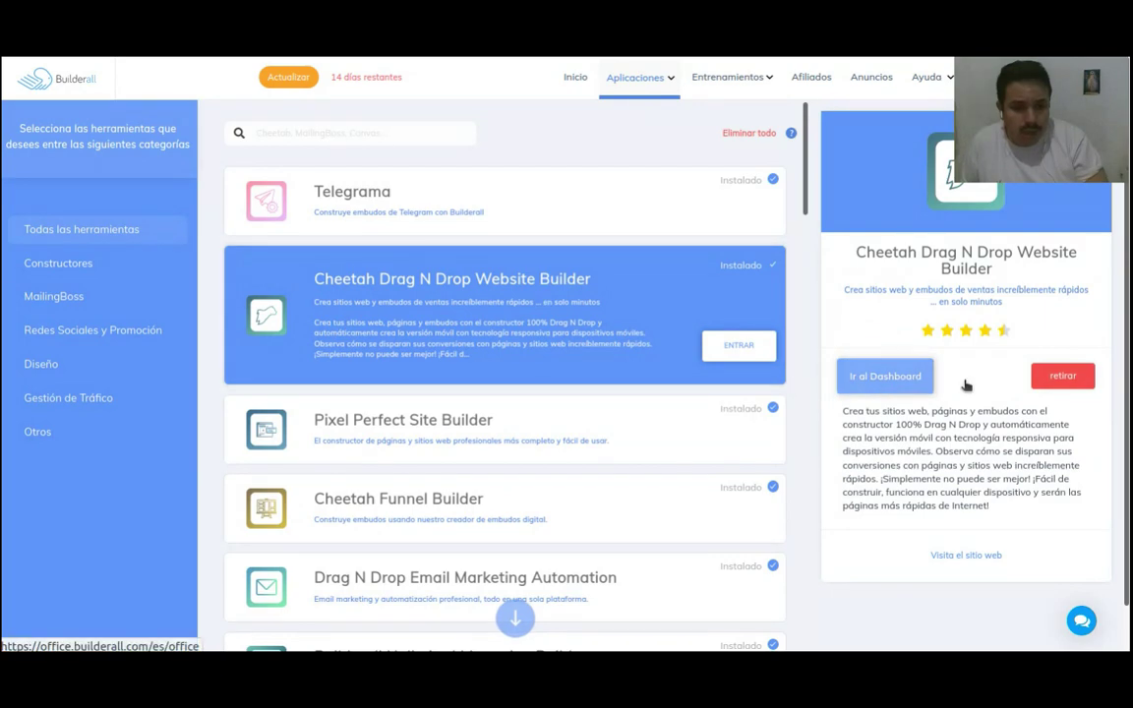
Step: View the Pixel Perfect Site Builder app details, then return to the office dashboard
left_click(609, 291)
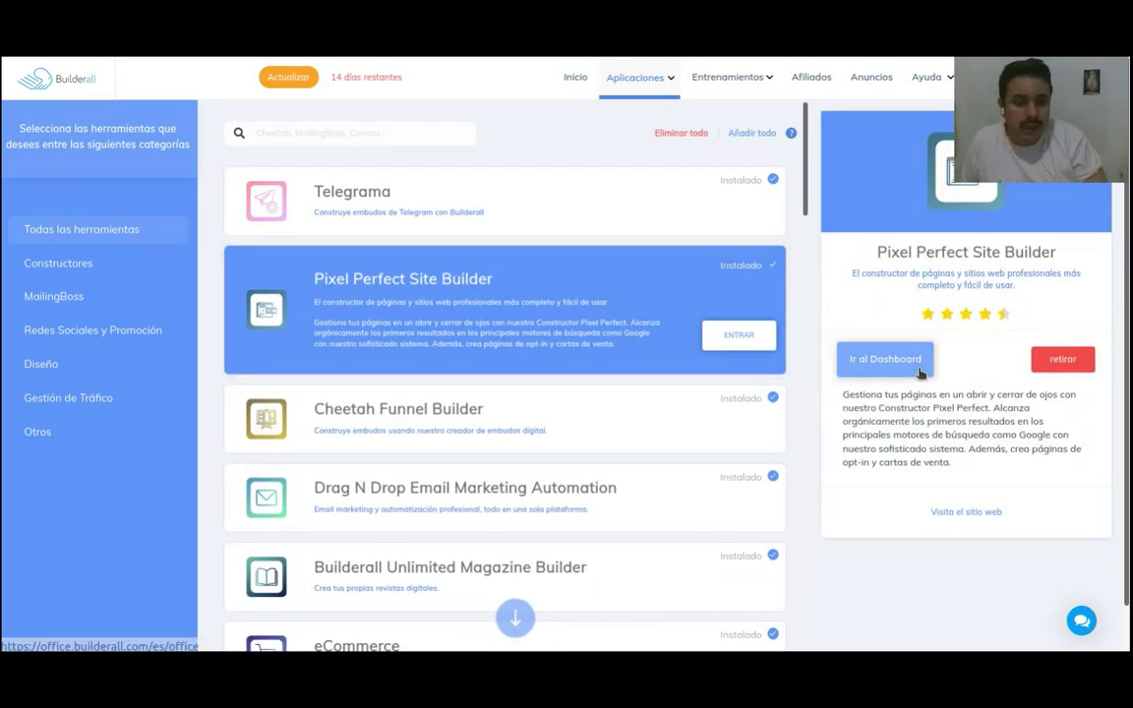
left_click(902, 365)
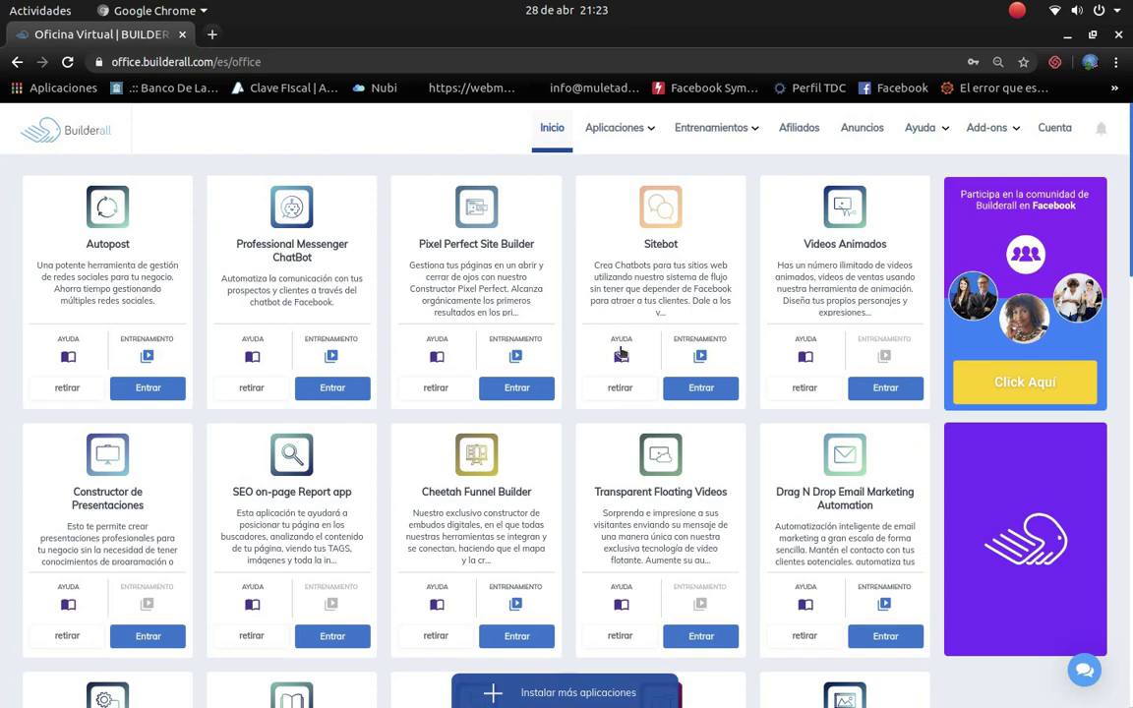
Step: Scroll down the office app grid and enter the eCommerce application
scroll(621, 354, "down", 5)
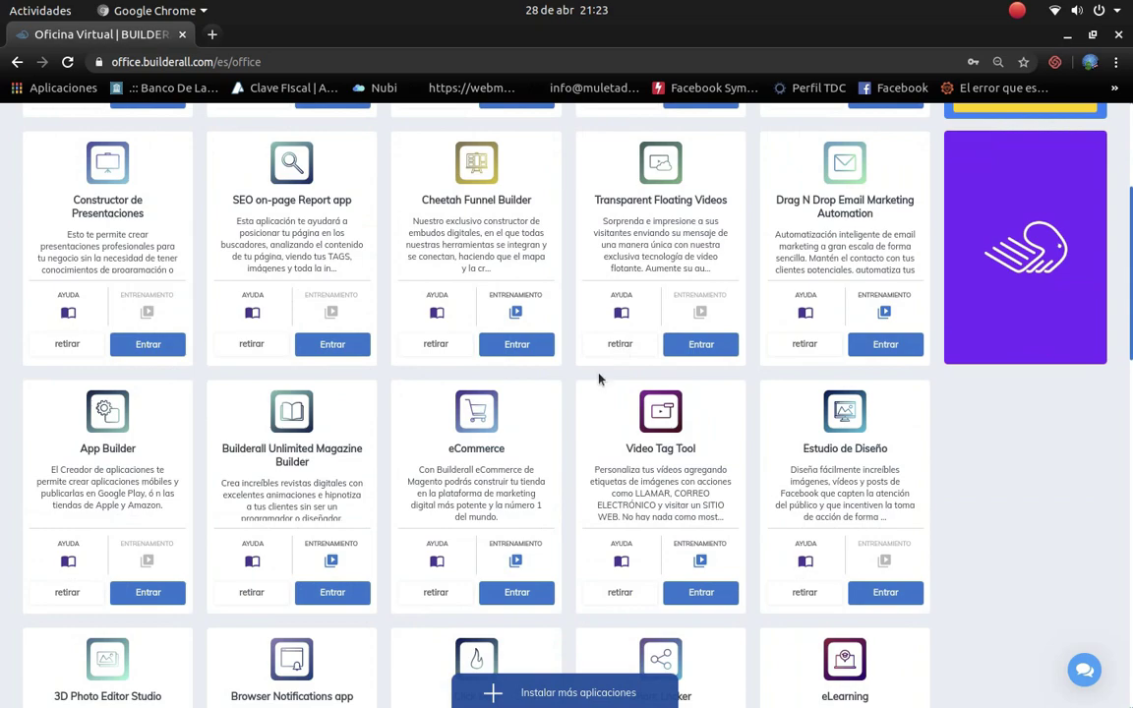
scroll(599, 382, "down", 4)
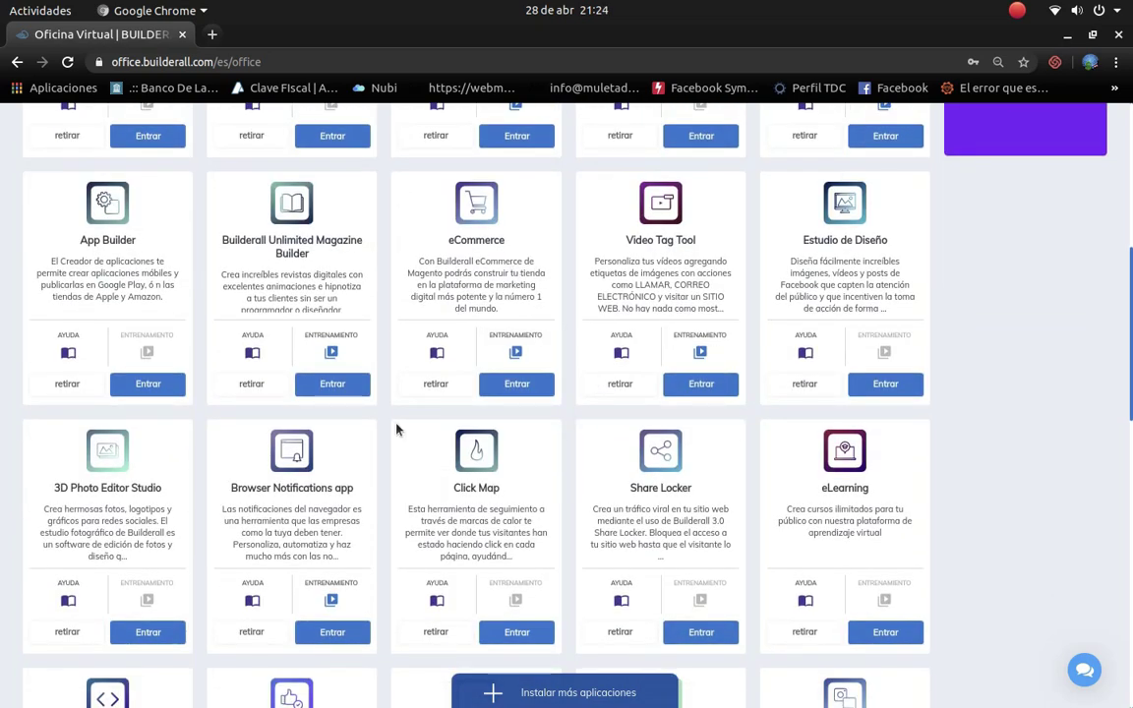
left_click(517, 386)
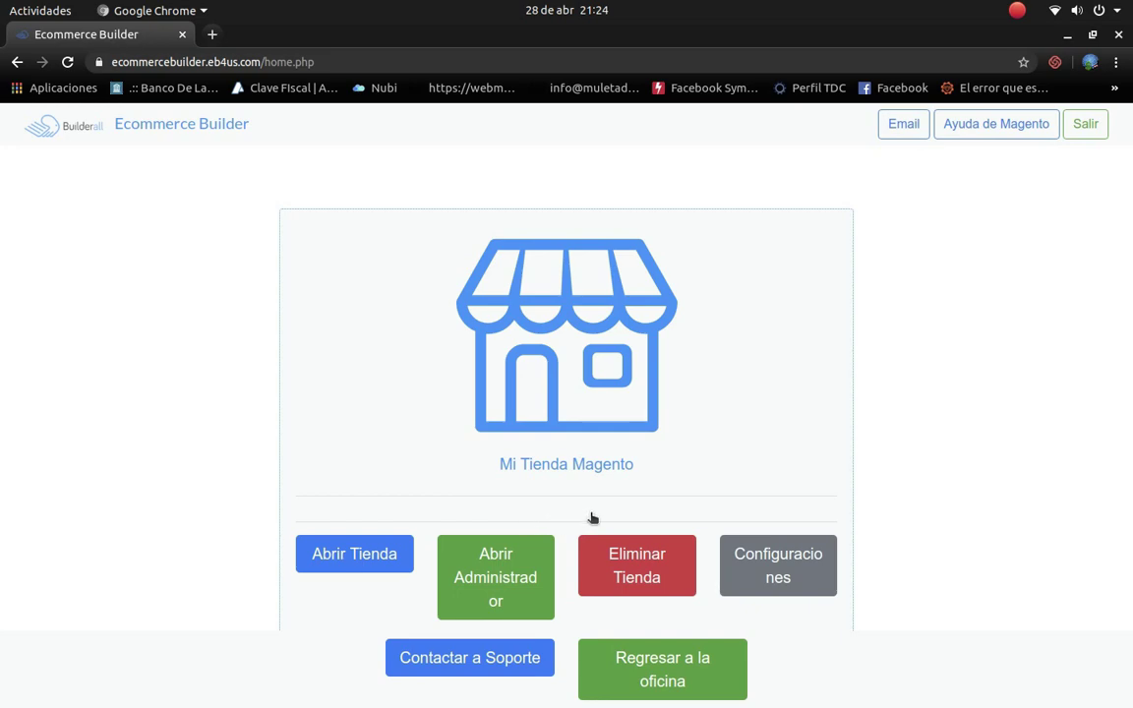
Step: Permanently delete the Mi Tienda Magento store, confirming with DELETE
left_click(646, 566)
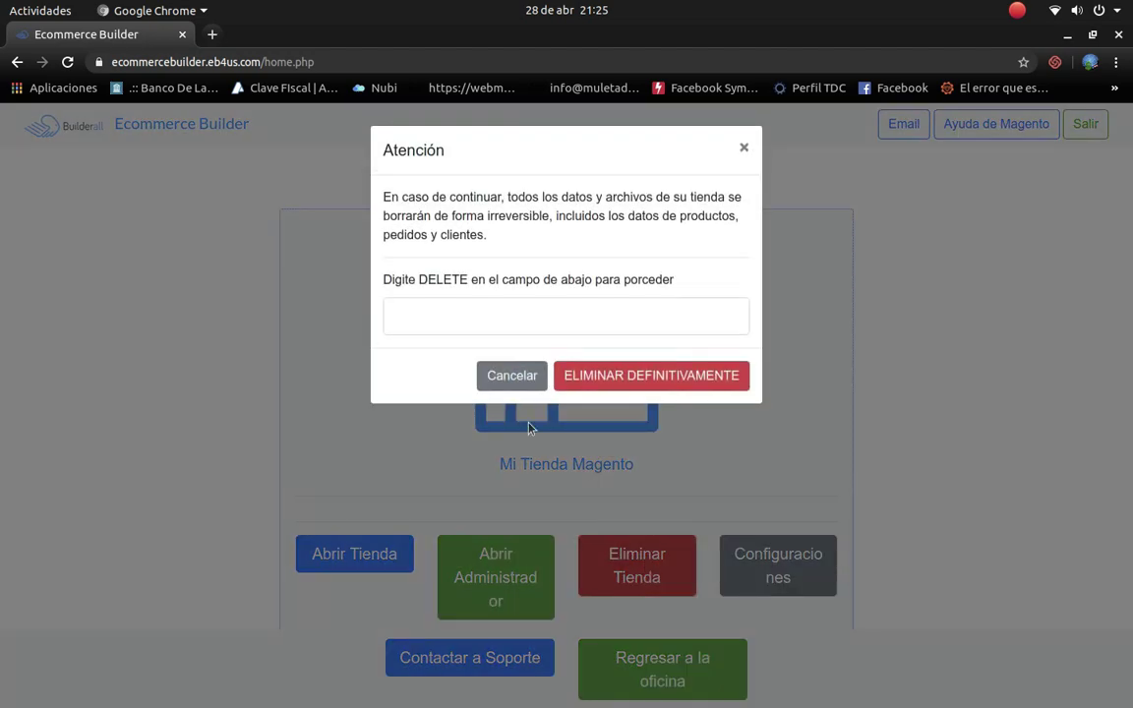
left_click(501, 324)
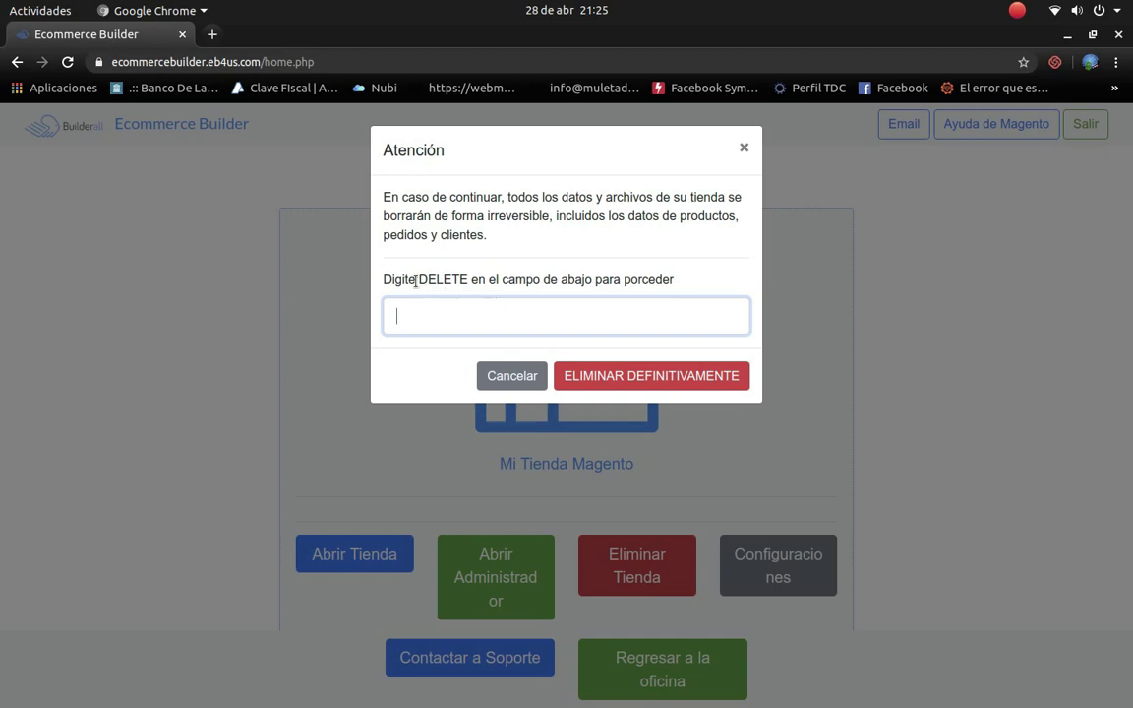
type("DELETE")
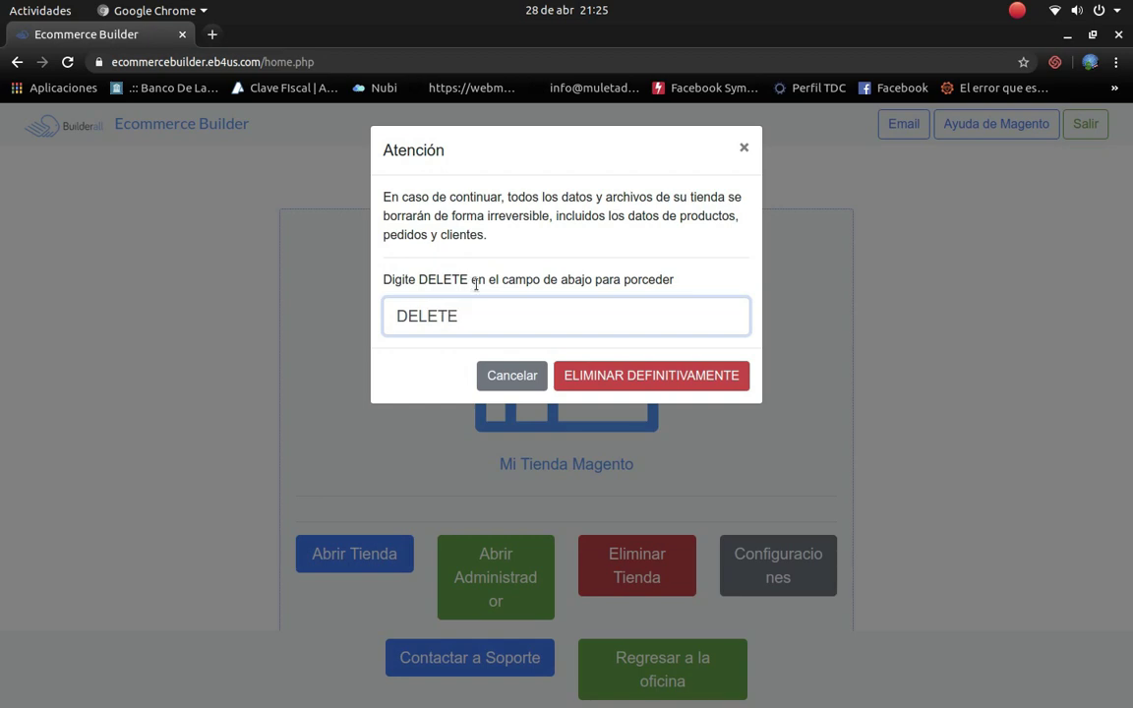
left_click(679, 378)
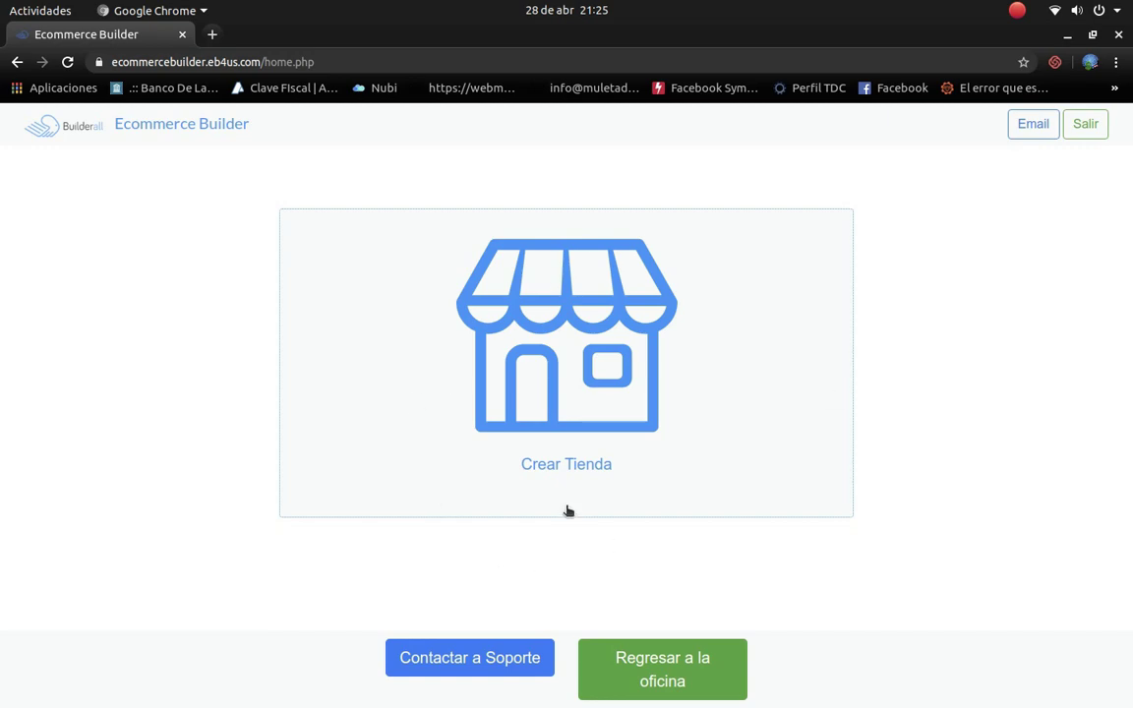
Step: Start a new store, try 'No tengo un dominio', then choose 'Tengo un dominio' with subdomain
left_click(569, 466)
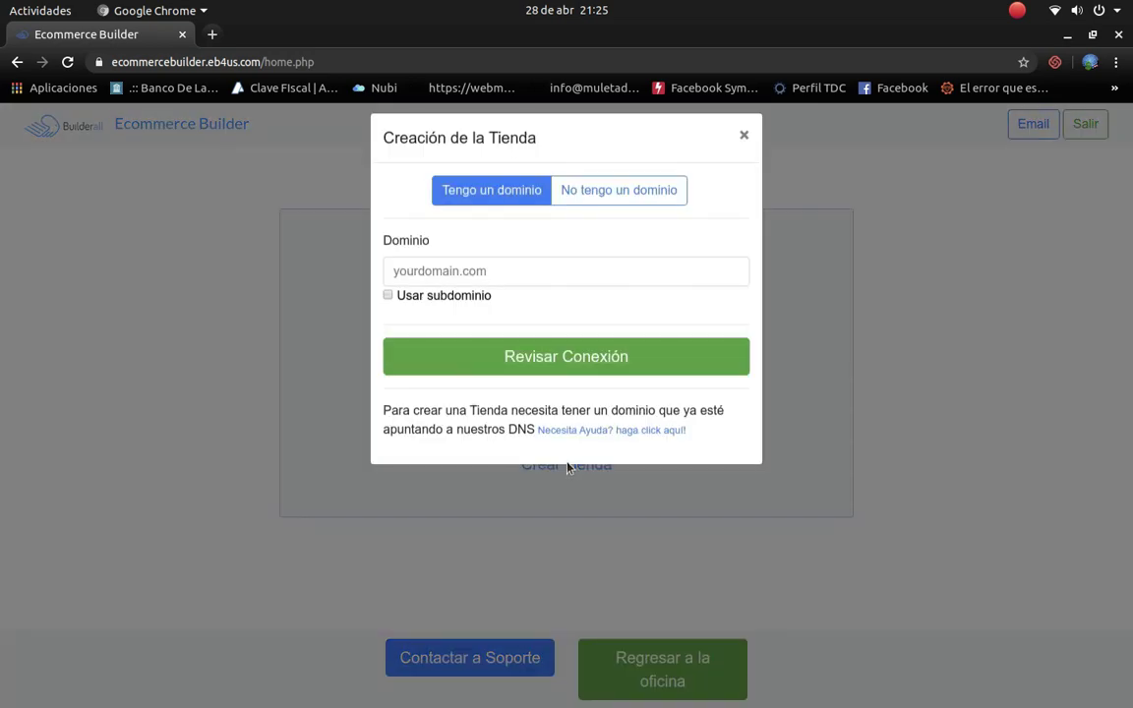
left_click(485, 283)
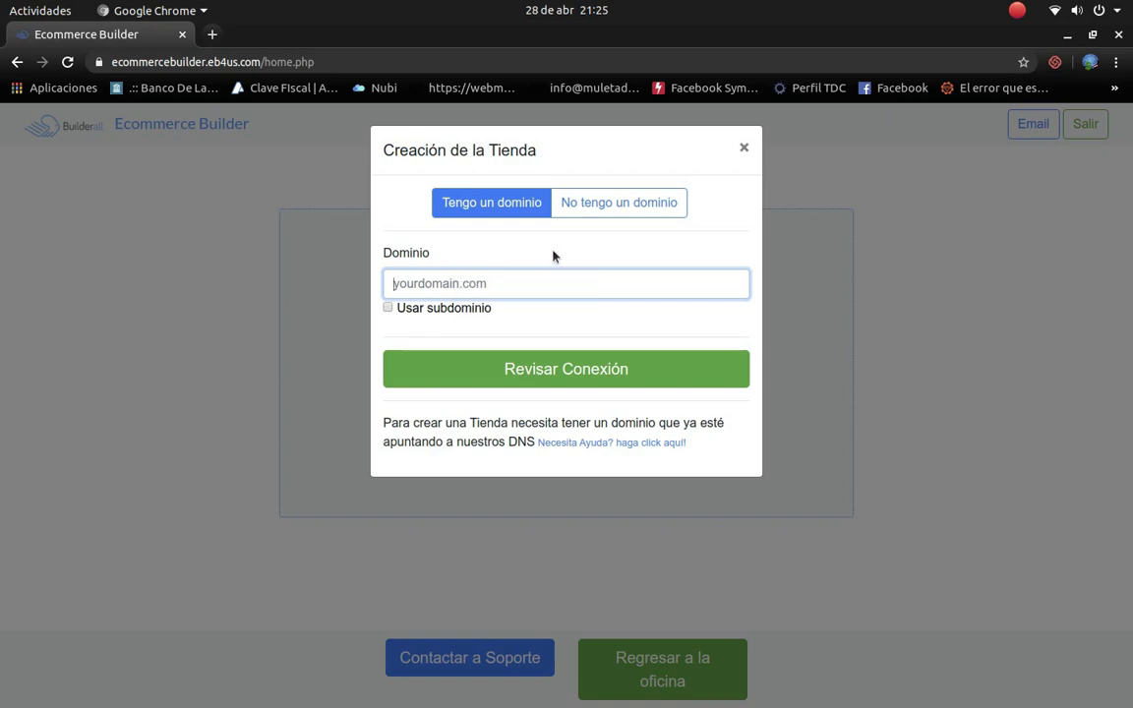
left_click(606, 201)
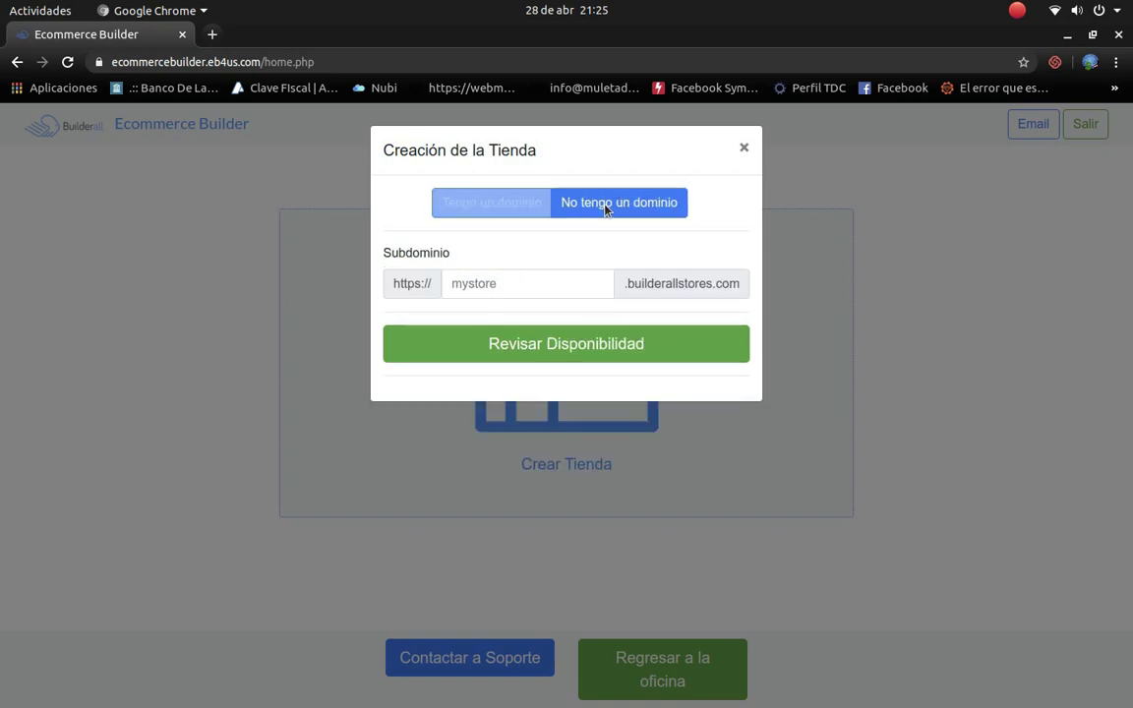
left_click(517, 284)
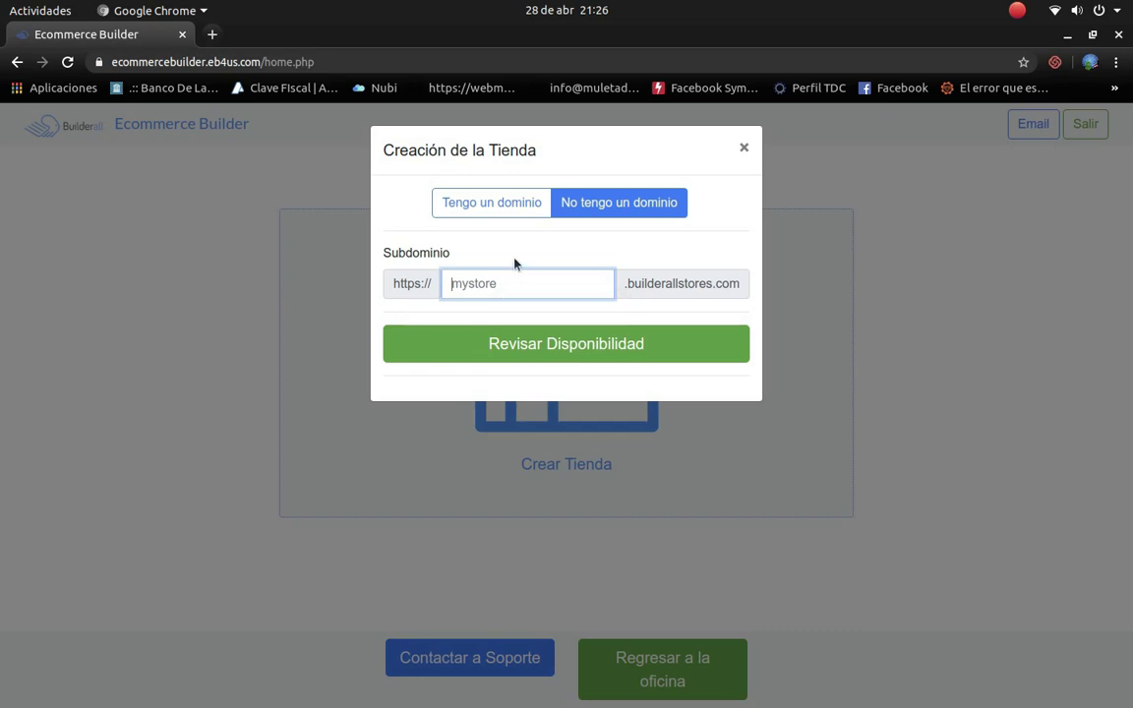
left_click(503, 209)
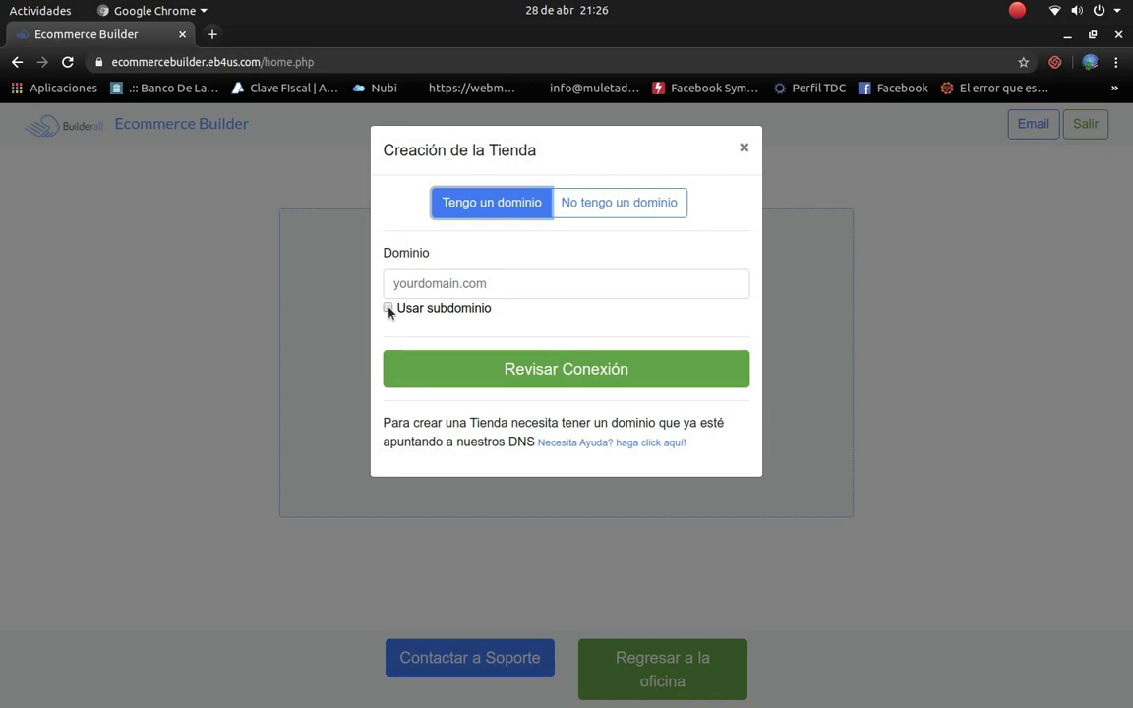
left_click(389, 309)
Step: Set the store address to subdomain tienda on digitalbrains.com.es and verify the connection
left_click(431, 283)
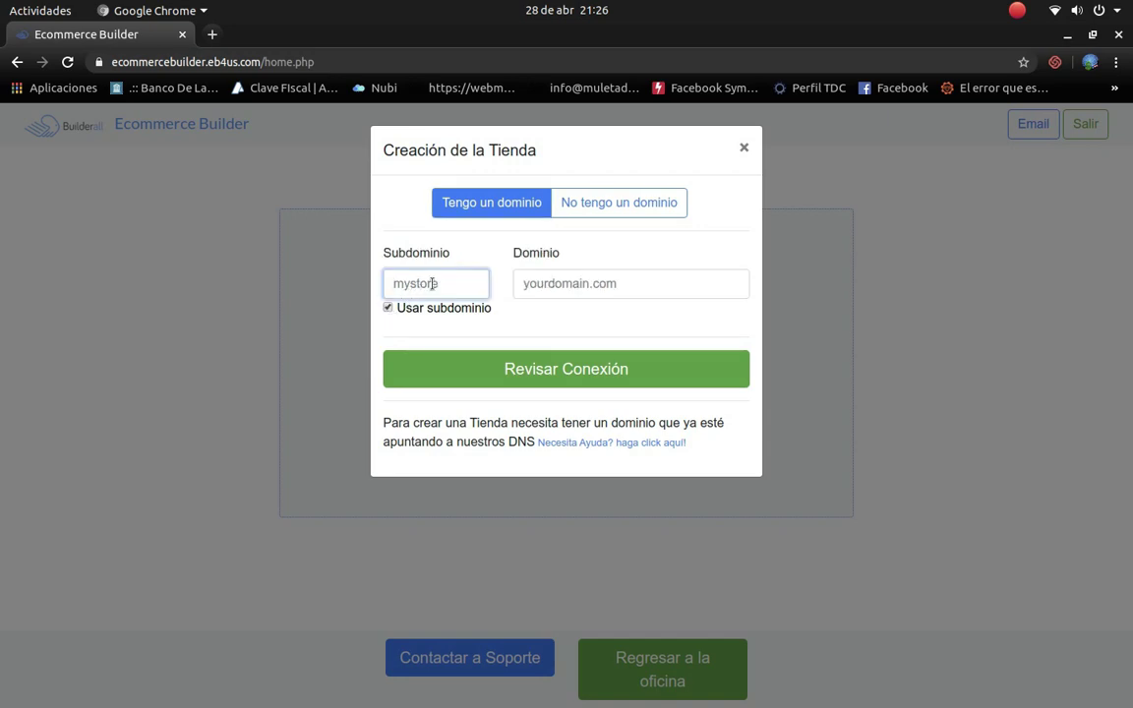
type("tienda")
key("Tab")
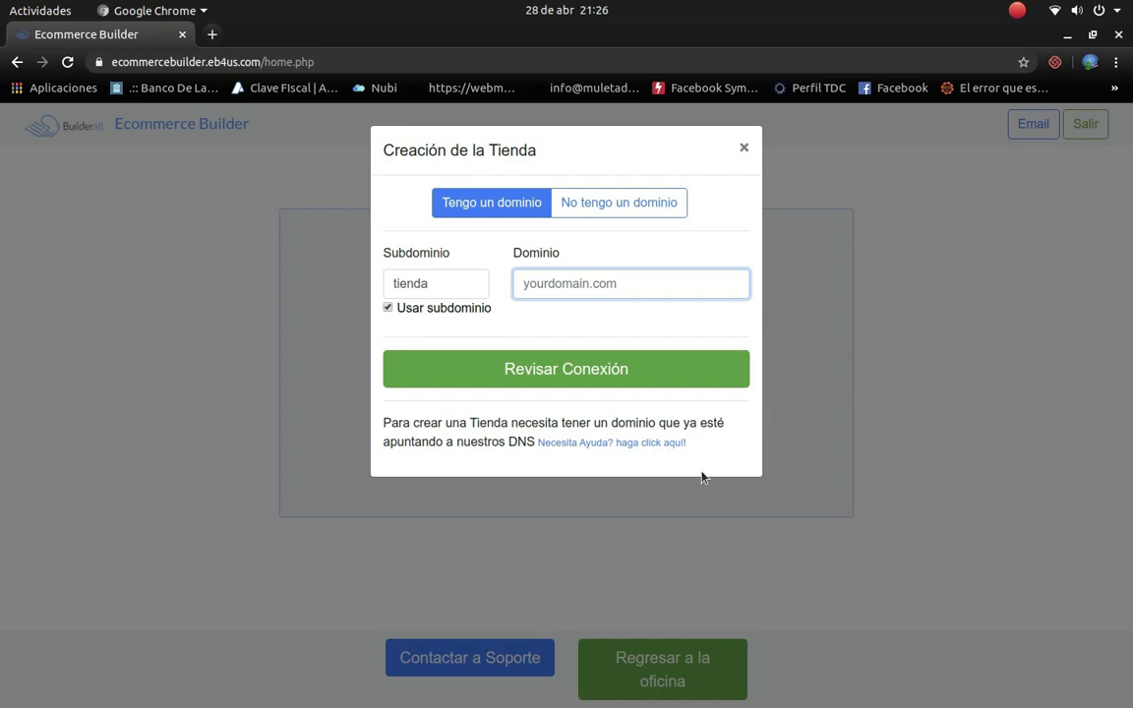
type("digitalbrai")
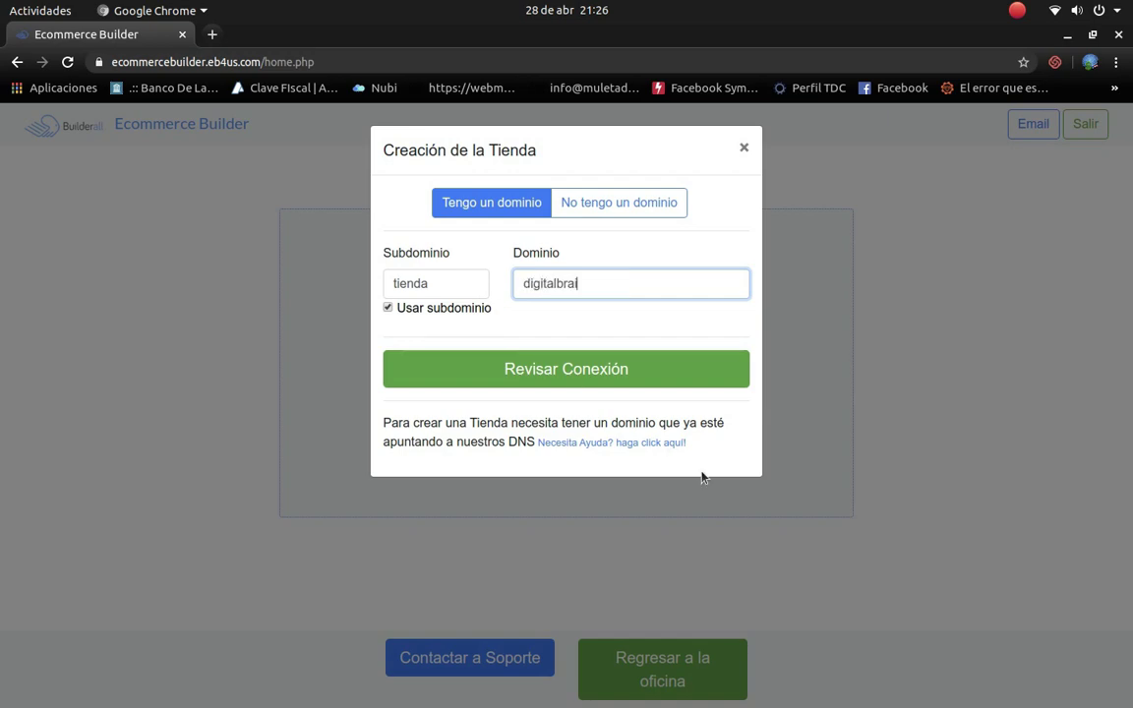
type("ns.com.")
type("es")
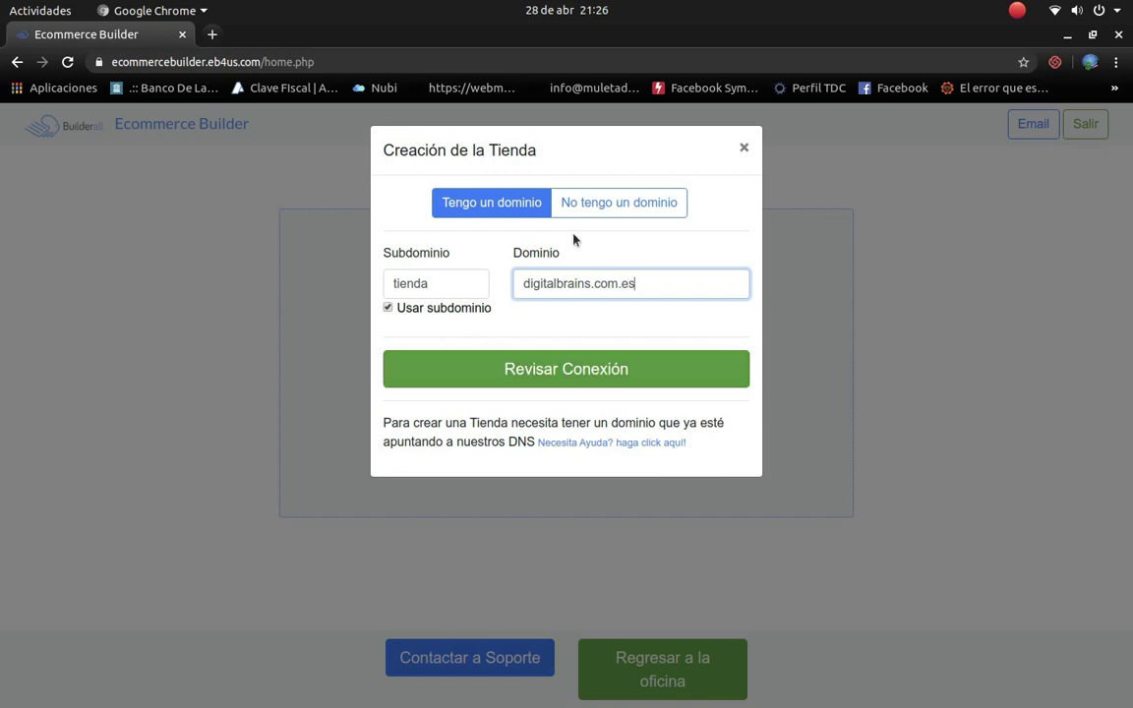
left_click(559, 368)
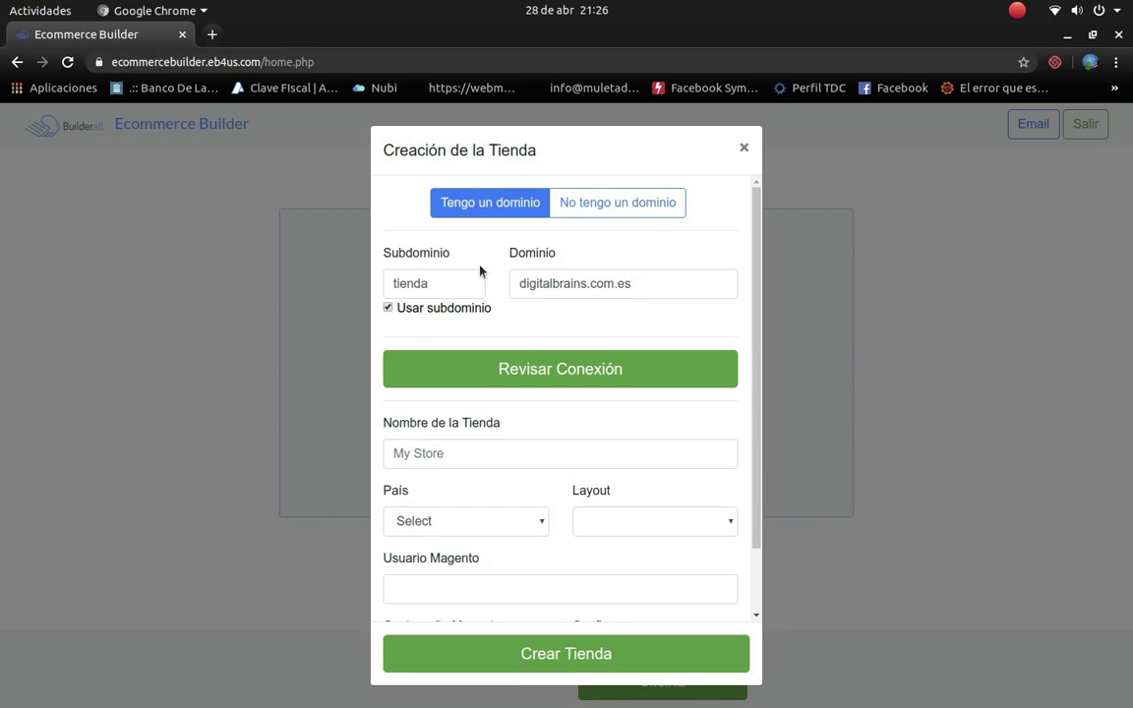
Step: Name the store Digital Brains and set its country to Others
left_click(495, 448)
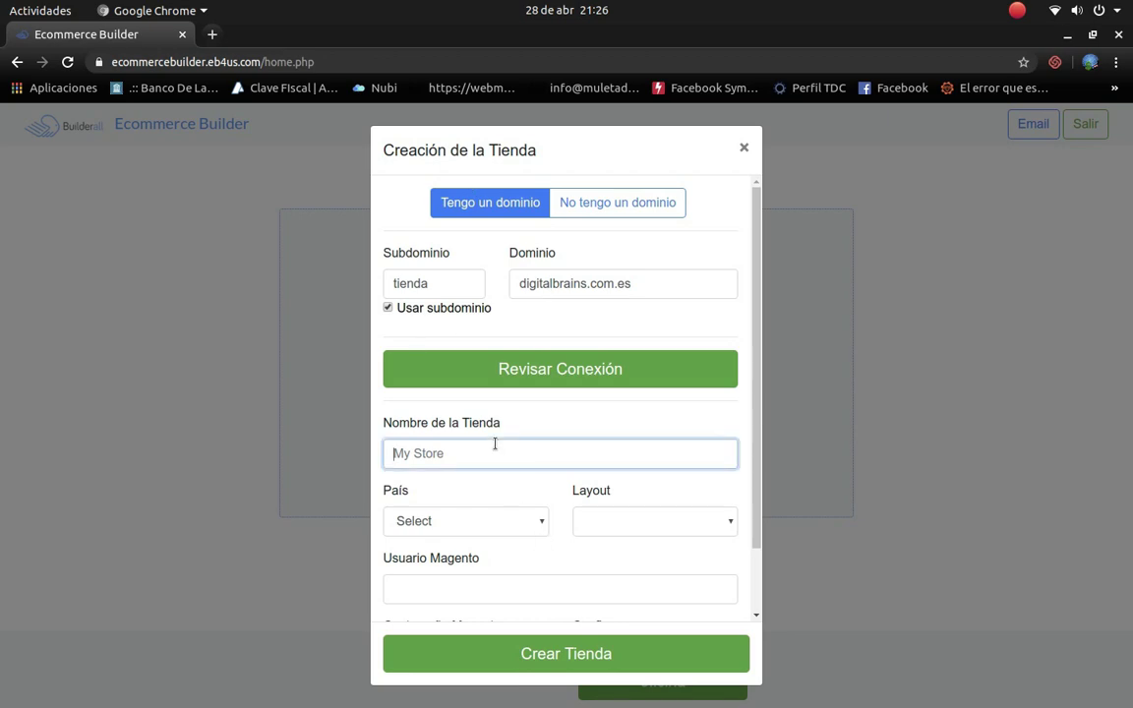
type("Digital Brains")
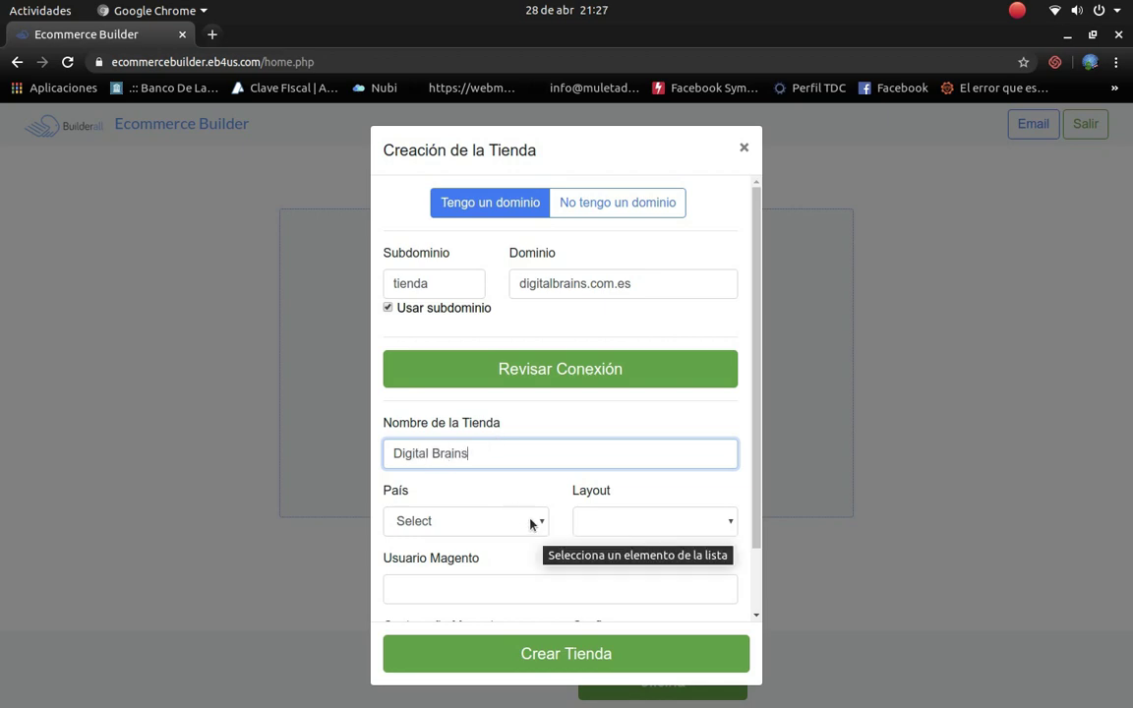
left_click(531, 524)
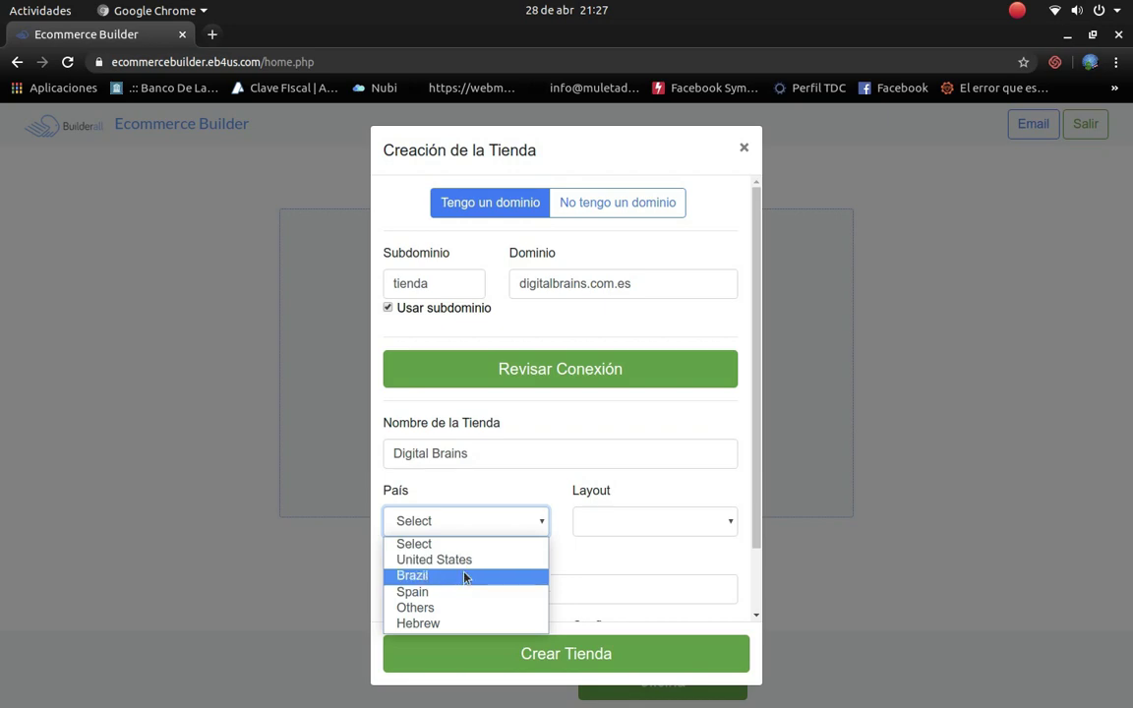
left_click(415, 609)
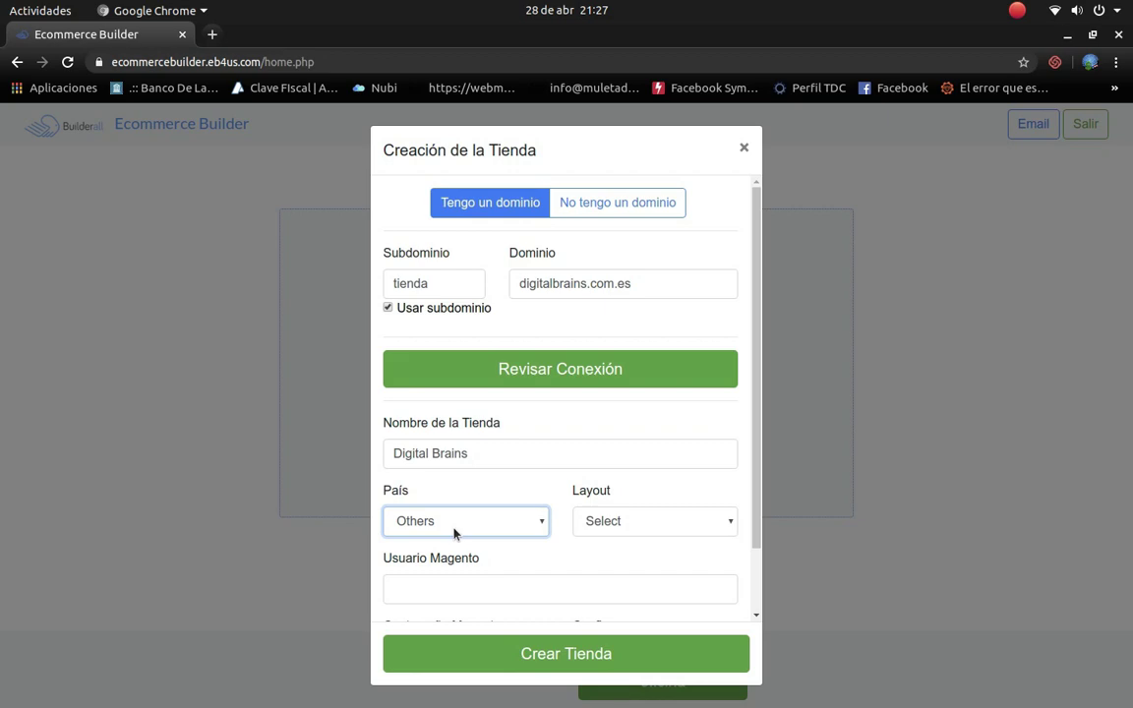
scroll(550, 477, "down", 2)
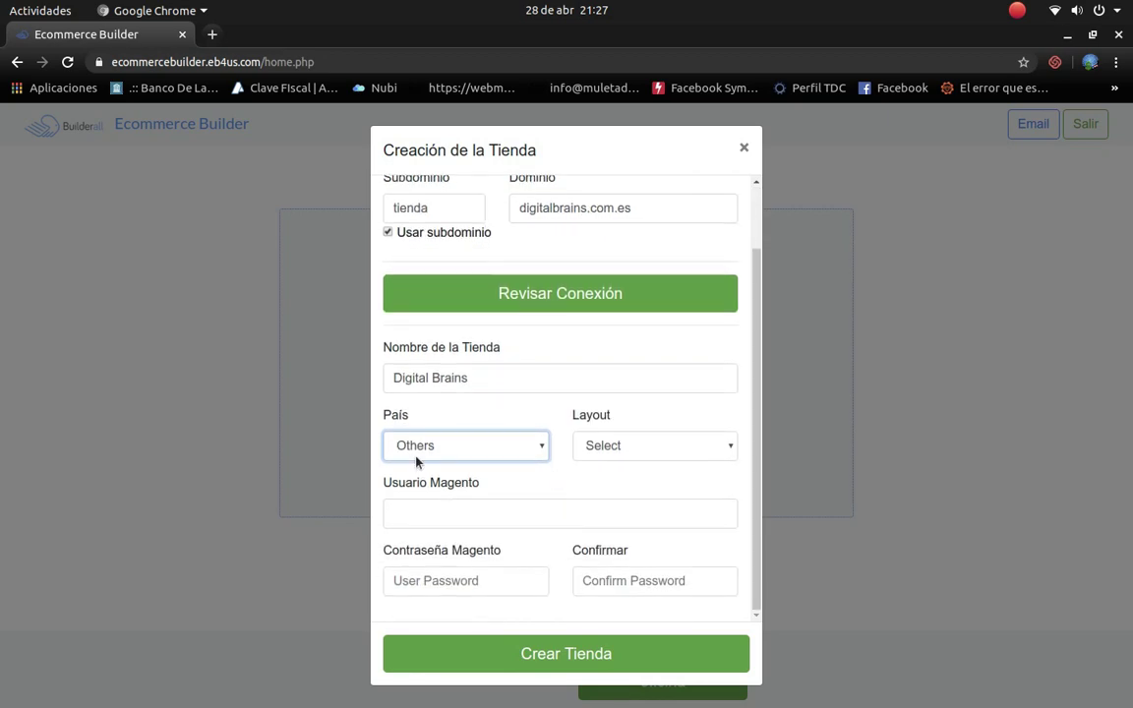
left_click(538, 452)
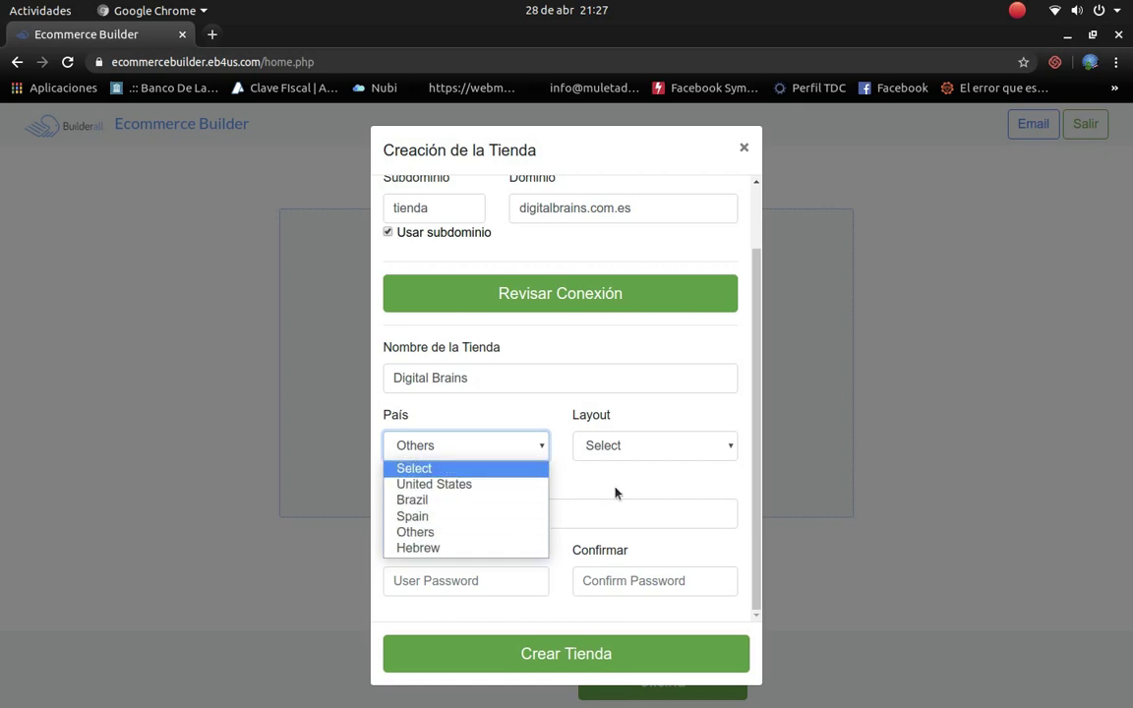
Step: Leave País on Others after checking the list, and choose the LUMA - Sample Data layout
left_click(491, 456)
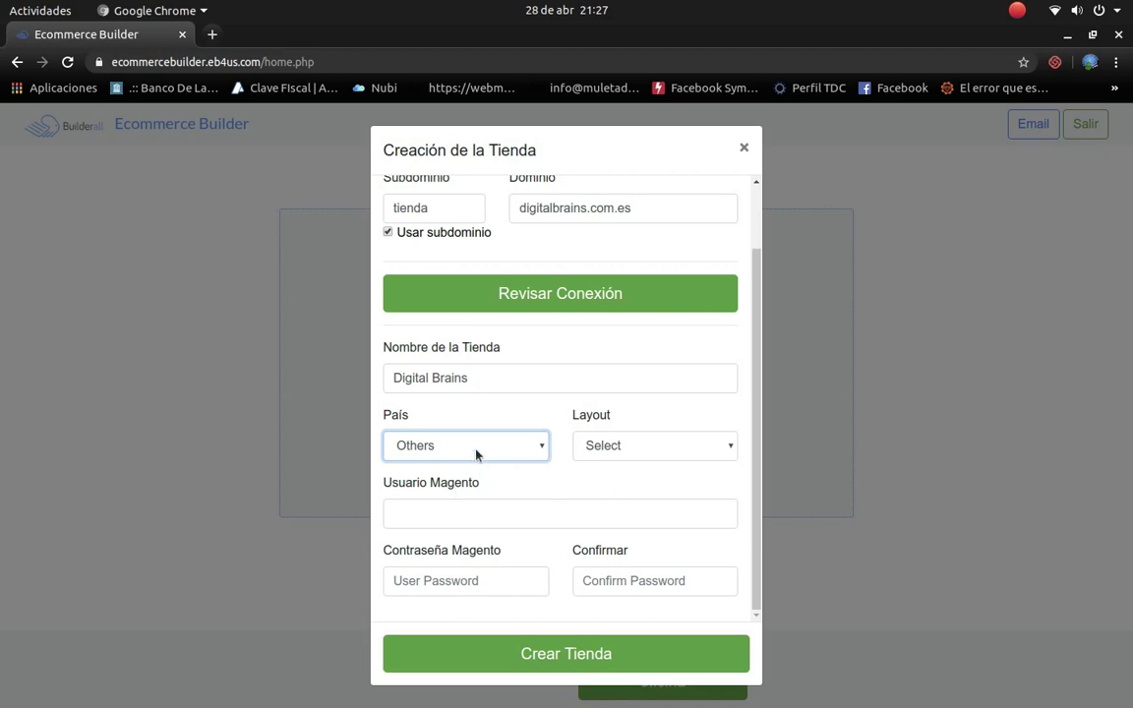
left_click(477, 453)
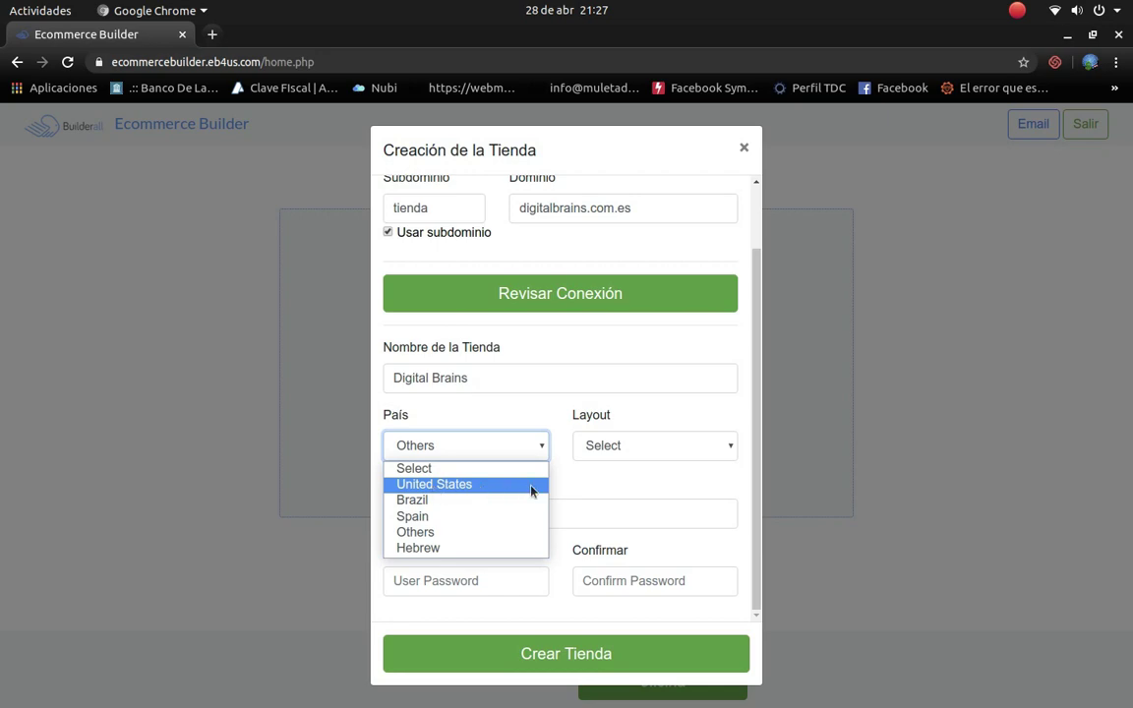
left_click(593, 483)
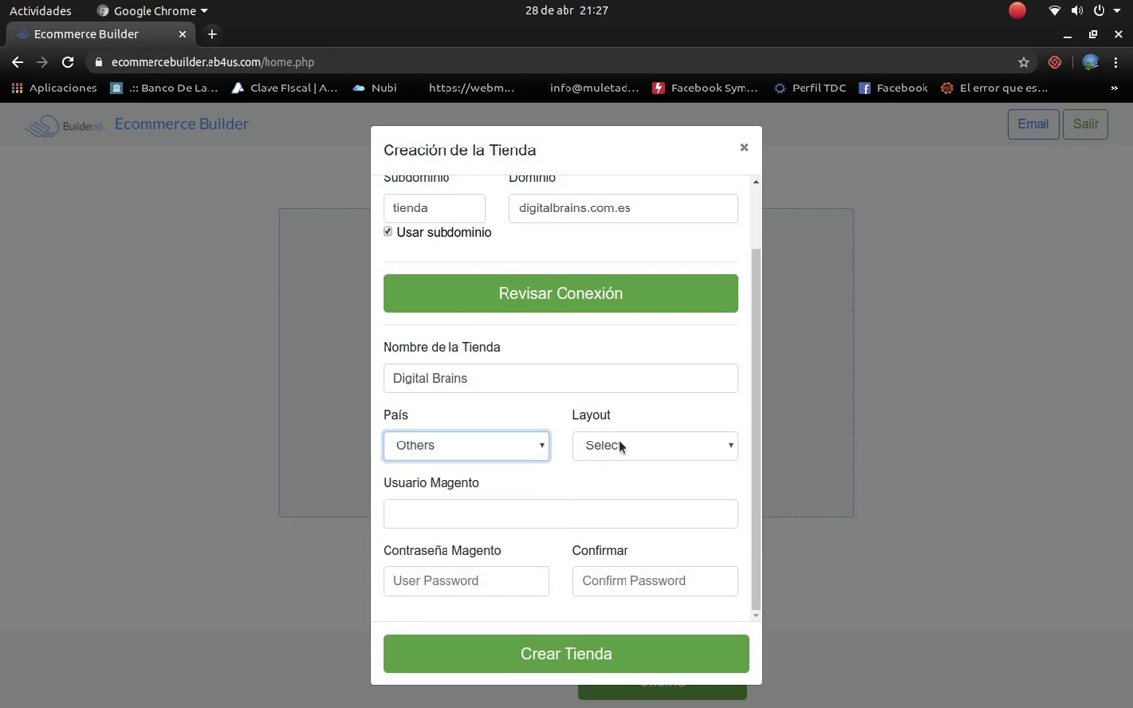
left_click(539, 446)
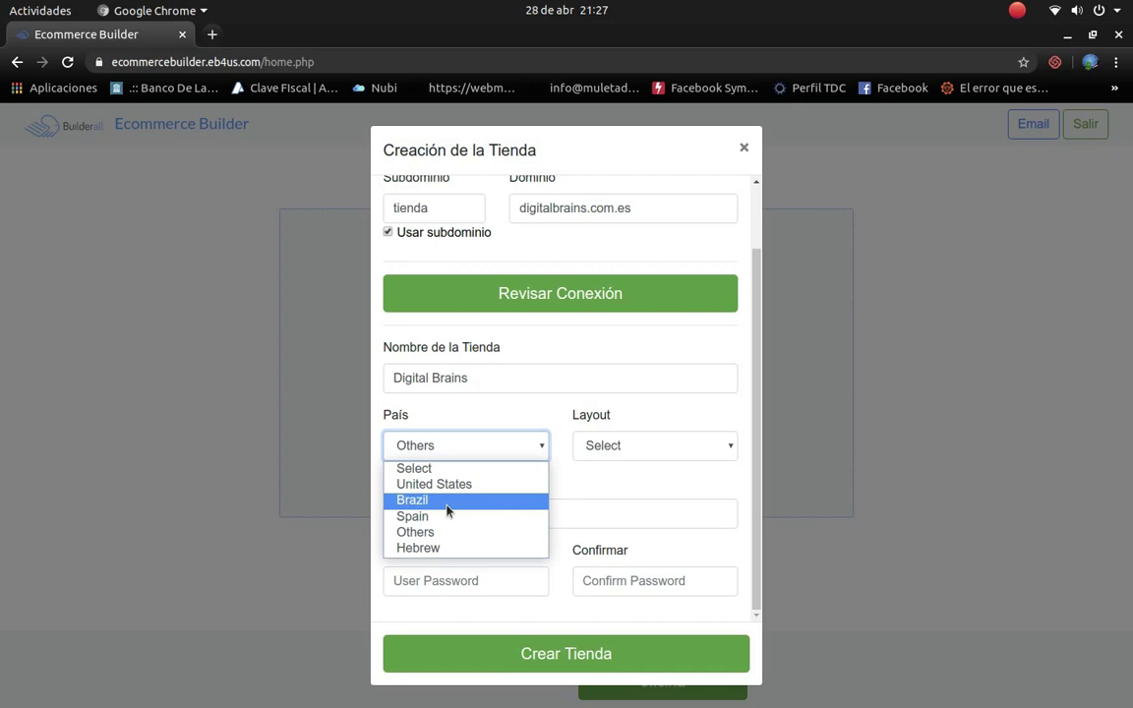
left_click(624, 488)
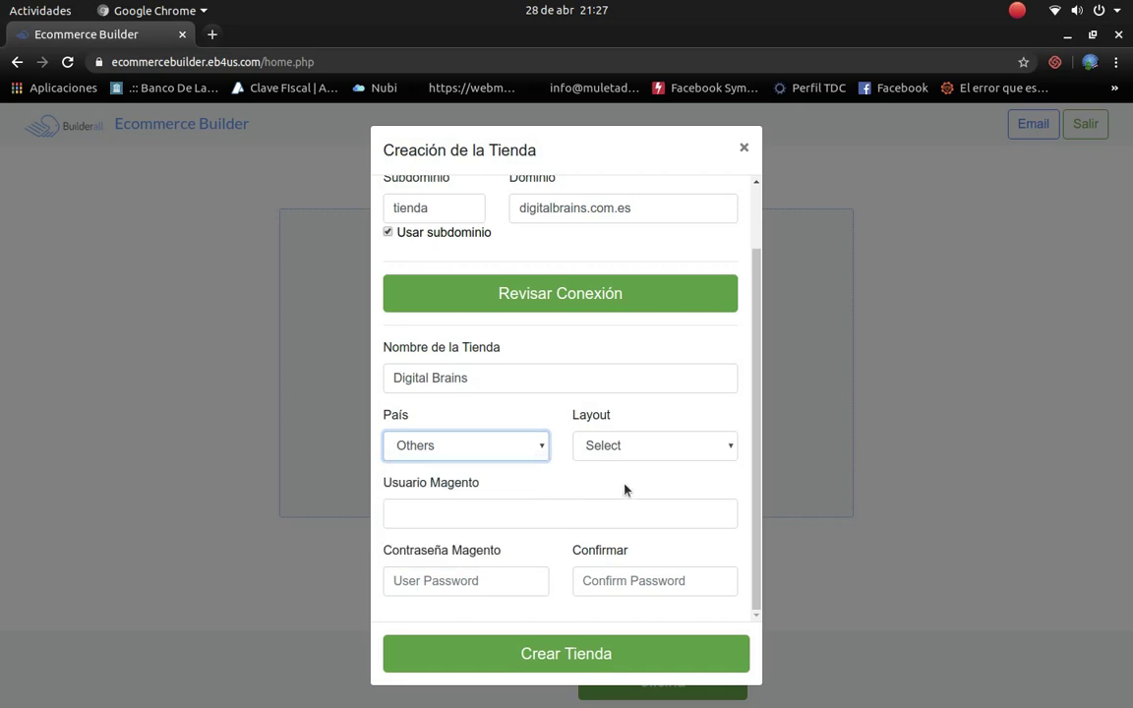
left_click(481, 458)
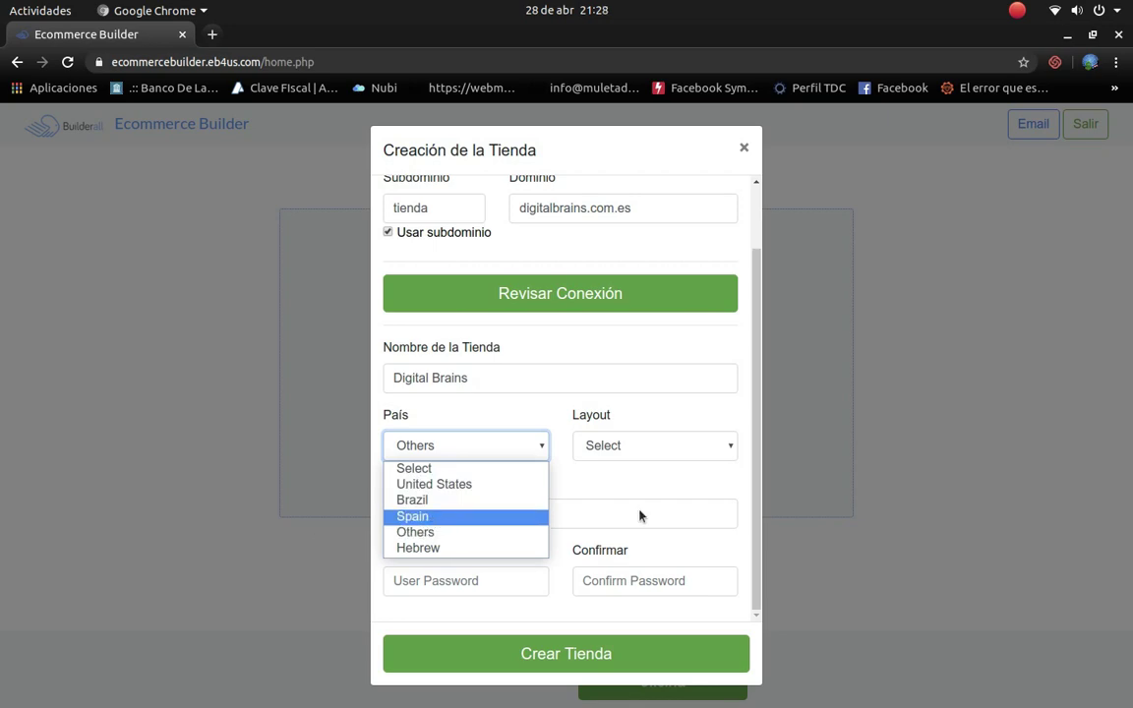
left_click(588, 488)
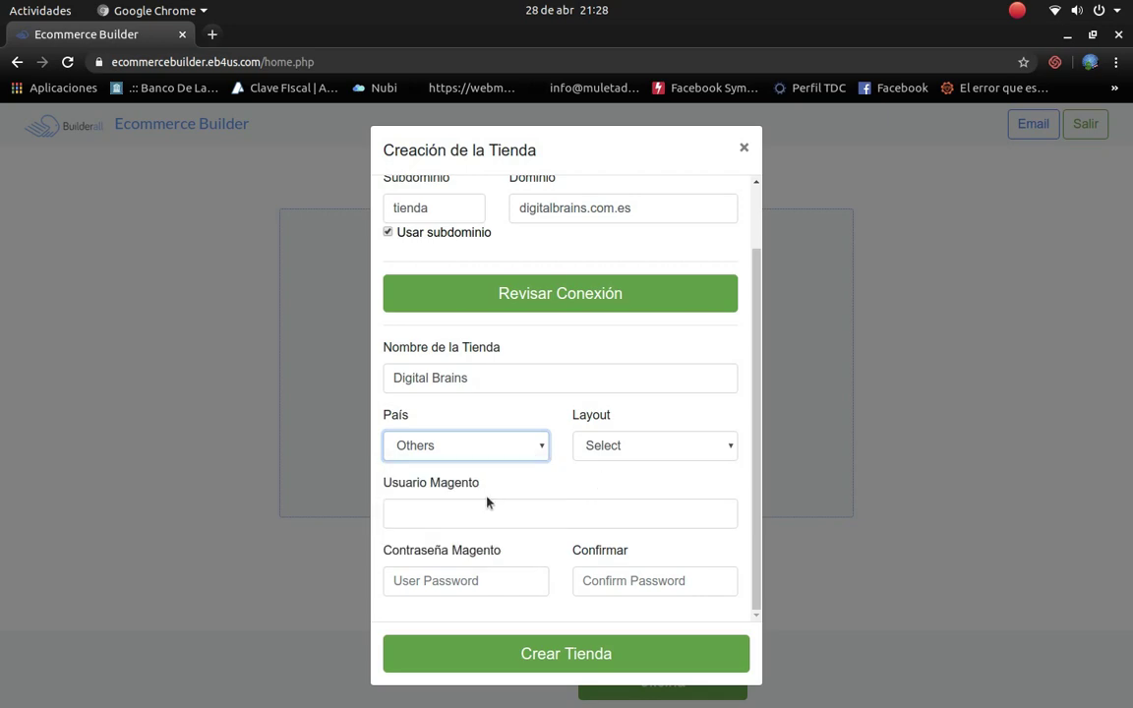
left_click(620, 447)
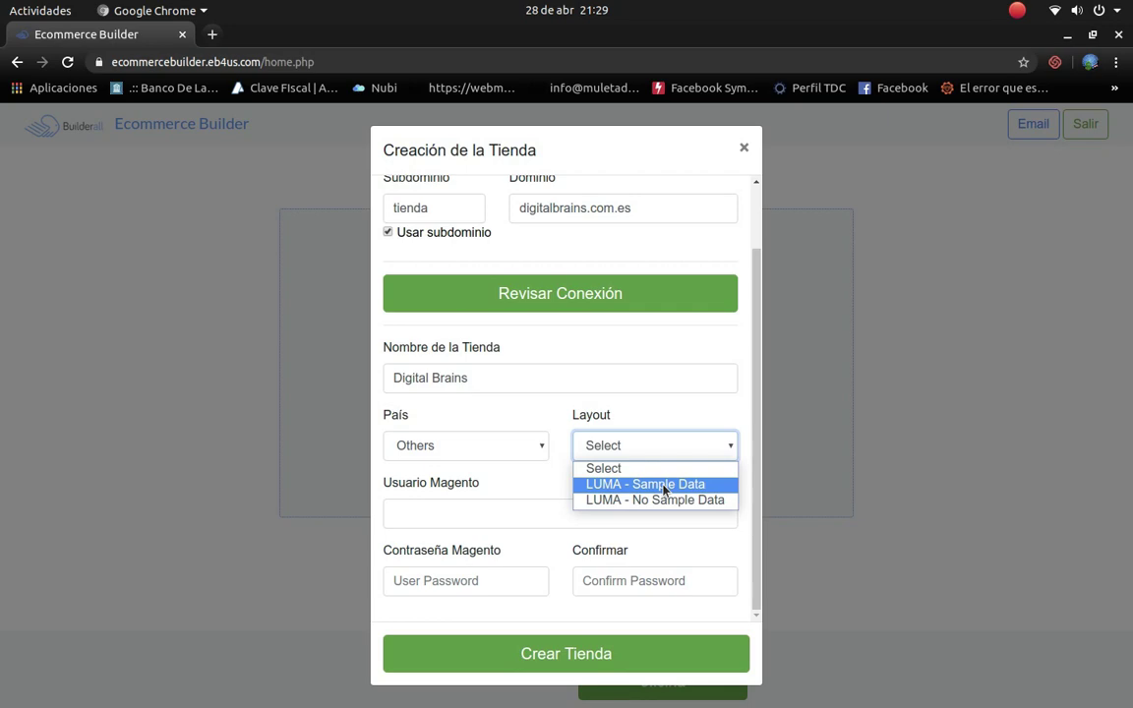
left_click(664, 488)
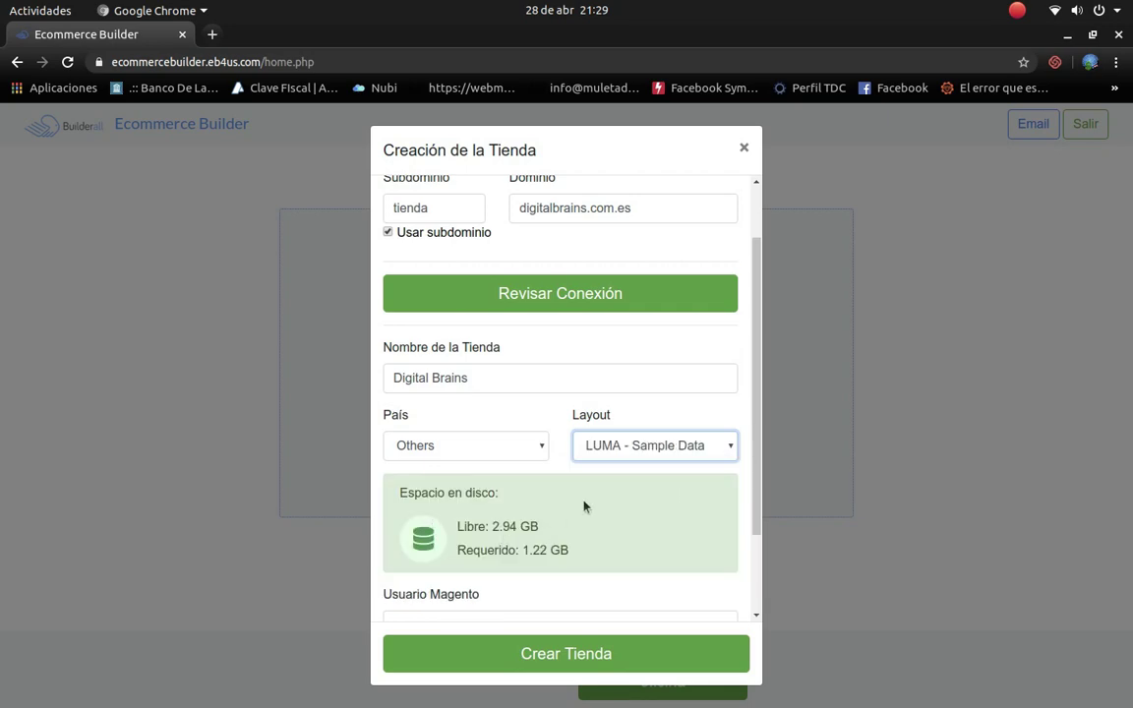
scroll(583, 505, "down", 1)
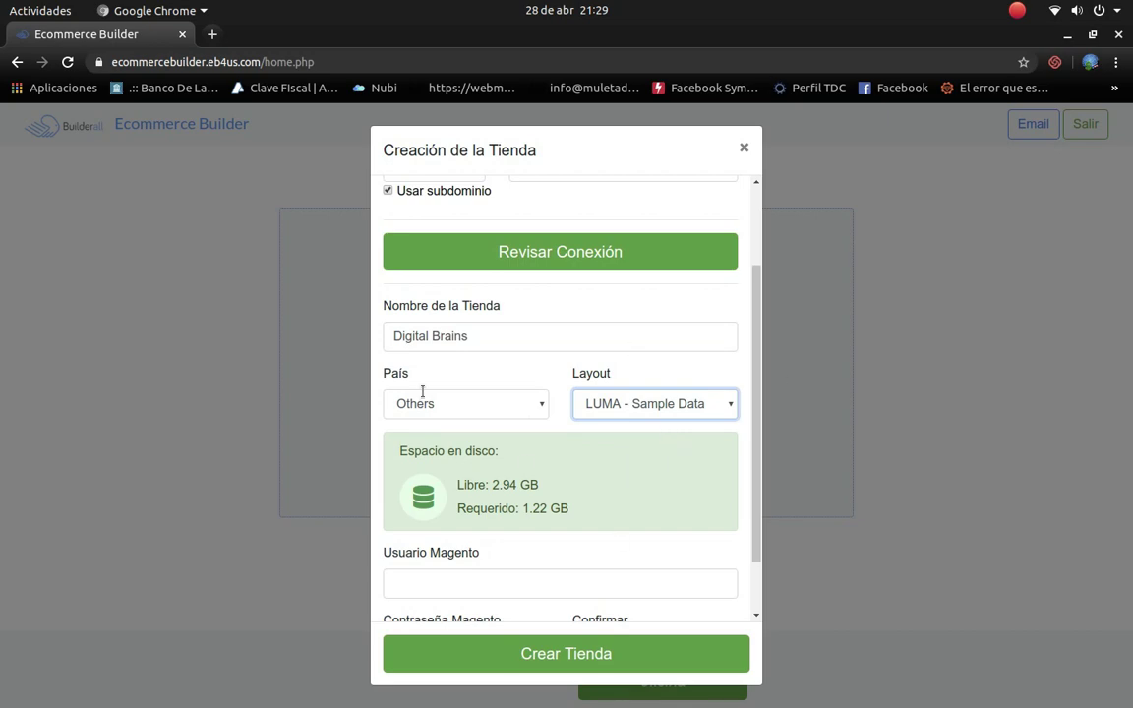
scroll(534, 544, "down", 2)
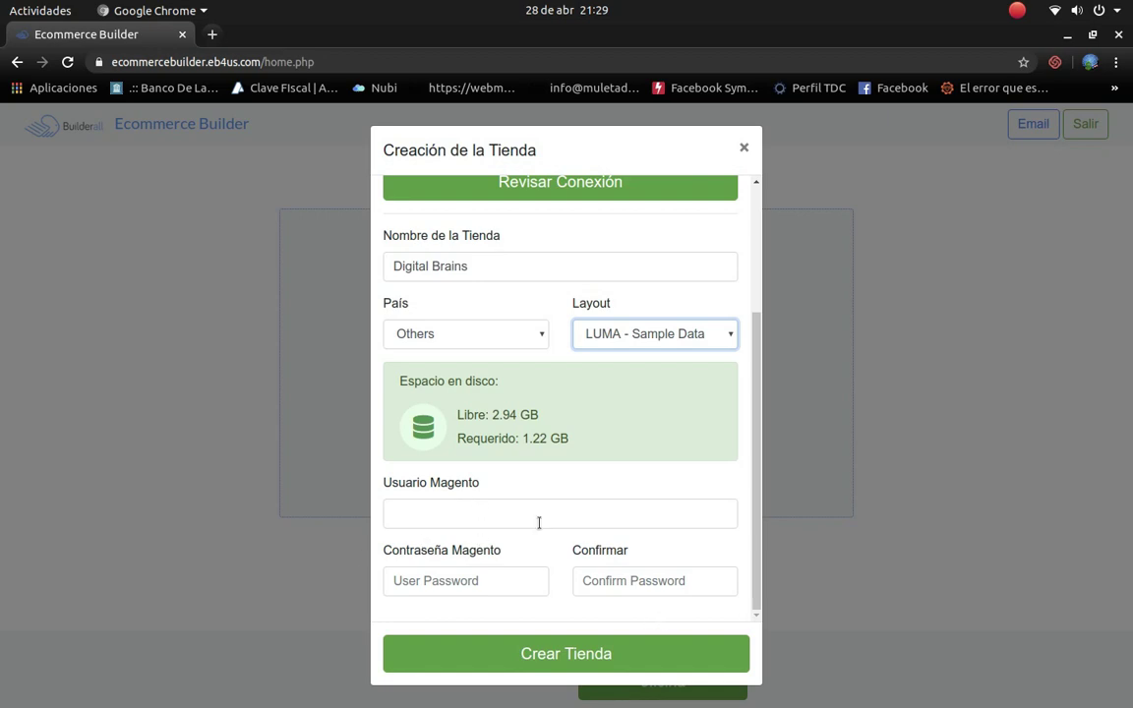
Step: Fill in the Magento username and password, moving on to the confirmation field
left_click(542, 513)
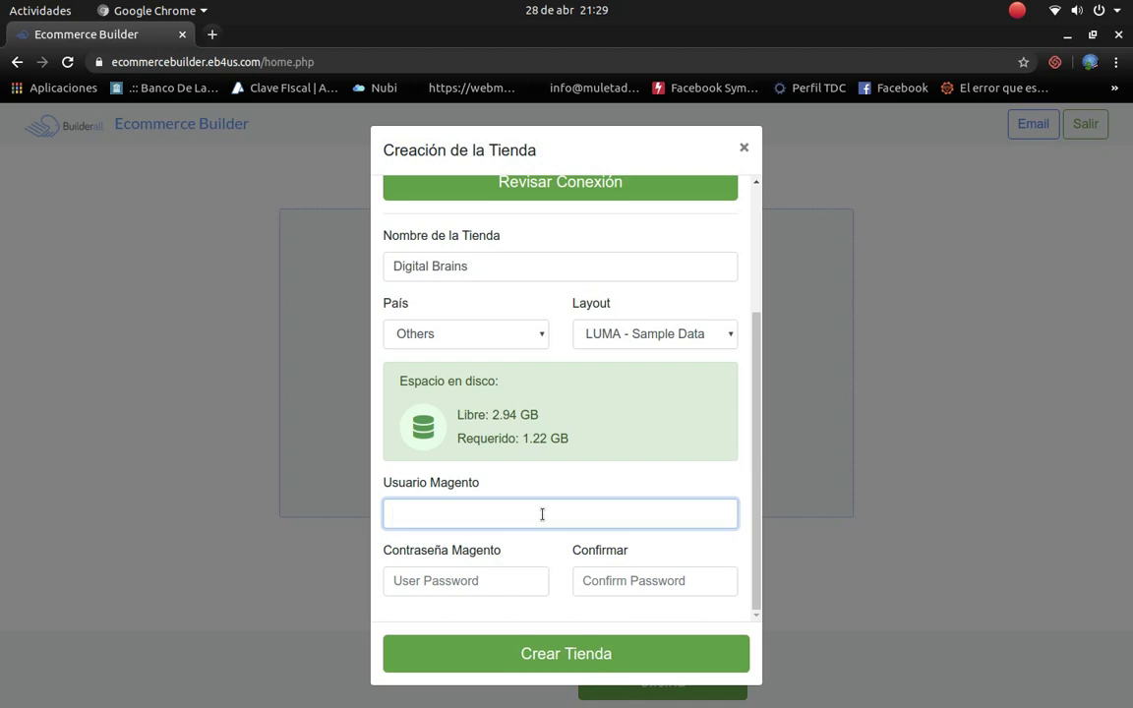
type("digitalbrains")
key("Tab")
type("•••••••")
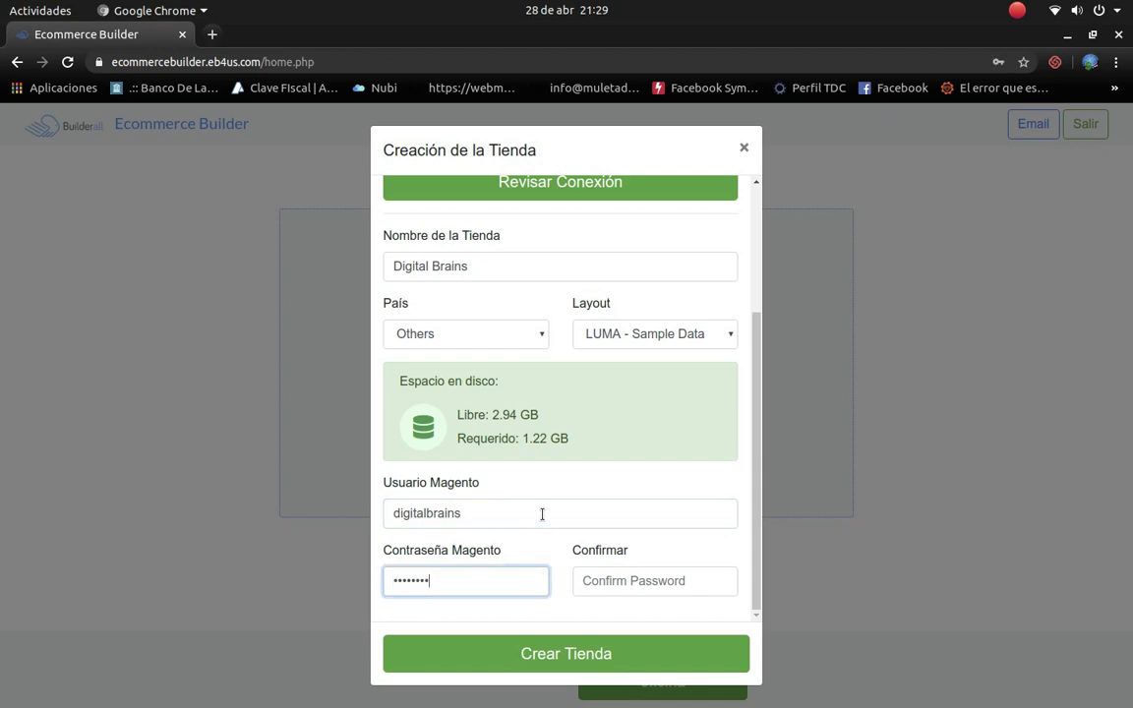
type("•")
key("Tab")
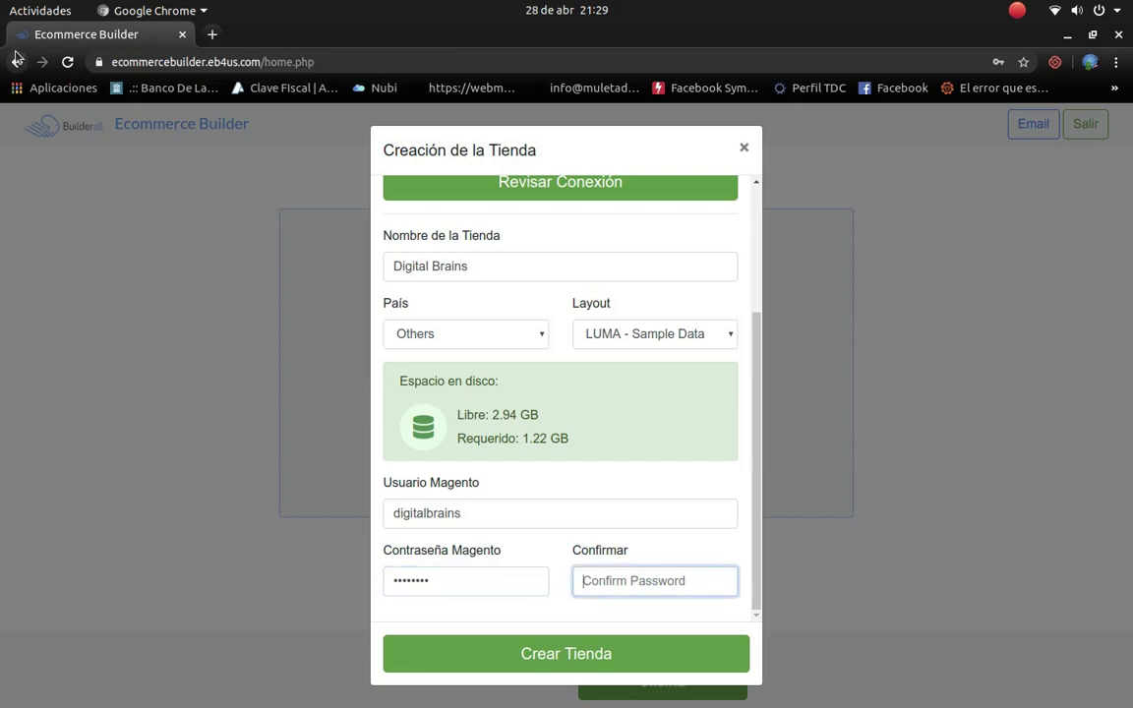
type("••••••••")
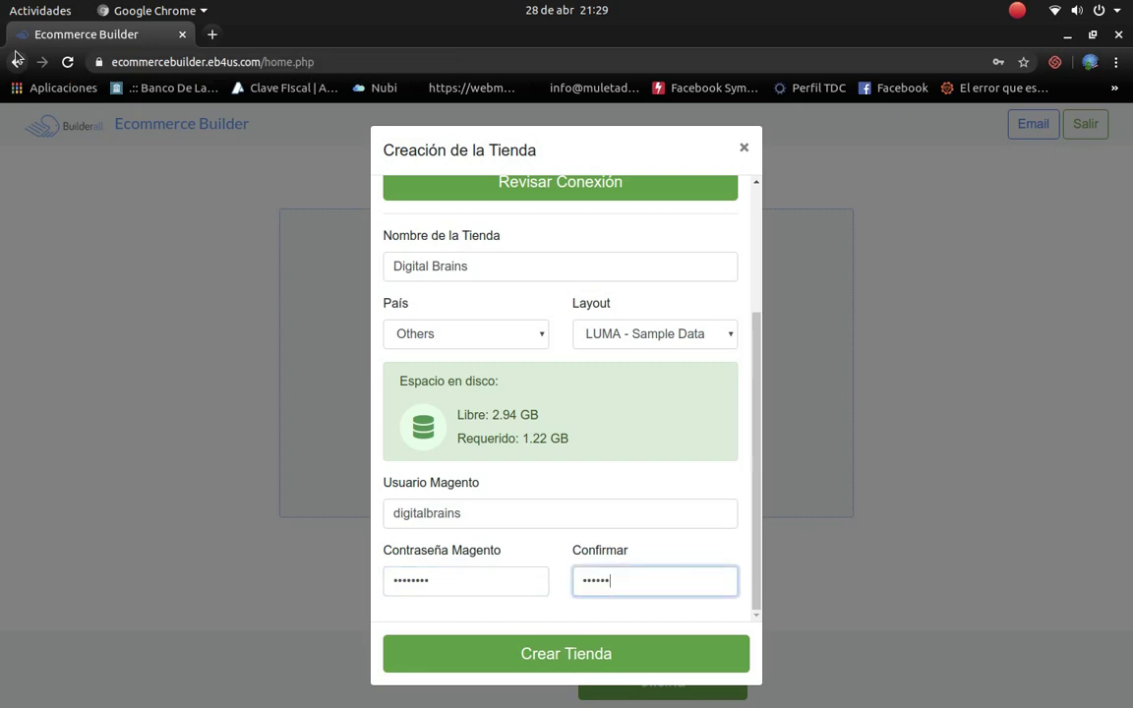
scroll(618, 502, "up", 3)
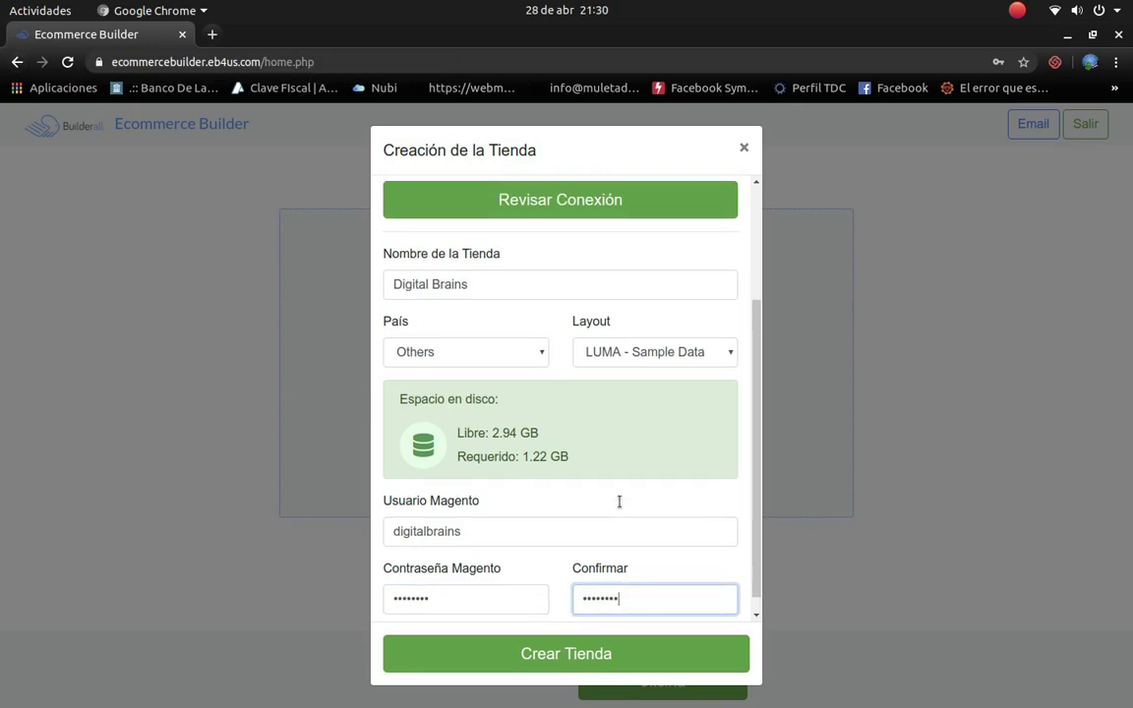
scroll(618, 501, "up", 1)
scroll(620, 506, "down", 3)
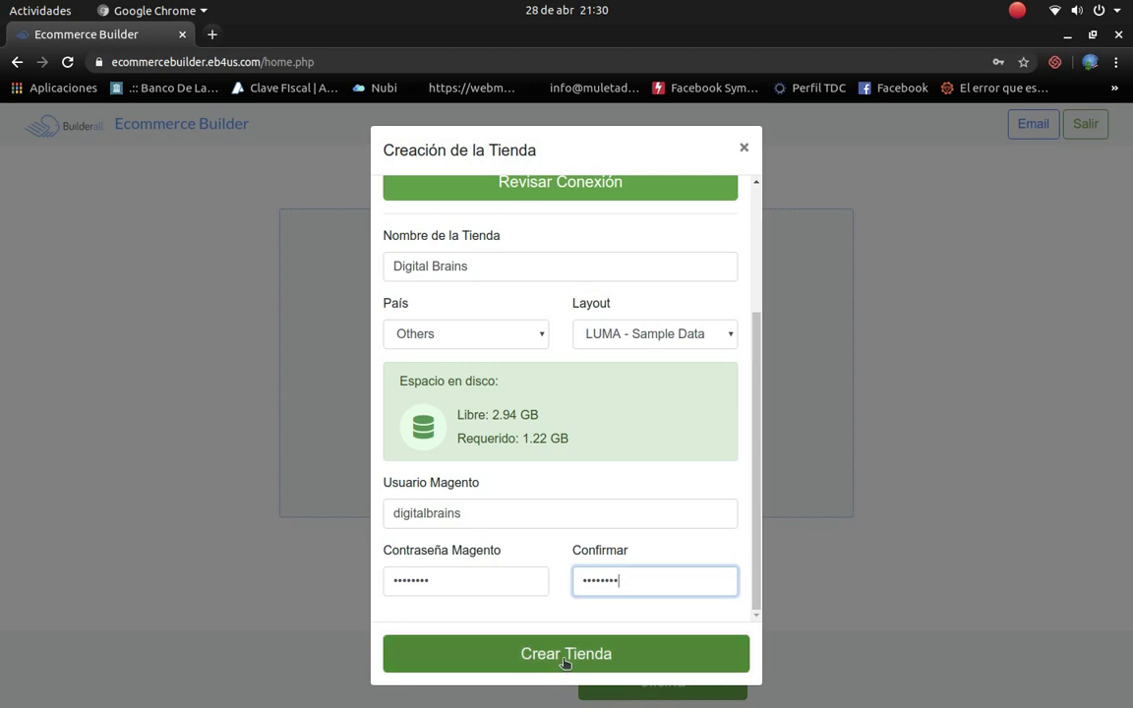
Step: Create the store and open the new tienda.digitalbrains.com.es storefront
left_click(565, 653)
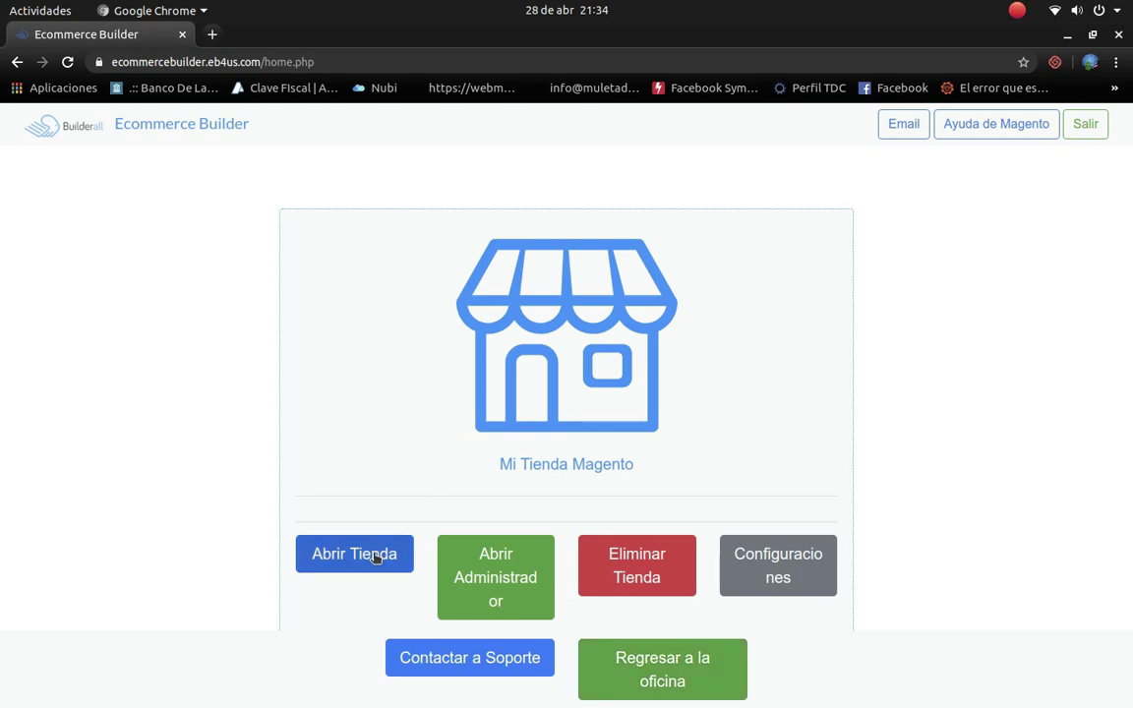
left_click(376, 557)
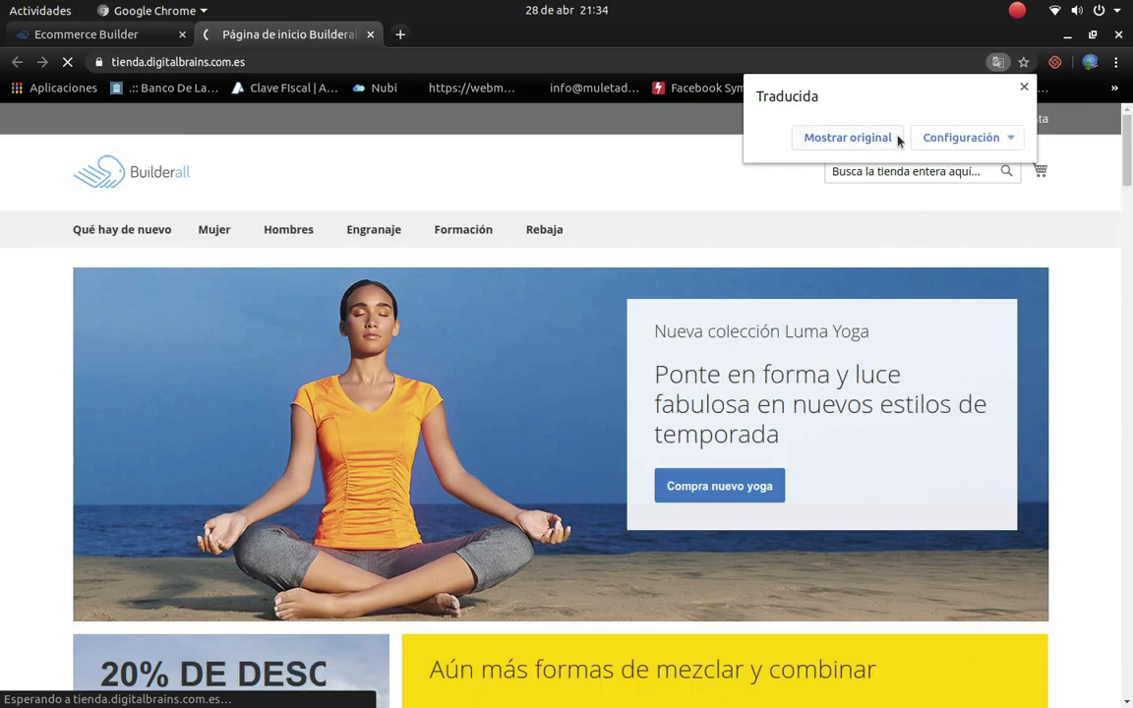
Step: Show the storefront in original English and scroll down to the Hot Sellers row
left_click(831, 141)
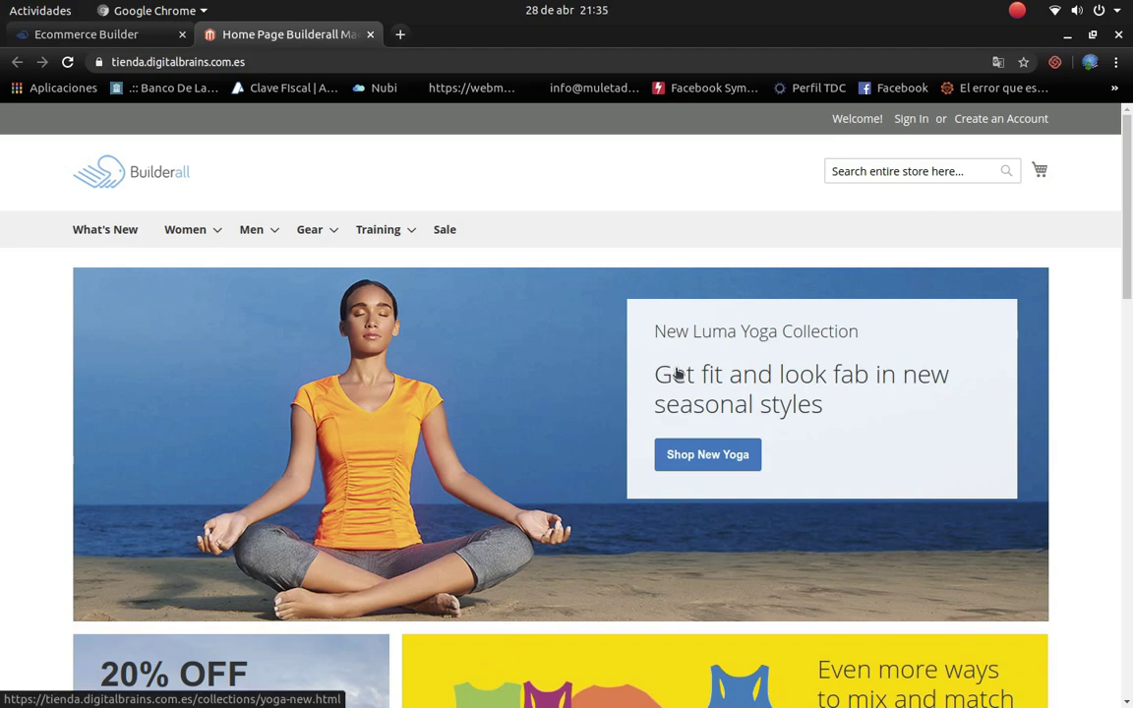
scroll(568, 389, "down", 3)
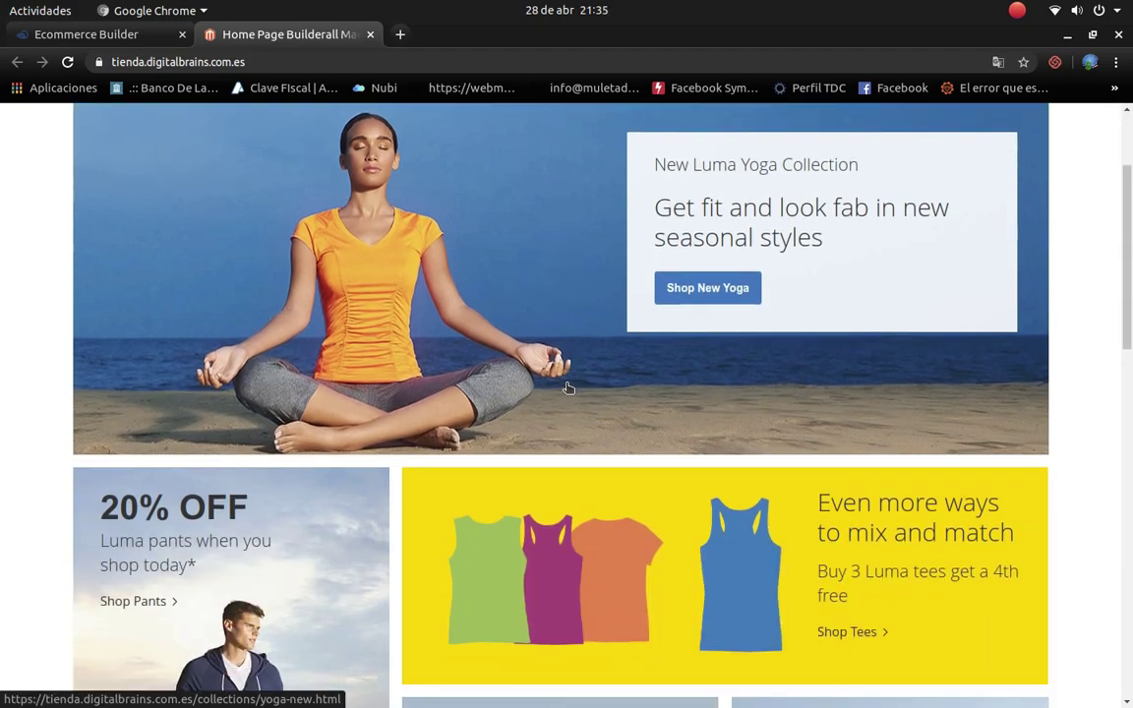
scroll(580, 391, "down", 5)
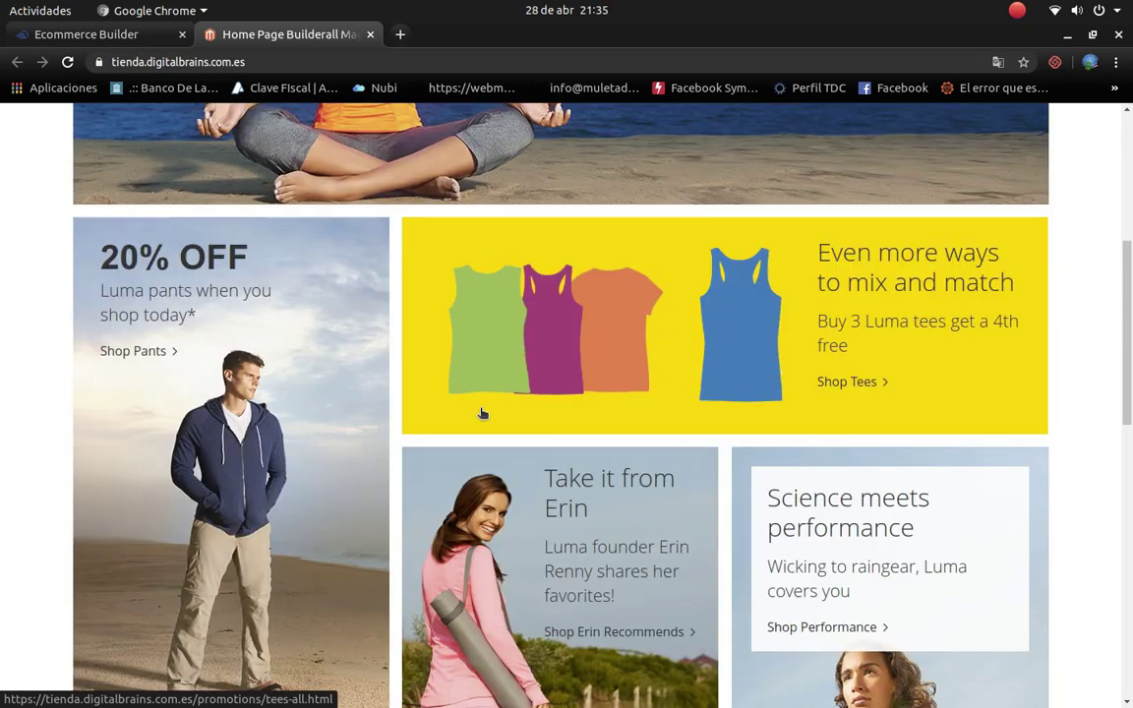
scroll(757, 411, "down", 10)
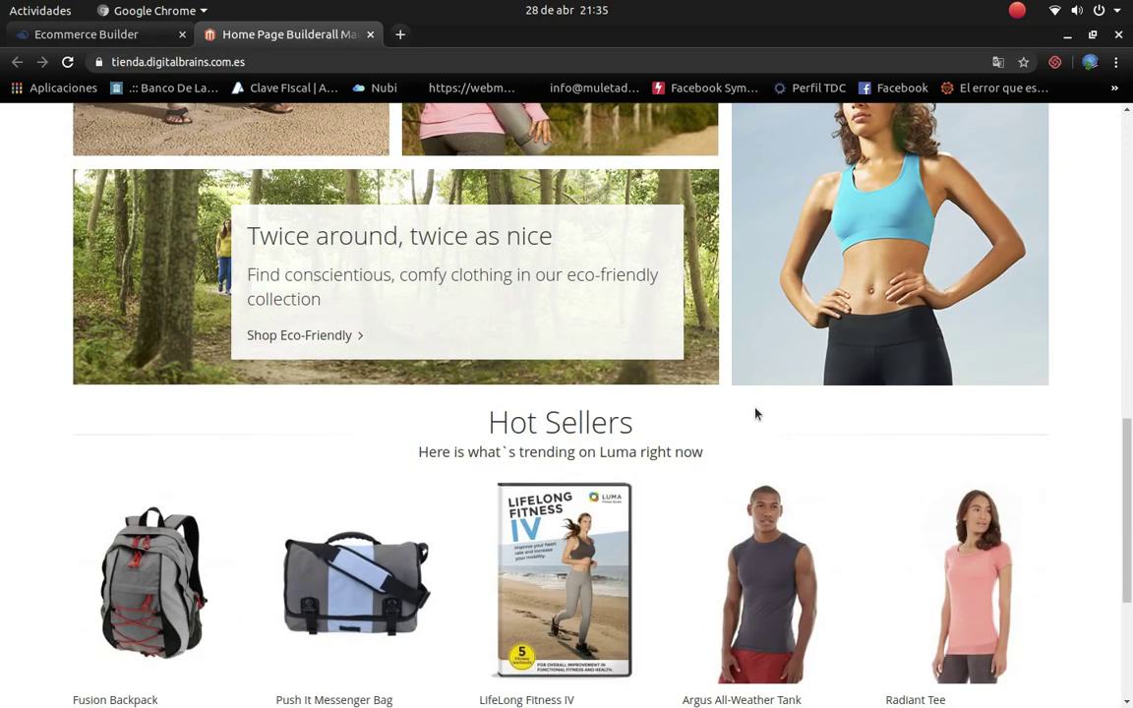
scroll(755, 413, "down", 4)
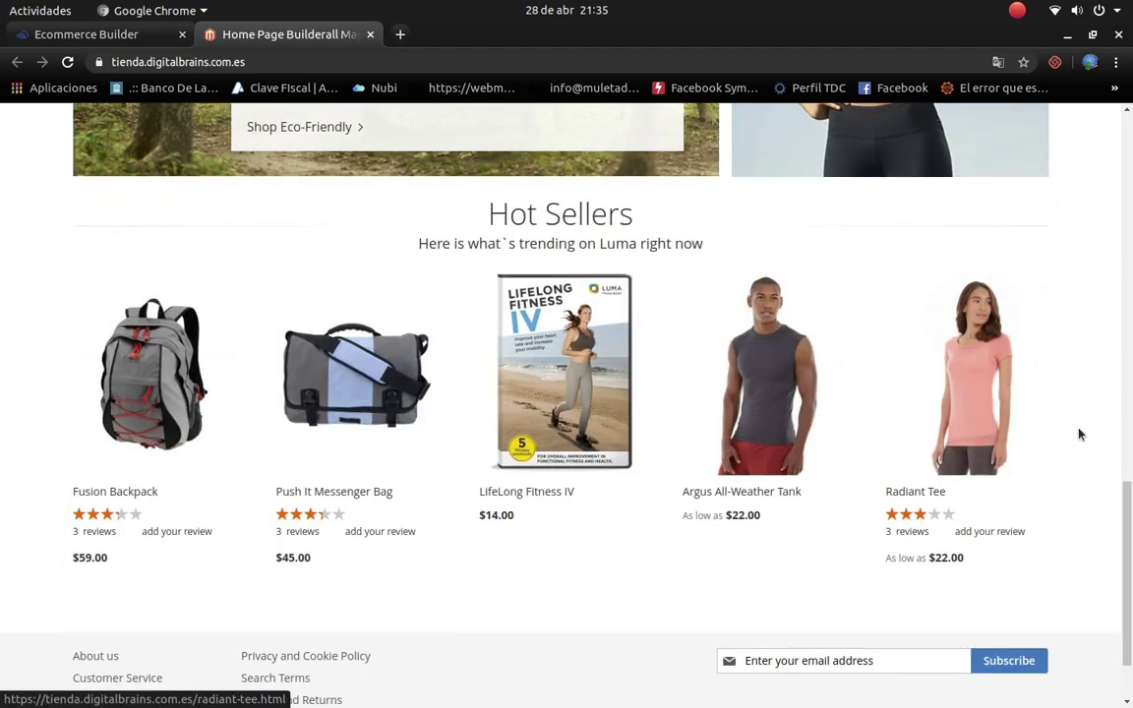
scroll(824, 440, "down", 2)
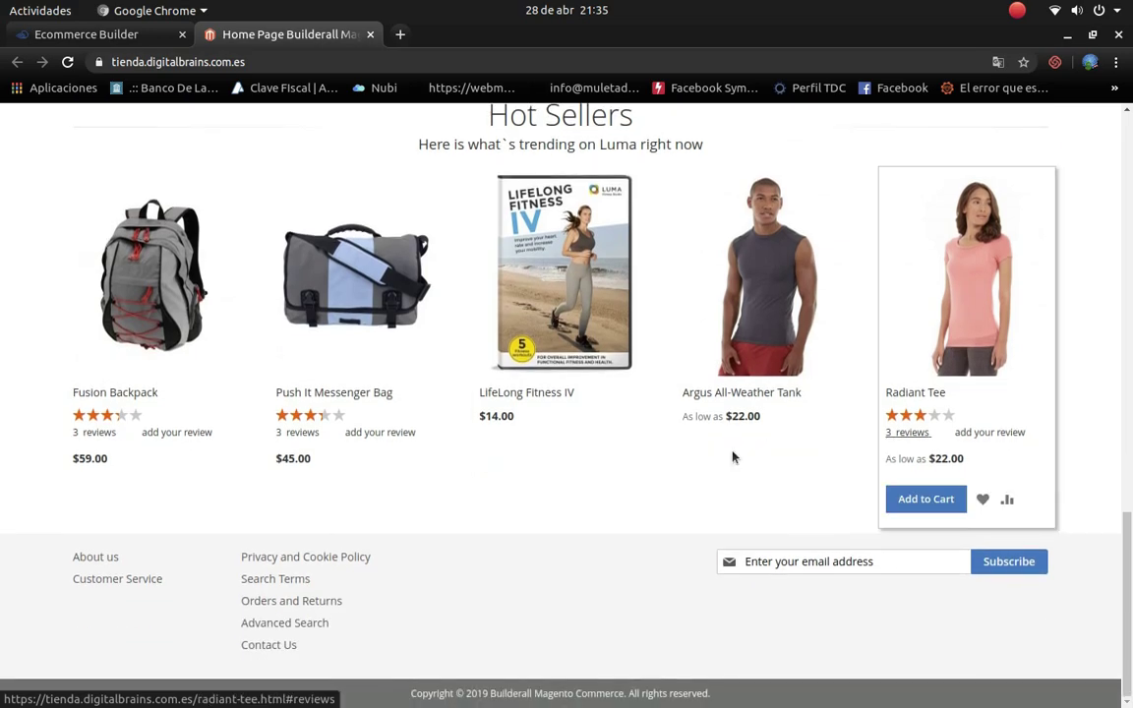
scroll(590, 413, "up", 4)
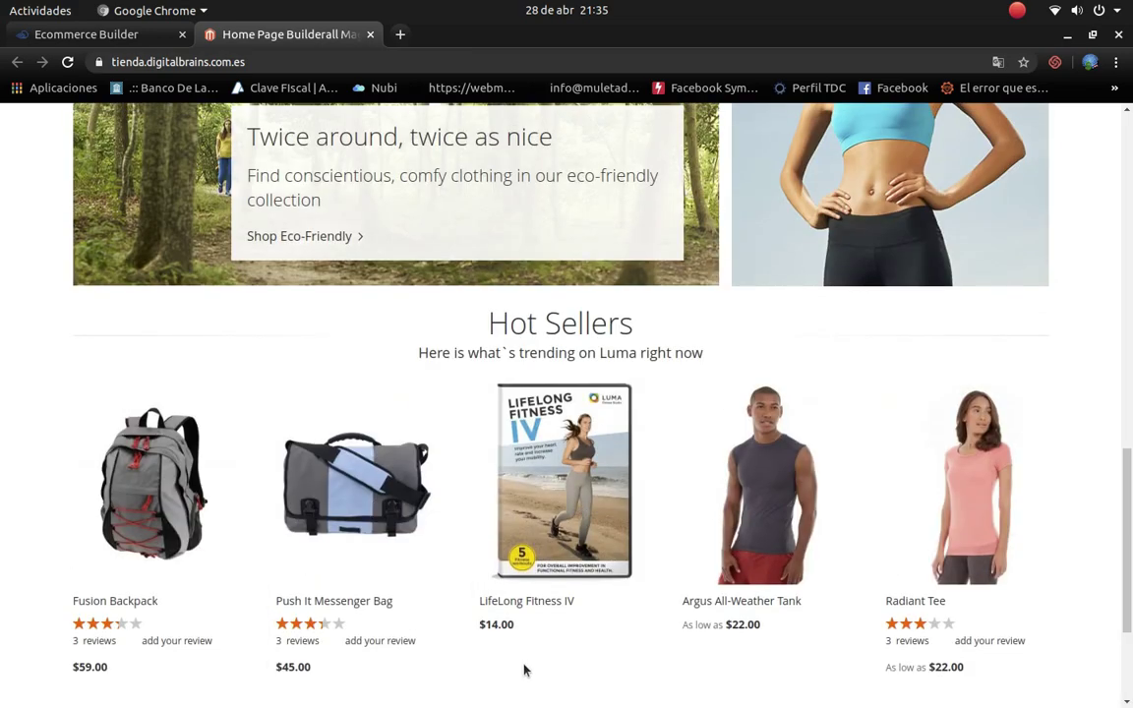
scroll(536, 630, "down", 3)
mouse_move(524, 476)
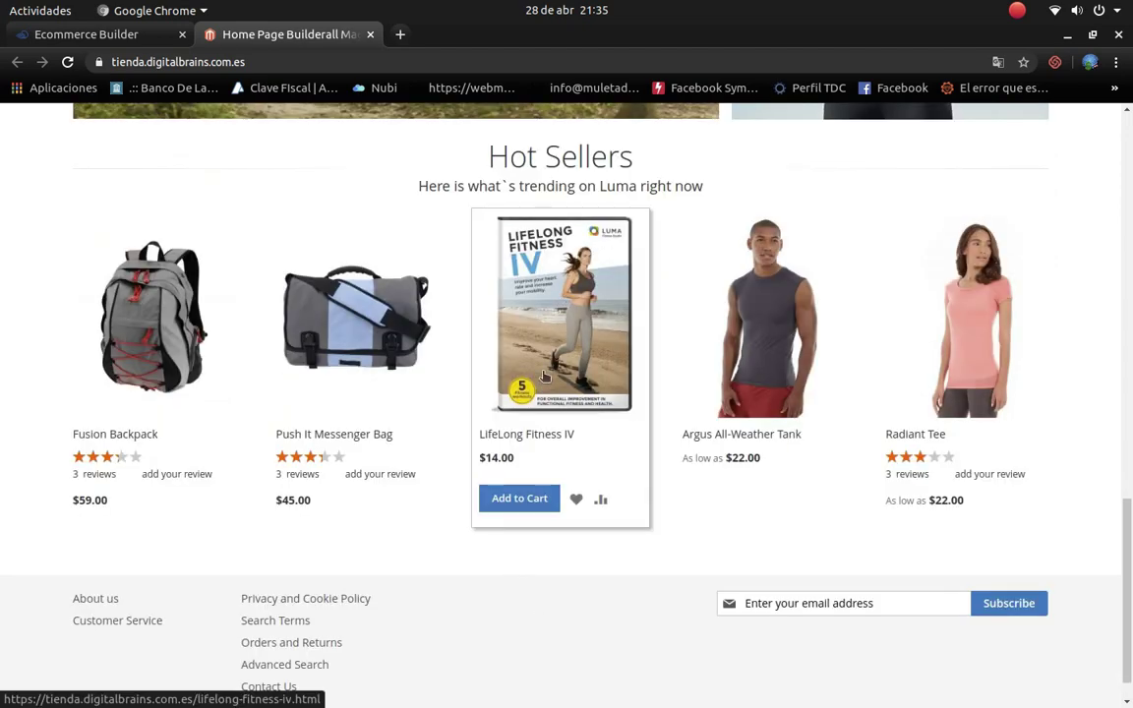
Step: Add the LifeLong Fitness IV DVD to the cart and scroll down the store page
left_click(532, 505)
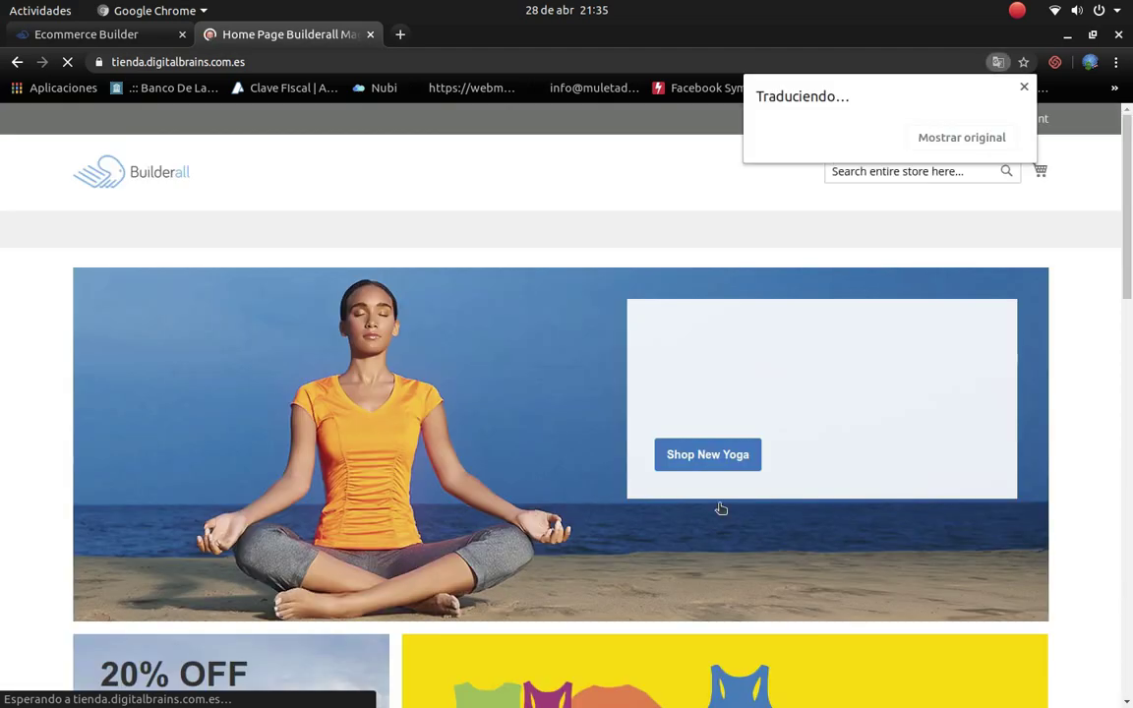
scroll(797, 481, "down", 5)
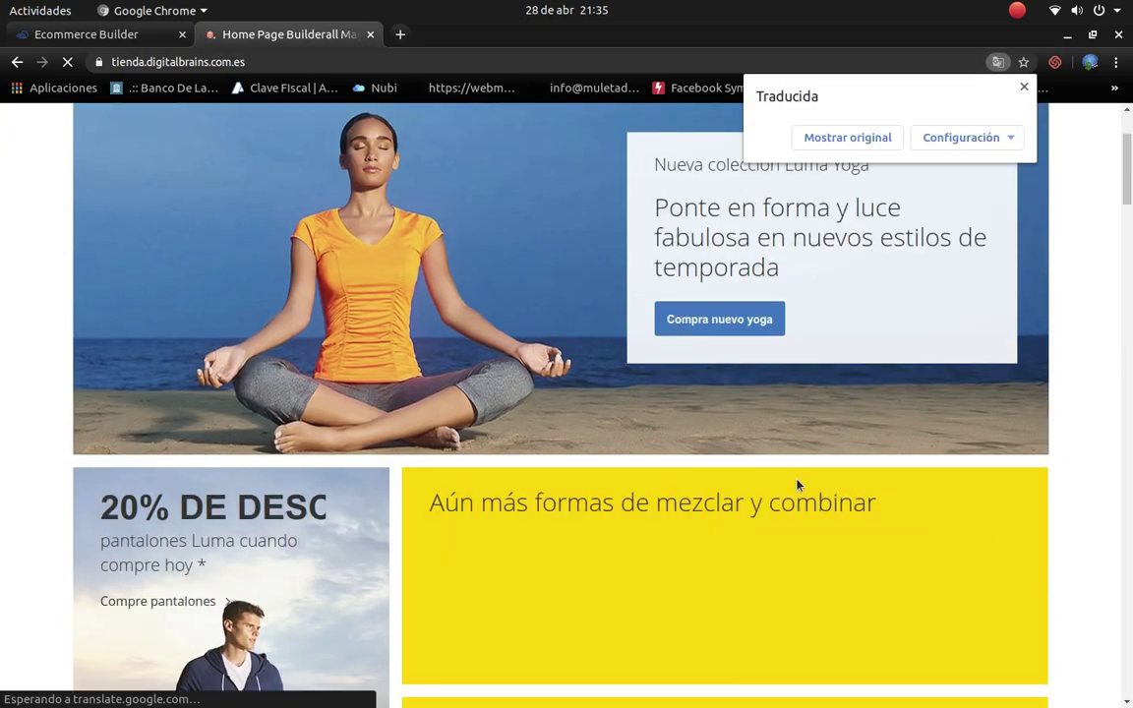
scroll(796, 489, "down", 10)
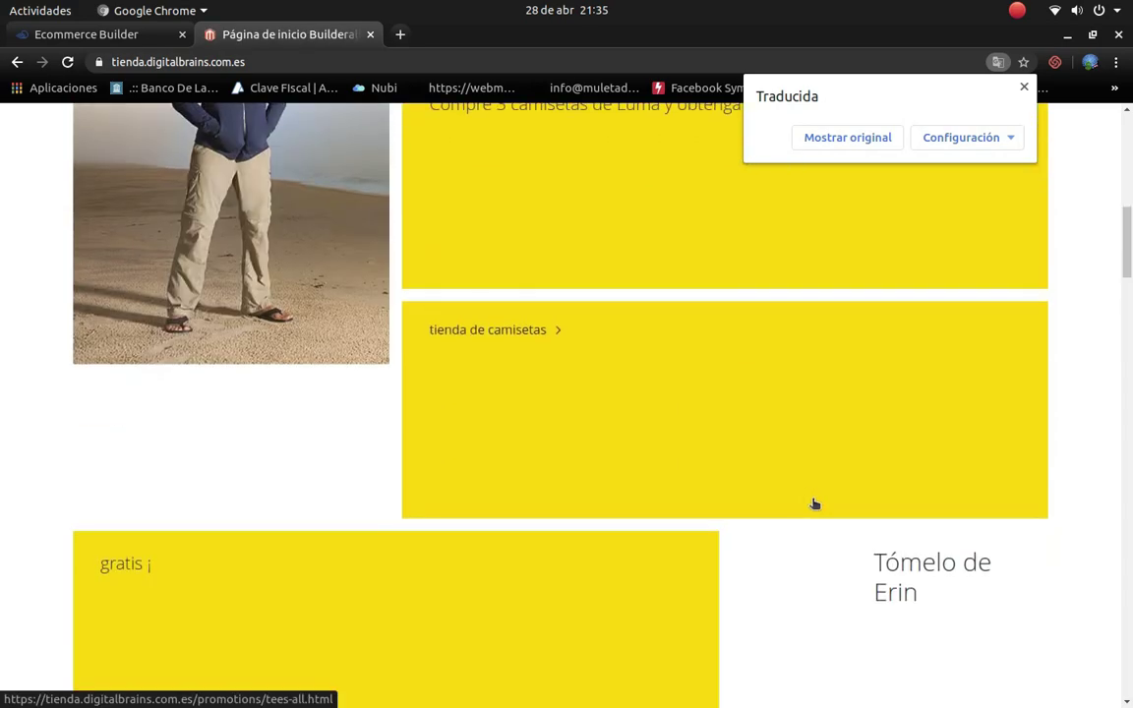
scroll(826, 511, "down", 6)
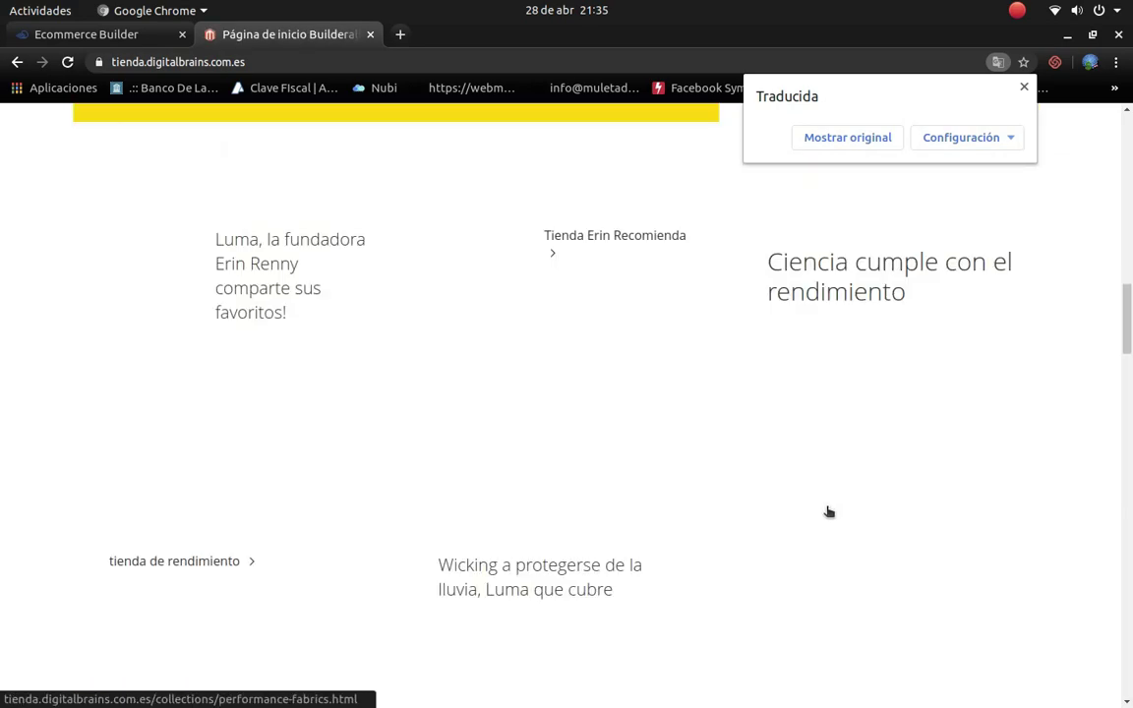
scroll(830, 517, "down", 10)
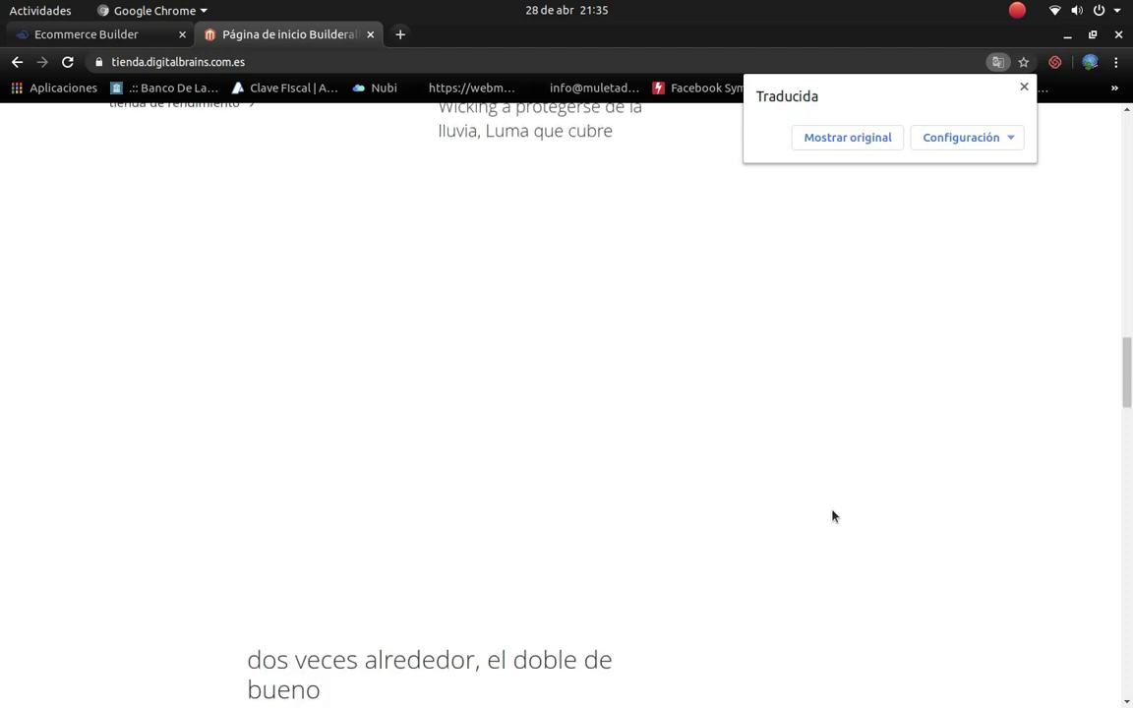
scroll(852, 400, "down", 8)
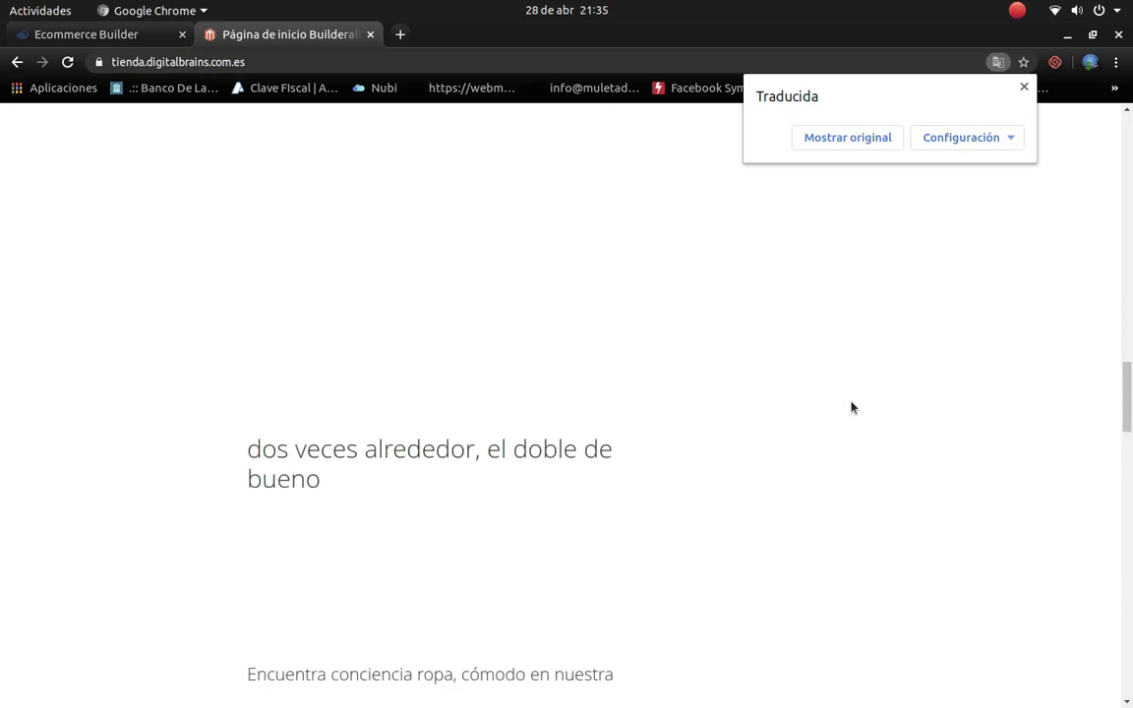
Step: Restore the storefront home page to its original English and browse through it
left_click(852, 137)
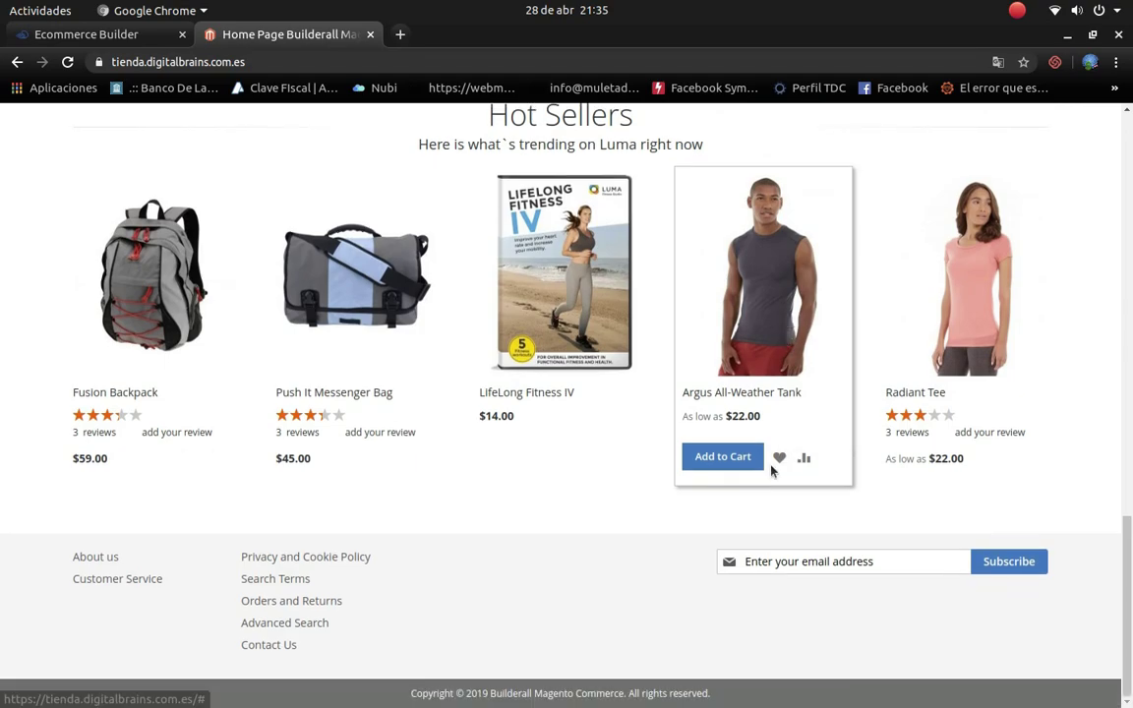
scroll(777, 482, "up", 12)
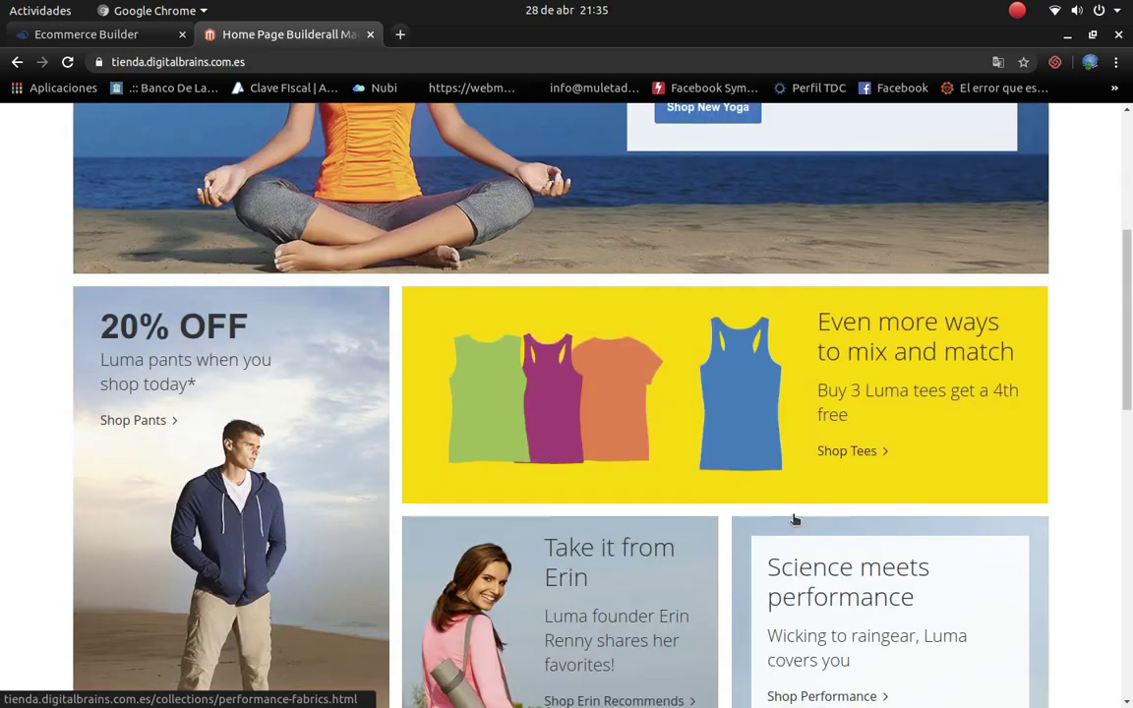
scroll(794, 519, "up", 4)
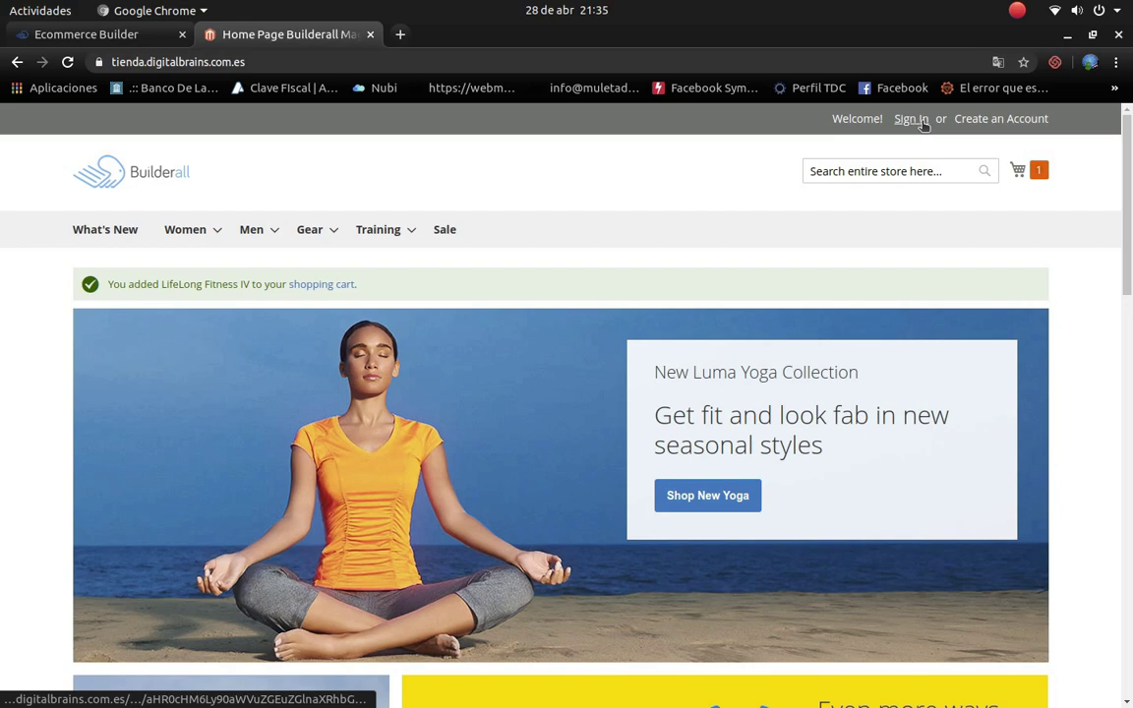
scroll(854, 214, "down", 10)
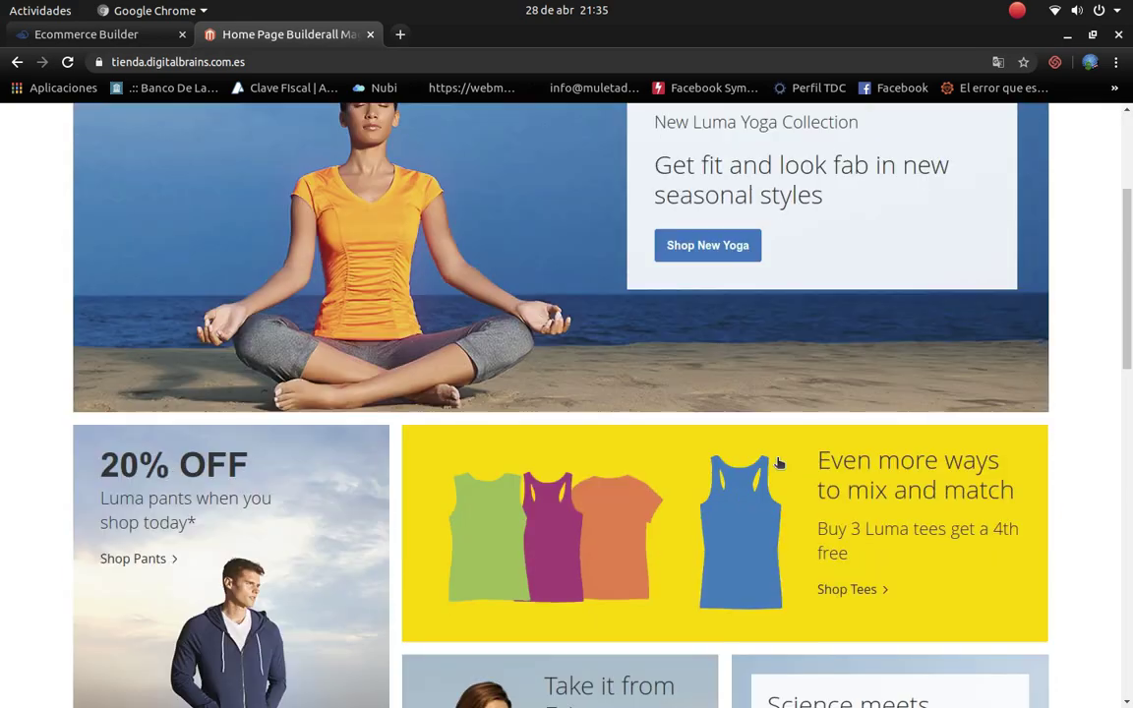
scroll(777, 462, "up", 3)
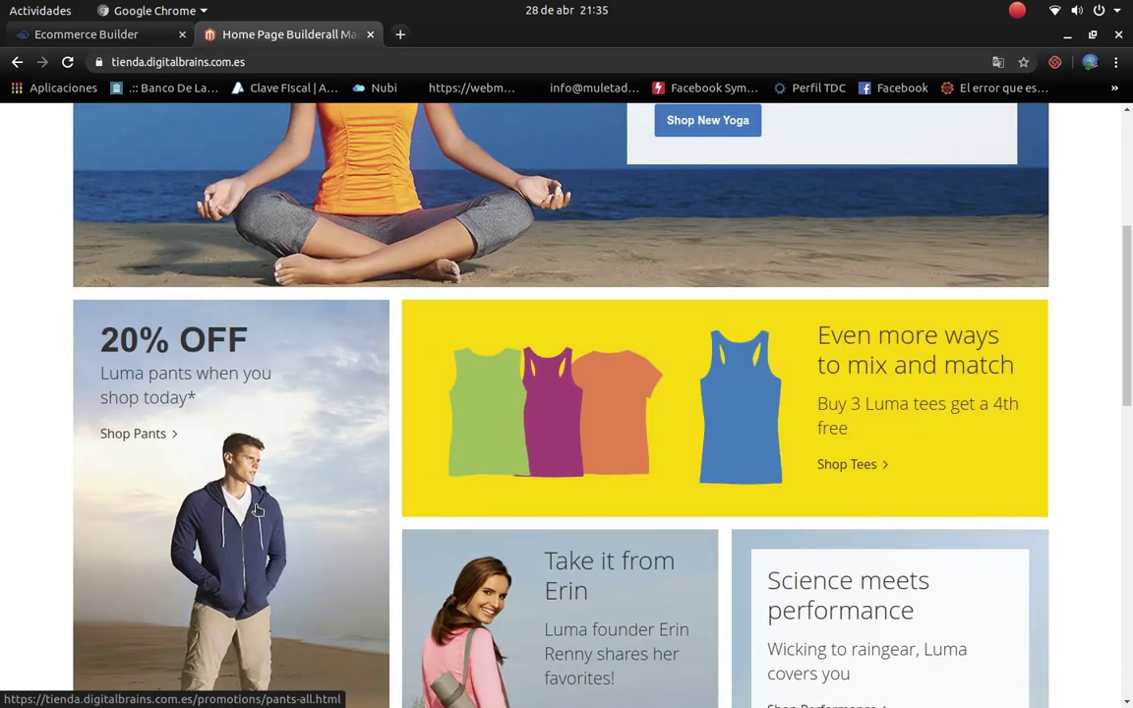
scroll(639, 413, "down", 6)
scroll(692, 325, "down", 3)
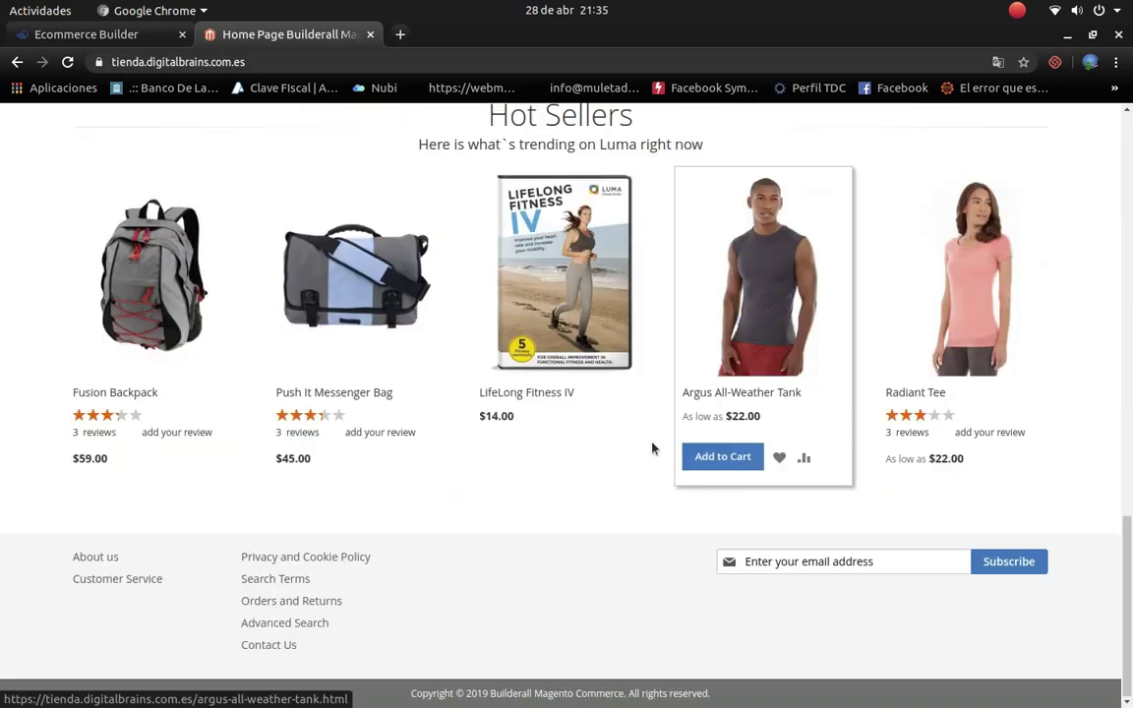
scroll(678, 538, "up", 8)
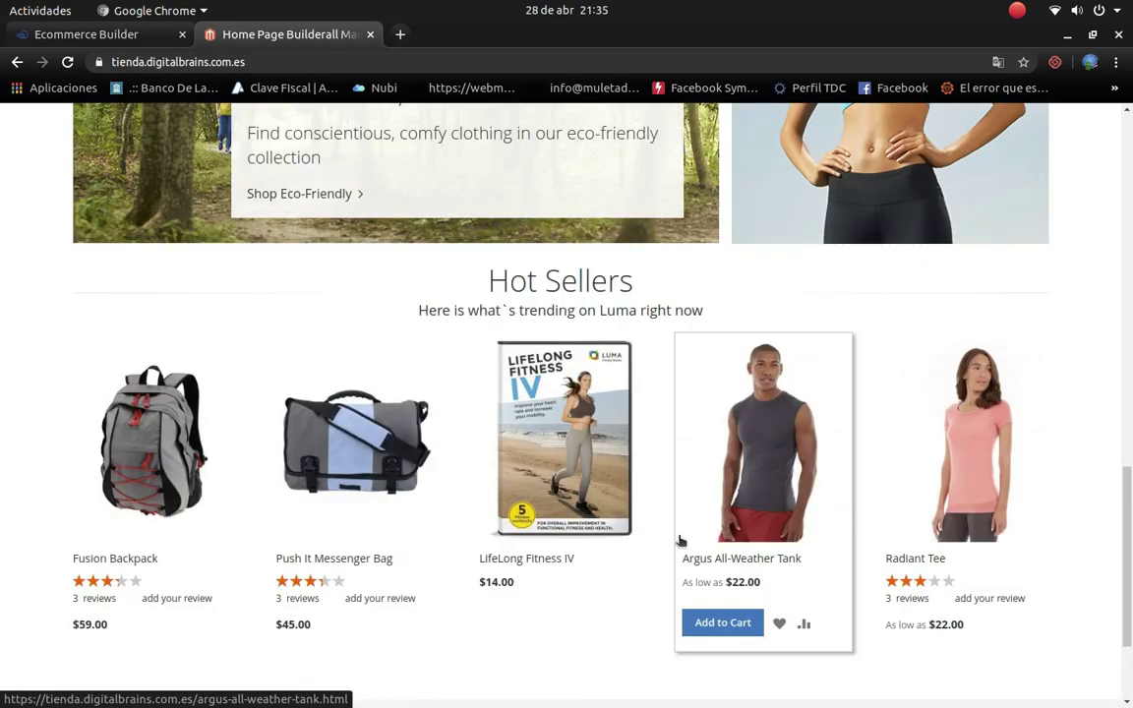
scroll(655, 562, "up", 6)
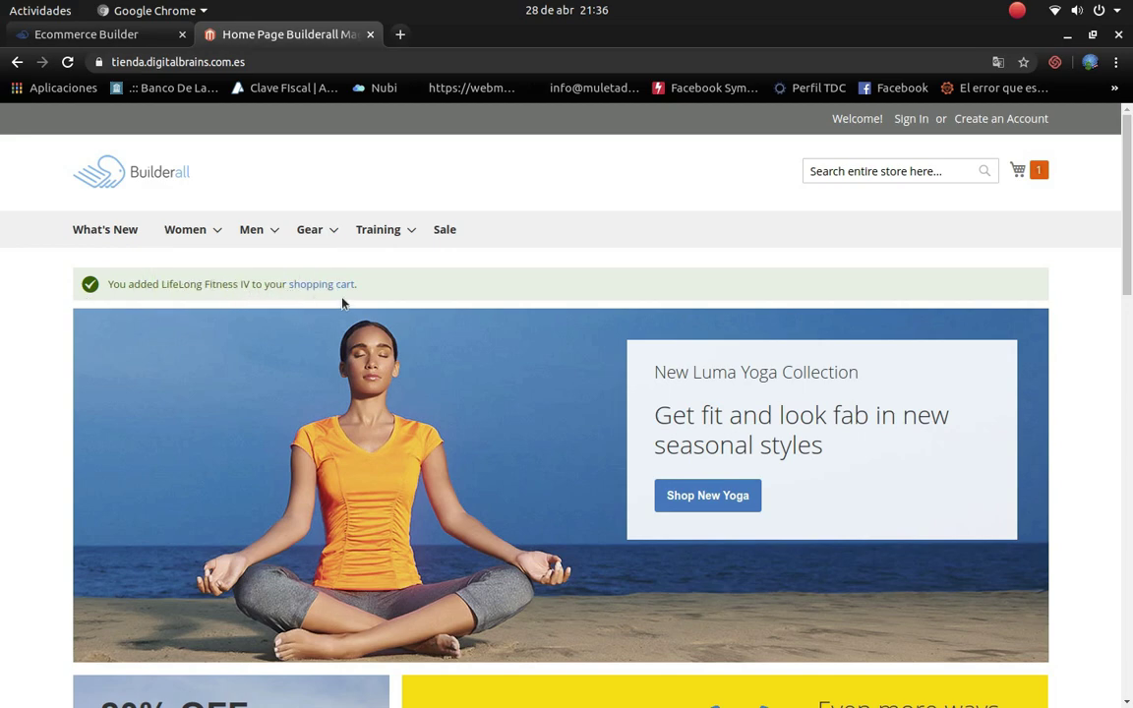
Step: Check the mini cart, close the storefront tab, and open the store's admin panel
left_click(1038, 173)
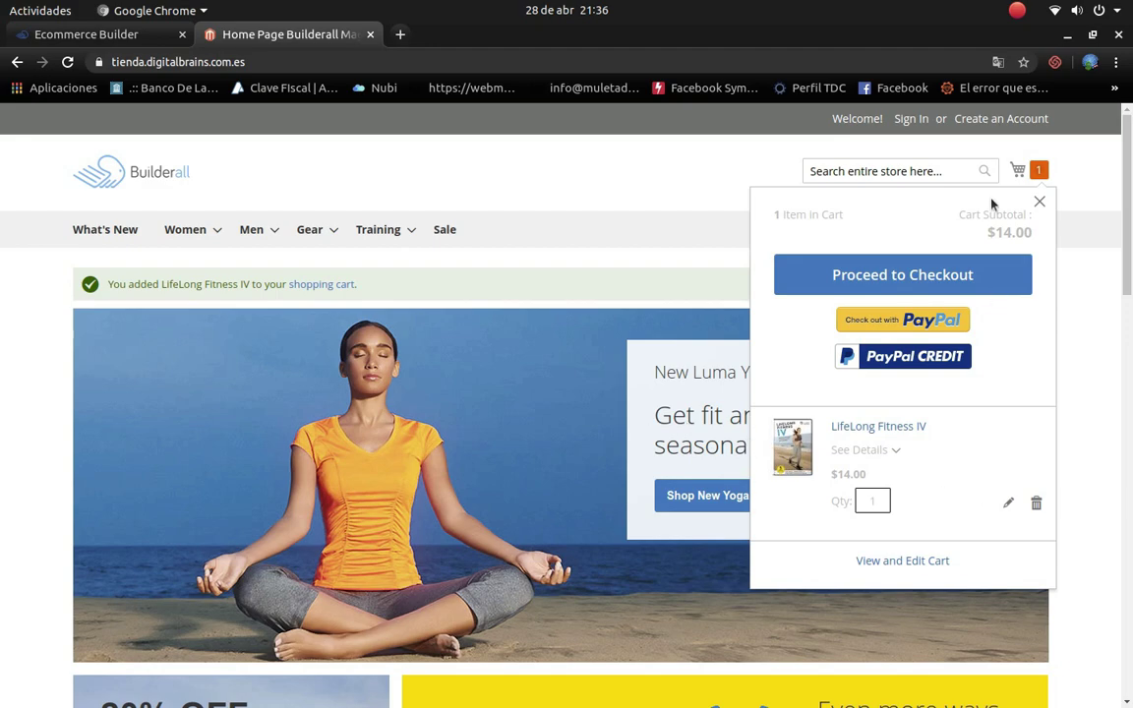
left_click(1040, 201)
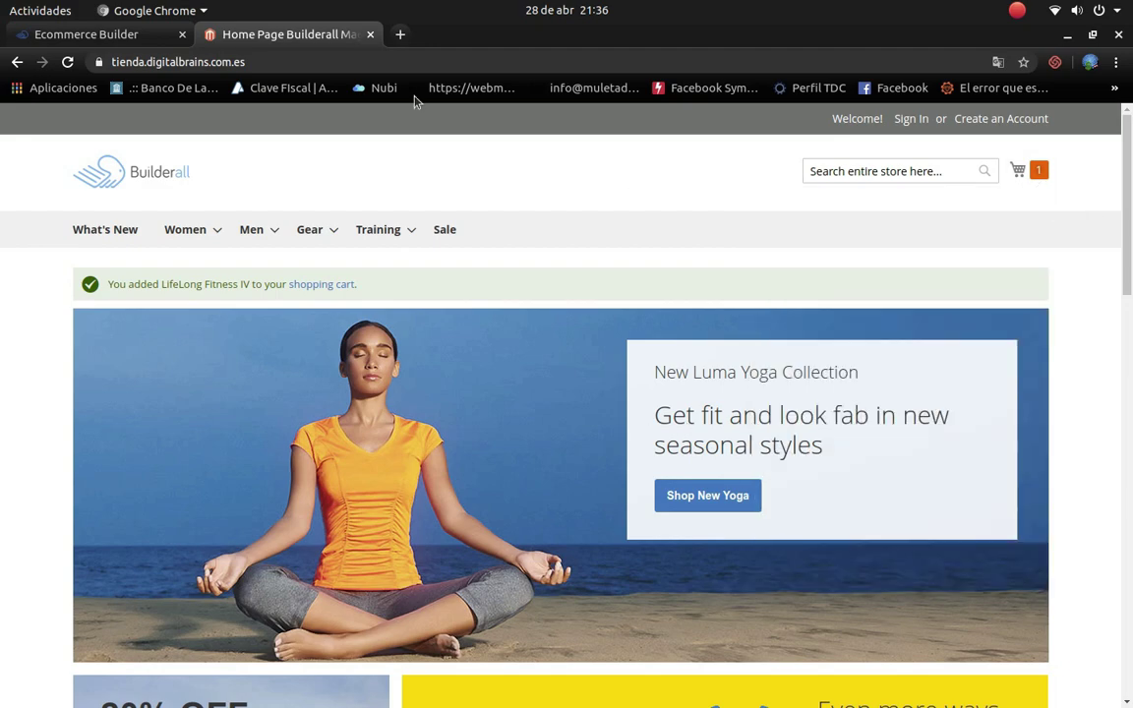
left_click(369, 34)
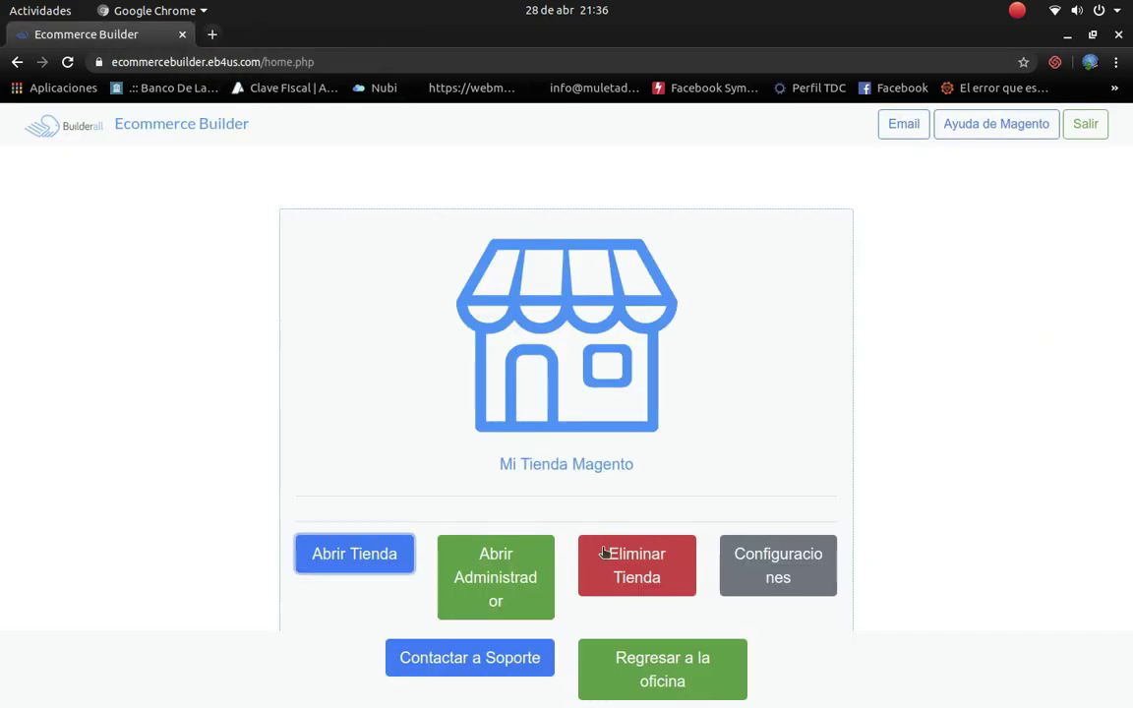
left_click(492, 580)
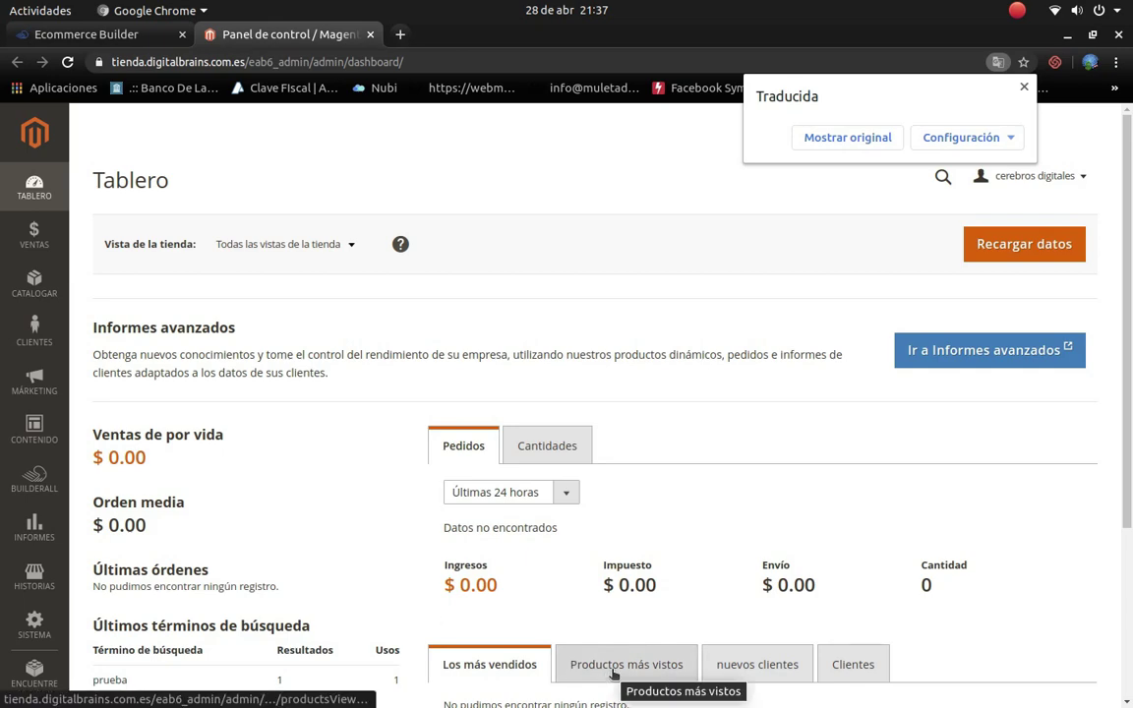
Step: Show the dashboard in English and choose Configuración > No traducir nunca este sitio
scroll(604, 679, "down", 3)
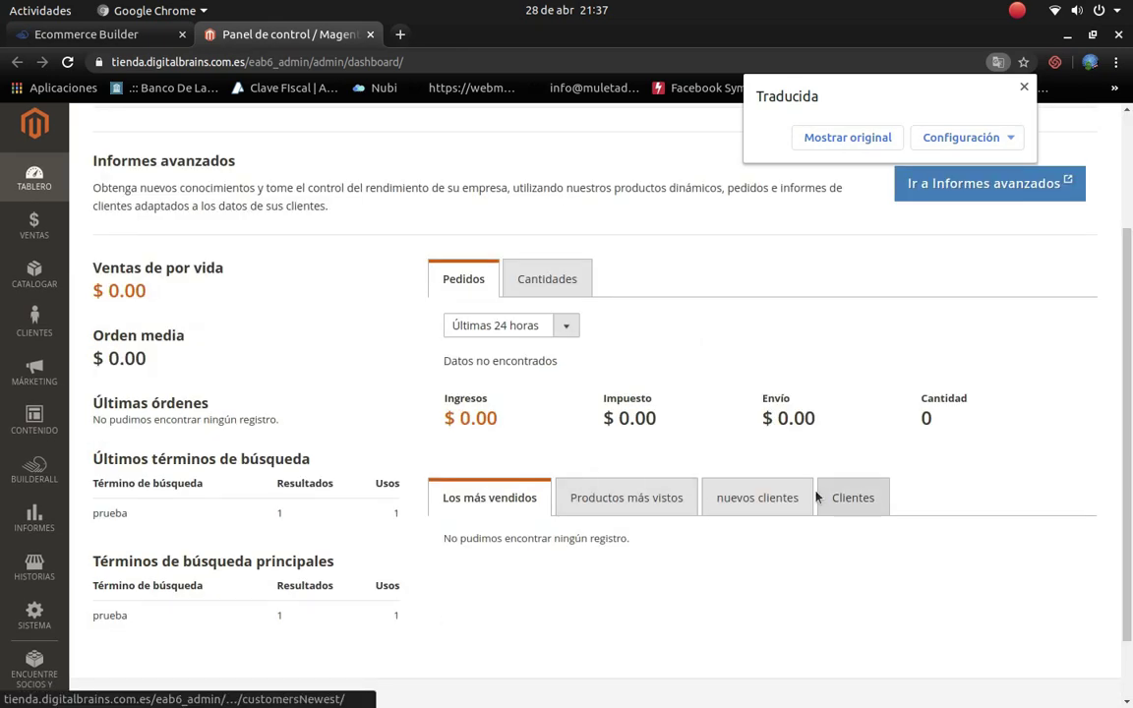
scroll(1046, 225, "up", 2)
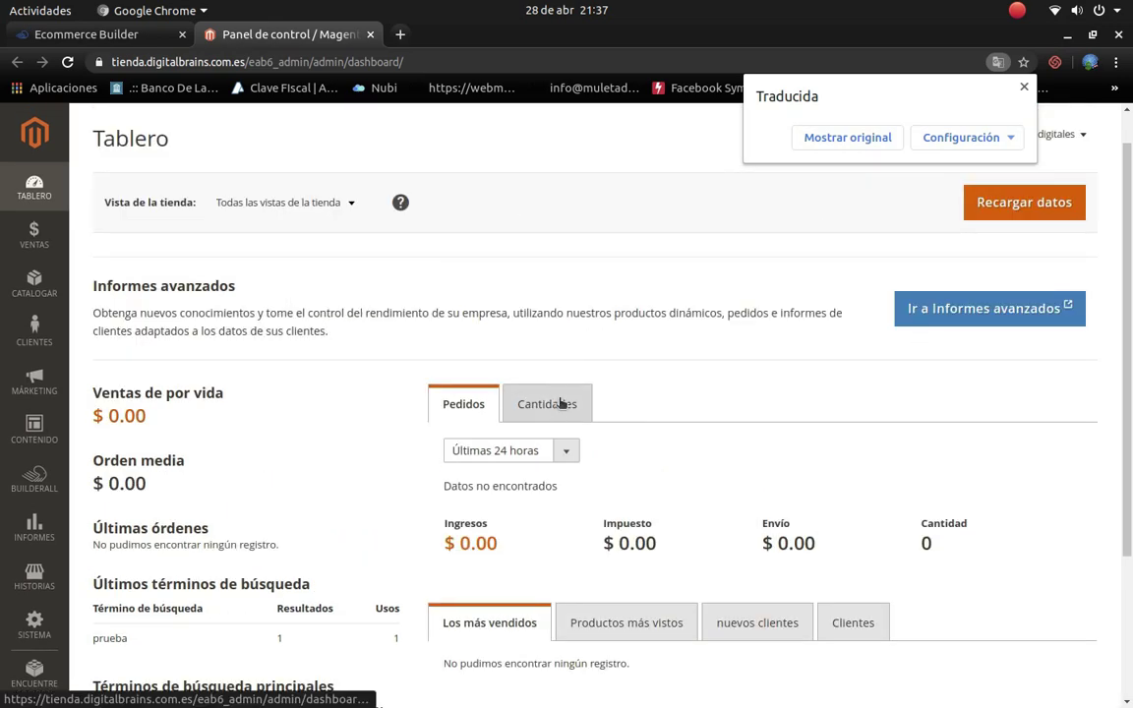
left_click(851, 138)
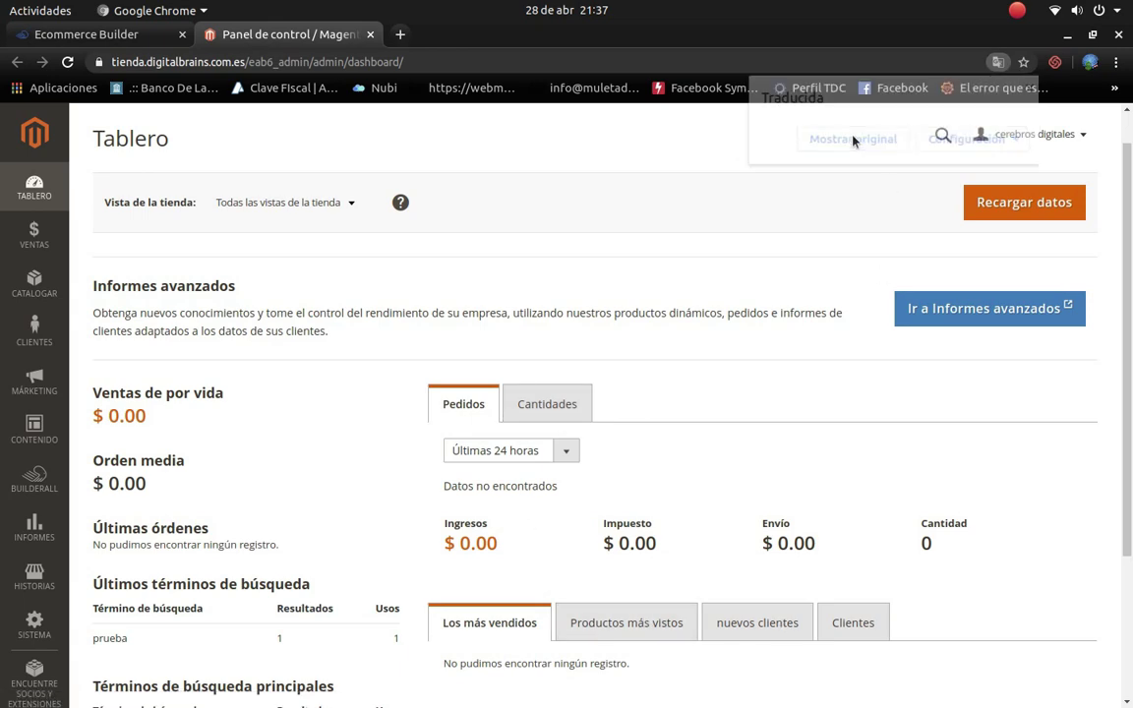
left_click(998, 62)
left_click(932, 137)
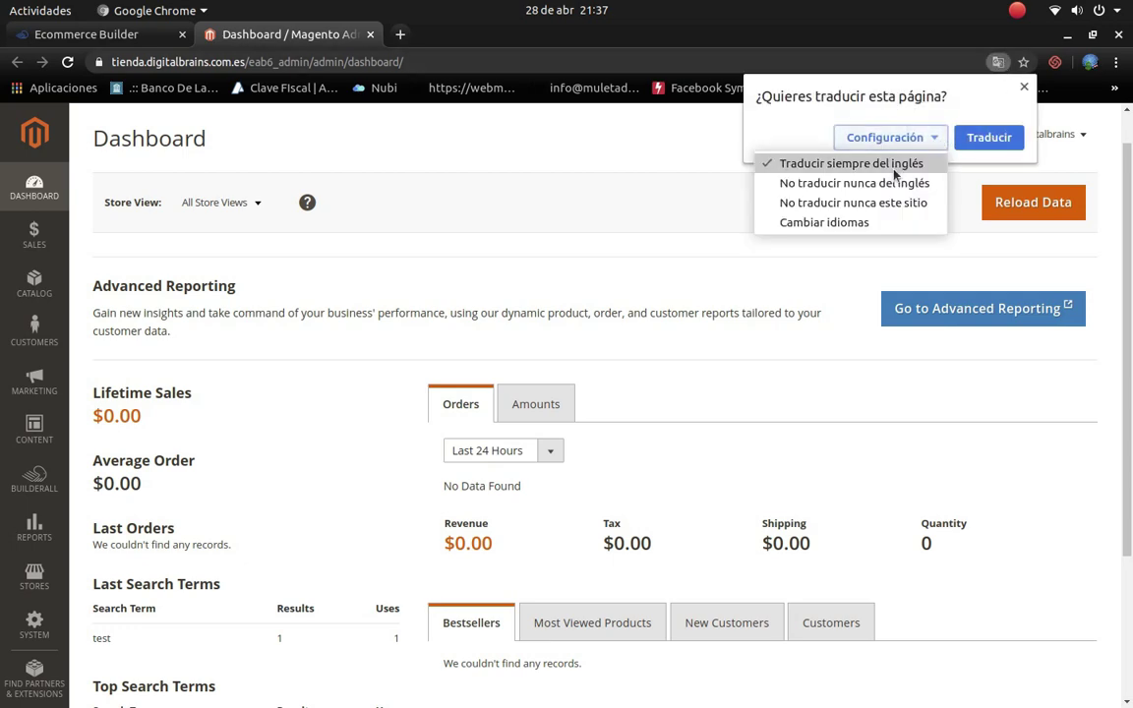
left_click(843, 203)
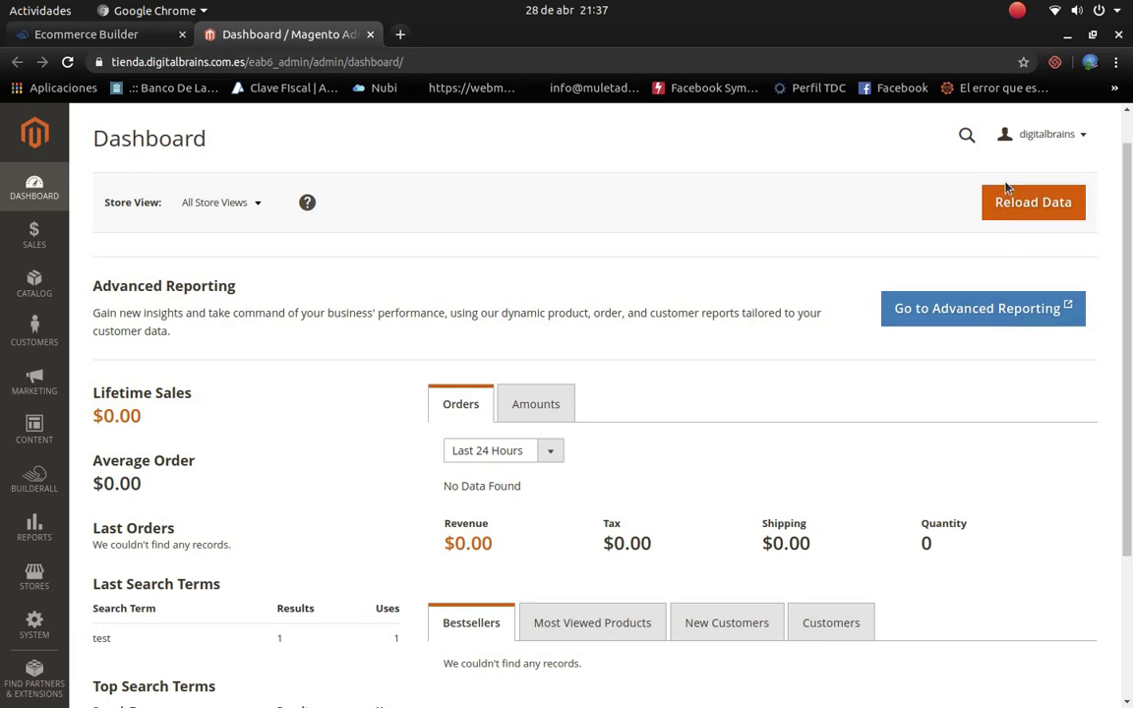
left_click(1060, 140)
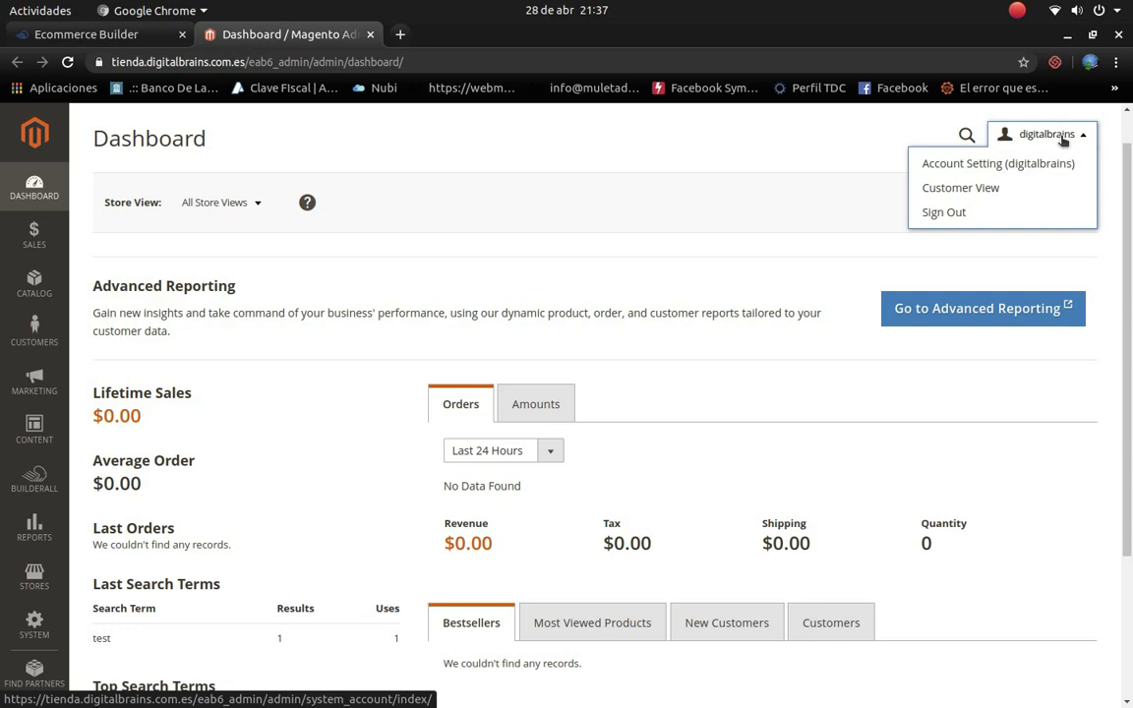
Step: Set Account Setting's Interface Locale to Español (Argentina), confirm with the account password, and save
left_click(1001, 165)
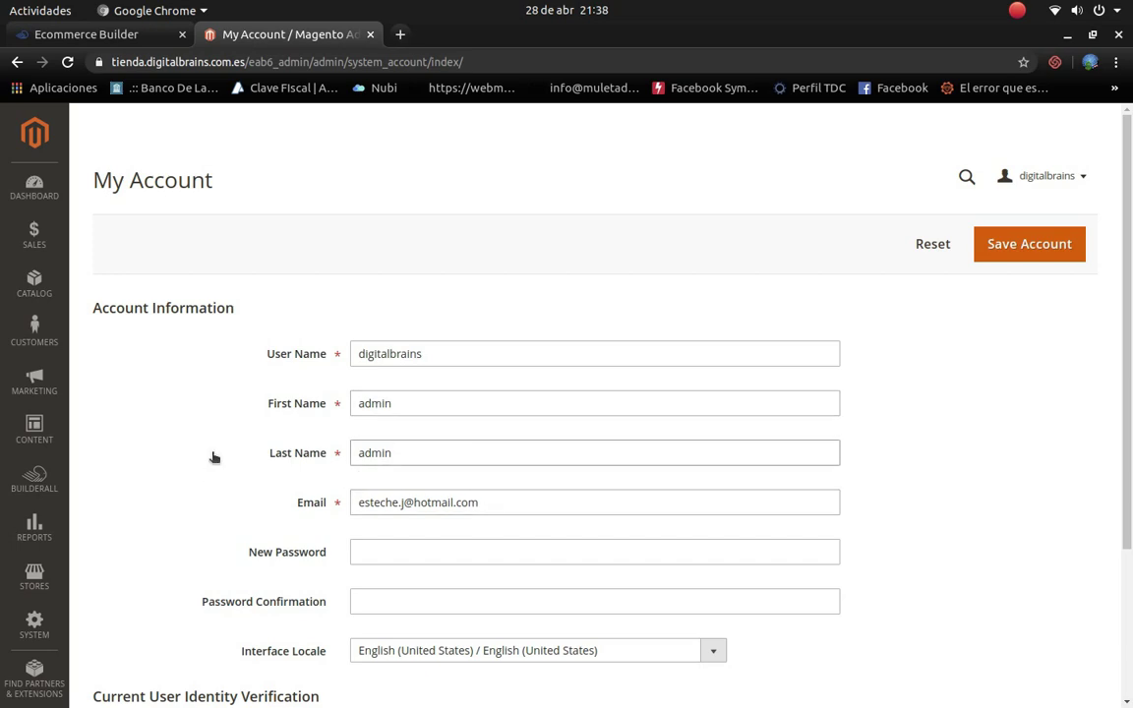
scroll(472, 556, "down", 3)
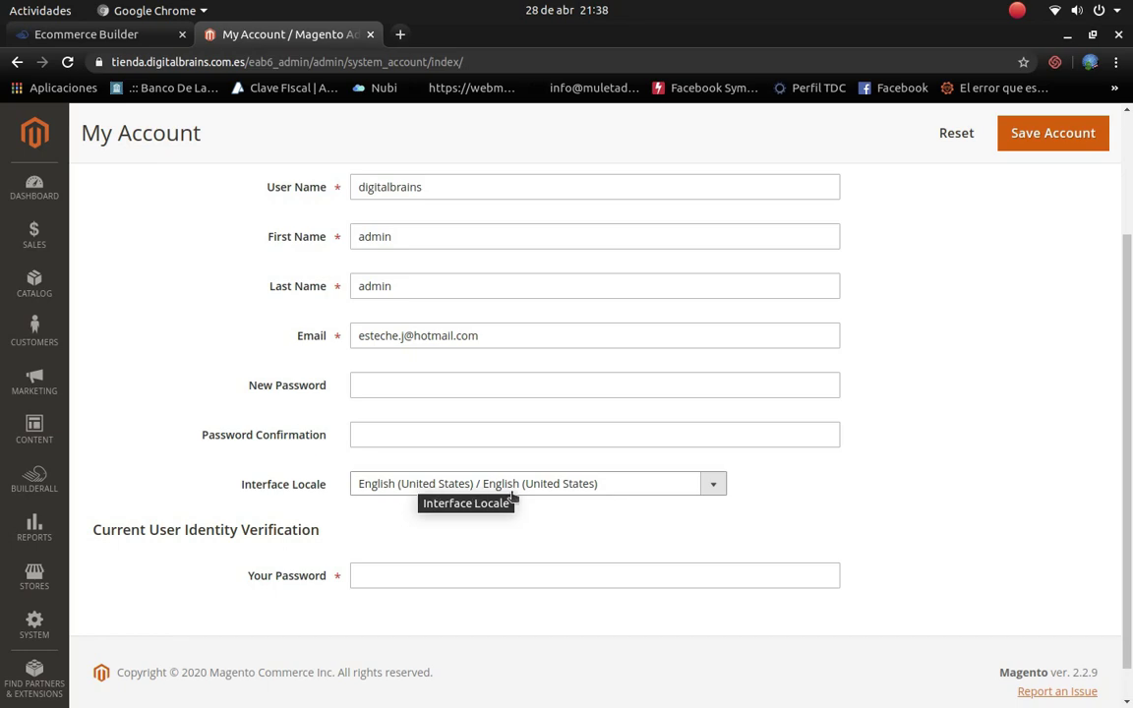
left_click(699, 492)
scroll(590, 457, "down", 1)
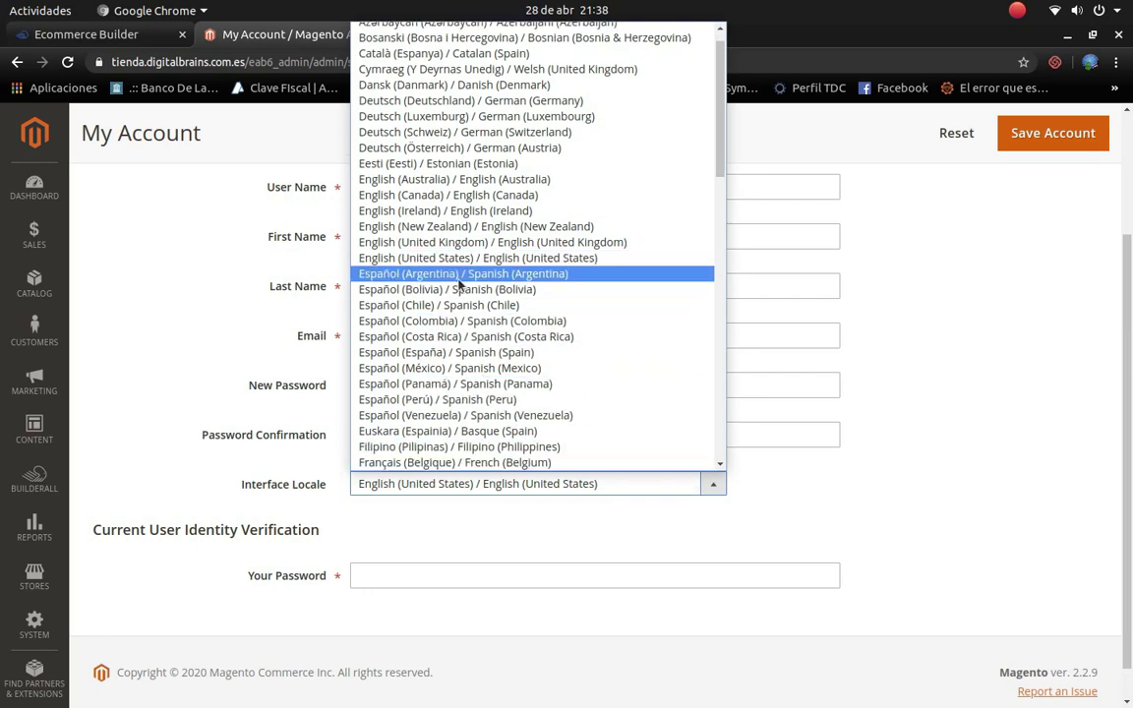
left_click(458, 280)
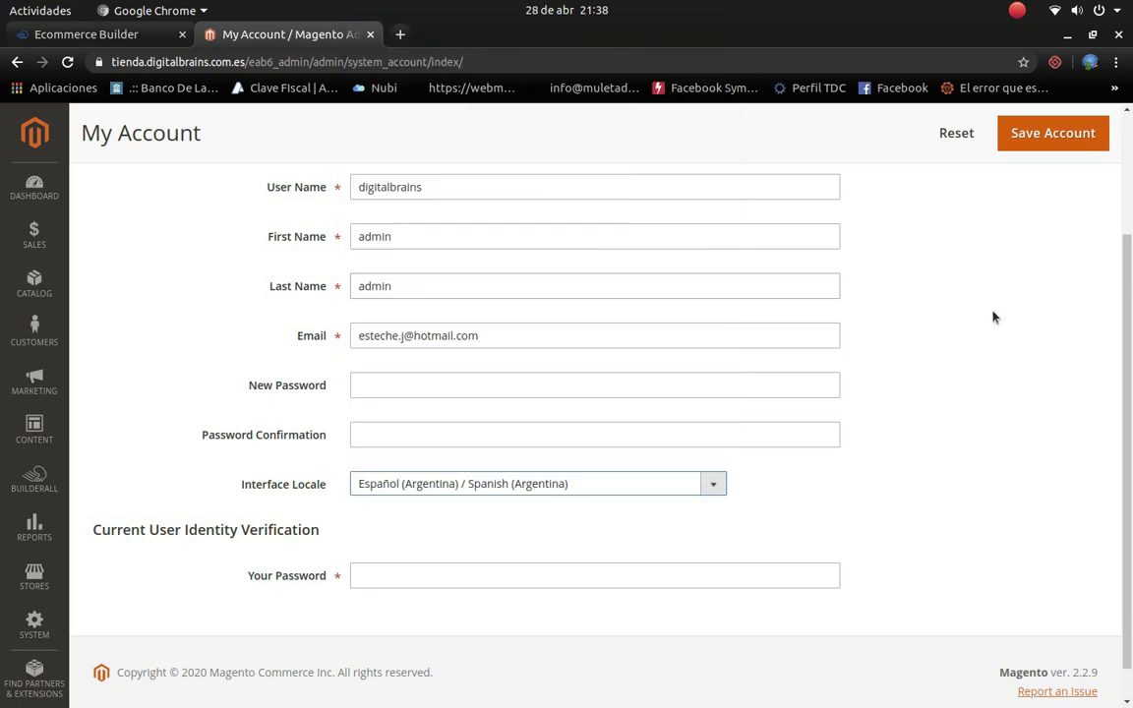
scroll(993, 315, "up", 1)
scroll(993, 315, "up", 2)
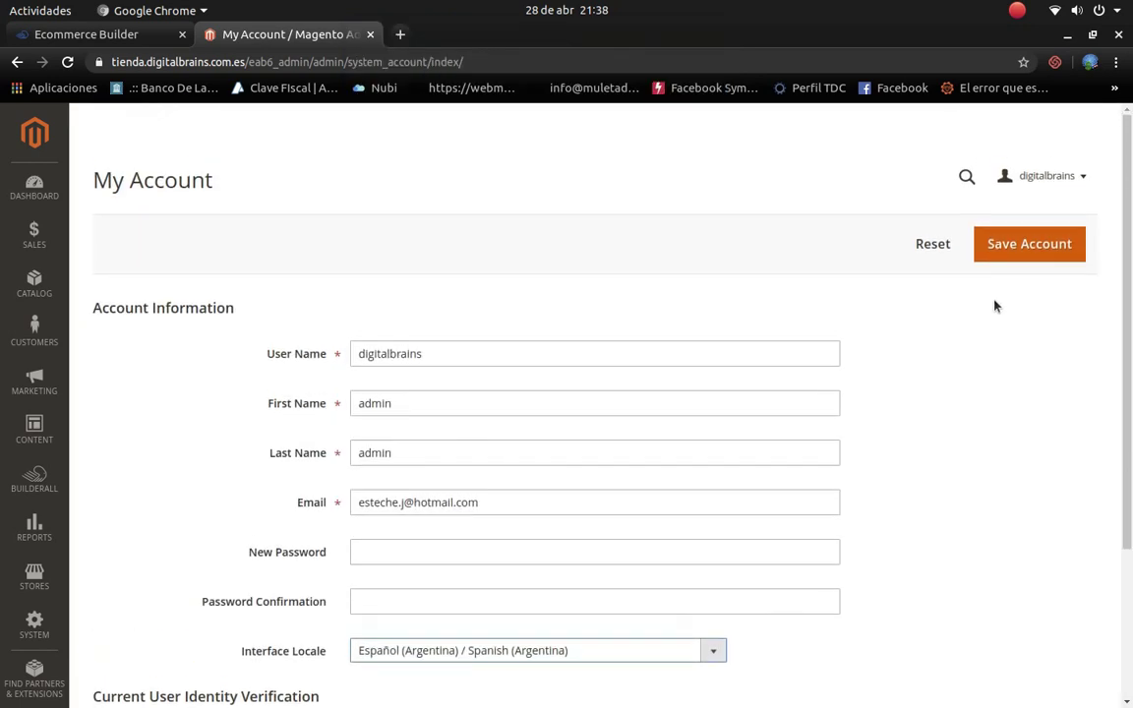
left_click(1014, 247)
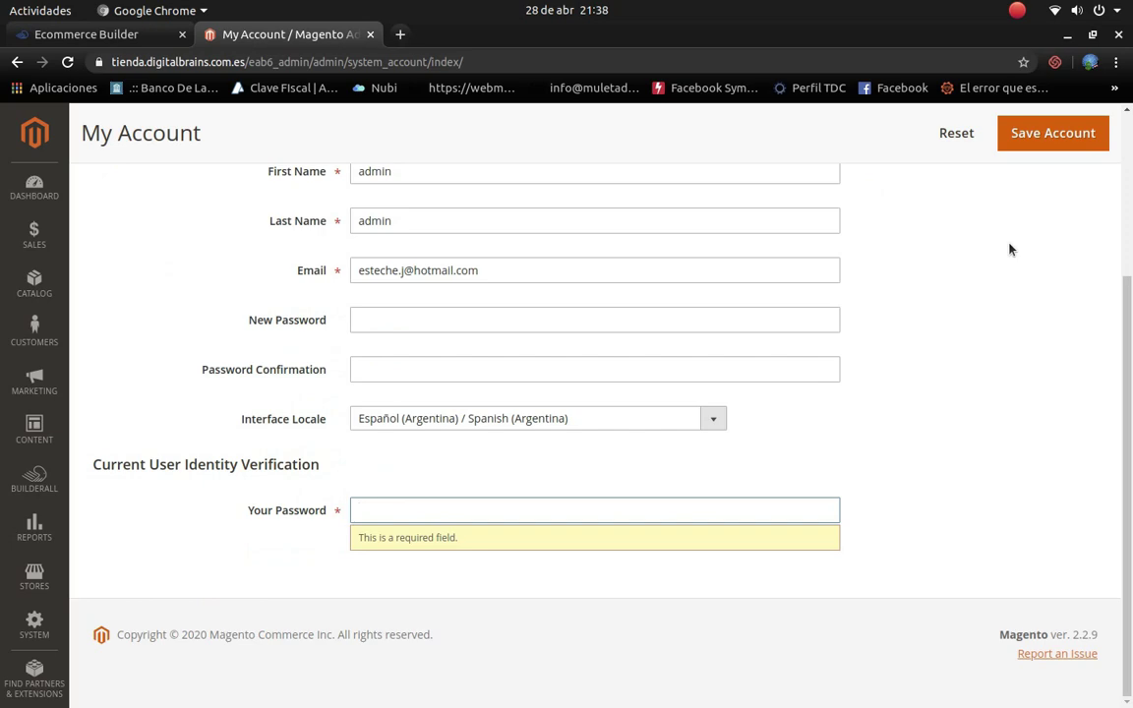
left_click(471, 509)
type("••")
type("••••••")
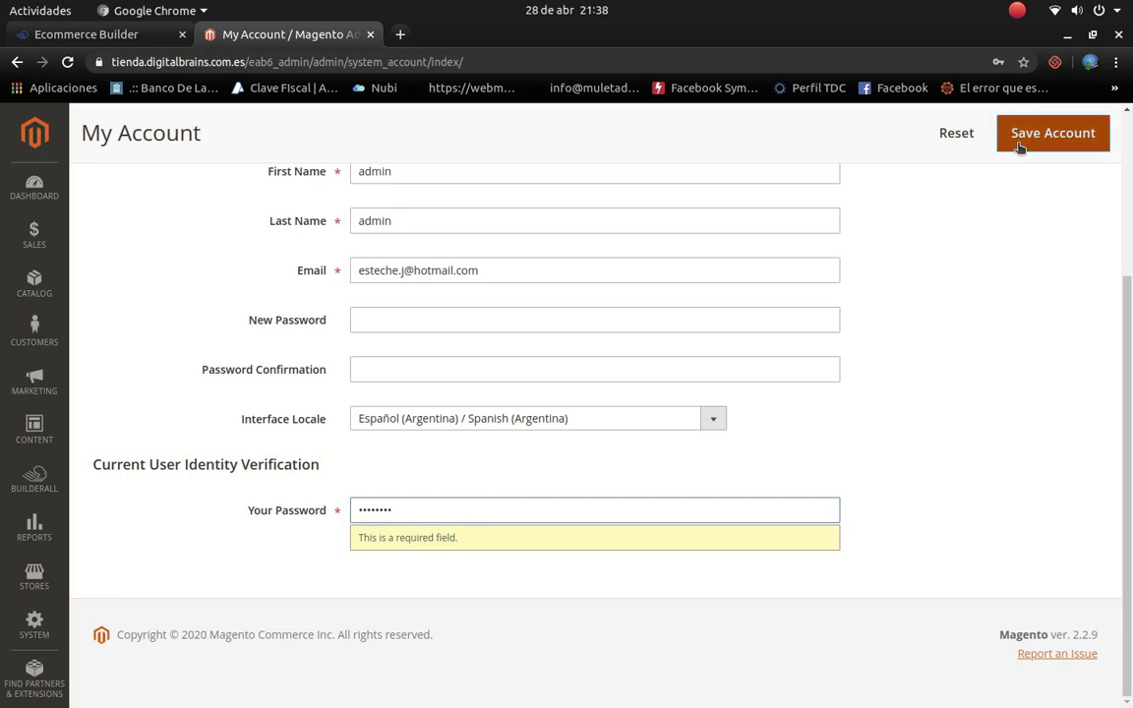
left_click(1020, 146)
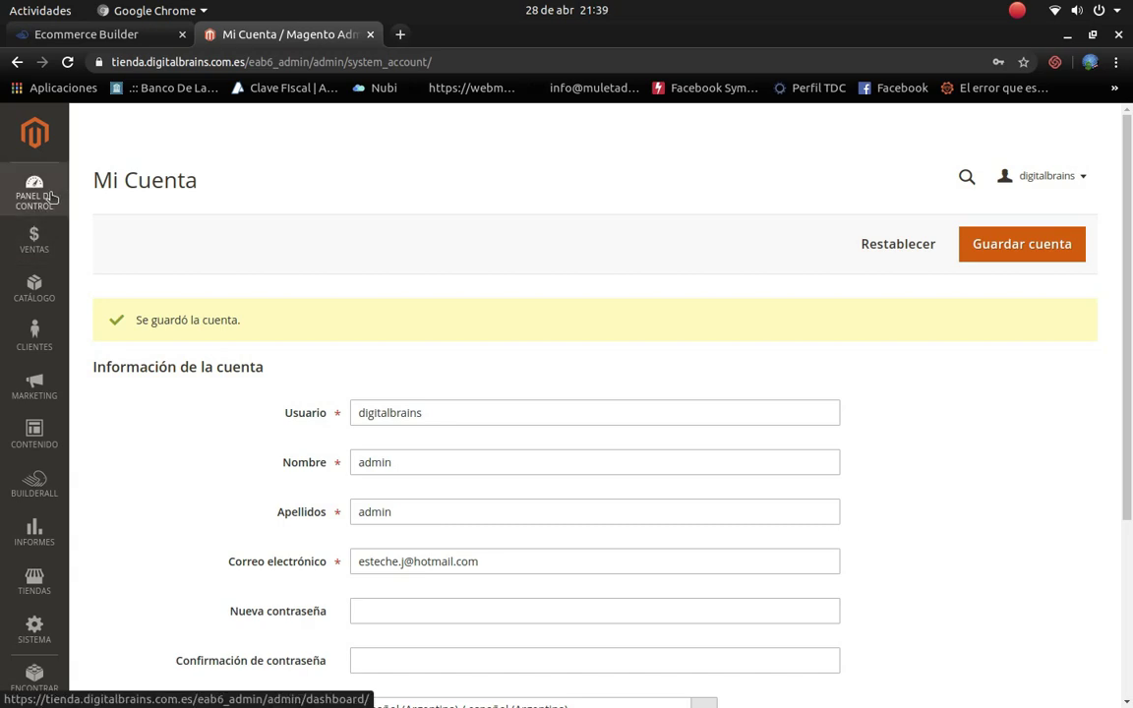
left_click(50, 196)
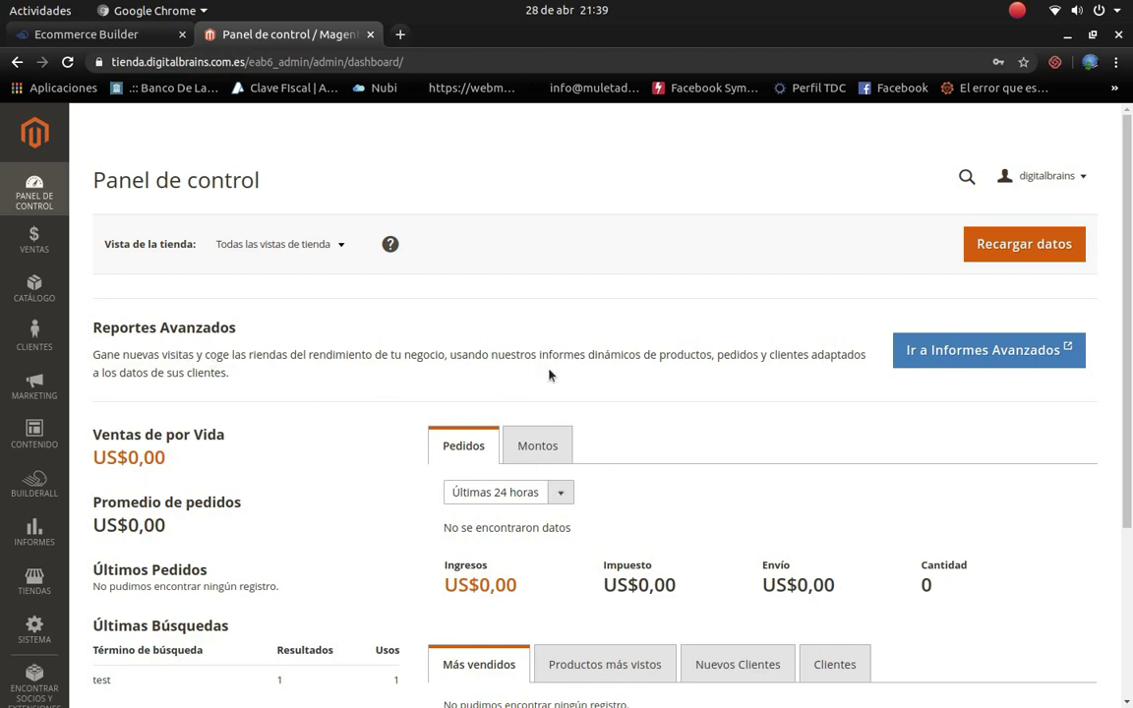
Step: Keep the Últimas 24 horas period and switch the dashboard chart to the Montos tab
scroll(630, 430, "down", 5)
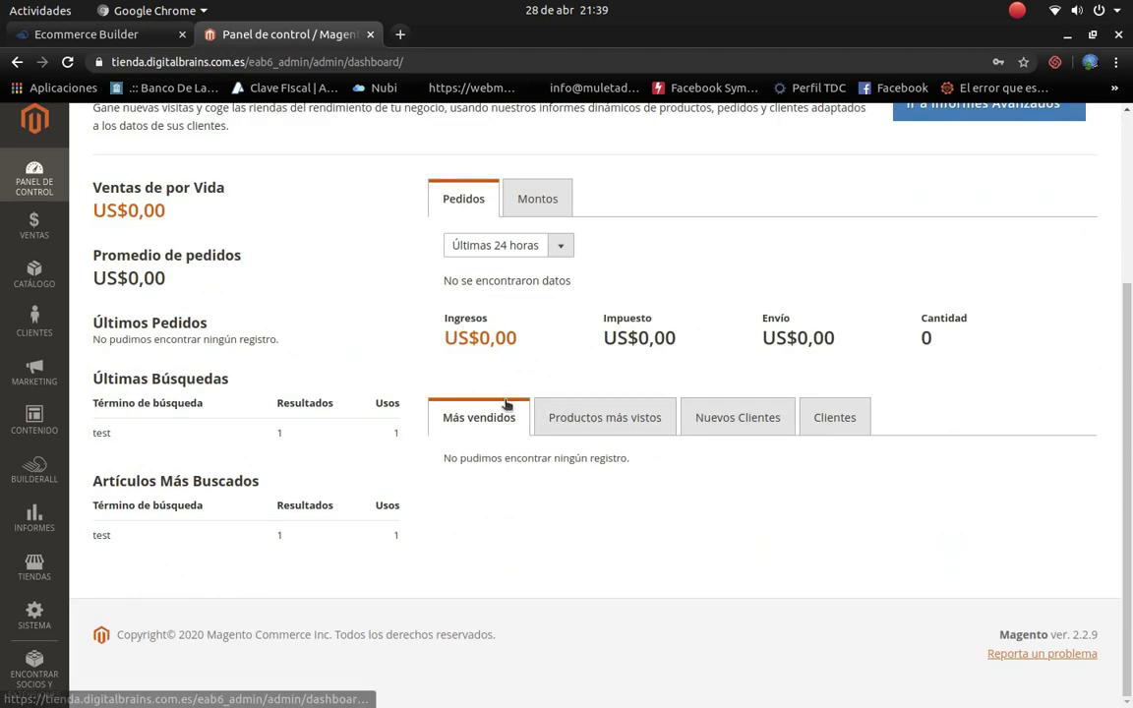
scroll(508, 408, "up", 1)
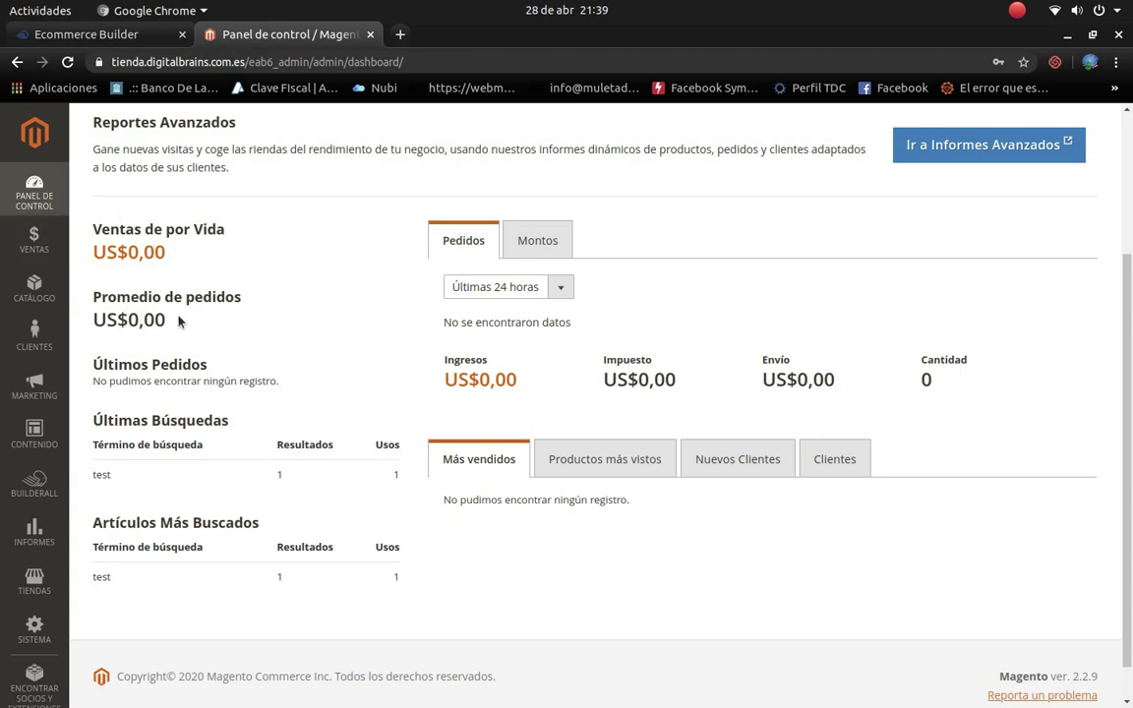
left_click(562, 294)
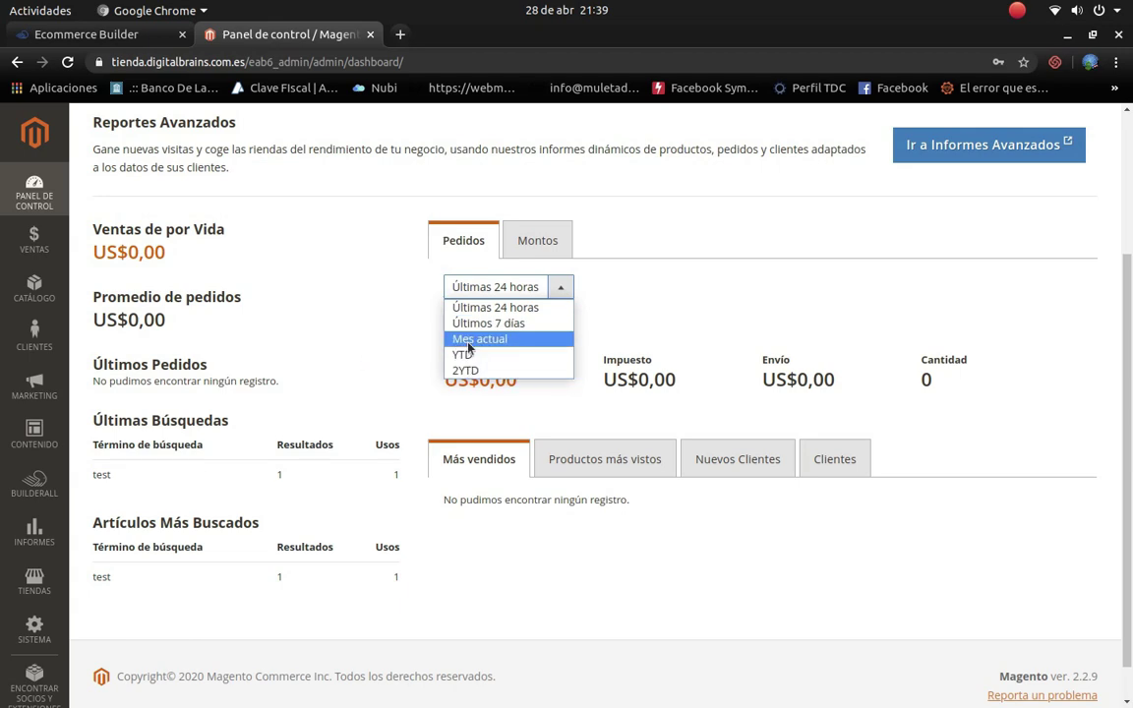
left_click(354, 287)
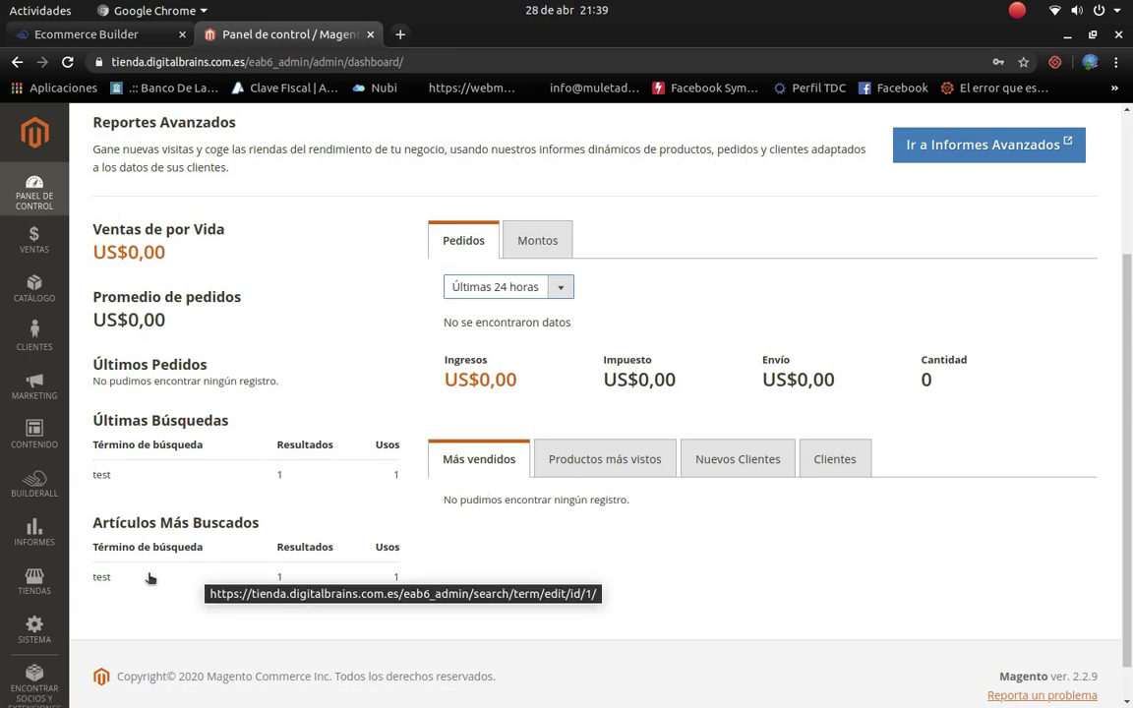
scroll(450, 545, "up", 3)
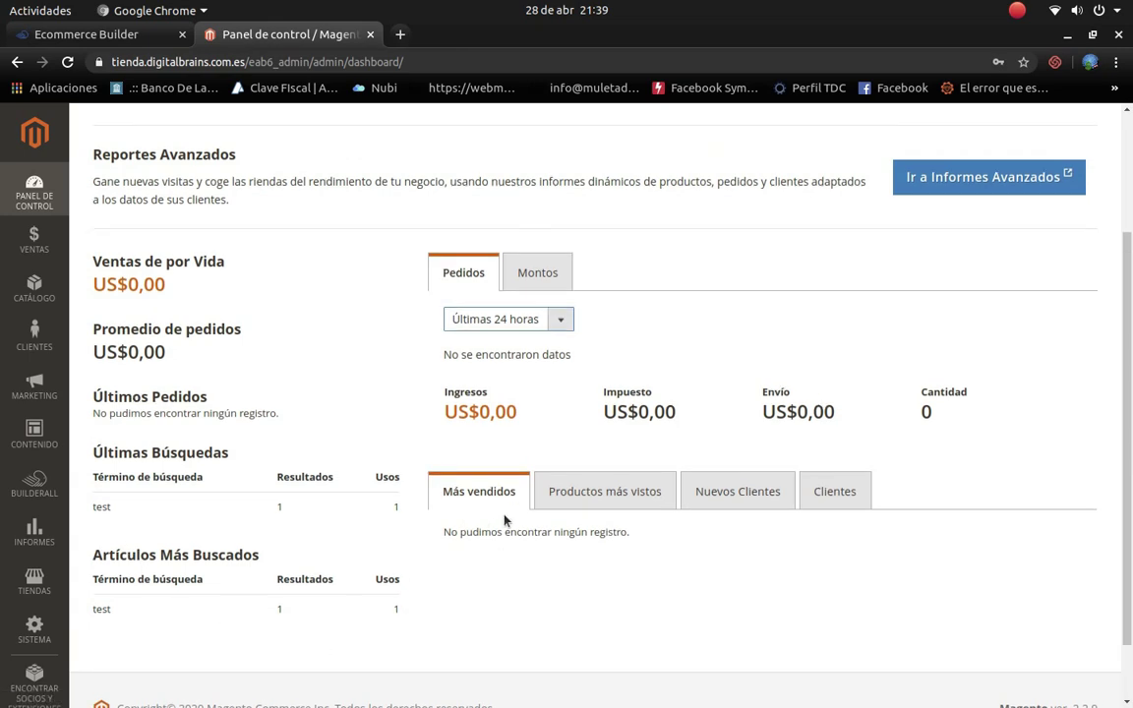
scroll(295, 413, "up", 2)
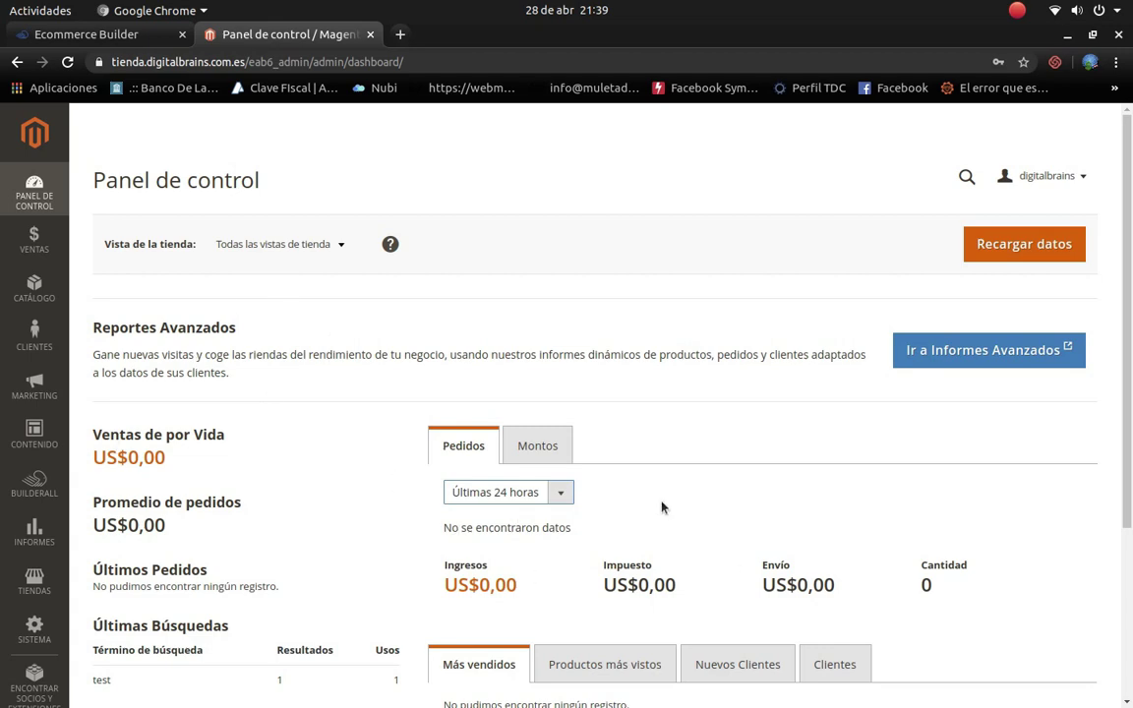
left_click(529, 445)
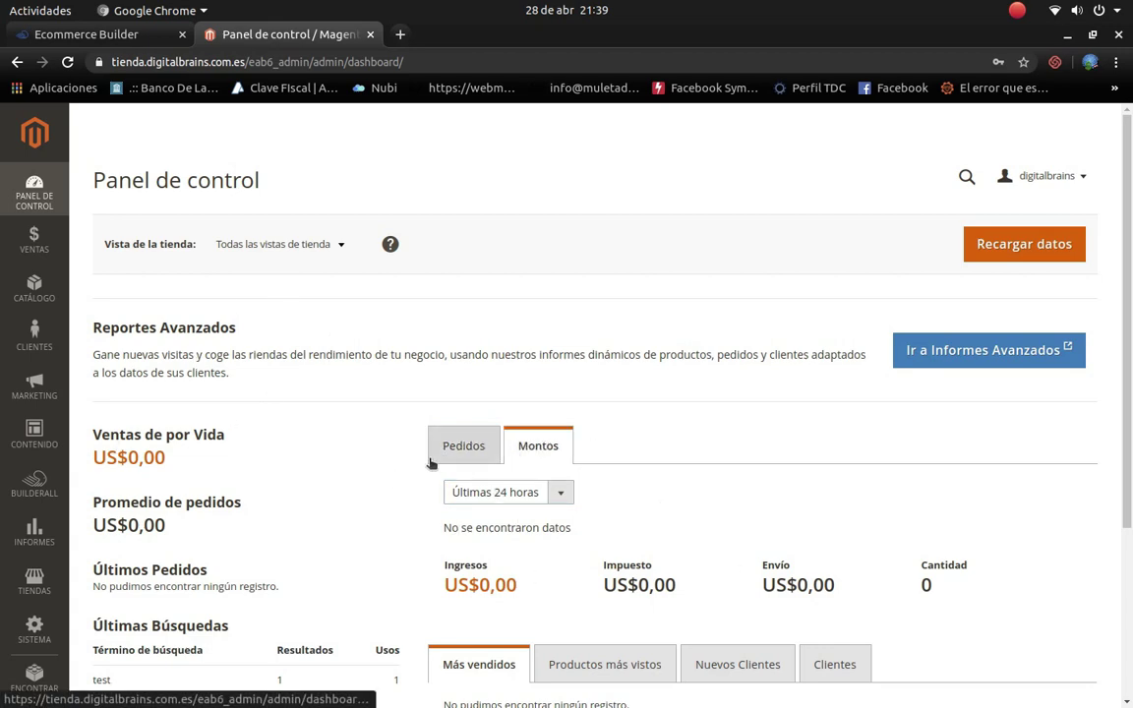
scroll(430, 463, "down", 3)
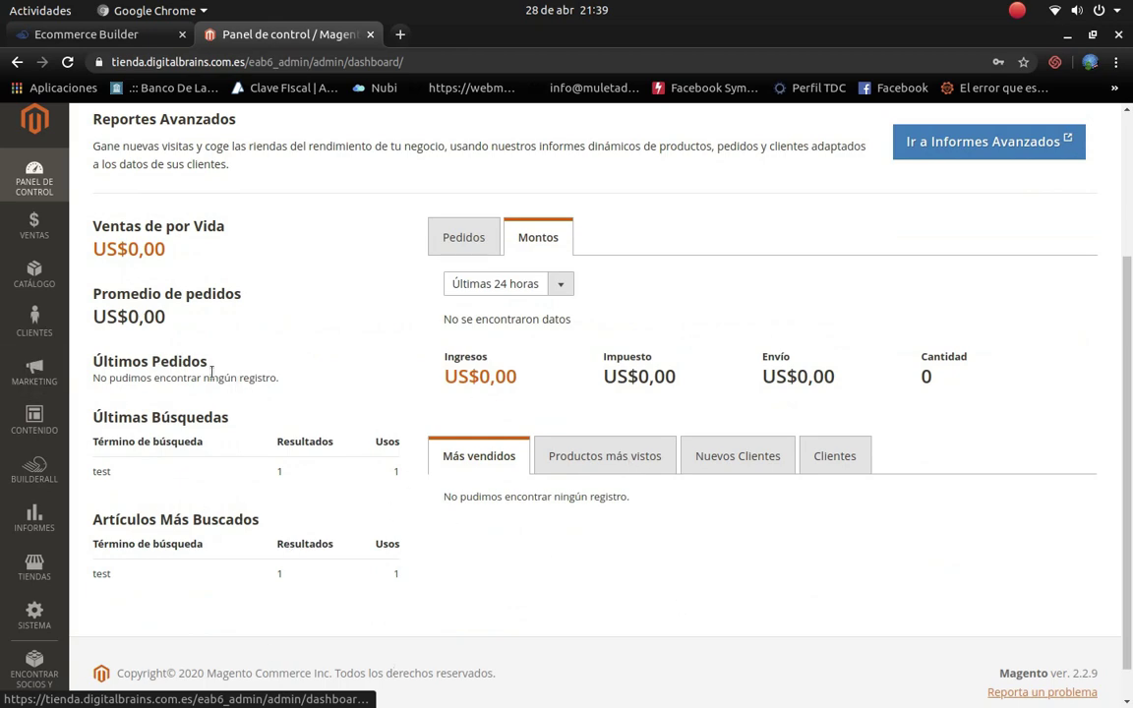
left_click(46, 234)
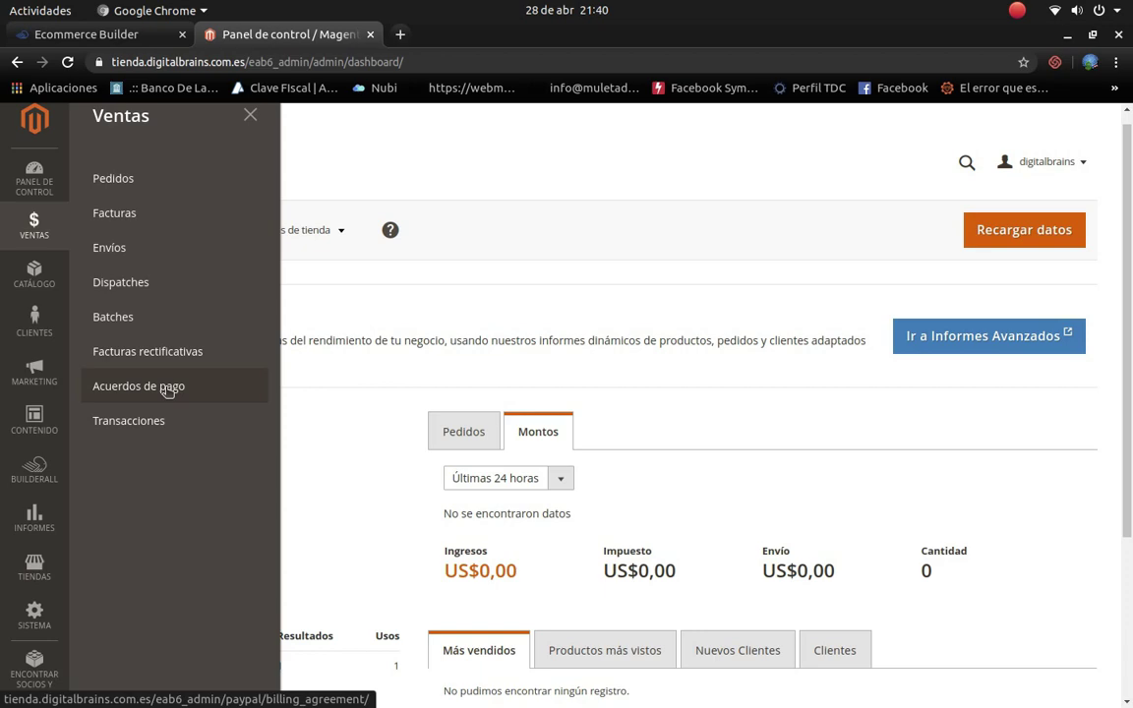
Step: Open Ventas > Pedidos to see the orders grid with 0 registros encontrados
left_click(108, 187)
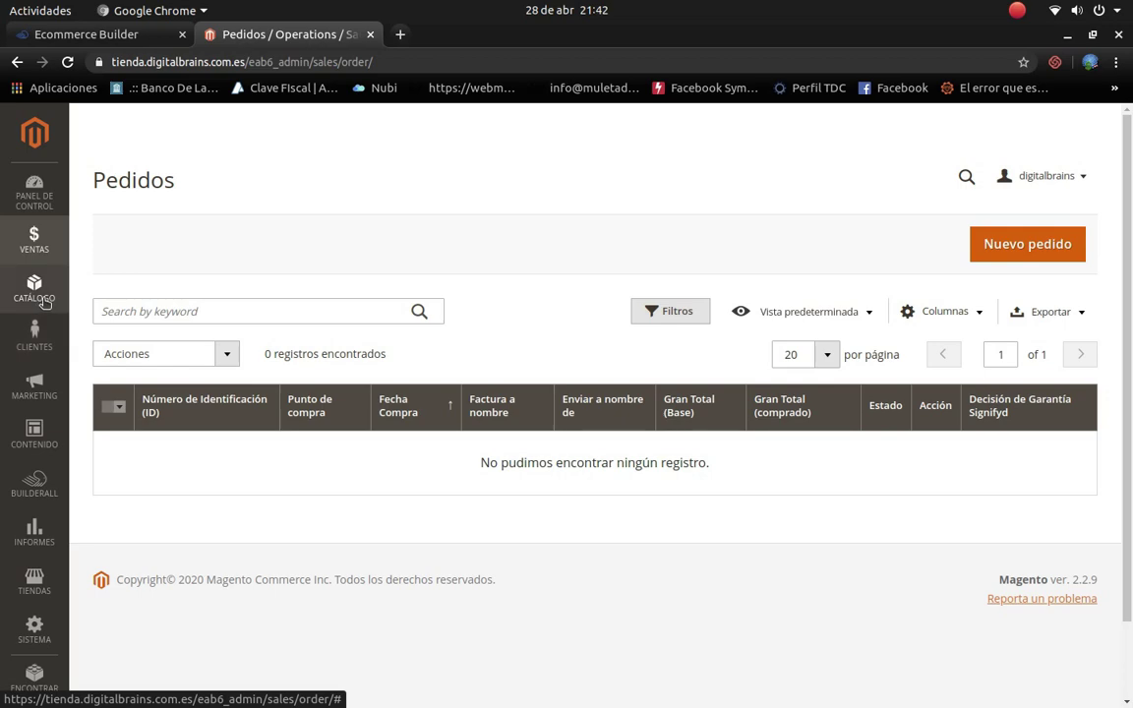
left_click(44, 301)
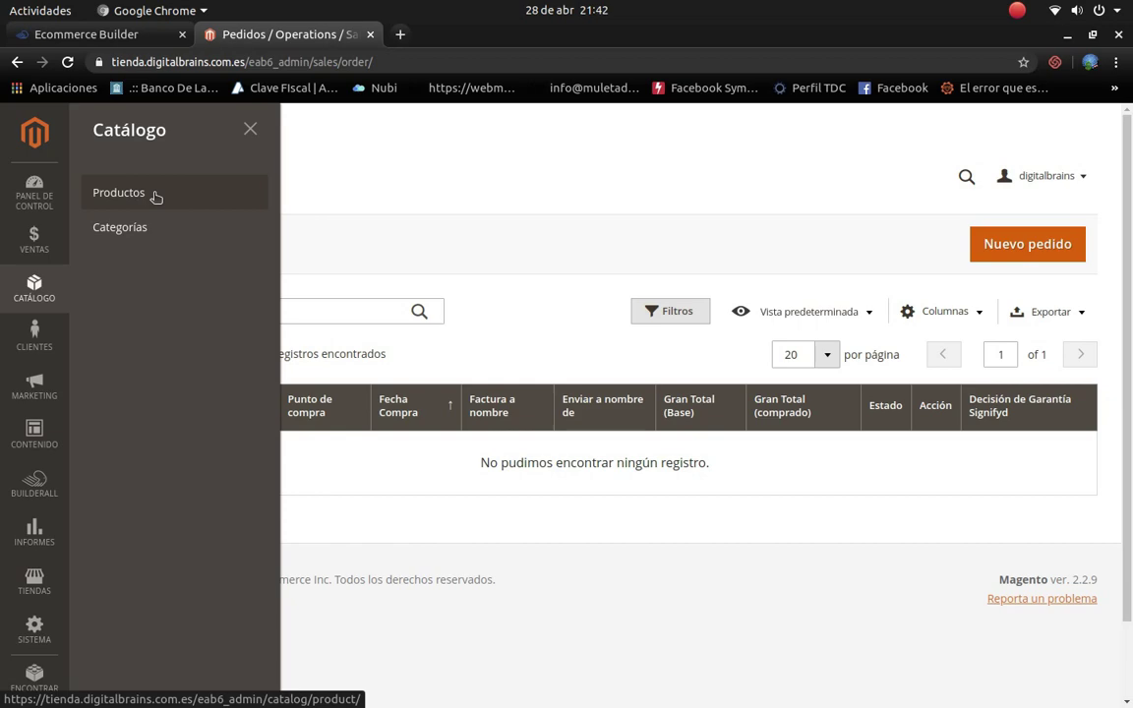
Step: Open Catálogo > Productos and scroll through the 26 listed products
left_click(124, 208)
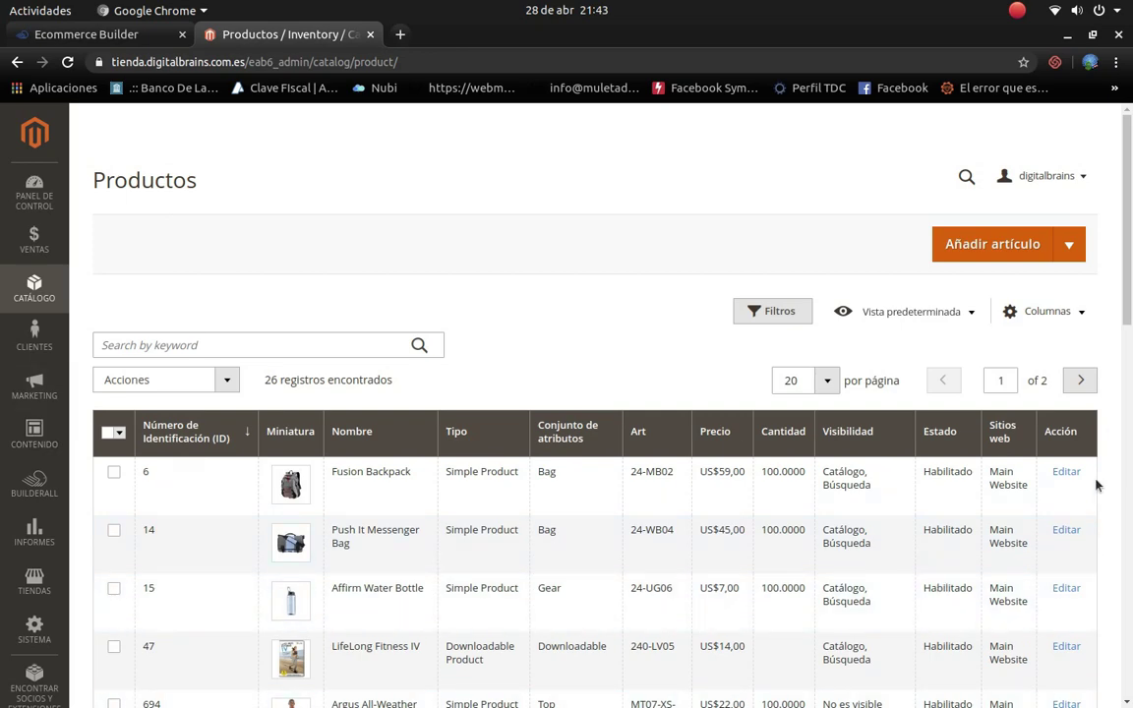
scroll(784, 510, "down", 8)
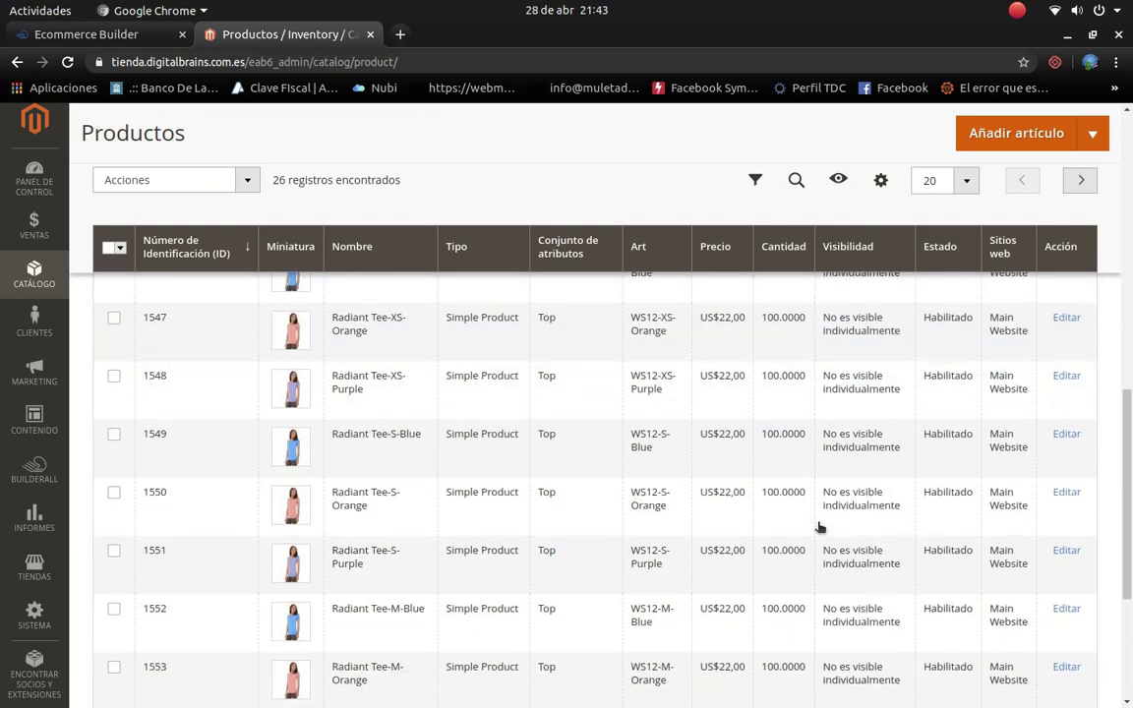
scroll(826, 526, "up", 10)
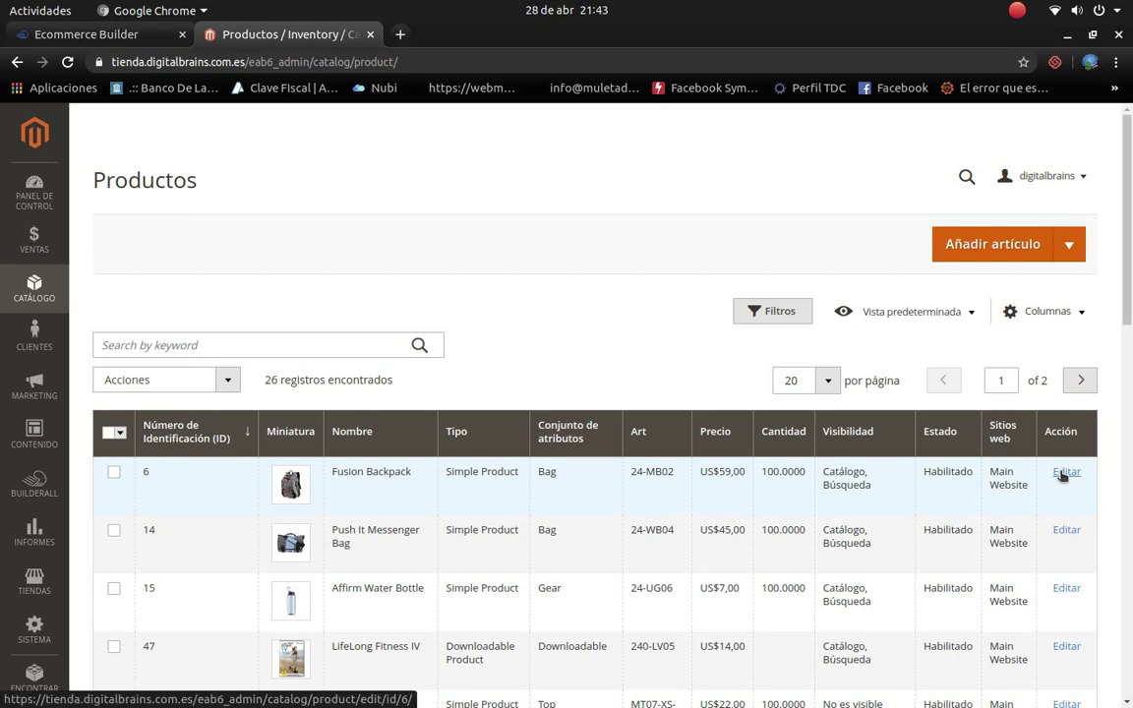
Step: Edit Fusion Backpack and translate its edit page into Spanish via the right-click menu
left_click(1063, 476)
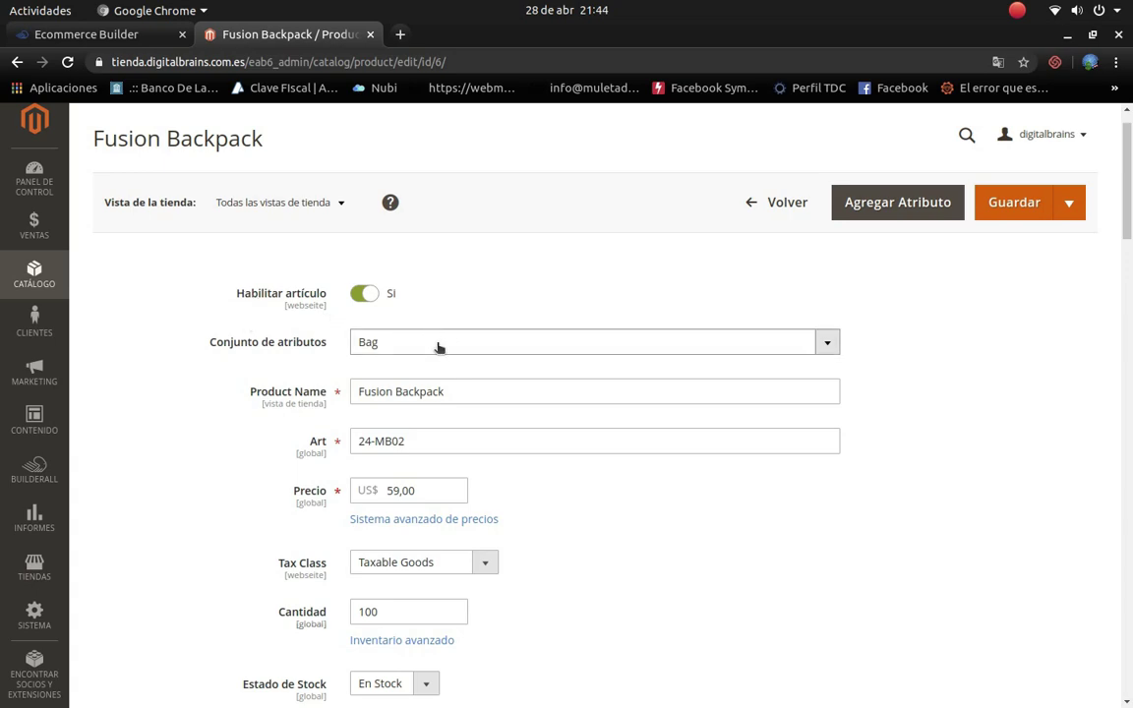
left_click(441, 351)
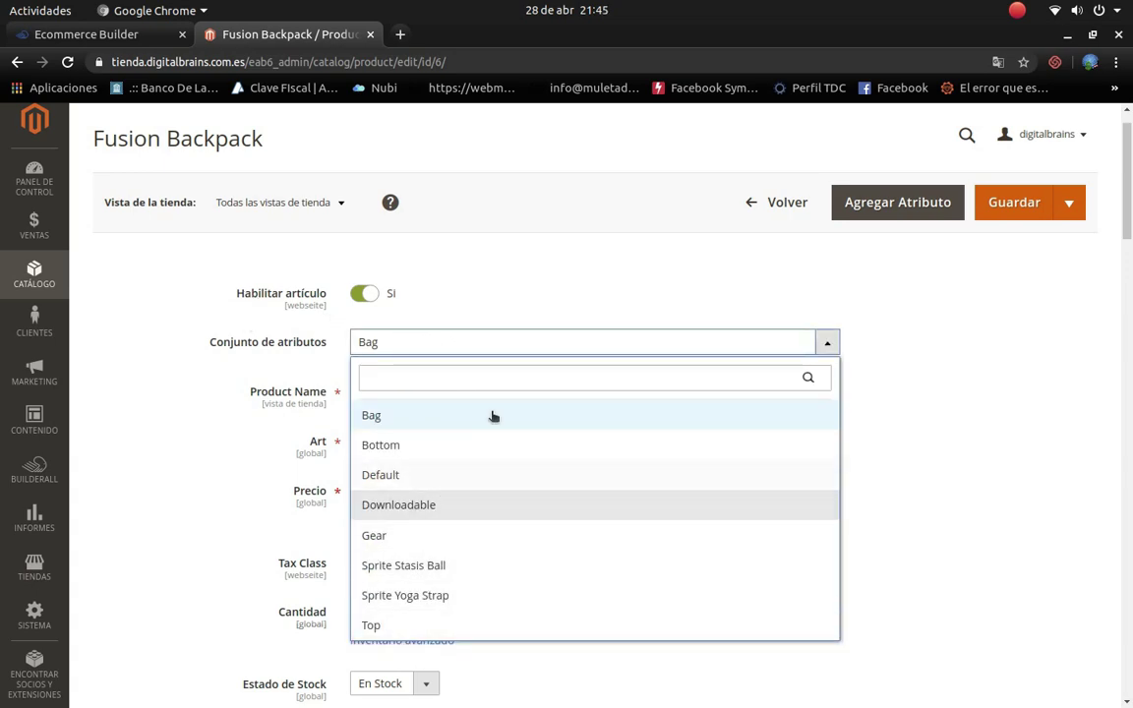
right_click(562, 282)
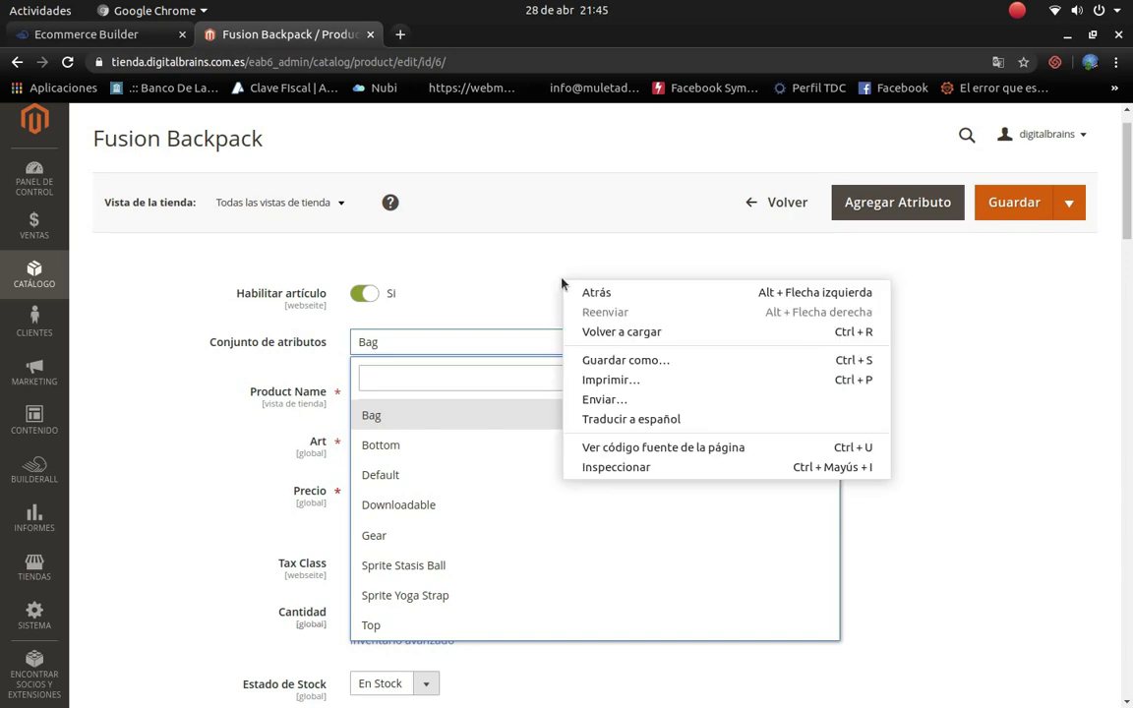
left_click(597, 418)
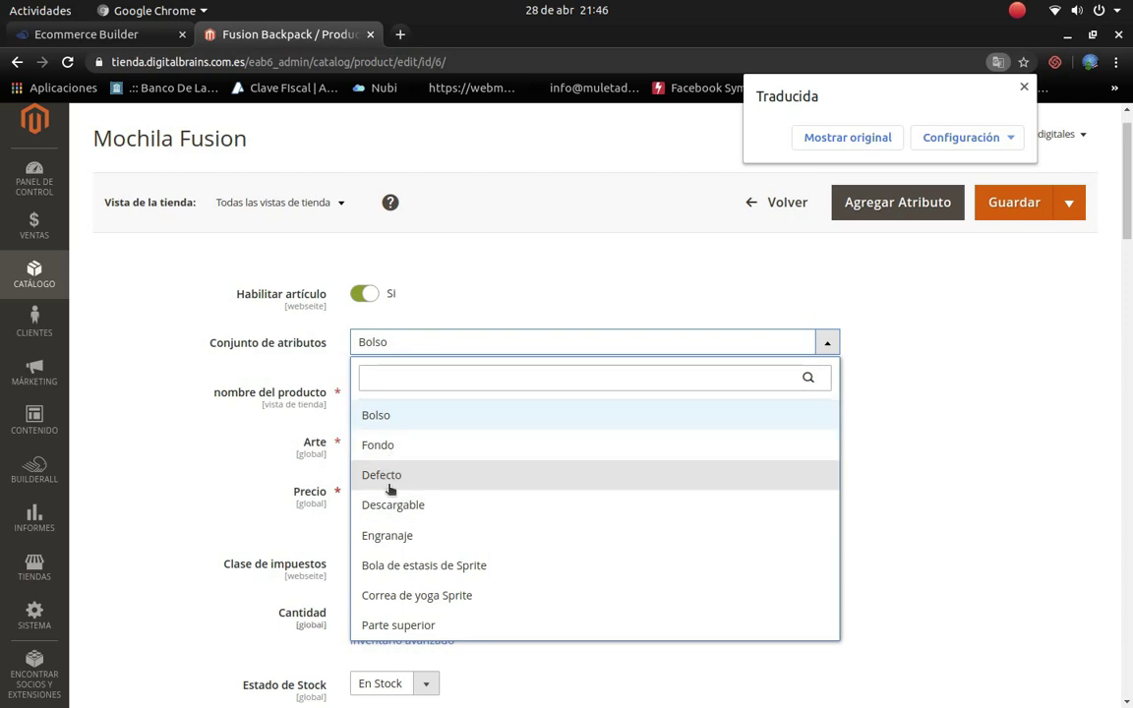
Step: Change the attribute set from Bolso to Defecto and restore the page's original text
left_click(424, 426)
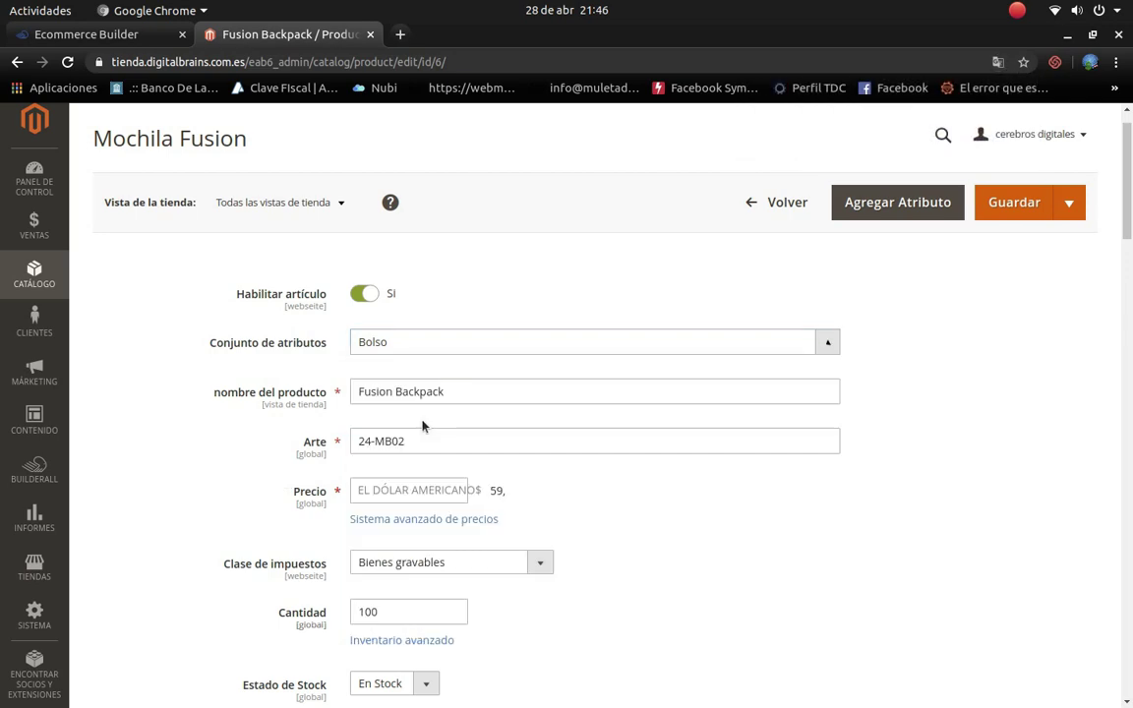
left_click(452, 343)
left_click(390, 480)
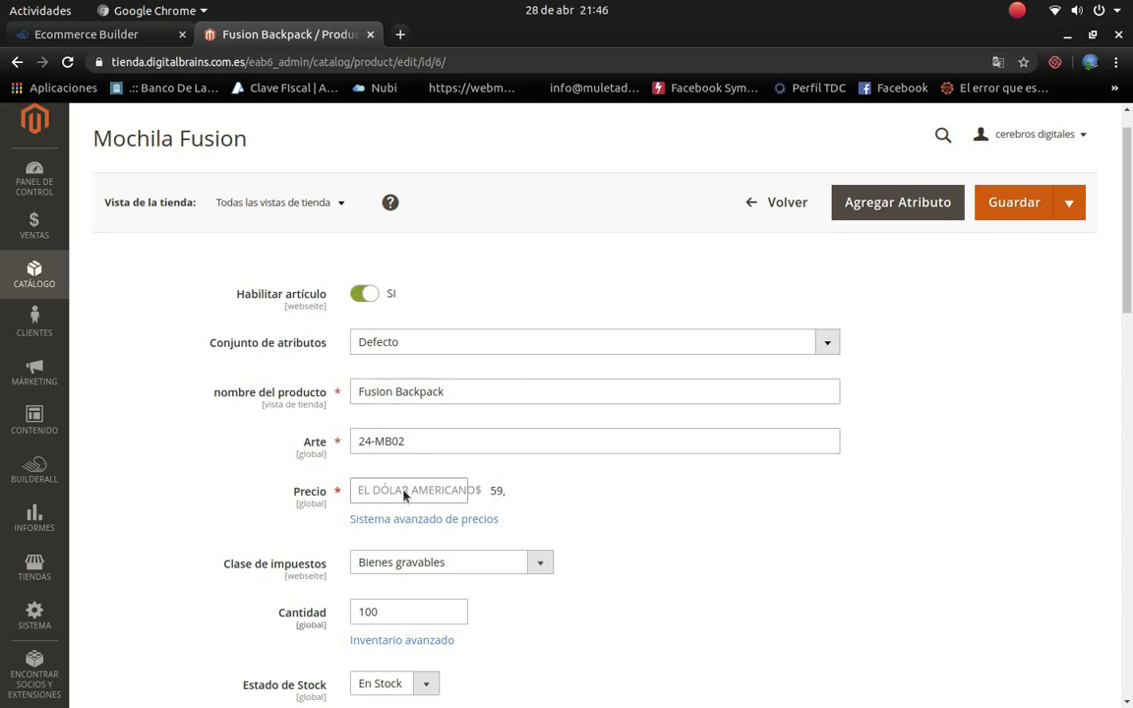
left_click_drag(404, 504, 518, 503)
left_click(721, 537)
left_click(1000, 67)
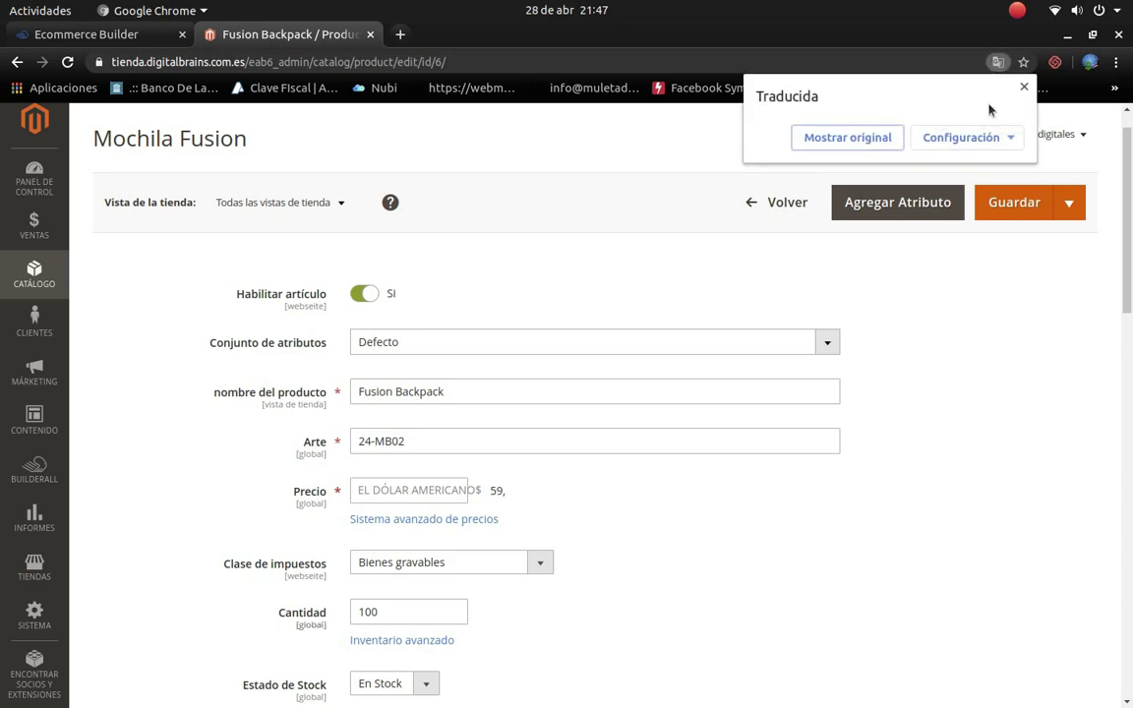
left_click(811, 138)
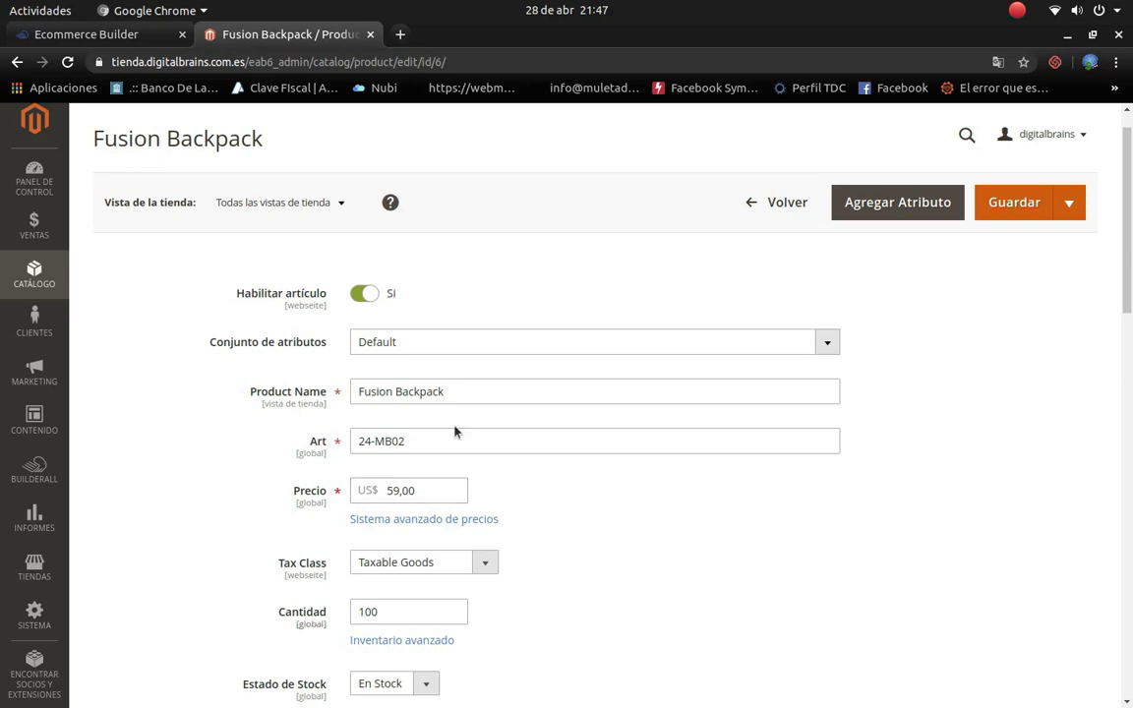
Step: Replace the product name Fusion Backpack with 'Computadora Portatil', leaving Art code 24-MB02
left_click_drag(505, 393, 189, 399)
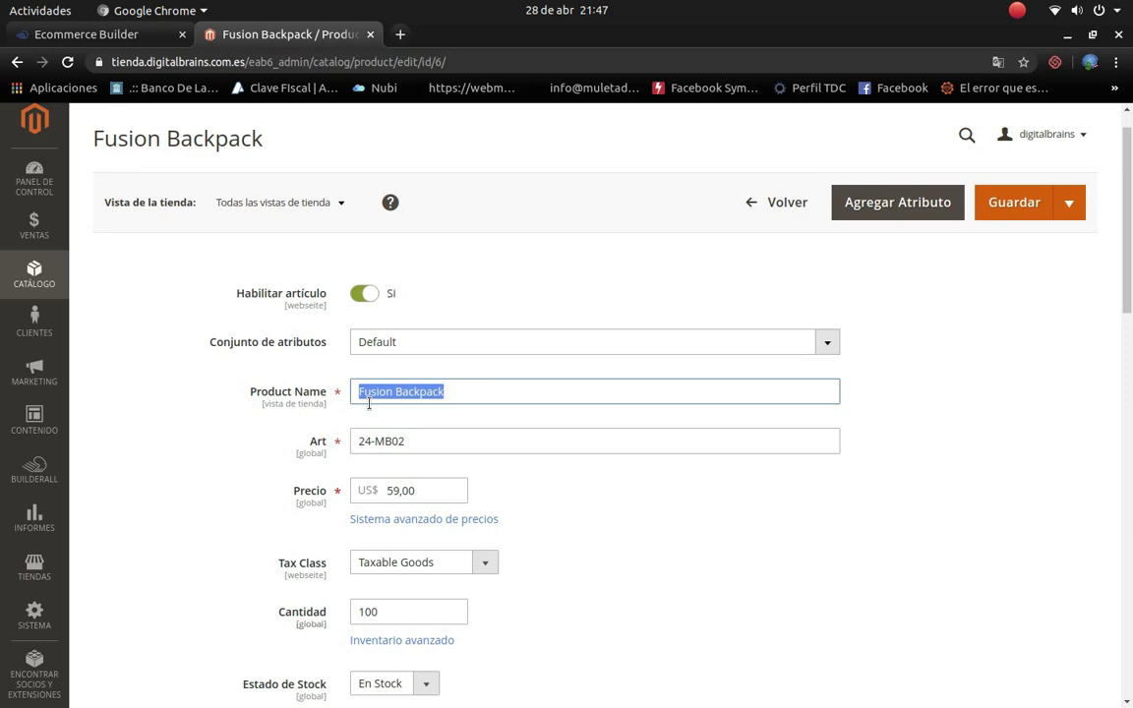
type("C")
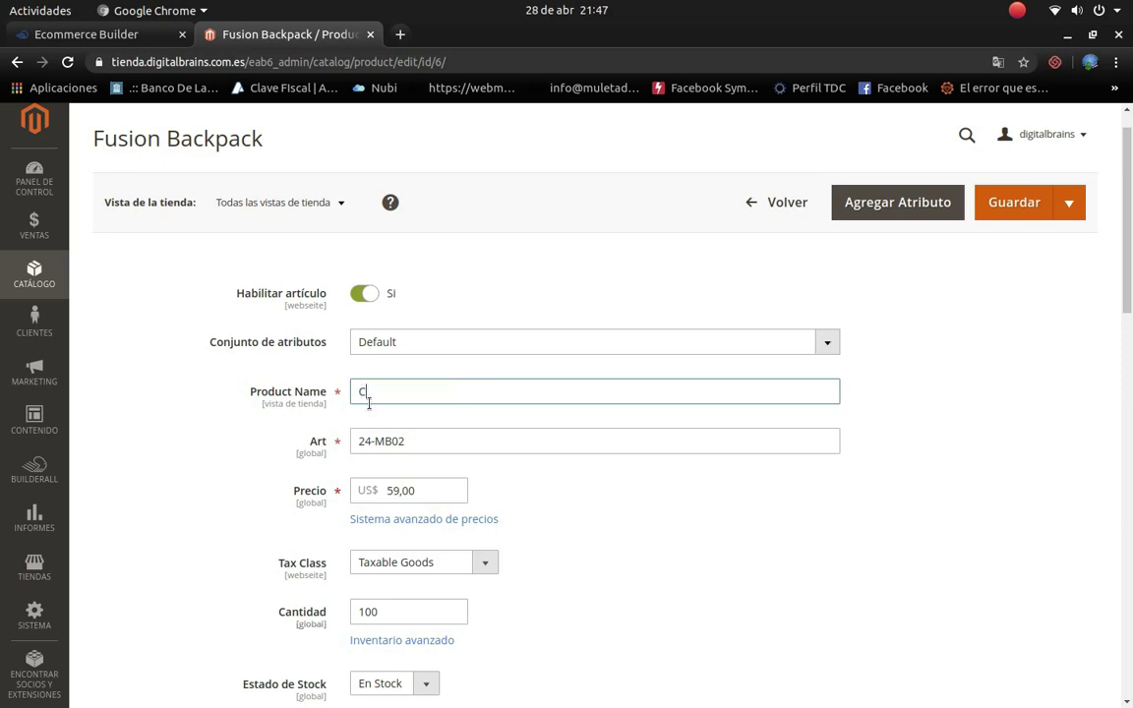
type("omputadora Portal")
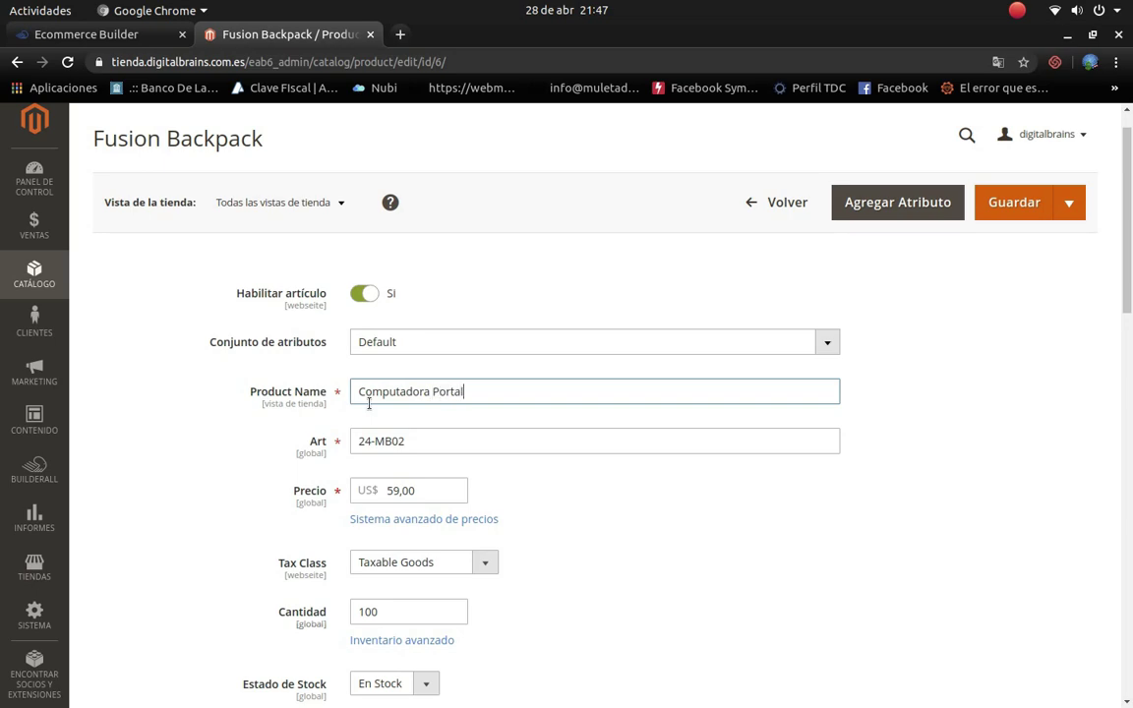
type("ikl")
left_click_drag(435, 434, 352, 445)
left_click(432, 444)
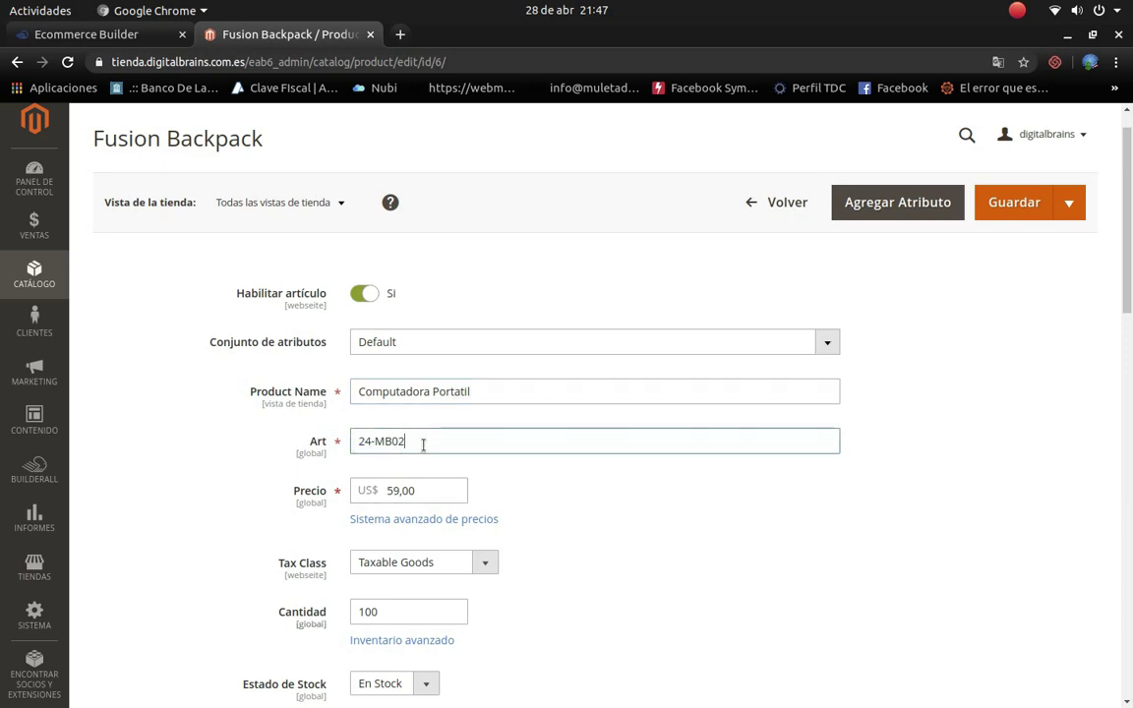
key("shift+Left")
key("shift+Left")
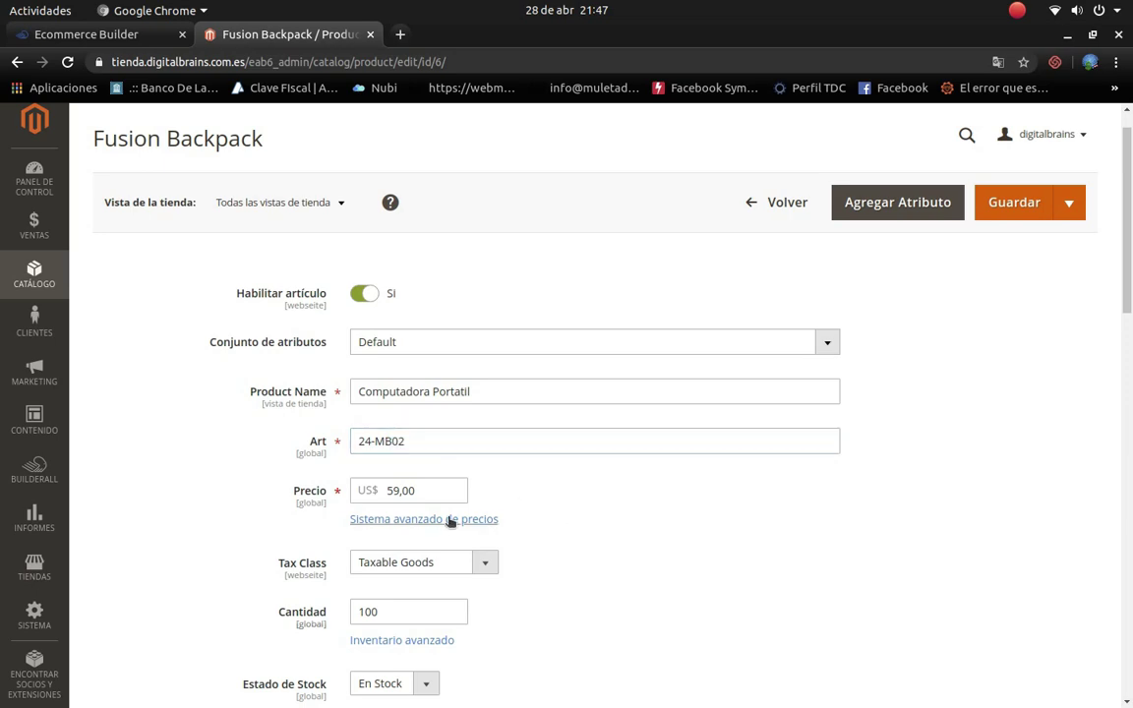
left_click(418, 509)
left_click_drag(442, 493, 383, 494)
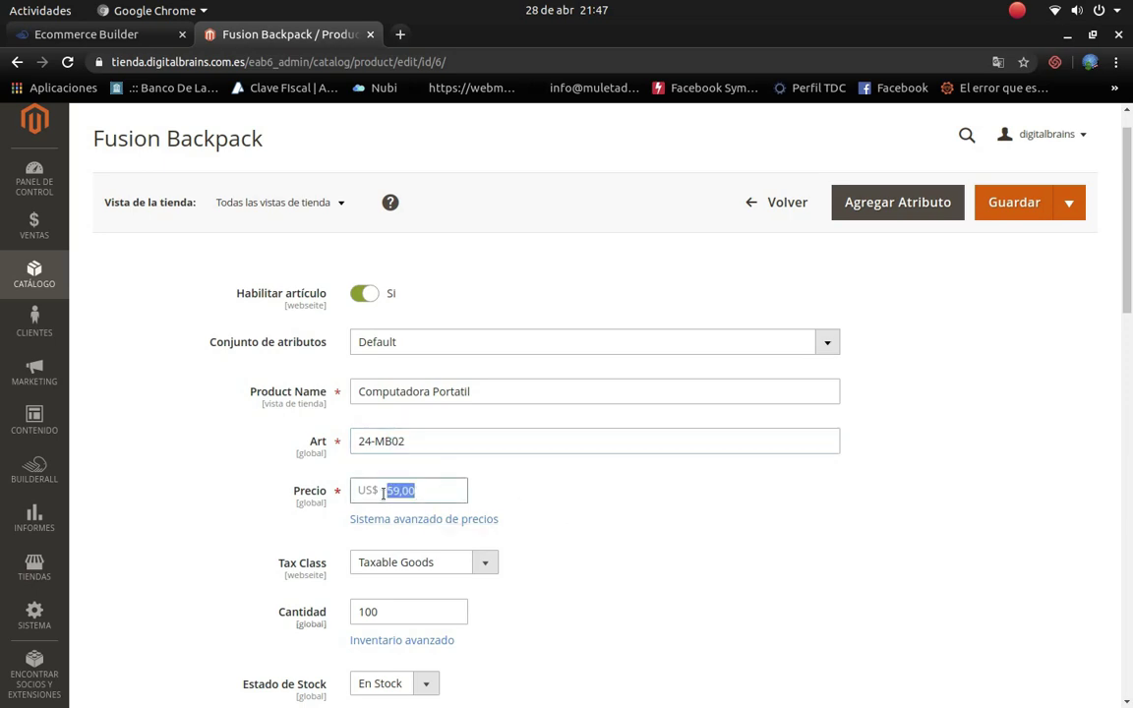
type("250")
left_click(458, 523)
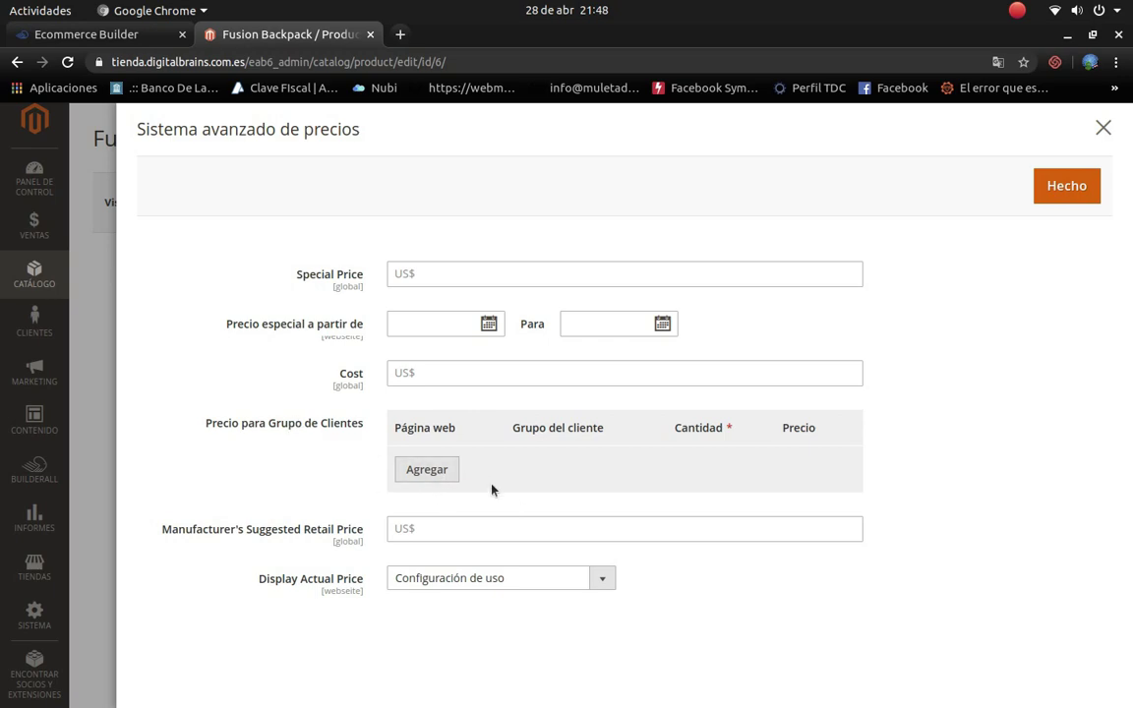
left_click(1103, 130)
scroll(354, 531, "down", 1)
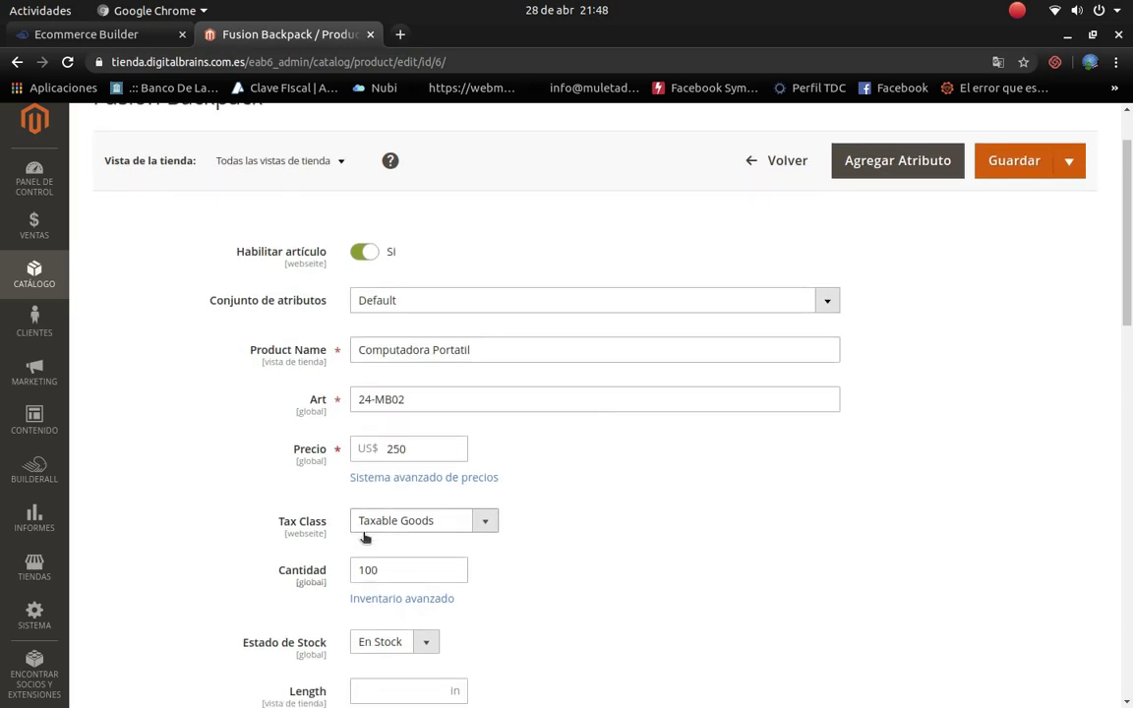
scroll(379, 527, "down", 2)
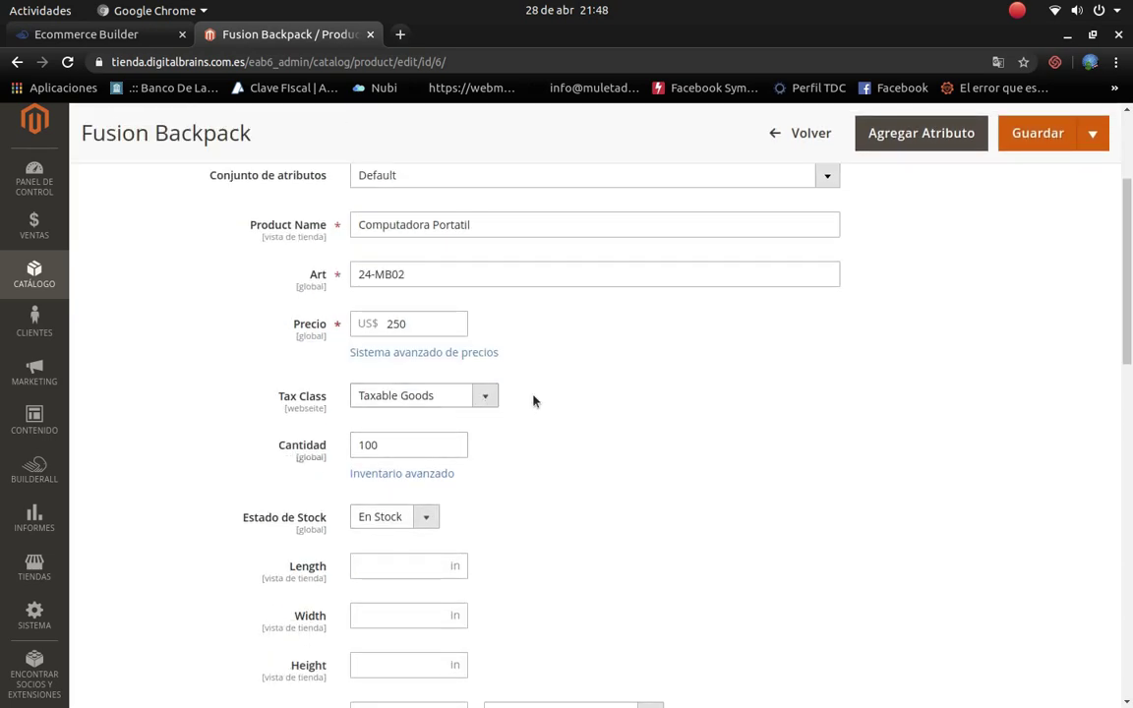
right_click(631, 399)
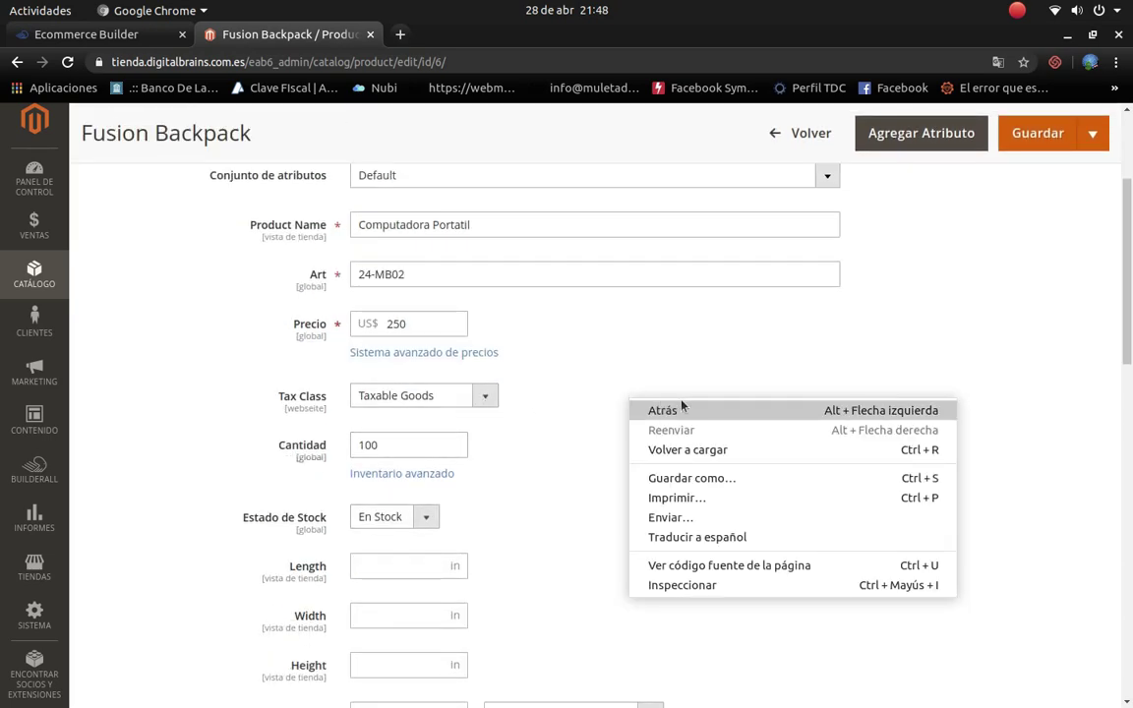
left_click(689, 536)
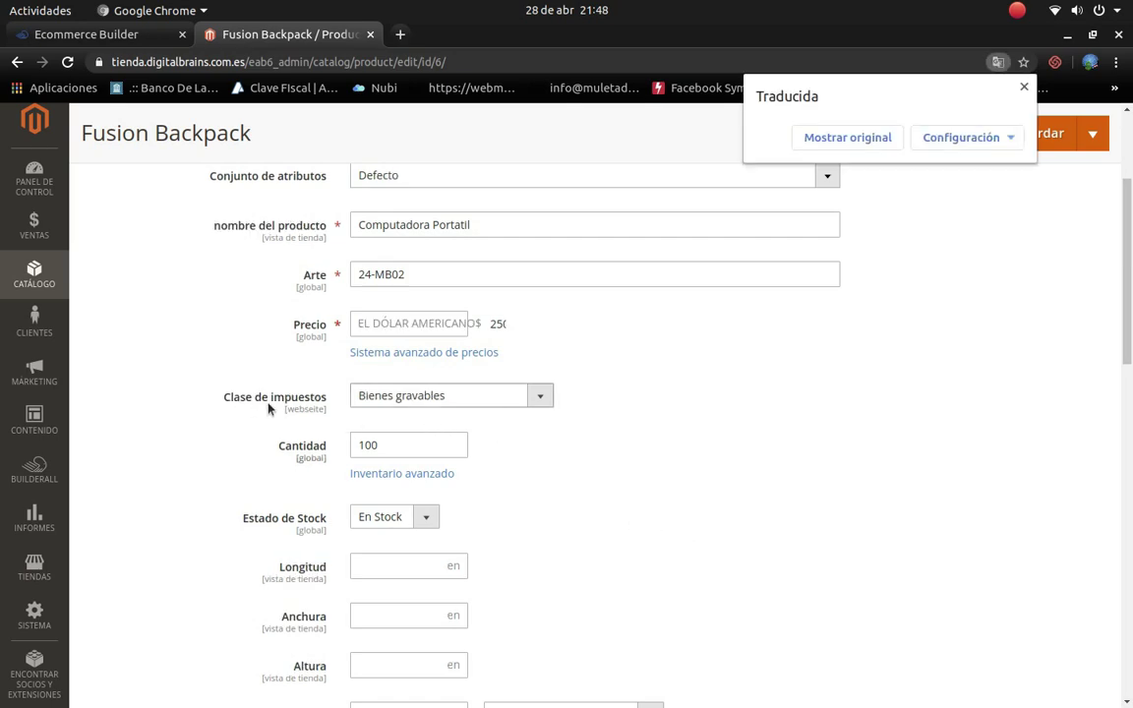
left_click(540, 400)
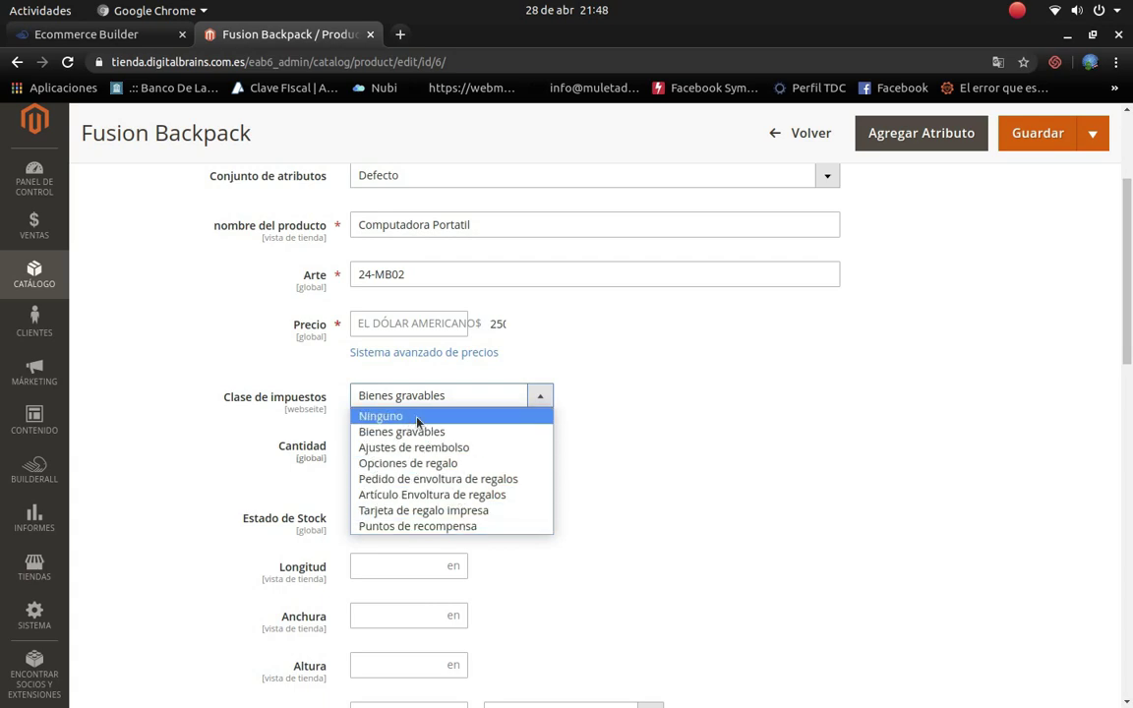
left_click(446, 434)
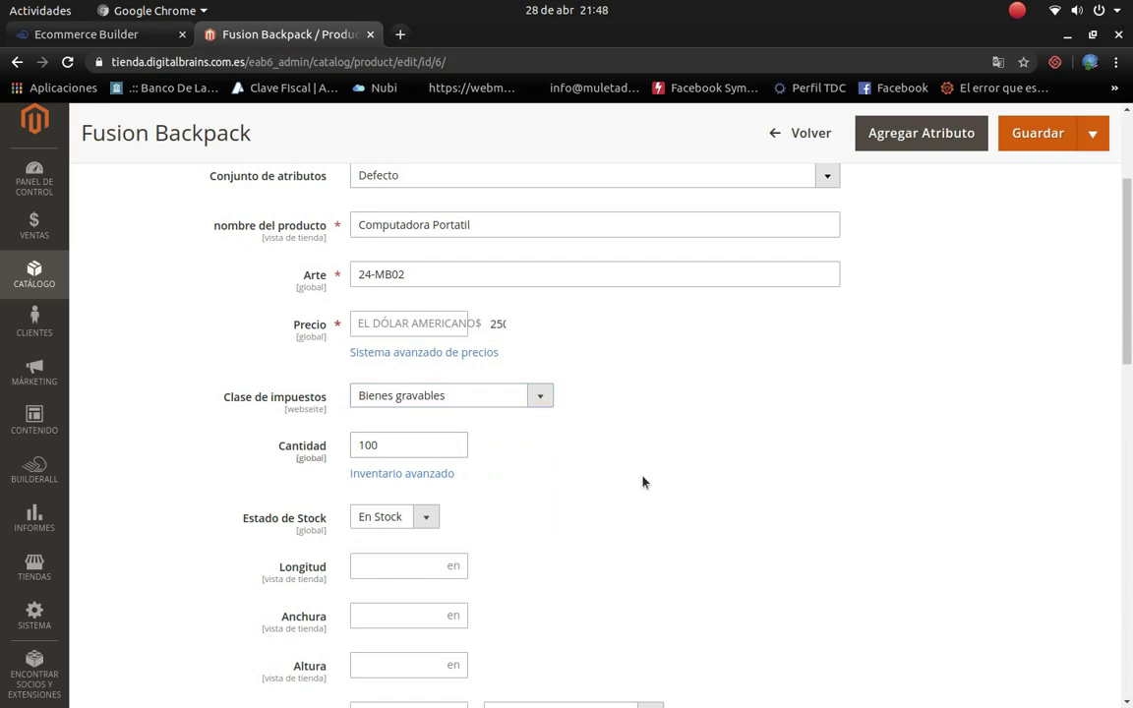
left_click(997, 61)
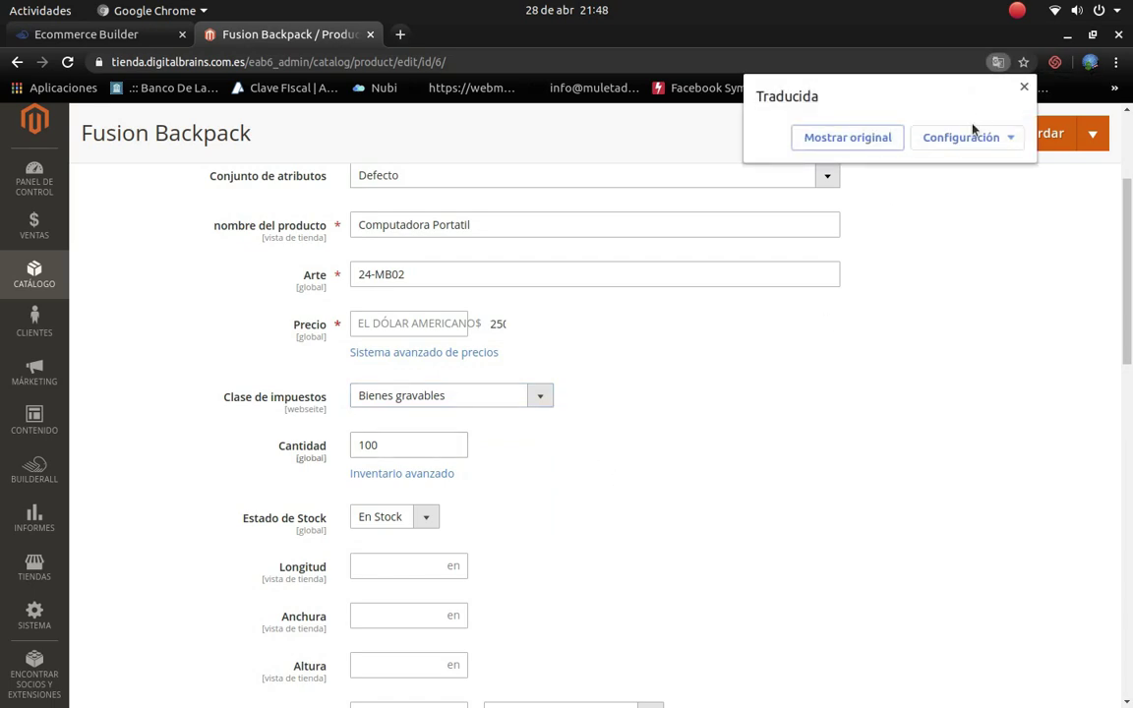
left_click(846, 138)
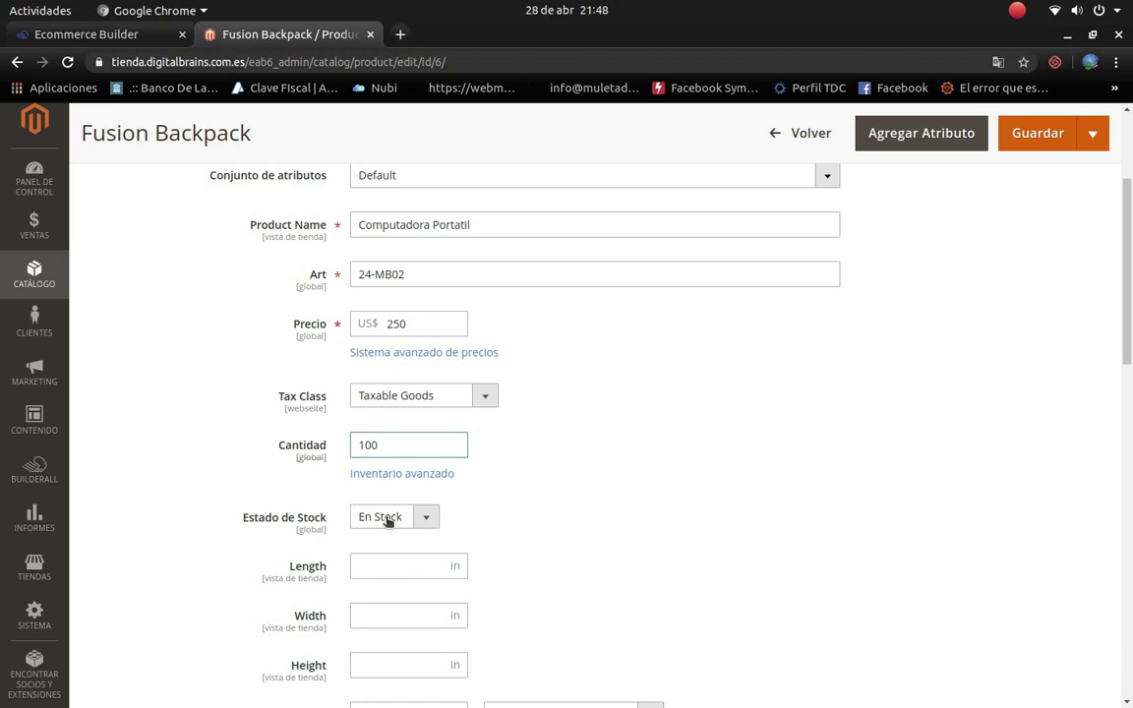
Step: Change the quantity from 100 to 1000, keeping the stock status En Stock
left_click_drag(401, 445, 334, 445)
type("1000")
left_click(425, 518)
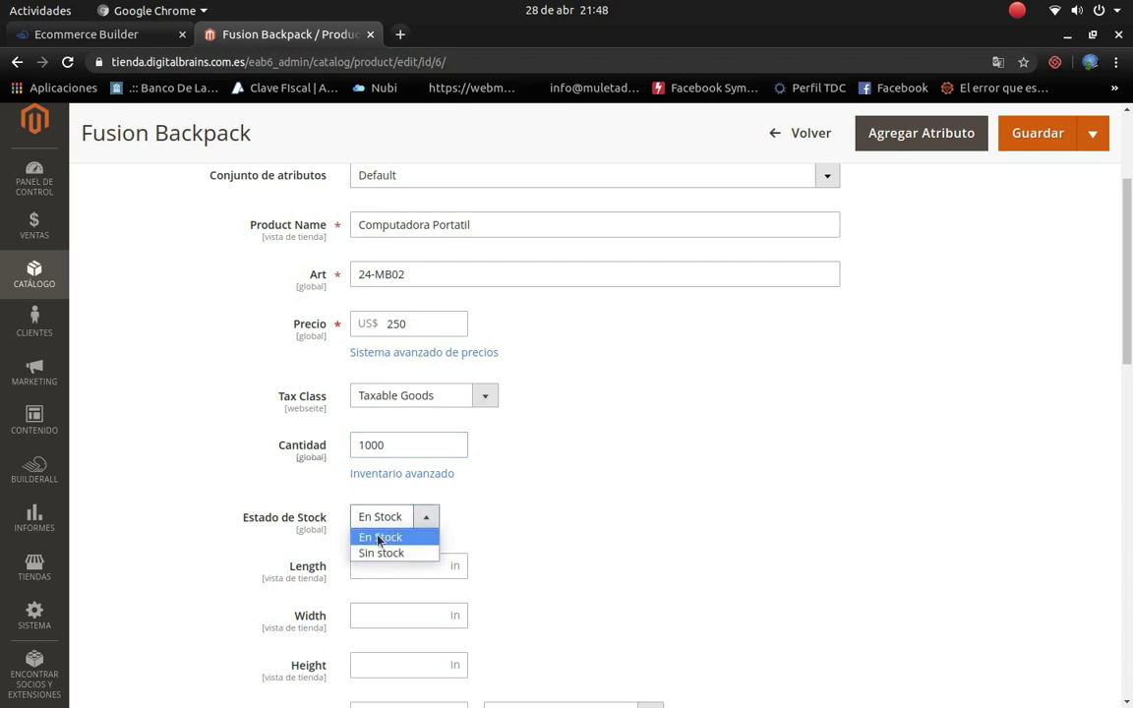
left_click(488, 584)
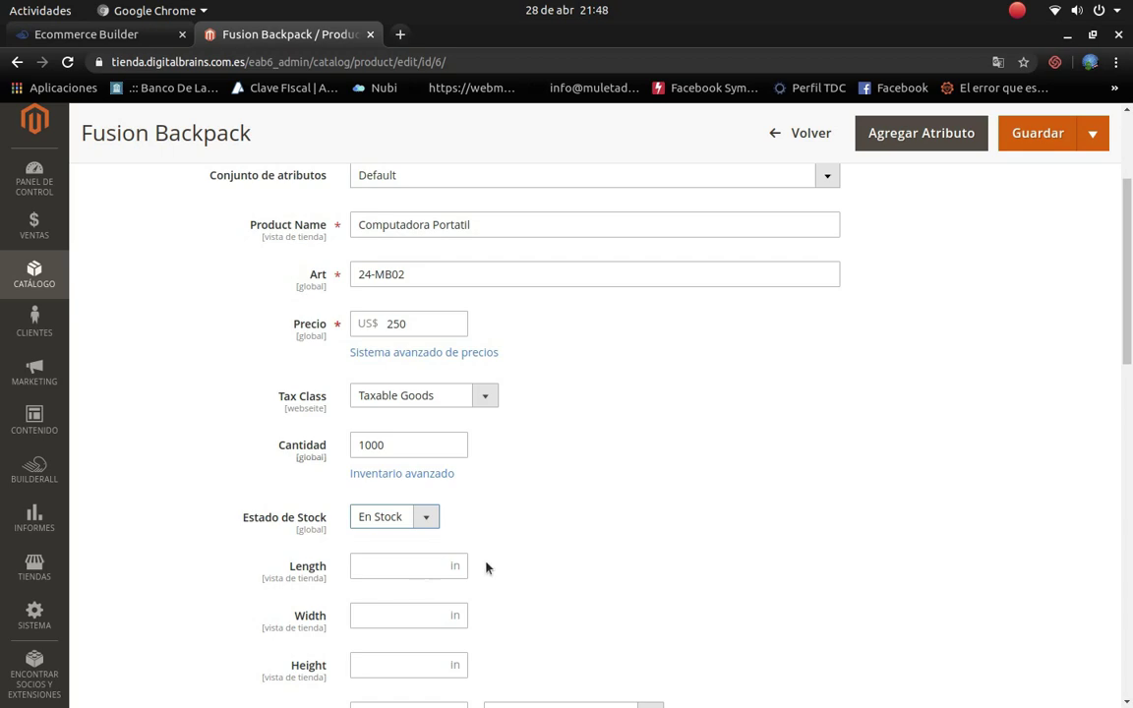
scroll(486, 567, "down", 5)
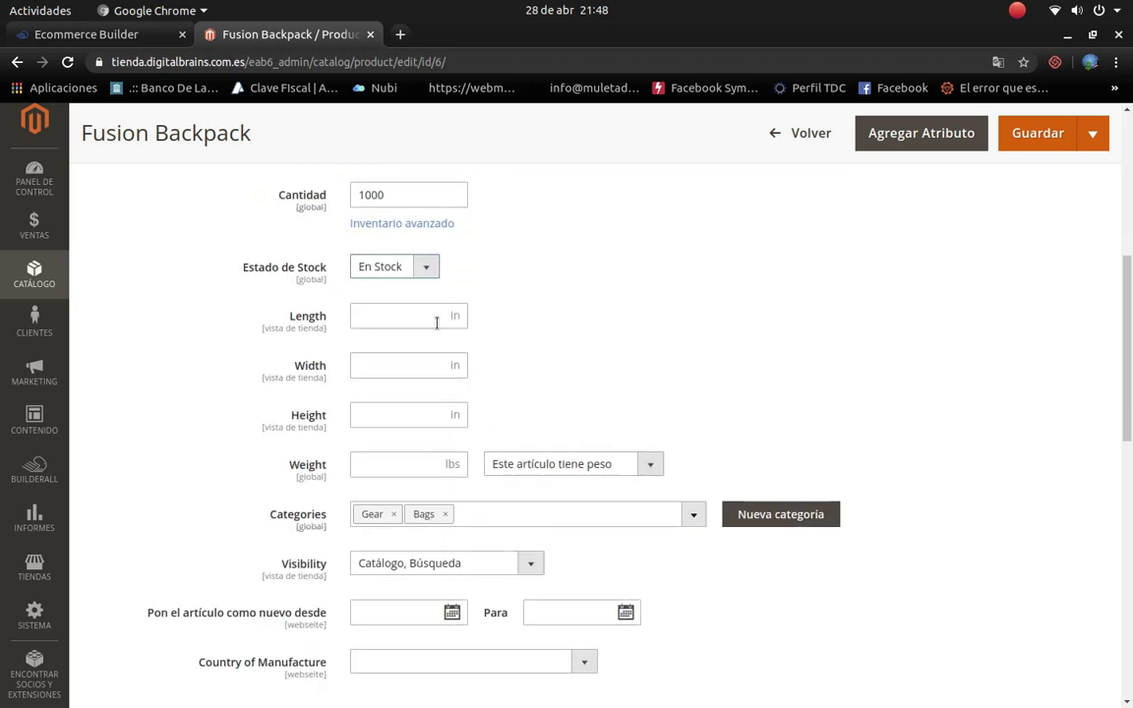
left_click(436, 311)
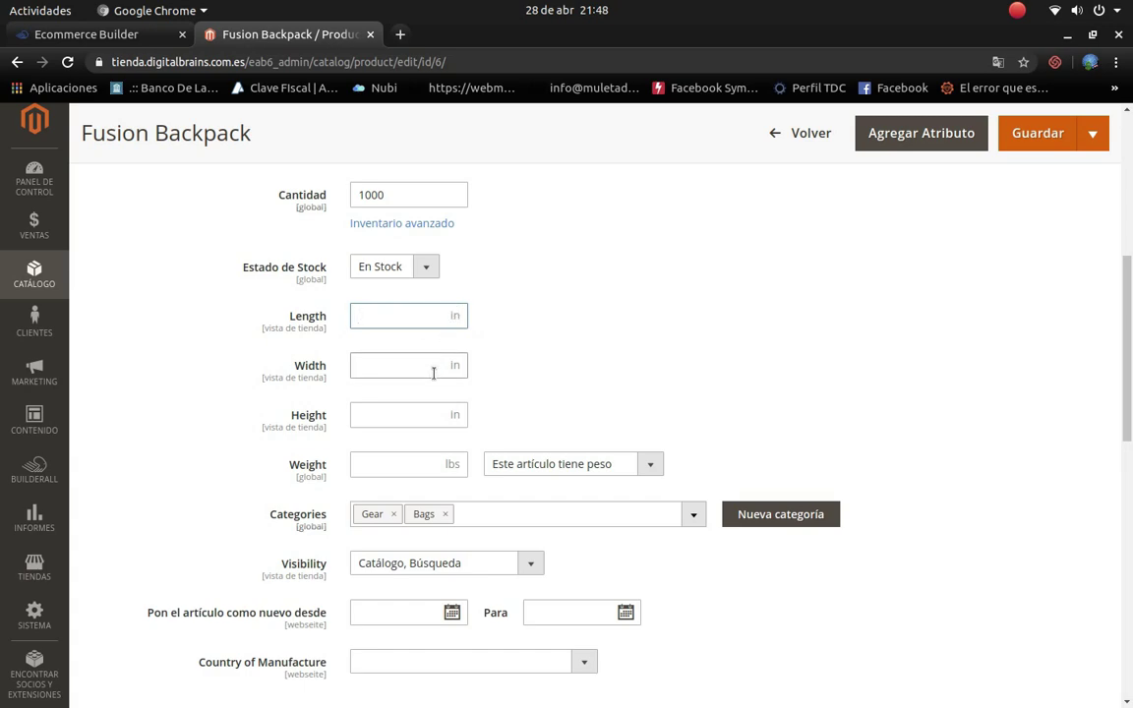
right_click(621, 320)
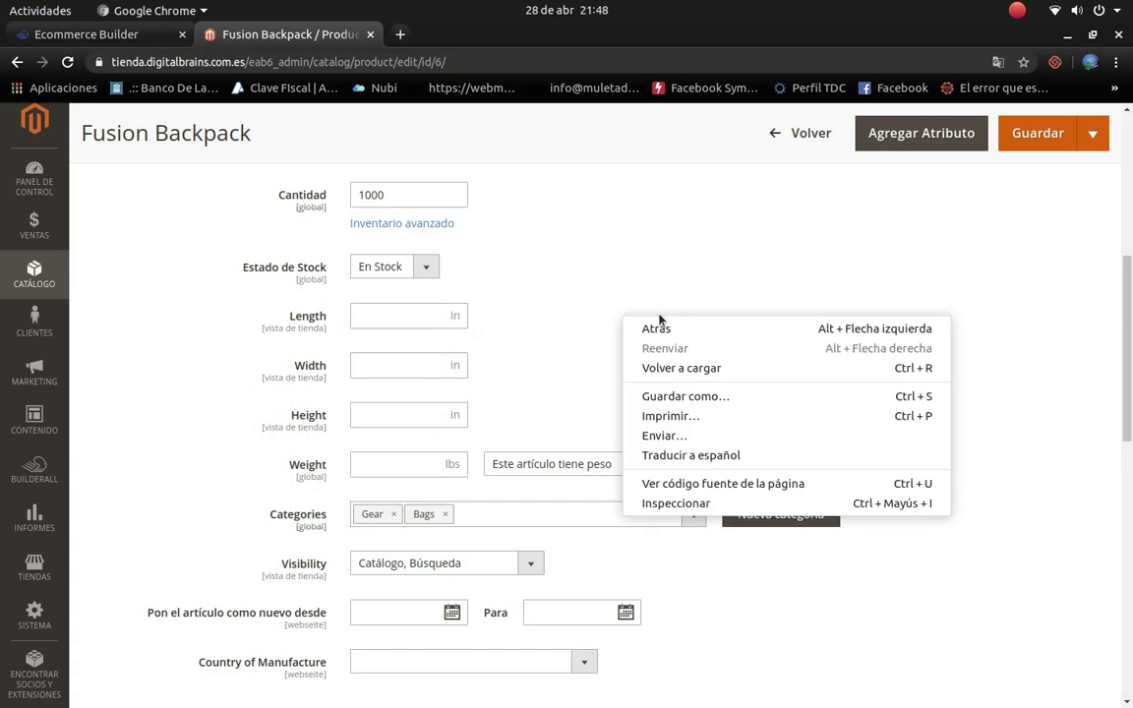
left_click(687, 464)
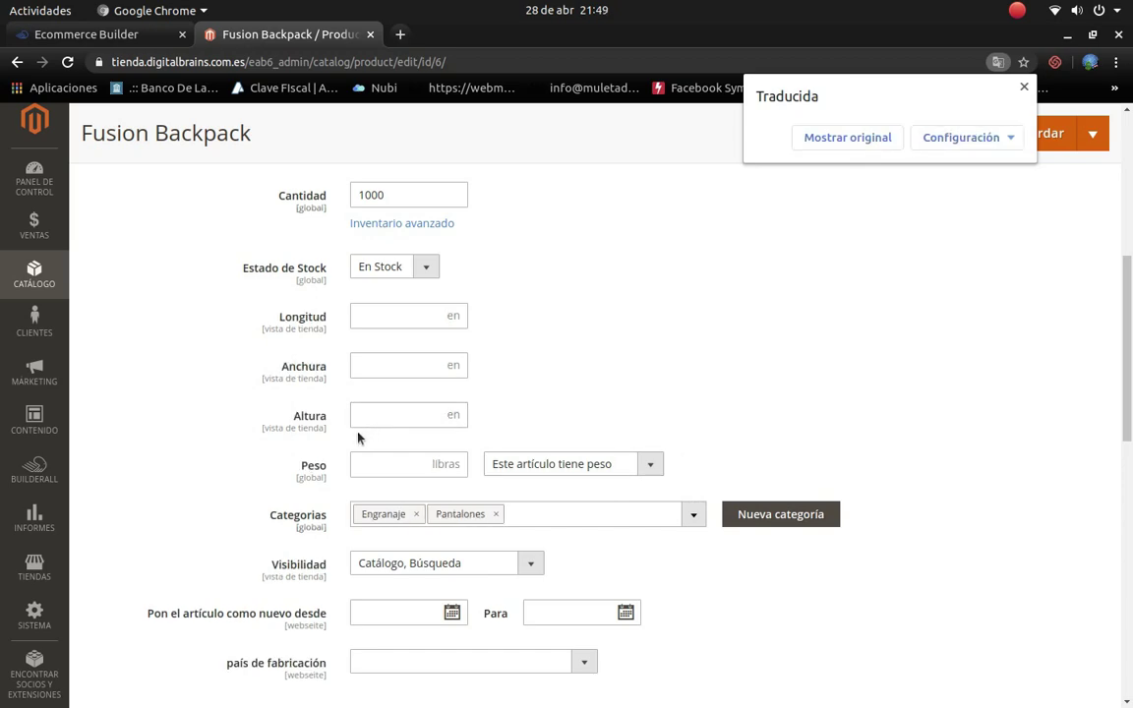
left_click(358, 320)
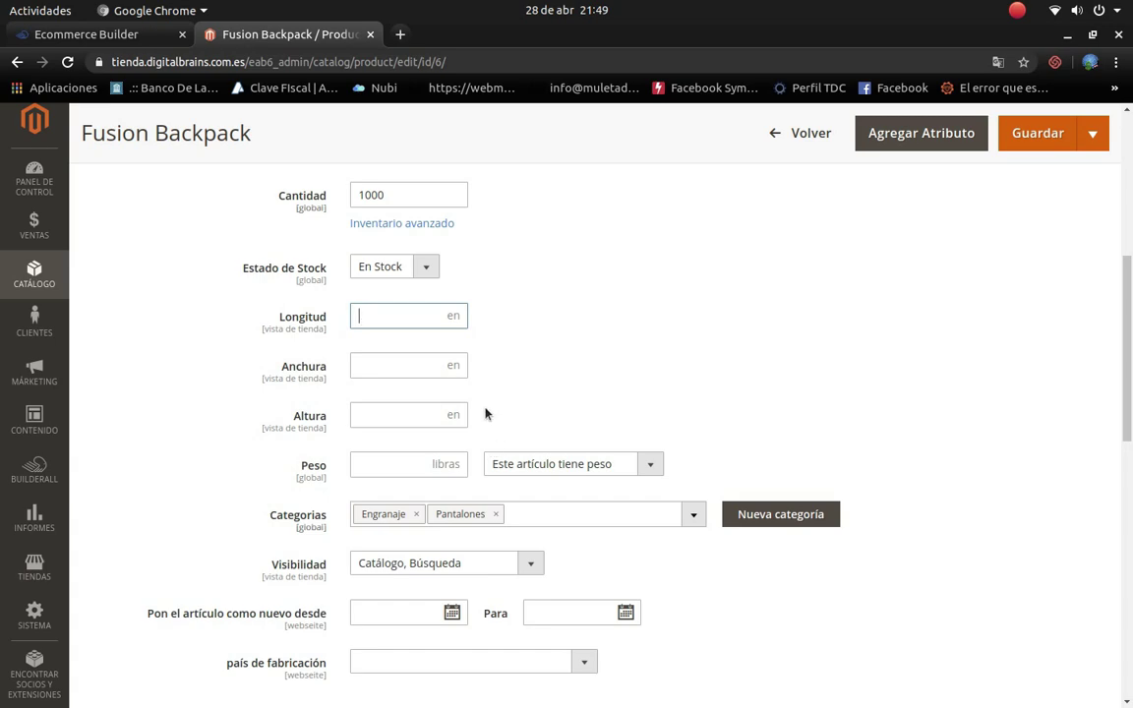
left_click(399, 464)
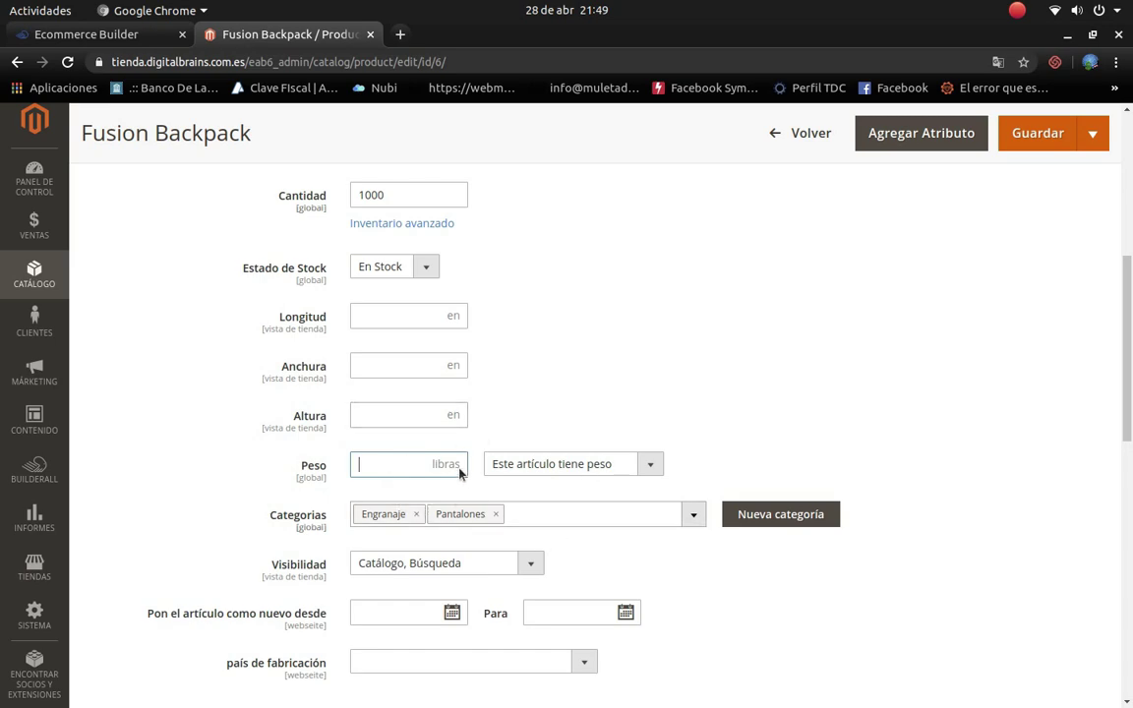
left_click(650, 463)
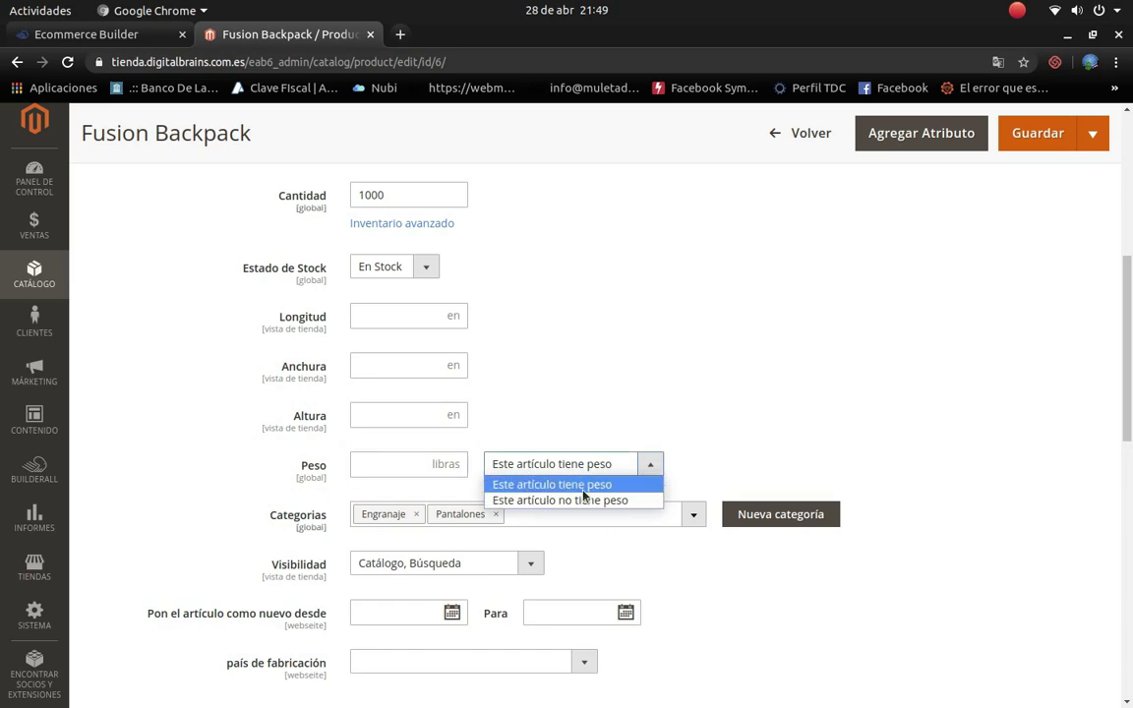
left_click(383, 467)
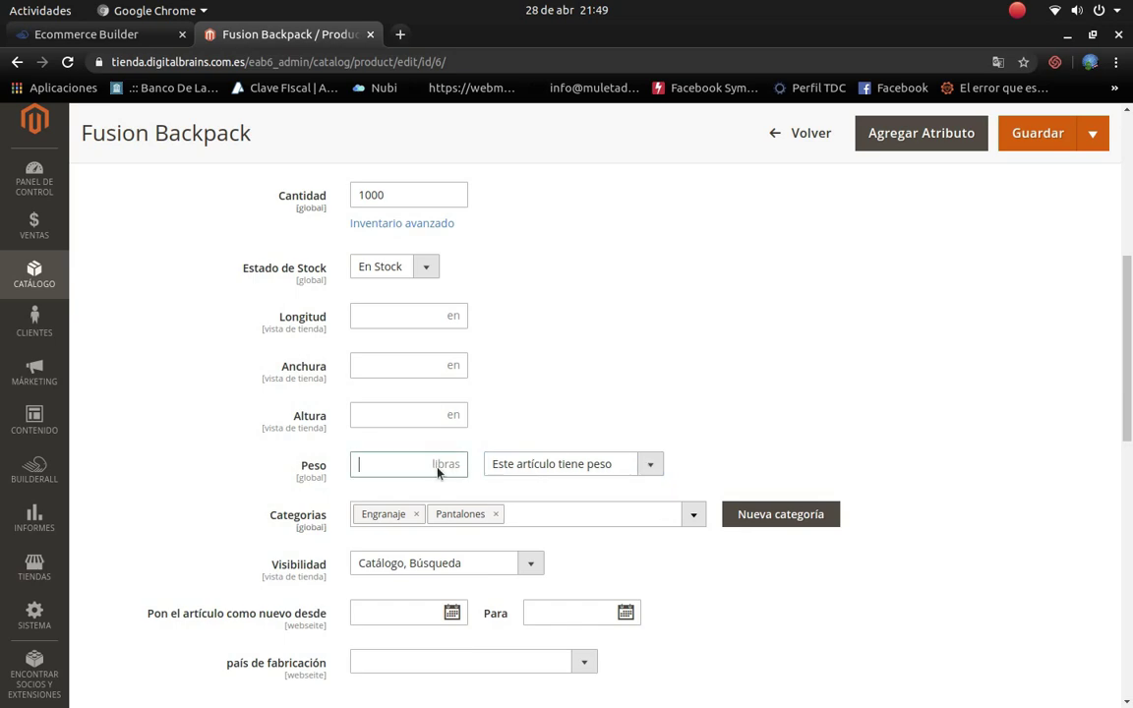
left_click(602, 481)
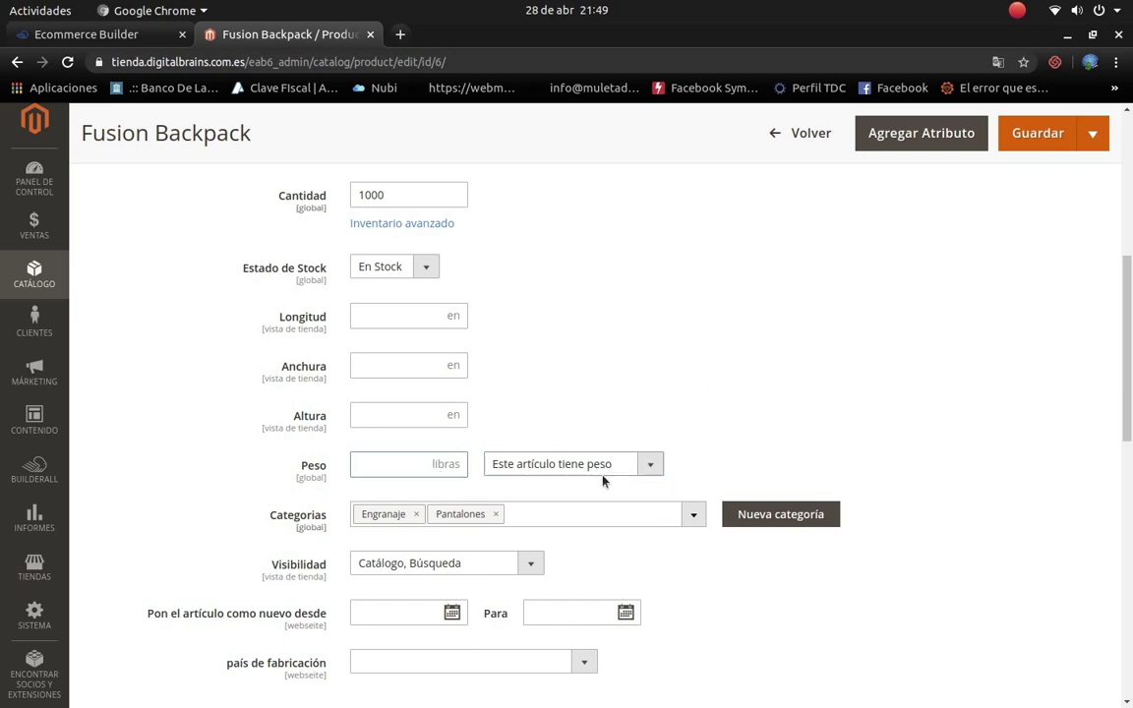
left_click(649, 464)
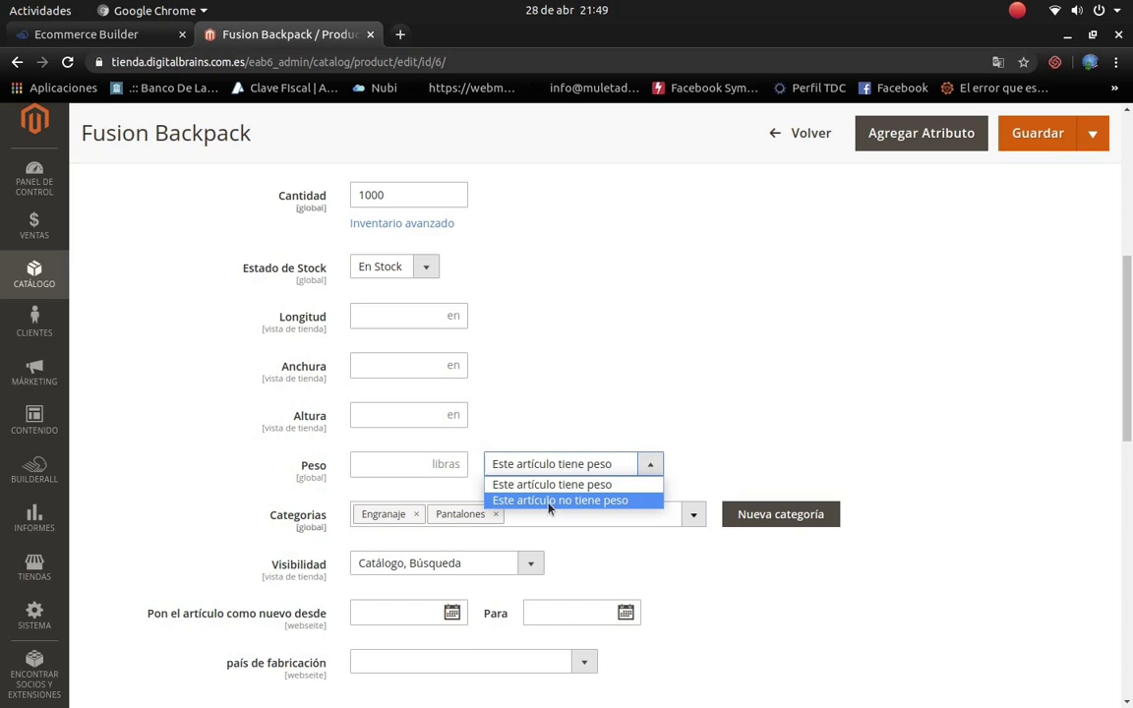
left_click(640, 429)
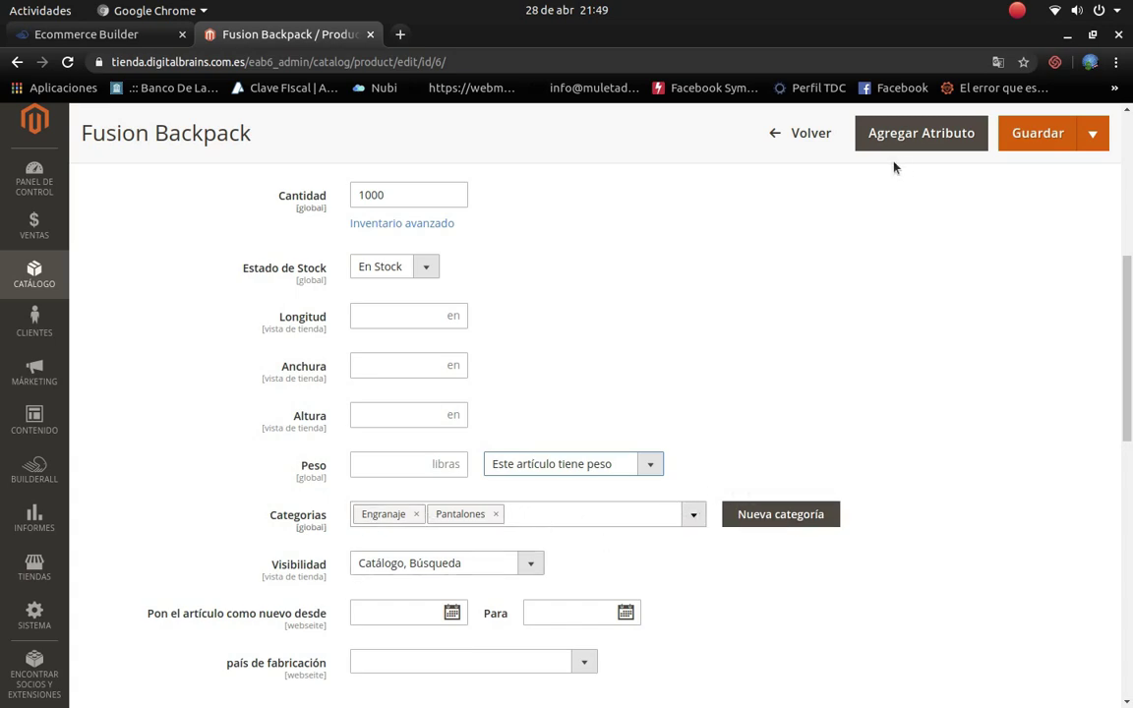
left_click(997, 61)
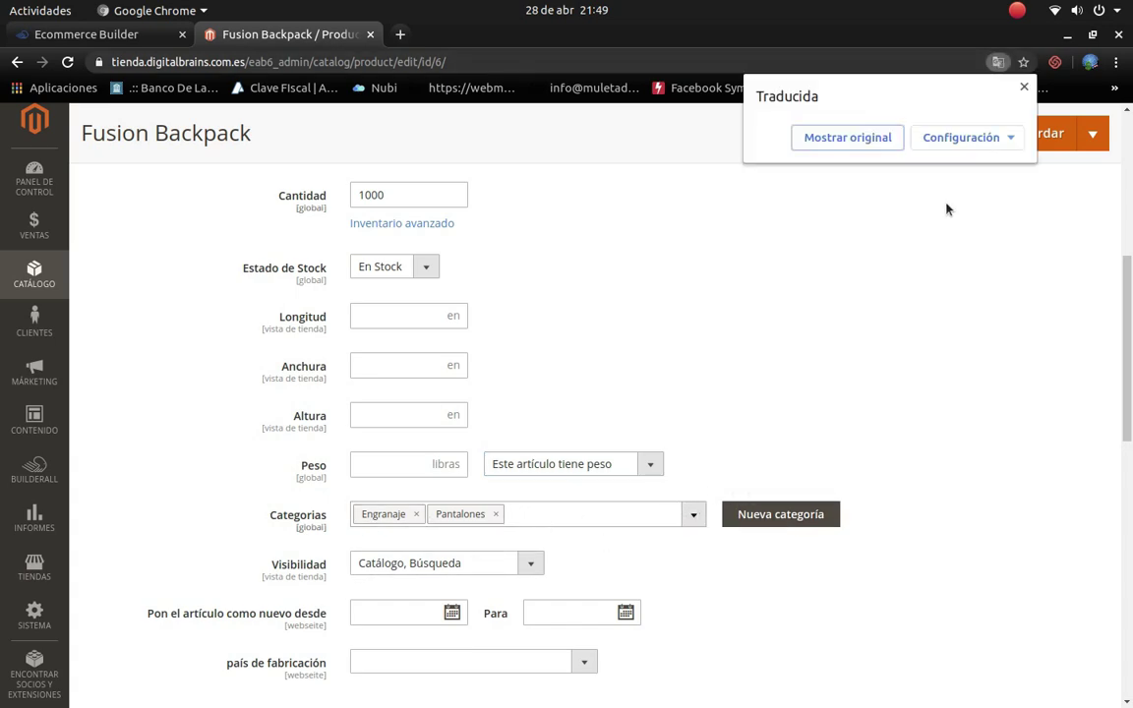
left_click(847, 138)
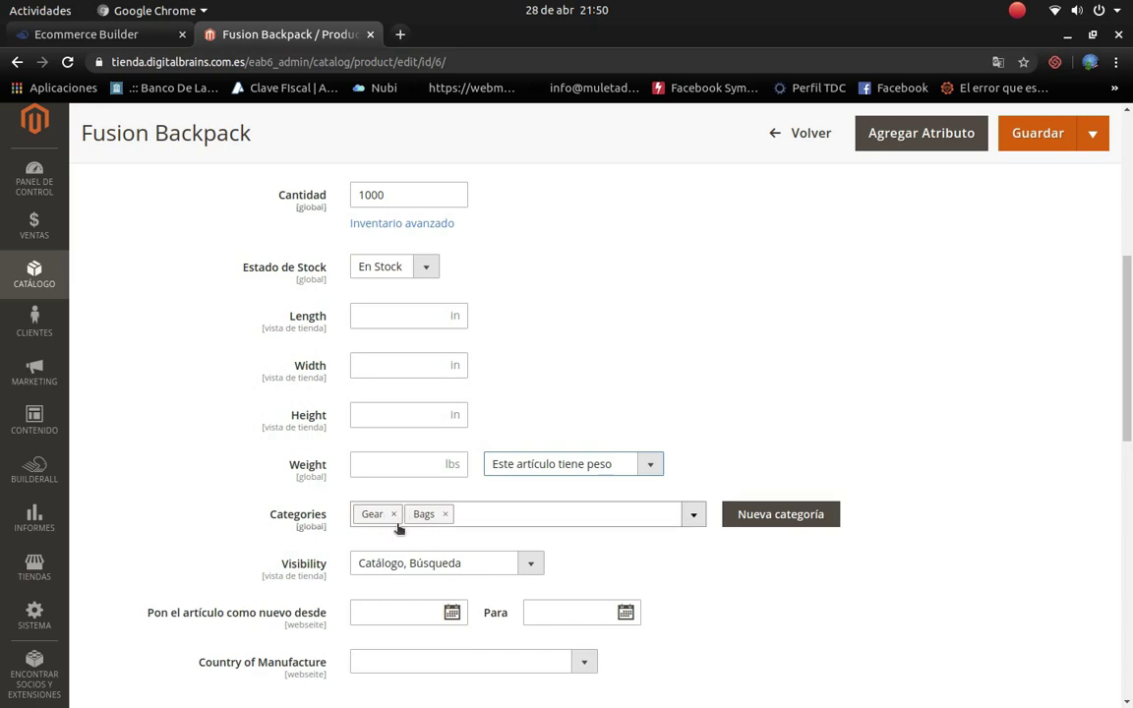
Step: Replace the product's Gear and Bags categories with What's New only, then bring up the new-category form
left_click(393, 514)
left_click(394, 514)
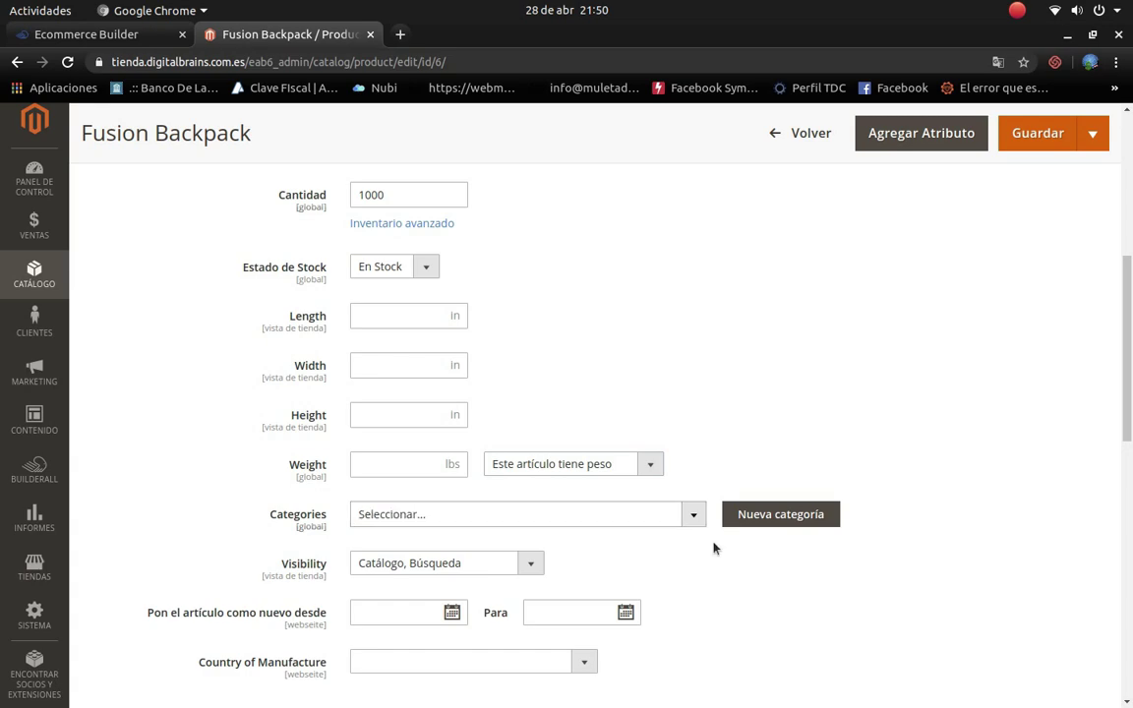
left_click(692, 515)
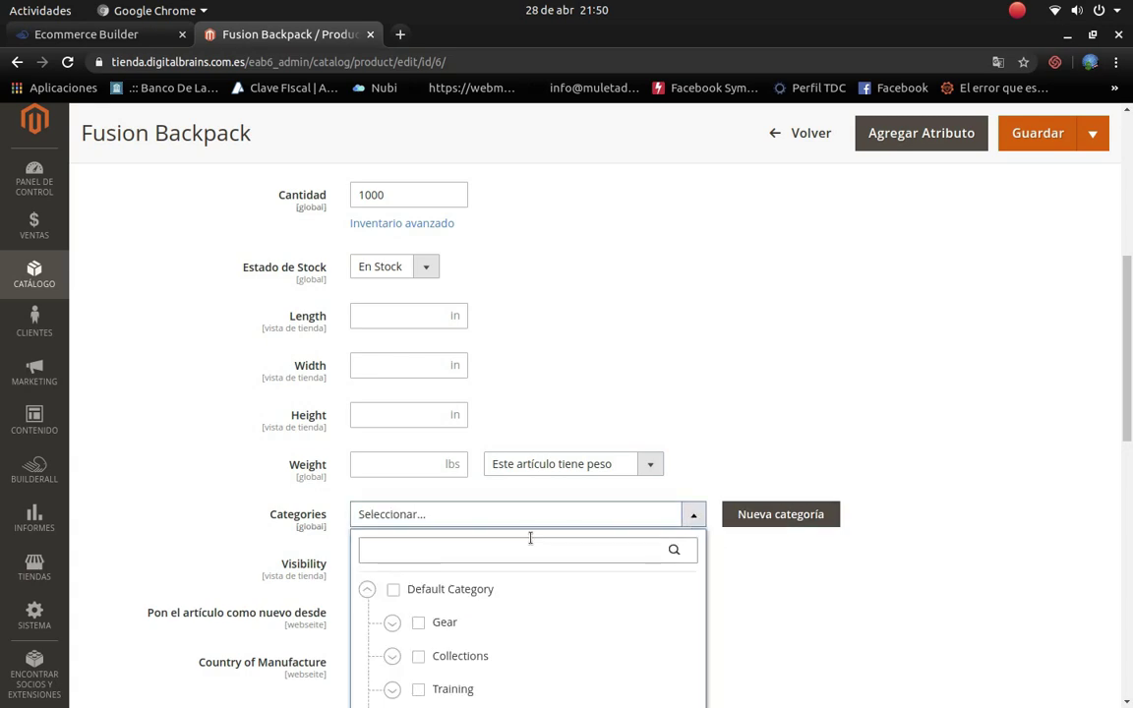
scroll(531, 536, "down", 5)
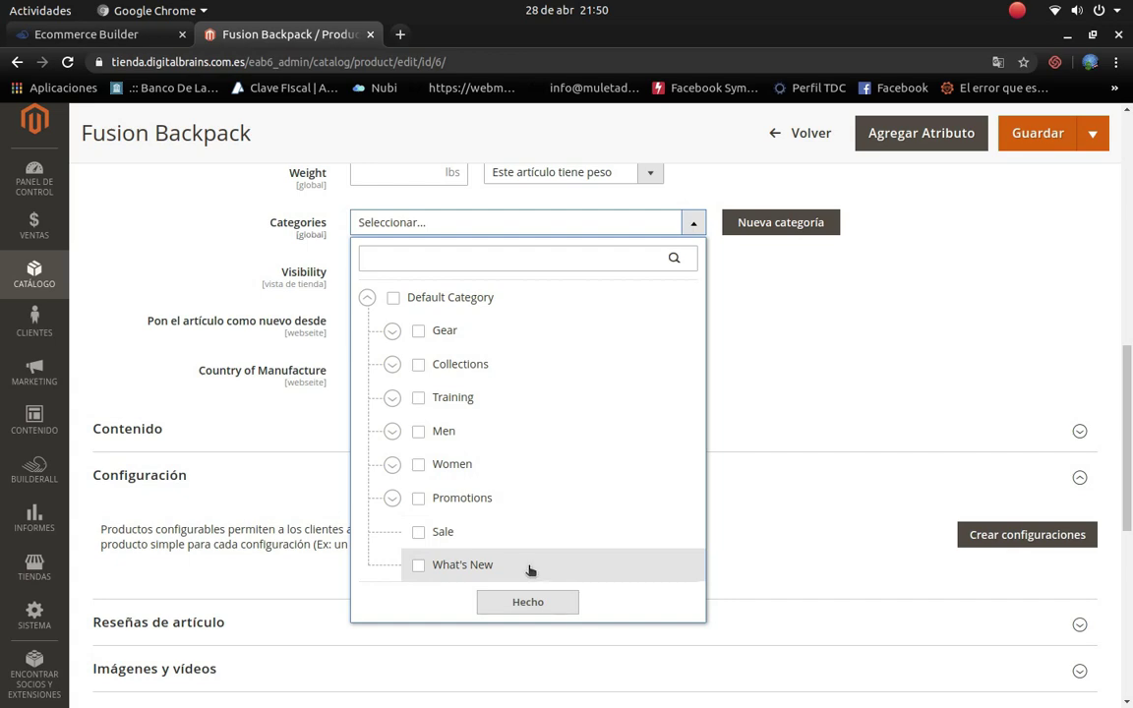
scroll(447, 481, "down", 3)
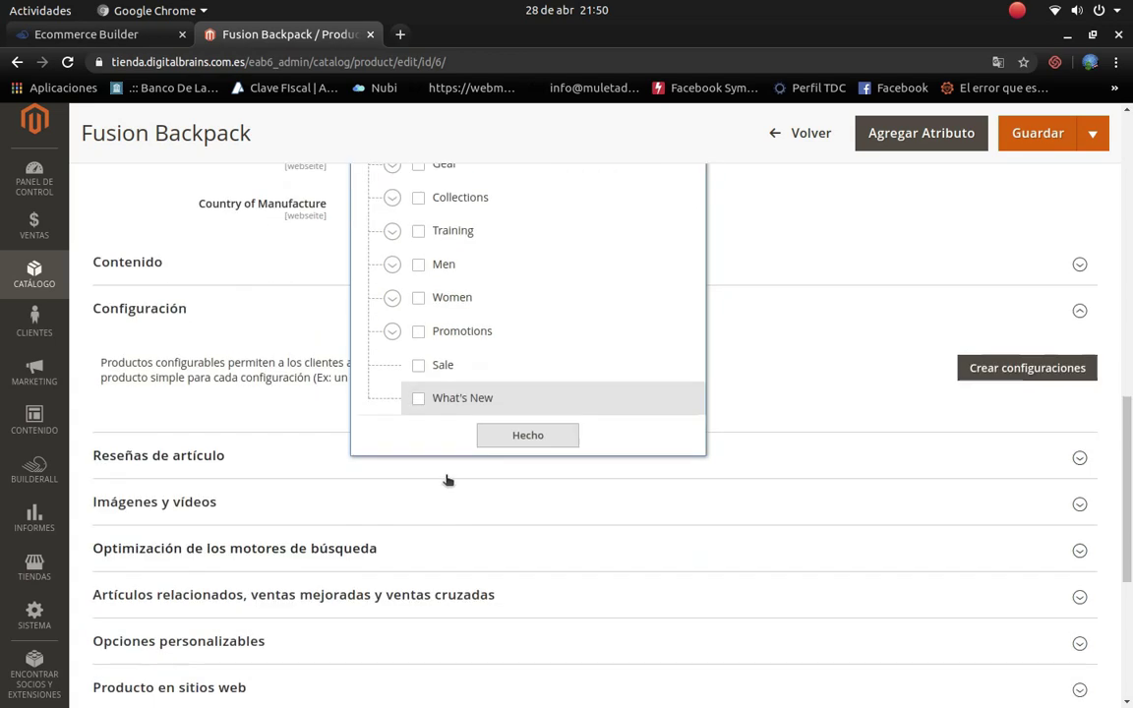
left_click(419, 398)
scroll(766, 356, "up", 3)
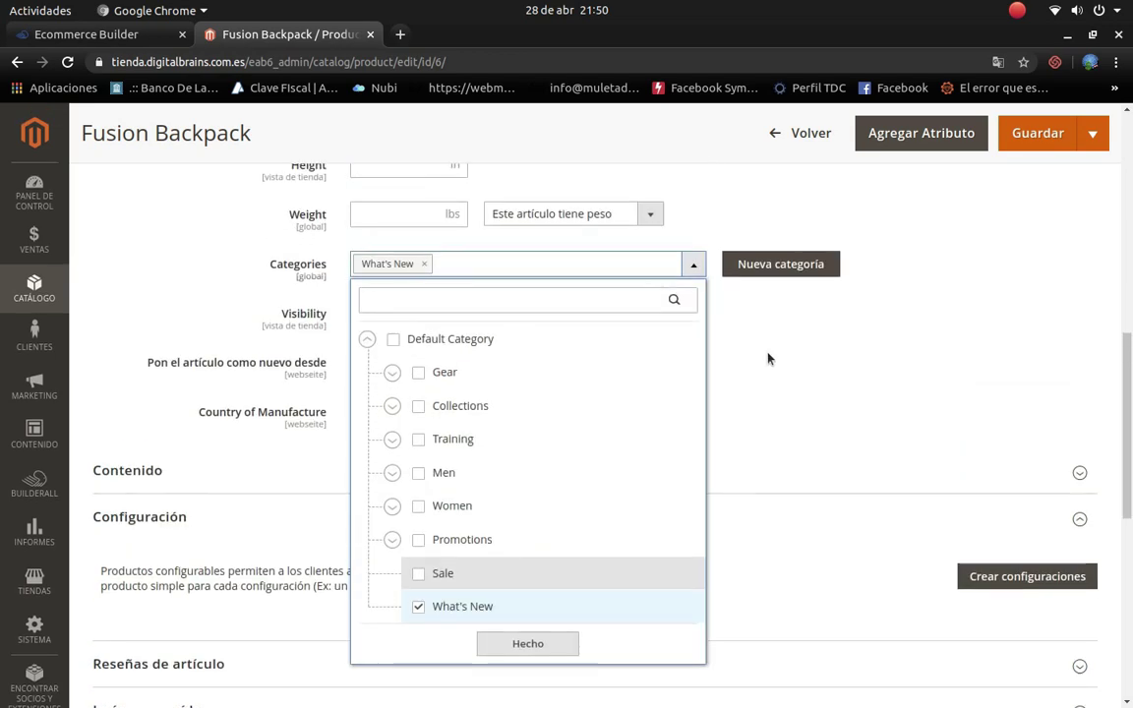
left_click(567, 647)
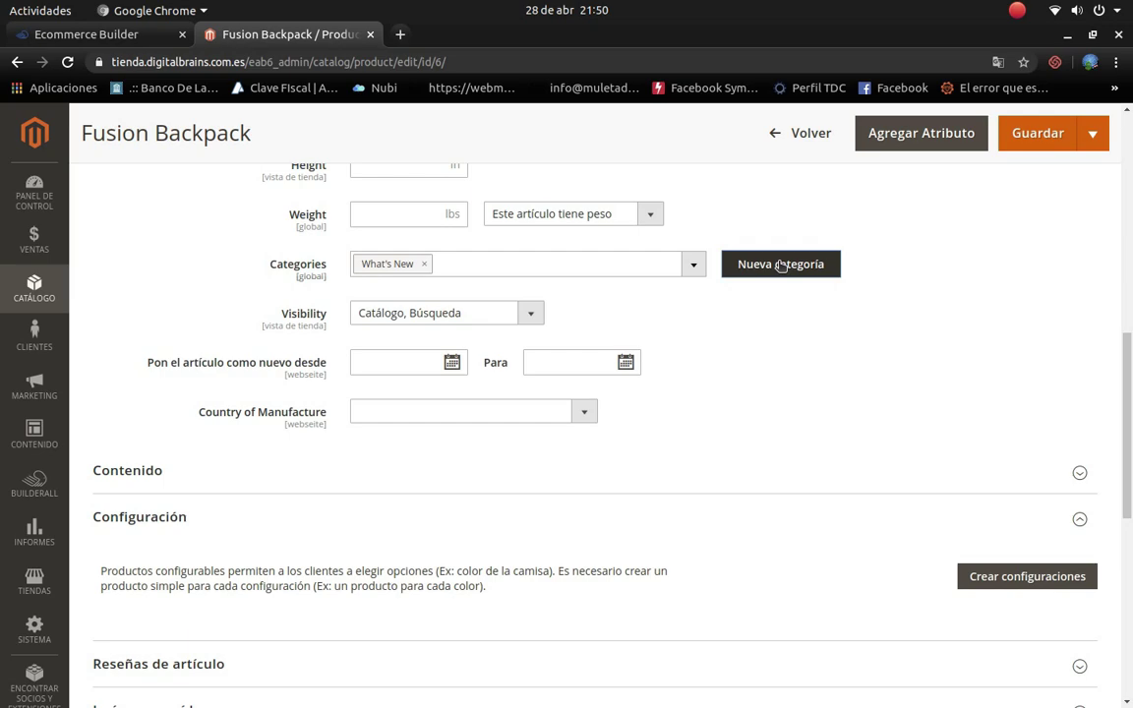
left_click(781, 265)
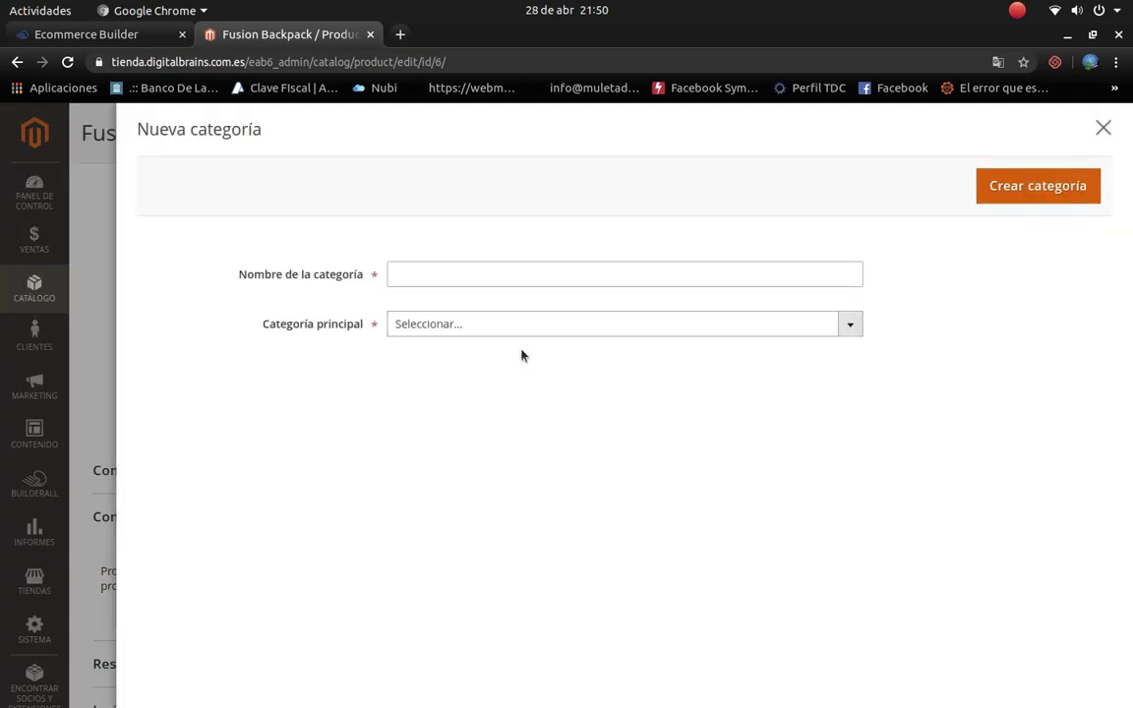
Step: Create a category named Informatica with What's New as its parent category
left_click(472, 275)
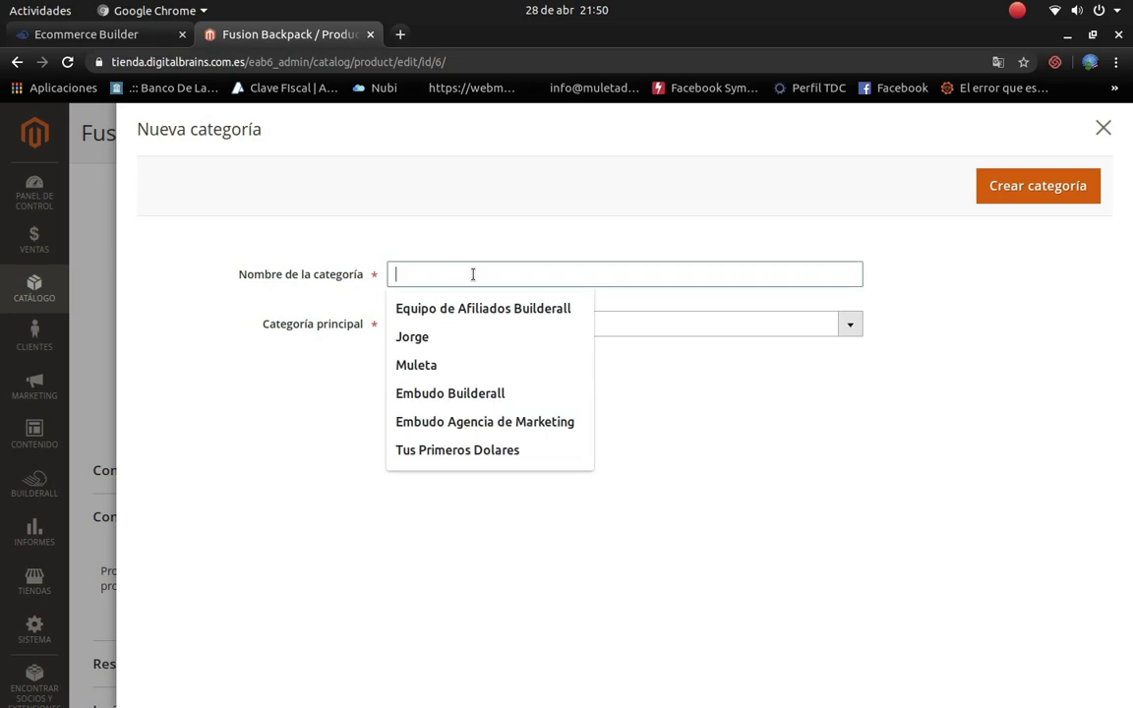
type("Informatica")
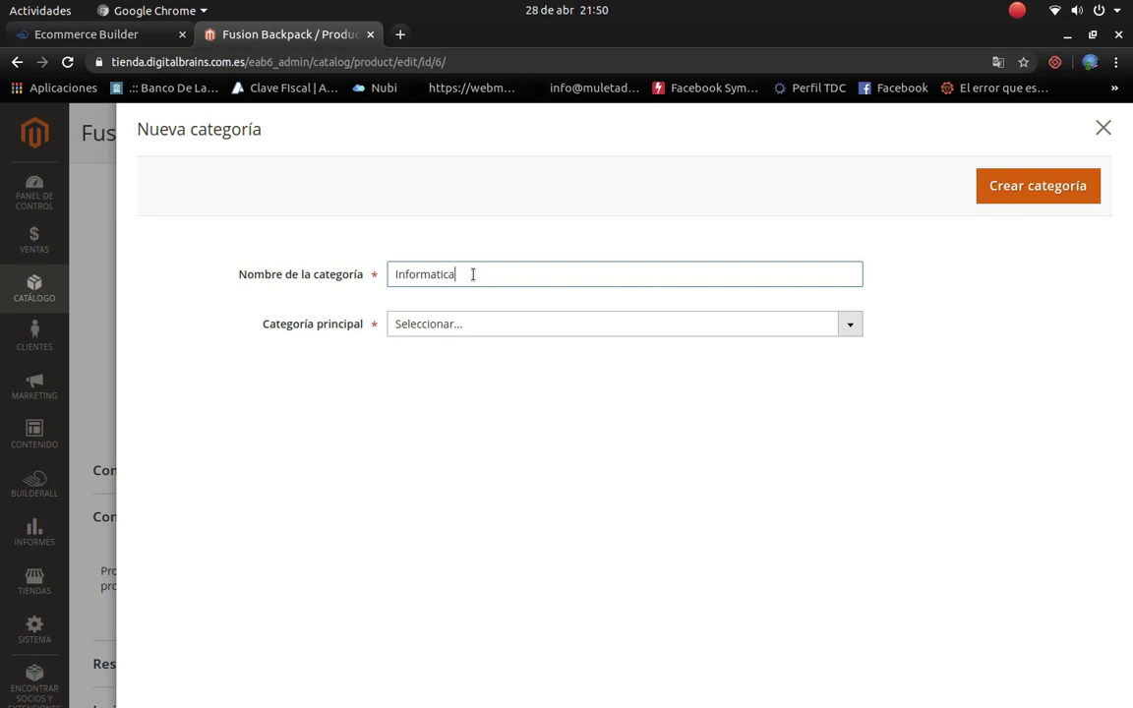
left_click(550, 324)
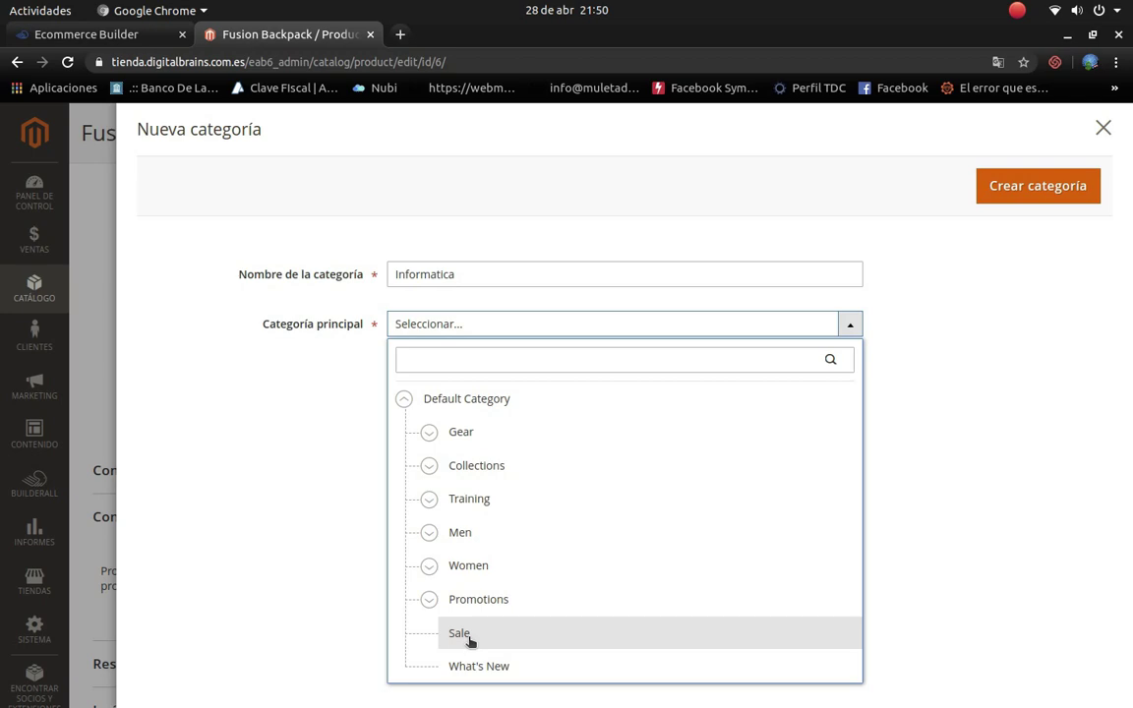
left_click(482, 666)
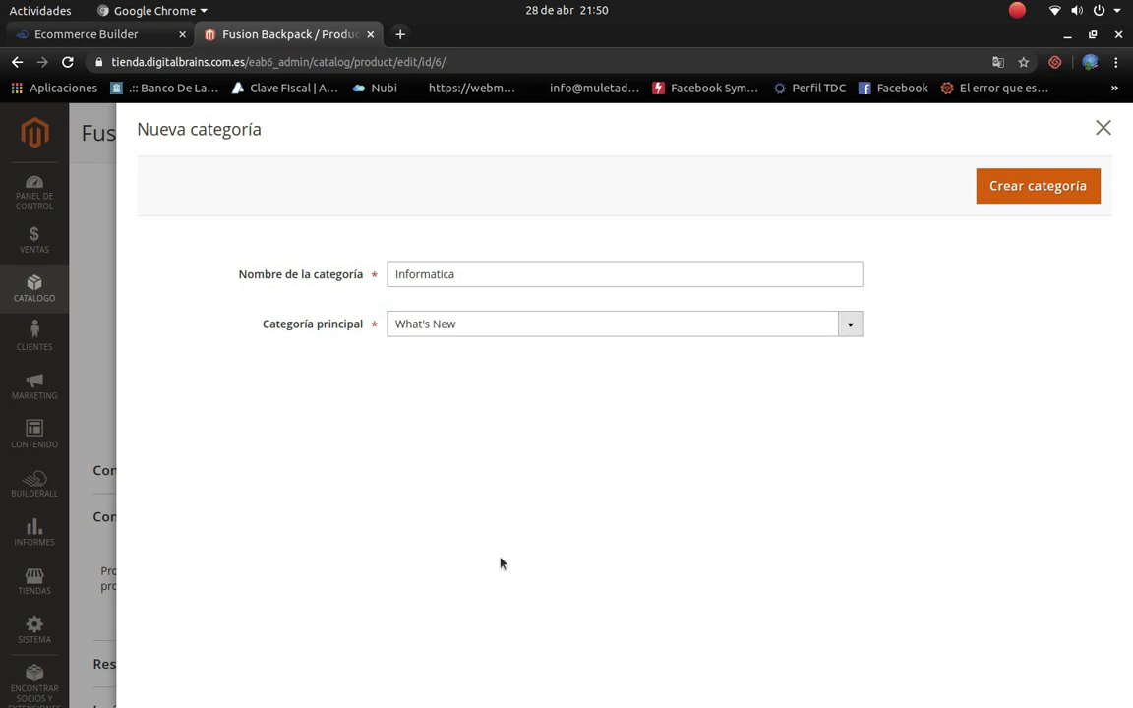
left_click(1018, 189)
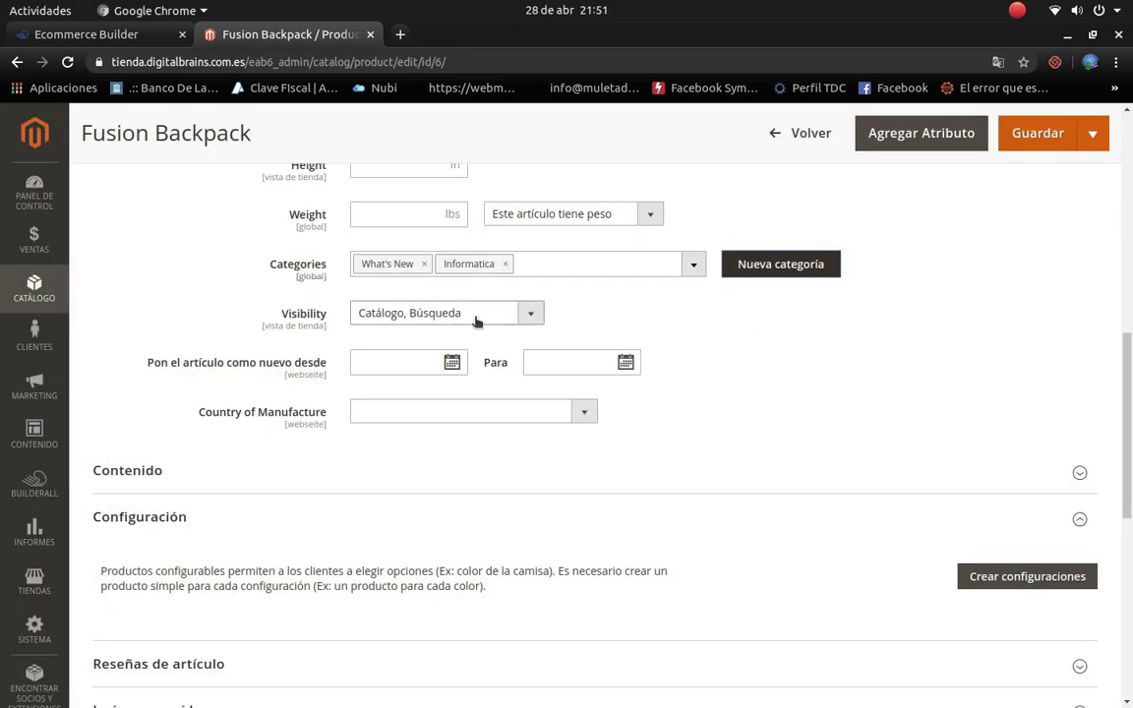
Step: Keep the product visibility as Catálogo, Búsqueda and dismiss Chrome's translate offer
left_click(531, 312)
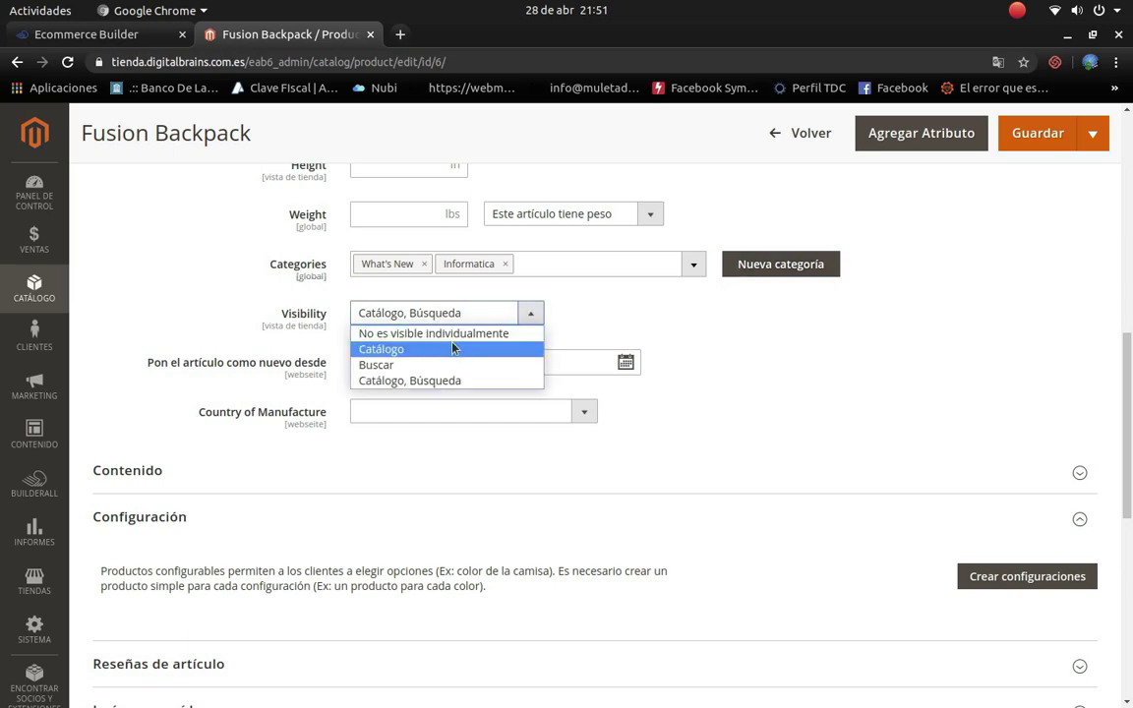
left_click(407, 382)
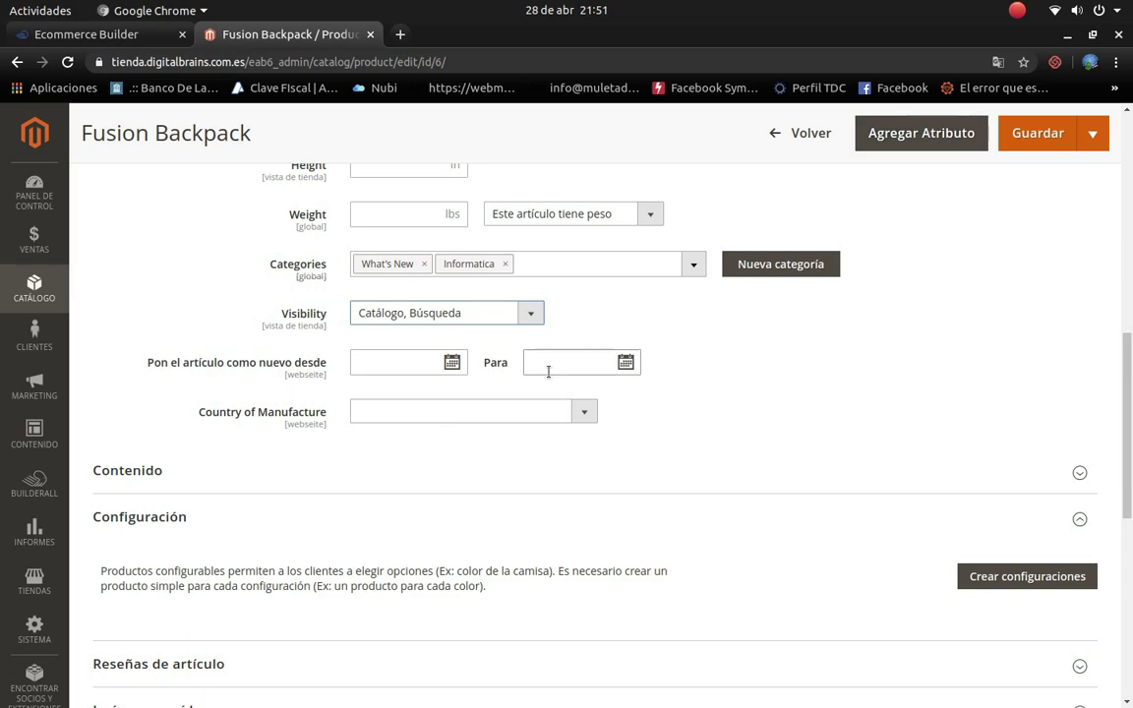
scroll(659, 378, "down", 1)
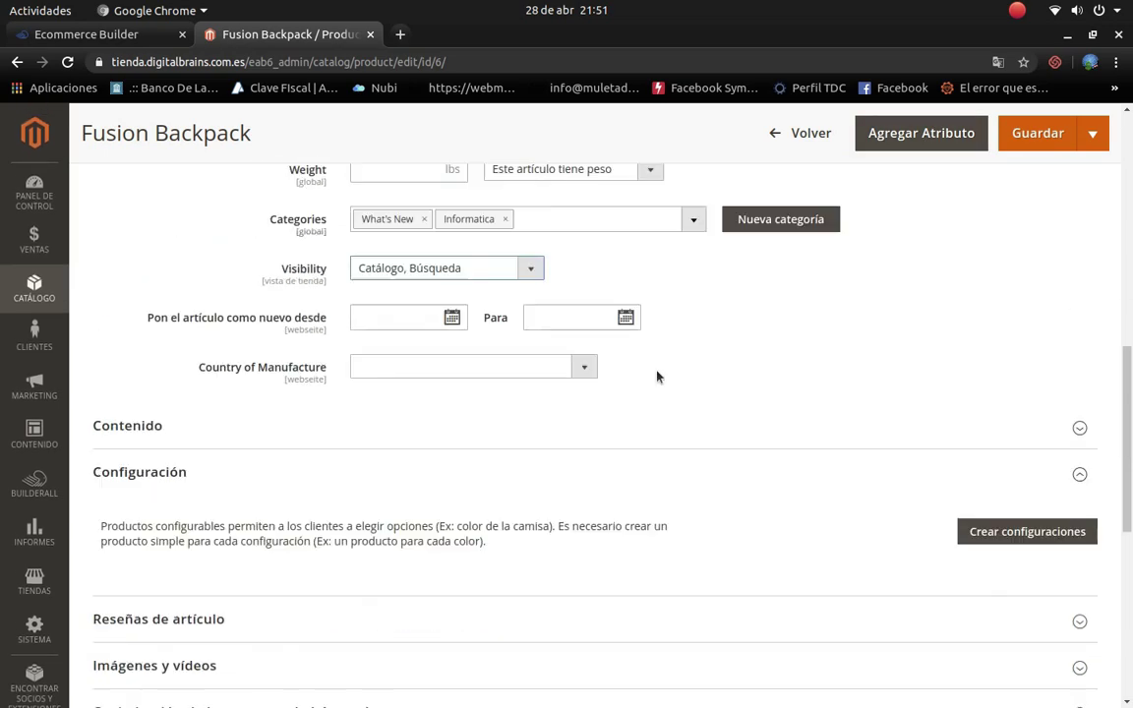
scroll(516, 370, "up", 3)
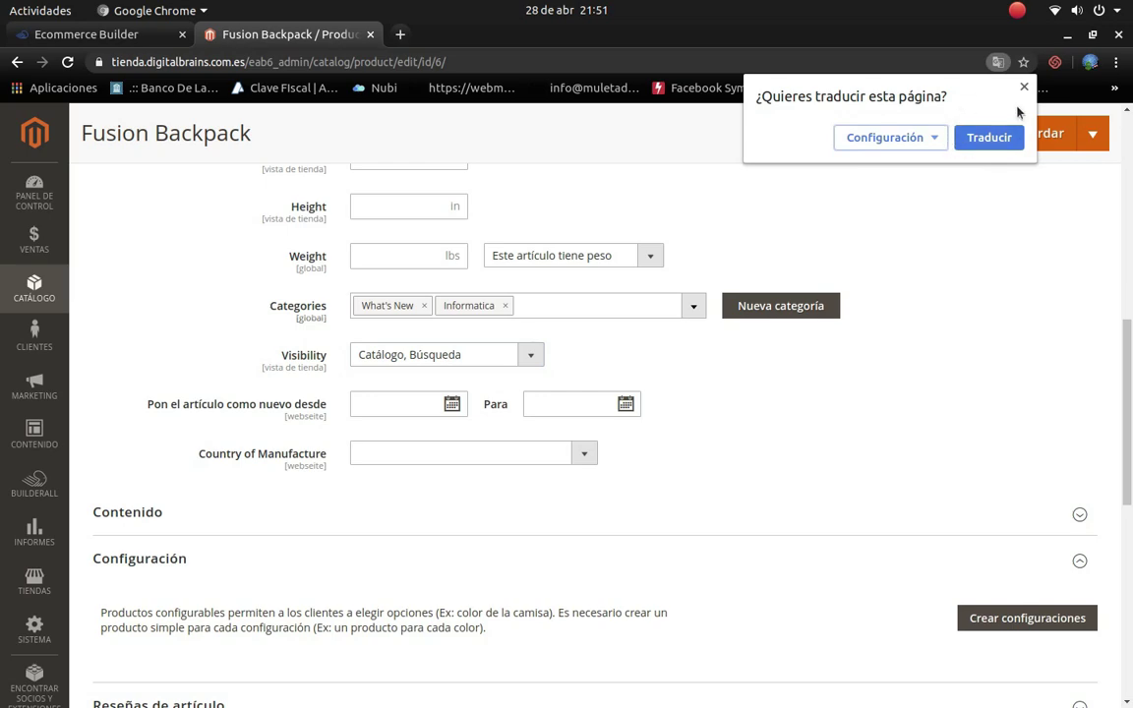
left_click(1024, 87)
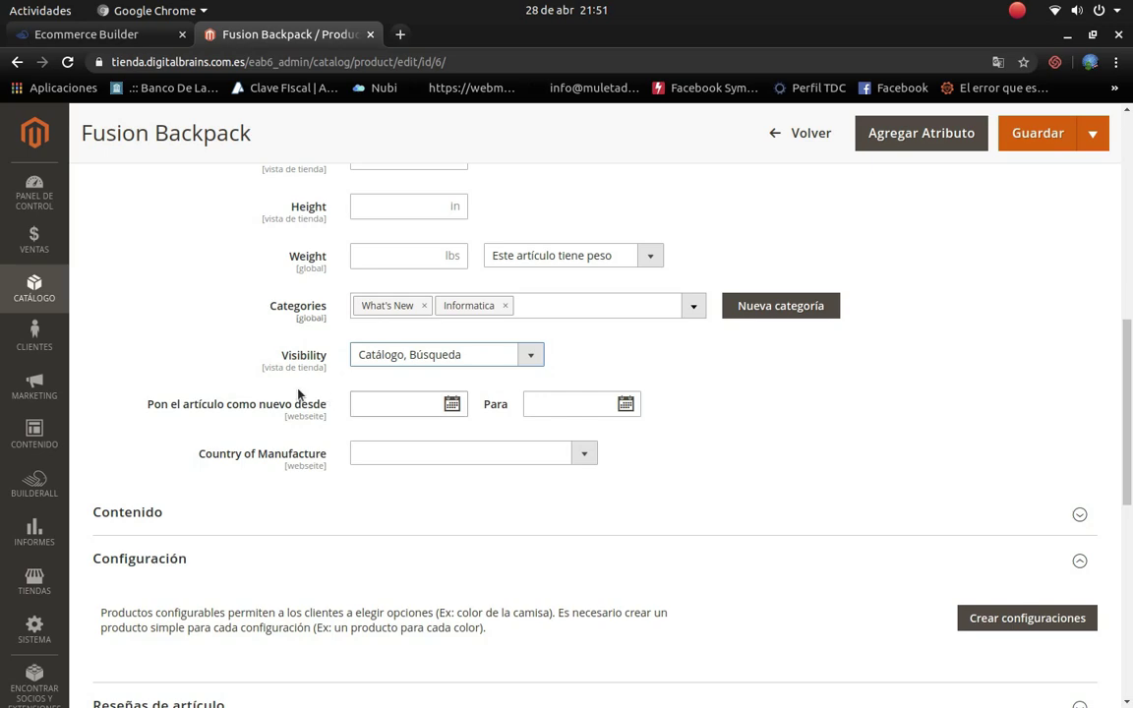
Step: Set the product's country of manufacture to Argentina
scroll(405, 393, "down", 2)
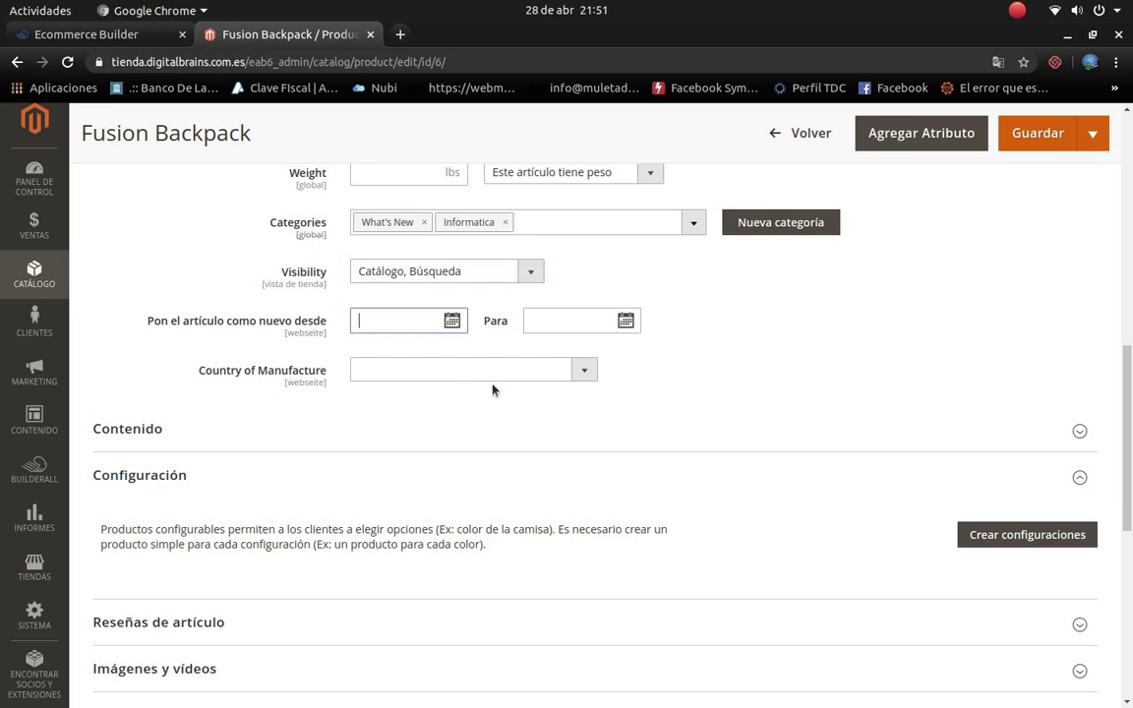
scroll(488, 401, "down", 2)
left_click(586, 291)
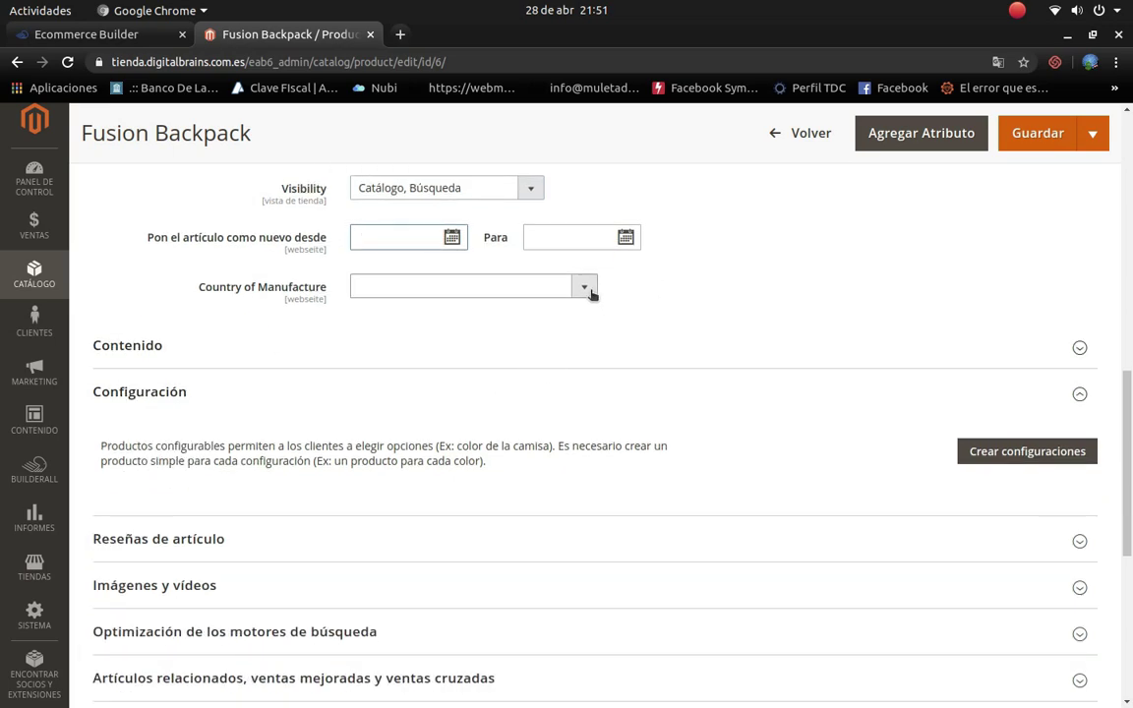
left_click(259, 317)
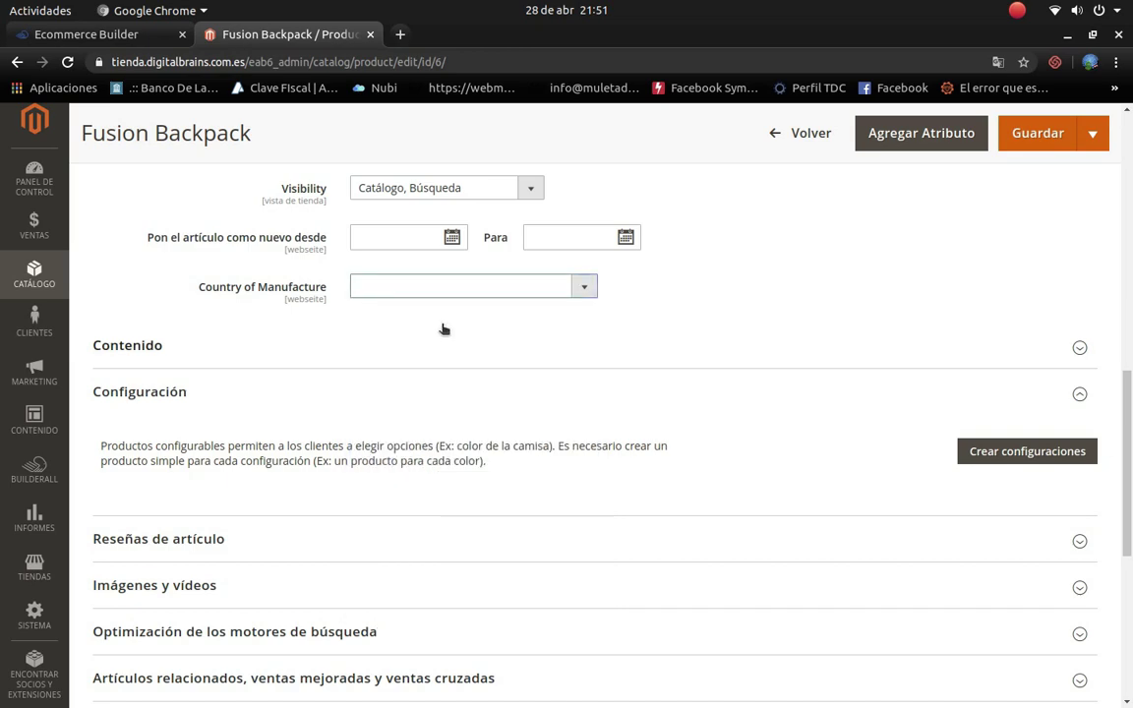
left_click(583, 287)
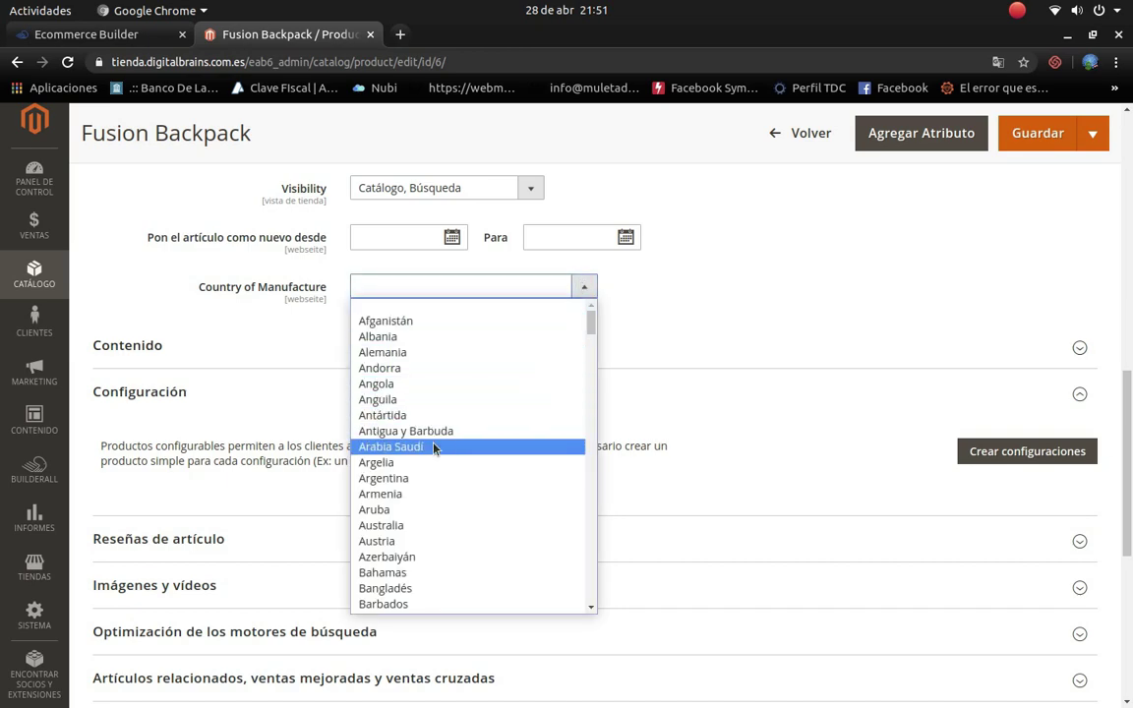
left_click(406, 479)
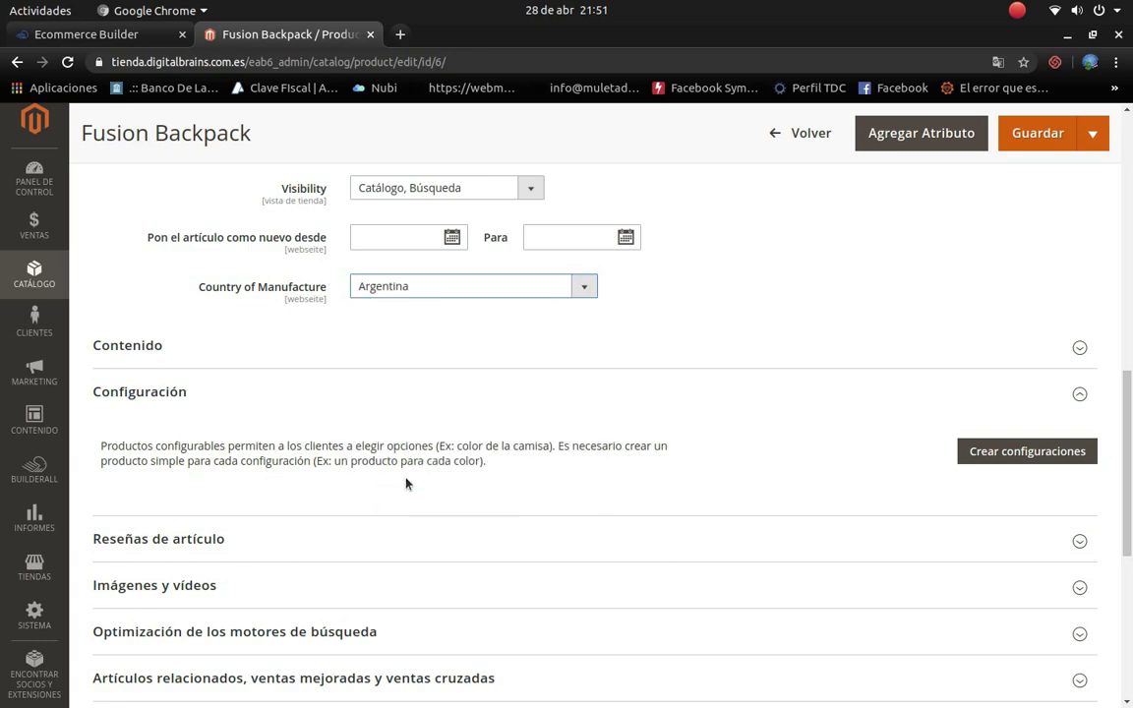
scroll(226, 354, "down", 2)
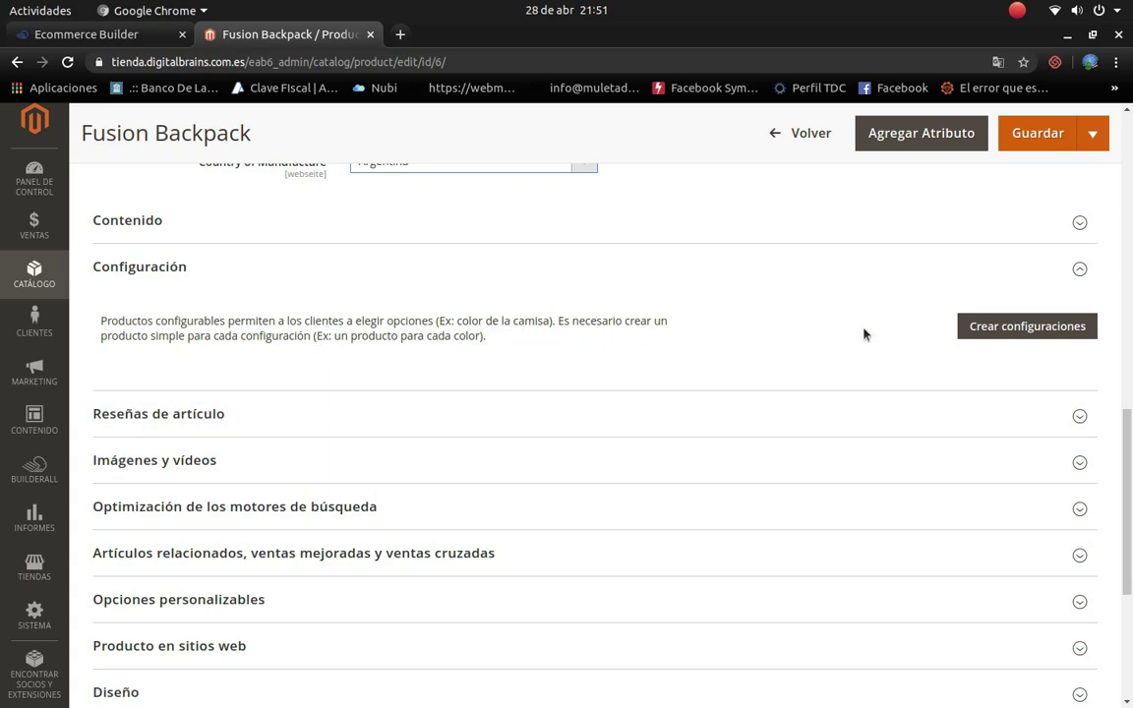
left_click(1026, 329)
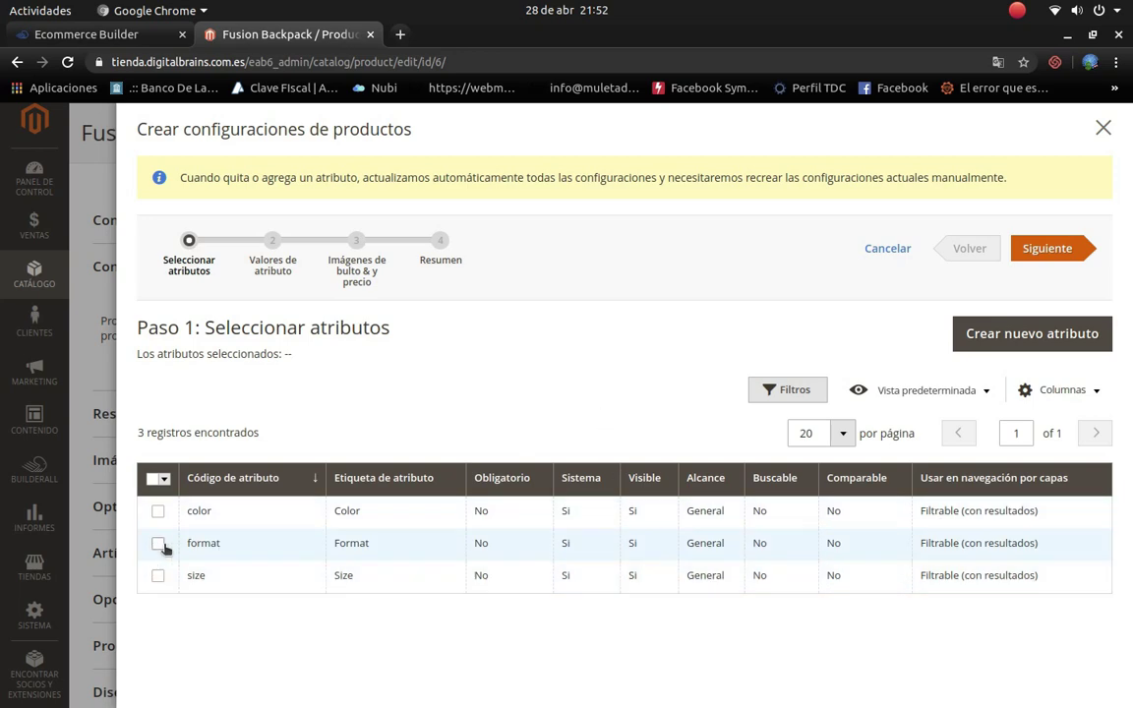
Step: Tick the format, color and size attributes in Paso 1 of the configurations wizard
left_click(158, 544)
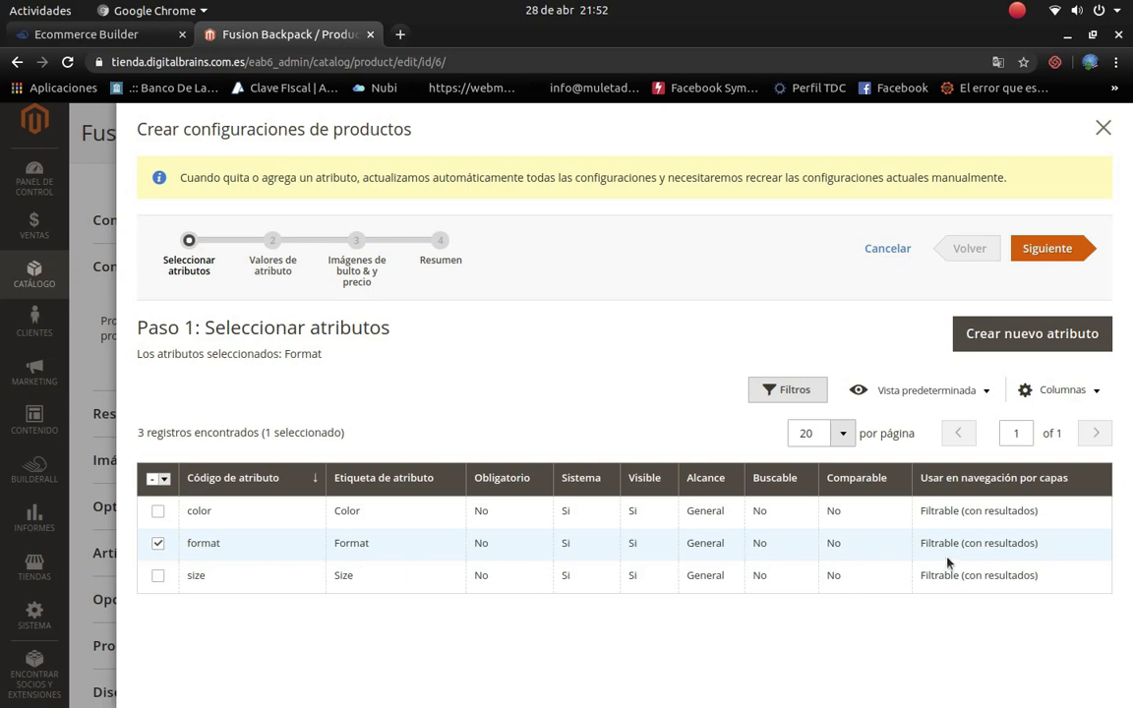
left_click(159, 512)
left_click(157, 577)
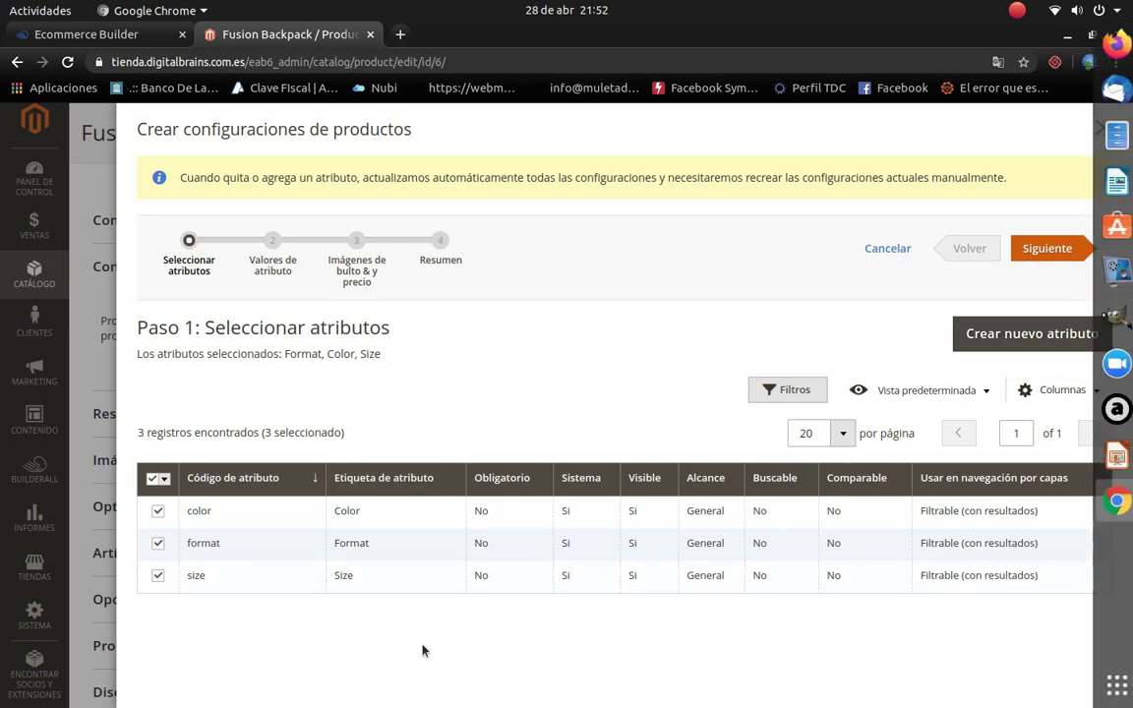
left_click(1019, 331)
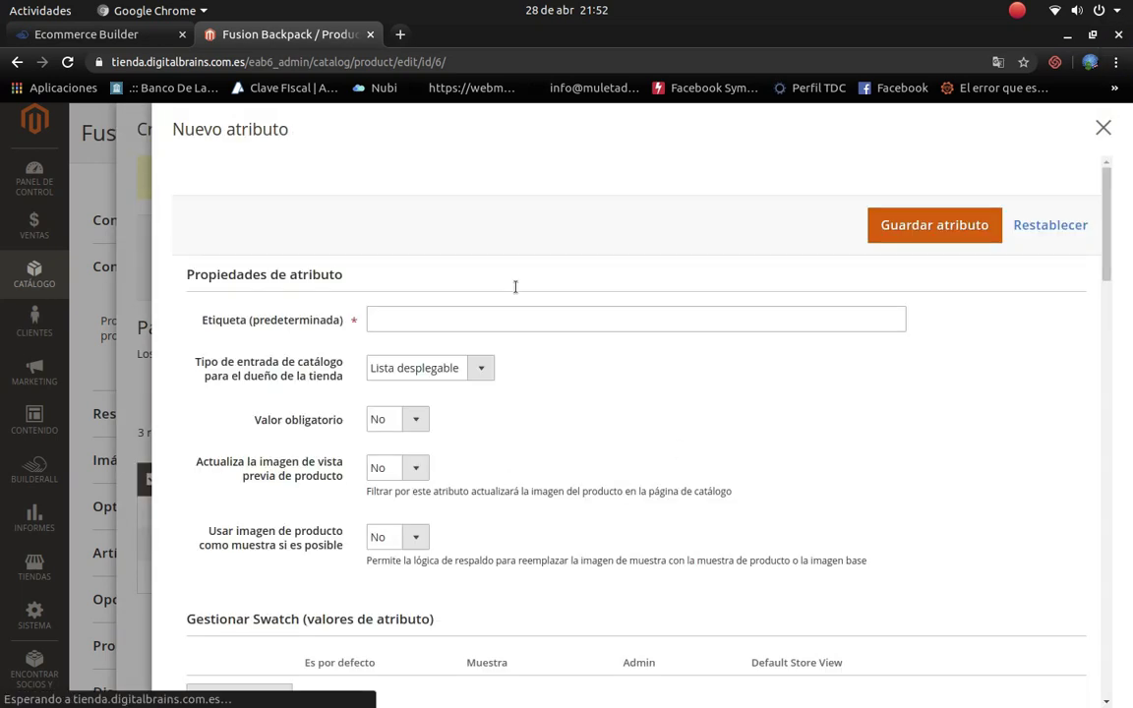
Step: Save a new not-required Visual Swatch attribute named Calidad
left_click(448, 315)
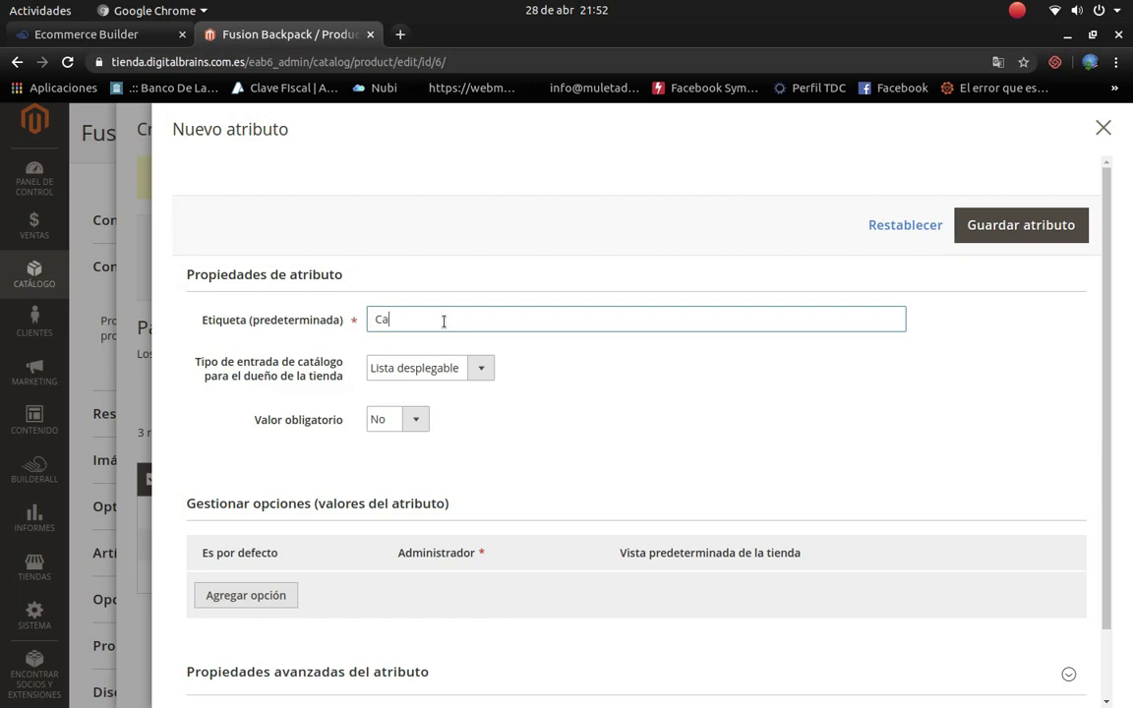
left_click(479, 374)
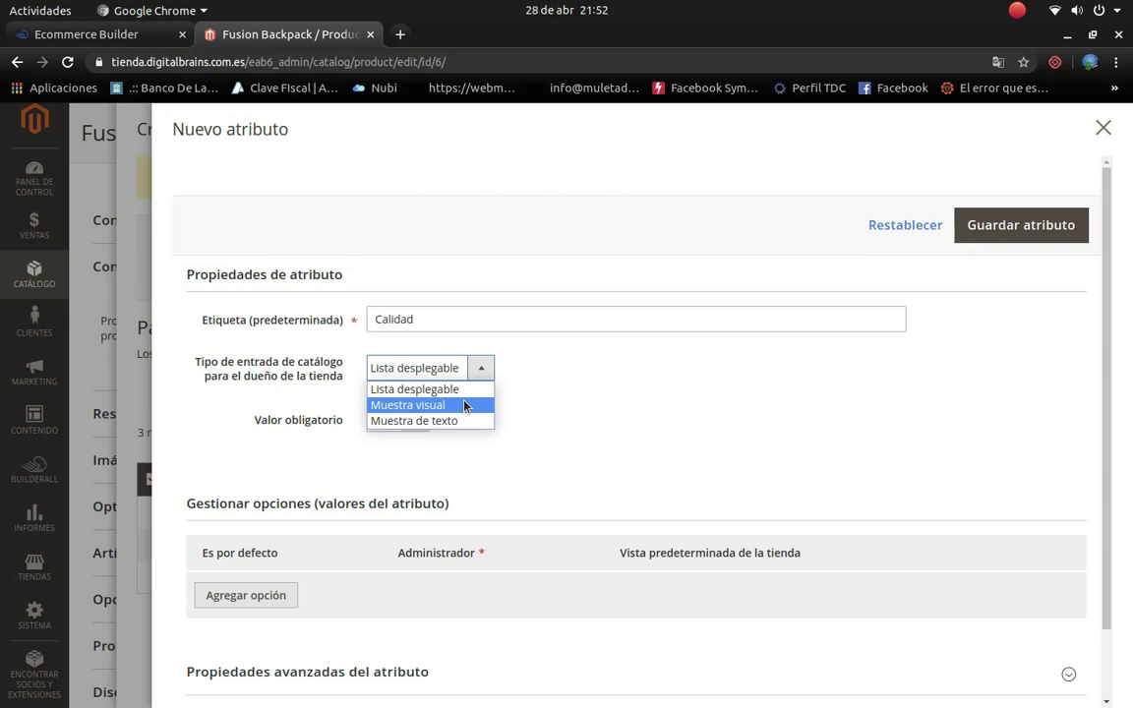
left_click(466, 406)
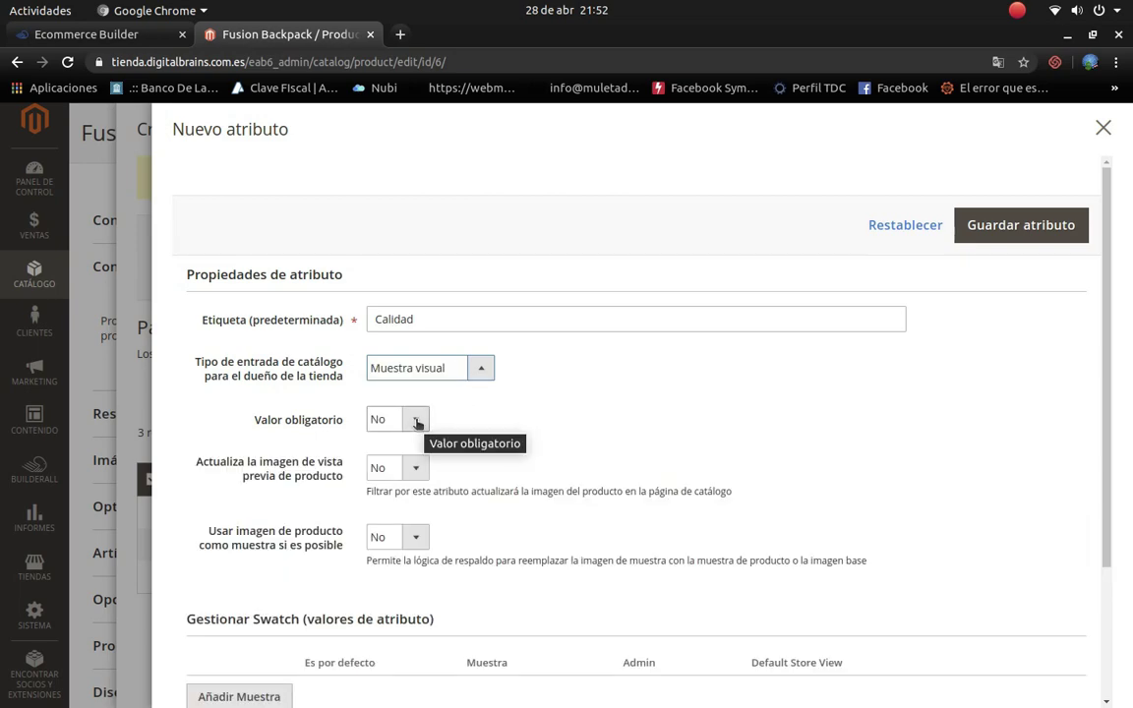
left_click(417, 423)
left_click(420, 456)
scroll(440, 453, "down", 2)
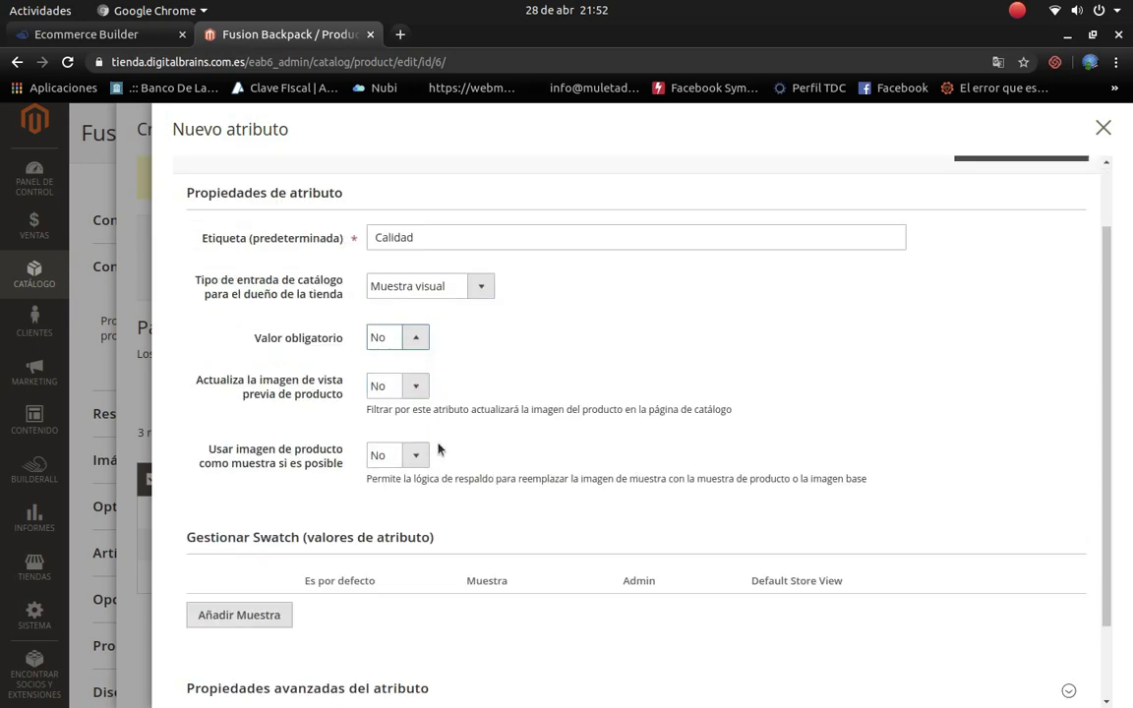
scroll(439, 450, "down", 2)
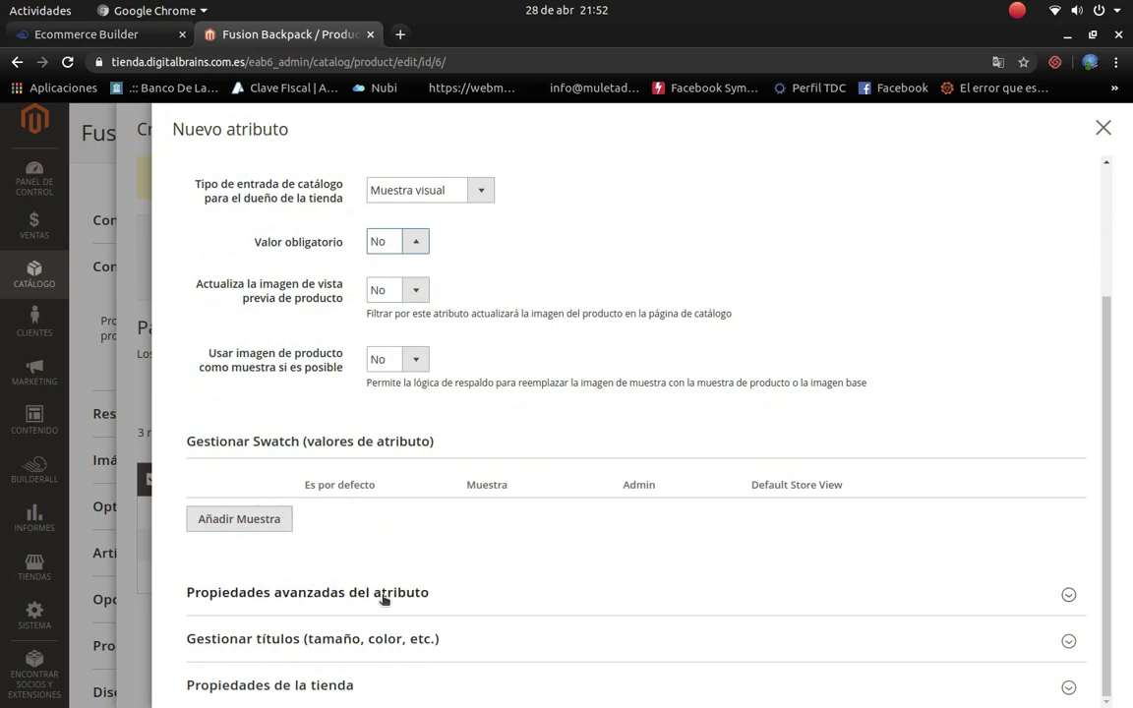
scroll(645, 556, "up", 4)
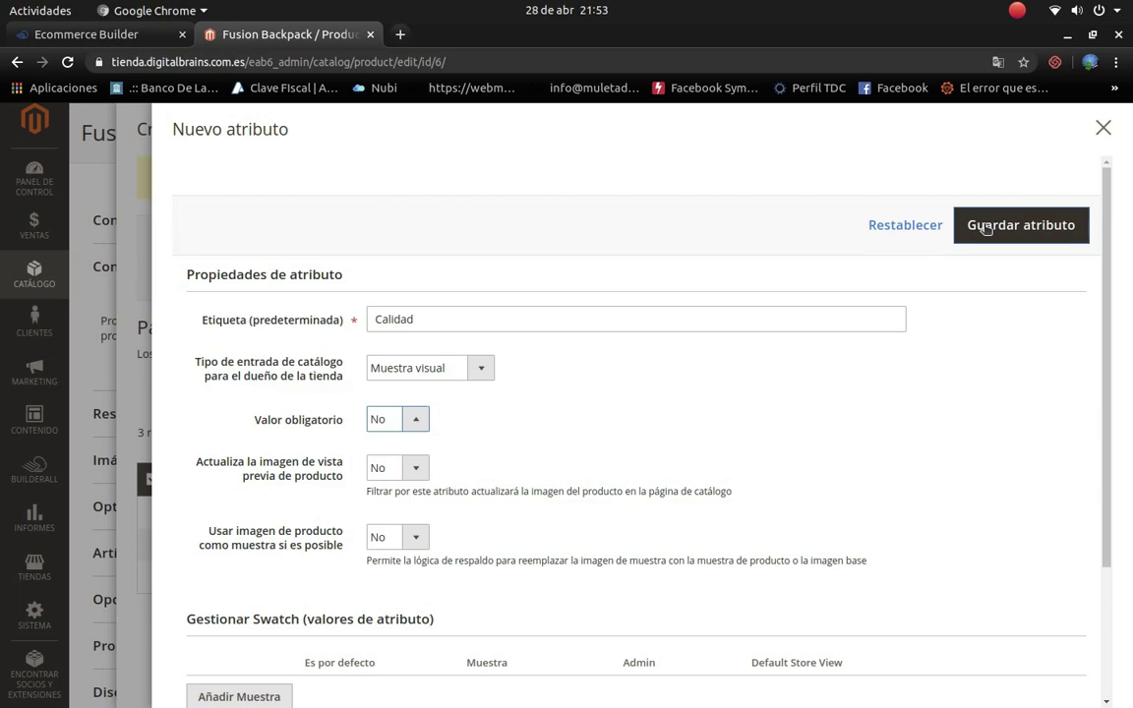
left_click(933, 225)
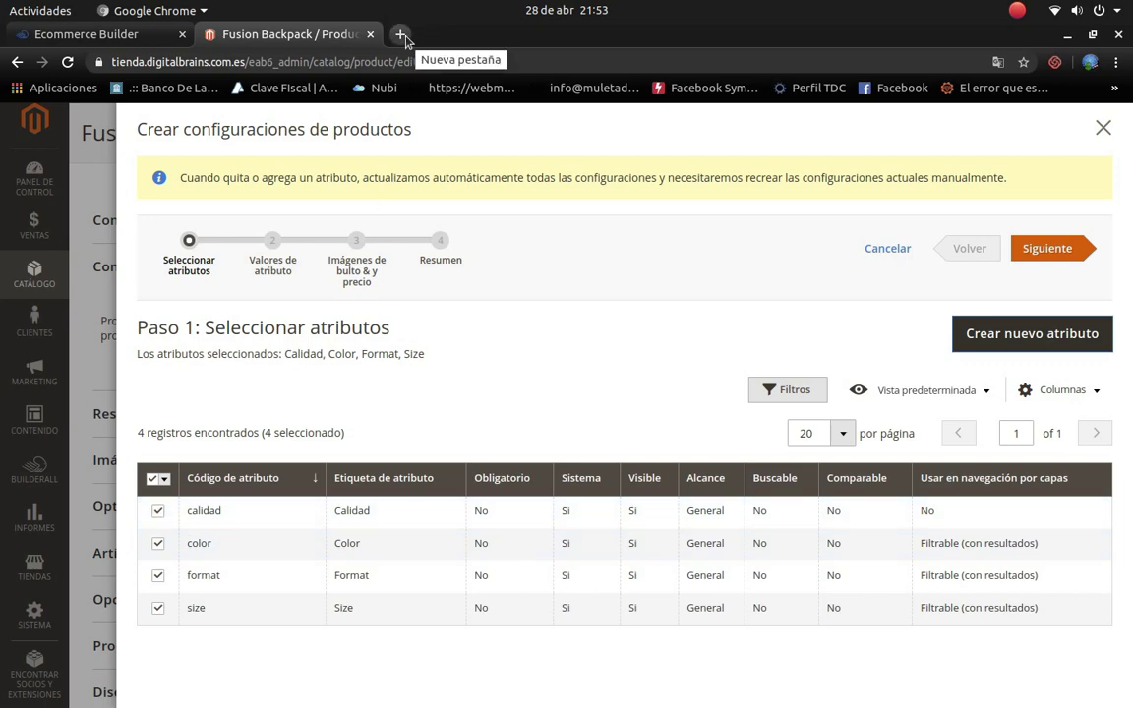
Step: In a new tab, go to Google and search images for 'apple'
left_click(401, 35)
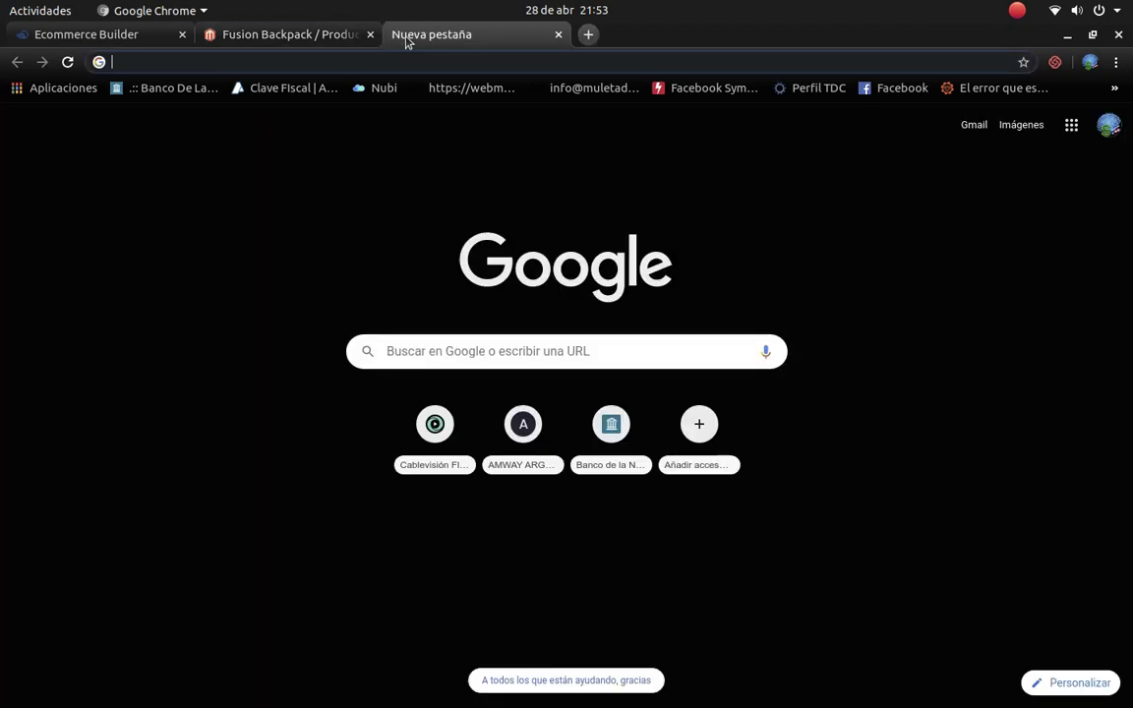
type("google.com")
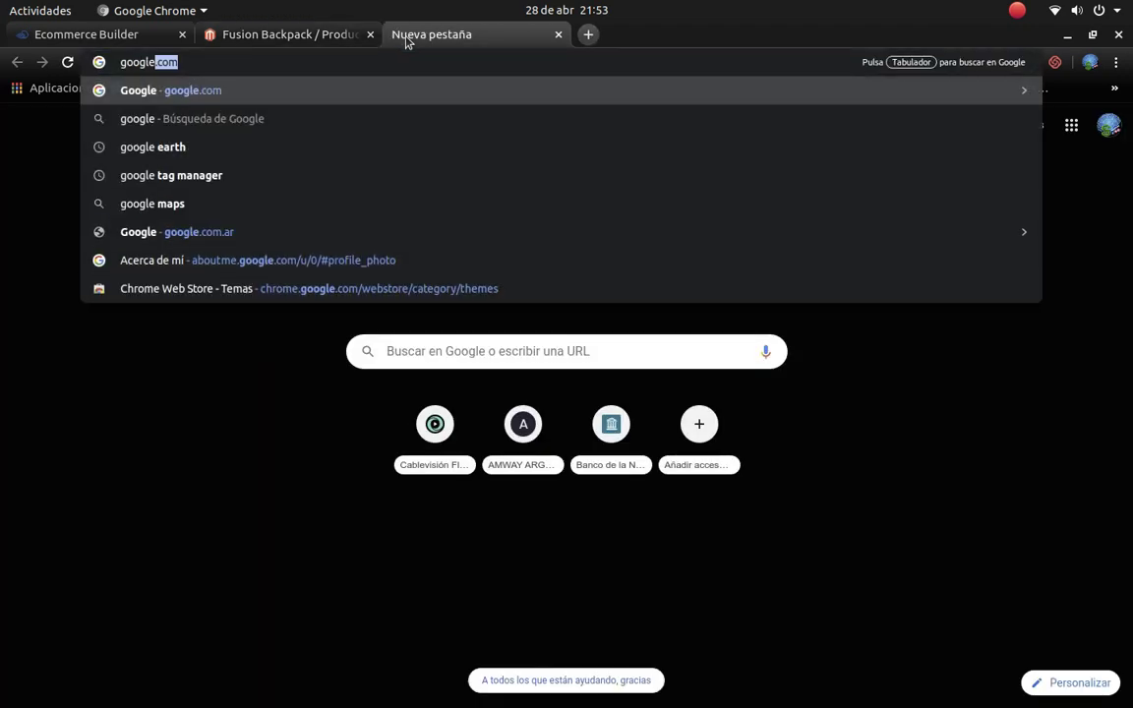
key("Return")
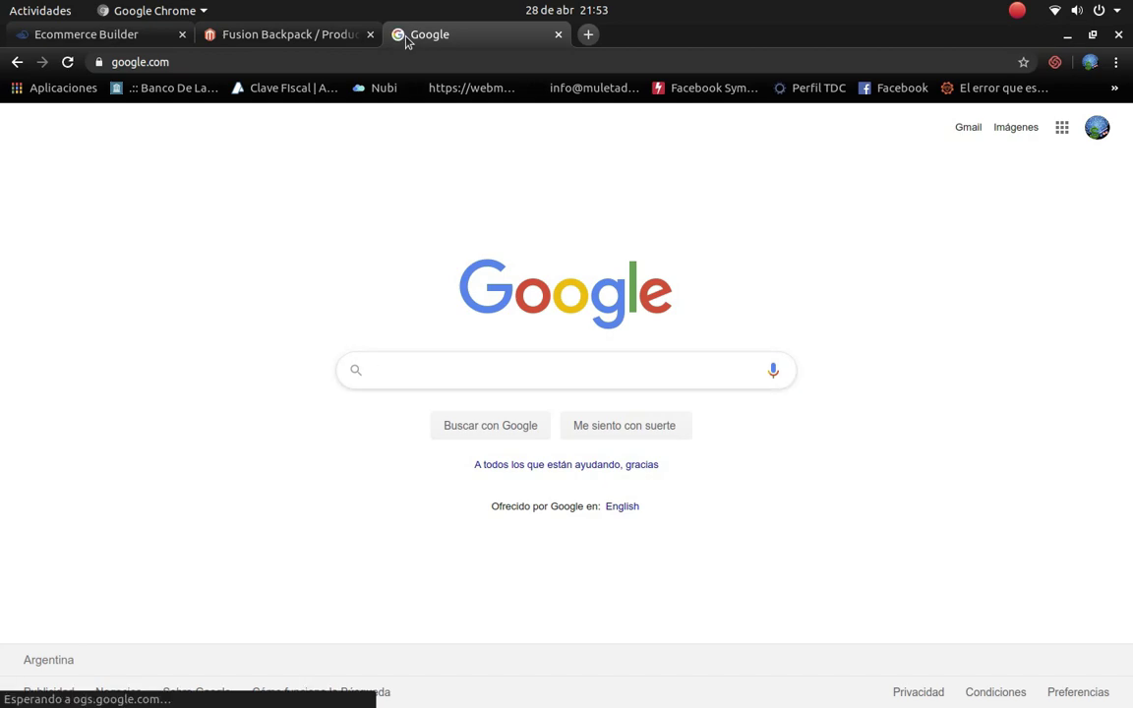
type("aple")
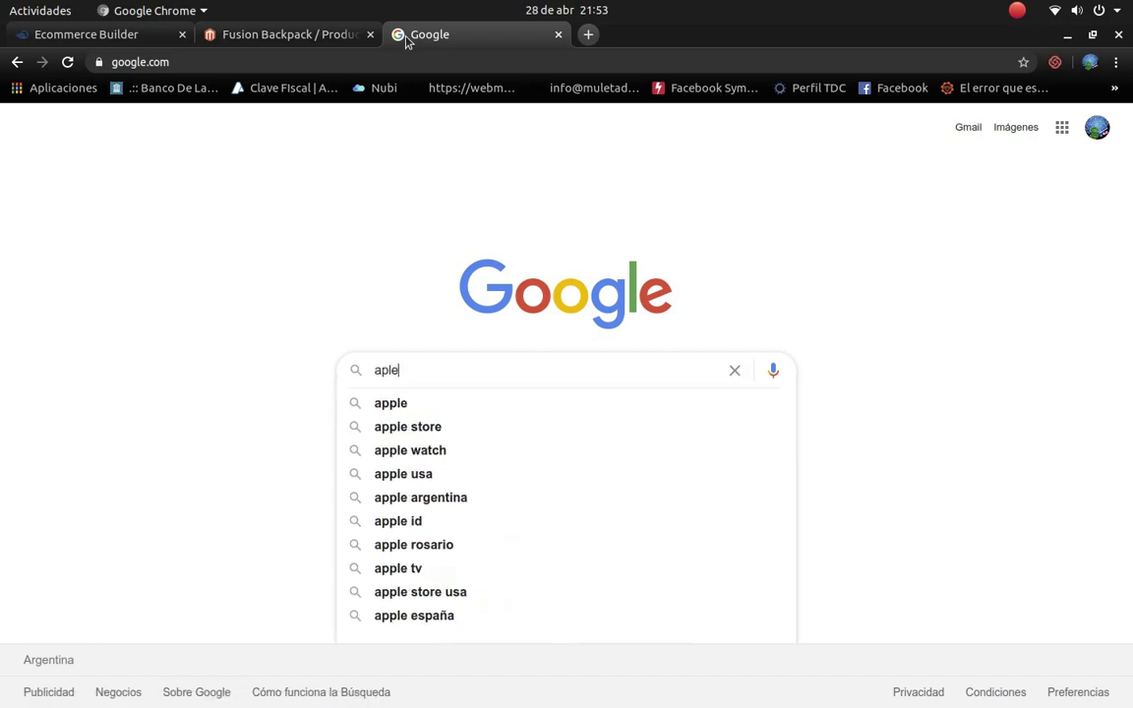
key("Down")
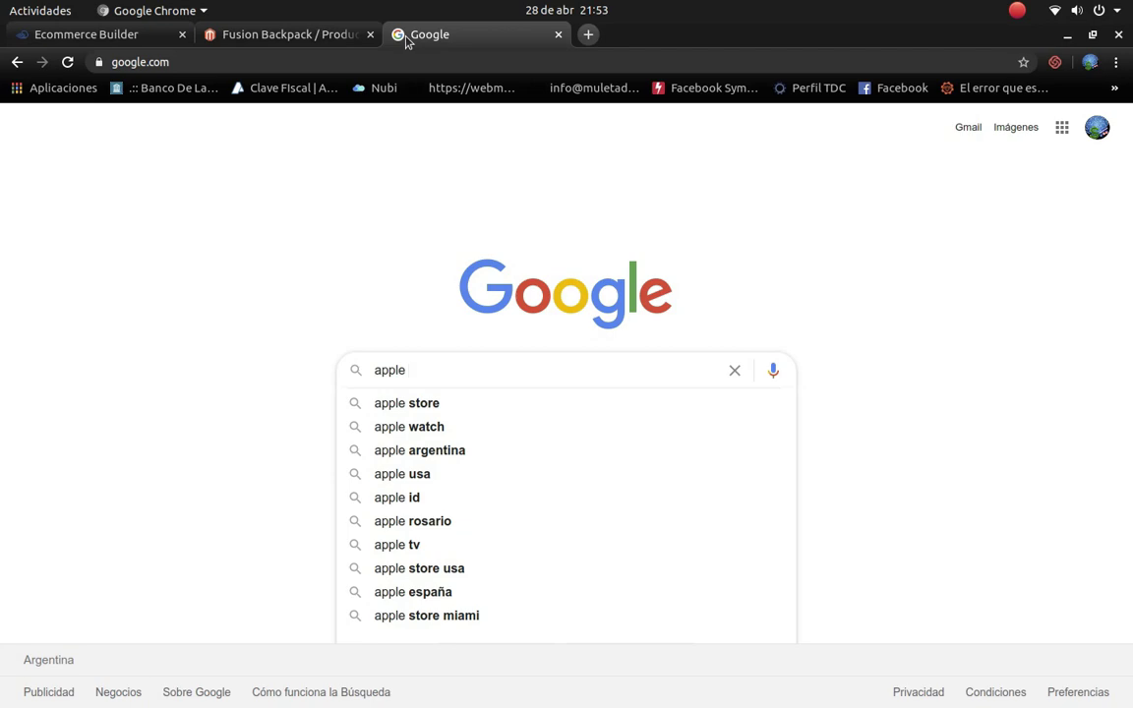
key("Return")
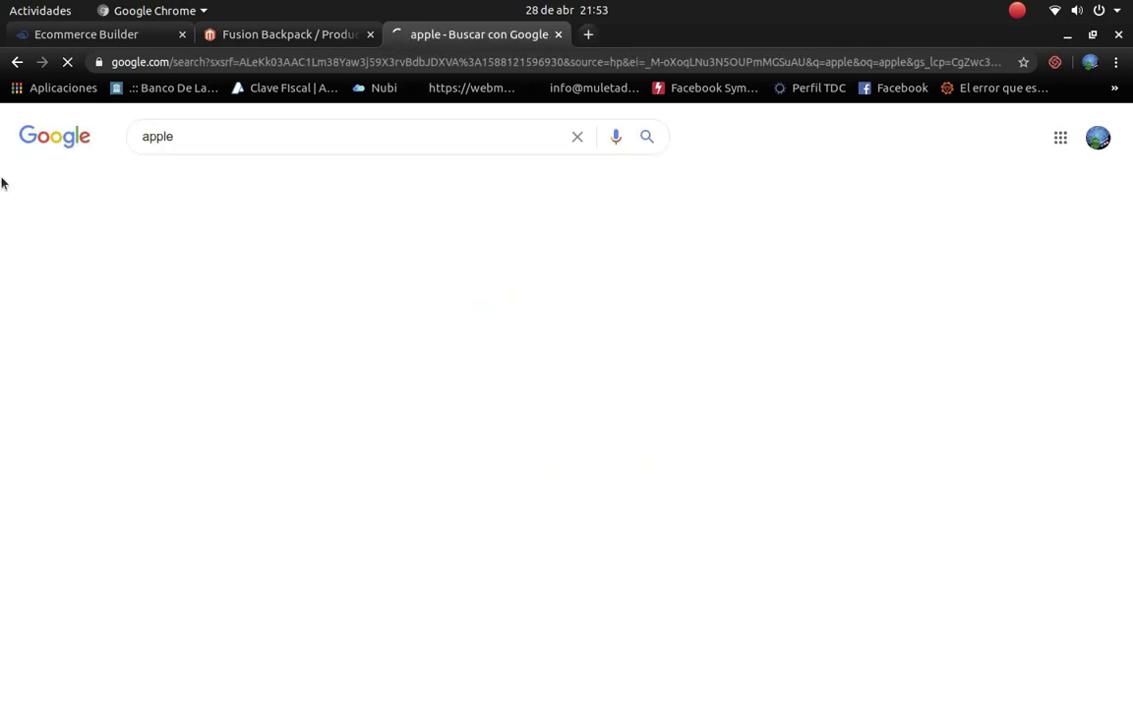
left_click(236, 182)
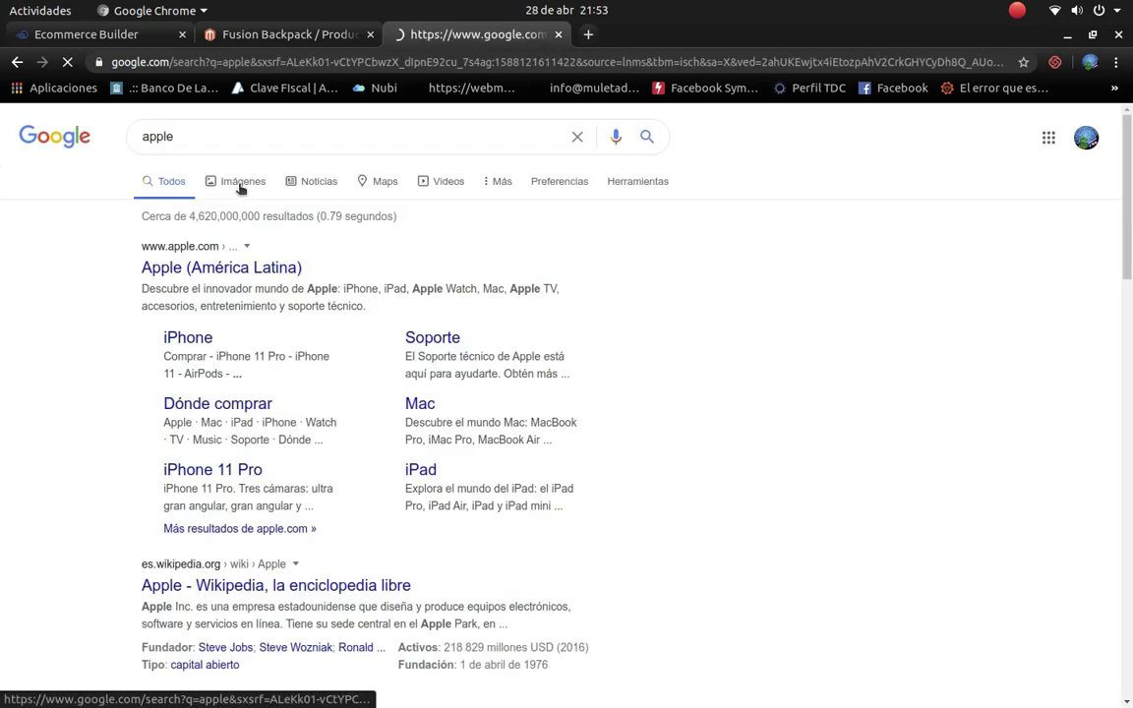
scroll(413, 467, "down", 5)
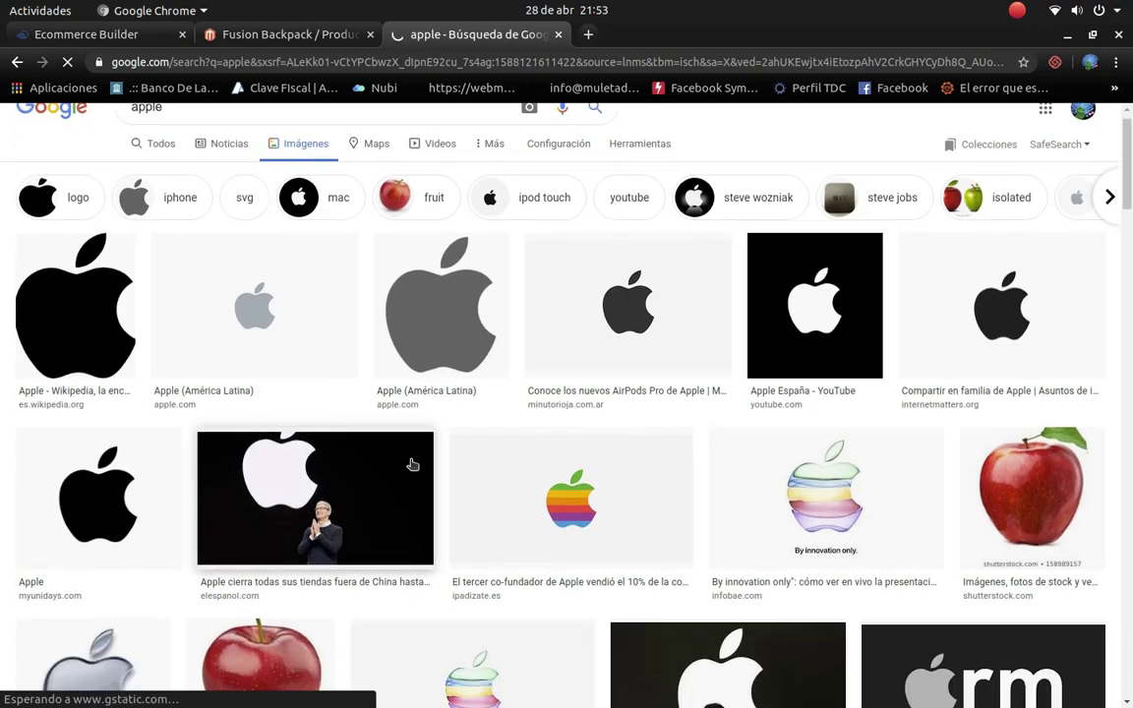
scroll(417, 472, "down", 10)
scroll(393, 447, "up", 4)
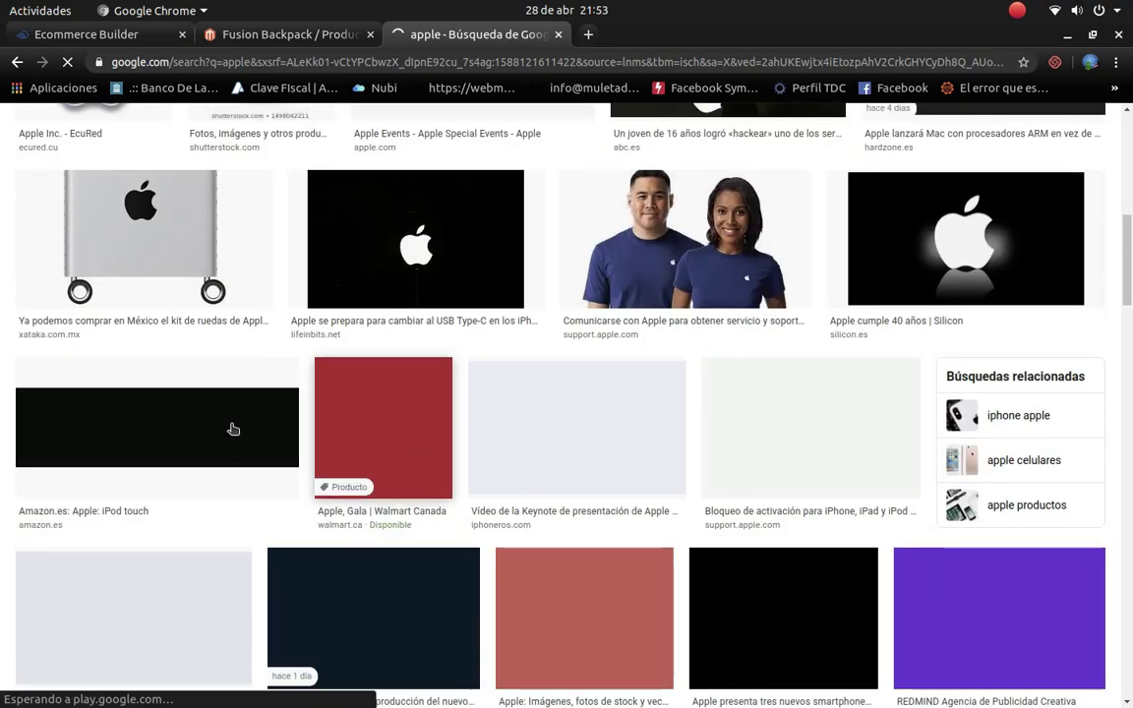
scroll(225, 410, "down", 12)
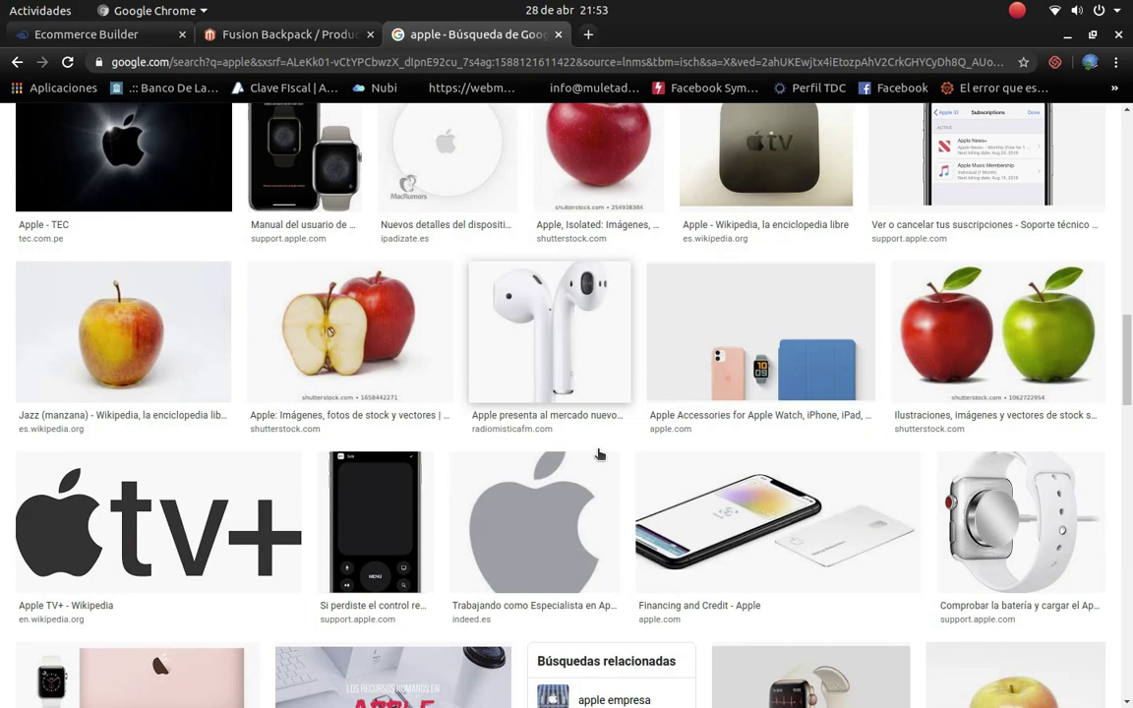
scroll(639, 468, "down", 8)
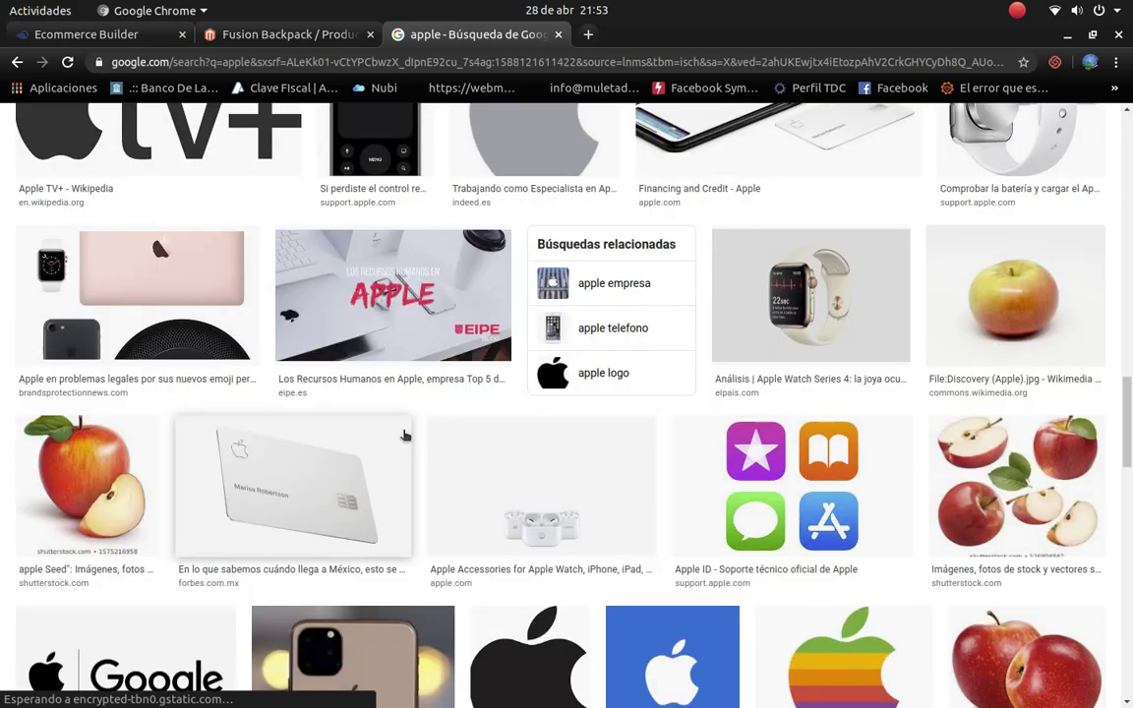
scroll(403, 435, "up", 20)
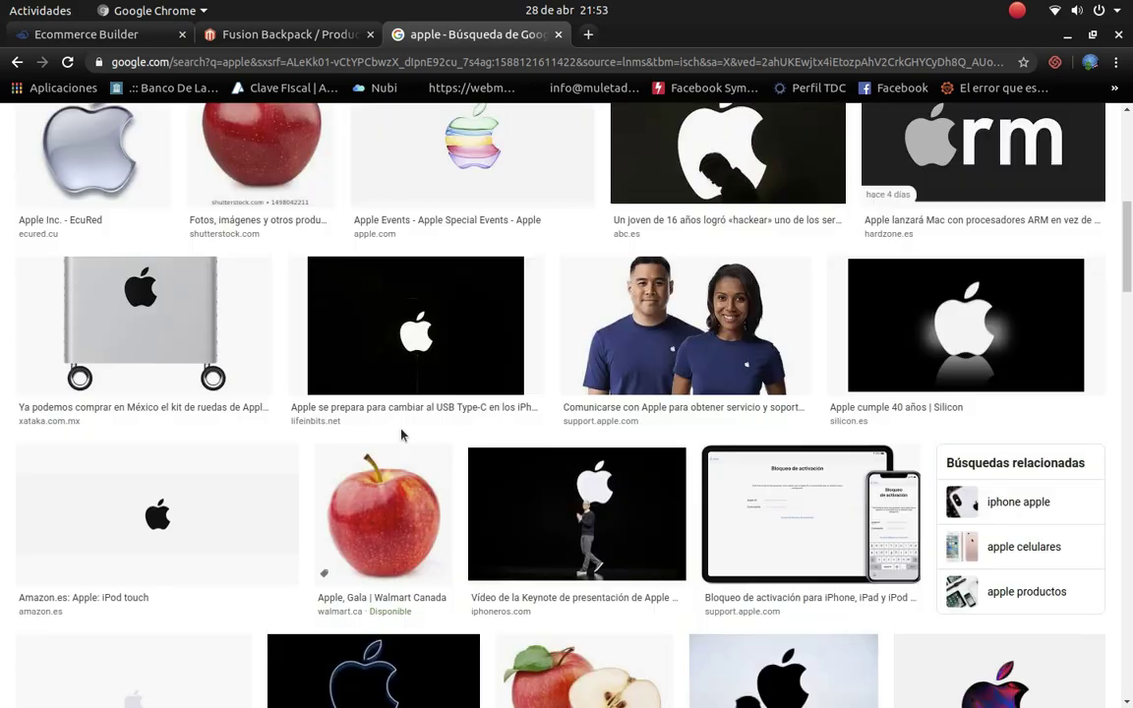
scroll(402, 435, "up", 10)
Step: Refine the image search to 'apple laptop' and preview the Spinido laptop stand image
left_click(268, 142)
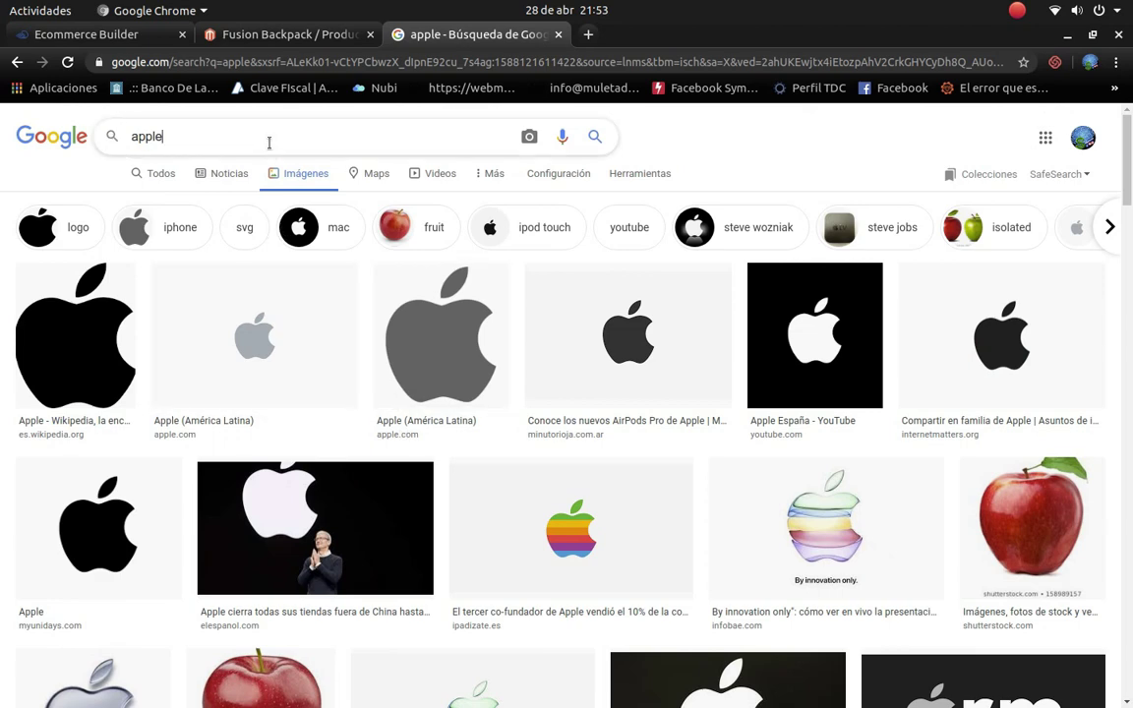
type("laptop")
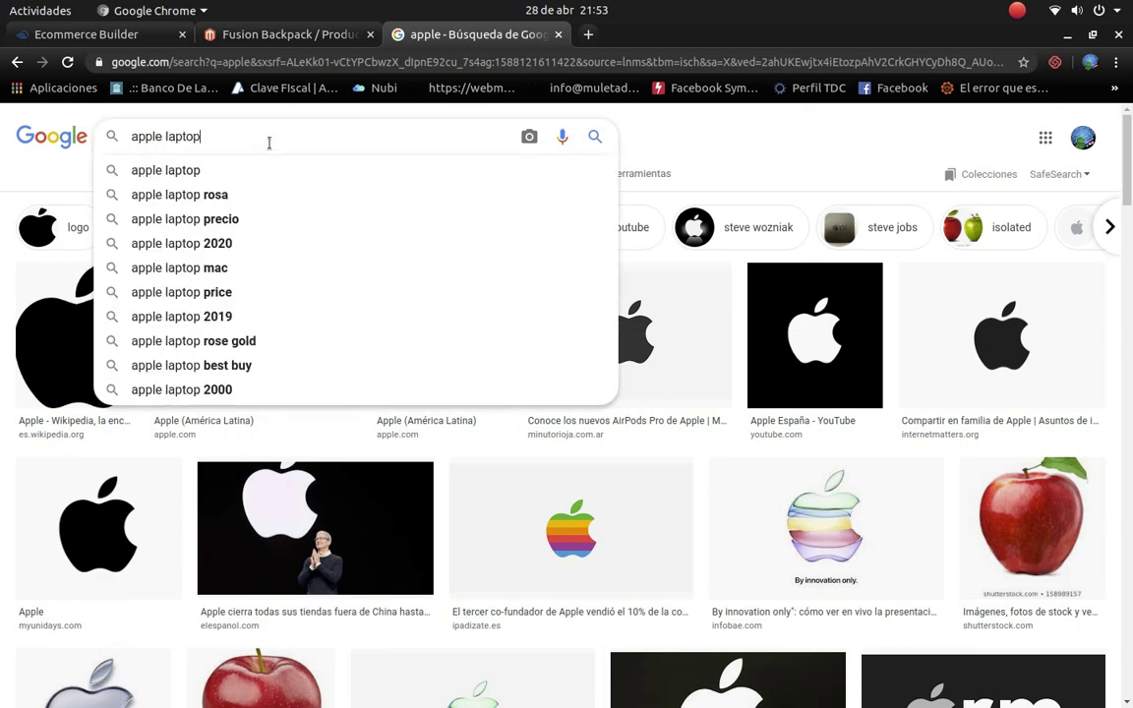
key("Return")
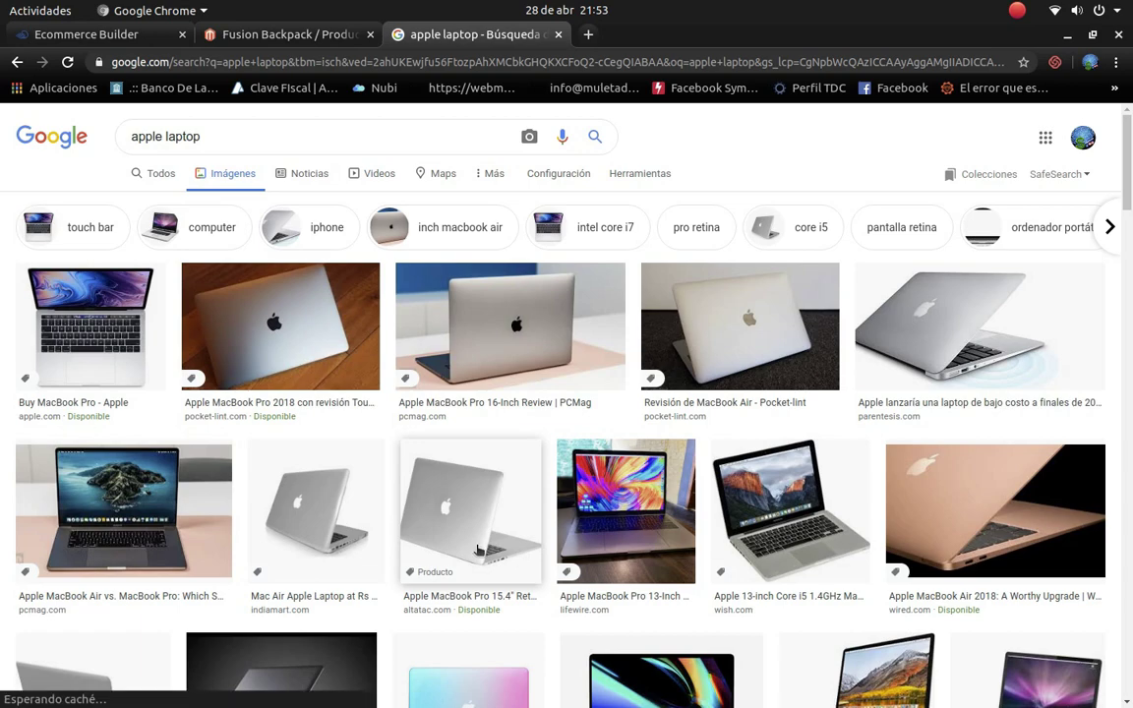
scroll(487, 551, "down", 3)
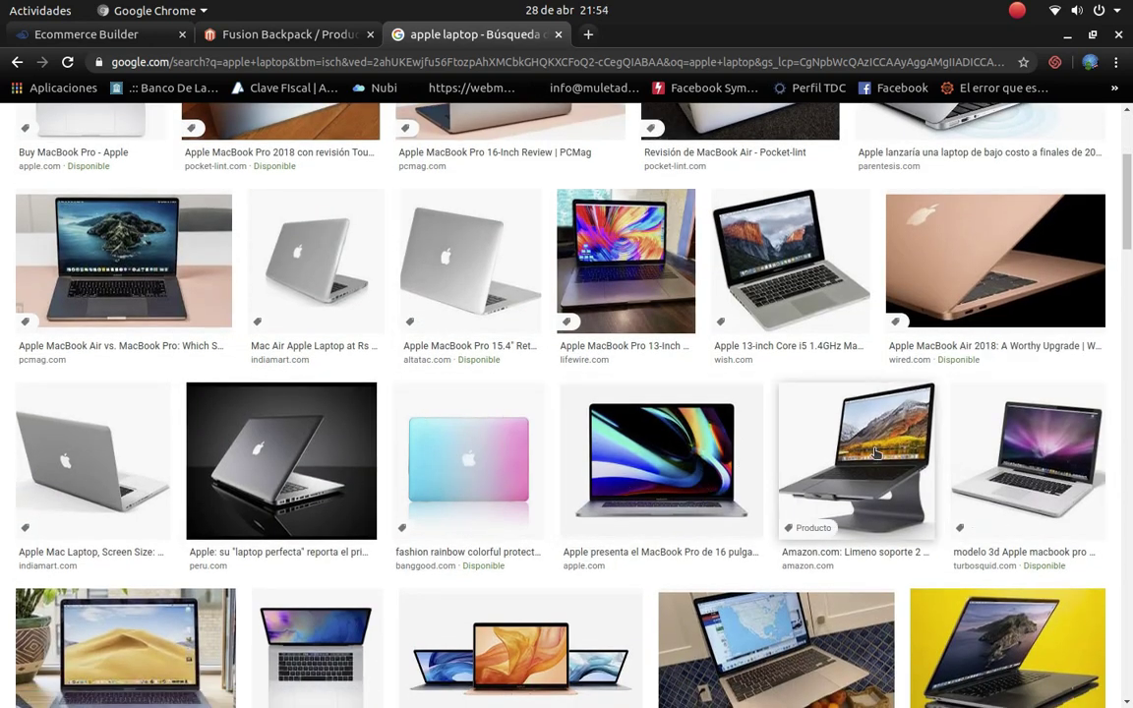
left_click(789, 405)
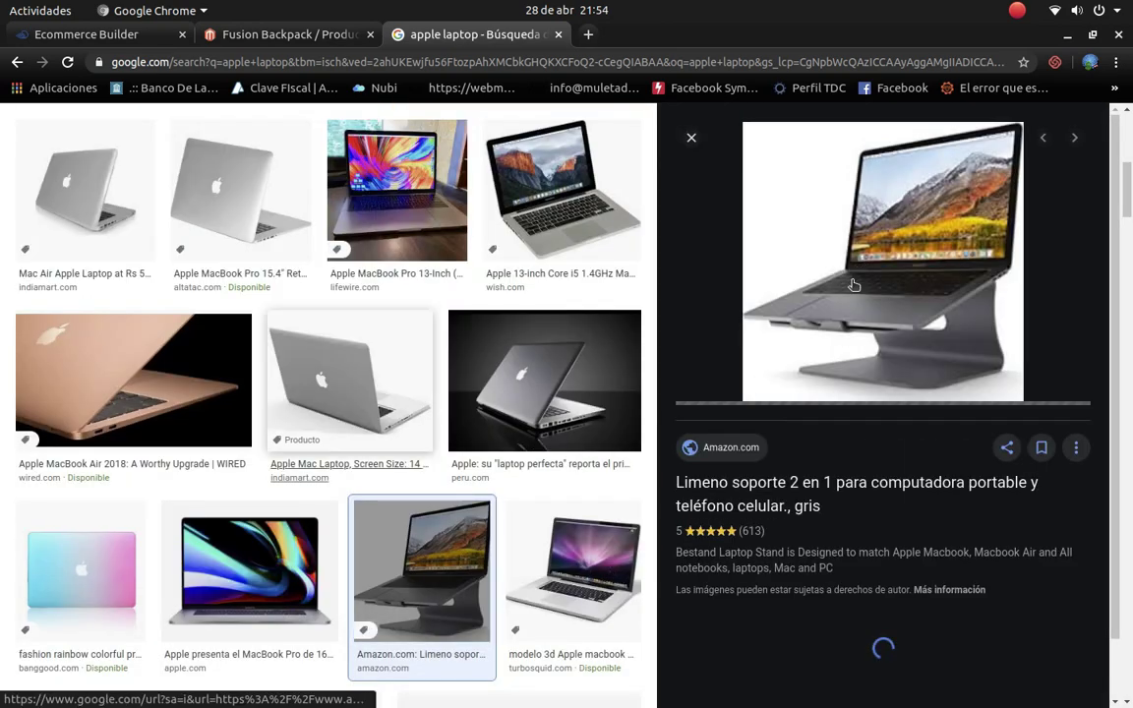
scroll(865, 308, "down", 3)
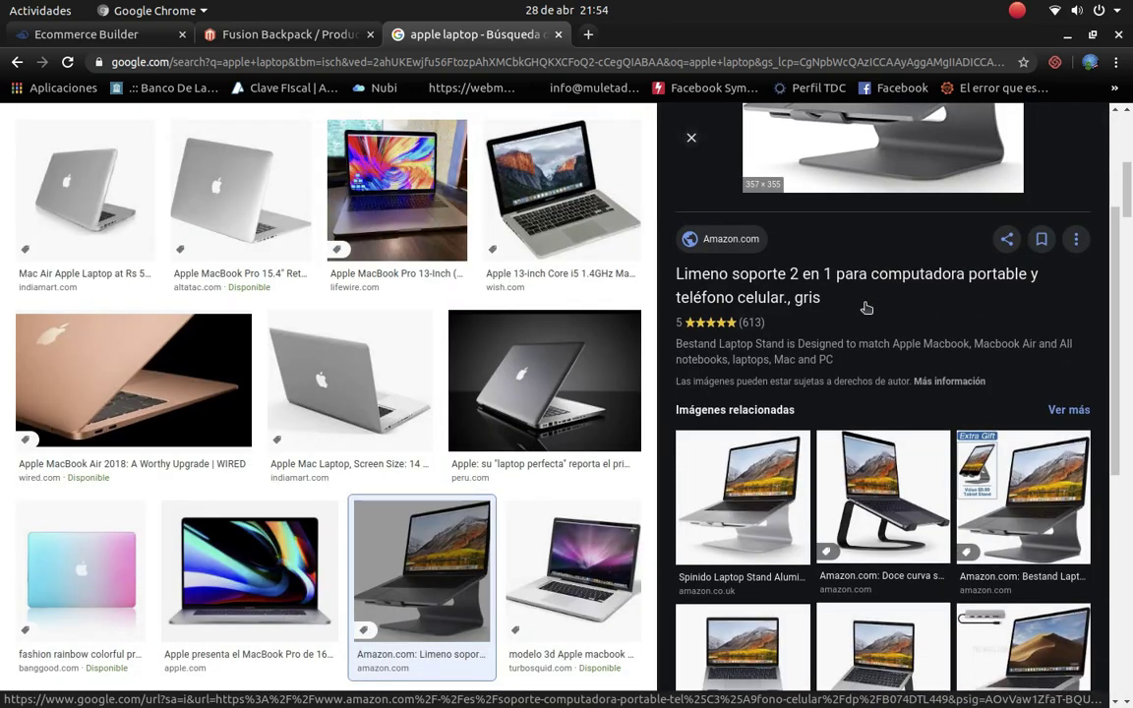
scroll(852, 323, "up", 1)
scroll(835, 408, "down", 2)
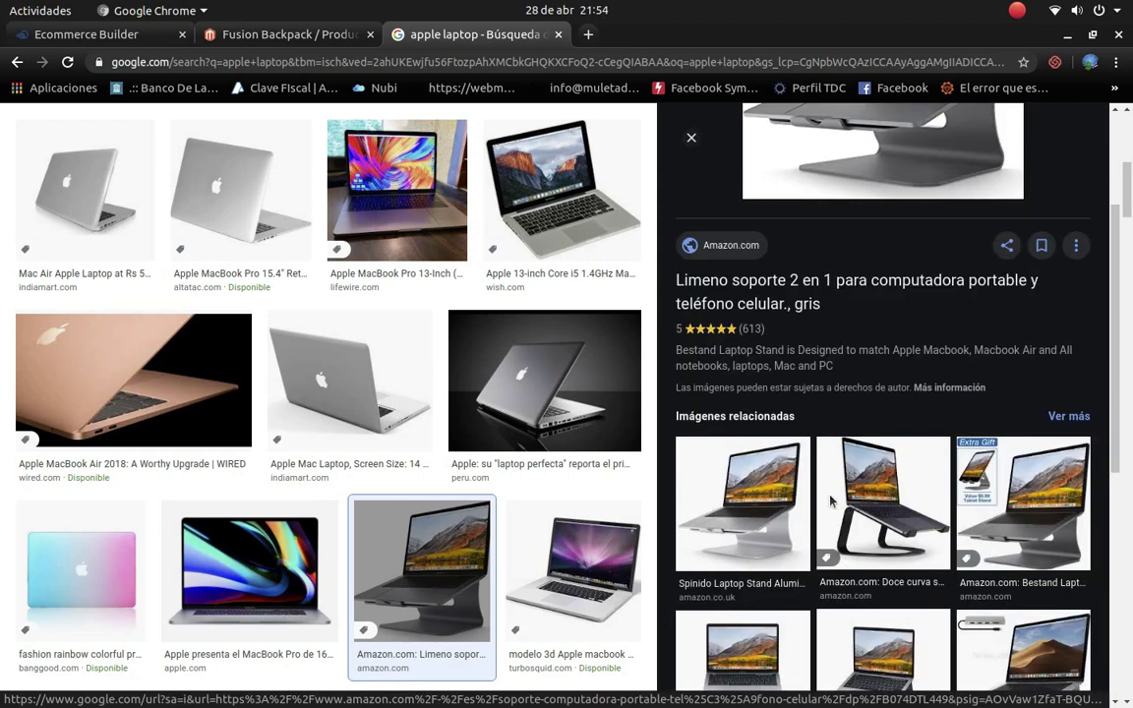
left_click(755, 506)
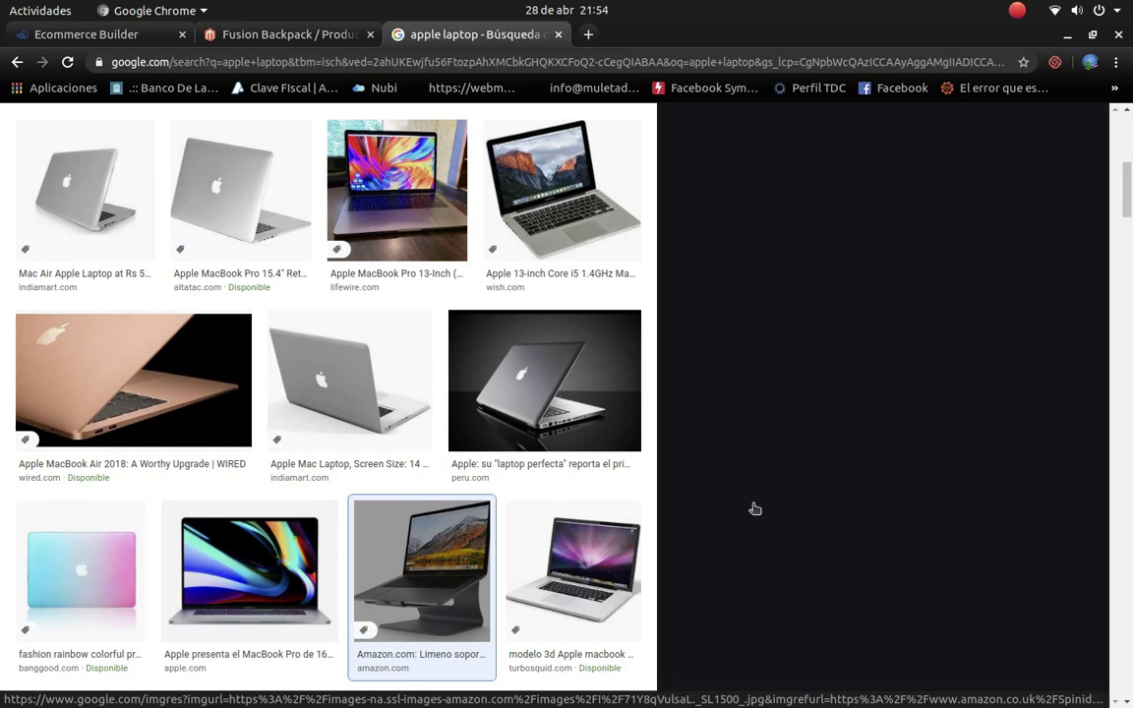
right_click(773, 339)
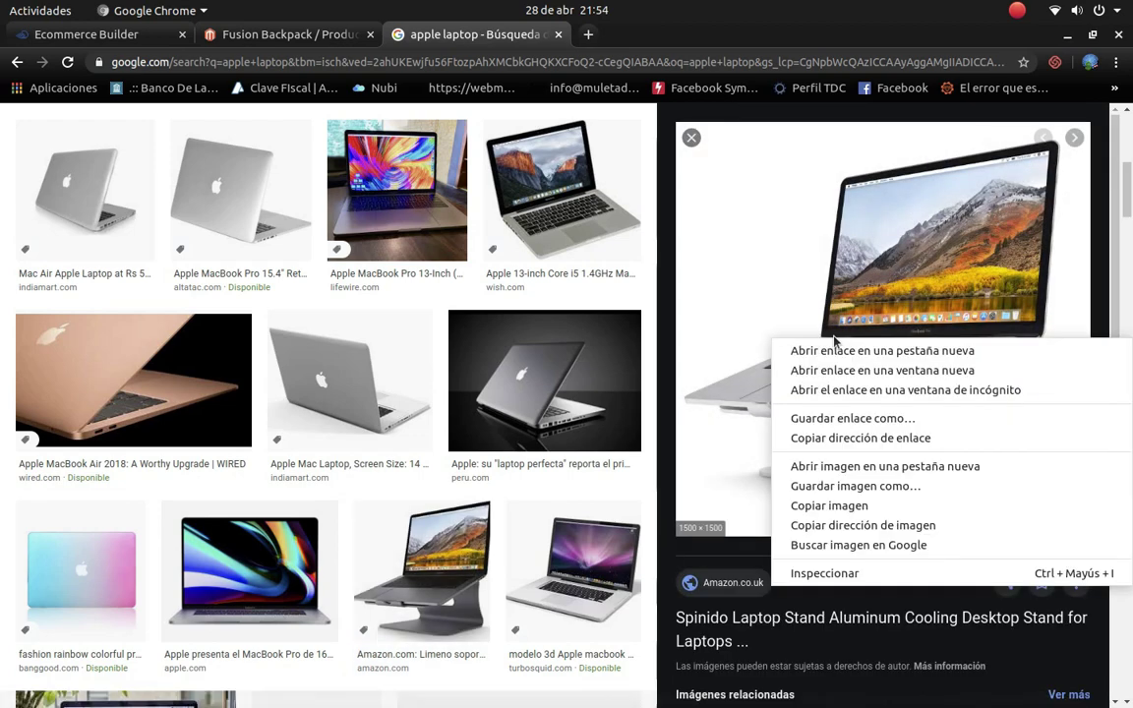
Step: Save the Spinido laptop stand jpg into a new Escritorio folder named tienda
left_click(865, 492)
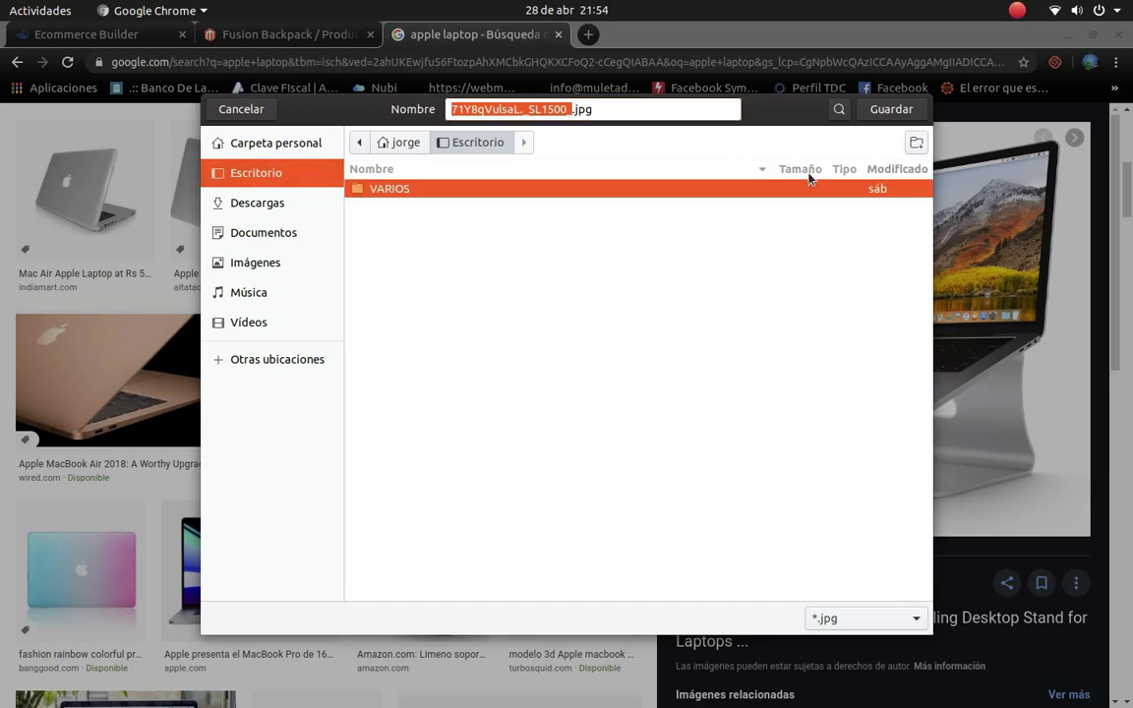
left_click(875, 109)
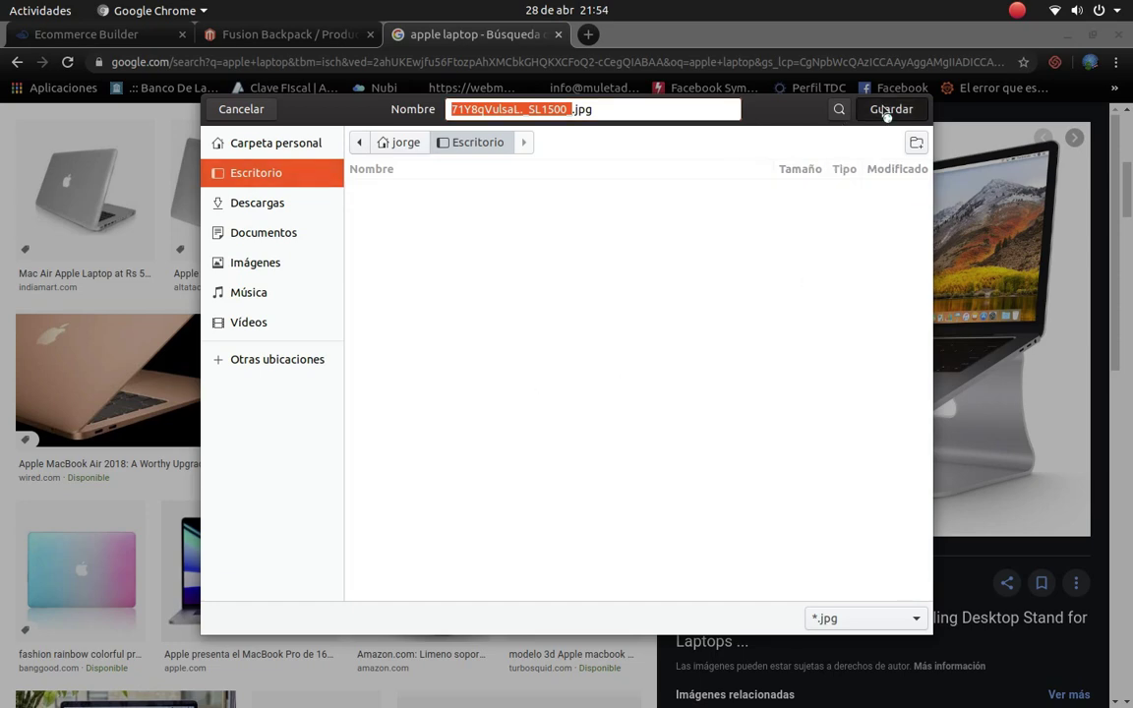
left_click(473, 143)
right_click(654, 324)
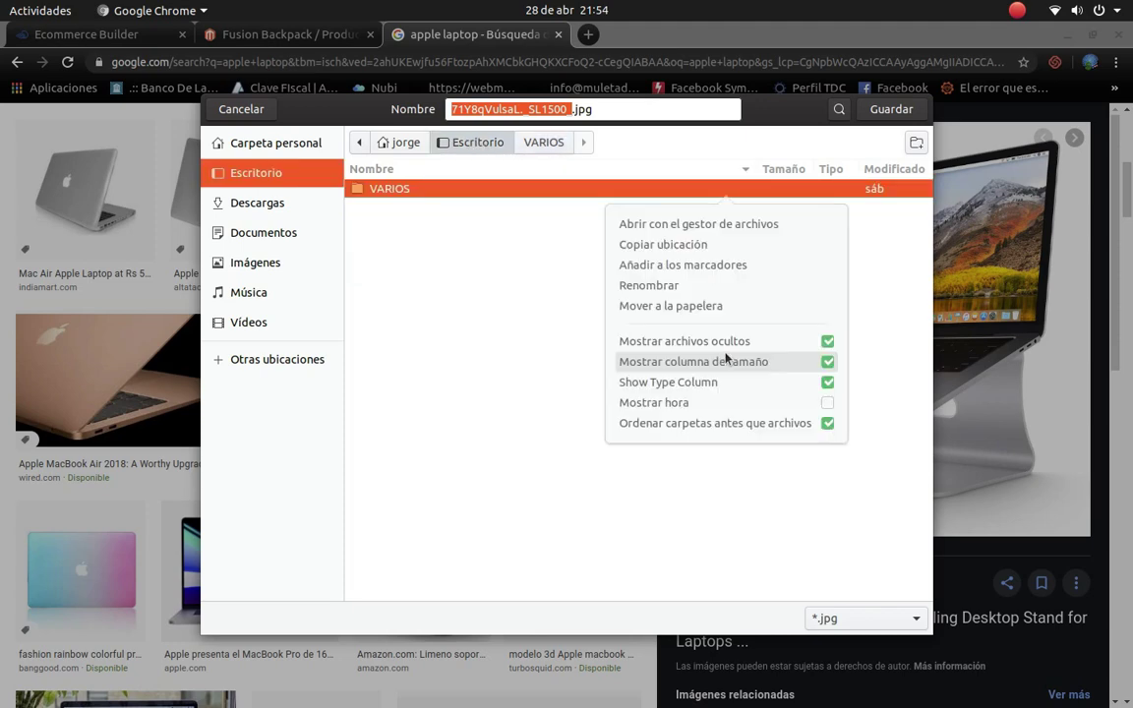
key("Escape")
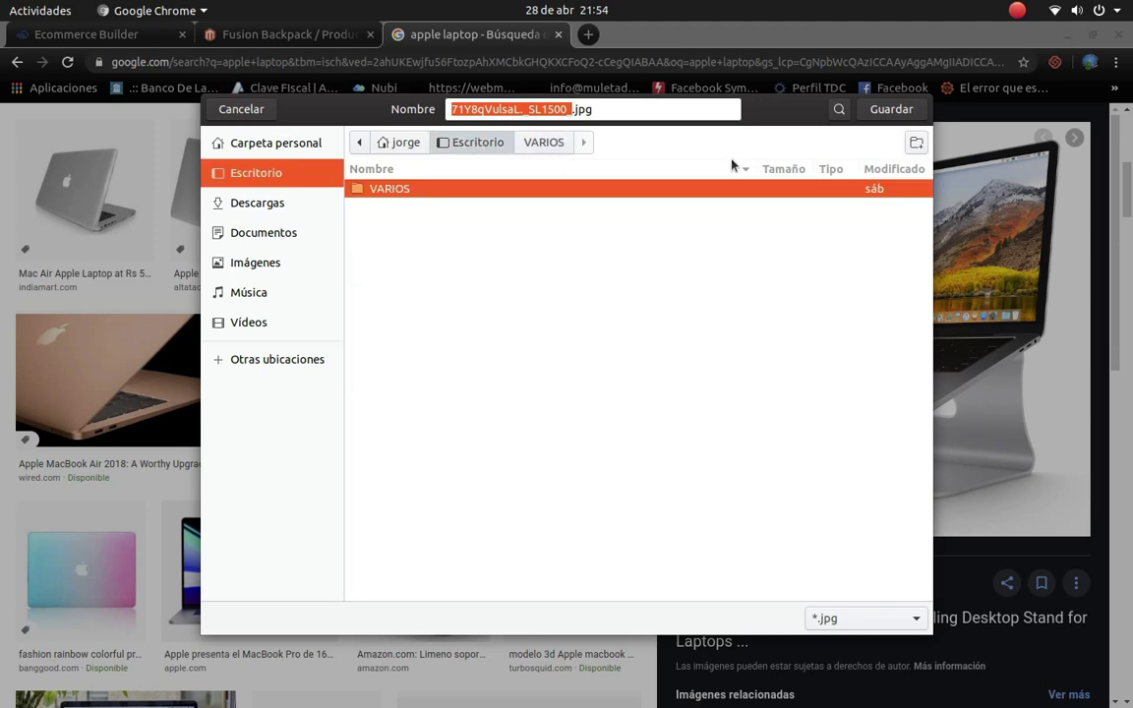
left_click(915, 143)
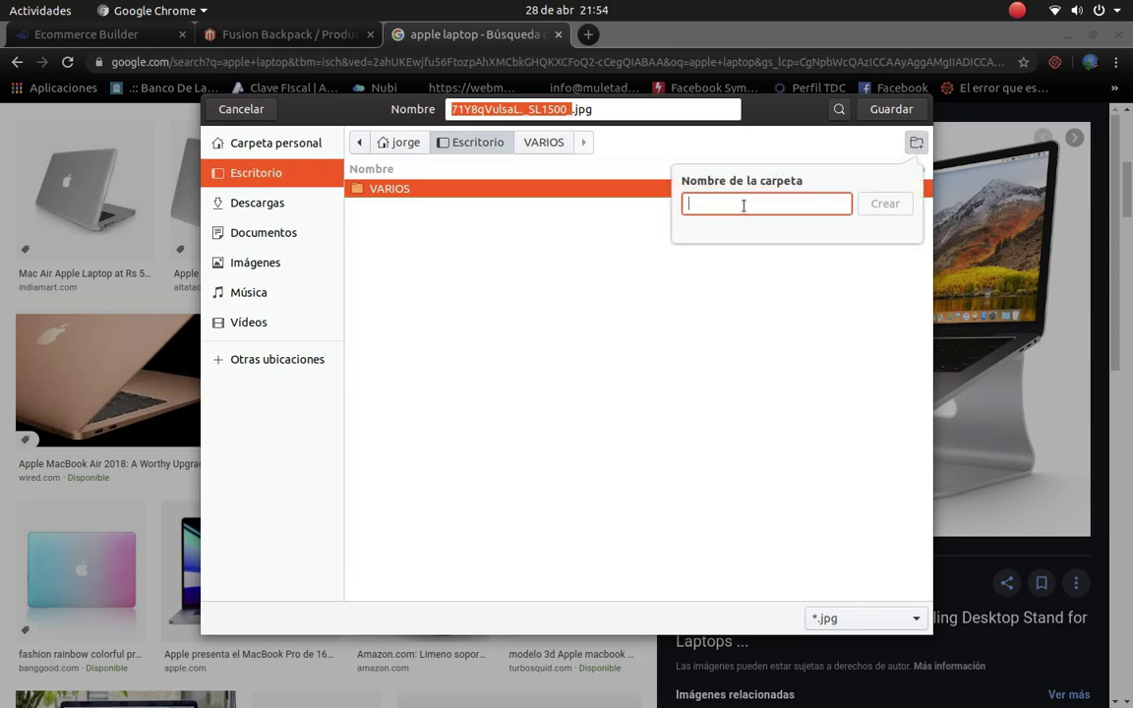
type("tienda")
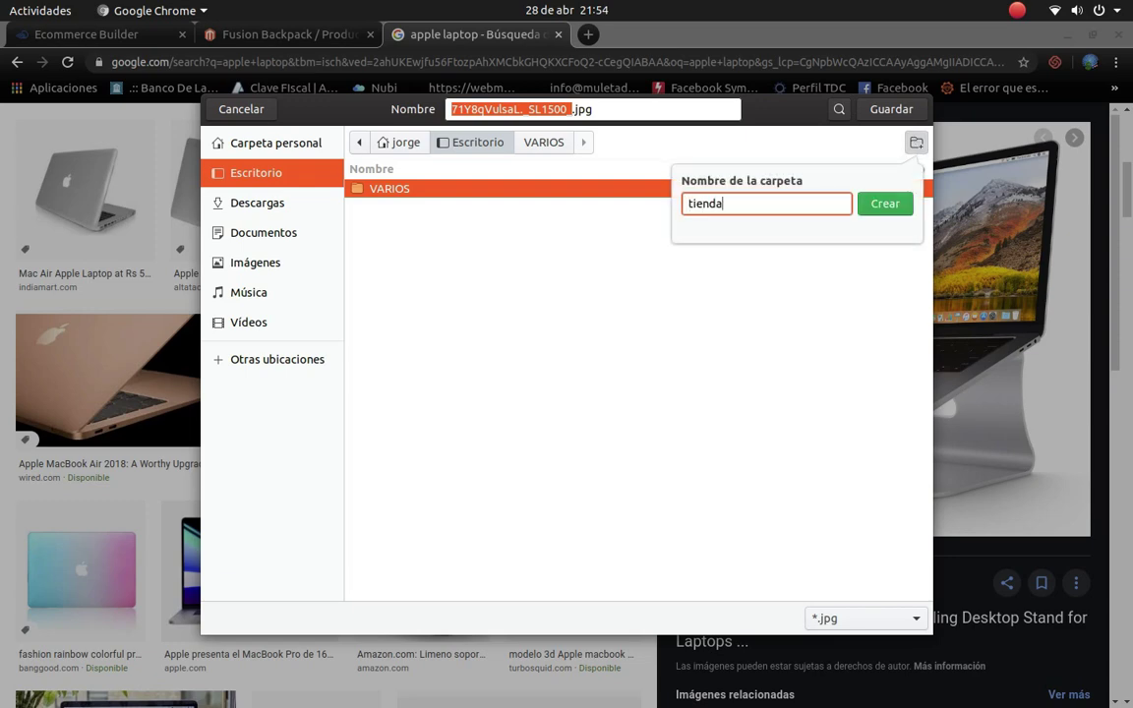
key("Return")
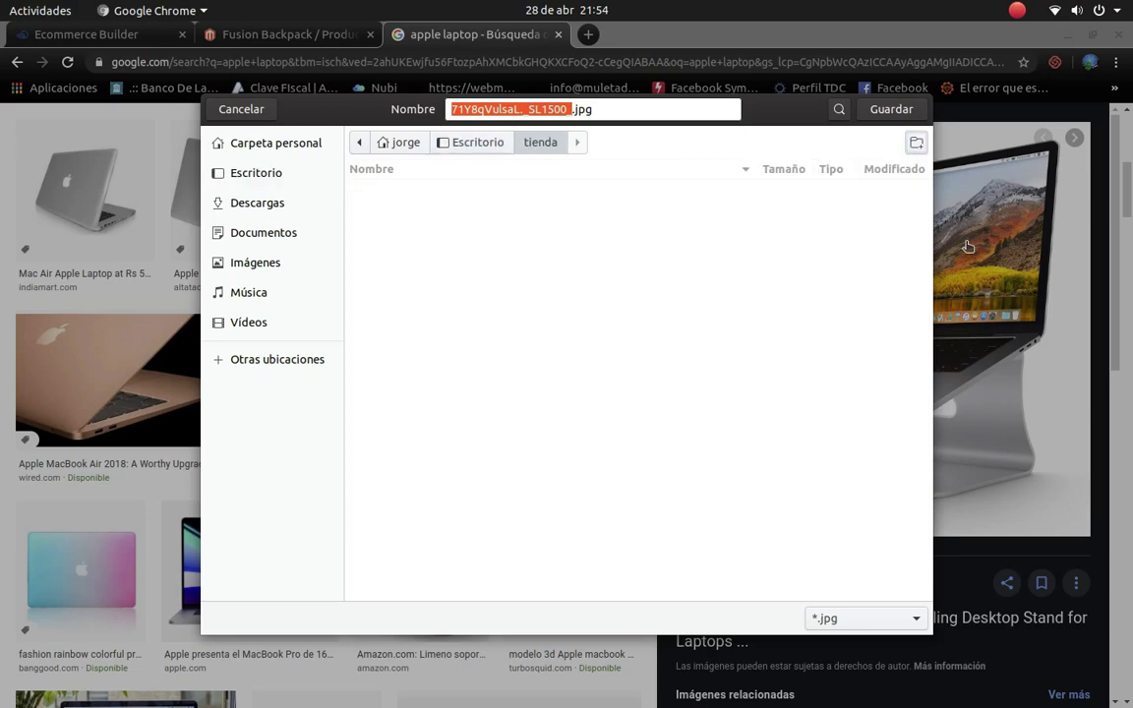
left_click(890, 109)
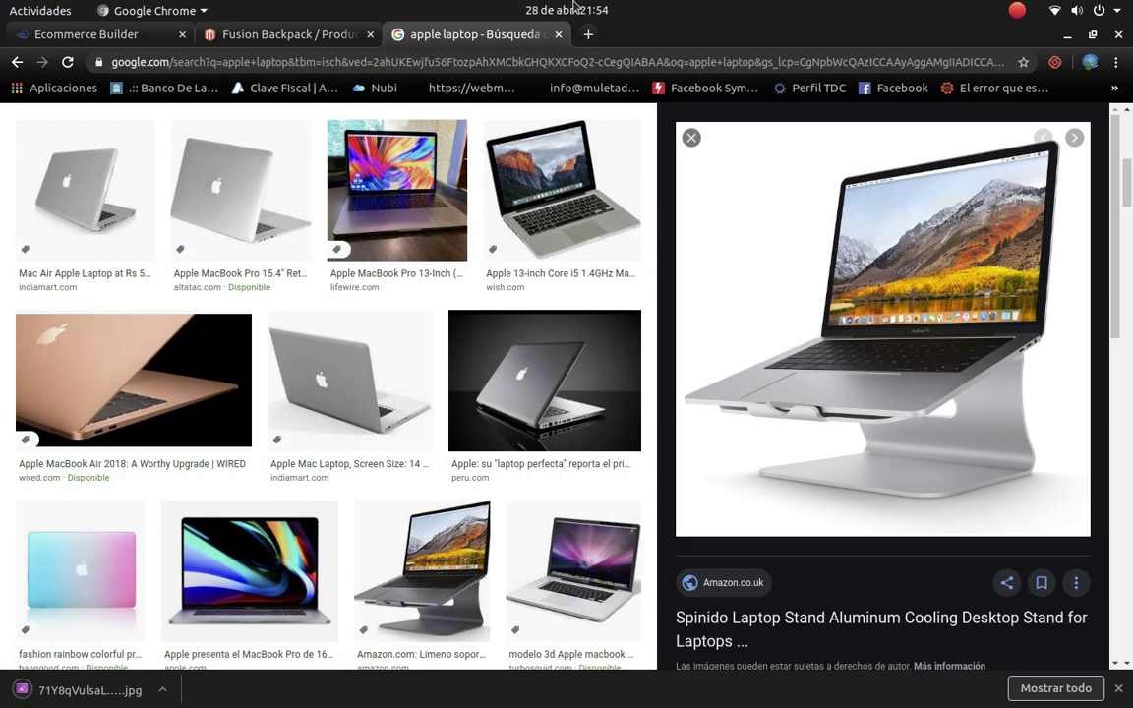
Step: Close the Google tab and the product configurations dialog
left_click(558, 34)
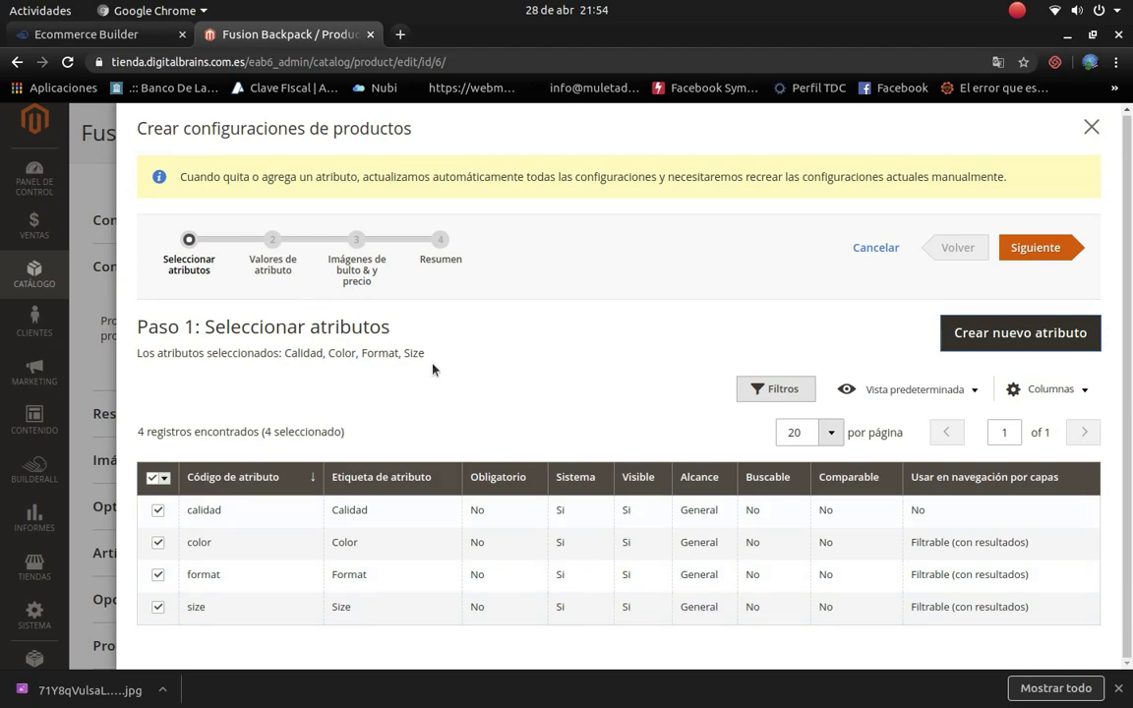
left_click(1091, 127)
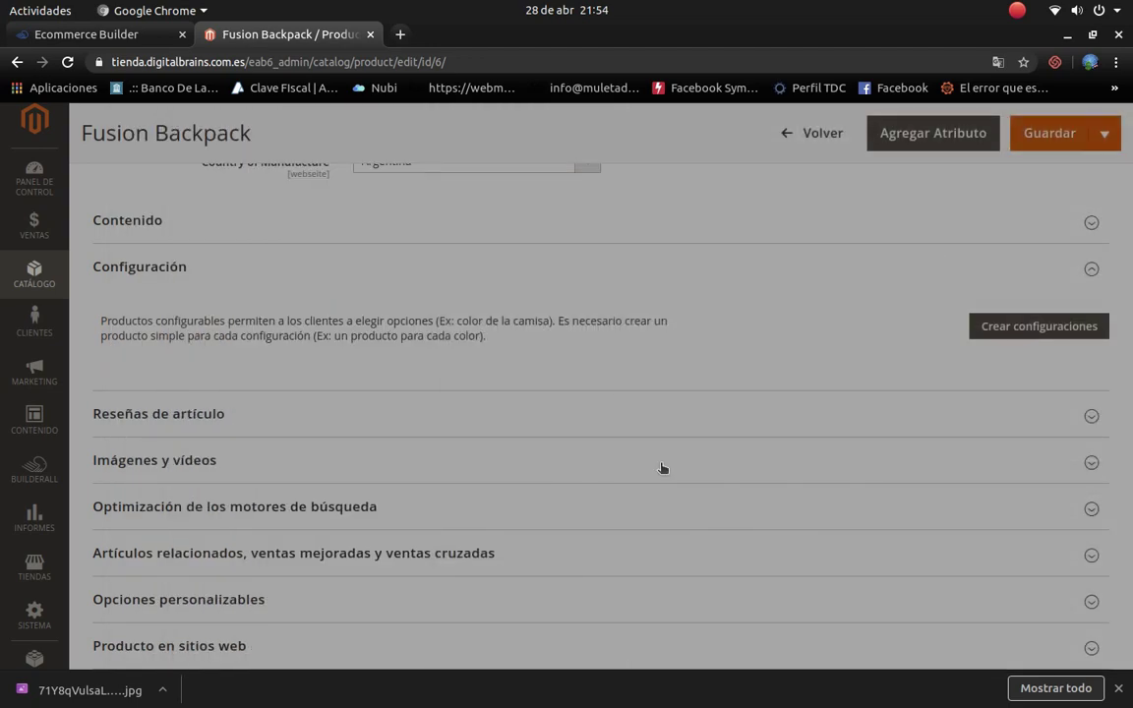
scroll(455, 574, "down", 3)
scroll(455, 574, "up", 5)
scroll(455, 574, "up", 3)
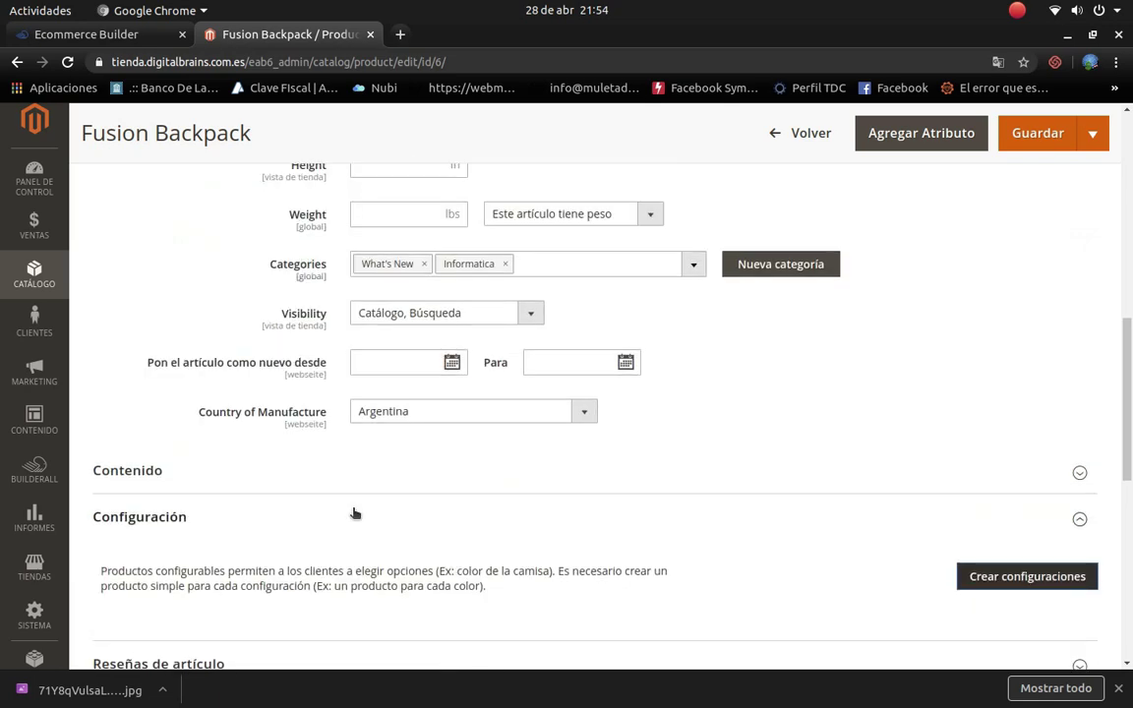
scroll(395, 364, "up", 10)
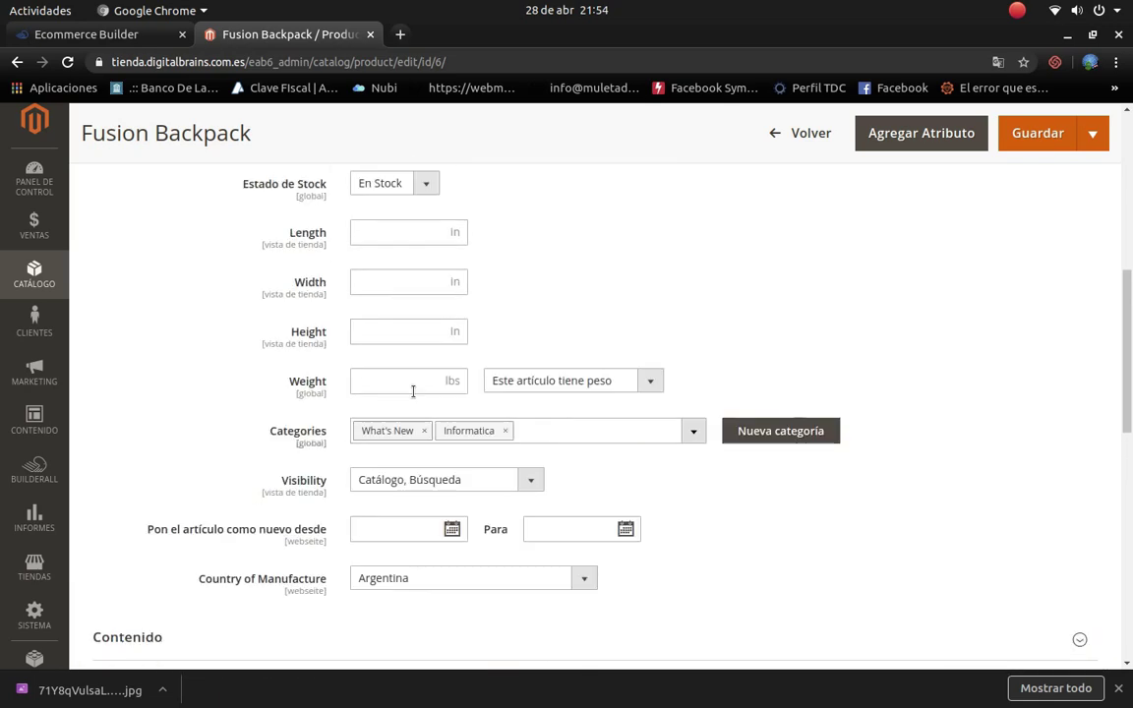
scroll(450, 416, "down", 6)
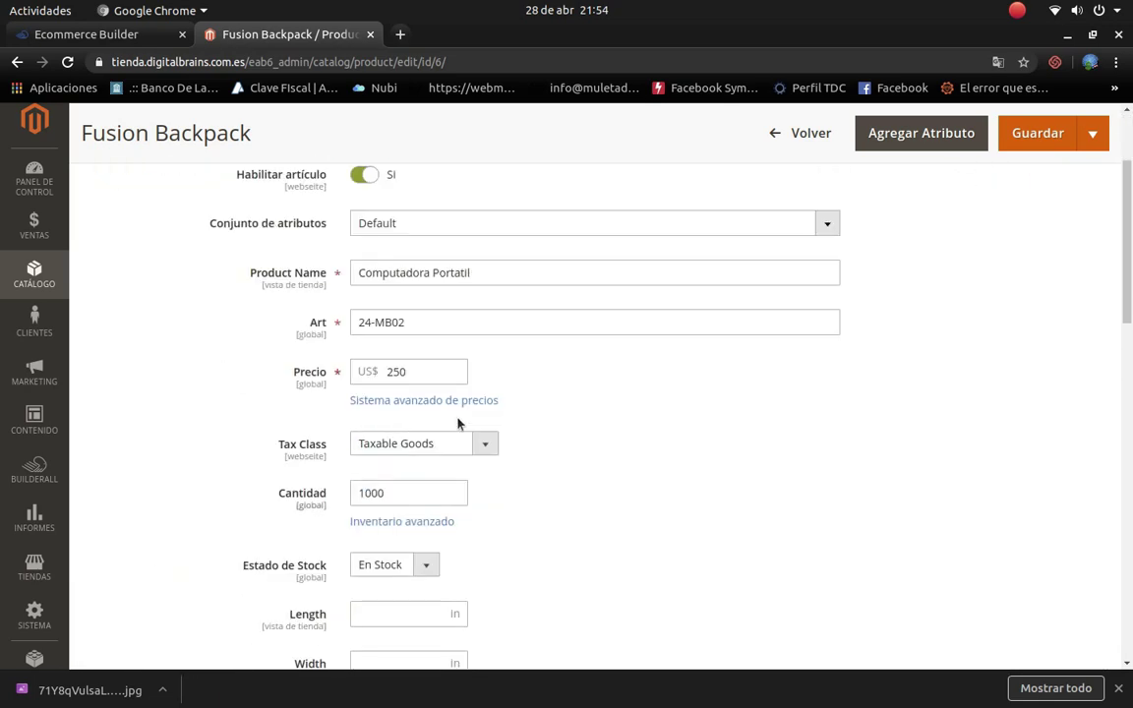
scroll(716, 428, "down", 3)
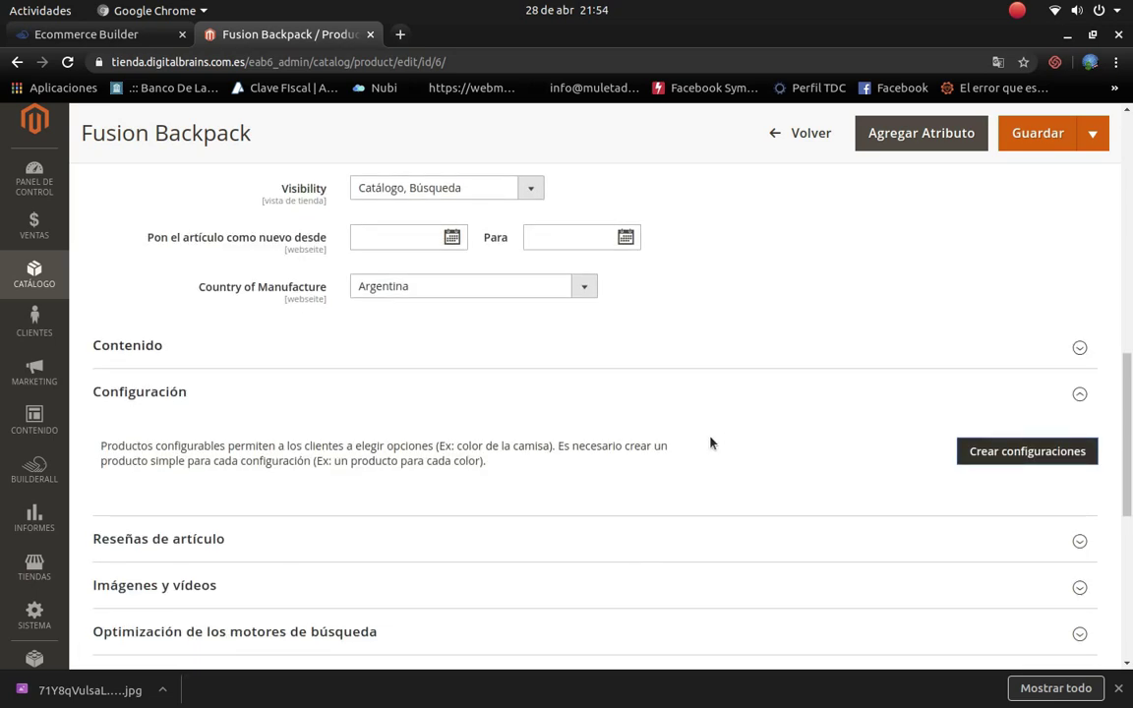
scroll(261, 450, "down", 3)
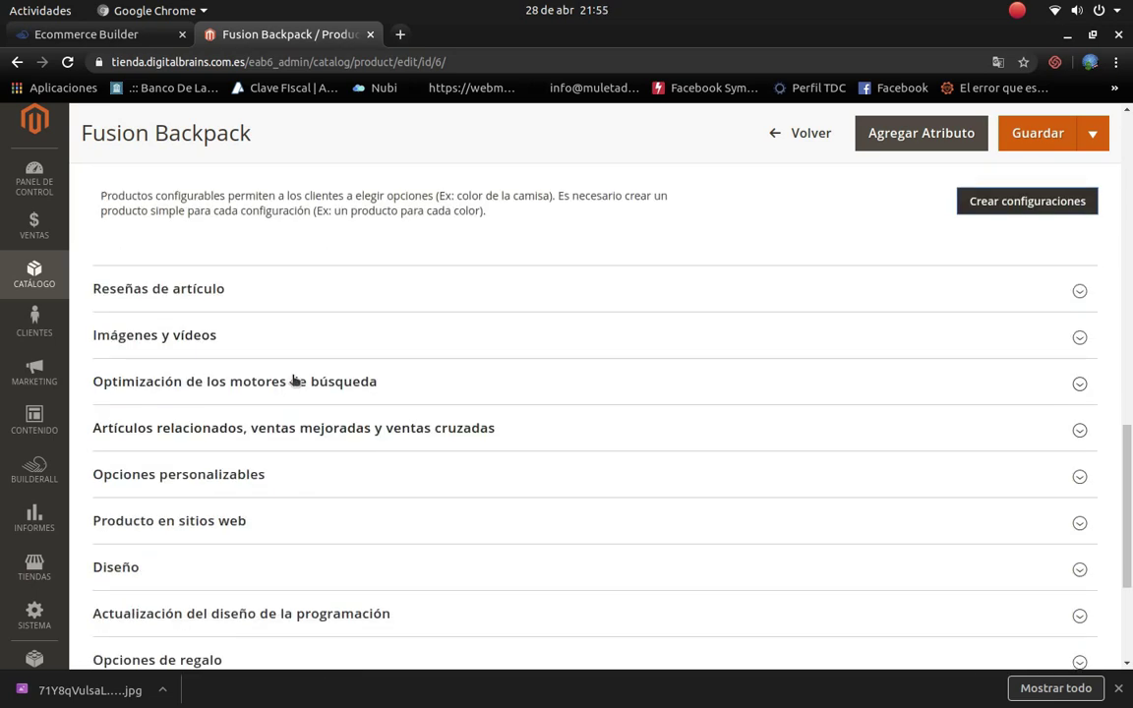
Step: Expand Reseñas de artículo and look through its three approved reviews
left_click(1080, 291)
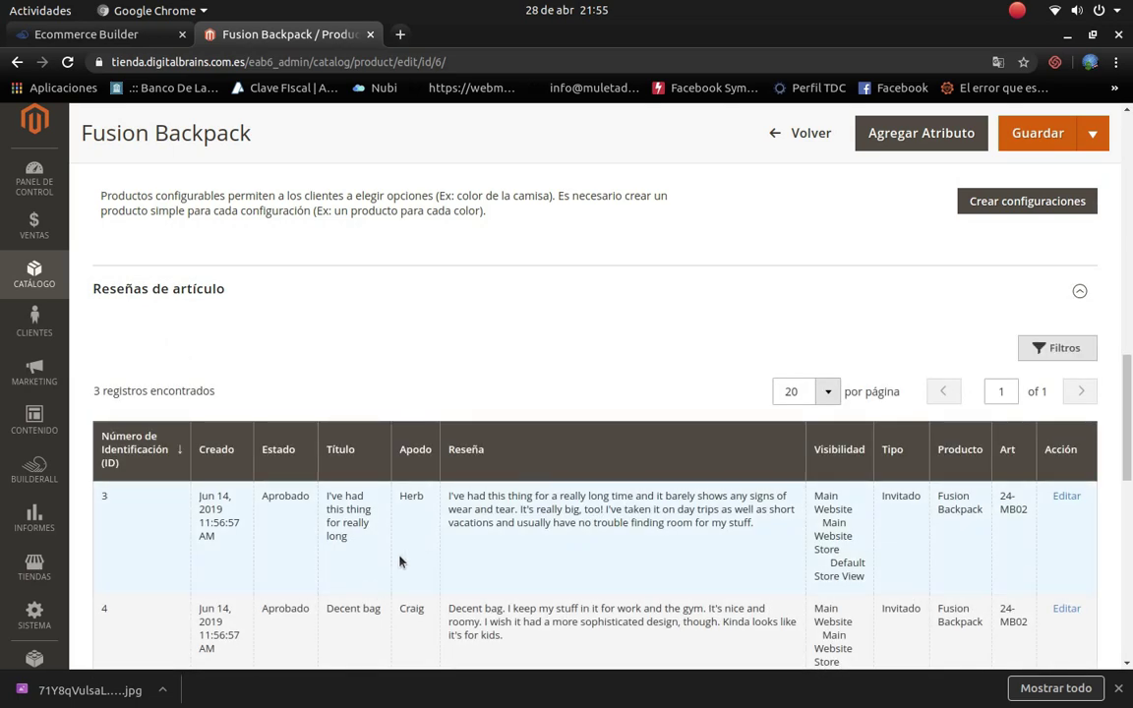
scroll(400, 561, "down", 2)
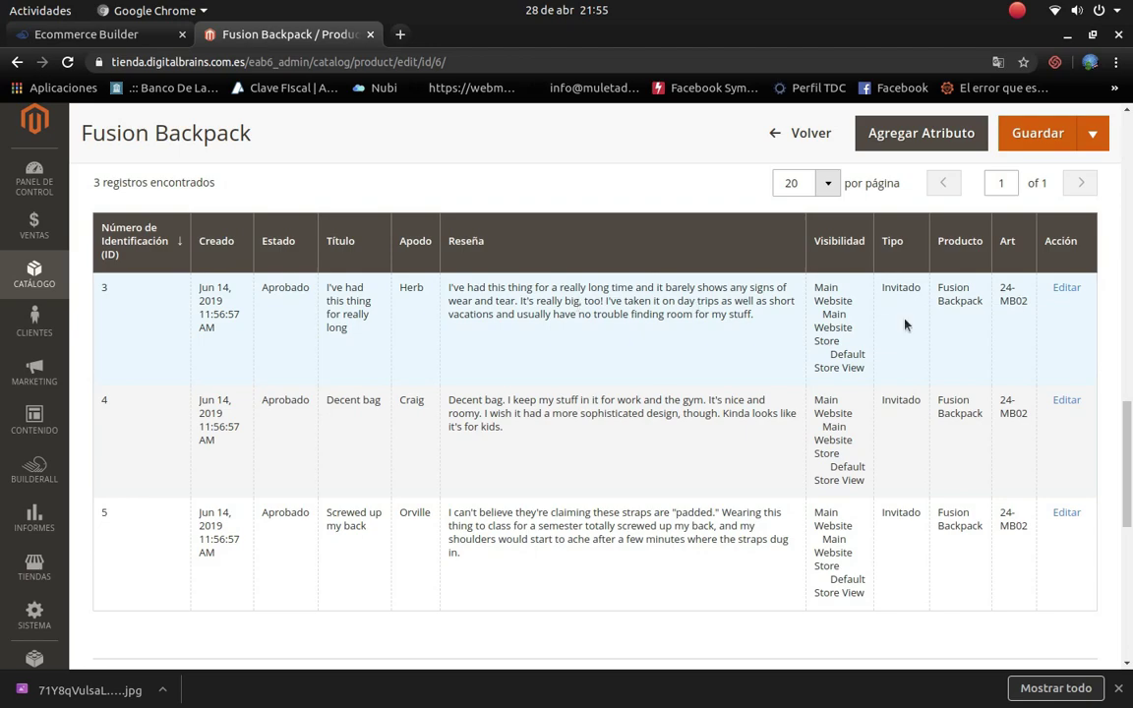
scroll(539, 413, "down", 4)
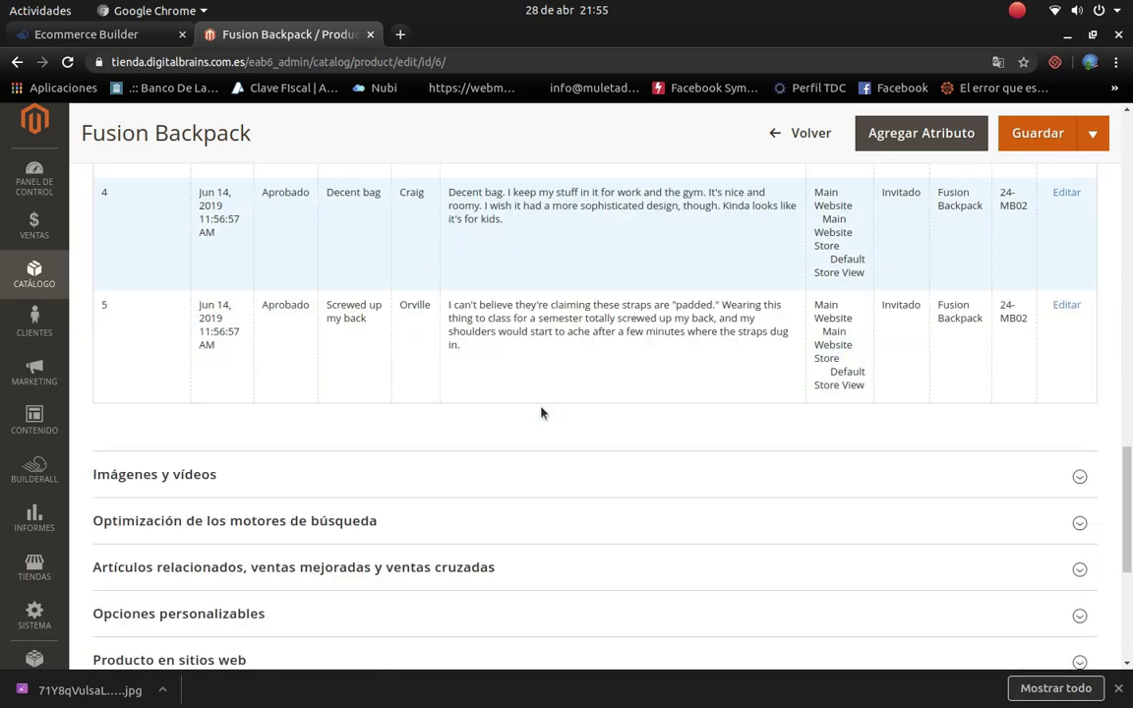
scroll(540, 413, "up", 3)
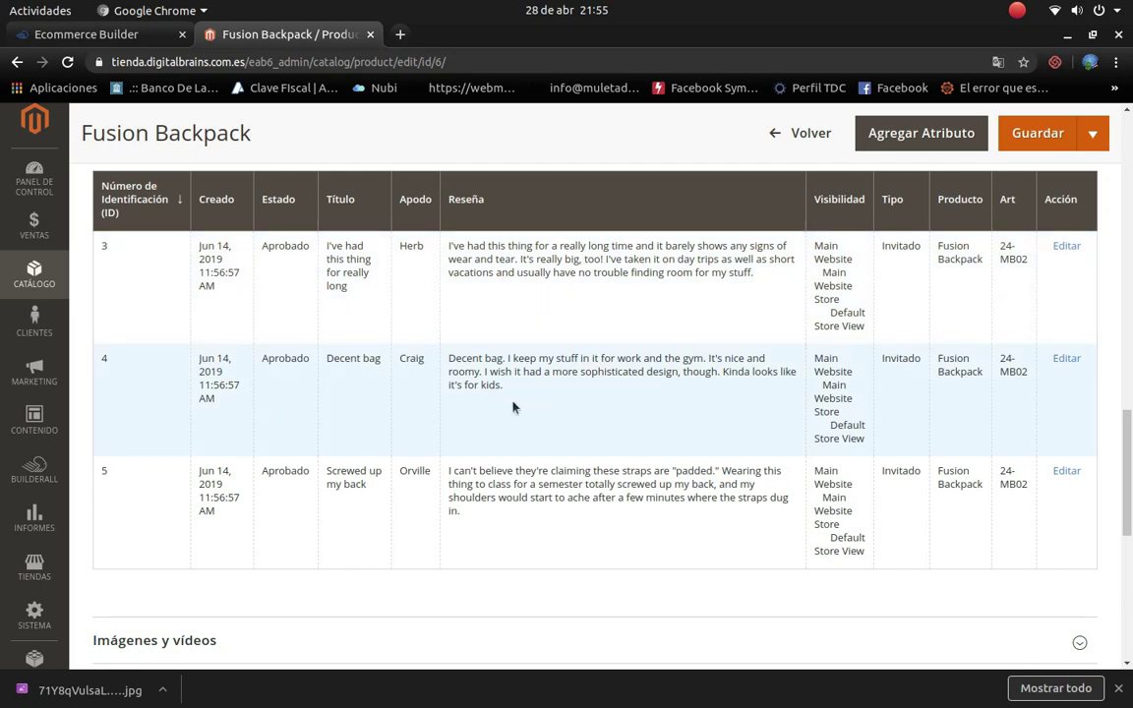
scroll(669, 422, "down", 2)
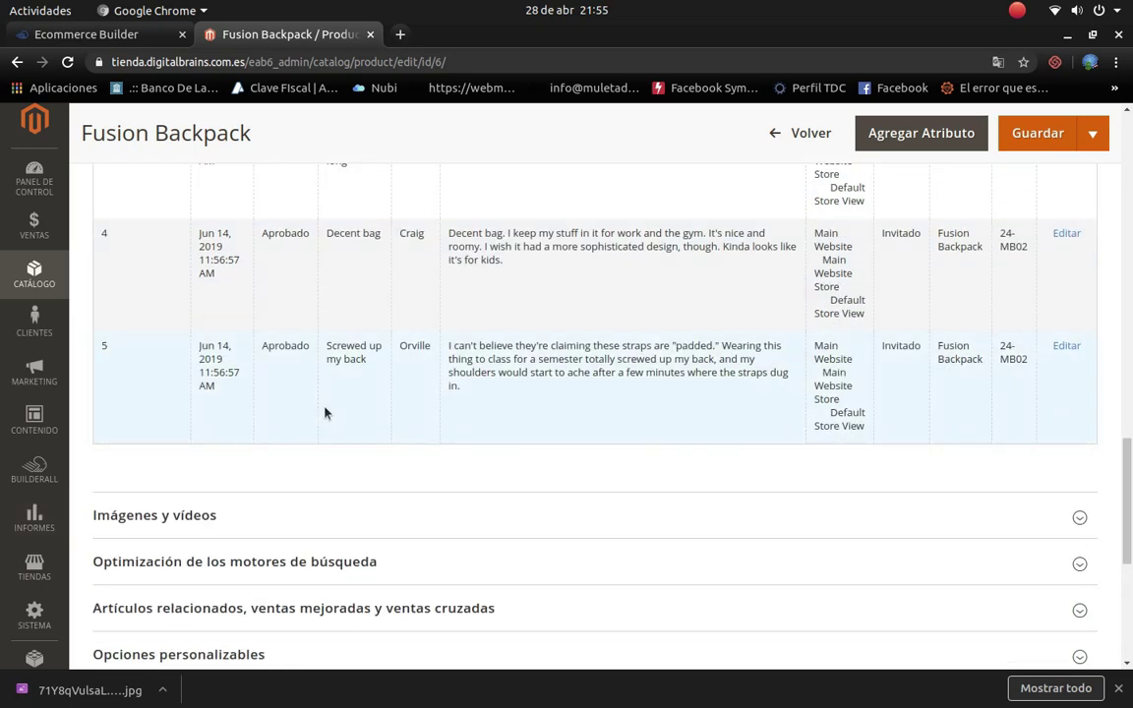
scroll(325, 413, "up", 3)
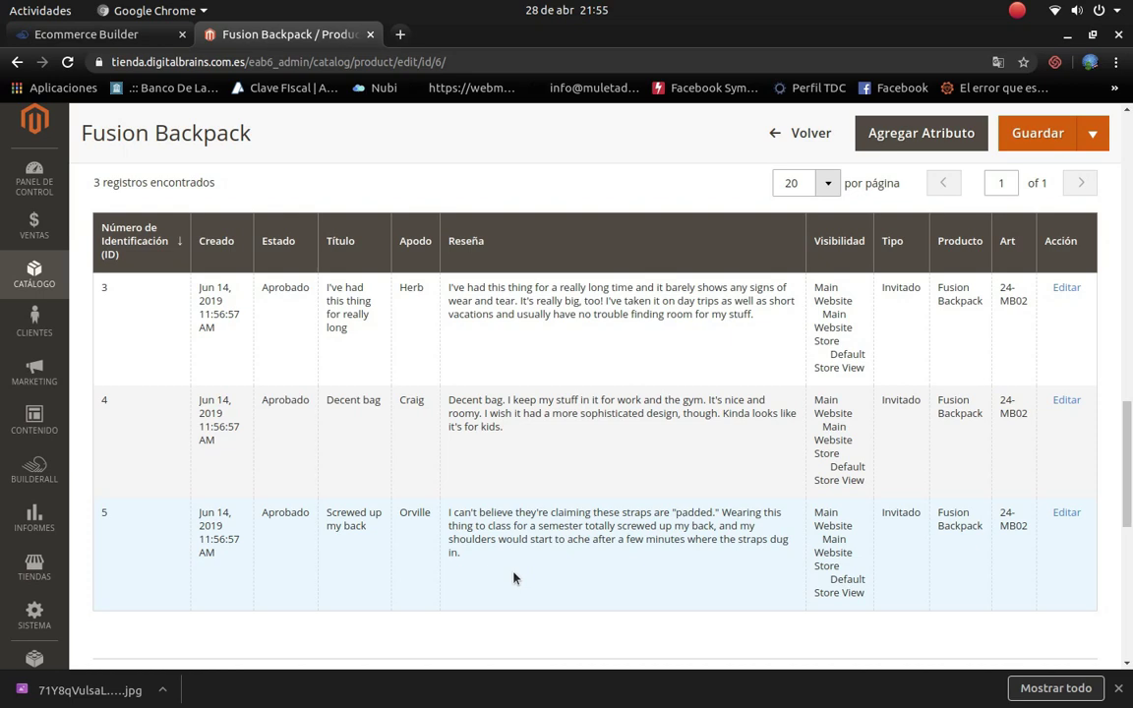
scroll(502, 550, "up", 3)
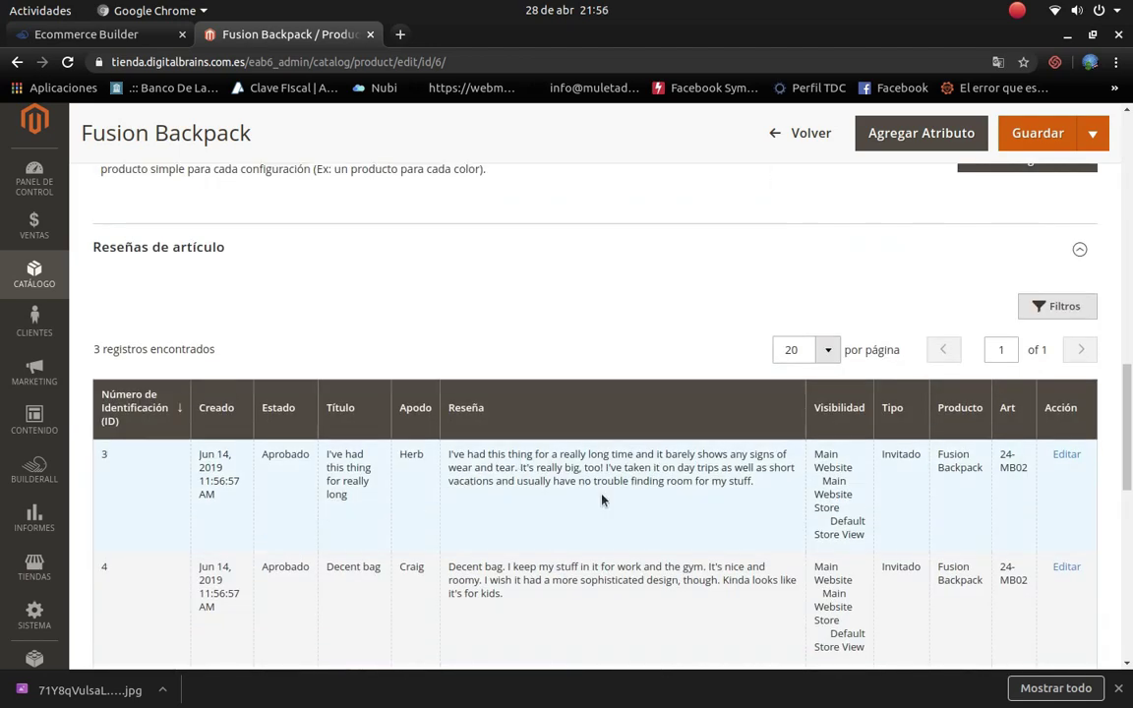
scroll(349, 486, "down", 2)
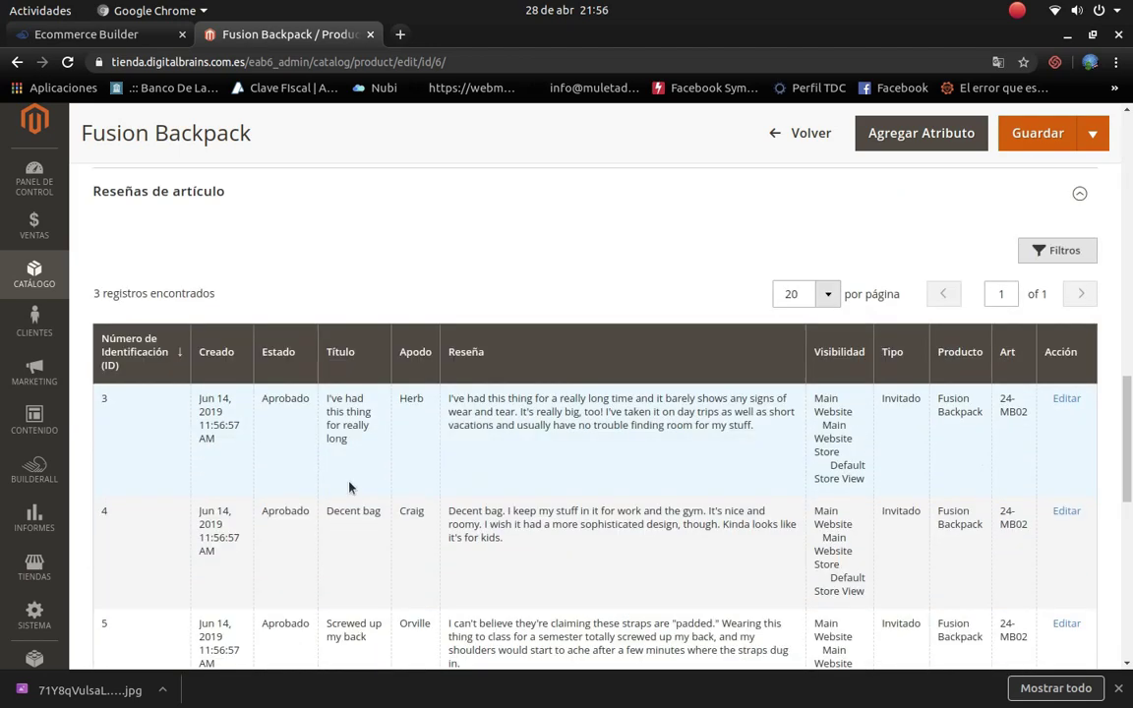
scroll(911, 430, "down", 5)
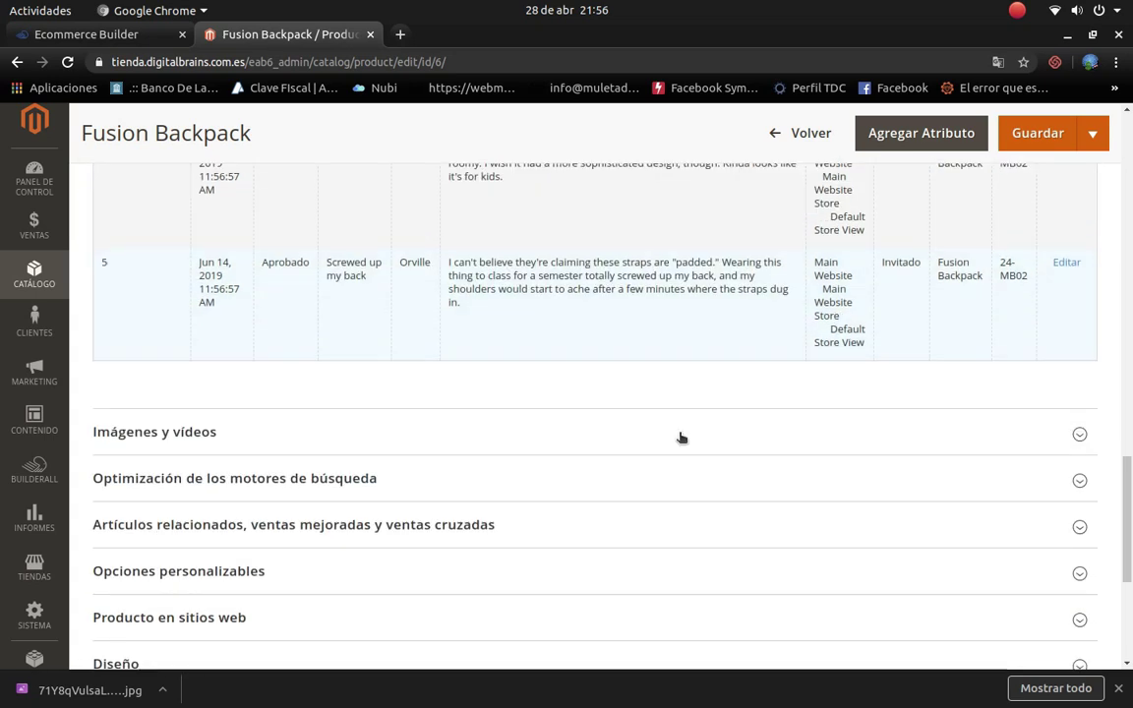
scroll(413, 364, "down", 1)
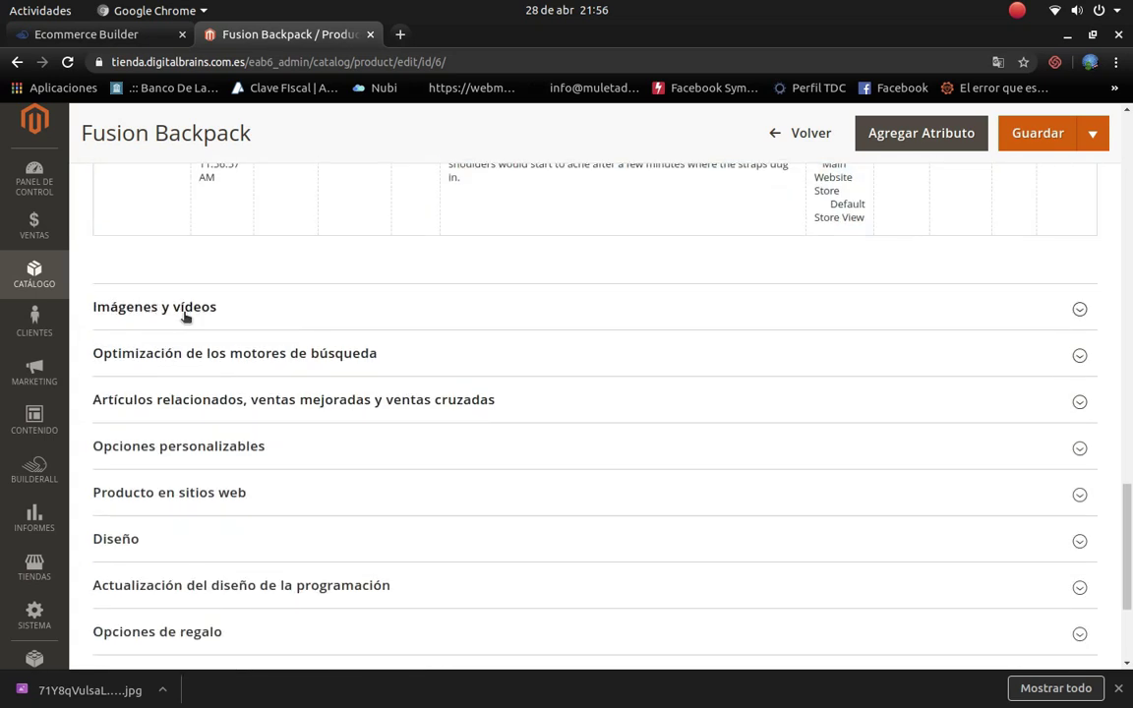
Step: Delete both backpack images from Imágenes y vídeos
left_click(185, 317)
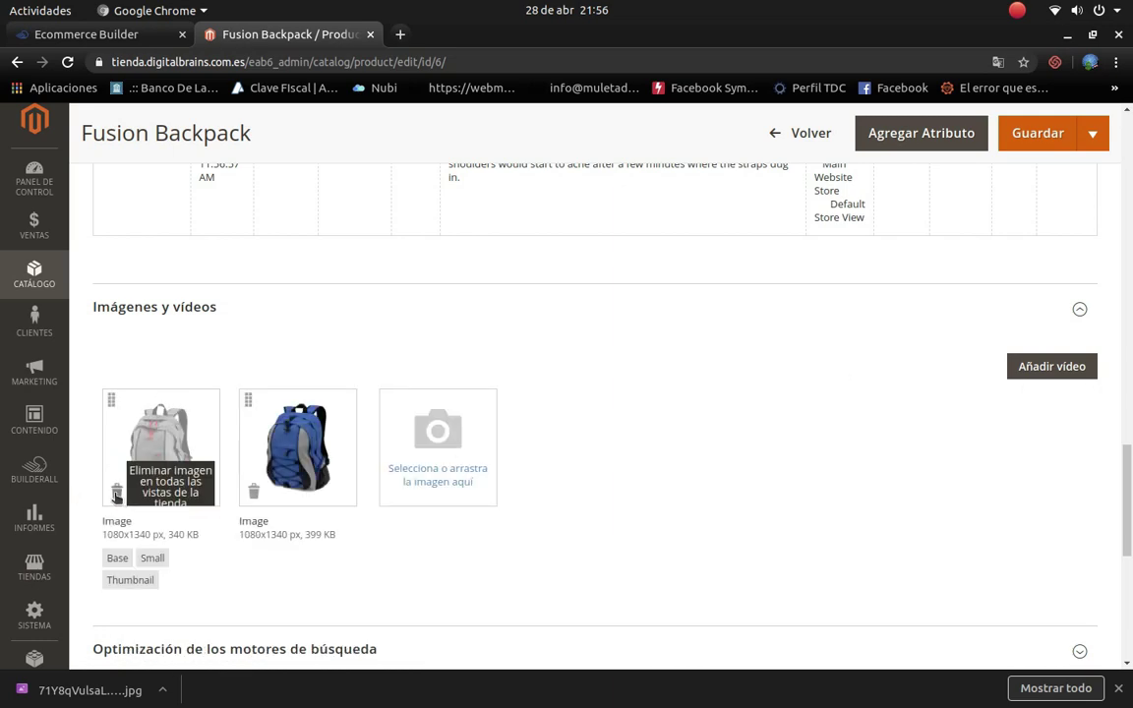
left_click(116, 490)
left_click(117, 492)
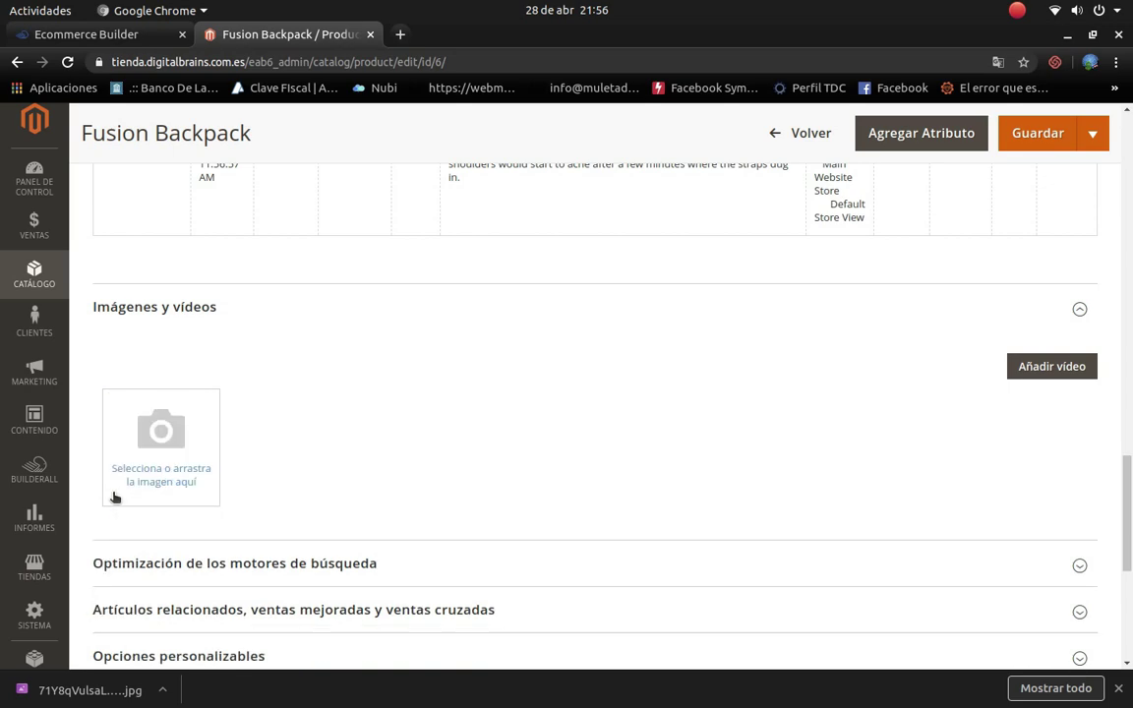
Step: Upload the laptop stand jpg from Escritorio > tienda as the product image
left_click(217, 456)
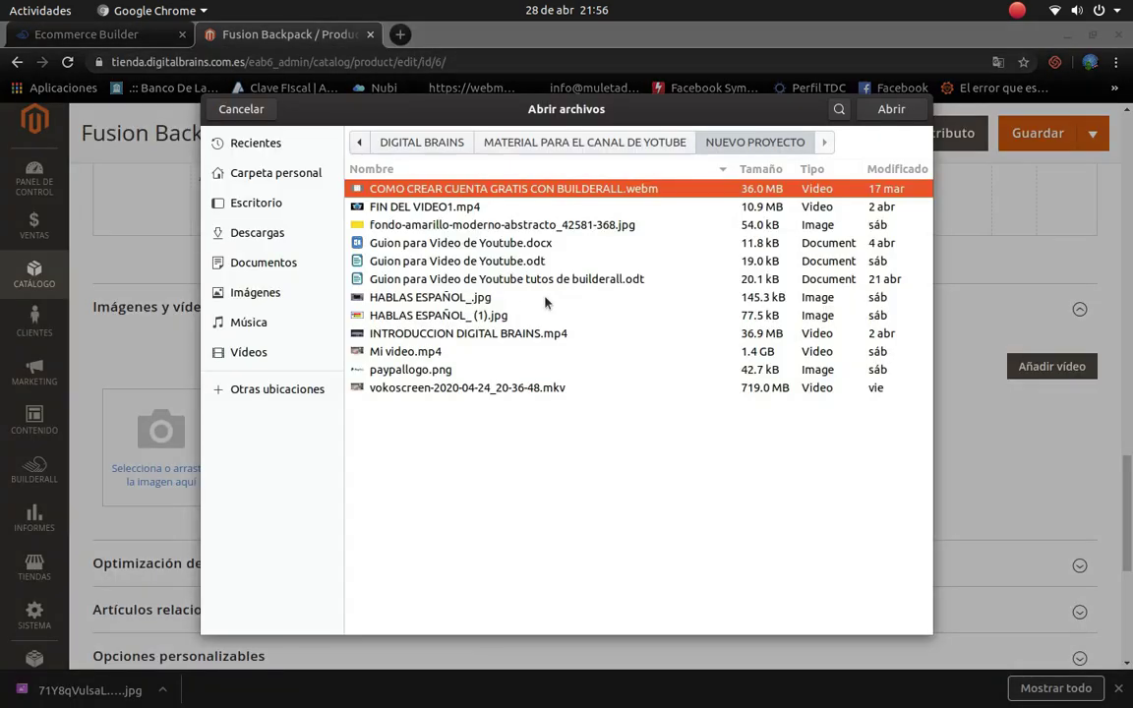
left_click(236, 201)
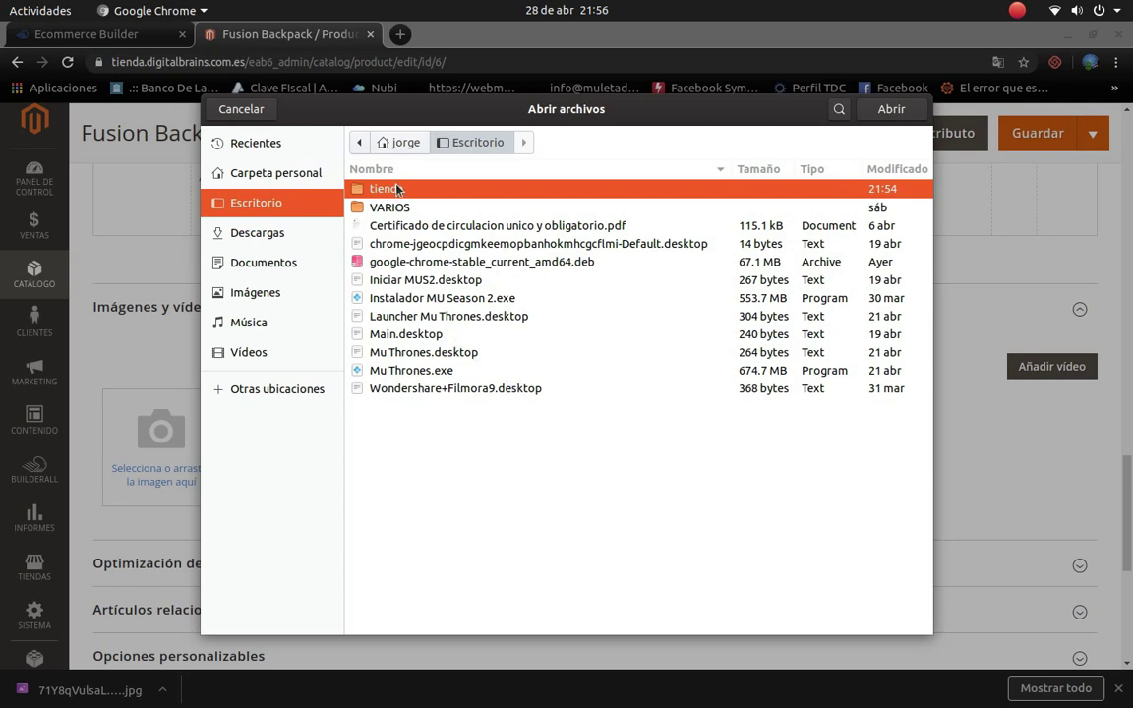
double_click(358, 190)
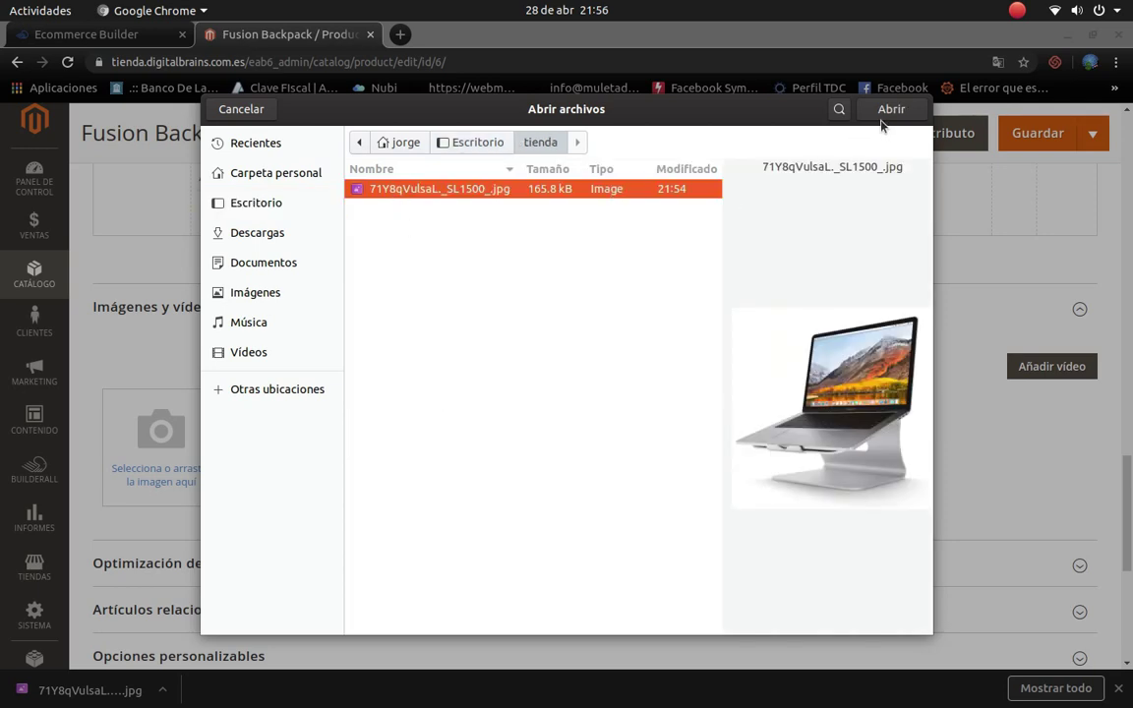
key("Return")
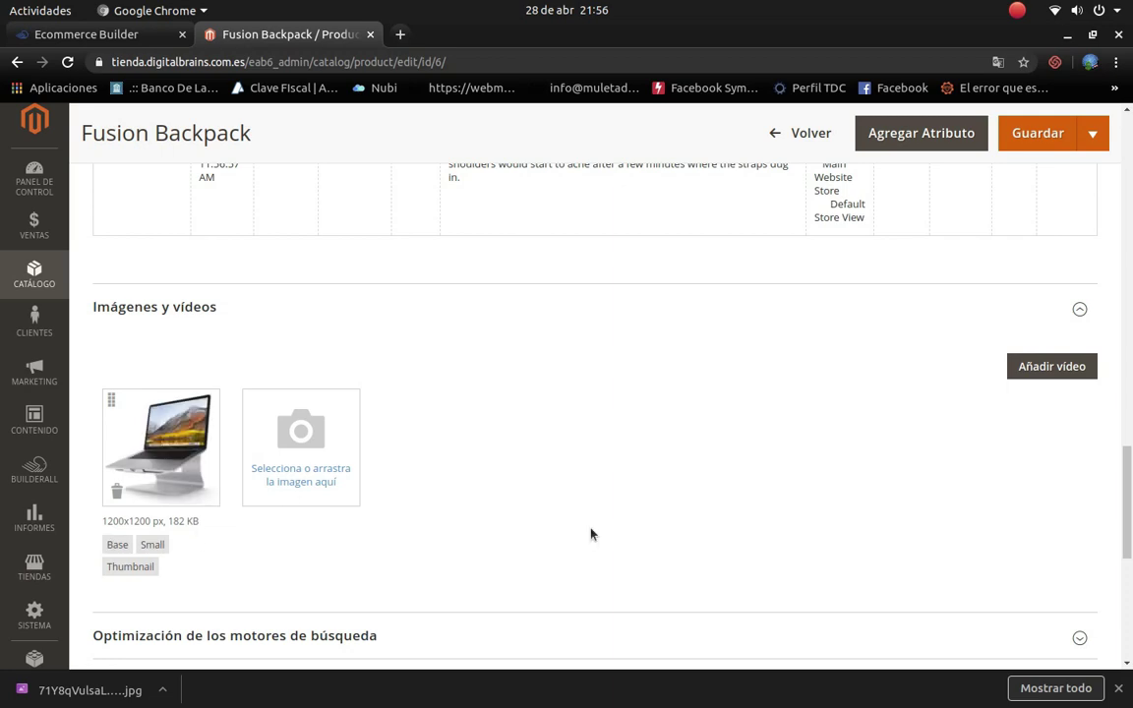
scroll(592, 533, "down", 1)
scroll(591, 520, "down", 2)
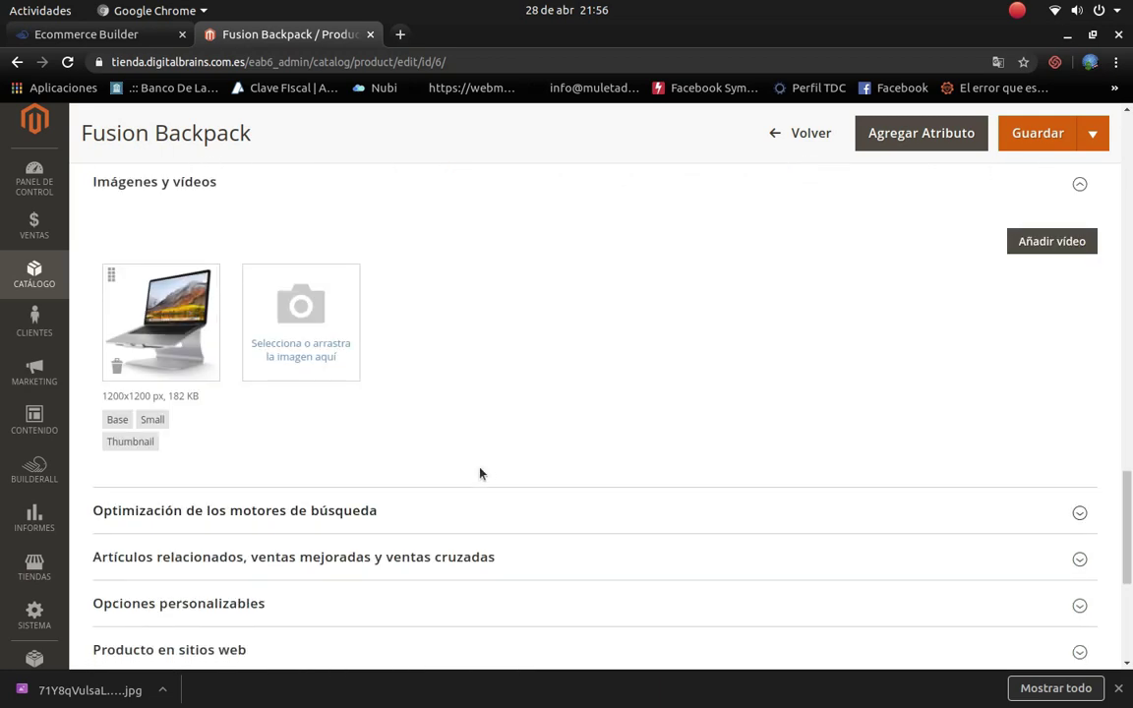
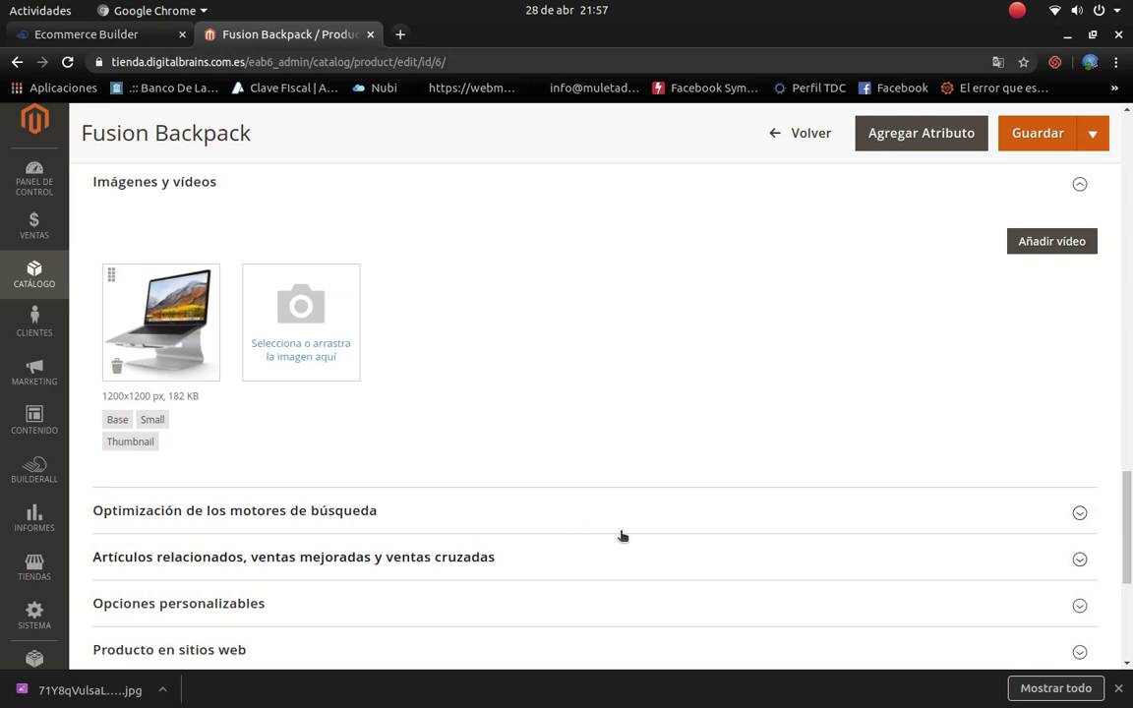
Step: Expand the SEO section and change the URL Key from fusion-backpack to computadora-apple
left_click(1080, 513)
scroll(486, 624, "down", 3)
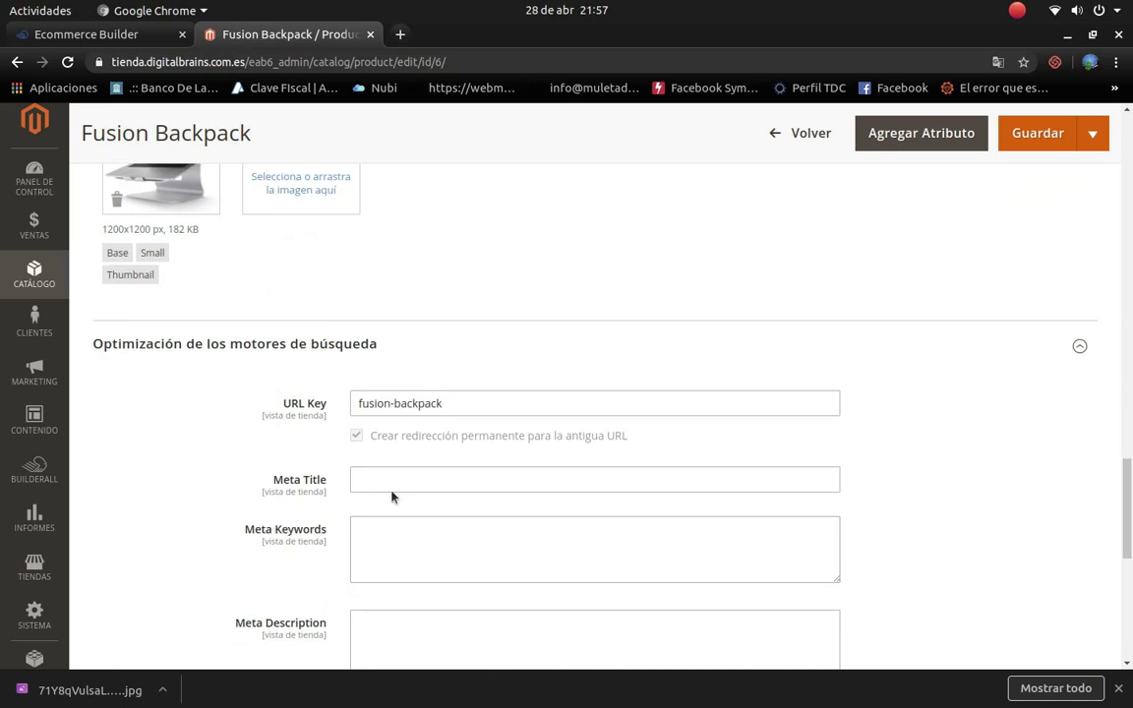
scroll(391, 497, "down", 2)
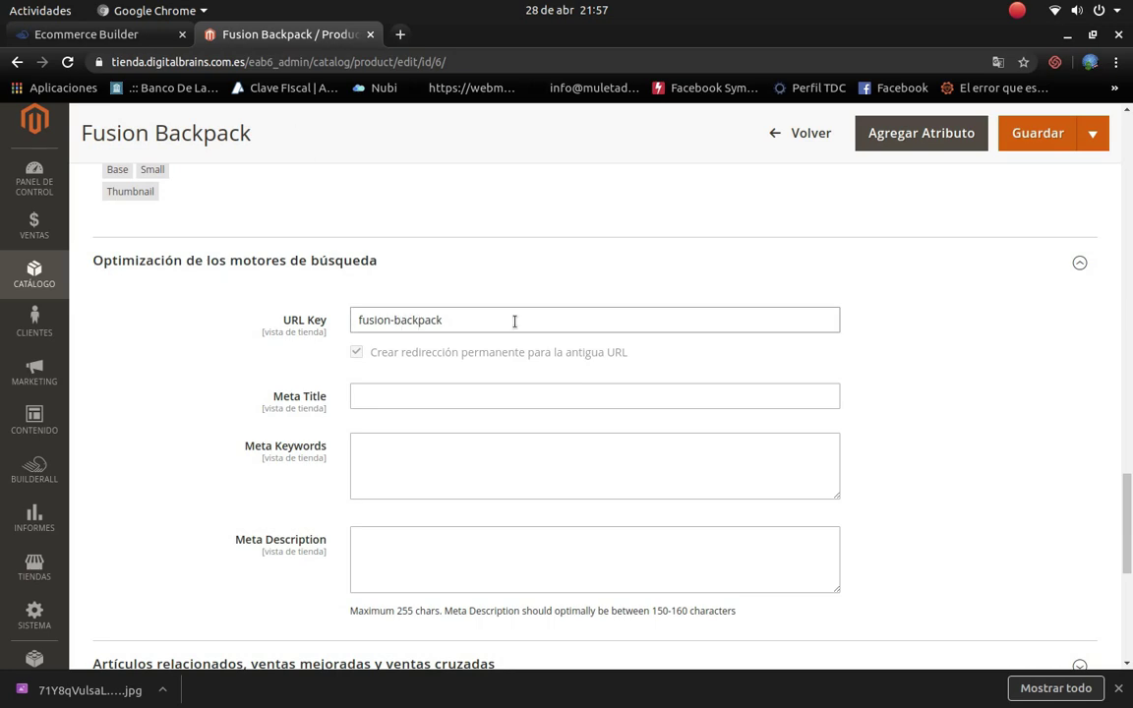
left_click_drag(514, 322, 233, 323)
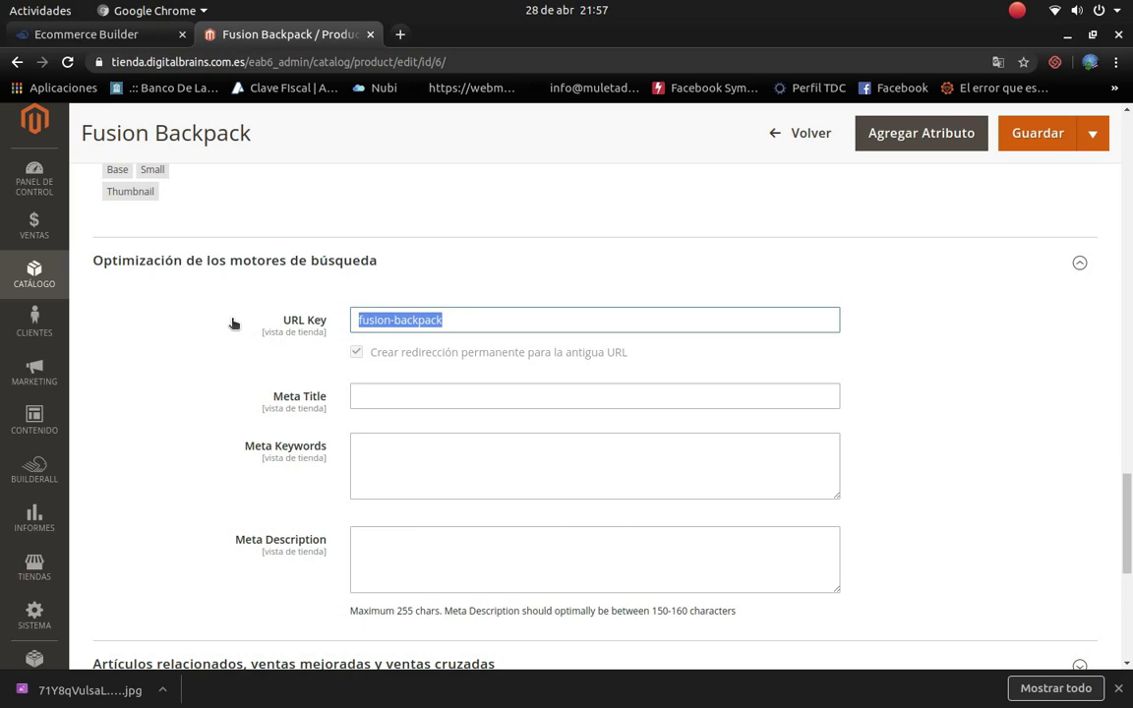
type("comput")
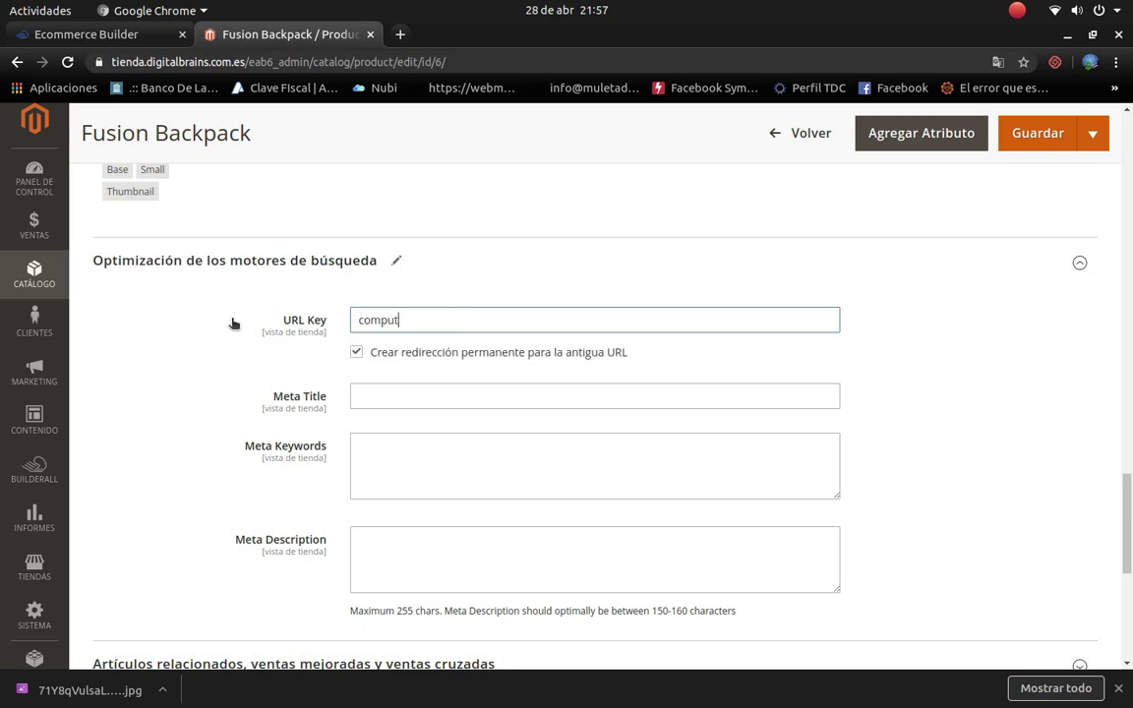
type("adora-apple")
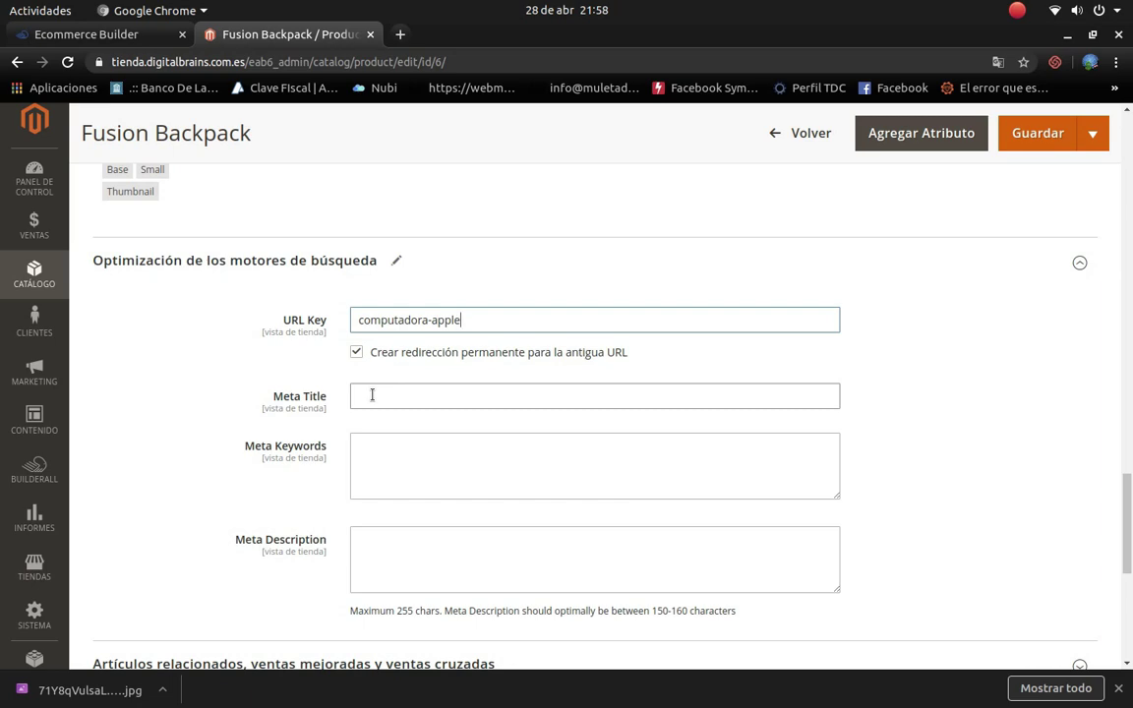
type("la")
key("BackSpace")
key("BackSpace")
Step: Enter 'la mejor laptop del 2020' as the Meta Title
left_click(371, 396)
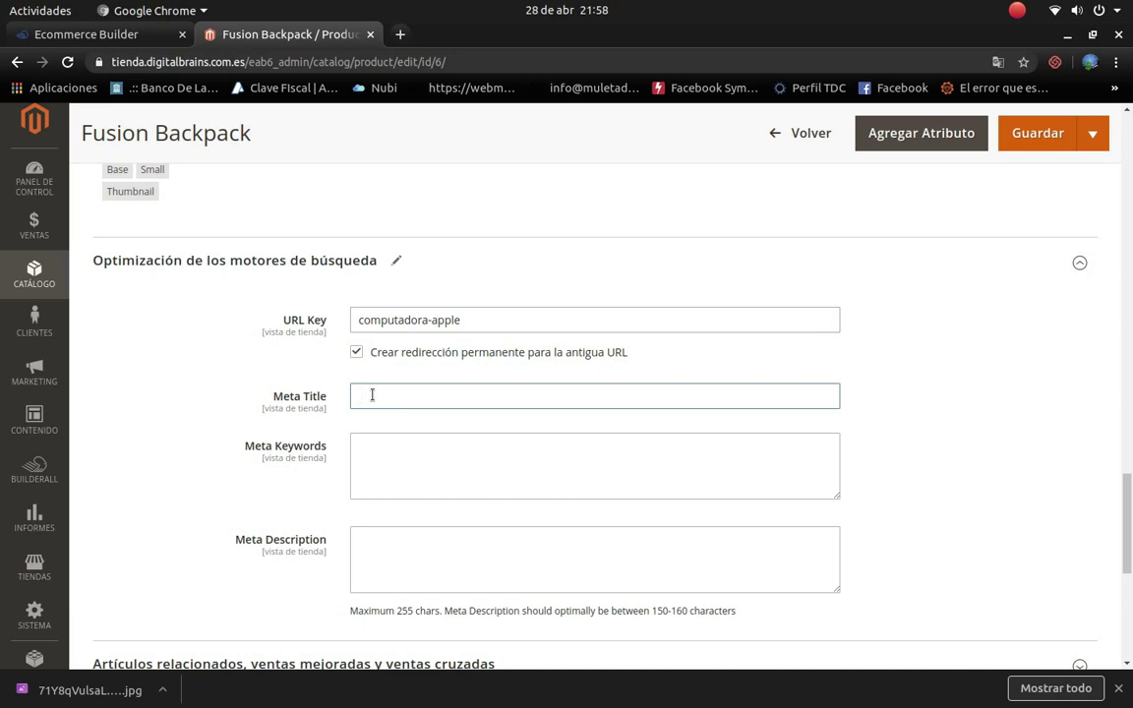
type("la mejor laptop del 2020")
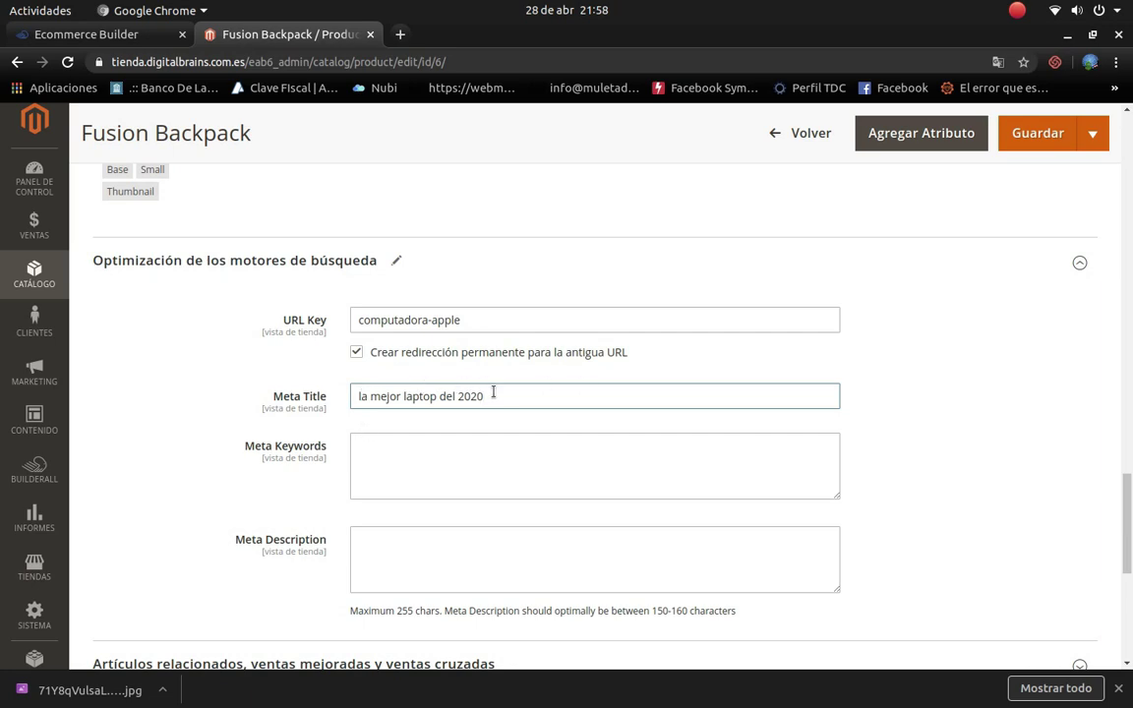
left_click_drag(488, 396, 291, 409)
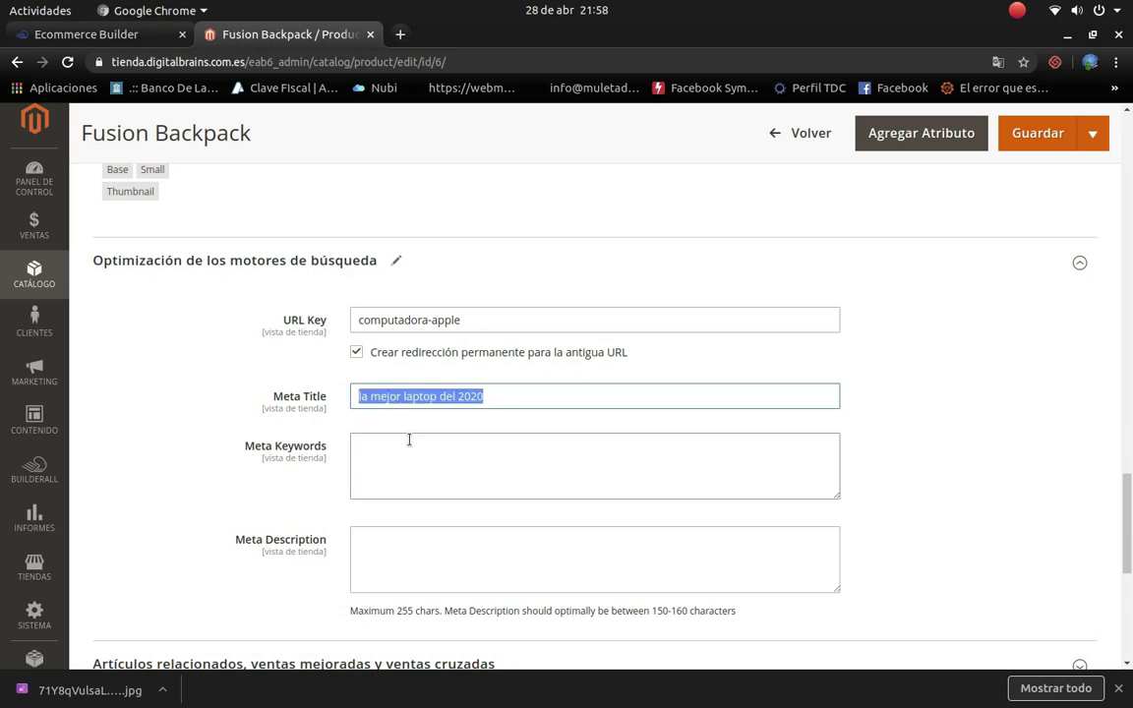
scroll(409, 440, "up", 3)
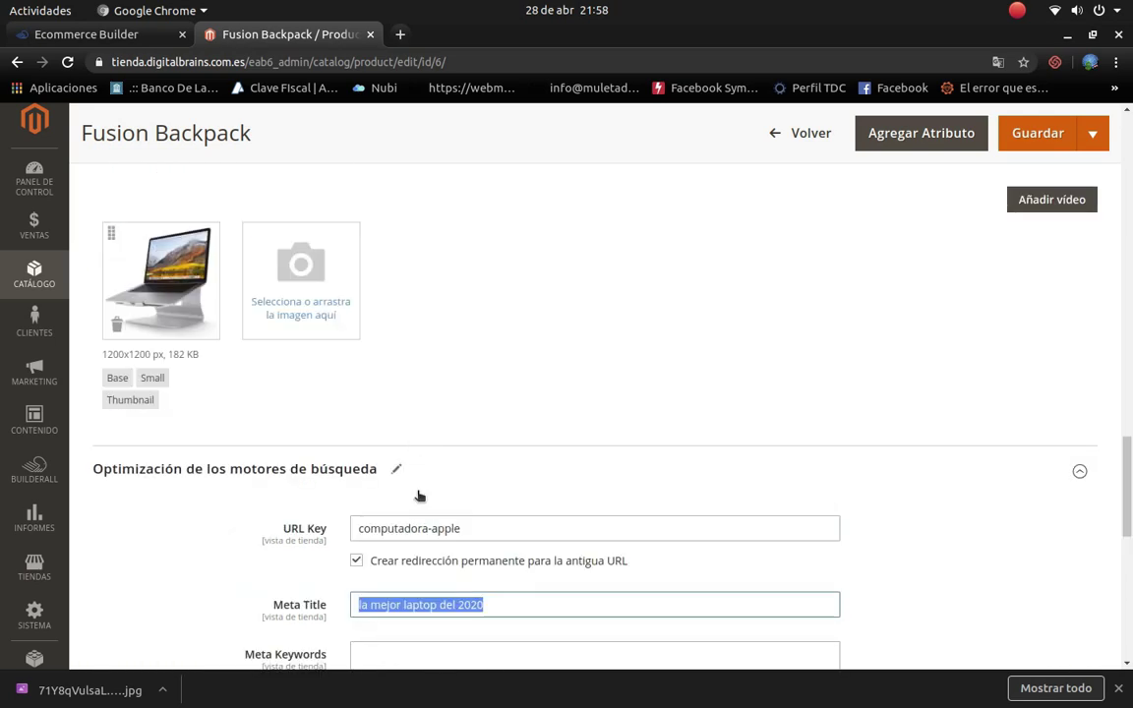
scroll(402, 455, "down", 4)
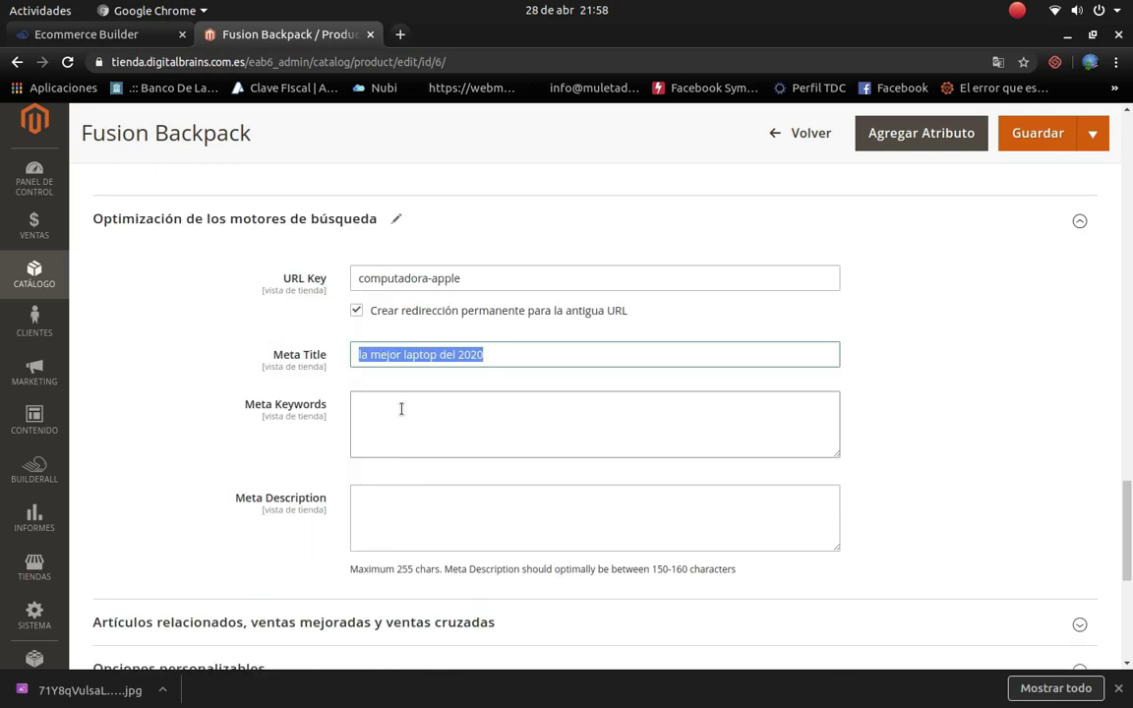
Step: Enter 'laptop, apple, comptudoras' as the Meta Keywords
left_click(401, 408)
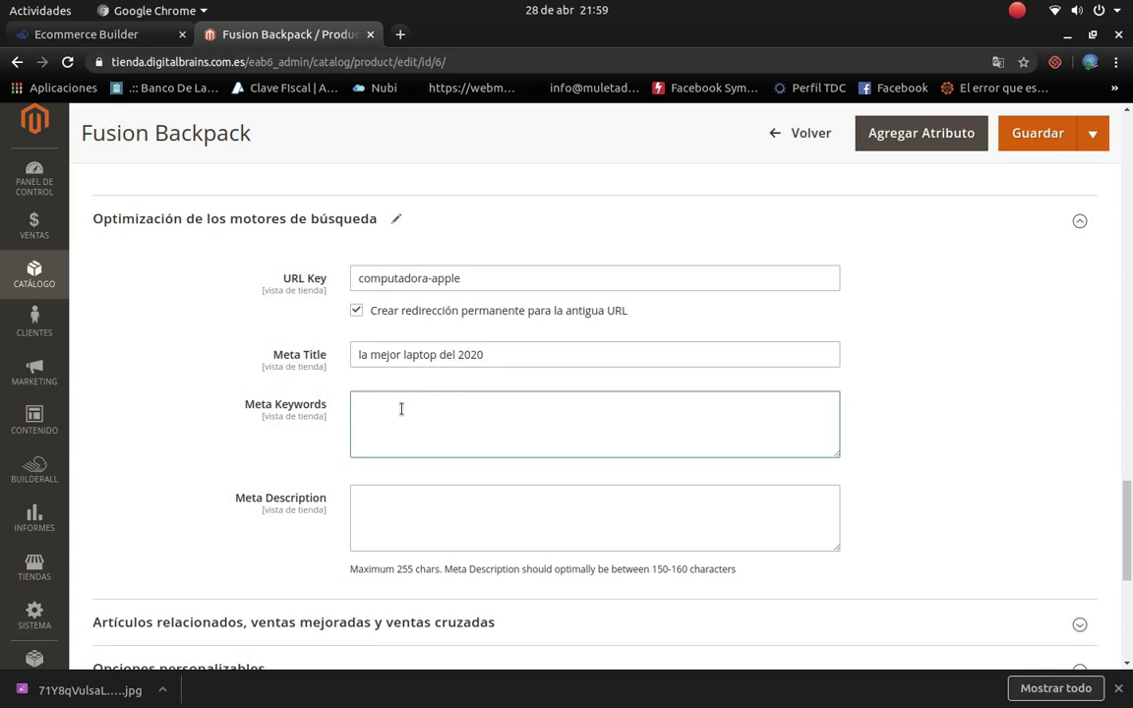
type("laptop")
key("BackSpace")
type(", apple, comptu")
type("doras,")
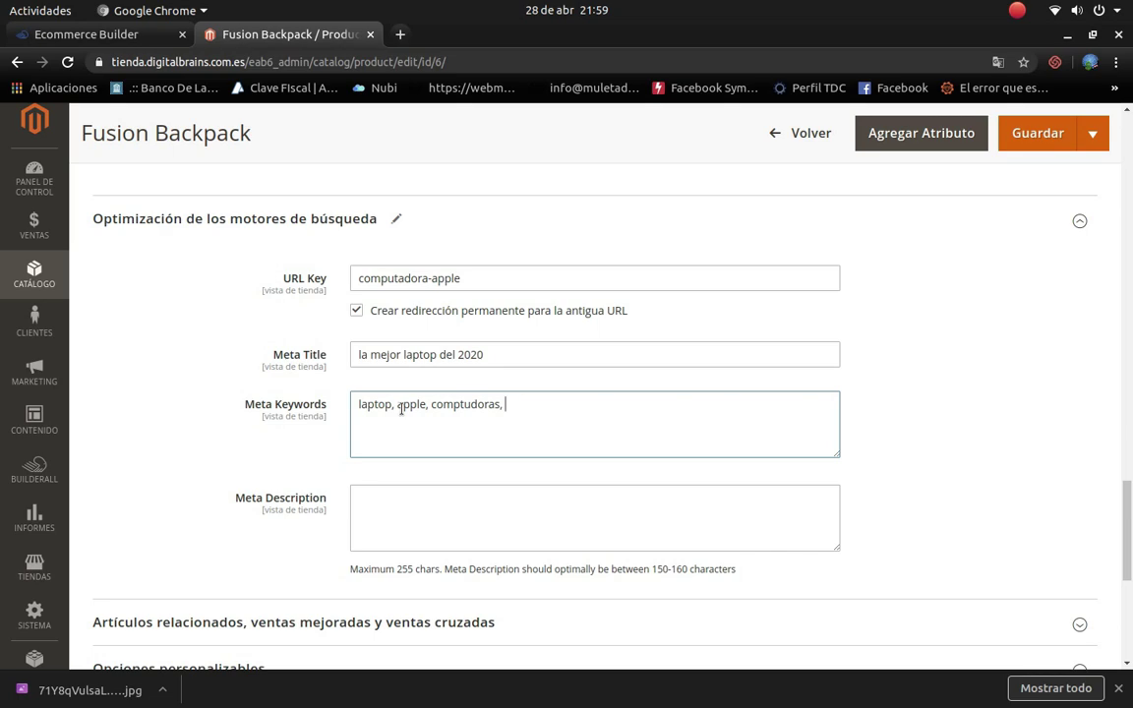
key("BackSpace")
Step: Write the Meta Description 'la mejor computadora/laptop del mercado en el 2020 de marca apple, que se posiciona por su gran calidad'
left_click(434, 524)
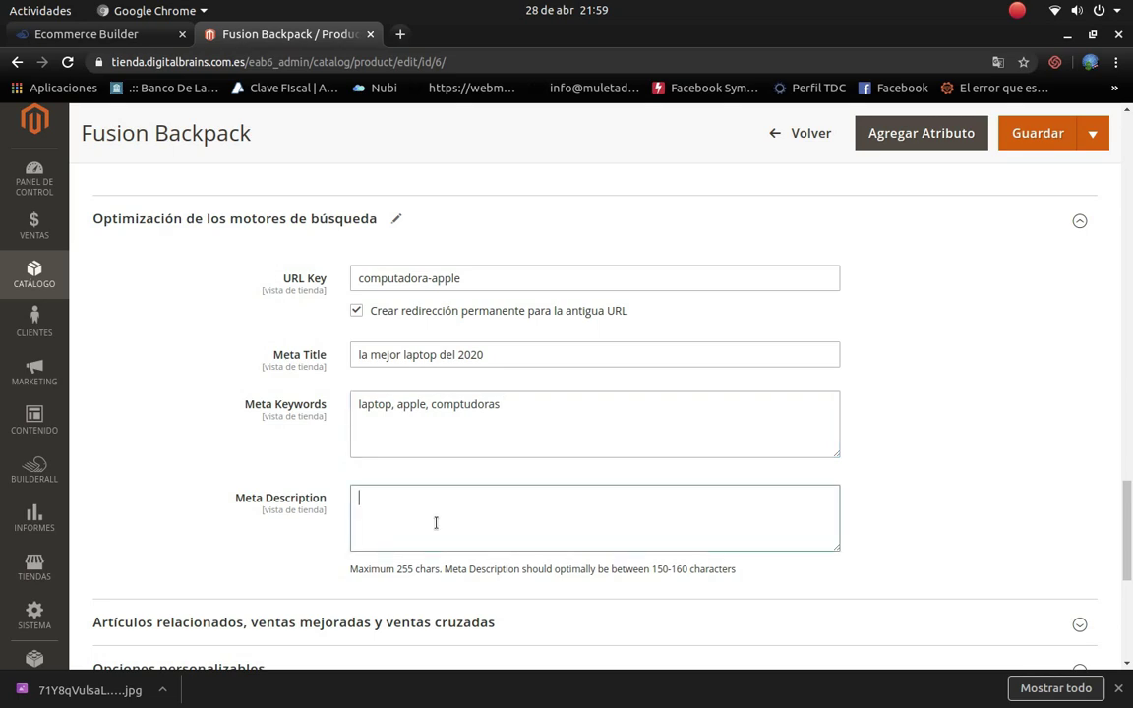
scroll(423, 521, "down", 2)
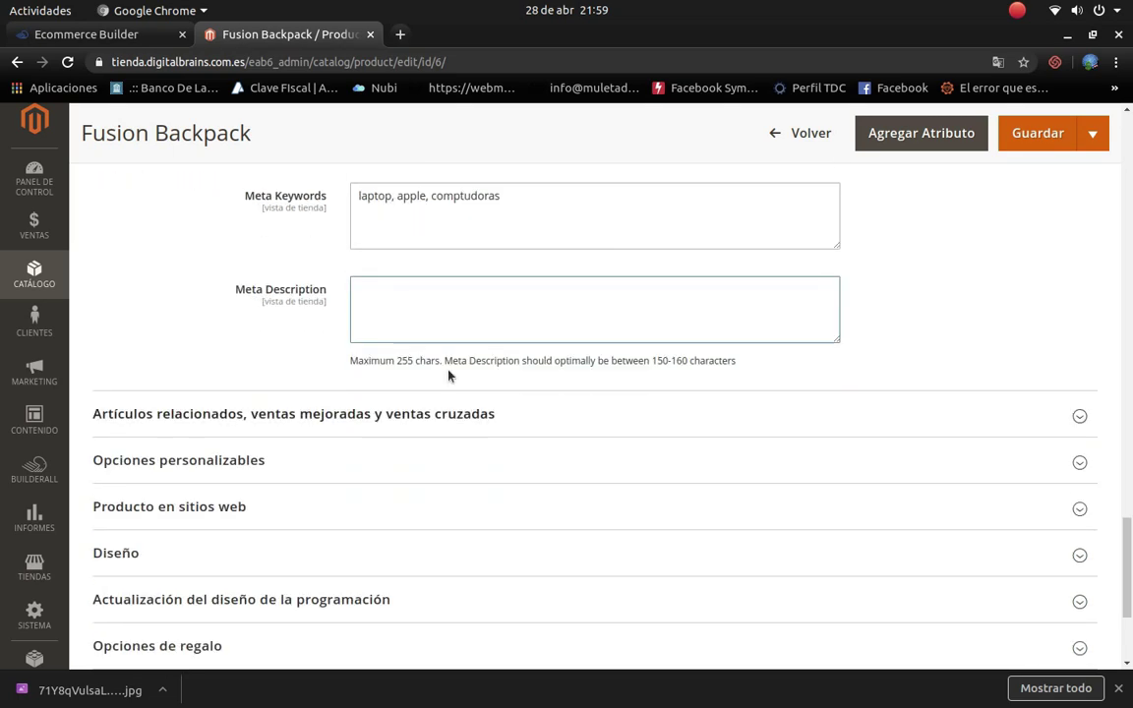
scroll(468, 412, "up", 2)
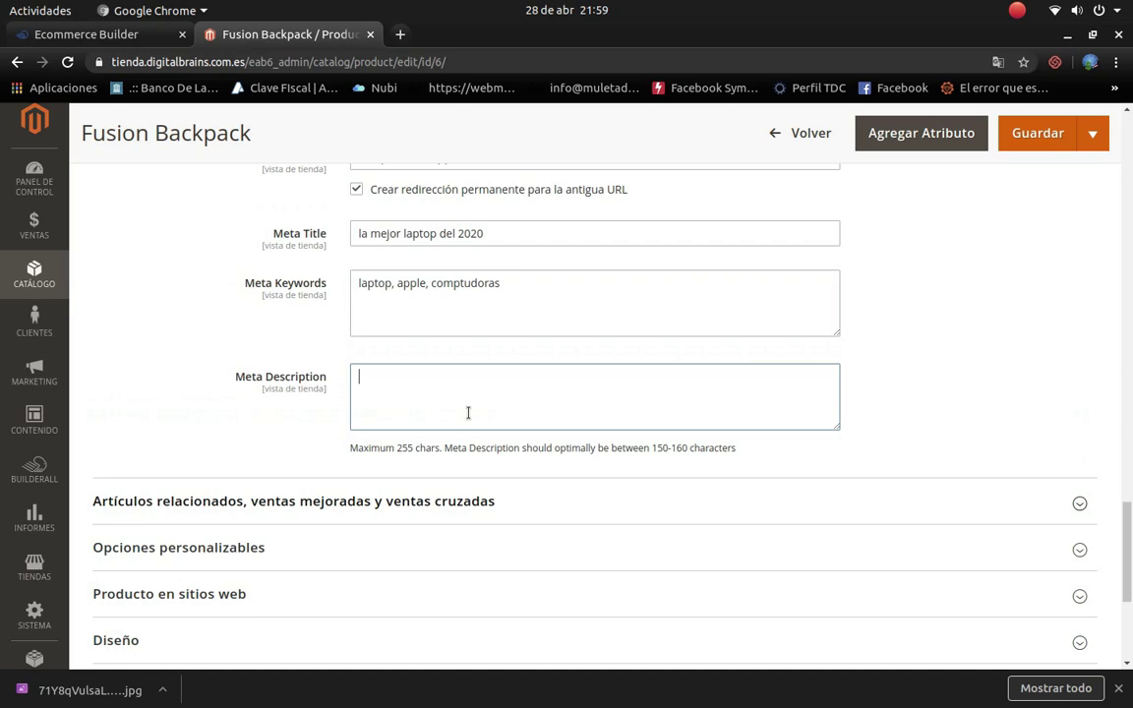
type("la mejor")
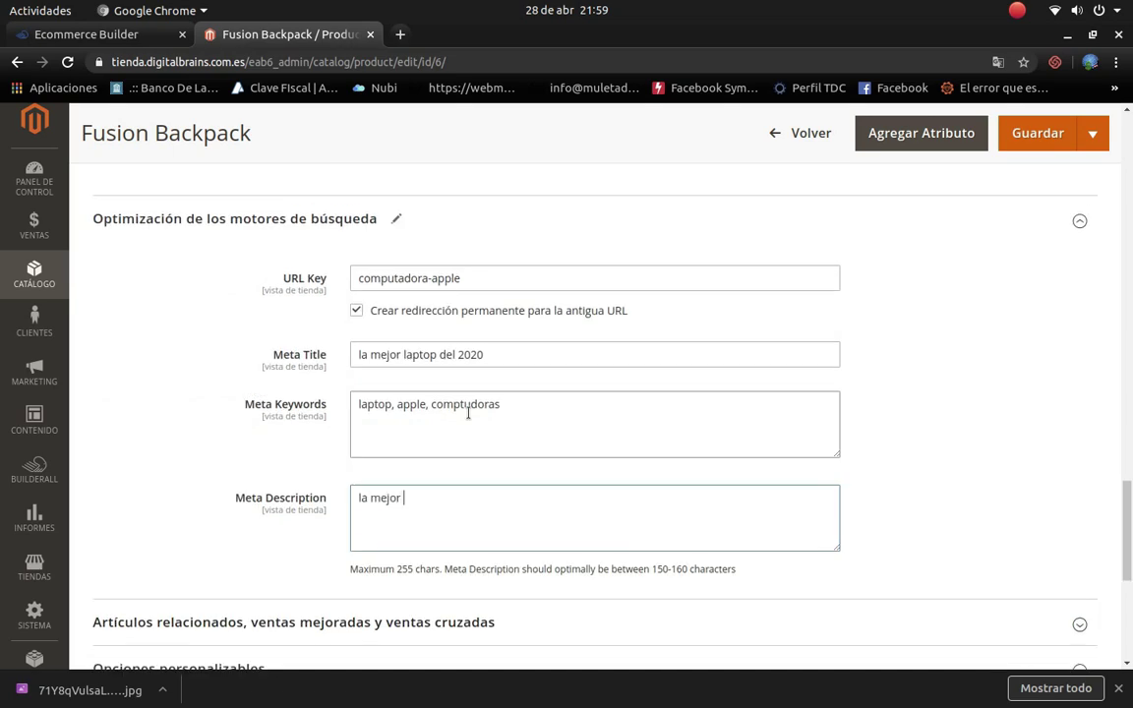
type(" copt")
key("BackSpace")
key("BackSpace")
type("mputadora/laptop ")
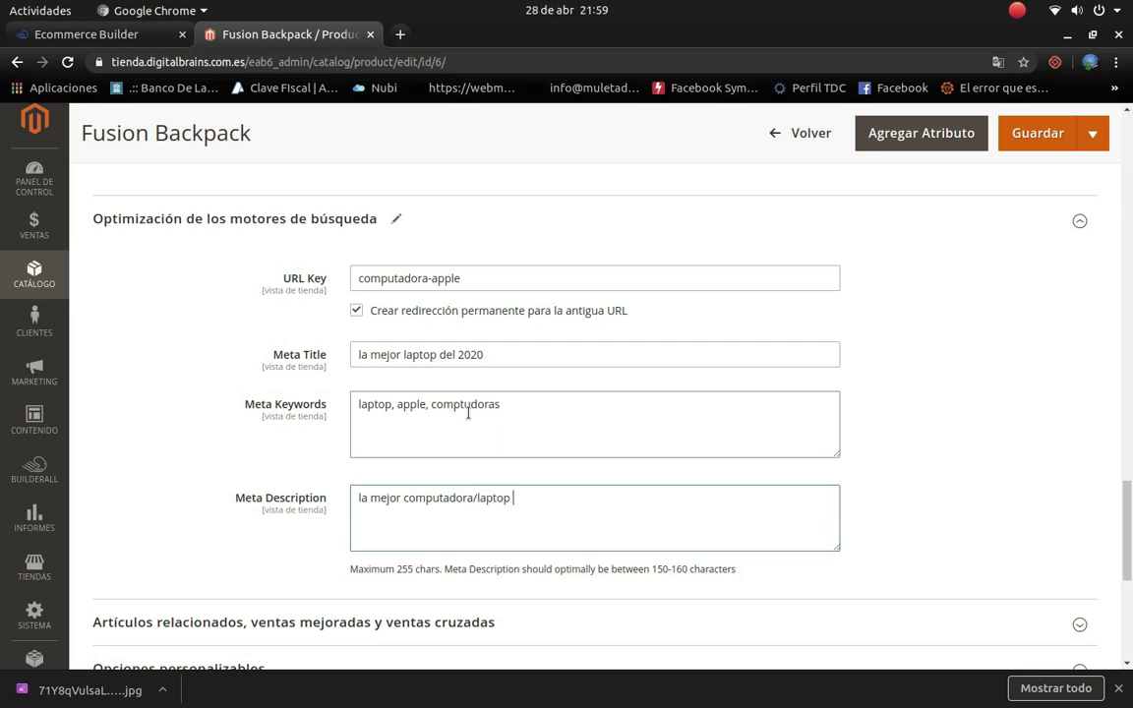
type("del mercado en el 202")
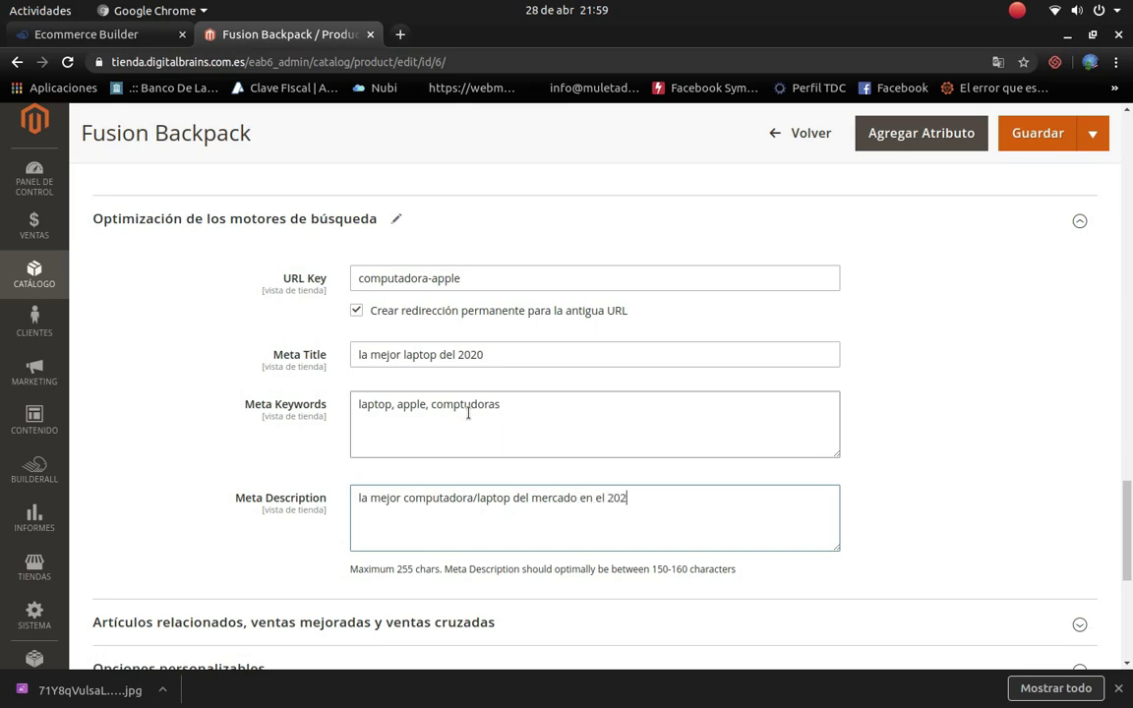
type("0 de amarca")
key("BackSpace")
key("BackSpace")
key("BackSpace")
key("BackSpace")
key("BackSpace")
key("BackSpace")
key("BackSpace")
type("marca apple, que s")
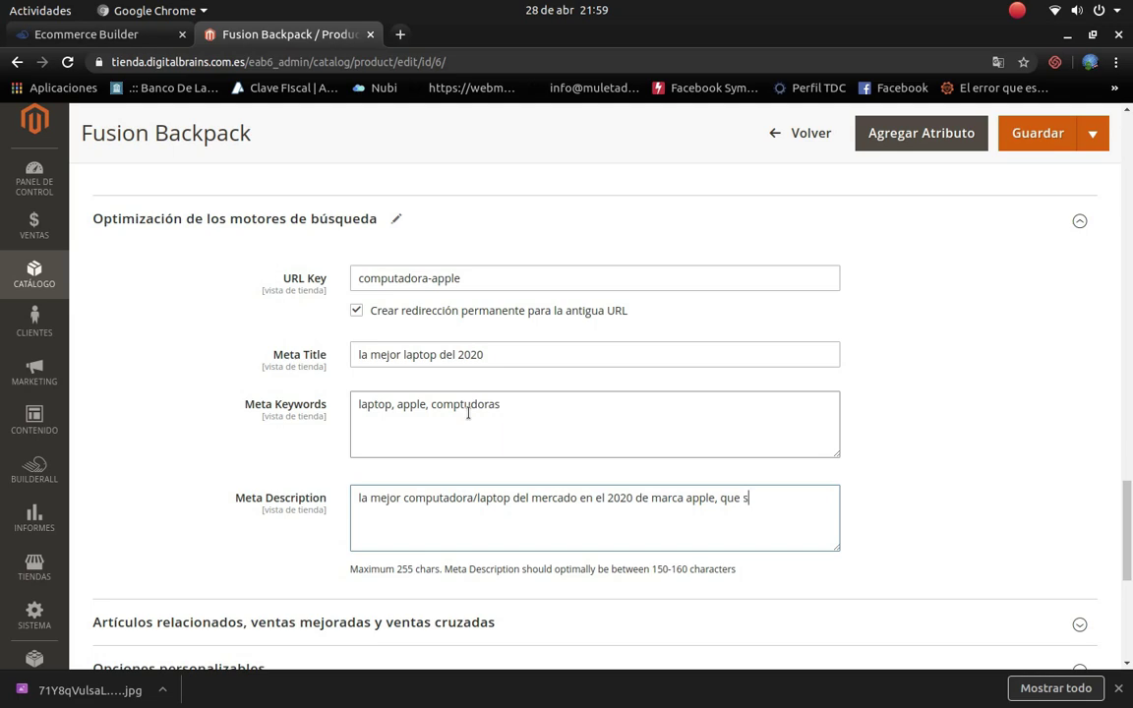
type("e posiciona por su gran calidad")
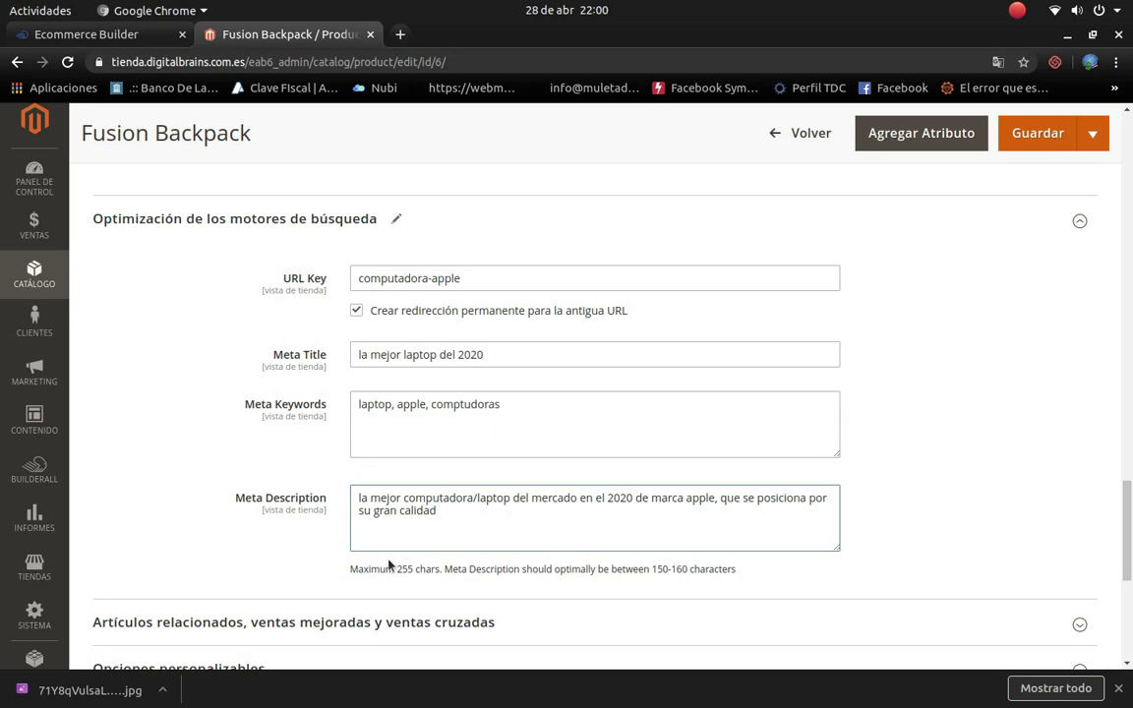
scroll(397, 554, "down", 5)
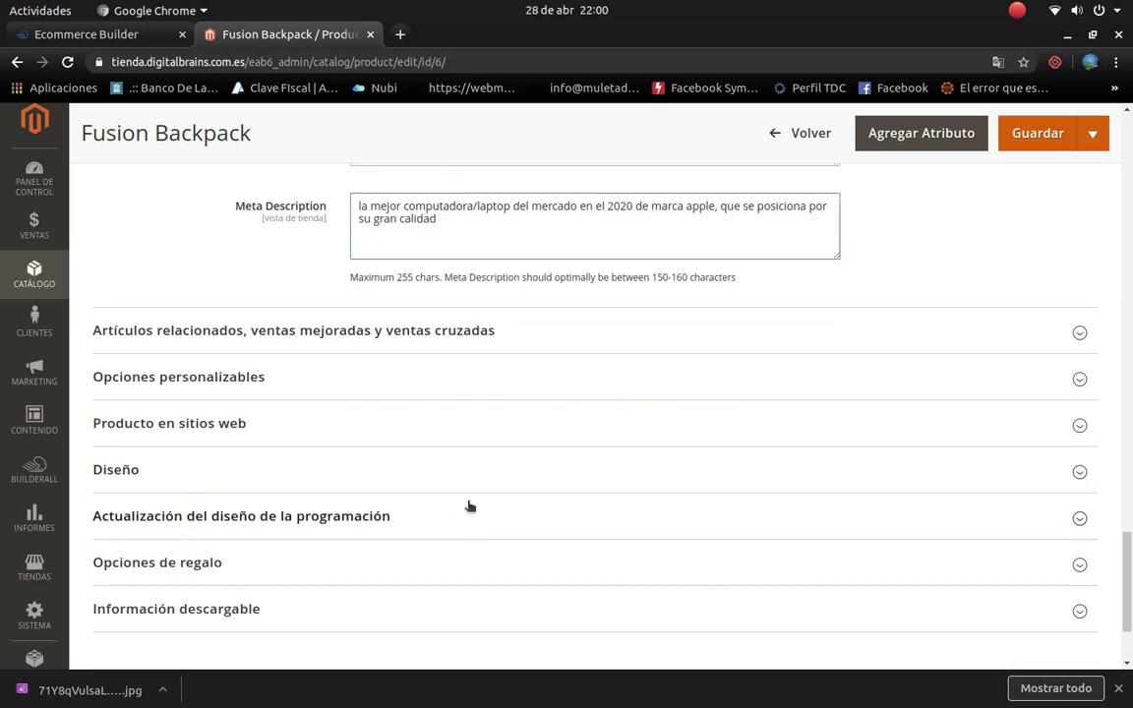
scroll(442, 199, "up", 4)
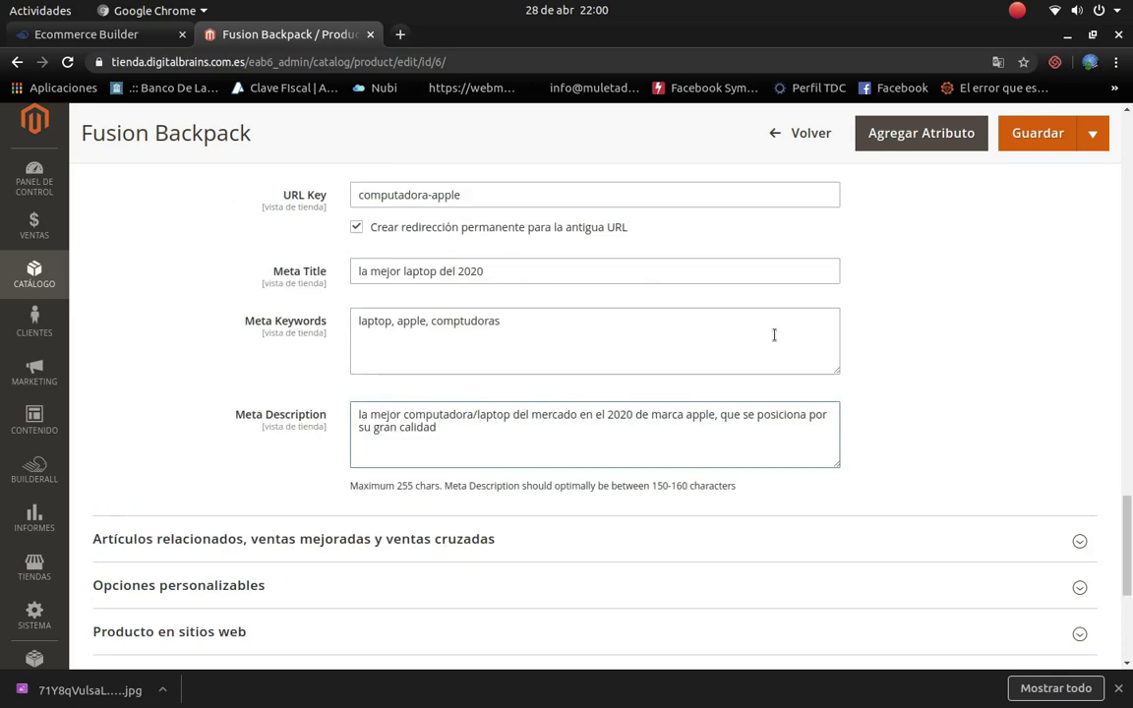
left_click(438, 426)
left_click_drag(360, 274, 488, 270)
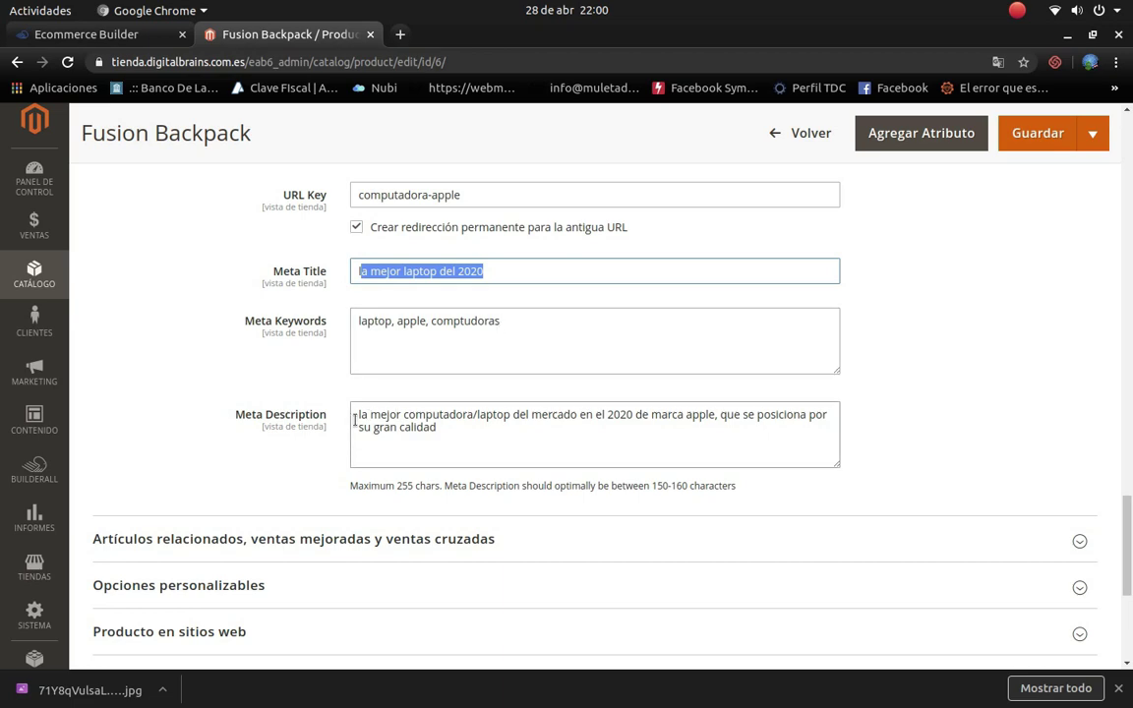
left_click_drag(360, 414, 635, 414)
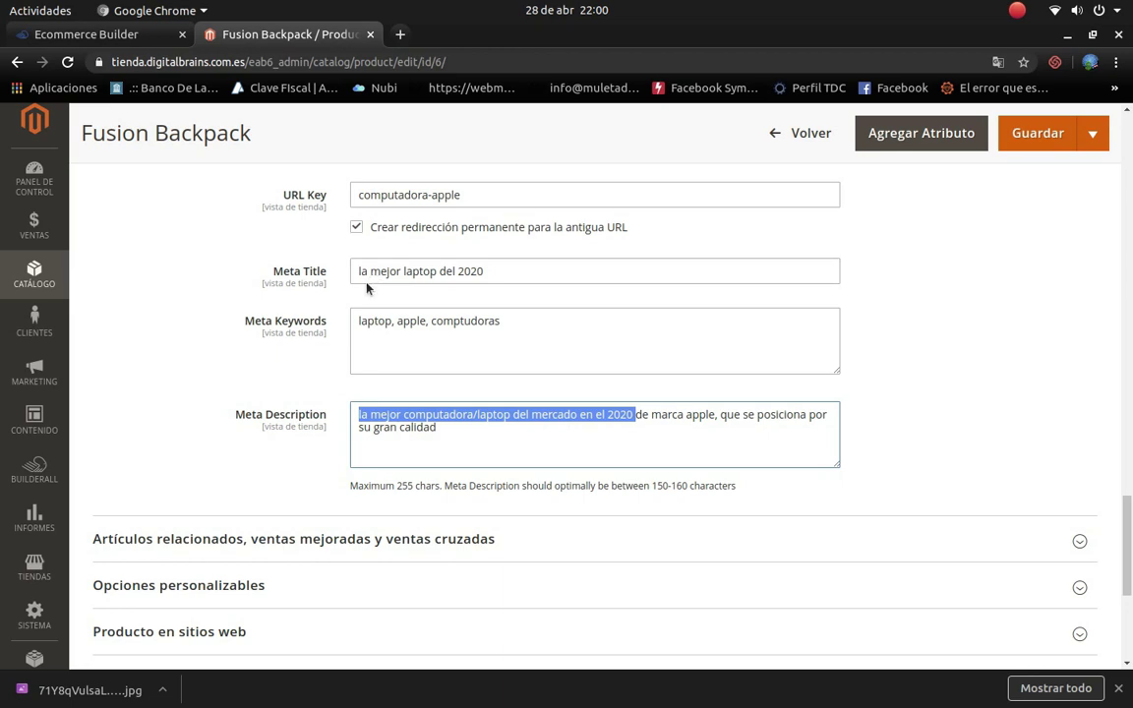
scroll(415, 418, "down", 2)
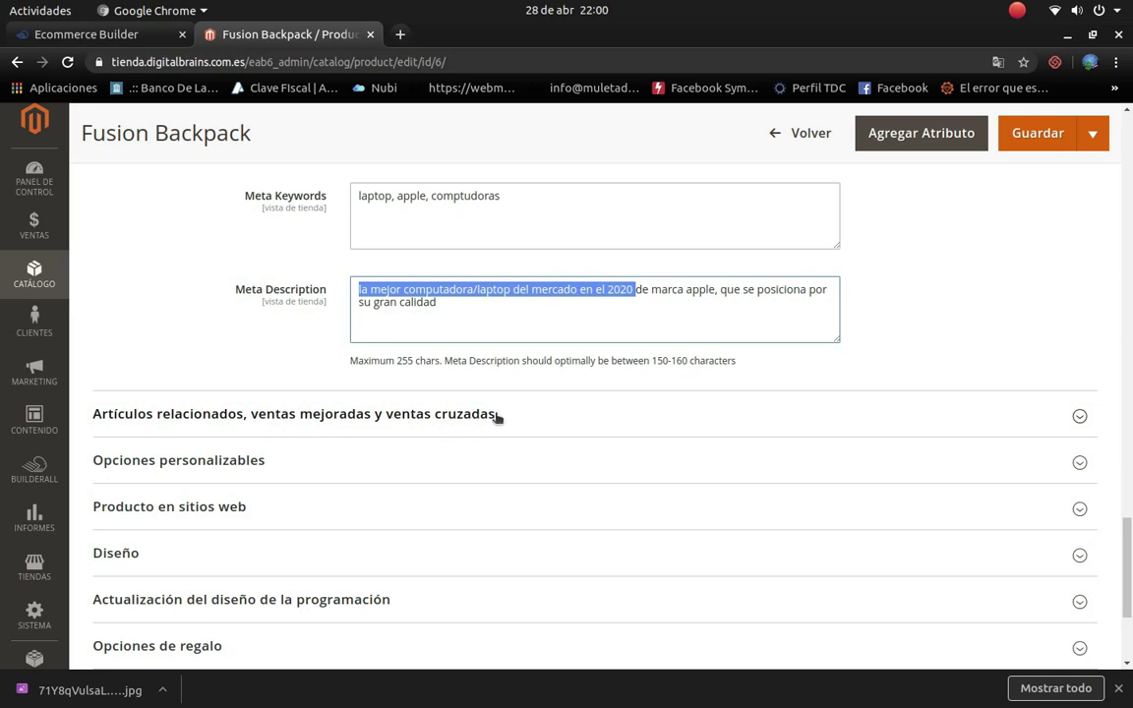
left_click(1077, 413)
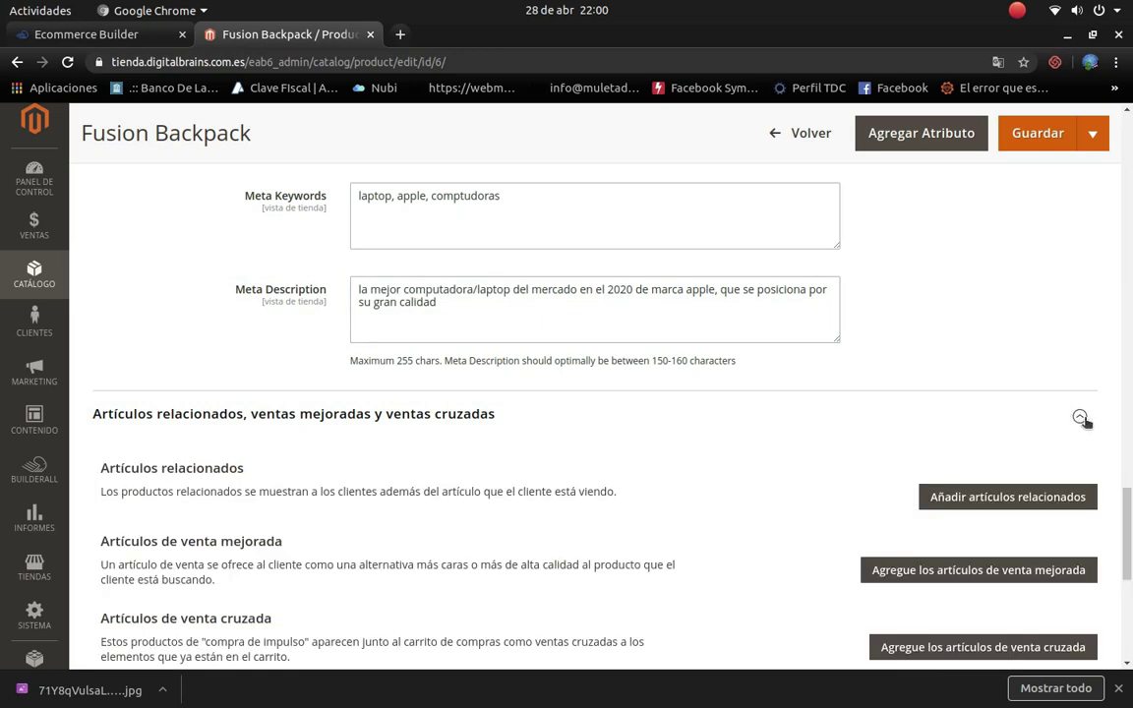
scroll(349, 536, "down", 3)
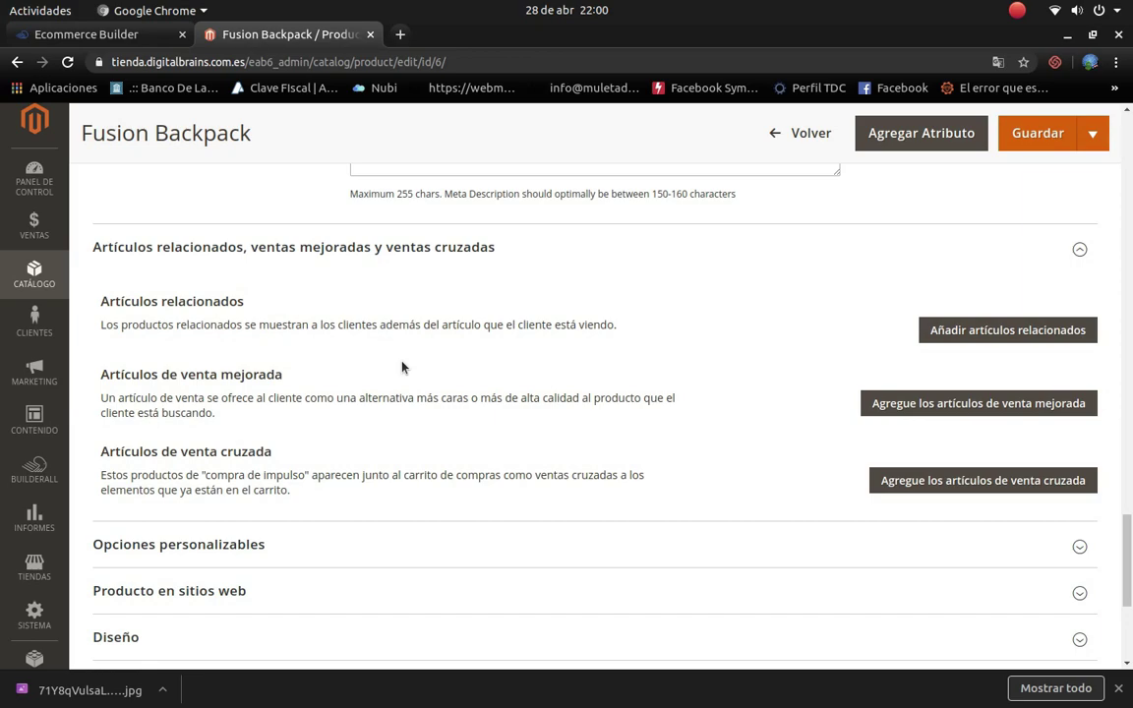
scroll(402, 367, "up", 12)
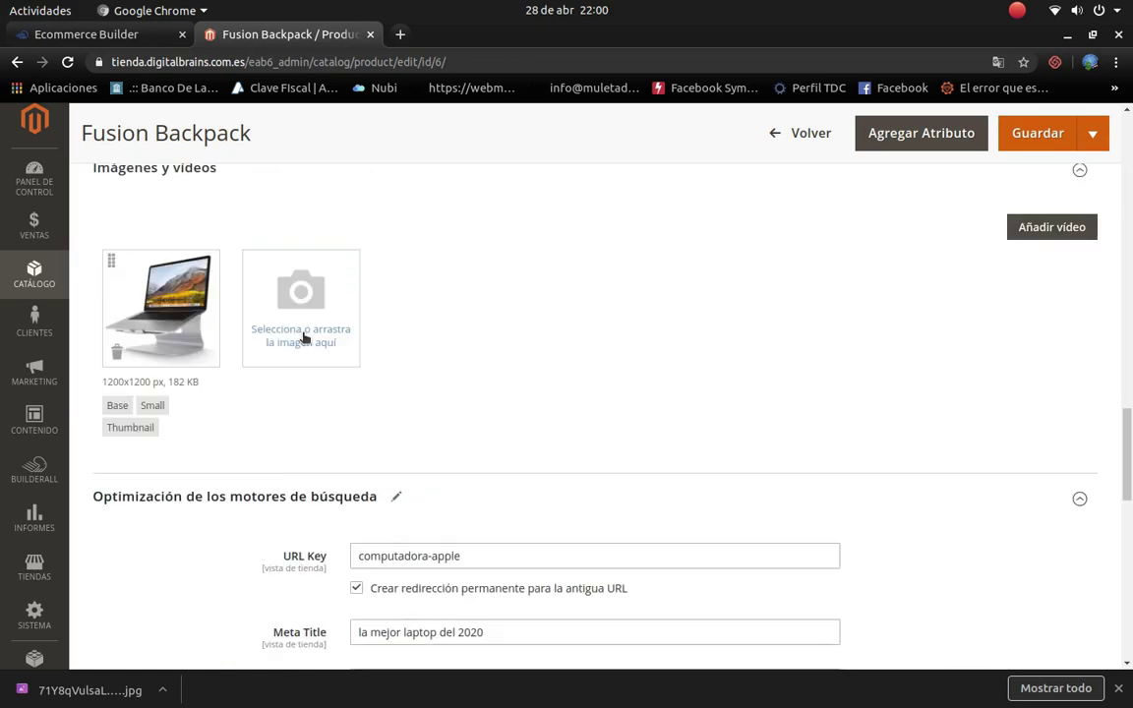
scroll(301, 351, "down", 12)
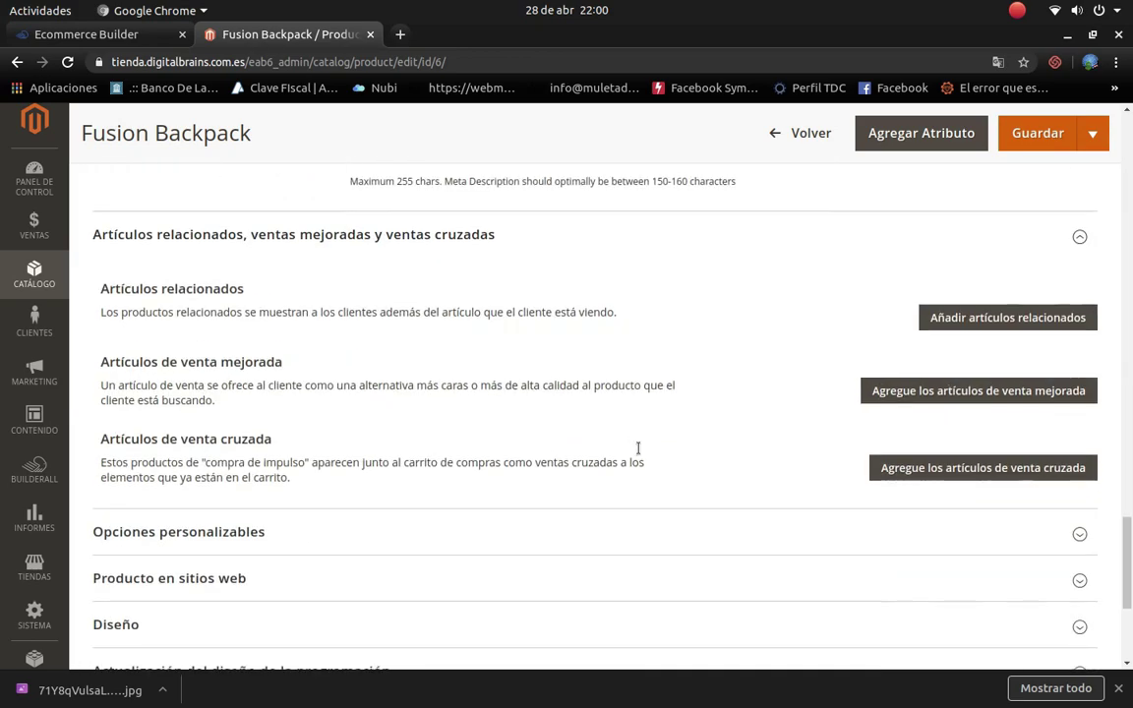
scroll(637, 448, "down", 1)
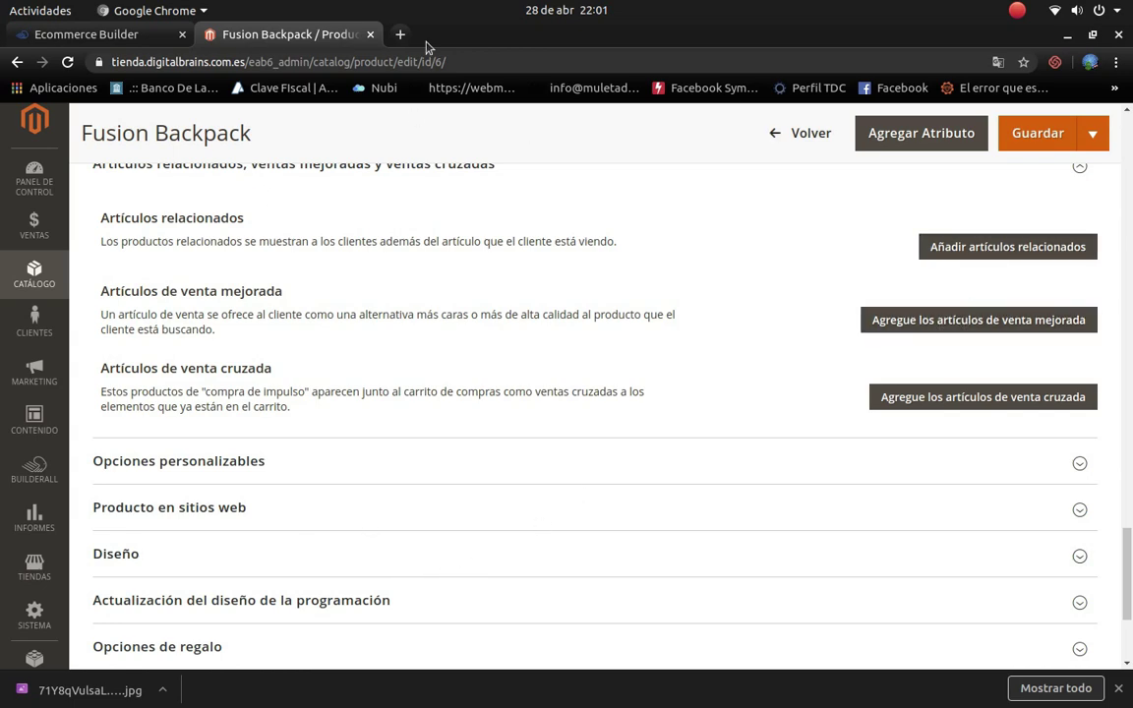
left_click(1040, 393)
scroll(217, 362, "up", 7)
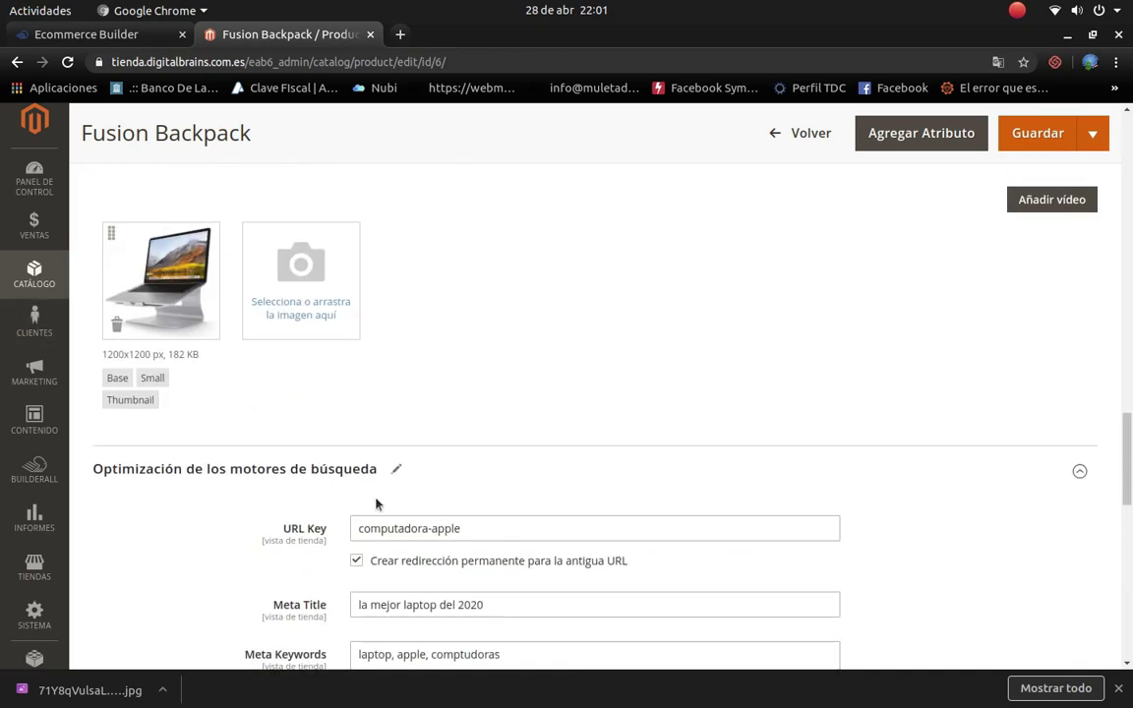
scroll(365, 508, "down", 6)
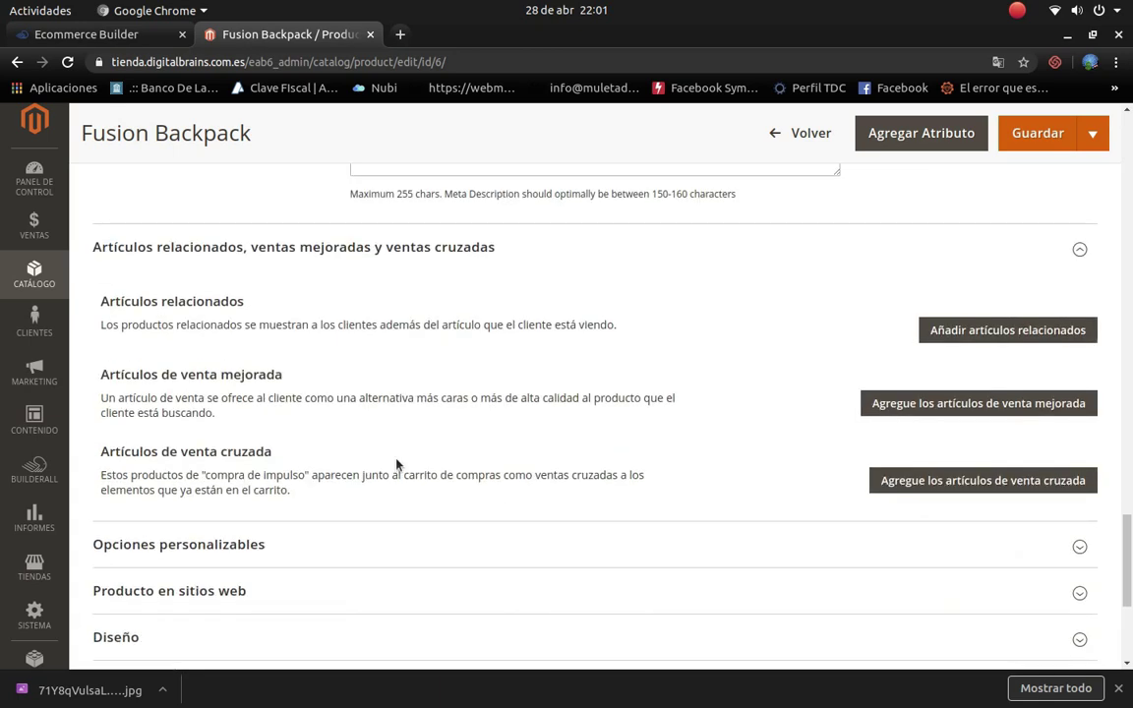
scroll(568, 356, "up", 2)
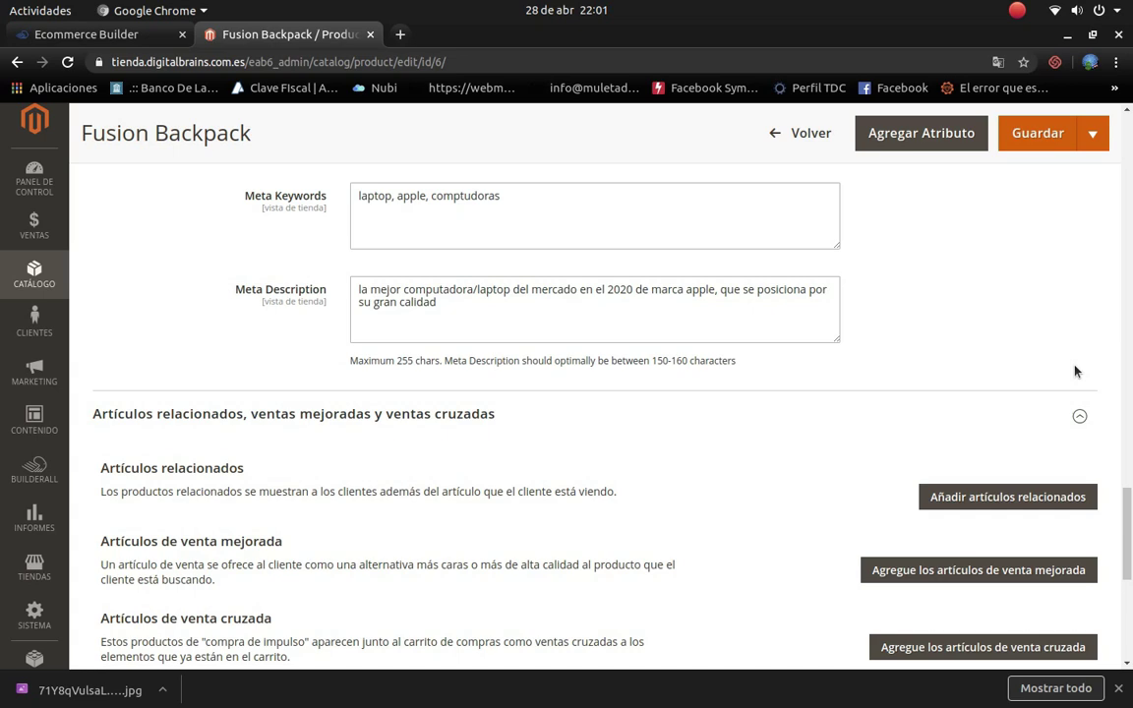
scroll(850, 416, "down", 4)
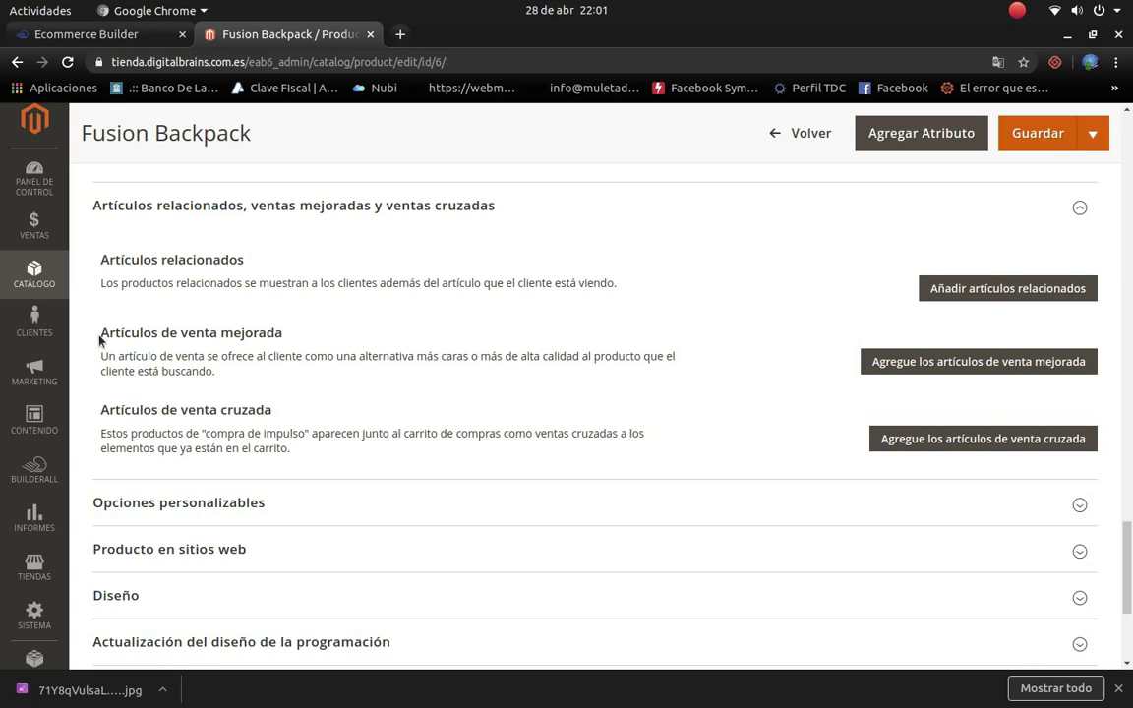
Step: Highlight the 'Artículos de venta mejorada' heading to point out the upsell section
left_click_drag(101, 332, 283, 332)
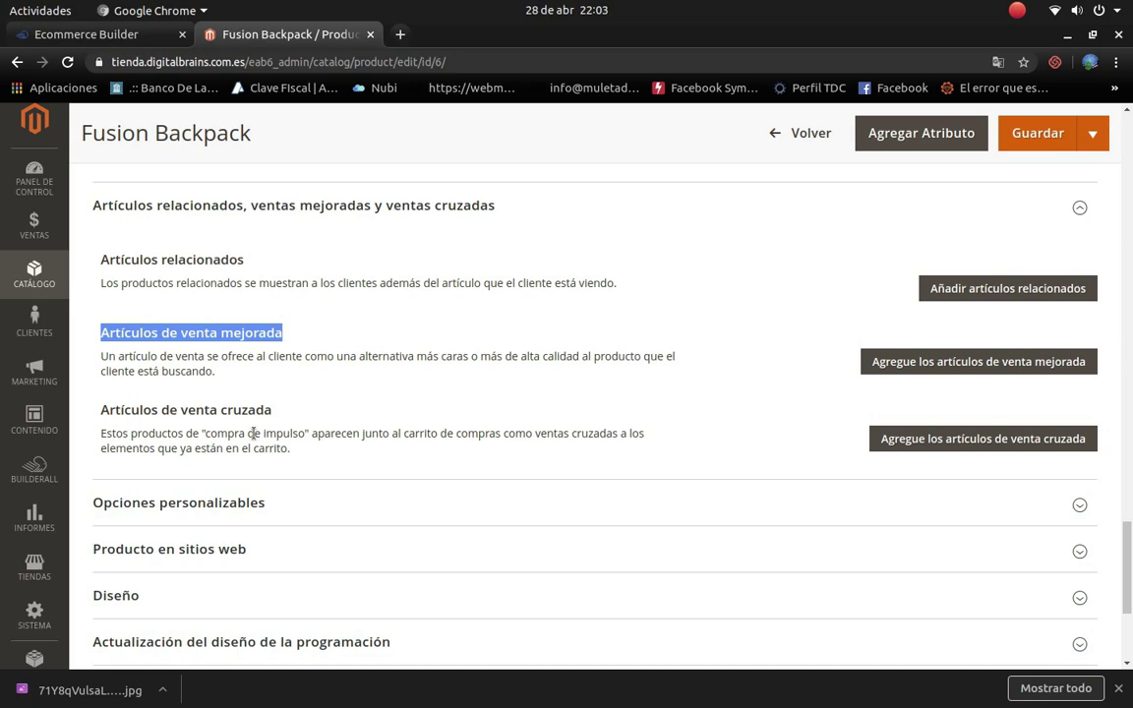
Step: Scroll to the upsell block and open the 'Agregue los artículos de venta mejorada' picker
scroll(253, 433, "up", 2)
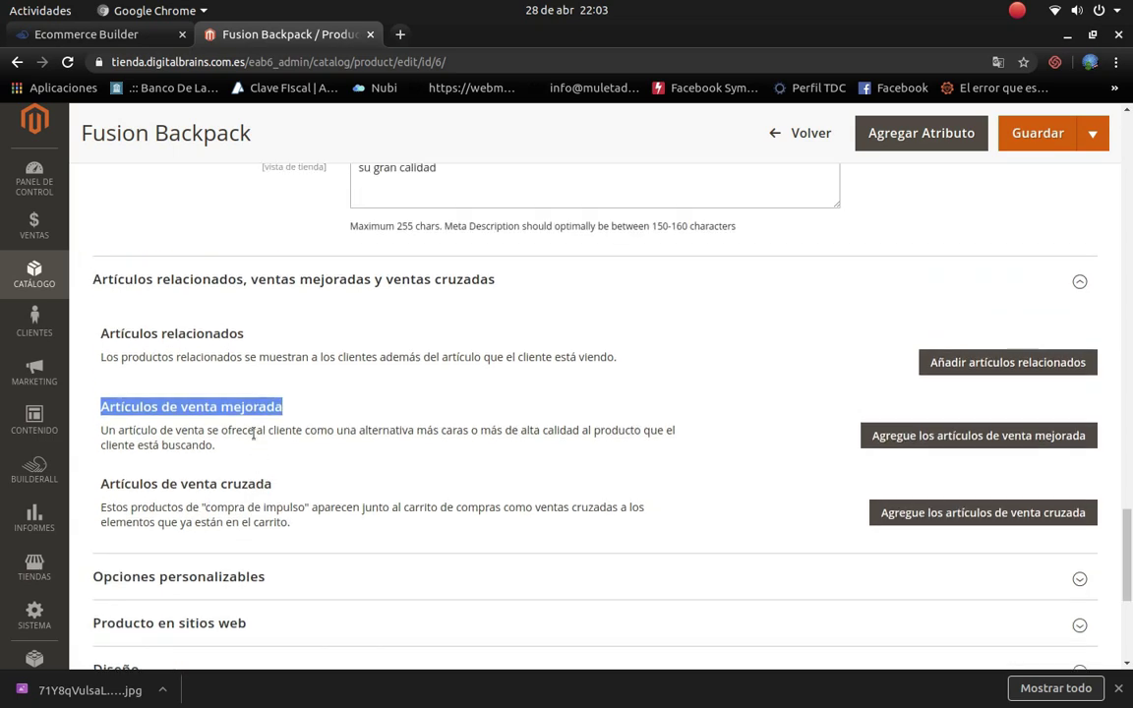
scroll(255, 439, "down", 3)
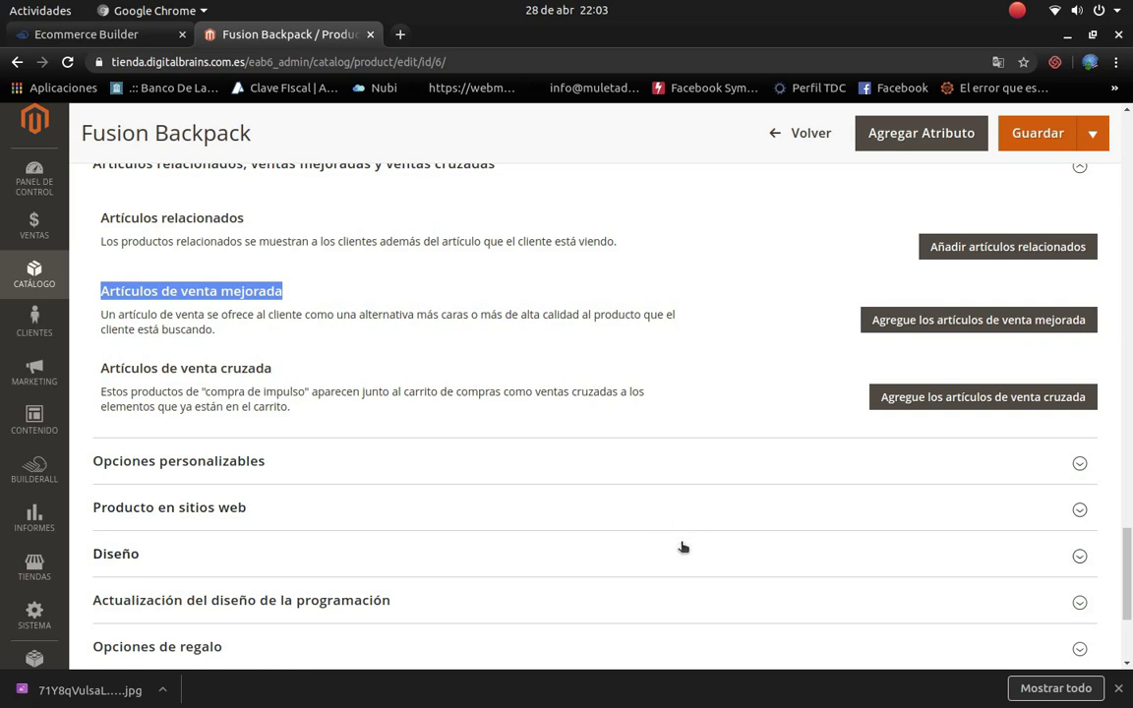
scroll(682, 547, "up", 3)
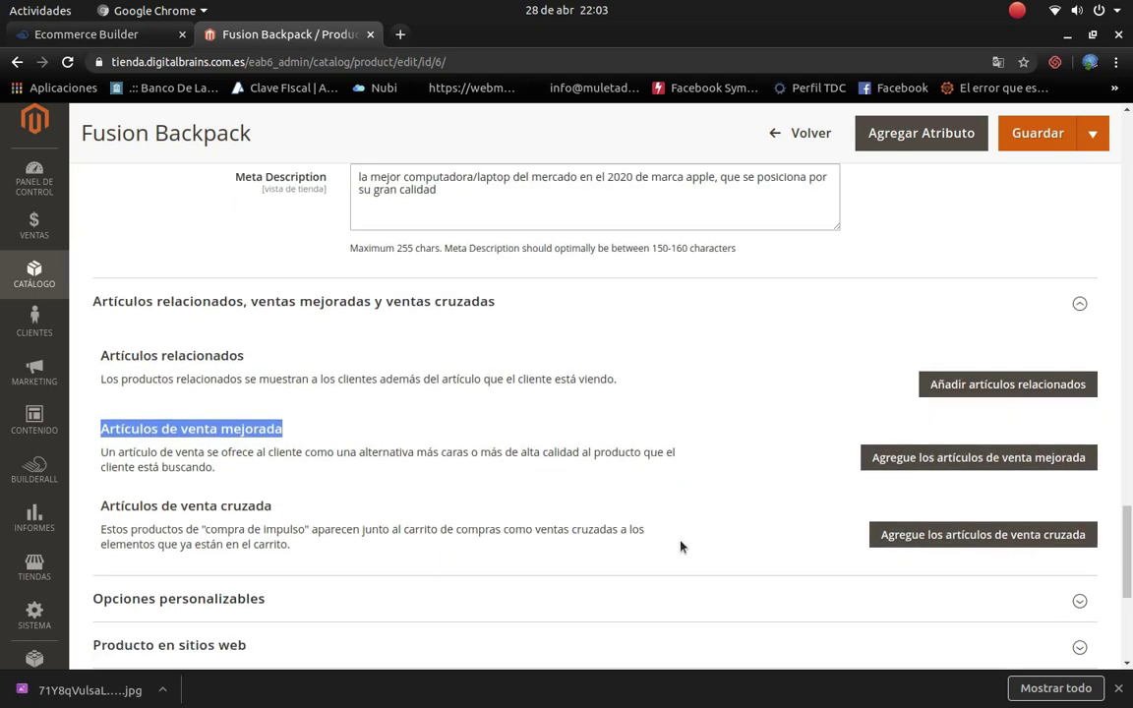
scroll(682, 547, "down", 1)
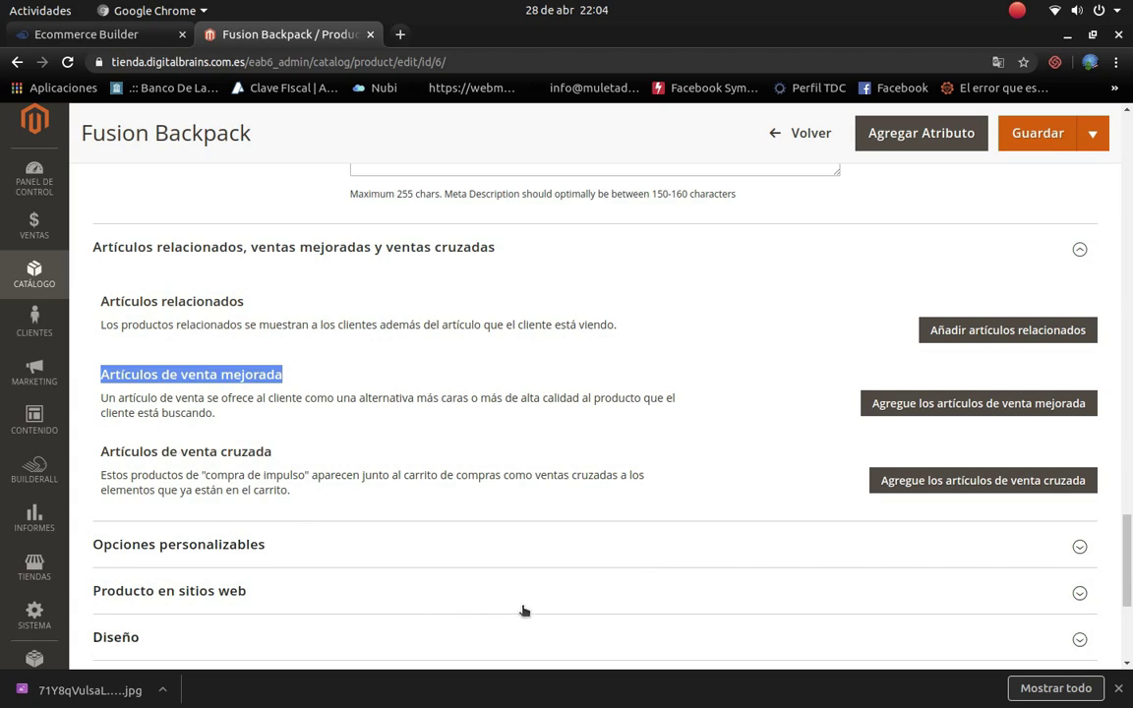
scroll(905, 480, "down", 1)
scroll(908, 480, "down", 1)
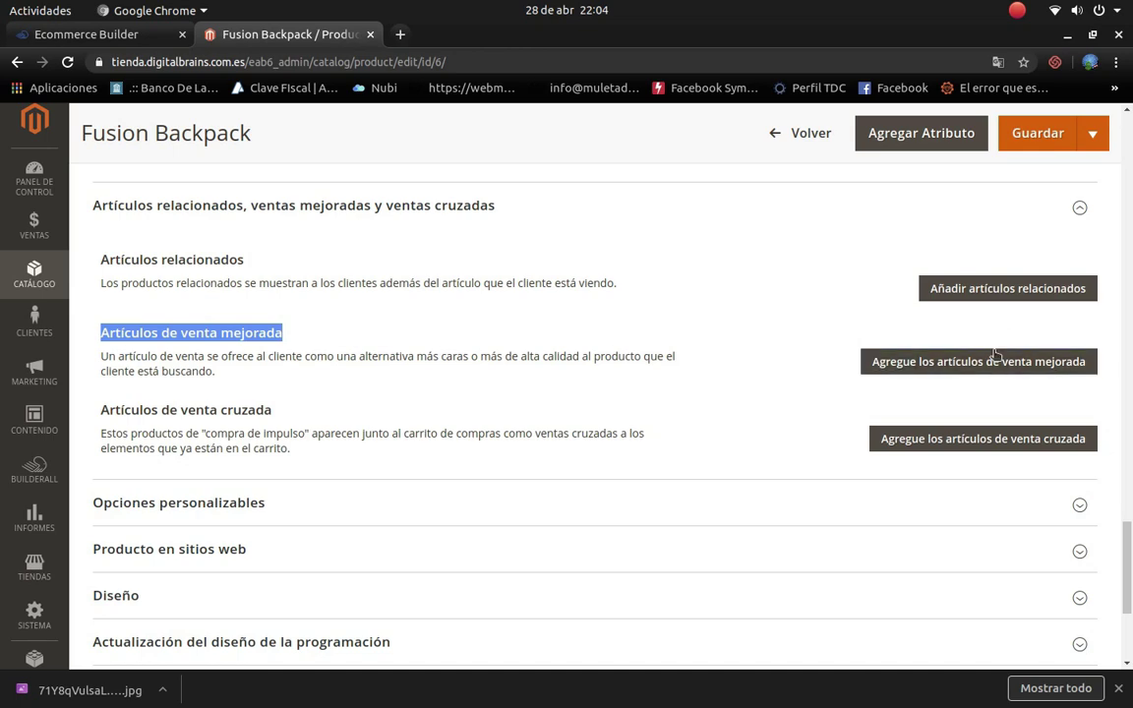
left_click(938, 360)
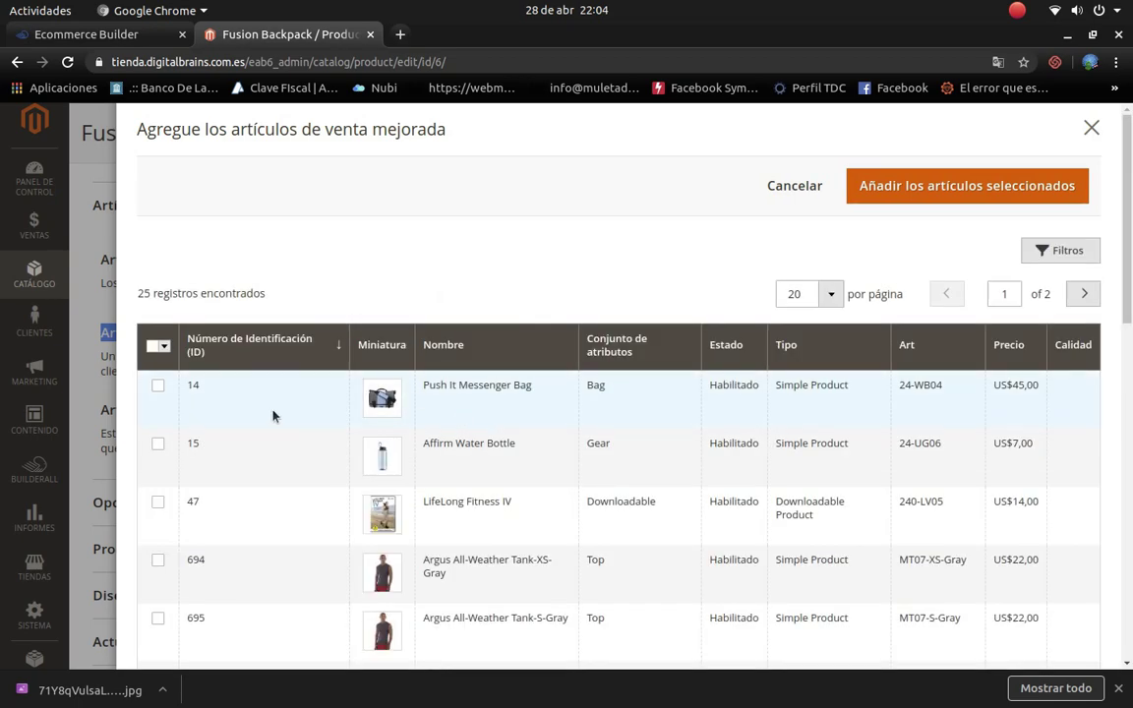
Step: Browse the upsell product grid, then close the picker without adding any products
scroll(334, 438, "down", 2)
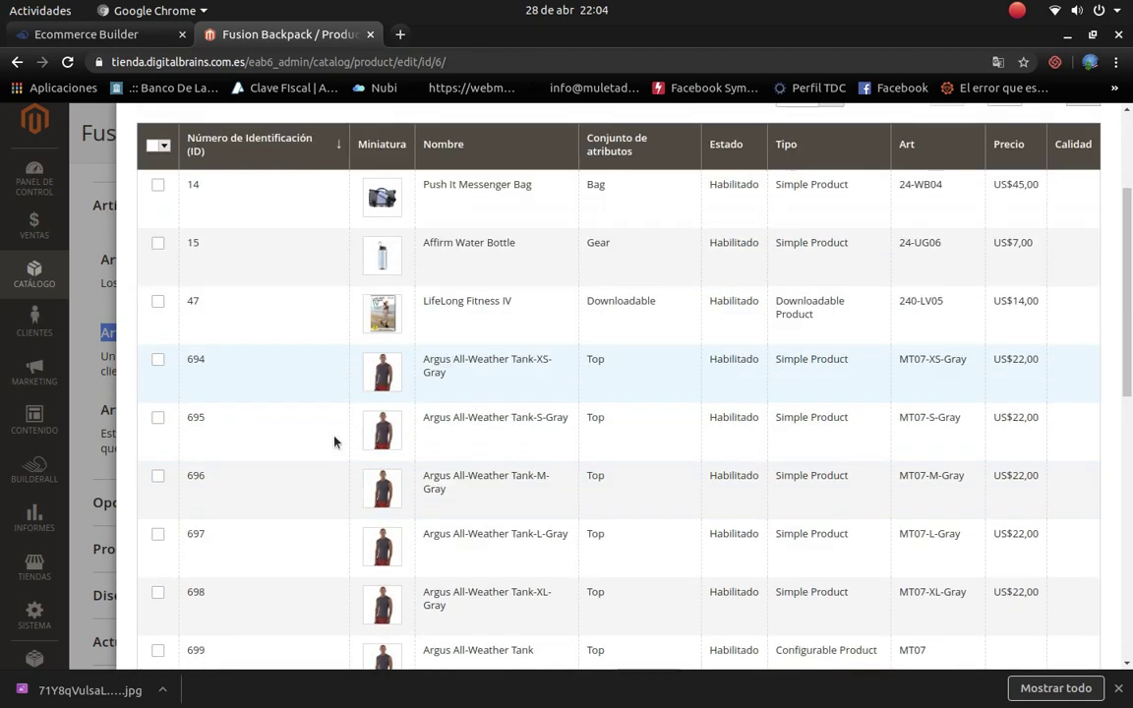
scroll(341, 445, "up", 2)
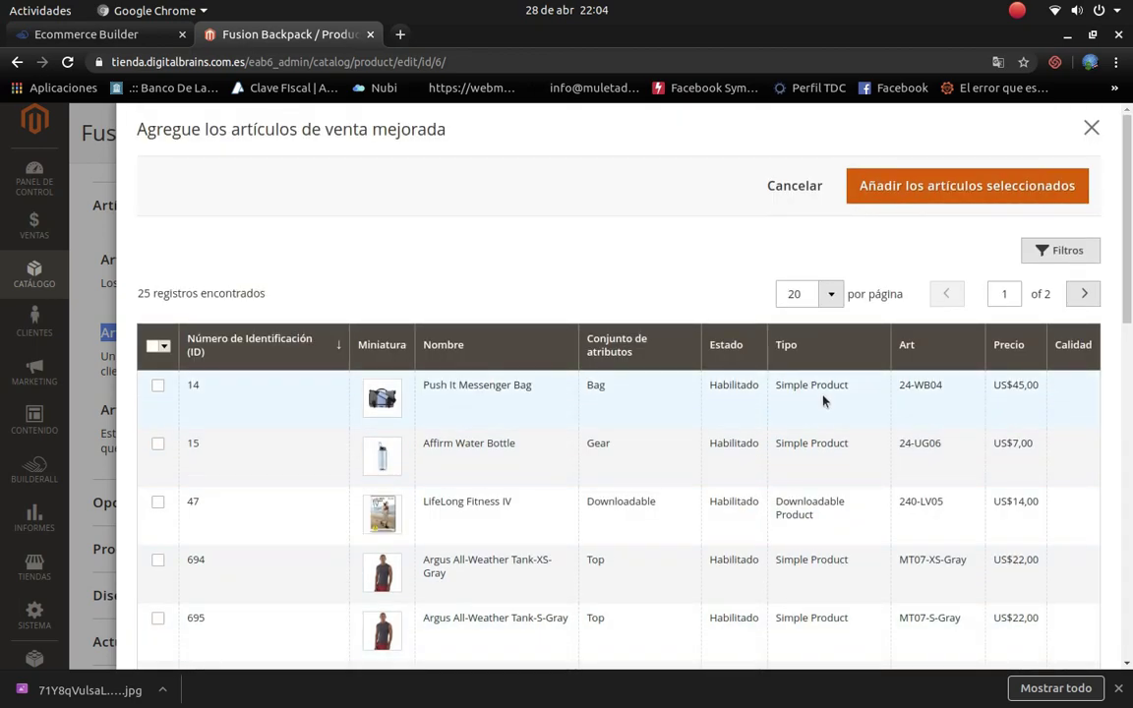
scroll(496, 414, "down", 2)
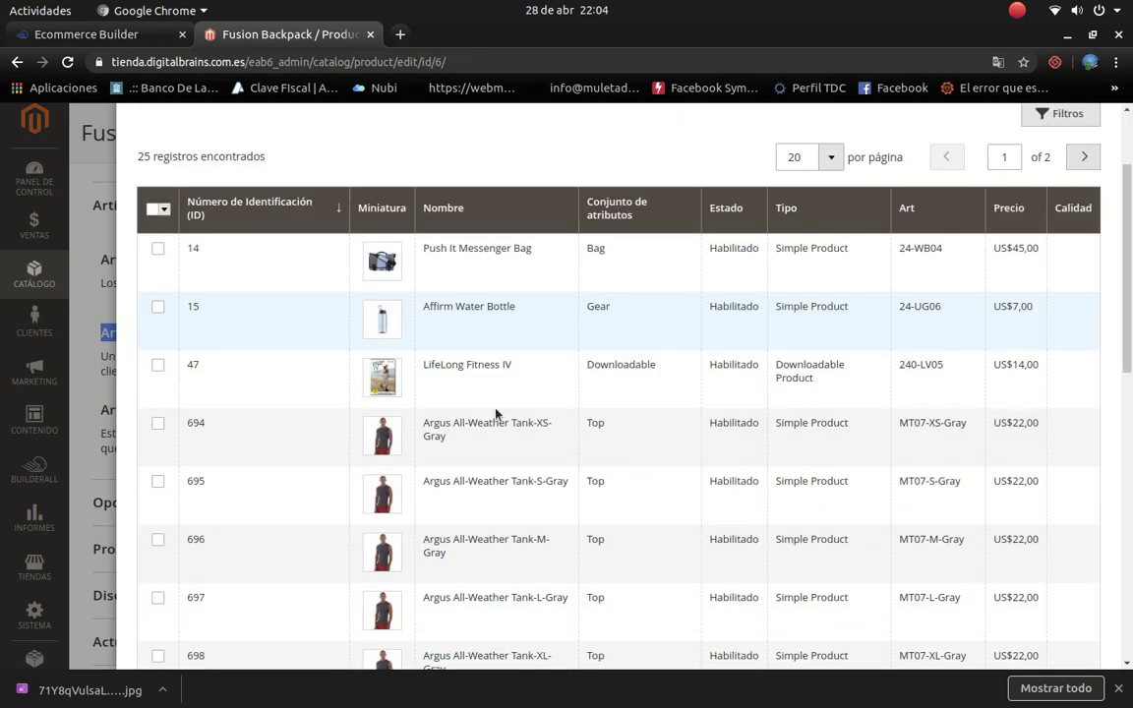
scroll(496, 414, "down", 8)
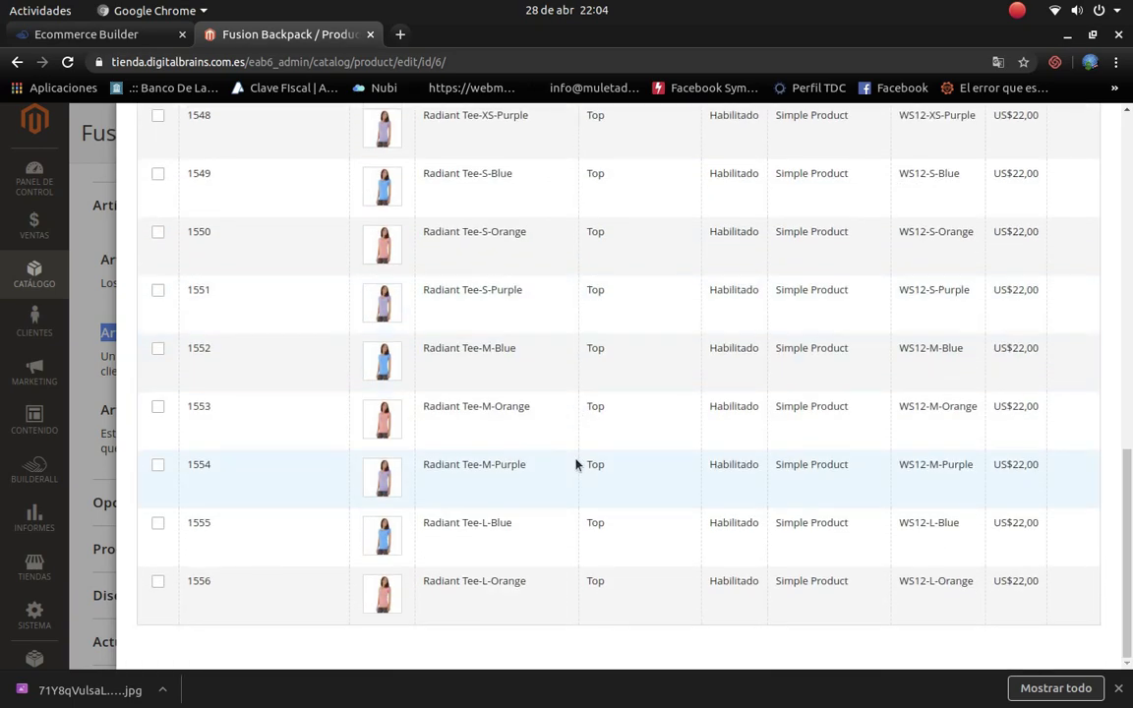
scroll(576, 464, "up", 10)
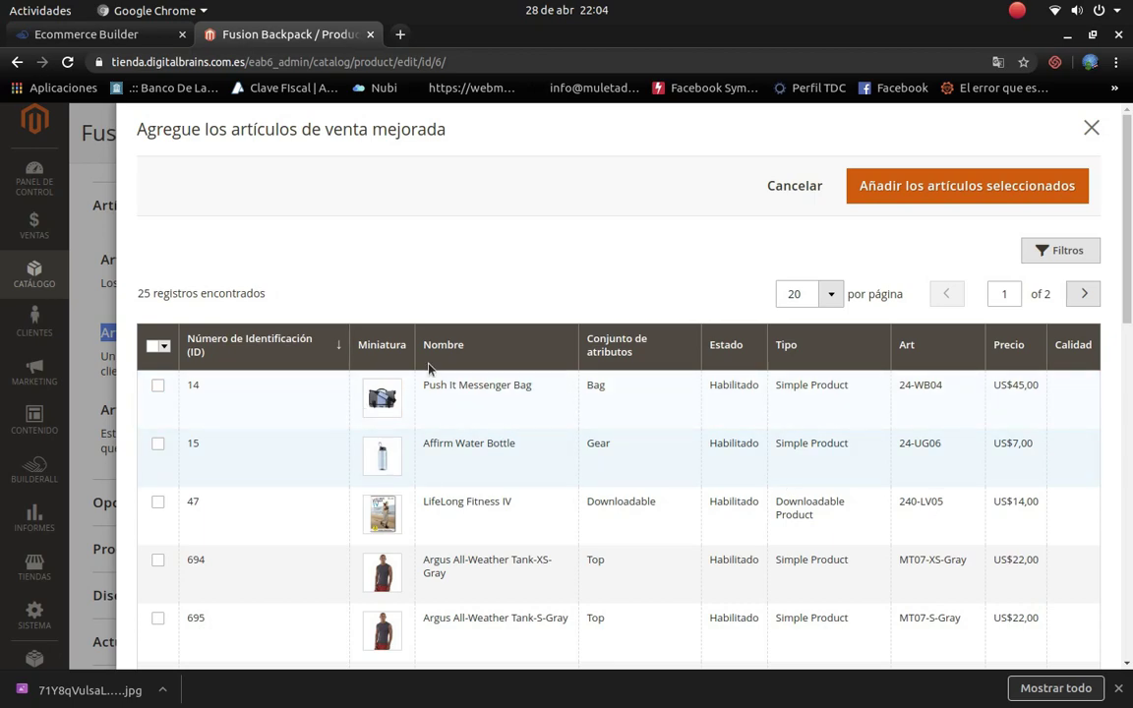
left_click(1090, 127)
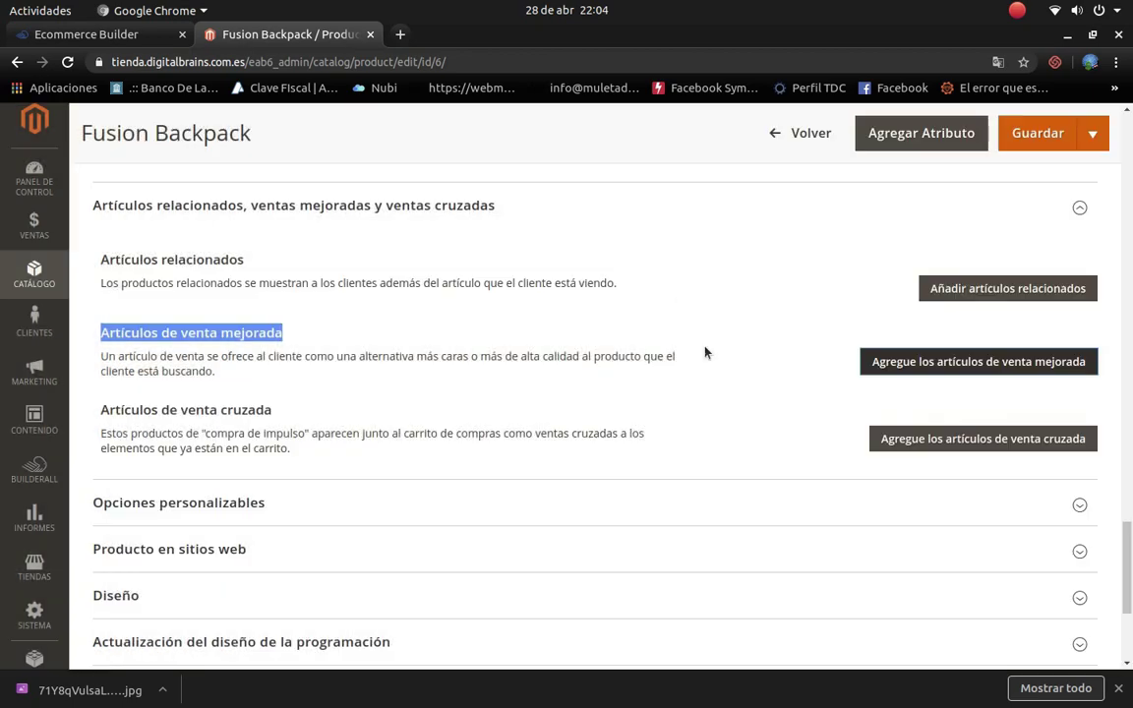
Step: Set the Diseño layout to '1 column', keeping product options after the info column
scroll(404, 417, "down", 3)
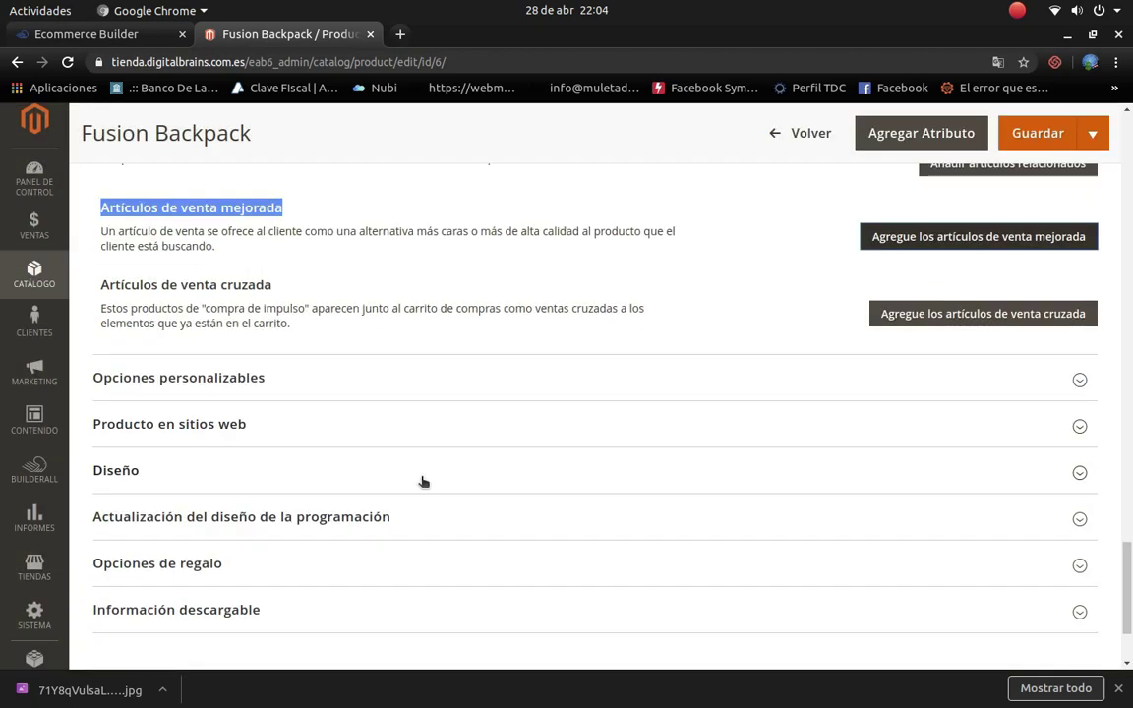
left_click(637, 383)
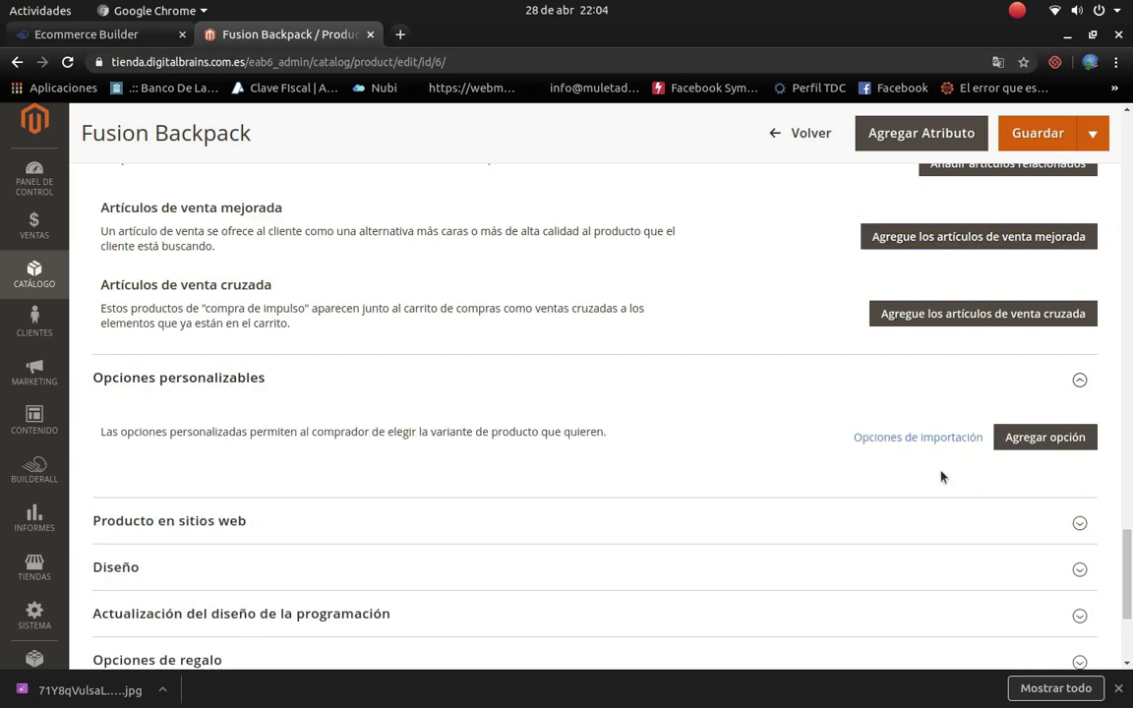
scroll(763, 450, "down", 3)
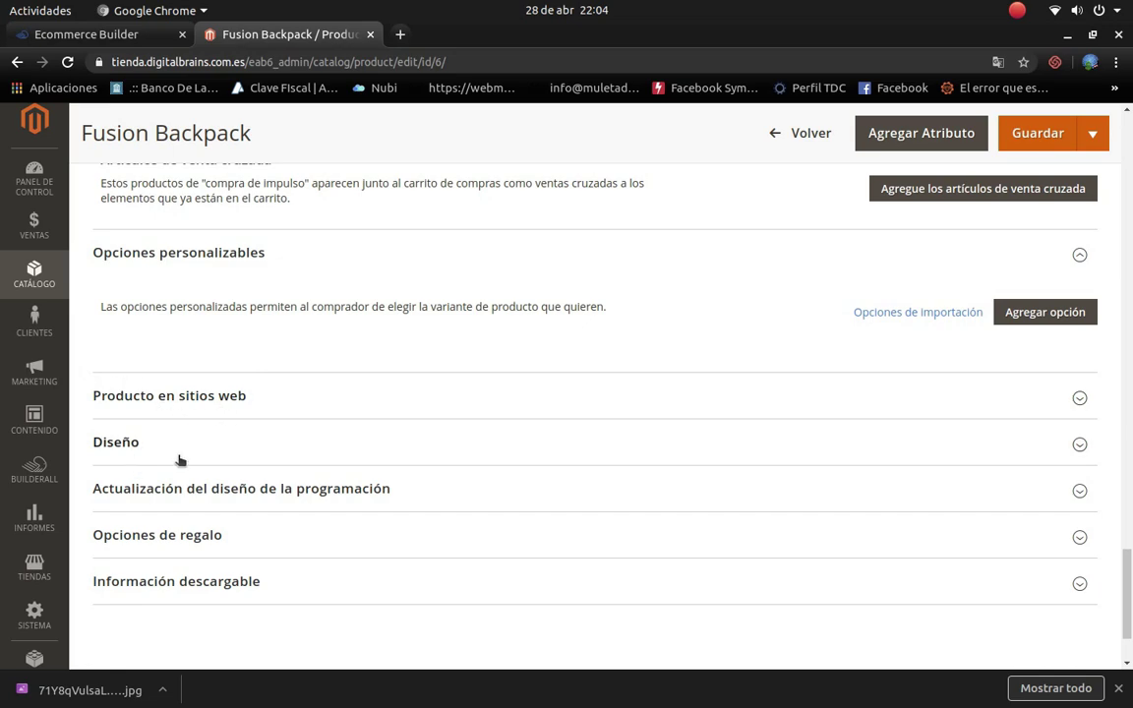
left_click(226, 453)
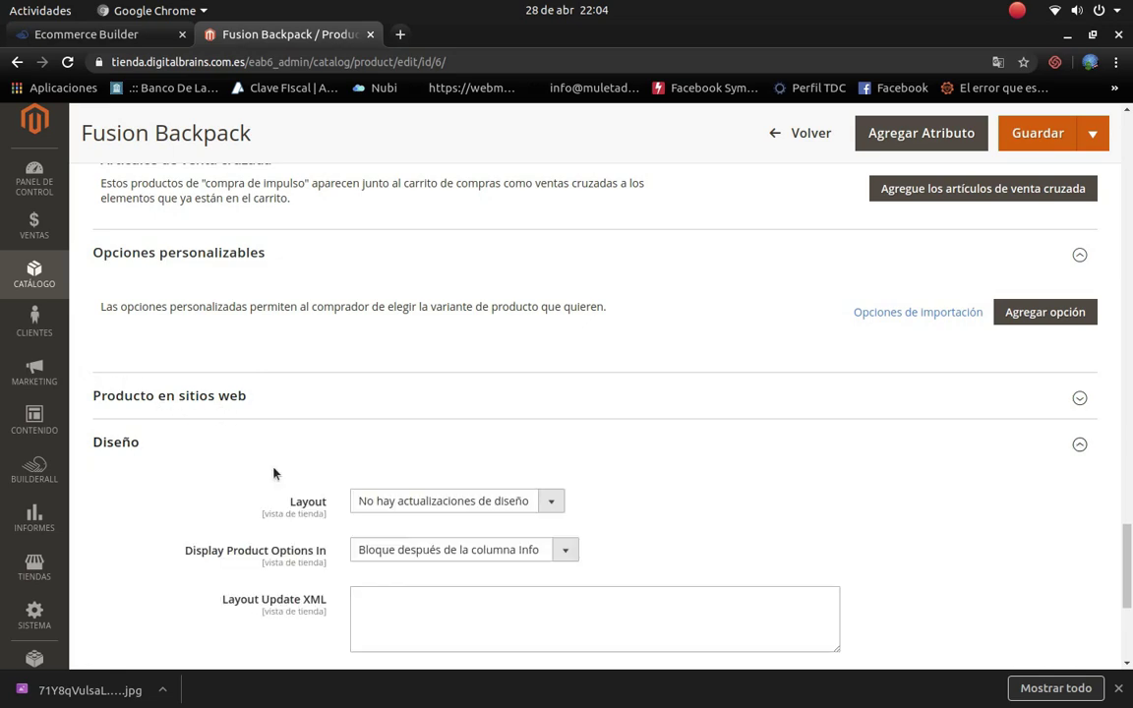
left_click(551, 501)
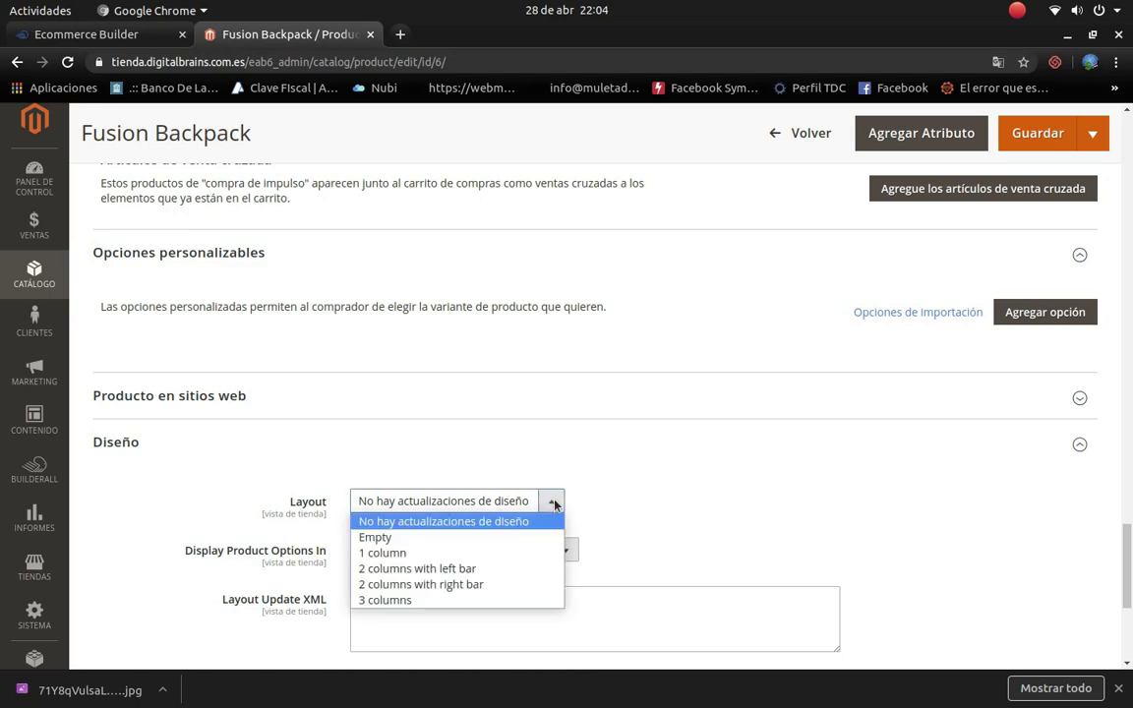
scroll(689, 503, "down", 1)
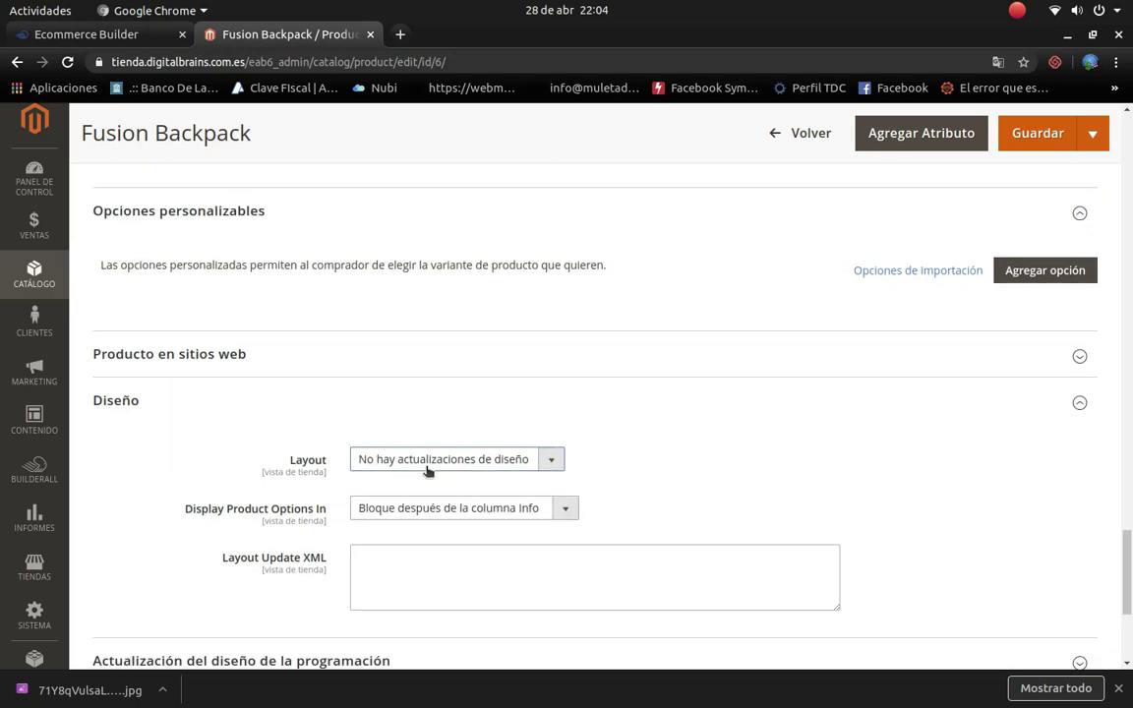
left_click(550, 460)
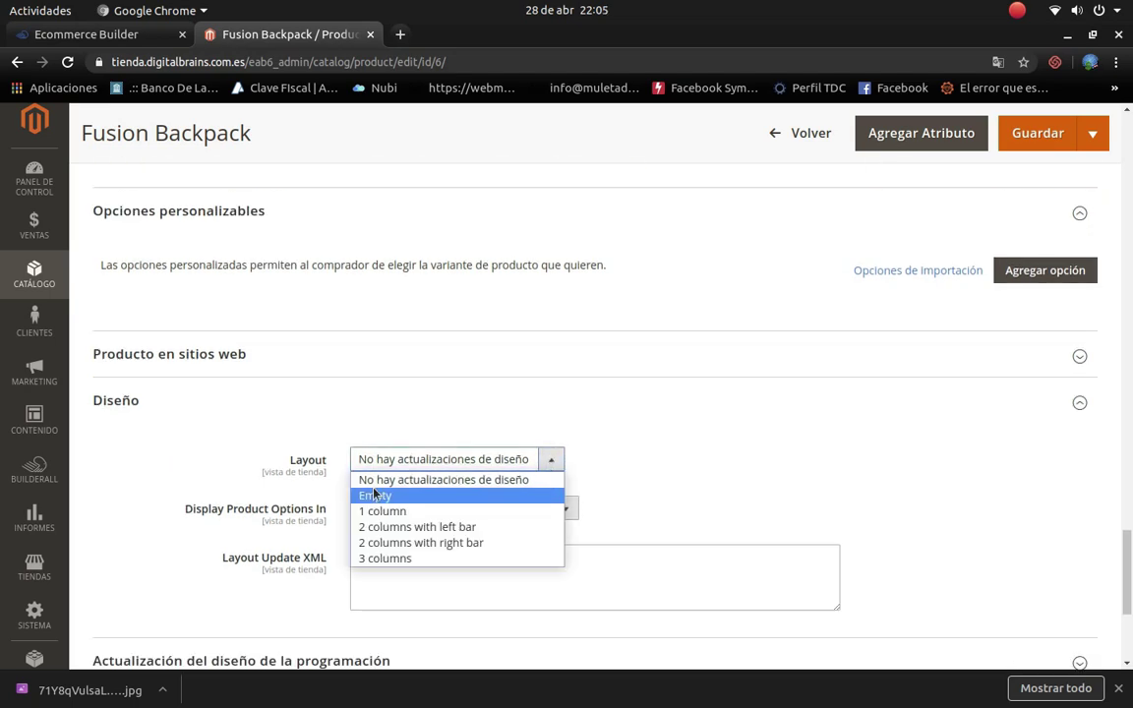
left_click(425, 511)
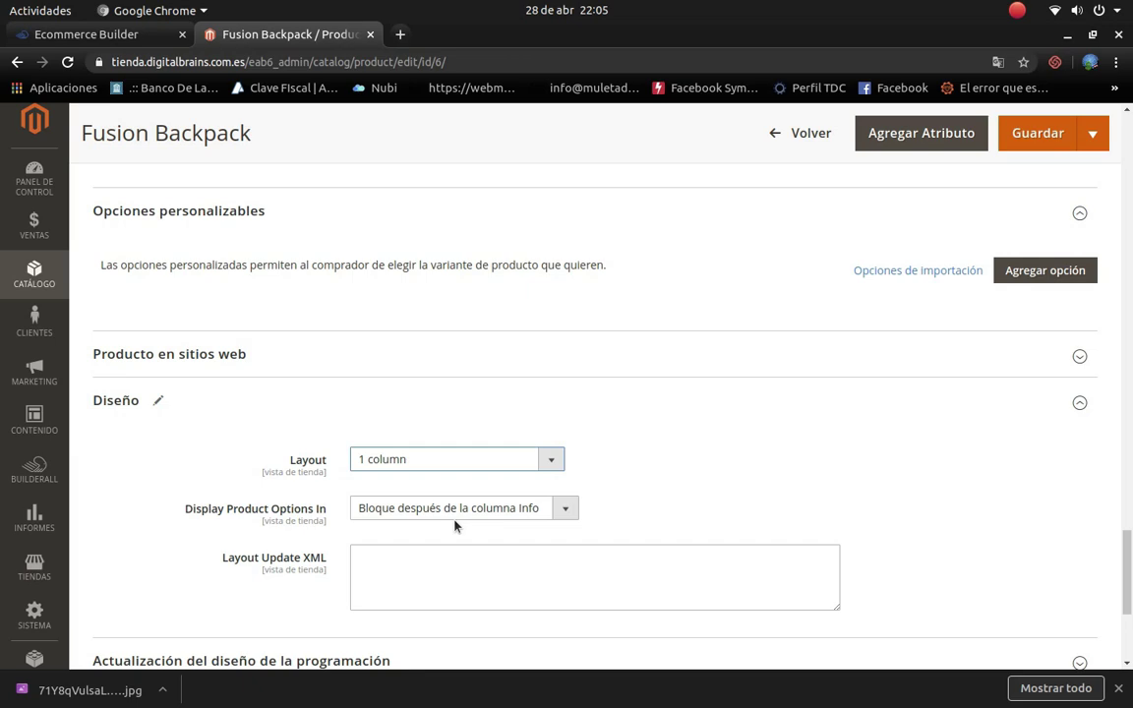
left_click(569, 509)
left_click(578, 511)
scroll(536, 500, "down", 5)
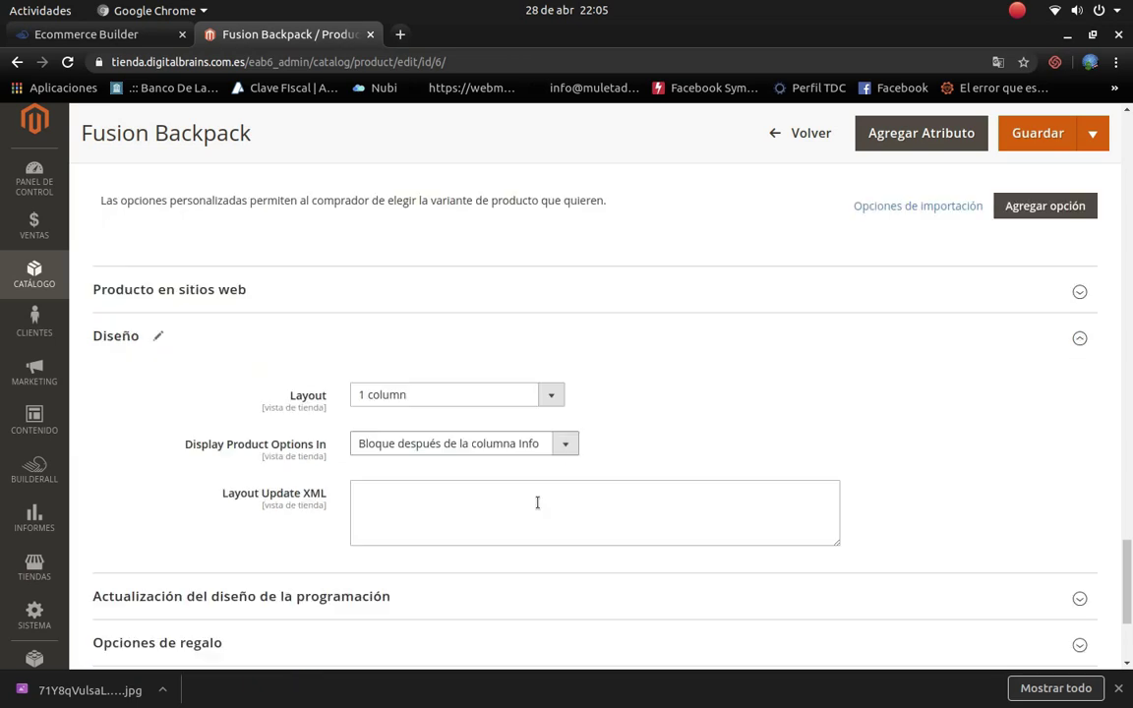
scroll(373, 332, "up", 2)
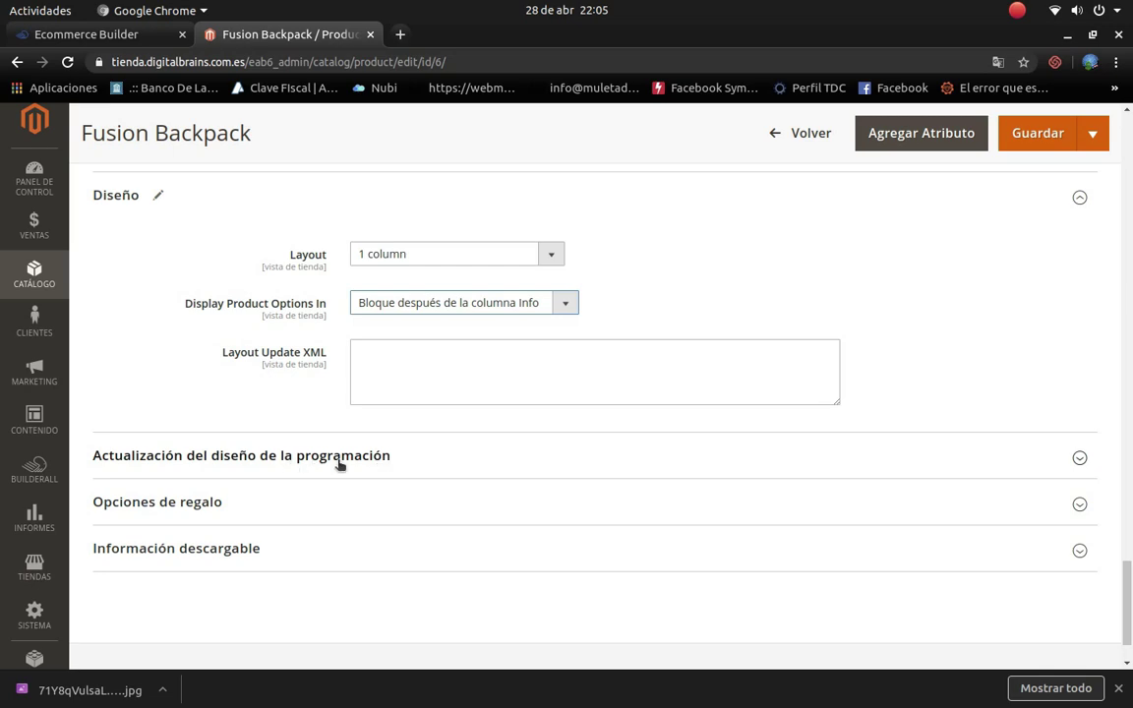
Step: Set the scheduled design update to Magento Luma theme with 1 column layout, and expand Opciones de regalo
left_click(384, 468)
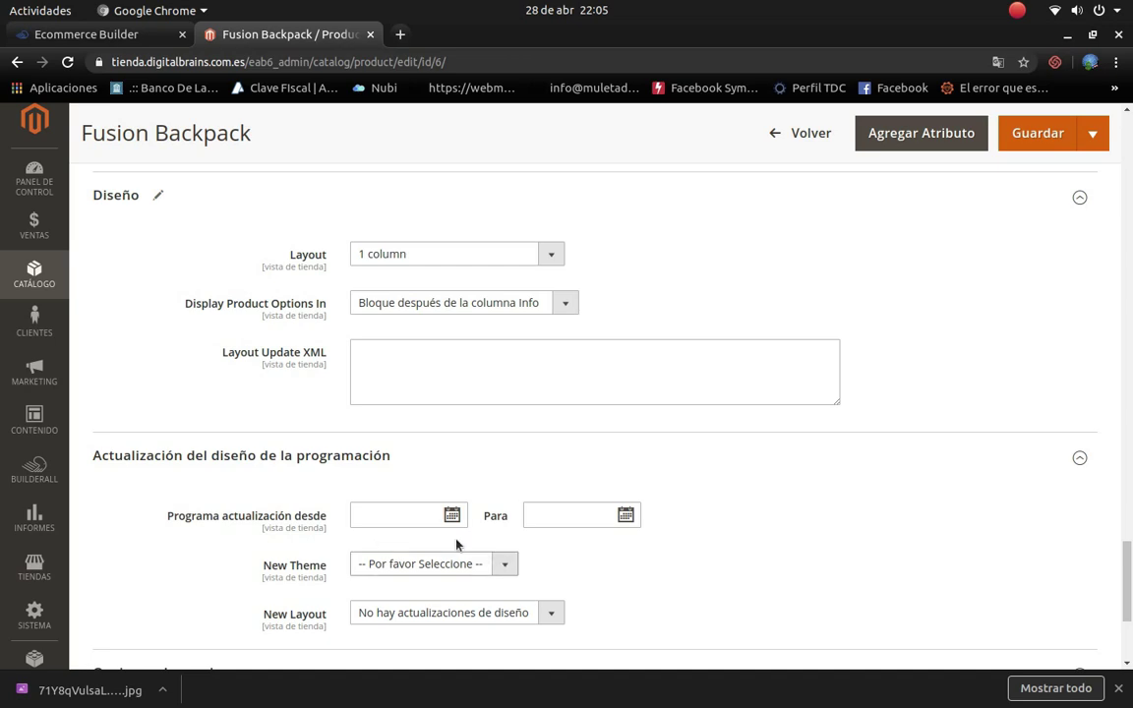
left_click(387, 508)
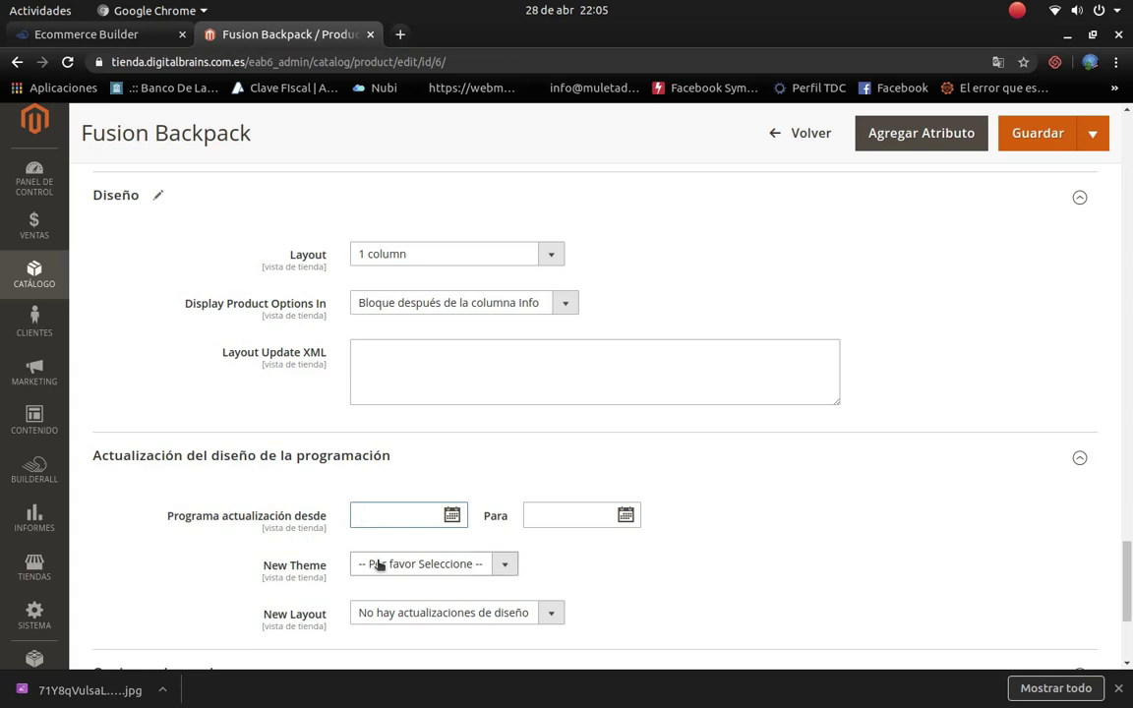
scroll(488, 612, "down", 3)
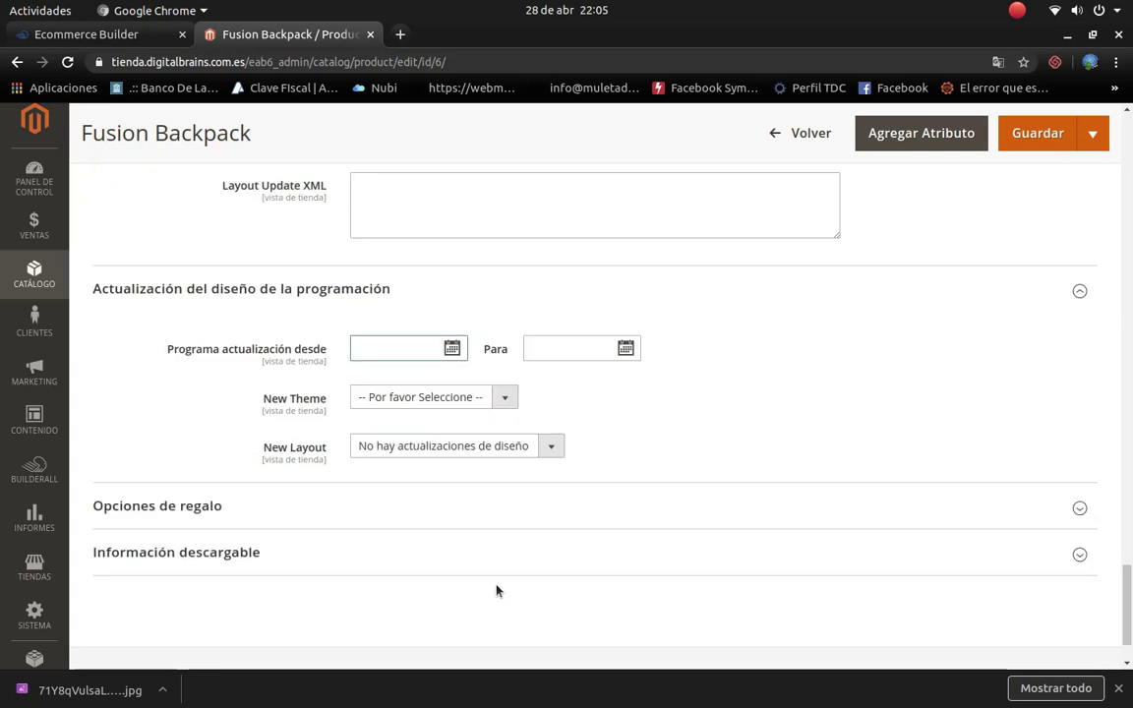
left_click(507, 398)
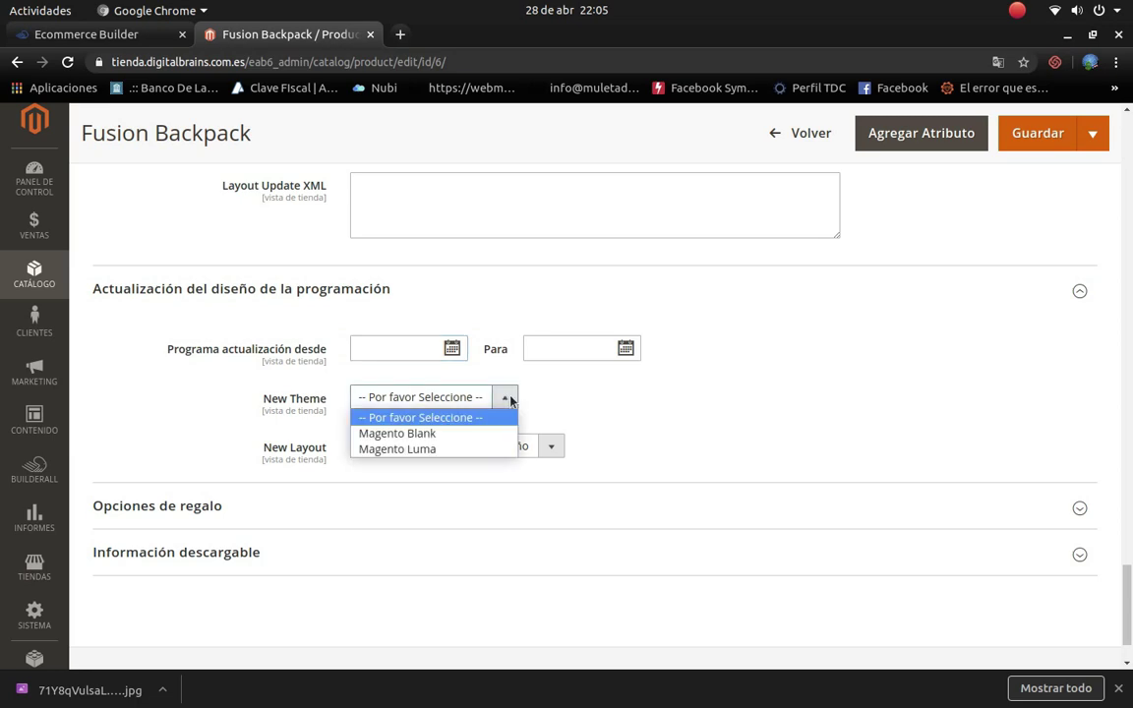
left_click(454, 450)
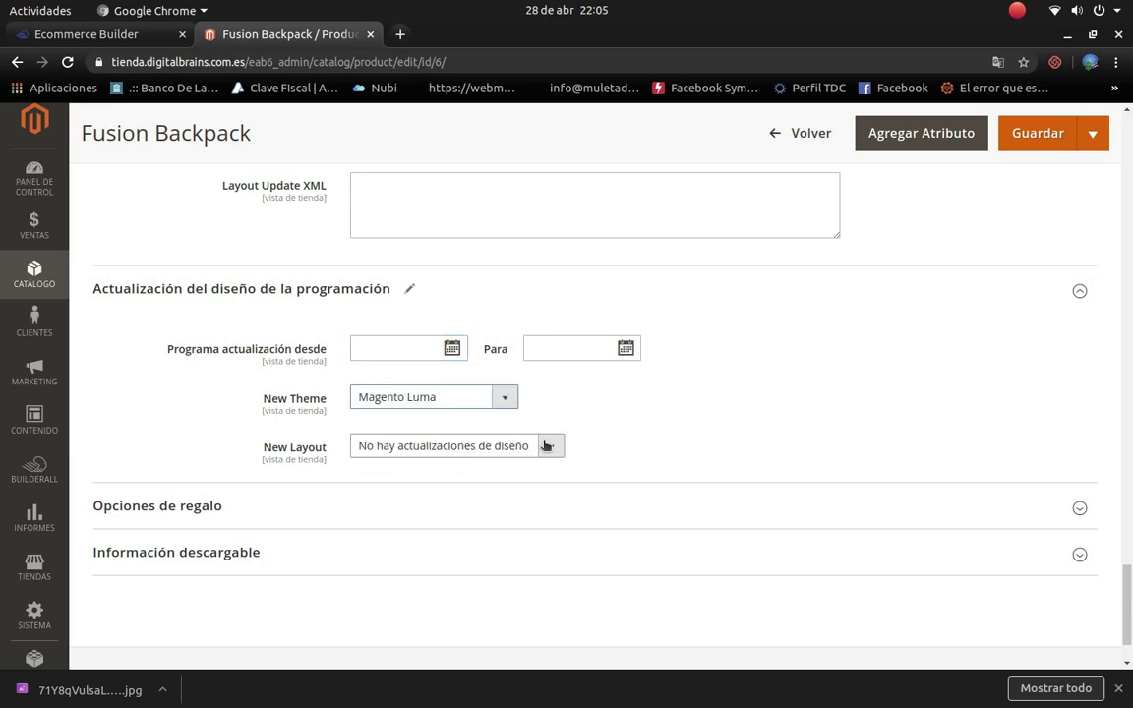
left_click(547, 445)
left_click(435, 498)
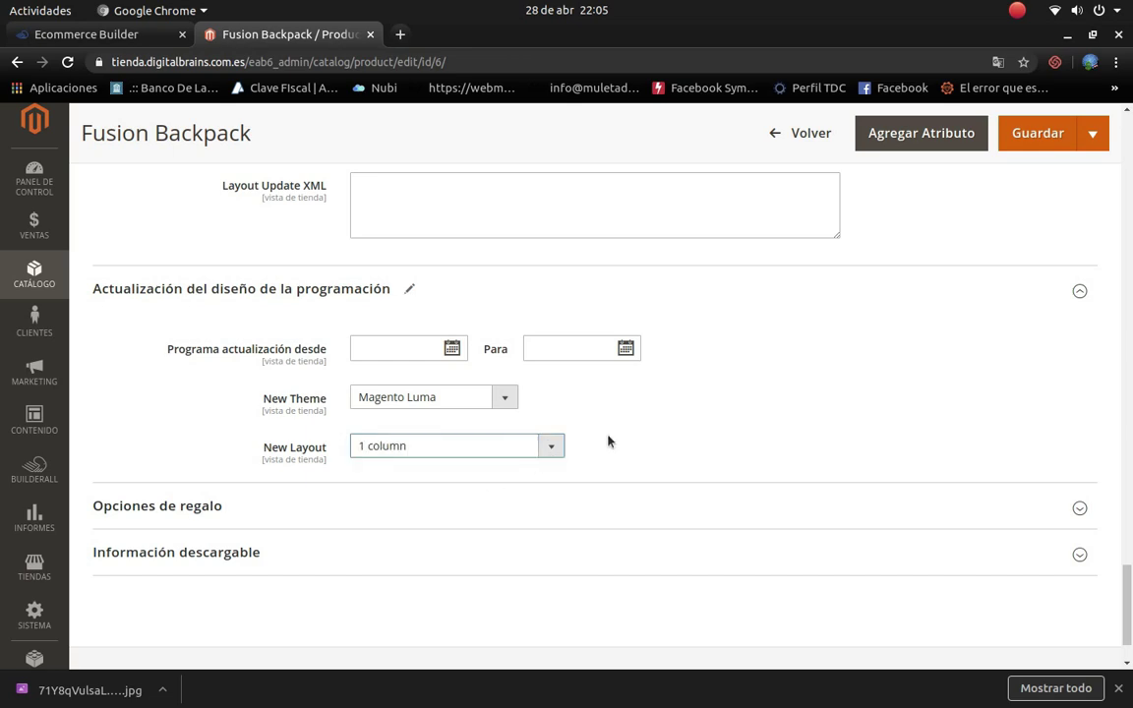
left_click(1078, 513)
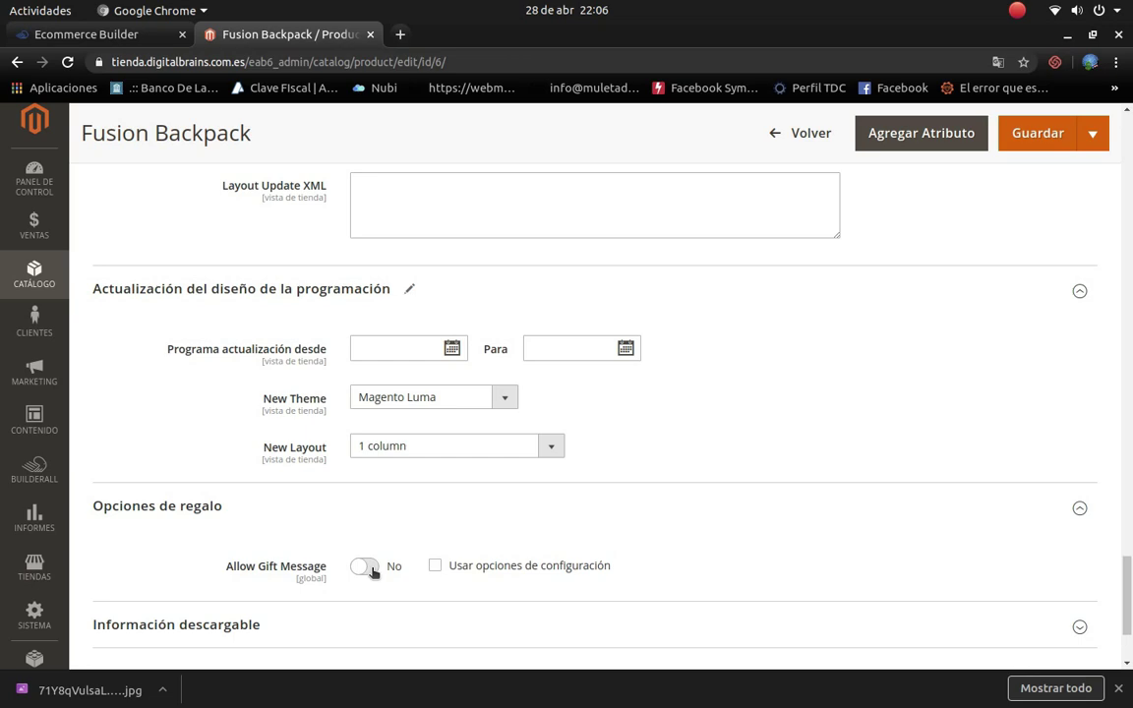
Step: Turn Allow Gift Message on and expand the Información descargable section
left_click(366, 567)
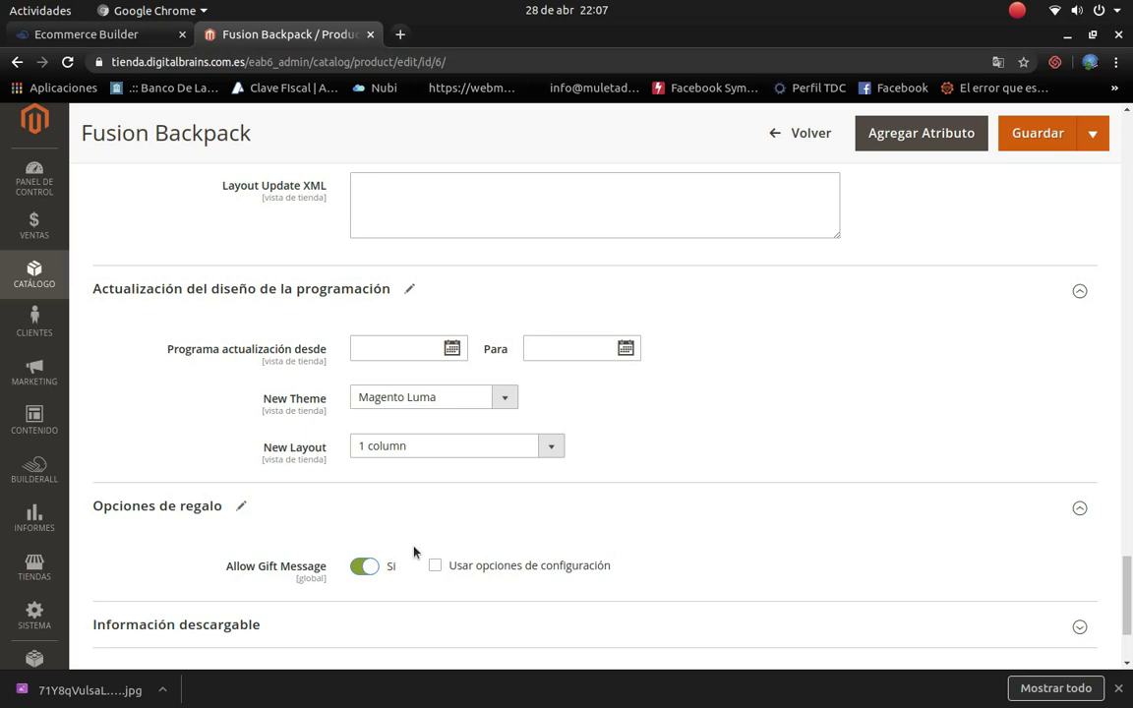
scroll(678, 630, "down", 3)
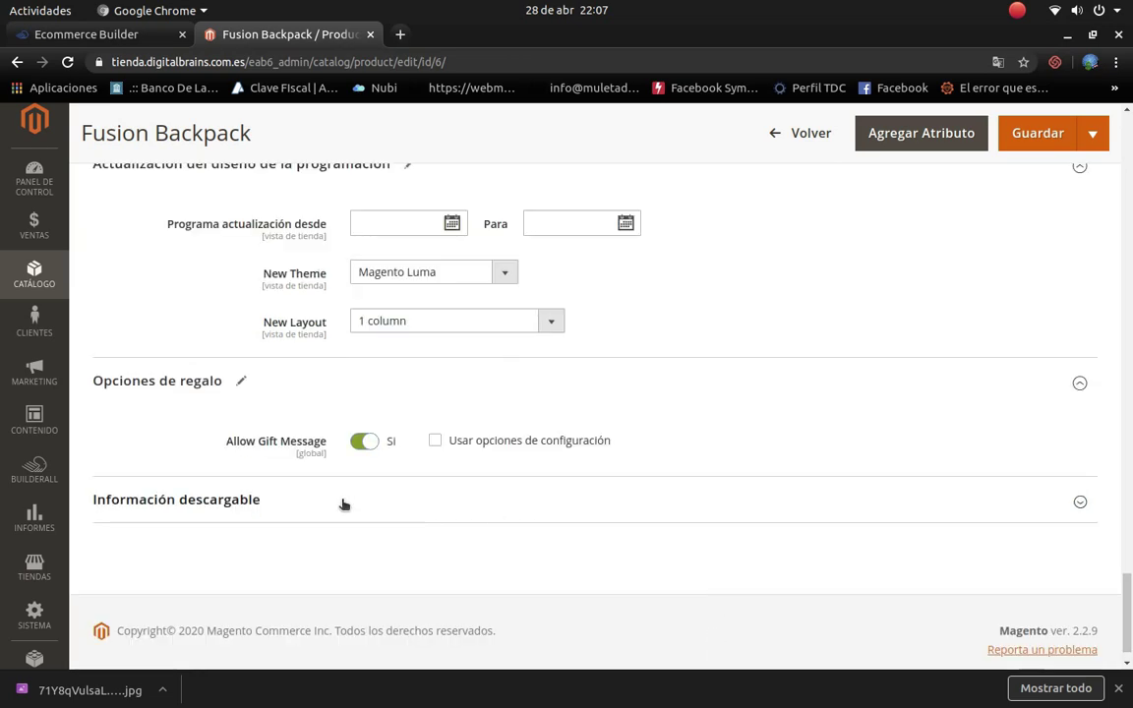
left_click(341, 503)
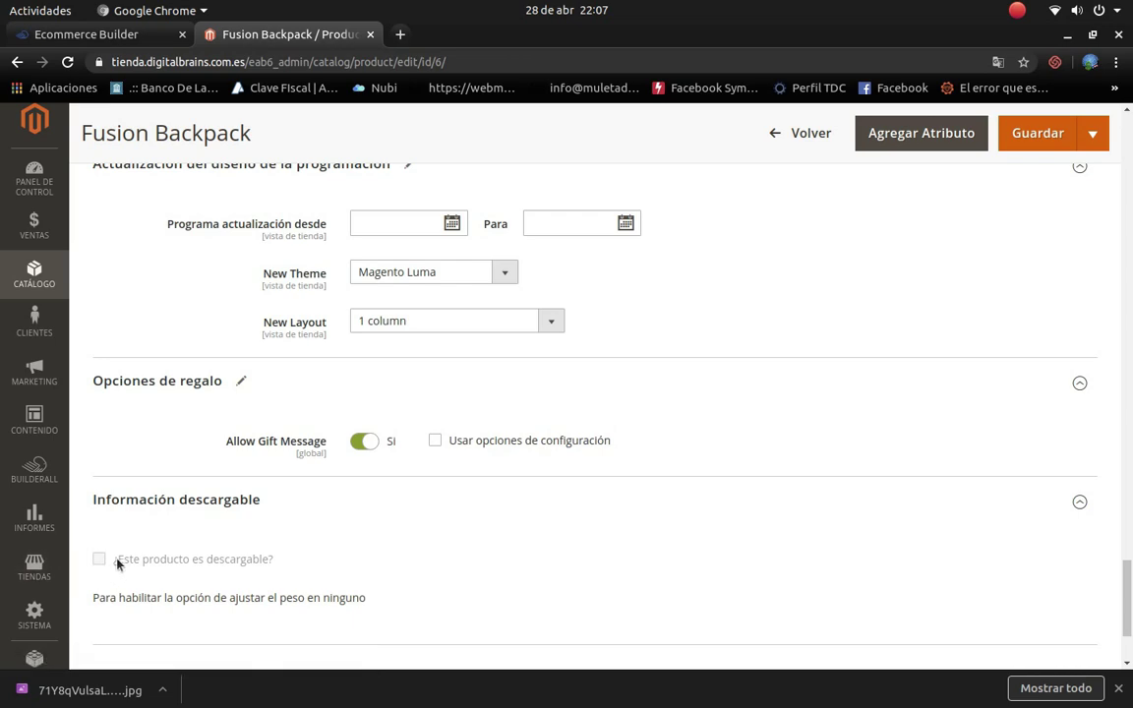
scroll(491, 436, "up", 15)
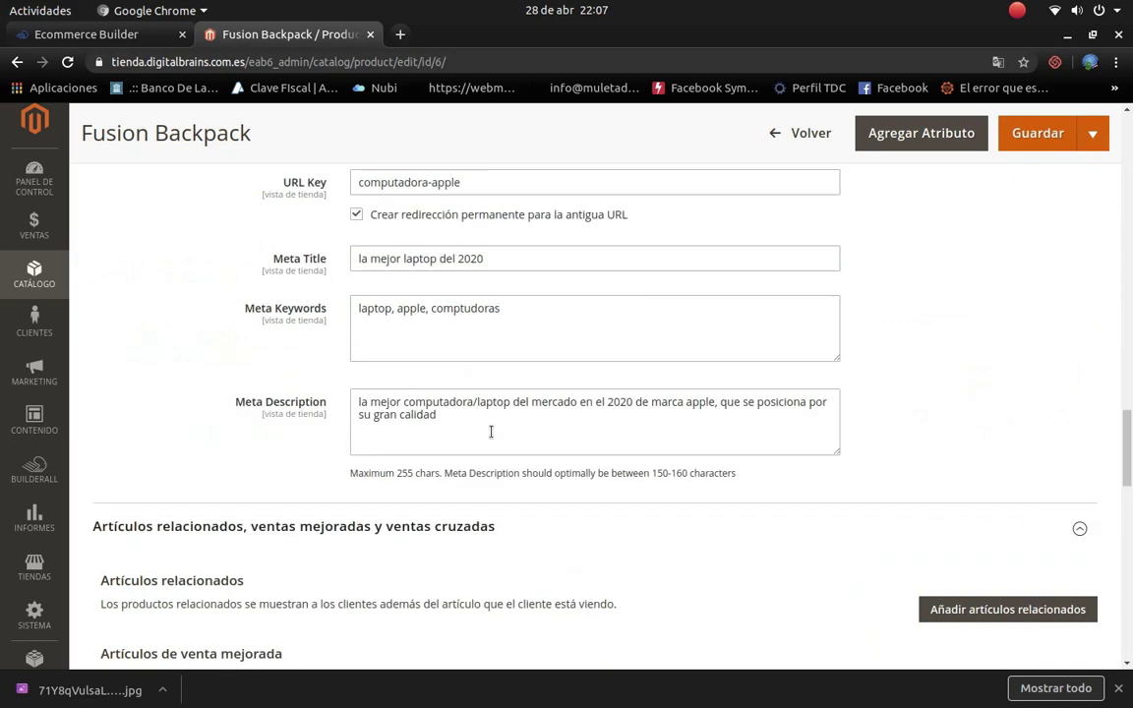
scroll(494, 435, "up", 15)
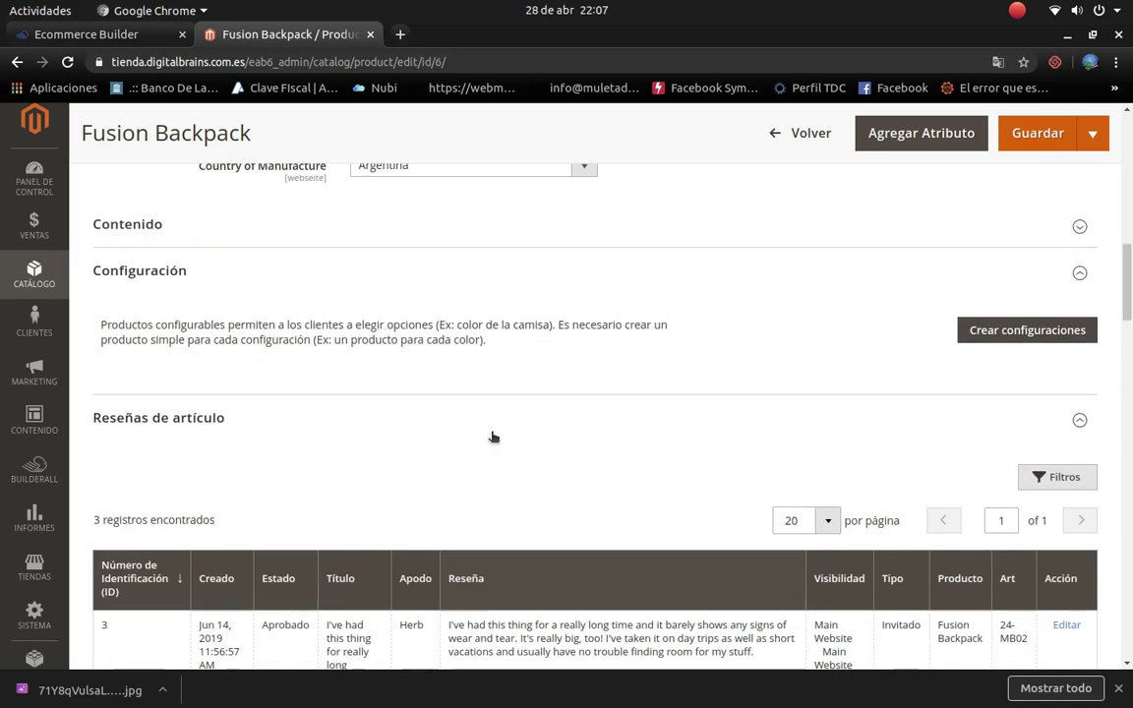
scroll(492, 435, "up", 2)
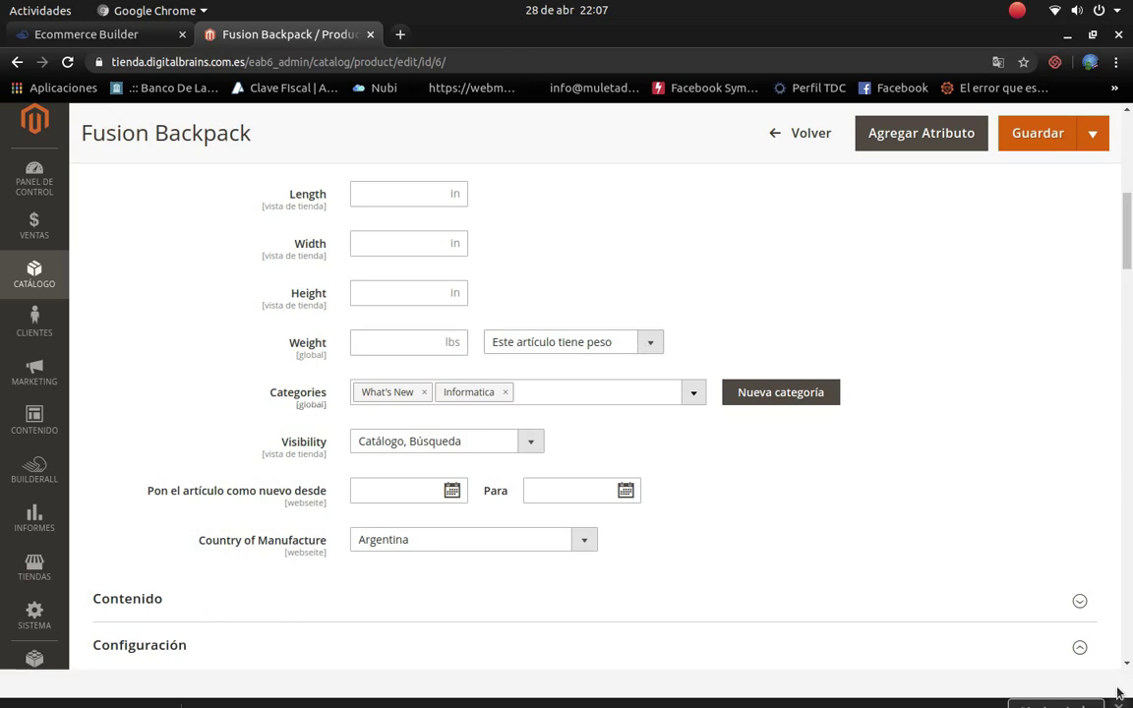
left_click(649, 341)
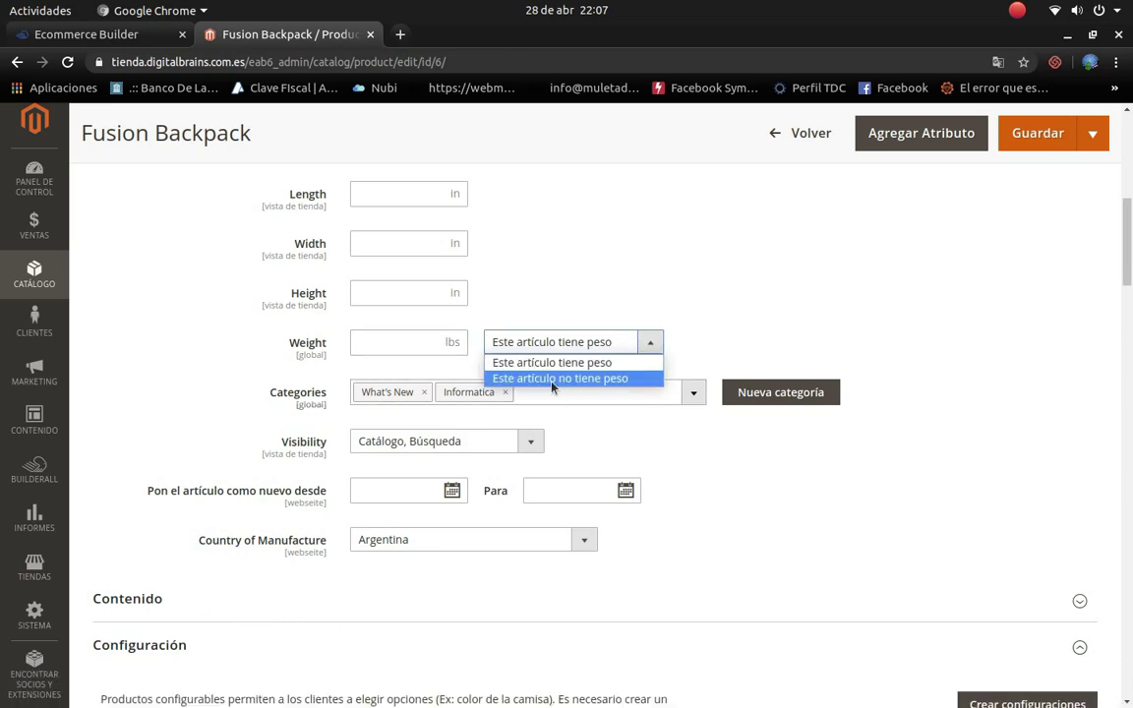
left_click(747, 336)
scroll(499, 616, "down", 2)
scroll(499, 616, "down", 20)
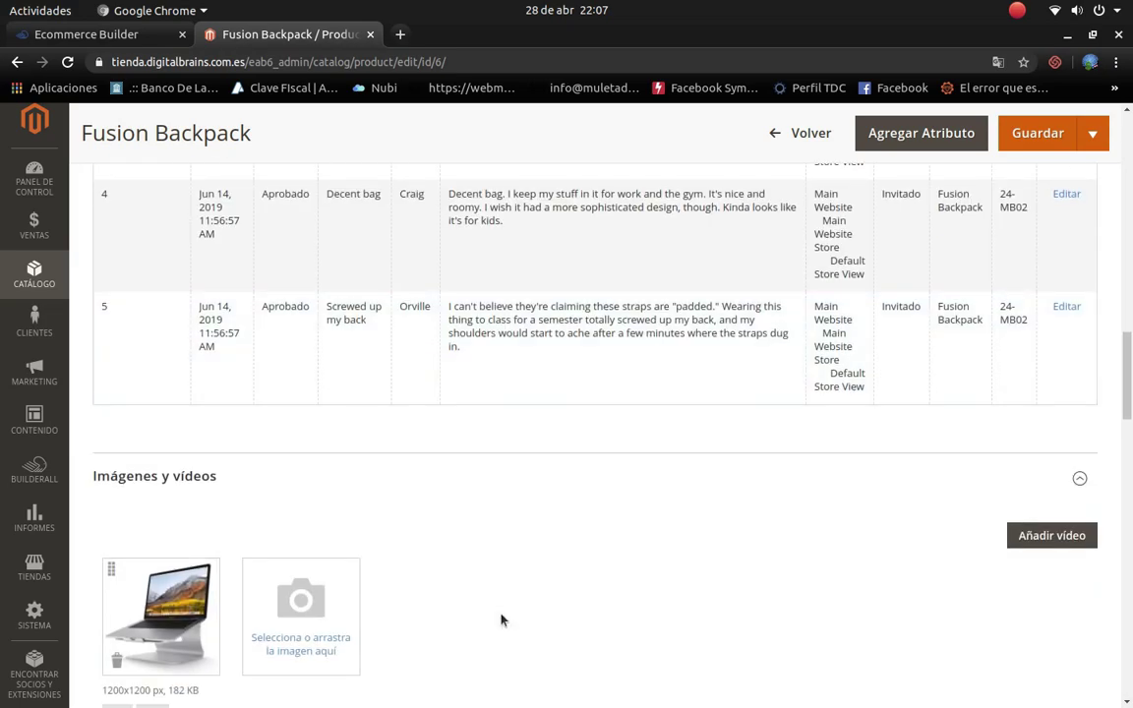
scroll(513, 607, "down", 15)
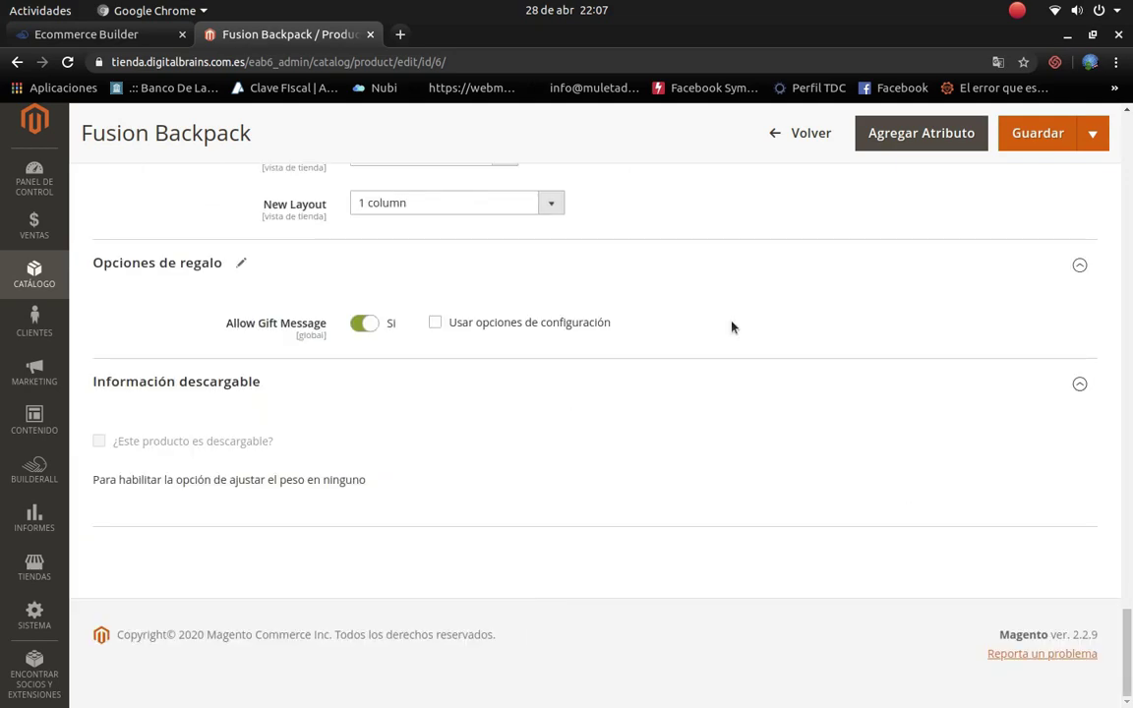
scroll(769, 536, "up", 4)
scroll(688, 550, "up", 20)
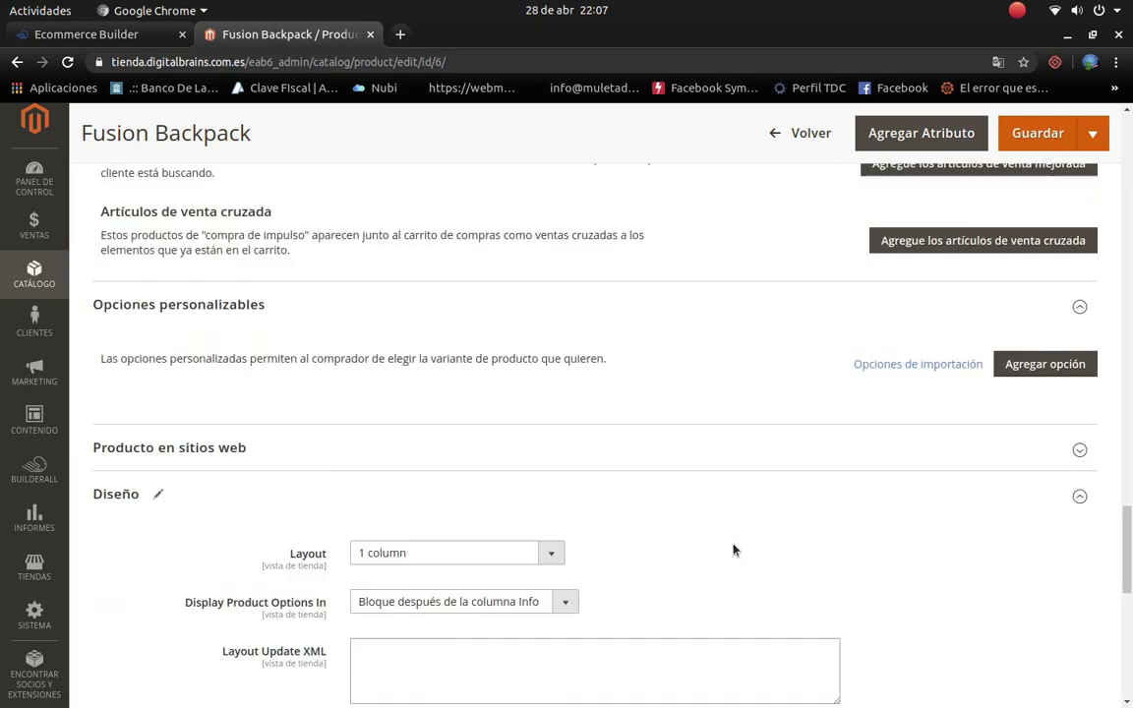
scroll(698, 588, "up", 20)
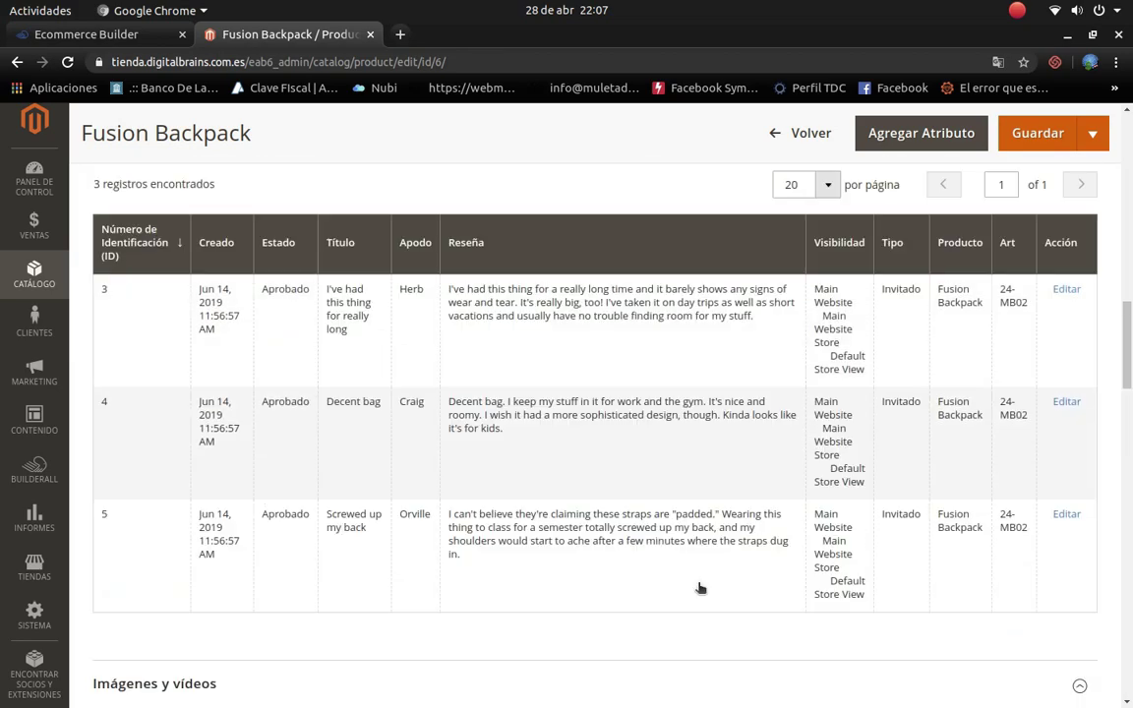
scroll(698, 588, "up", 2)
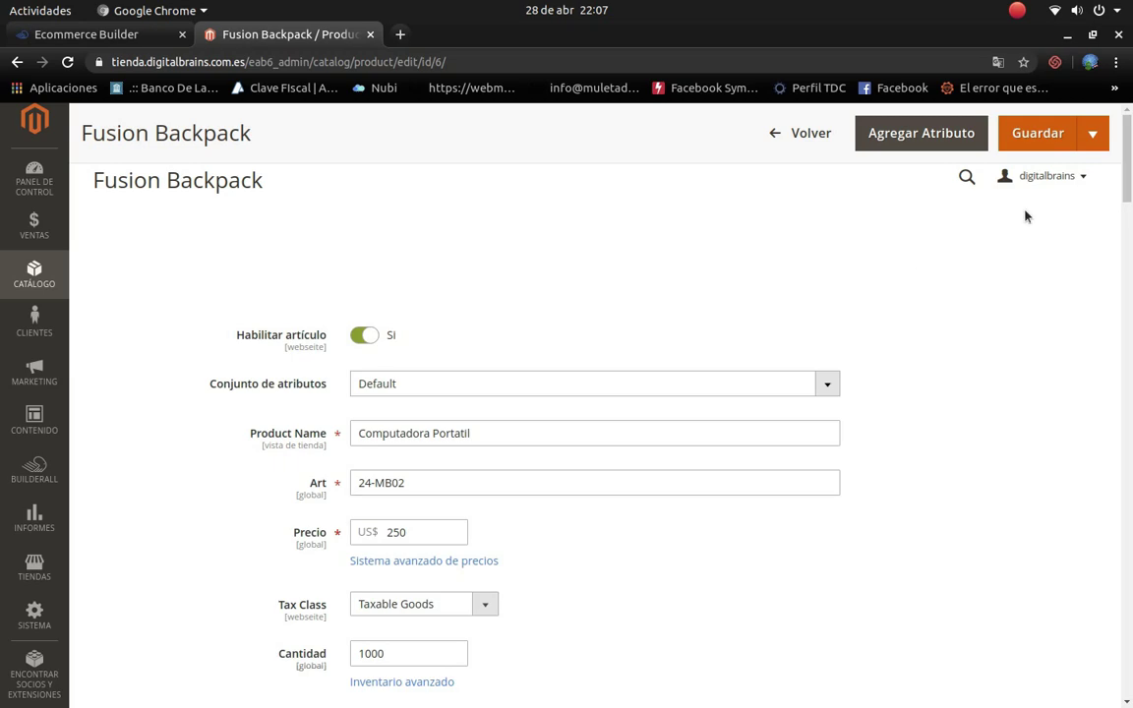
Step: Save the product and confirm the 'Se guardo el artículo' message under the Computadora Portatil title
left_click(1028, 138)
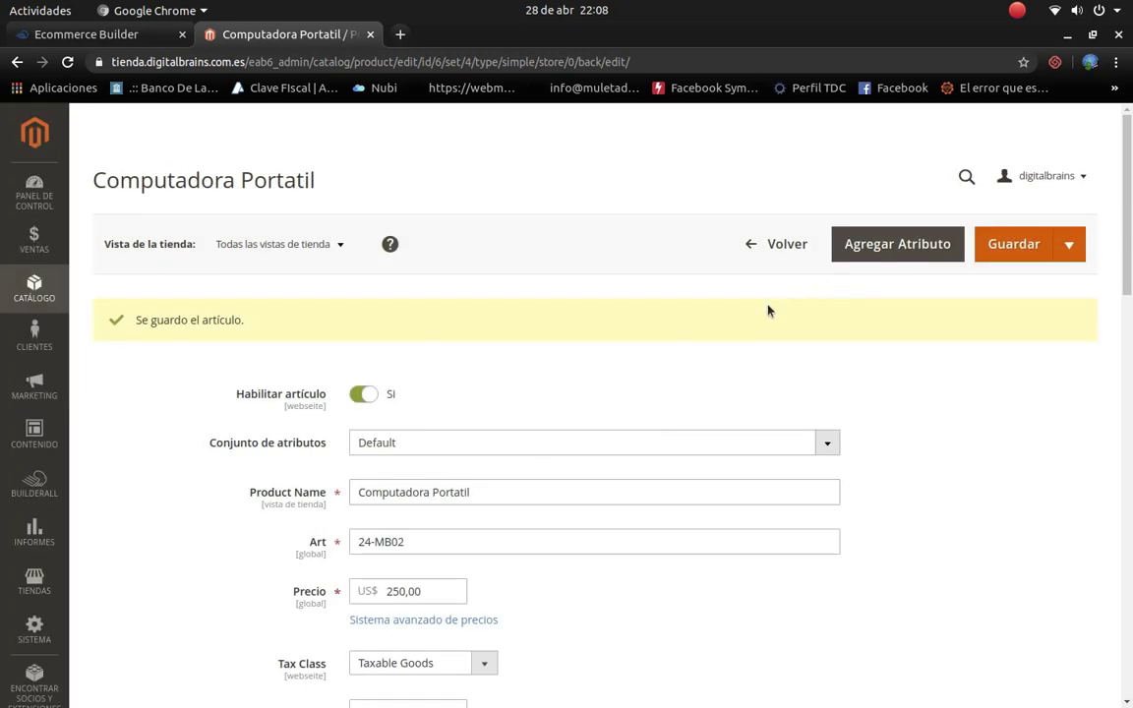
scroll(693, 405, "down", 5)
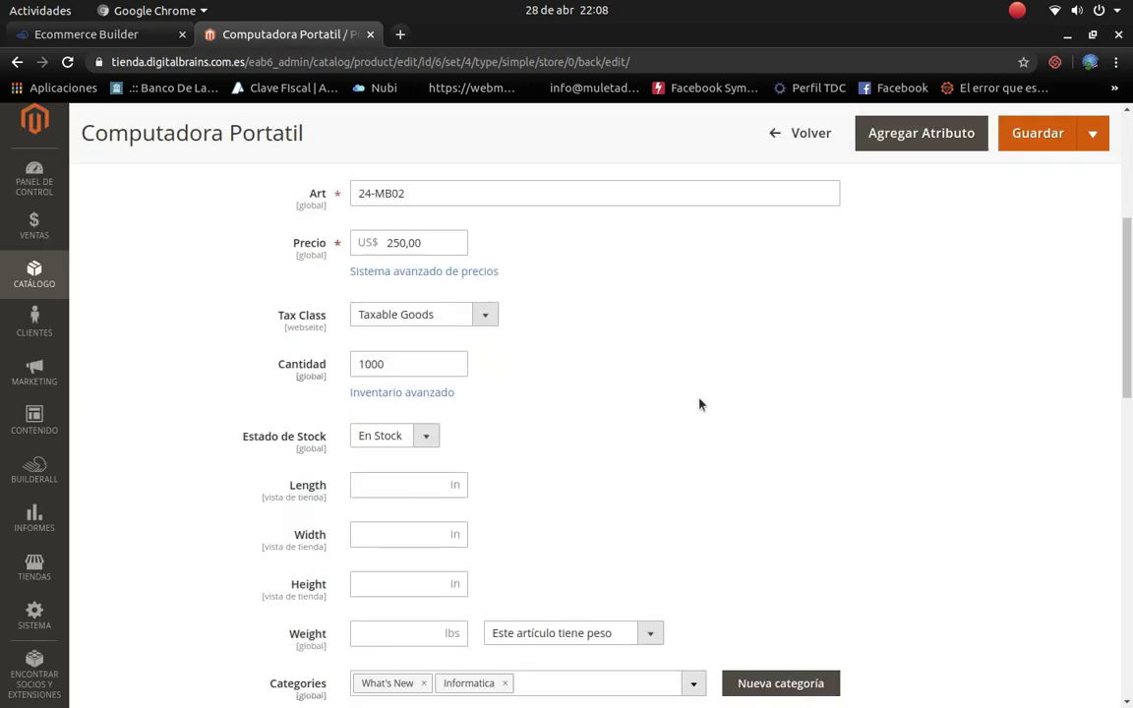
scroll(699, 403, "up", 6)
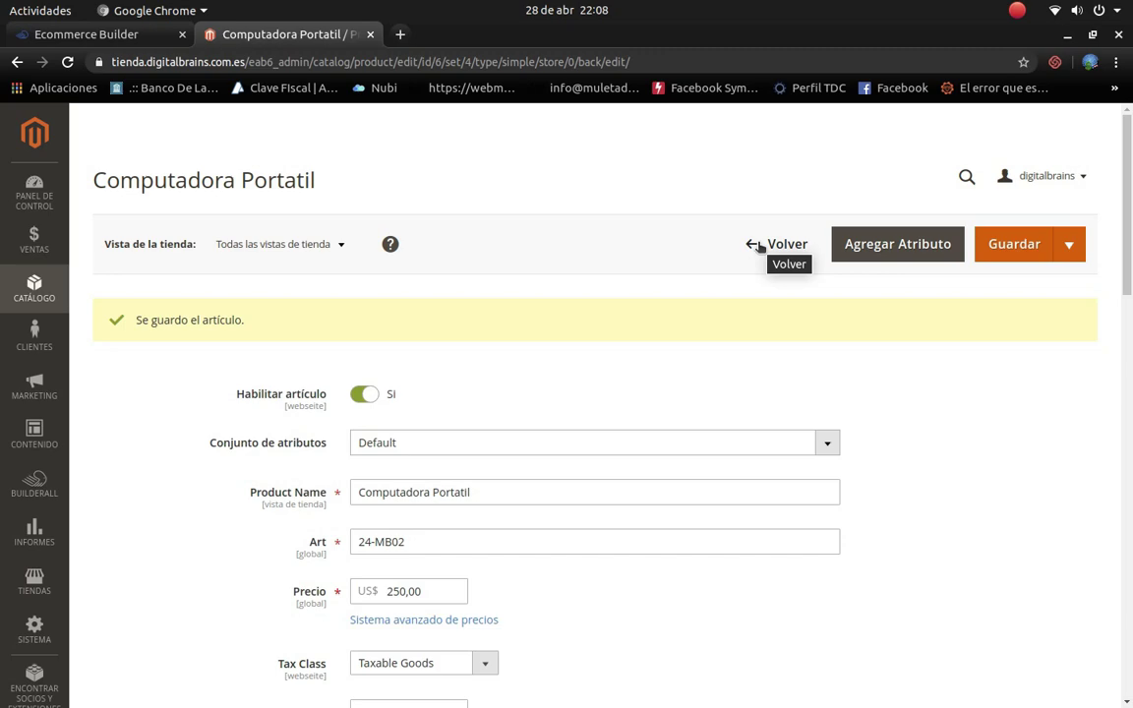
Step: Return to the product grid showing Computadora Portatil at US$250,00, then open the Clientes menu
left_click(760, 246)
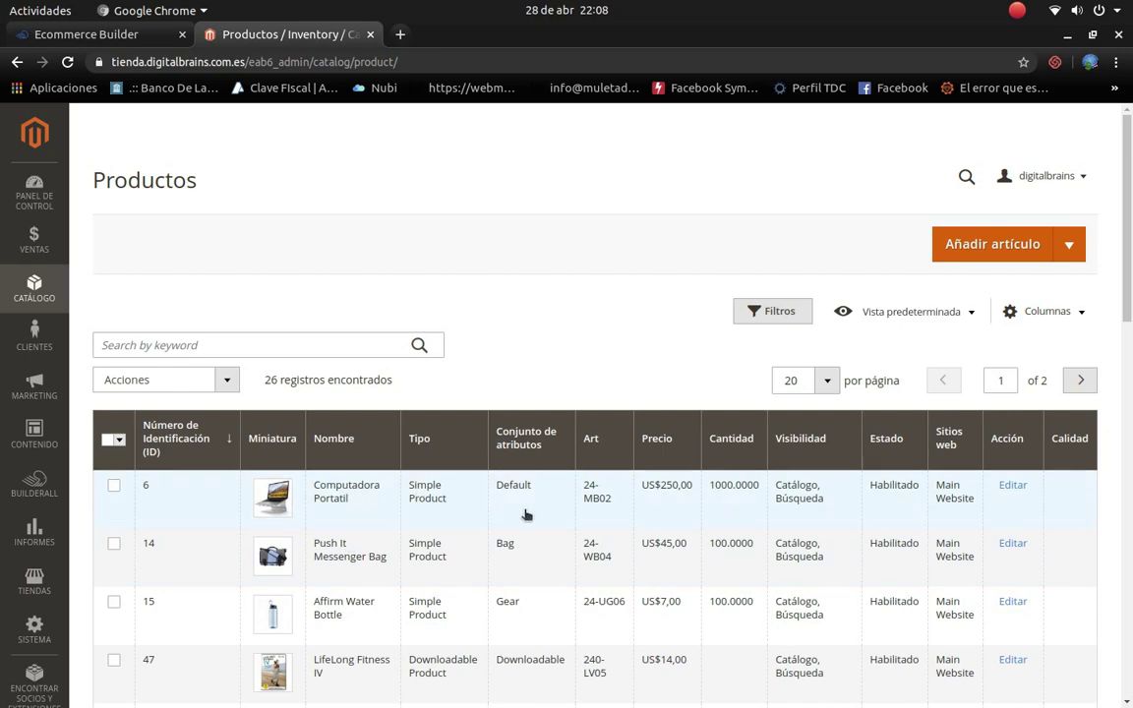
scroll(481, 452, "down", 5)
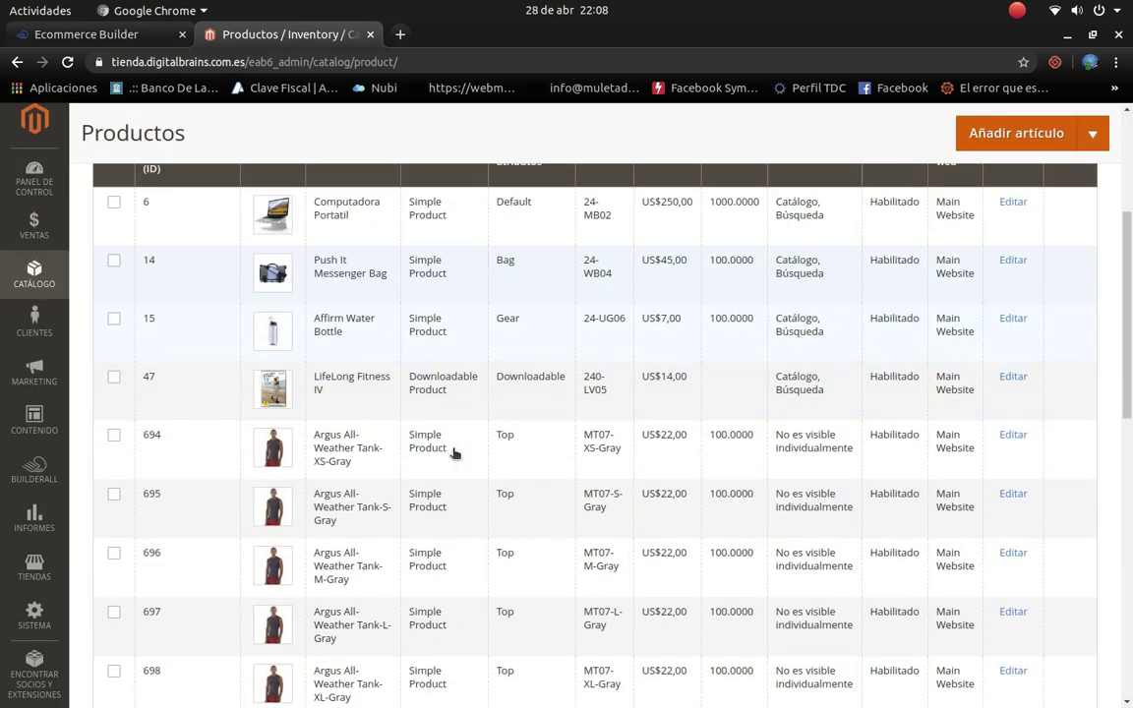
scroll(486, 417, "down", 2)
scroll(468, 412, "up", 7)
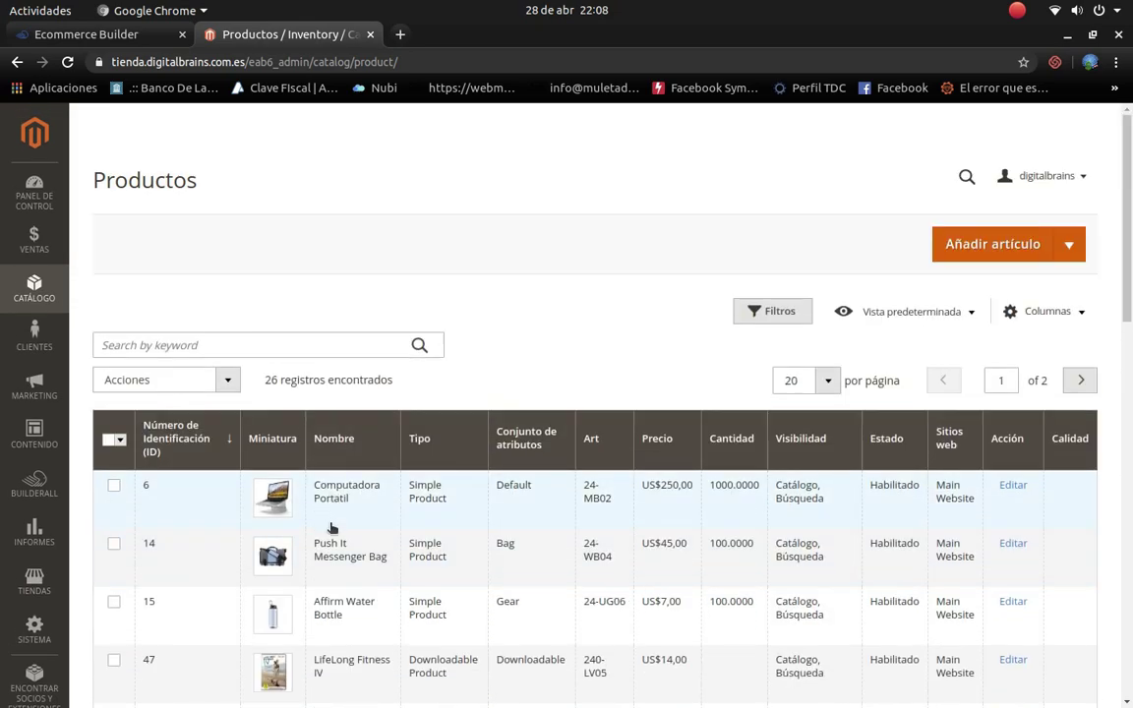
scroll(344, 560, "down", 3)
scroll(360, 585, "down", 15)
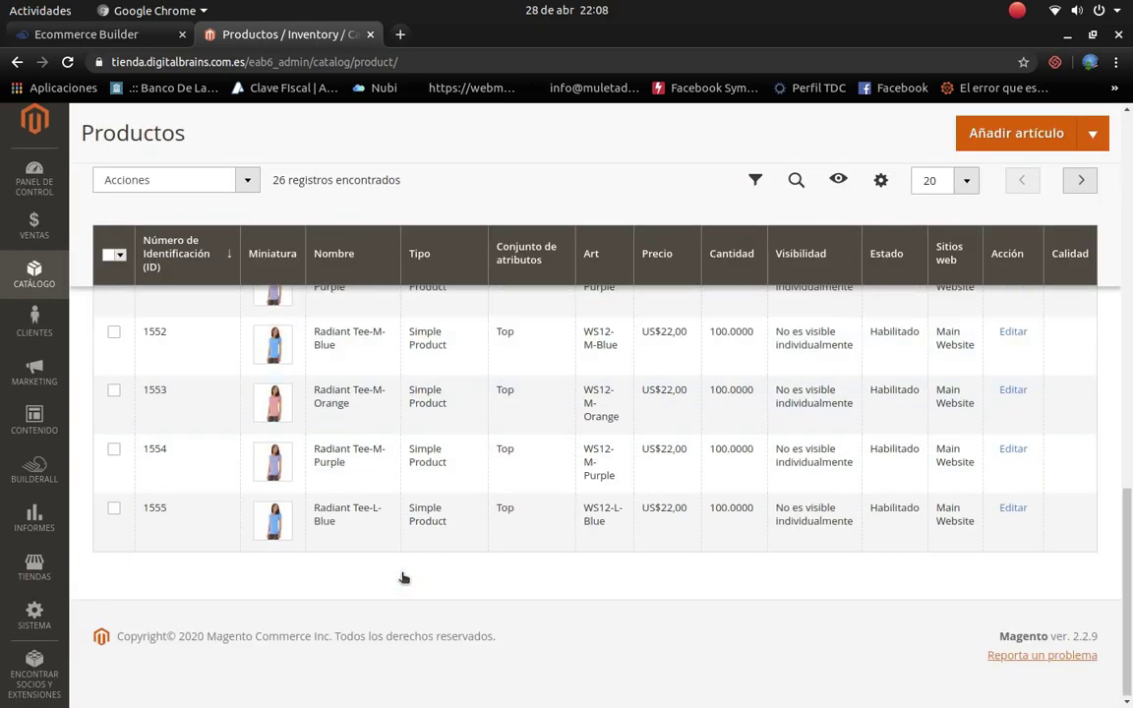
scroll(401, 574, "up", 15)
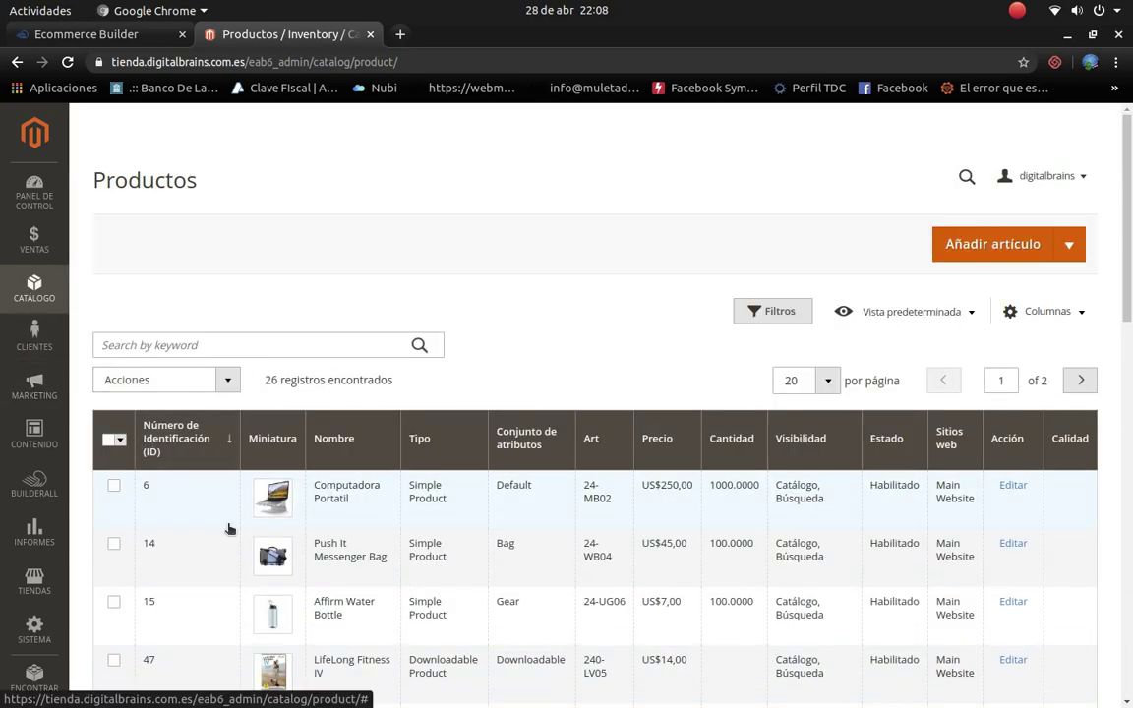
left_click(40, 344)
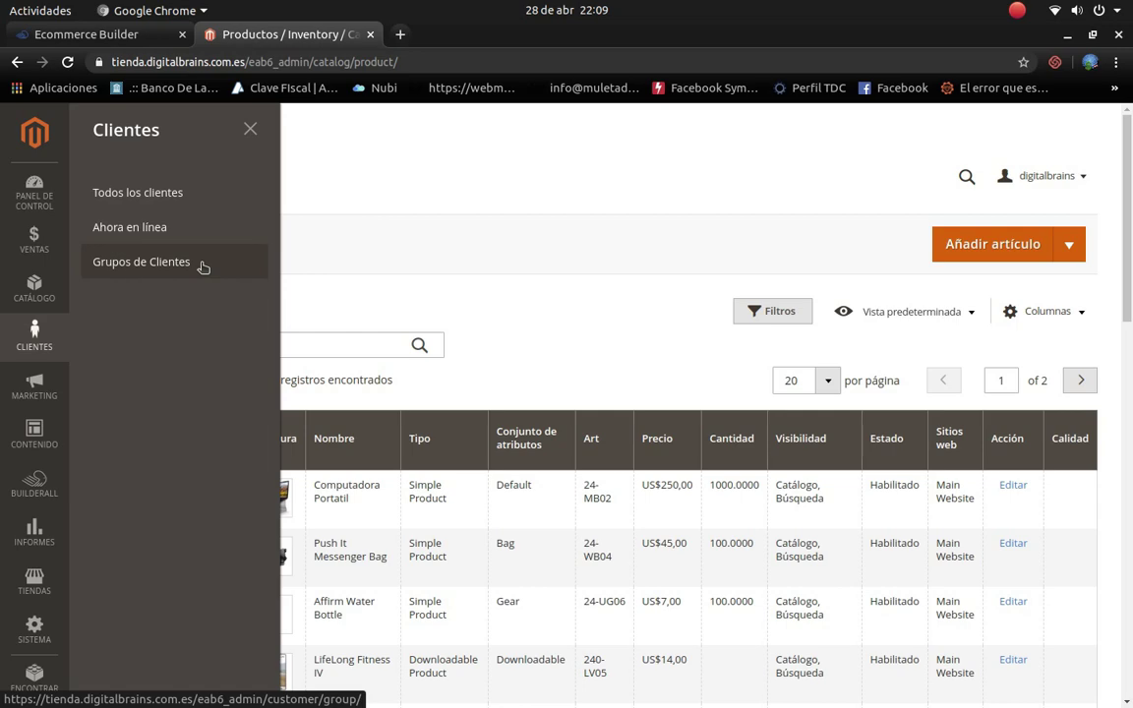
Step: View Grupos de Clientes, translate it to Spanish and back to original, then reopen Clientes
left_click(201, 267)
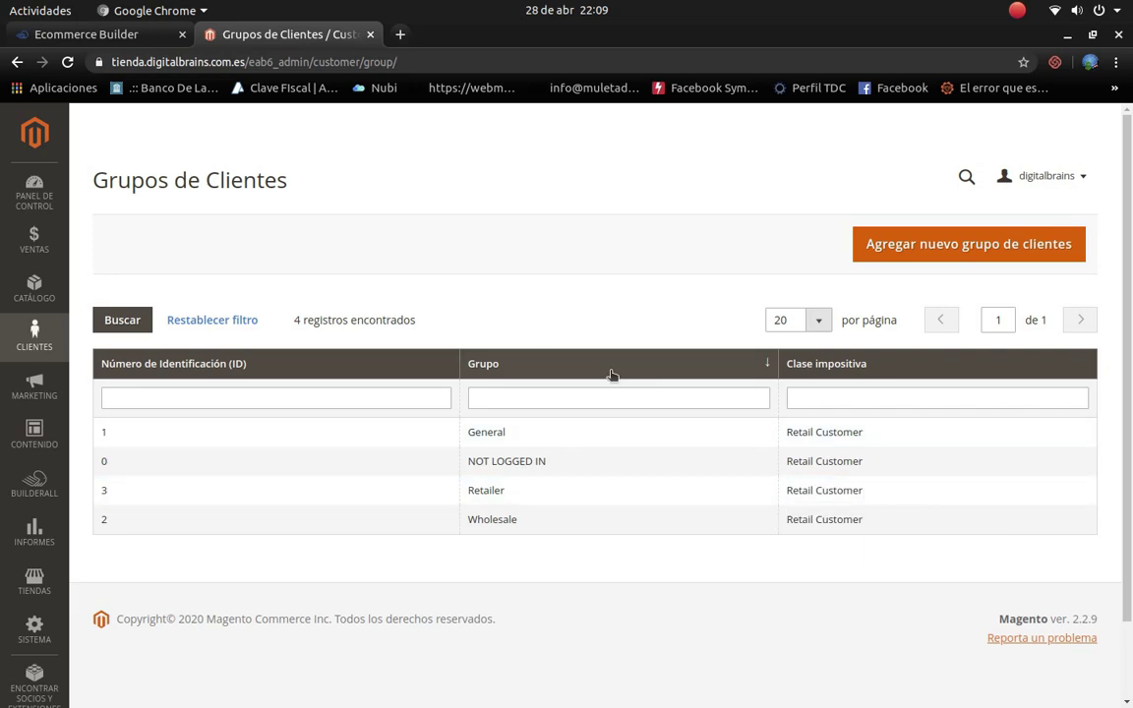
right_click(601, 298)
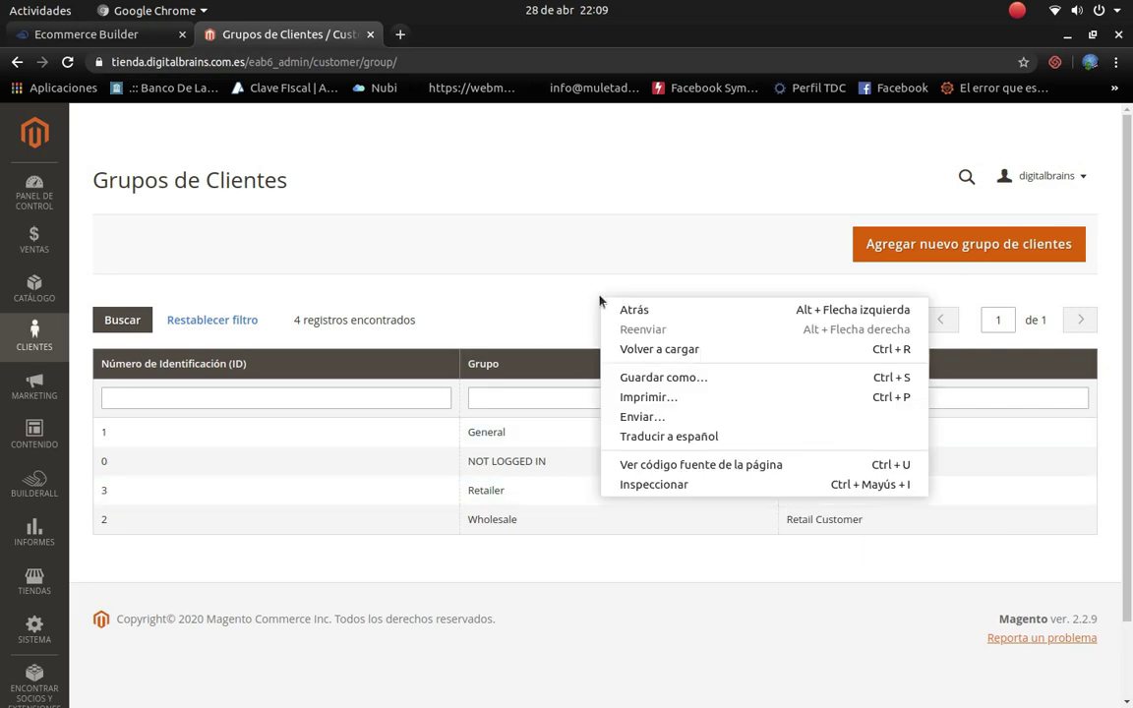
left_click(672, 438)
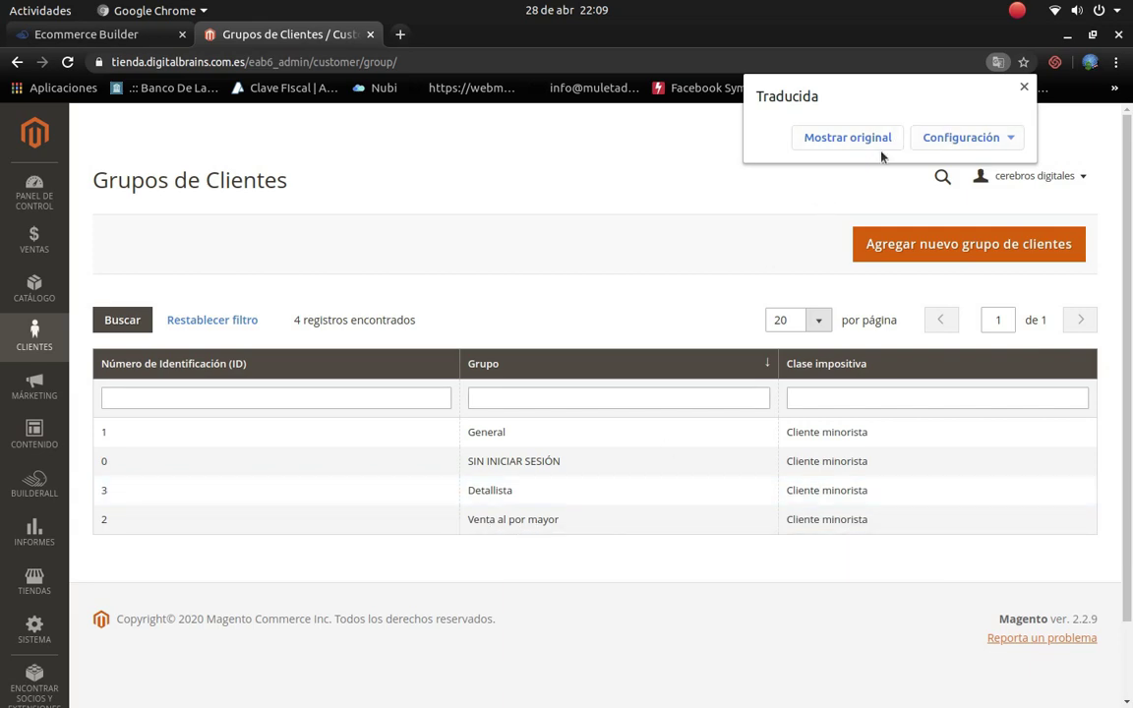
left_click(847, 138)
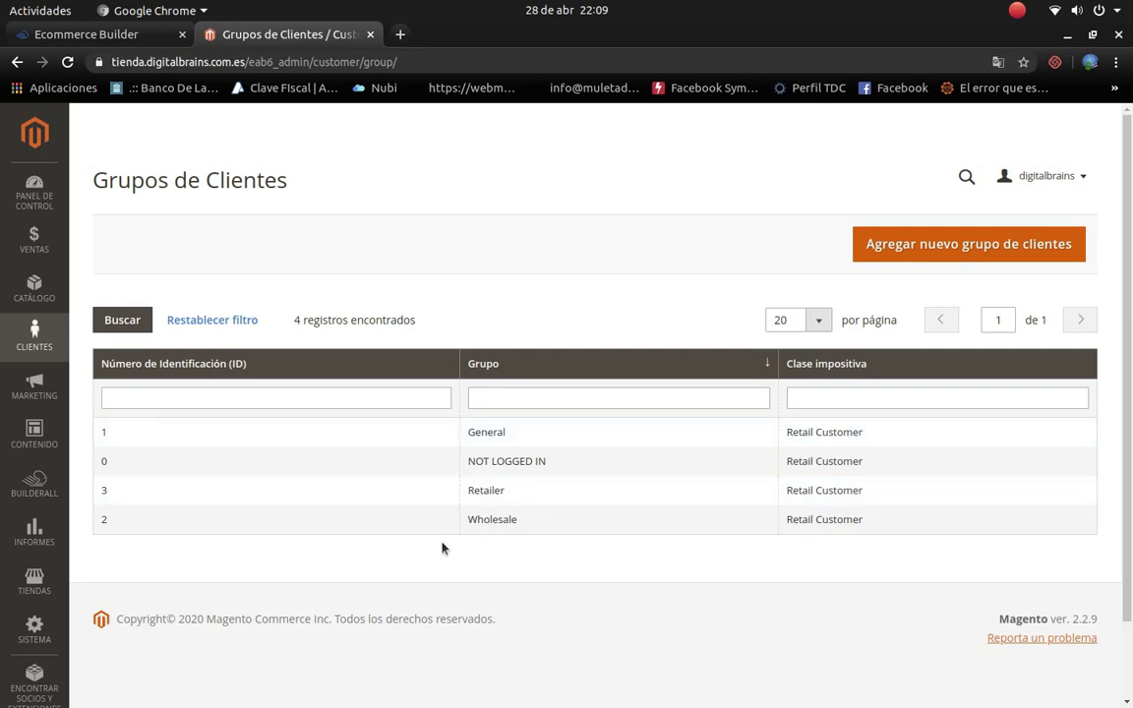
left_click(45, 344)
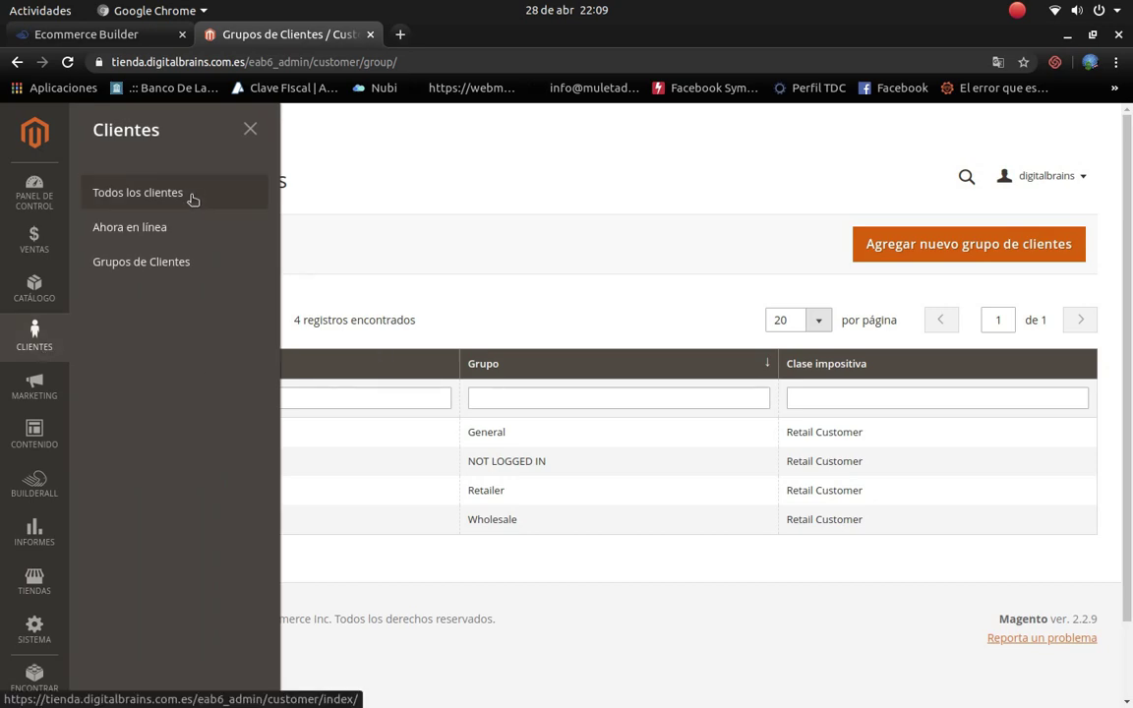
Step: Open the all-customers list, then bring up the Marketing menu with promotions, communications and SEO
left_click(195, 202)
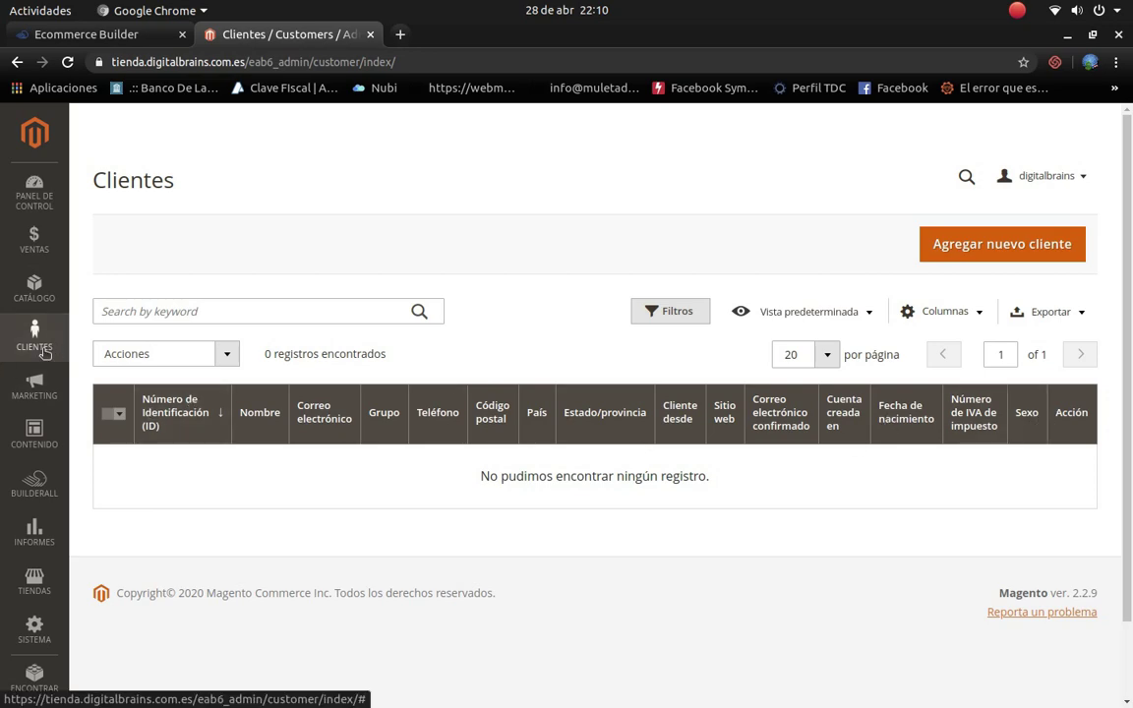
left_click(47, 395)
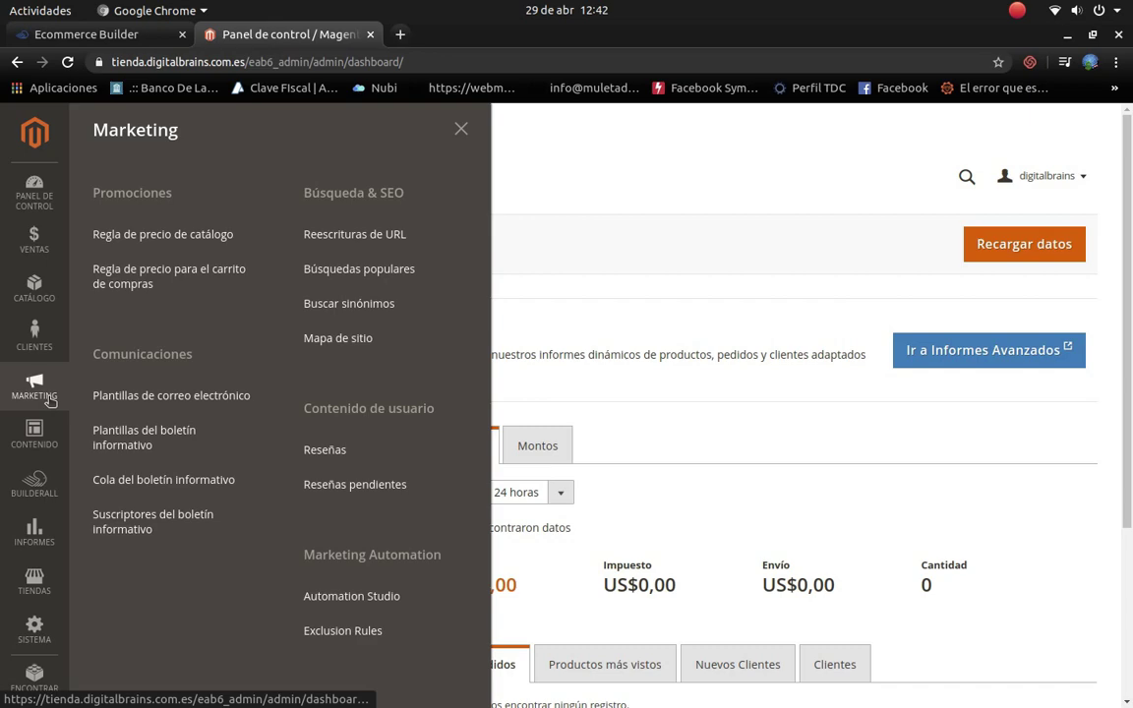
Step: From the Ecommerce Builder home page, open the live Magento store with Abrir Tienda
left_click(94, 36)
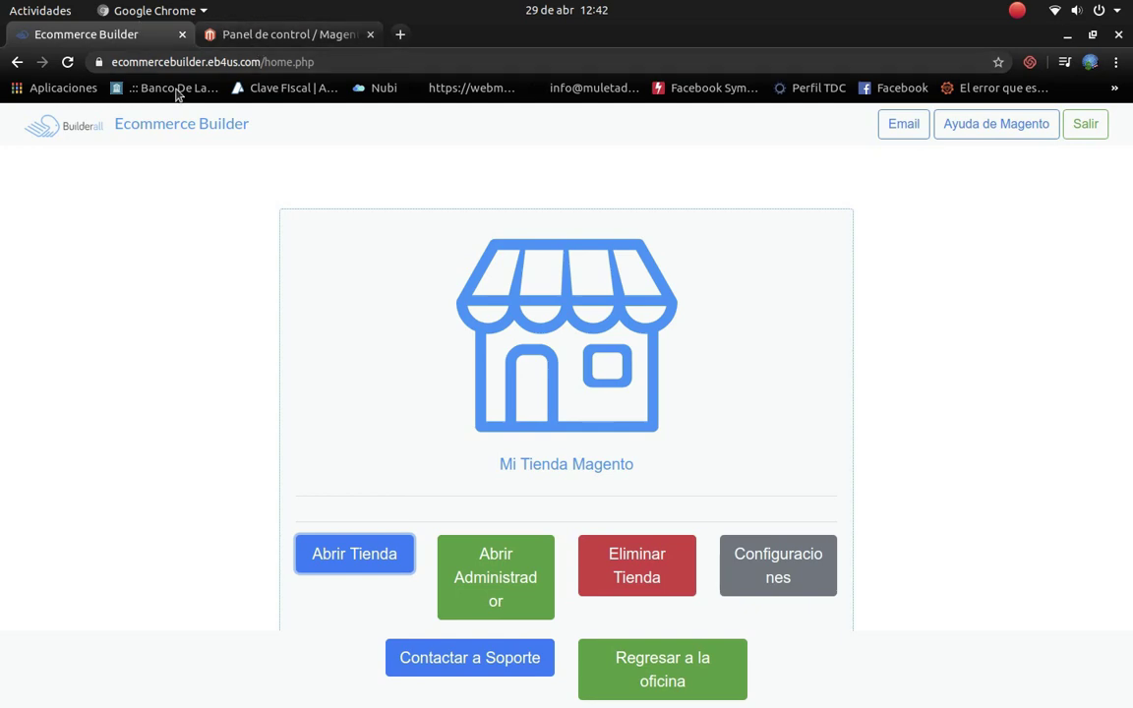
left_click(383, 561)
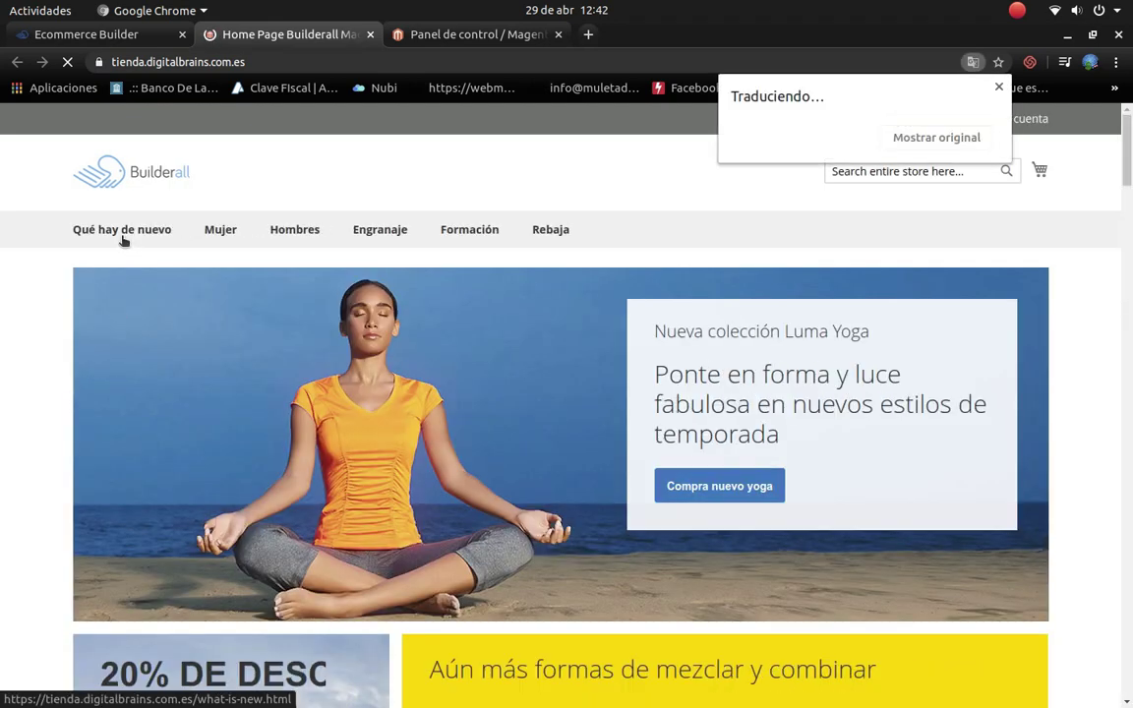
Step: Show the storefront in English and open Computadora Portatil via What's New > Informatica
left_click(869, 139)
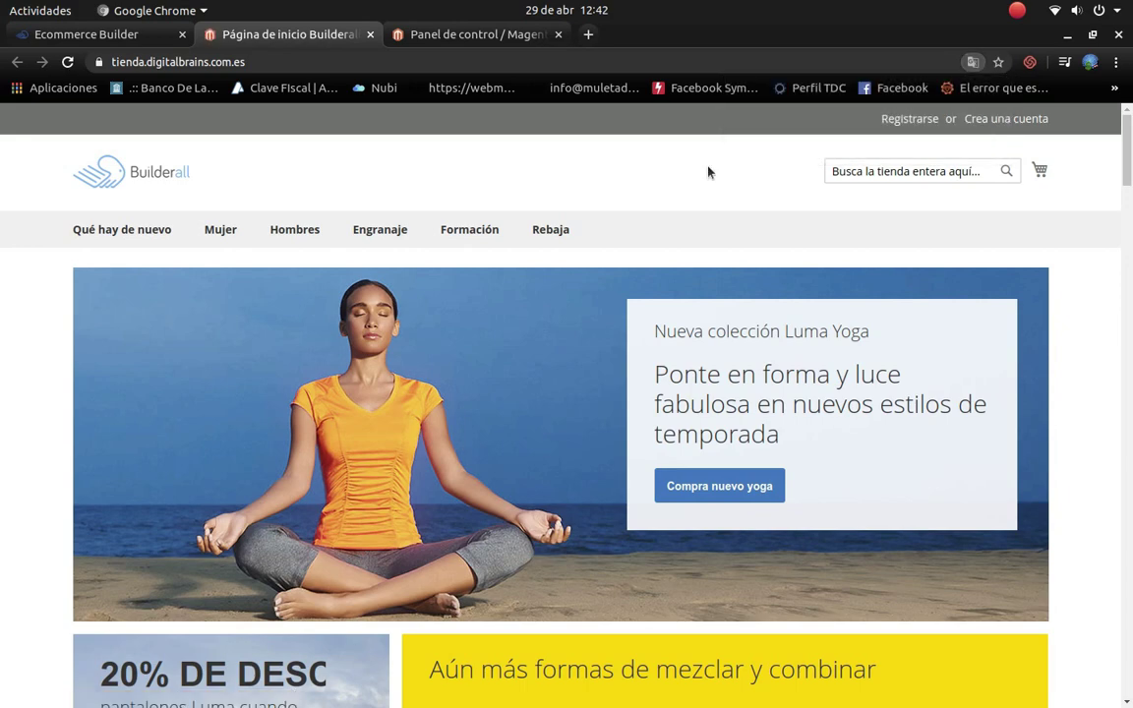
mouse_move(110, 239)
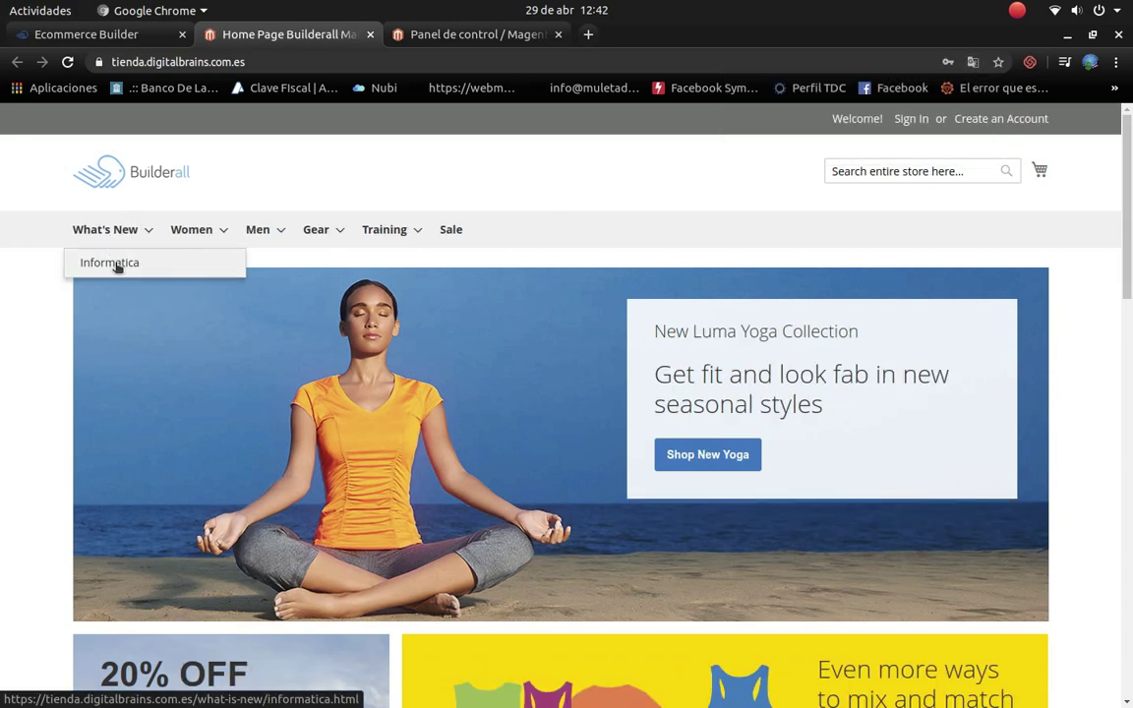
scroll(145, 265, "down", 12)
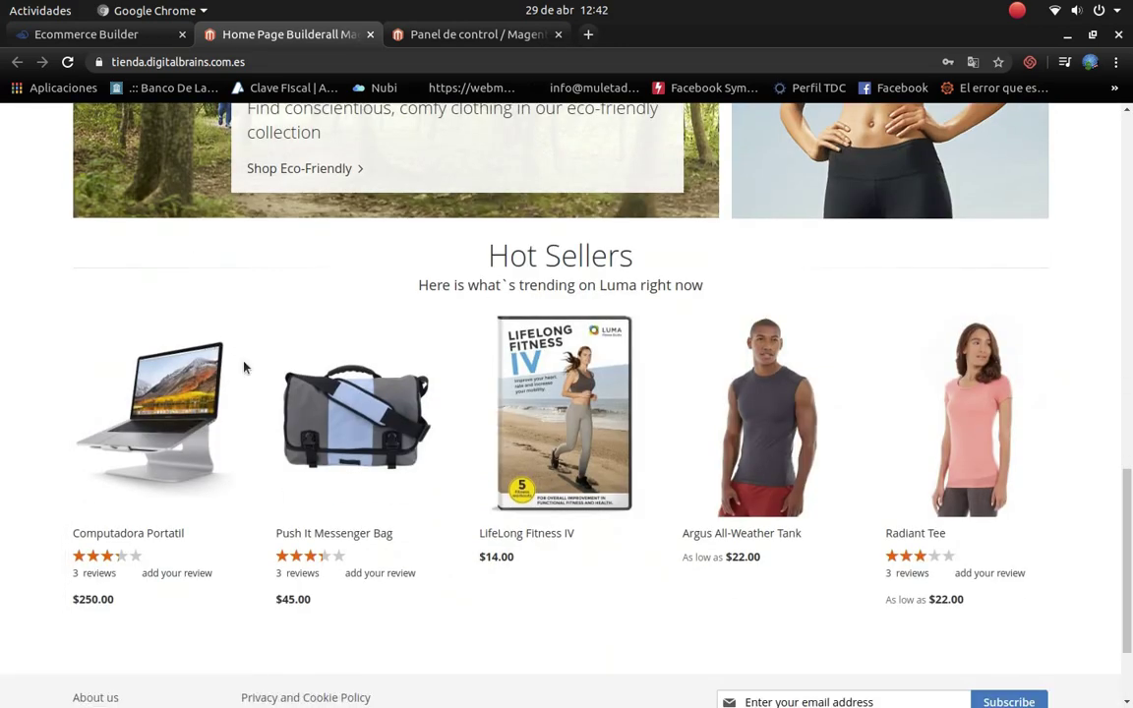
mouse_move(99, 583)
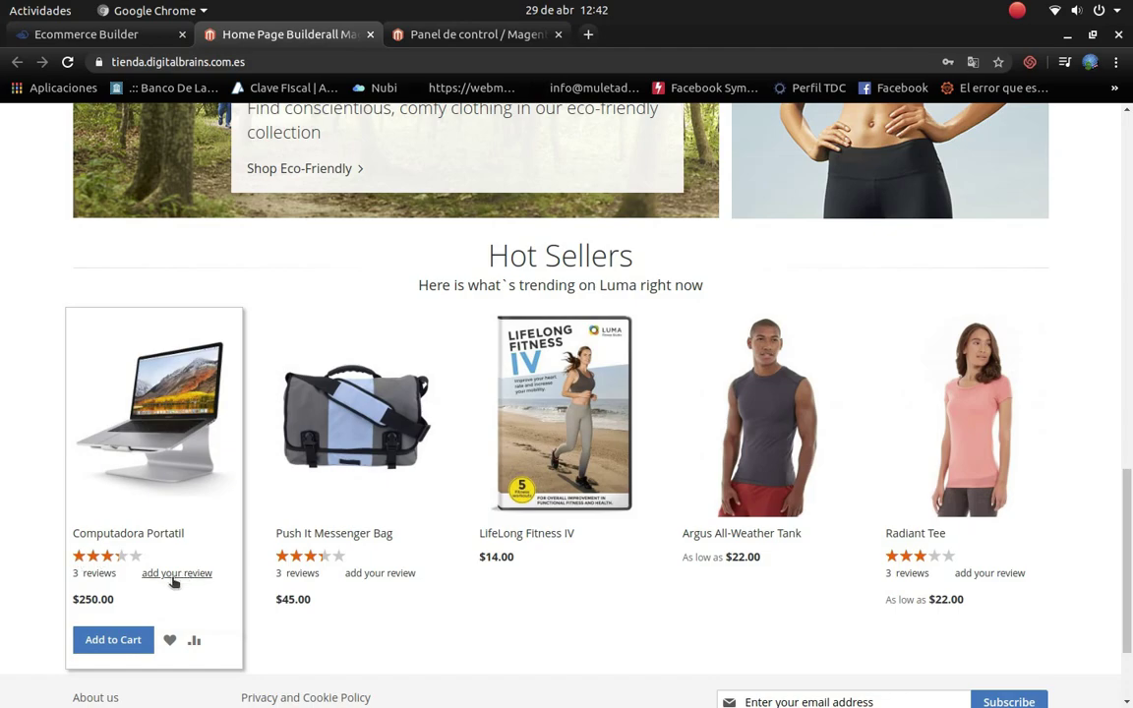
scroll(257, 472, "up", 12)
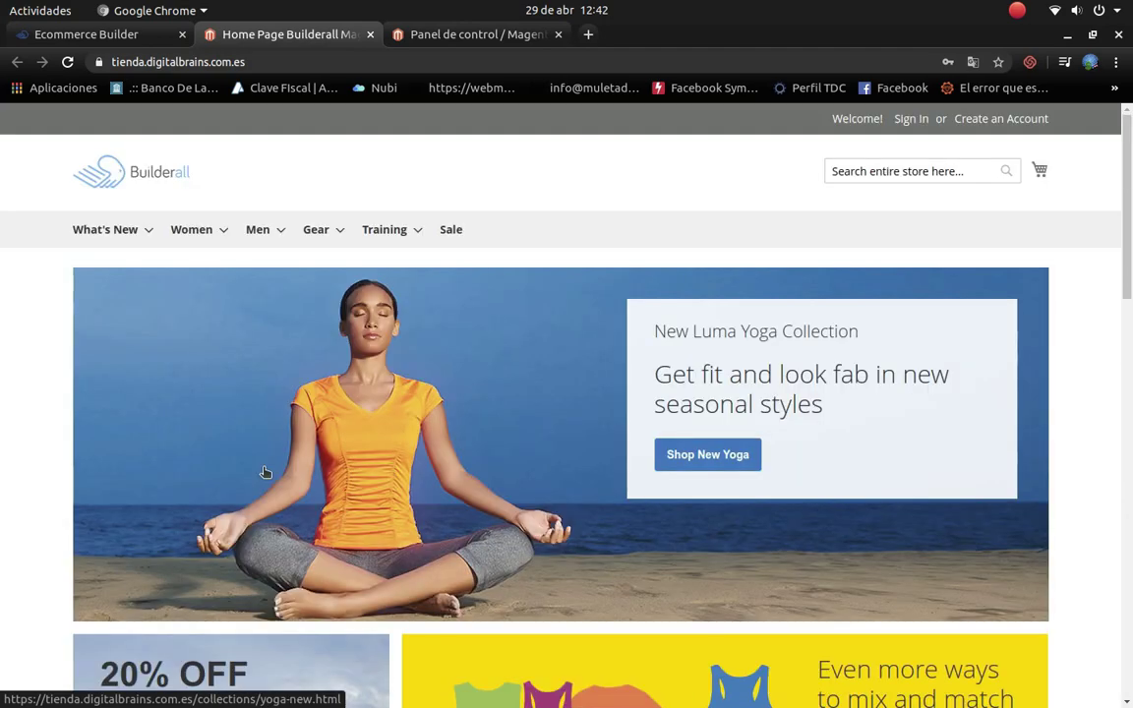
left_click(131, 266)
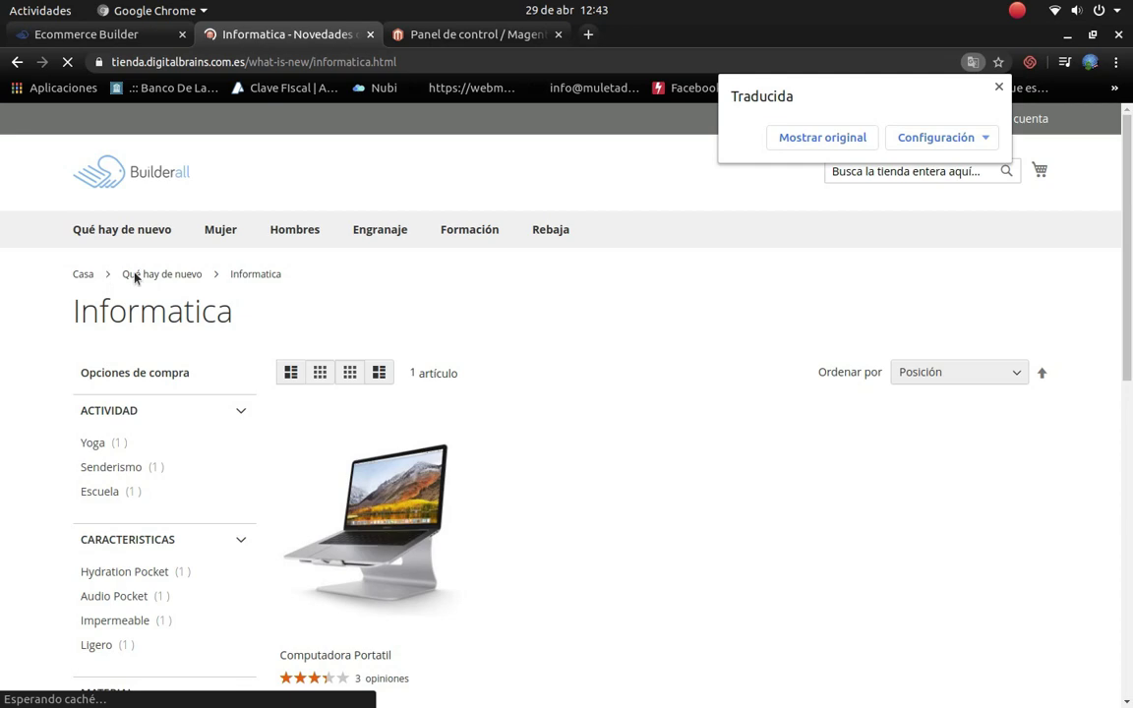
left_click(798, 134)
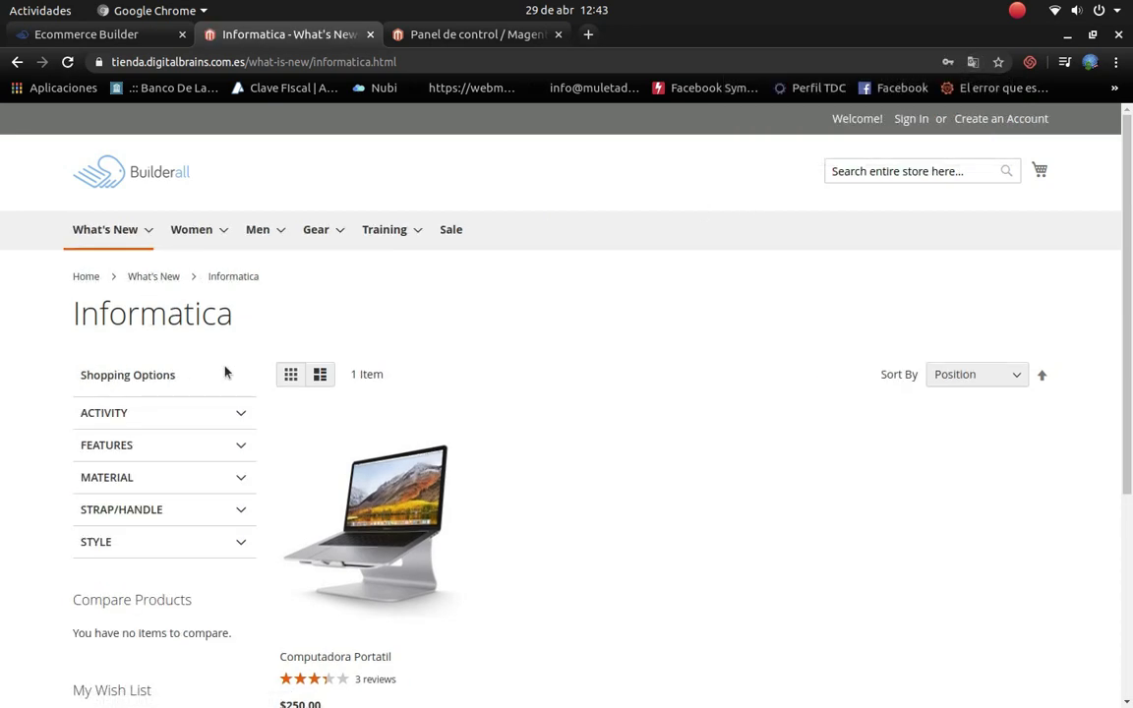
scroll(398, 462, "down", 2)
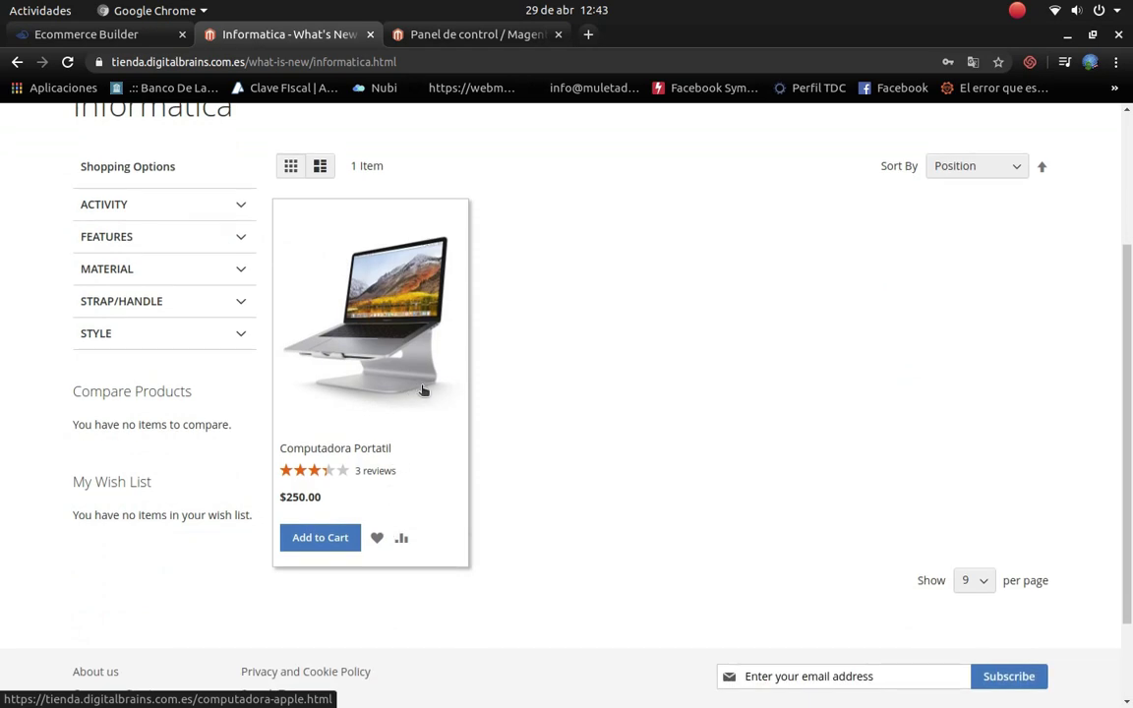
left_click(423, 391)
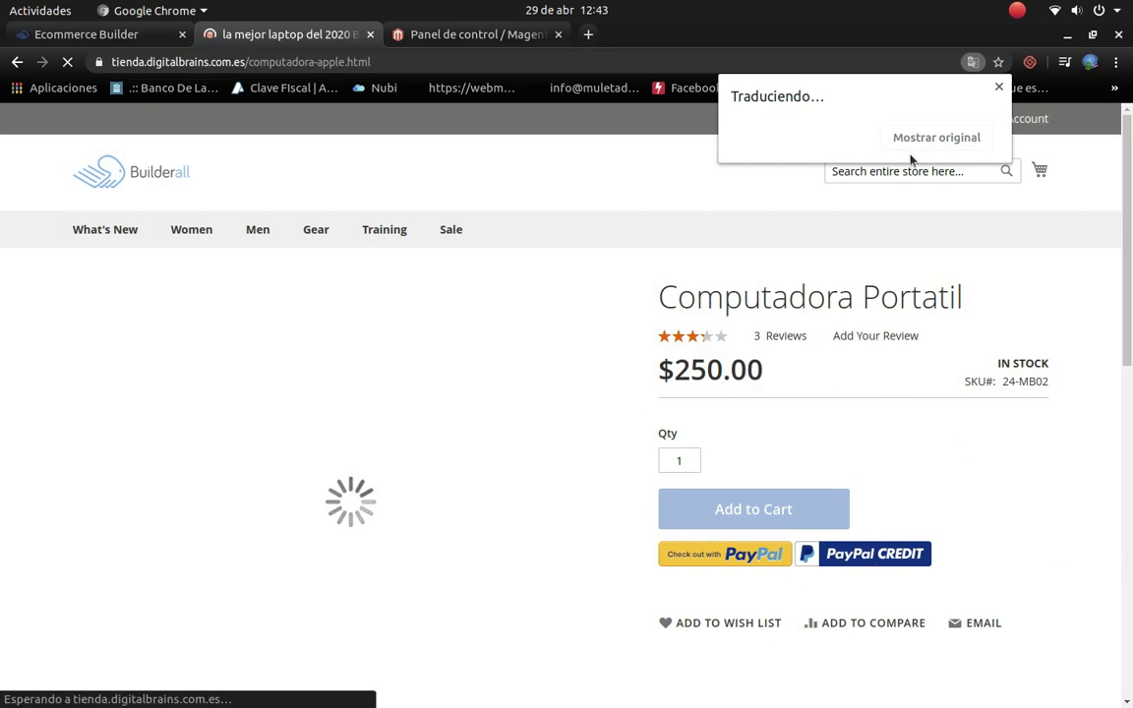
Step: Restore the product page to English and open its Reviews (3) tab
left_click(847, 139)
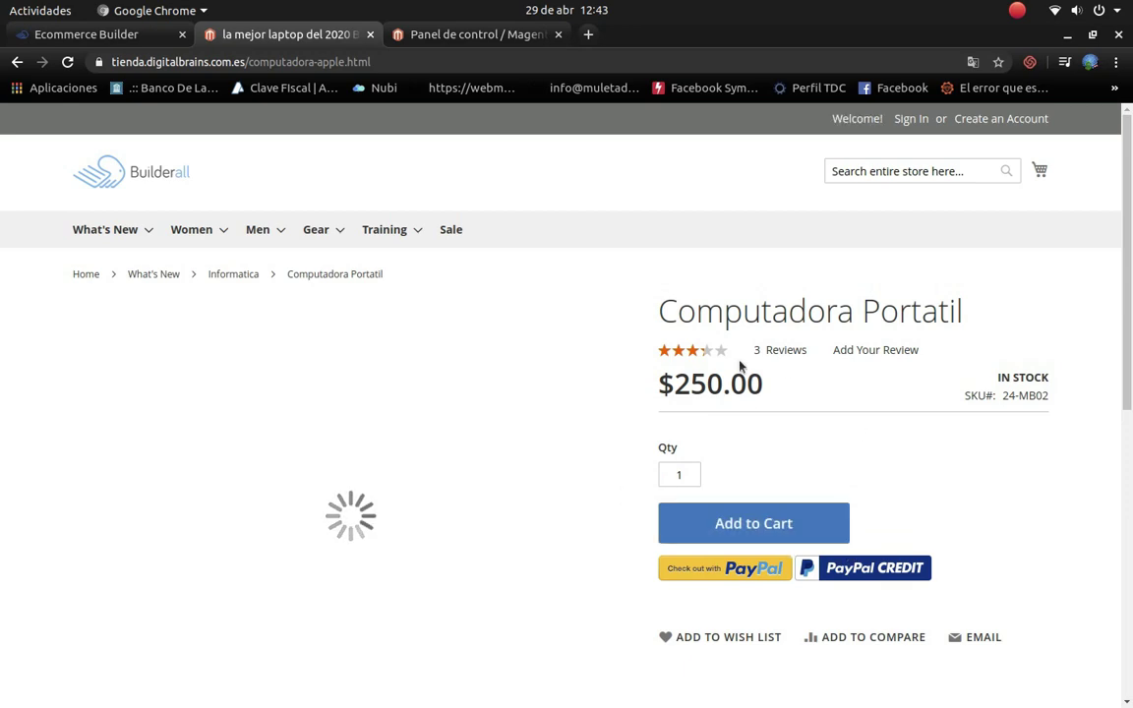
scroll(615, 470, "down", 5)
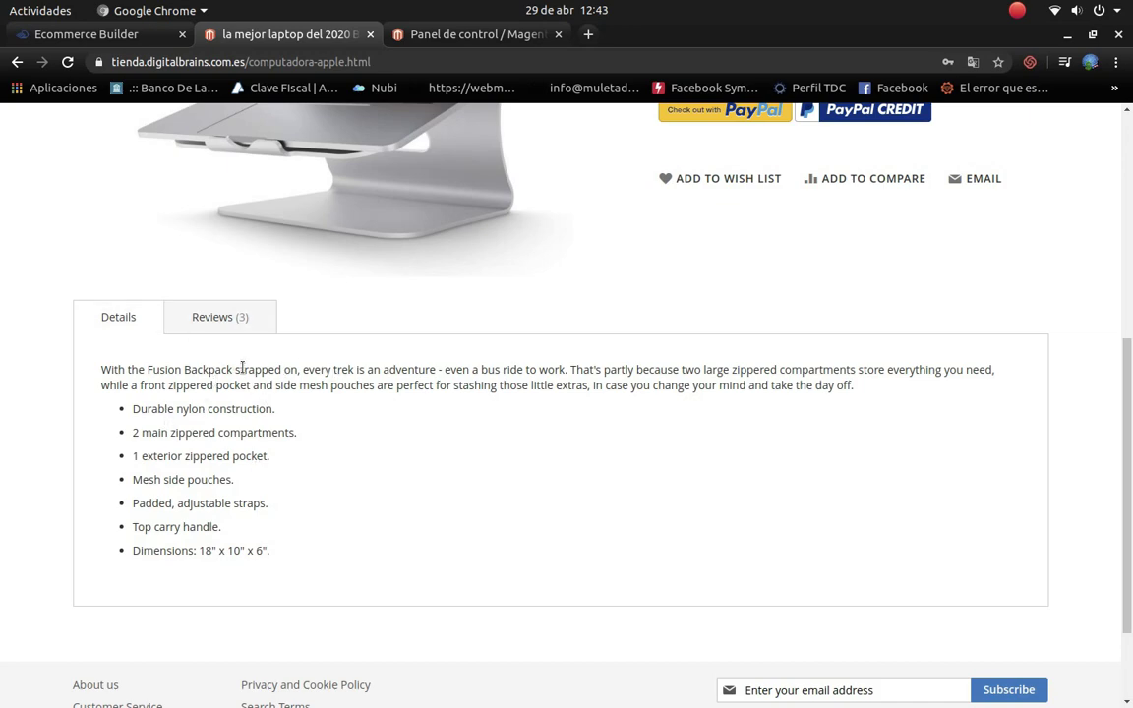
scroll(279, 380, "up", 1)
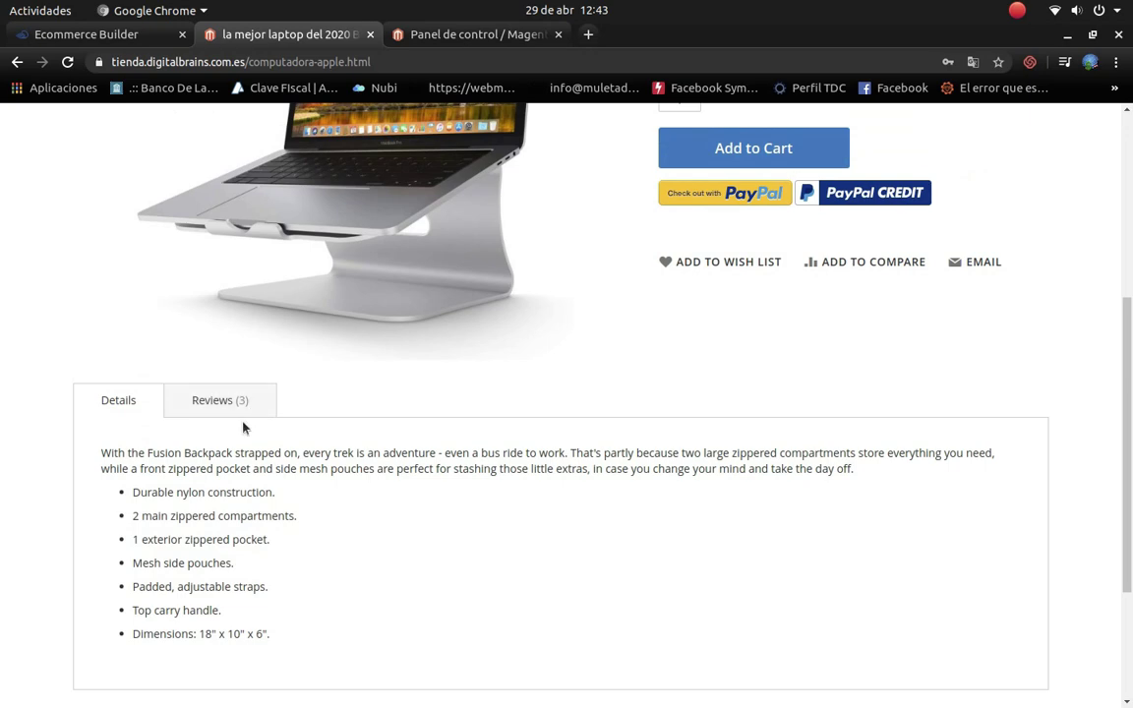
left_click(233, 397)
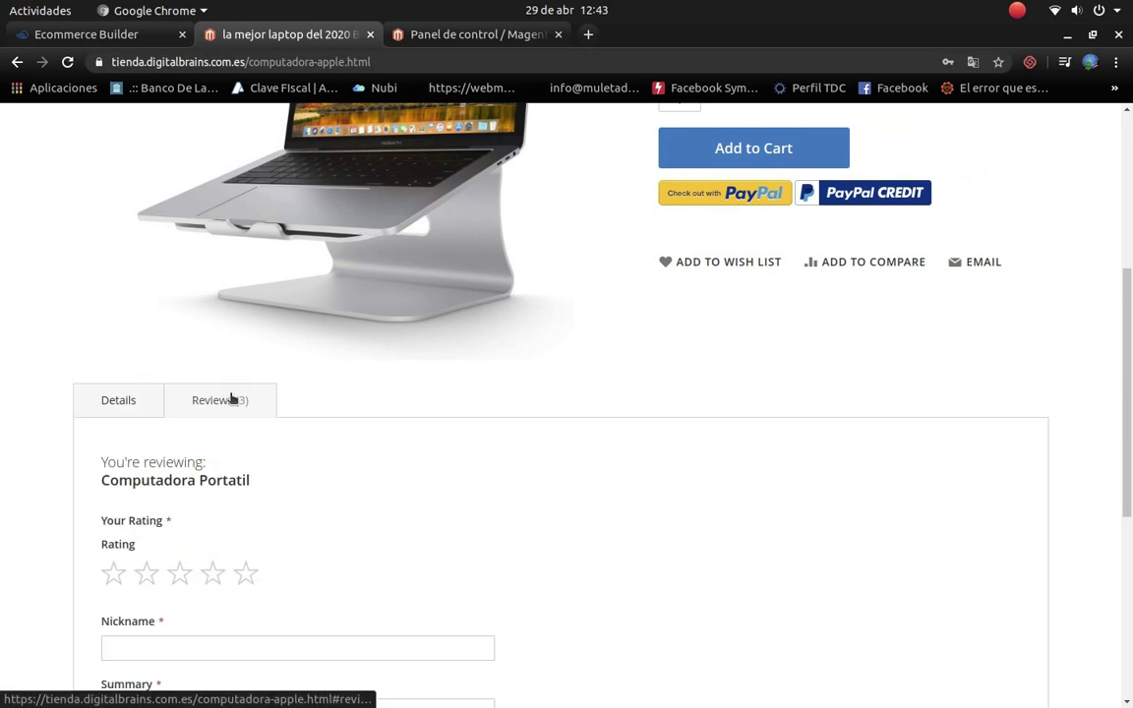
Step: Read through the three customer reviews, then return to the store home page via the Builderall logo
scroll(295, 562, "down", 2)
scroll(374, 531, "down", 8)
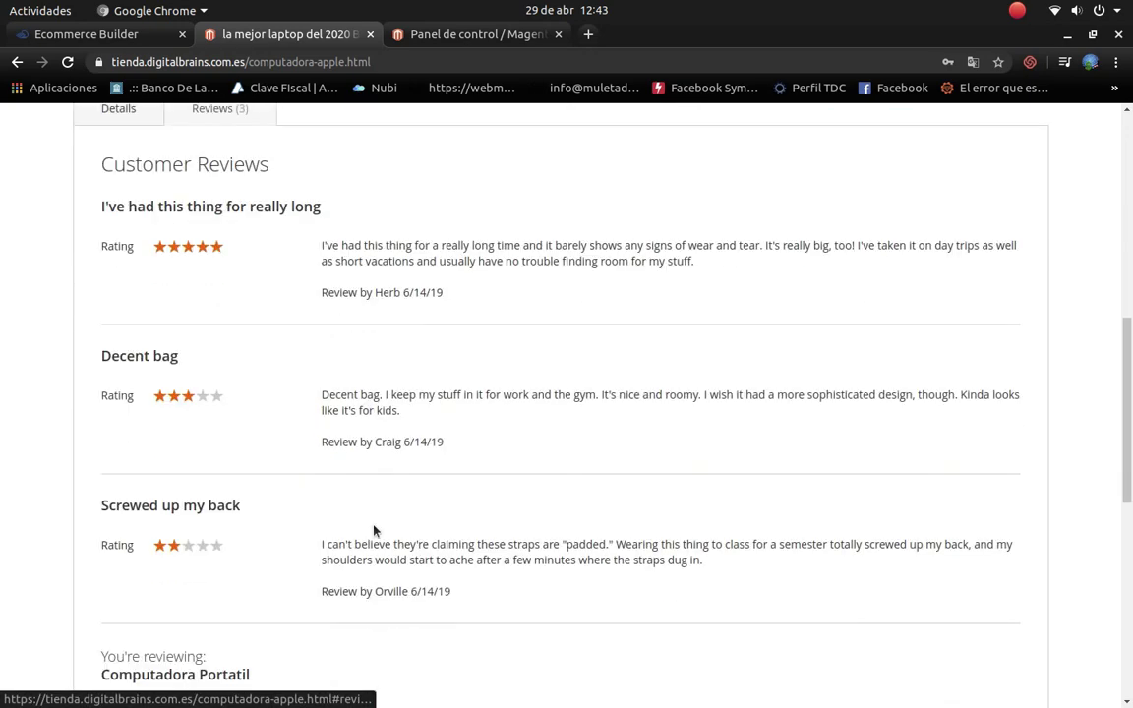
scroll(405, 500, "down", 1)
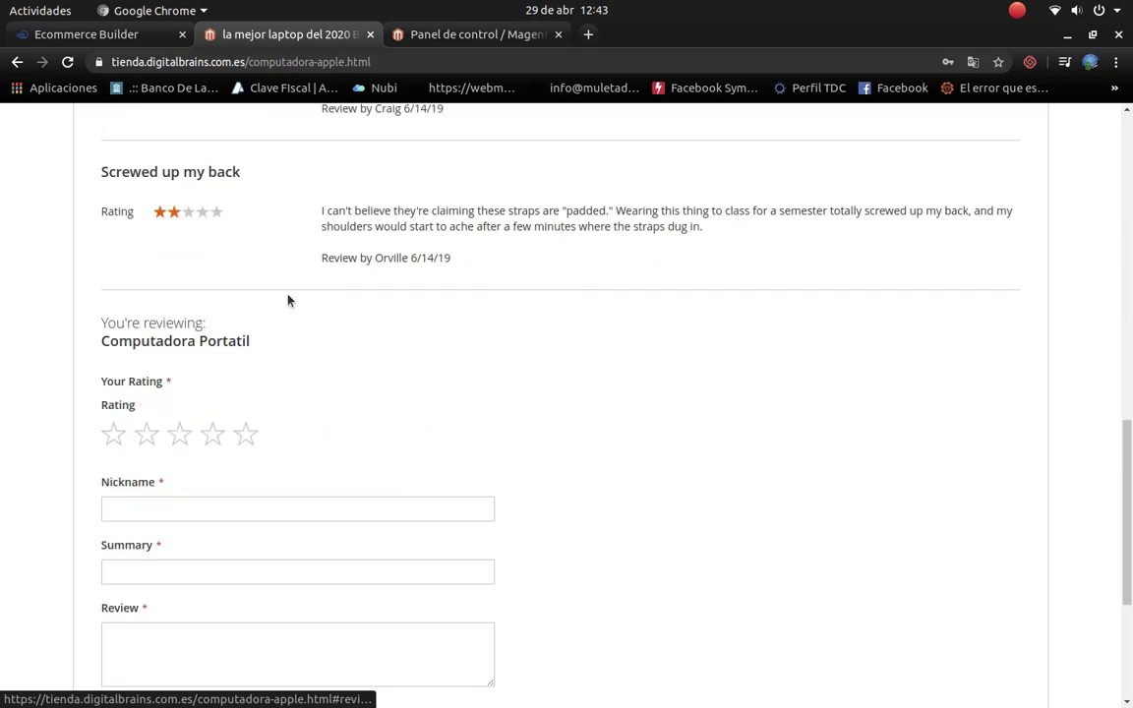
scroll(350, 418, "down", 5)
scroll(538, 438, "up", 11)
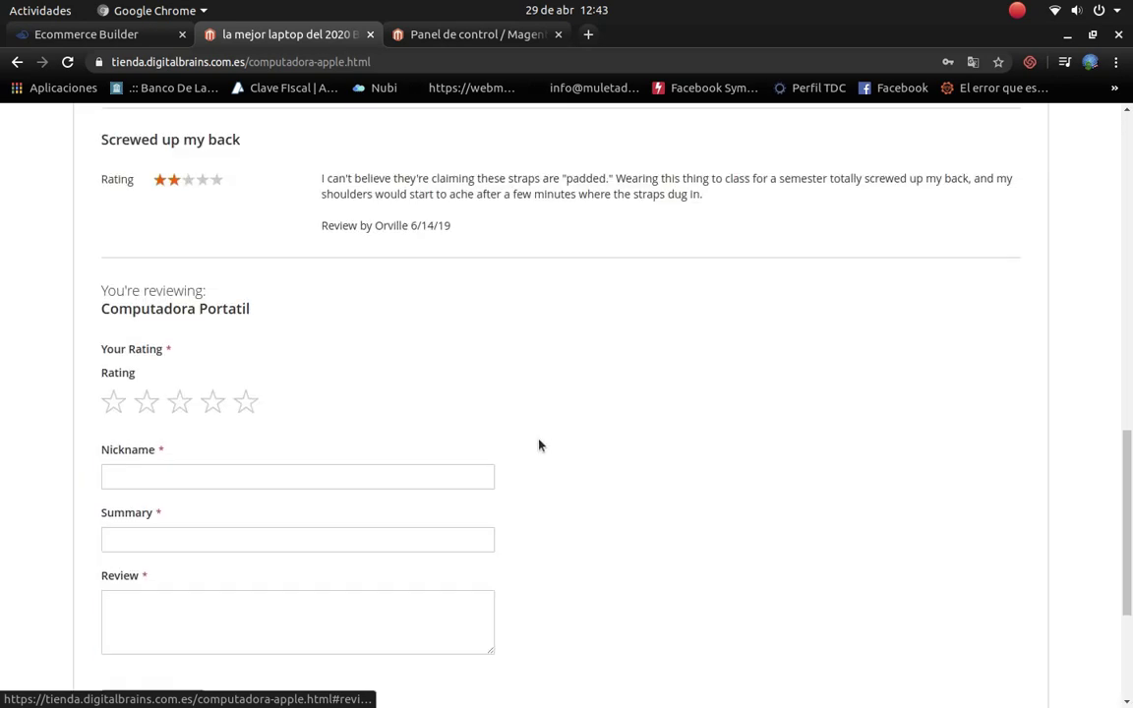
scroll(537, 445, "up", 6)
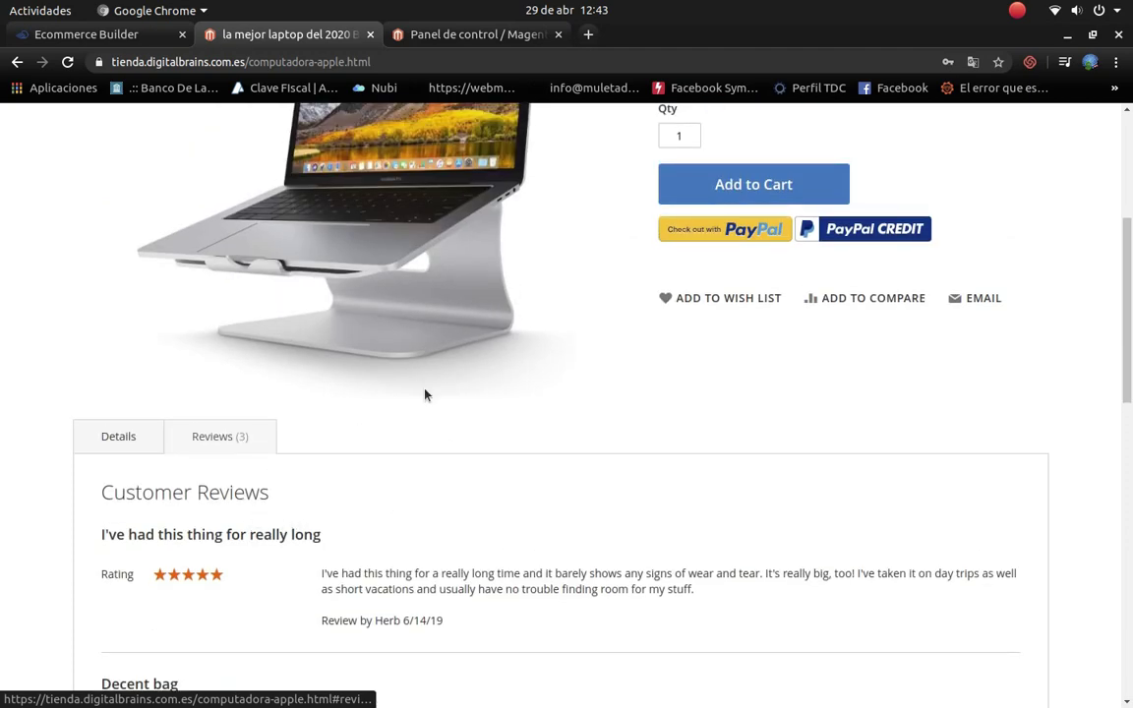
scroll(425, 394, "up", 4)
scroll(88, 324, "up", 3)
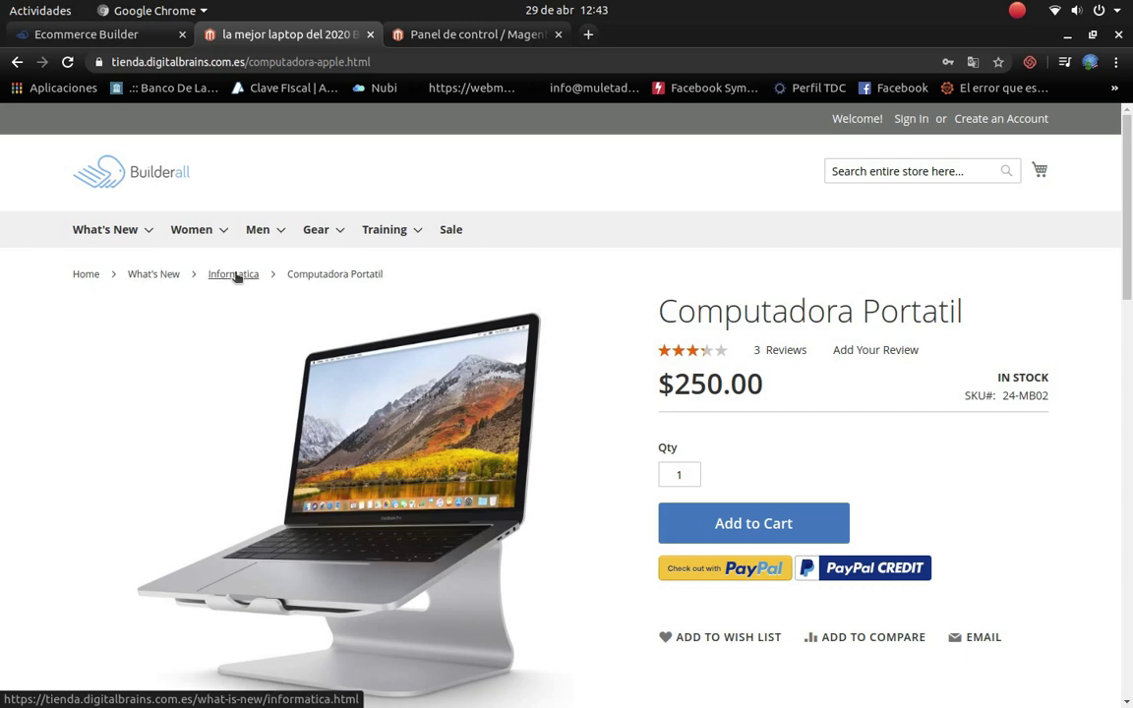
left_click(158, 166)
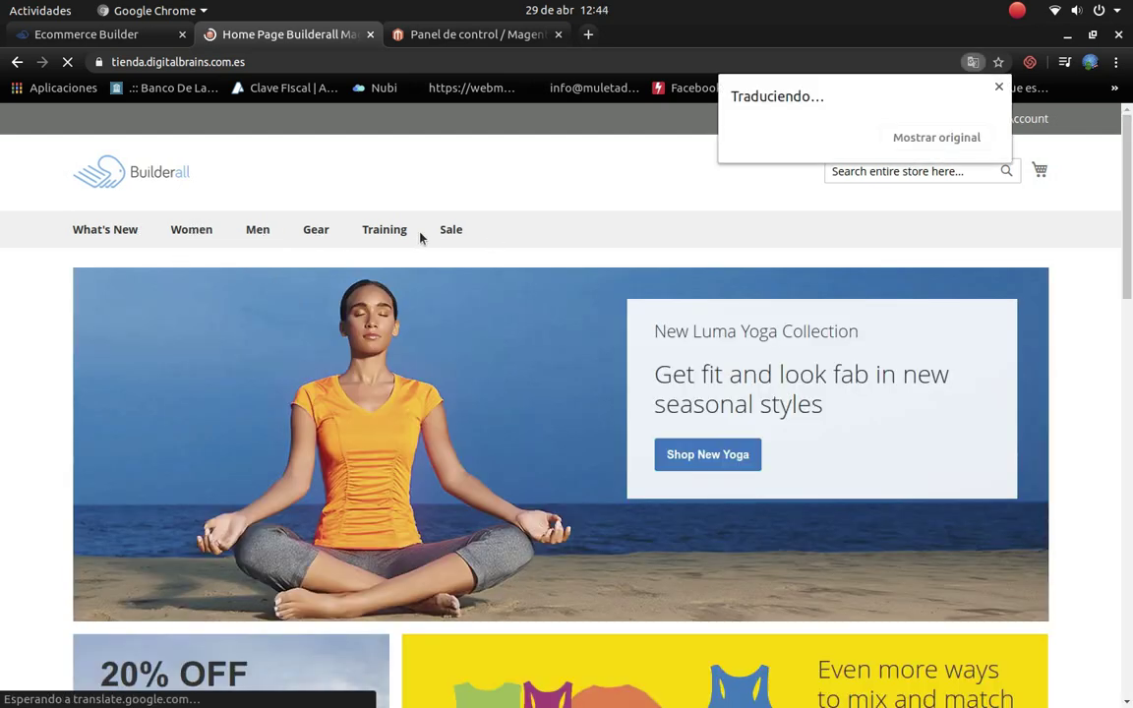
Step: Dismiss the translation, look over the category menus, and close the Home Page Builderall tab
left_click(998, 87)
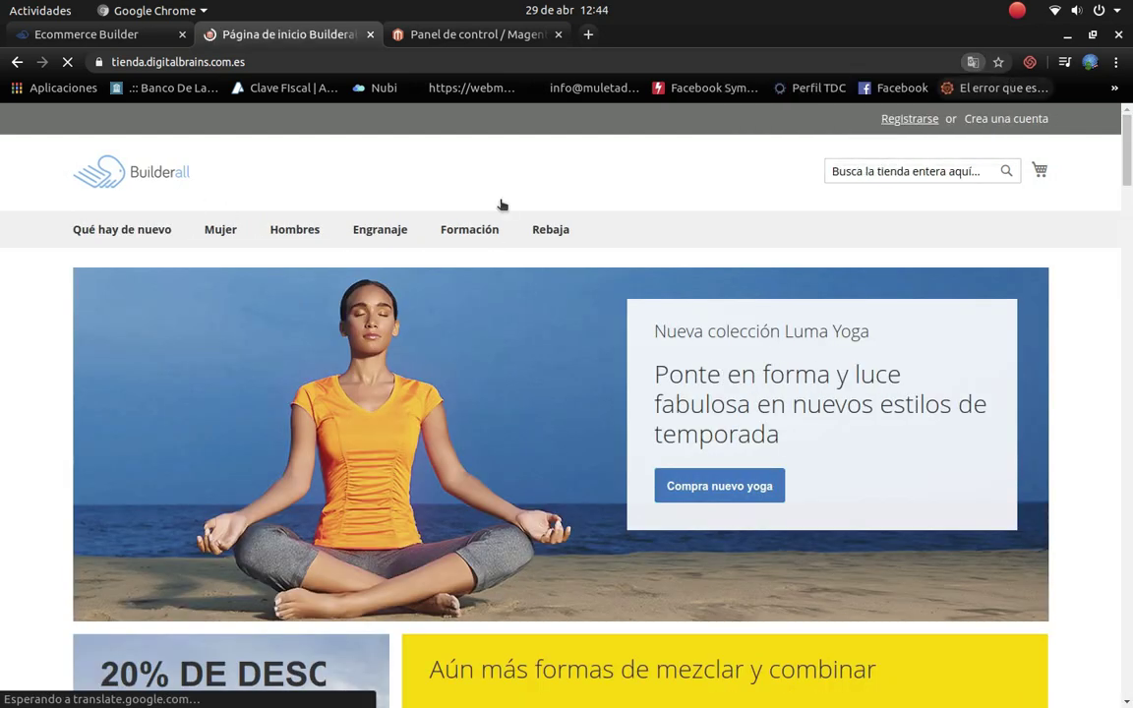
left_click(972, 62)
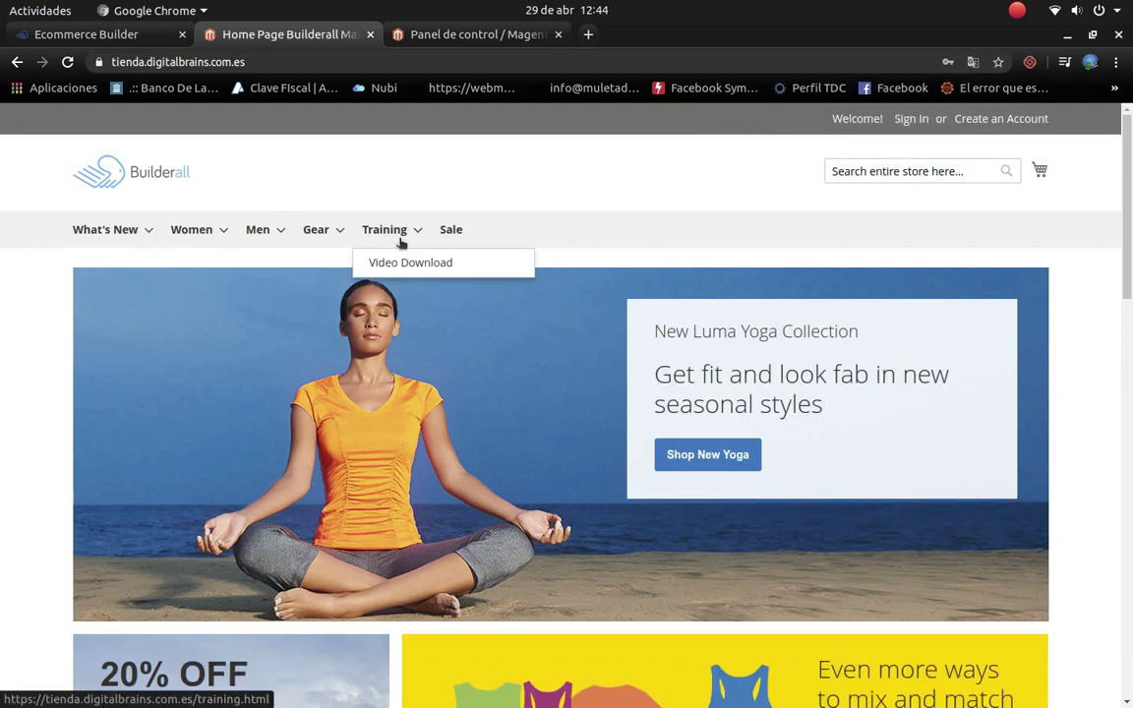
mouse_move(113, 229)
mouse_move(215, 232)
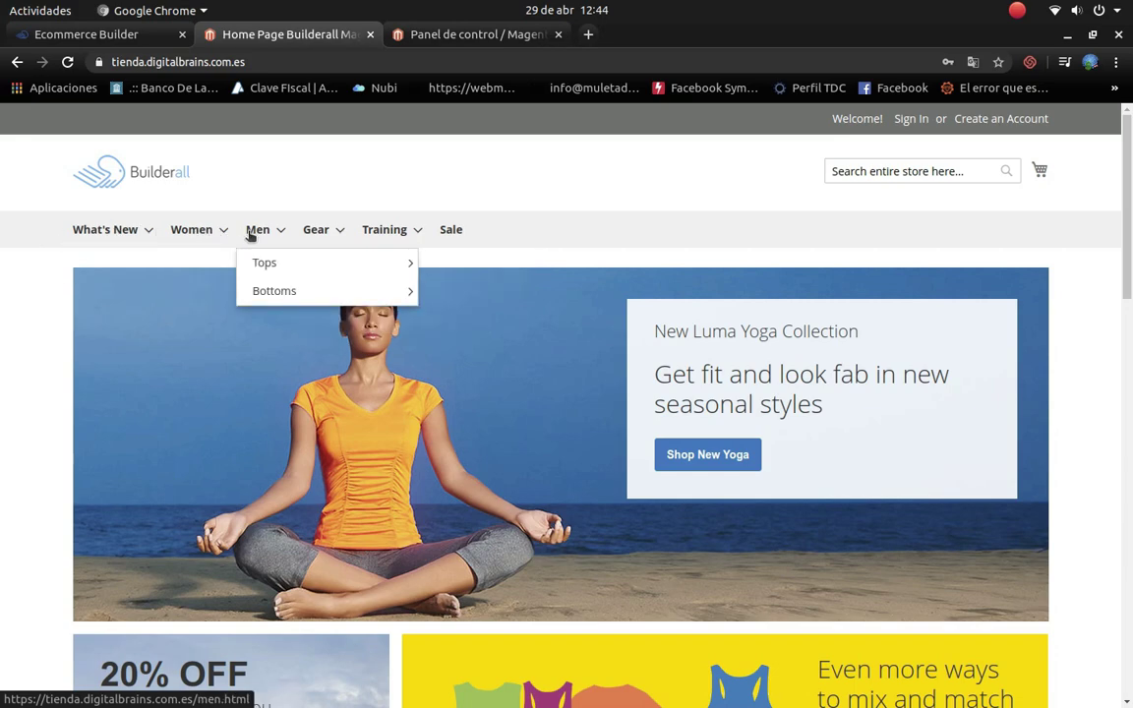
scroll(513, 384, "down", 3)
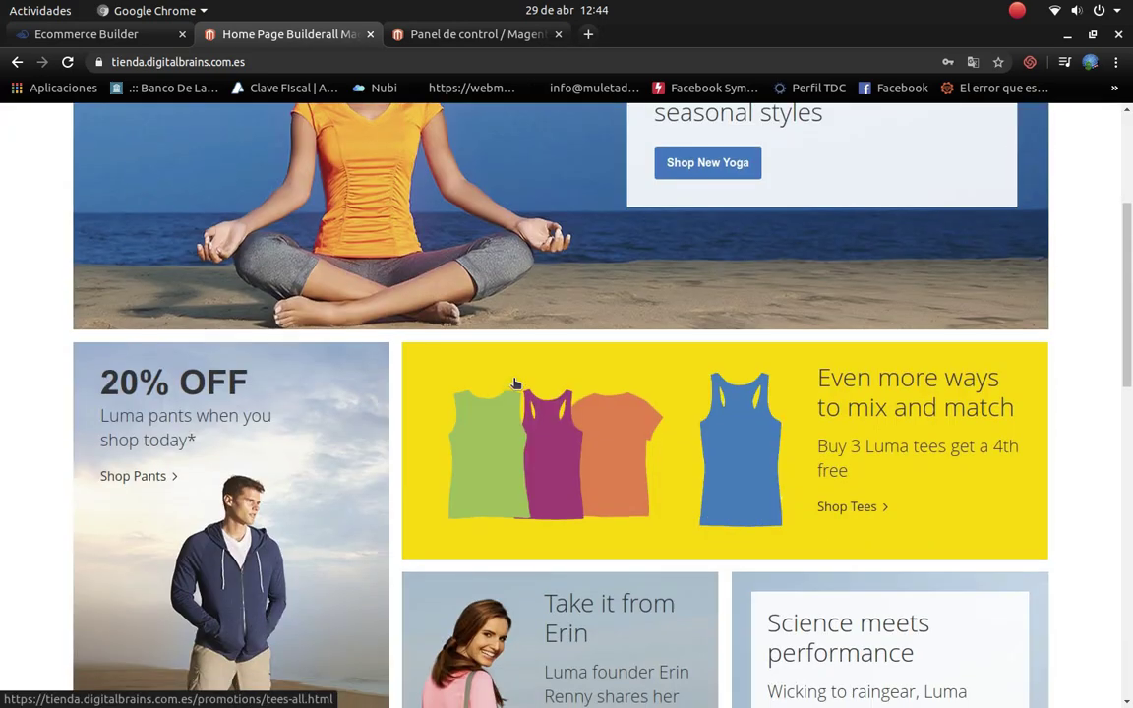
scroll(513, 384, "up", 3)
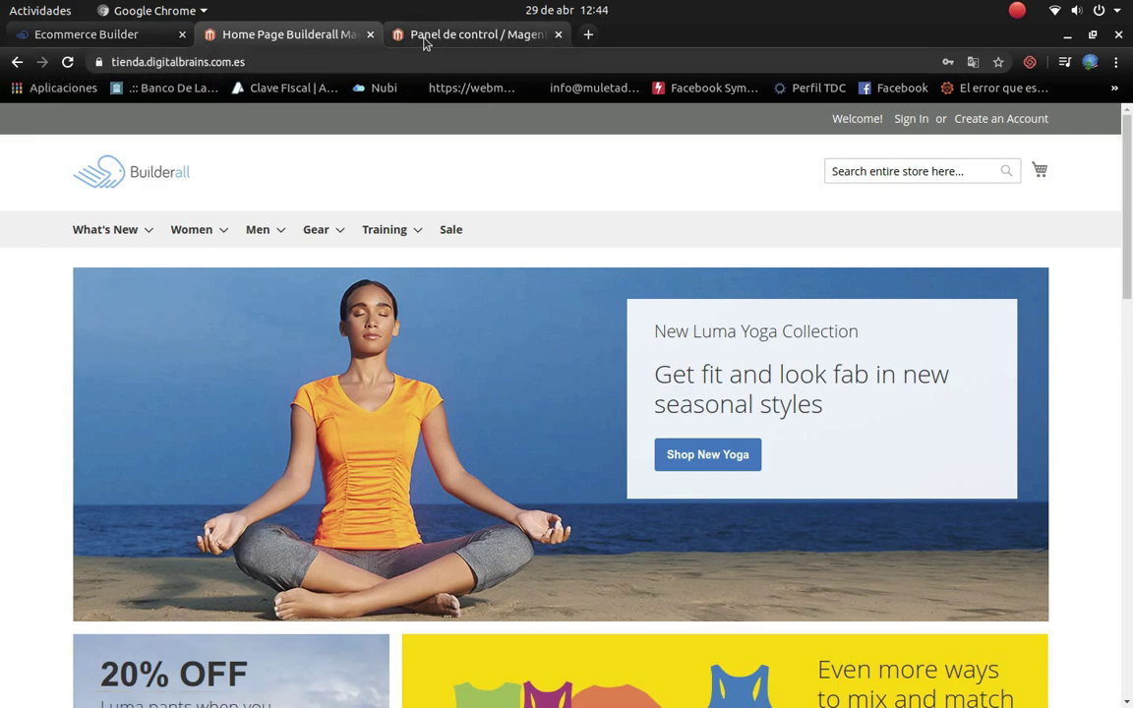
scroll(429, 492, "down", 2)
scroll(430, 491, "down", 5)
scroll(407, 404, "up", 5)
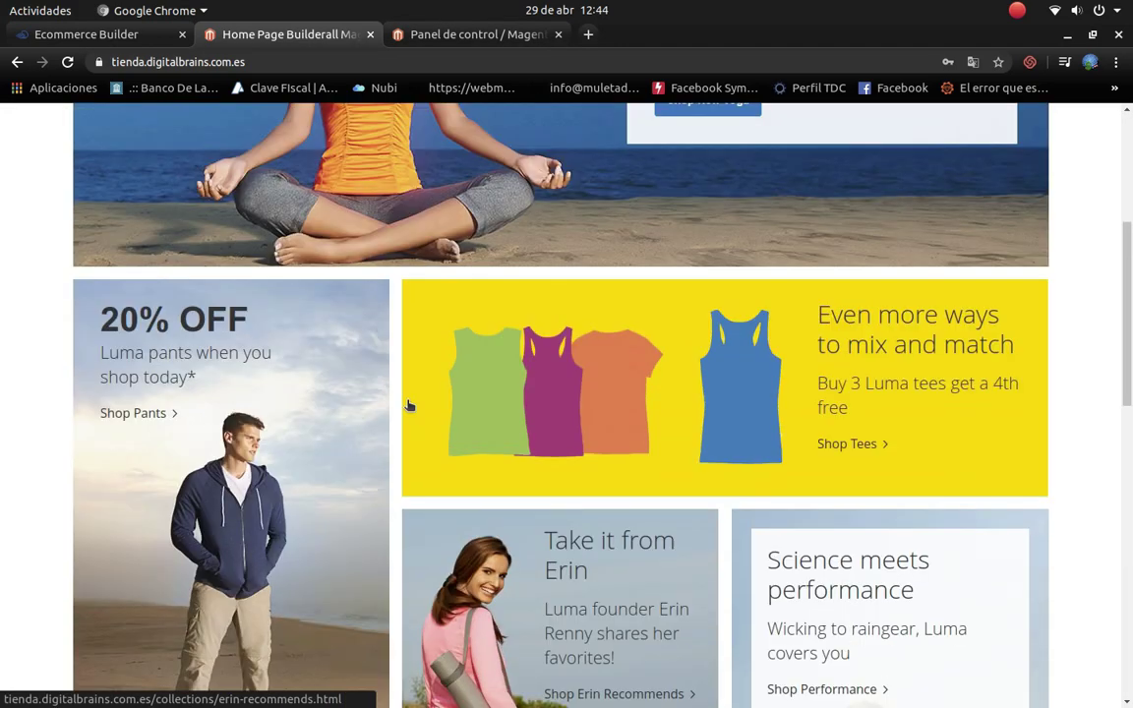
left_click(370, 36)
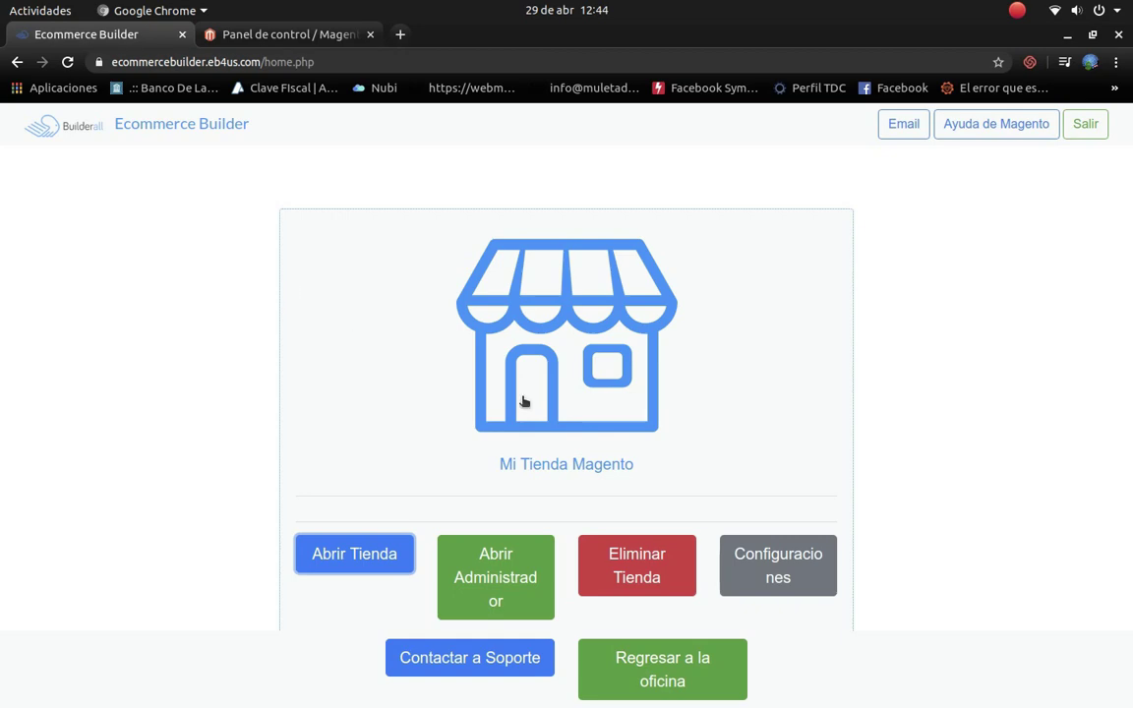
Step: In the admin panel, go to Catálogo > Productos and edit the Computadora Portatil row
left_click(295, 35)
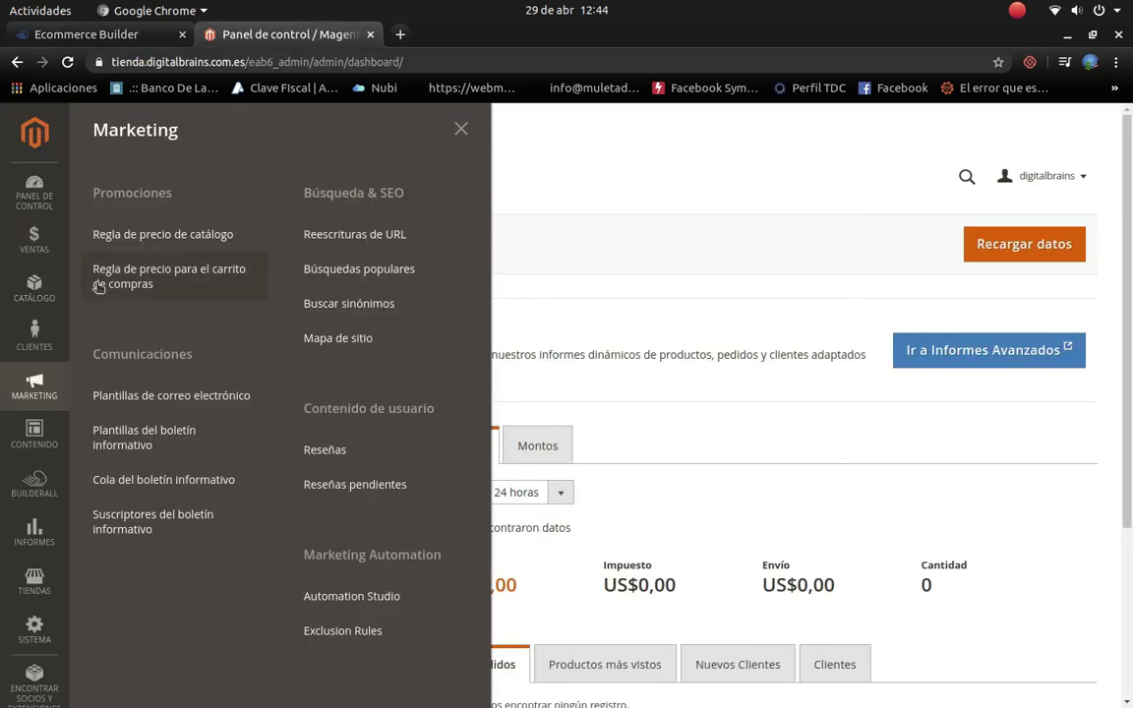
left_click(44, 293)
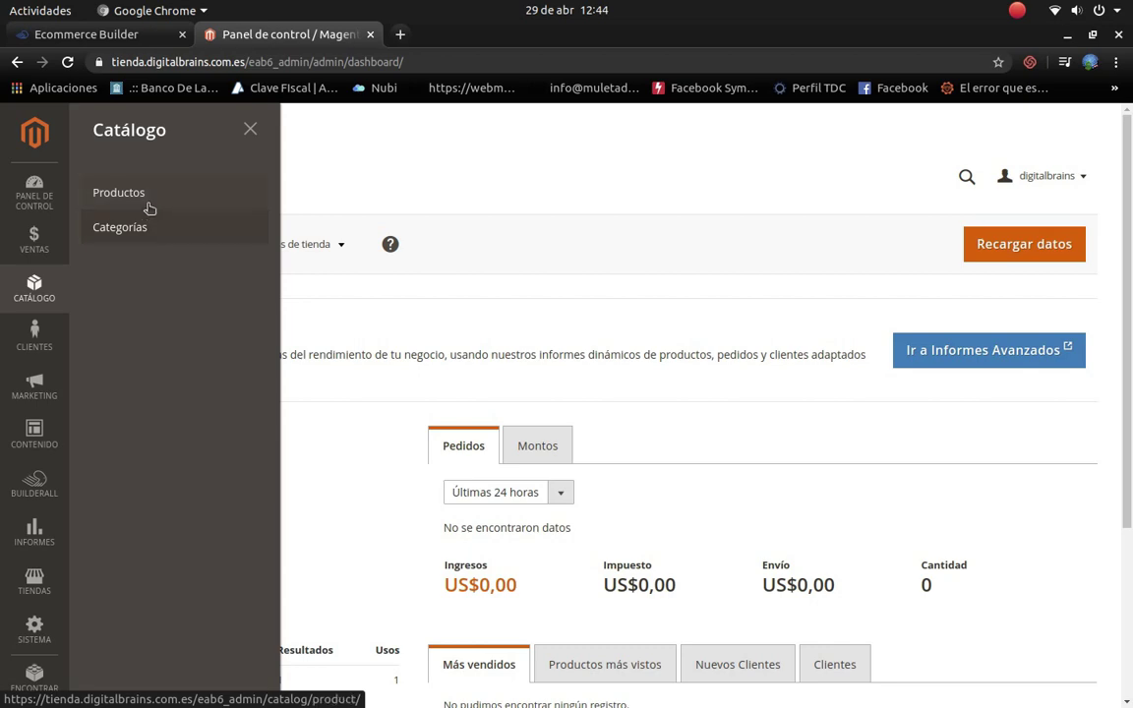
left_click(146, 197)
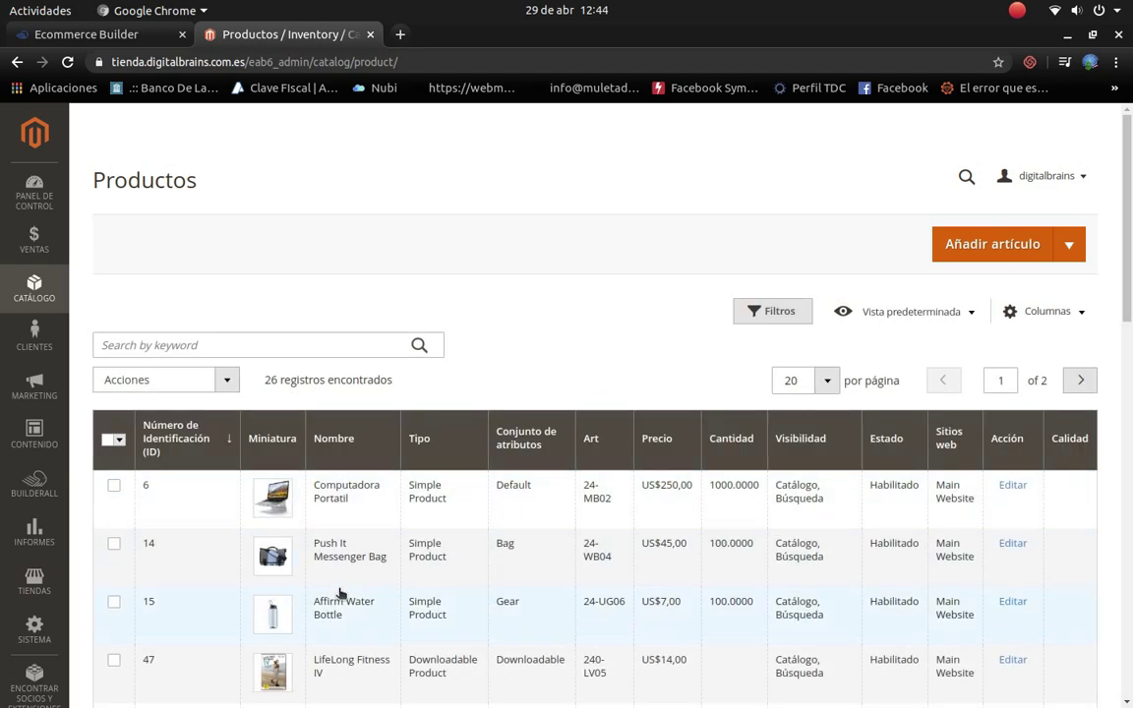
scroll(339, 594, "down", 10)
scroll(339, 594, "down", 2)
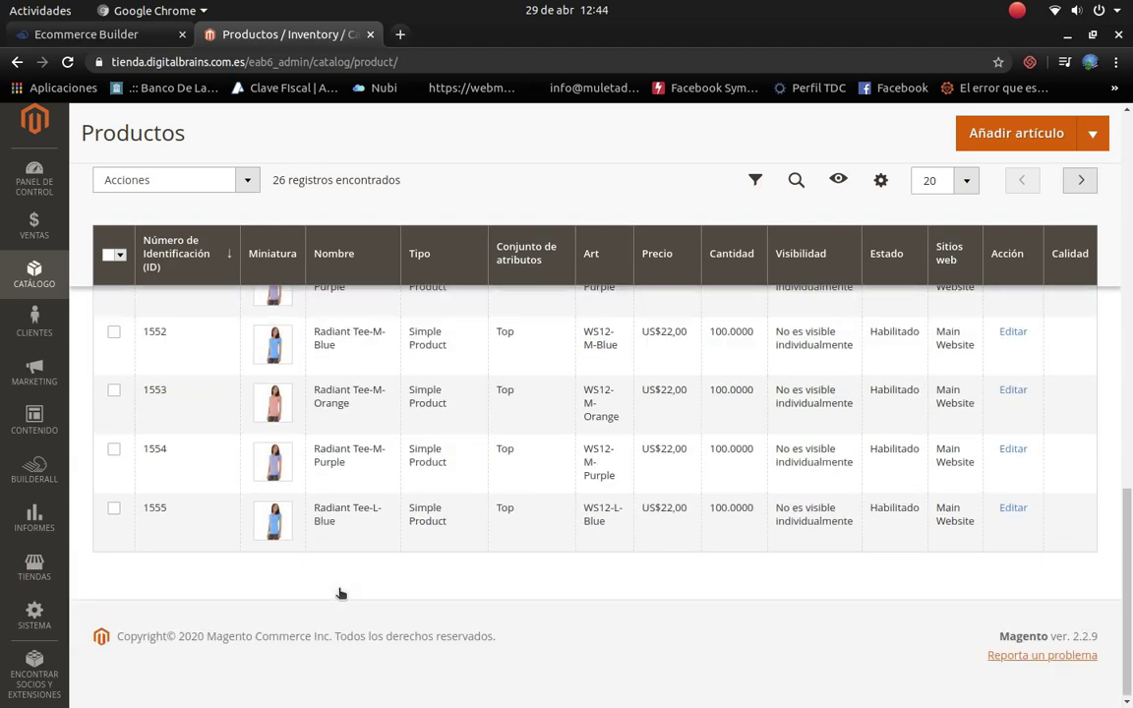
scroll(339, 594, "up", 5)
scroll(345, 590, "up", 10)
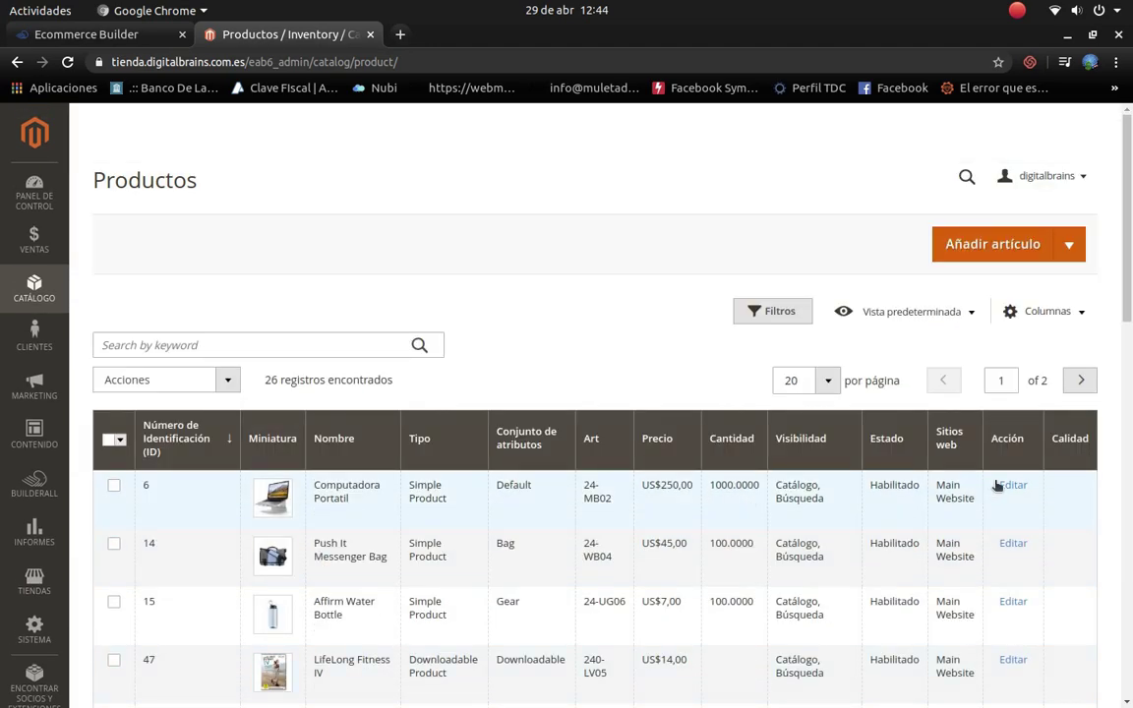
left_click(1014, 486)
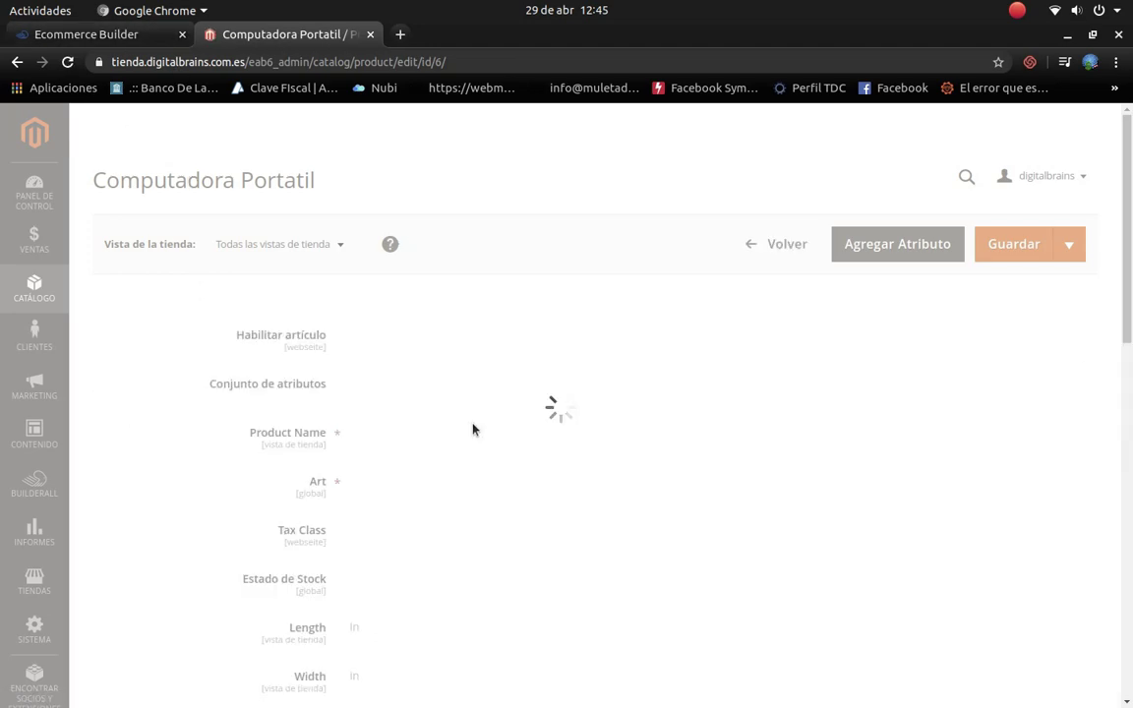
Step: Expand the Reseñas de artículo section to show the three approved reviews
scroll(597, 534, "down", 10)
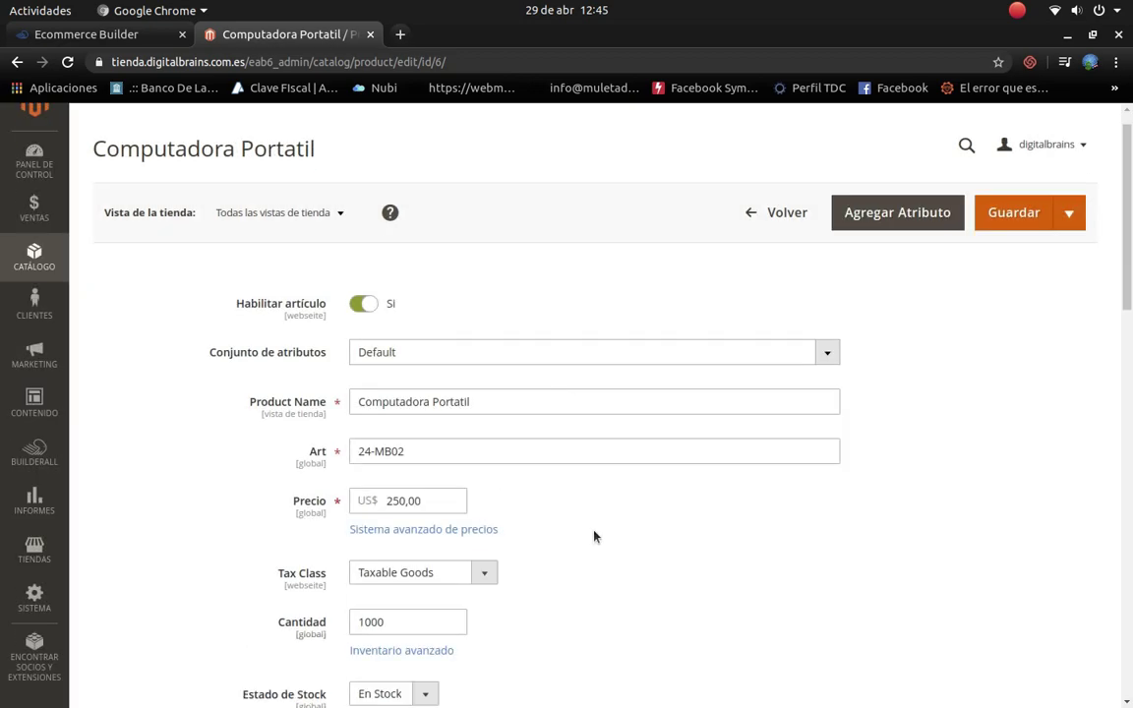
scroll(438, 497, "down", 8)
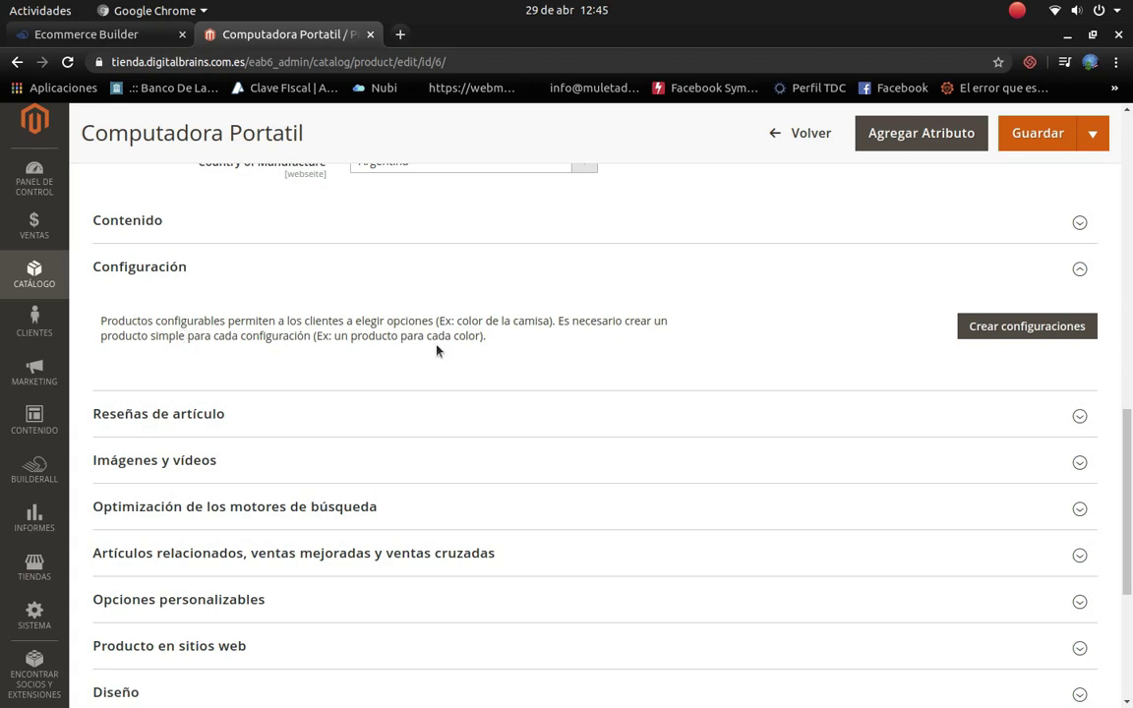
scroll(458, 340, "down", 2)
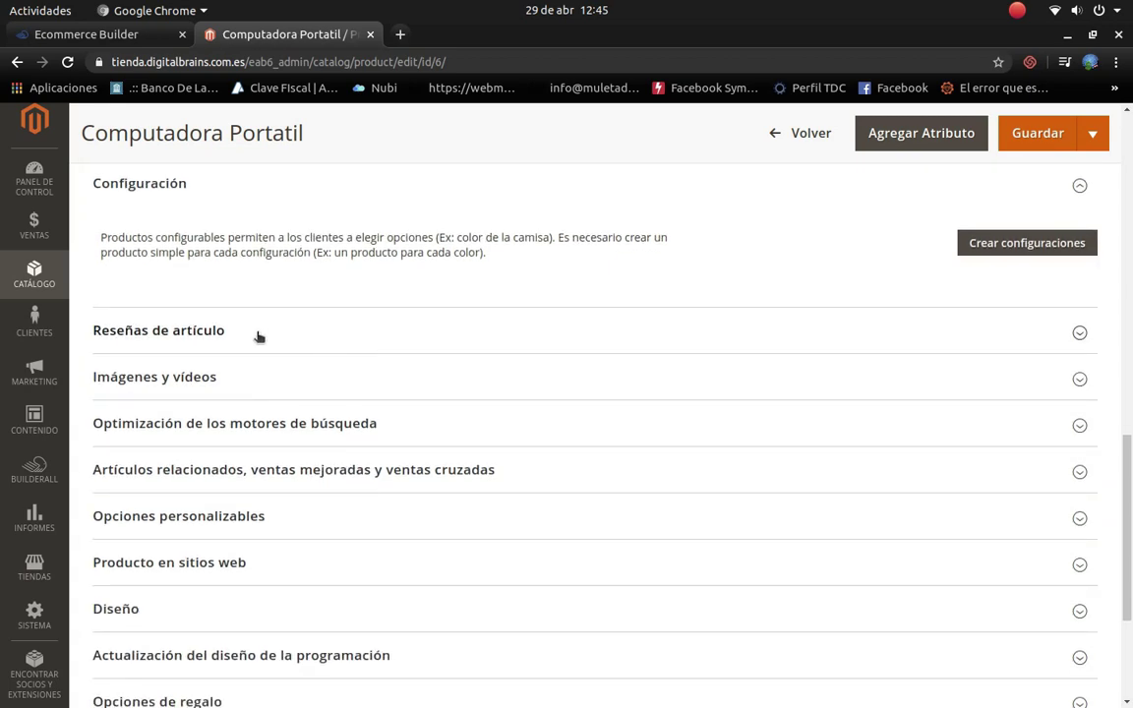
left_click(1080, 333)
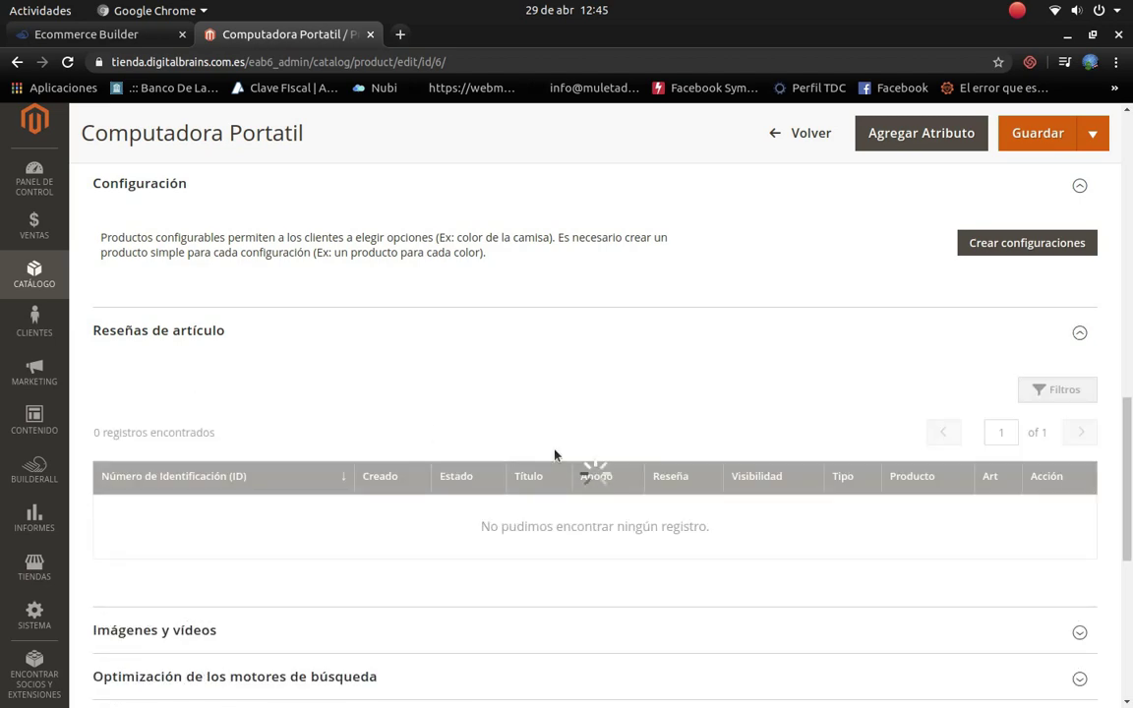
Step: Scroll through the product form down to the Contenido section's Fusion Backpack description
scroll(420, 517, "down", 5)
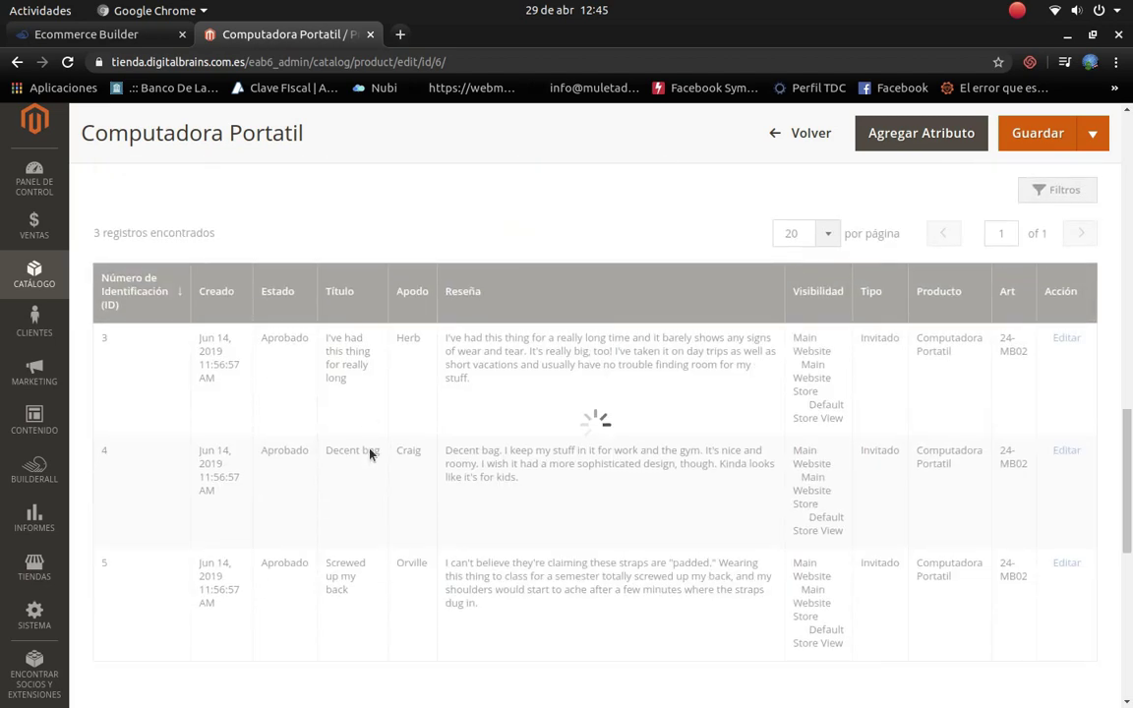
scroll(369, 453, "down", 1)
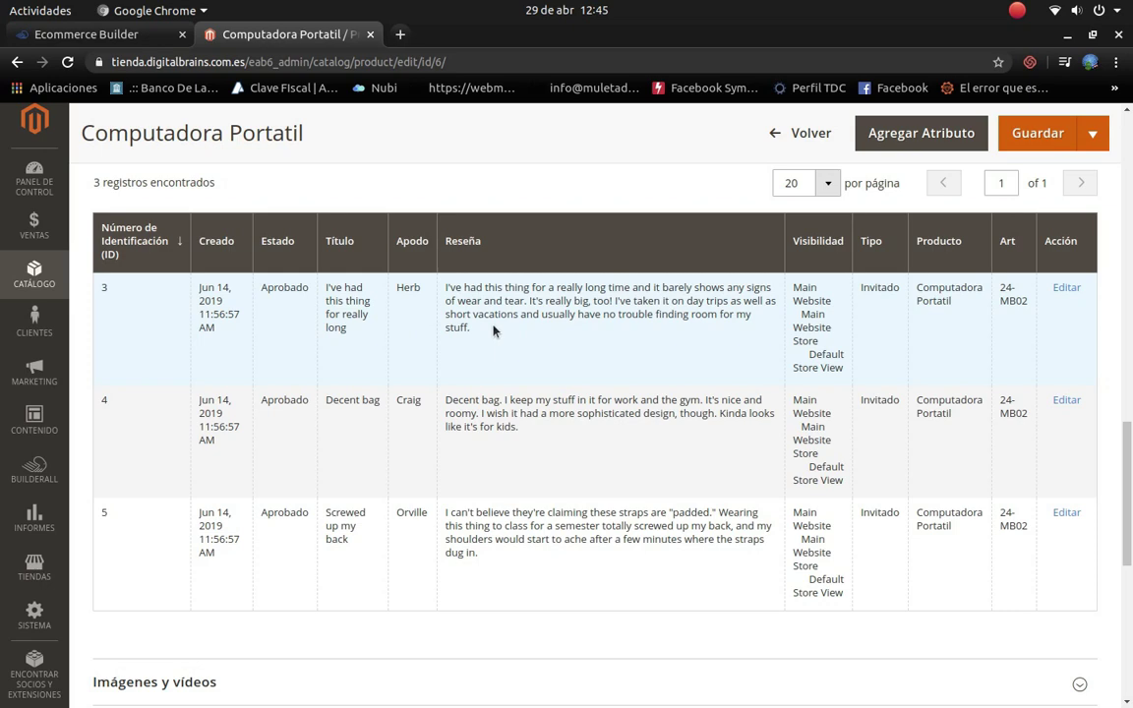
scroll(556, 316, "down", 5)
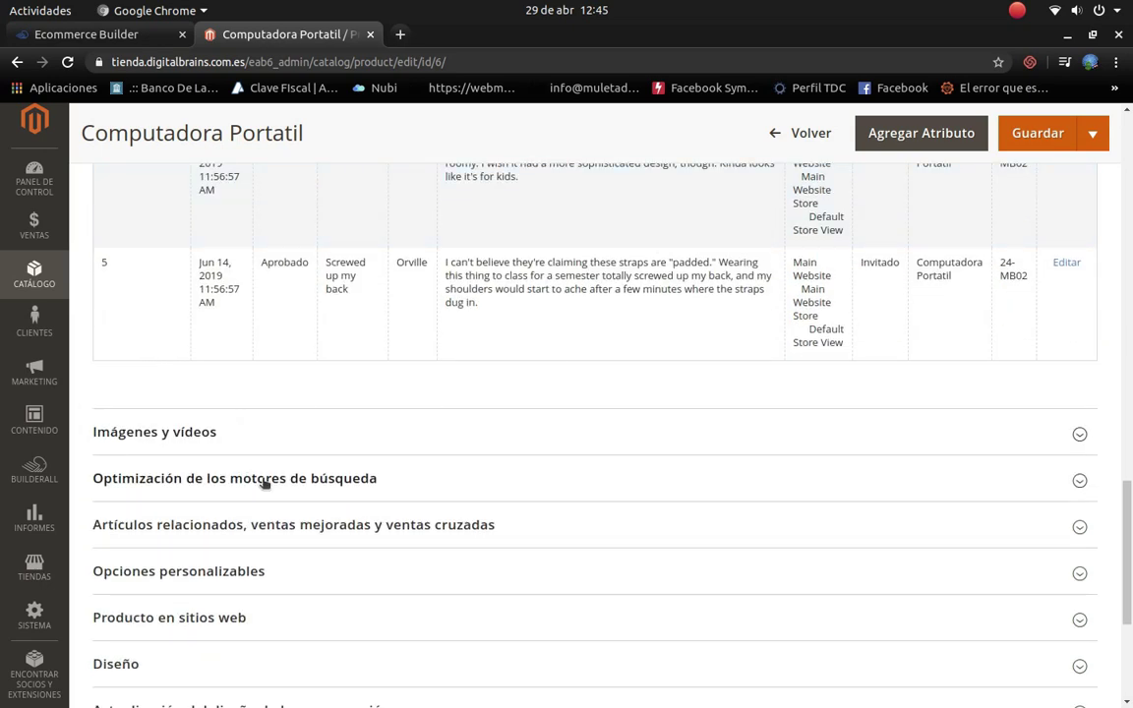
scroll(234, 519, "down", 1)
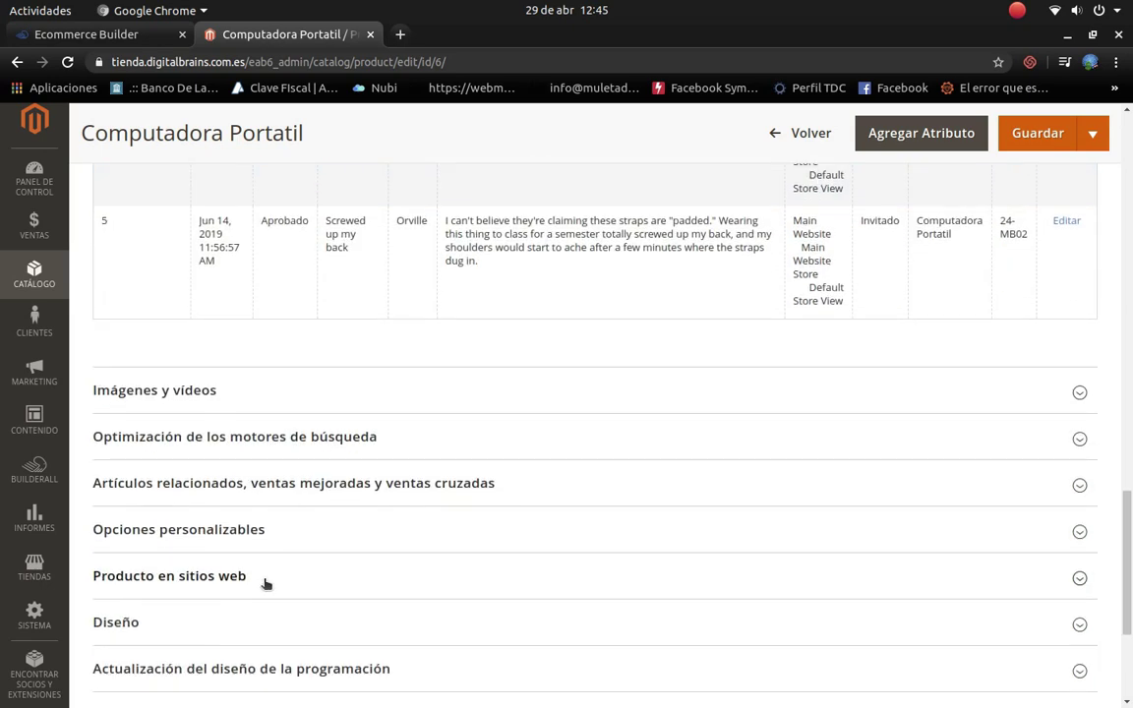
scroll(241, 536, "down", 3)
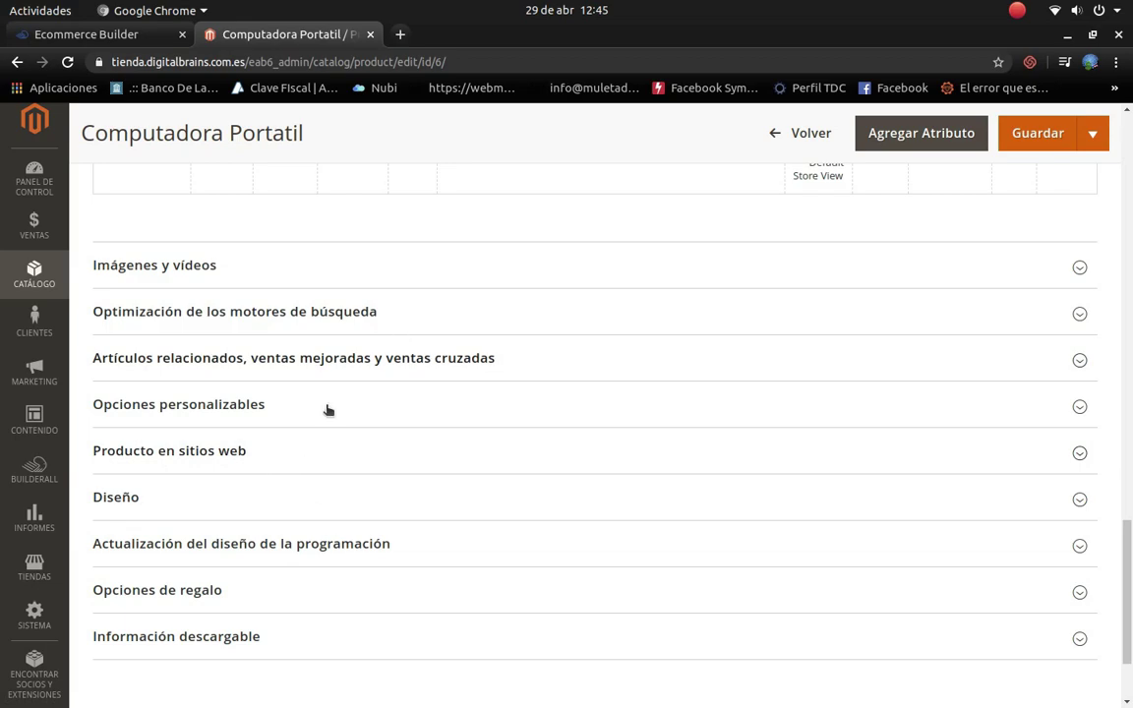
scroll(328, 410, "up", 10)
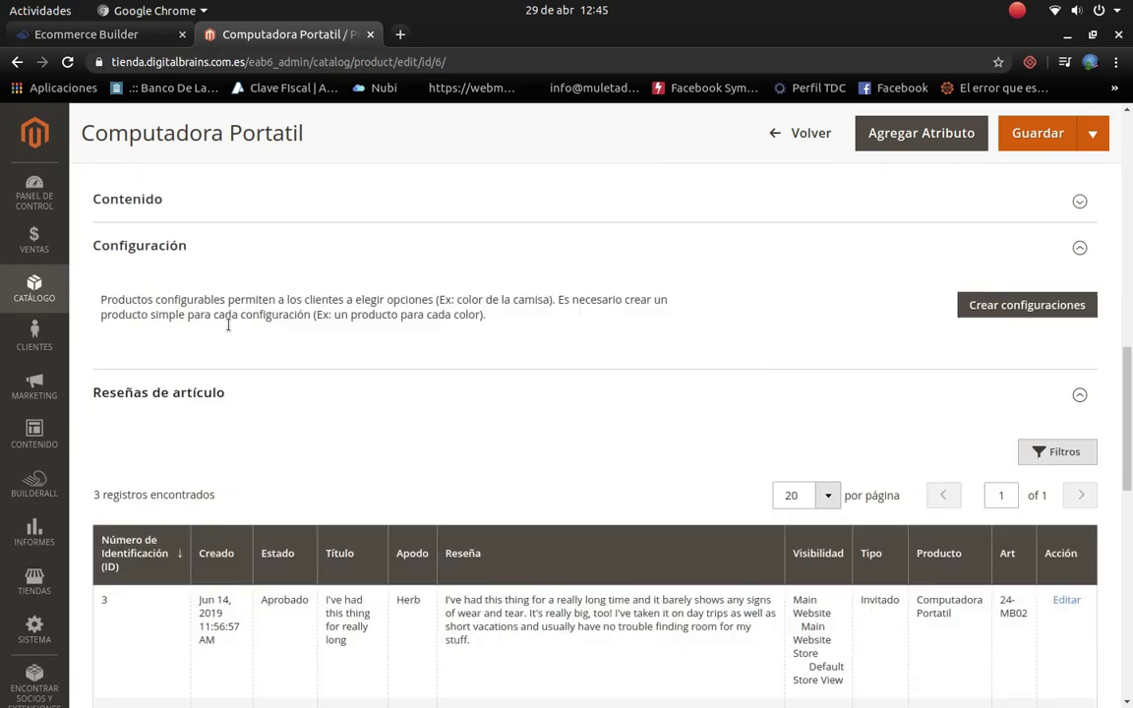
scroll(228, 325, "up", 1)
scroll(740, 316, "up", 5)
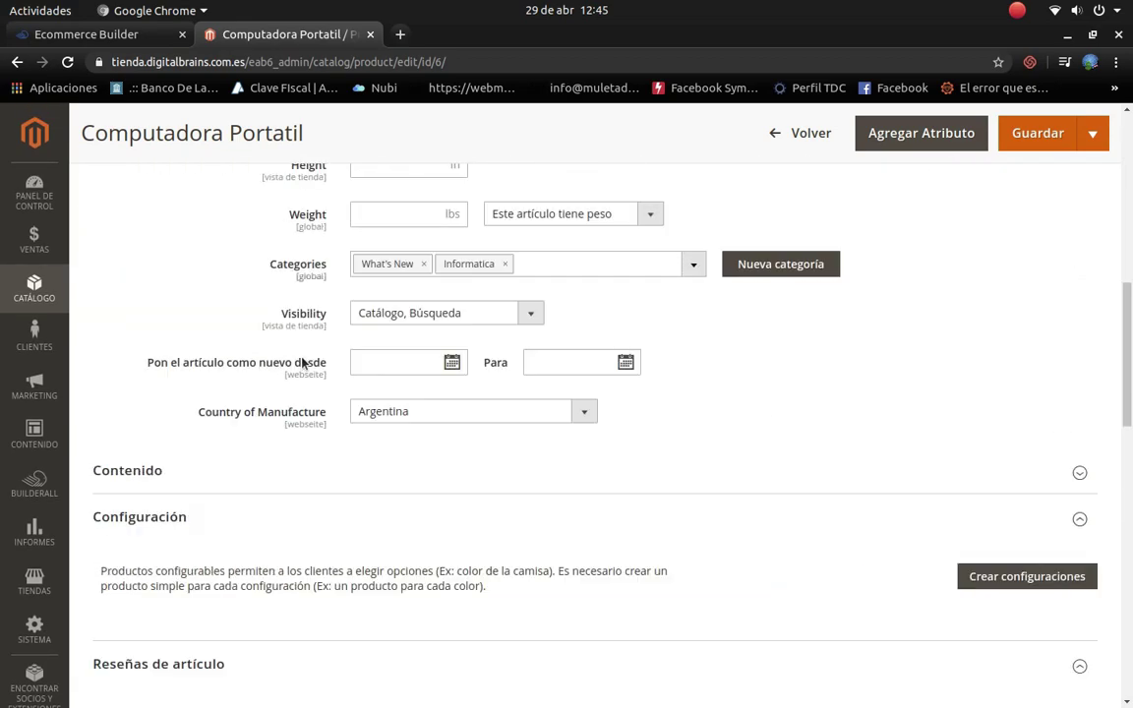
scroll(413, 437, "up", 5)
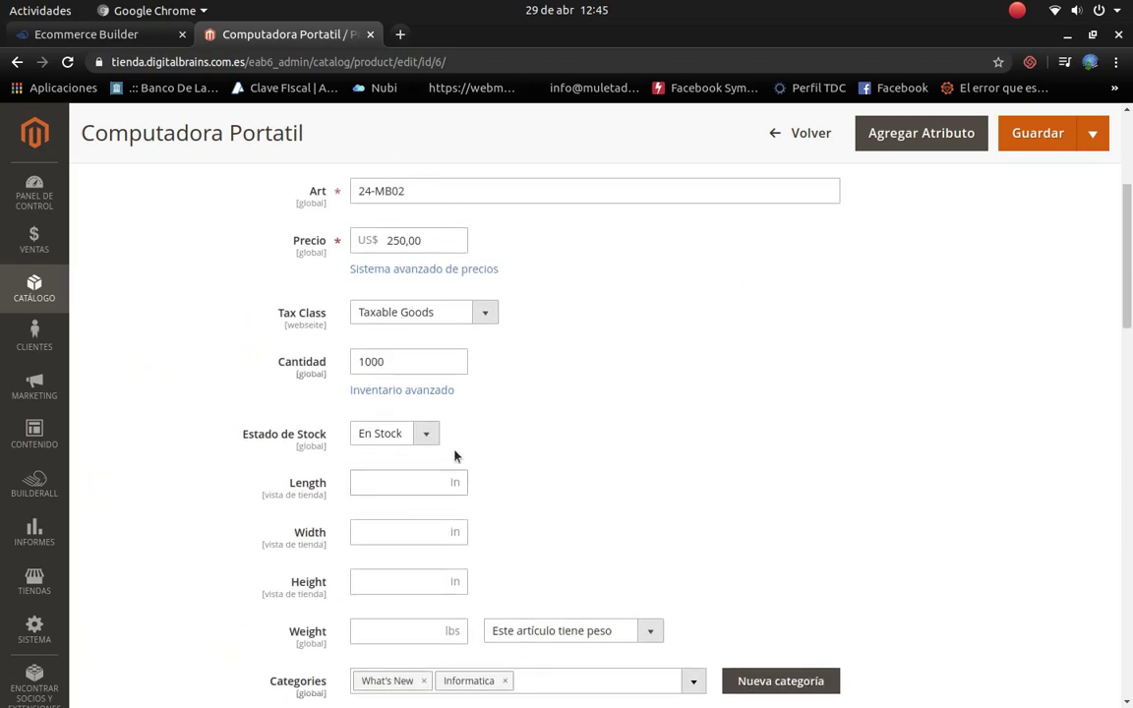
scroll(491, 455, "up", 4)
scroll(535, 456, "down", 4)
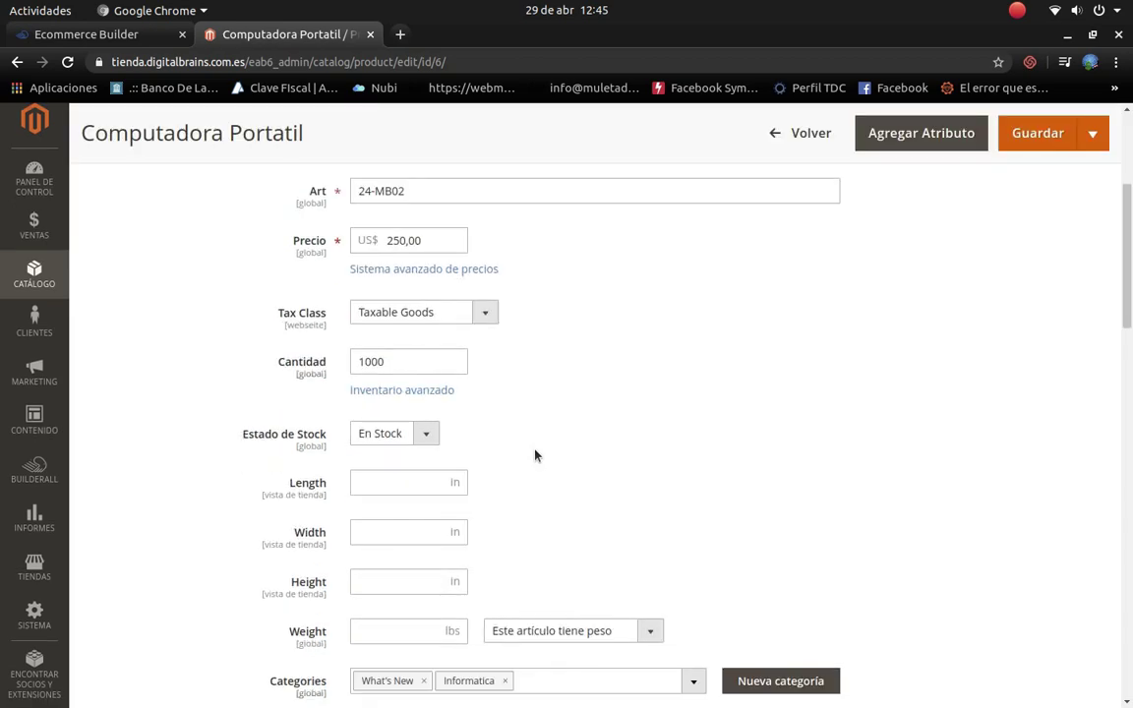
scroll(535, 455, "up", 4)
scroll(535, 455, "down", 1)
scroll(537, 409, "down", 20)
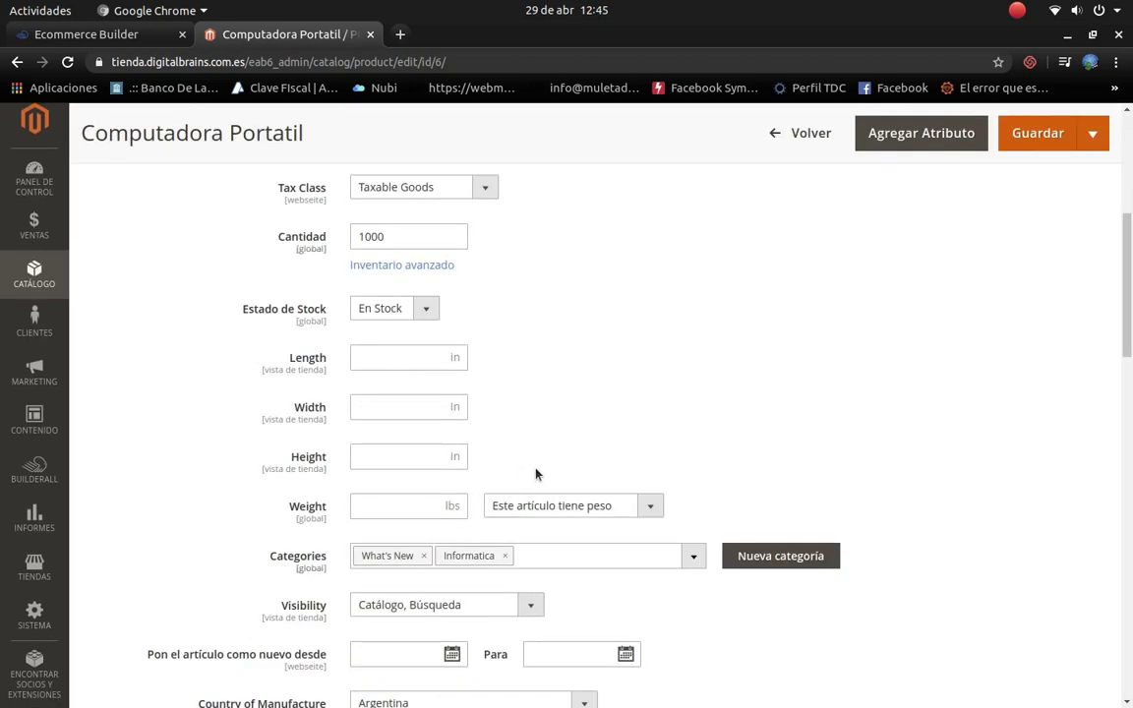
scroll(547, 457, "down", 4)
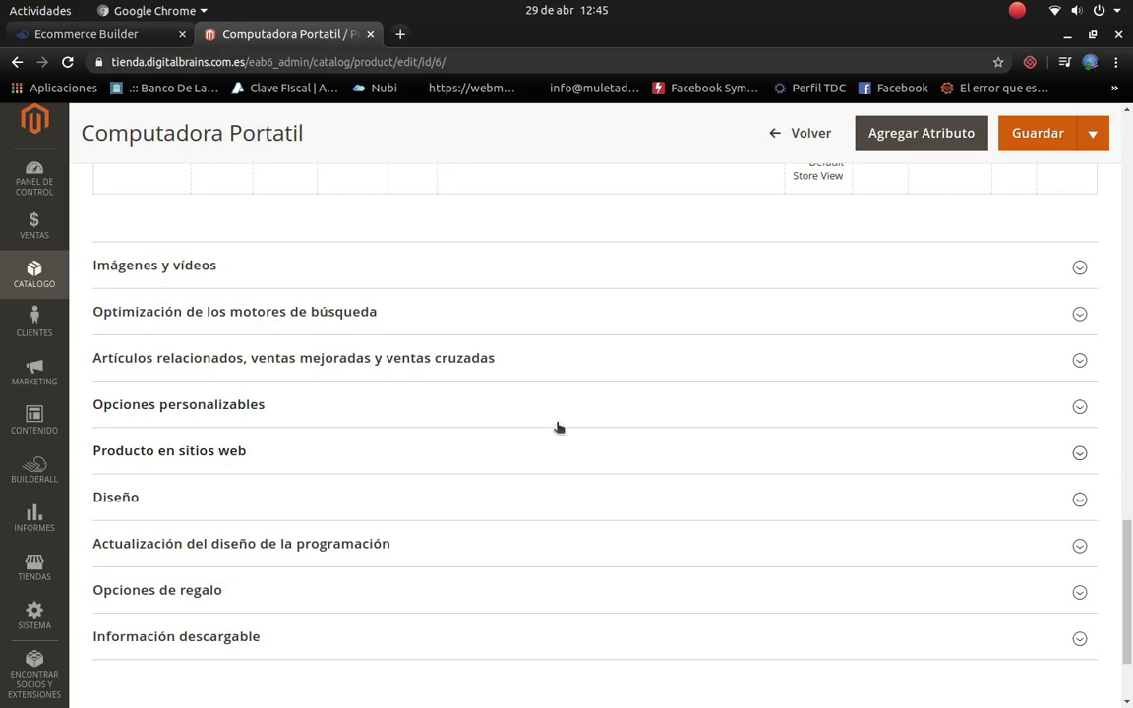
scroll(536, 427, "up", 1)
scroll(531, 430, "up", 5)
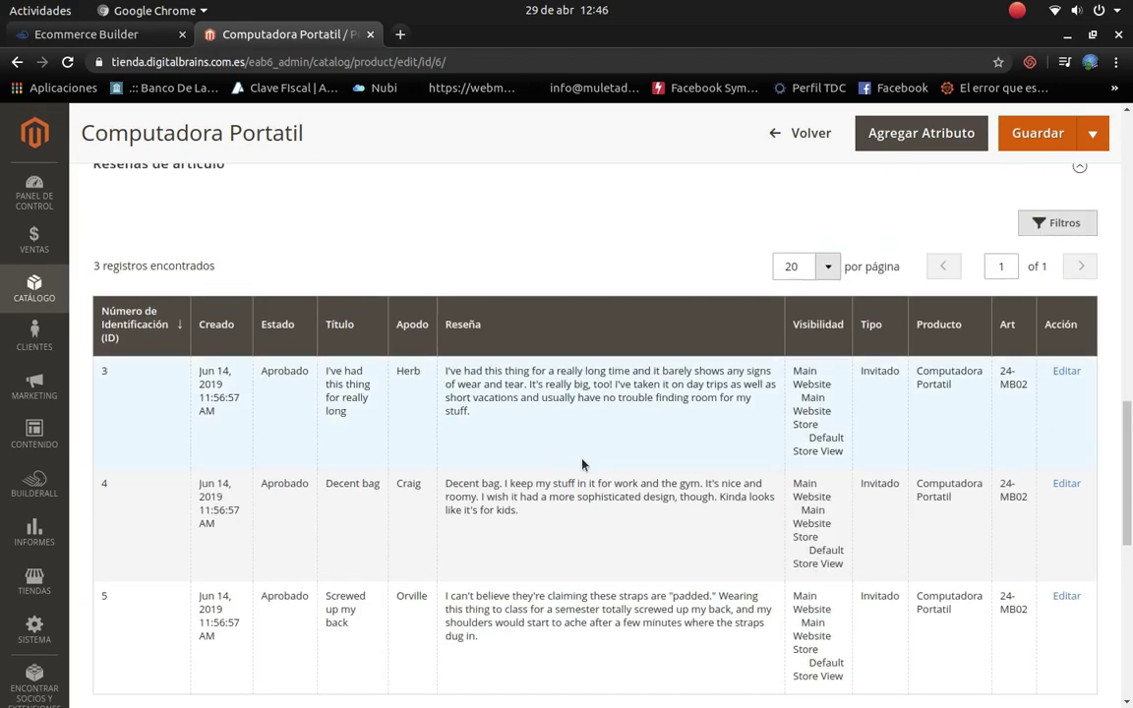
scroll(584, 462, "up", 4)
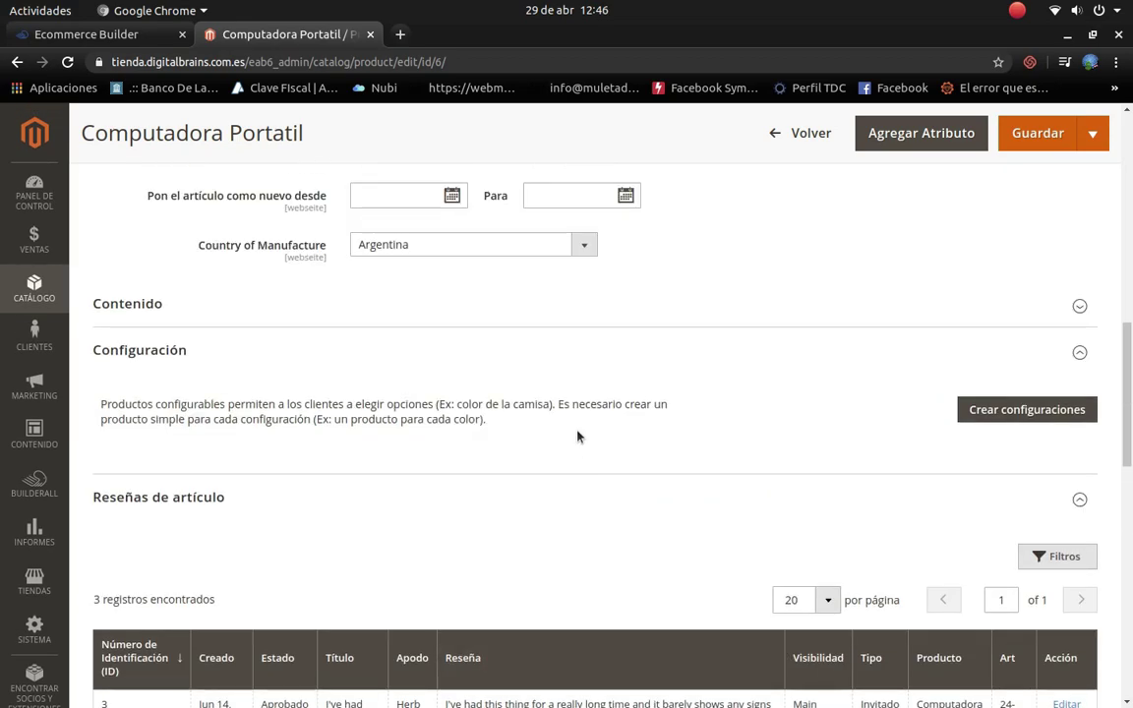
scroll(579, 437, "up", 2)
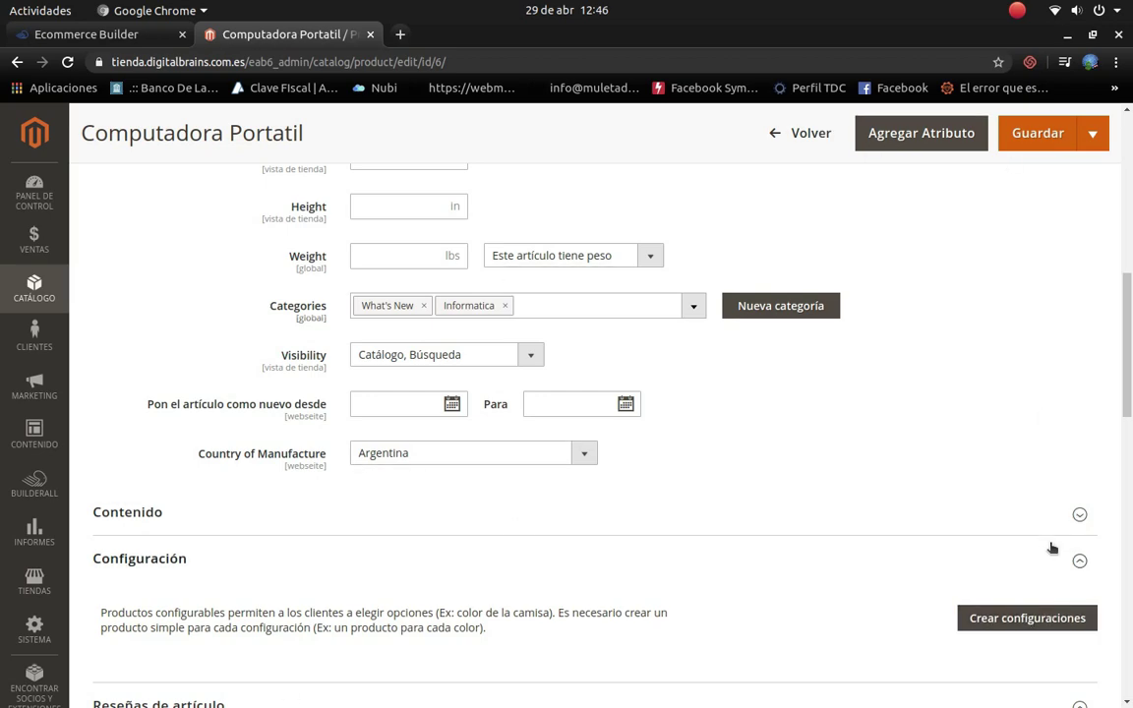
scroll(691, 572, "down", 5)
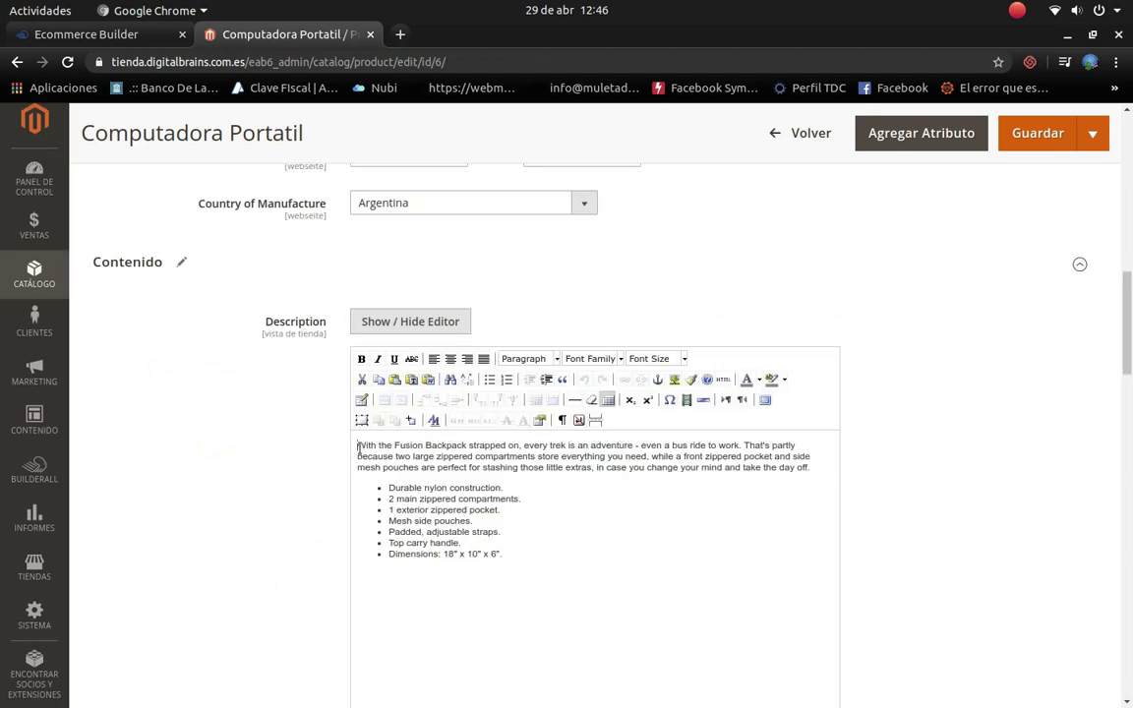
Step: Replace the backpack description with 'Ultimo modelo de laptop marca apple…' plus memory and processor XXXX lines
left_click_drag(358, 448, 512, 568)
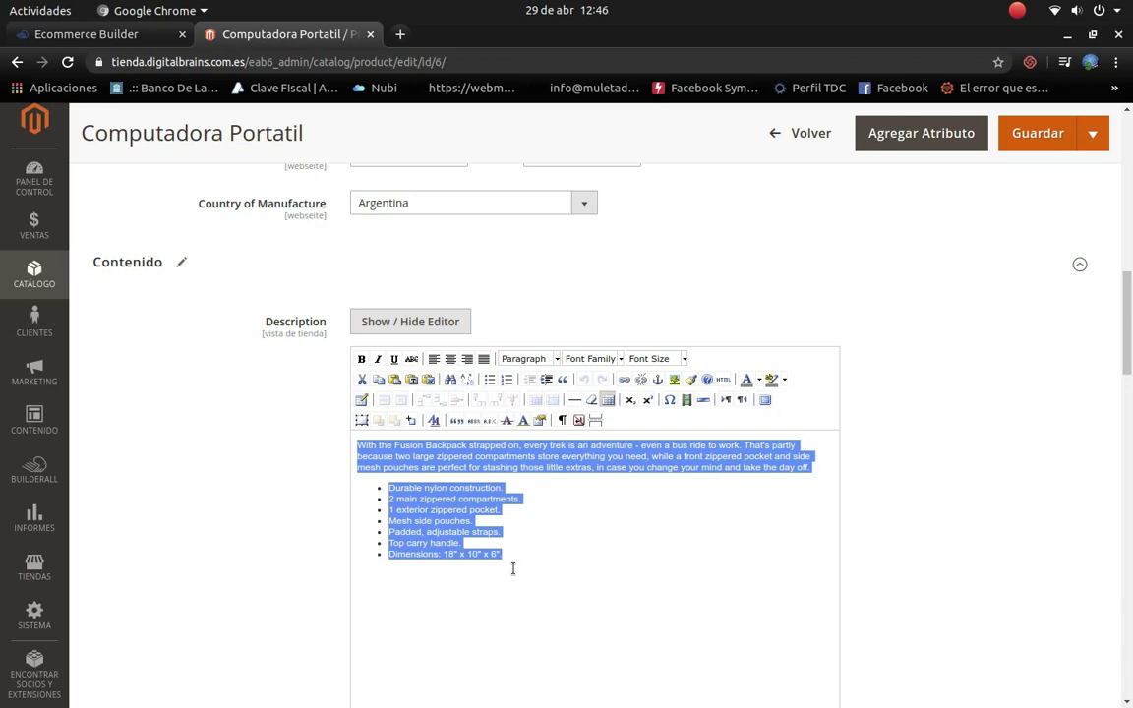
type("ultimo model")
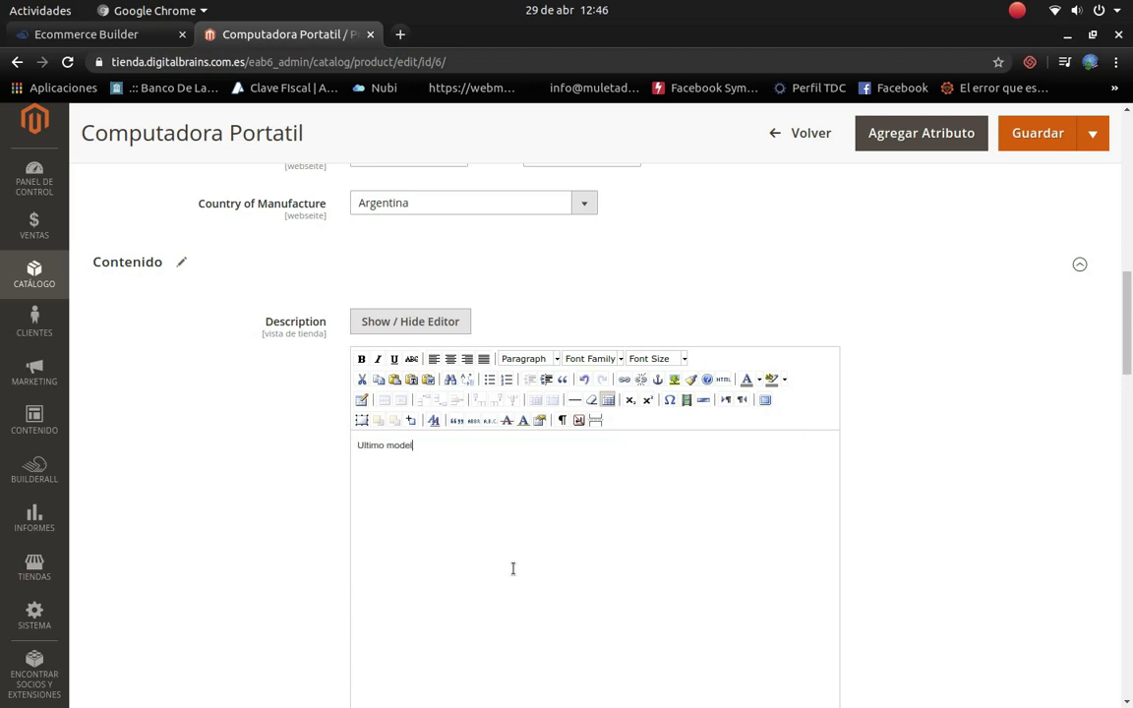
type("o de laptom")
key("BackSpace")
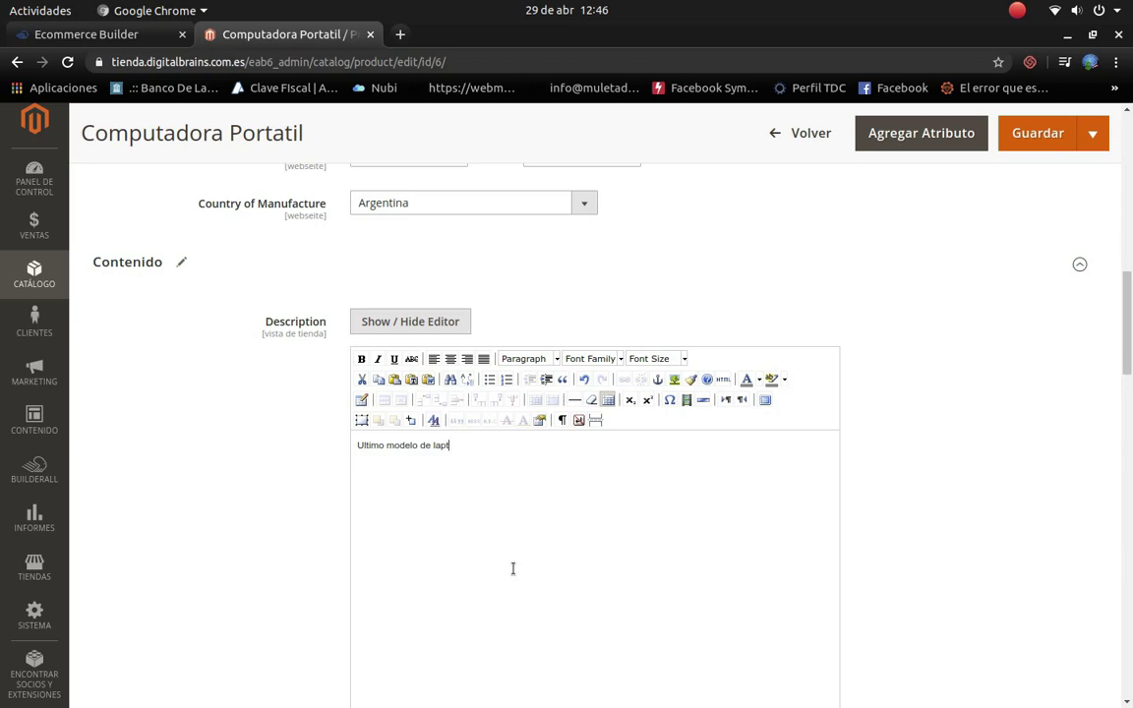
type("op marca apple dispnible en")
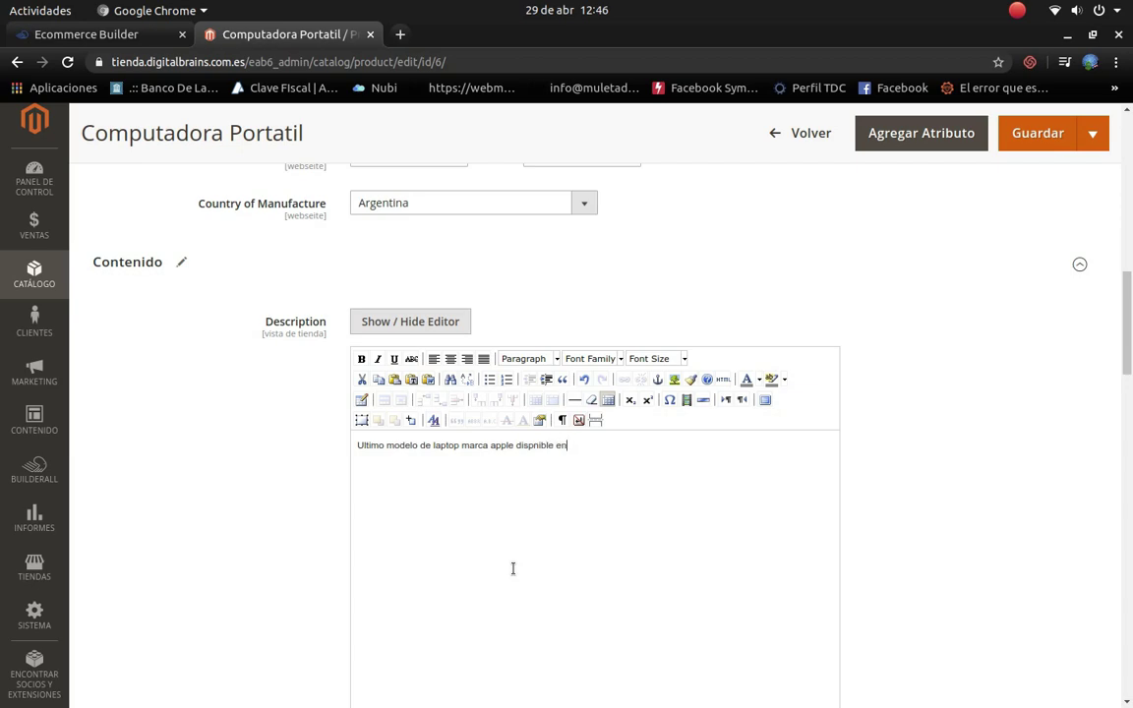
key("BackSpace")
key("BackSpace")
key("BackSpace")
key("BackSpace")
key("BackSpace")
key("BackSpace")
key("BackSpace")
key("BackSpace")
type("onible en diferentes colores y precios ")
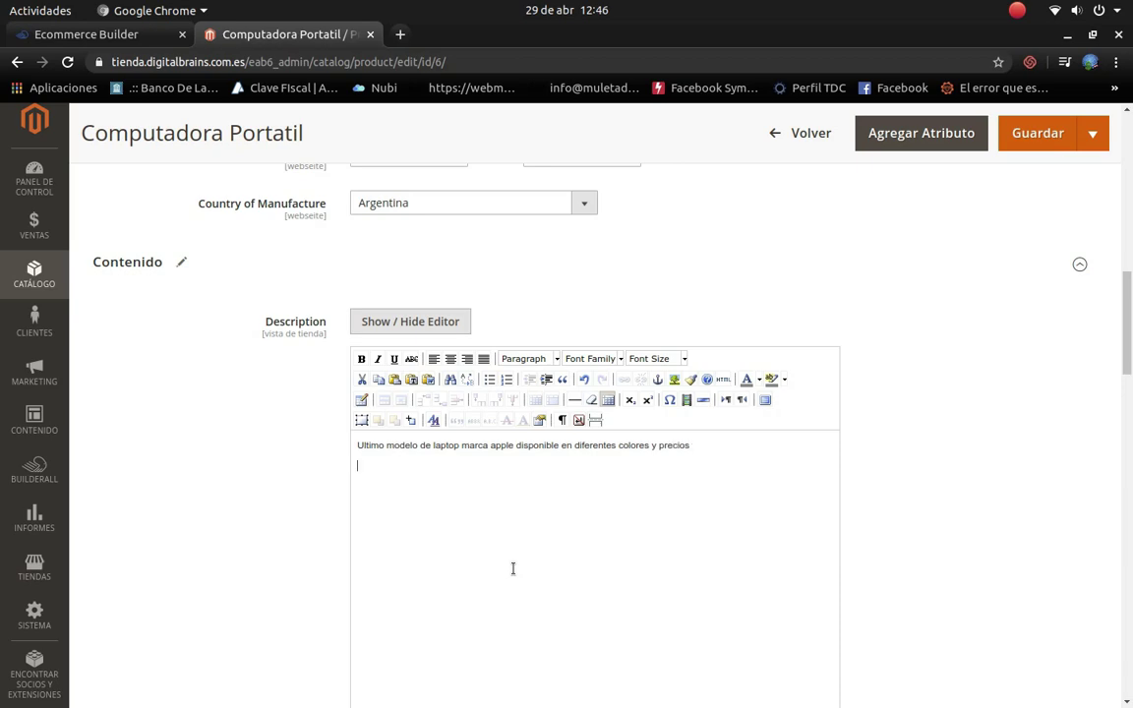
type("posee una memoria de XXXX")
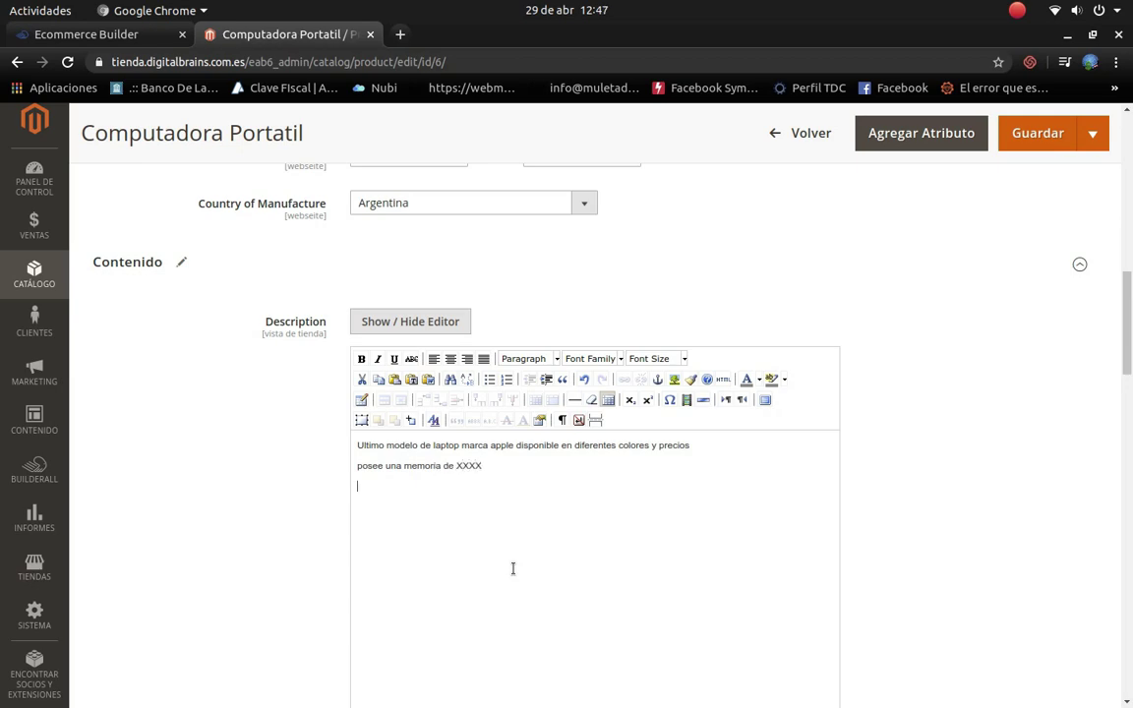
type("ee un ori")
type("cesador XXXX")
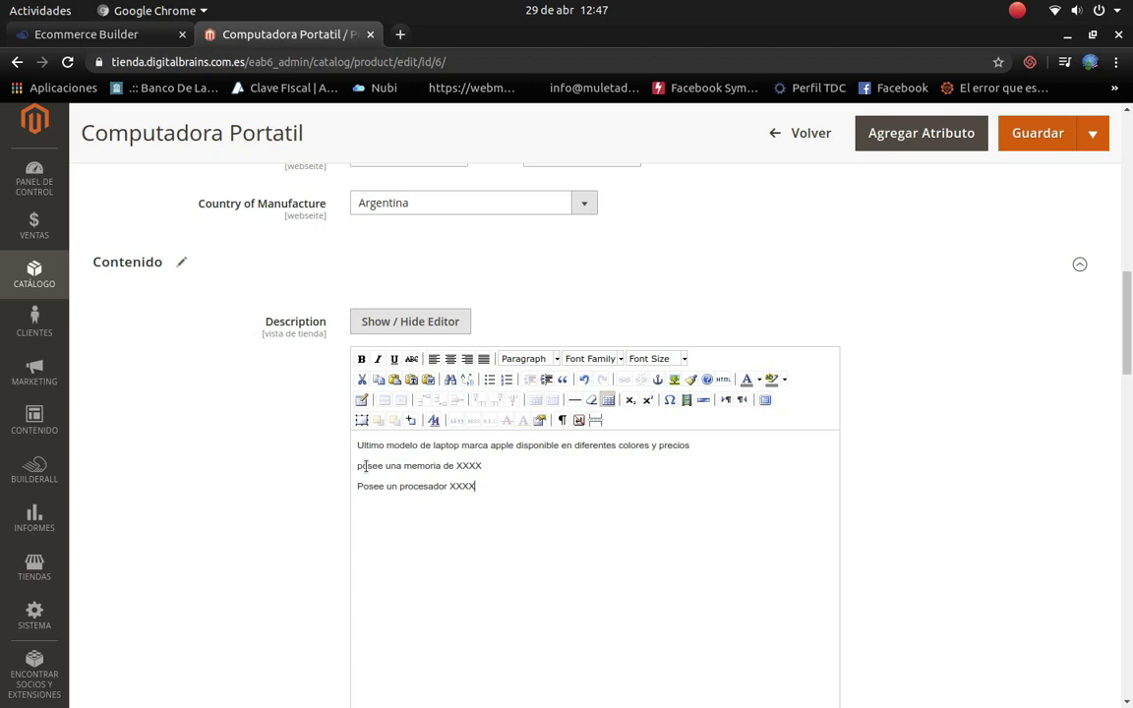
left_click(360, 467)
key("BackSpace")
Step: Enter 'Excelente para trabajo desde casa' as the Computadora Portatil short description and save the product
type("P")
scroll(629, 455, "down", 5)
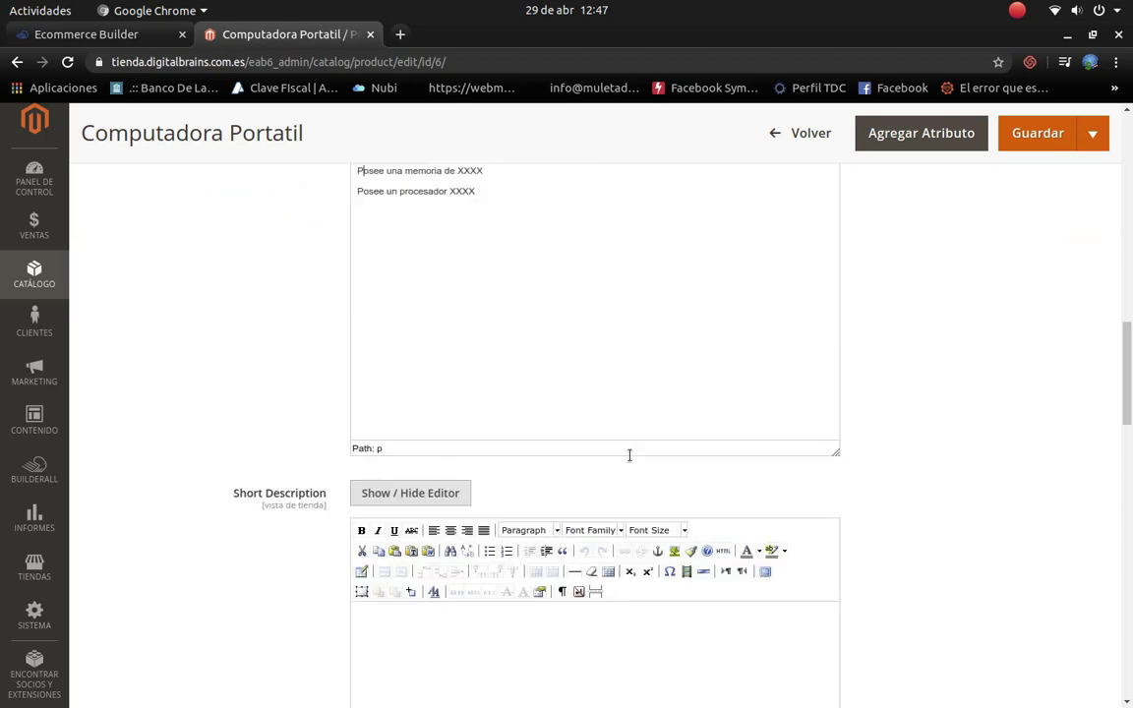
scroll(629, 462, "down", 4)
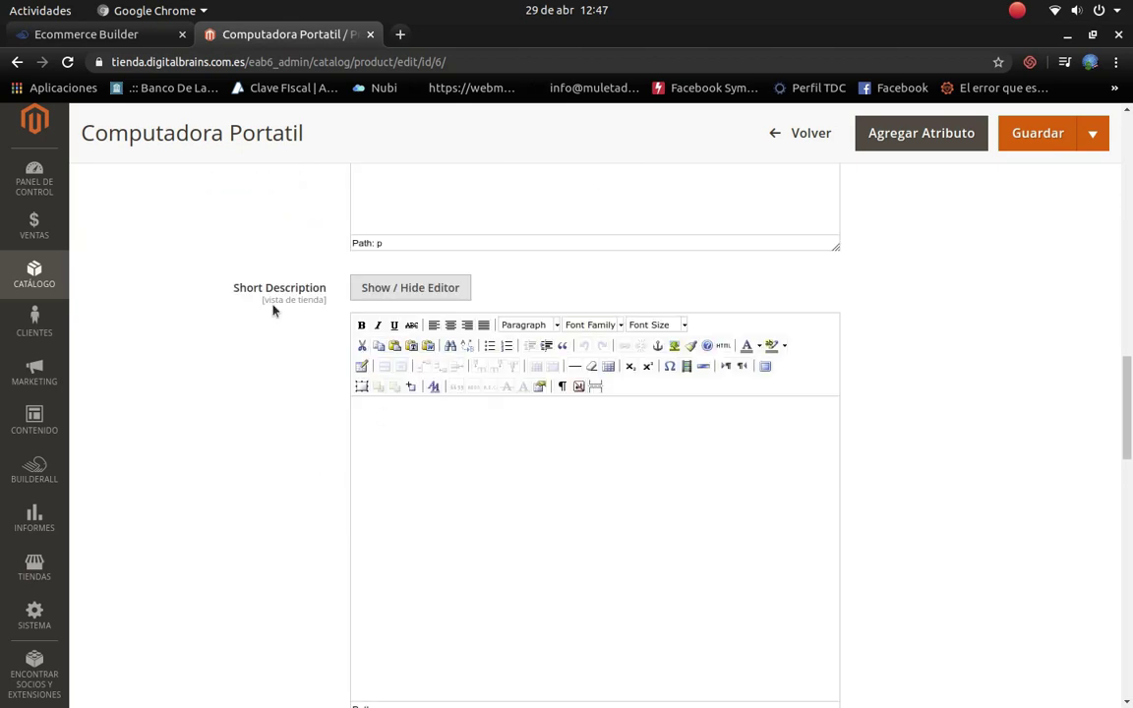
scroll(465, 468, "up", 10)
scroll(456, 625, "down", 10)
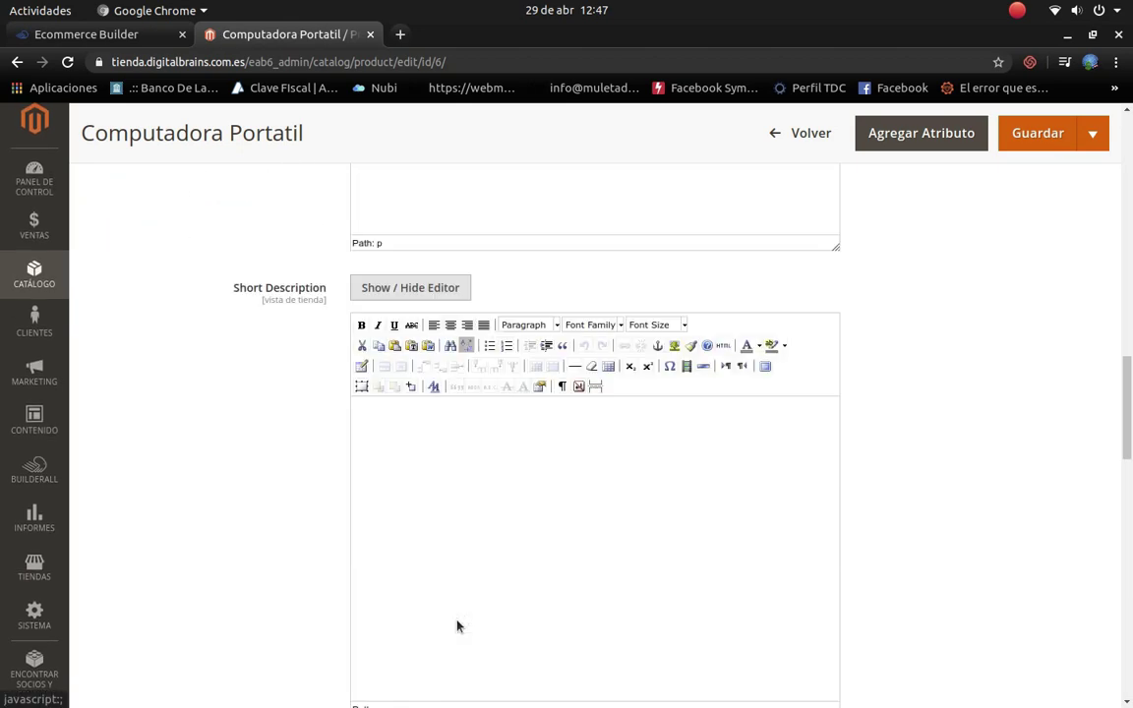
scroll(438, 569, "down", 5)
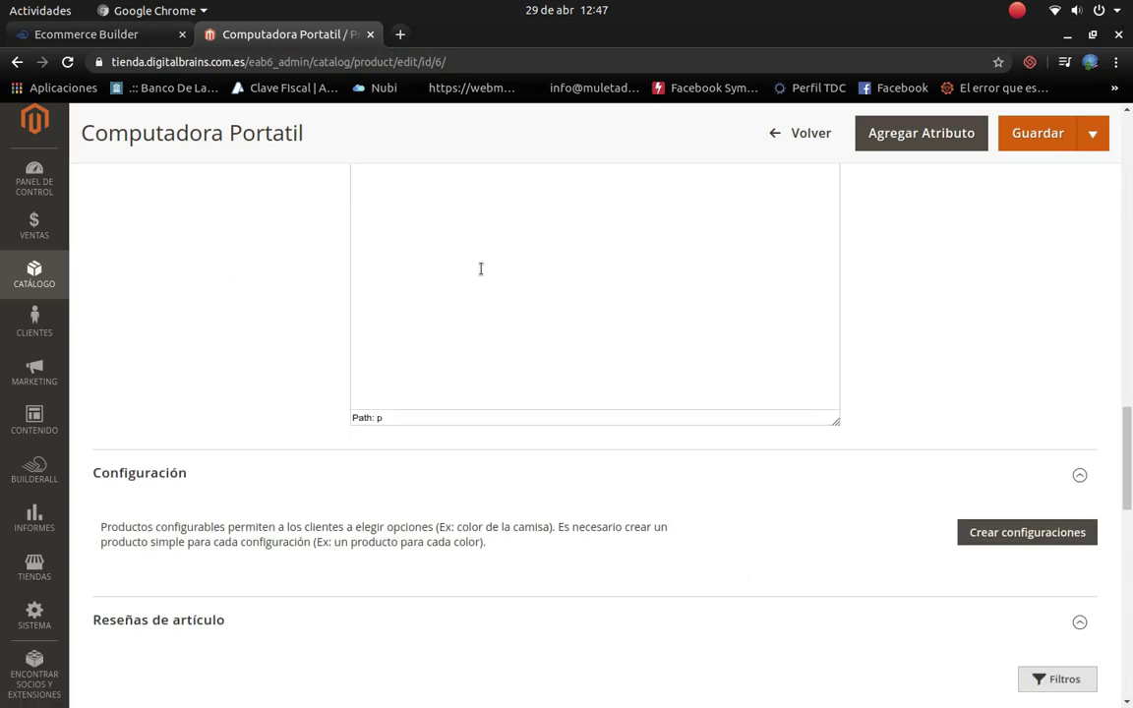
scroll(480, 268, "up", 5)
type("Ex")
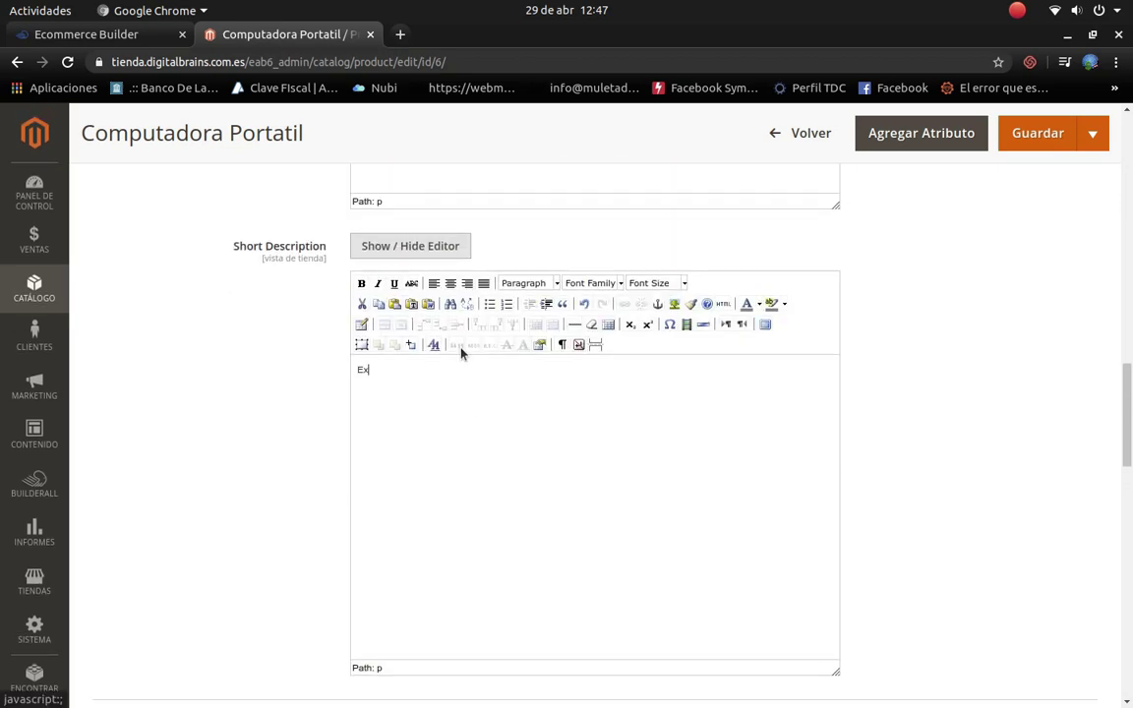
type("celente para trabajo desde casa")
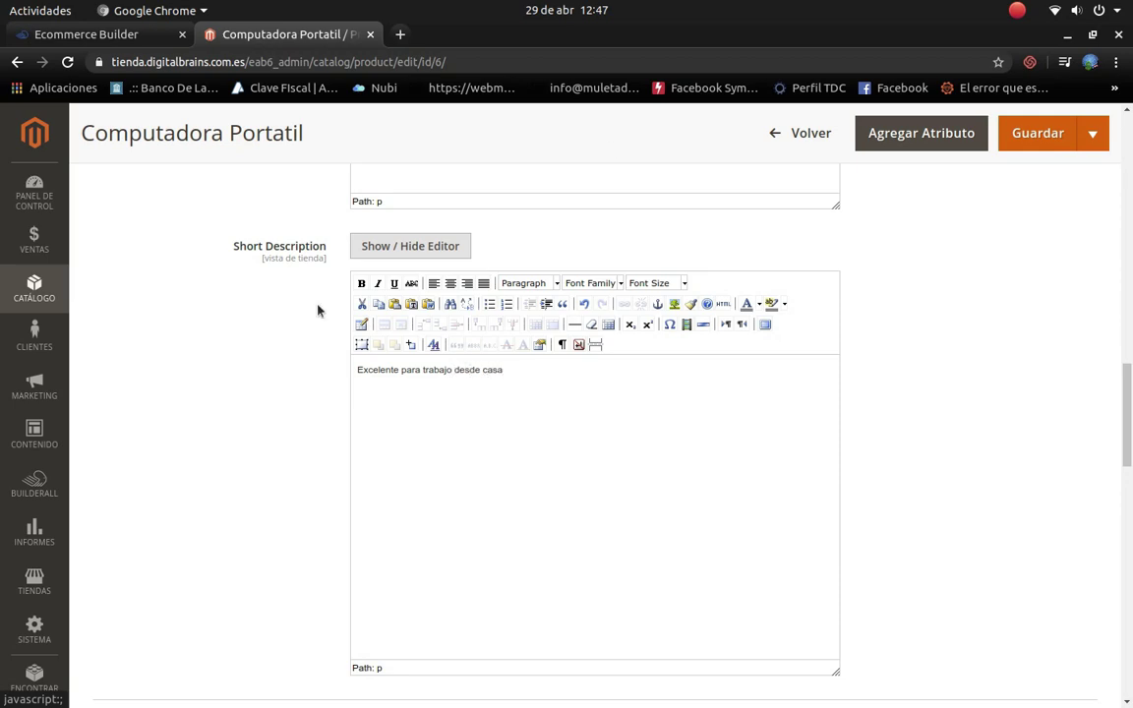
left_click(1035, 140)
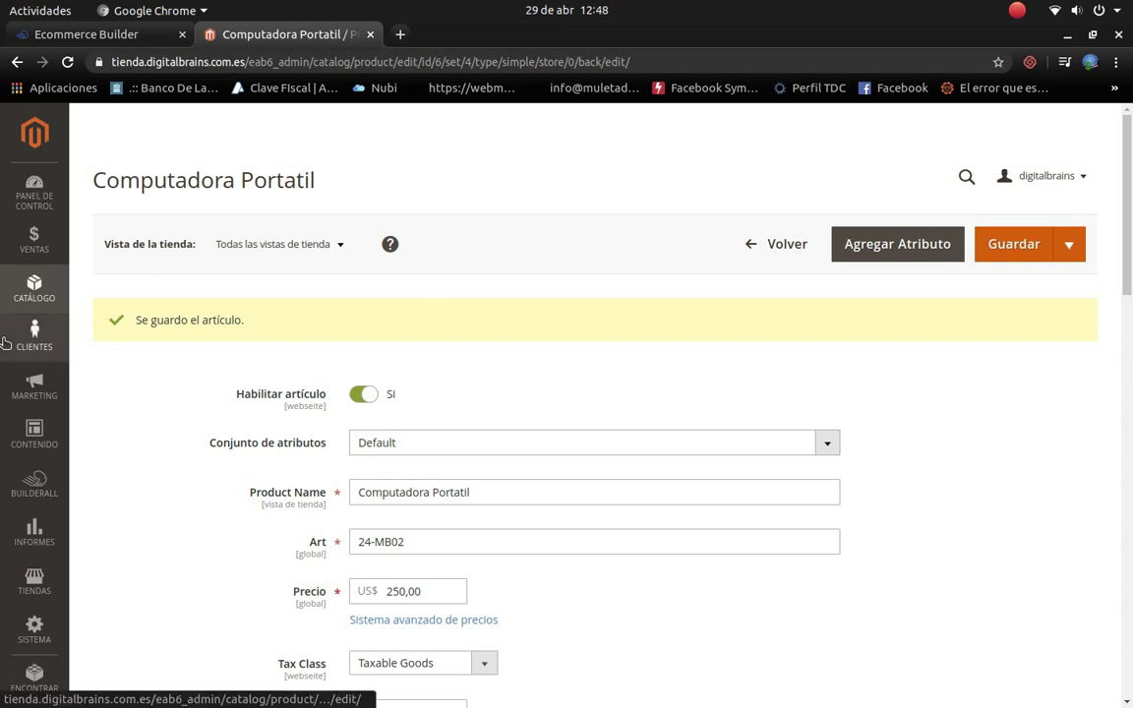
Step: Load the Catálogo > Categorías page with the Default Category tree, then bring the Ecommerce Builder dashboard forward
left_click(55, 290)
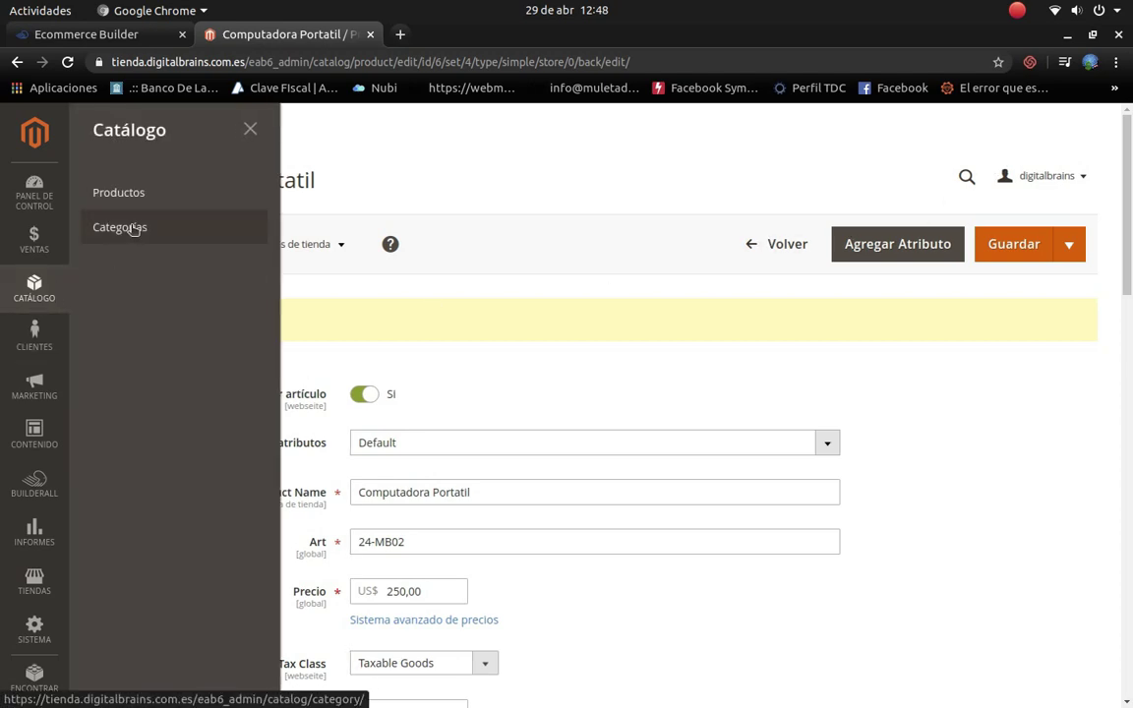
left_click(135, 228)
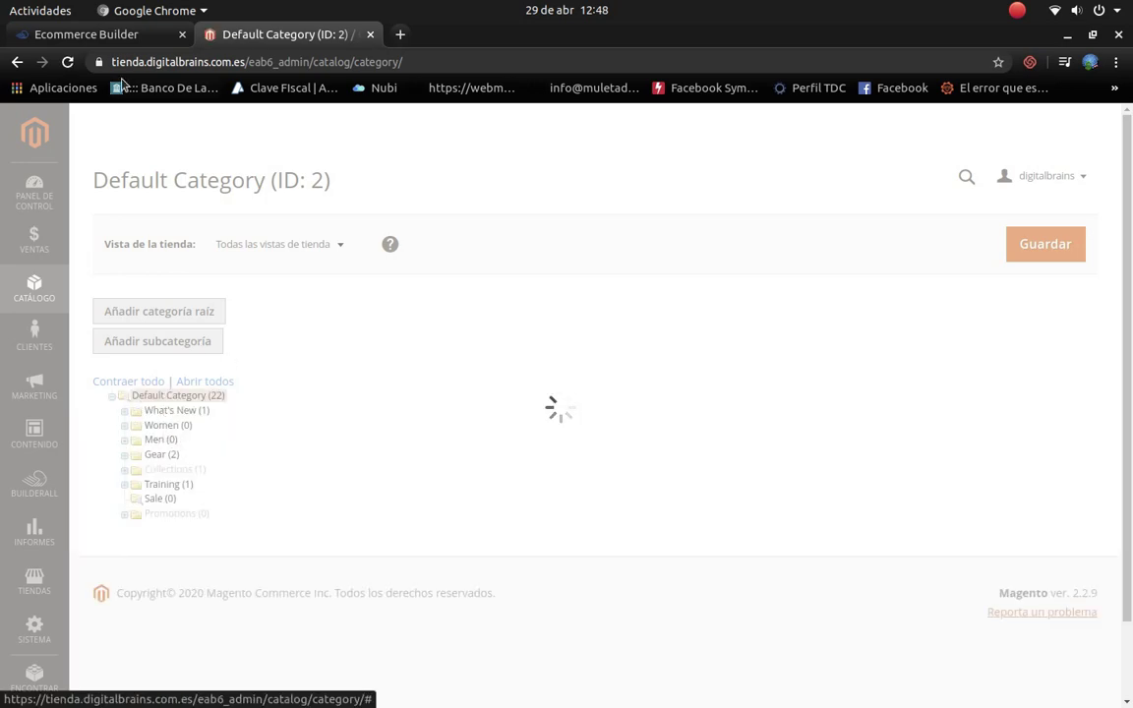
left_click(99, 34)
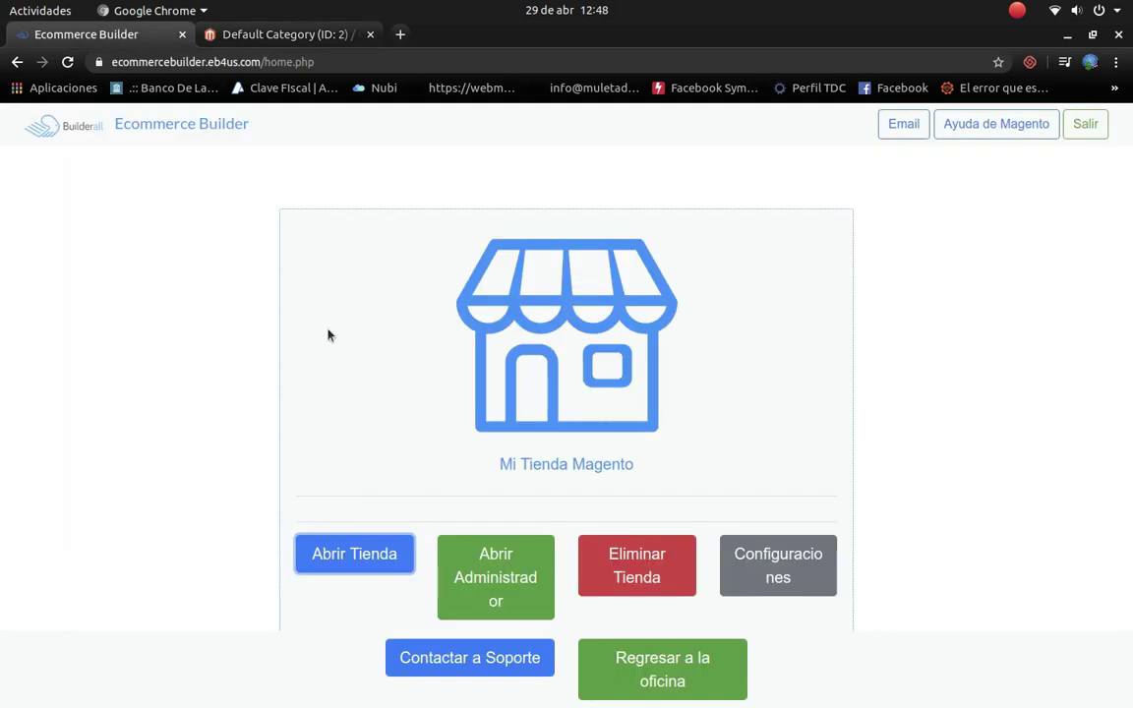
Step: Open the store home page in a new tab, show it in original English, and never translate the site
left_click(361, 563)
left_click(432, 39)
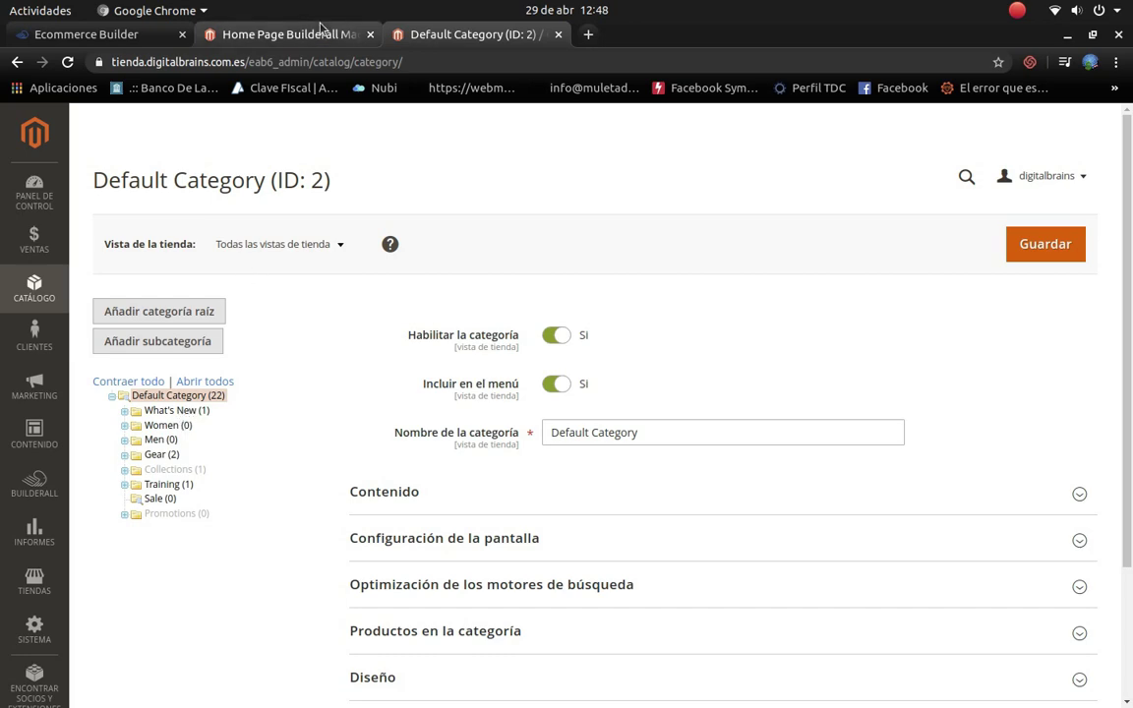
left_click(283, 34)
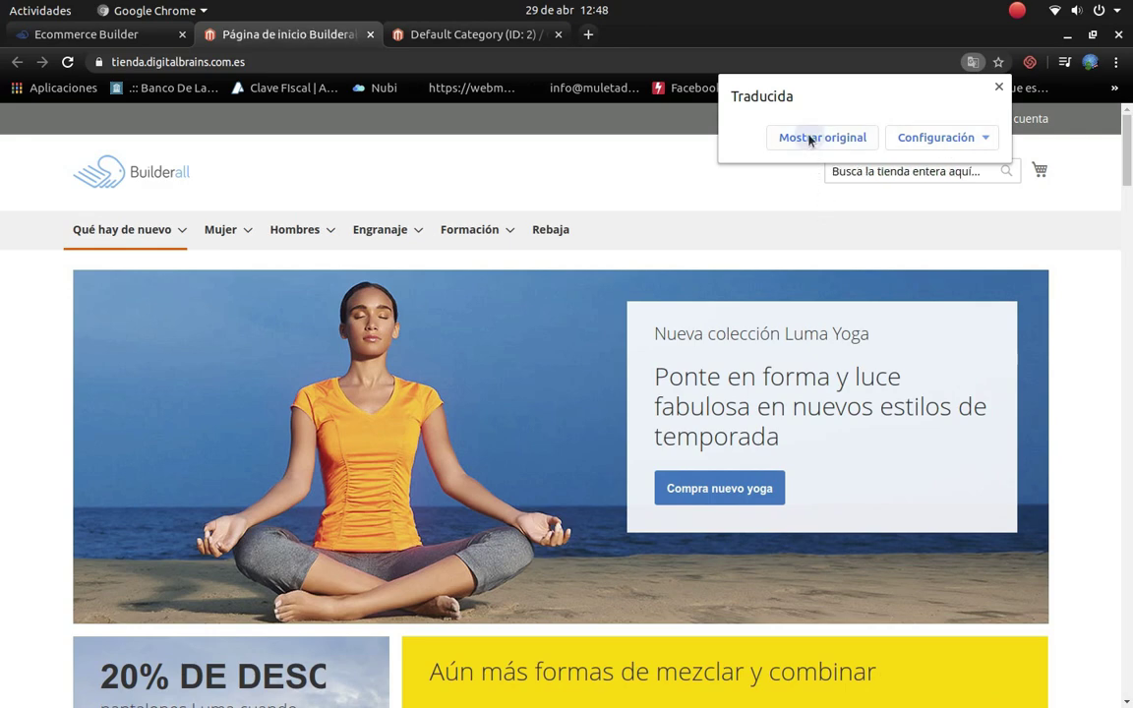
left_click(811, 139)
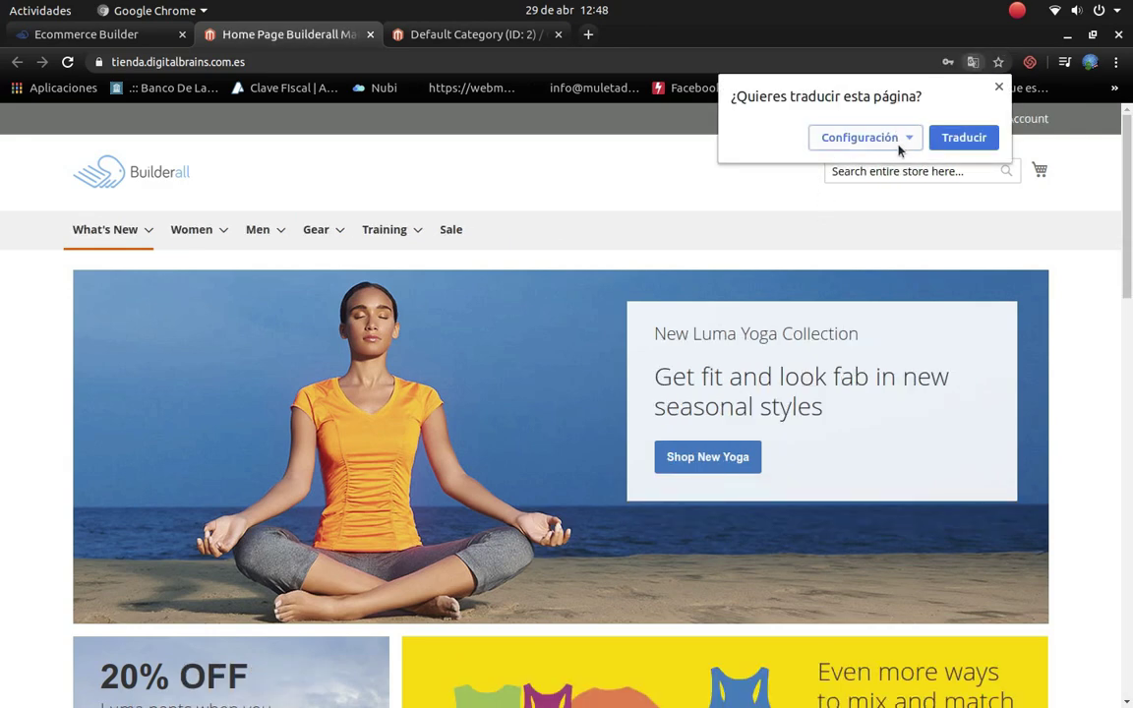
left_click(905, 137)
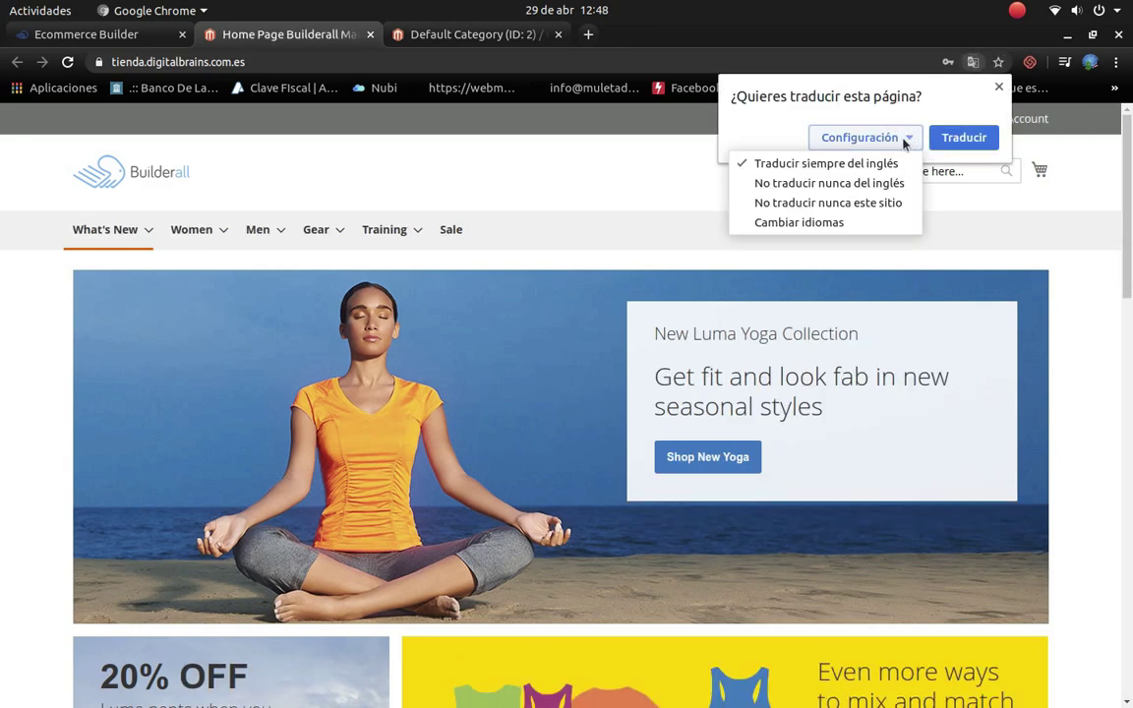
left_click(834, 203)
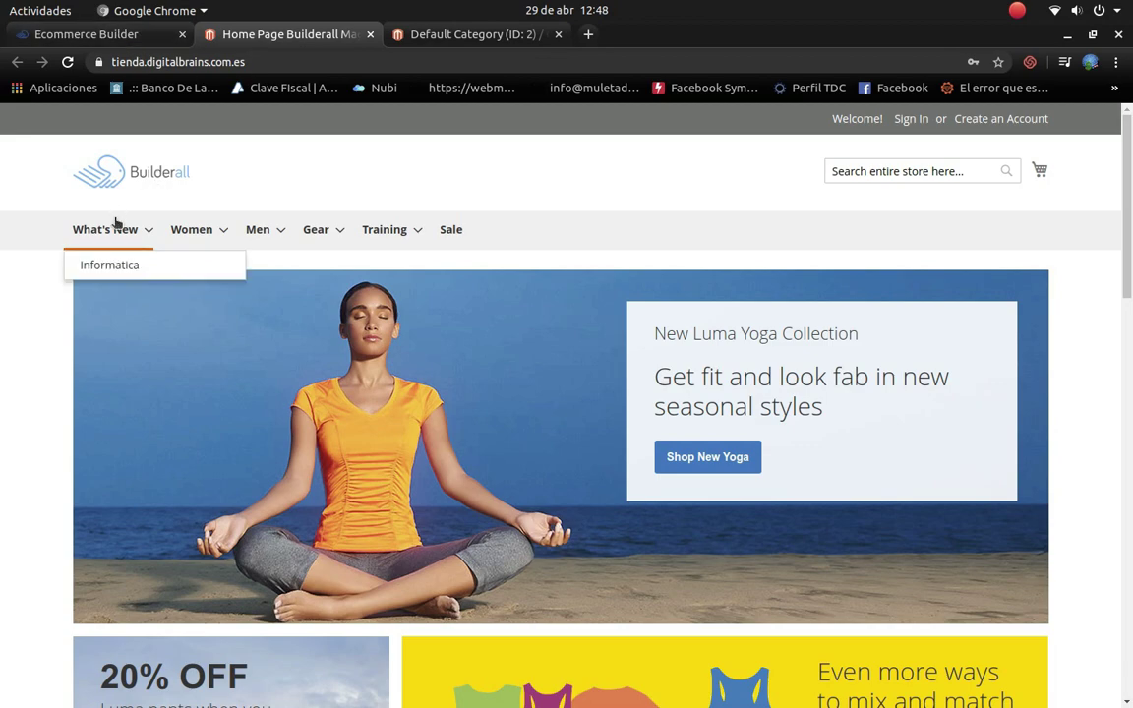
left_click(87, 34)
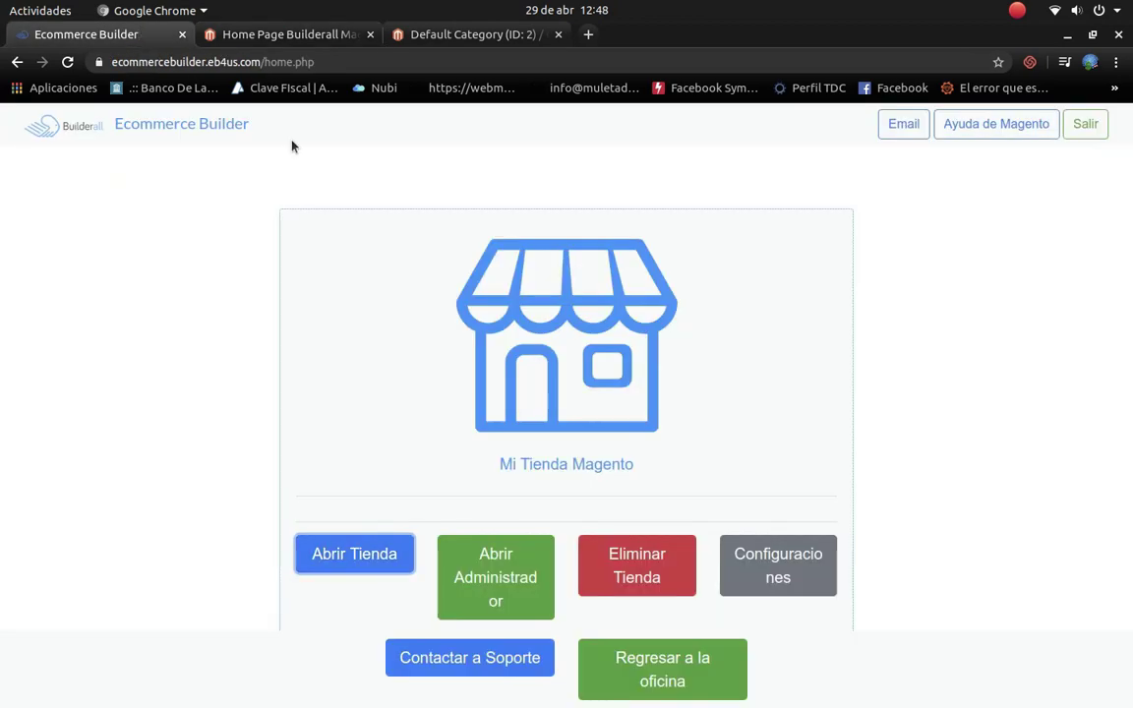
left_click(412, 43)
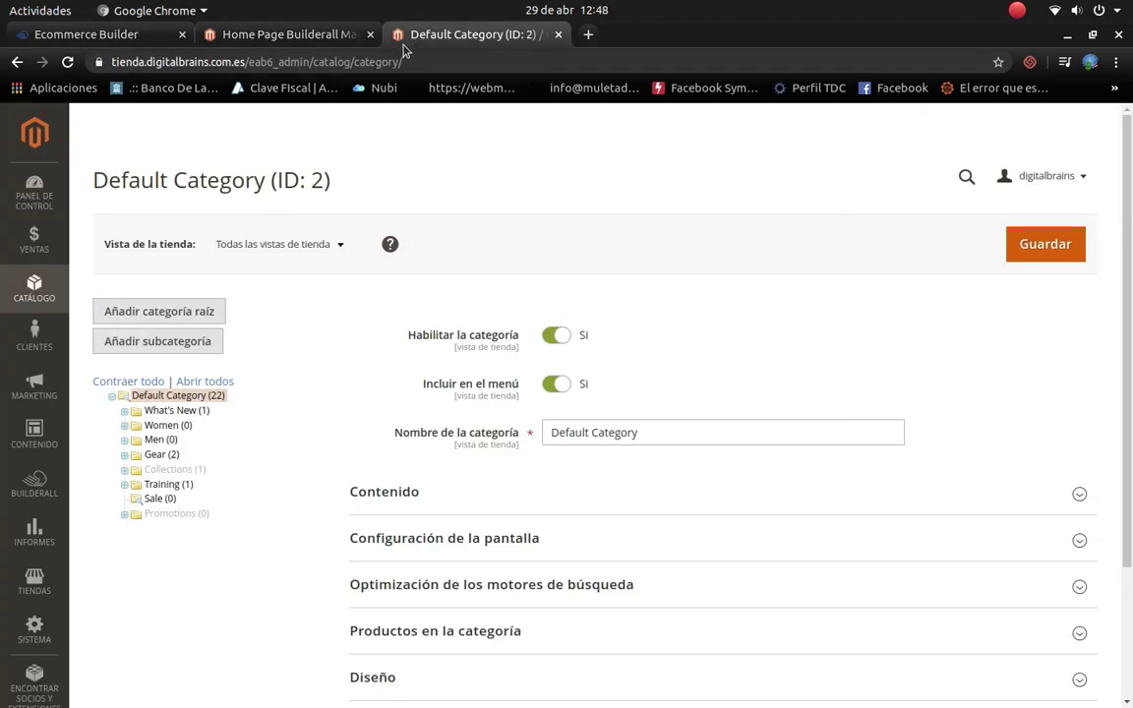
Step: Rename the What's New category to 'Lo Nuevo En Informatica'
left_click(169, 410)
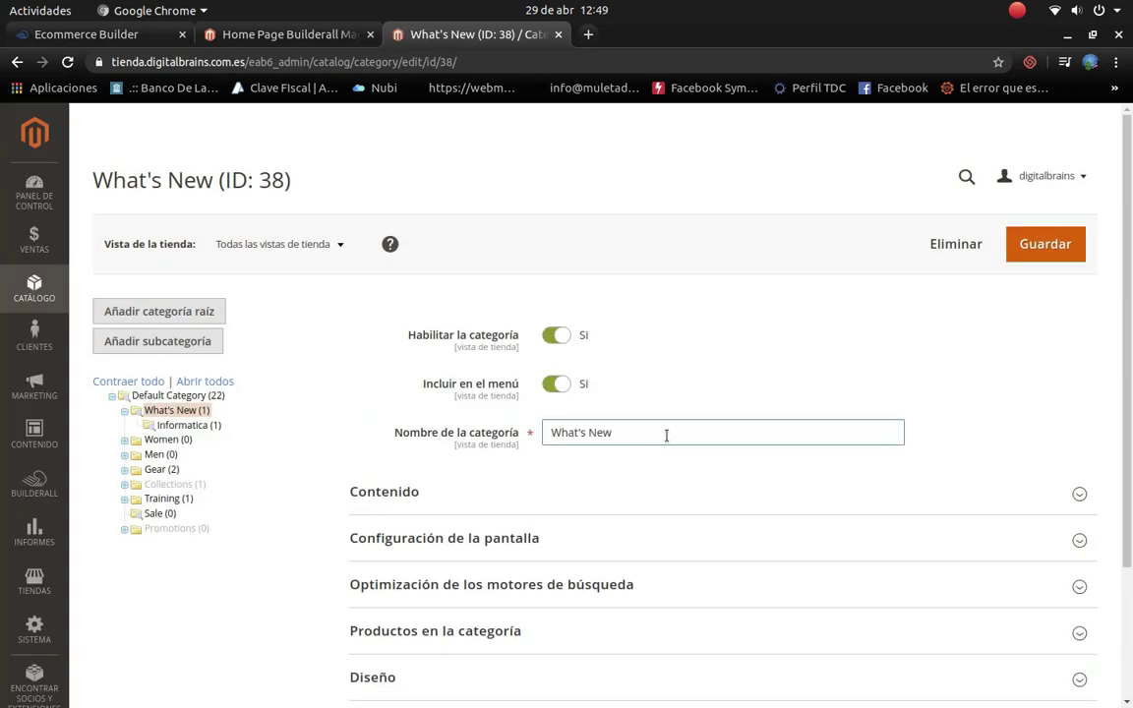
left_click_drag(666, 435, 459, 417)
type("Lo Nuevo")
key("BackSpace")
type("o en In")
type("fo")
key("BackSpace")
key("BackSpace")
key("BackSpace")
key("BackSpace")
key("BackSpace")
key("BackSpace")
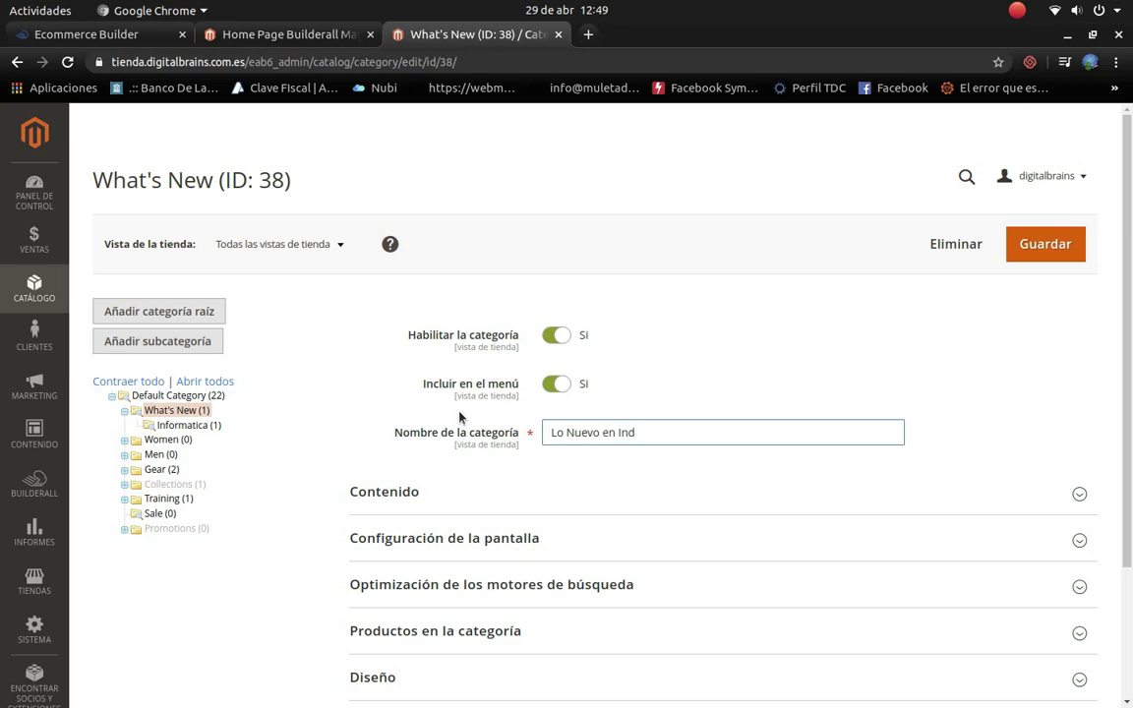
key("BackSpace")
type("En Informatica")
Step: Expand the Content, Display Settings and Search Engine Optimization sections, revealing URL key what-is-new
left_click(1080, 493)
scroll(745, 531, "down", 5)
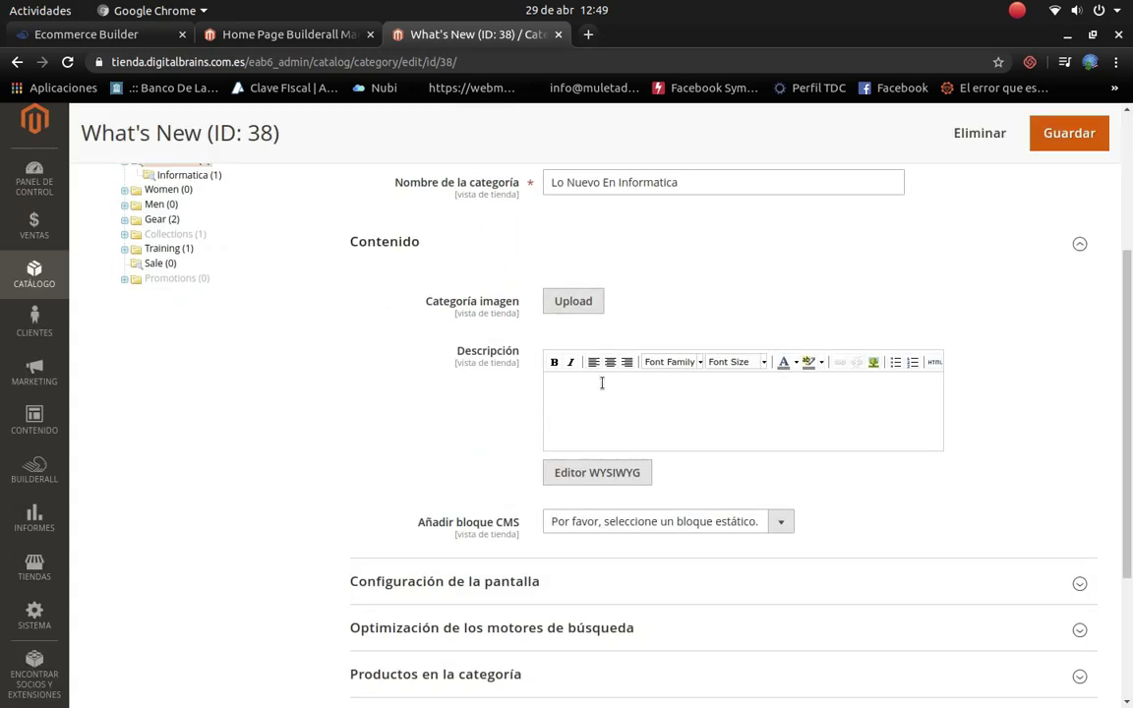
scroll(602, 384, "down", 4)
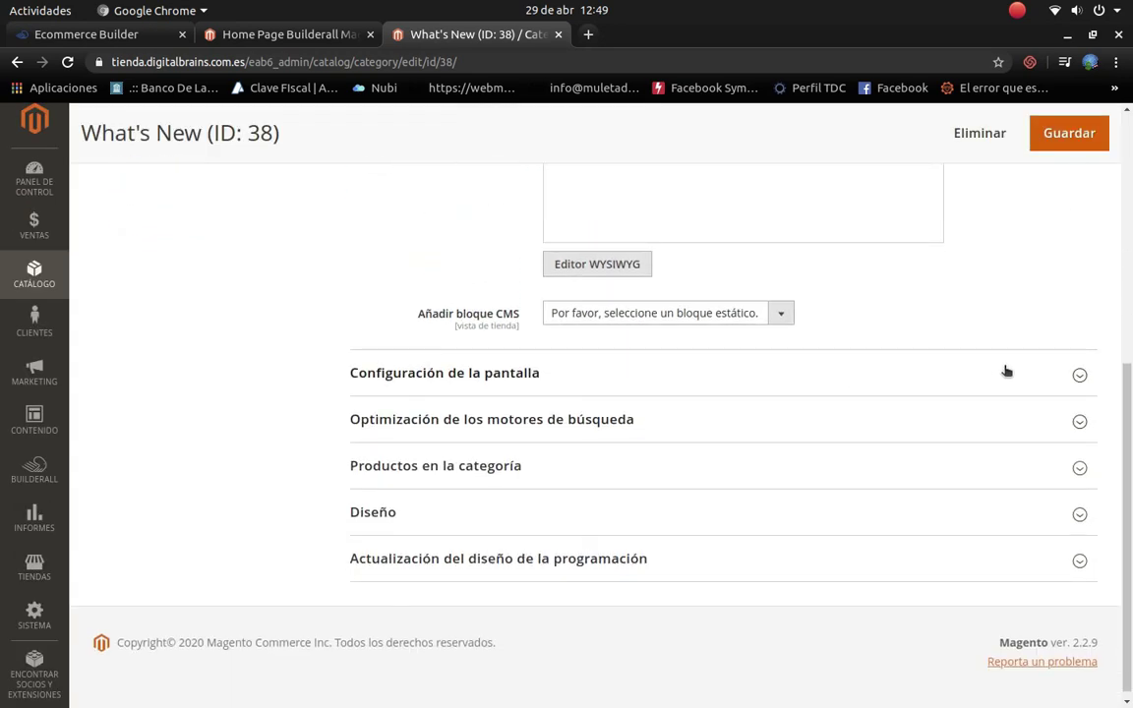
left_click(1080, 375)
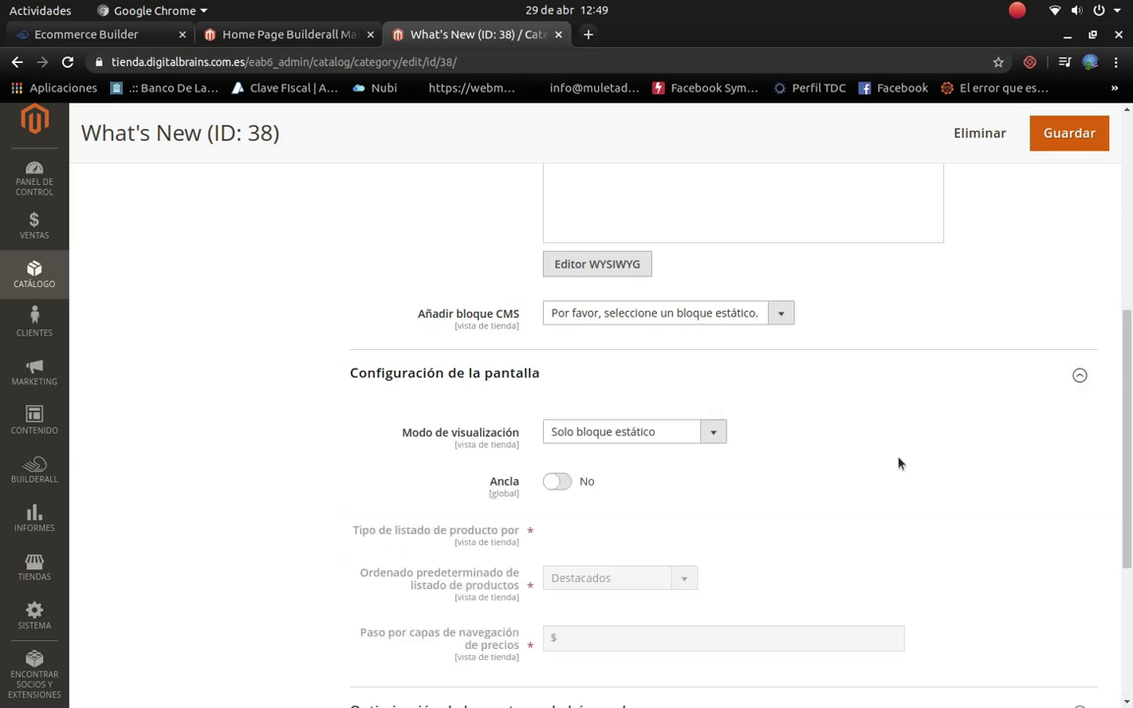
scroll(728, 524, "down", 4)
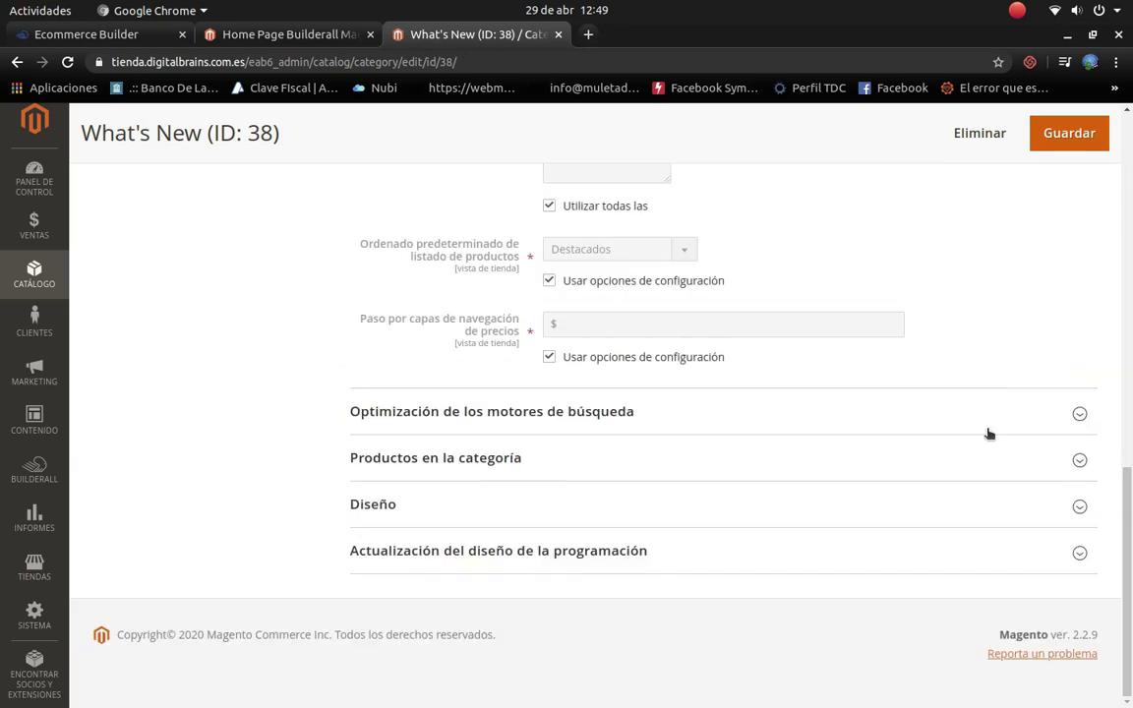
left_click(1081, 414)
scroll(600, 492, "down", 1)
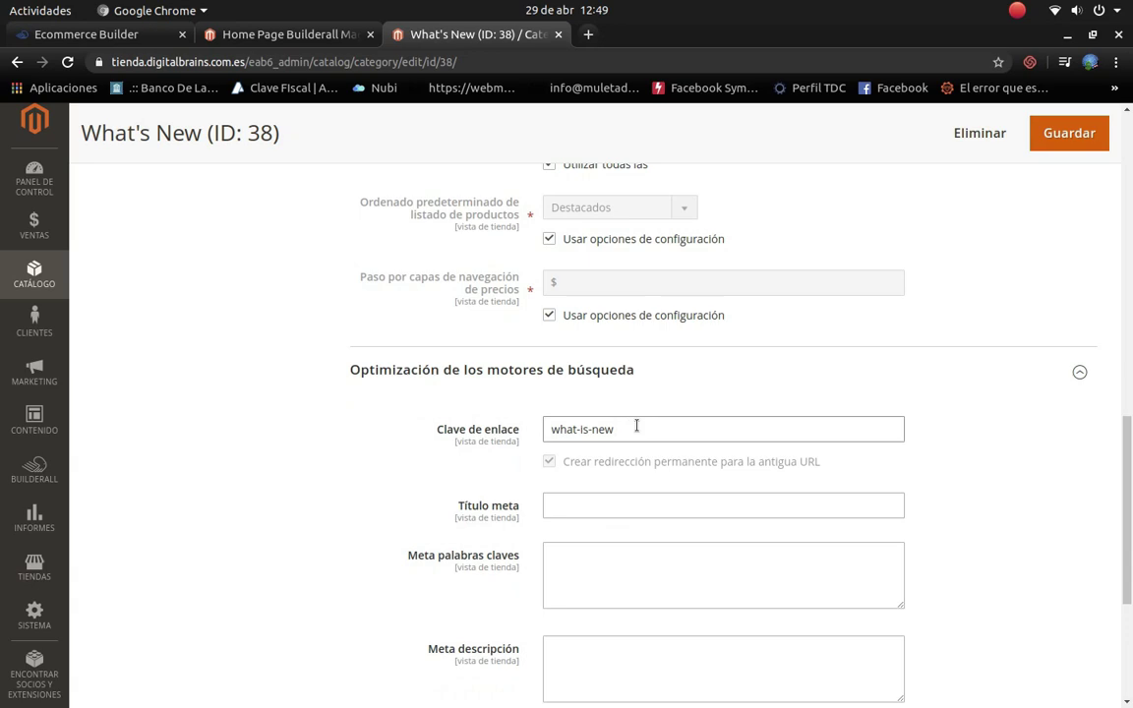
Step: Replace the URL key what-is-new with lo-nuevo-en-informatica
left_click_drag(636, 429, 487, 434)
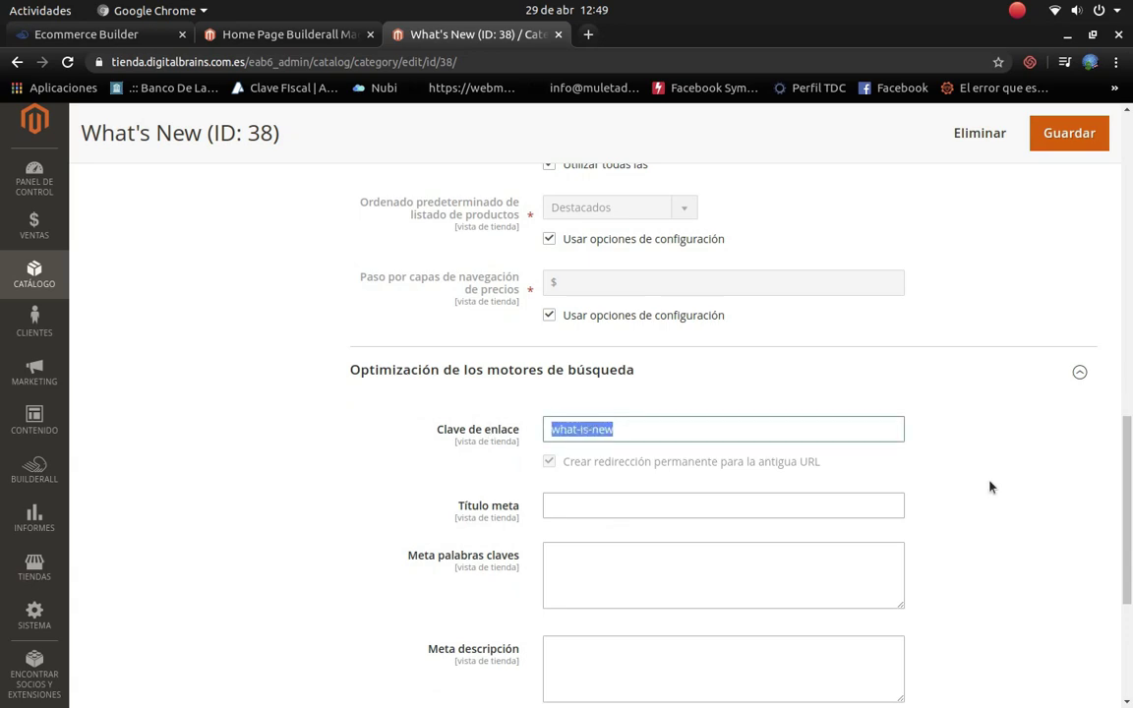
type("lo-nuevo")
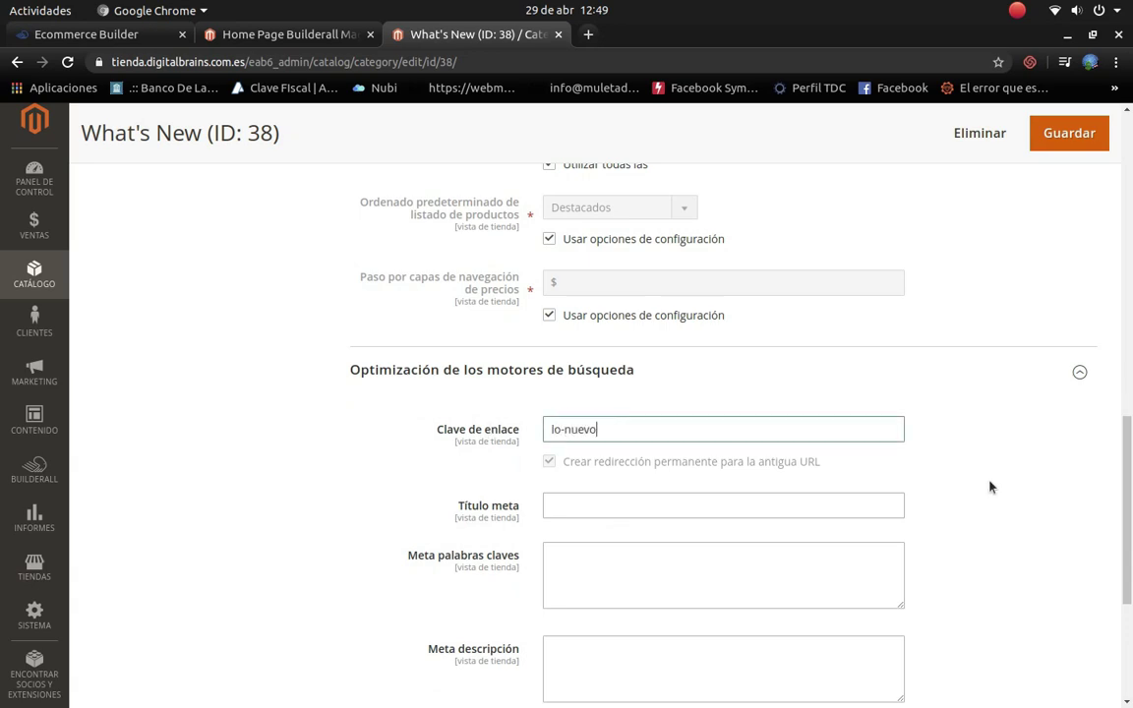
type("-en-informatica")
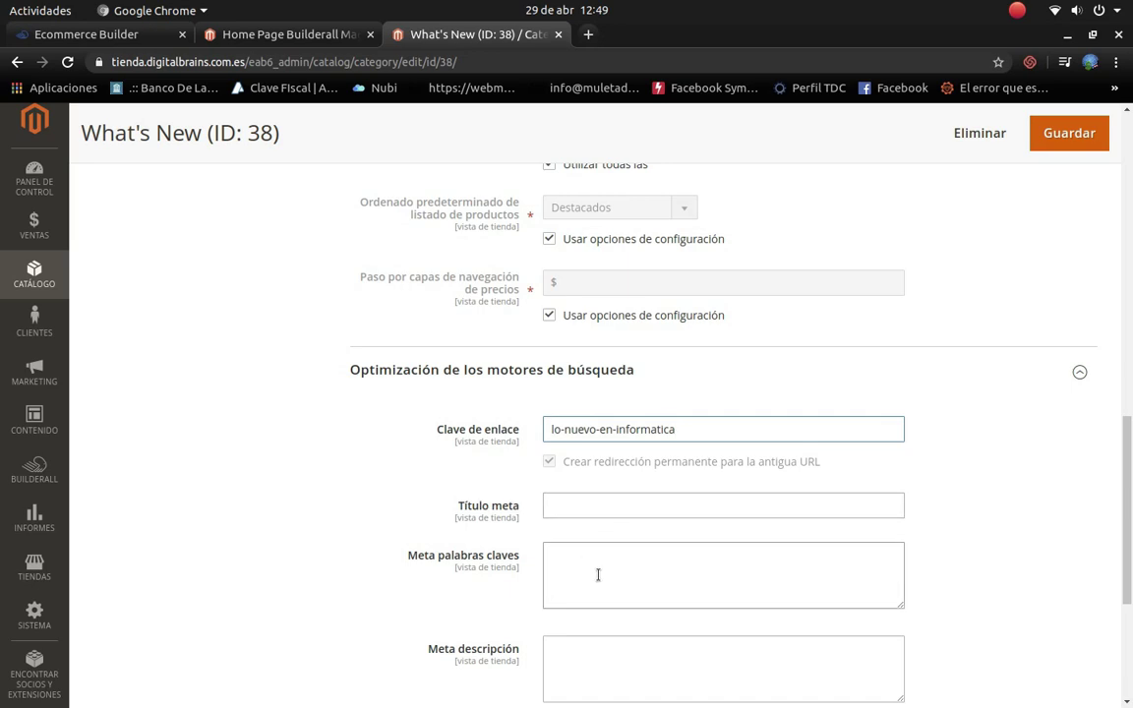
scroll(606, 559, "down", 5)
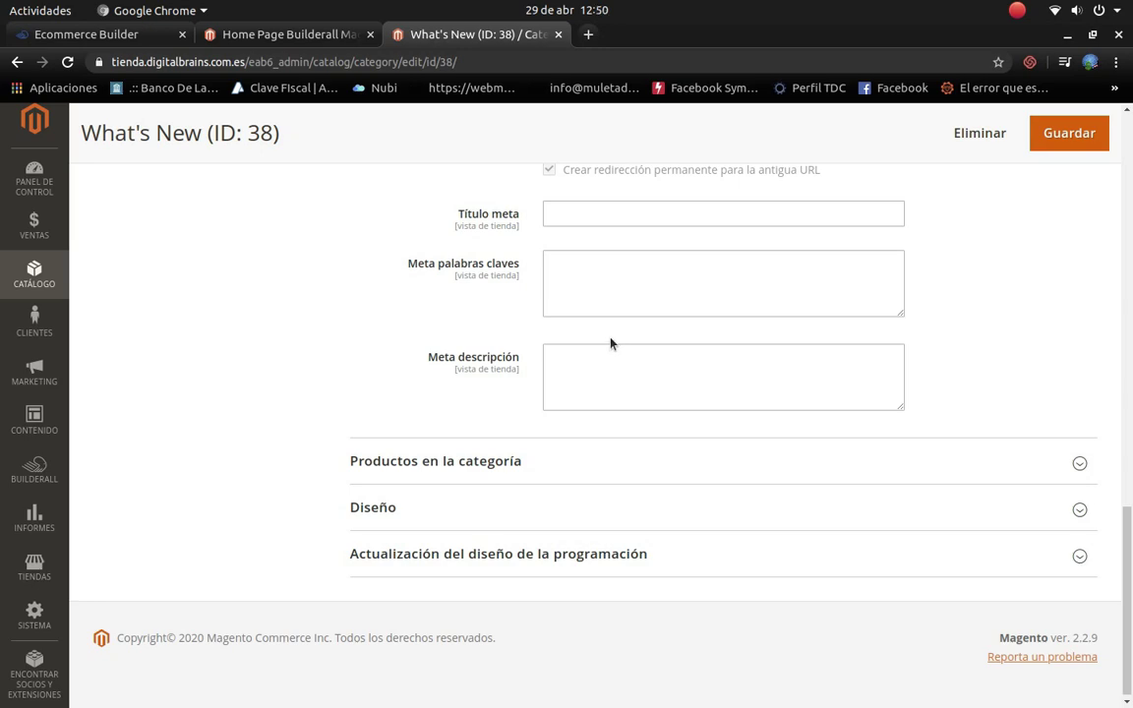
scroll(640, 311, "up", 1)
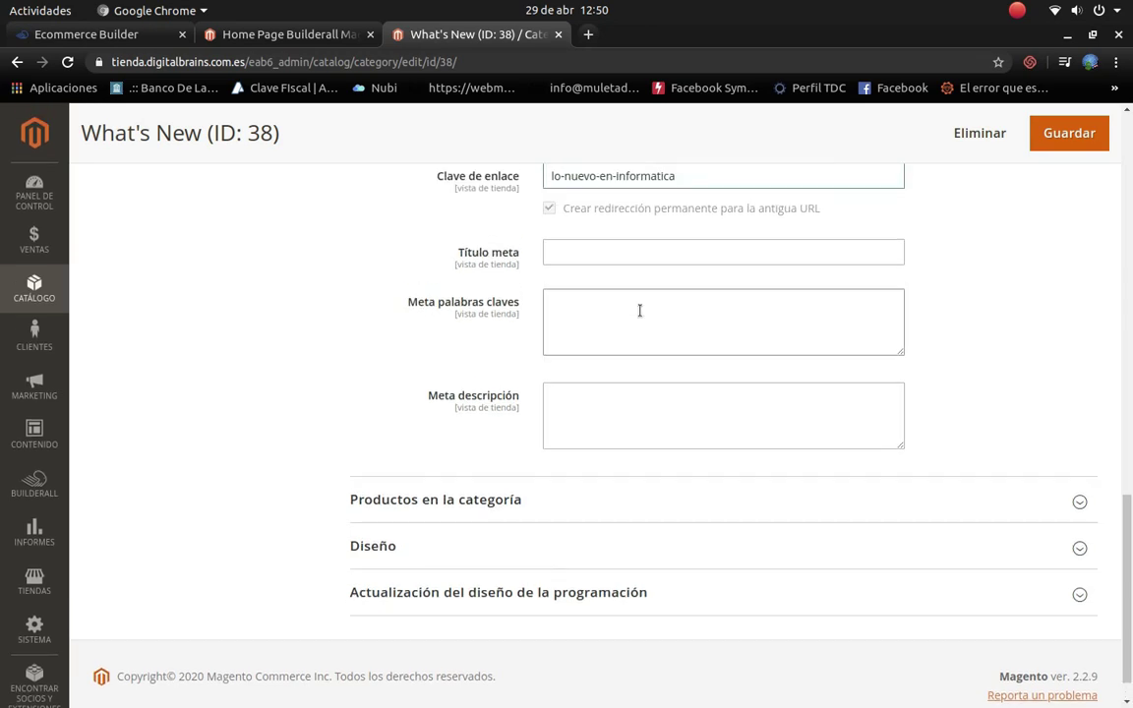
scroll(639, 311, "up", 5)
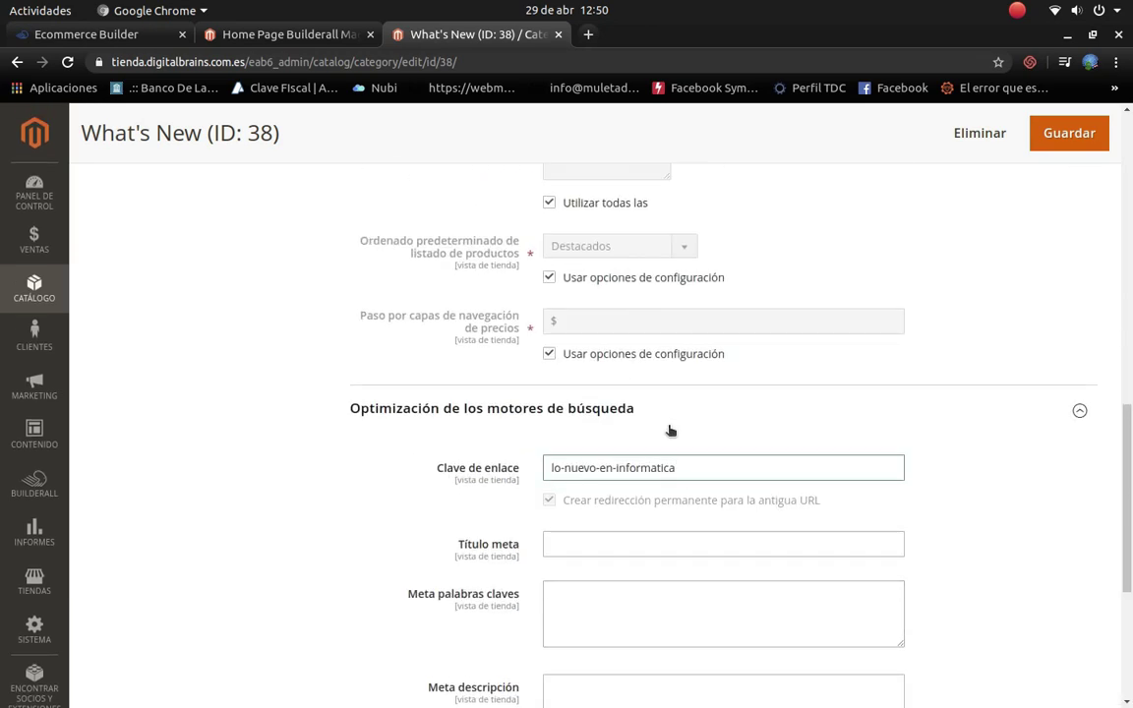
scroll(662, 397, "up", 4)
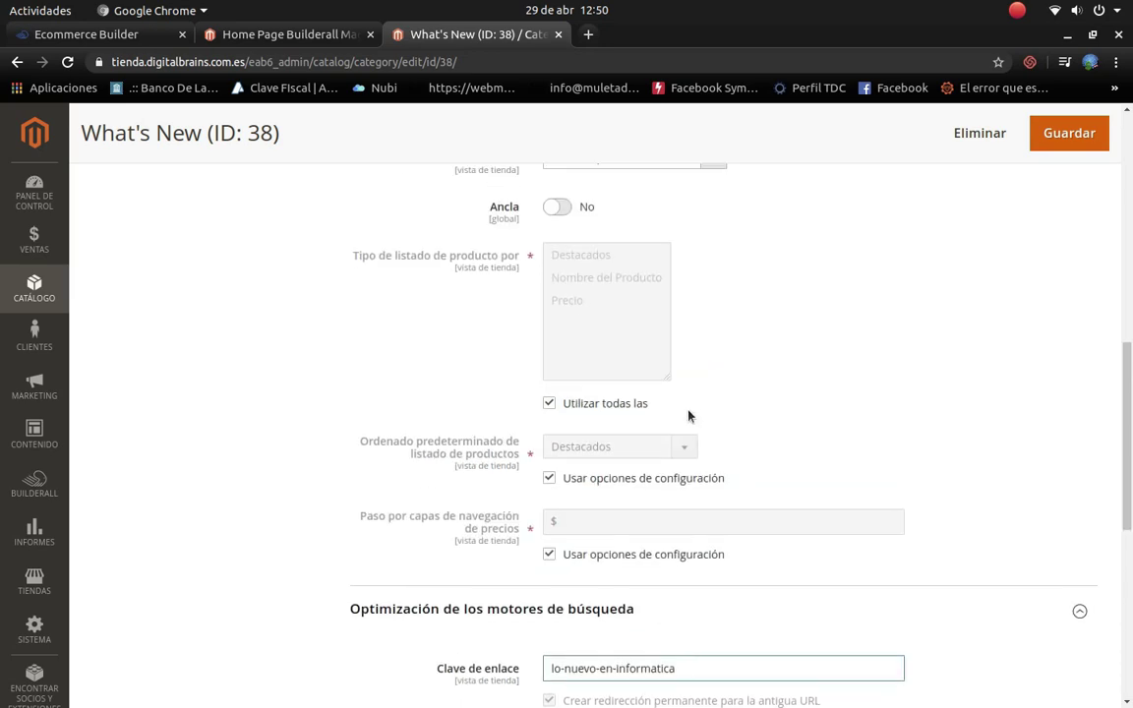
scroll(687, 415, "down", 6)
scroll(708, 488, "down", 5)
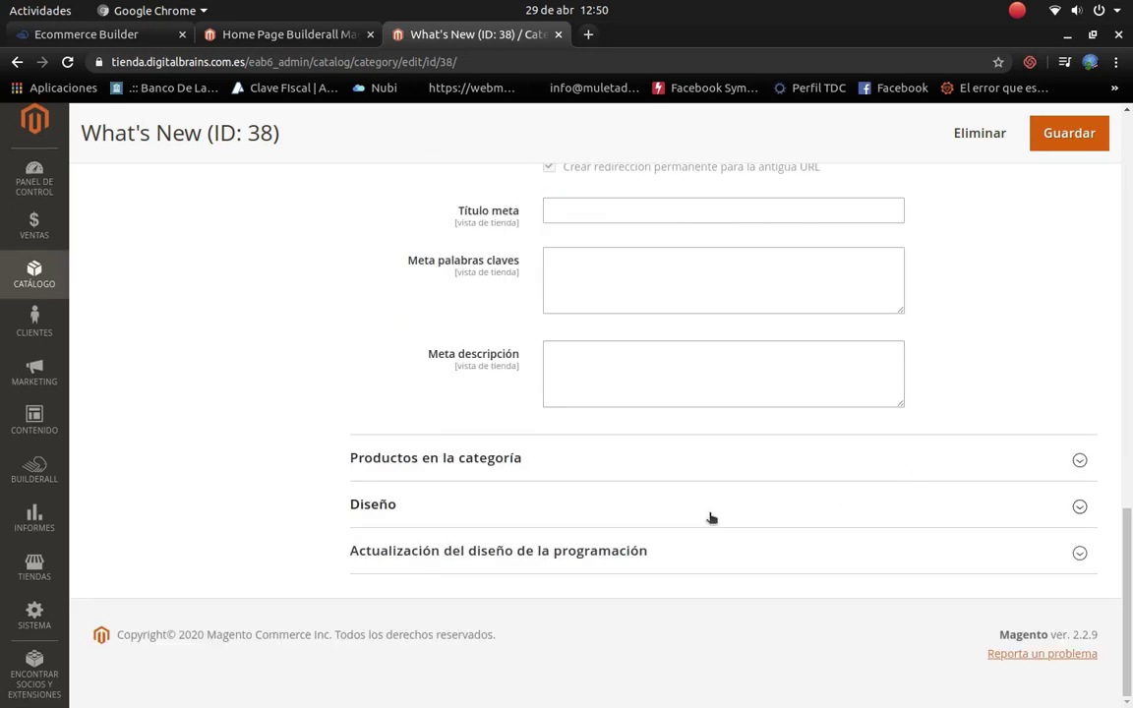
Step: Expand the Products in Category and Design sections of the category form
left_click(1078, 461)
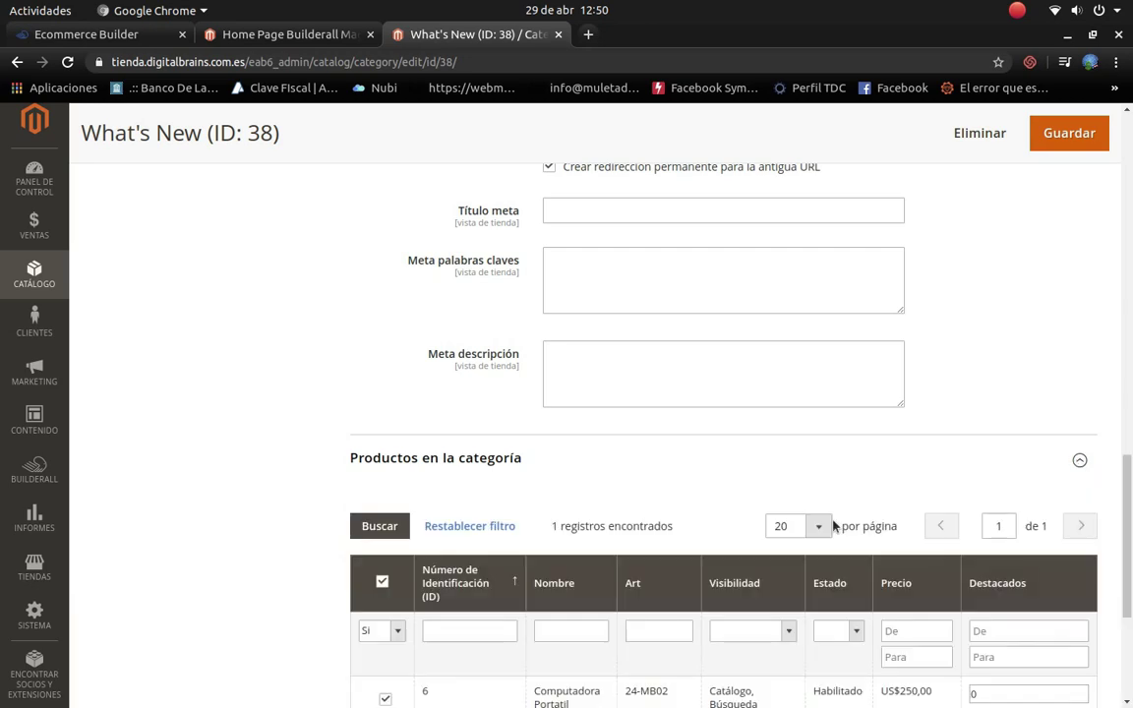
scroll(606, 540, "down", 2)
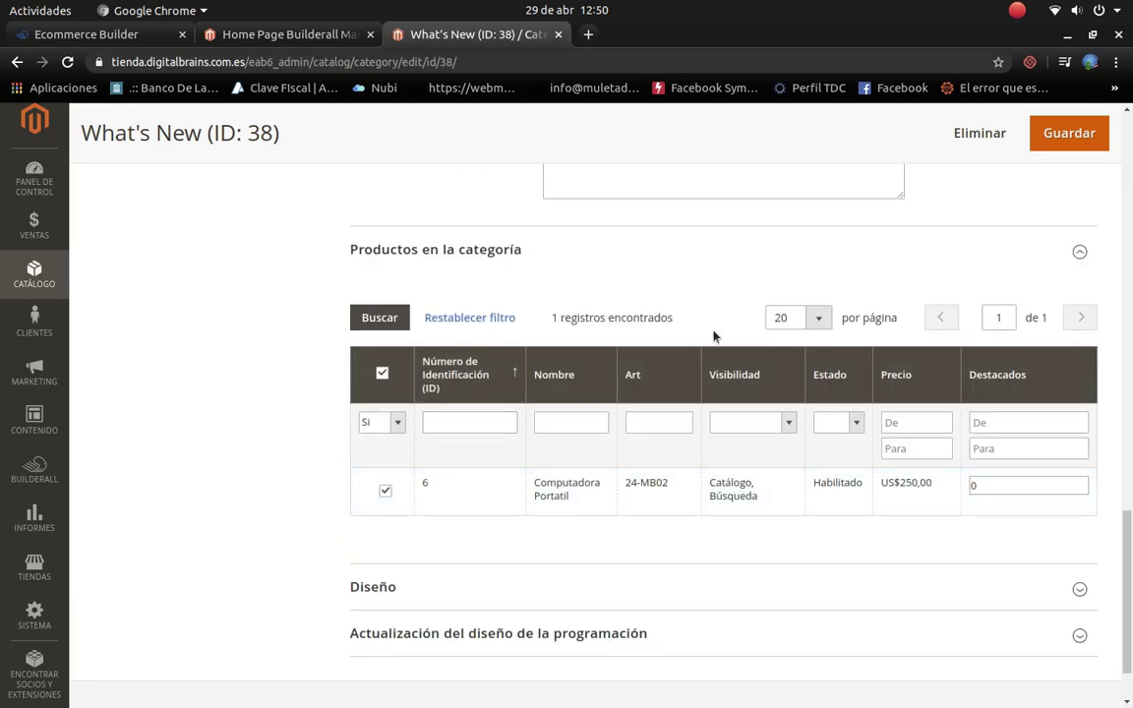
left_click(1080, 589)
scroll(908, 664, "down", 3)
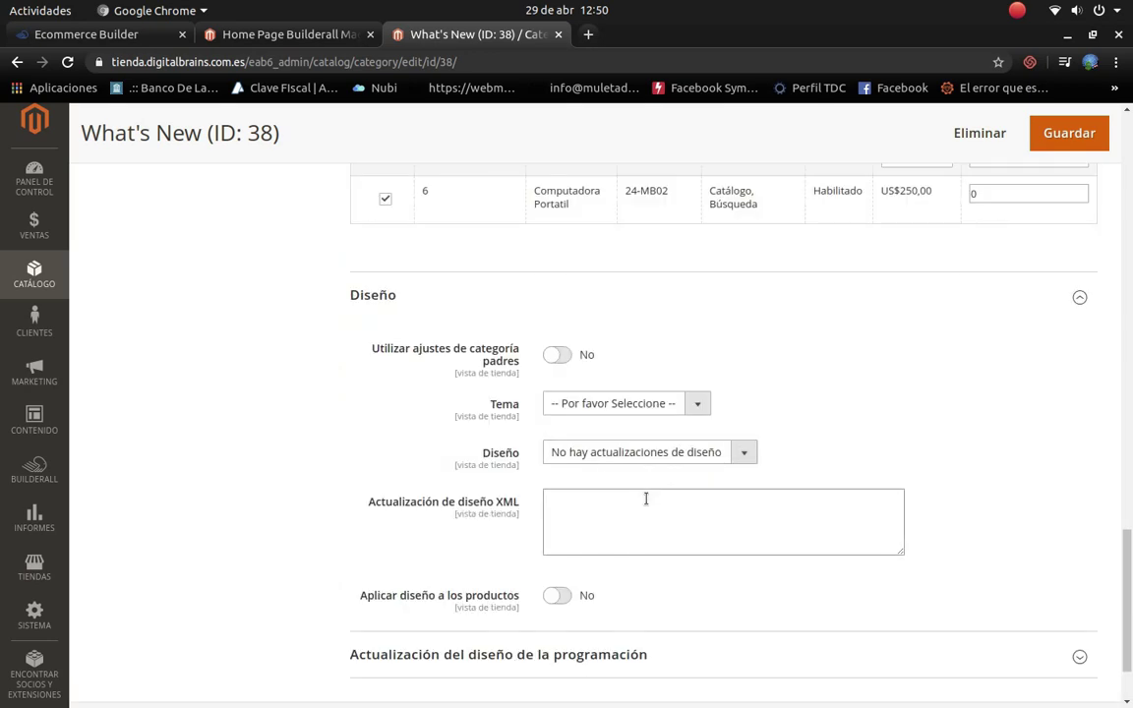
Step: Set the category theme to Magento Luma with a 1 column layout and save the category
left_click(693, 405)
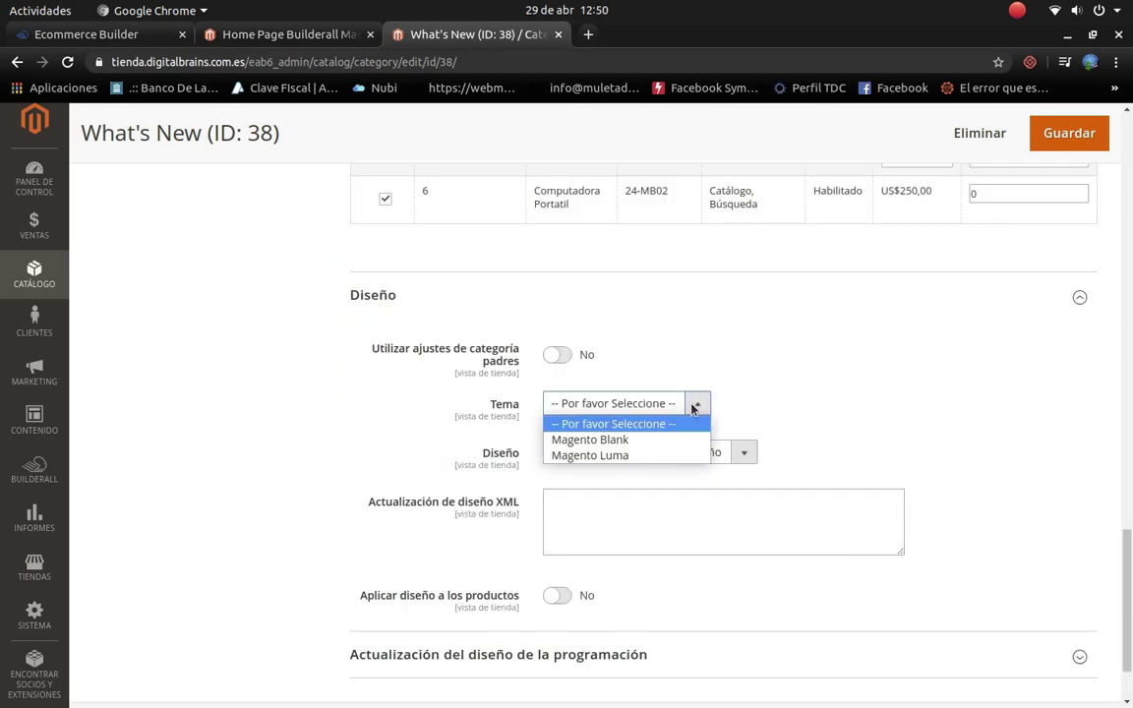
left_click(618, 456)
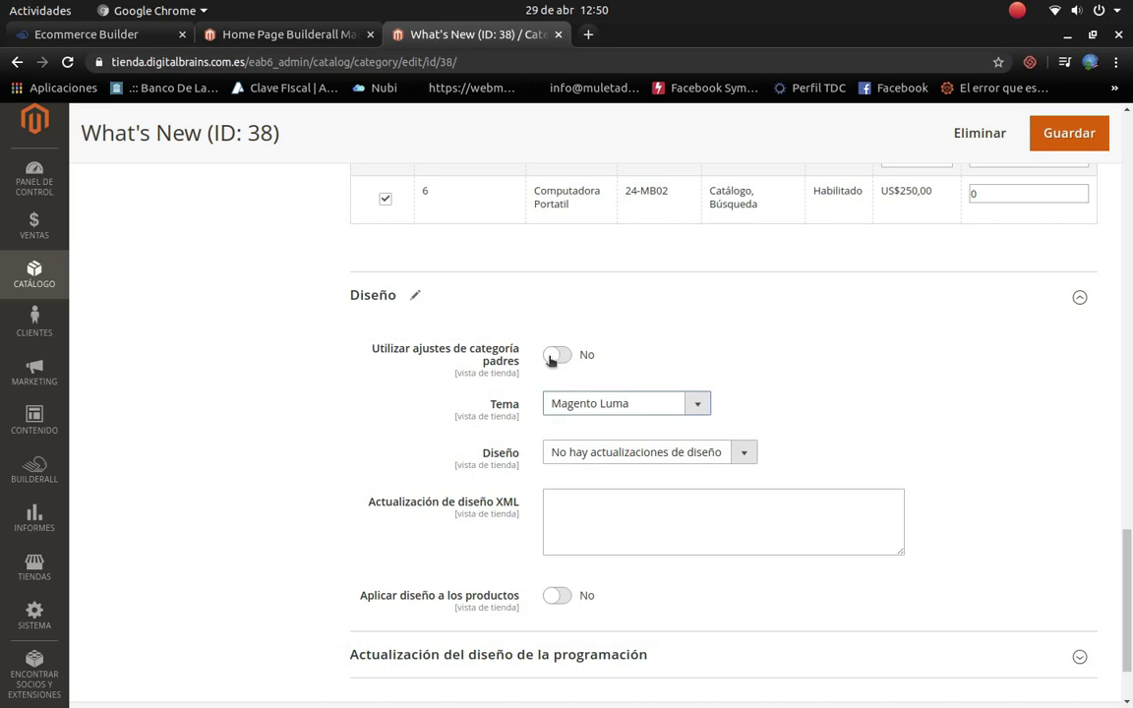
left_click(733, 456)
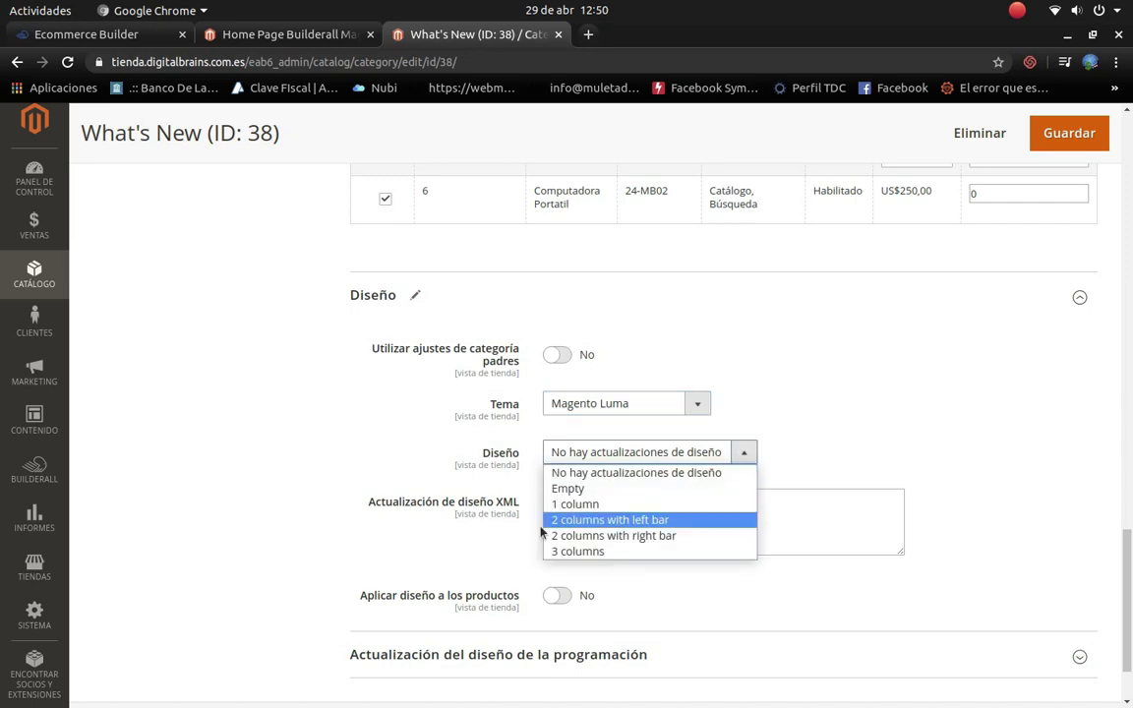
left_click(577, 503)
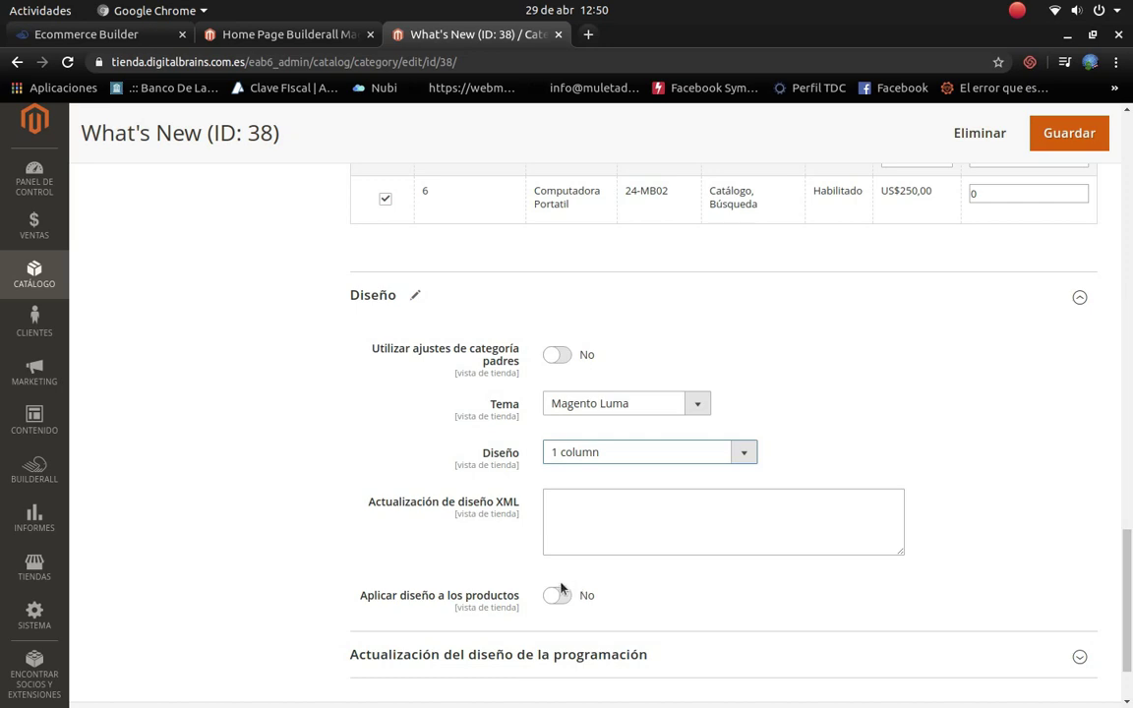
scroll(506, 546, "down", 2)
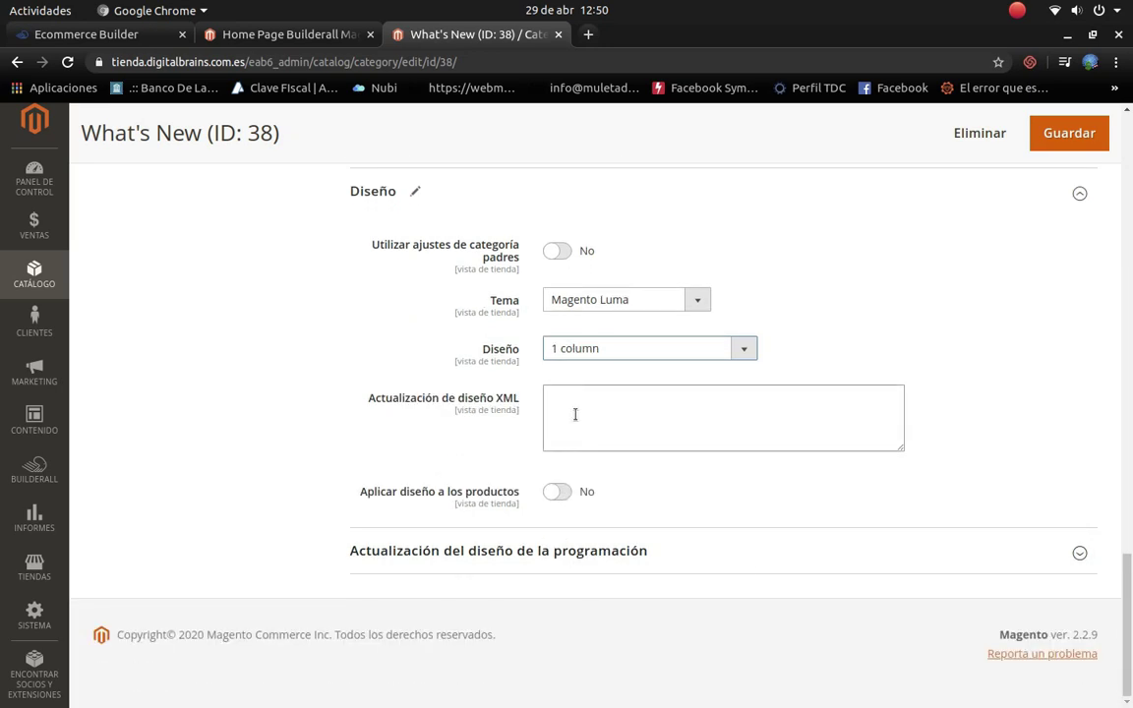
scroll(677, 485, "up", 5)
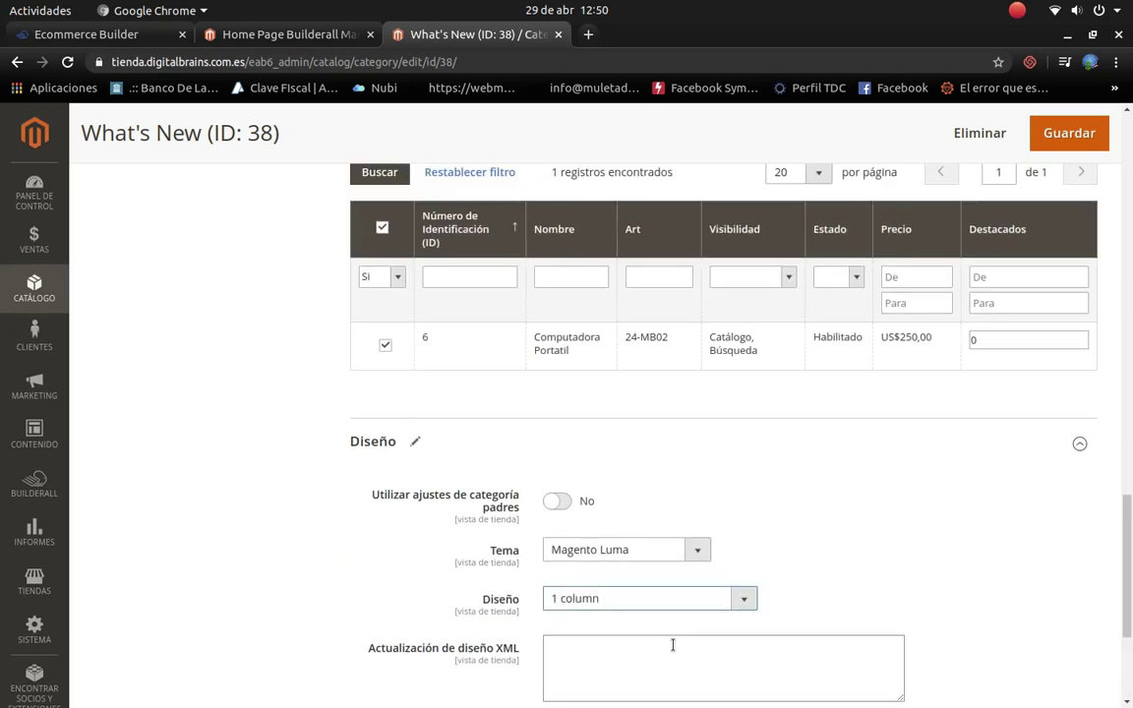
scroll(673, 645, "up", 20)
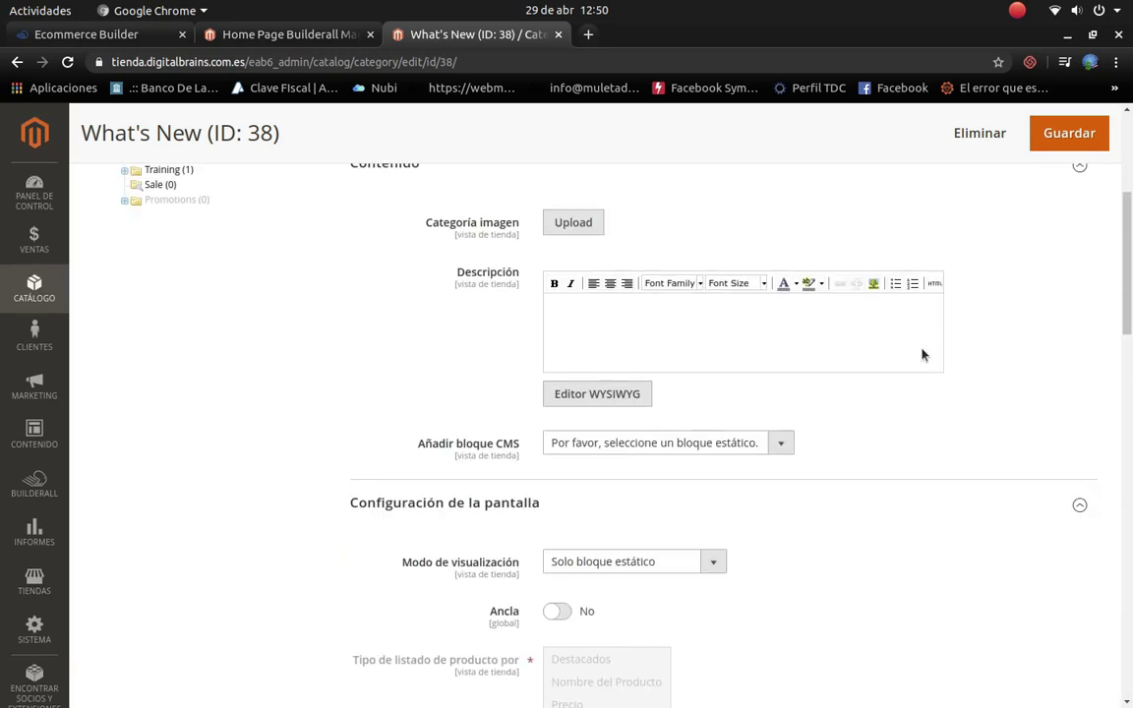
left_click(1069, 135)
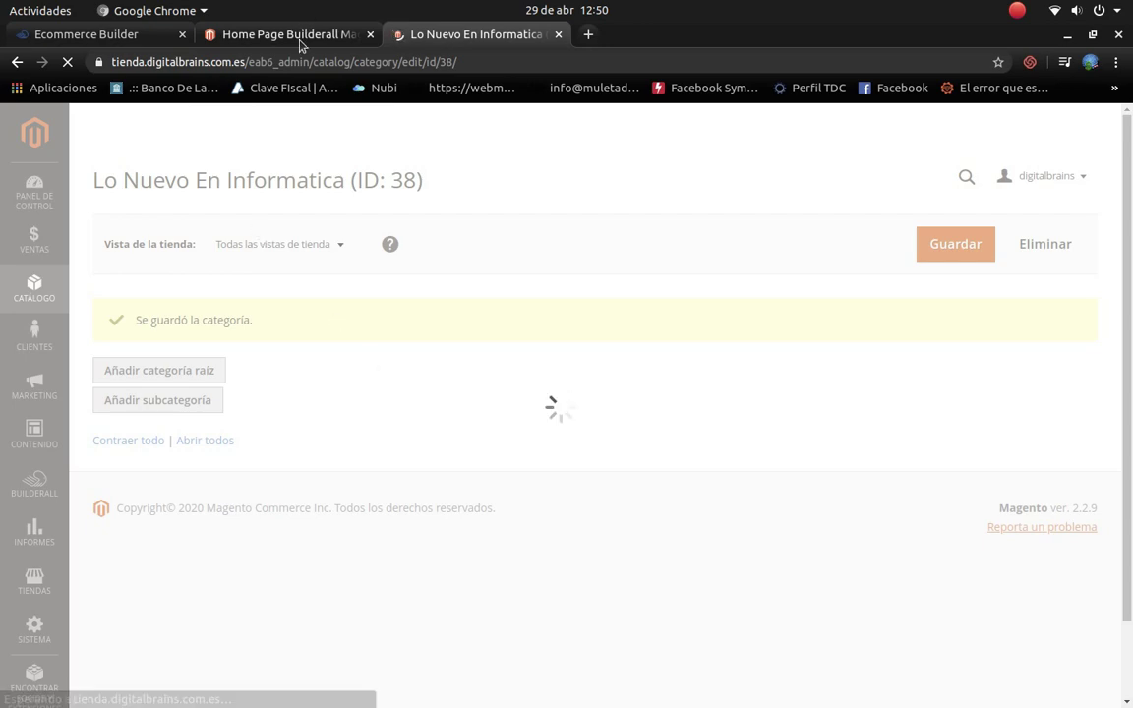
Step: Check the storefront, then go back to the admin and open the Women category
left_click(270, 35)
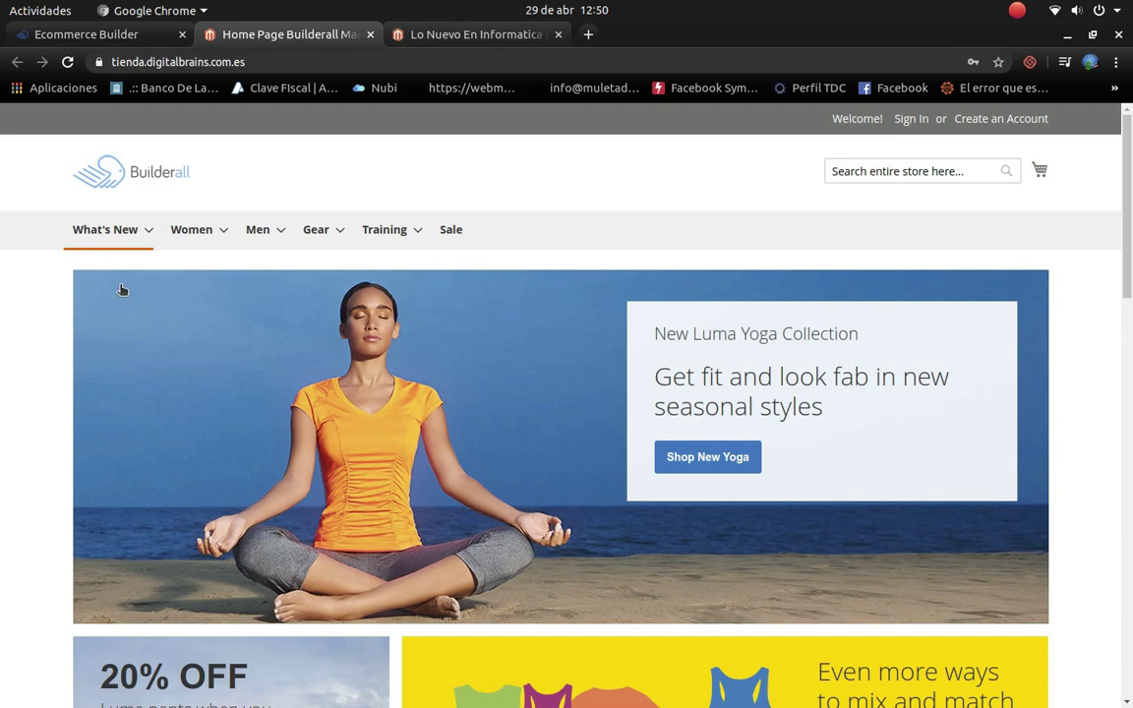
left_click(452, 38)
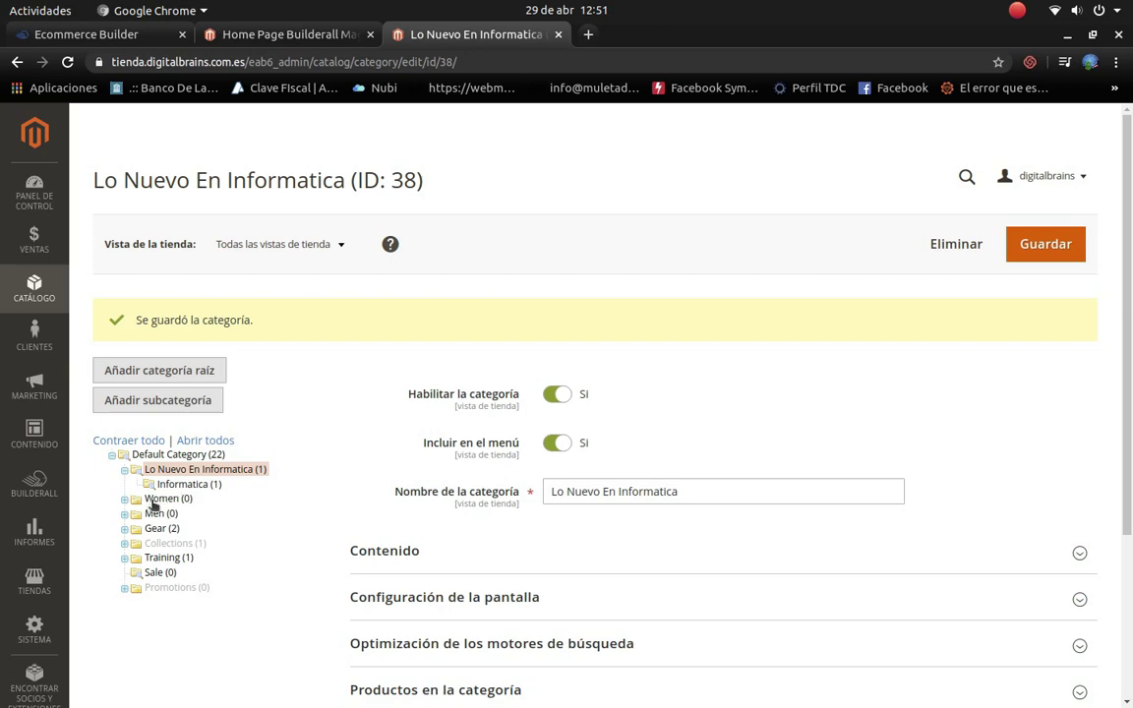
left_click(147, 499)
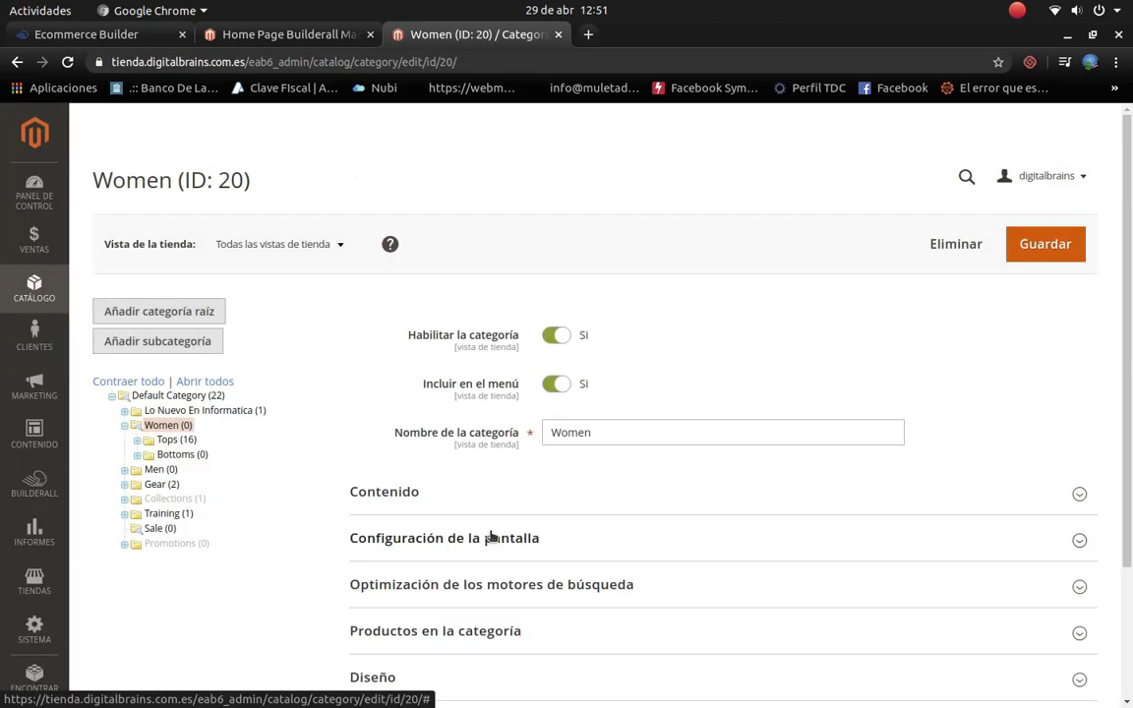
Step: Replace the Women category name with Celulares and look through the Content section's CMS block list
left_click_drag(639, 440, 521, 413)
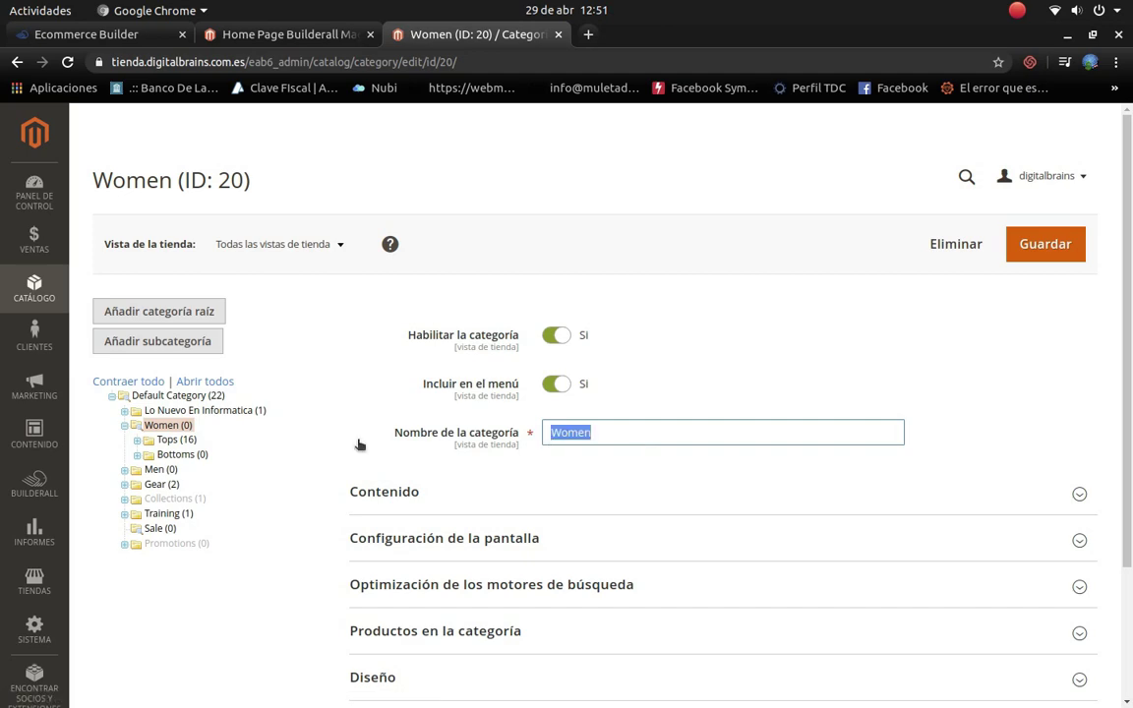
type("Celulares")
scroll(842, 493, "down", 2)
left_click(1080, 369)
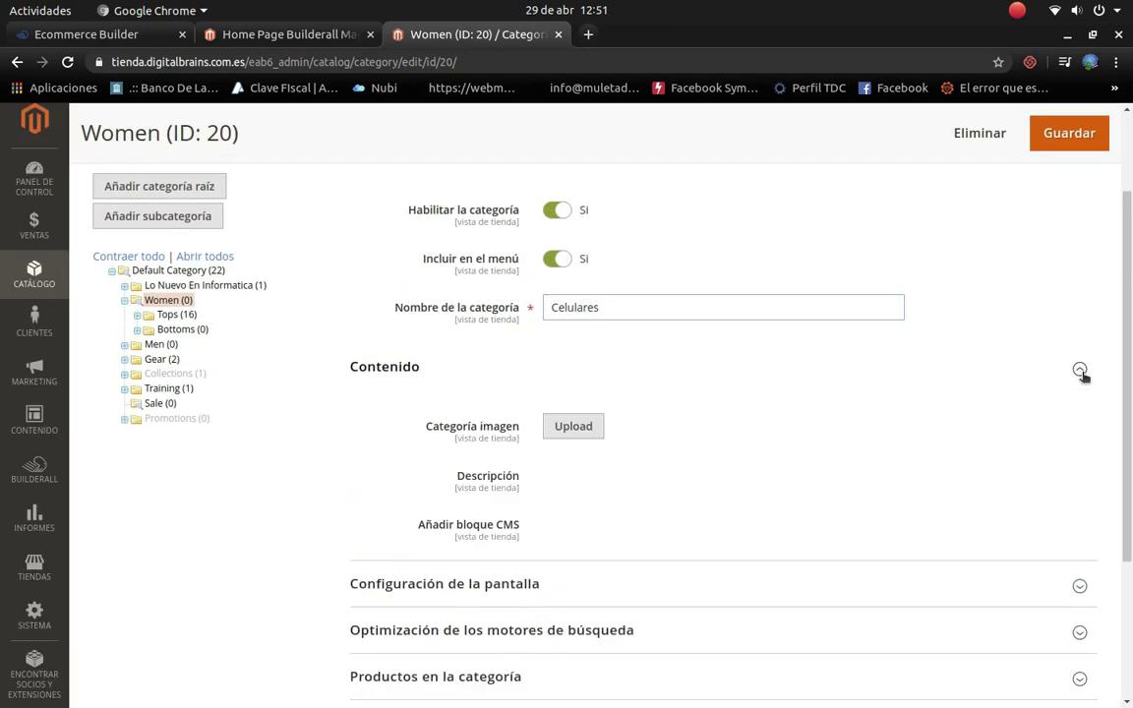
scroll(710, 445, "down", 2)
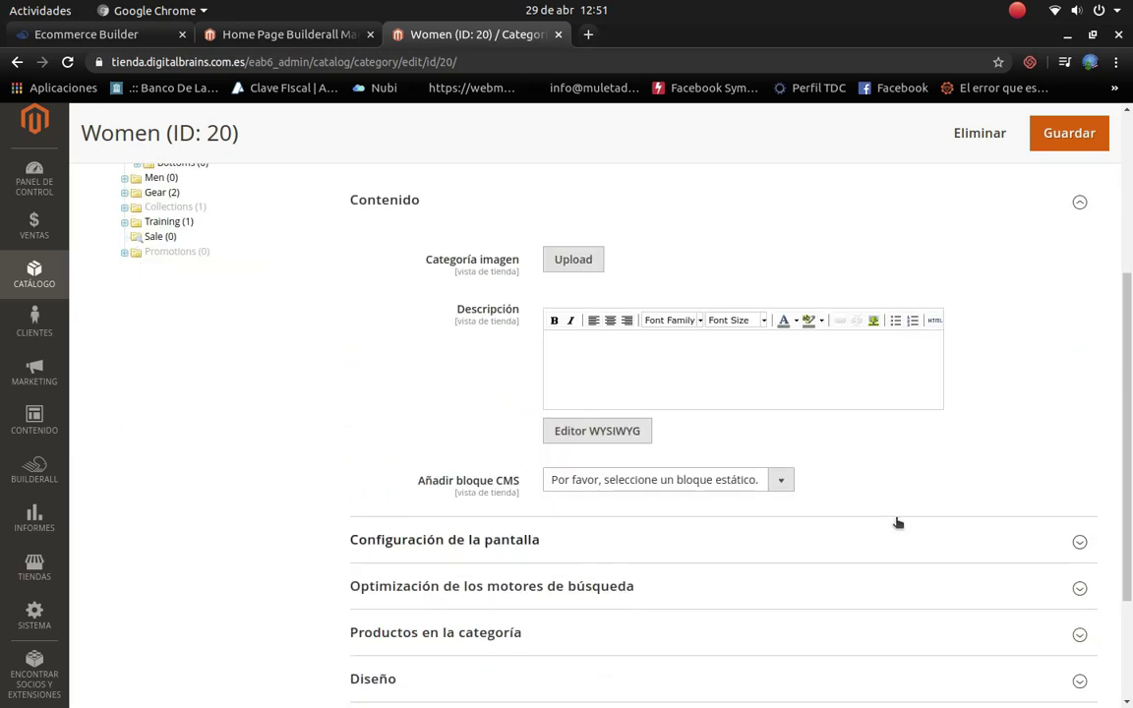
scroll(824, 522, "down", 2)
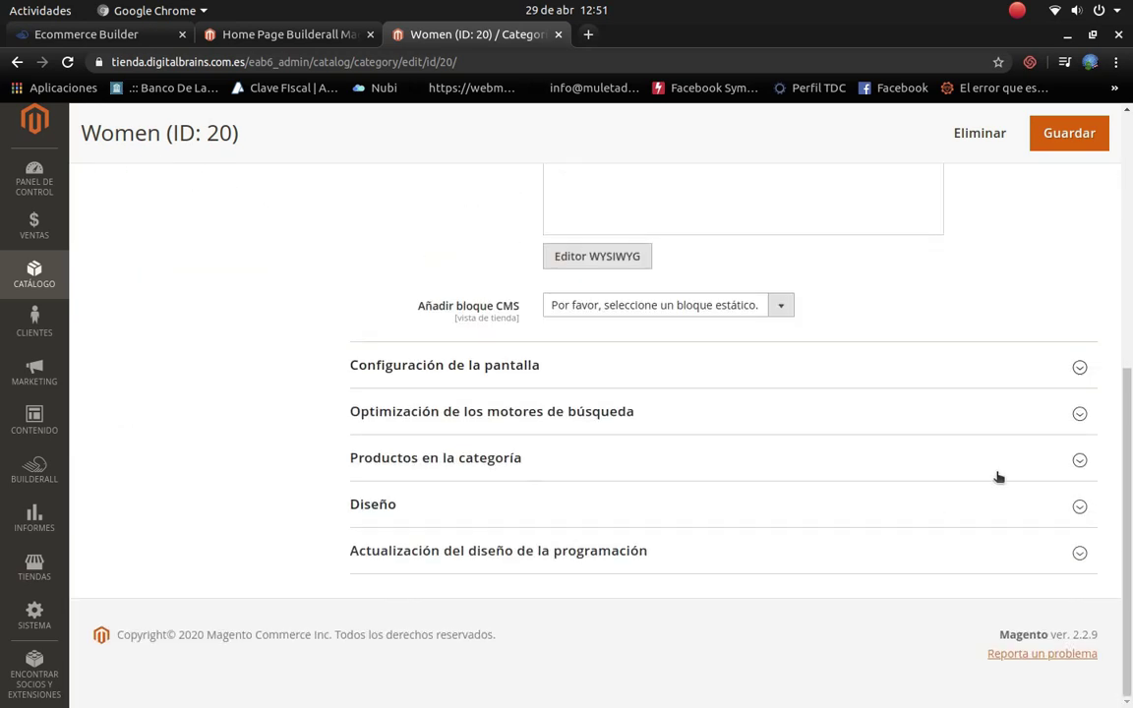
left_click(781, 307)
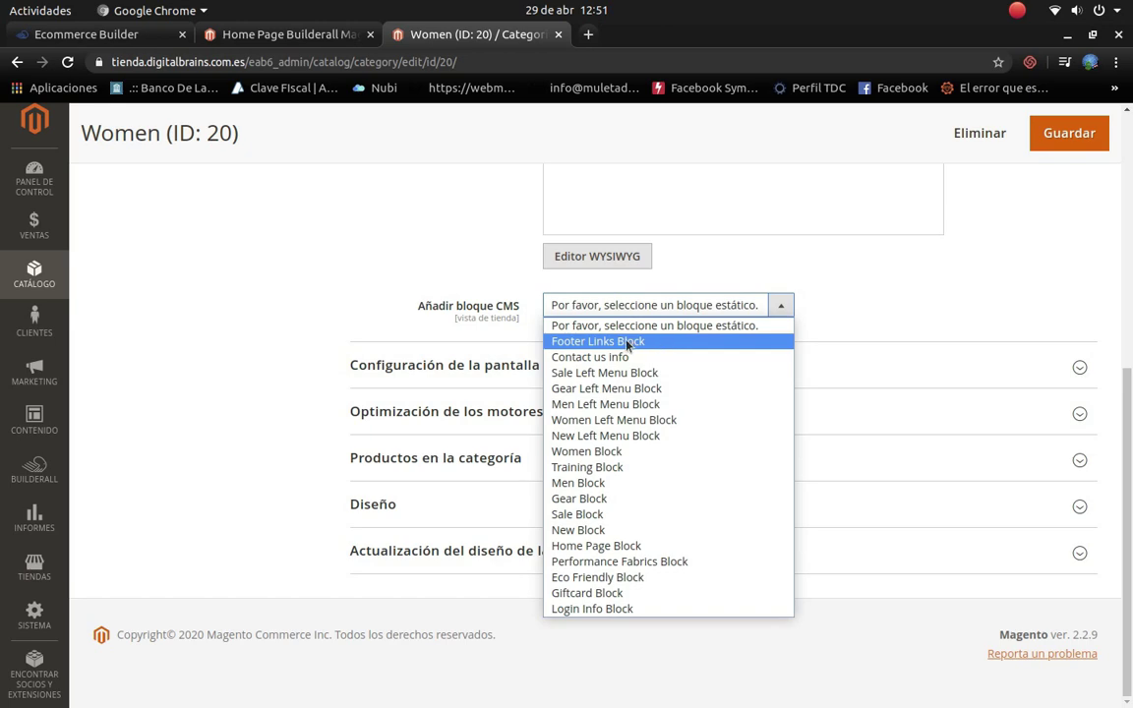
left_click(909, 294)
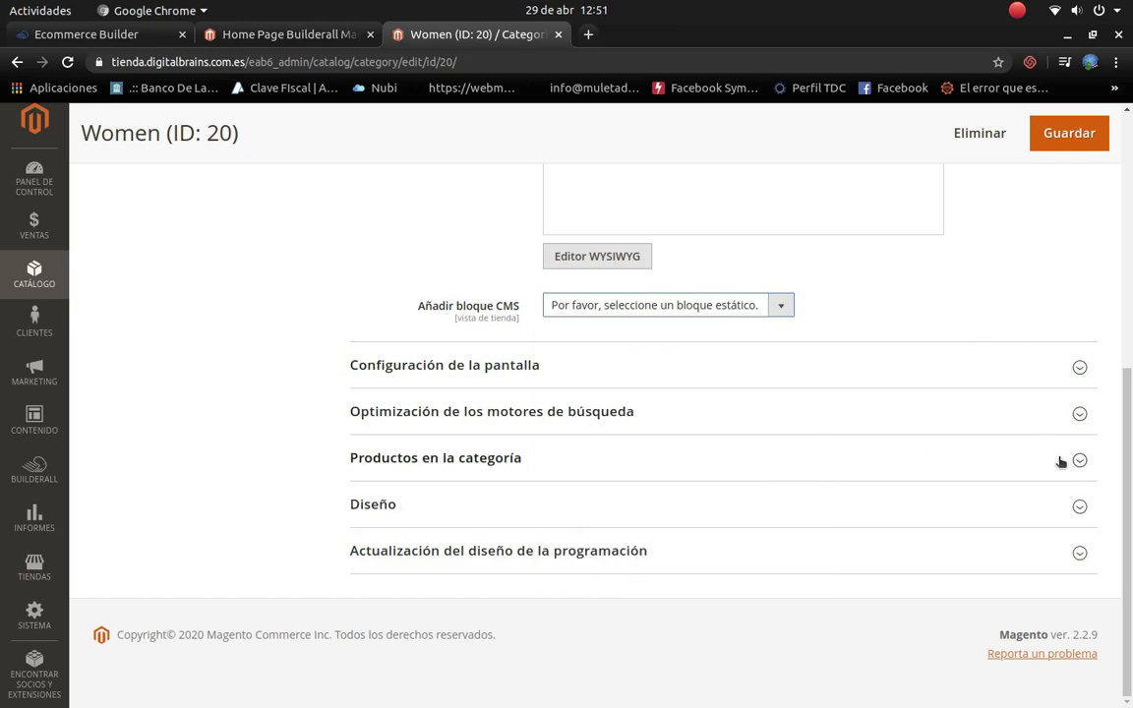
Step: Change the category URL key from women to celulares
left_click(1003, 458)
scroll(935, 518, "down", 3)
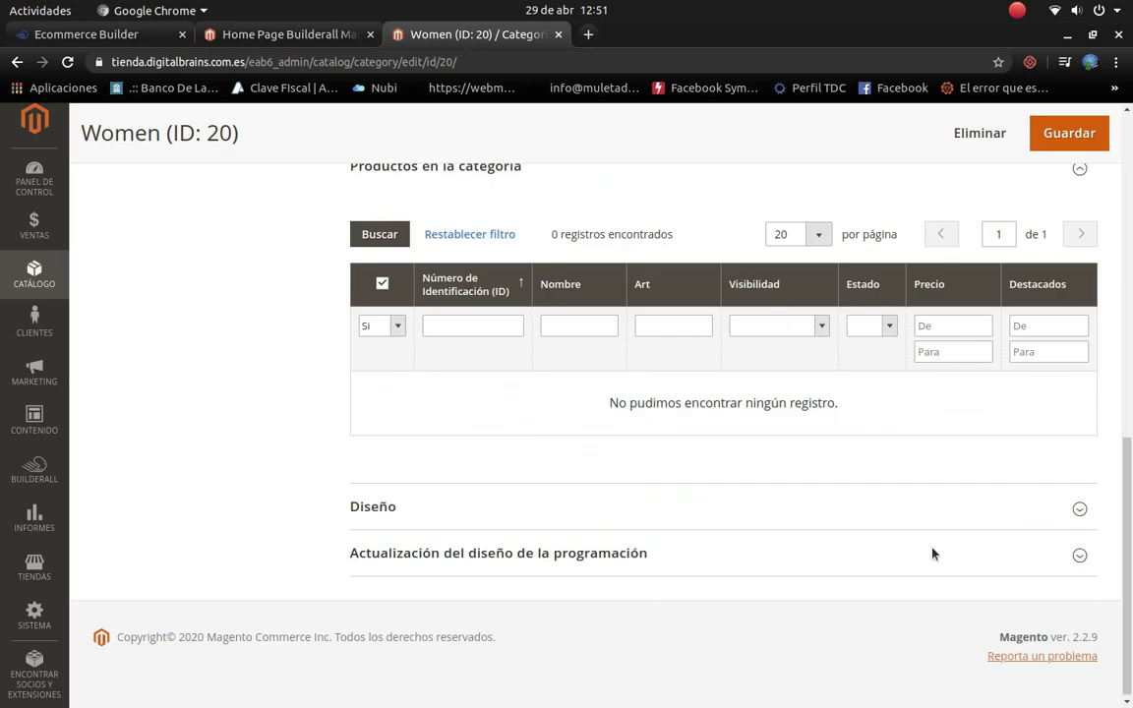
scroll(930, 551, "up", 4)
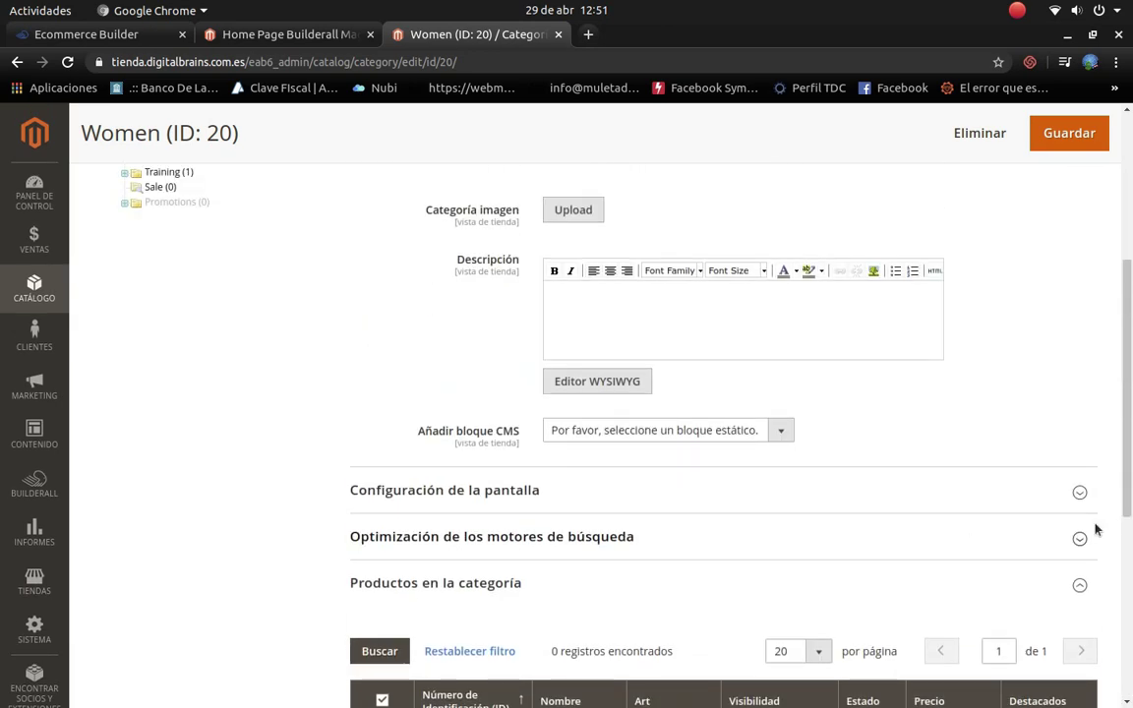
left_click(1076, 539)
left_click_drag(612, 597, 284, 581)
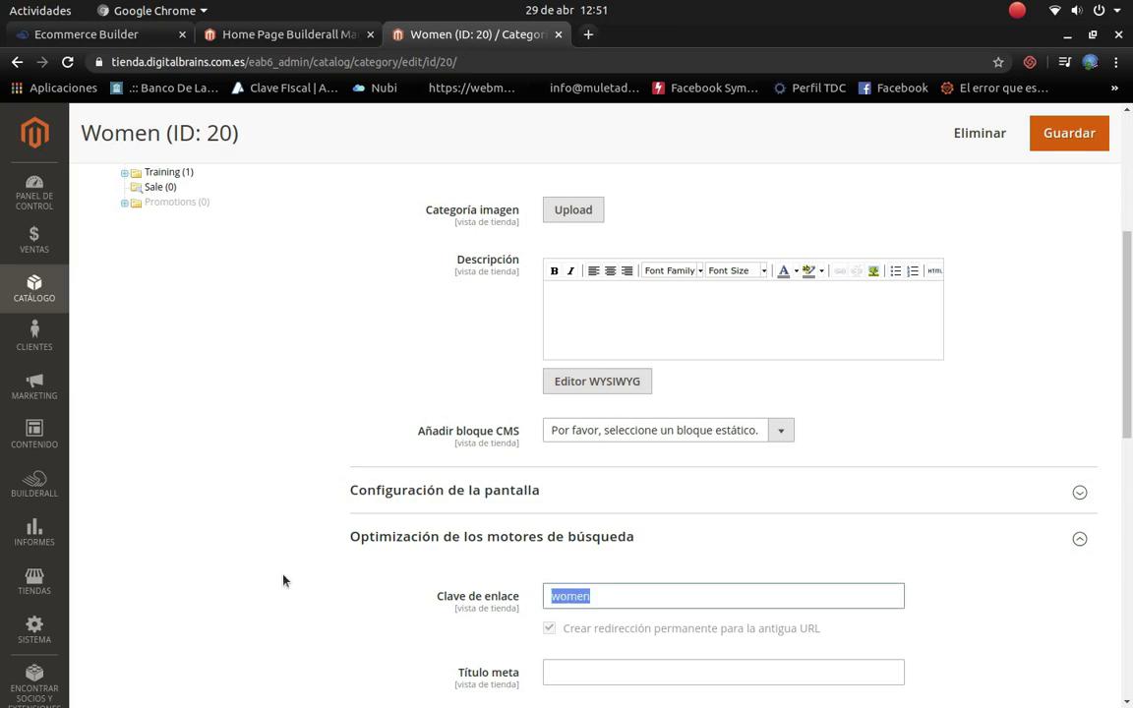
type("celulares")
scroll(767, 567, "down", 7)
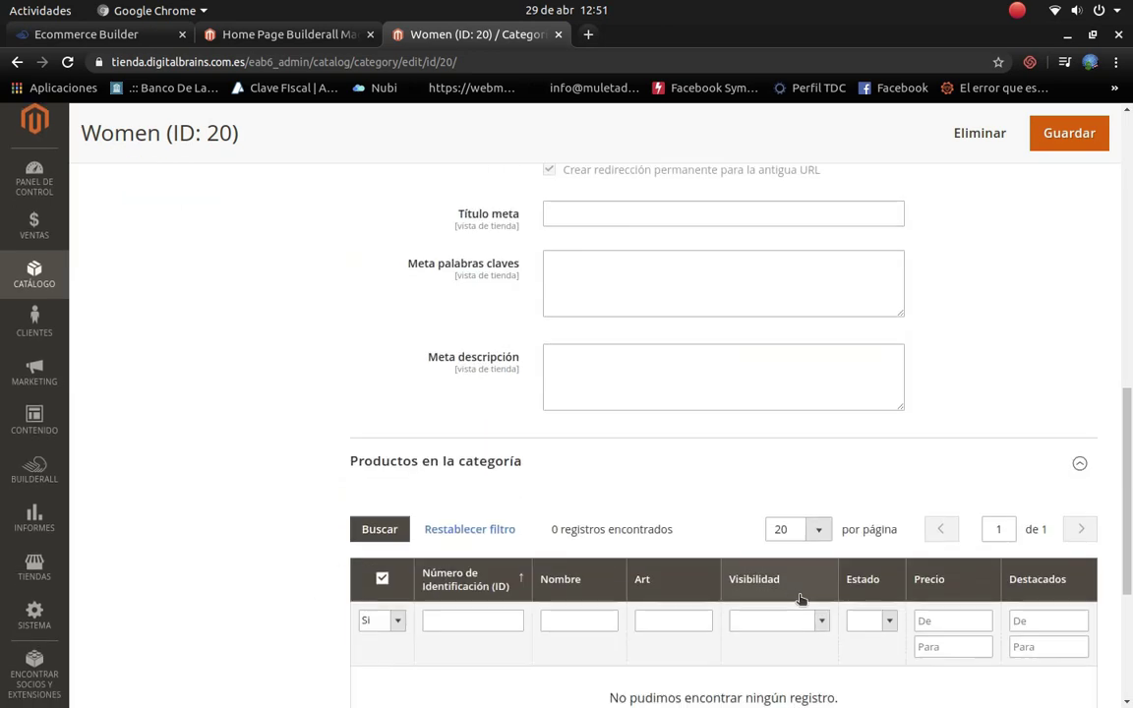
scroll(792, 609, "down", 2)
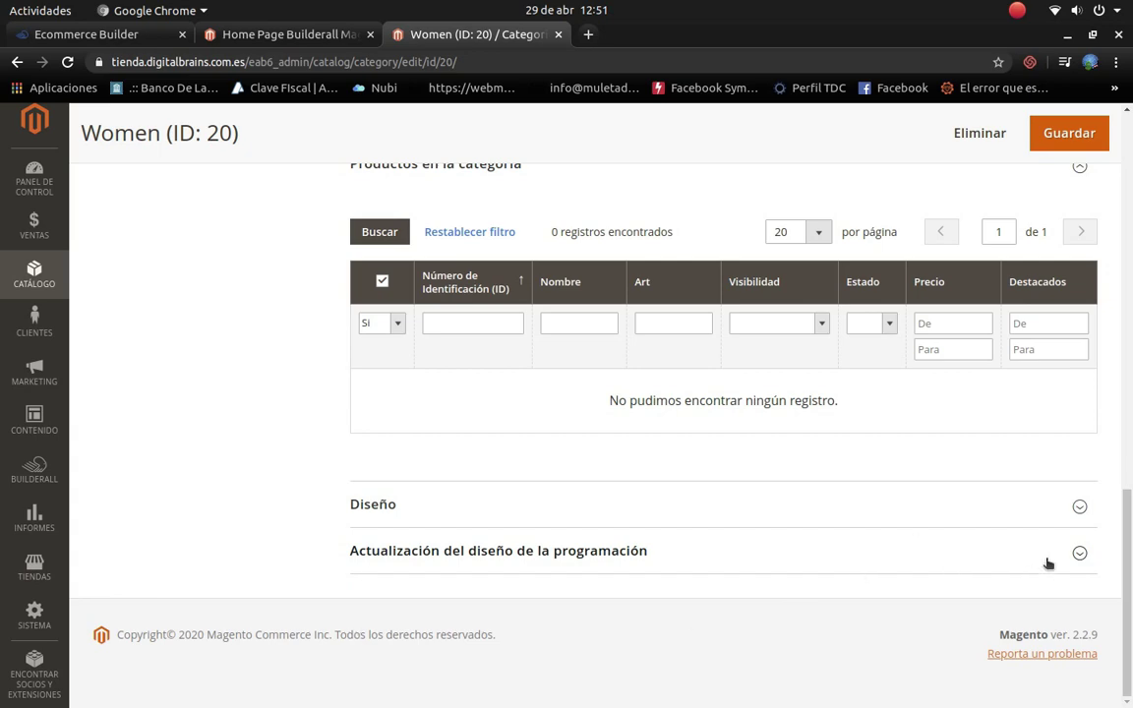
Step: Choose the Magento Luma theme under Design and save the Celulares category
left_click(1080, 556)
scroll(784, 637, "down", 2)
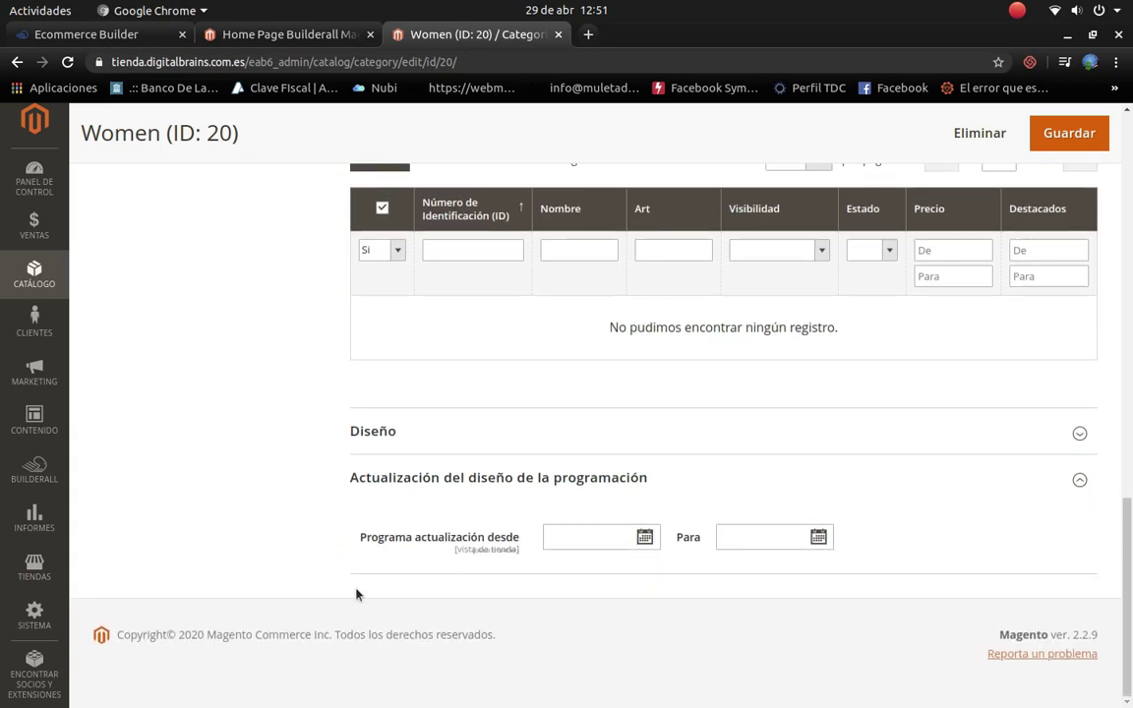
left_click(1074, 437)
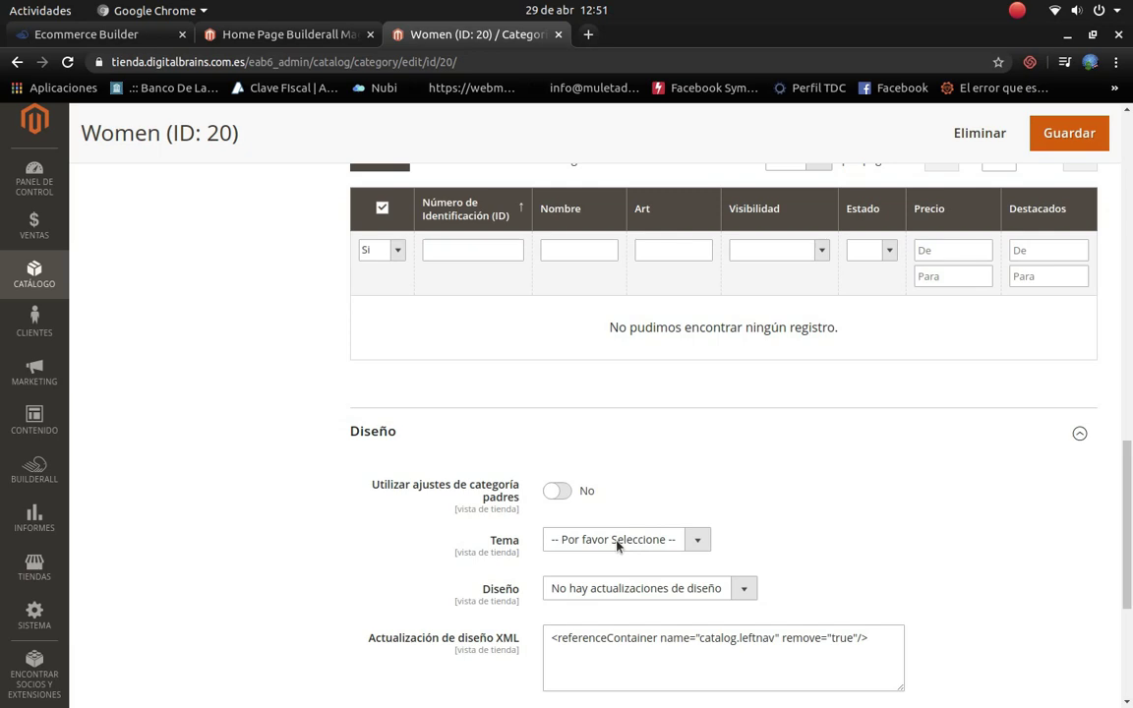
left_click(692, 539)
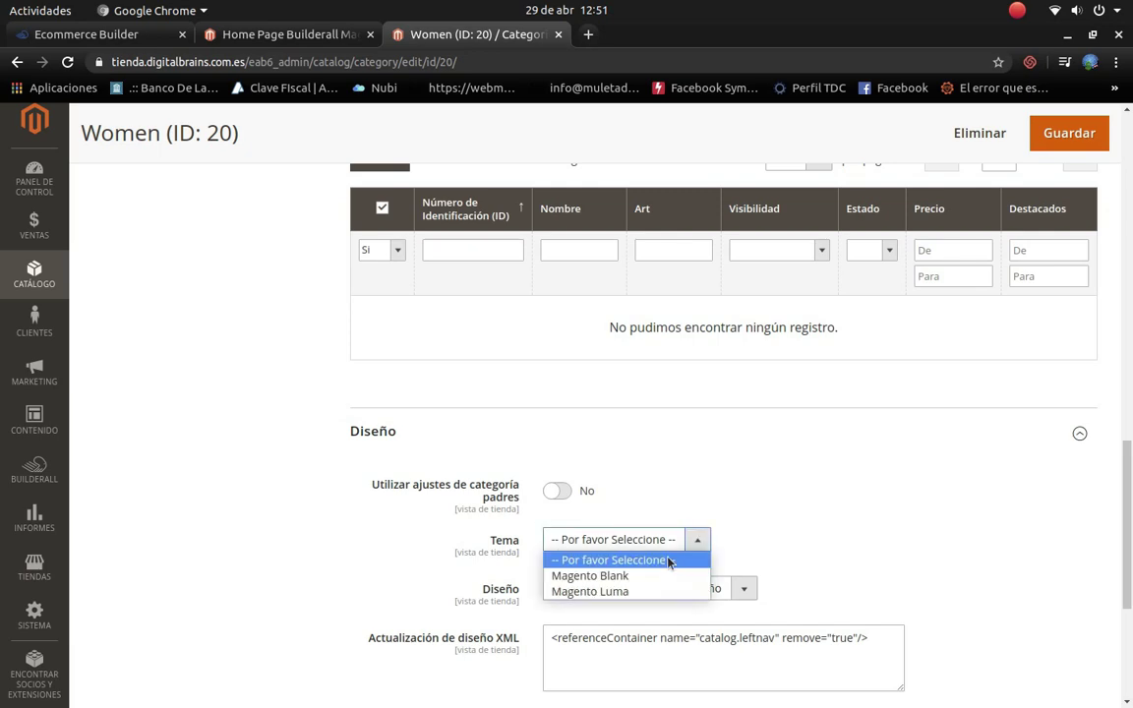
left_click(654, 591)
scroll(872, 336, "up", 6)
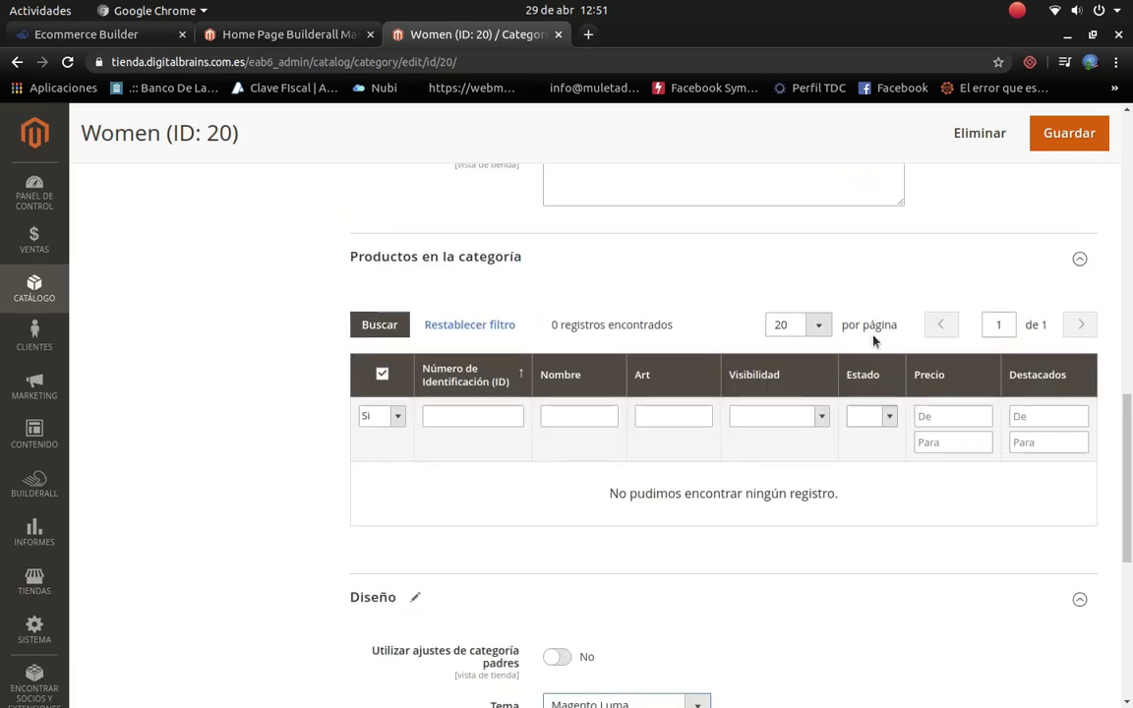
left_click(1050, 133)
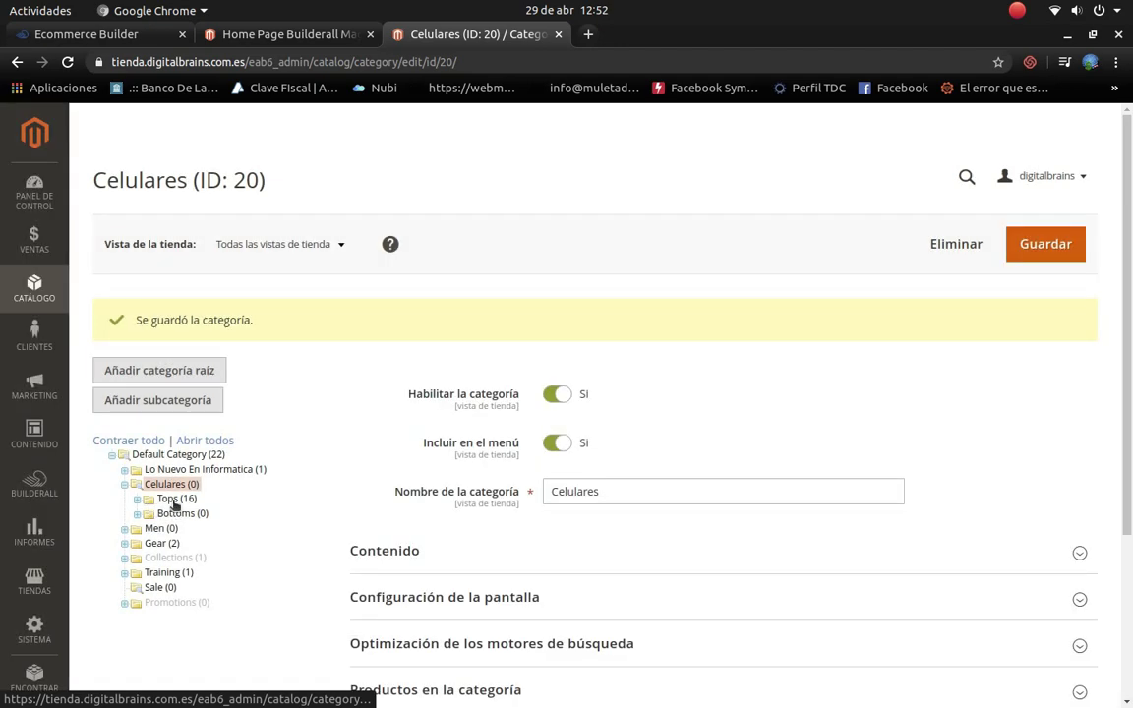
Step: Delete the Tops subcategory from the category tree
left_click(174, 500)
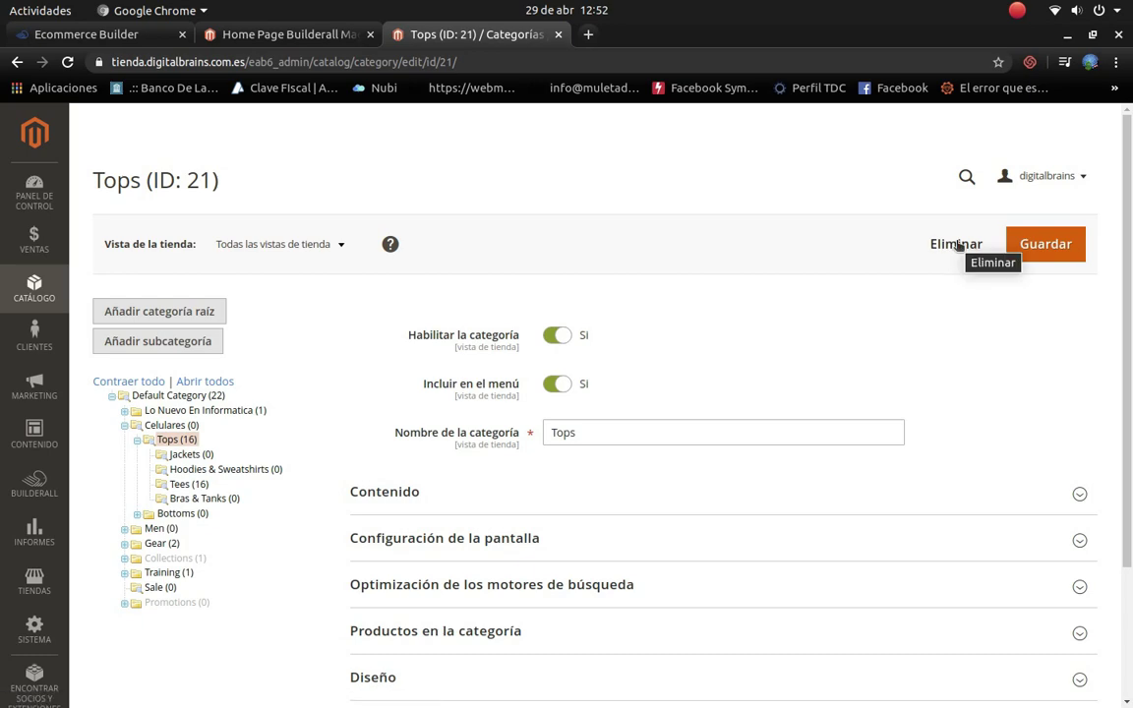
left_click(956, 244)
left_click(686, 243)
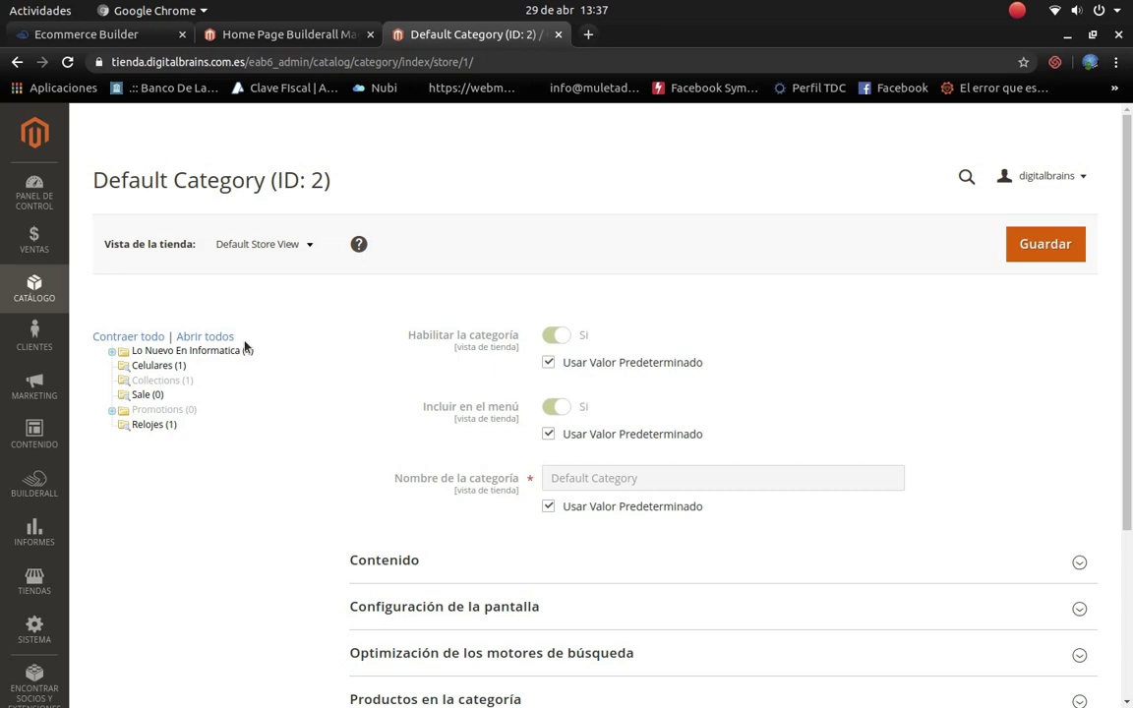
left_click(306, 243)
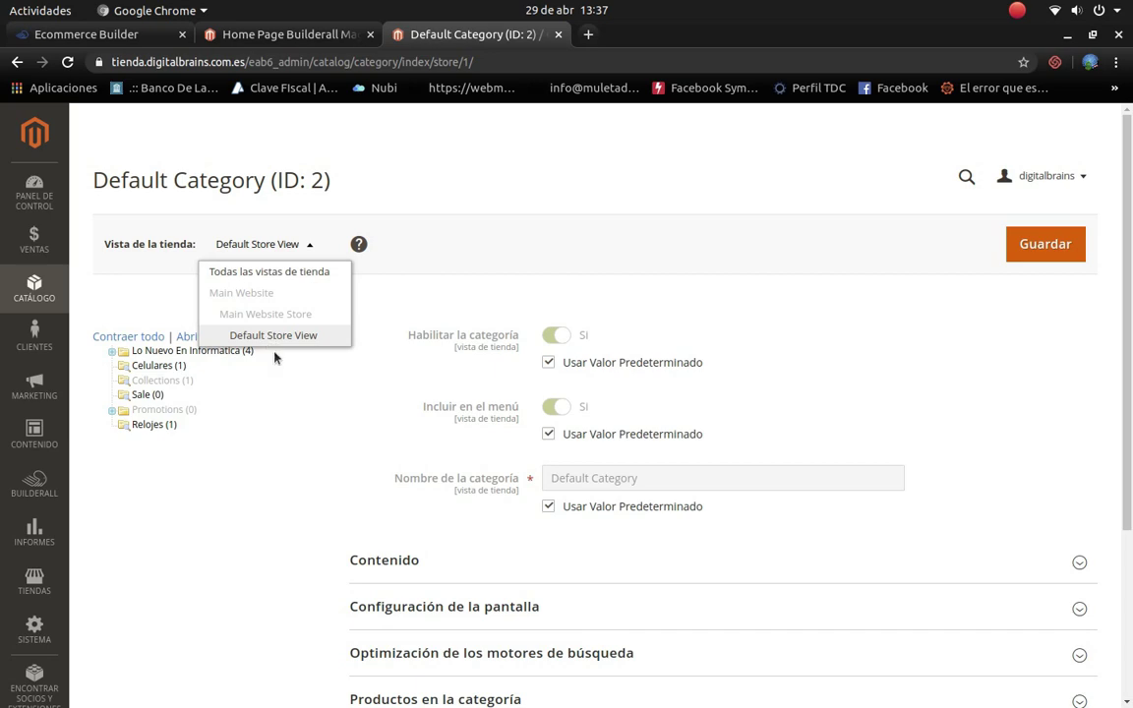
left_click(283, 433)
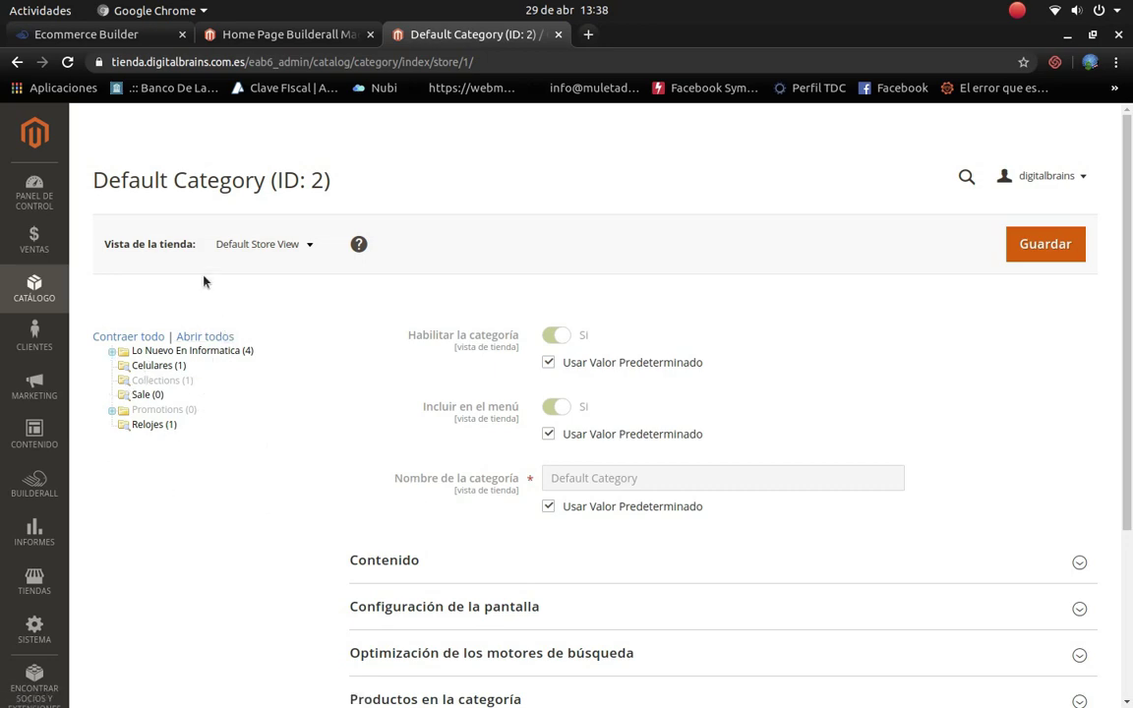
Step: Switch the store view to 'Todas las vistas de tienda' and begin a new subcategory under Default Category
left_click(289, 246)
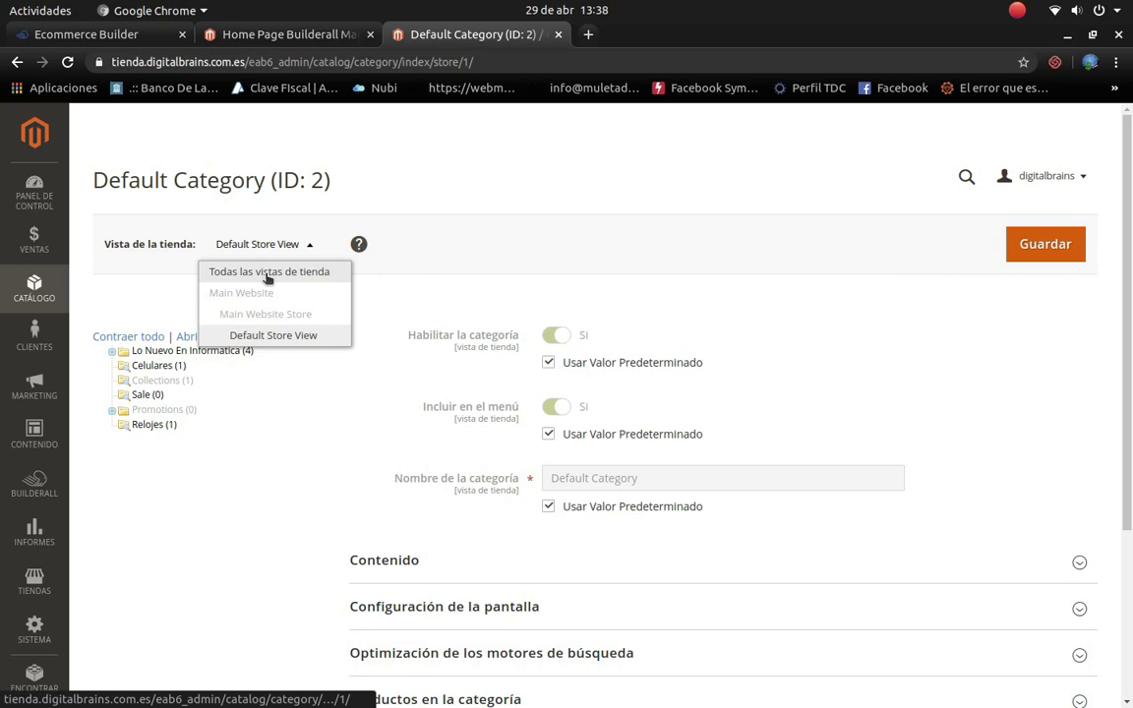
left_click(325, 279)
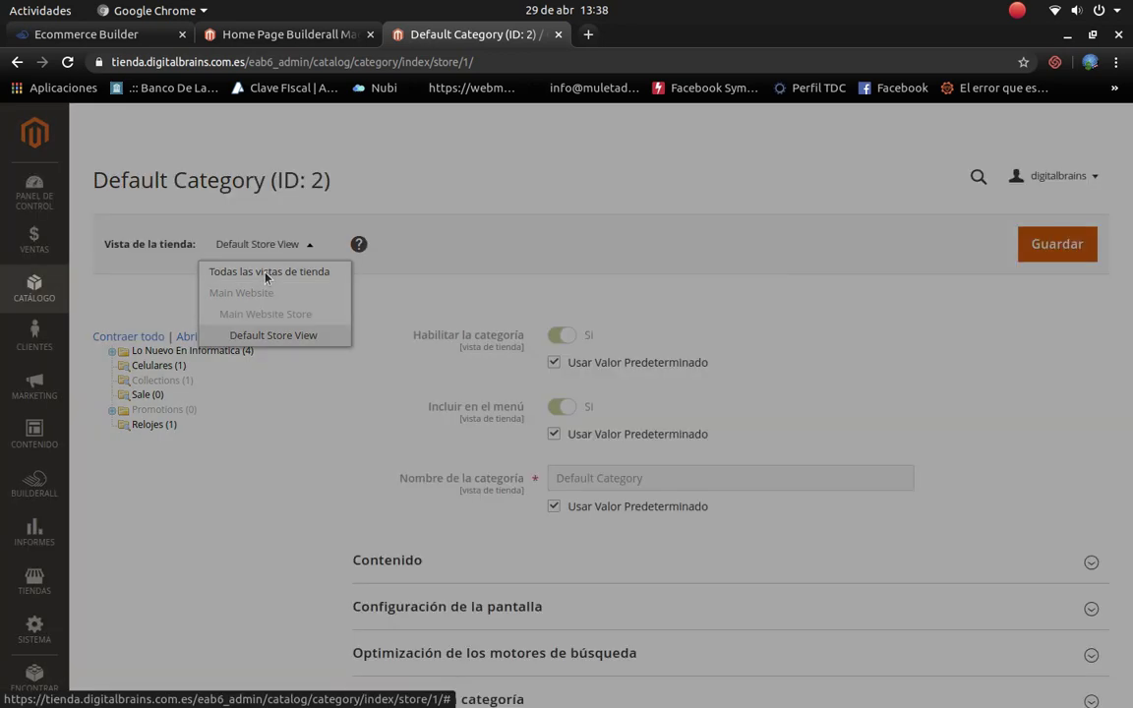
left_click(716, 244)
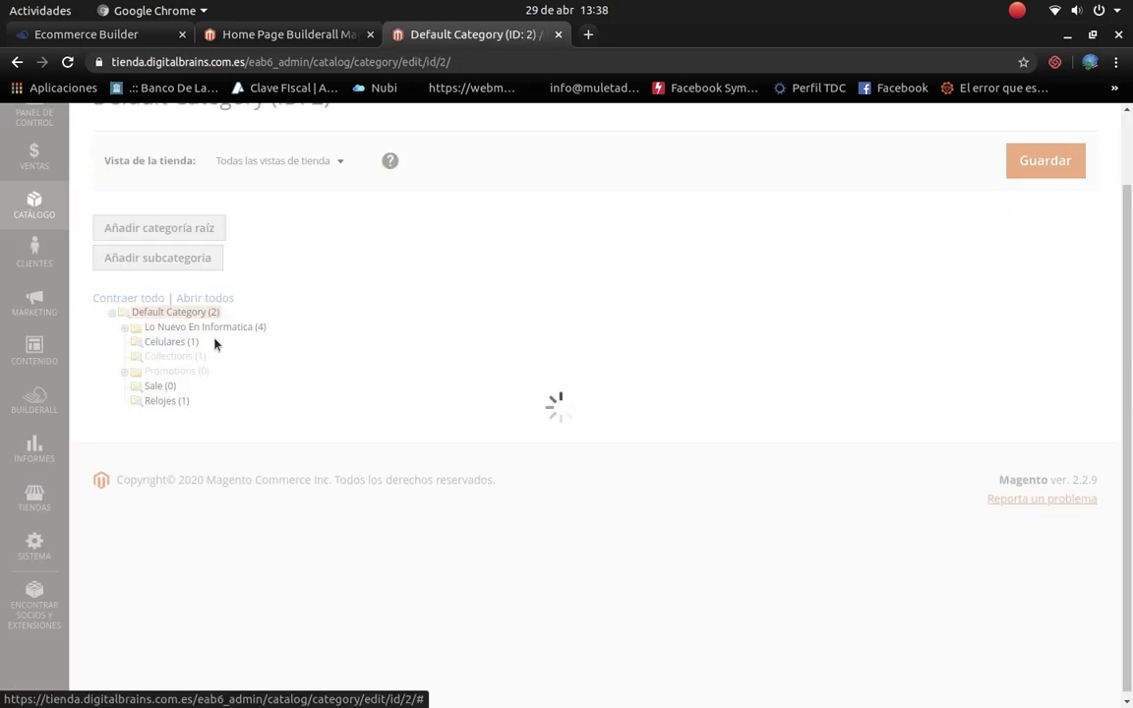
left_click(185, 265)
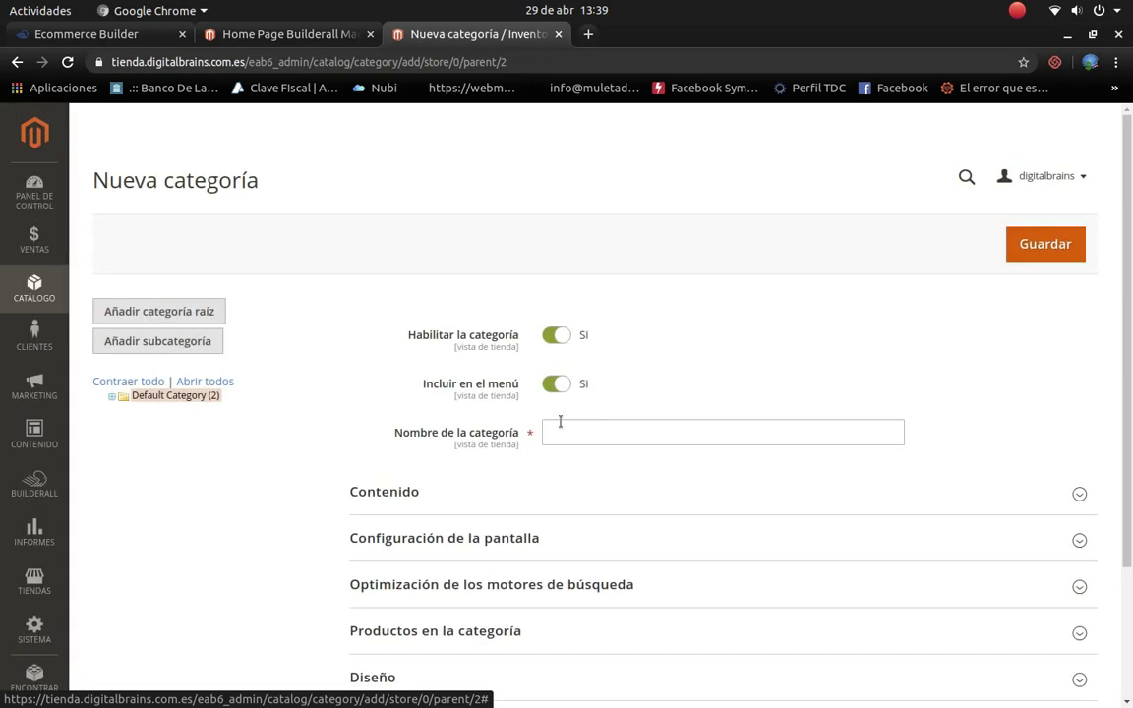
Step: Name the category 'Computadoras', give it the Magento Luma theme, and save it
left_click(672, 437)
type("Computadoras")
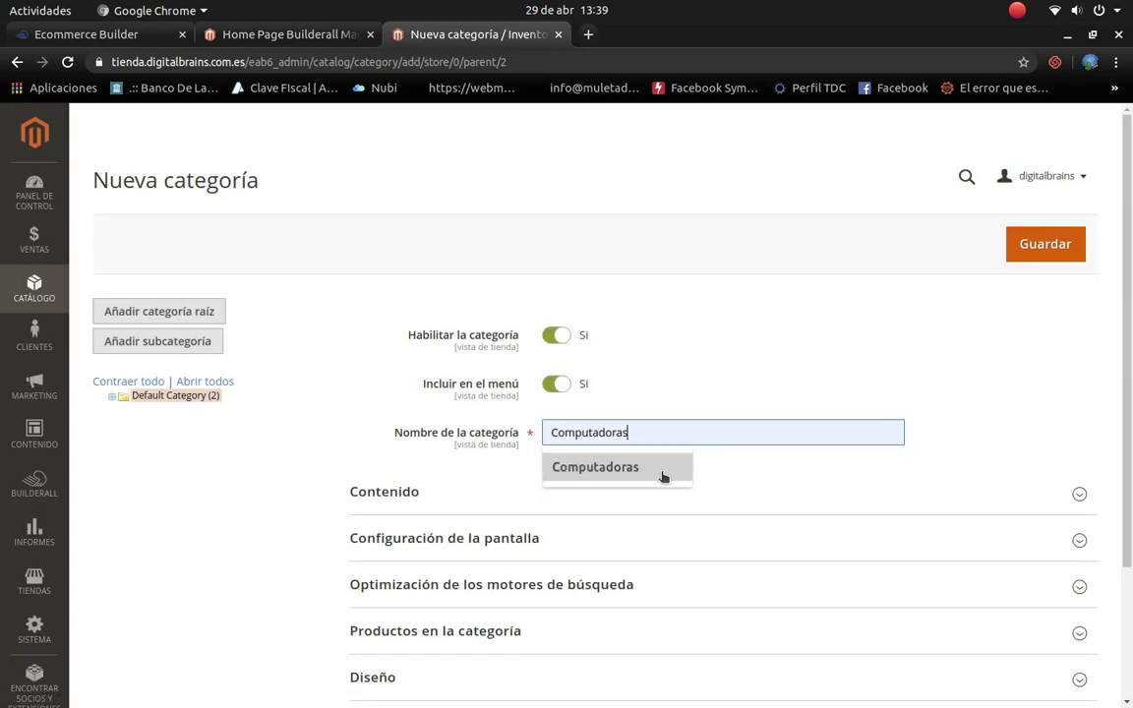
left_click(663, 474)
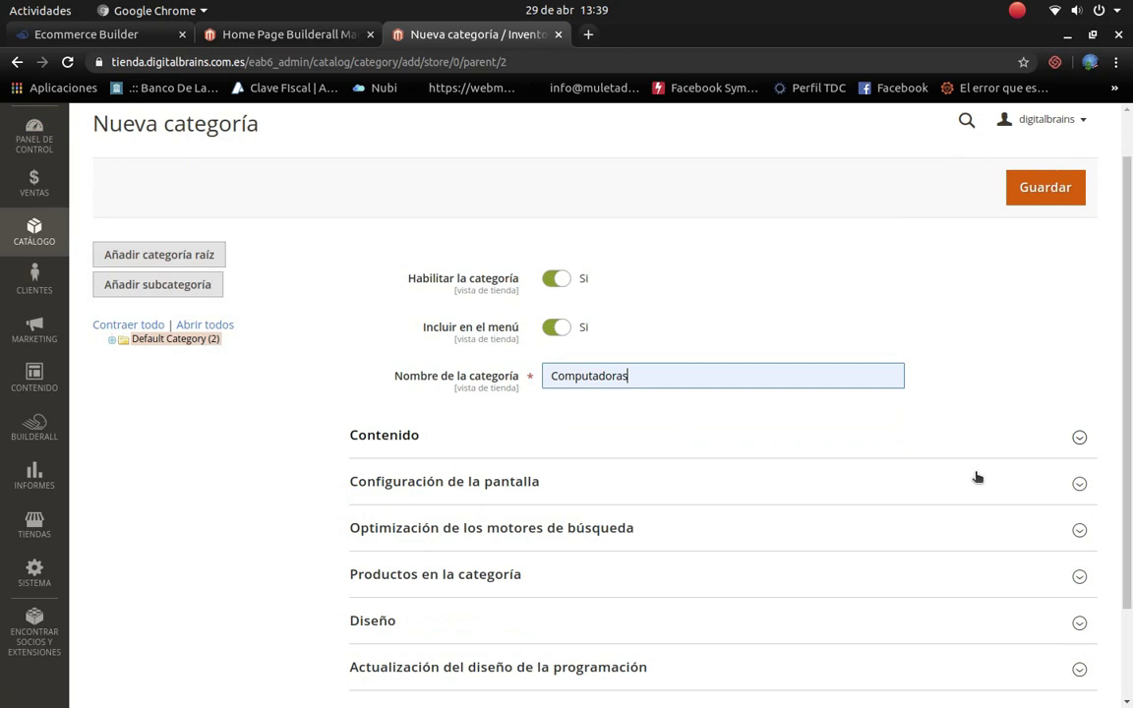
scroll(984, 452, "down", 1)
left_click(1080, 411)
scroll(1080, 446, "down", 5)
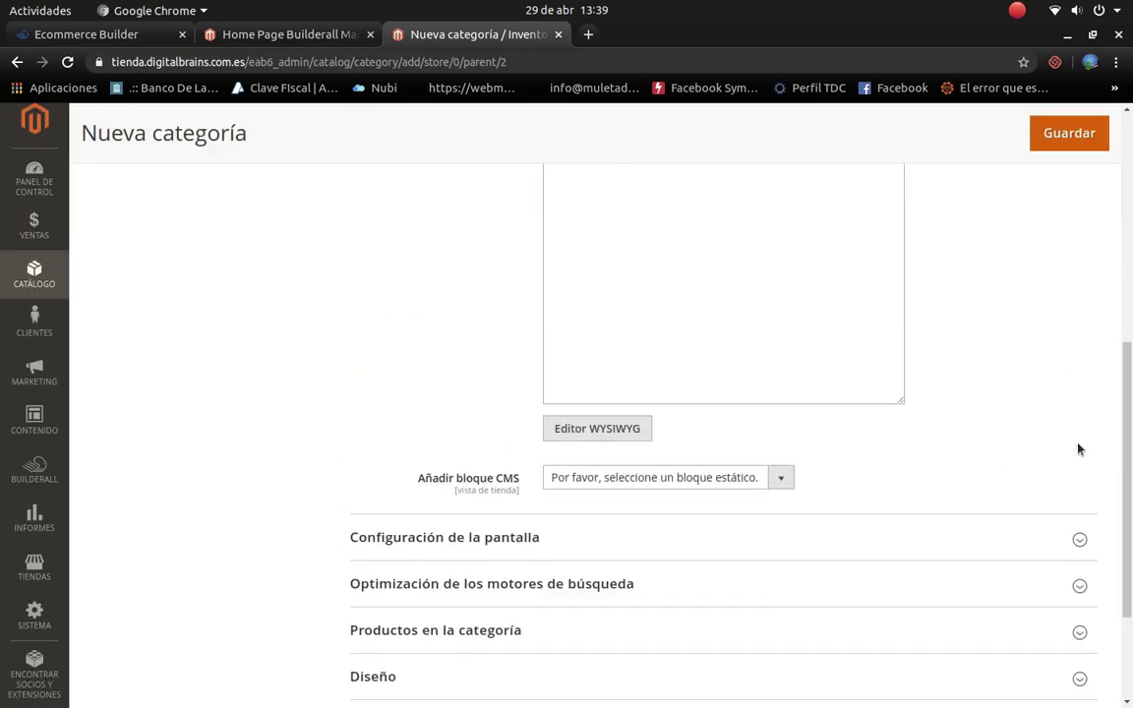
left_click(1079, 563)
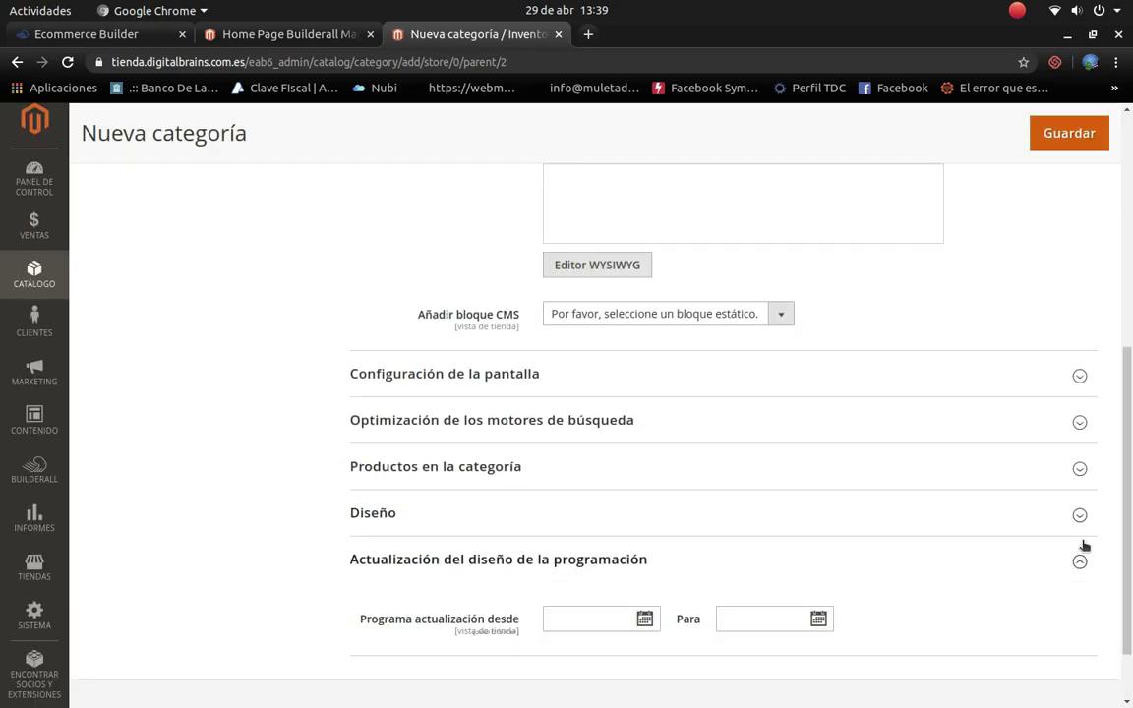
left_click(1078, 513)
left_click(695, 620)
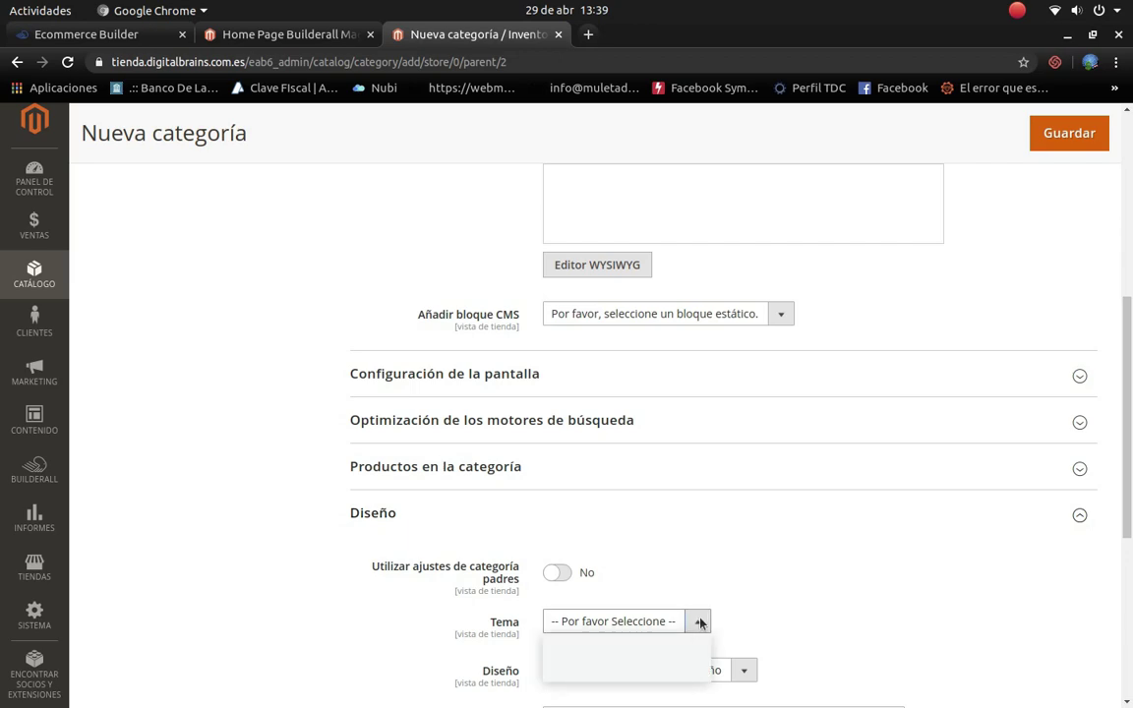
left_click(626, 673)
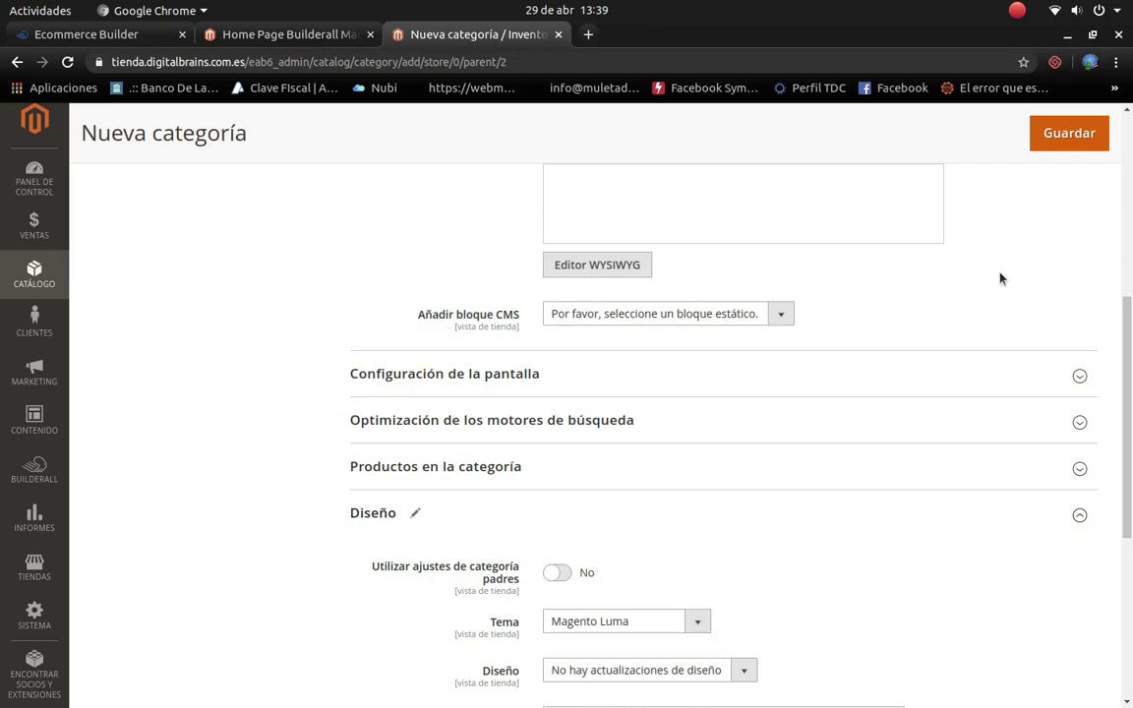
left_click(1070, 130)
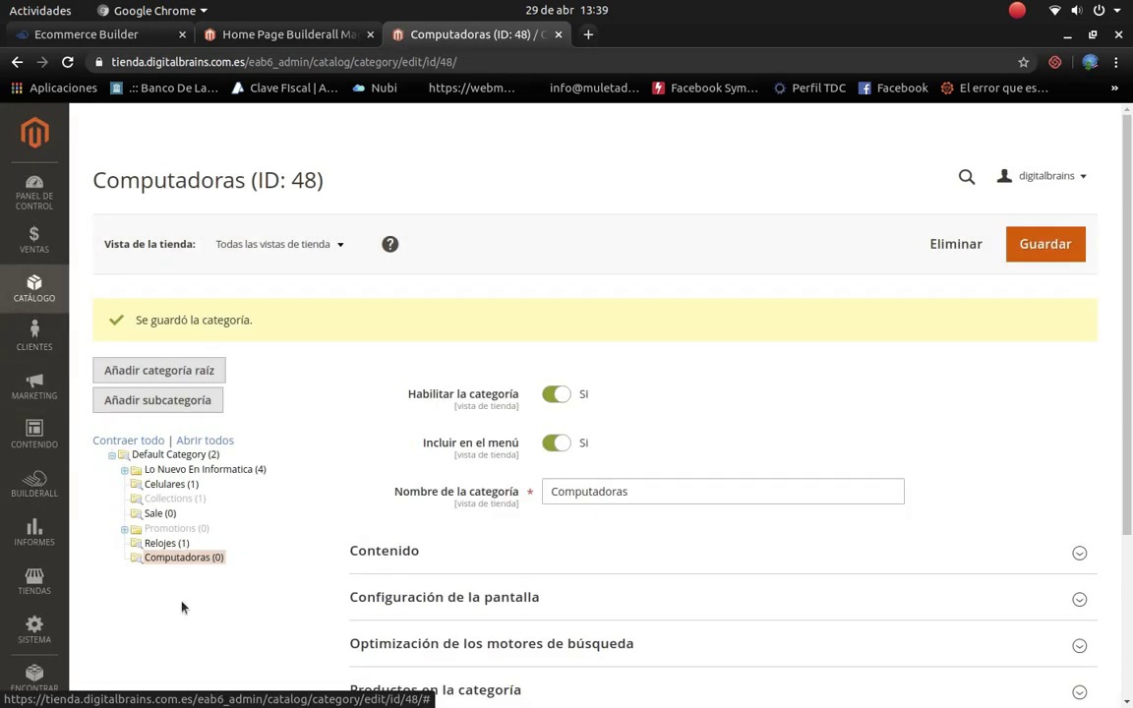
Step: Select Computadoras, start a subcategory under it, then go to Catálogo > Productos
left_click(185, 559)
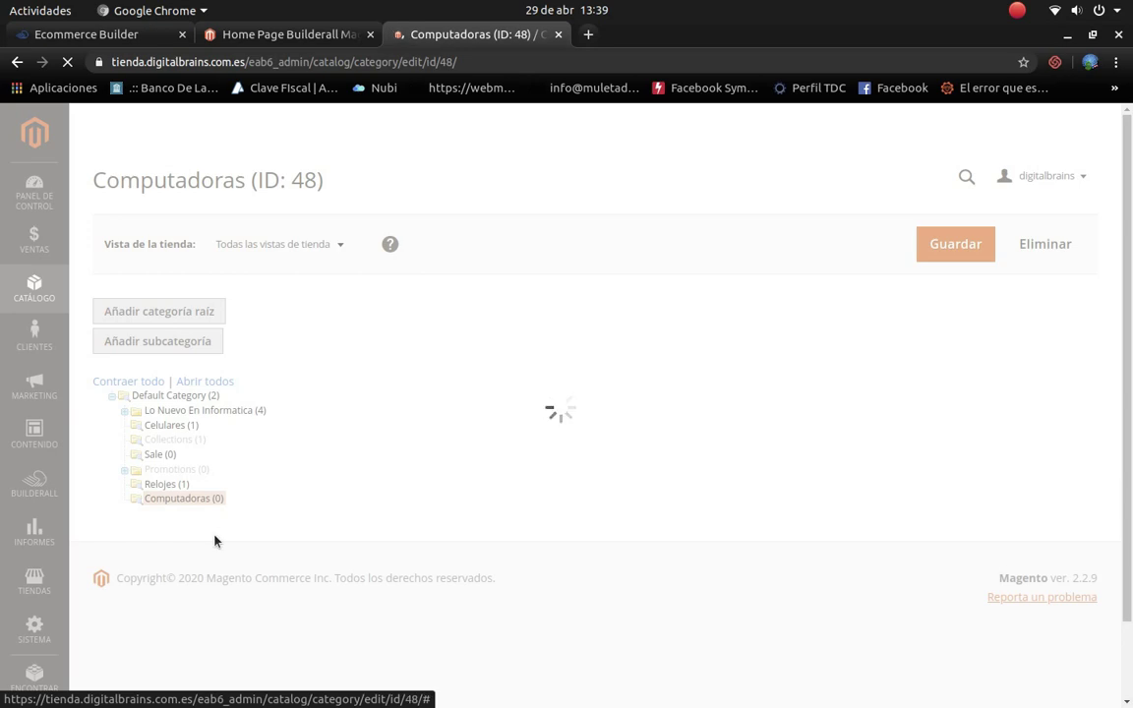
left_click(188, 341)
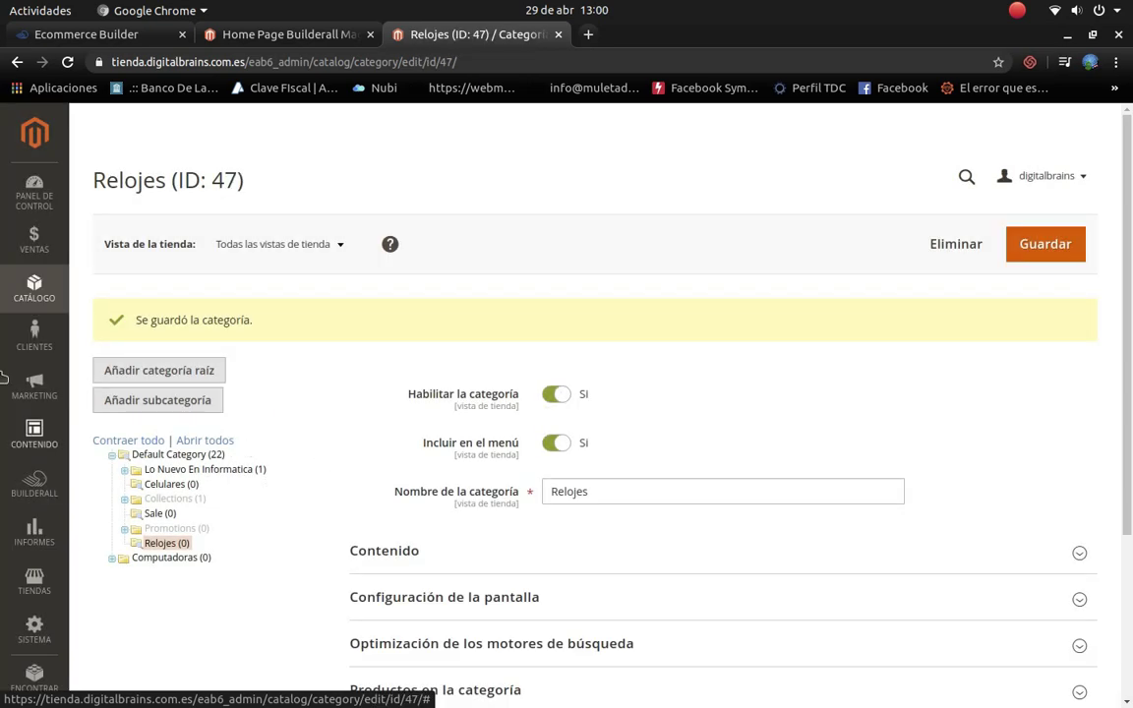
left_click(37, 284)
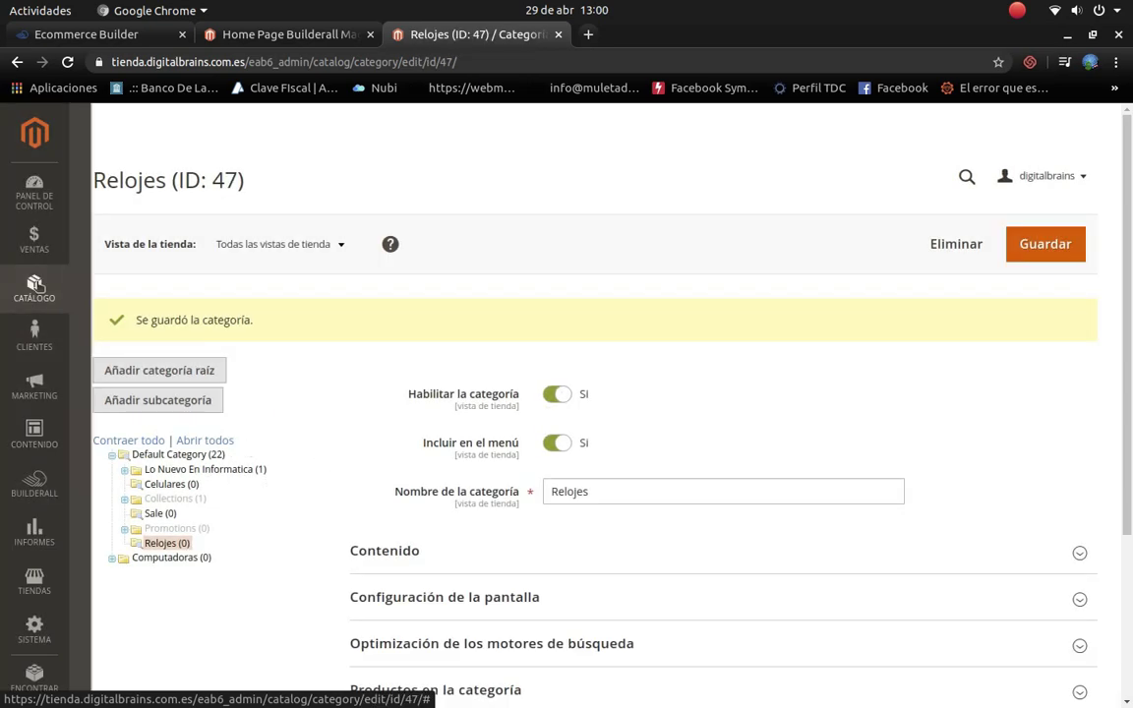
left_click(143, 192)
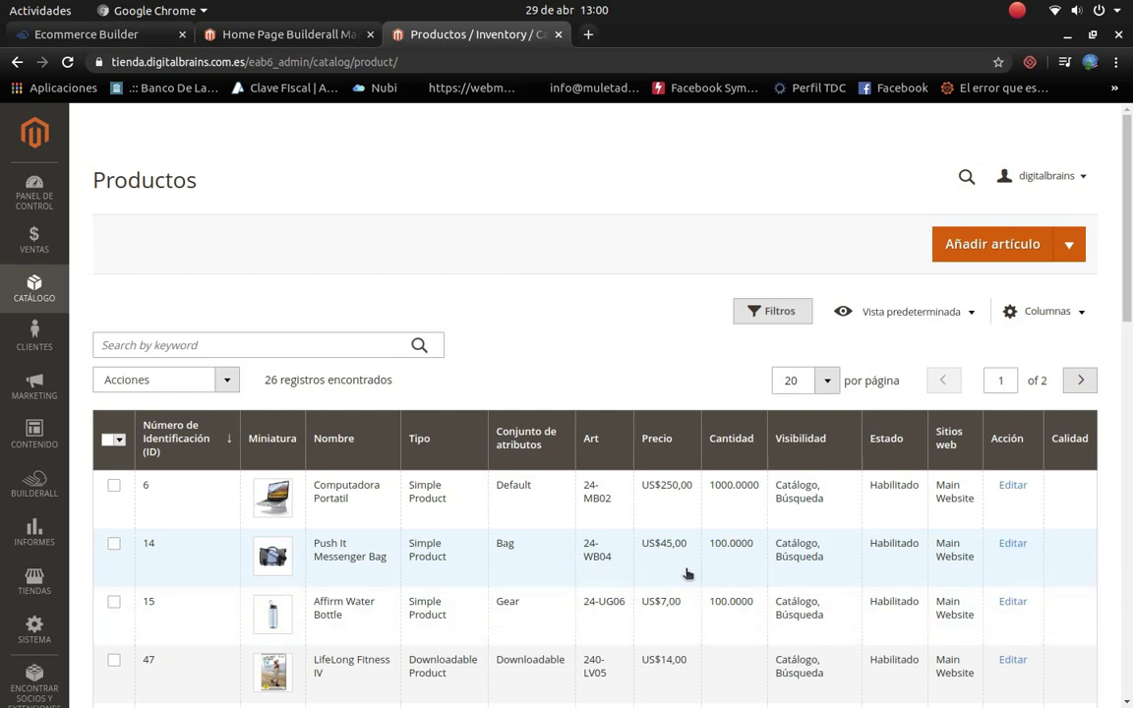
Step: Delete all 25 products except Computadora Portatil (ID 6), then start a new product
left_click(113, 543)
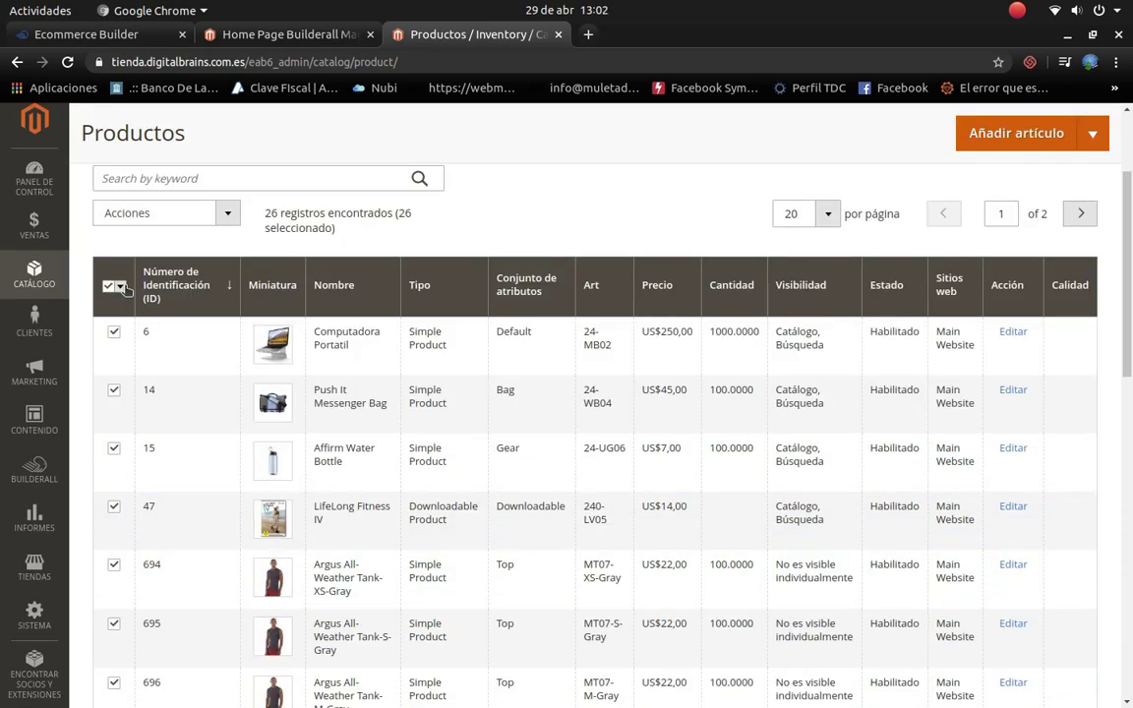
left_click(120, 287)
left_click(142, 306)
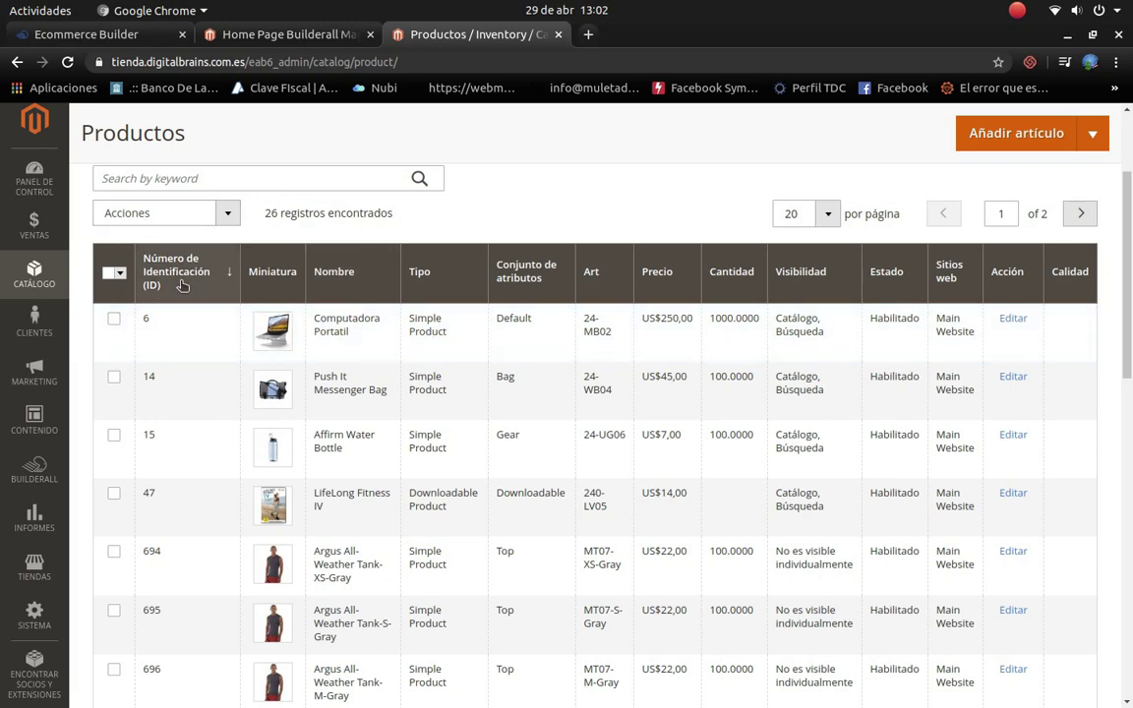
left_click(120, 274)
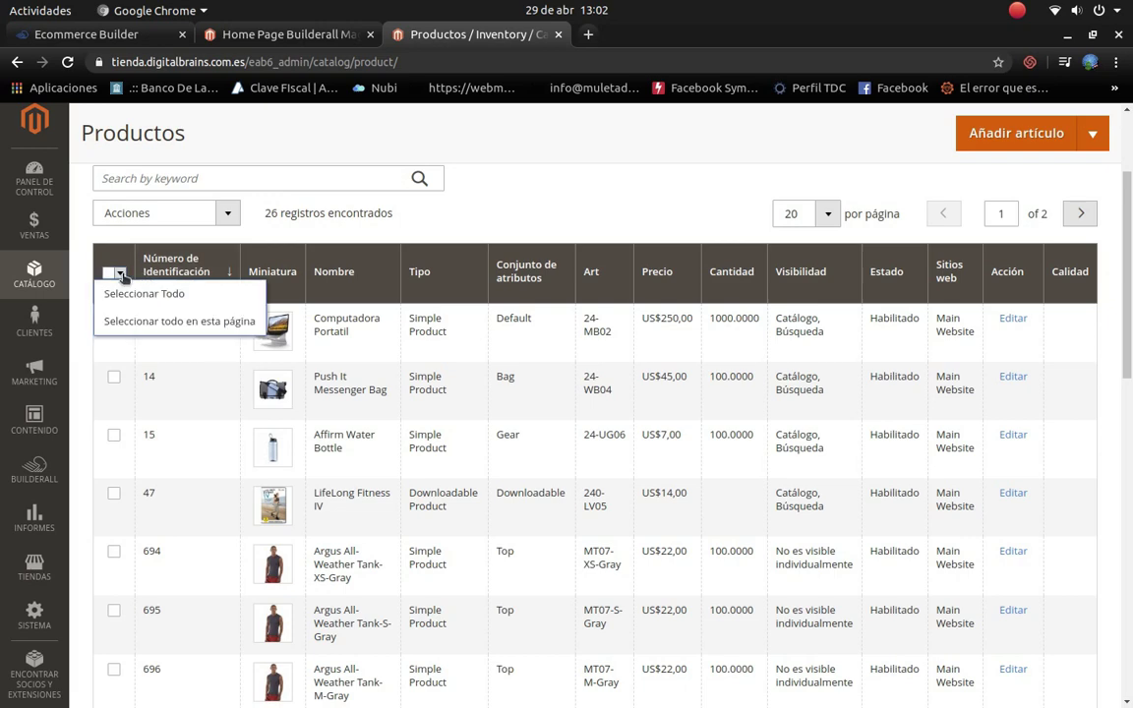
left_click(122, 295)
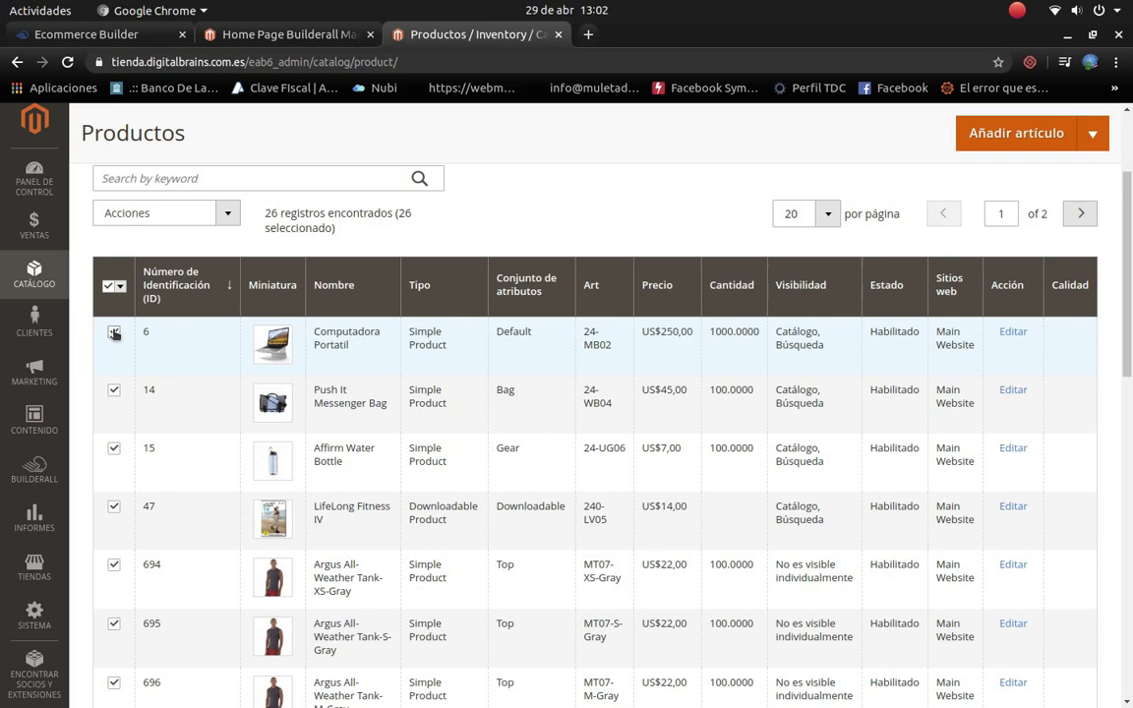
left_click(114, 335)
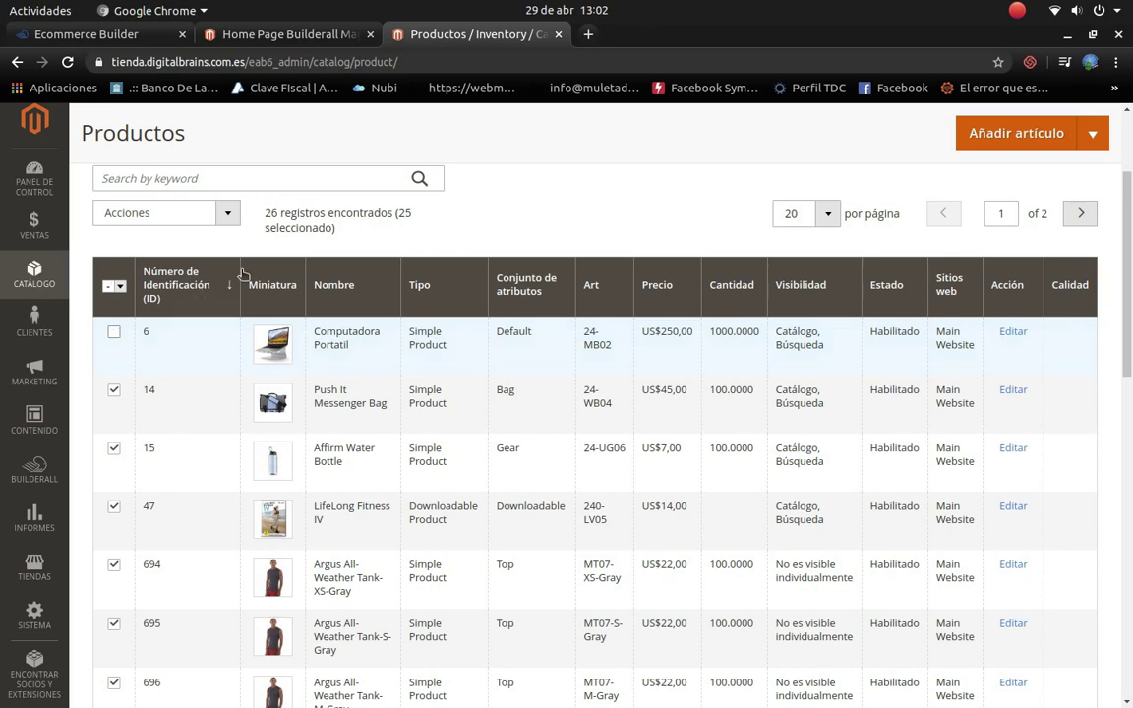
left_click(227, 213)
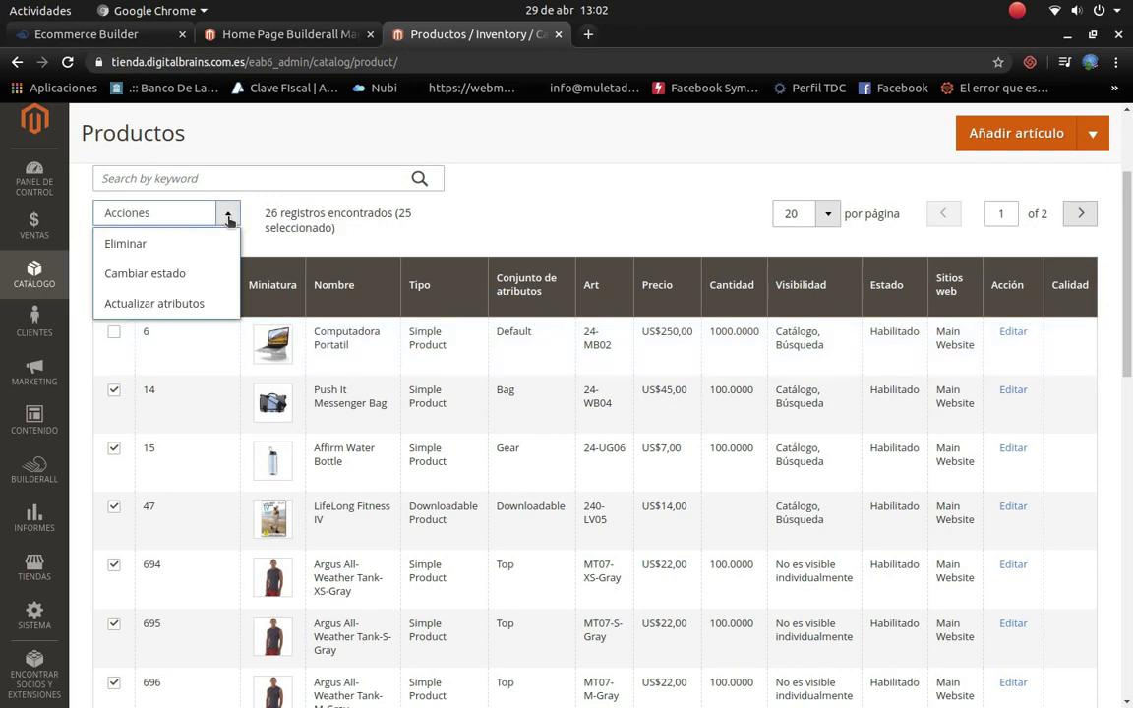
left_click(174, 248)
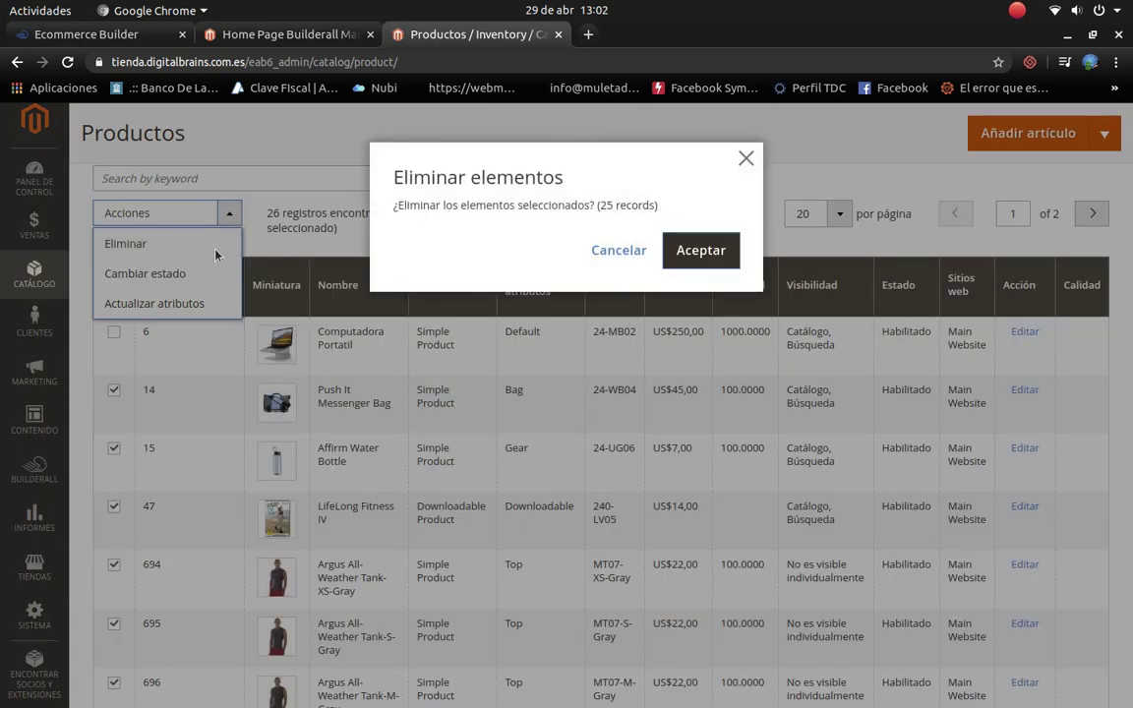
left_click(698, 250)
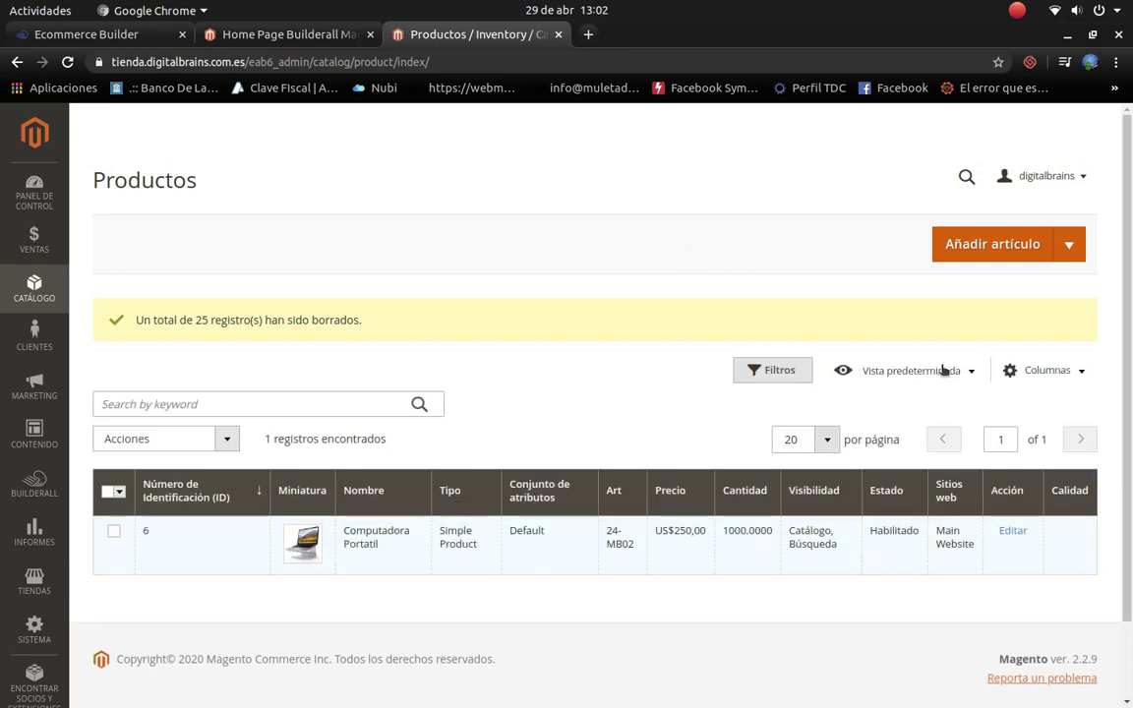
left_click(975, 251)
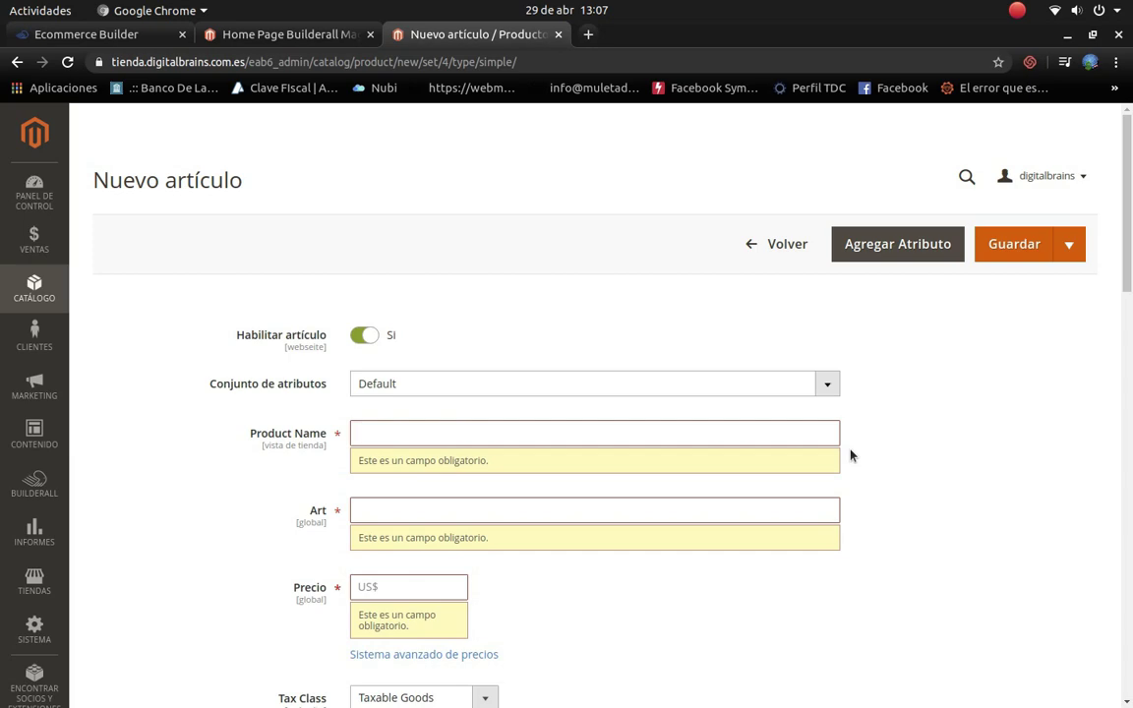
Step: Name the product 'PC de escritorio Apple', price it at 400, and set tax class Ninguno
type("PC")
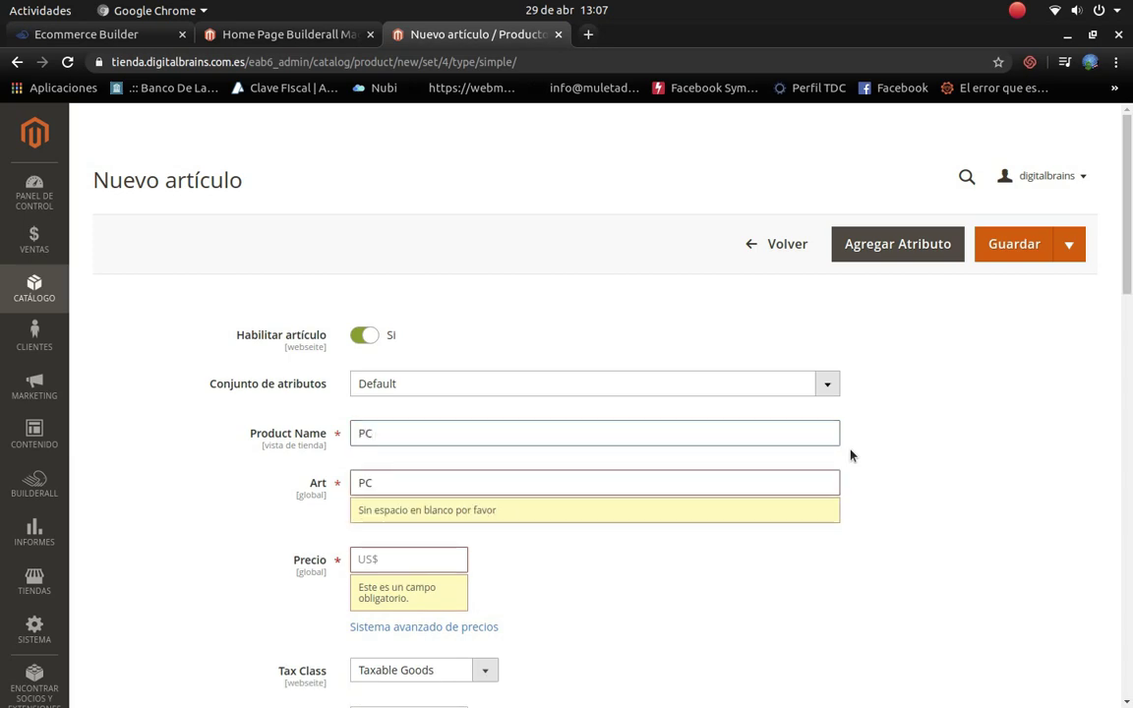
type(" de esc")
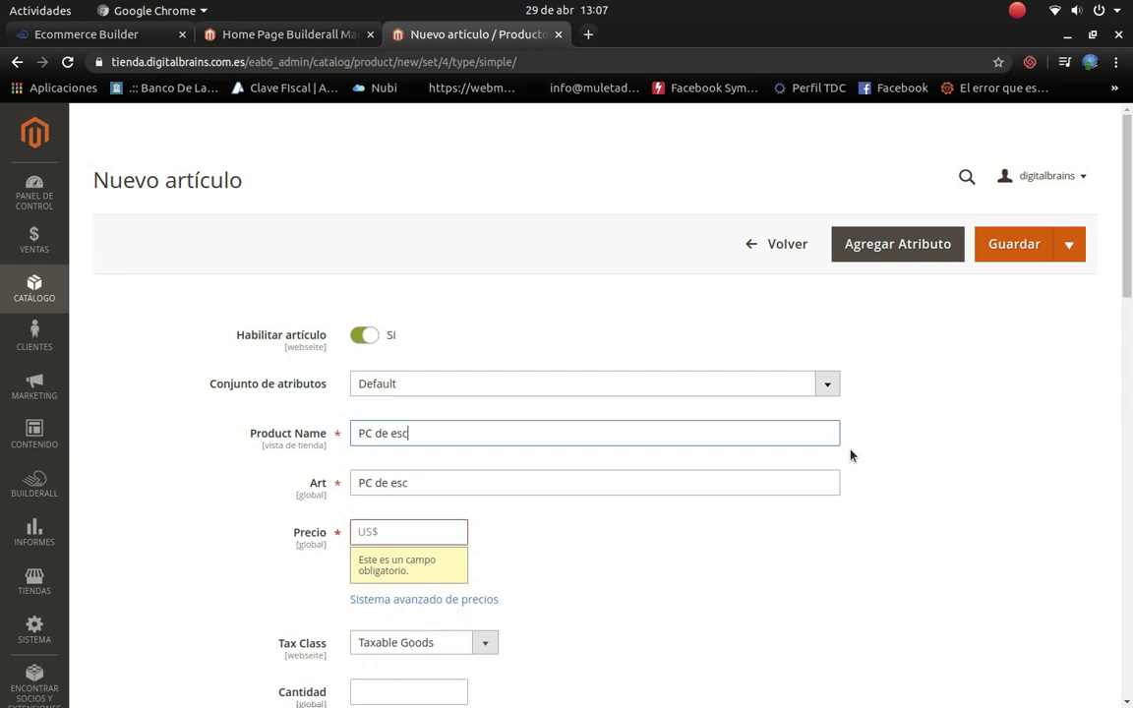
type("ritorio Apple")
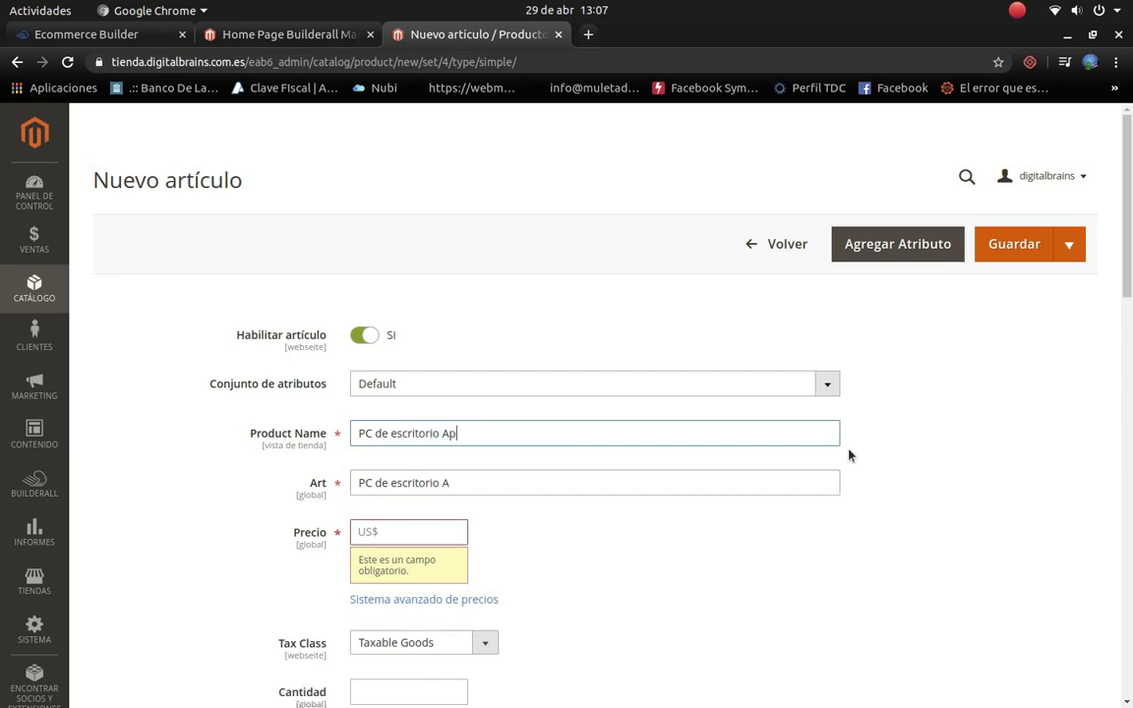
left_click(385, 528)
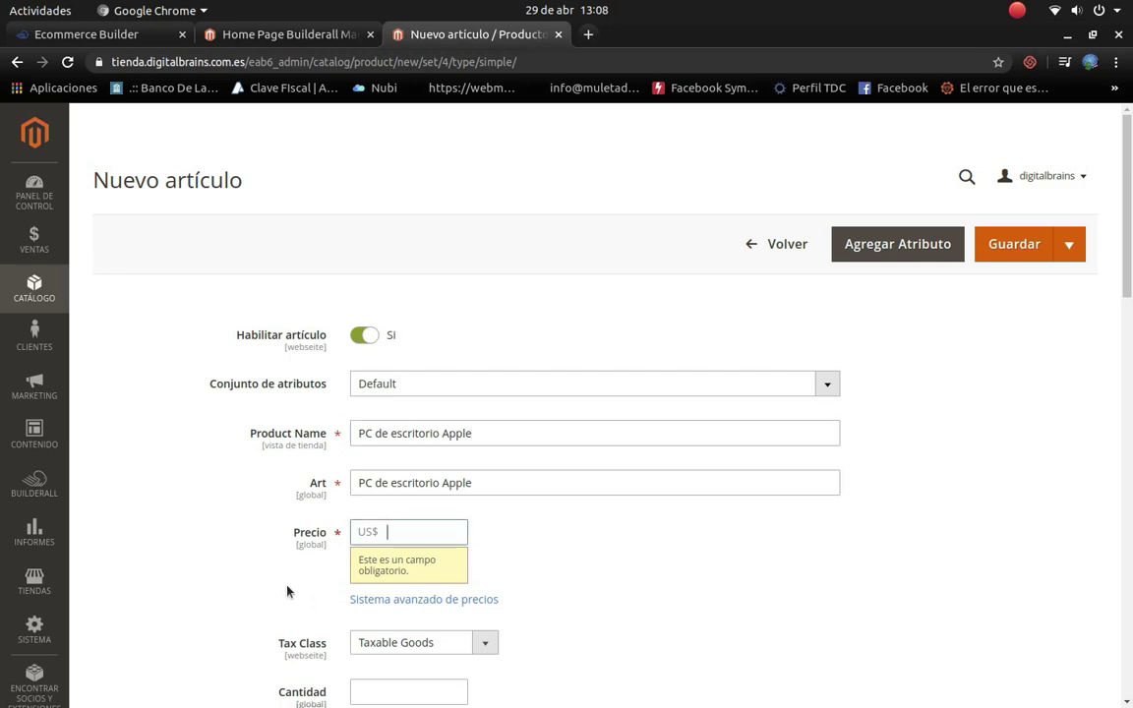
type("400")
left_click(619, 597)
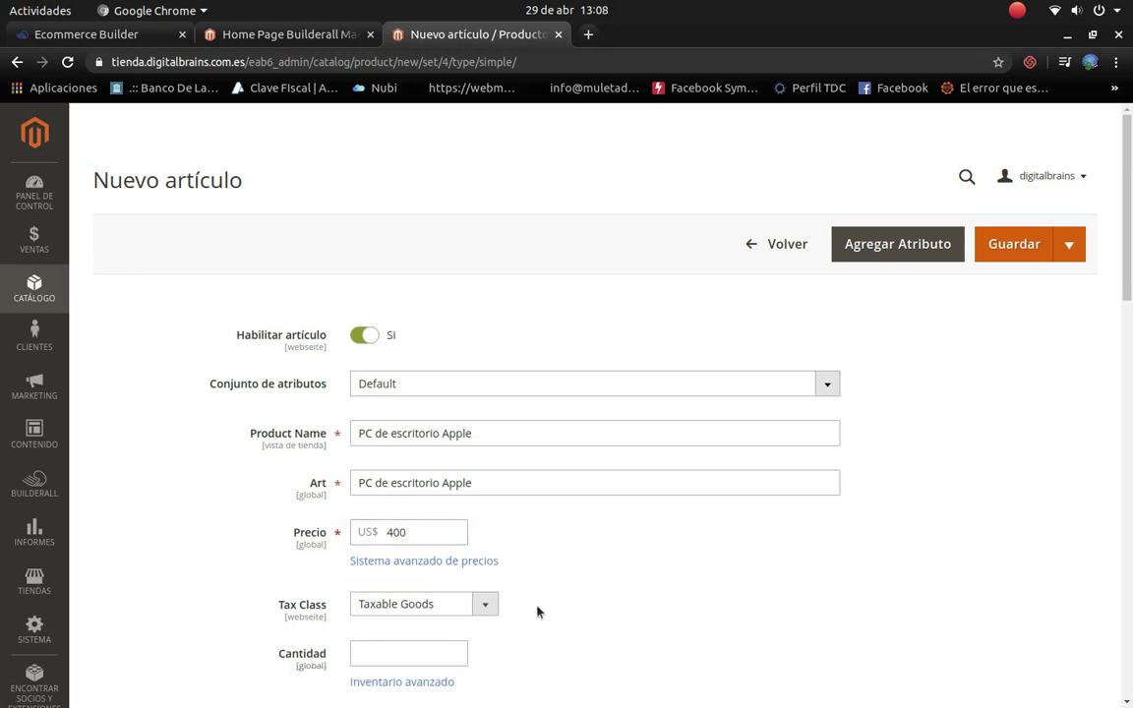
scroll(536, 610, "down", 3)
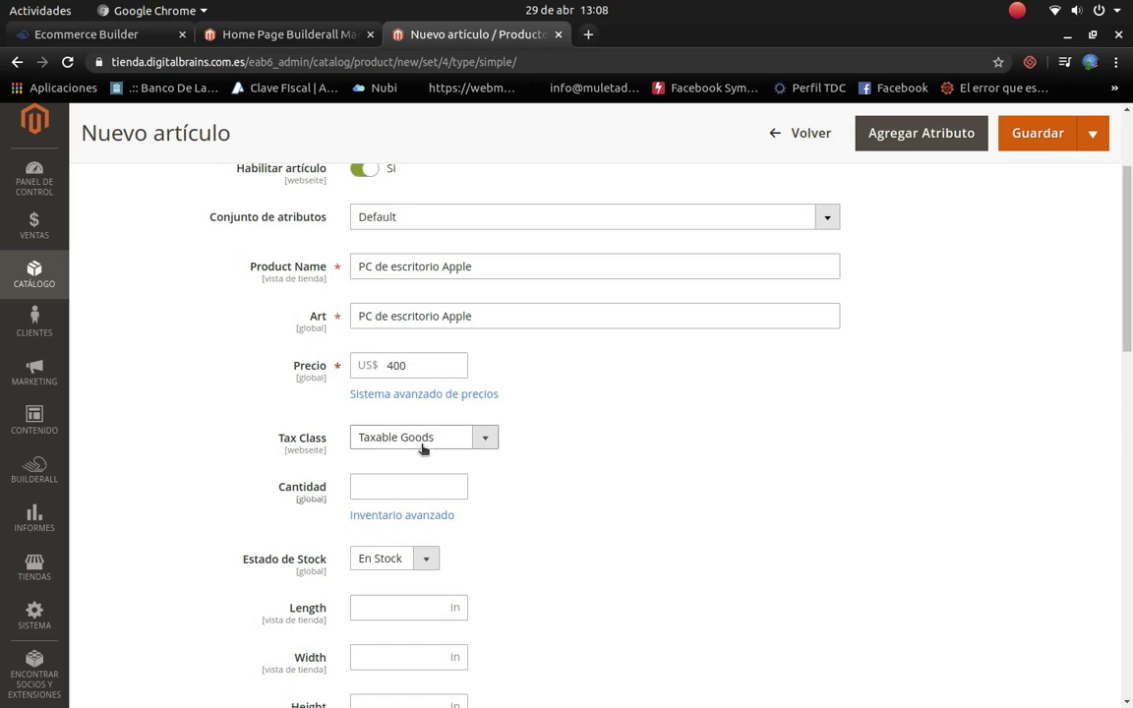
left_click(486, 441)
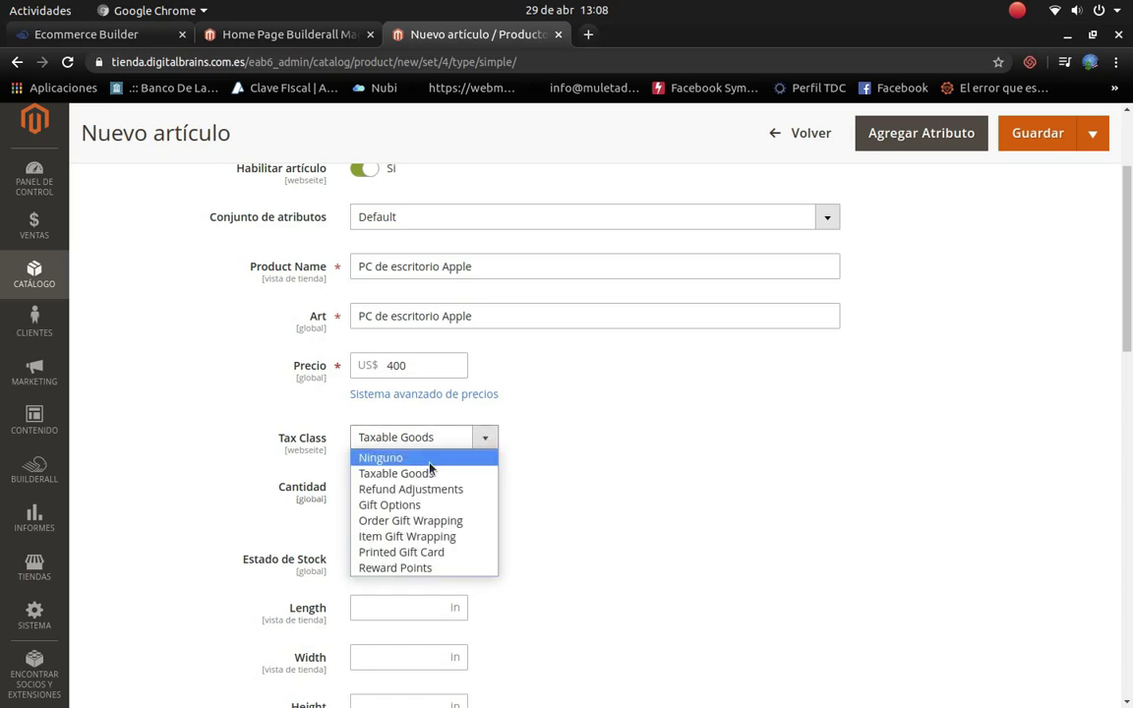
left_click(445, 457)
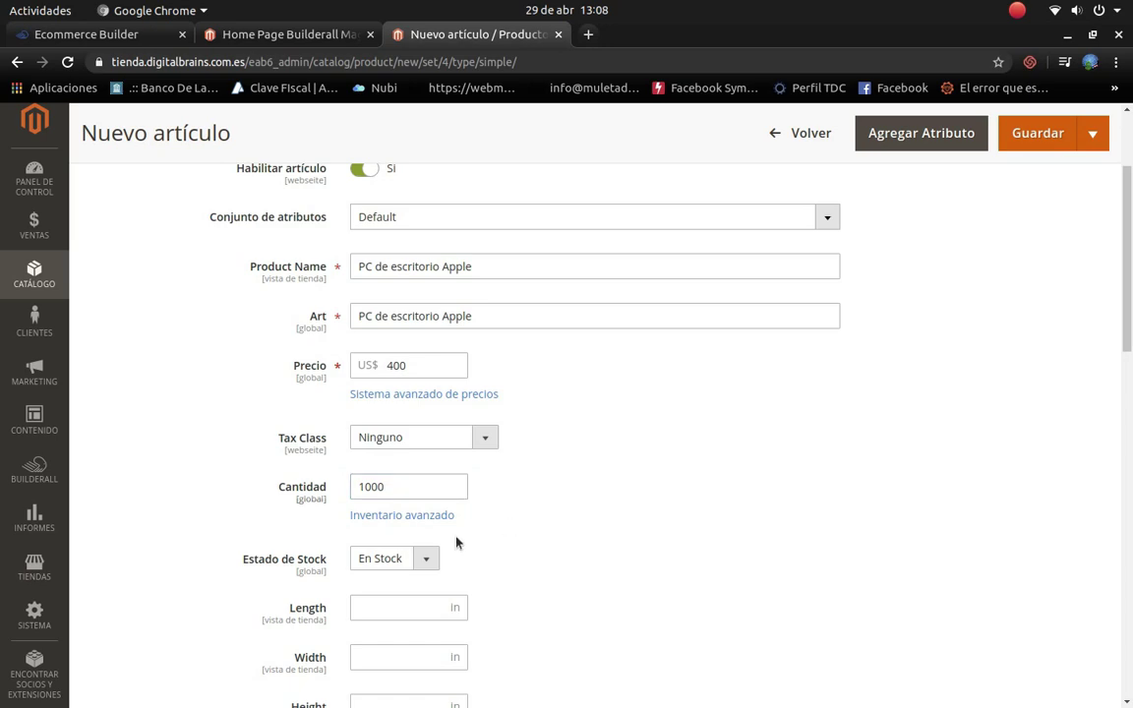
scroll(432, 556, "down", 2)
scroll(408, 526, "down", 2)
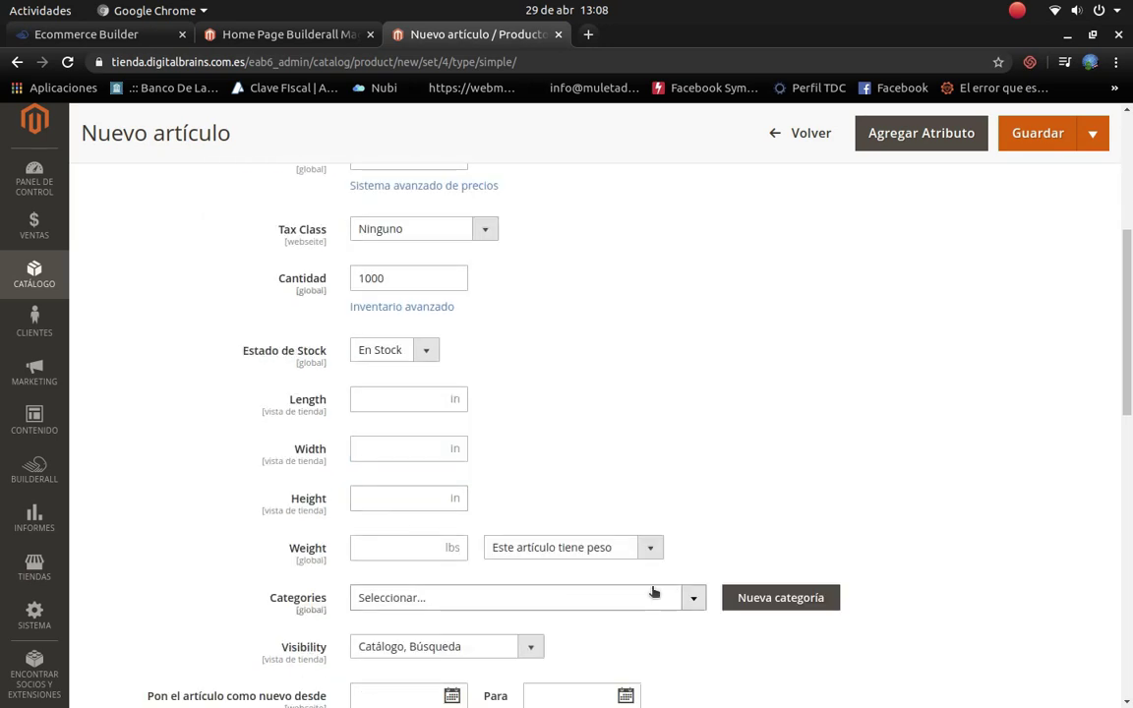
Step: Assign the product to the Computadoras, Pc de Escritorio and Lo Nuevo En Informatica categories
scroll(602, 536, "down", 3)
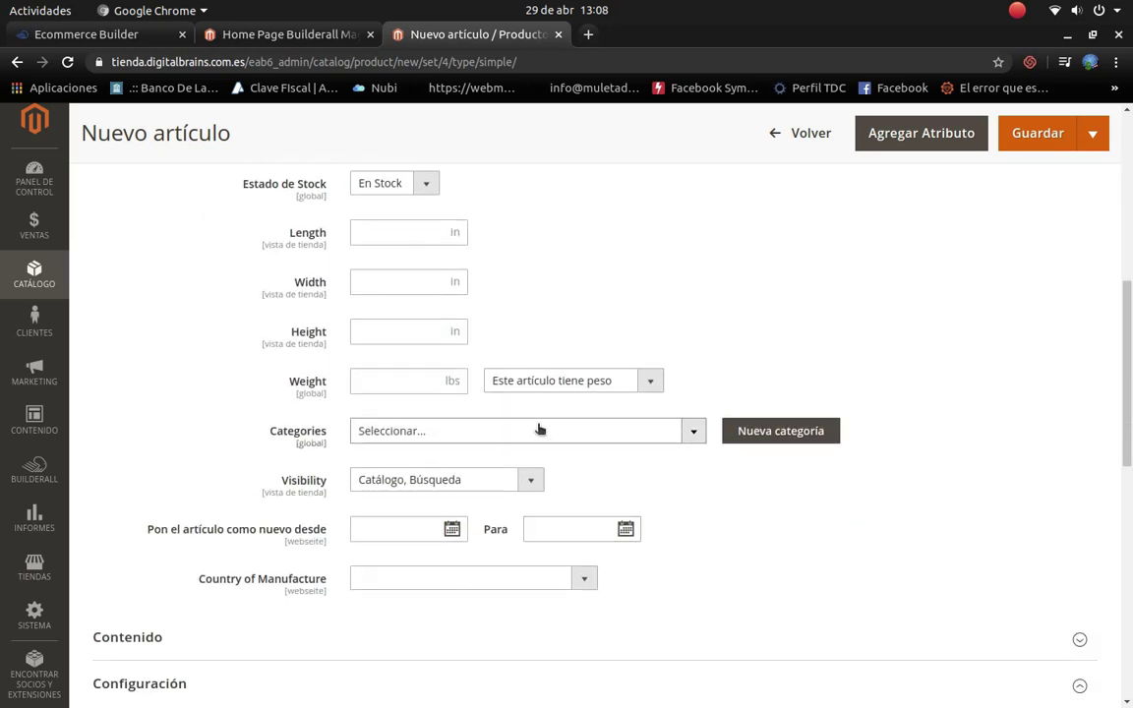
left_click(539, 429)
scroll(527, 507, "down", 4)
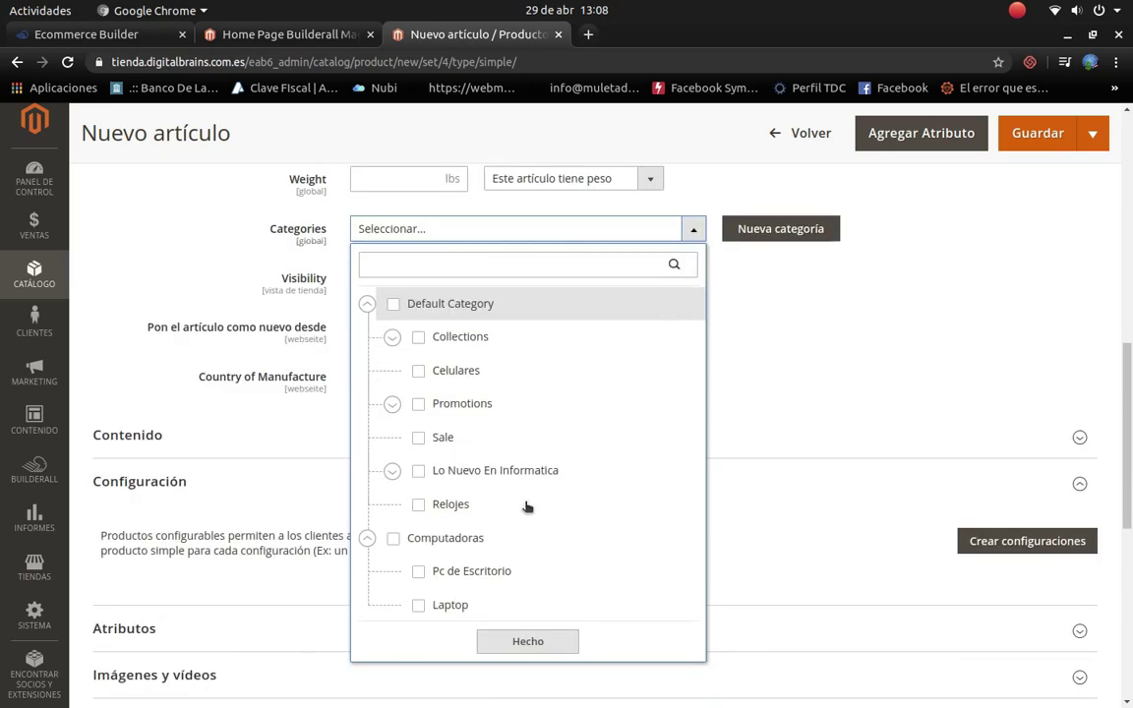
left_click(392, 533)
scroll(579, 473, "up", 1)
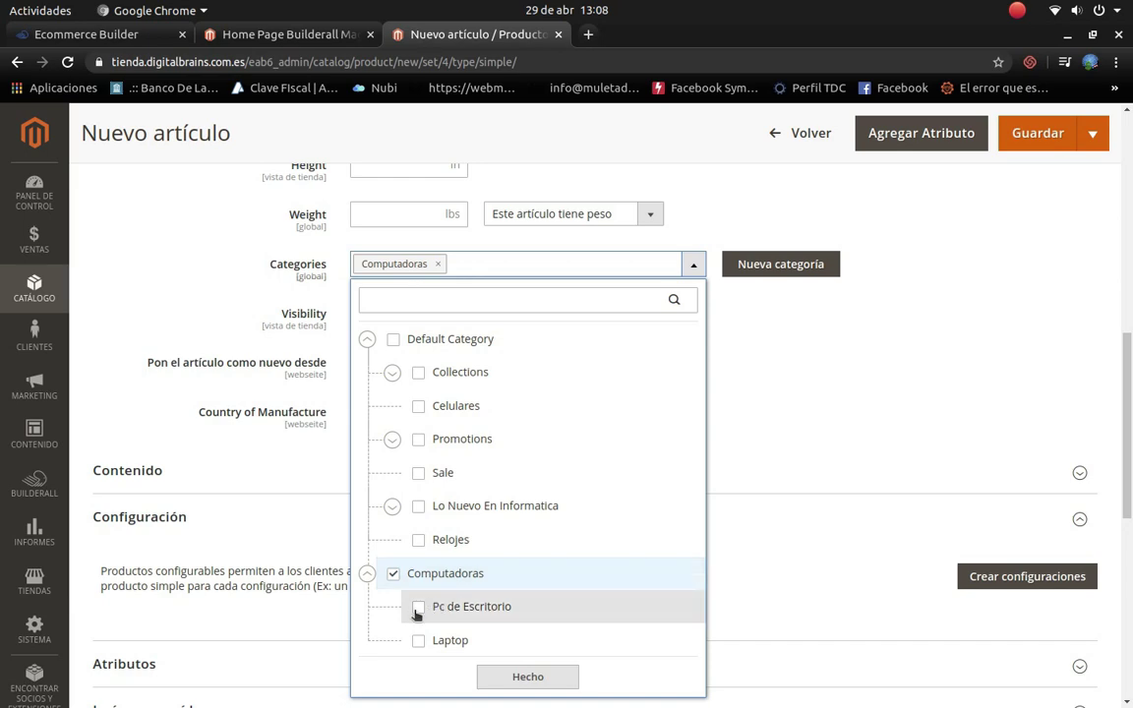
left_click(418, 610)
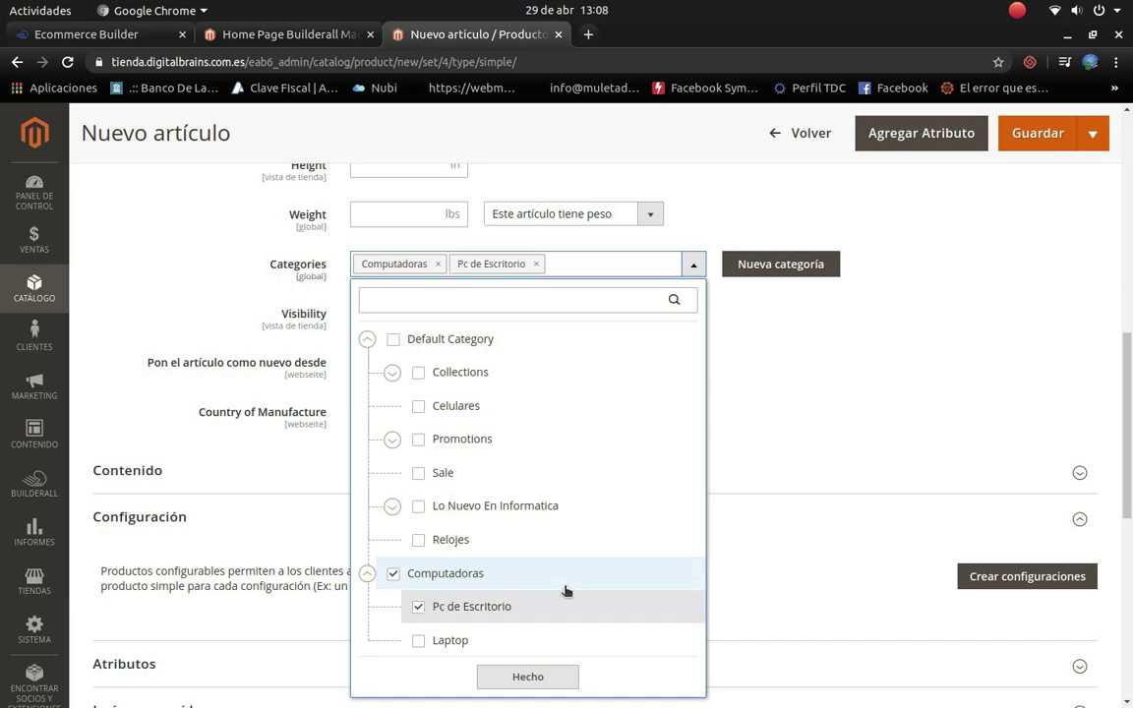
scroll(567, 590, "up", 1)
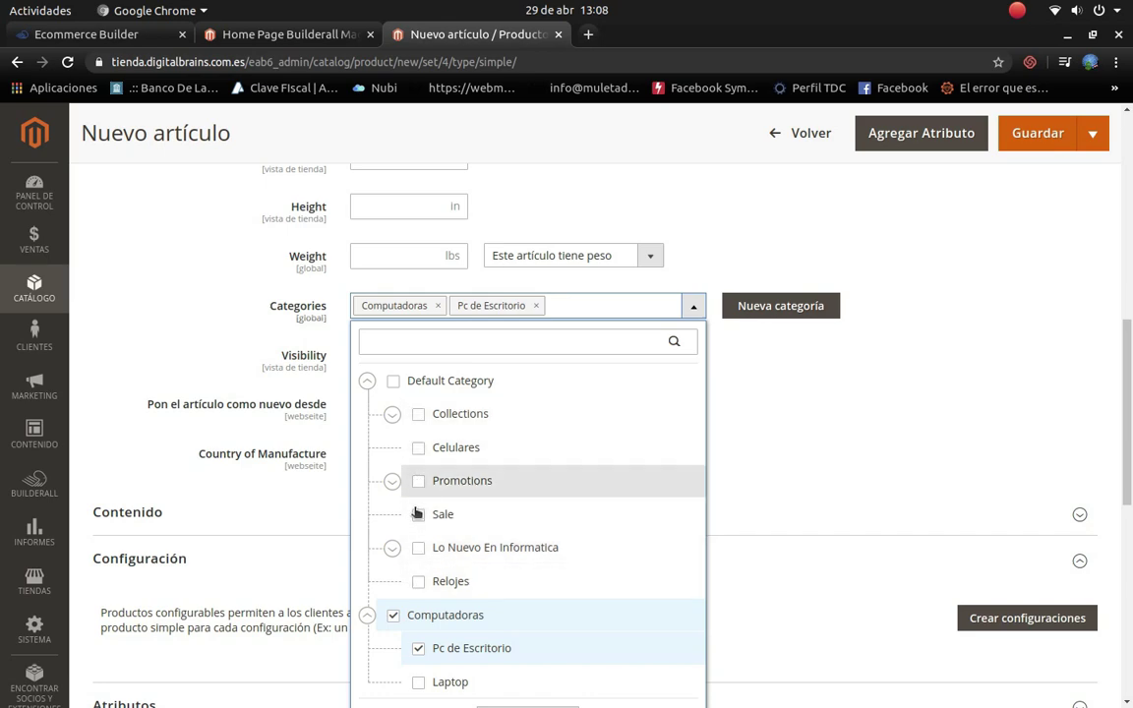
left_click(418, 549)
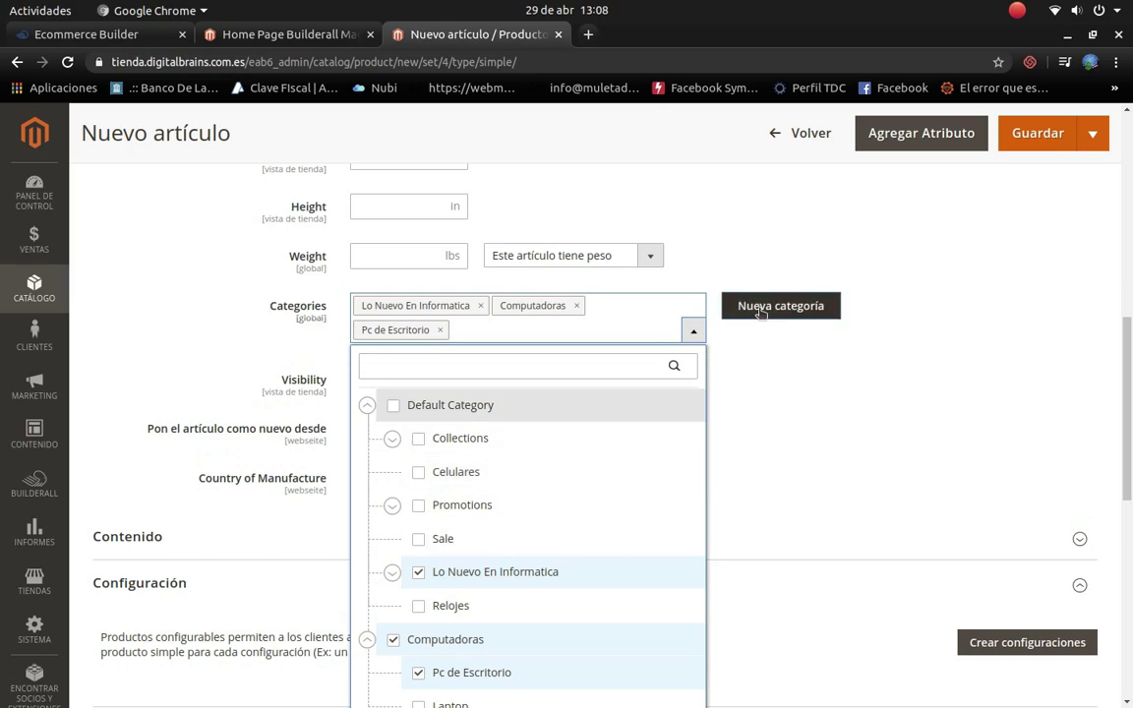
left_click(691, 331)
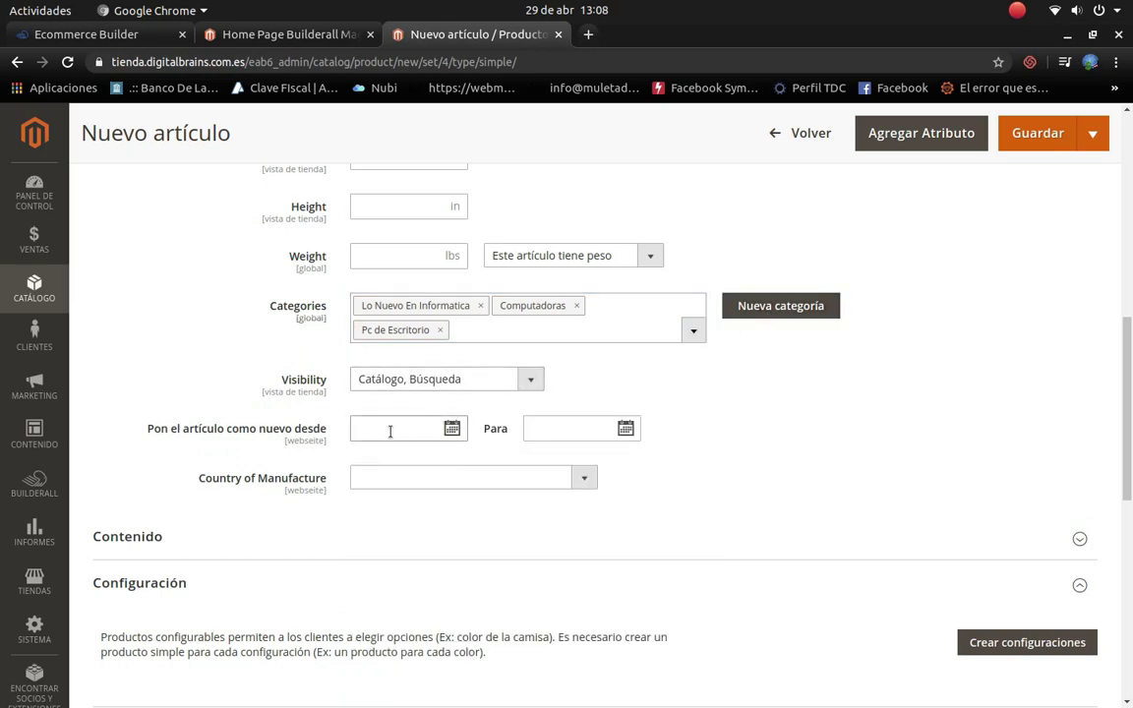
Step: Open the Crear configuraciones wizard for product variations
scroll(410, 439, "down", 5)
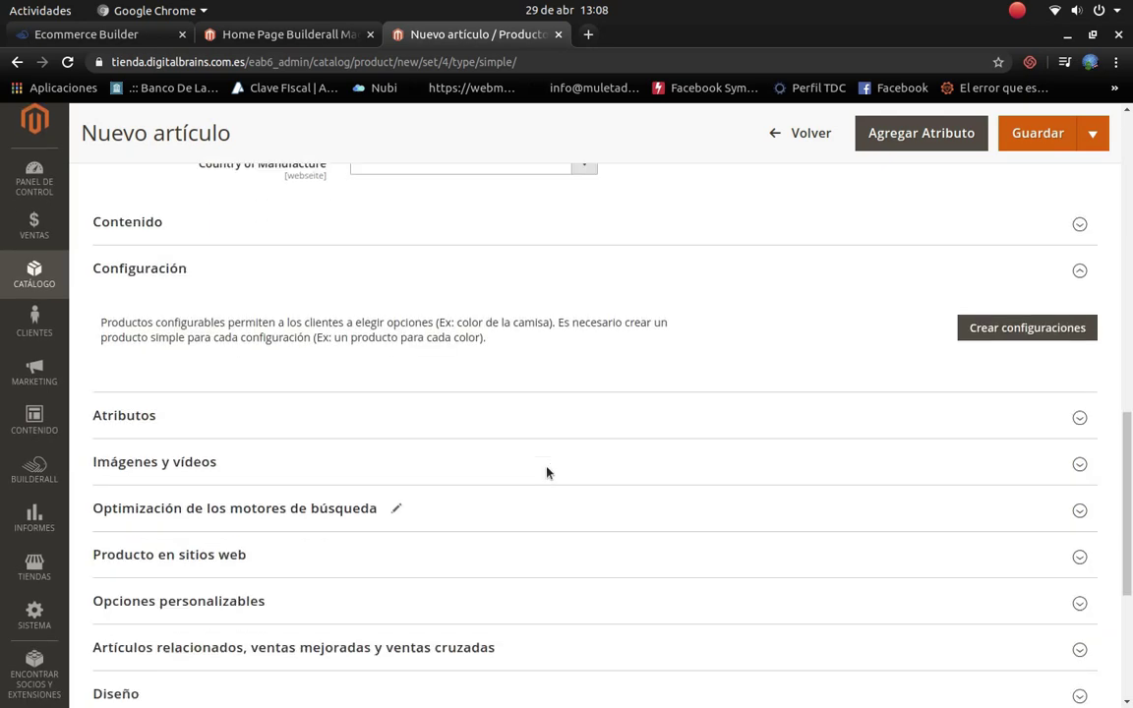
scroll(492, 385, "up", 1)
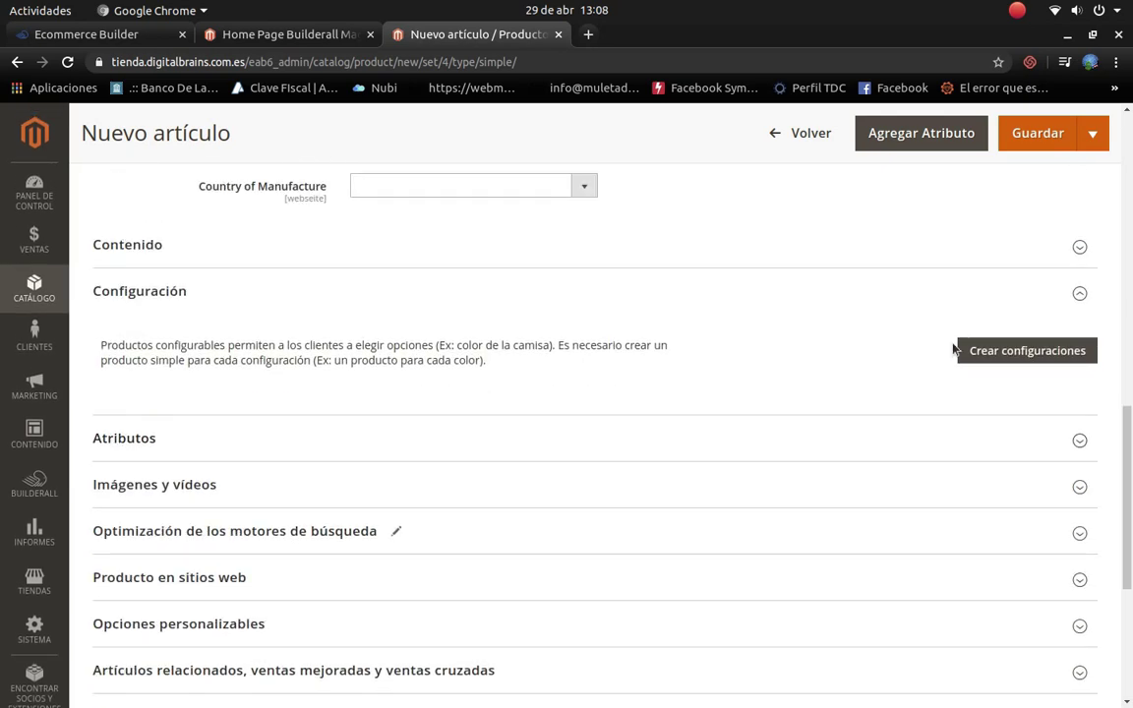
left_click(1003, 359)
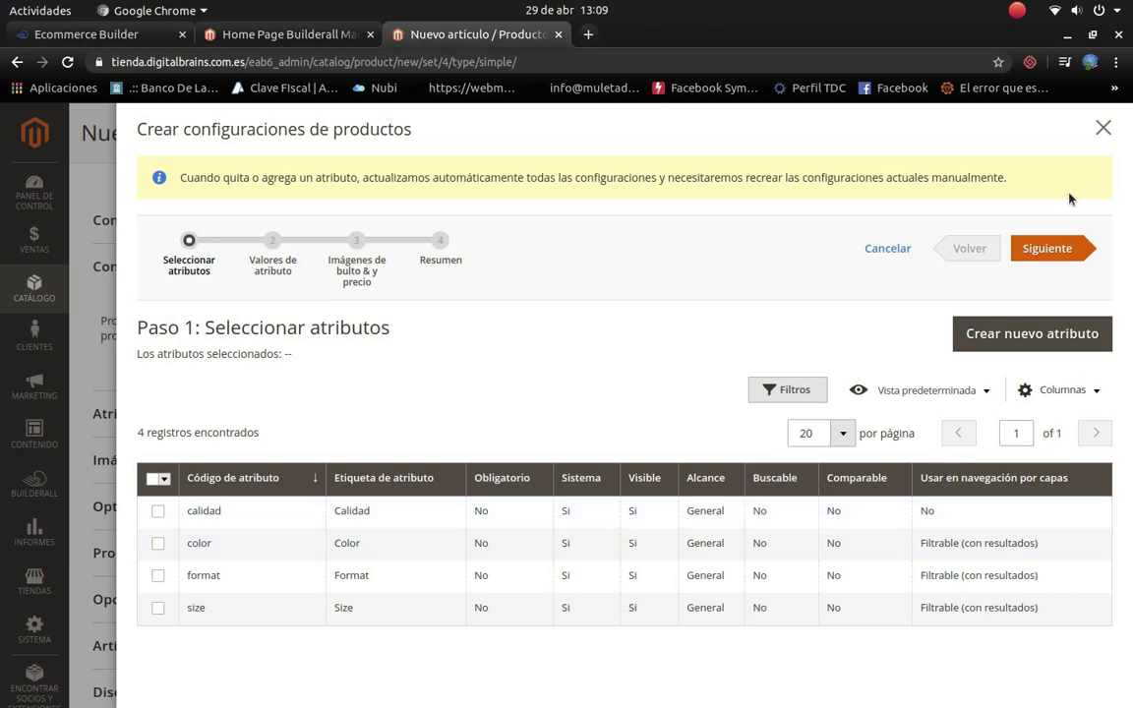
left_click(1060, 252)
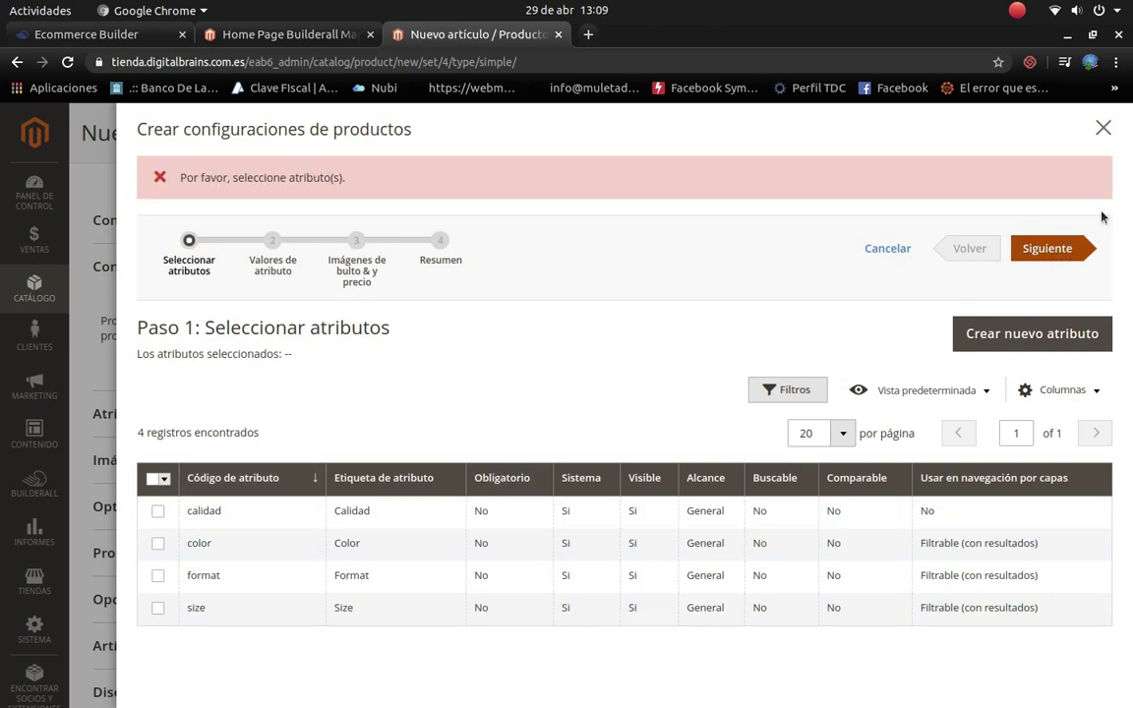
left_click(1104, 127)
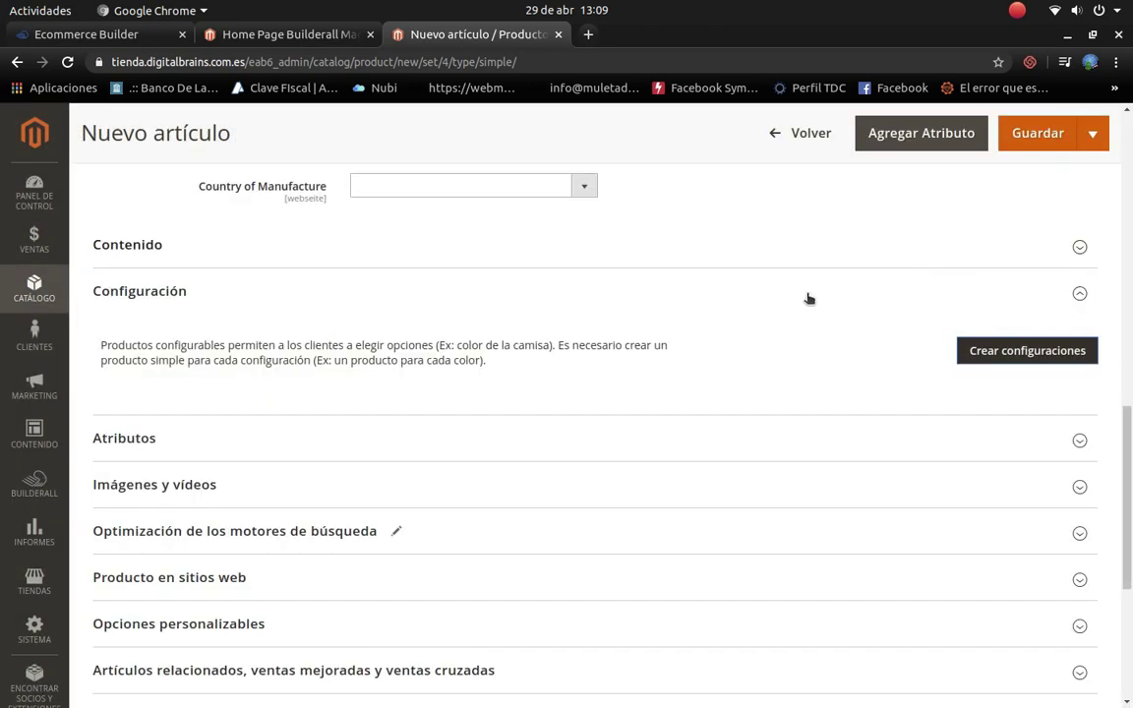
Step: Set the country of manufacture to Argentina
scroll(352, 394, "up", 2)
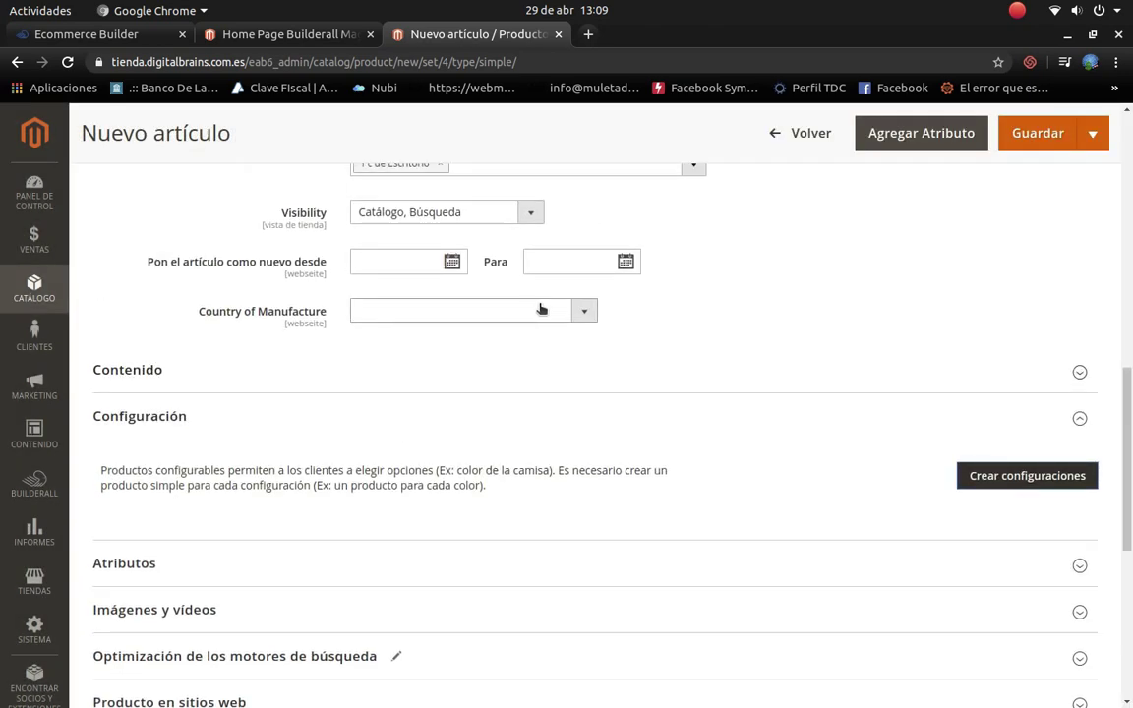
left_click(580, 314)
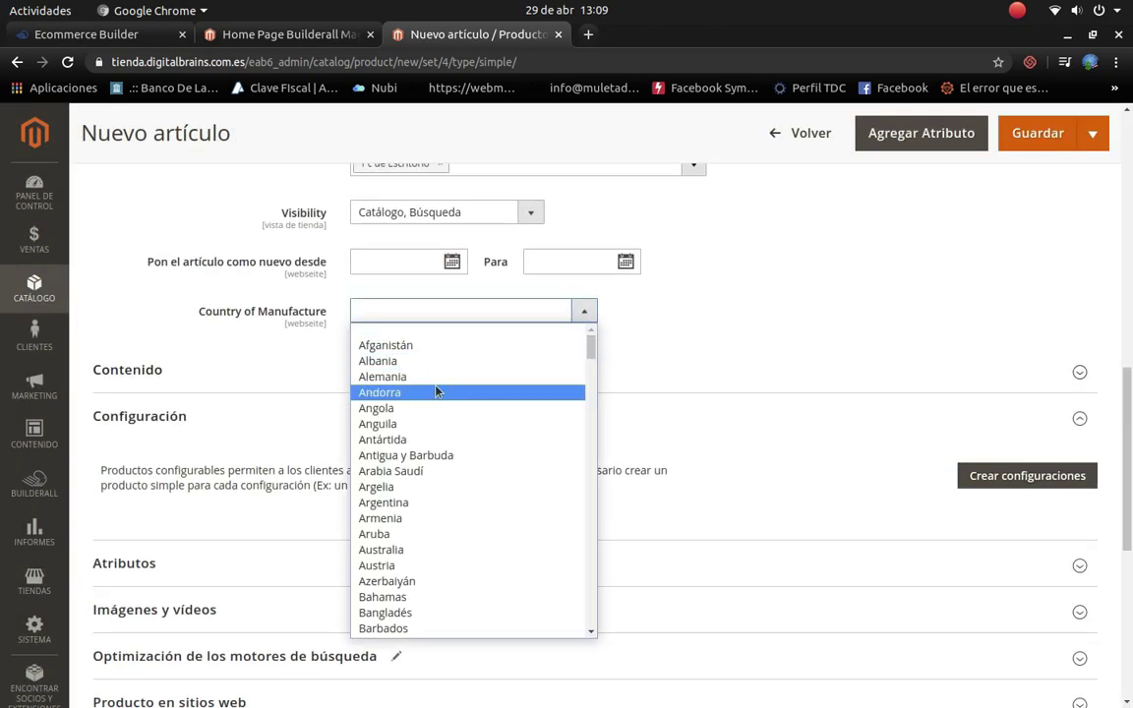
left_click(405, 502)
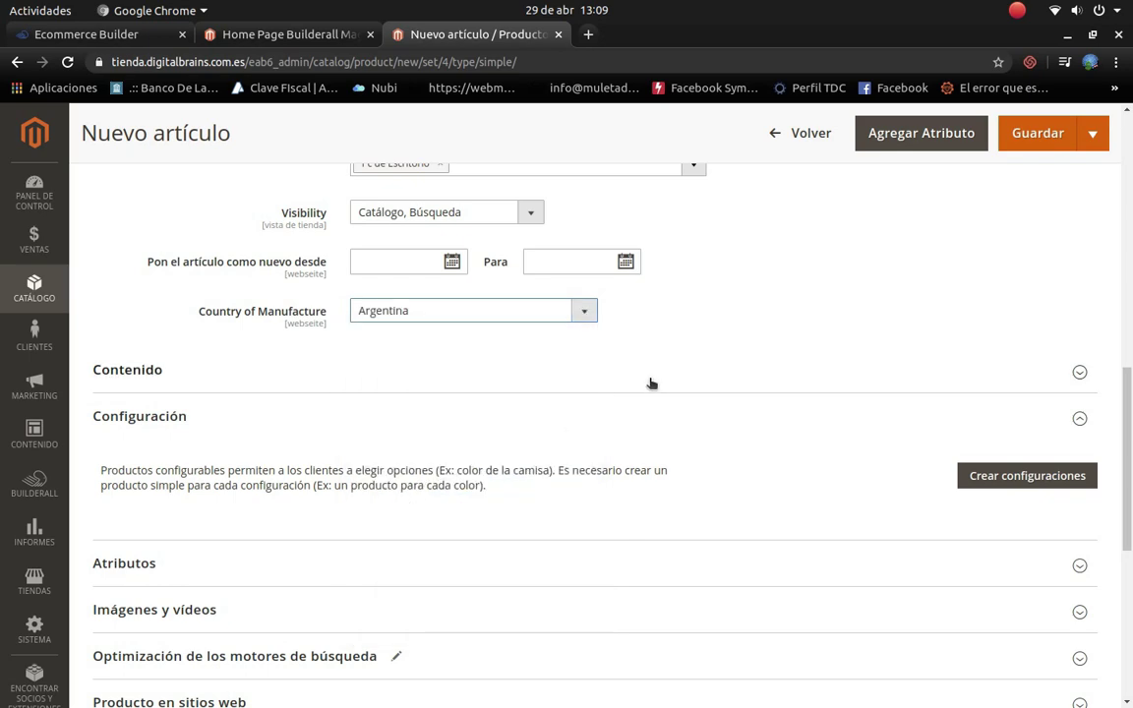
Step: Upload the gettyimages Mac Pro photo as the product image
scroll(644, 383, "down", 1)
scroll(639, 383, "down", 1)
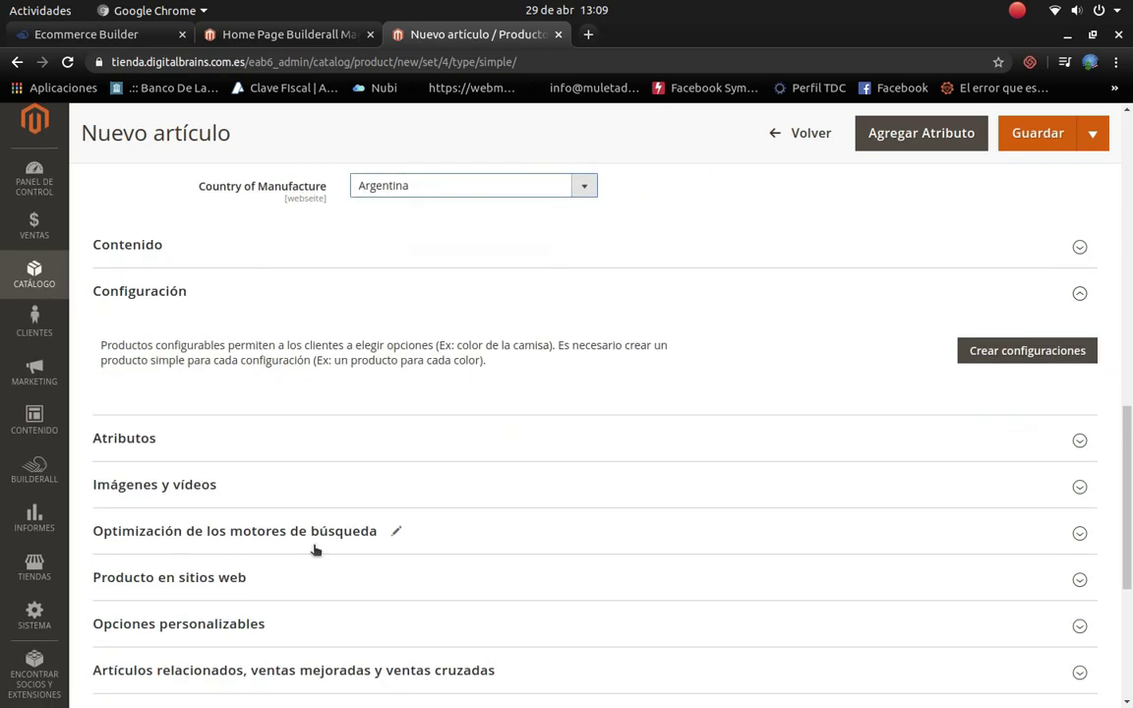
left_click(1079, 488)
scroll(486, 544, "down", 3)
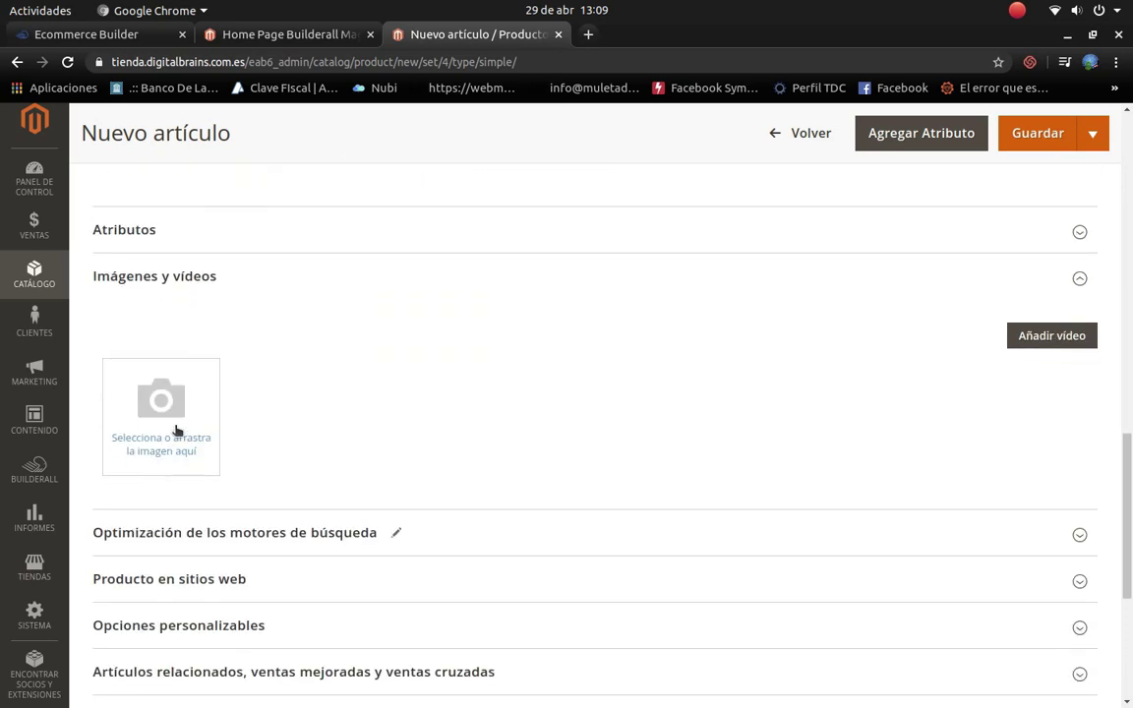
left_click(177, 431)
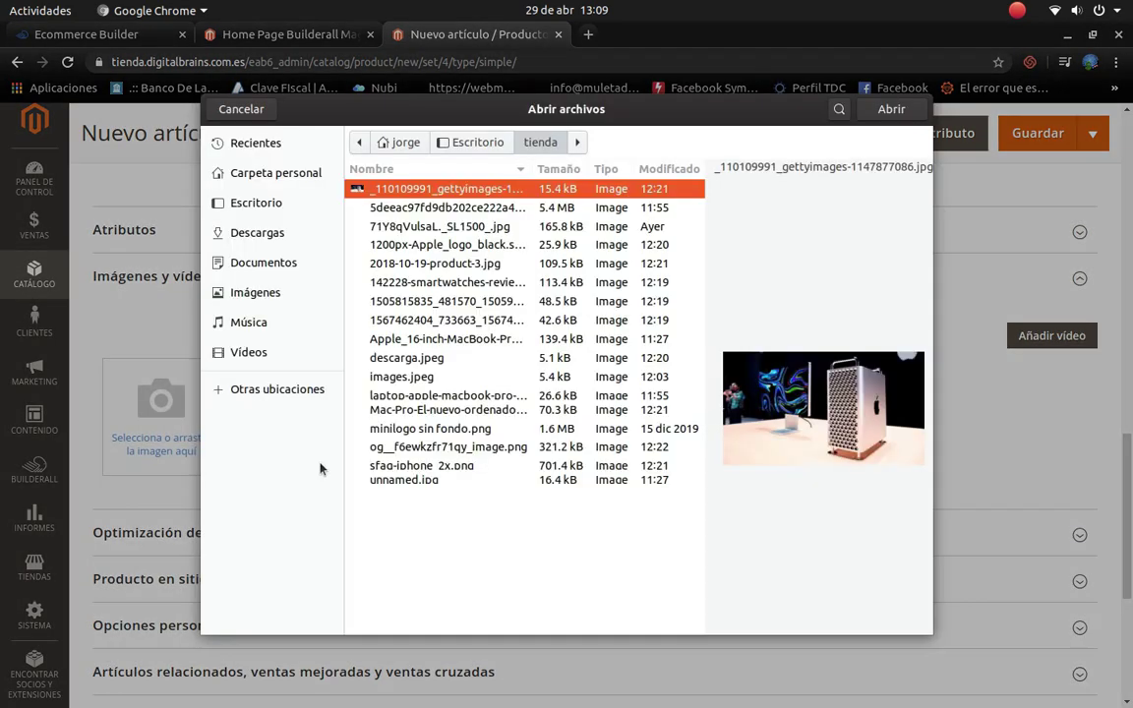
left_click(439, 209)
left_click(428, 190)
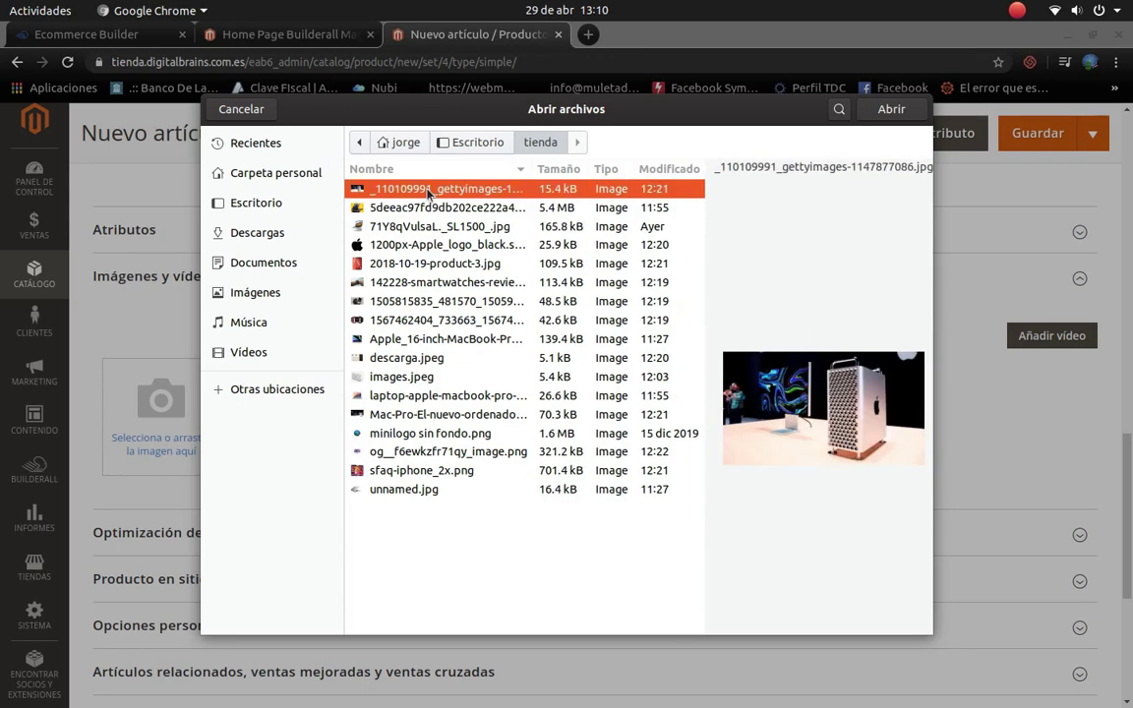
left_click(891, 109)
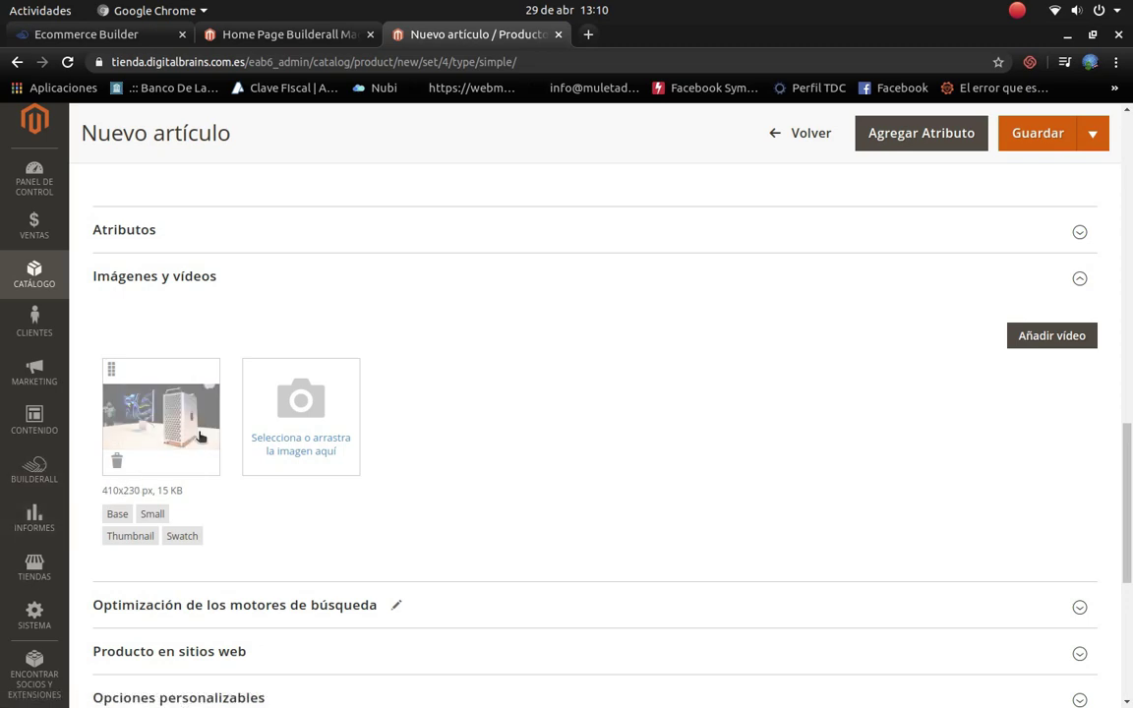
Step: Expand the downloadable information and gift options sections of the product form
scroll(462, 403, "down", 1)
scroll(502, 378, "down", 3)
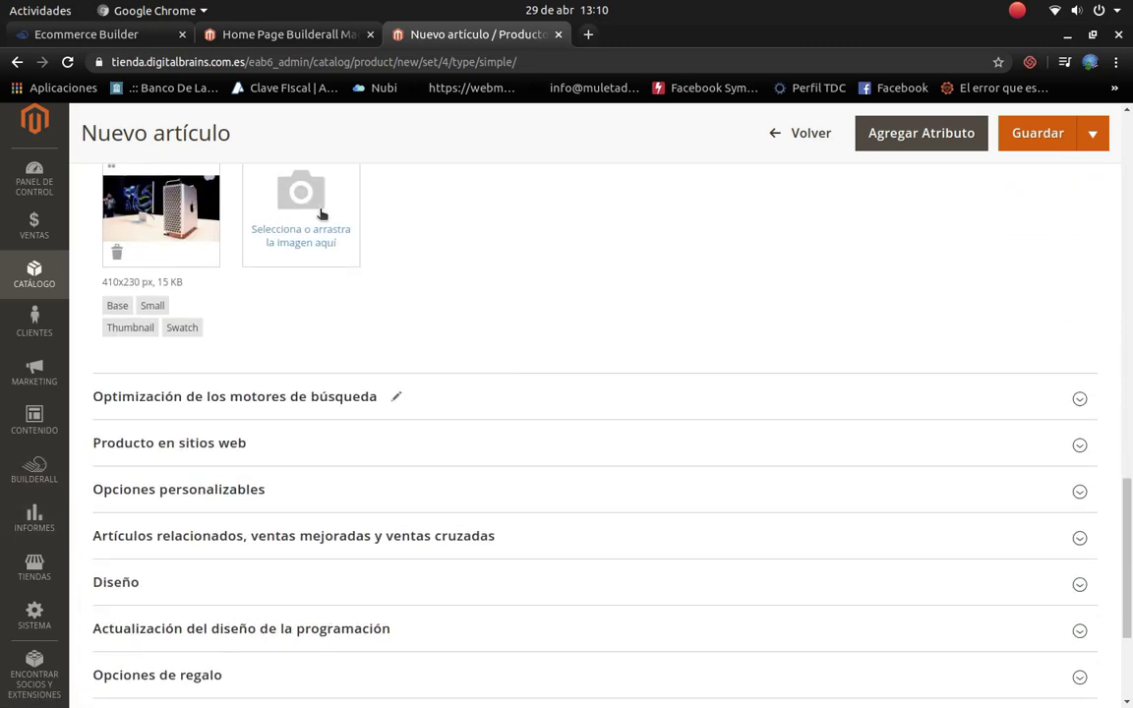
scroll(395, 257, "down", 2)
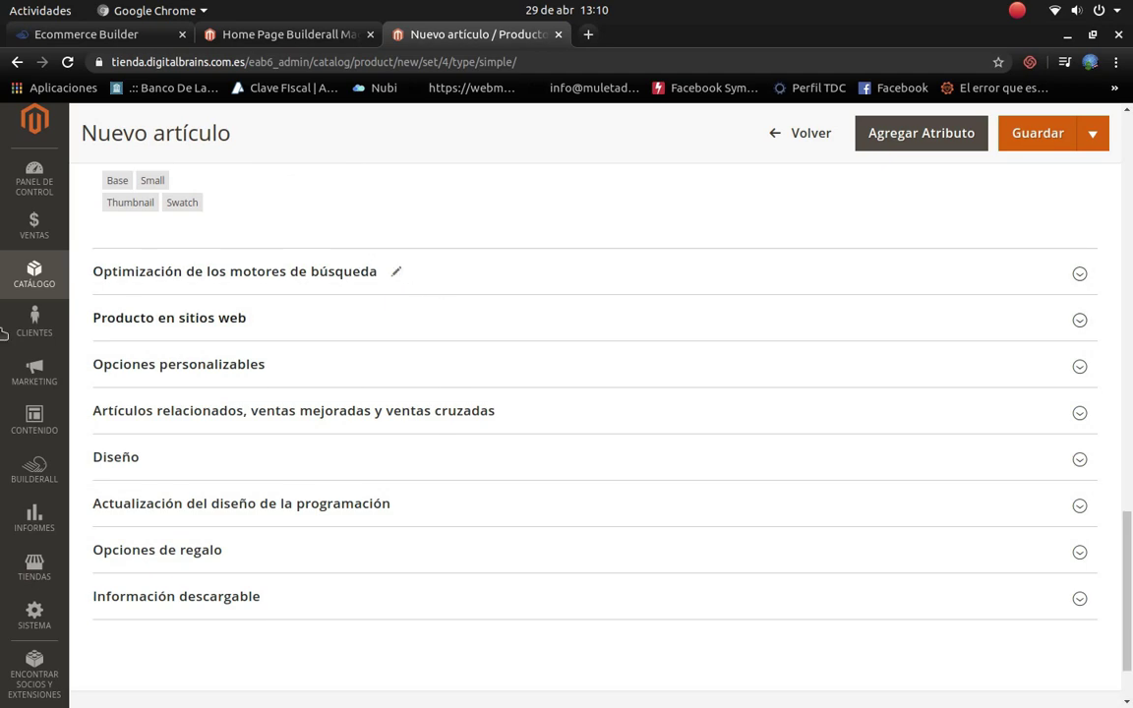
scroll(497, 521, "down", 1)
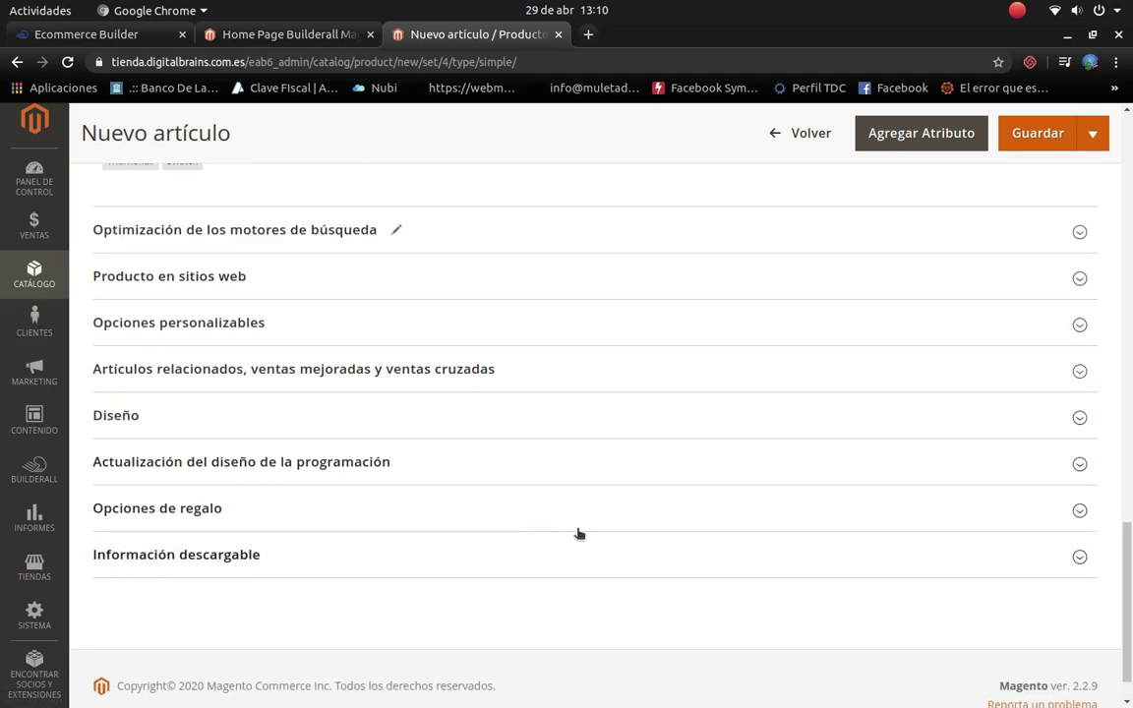
left_click(1079, 558)
scroll(83, 544, "down", 4)
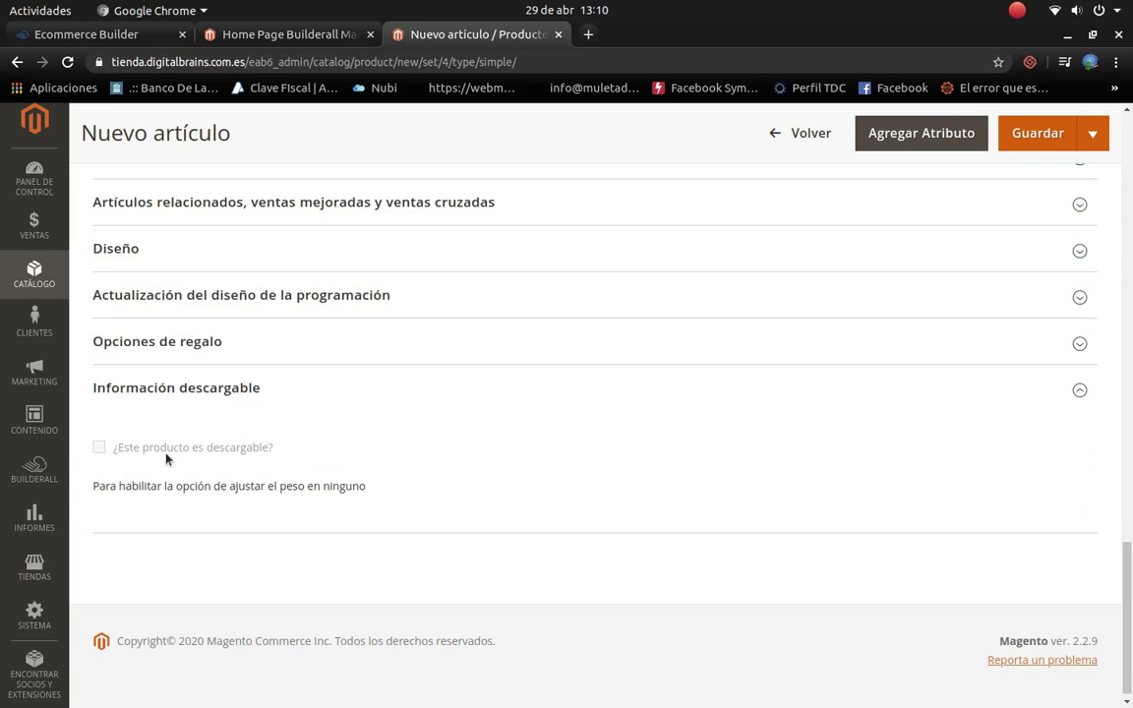
scroll(253, 492, "up", 9)
scroll(318, 430, "up", 5)
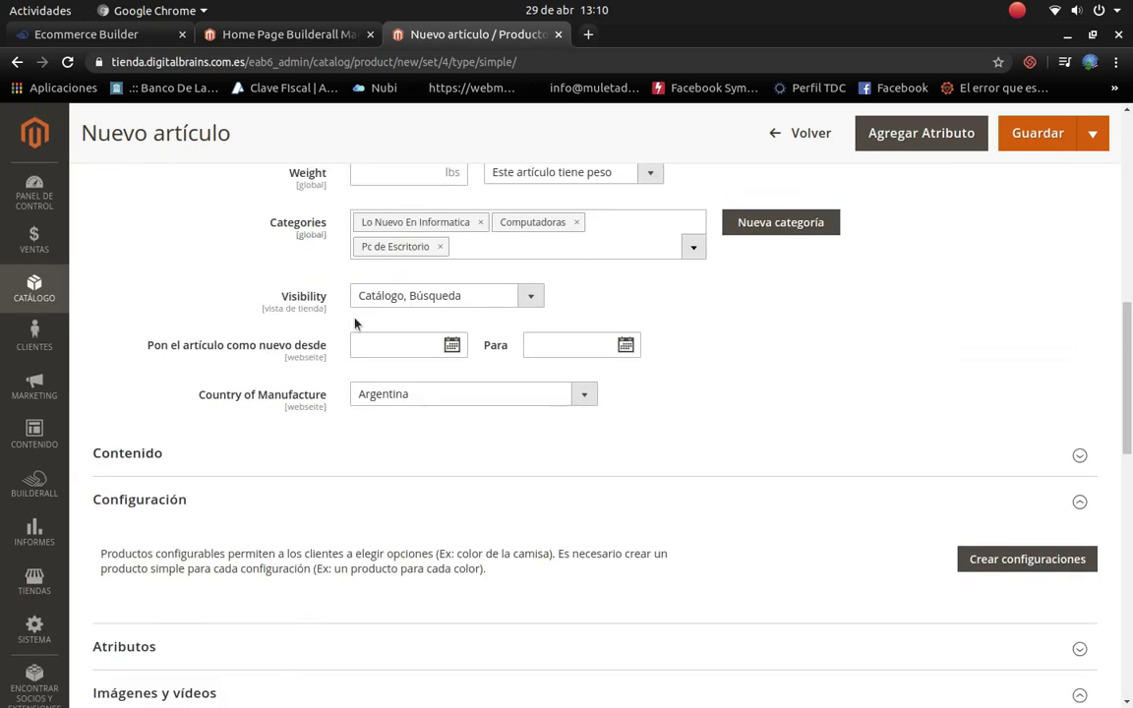
scroll(554, 271, "up", 2)
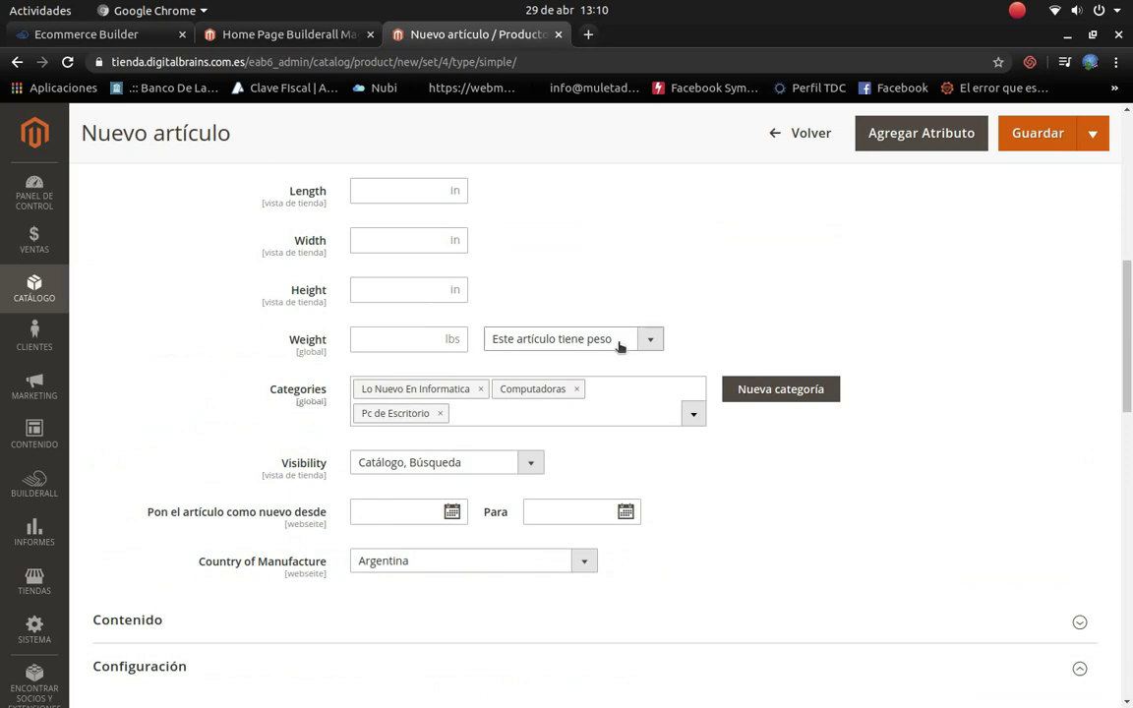
scroll(618, 342, "down", 15)
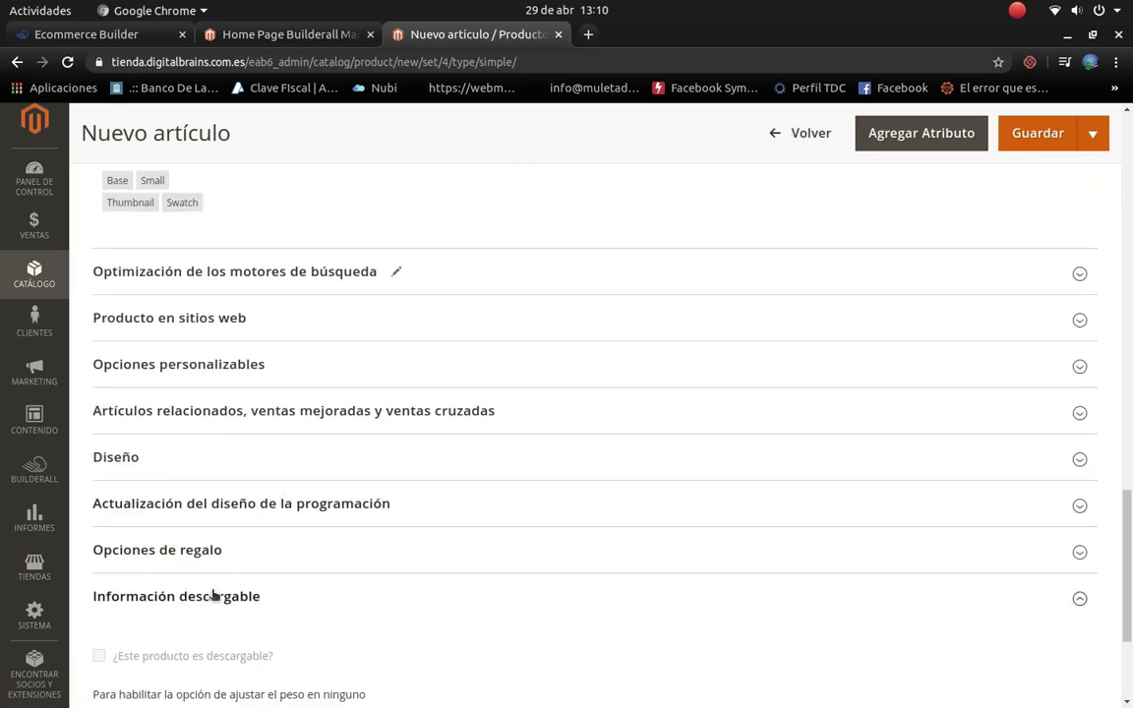
left_click(200, 346)
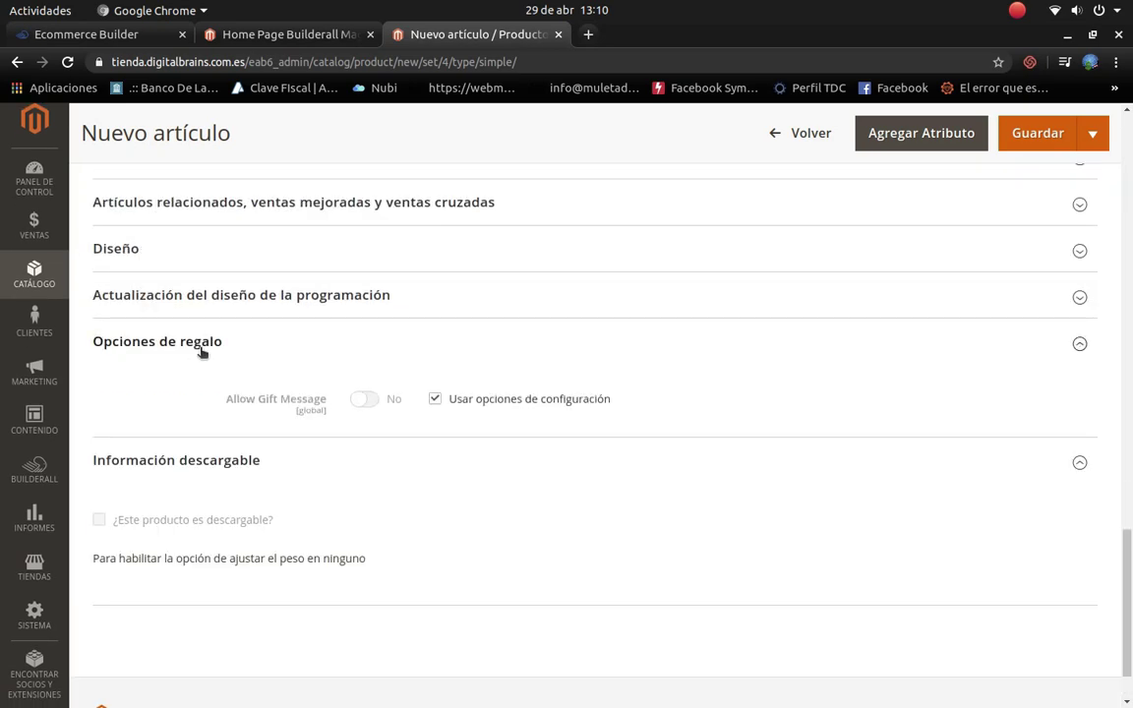
Step: Set the scheduled design update theme to Magento Luma
left_click(481, 296)
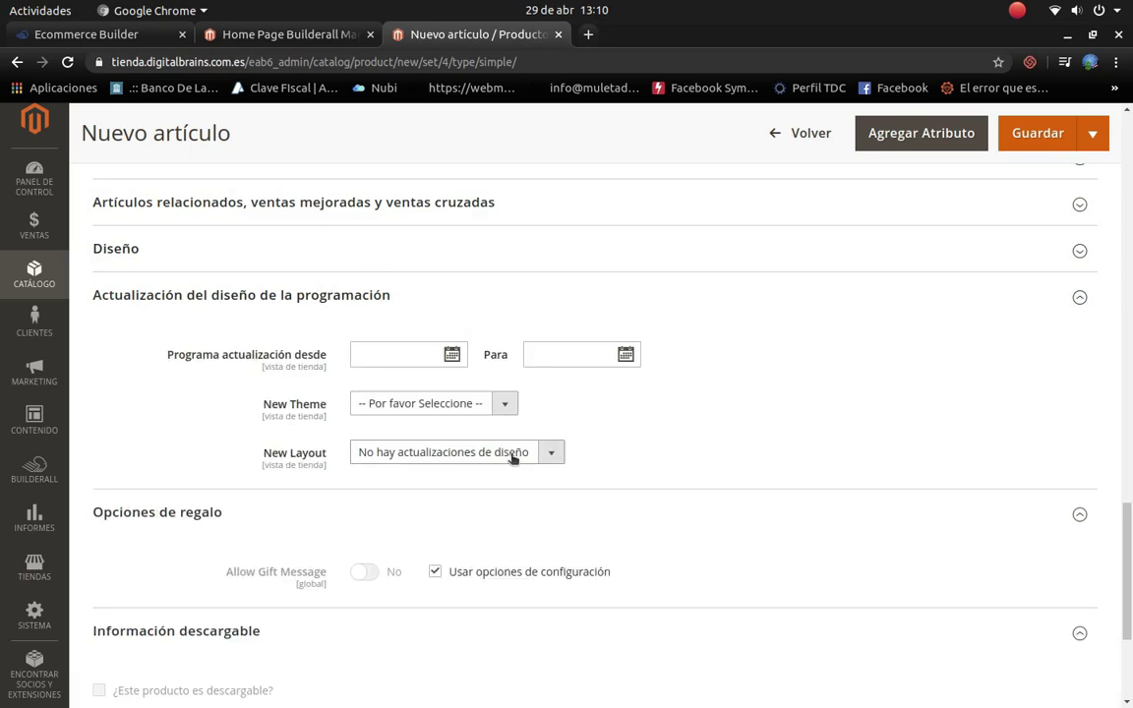
left_click(504, 404)
left_click(441, 458)
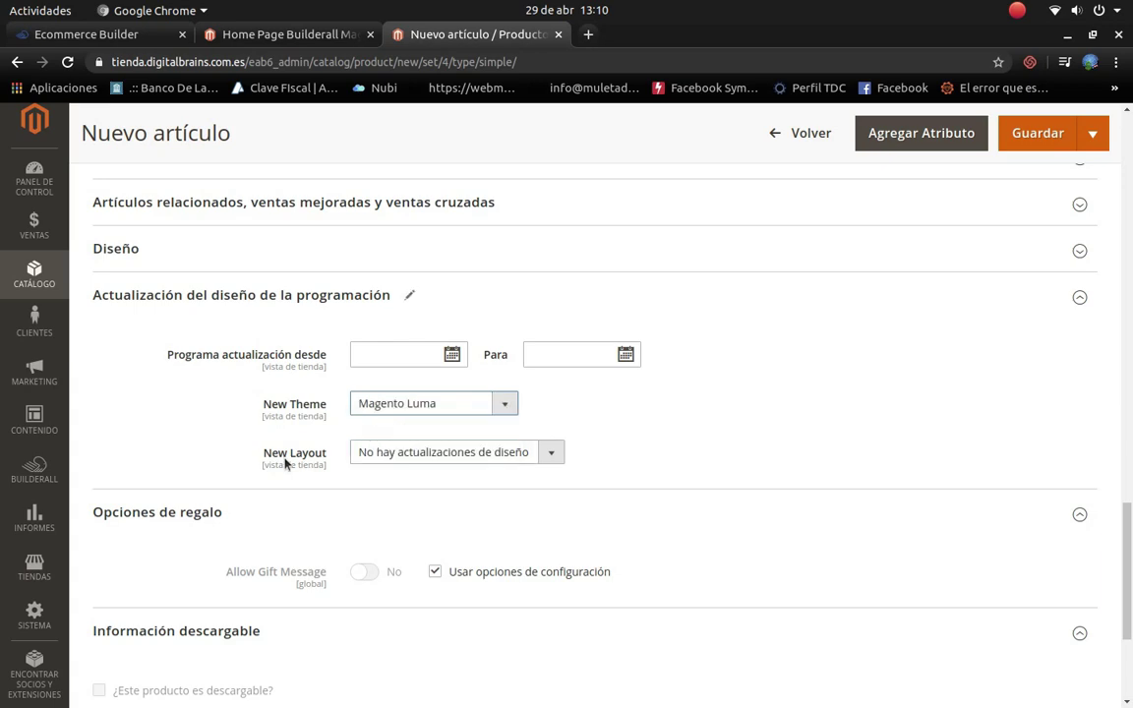
scroll(168, 292, "up", 1)
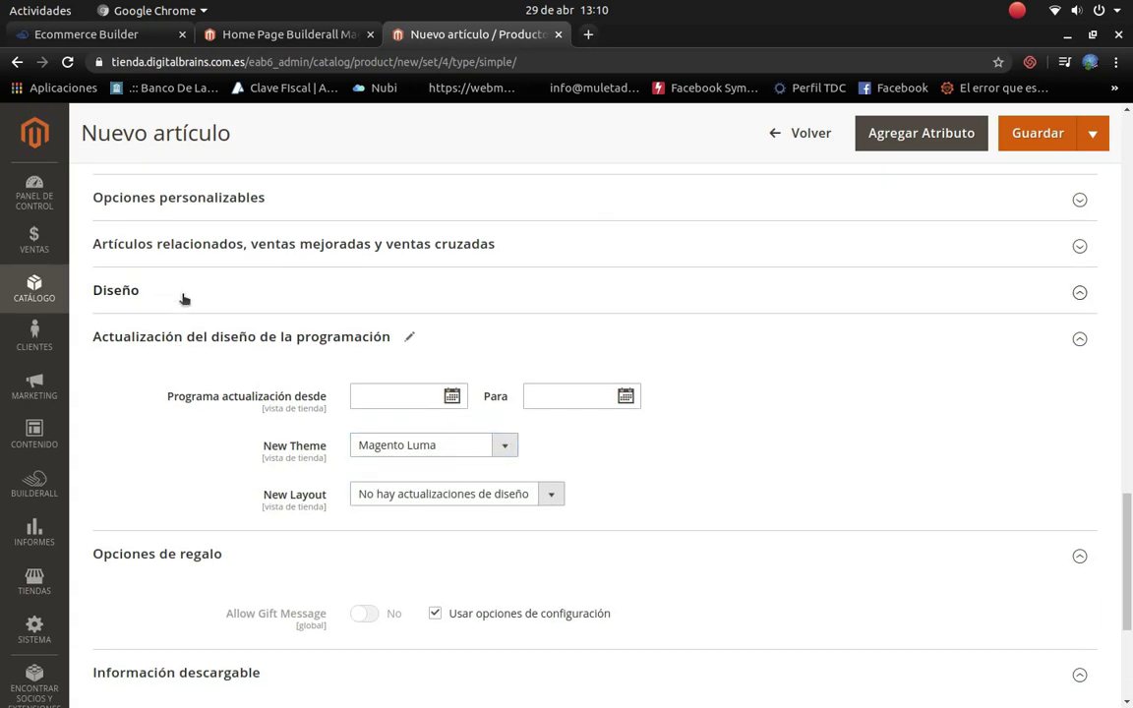
Step: Set the product page layout to '2 columns with left bar'
left_click(182, 295)
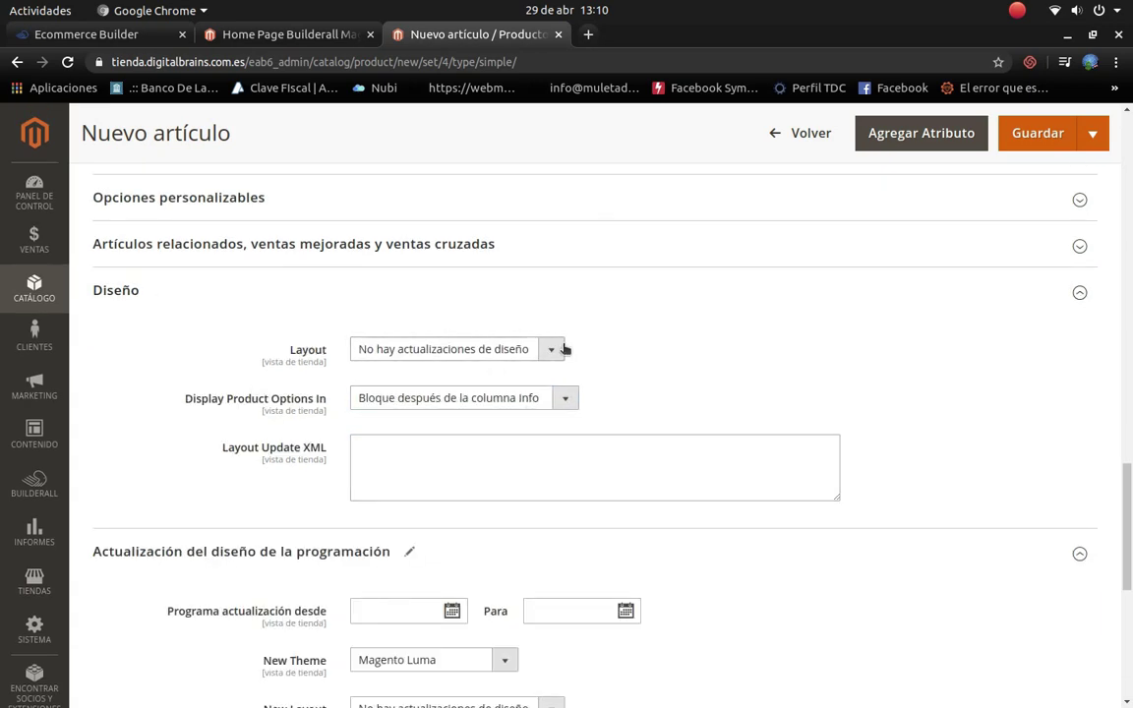
left_click(553, 350)
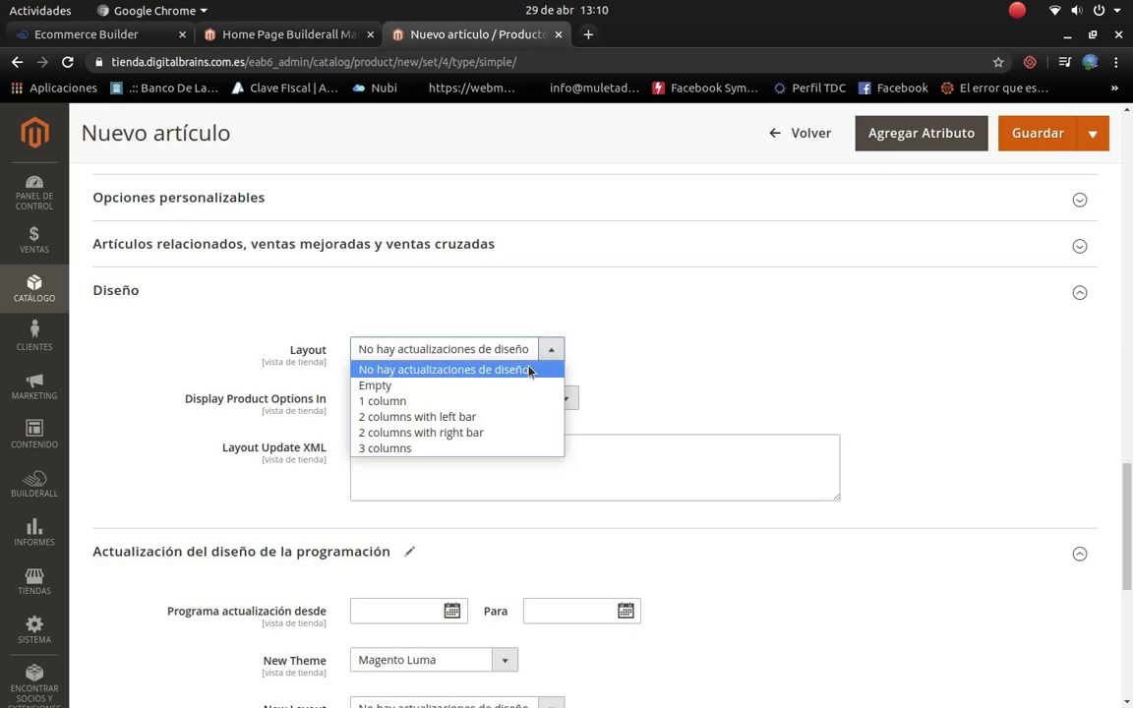
left_click(414, 416)
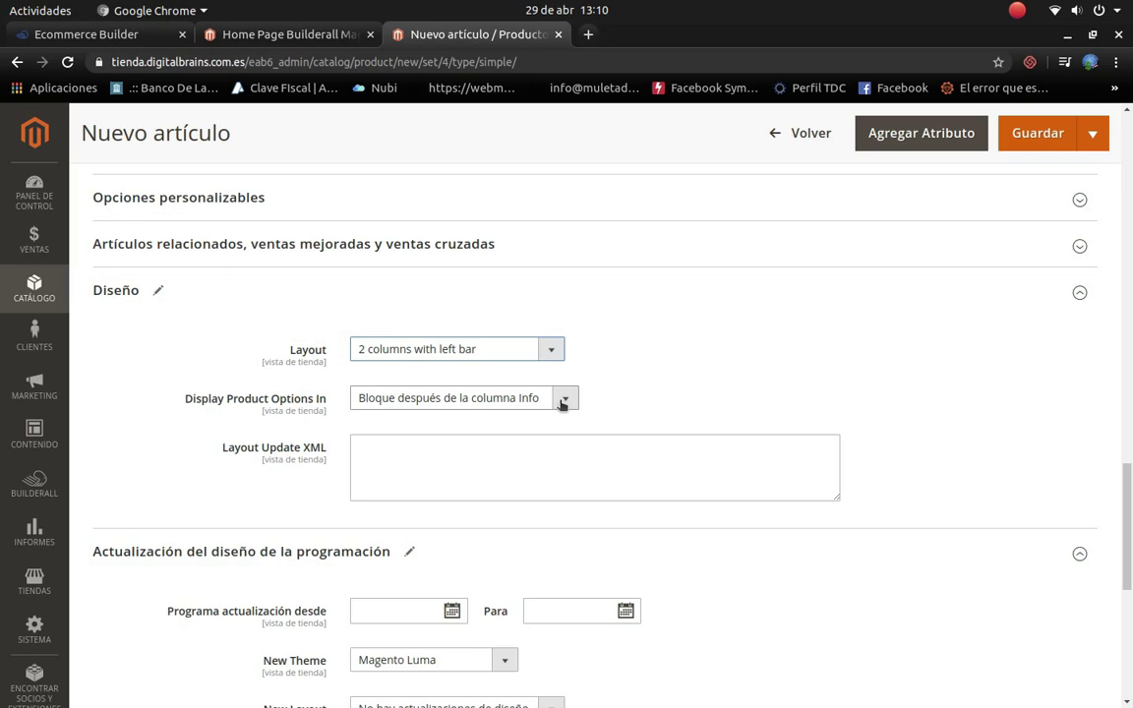
left_click(364, 247)
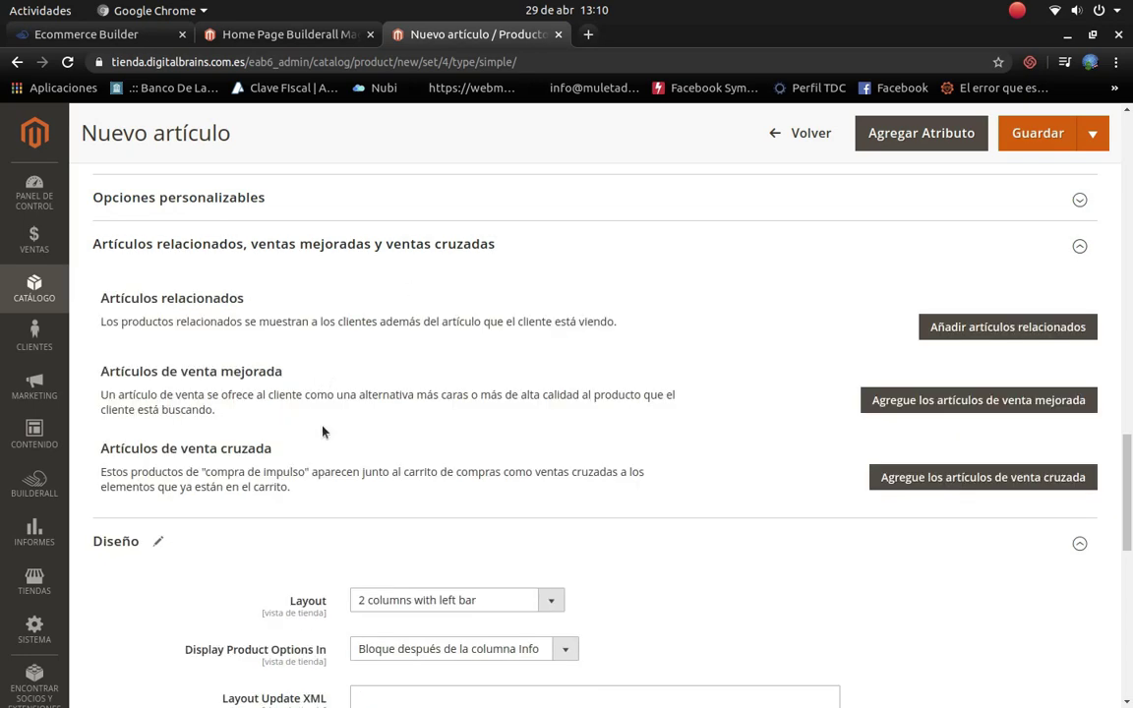
Step: Add Computadora Portatil (ID 6) as a related product
left_click(983, 328)
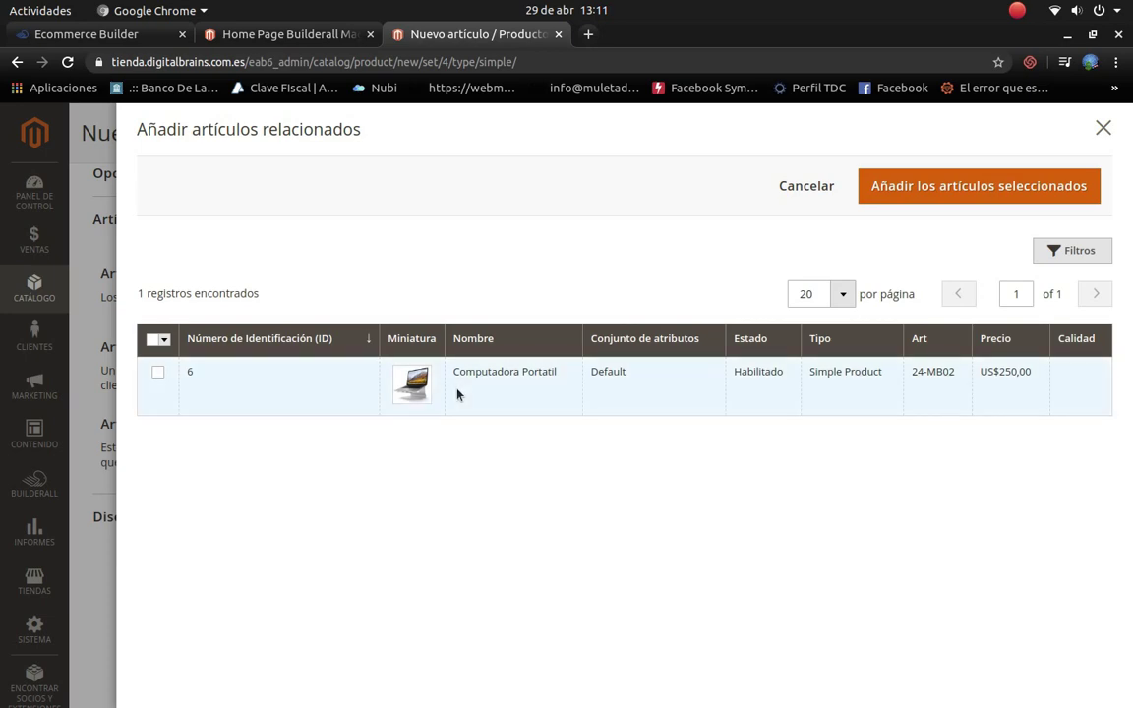
left_click(158, 372)
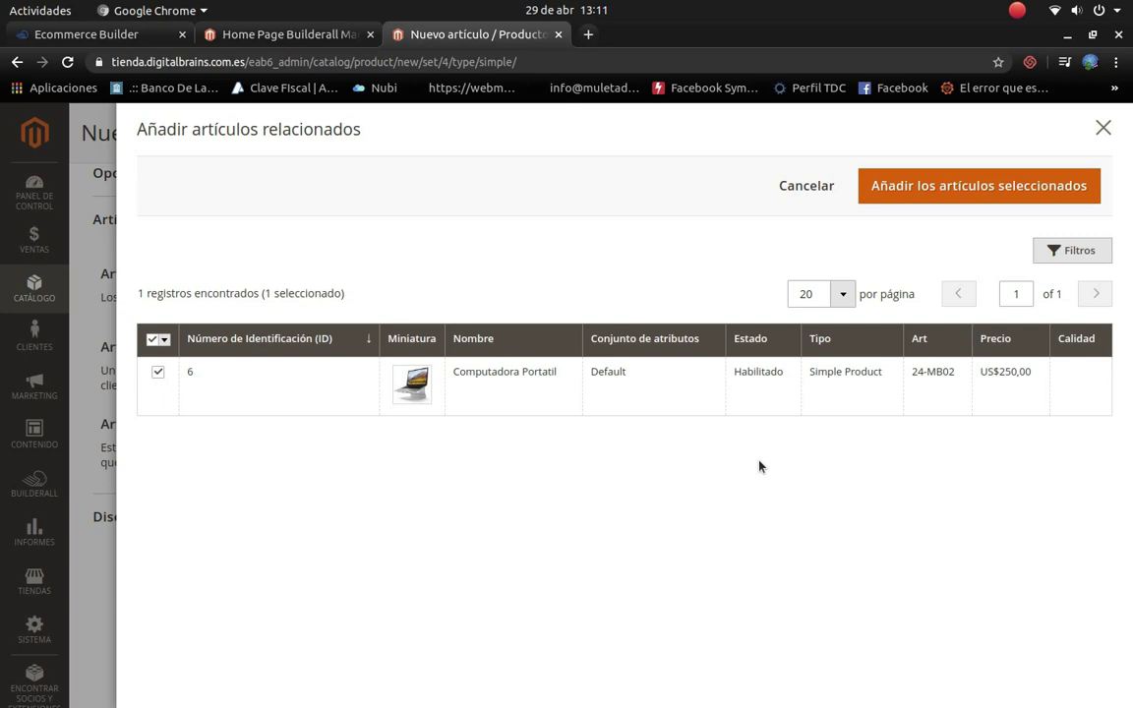
left_click(932, 187)
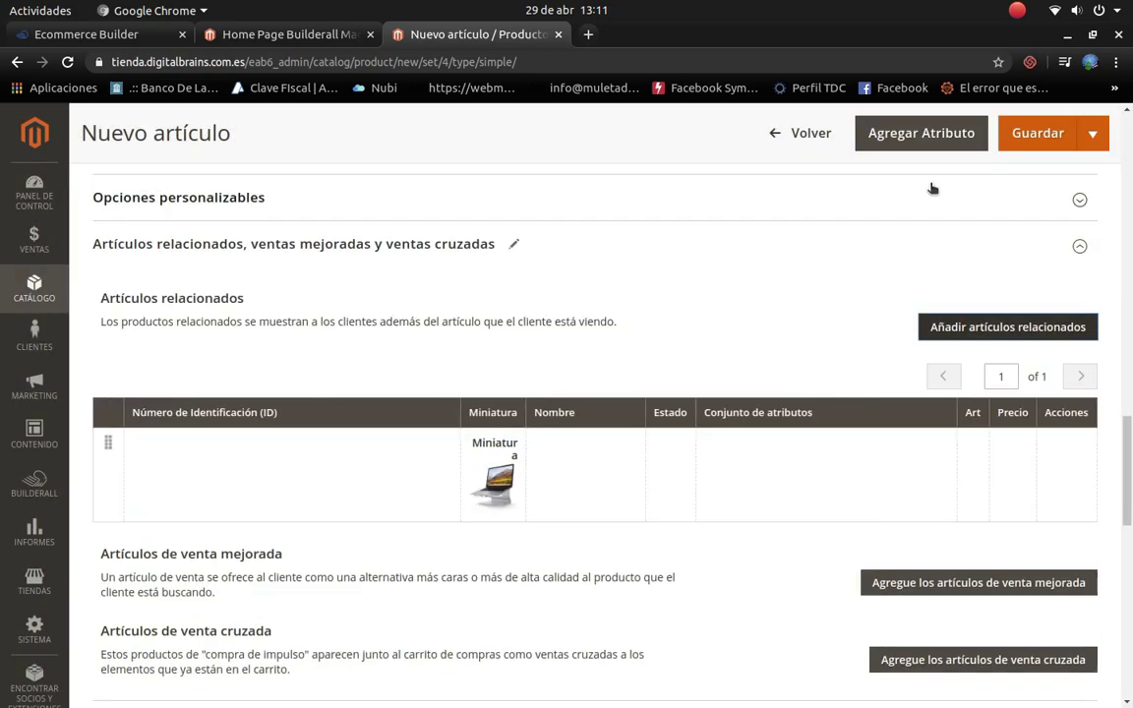
scroll(559, 539, "down", 2)
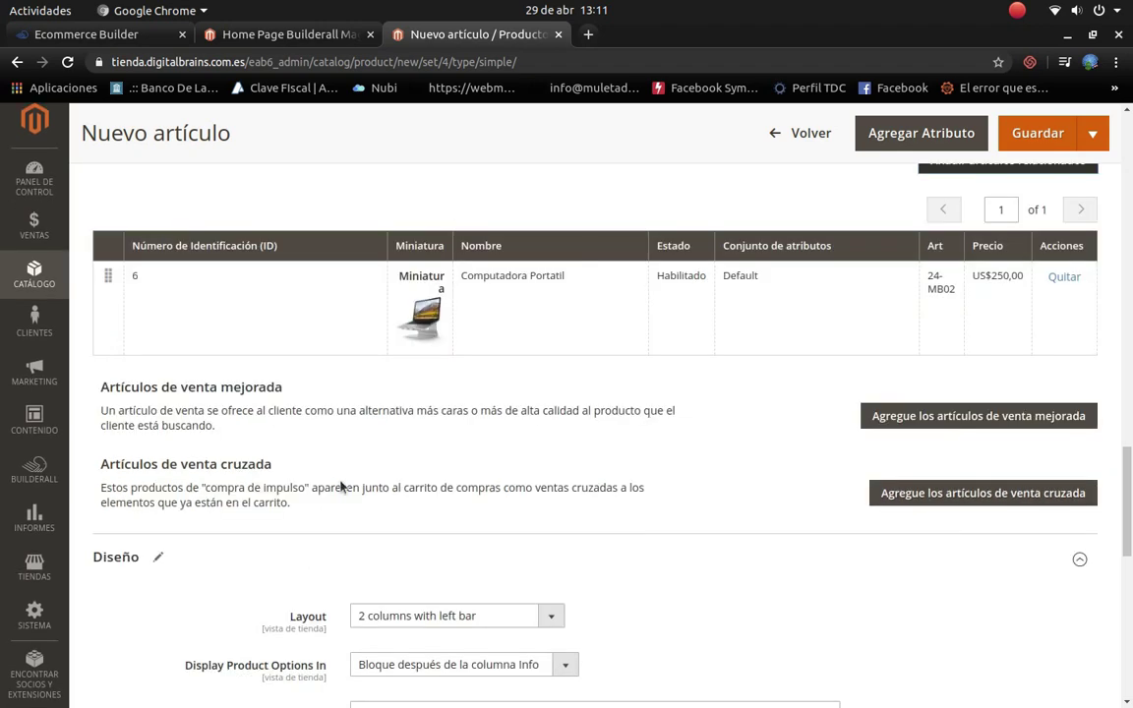
Step: Save PC de escritorio Apple and return to the Productos grid
left_click(1040, 138)
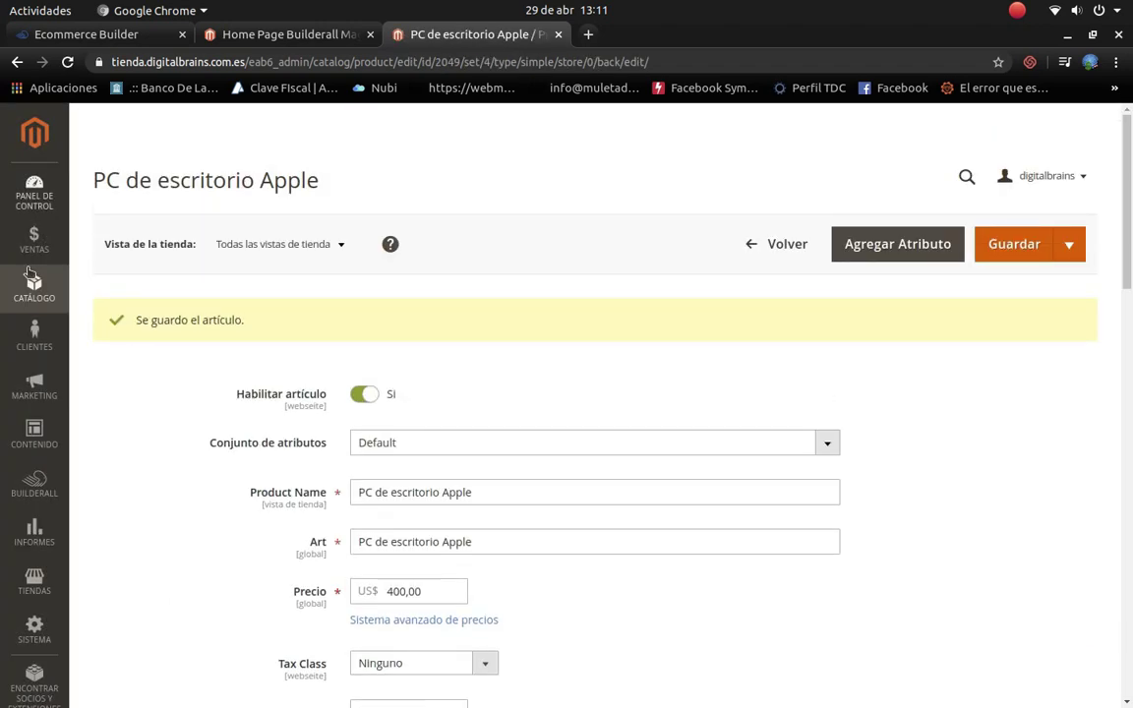
left_click(753, 249)
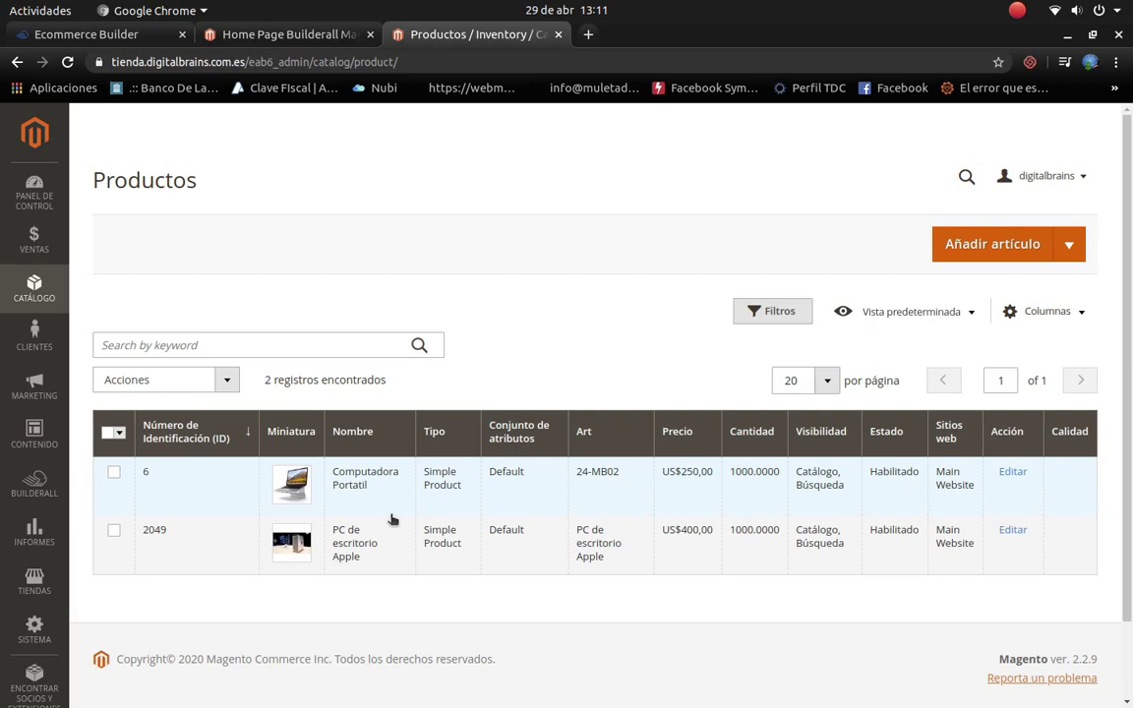
Step: Start a new product and scroll down its form to the Imágenes y vídeos section
left_click(981, 243)
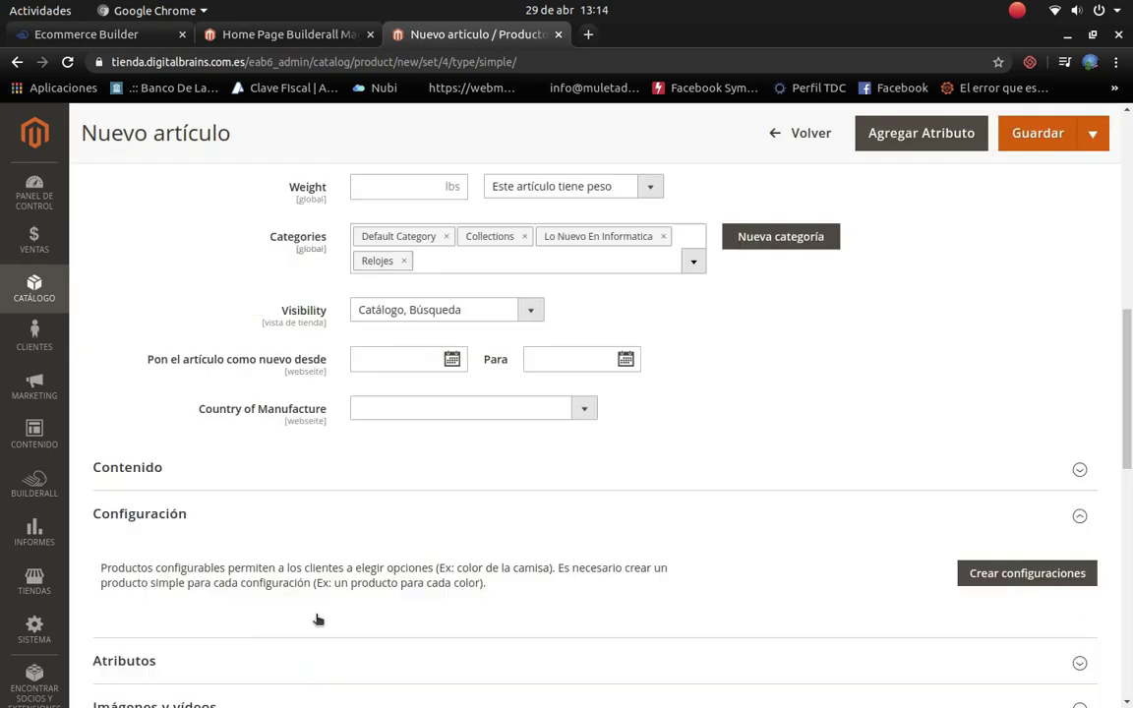
scroll(318, 617, "up", 1)
scroll(478, 561, "down", 2)
scroll(482, 565, "down", 3)
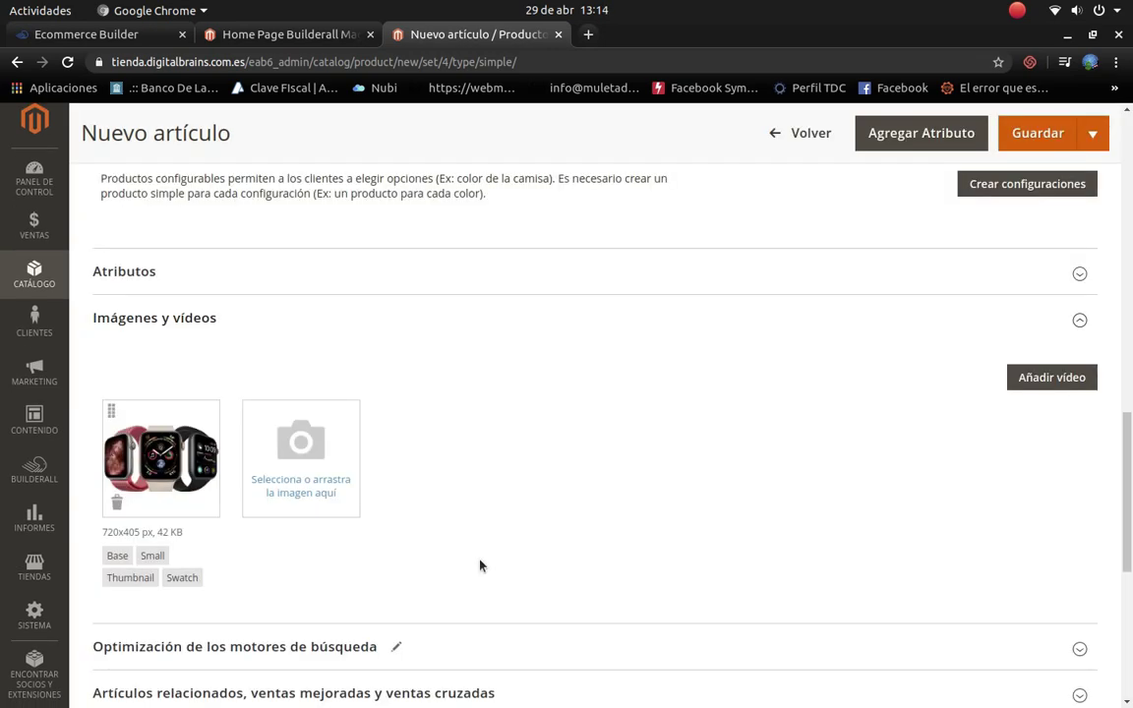
scroll(482, 565, "down", 5)
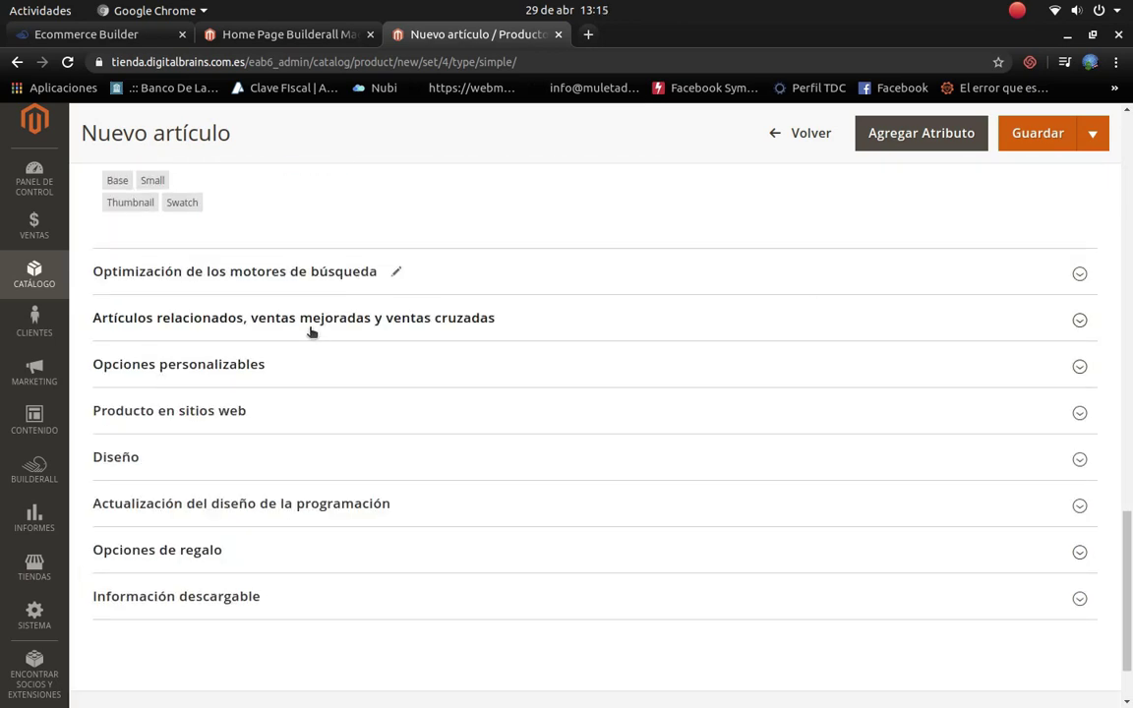
Step: Add Celular Iphone as an up-sell product of the new product
left_click(1079, 320)
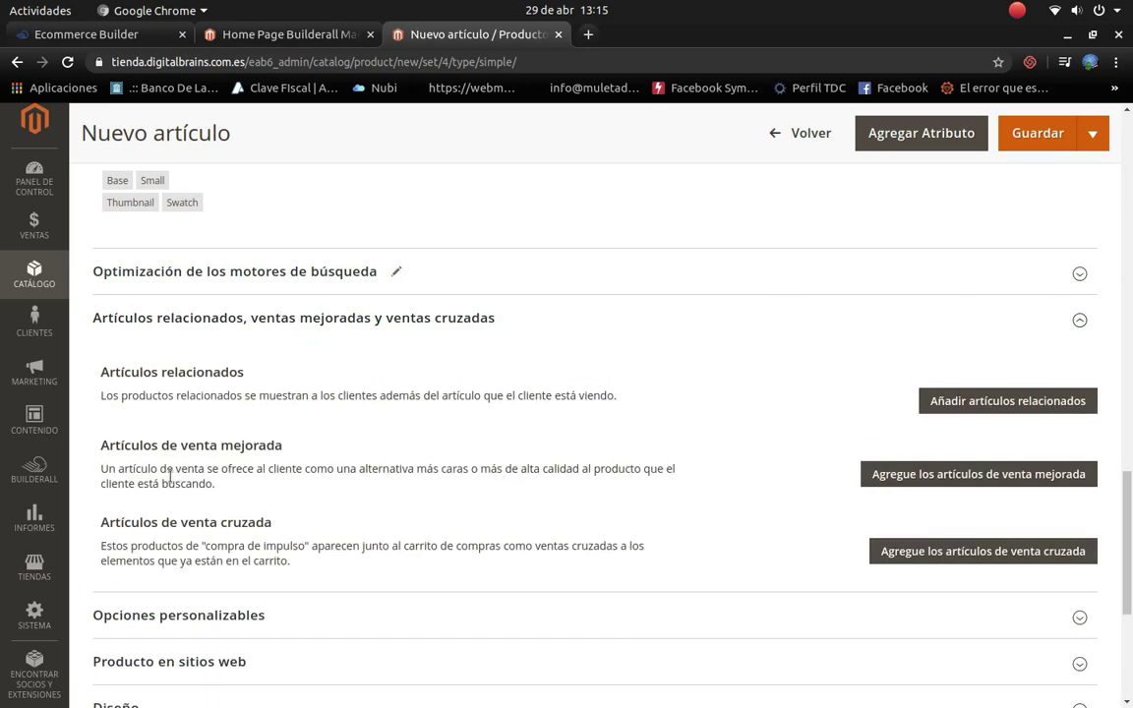
left_click(928, 476)
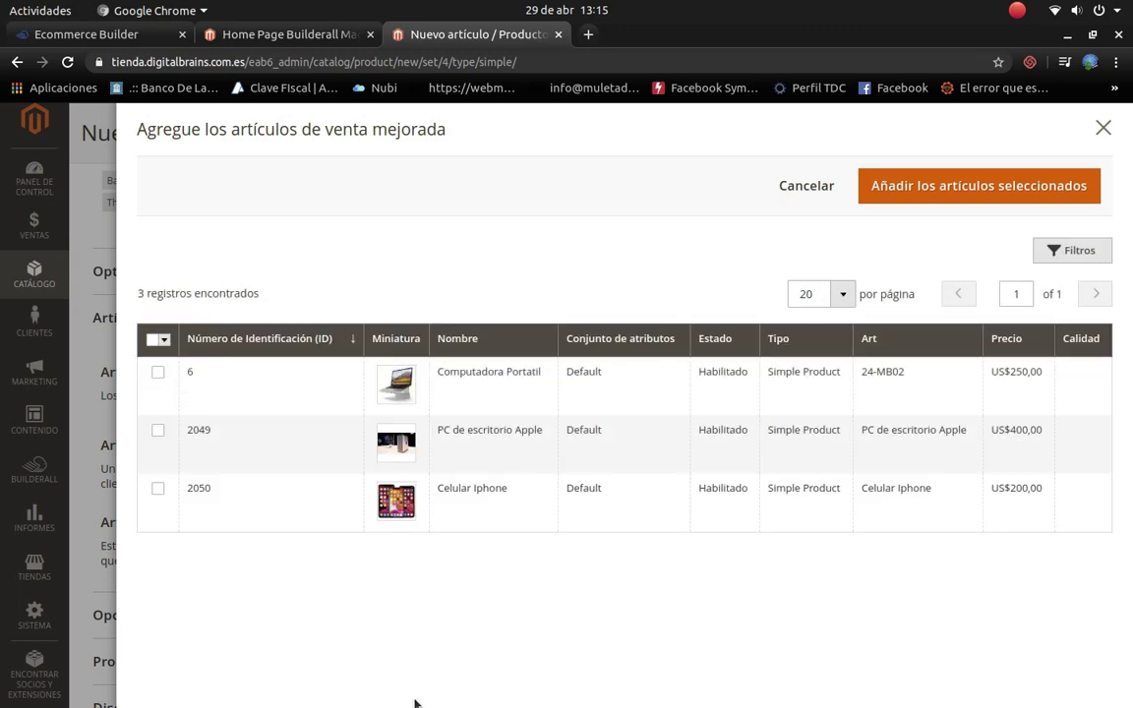
left_click(156, 491)
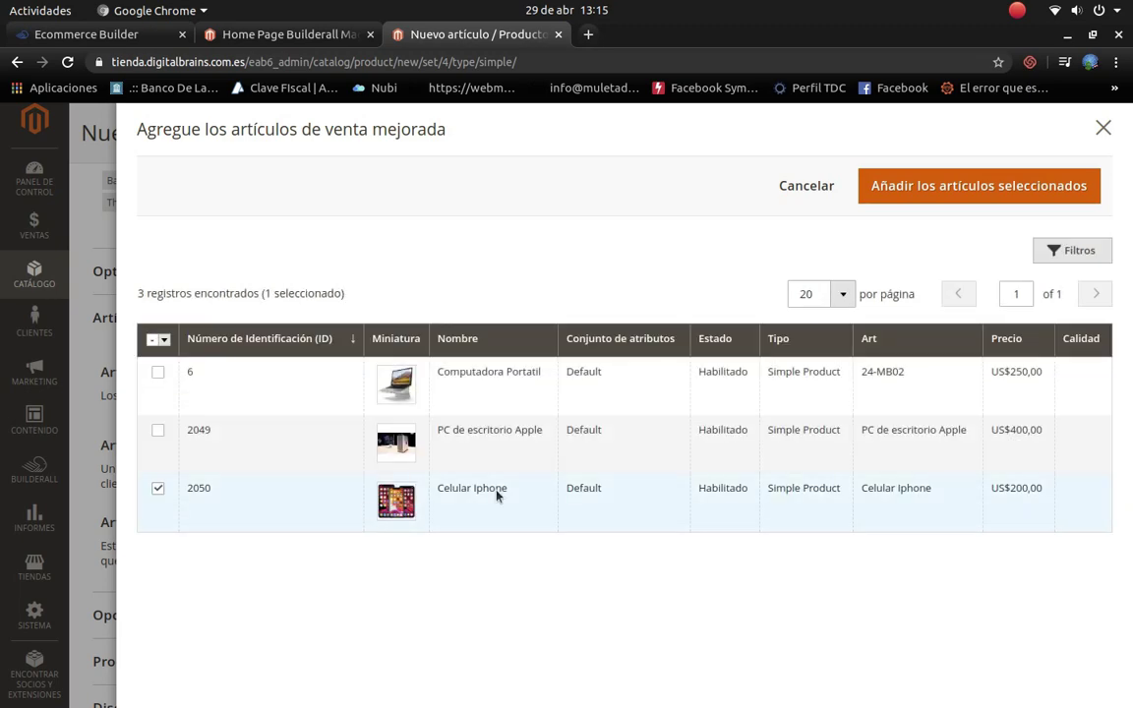
left_click(976, 190)
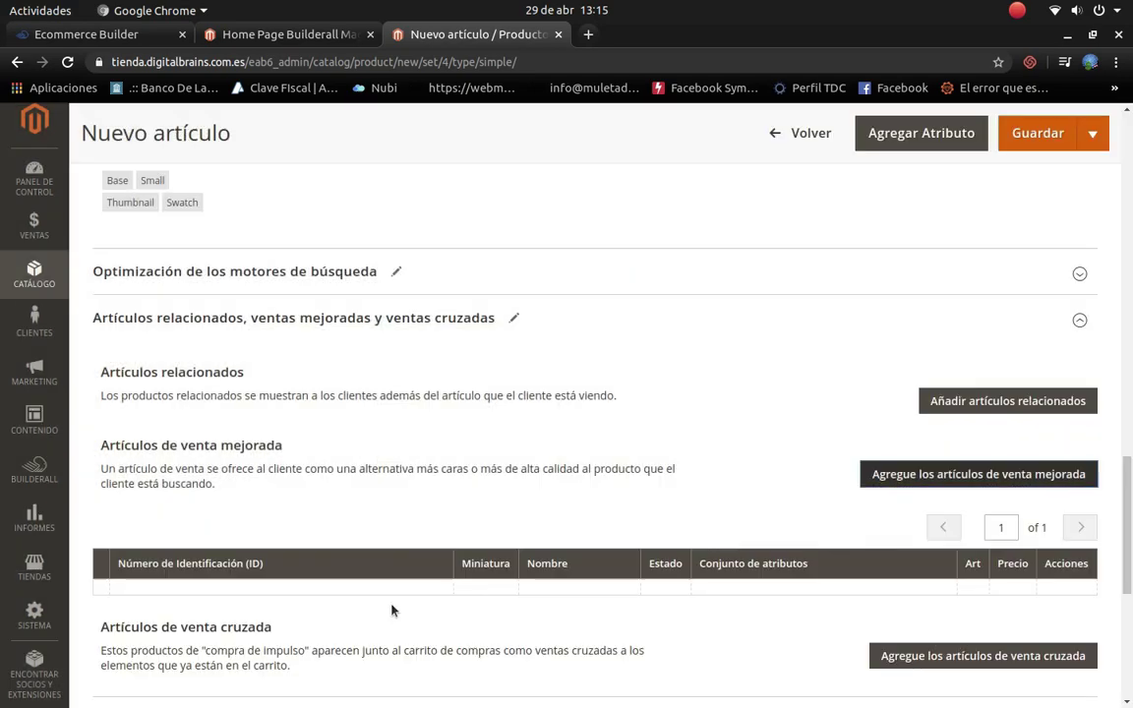
scroll(523, 608, "down", 3)
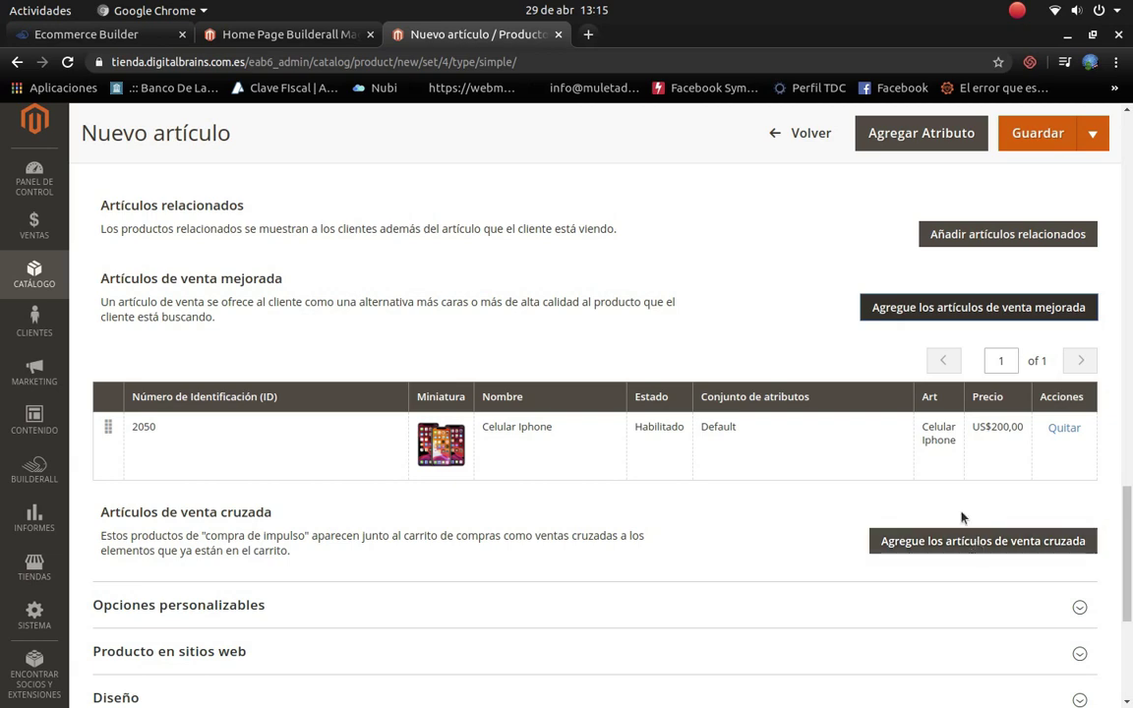
Step: Add Computadora Portatil as a cross-sell product
left_click(1003, 540)
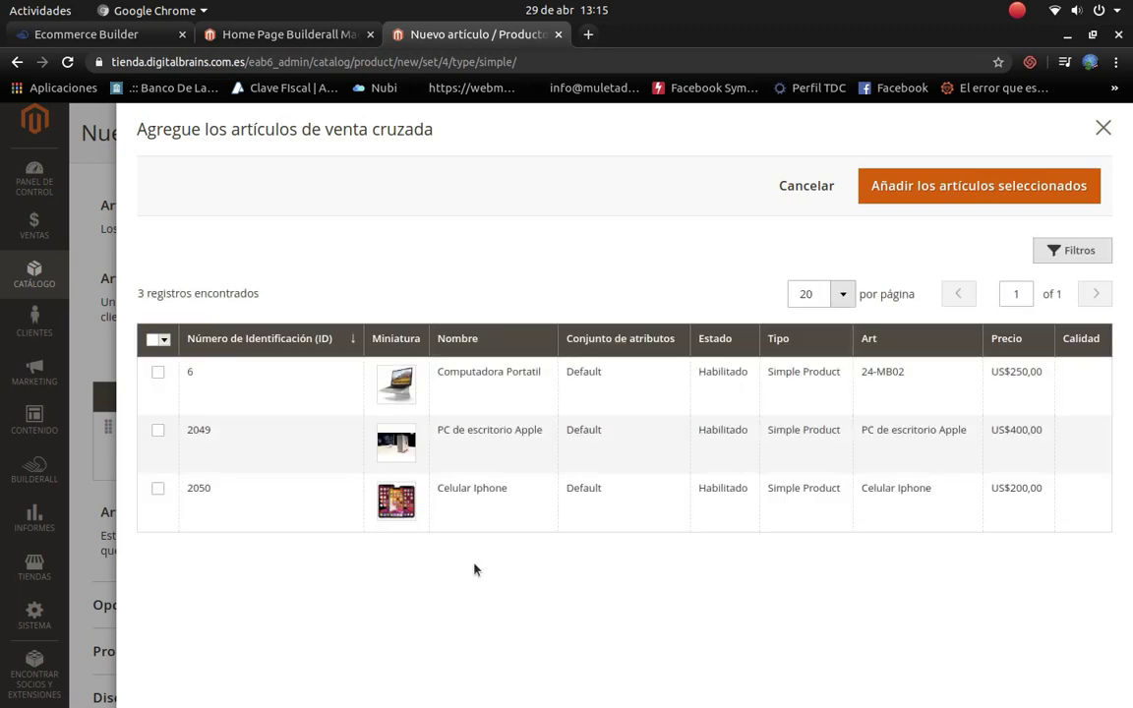
left_click(158, 374)
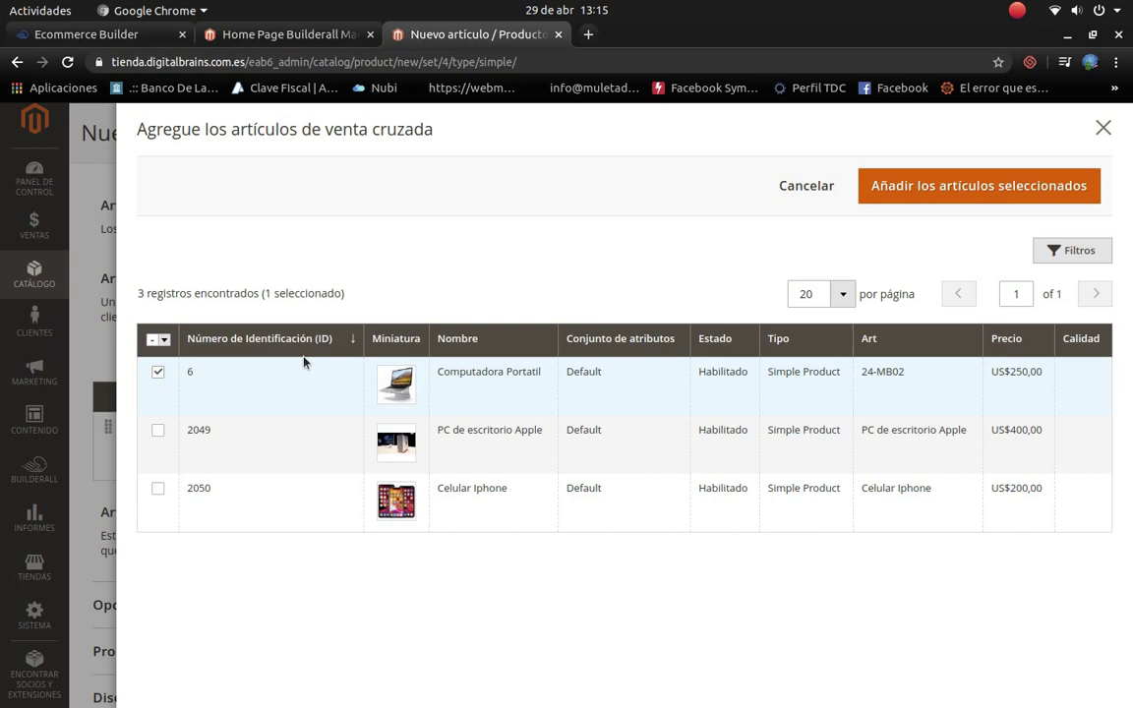
left_click(943, 197)
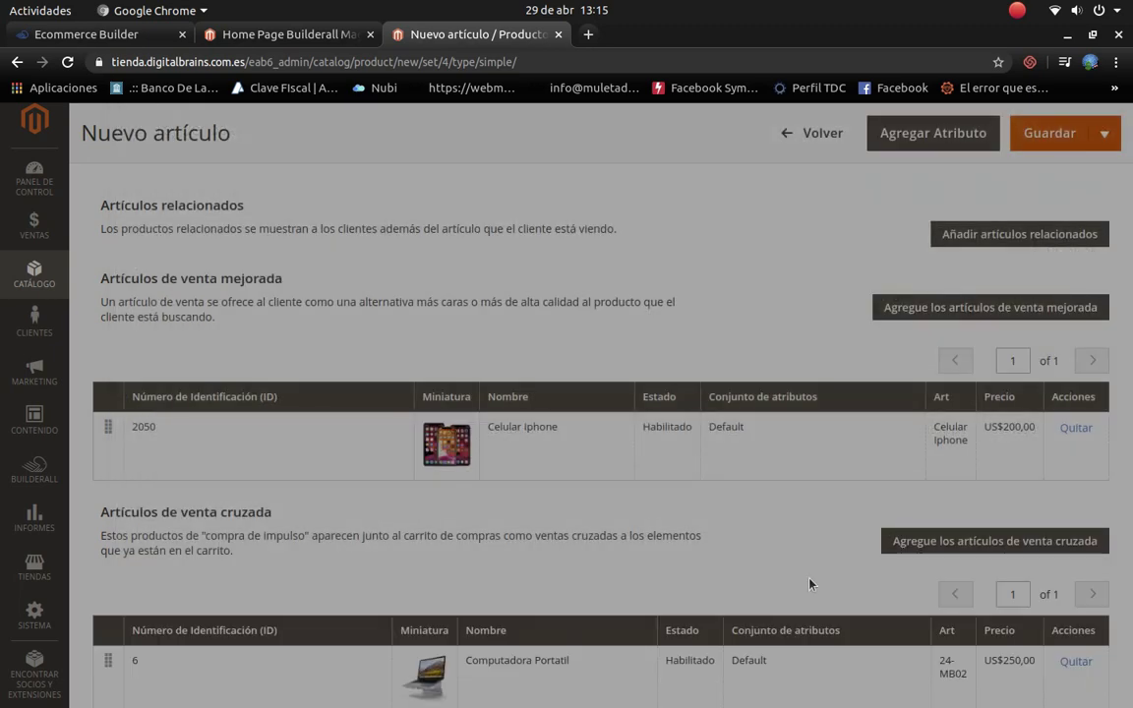
scroll(762, 590, "down", 1)
scroll(762, 590, "down", 6)
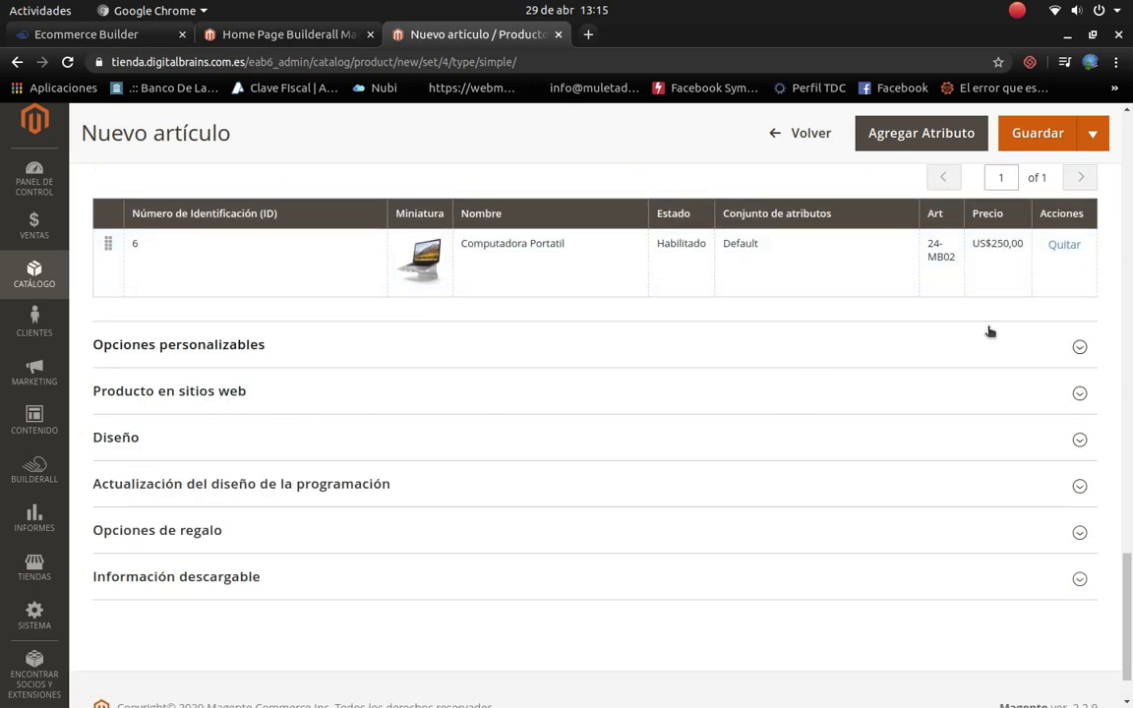
scroll(989, 331, "up", 8)
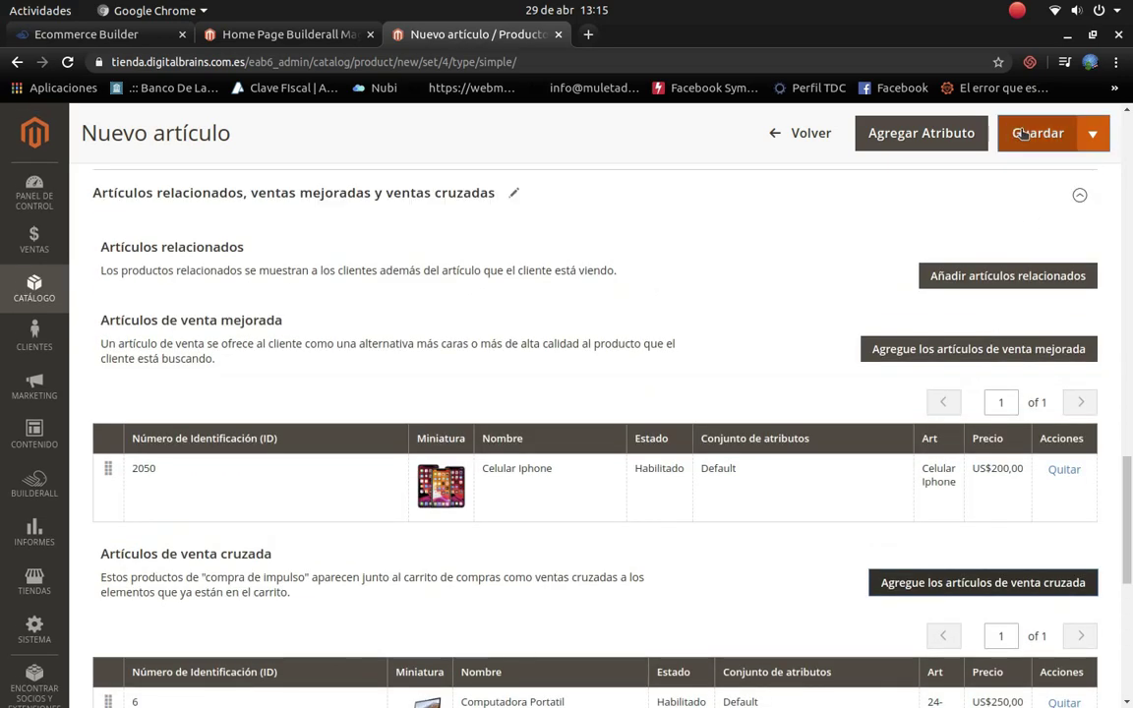
Step: Save Reloj Apple at US$ 90,00, dismiss the Agregar Atributo picker, and return to Productos
left_click(1023, 133)
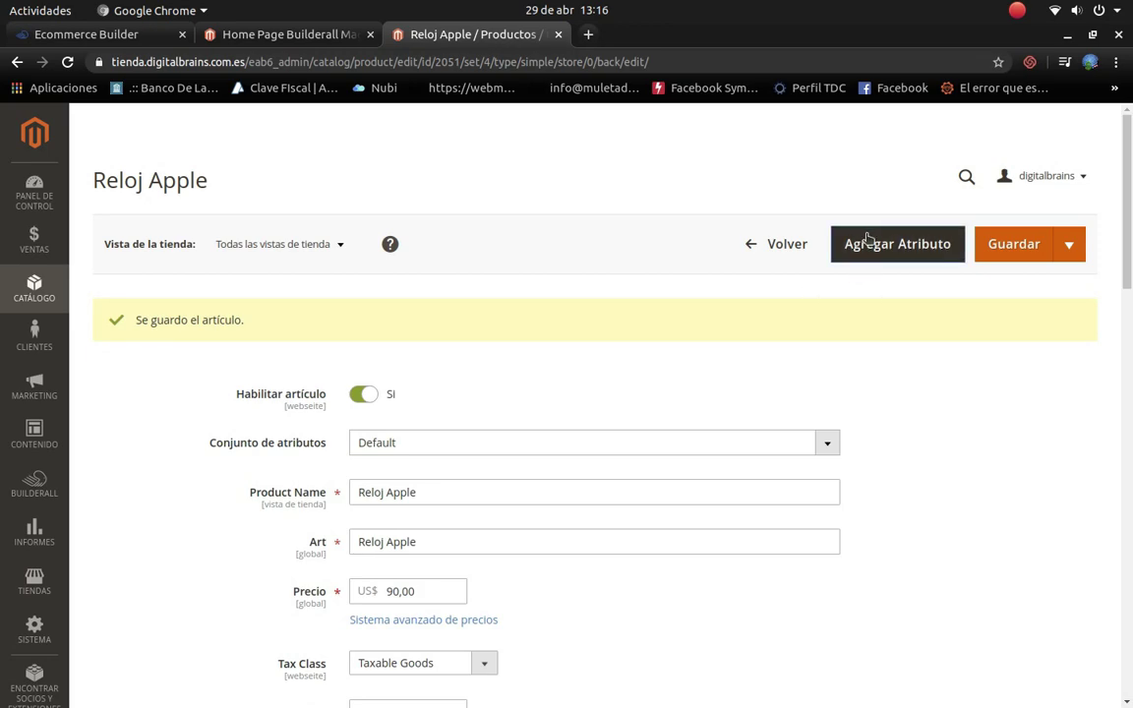
left_click(870, 246)
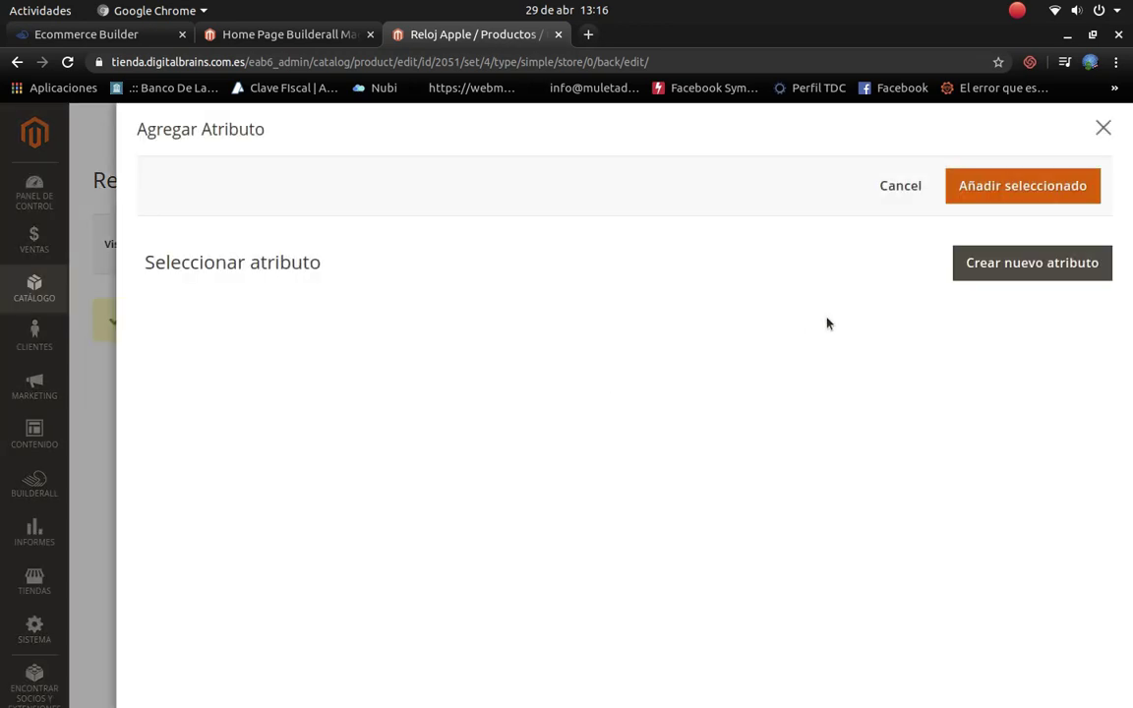
left_click(1104, 129)
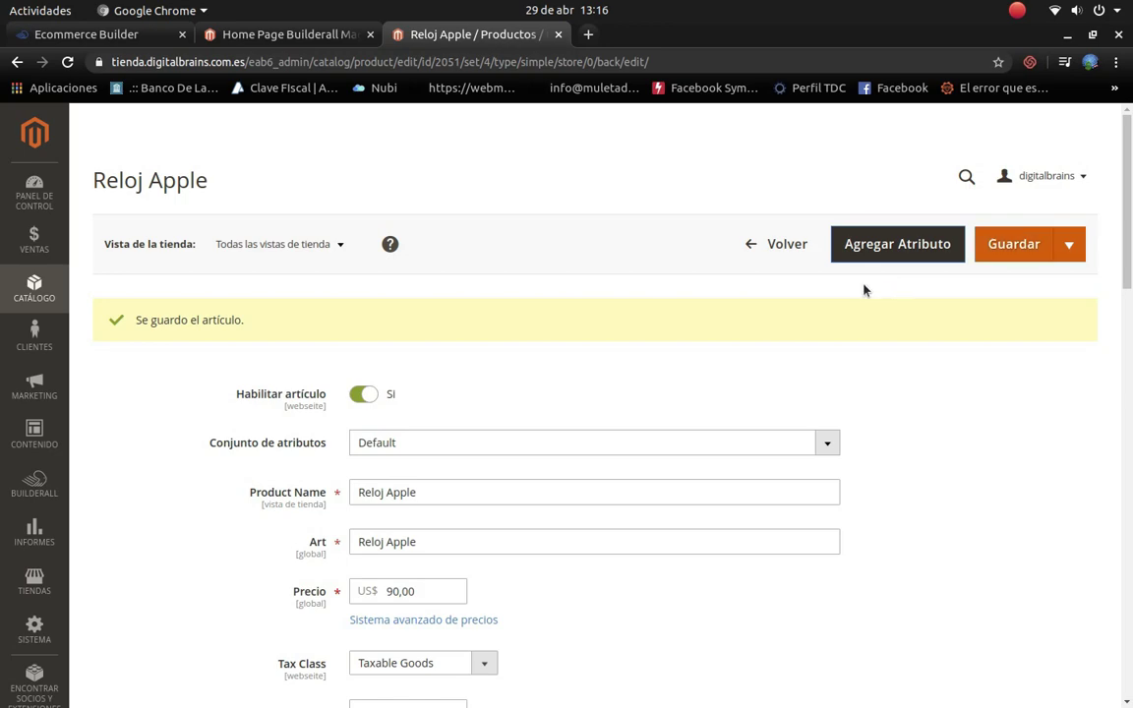
left_click(782, 245)
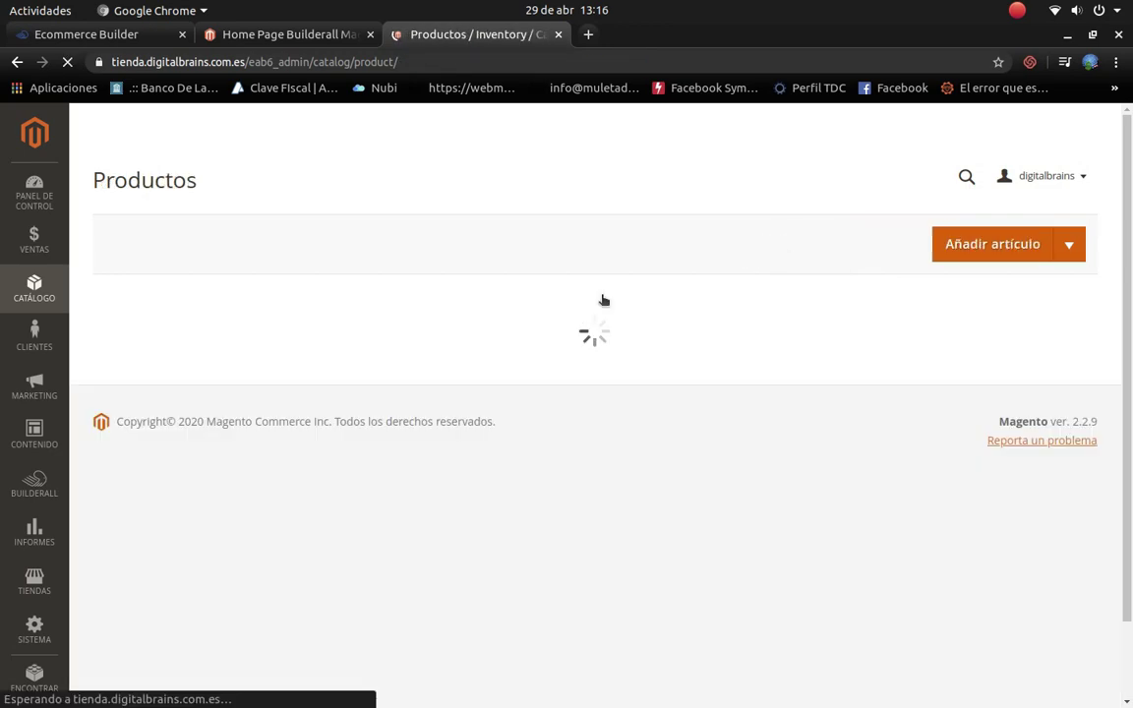
Step: Open the live store's home page in a new tab from the Ecommerce Builder dashboard
scroll(622, 481, "down", 2)
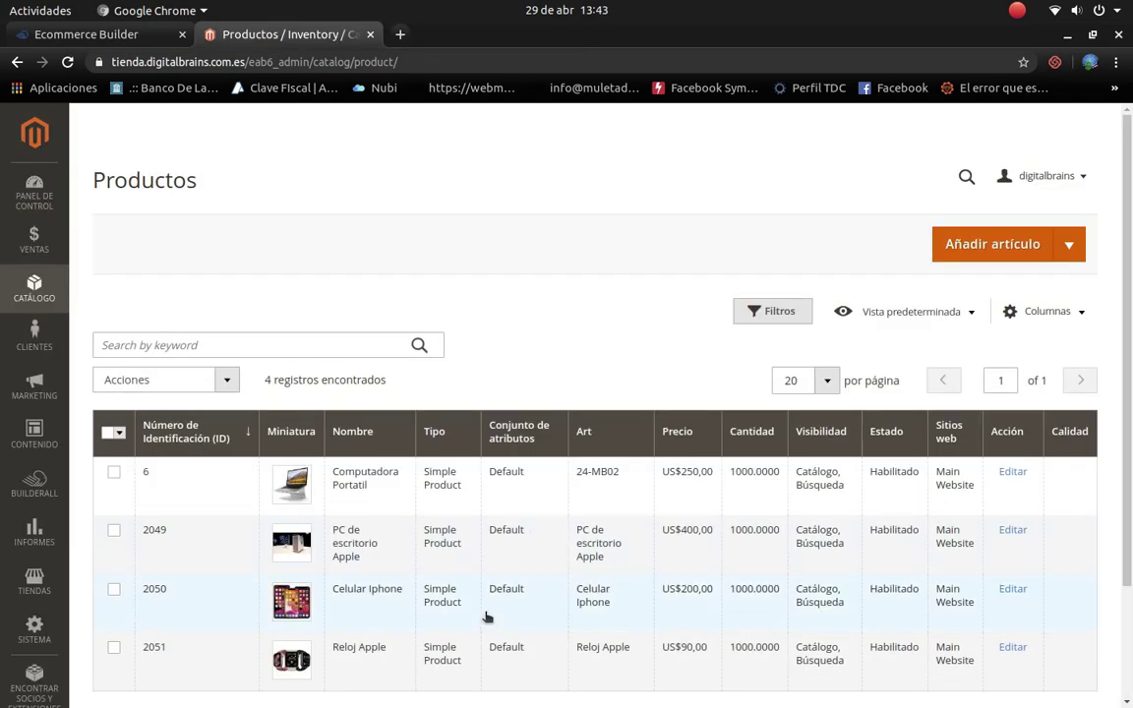
left_click(139, 36)
left_click(382, 553)
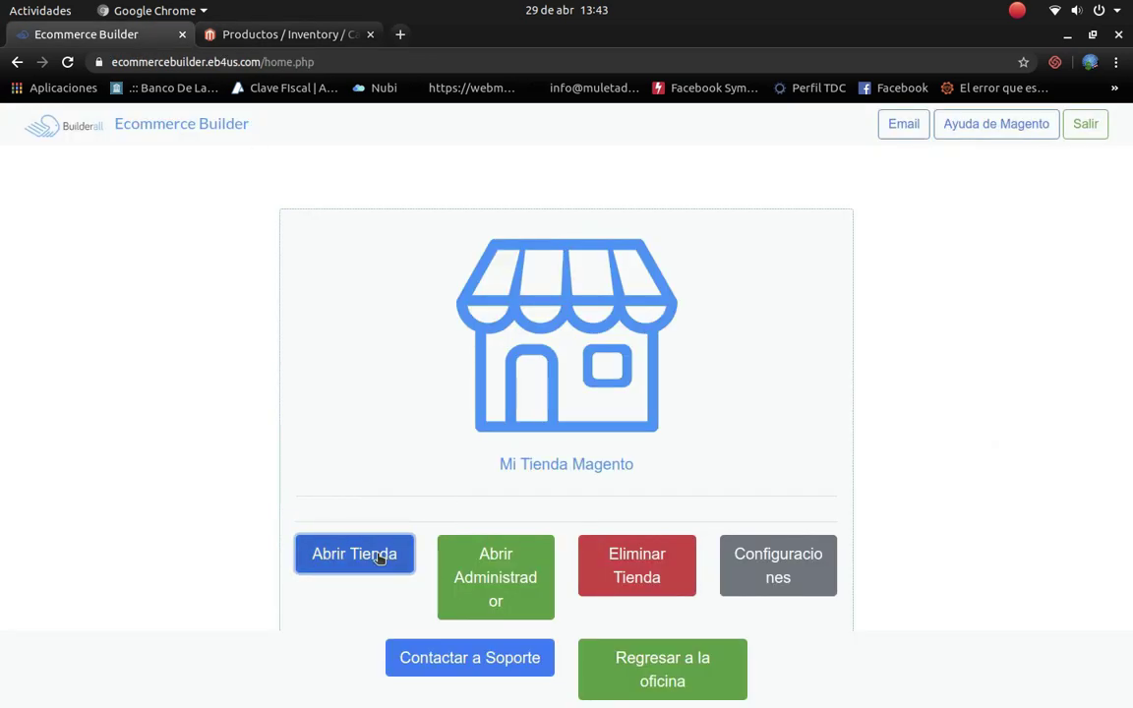
left_click(435, 40)
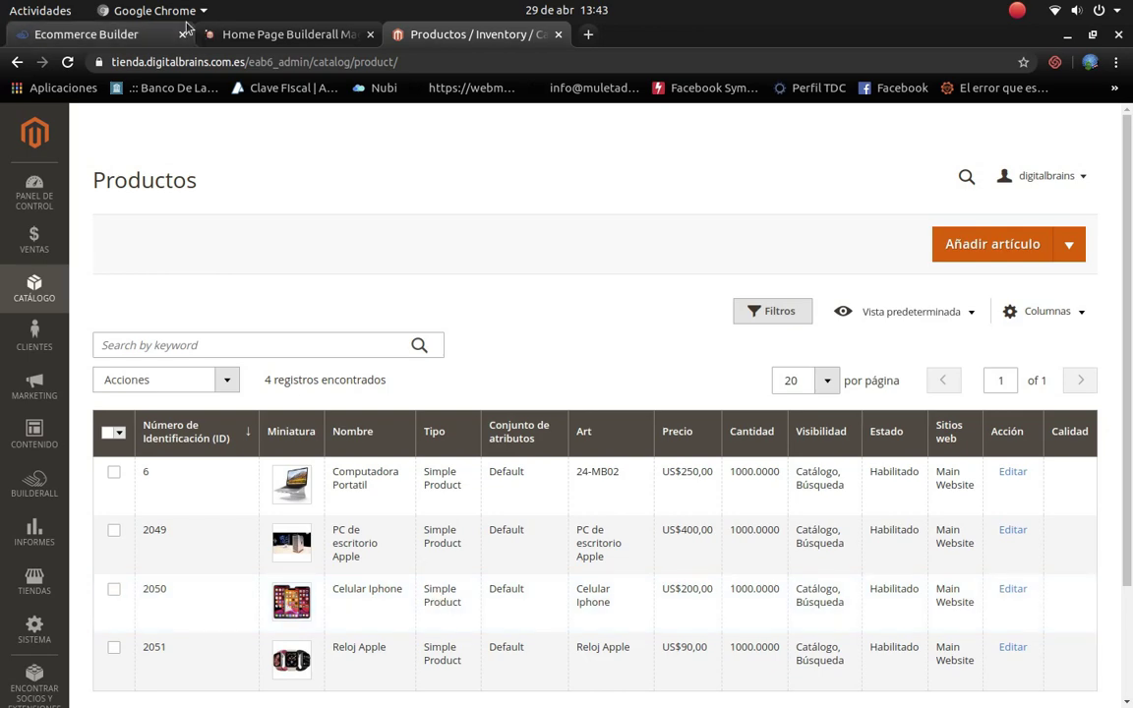
left_click(236, 39)
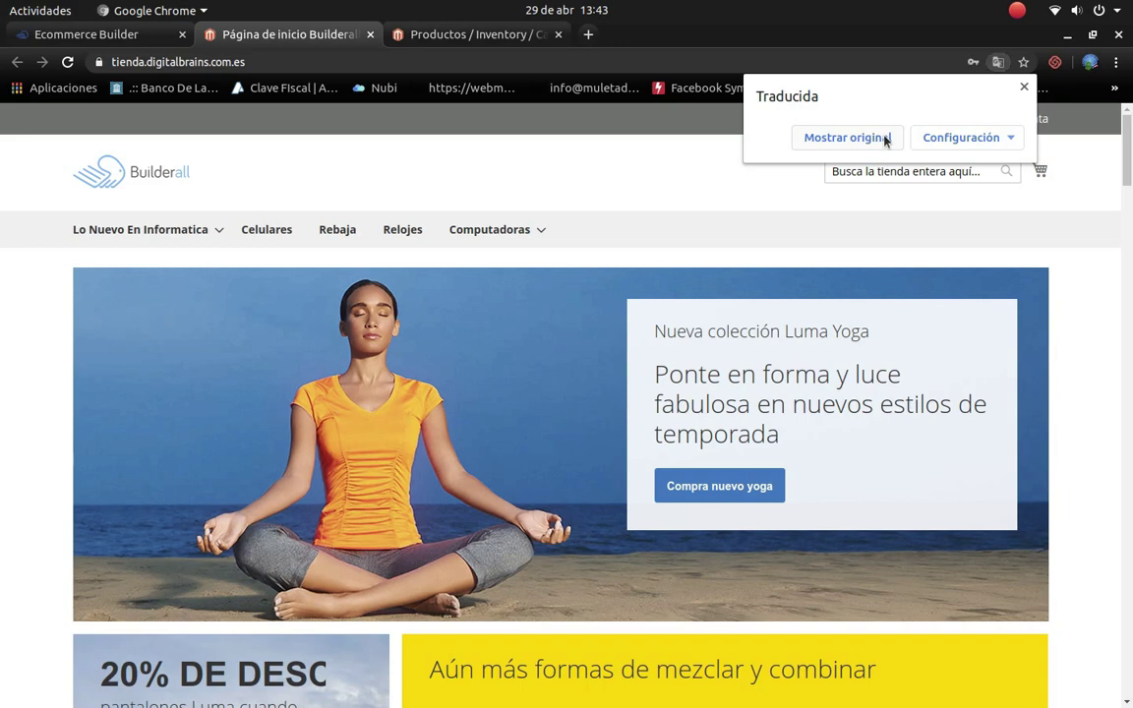
Step: Show the store in original English and browse to the Informatica category page
left_click(885, 139)
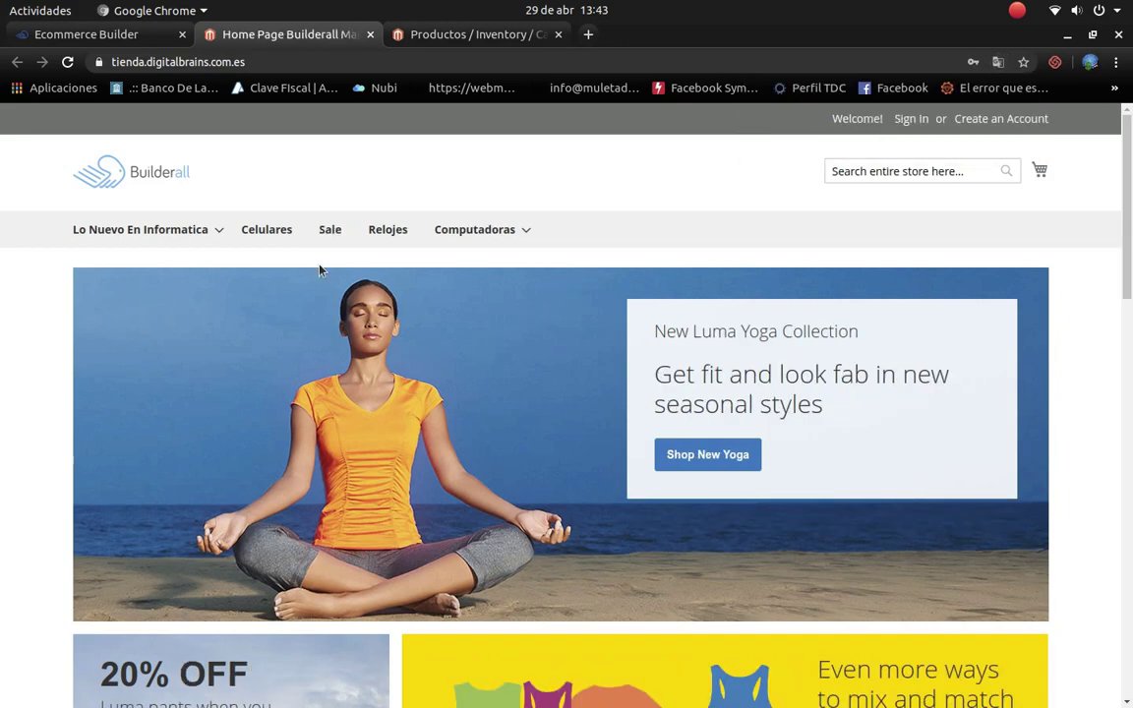
mouse_move(214, 229)
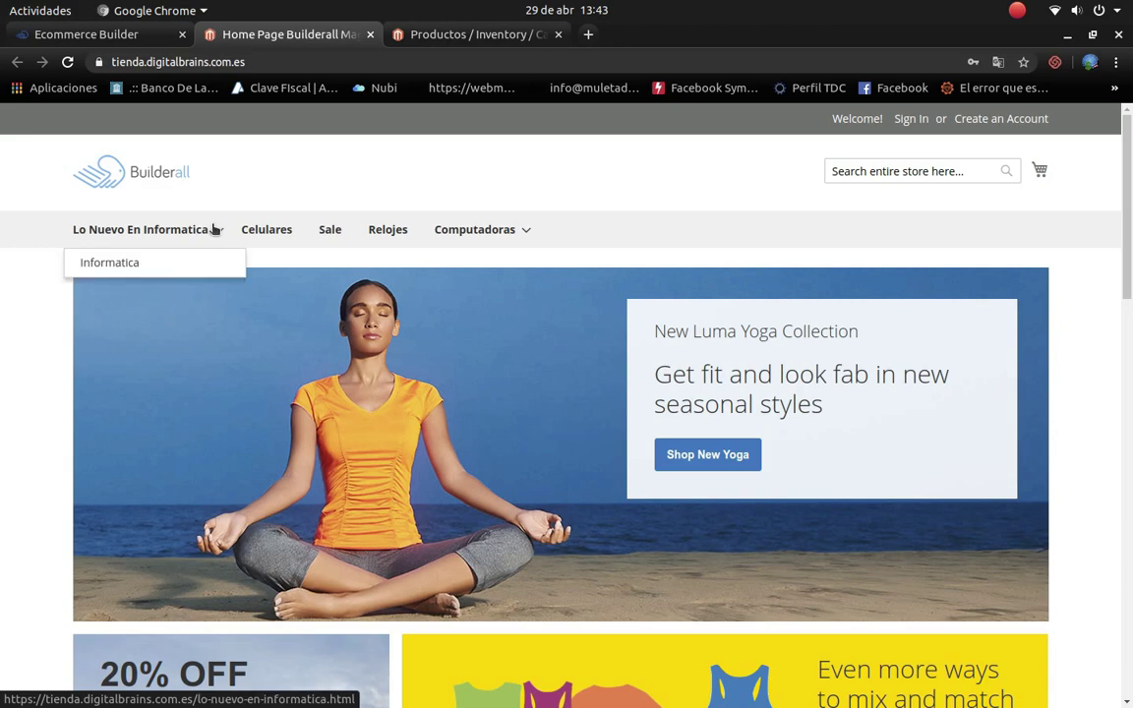
left_click(172, 268)
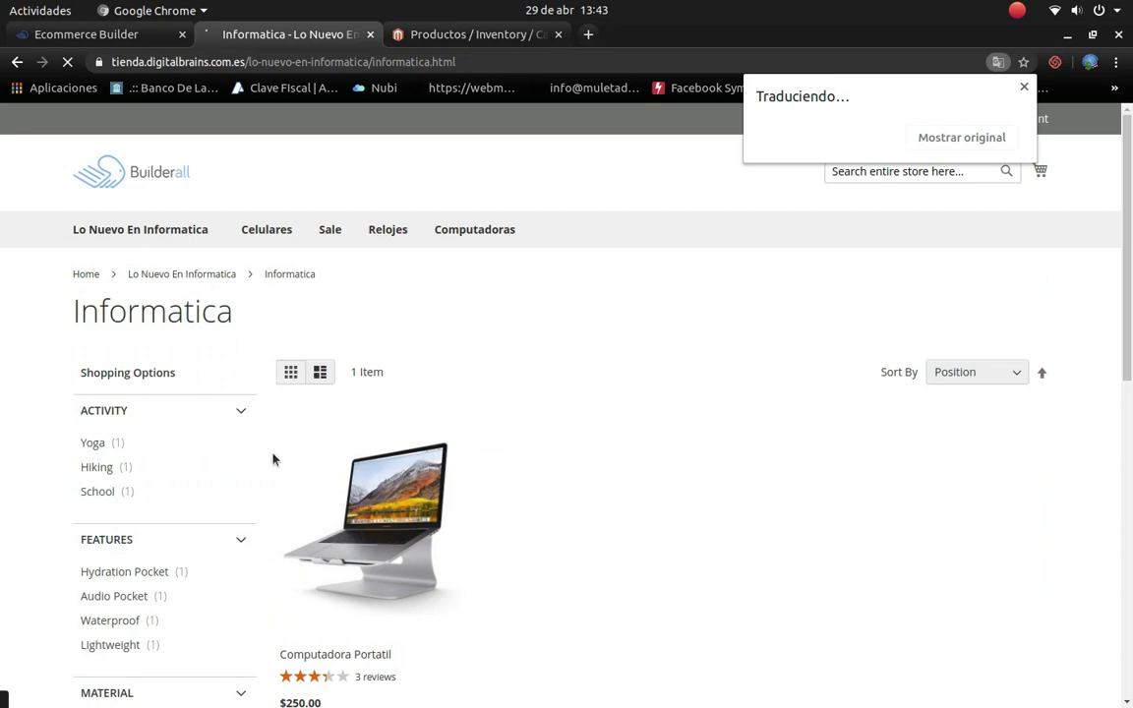
scroll(349, 503, "down", 4)
scroll(351, 505, "down", 3)
scroll(351, 506, "up", 6)
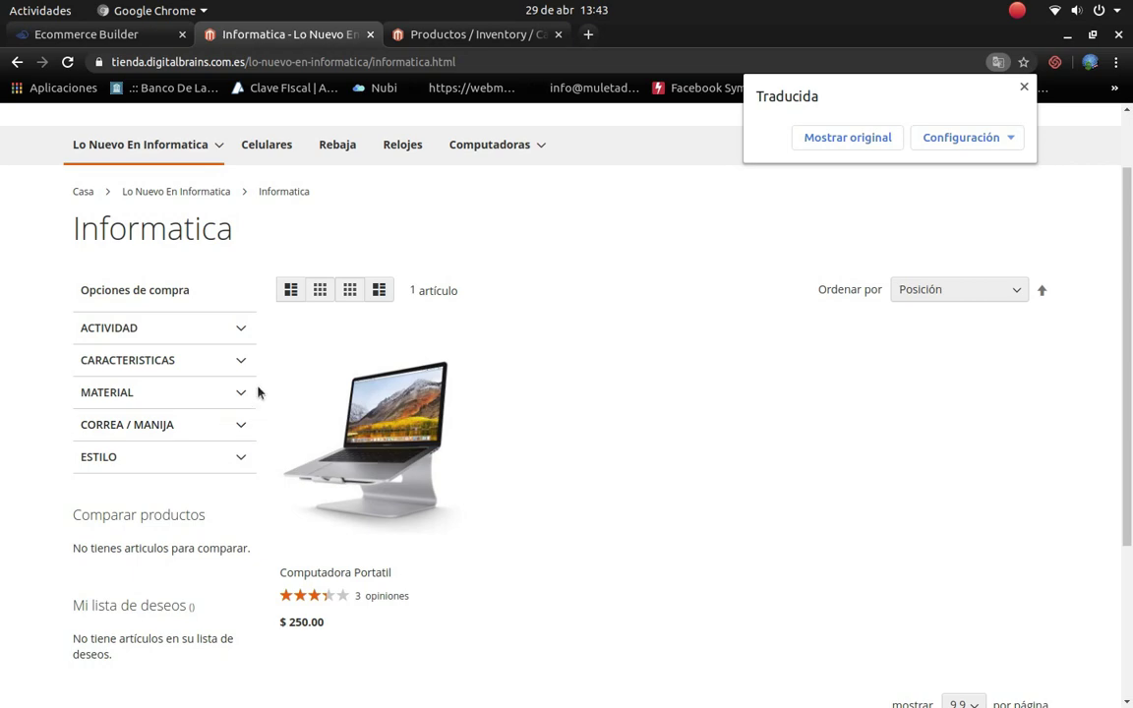
Step: Expand and collapse the ACTIVIDAD filter, then open the Computadora Portatil product page
left_click(242, 329)
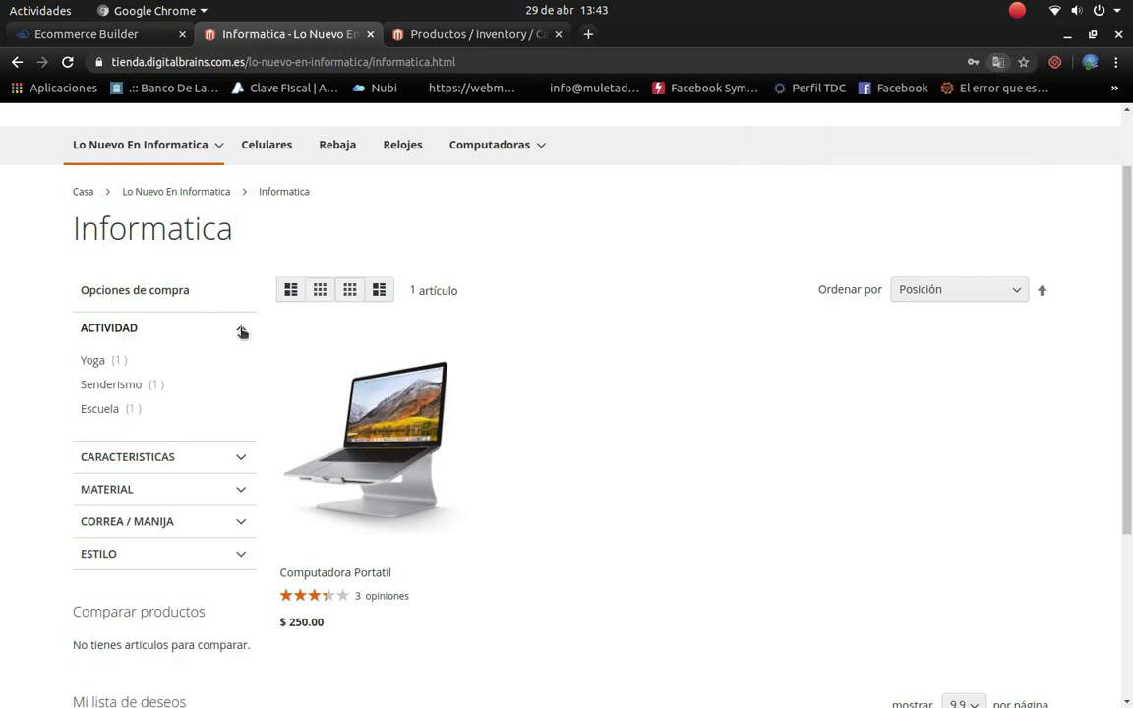
left_click(235, 329)
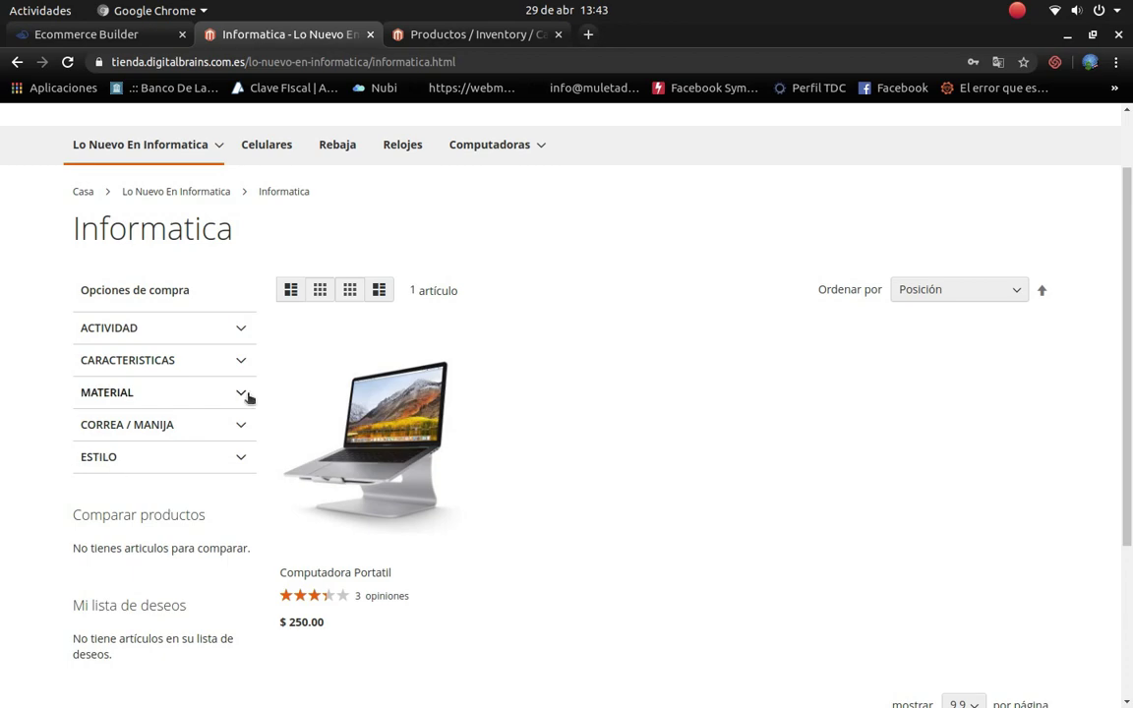
scroll(383, 472, "down", 1)
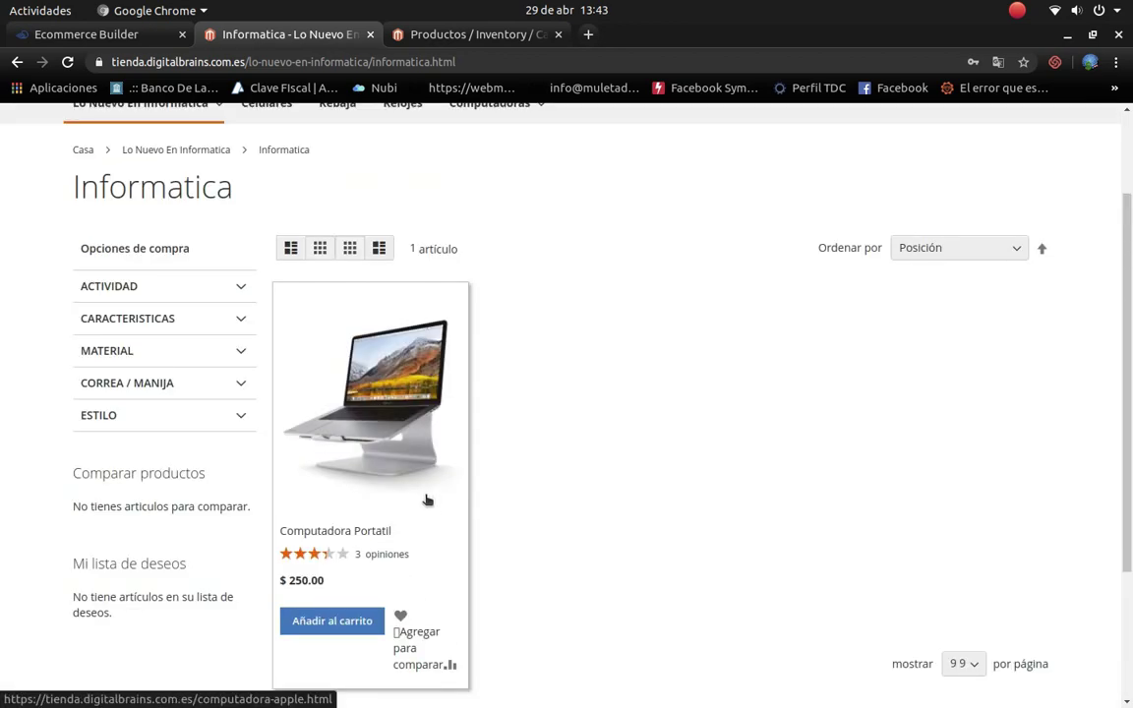
left_click(426, 500)
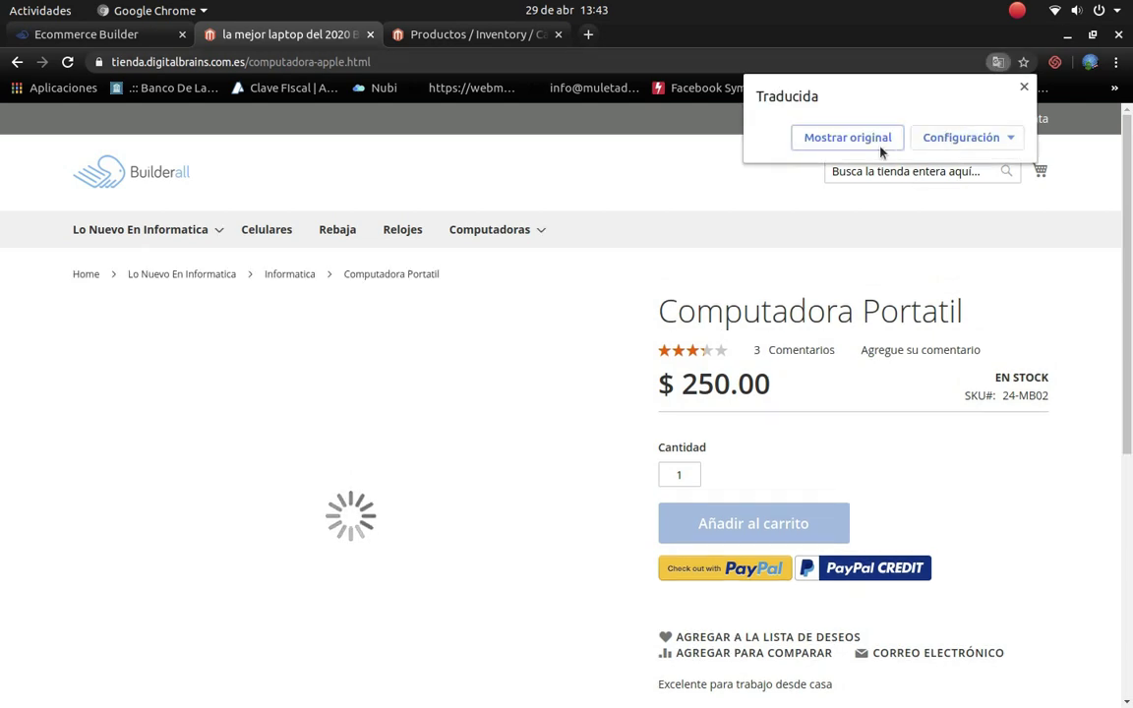
Step: Restore the Computadora Portatil page to original English and read its Details tab
left_click(878, 143)
left_click(884, 170)
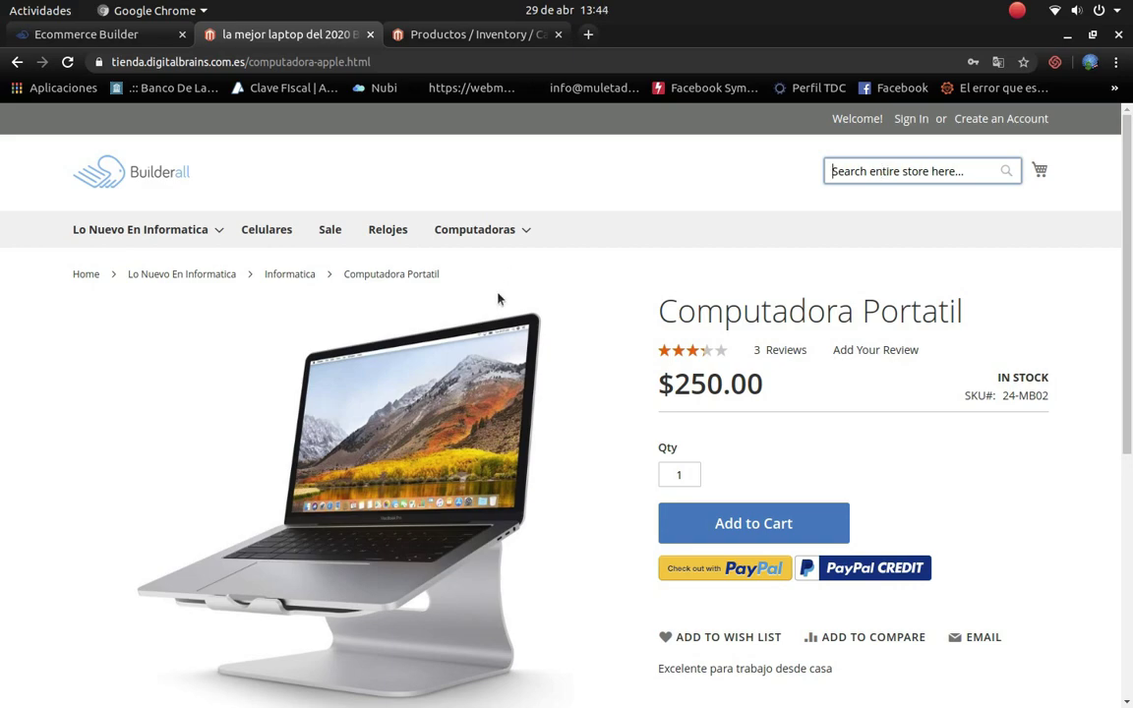
scroll(562, 434, "down", 4)
scroll(313, 272, "down", 2)
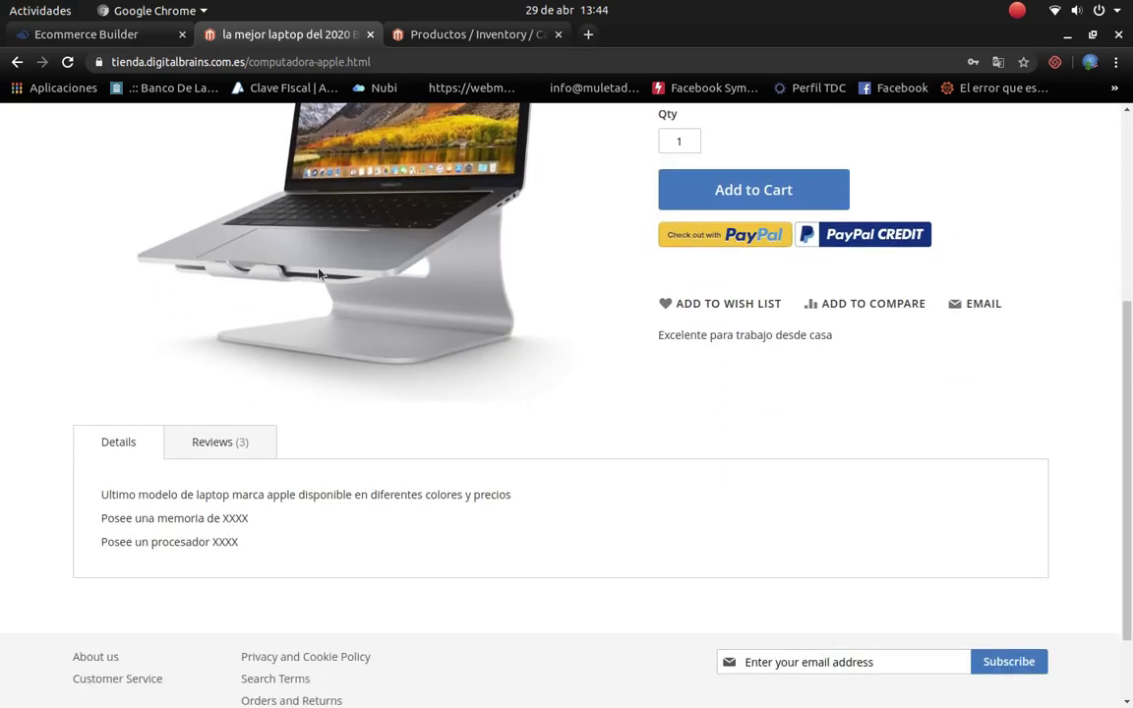
scroll(456, 297, "down", 2)
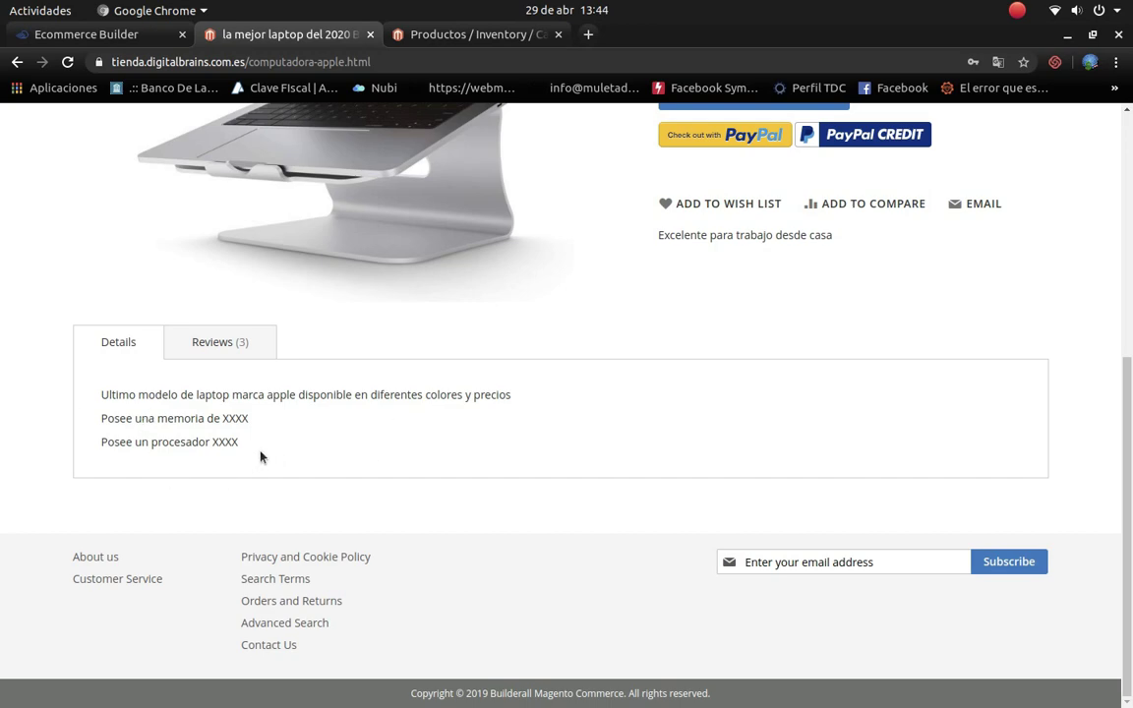
scroll(295, 452, "up", 5)
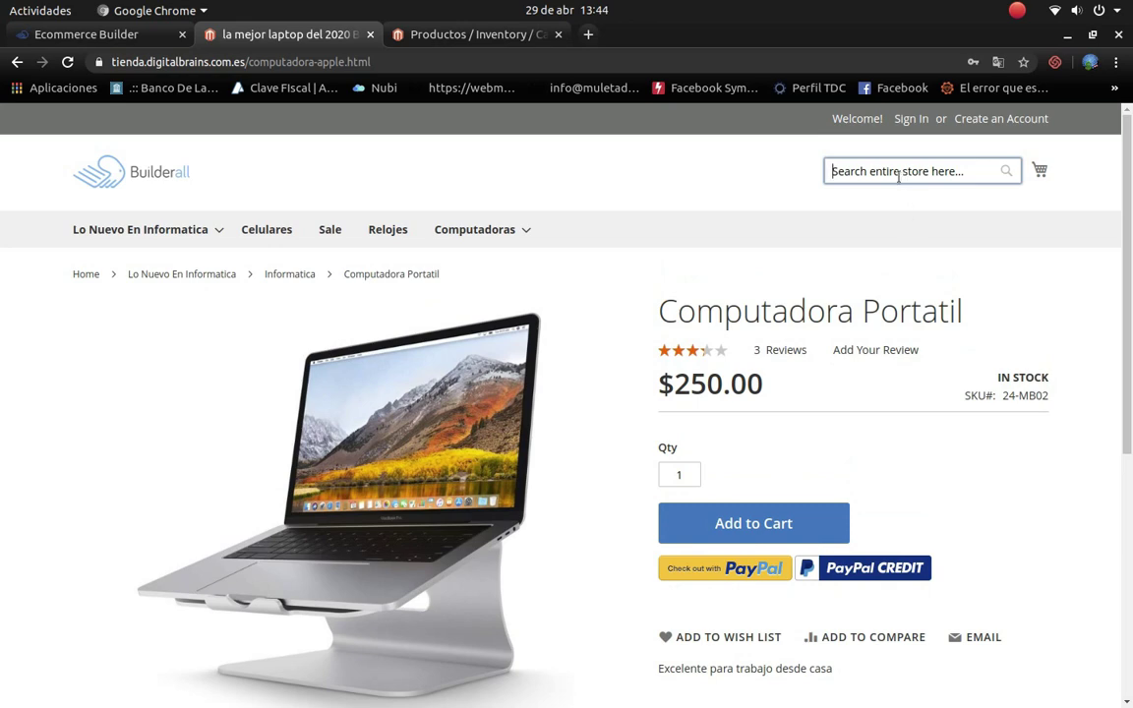
Step: Search the store catalogue for 'celulares', which returns no results
left_click(898, 173)
type("celulares")
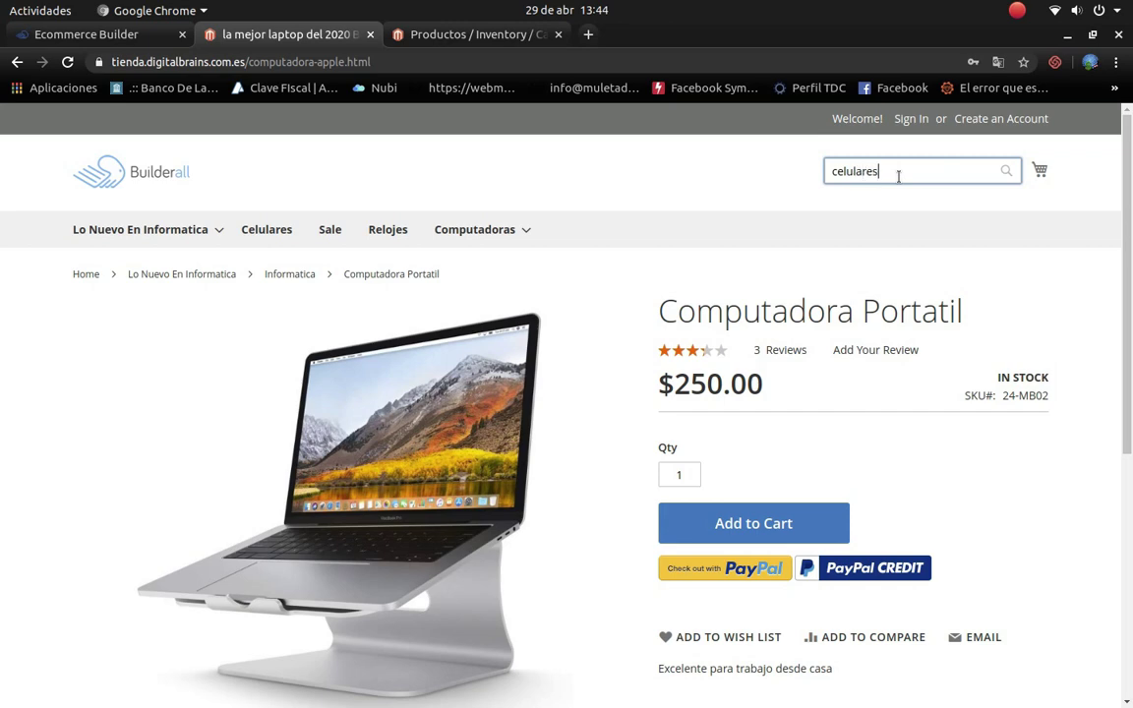
key("Return")
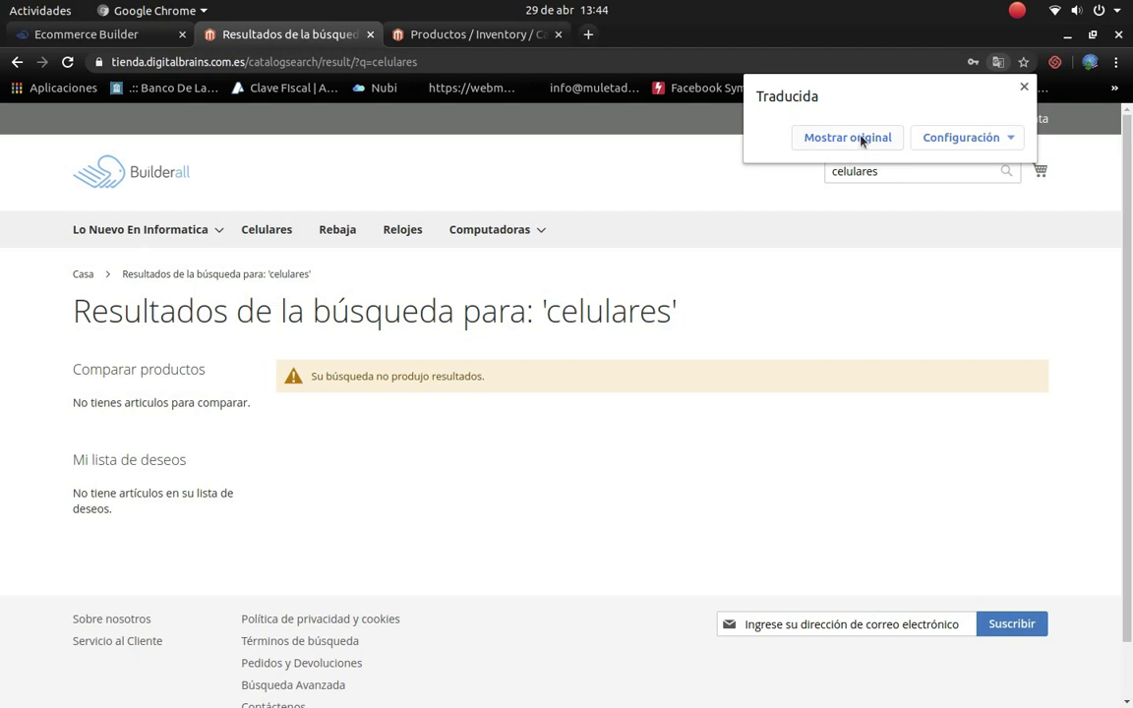
Step: Search for 'Iphone' instead and open the Iphone Celular product page
left_click(861, 140)
double_click(902, 173)
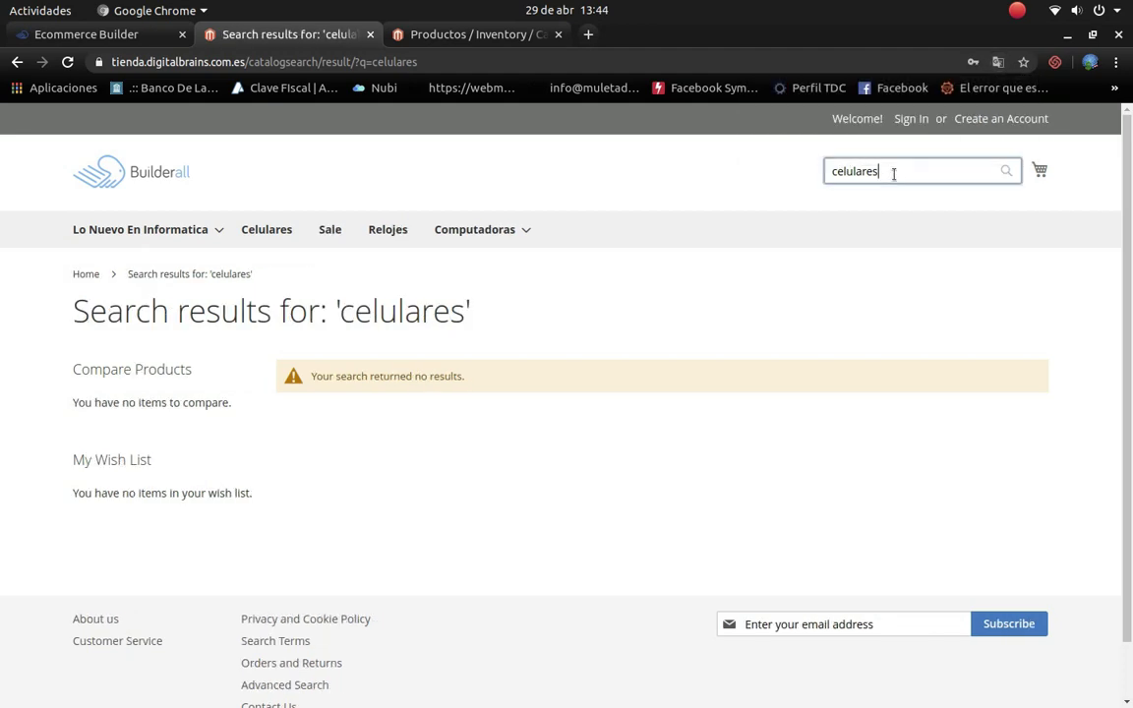
key("BackSpace")
key("Return")
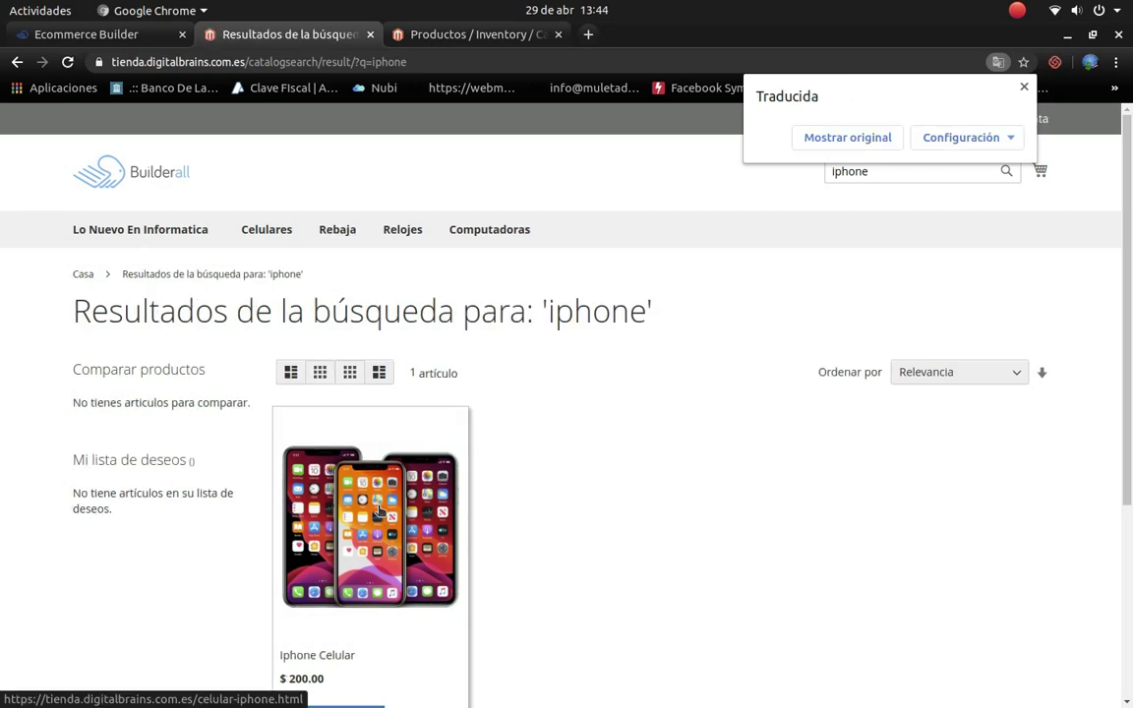
scroll(413, 462, "down", 4)
left_click(413, 356)
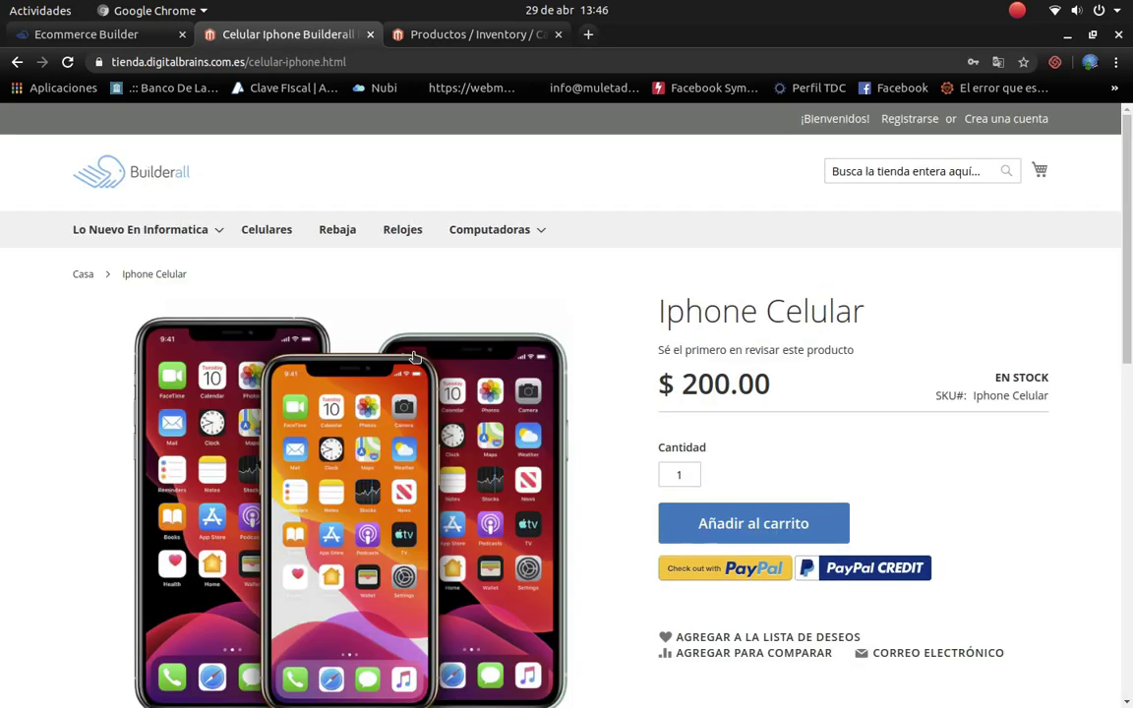
Step: Browse the Celulares category page
left_click(265, 233)
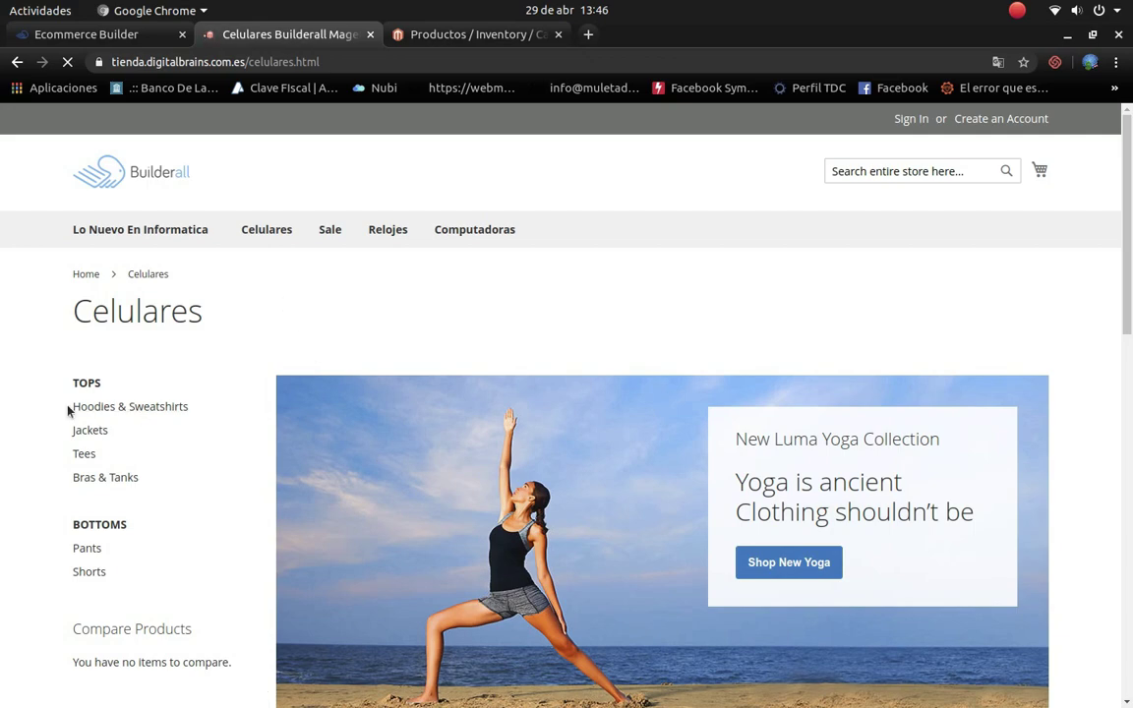
scroll(118, 374, "down", 6)
scroll(144, 435, "up", 4)
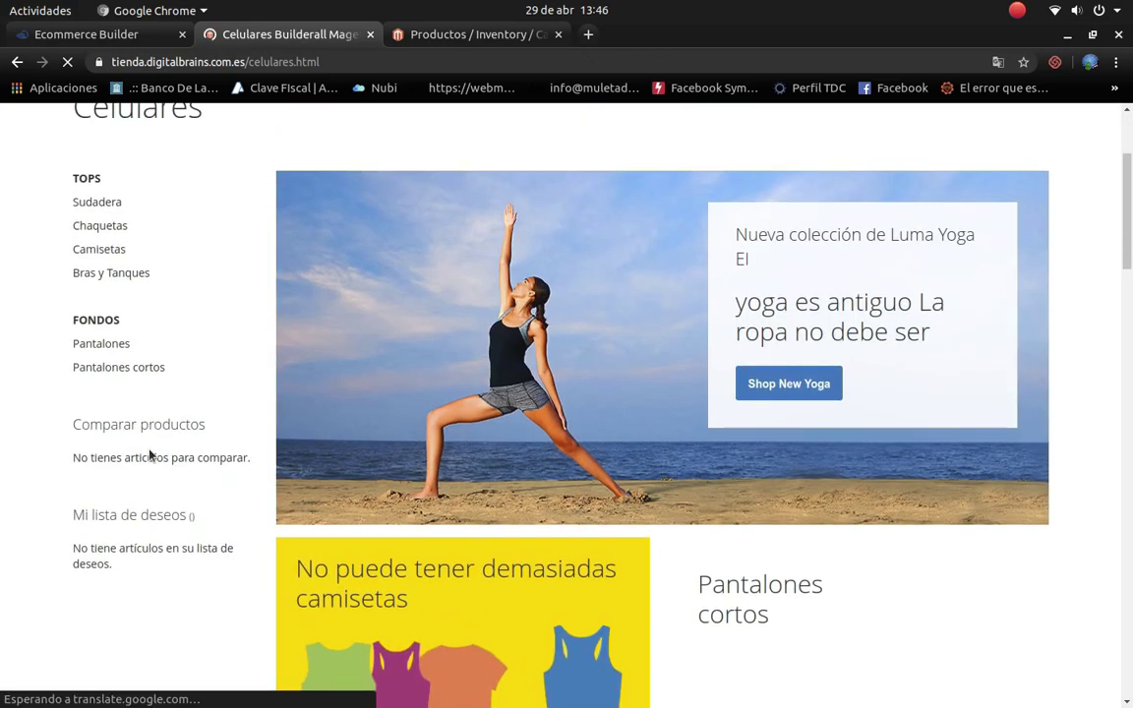
scroll(149, 452, "up", 4)
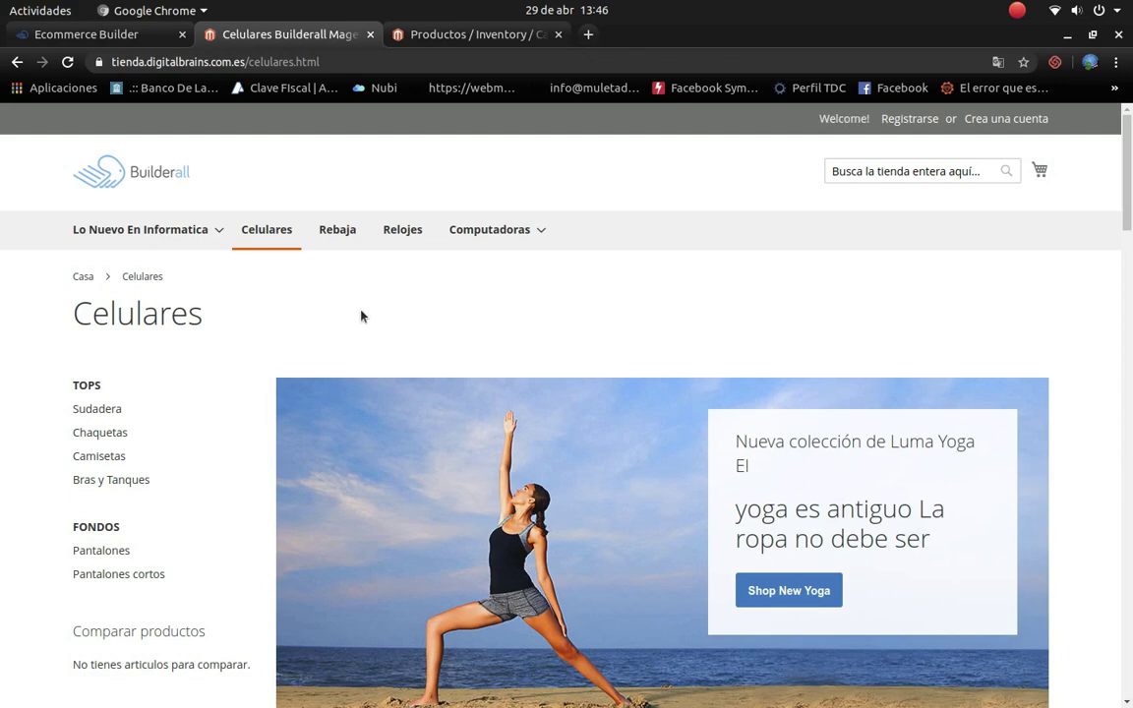
Step: Browse the Relojes category and expand its CATEGORÍA and ACTIVIDAD filters
left_click(395, 232)
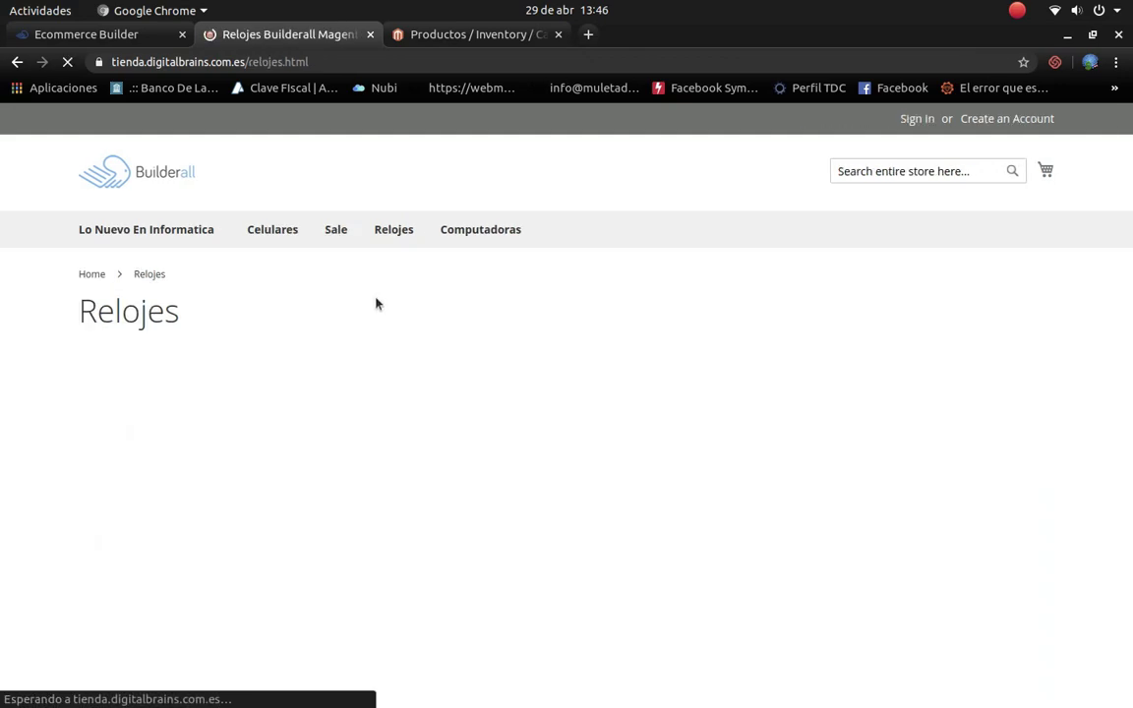
scroll(354, 596, "down", 5)
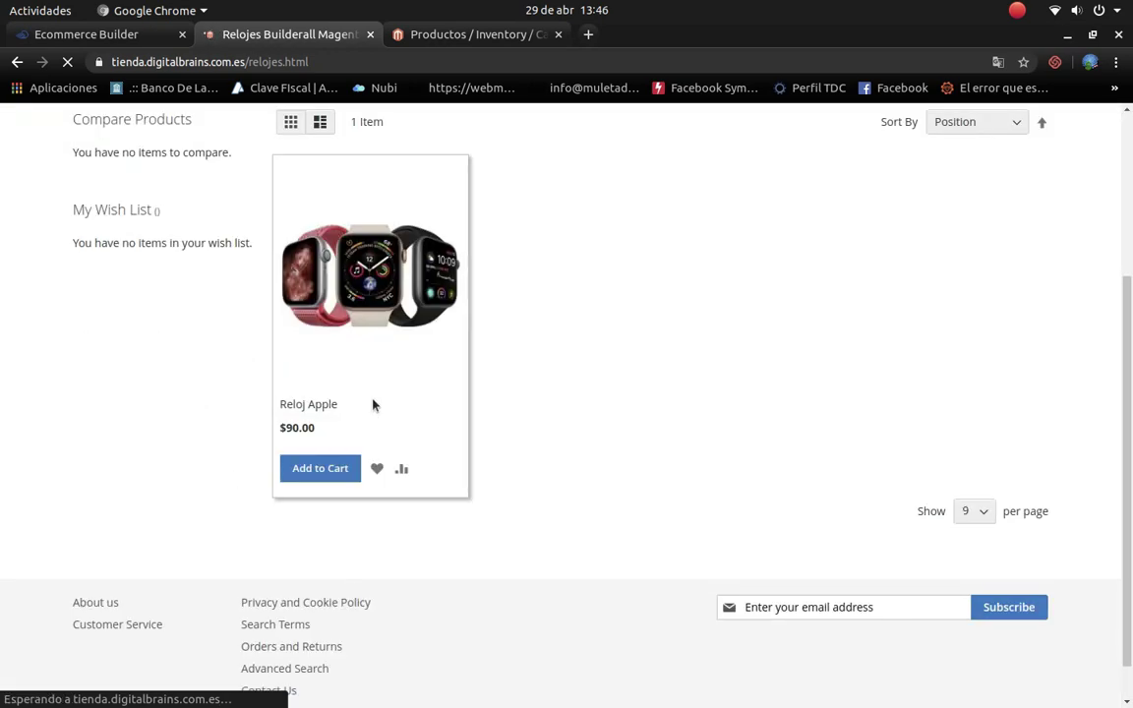
scroll(374, 408, "up", 5)
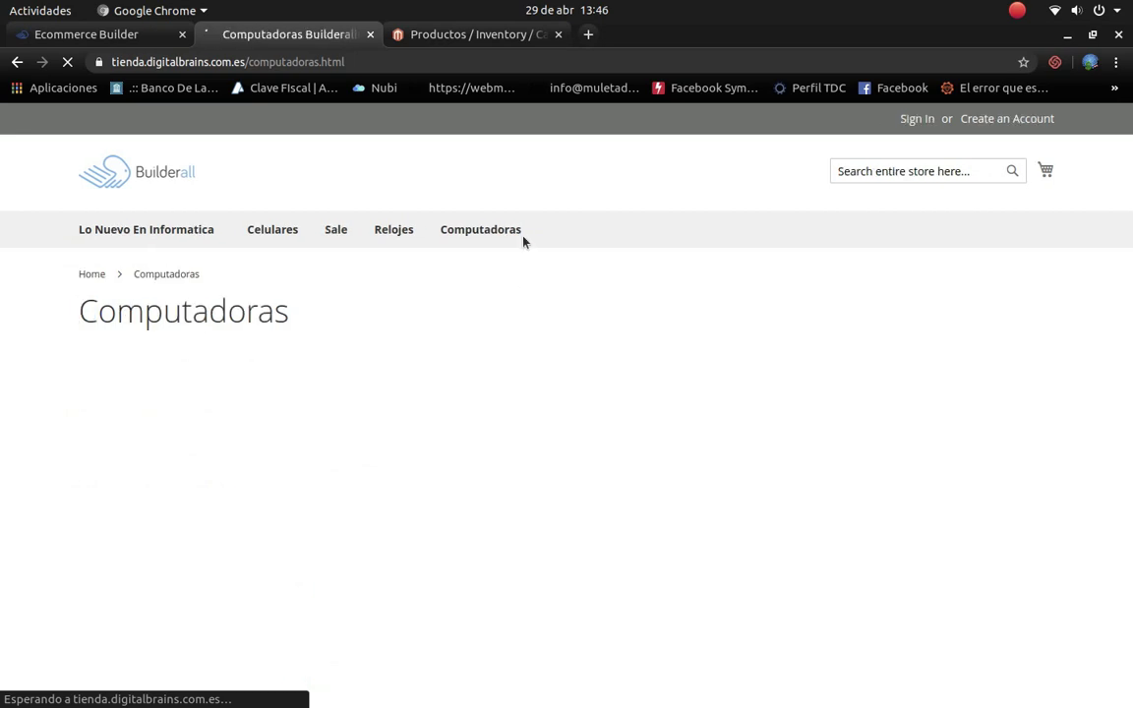
scroll(366, 536, "down", 3)
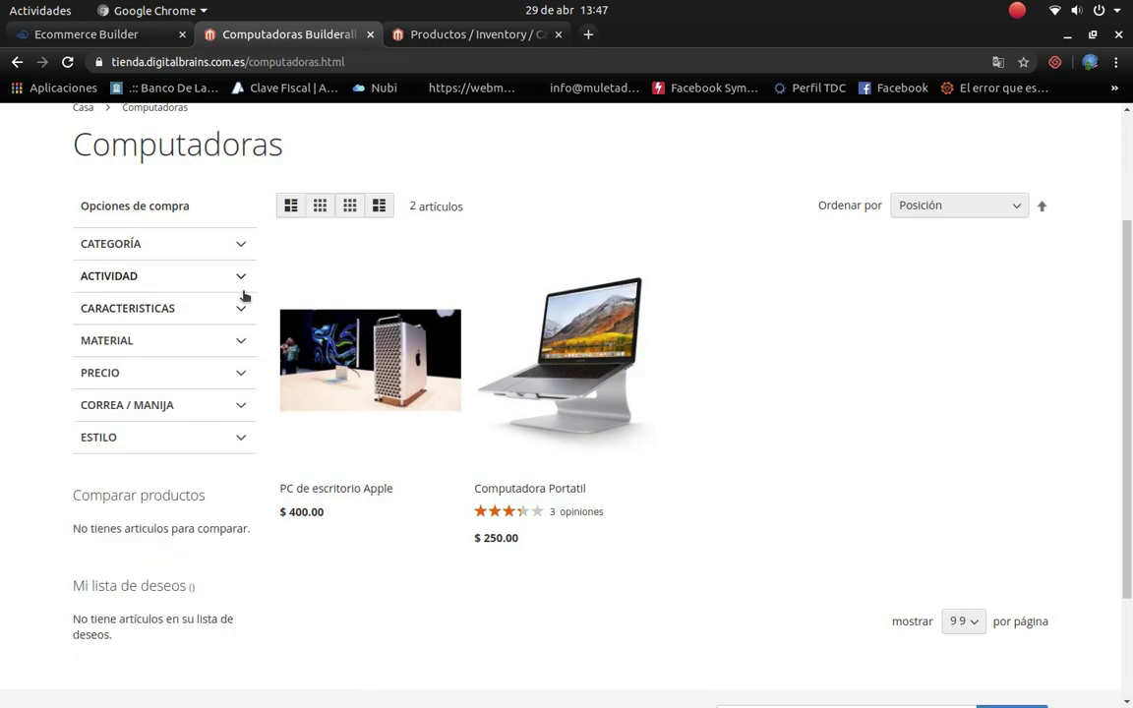
scroll(199, 551, "down", 2)
scroll(219, 442, "up", 4)
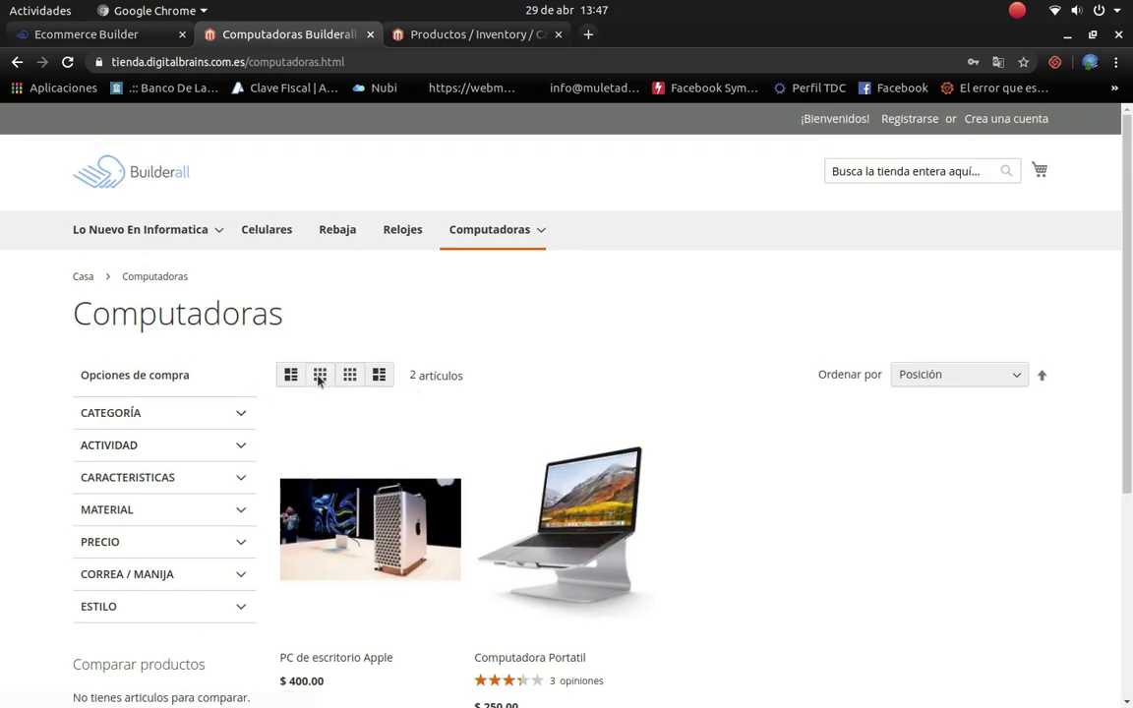
left_click(243, 409)
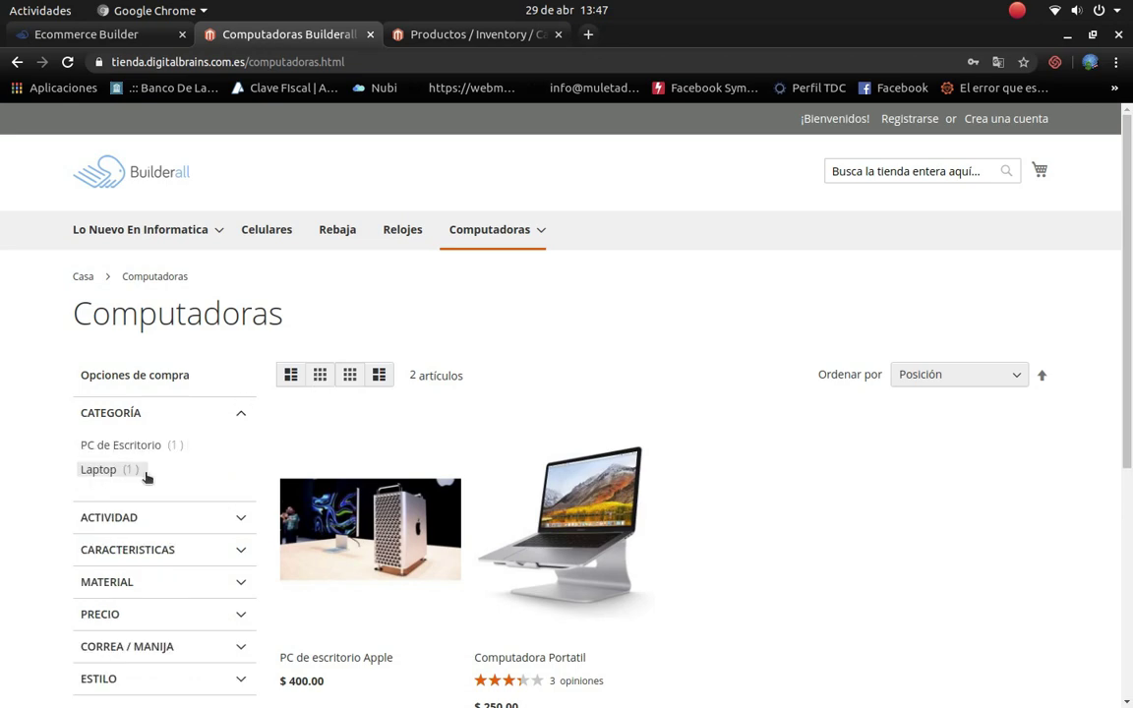
left_click(238, 518)
scroll(238, 521, "down", 1)
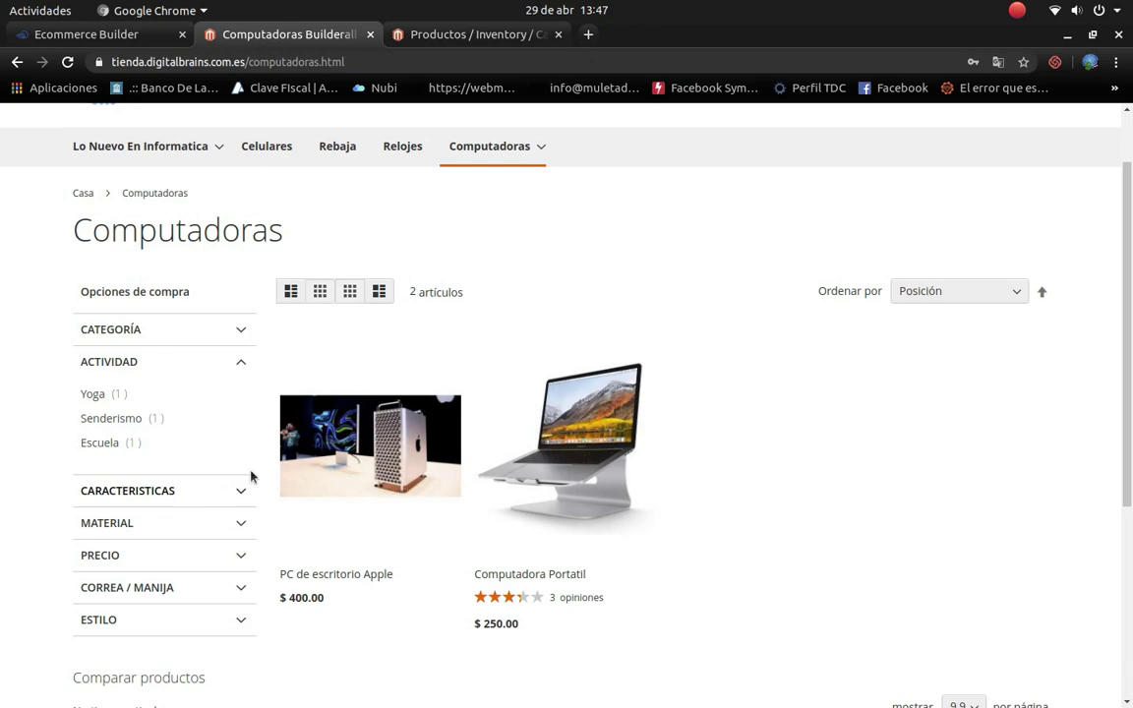
scroll(222, 511, "up", 1)
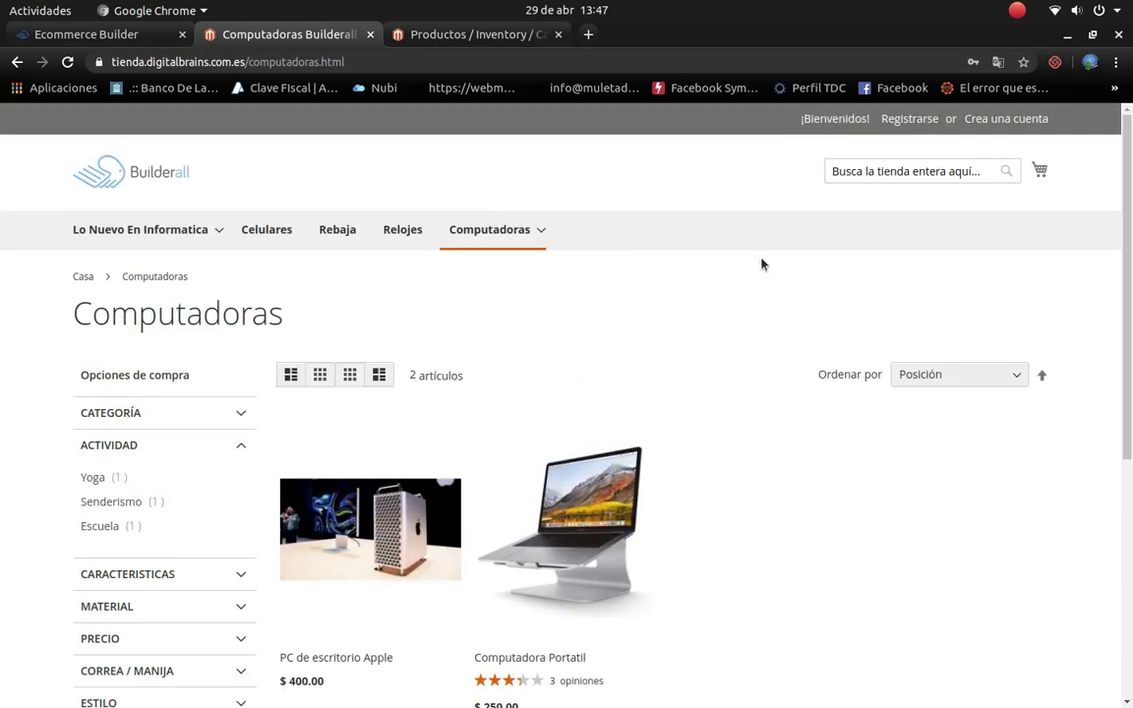
Step: Look over the admin Productos grid of four products
left_click(464, 35)
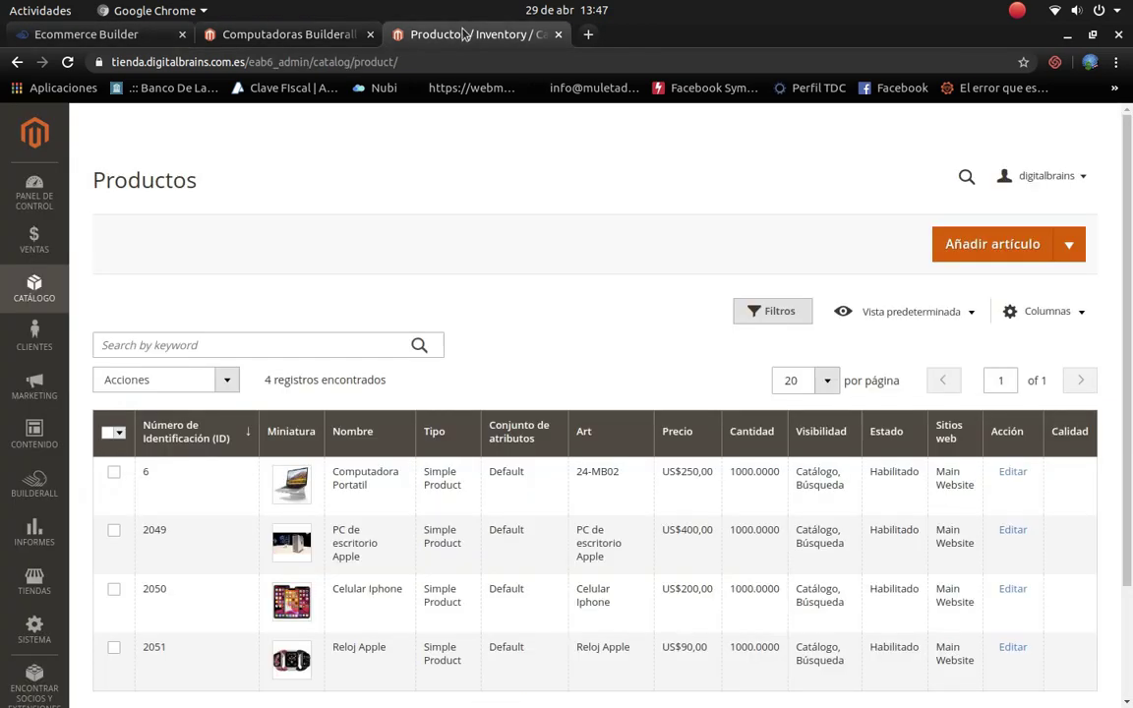
scroll(508, 383, "down", 1)
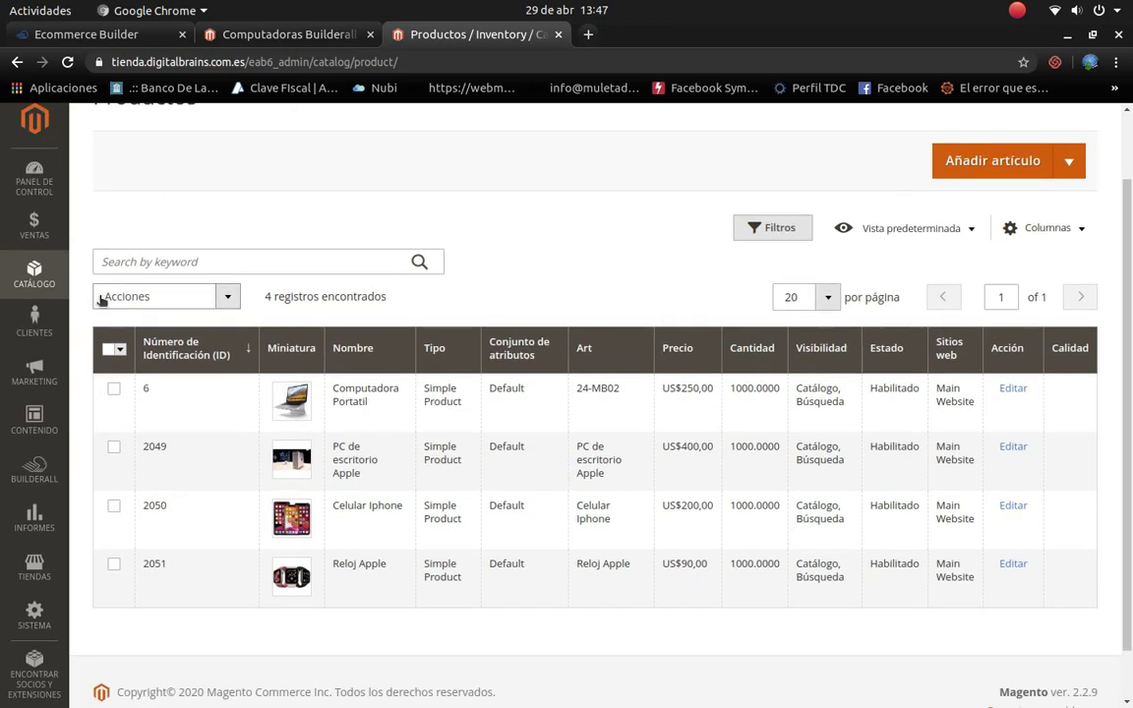
scroll(77, 453, "up", 1)
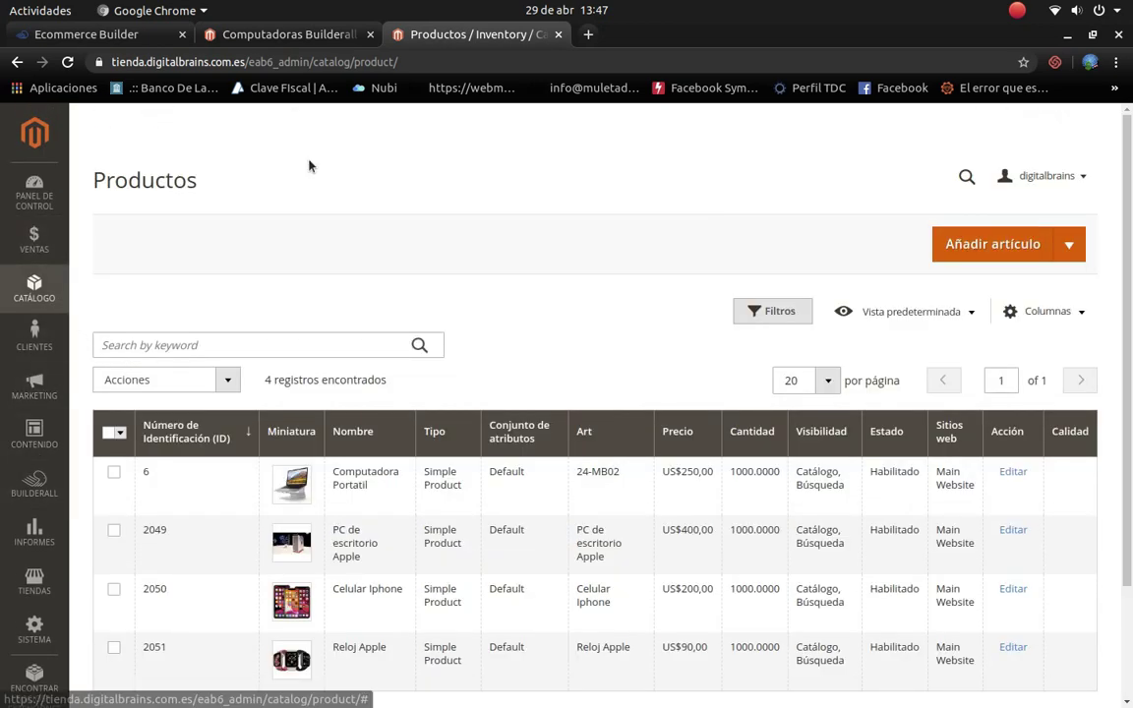
Step: Revisit the storefront home page, then close its tab and open the admin Contenido menu
left_click(334, 35)
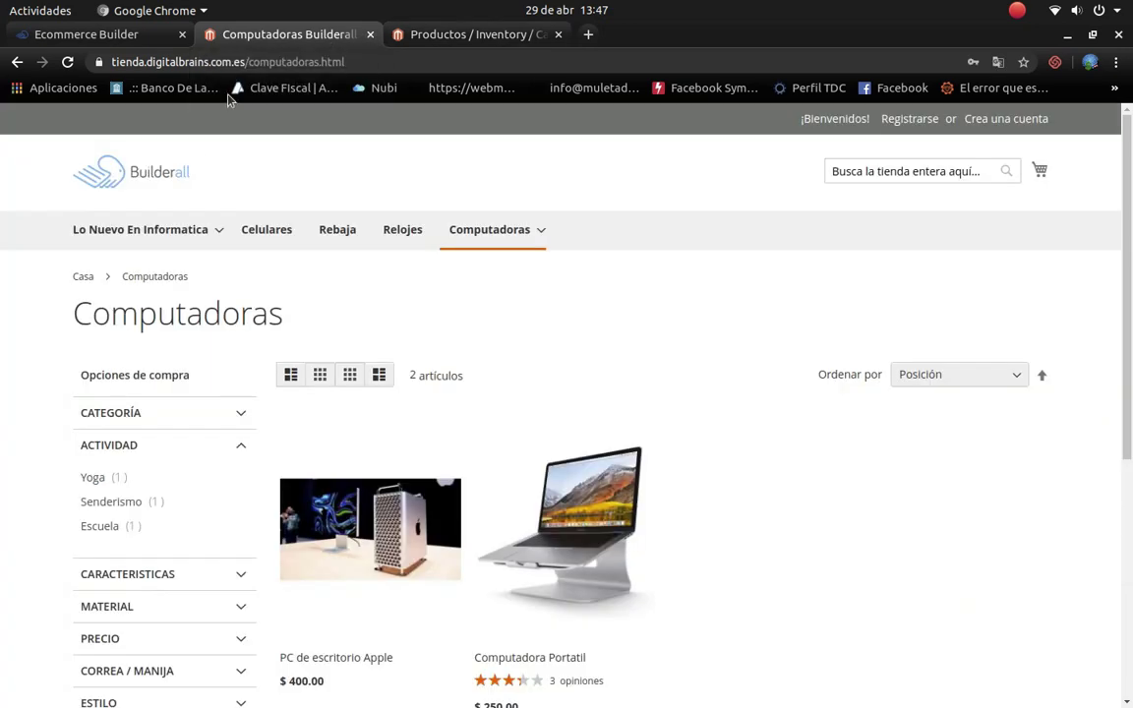
mouse_move(152, 272)
left_click(128, 165)
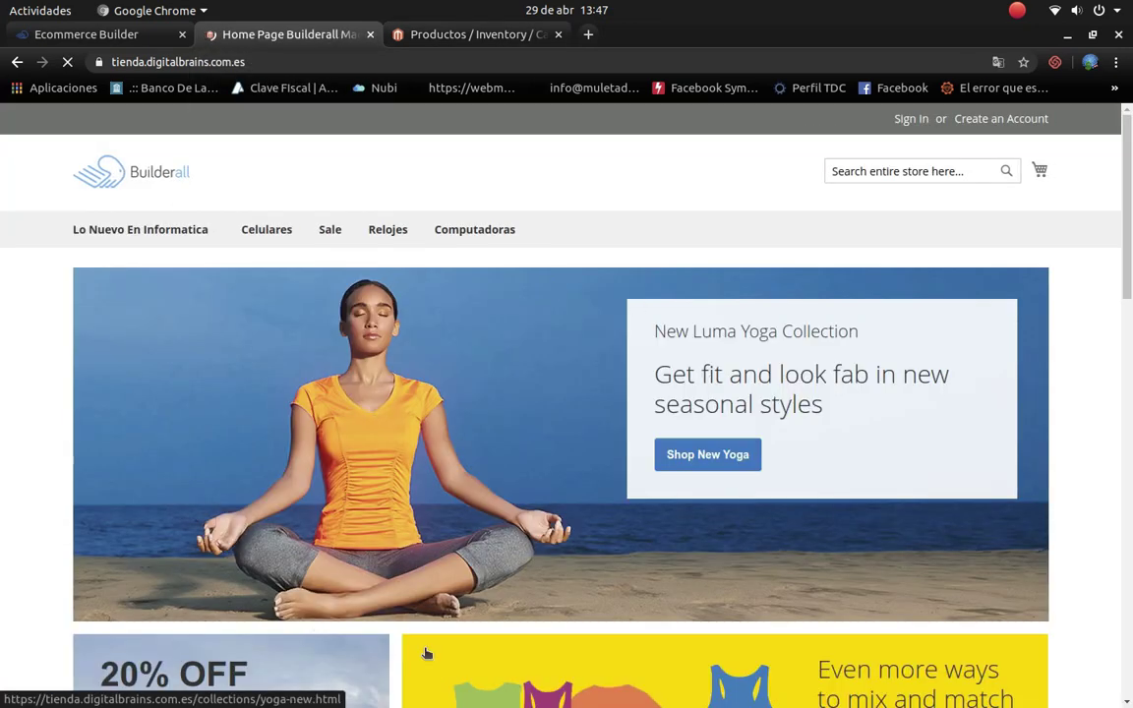
scroll(602, 637, "down", 3)
scroll(602, 638, "down", 1)
scroll(740, 600, "down", 2)
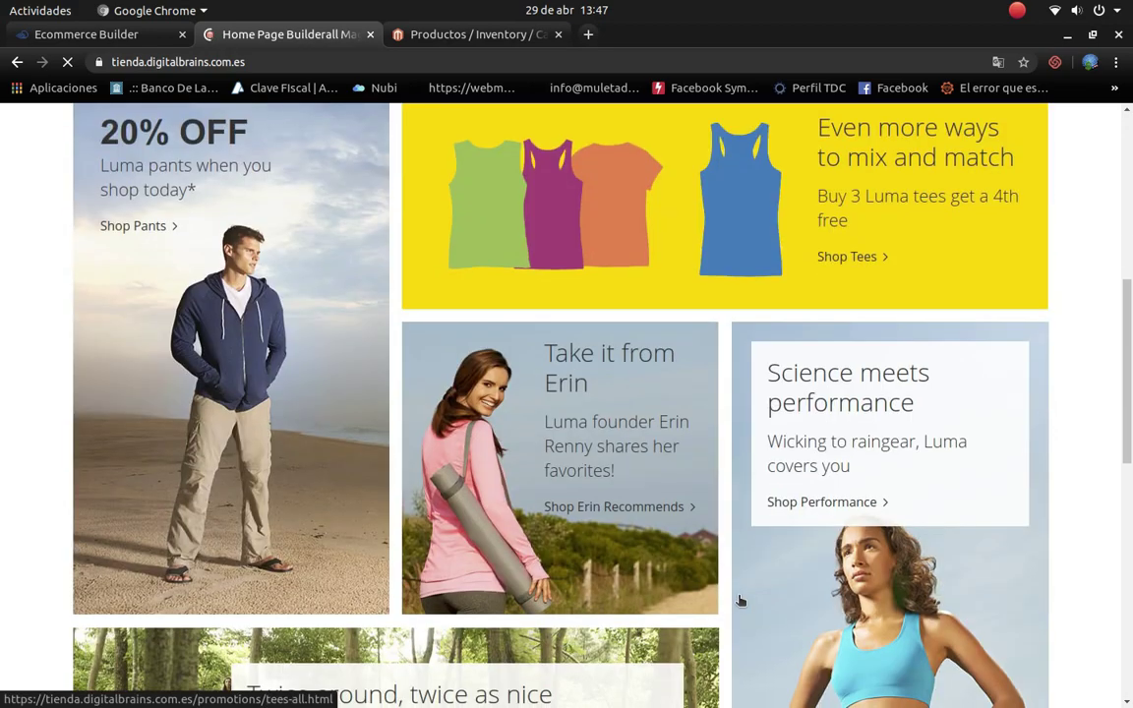
scroll(374, 493, "up", 5)
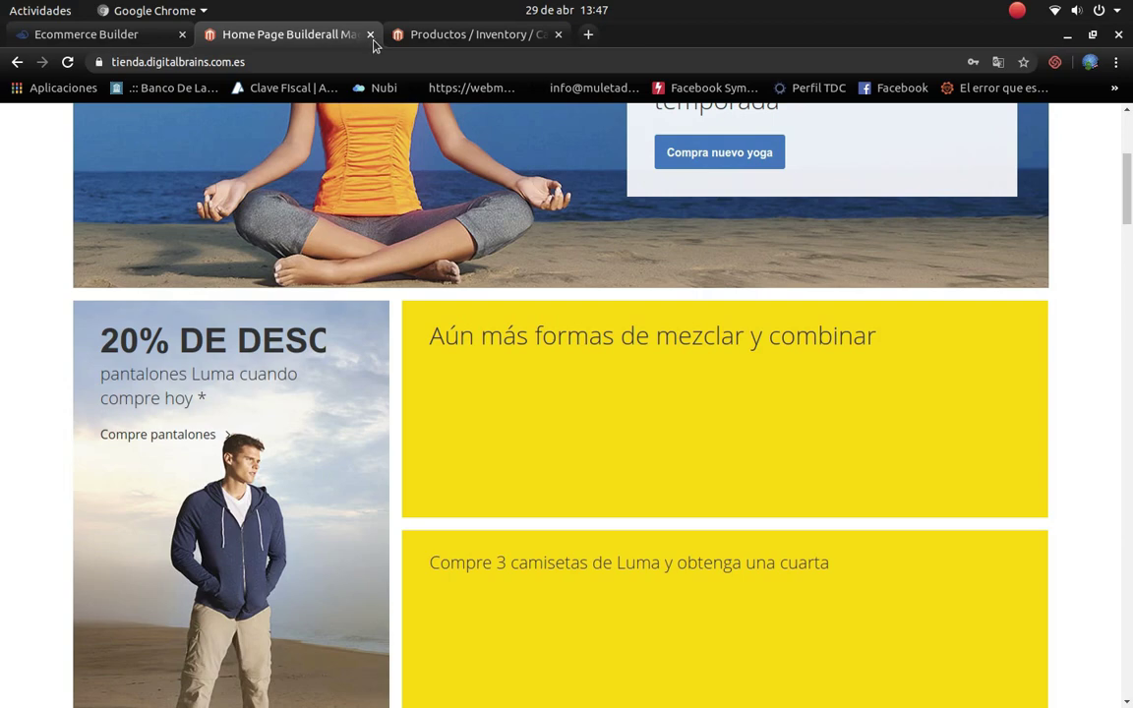
left_click(370, 34)
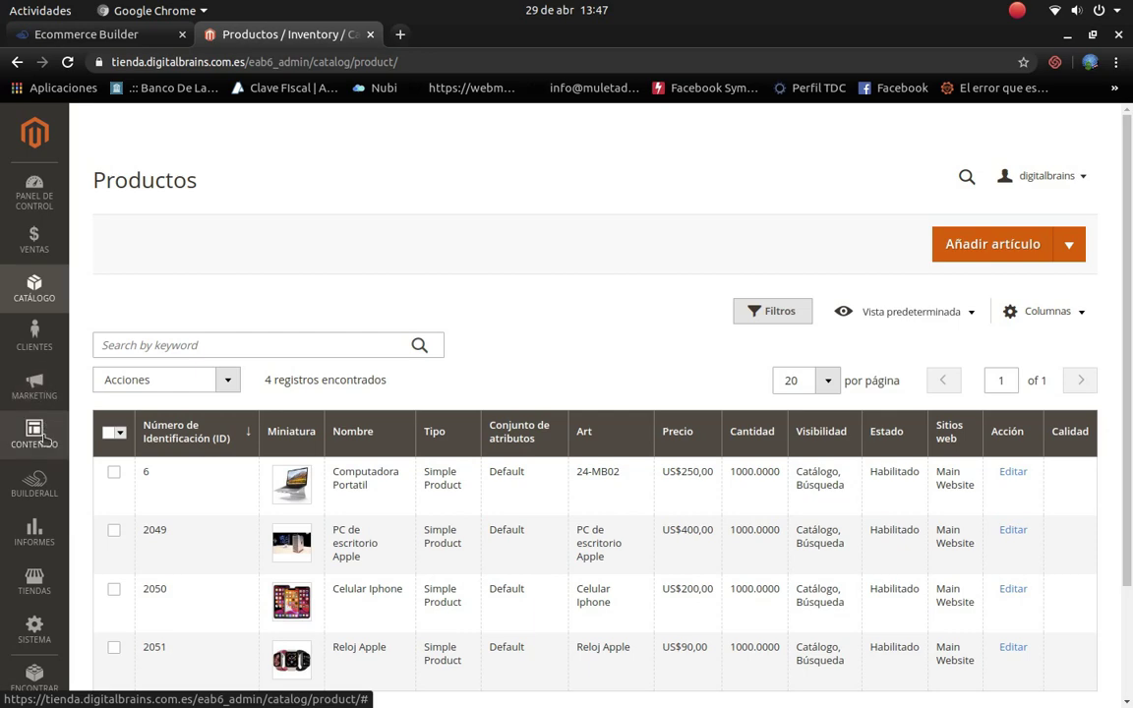
left_click(44, 440)
Step: Open Contenido > Páginas with its six CMS pages and open Home Page's actions menu
left_click(131, 237)
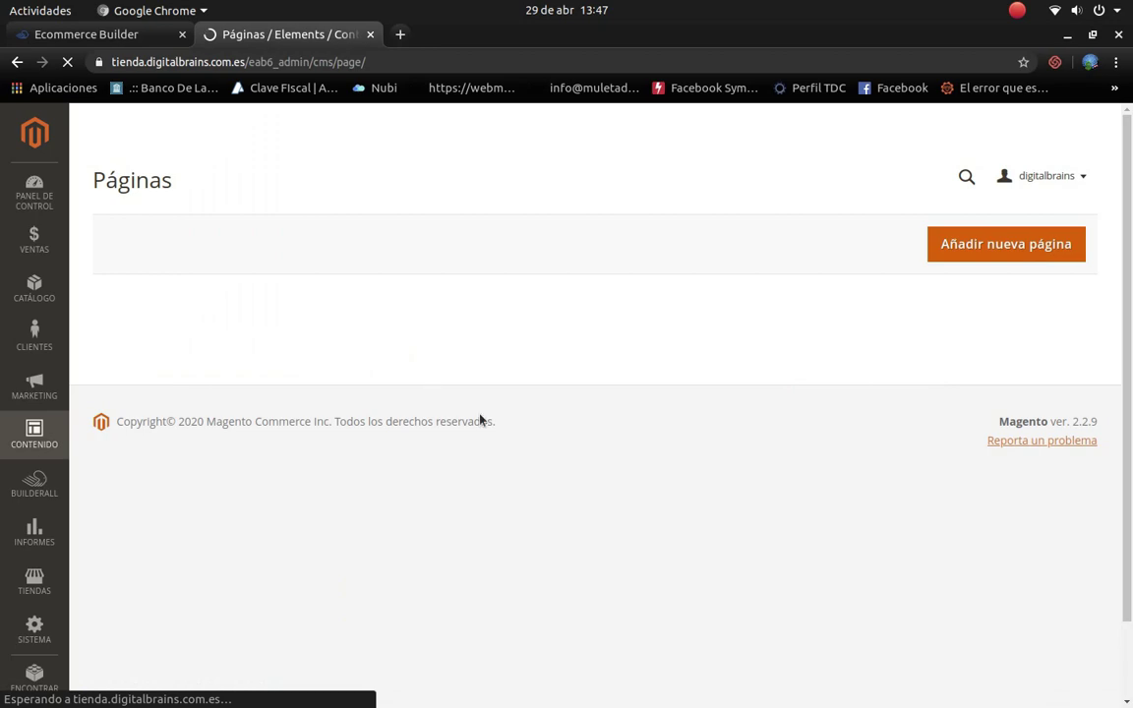
scroll(480, 473, "down", 1)
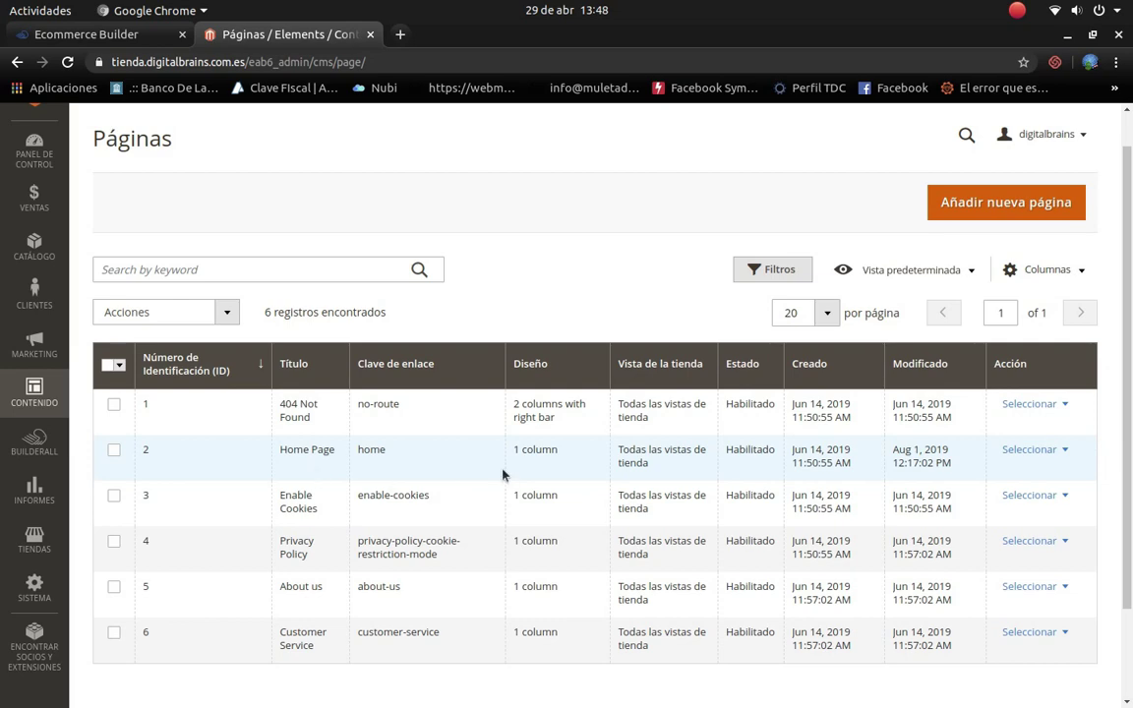
left_click(1022, 451)
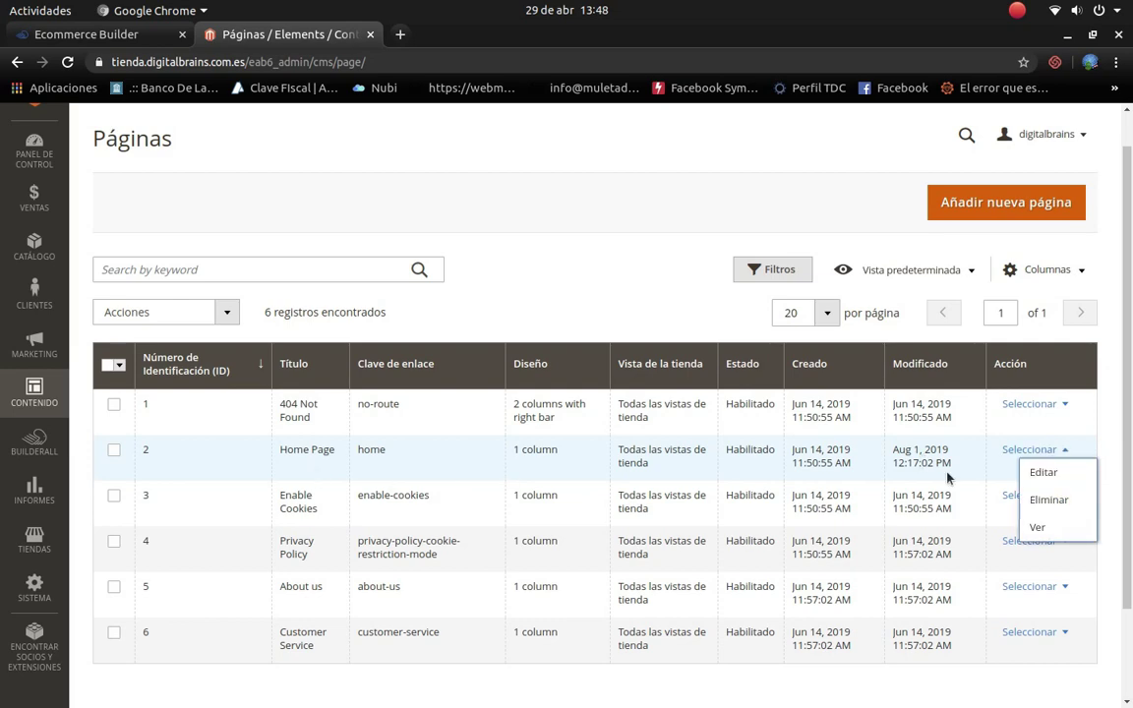
Step: Open the Home Page for editing and rename its page title to 'Pagina de Inicio'
left_click(1061, 475)
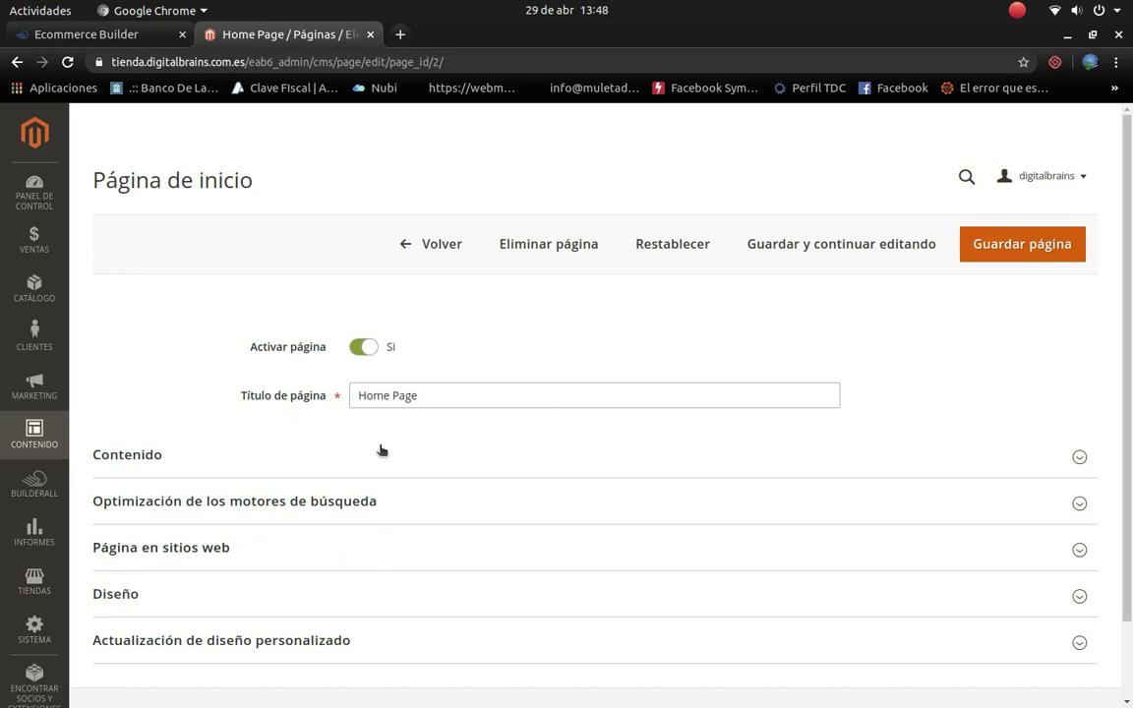
triple_click(398, 394)
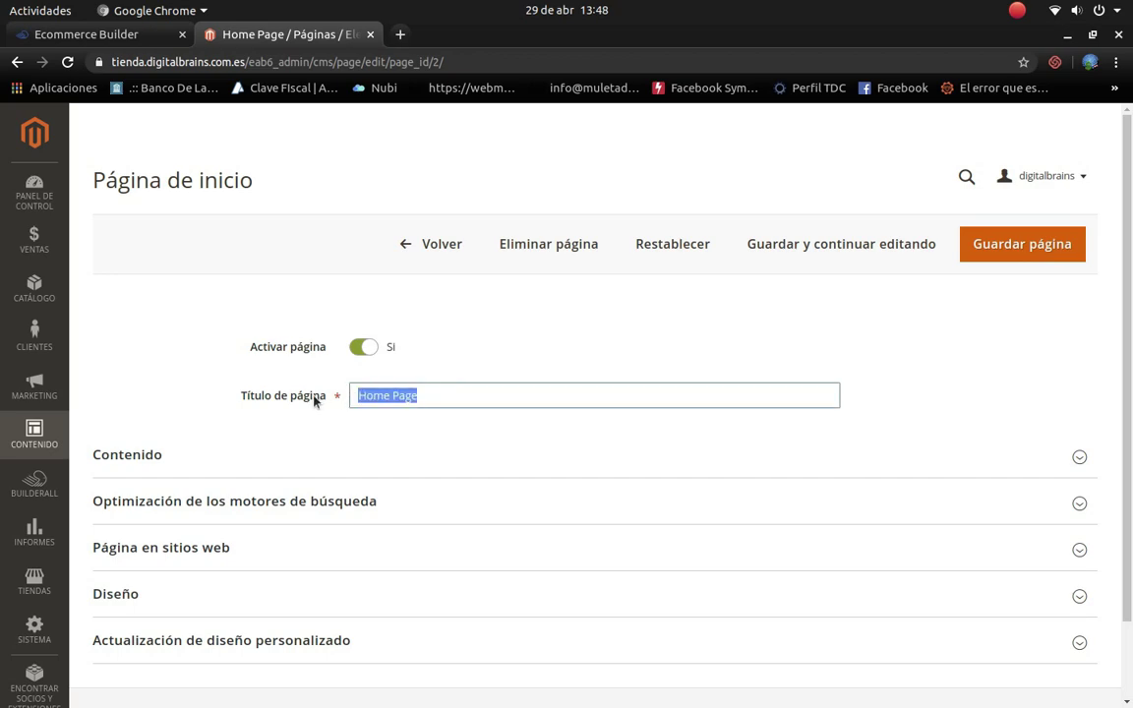
type("Pagina de Inicio")
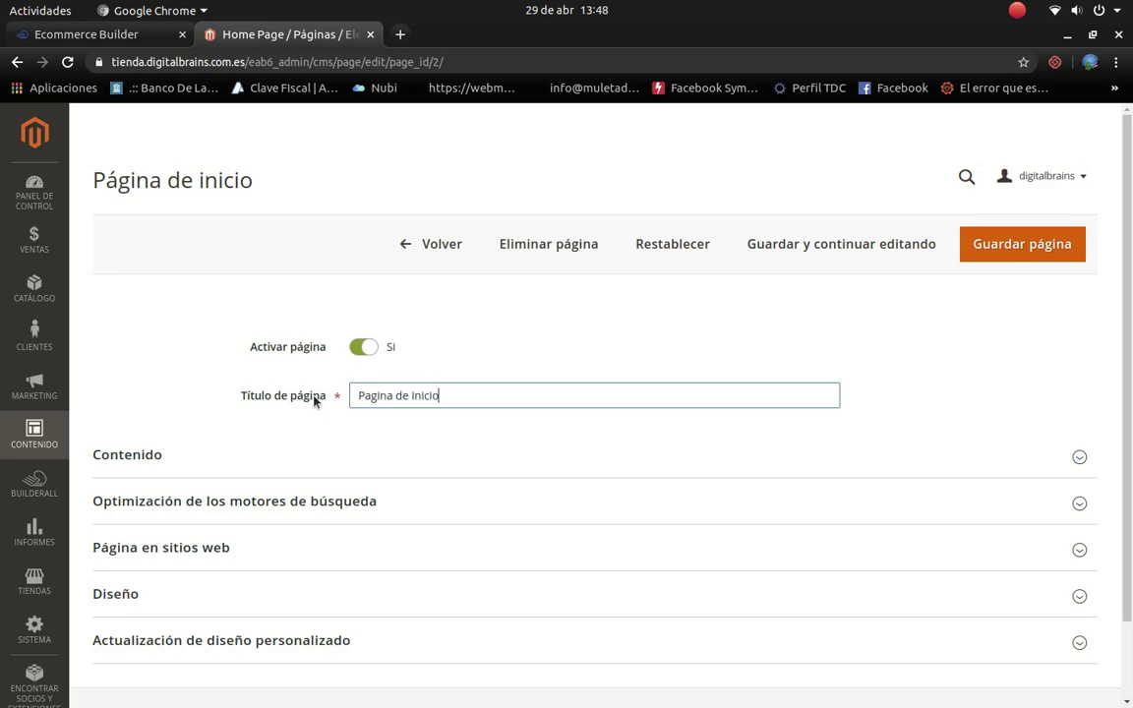
Step: Copy 'Pagina de Inicio' into the Contenido section's content title, replacing 'Home Page'
left_click(1078, 457)
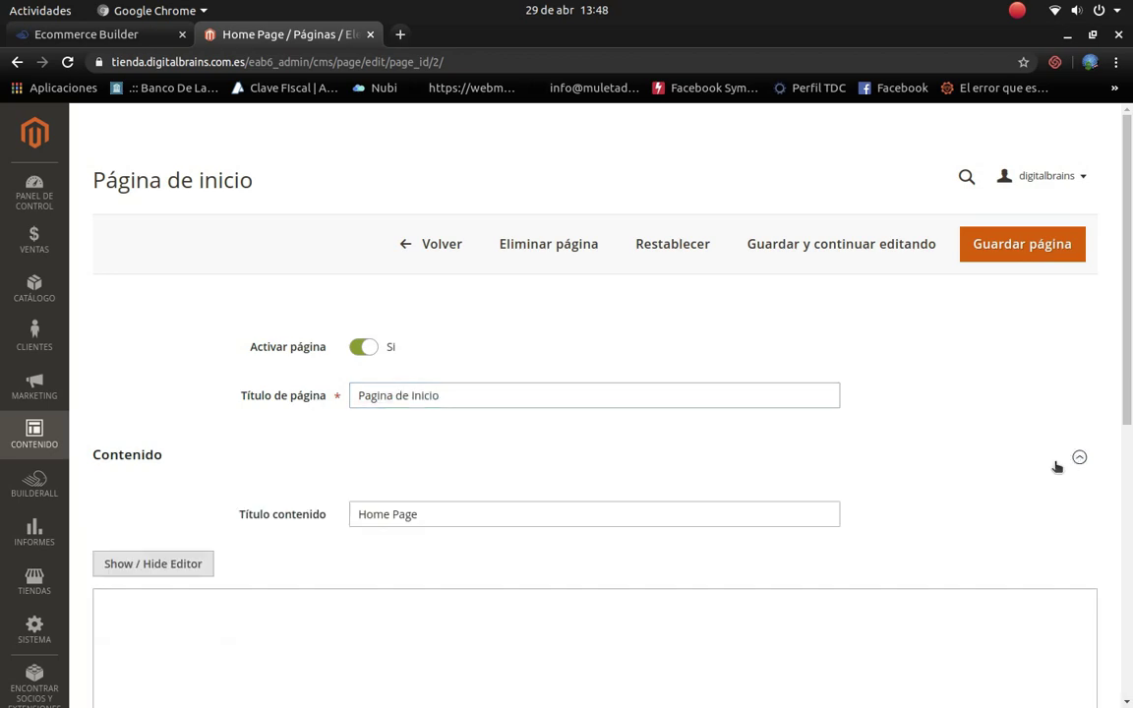
left_click_drag(447, 513, 268, 513)
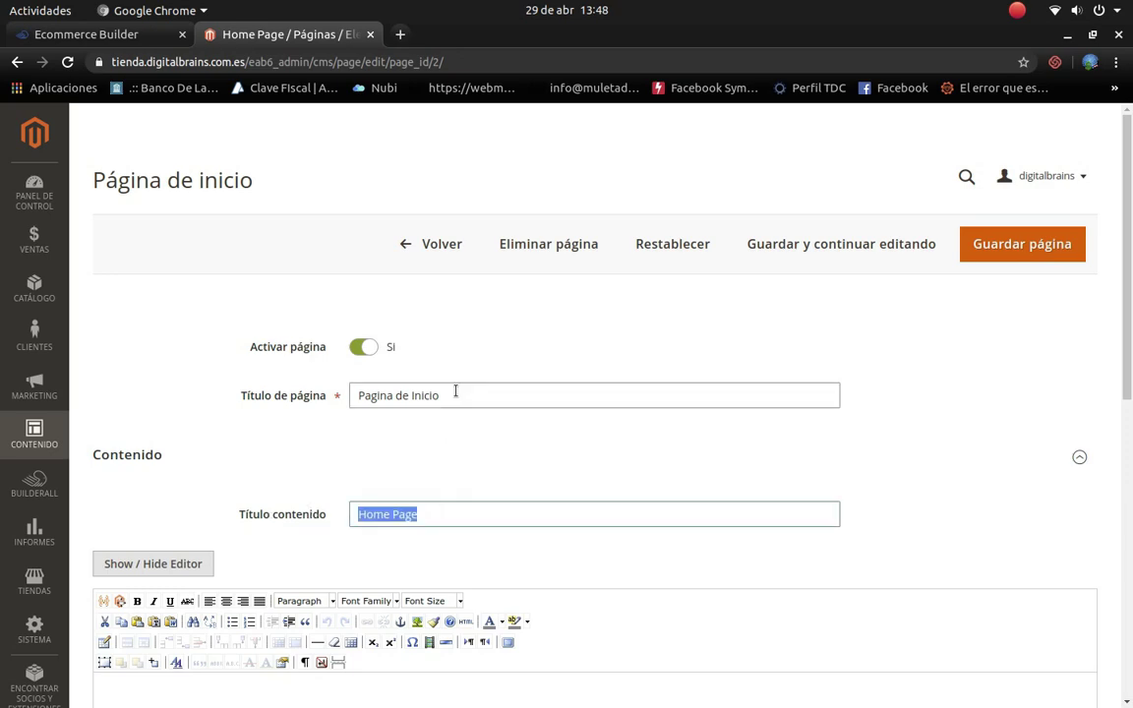
left_click_drag(455, 392, 235, 391)
key("ctrl+c")
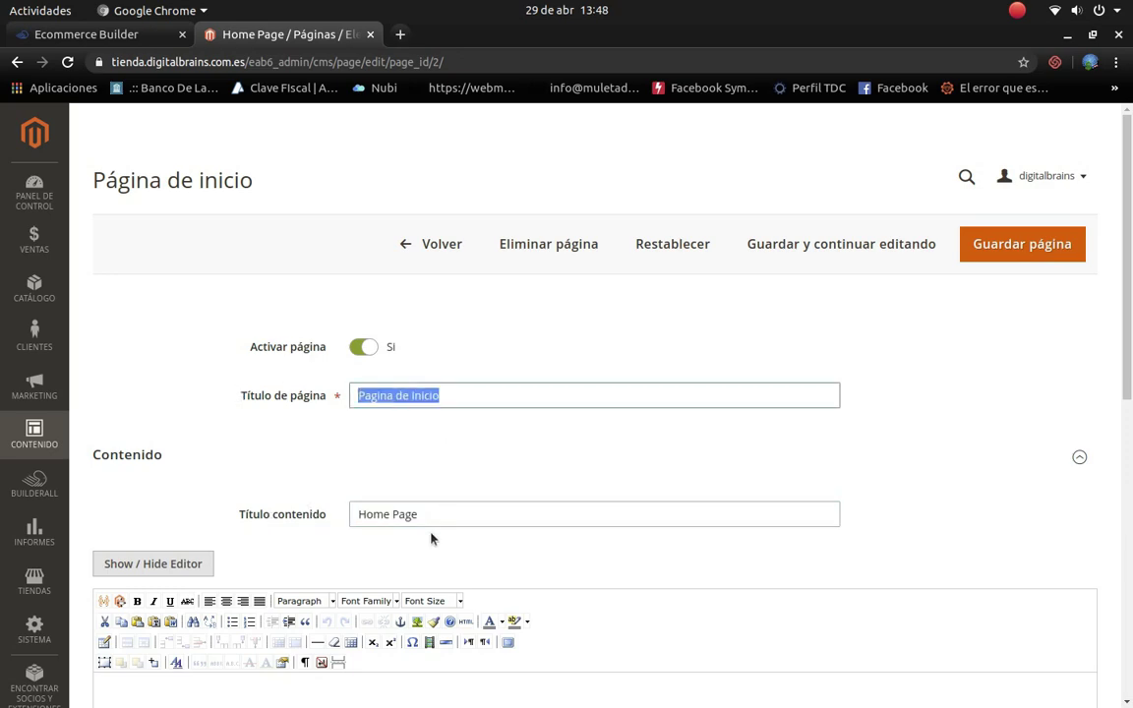
left_click_drag(433, 513, 227, 519)
key("ctrl+v")
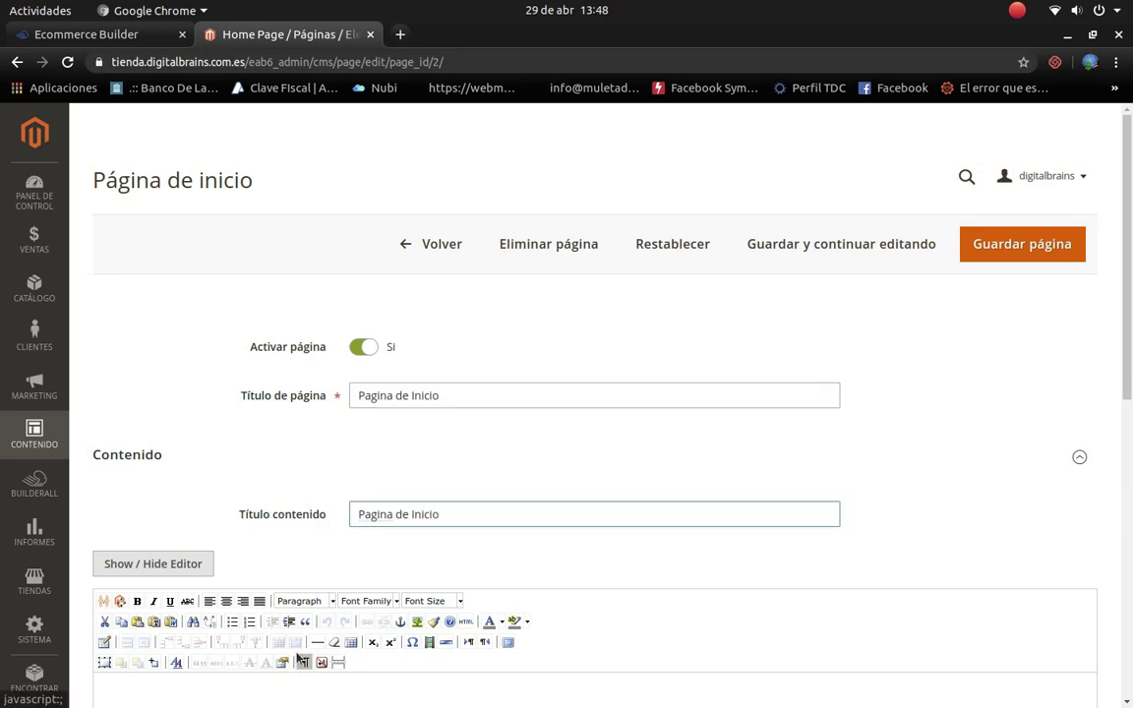
scroll(298, 659, "down", 5)
left_click(222, 505)
Step: Write a Spanish welcome paragraph, 'Bienvenido a nuestra tienda…', inviting visitors to subscribe for news
type("Bi")
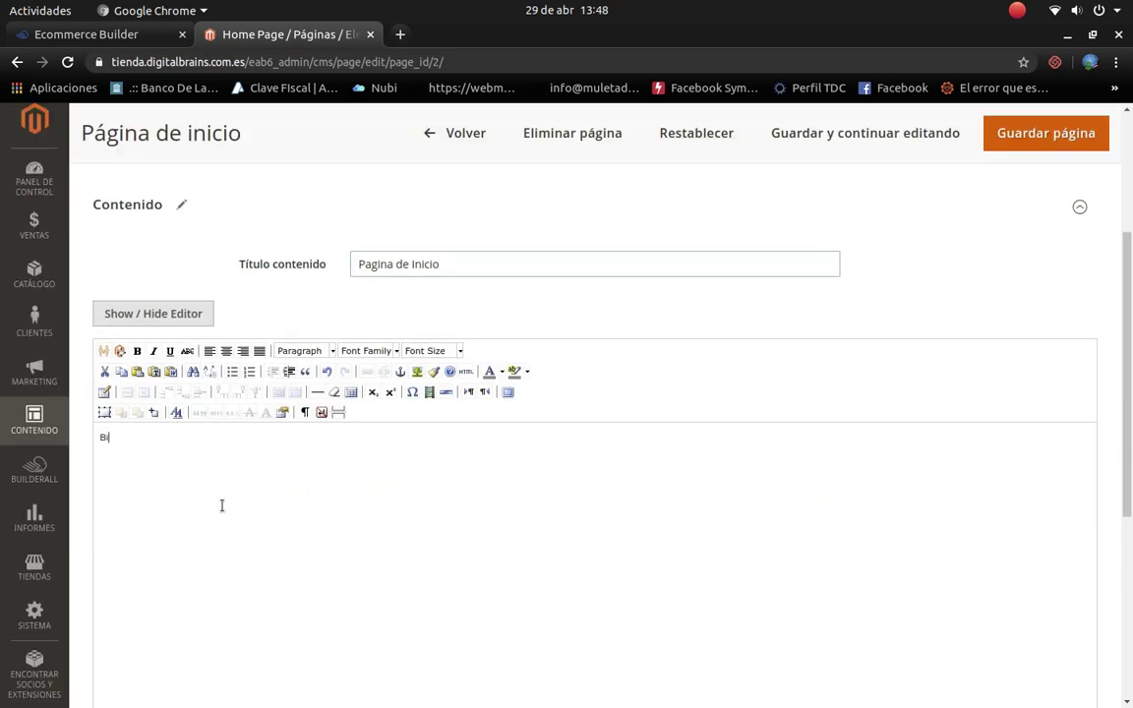
type("envenido a nuestra tienda de produc")
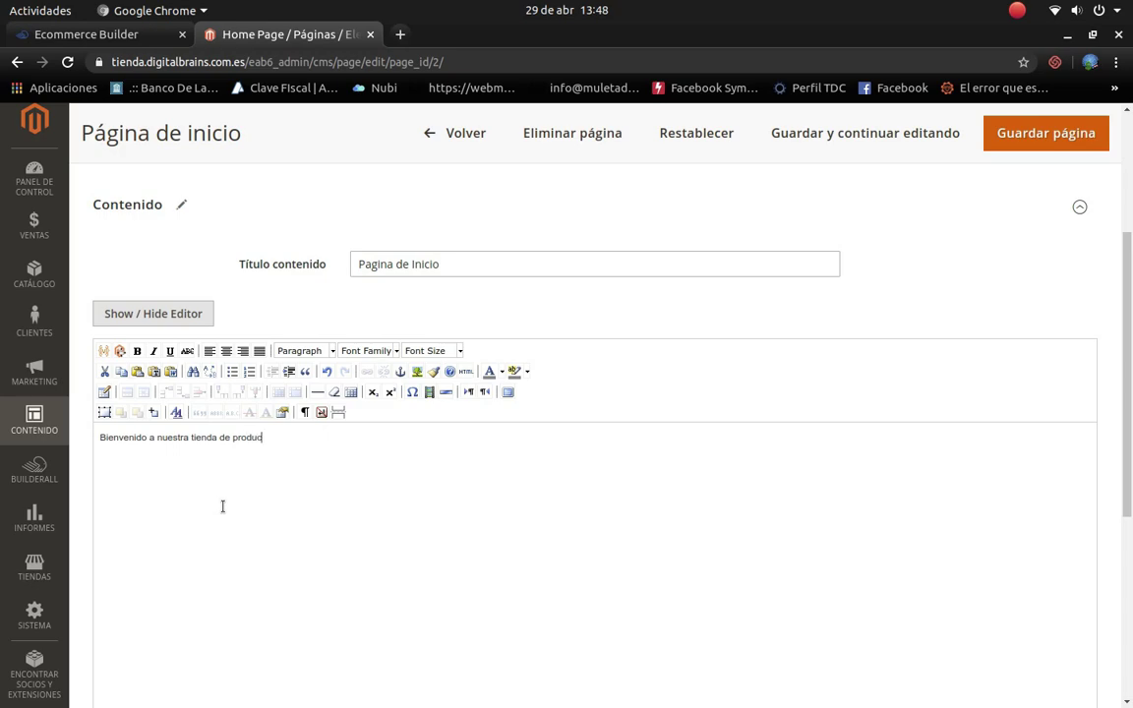
type("tos")
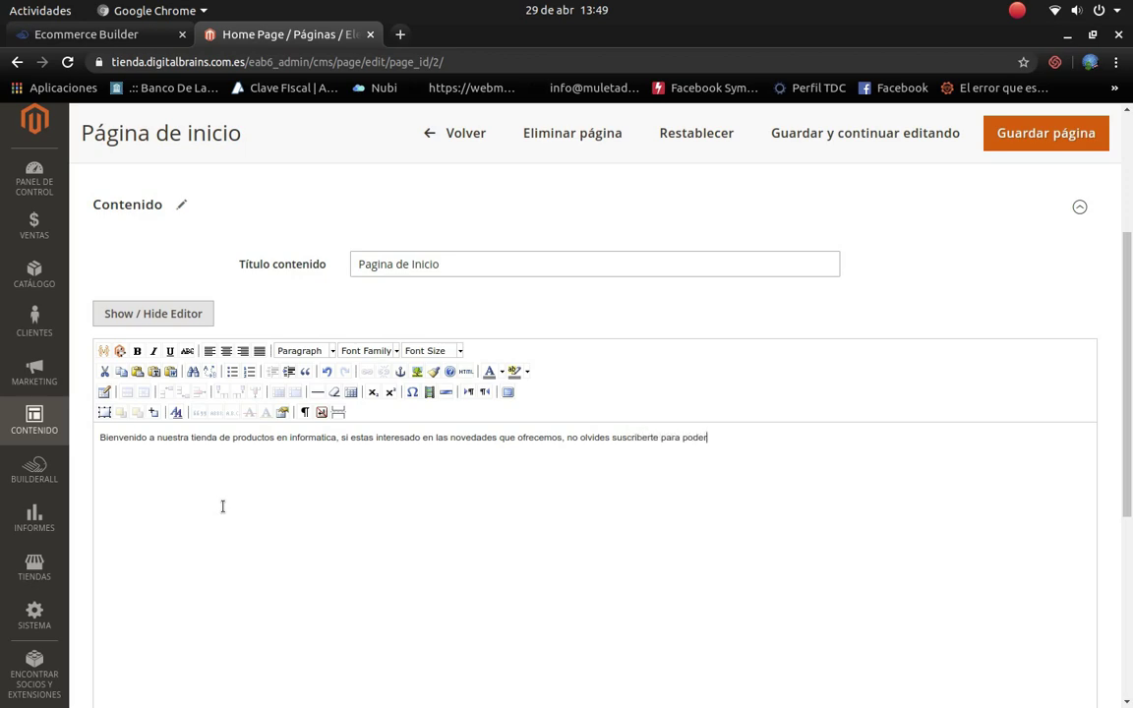
type("mantenerte al tanto de todo")
scroll(364, 410, "down", 5)
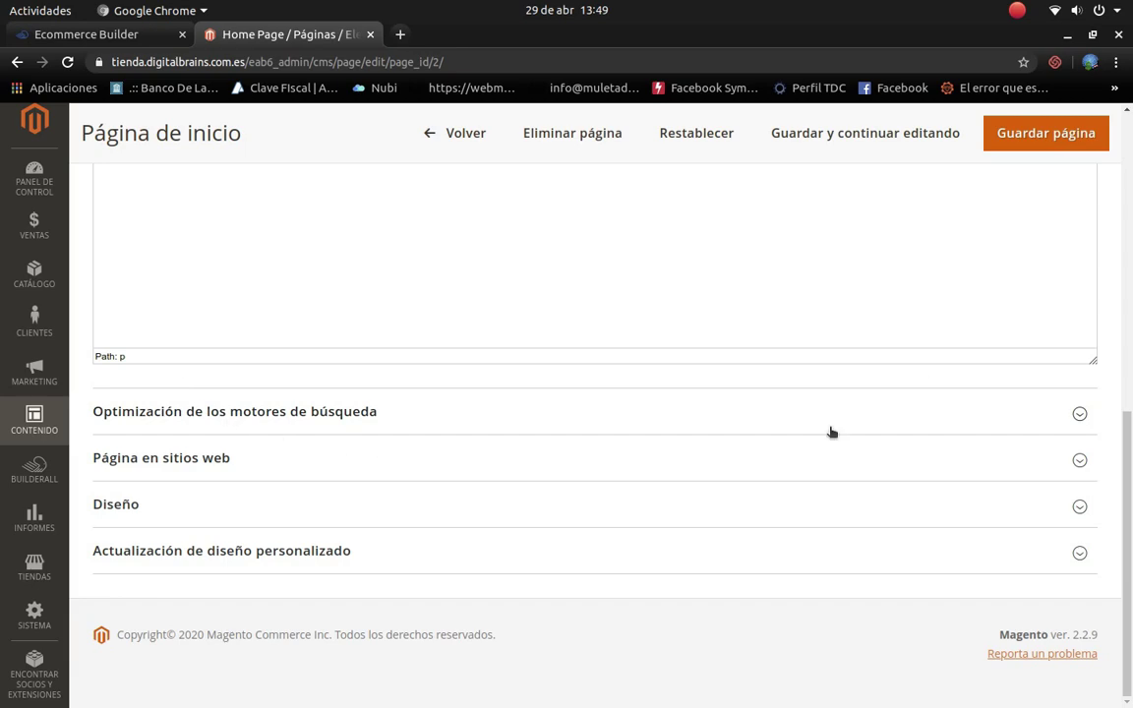
Step: Expand the search engine optimisation section, showing the URL key home
left_click(1078, 413)
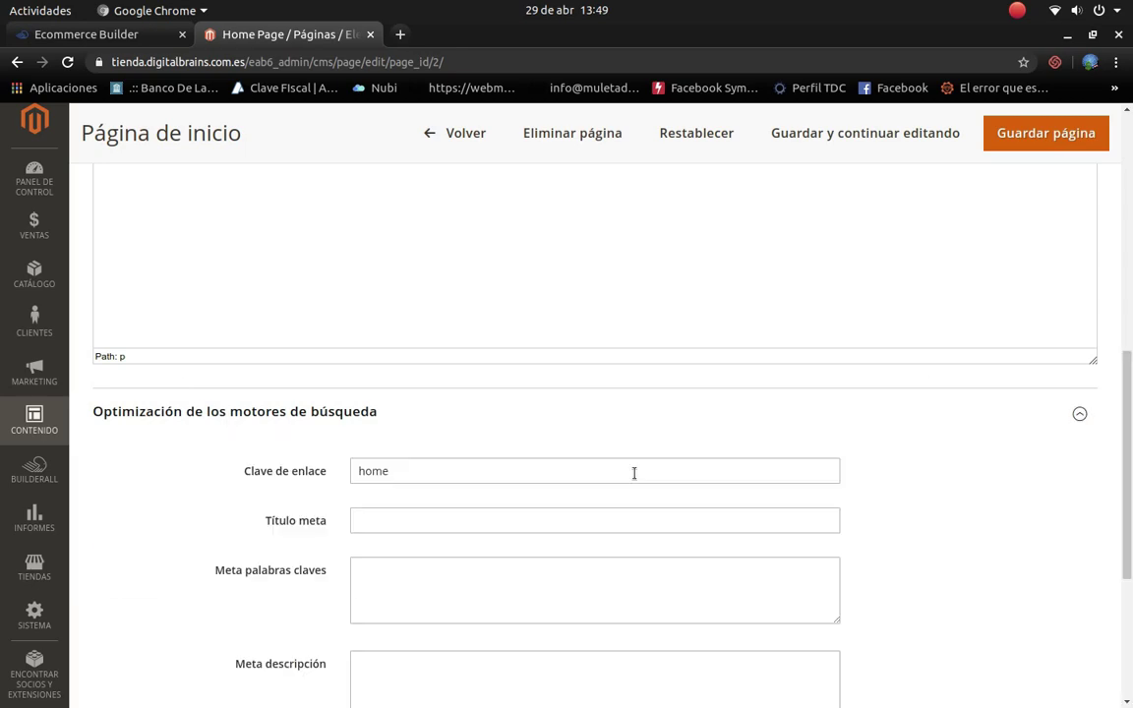
scroll(629, 473, "down", 3)
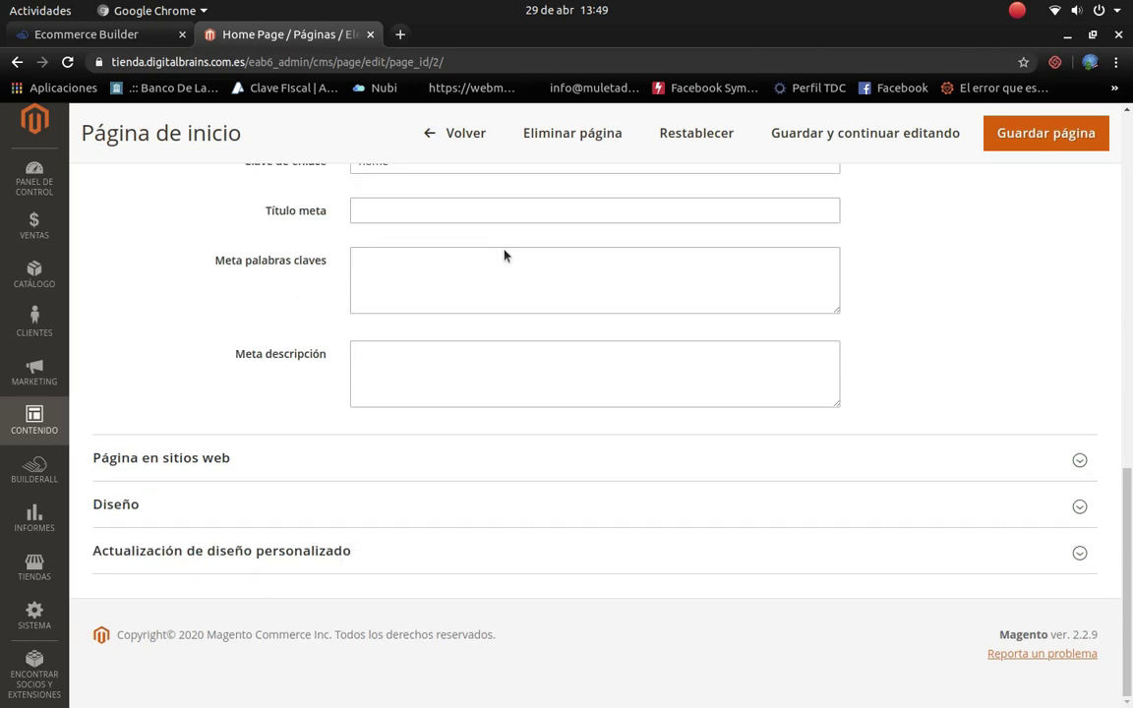
scroll(503, 250, "up", 2)
scroll(496, 309, "down", 2)
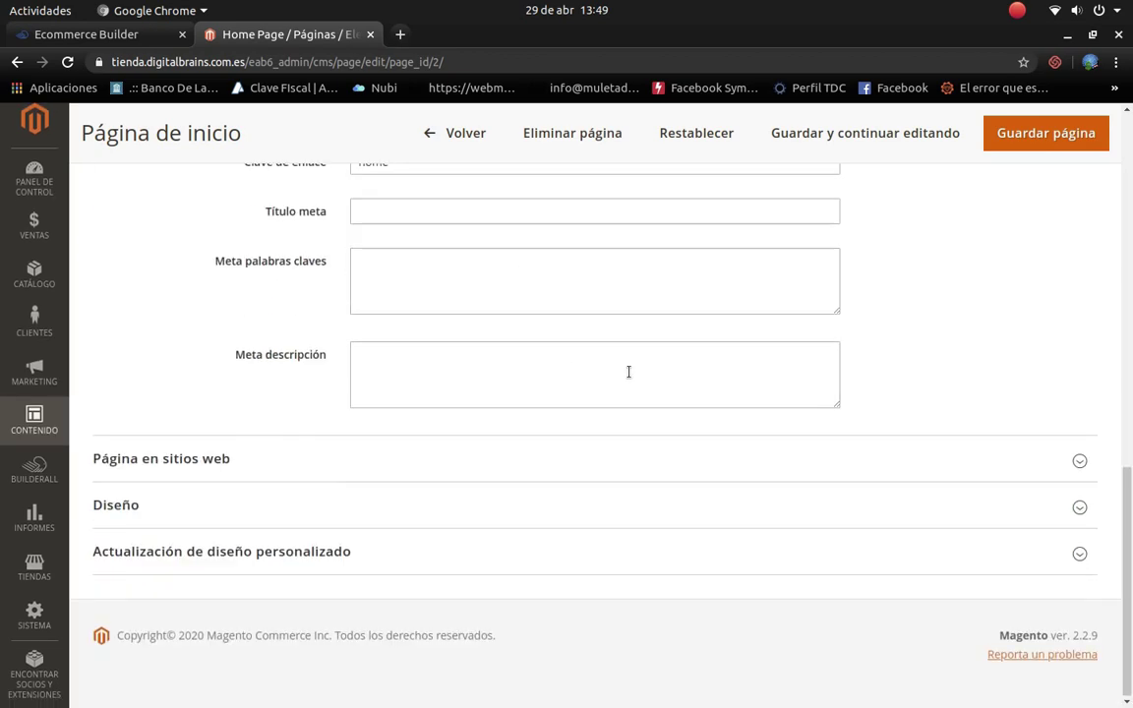
scroll(488, 358, "up", 5)
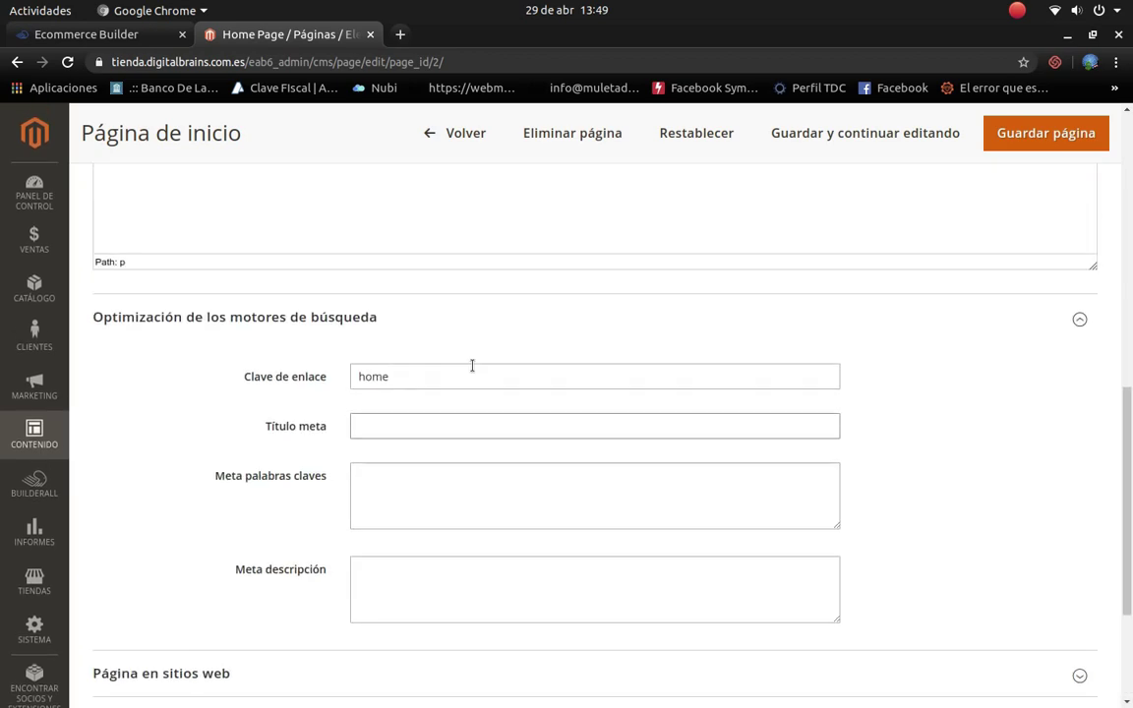
scroll(461, 370, "up", 5)
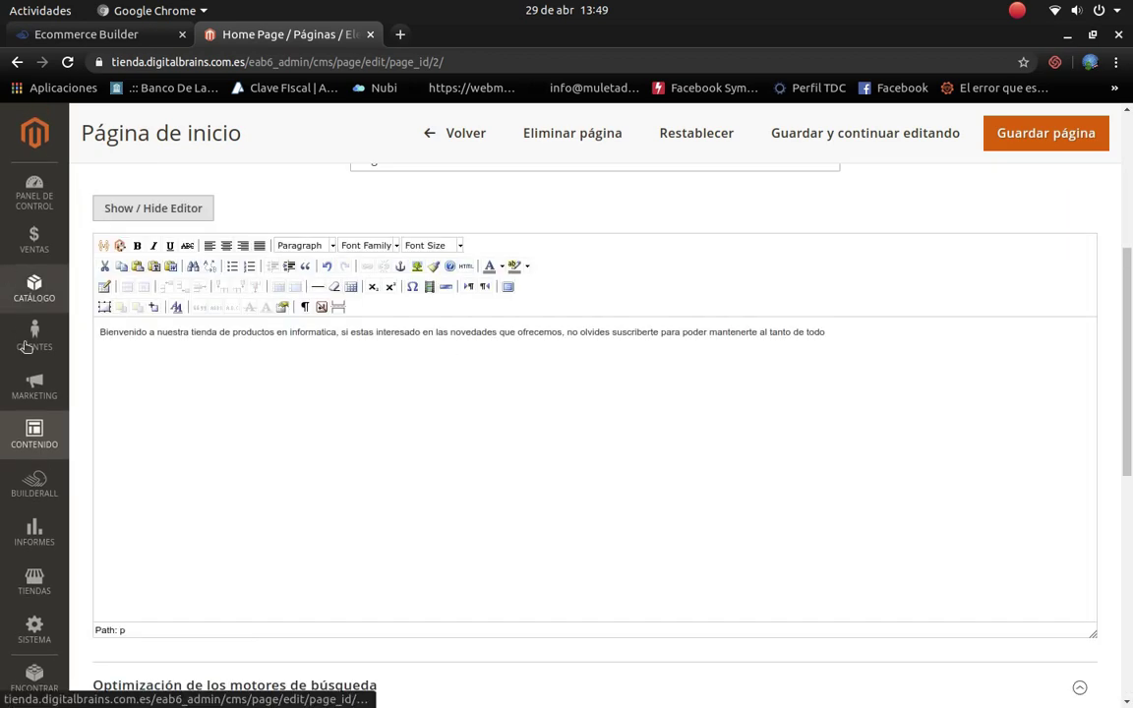
scroll(505, 448, "down", 10)
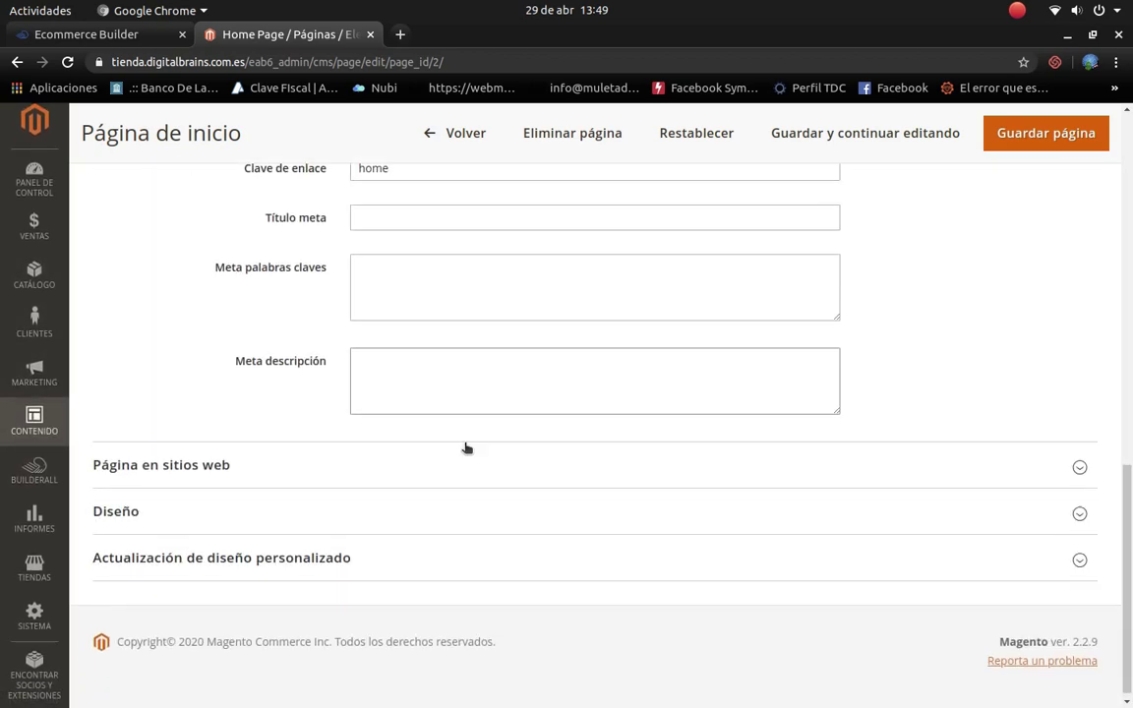
scroll(465, 448, "up", 3)
scroll(442, 374, "down", 3)
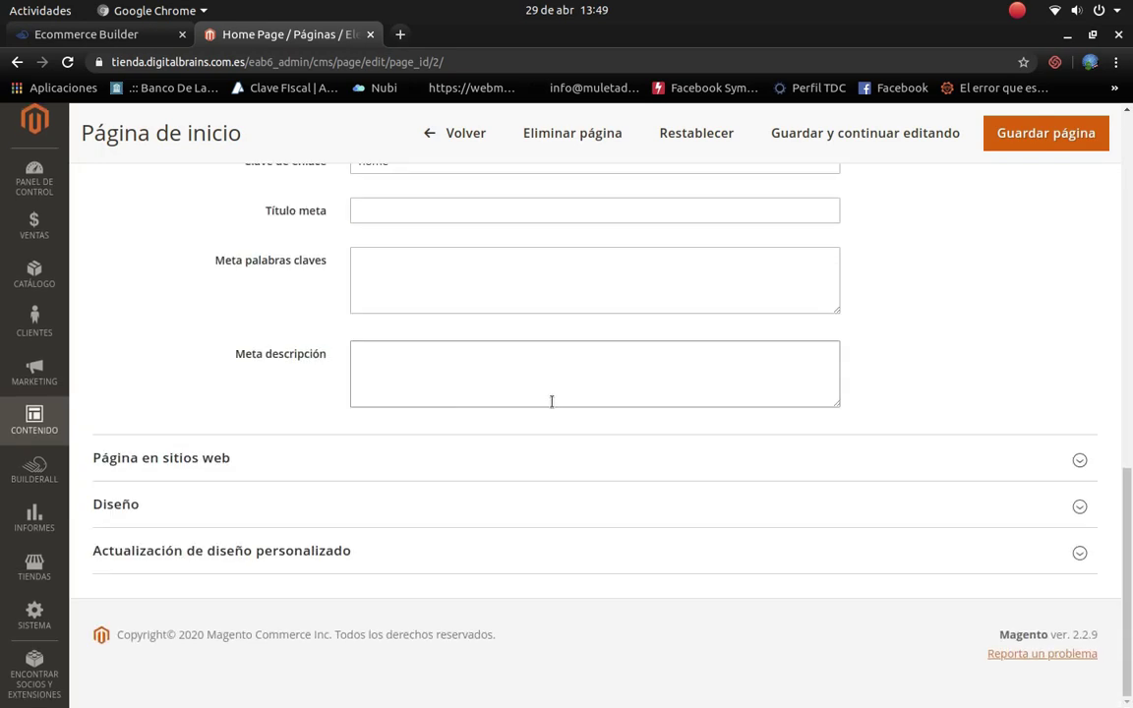
Step: Expand the Página en sitios web section, showing all store views (Todas las vistas de tienda)
left_click(1007, 461)
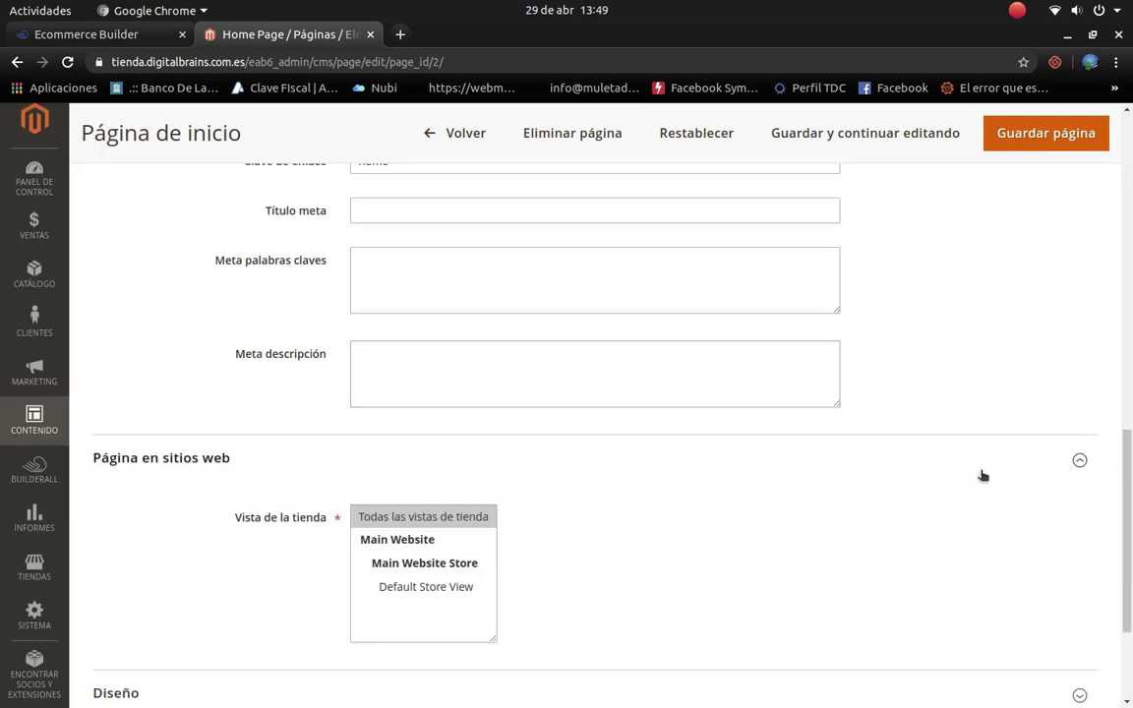
scroll(378, 470, "down", 3)
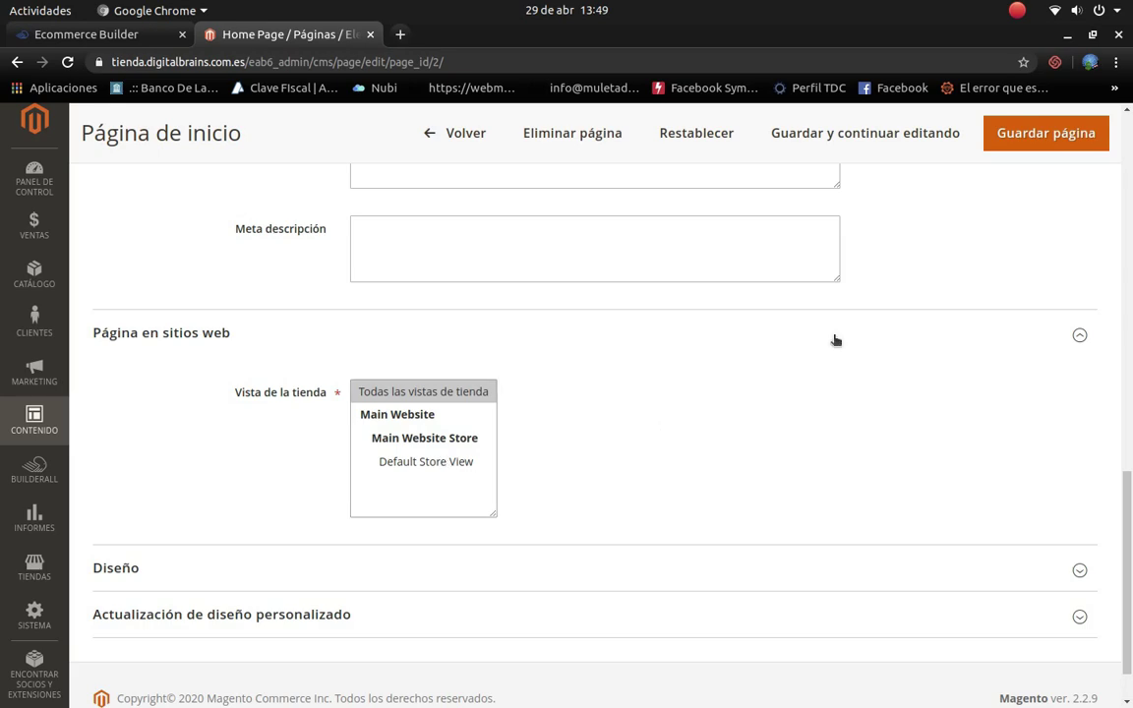
scroll(721, 422, "up", 5)
scroll(590, 413, "up", 2)
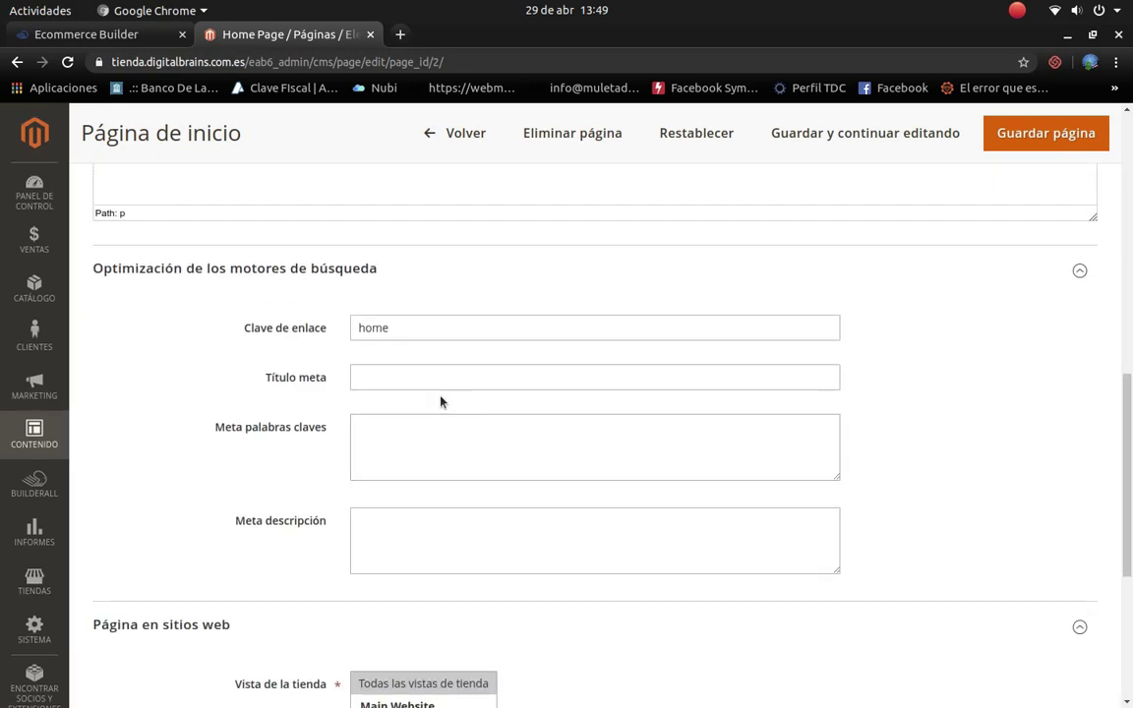
scroll(610, 430, "down", 8)
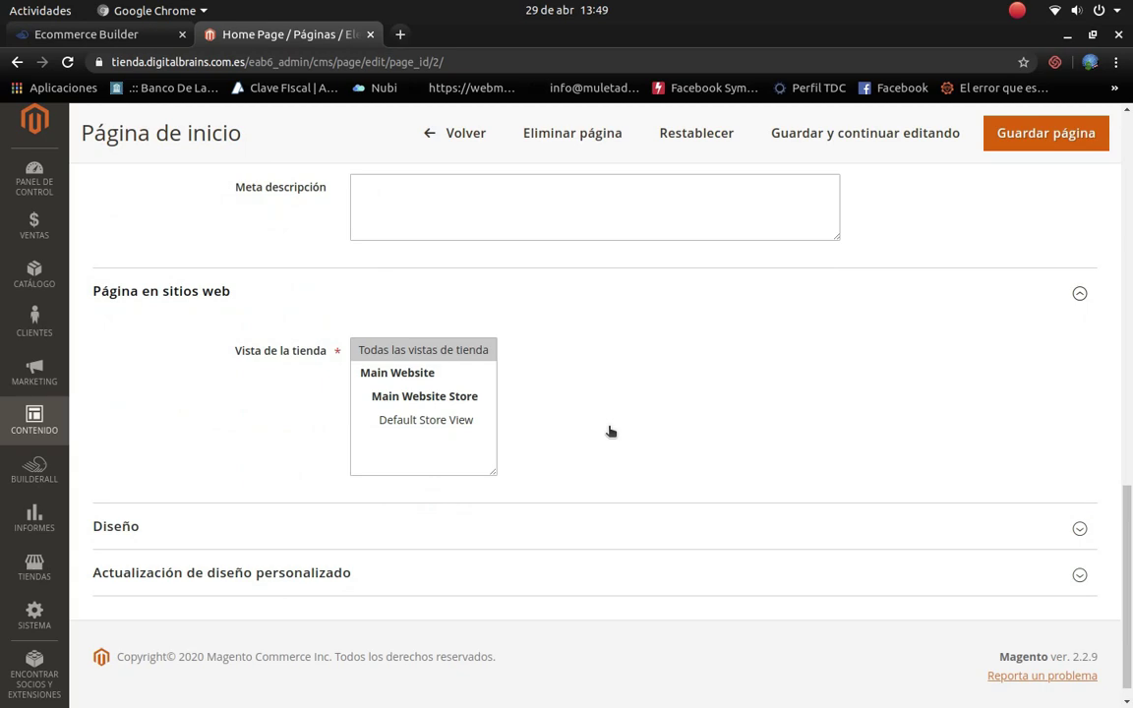
Step: Set the page layout to 2 columns with left bar
left_click(1078, 529)
scroll(548, 573, "down", 3)
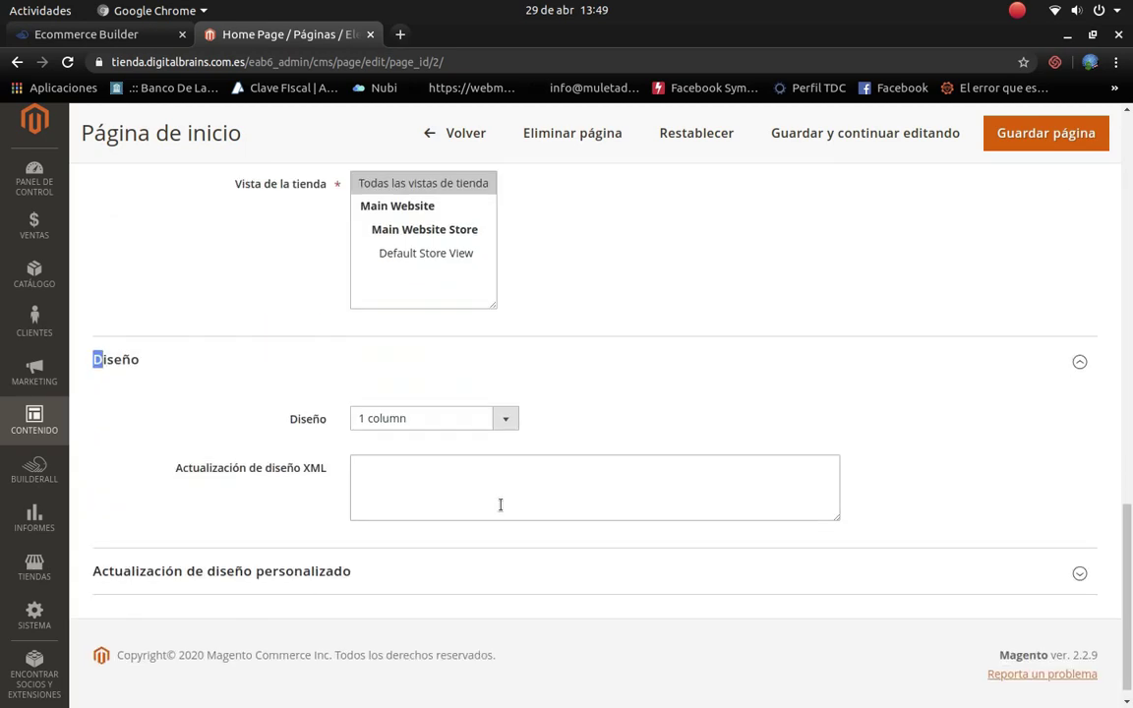
left_click(504, 418)
left_click(421, 471)
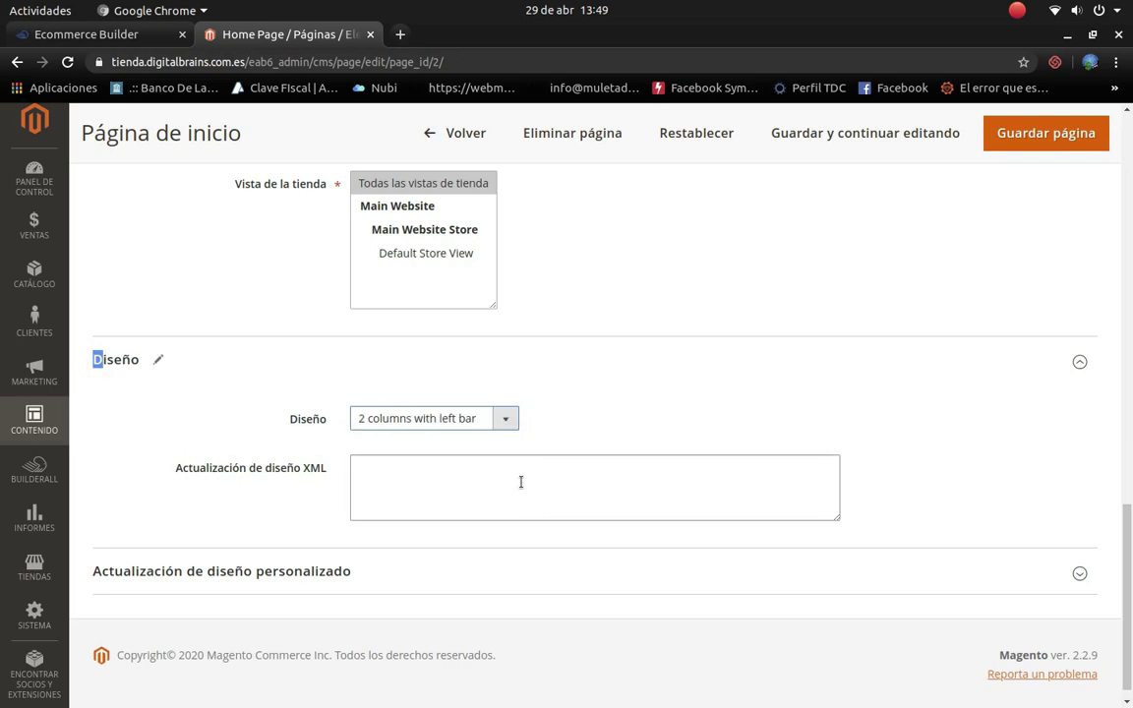
Step: Set the custom theme to Magento Luma and custom layout to 2 columns with left bar, then save
scroll(619, 481, "down", 1)
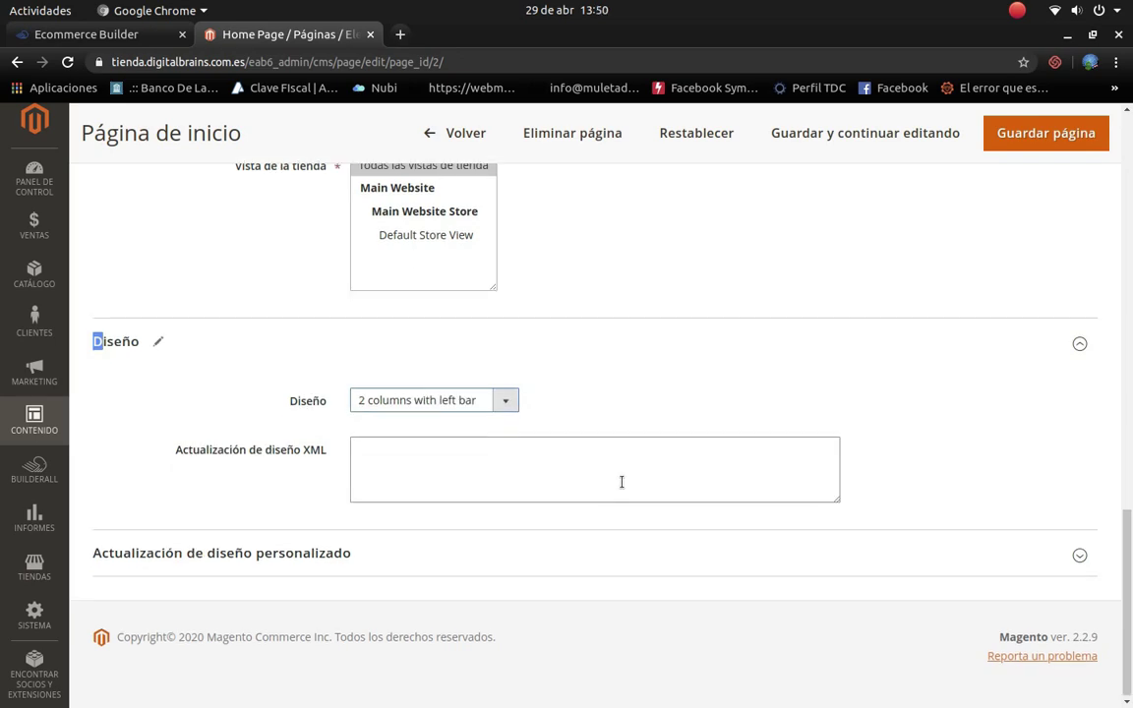
left_click(1078, 553)
scroll(375, 564, "down", 3)
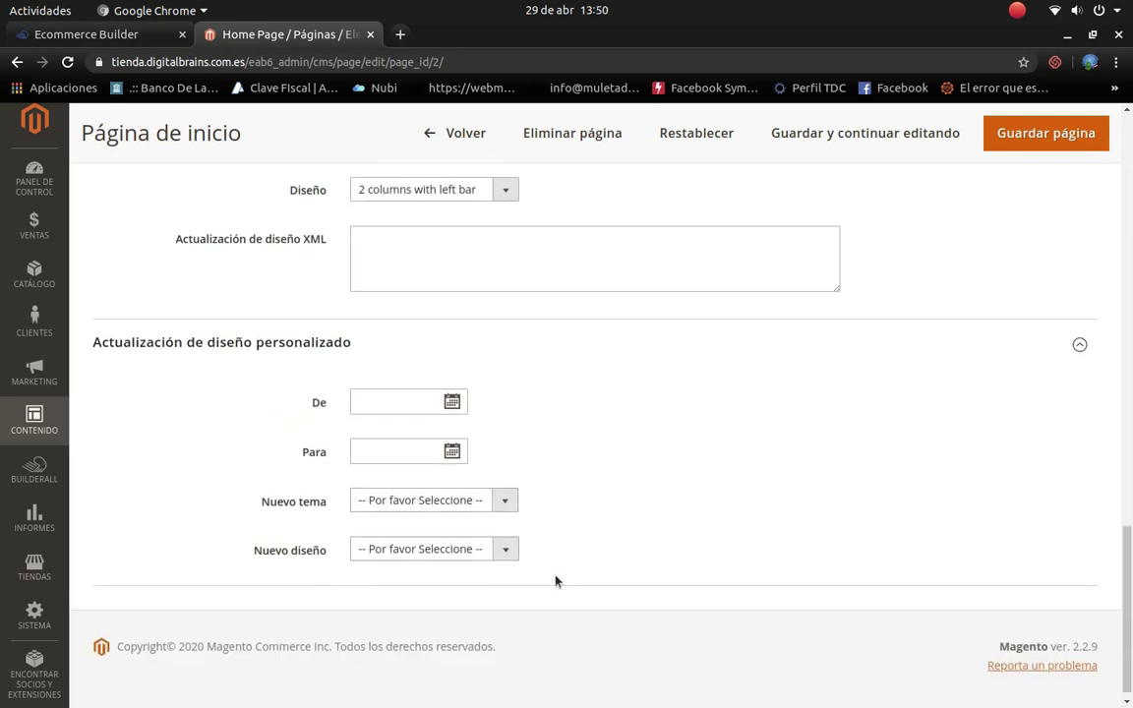
left_click(503, 500)
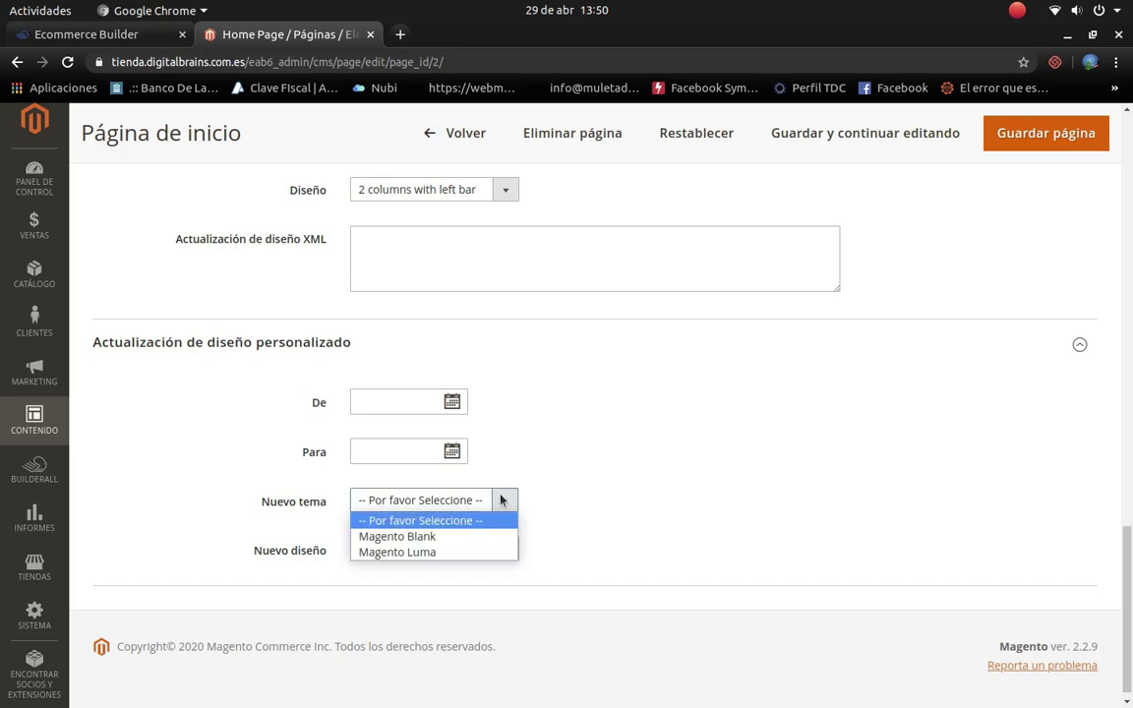
left_click(435, 553)
left_click(503, 549)
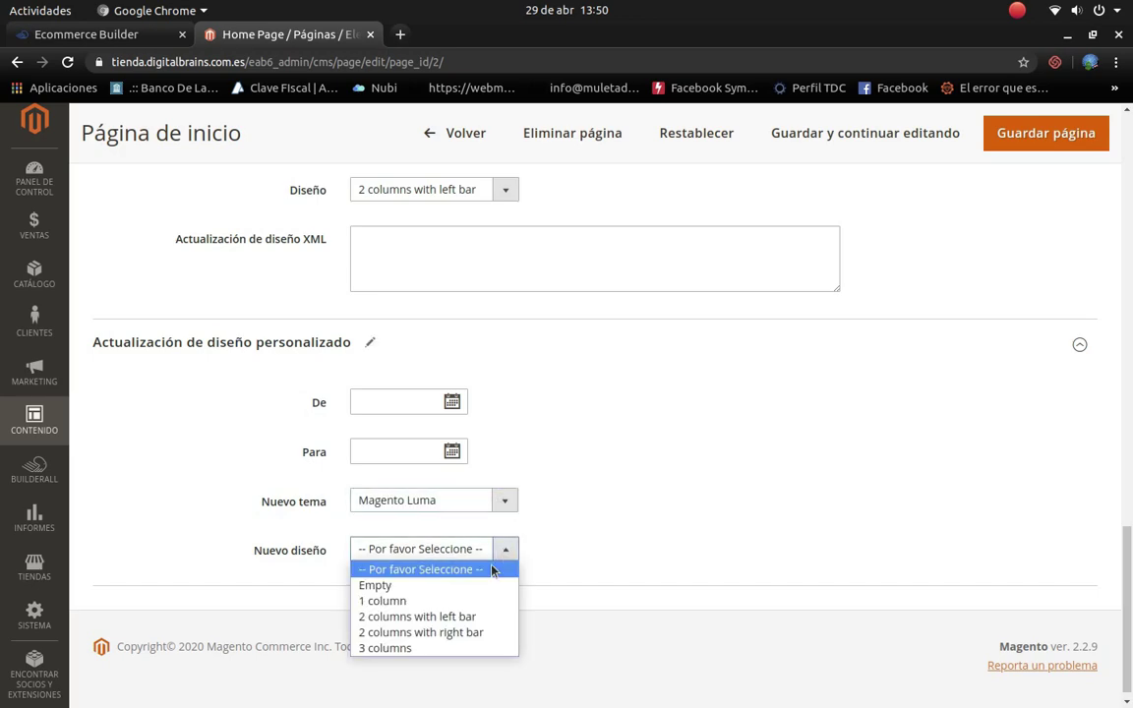
left_click(438, 616)
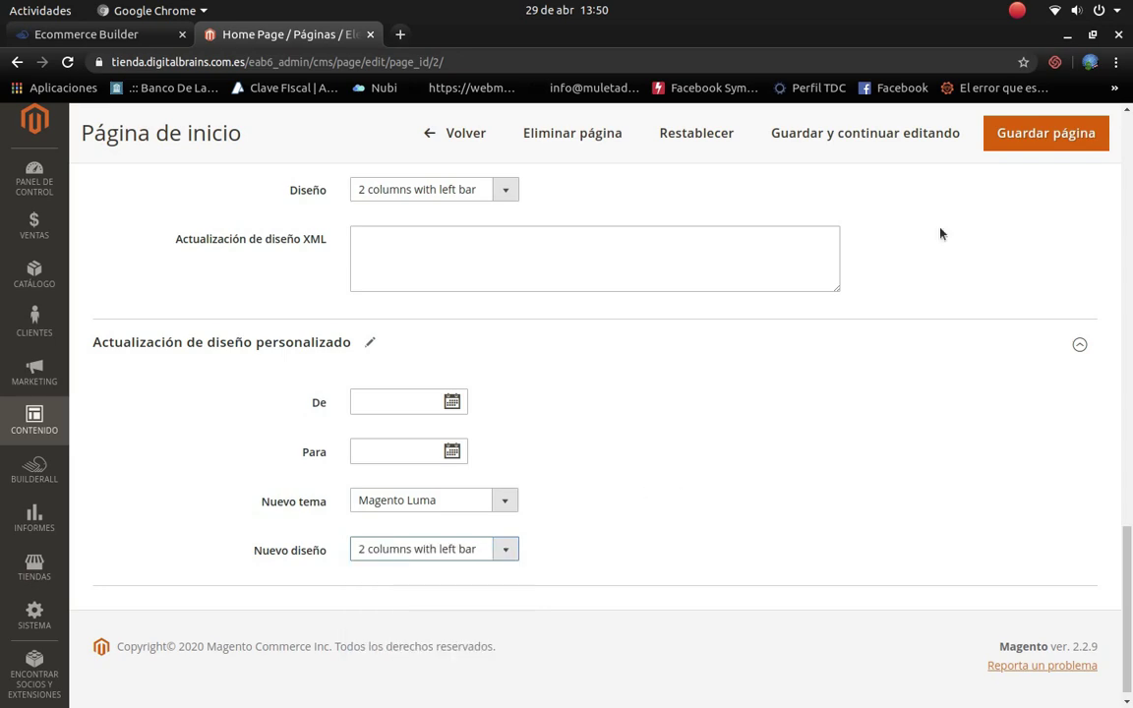
left_click(1052, 138)
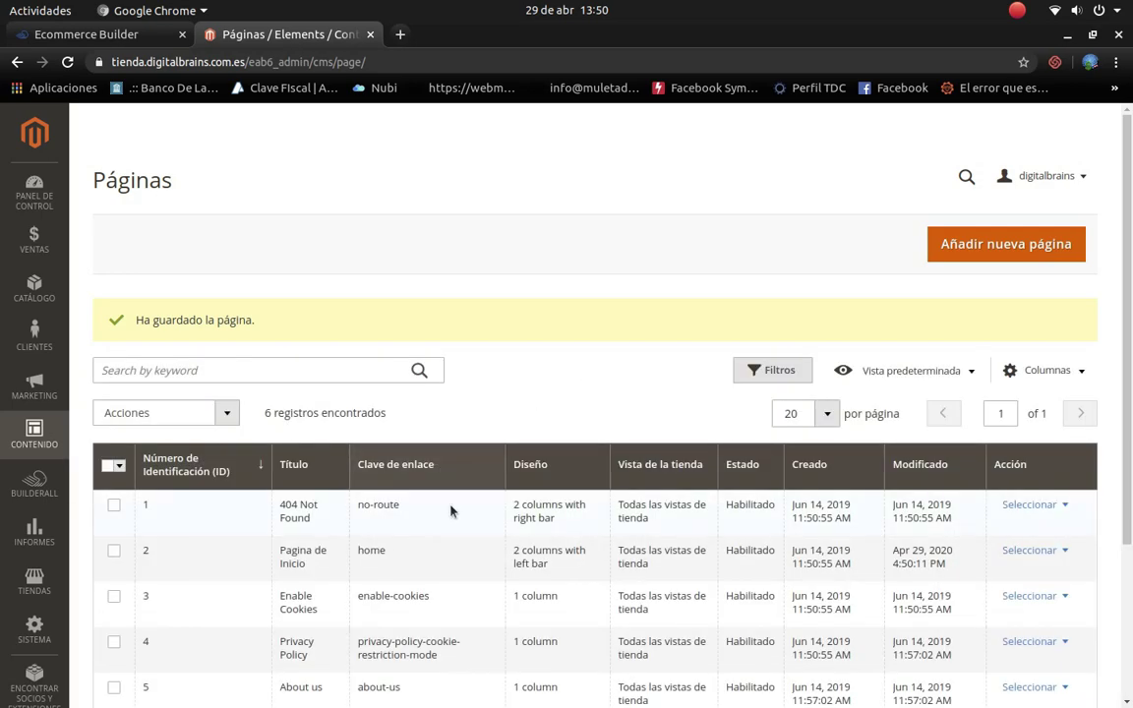
Step: Start a new CMS page from the Páginas grid with Añadir nueva página
scroll(453, 521, "down", 2)
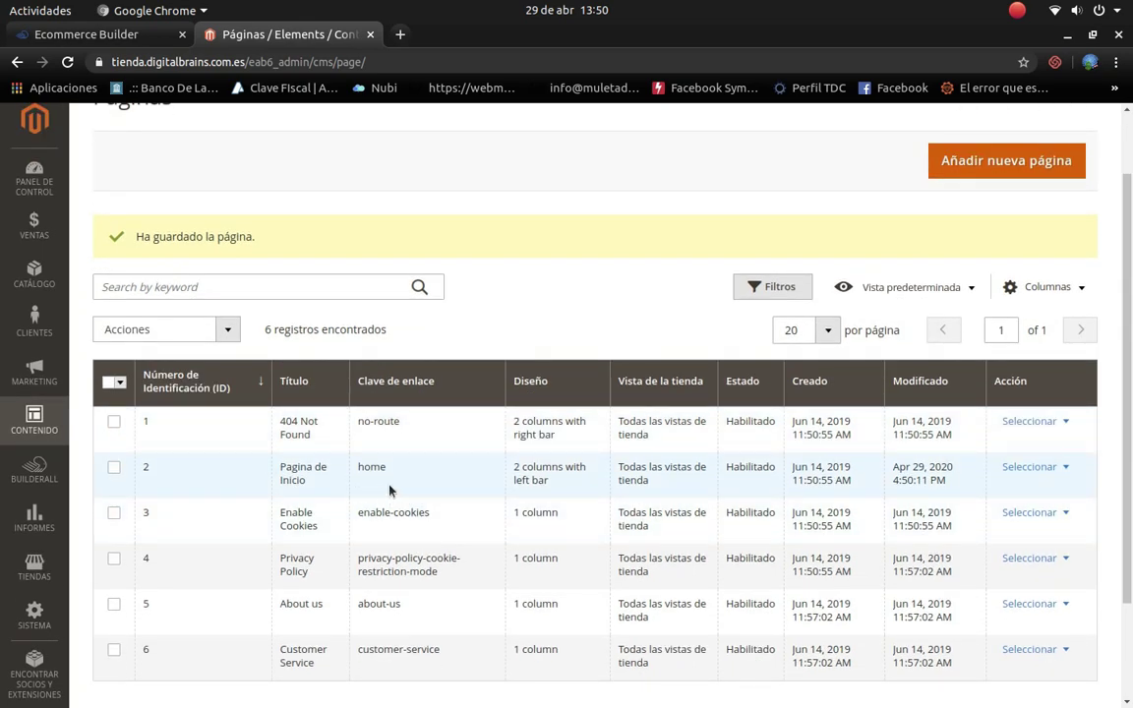
scroll(401, 489, "down", 1)
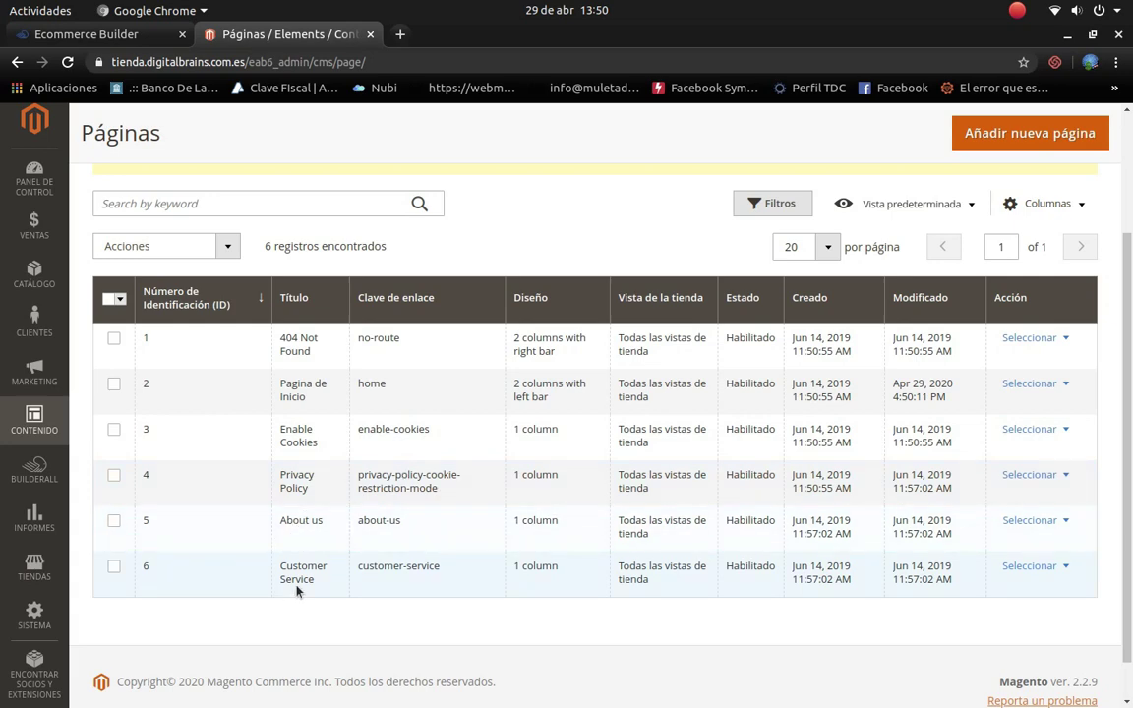
left_click(991, 146)
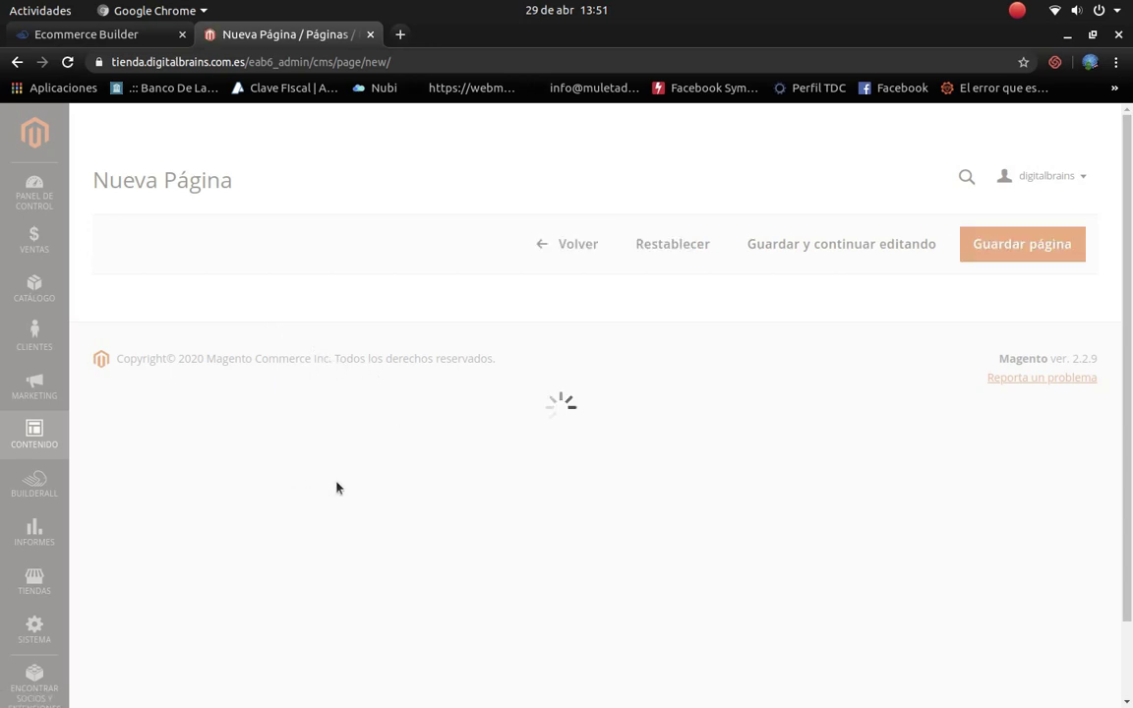
Step: Title the new page 'Terminos y Condiciones' and copy that title into Título contenido
left_click(408, 392)
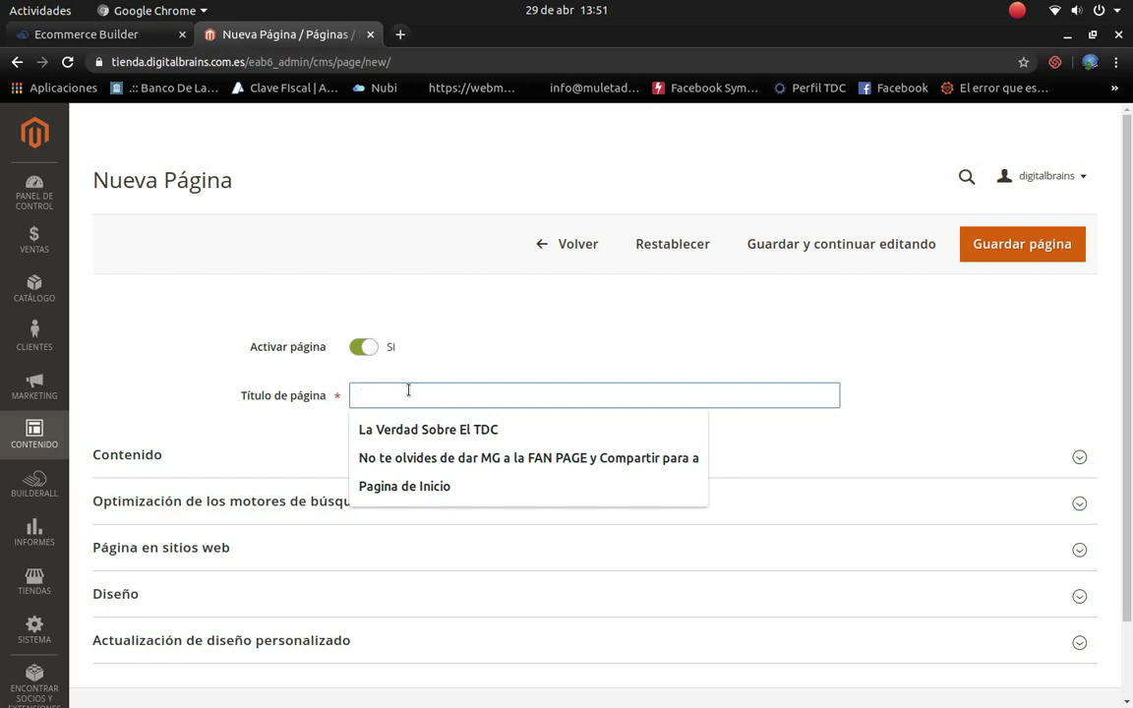
type("Terminos y Condiciones")
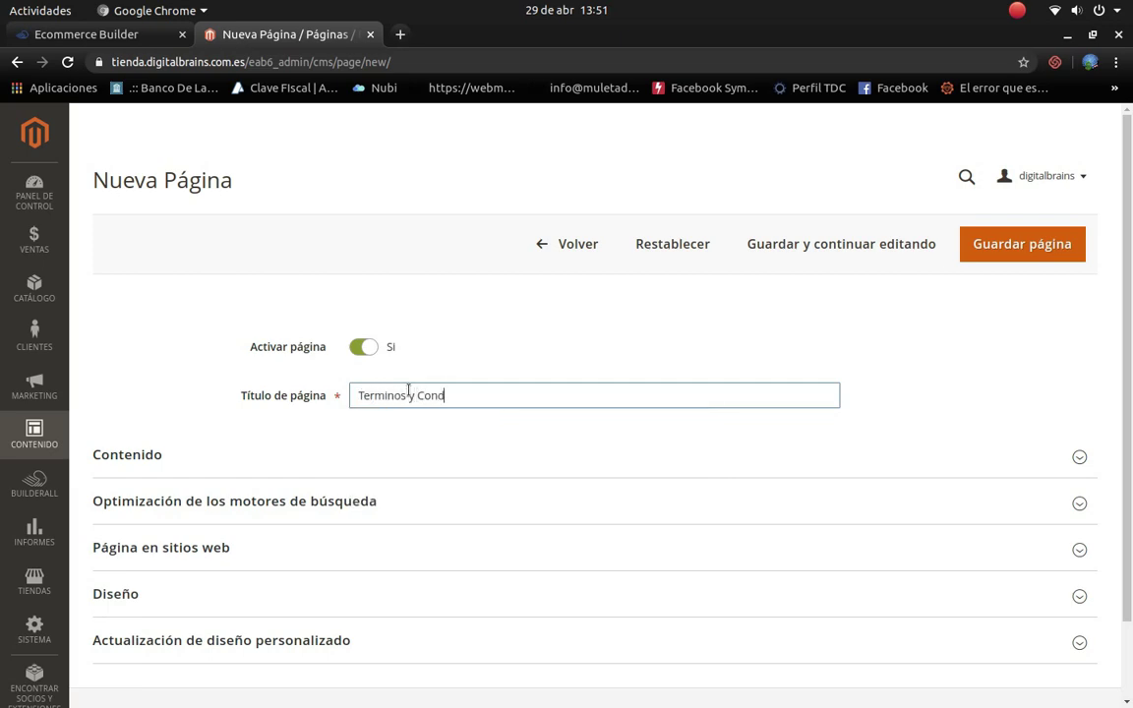
left_click(1053, 462)
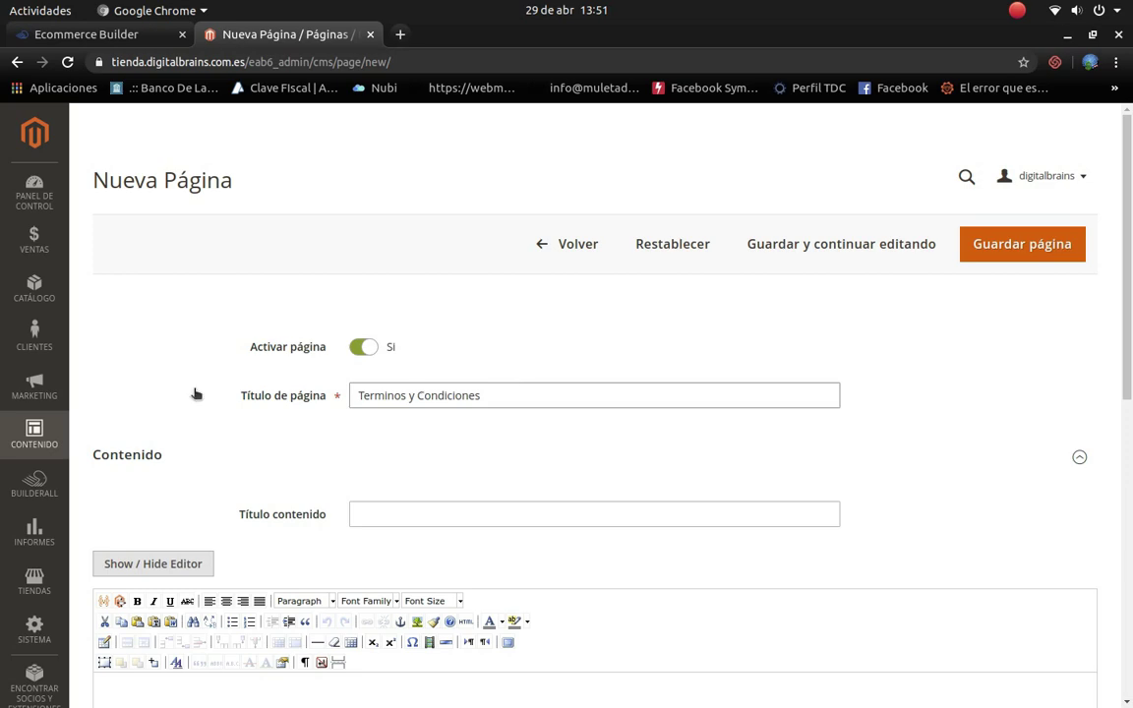
left_click(248, 393)
key("ctrl+c")
left_click(450, 515)
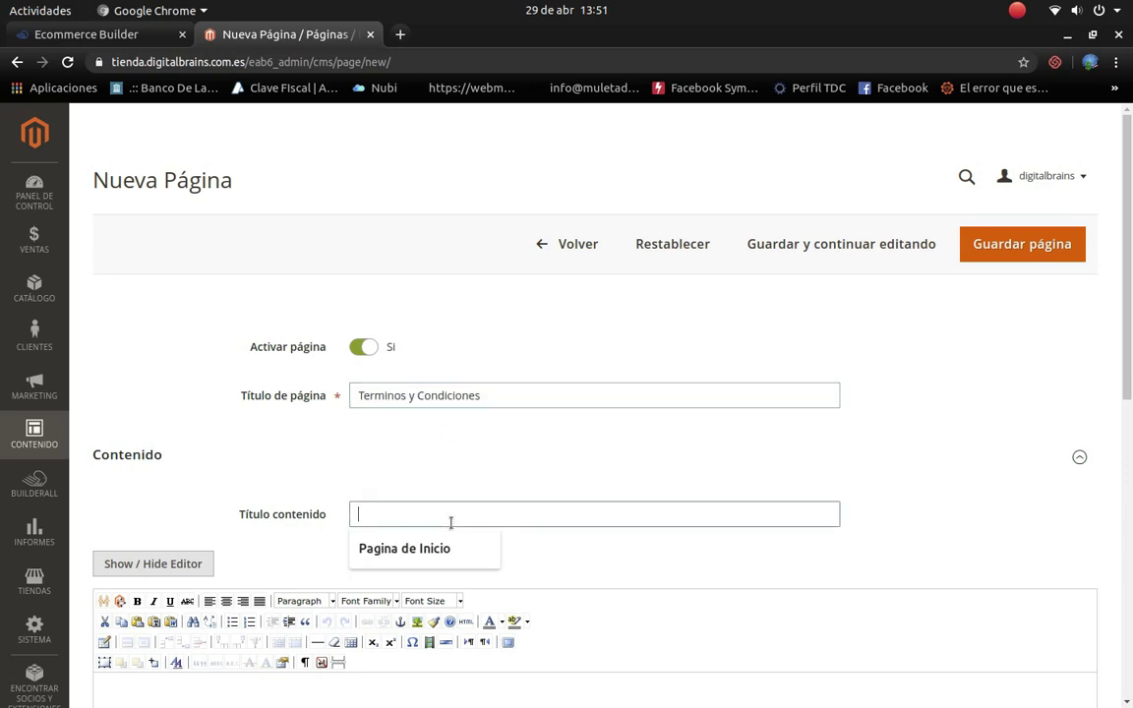
key("ctrl+v")
left_click(714, 561)
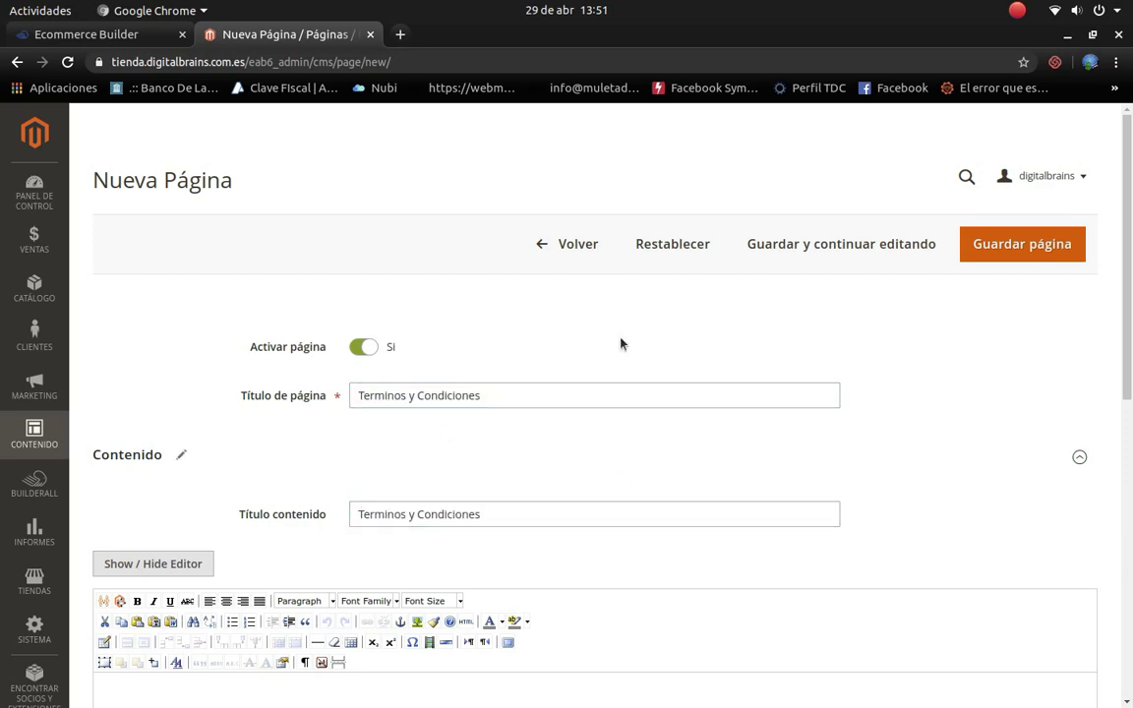
scroll(456, 494, "down", 5)
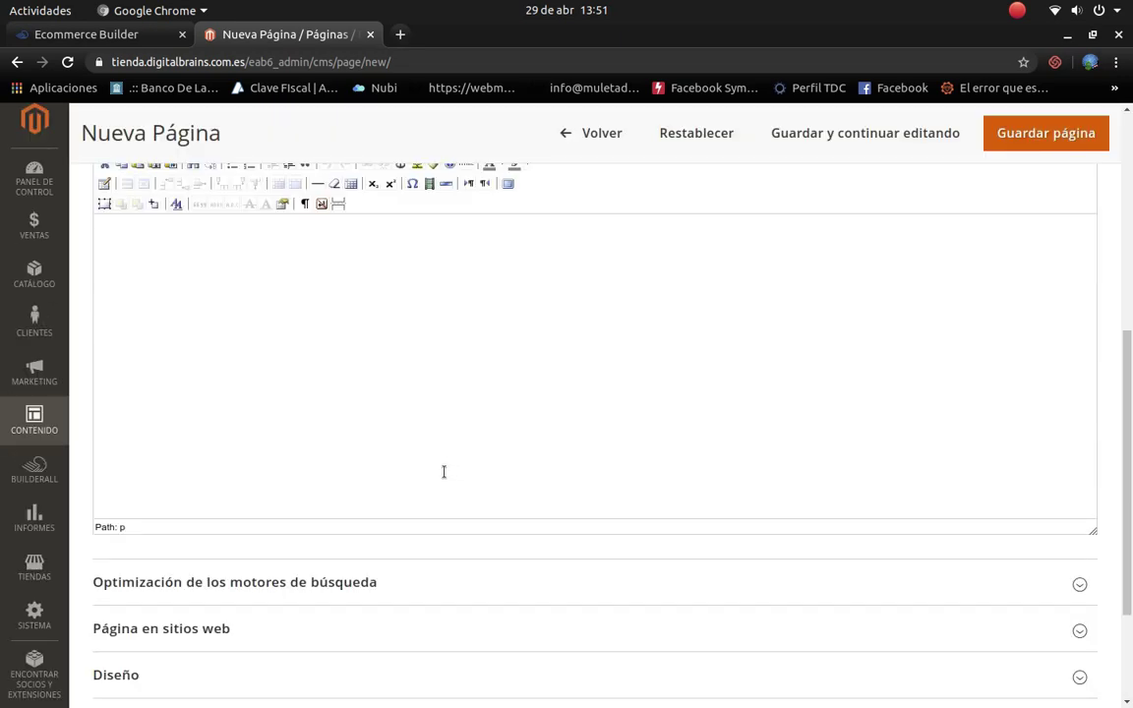
left_click(400, 35)
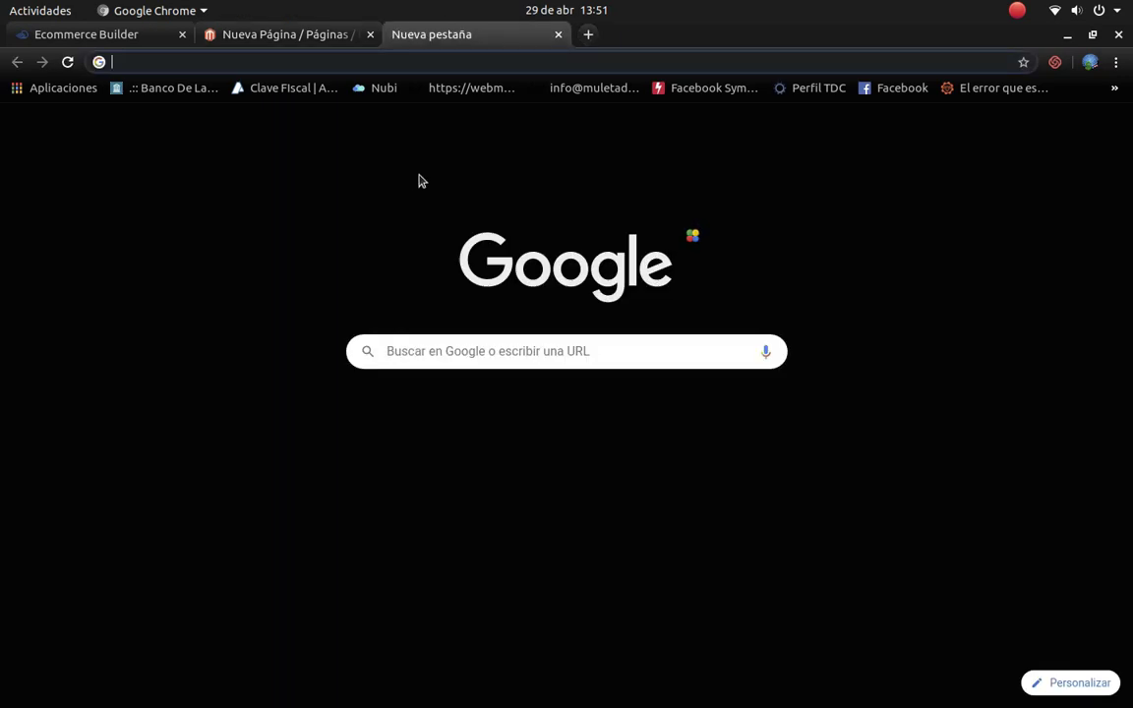
Step: Search Google for 'generar terminos y condiciones shopify'
type("www.")
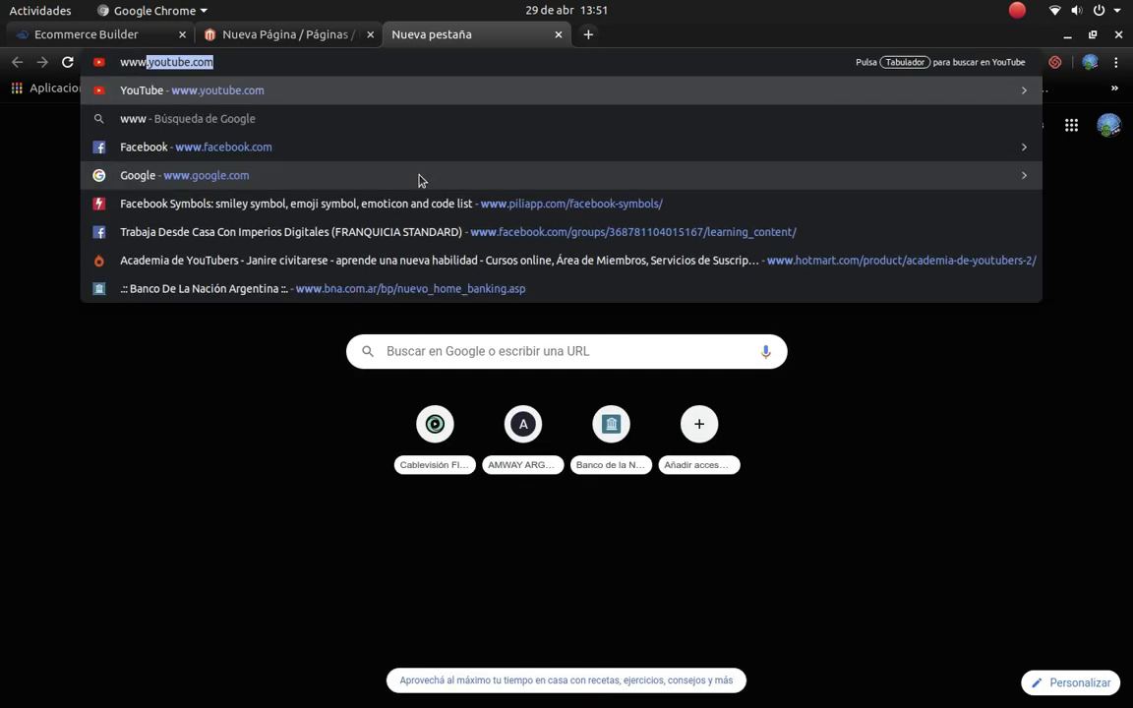
type("googl")
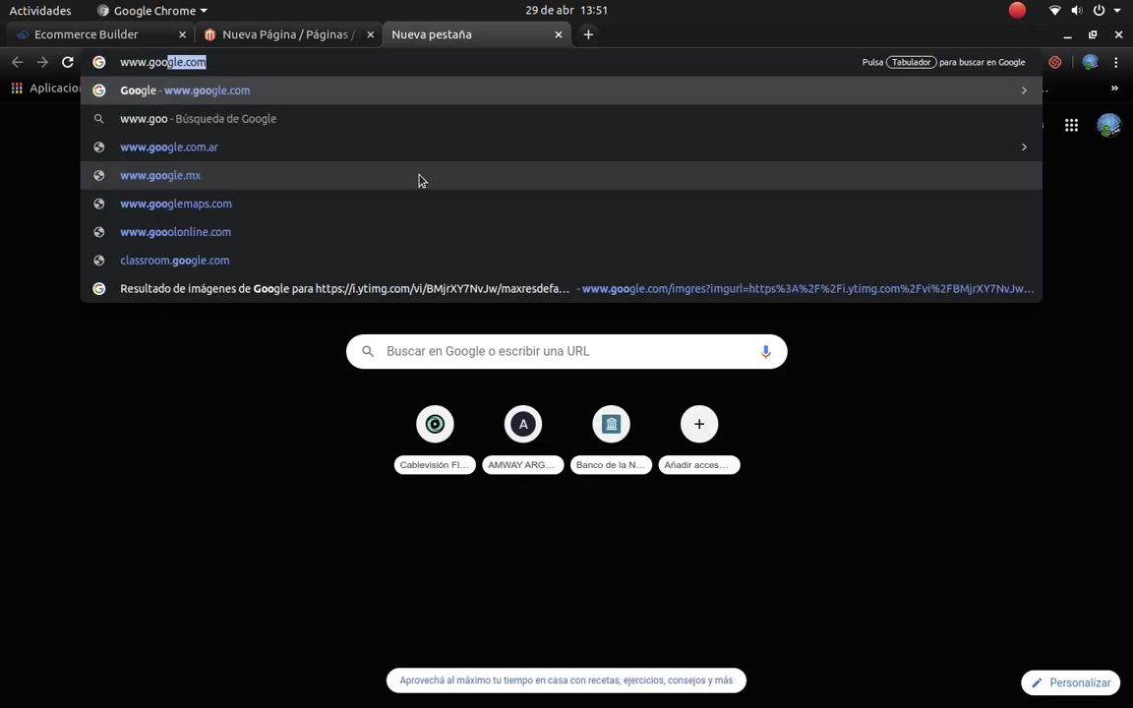
key("Return")
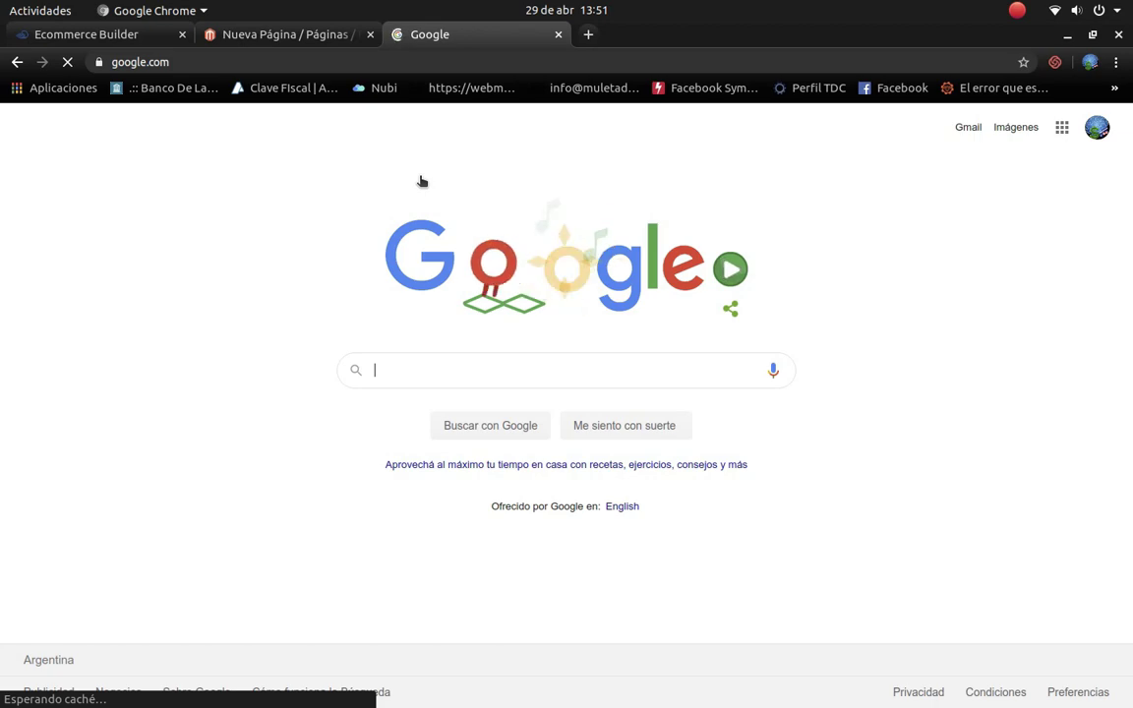
type("terminos ")
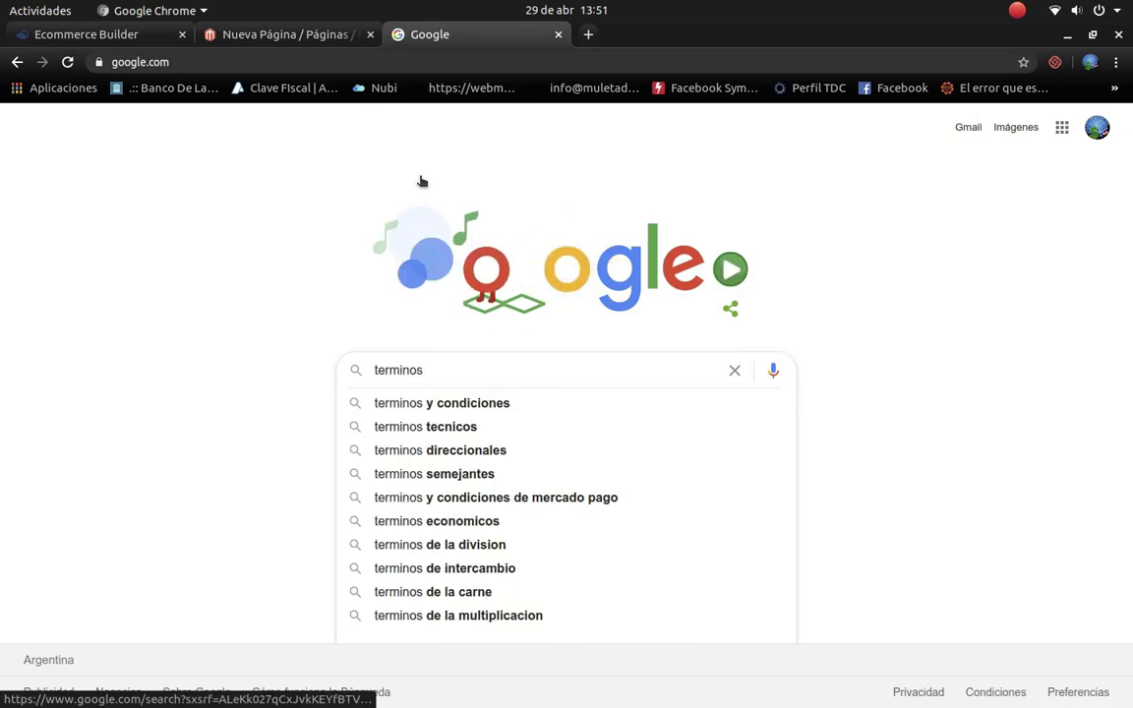
type("condiciones ")
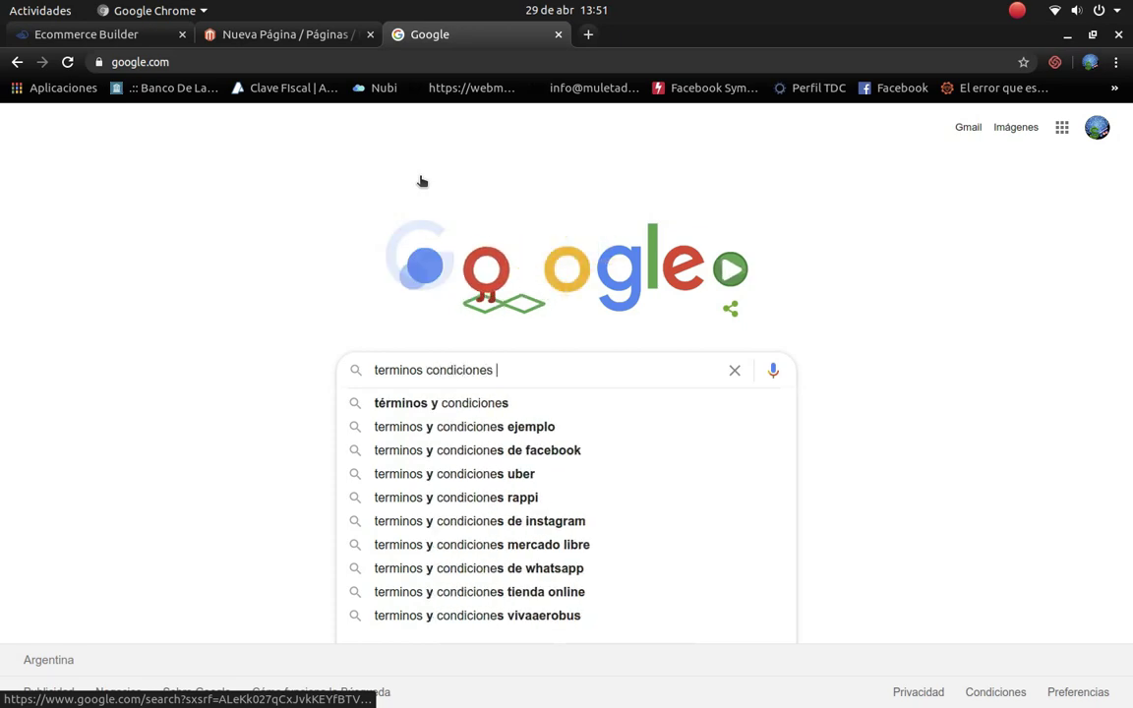
type("sh")
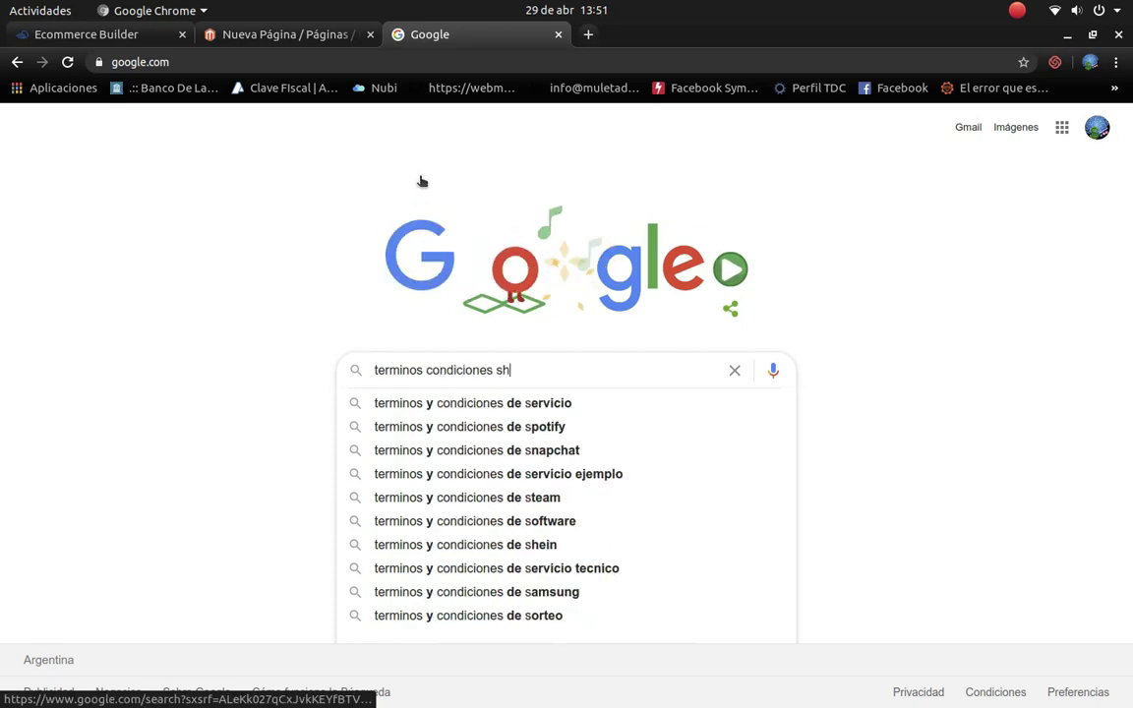
type("o")
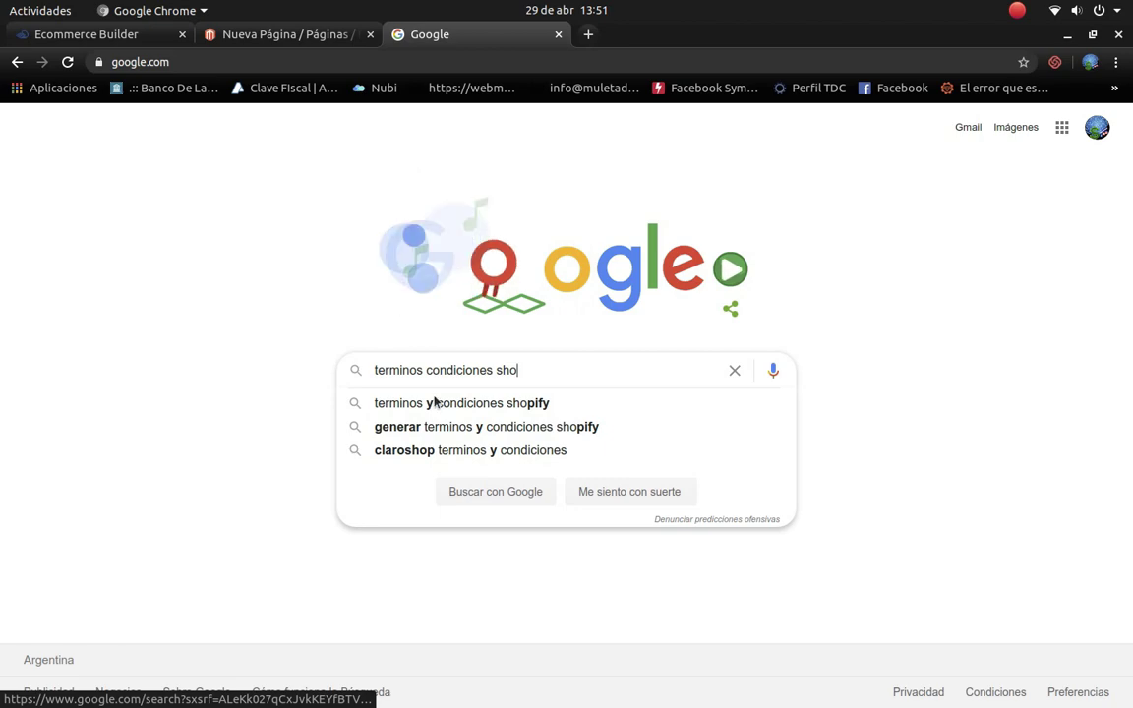
left_click(497, 426)
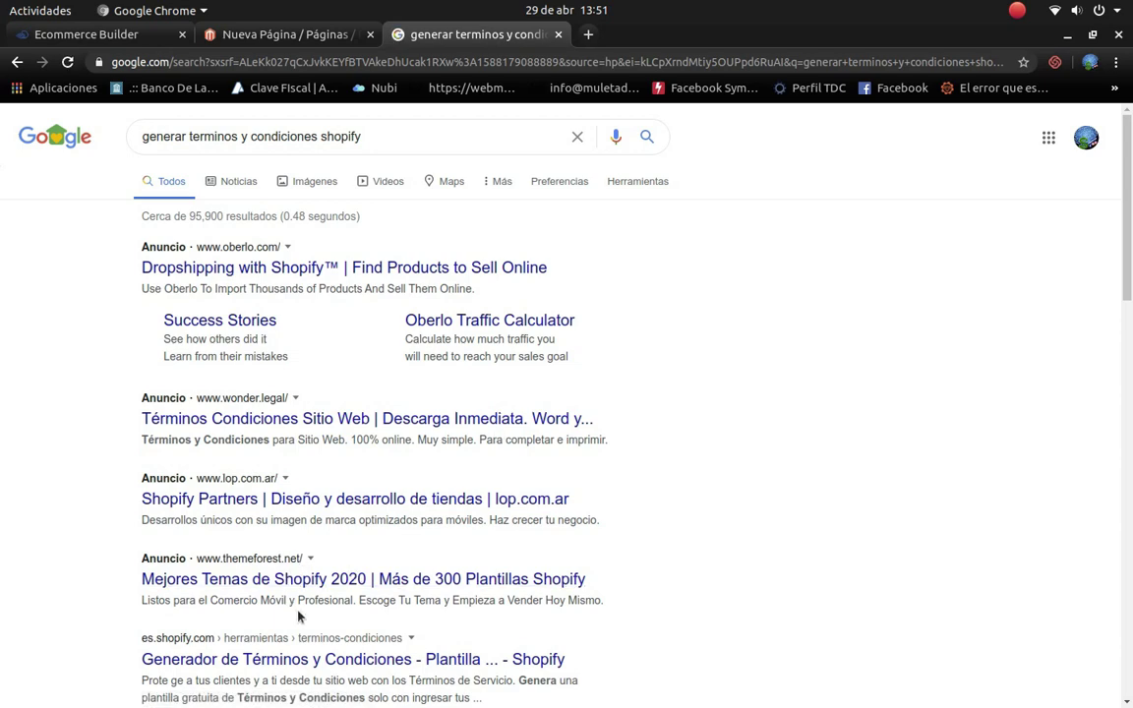
Step: Open the Shopify terms generator result in a new tab and switch to it
scroll(345, 635, "down", 1)
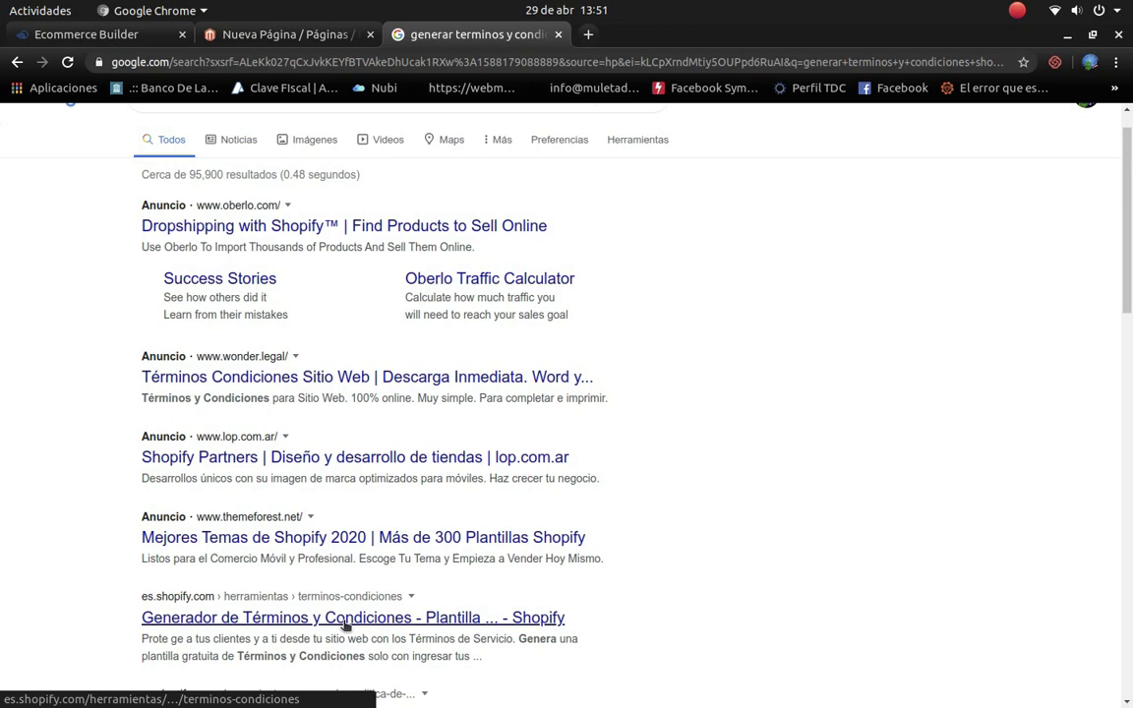
scroll(349, 590, "down", 4)
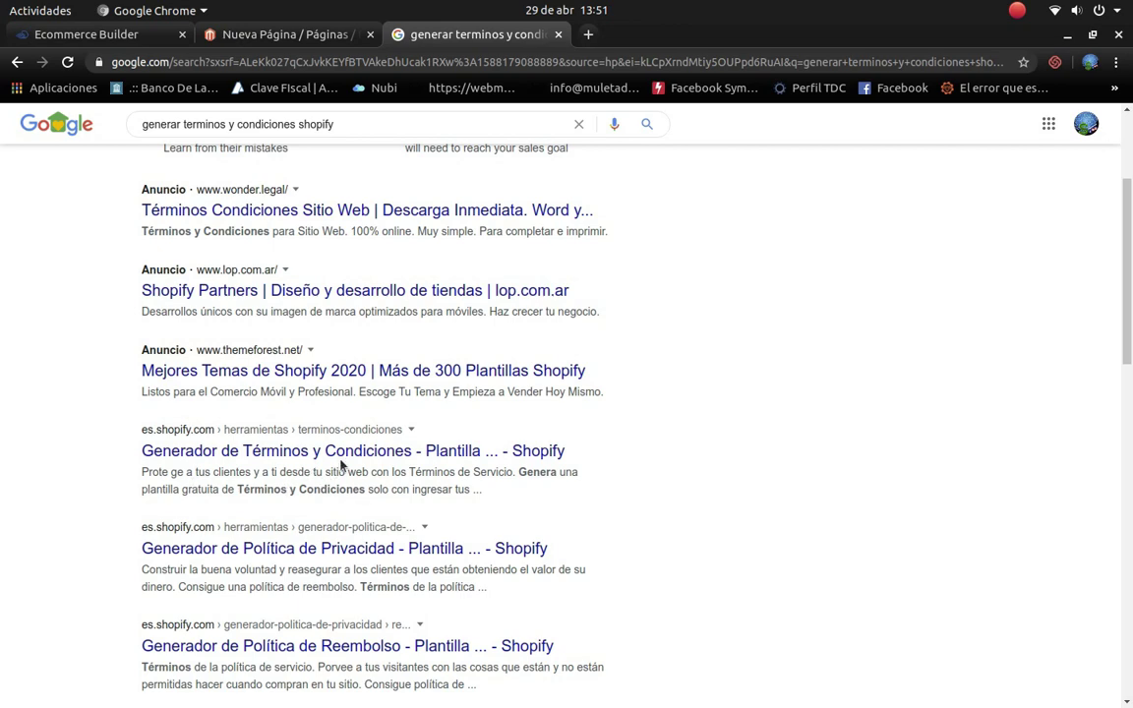
right_click(343, 455)
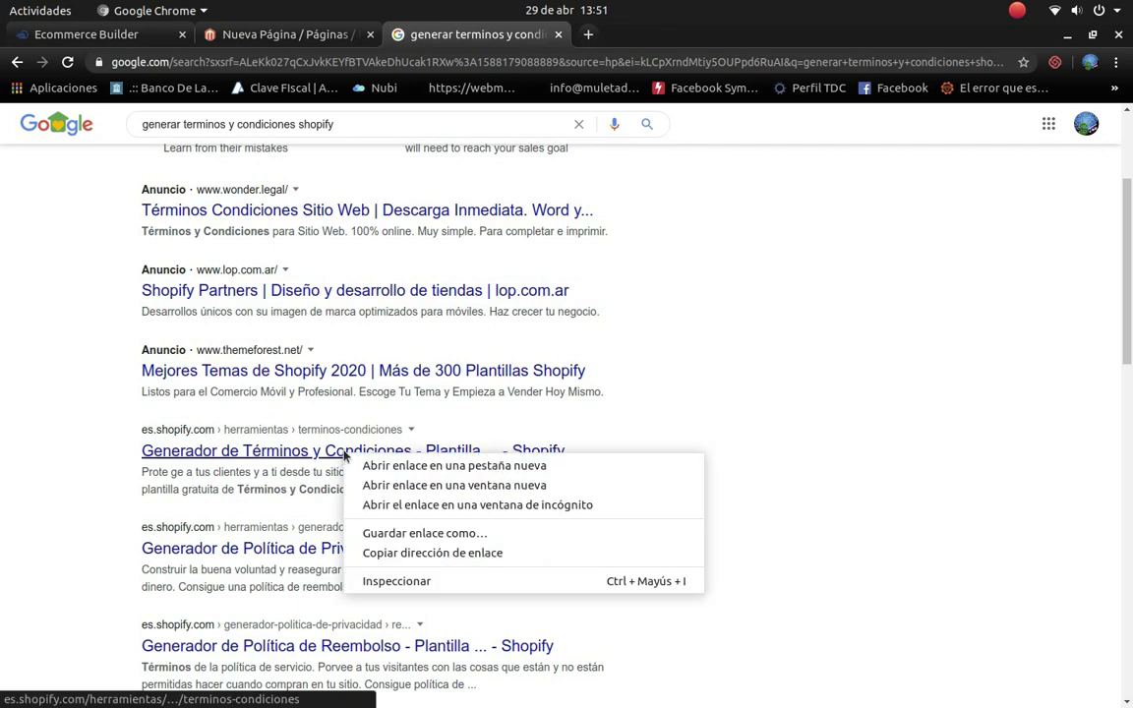
left_click(420, 468)
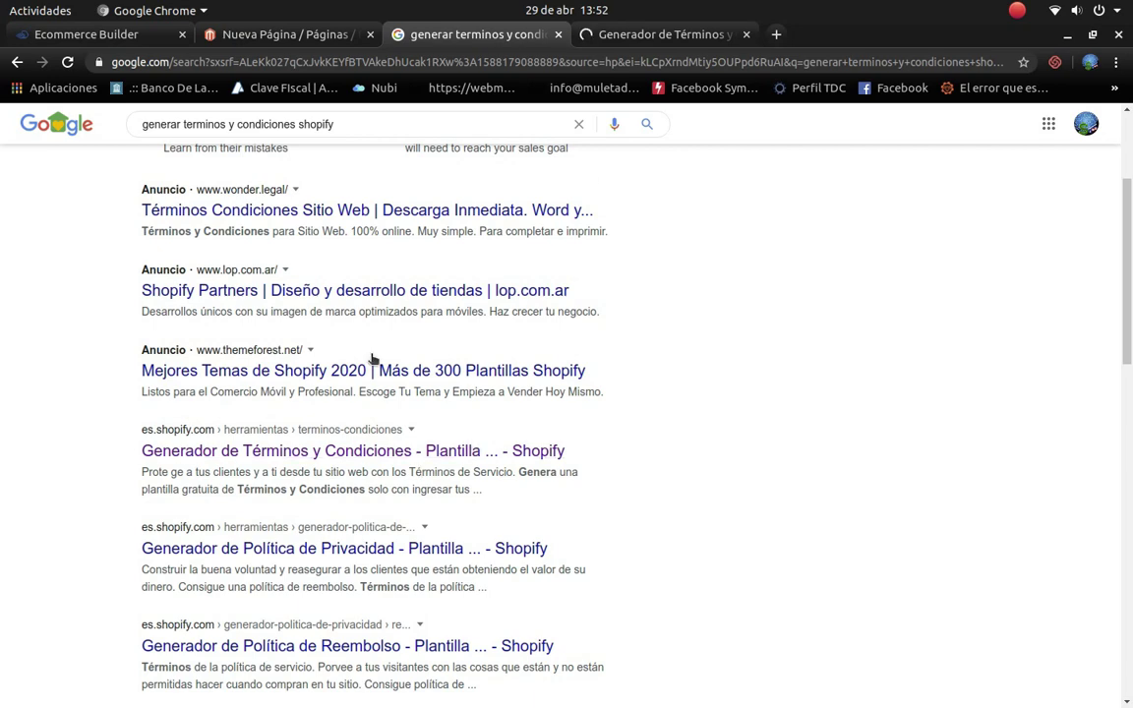
left_click(634, 34)
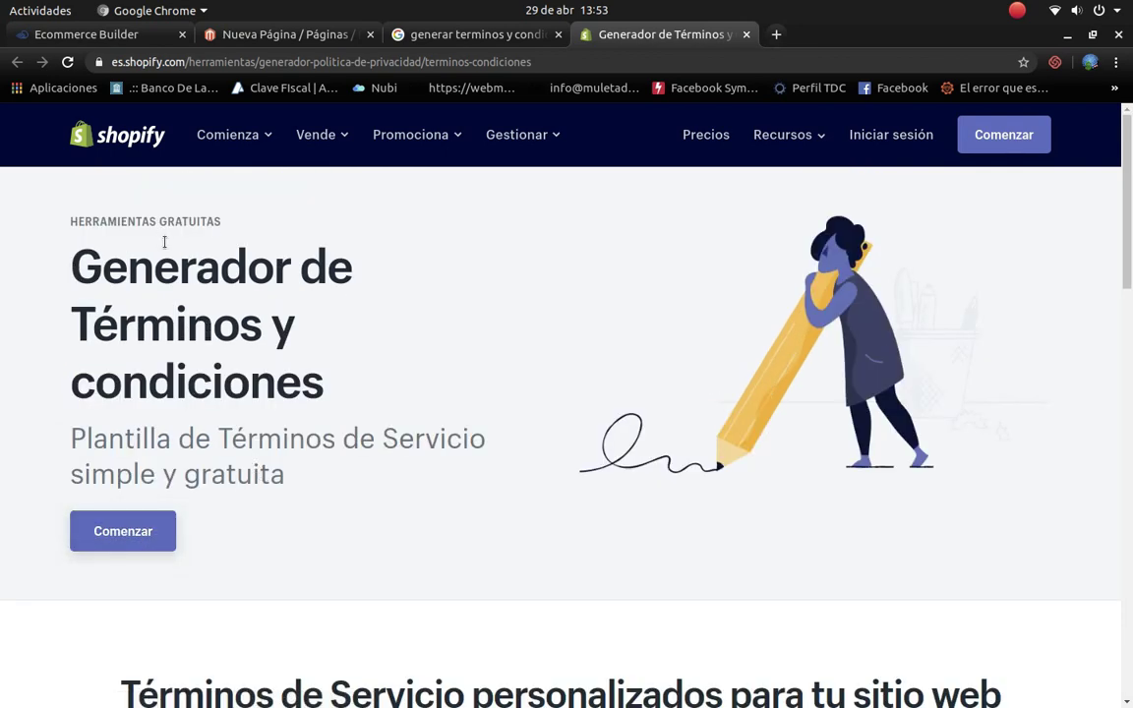
Step: In the generator form, skip the trial and enter company name 'Digital Brains Tienda' and the company e-mail
left_click(126, 532)
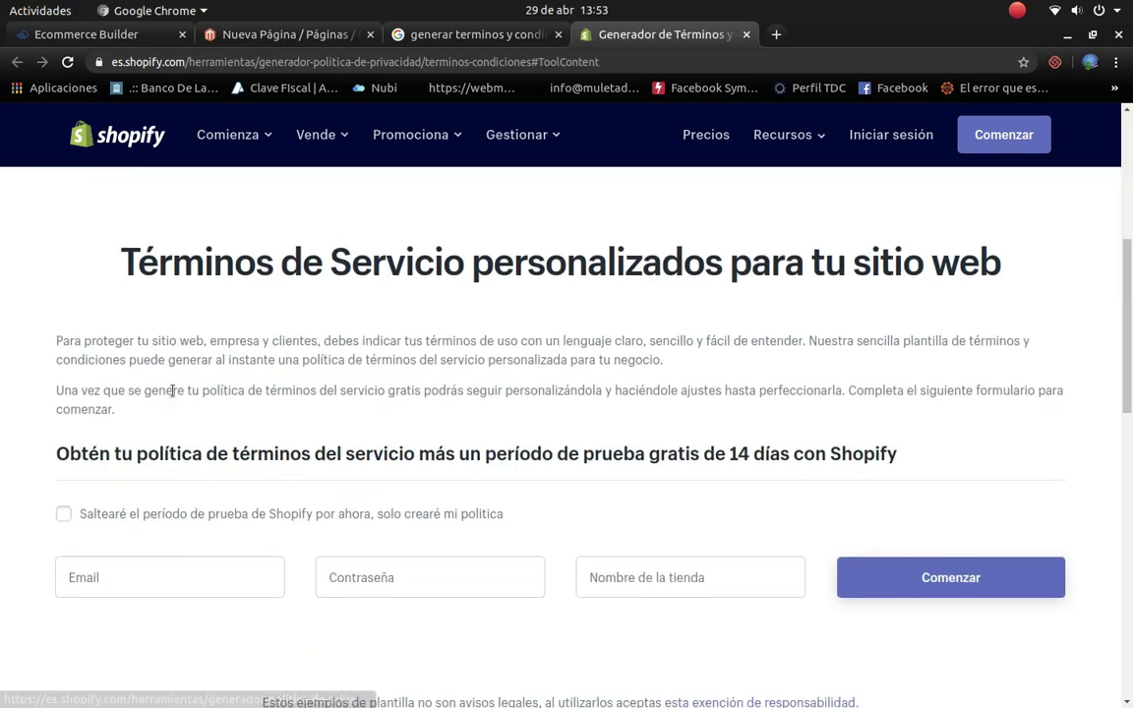
left_click(63, 514)
scroll(402, 526, "down", 4)
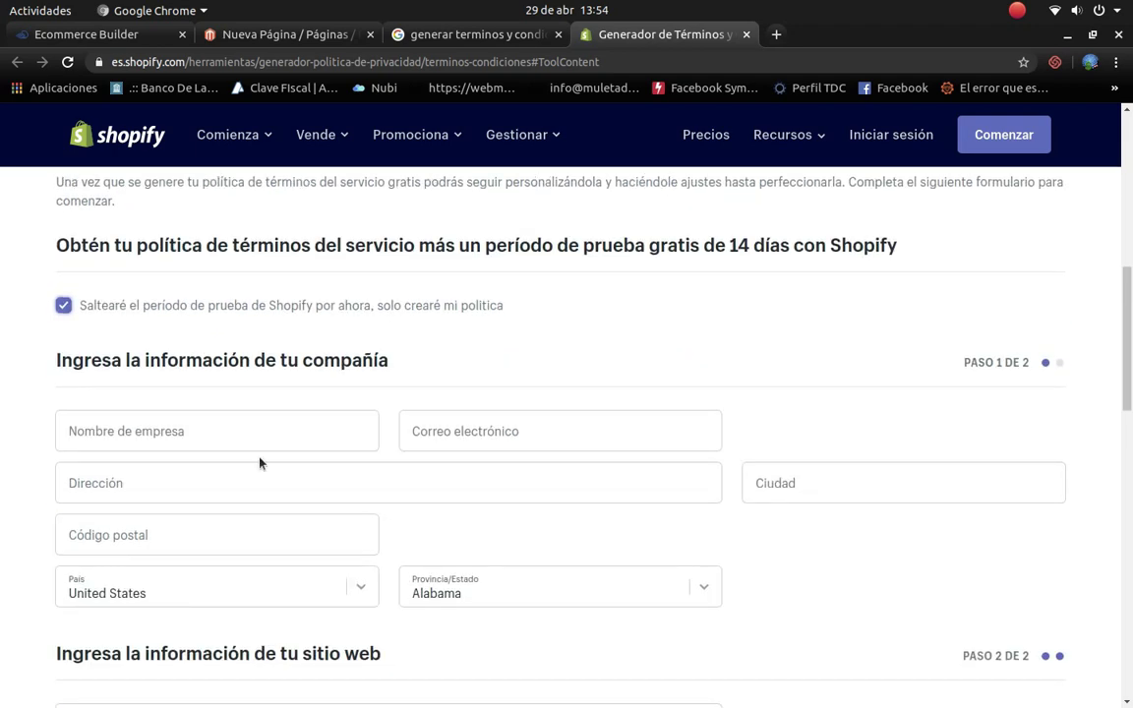
left_click(253, 437)
type("Digital Brains T")
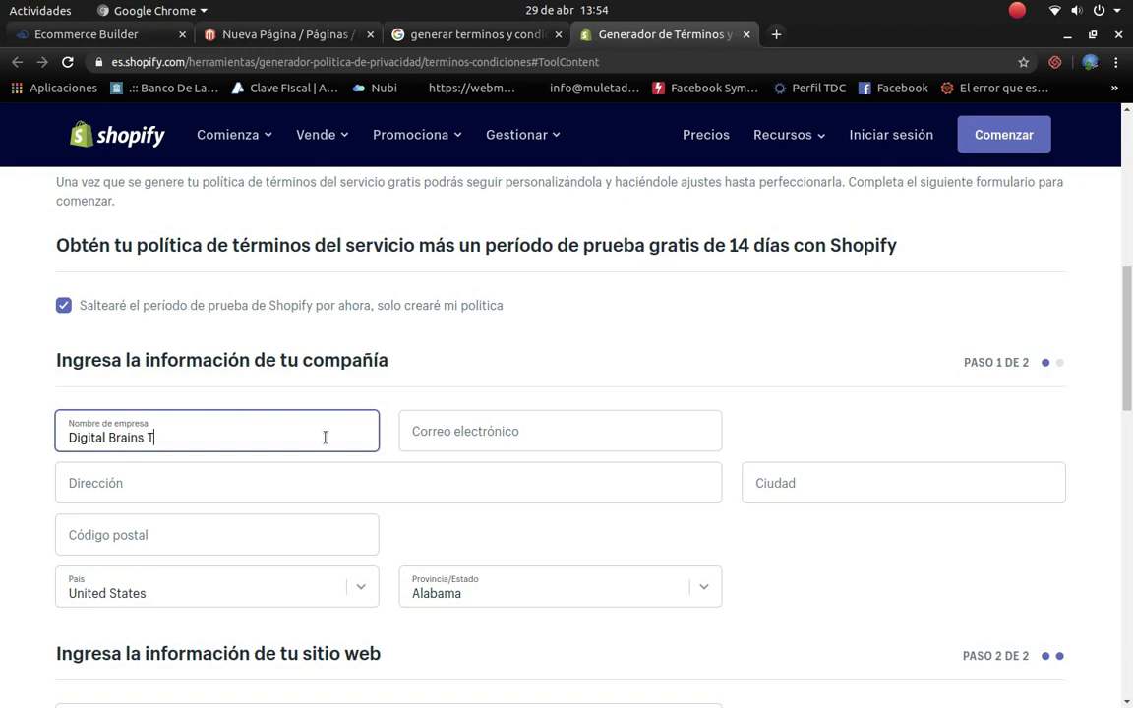
type("ienda")
left_click(492, 431)
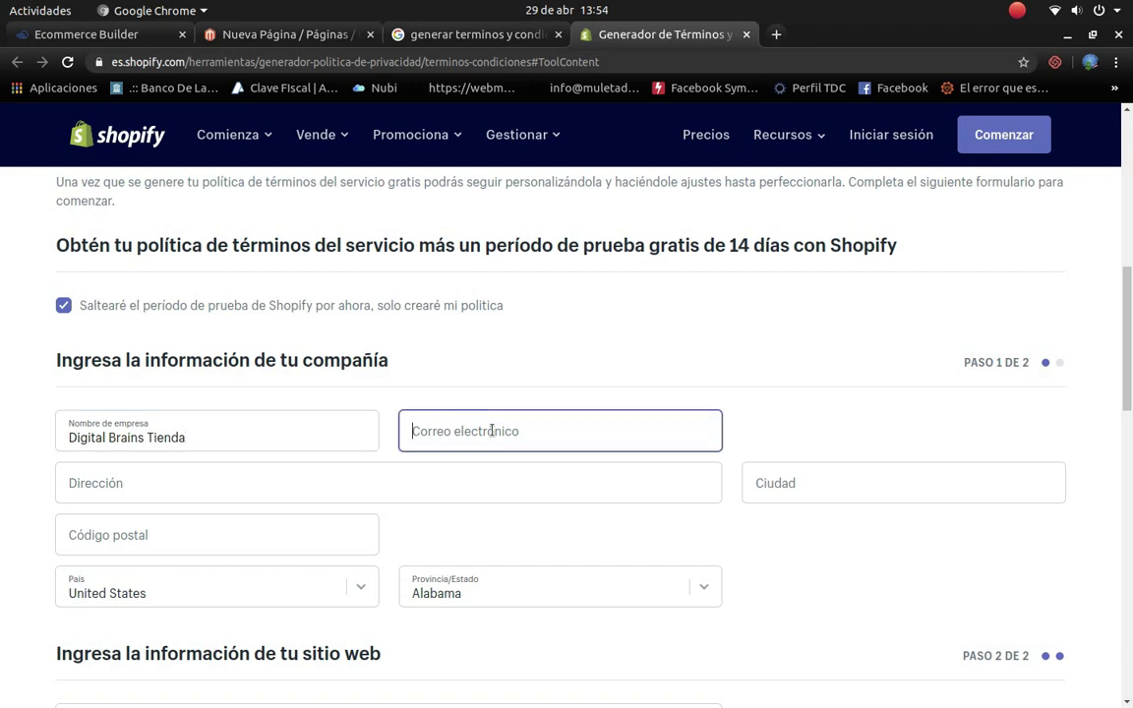
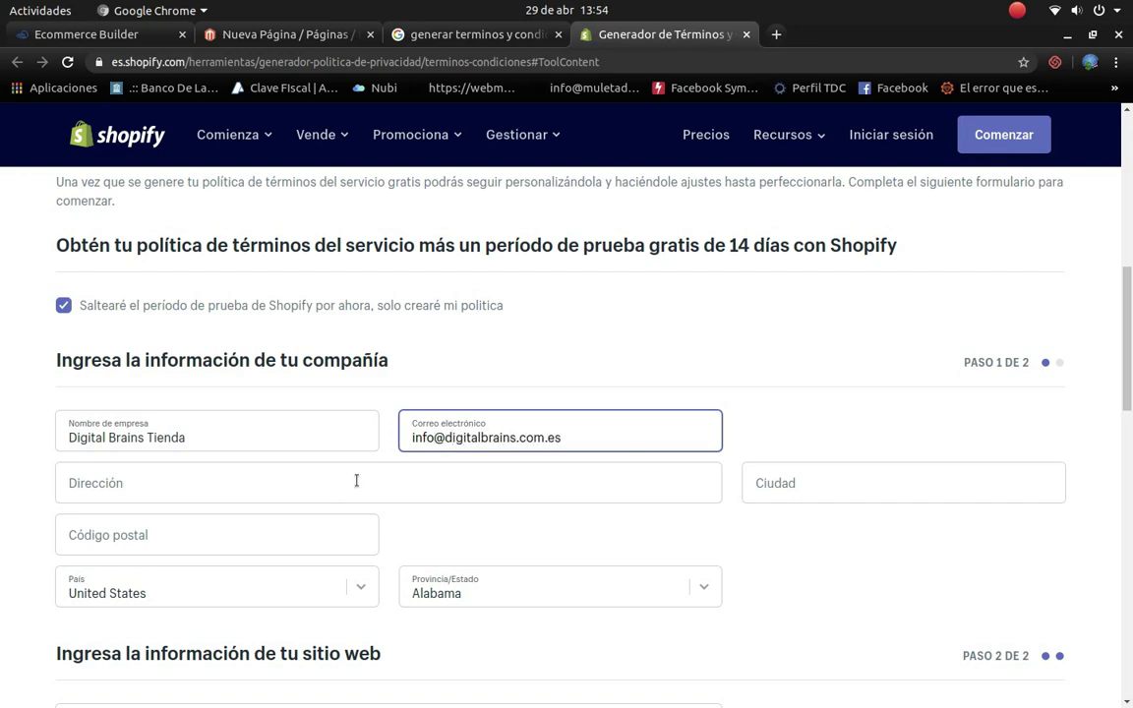
Step: Fill the company address from a saved autofill entry and send 'Enviarme mis Términos y Condiciones'
left_click(356, 479)
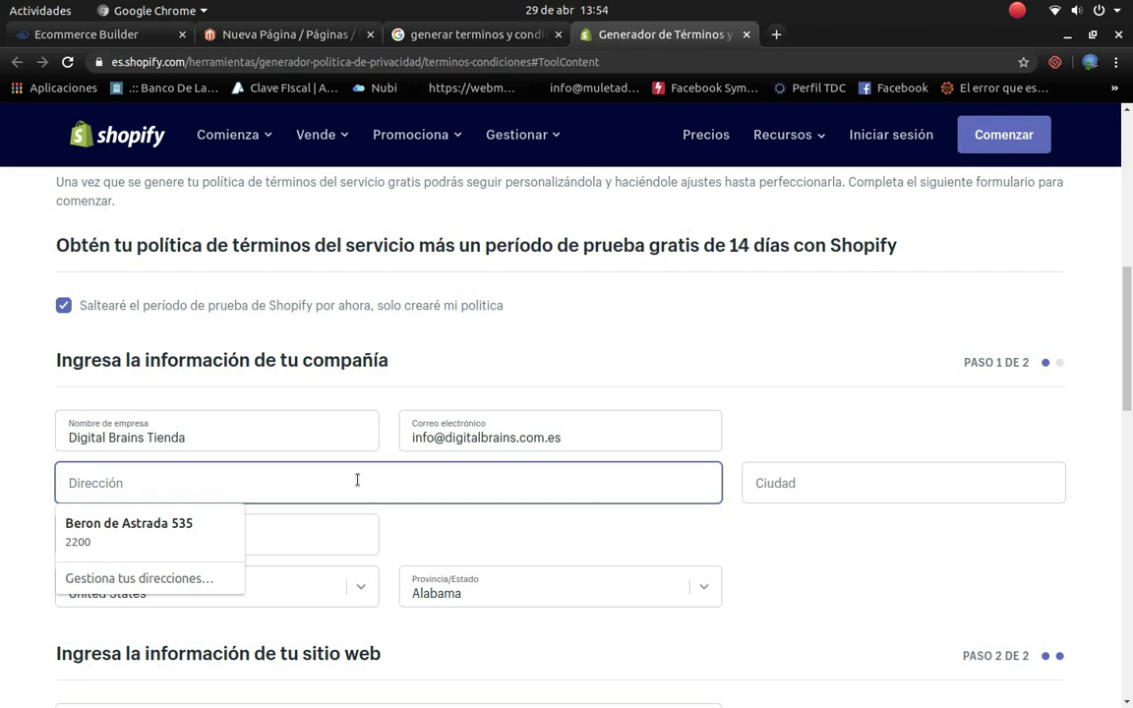
left_click(174, 536)
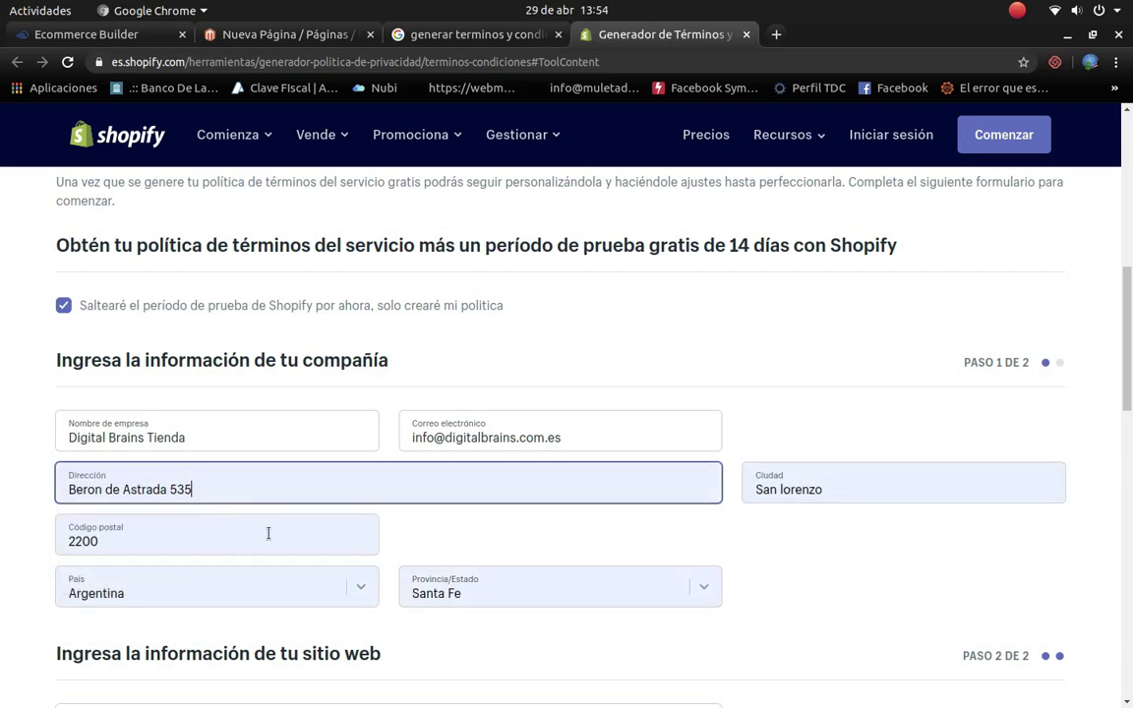
scroll(704, 604, "down", 4)
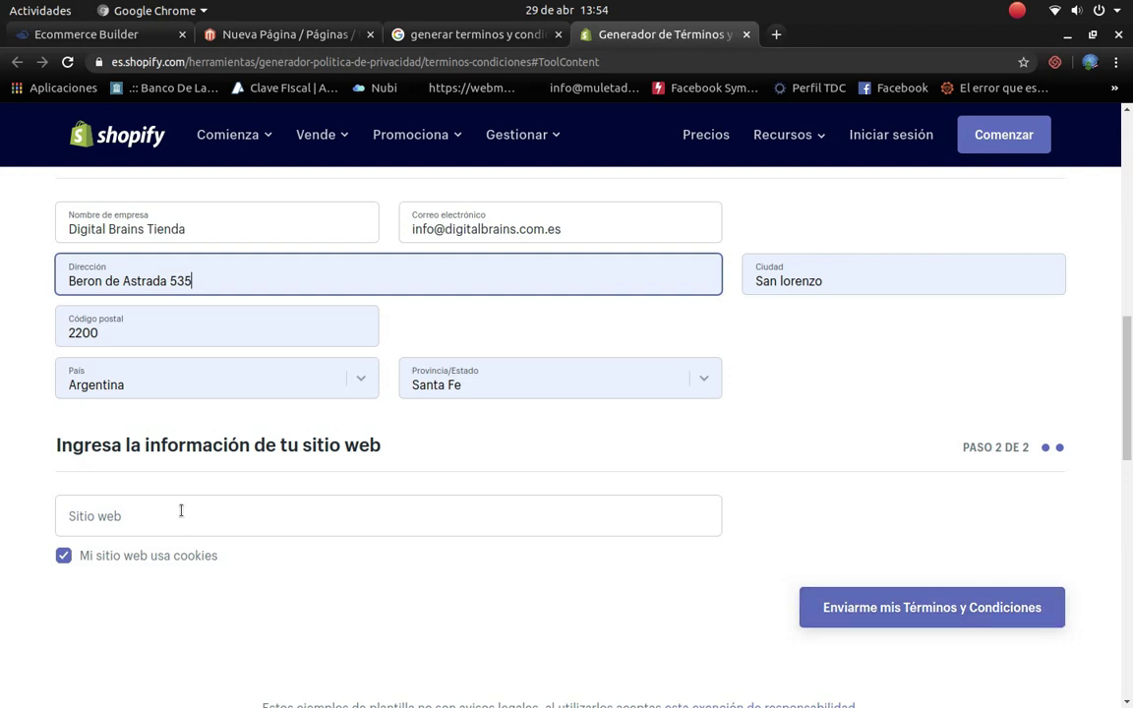
left_click(943, 612)
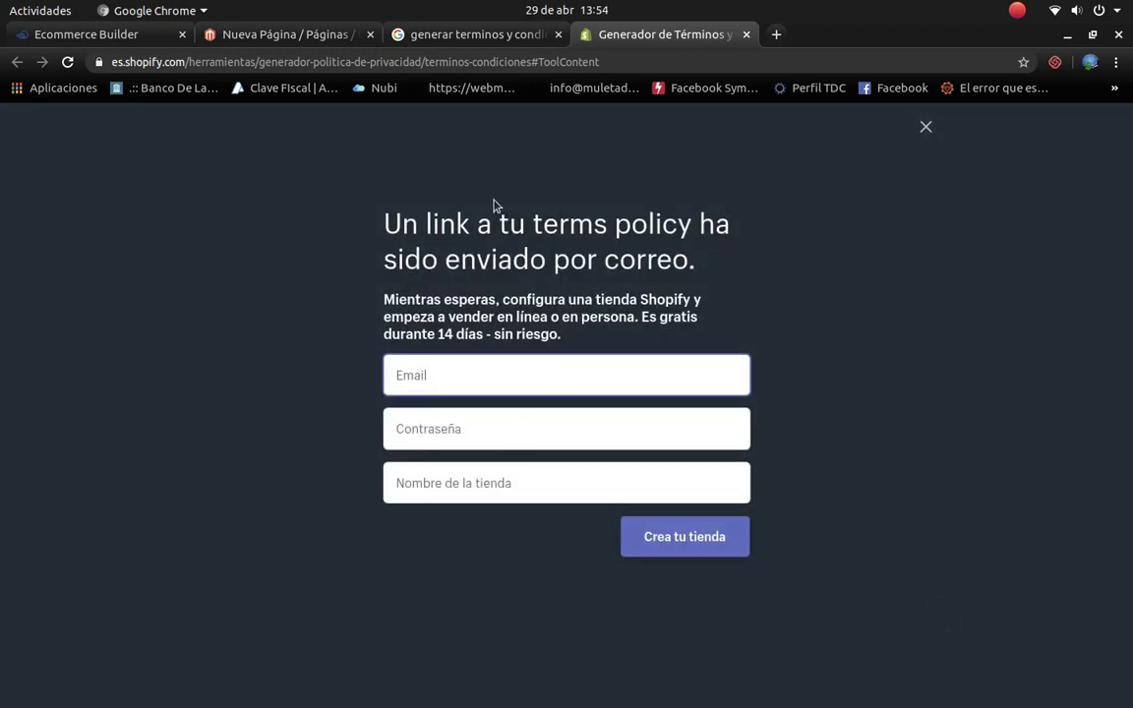
left_click(776, 34)
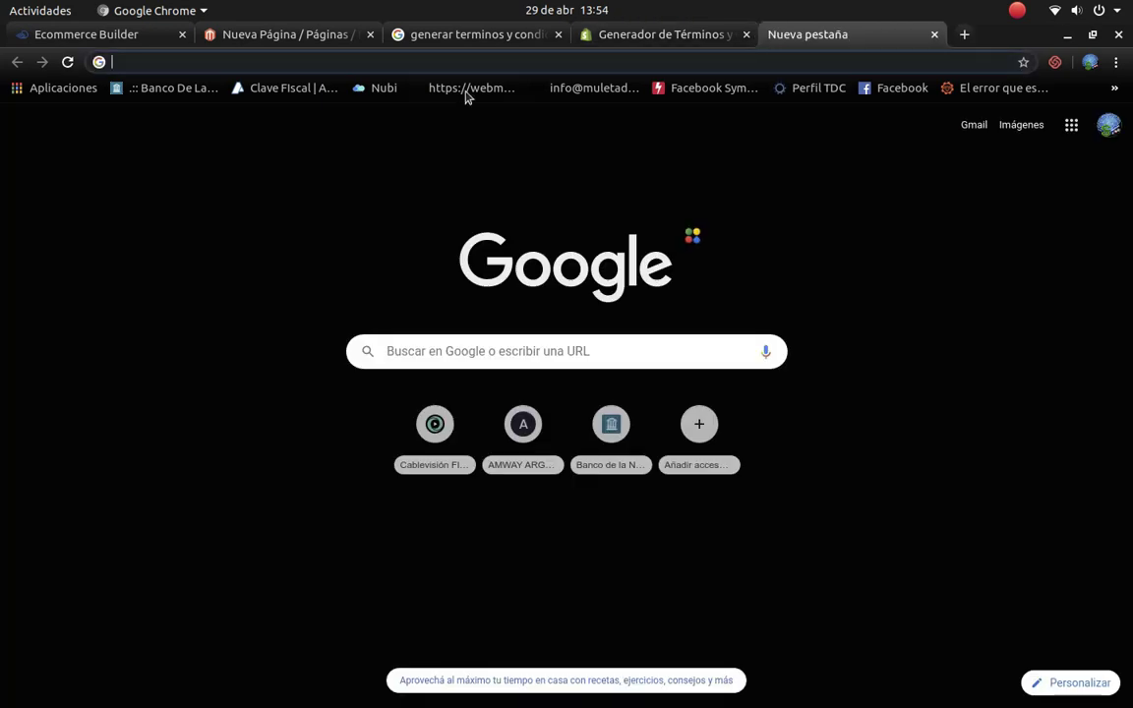
Step: Open Shopify's 'Su términos y condiciones está listo!' email in Webmail and follow its link to the generated terms
left_click(512, 87)
left_click(610, 33)
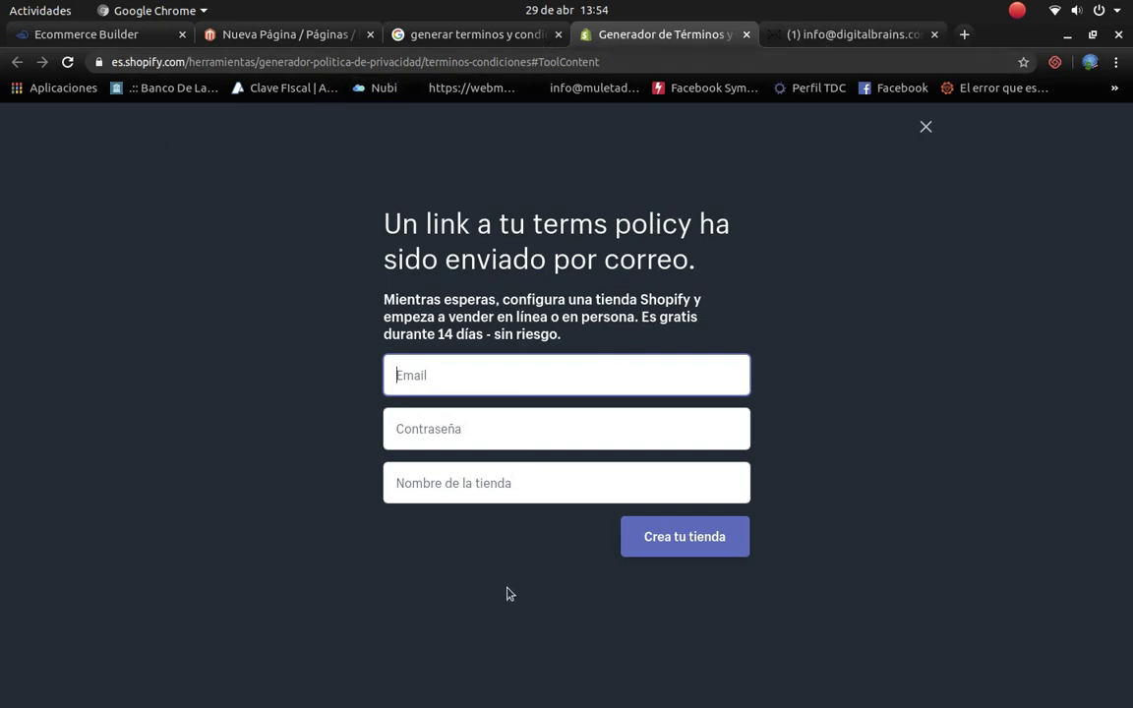
left_click(847, 40)
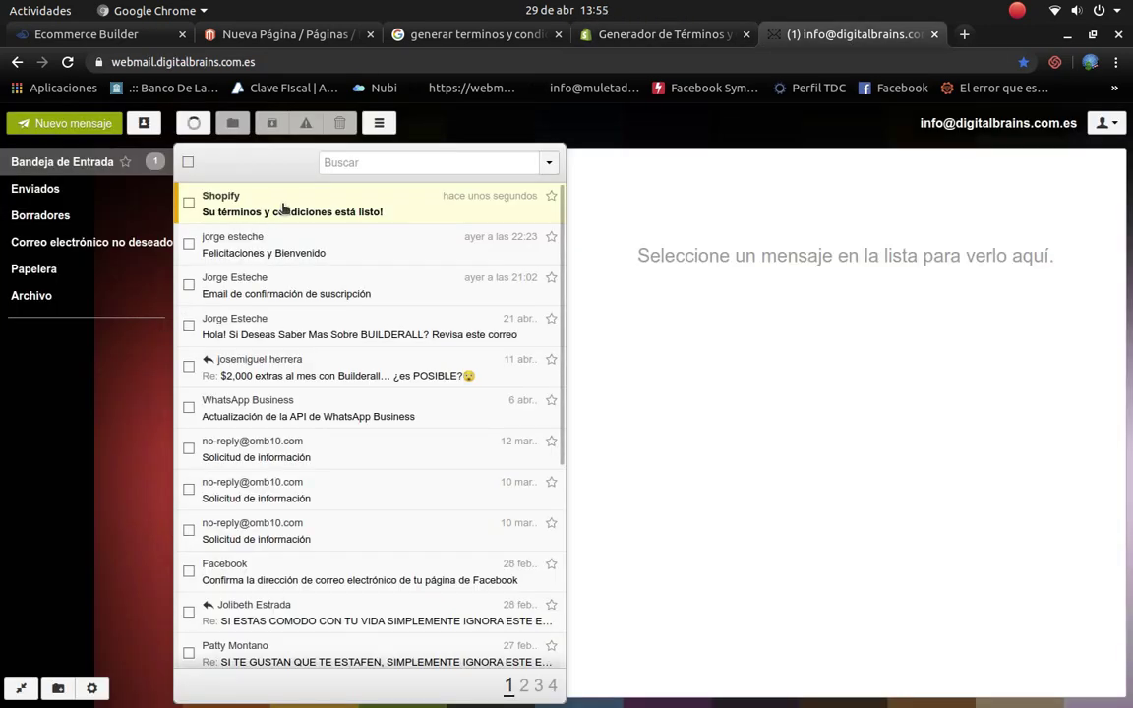
left_click(284, 208)
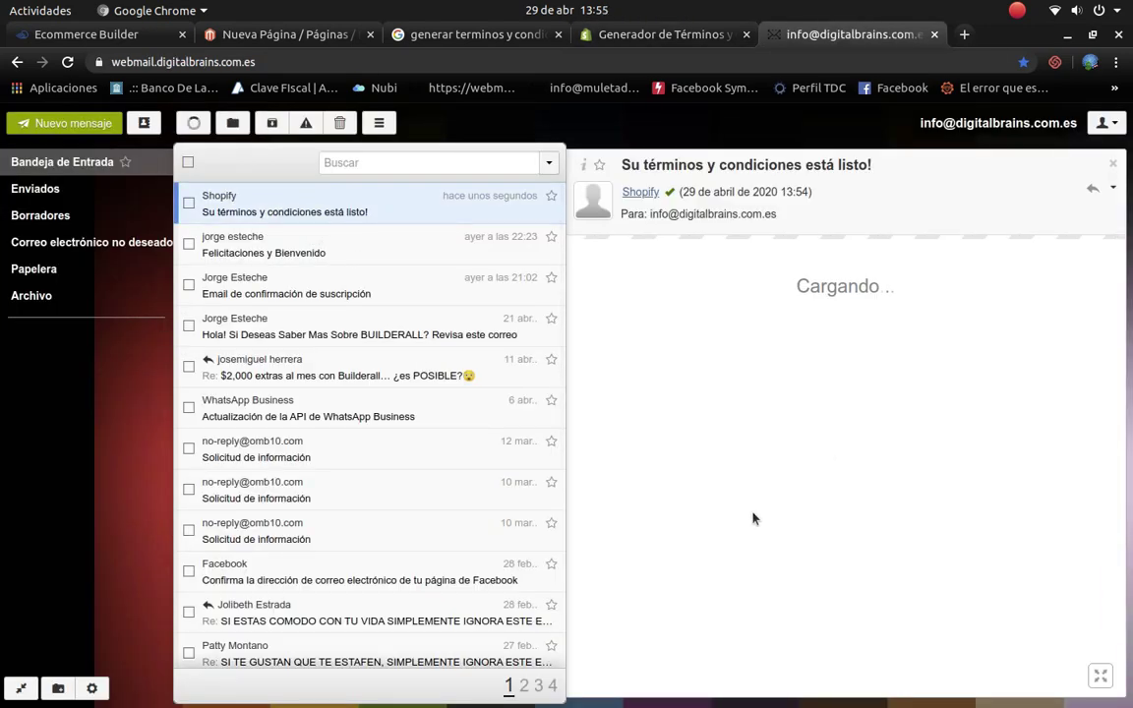
scroll(836, 523, "down", 1)
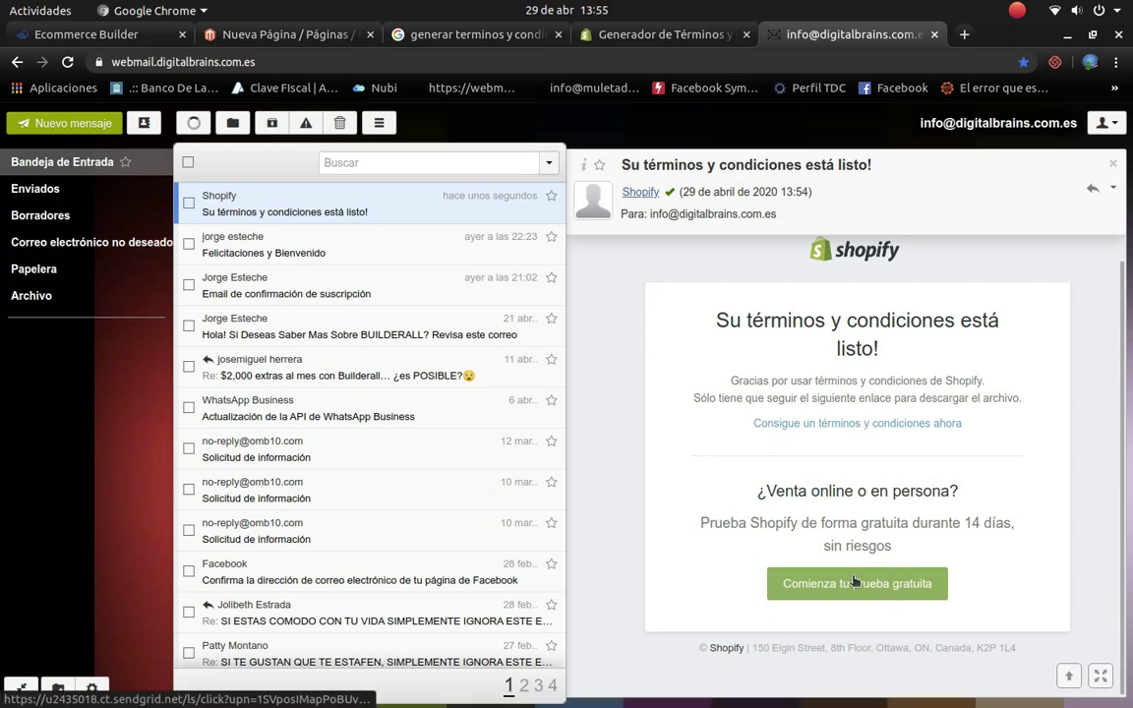
left_click(854, 425)
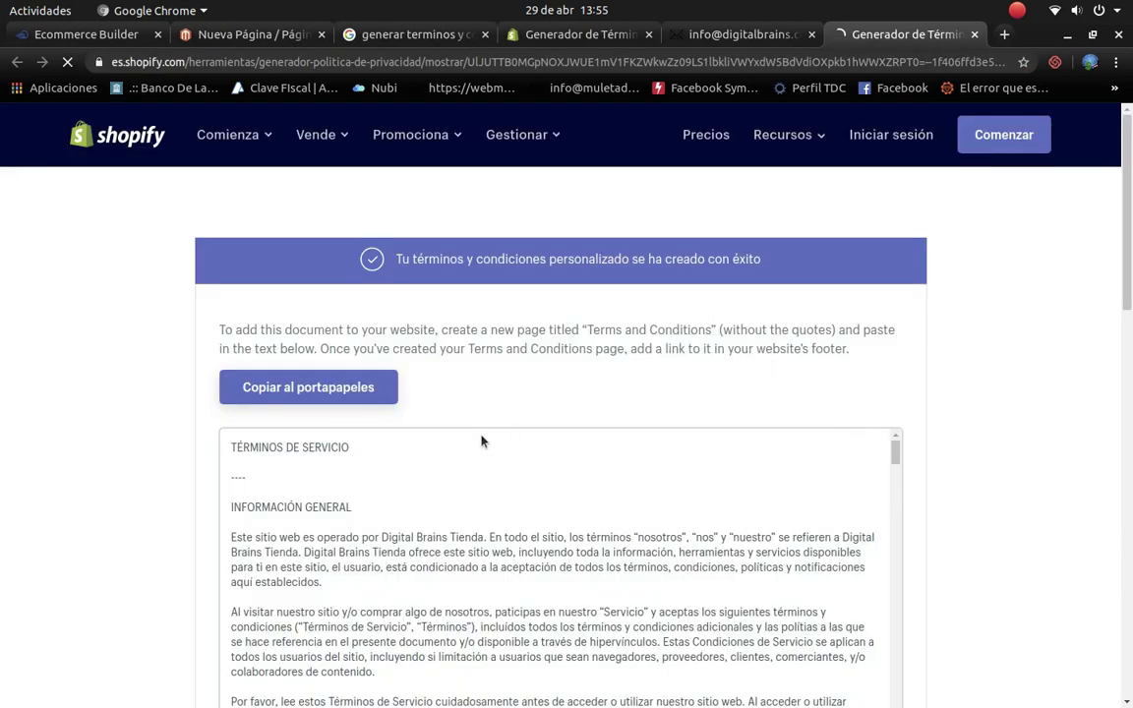
Step: Copy the generated Términos de Servicio text to the clipboard and return to Magento's Nueva Página tab
scroll(369, 458, "down", 3)
scroll(325, 463, "up", 1)
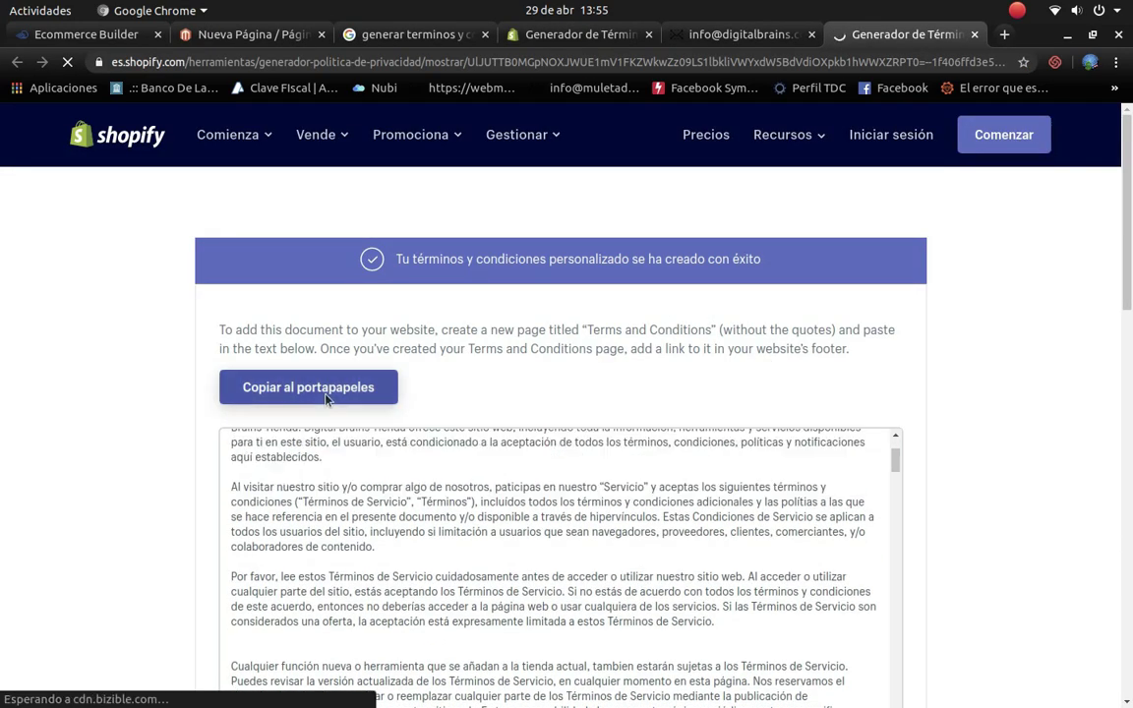
left_click(325, 393)
scroll(373, 448, "up", 3)
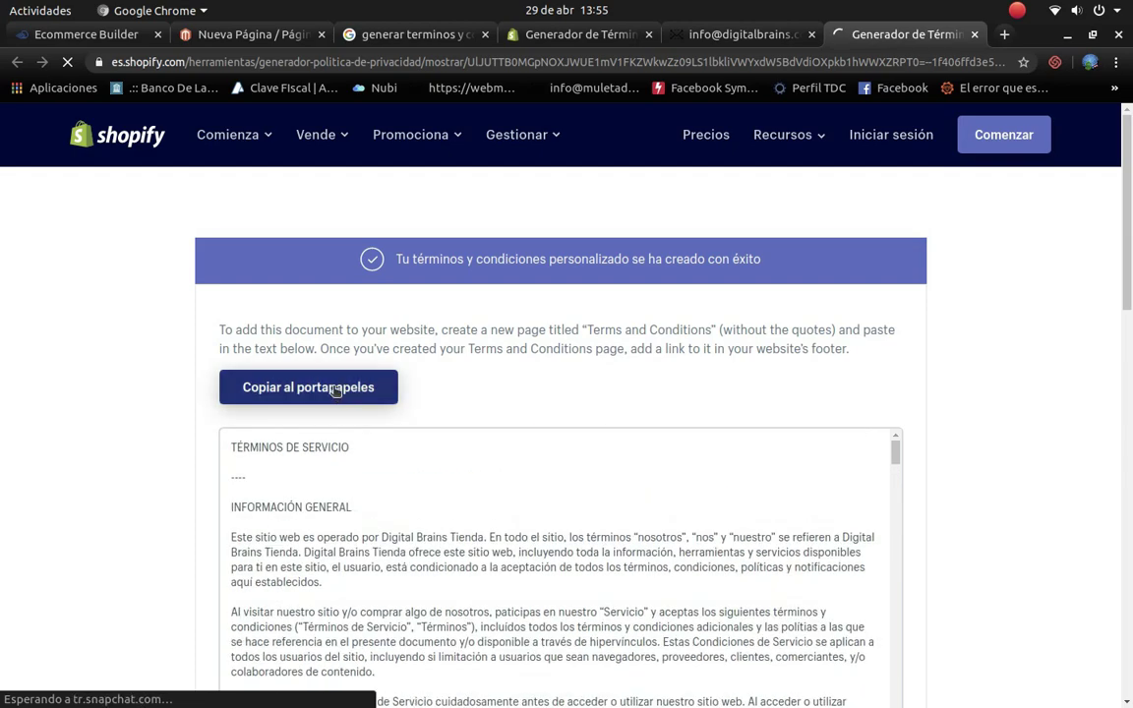
left_click(335, 389)
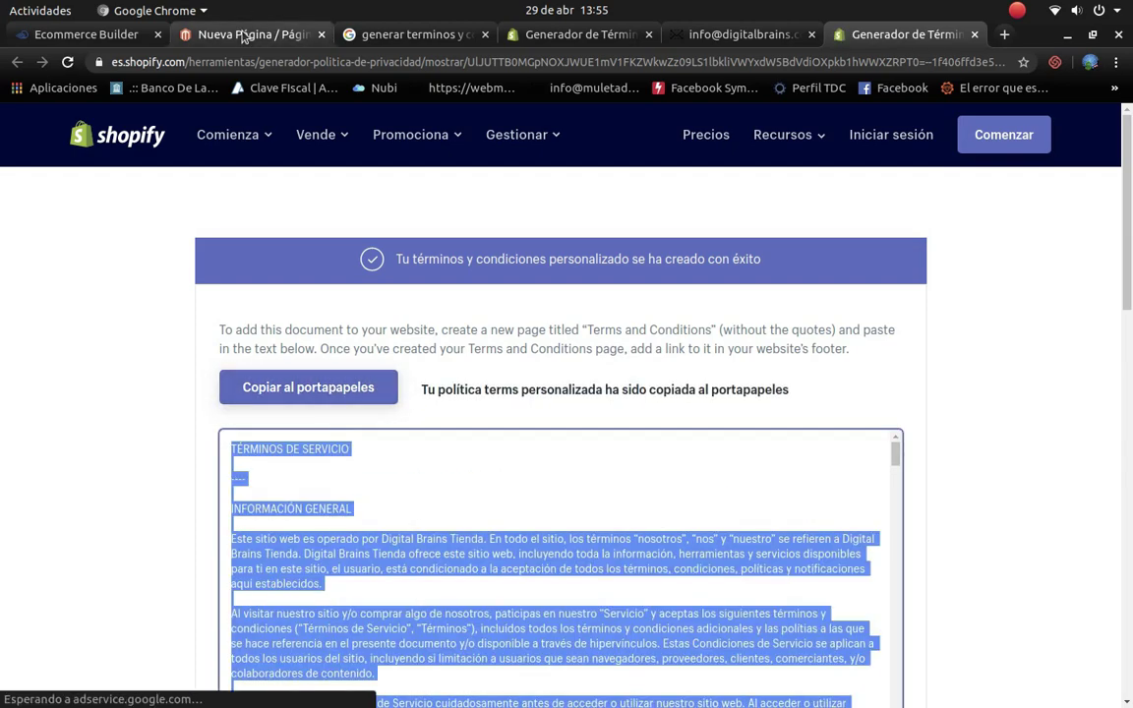
left_click(254, 36)
Step: Try pasting the terms through the editor's right-click menu, dismissing the unsupported-paste warnings
right_click(361, 354)
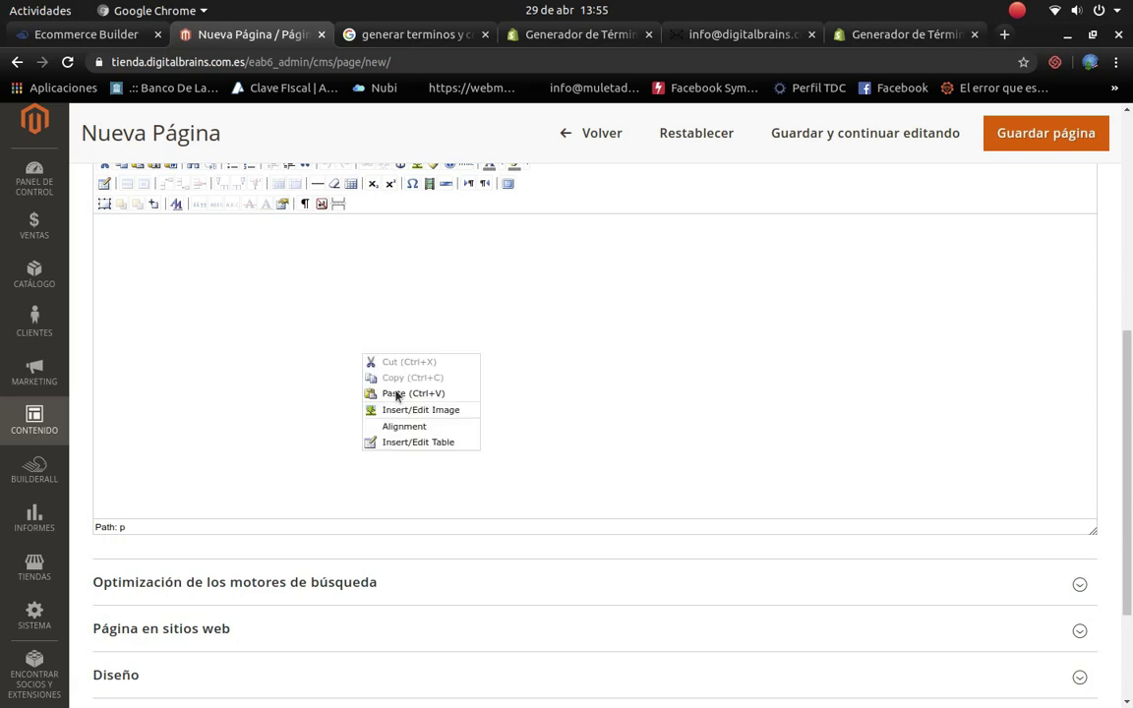
left_click(395, 396)
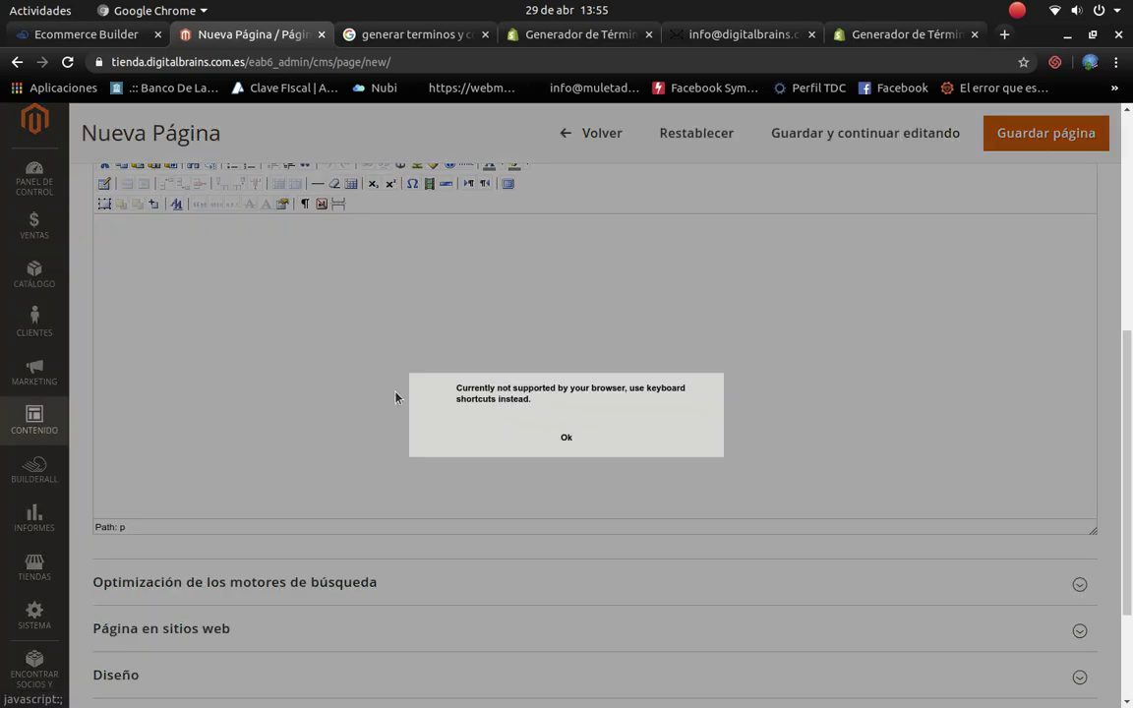
left_click(564, 439)
scroll(316, 341, "up", 2)
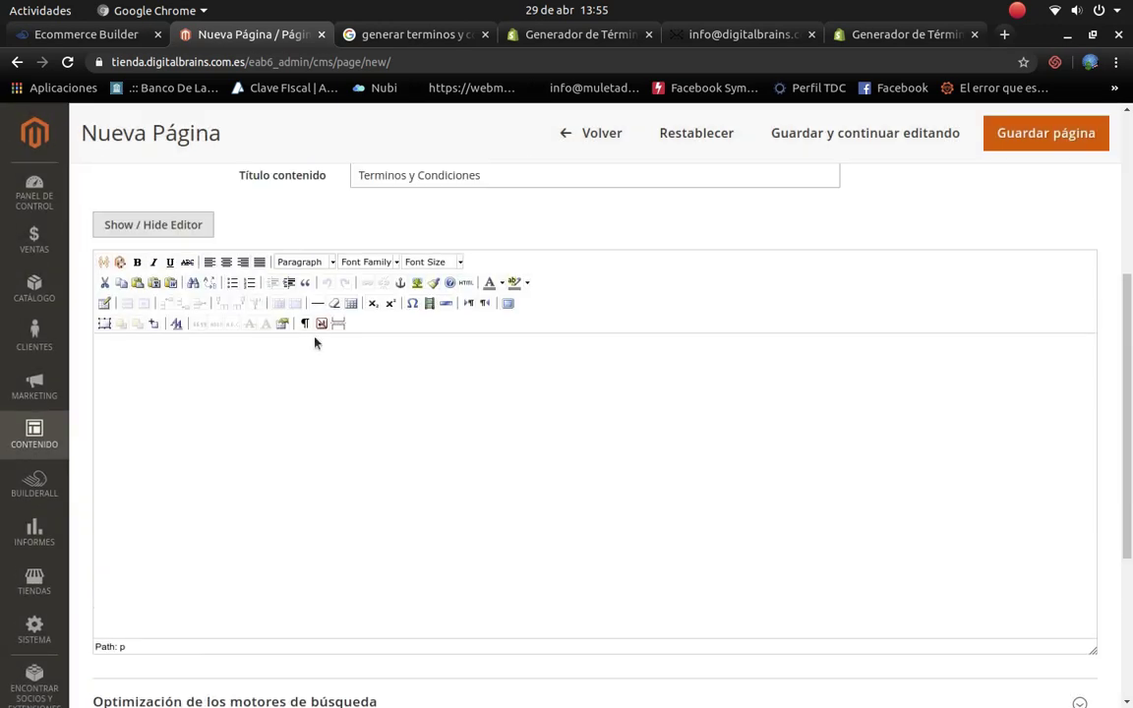
right_click(180, 381)
left_click(196, 420)
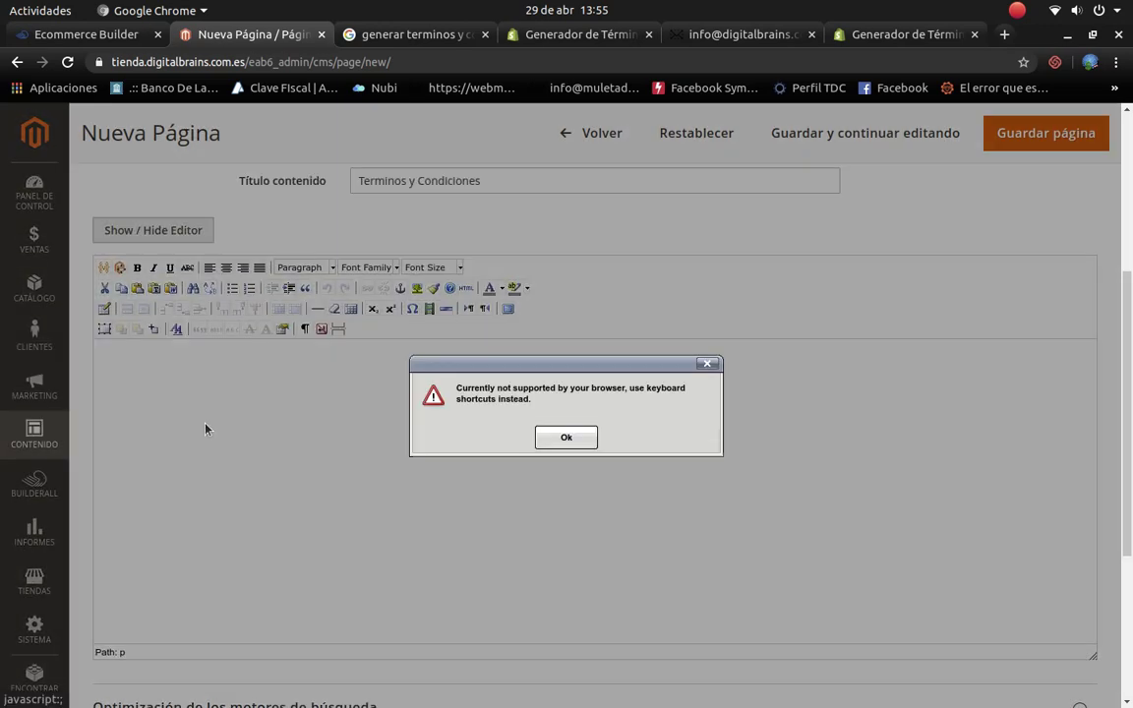
left_click(573, 435)
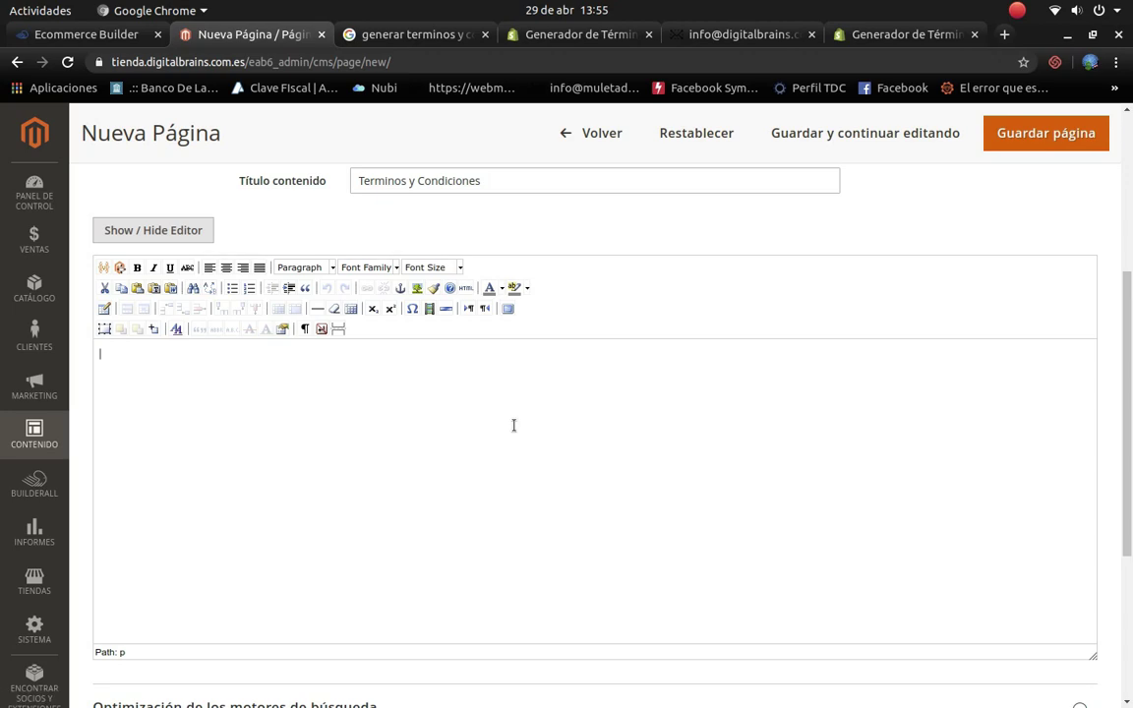
Step: Paste the Términos de Servicio text with Ctrl+V, then save the Terminos y Condiciones page
key("ctrl+v")
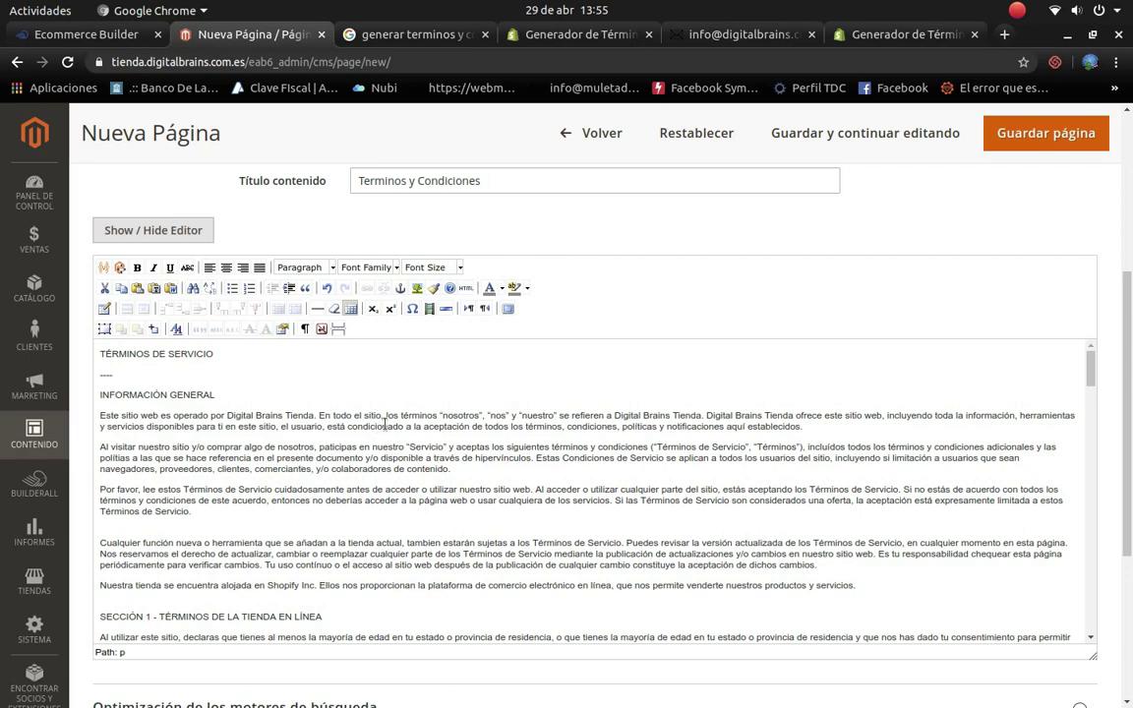
scroll(180, 425, "down", 10)
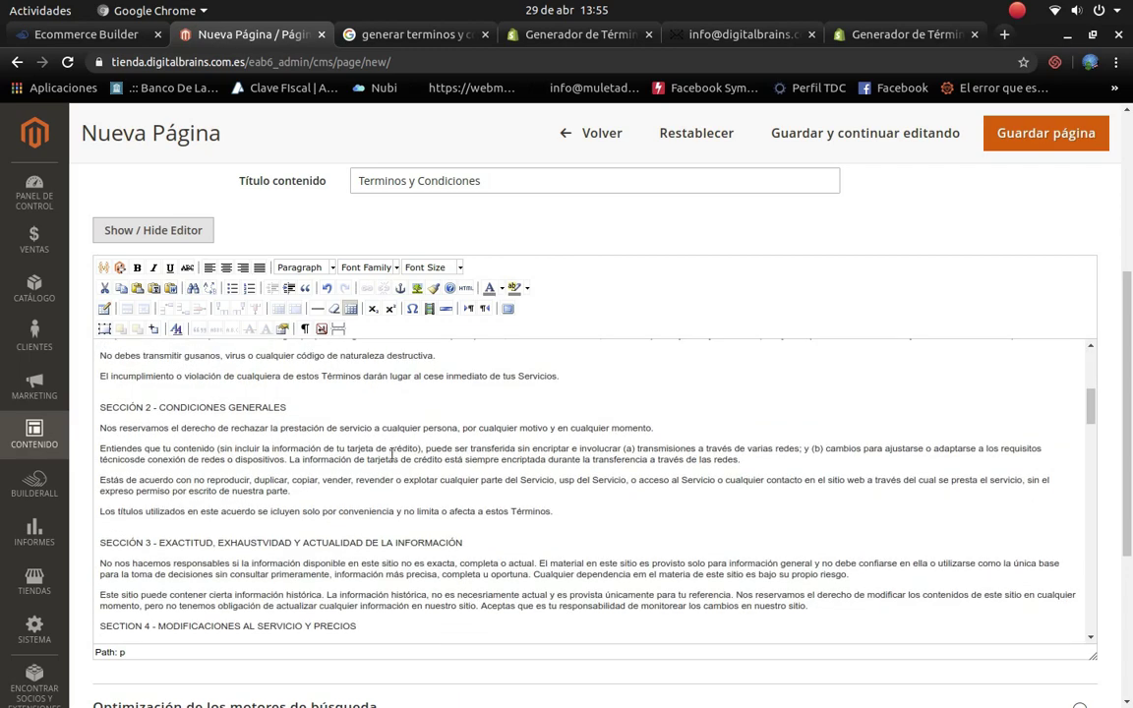
scroll(396, 453, "down", 15)
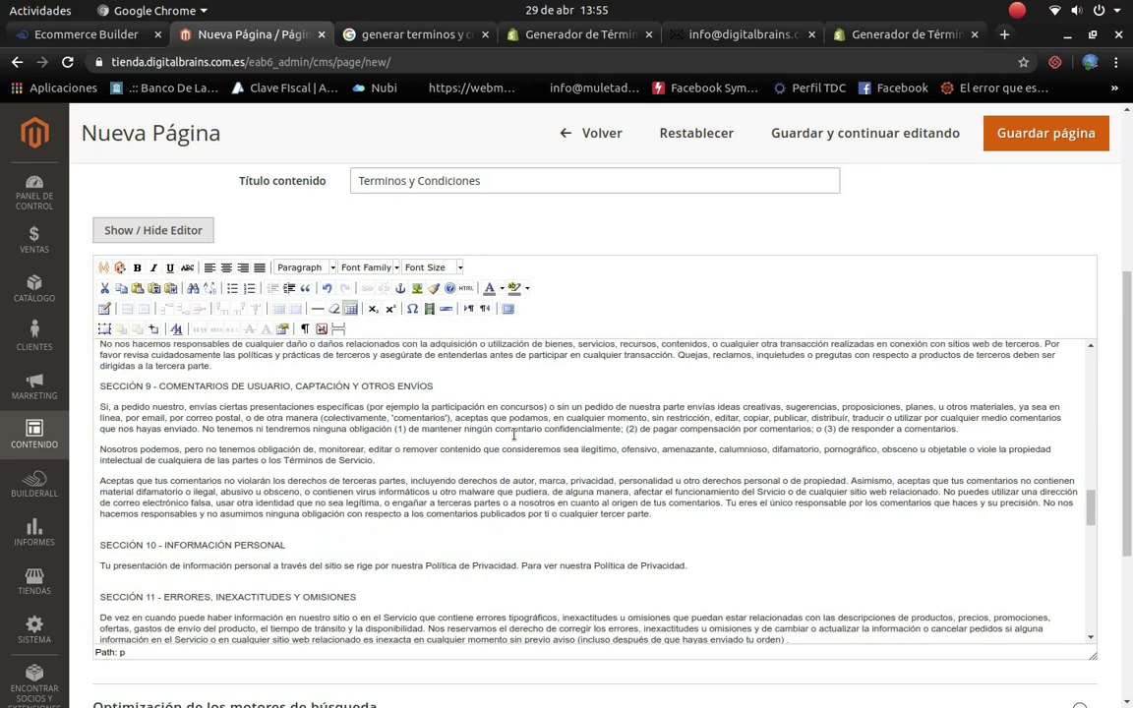
scroll(264, 472, "down", 6)
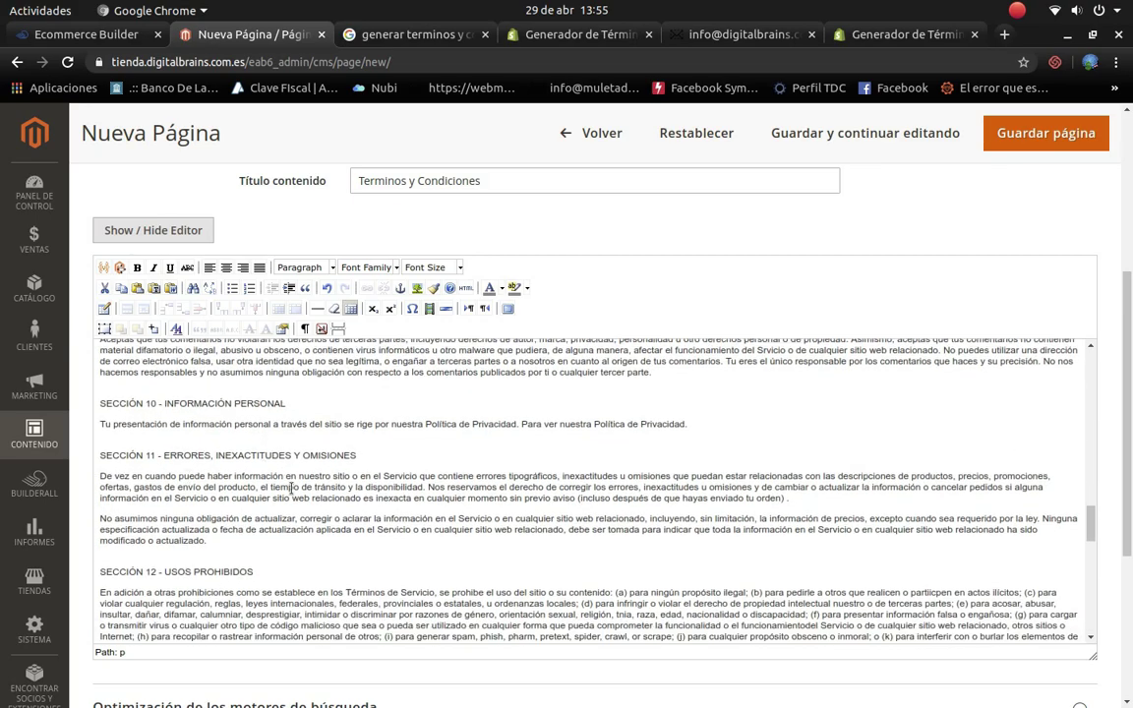
scroll(291, 489, "down", 4)
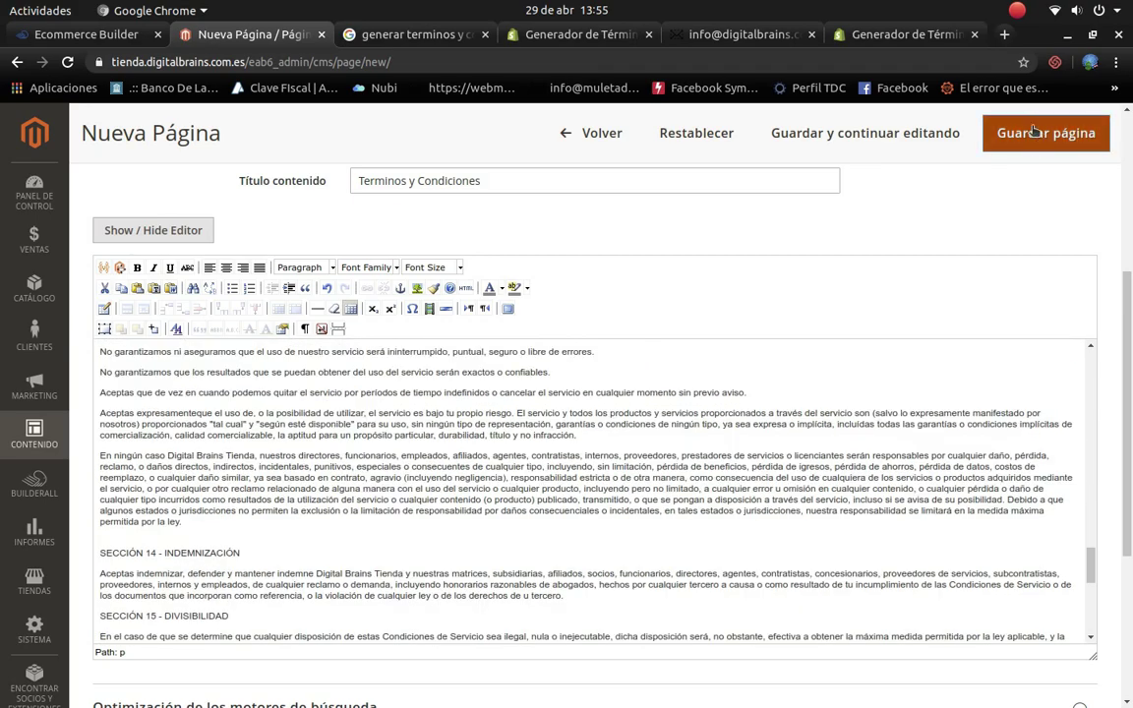
left_click(1032, 130)
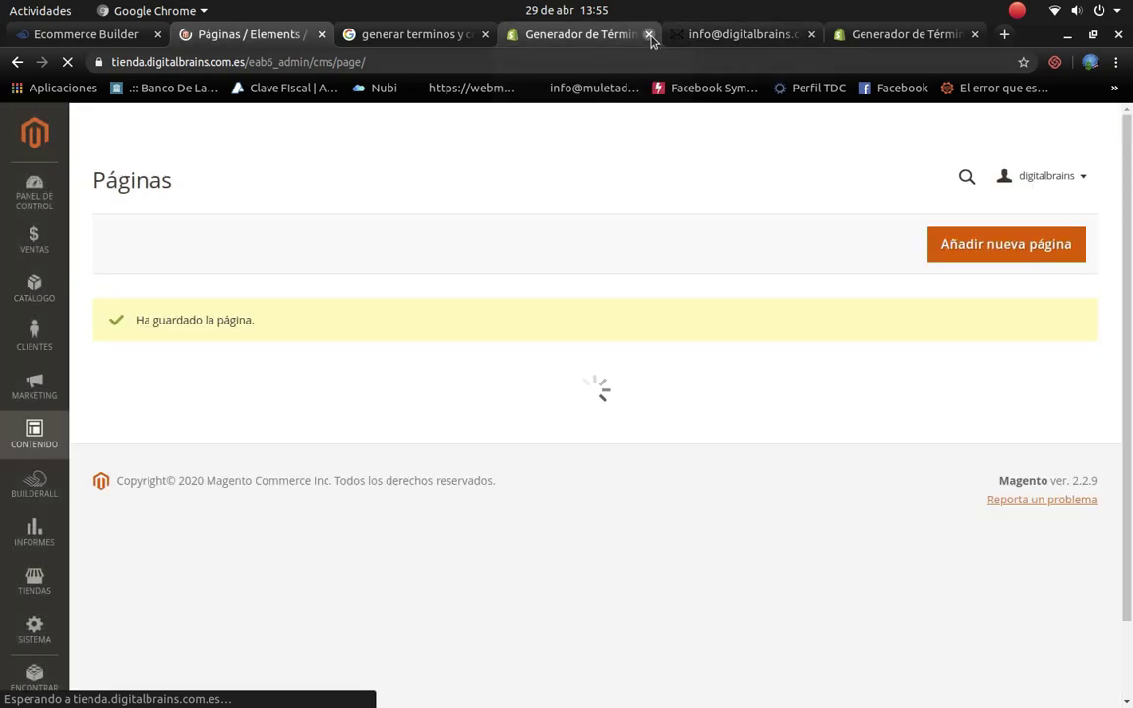
Step: Close the Shopify terms generator and webmail browser tabs
left_click(649, 34)
left_click(649, 35)
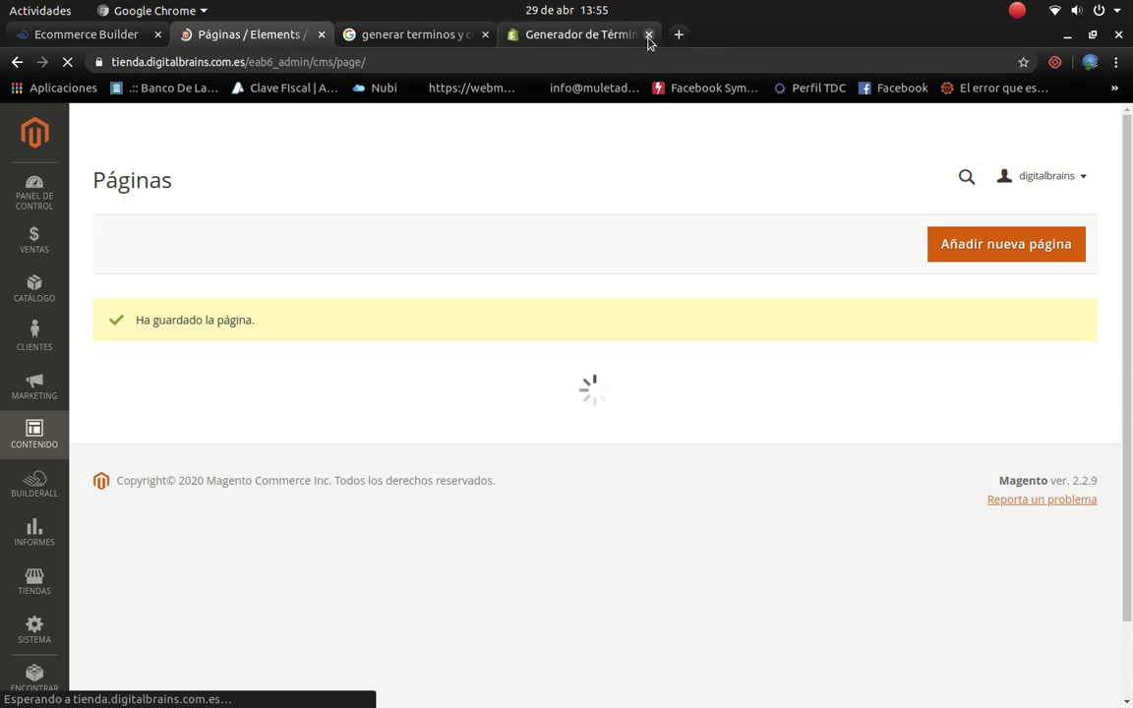
left_click(649, 35)
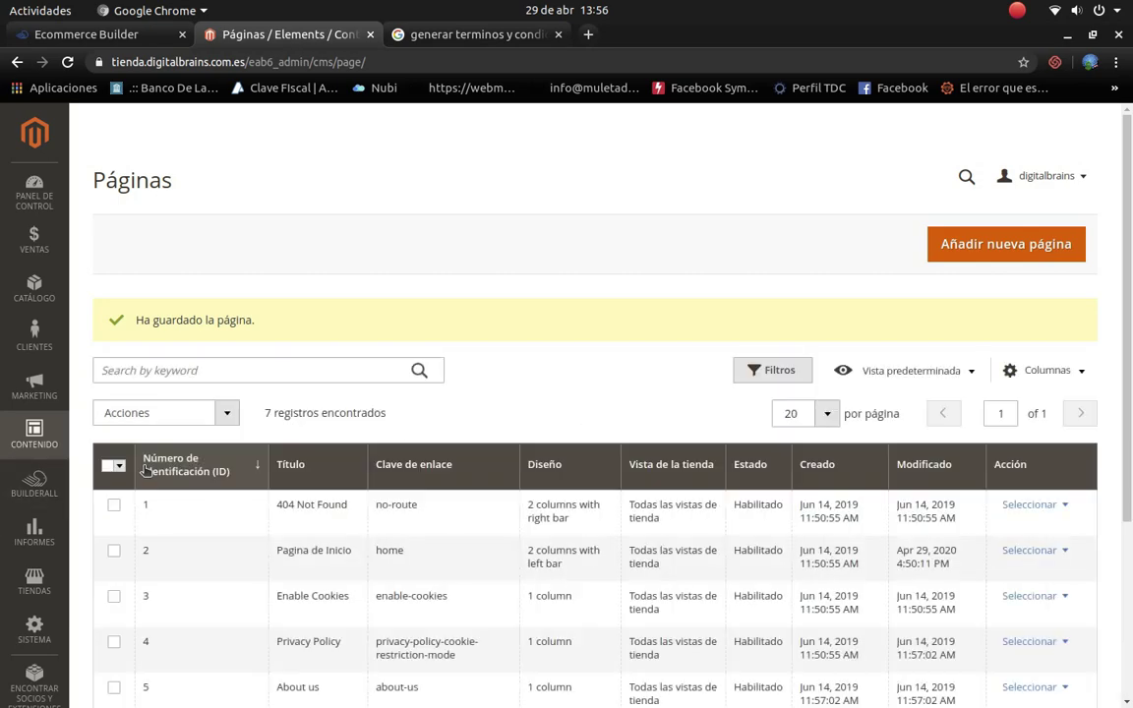
Step: Check that Terminos y Condiciones appears in the Páginas grid, then go to Contenido > Bloques
scroll(478, 552, "down", 2)
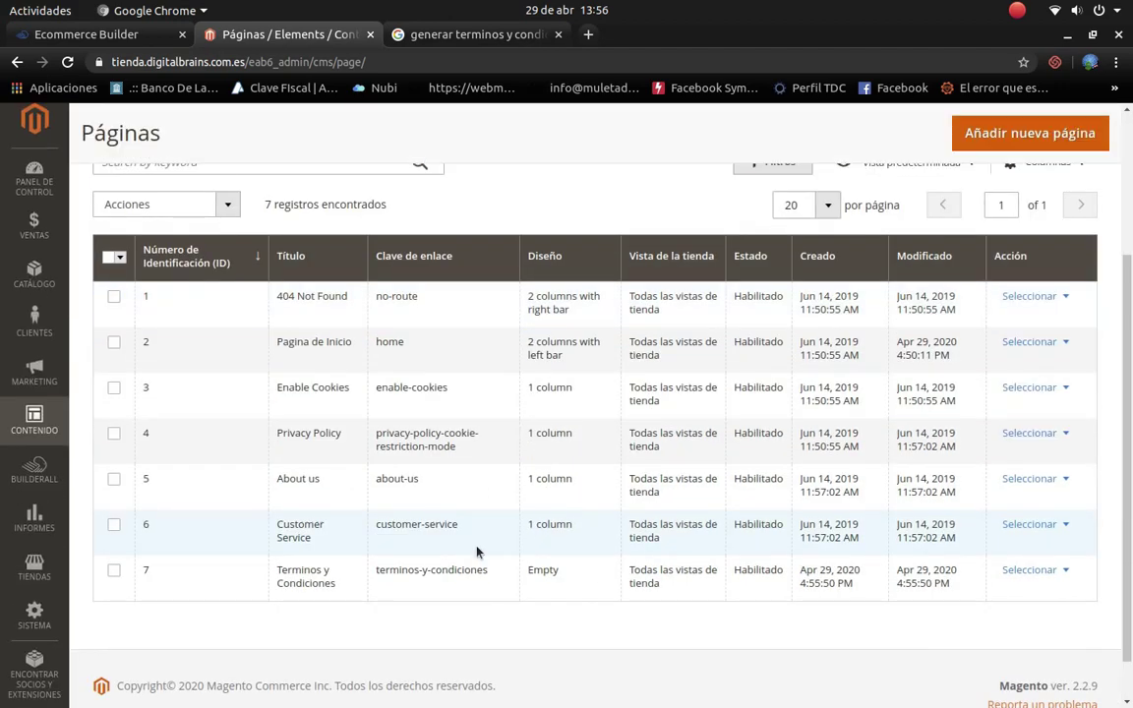
scroll(478, 552, "up", 3)
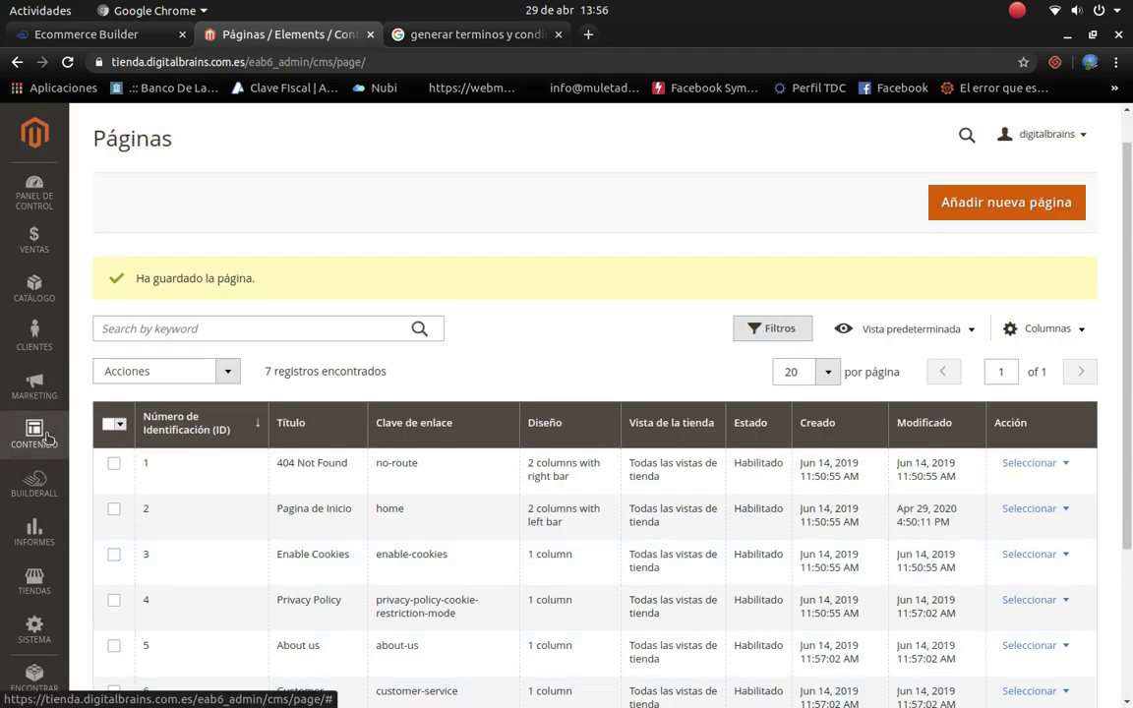
left_click(40, 435)
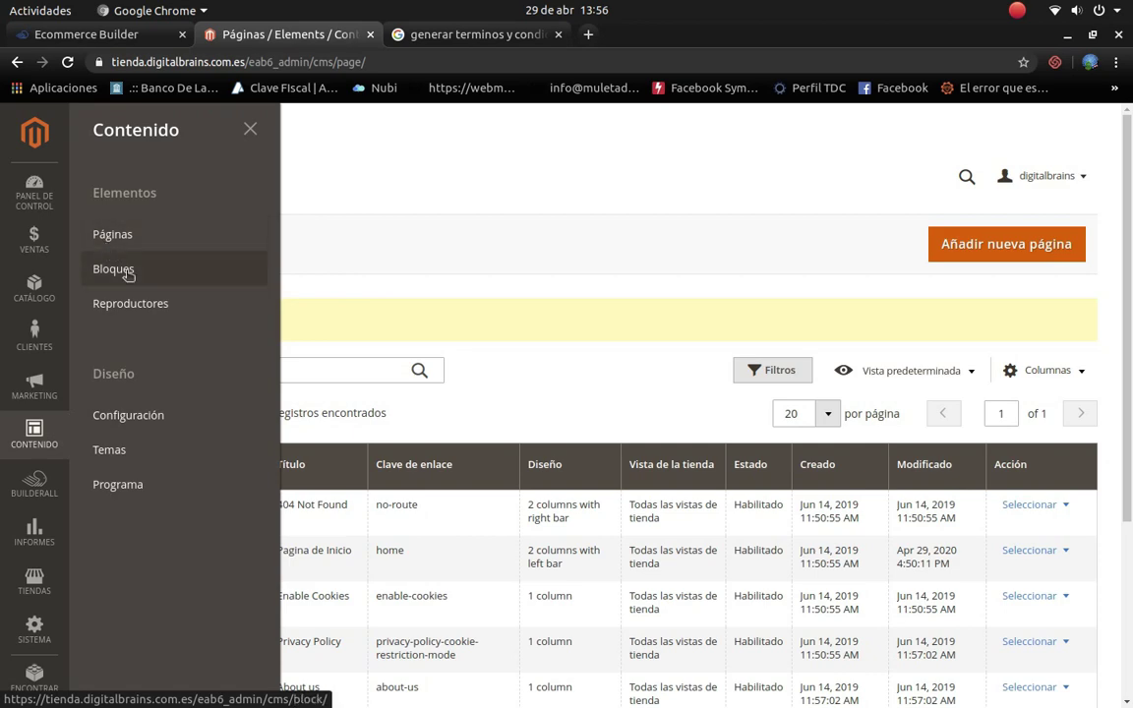
left_click(126, 272)
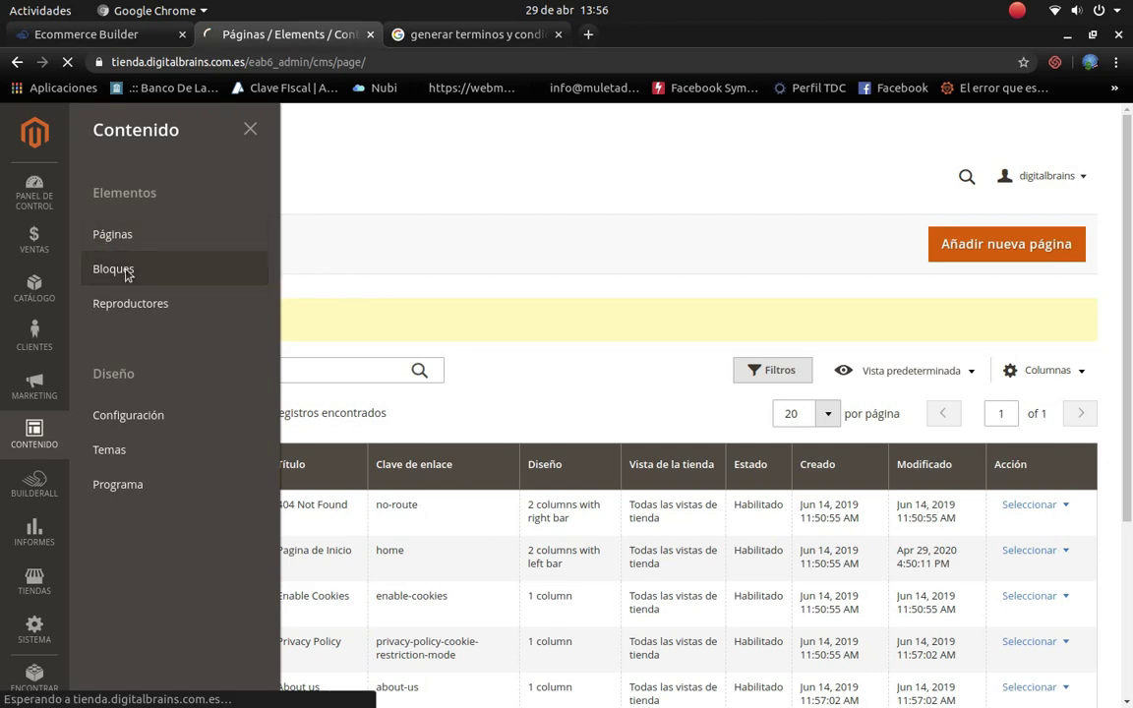
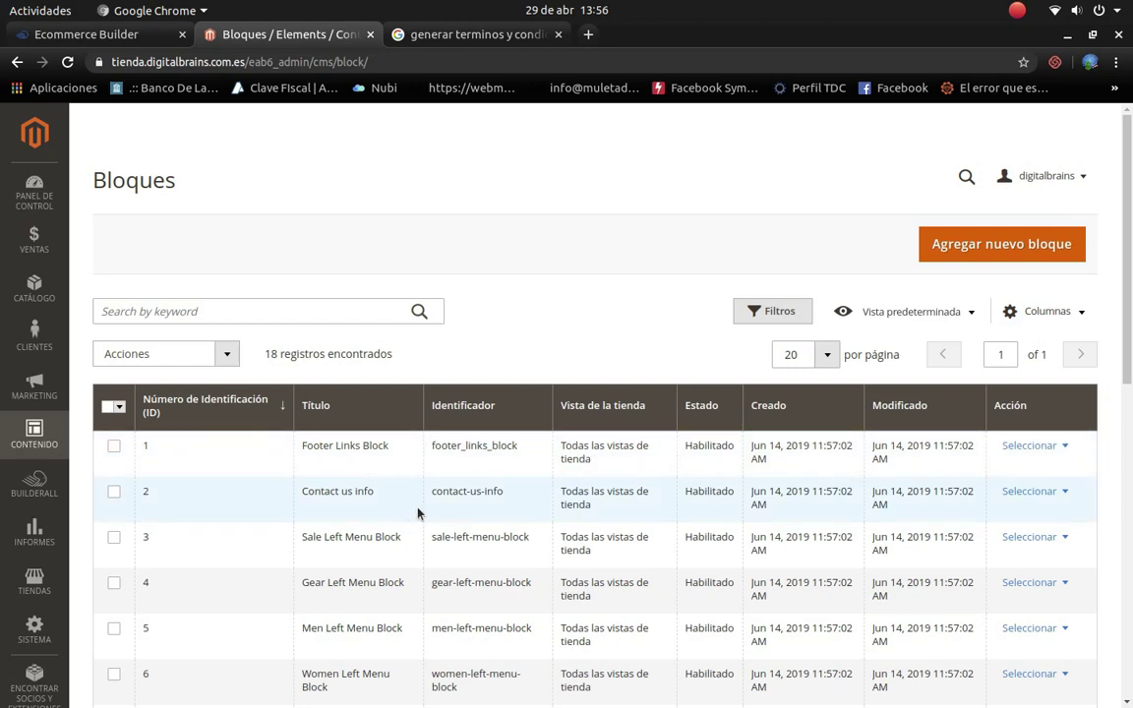
Step: Select all 18 blocks, then uncheck Footer Links, Contact us info and Sale Left Menu blocks
left_click(111, 408)
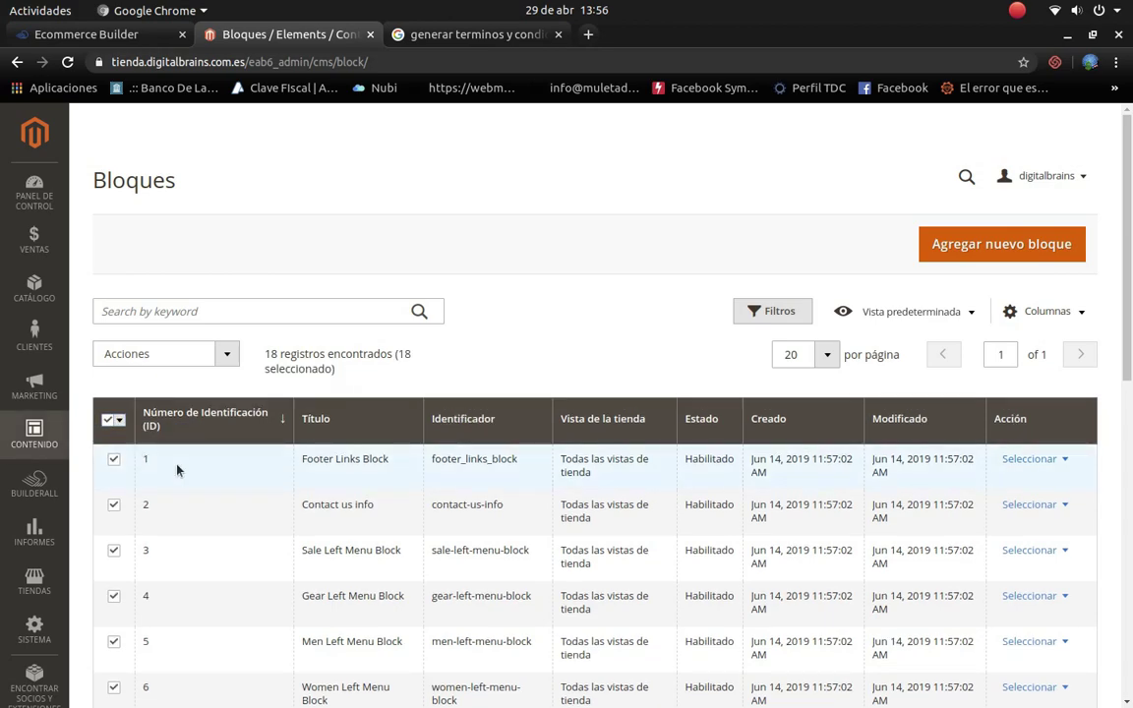
scroll(222, 496, "down", 5)
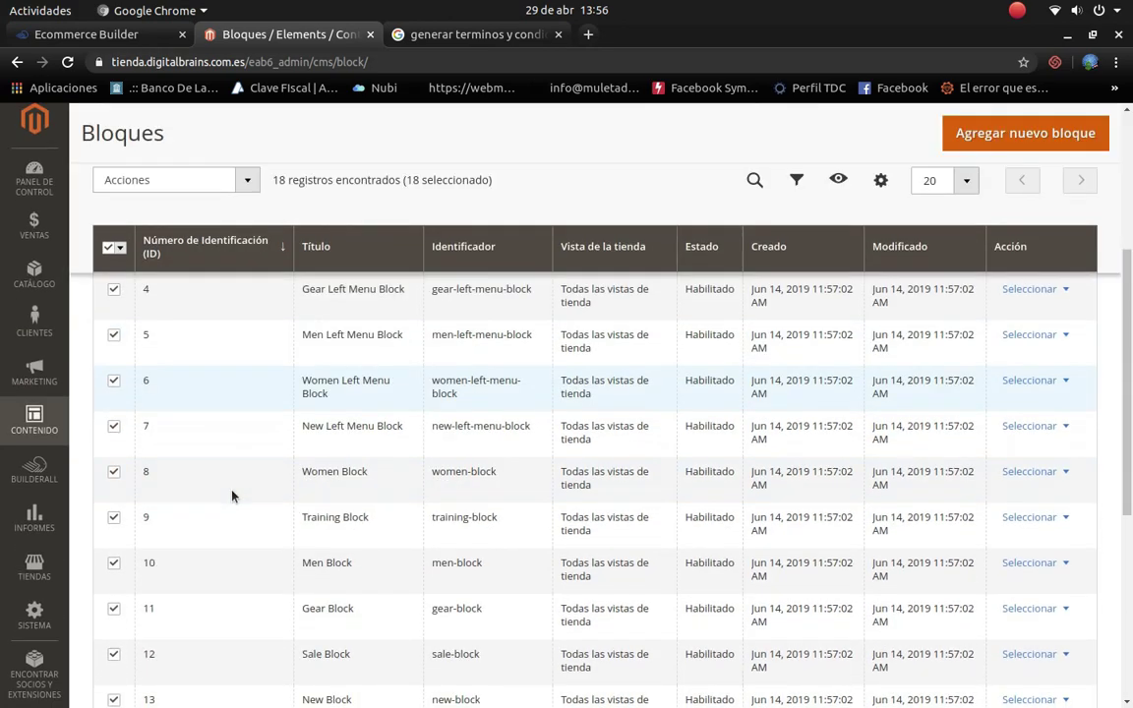
scroll(115, 417, "up", 5)
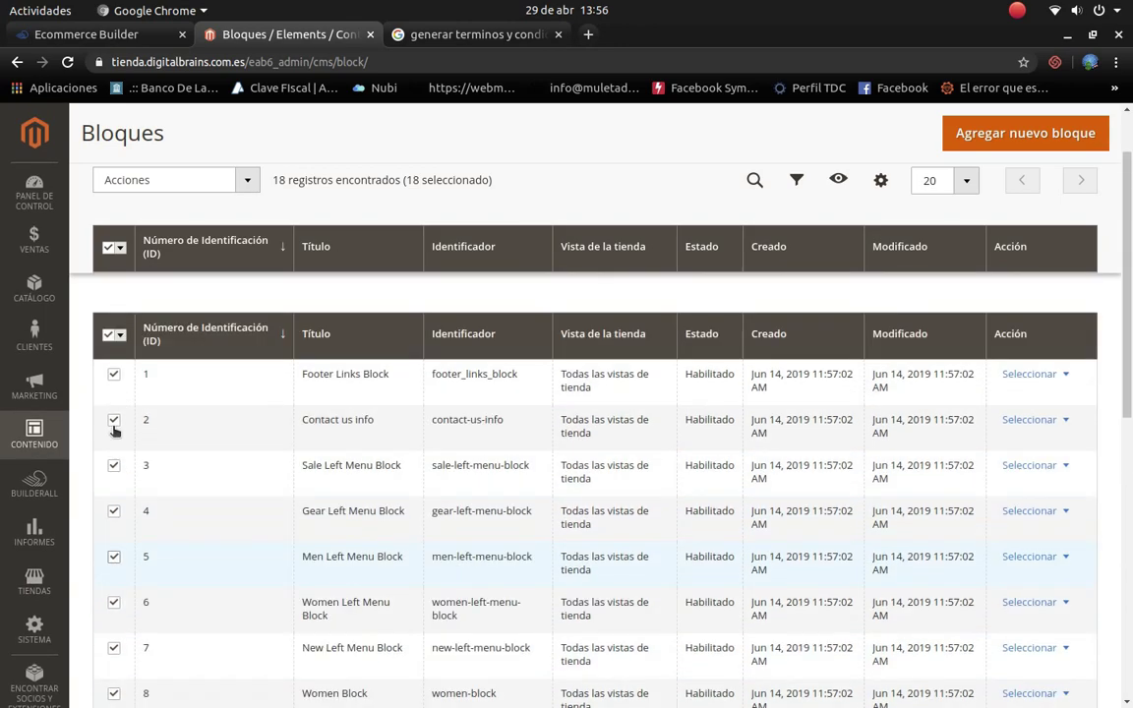
left_click(113, 459)
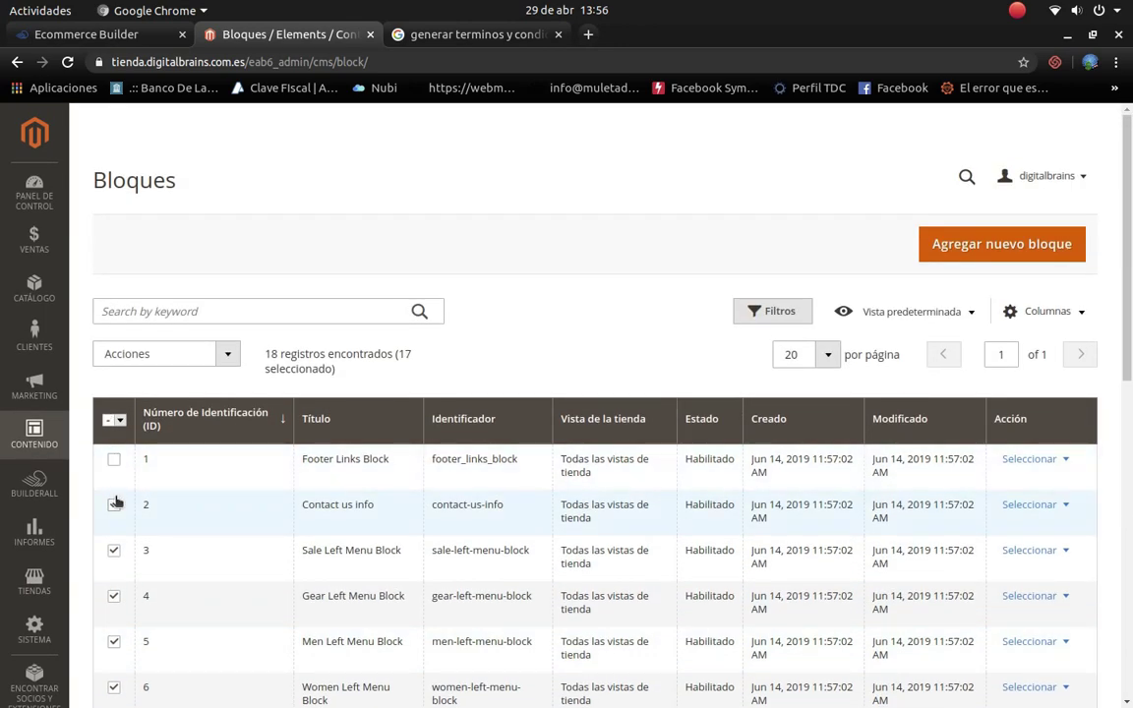
left_click(114, 505)
left_click(113, 554)
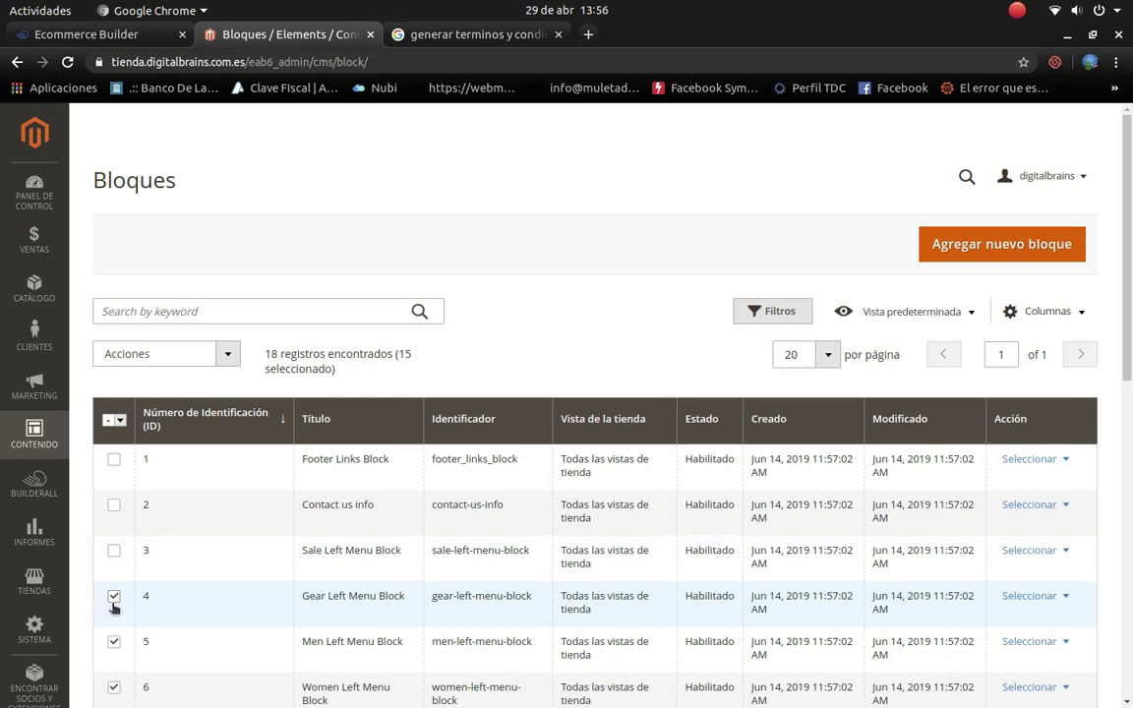
Step: Uncheck the Sale Block, New Block and Home Page Block
scroll(116, 602, "down", 1)
scroll(110, 587, "down", 1)
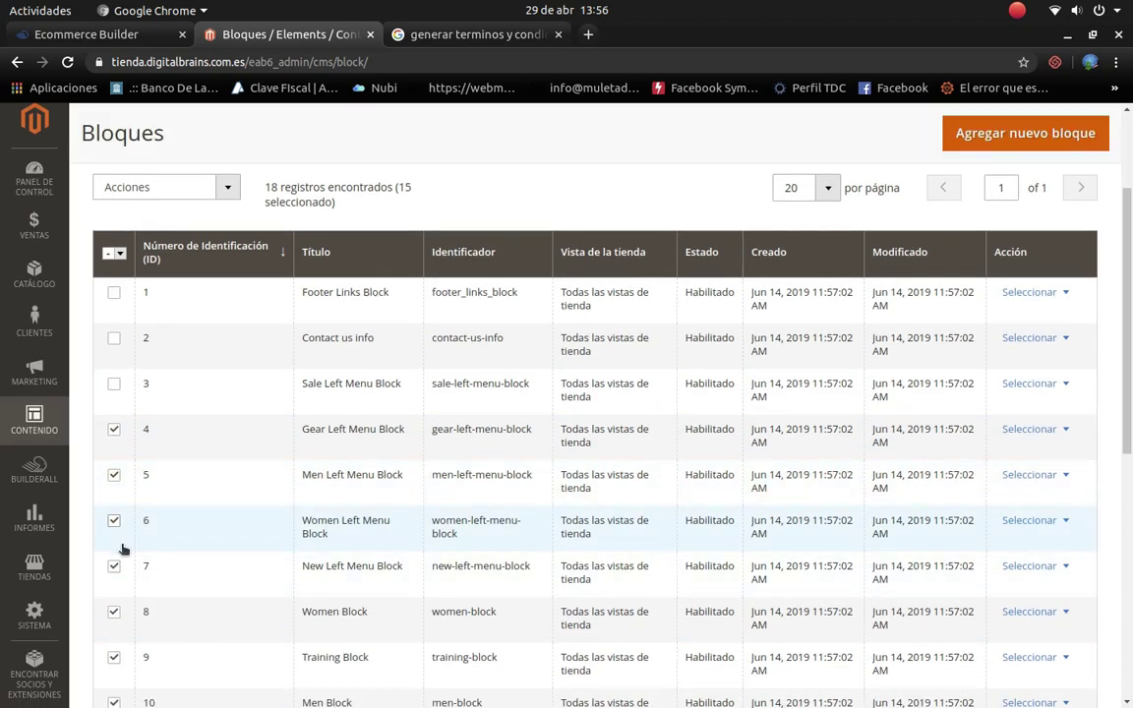
scroll(121, 546, "down", 2)
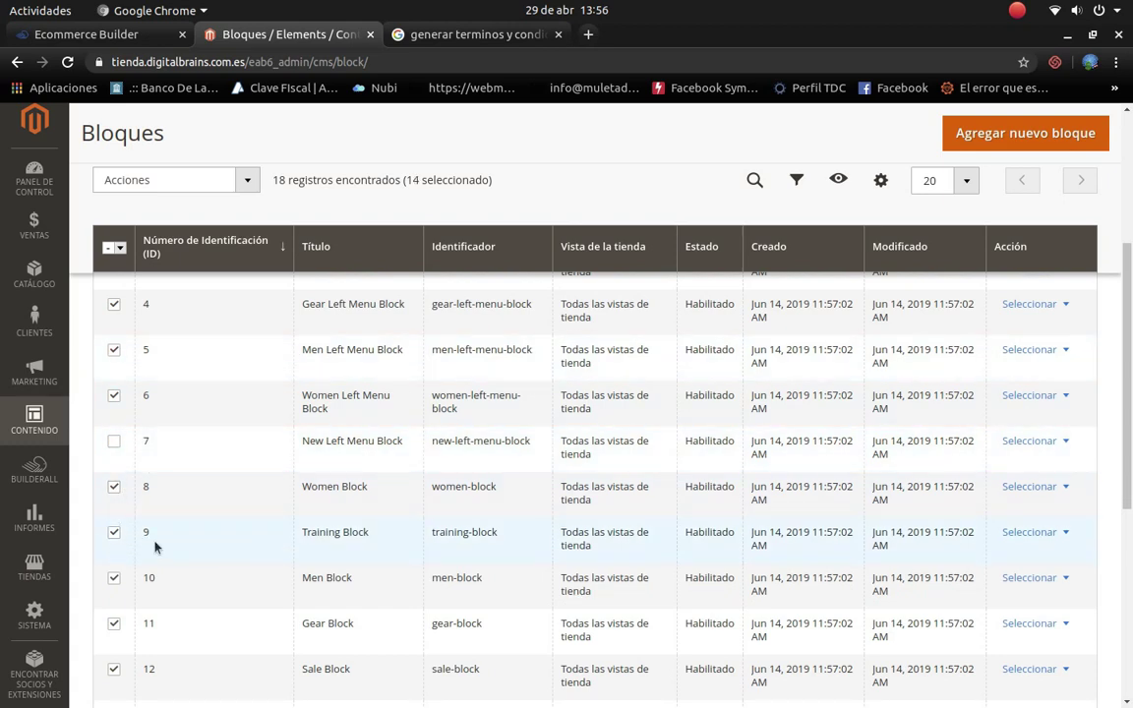
scroll(177, 521, "down", 3)
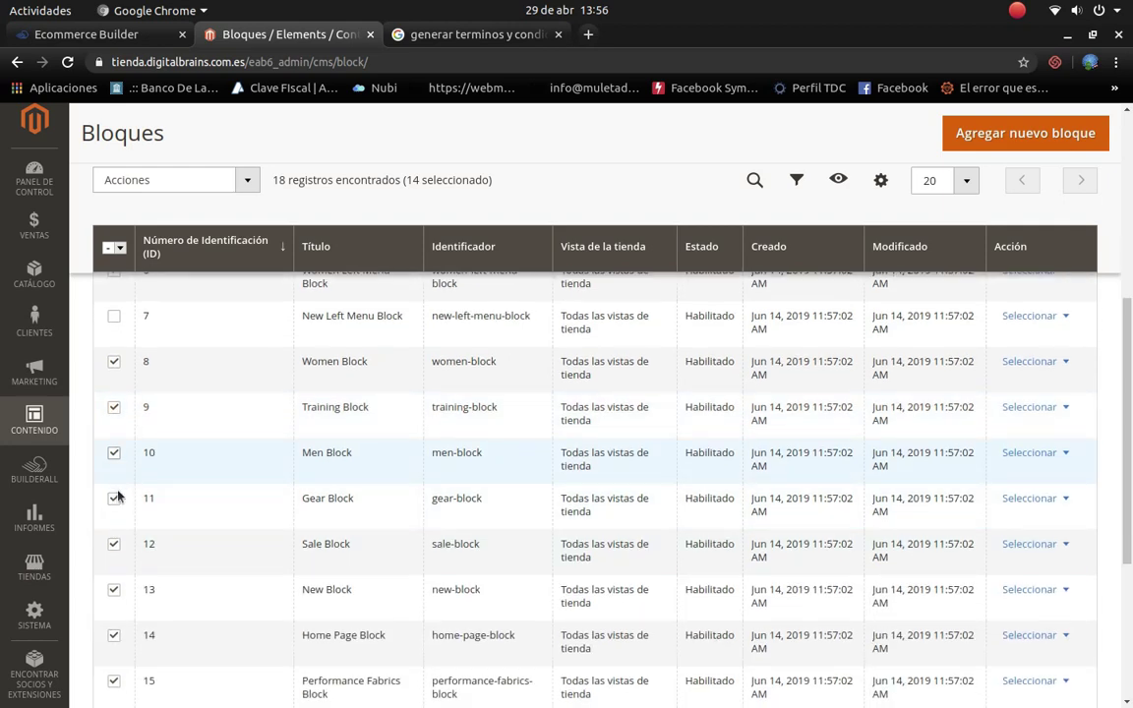
left_click(114, 546)
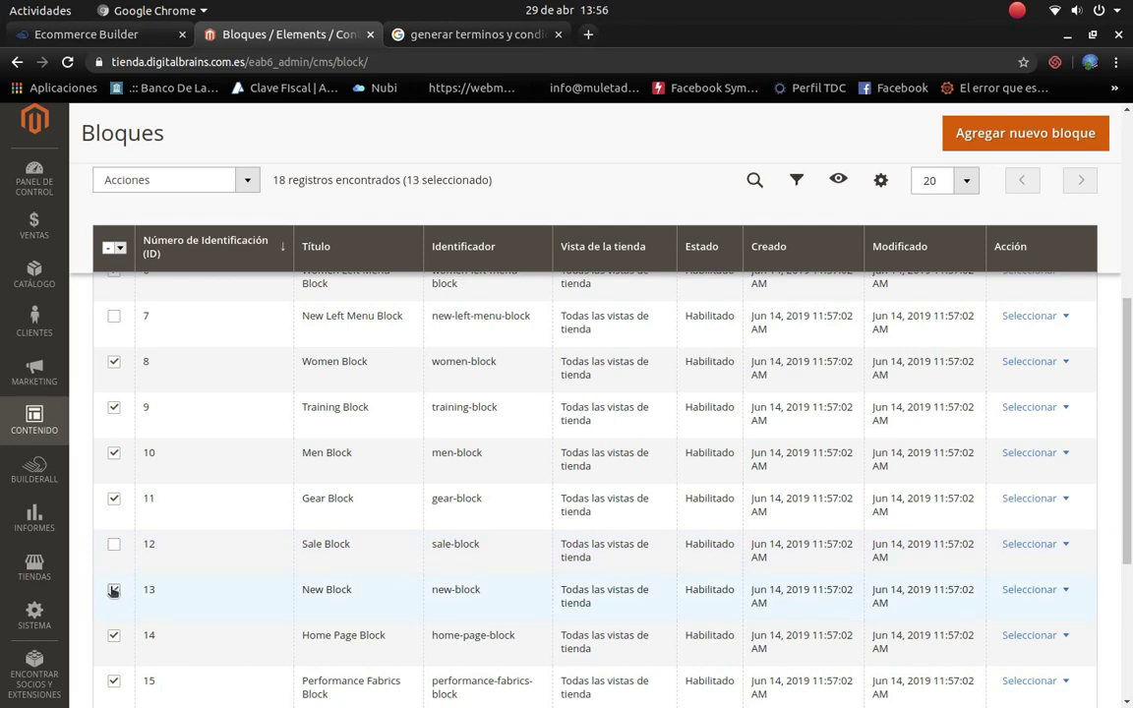
left_click(114, 590)
left_click(114, 635)
Step: Uncheck Login Info and Giftcard blocks, then open the Acciones bulk menu
scroll(157, 637, "down", 1)
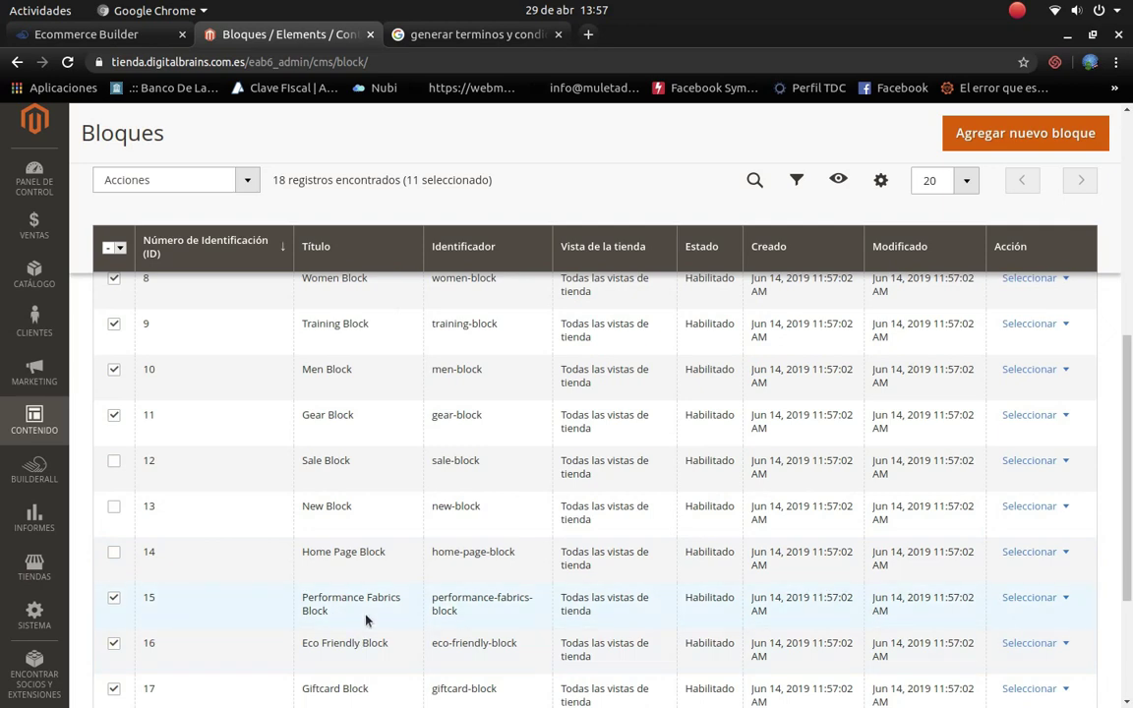
scroll(157, 610, "down", 2)
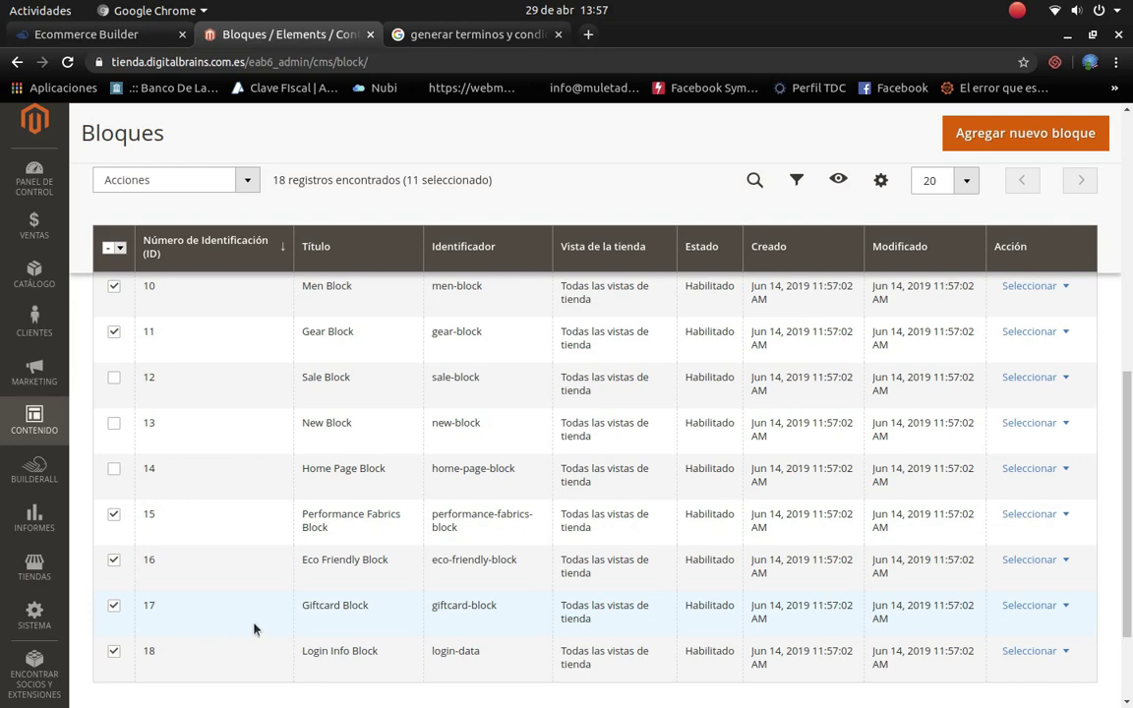
scroll(218, 623, "down", 2)
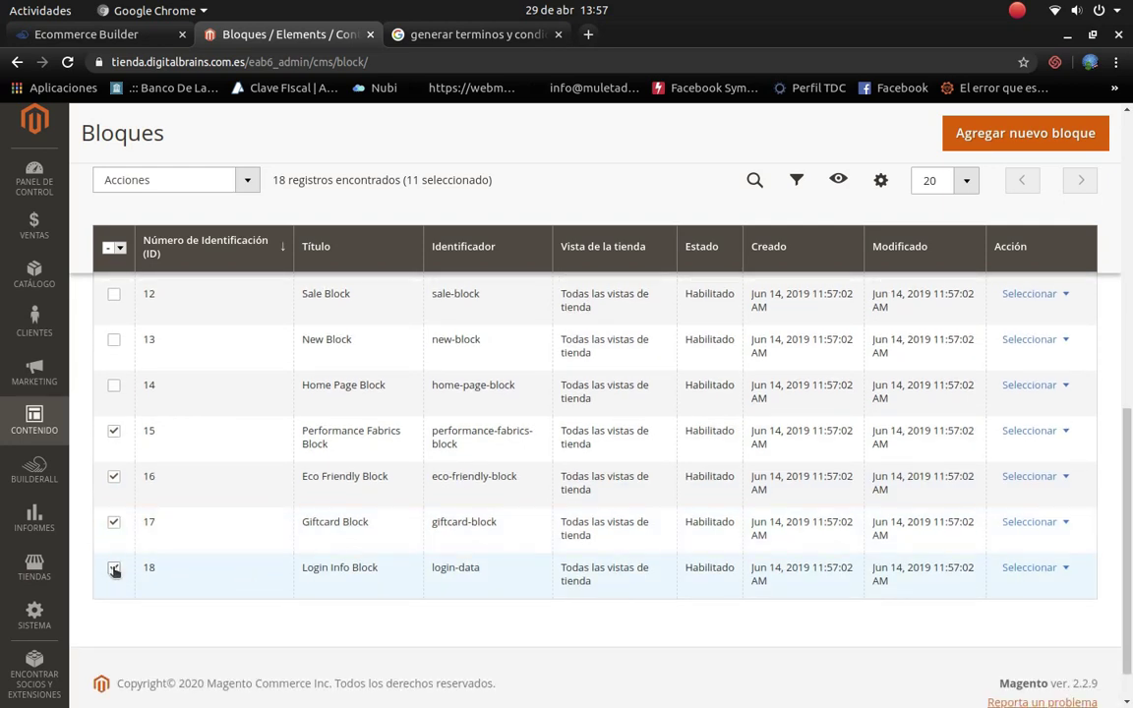
left_click(114, 569)
left_click(113, 523)
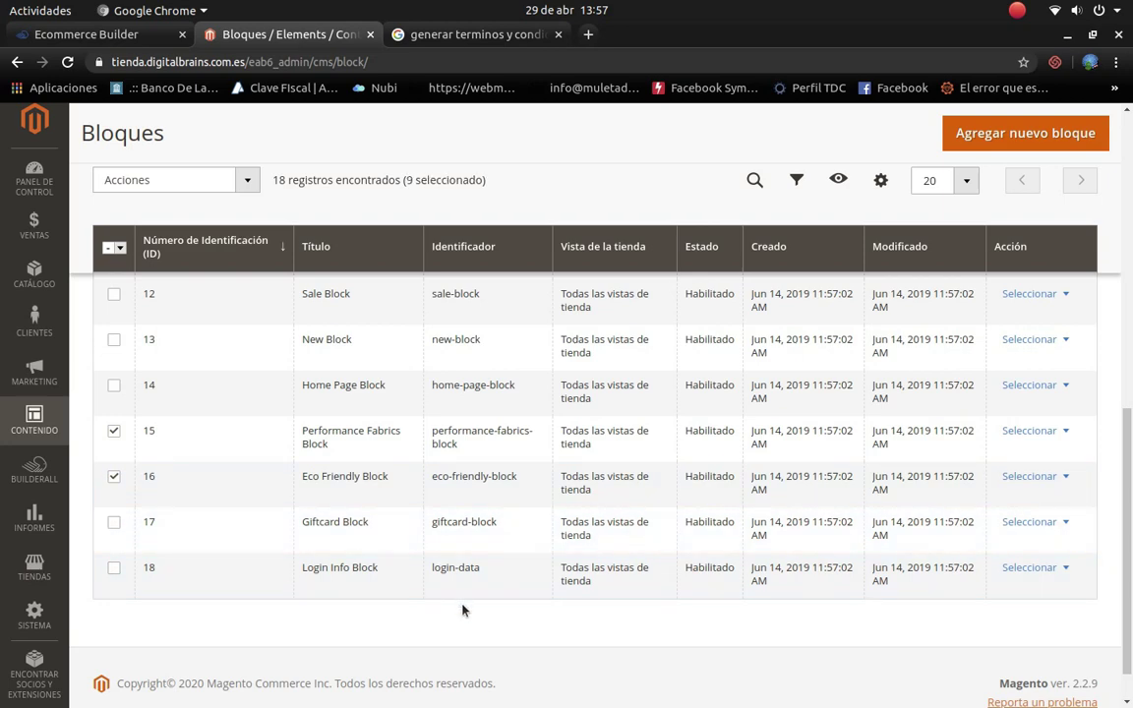
scroll(462, 611, "up", 3)
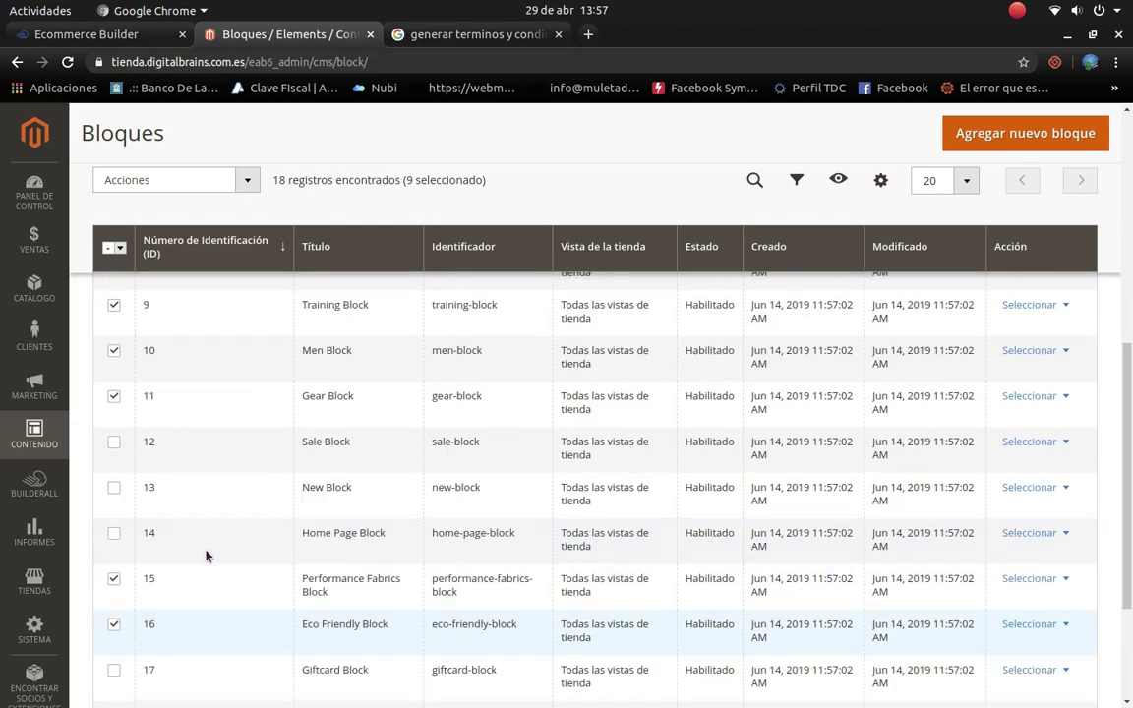
scroll(217, 551, "up", 5)
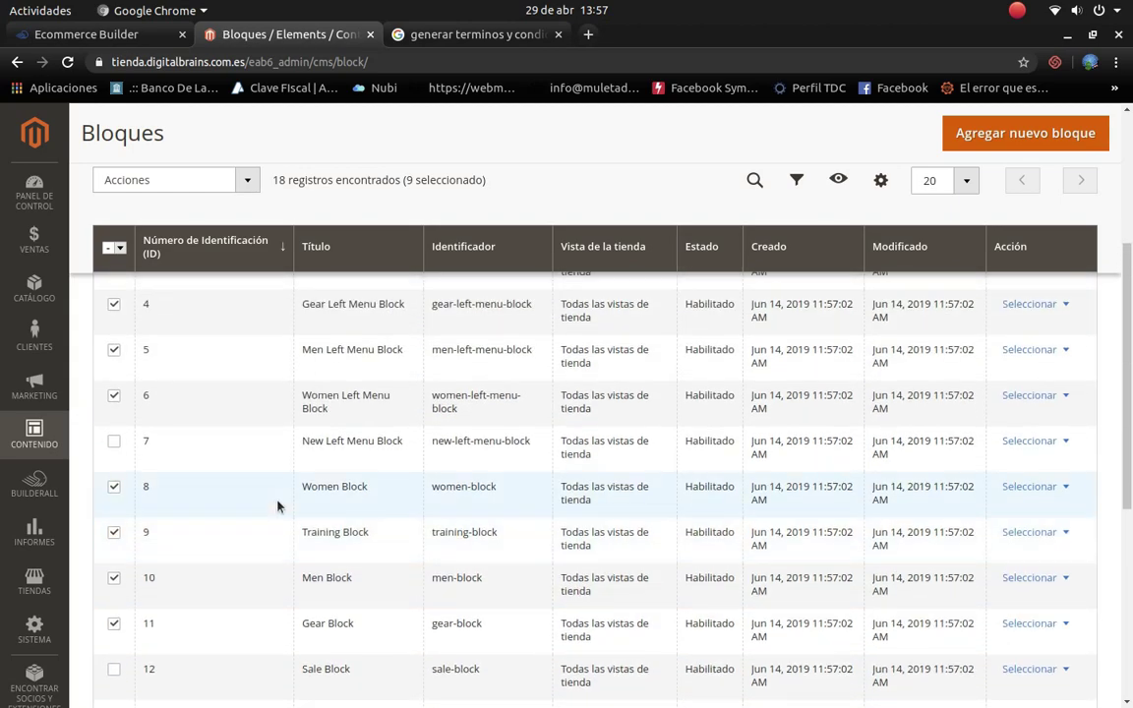
scroll(278, 507, "up", 4)
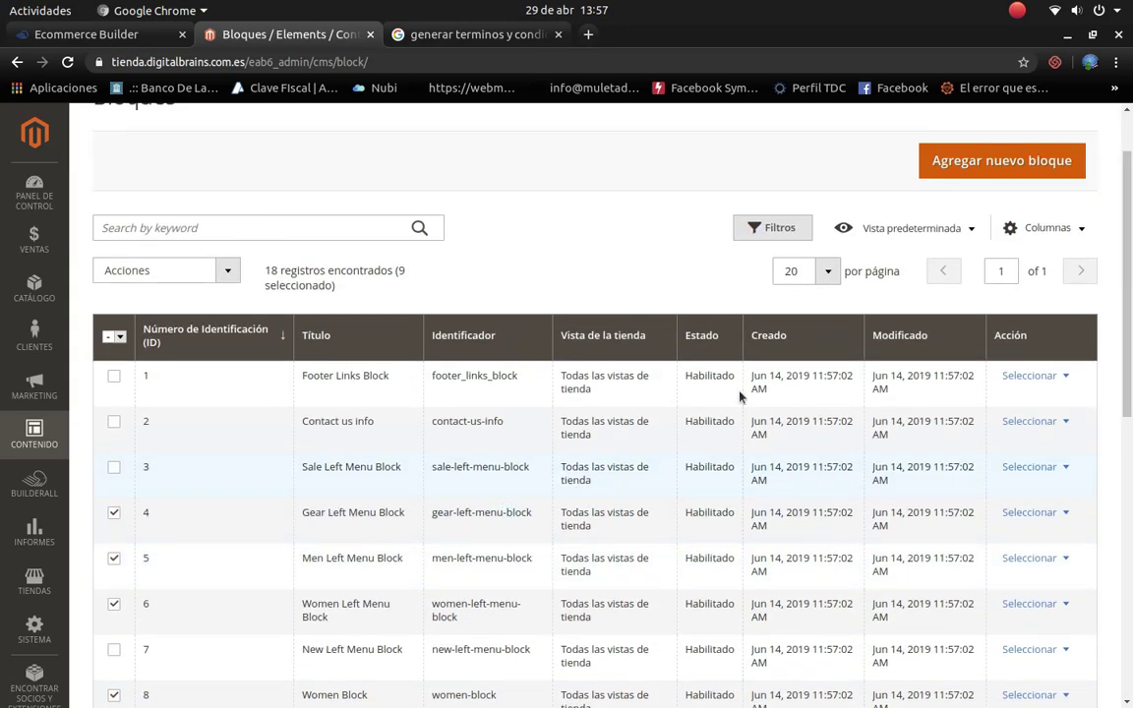
left_click(227, 270)
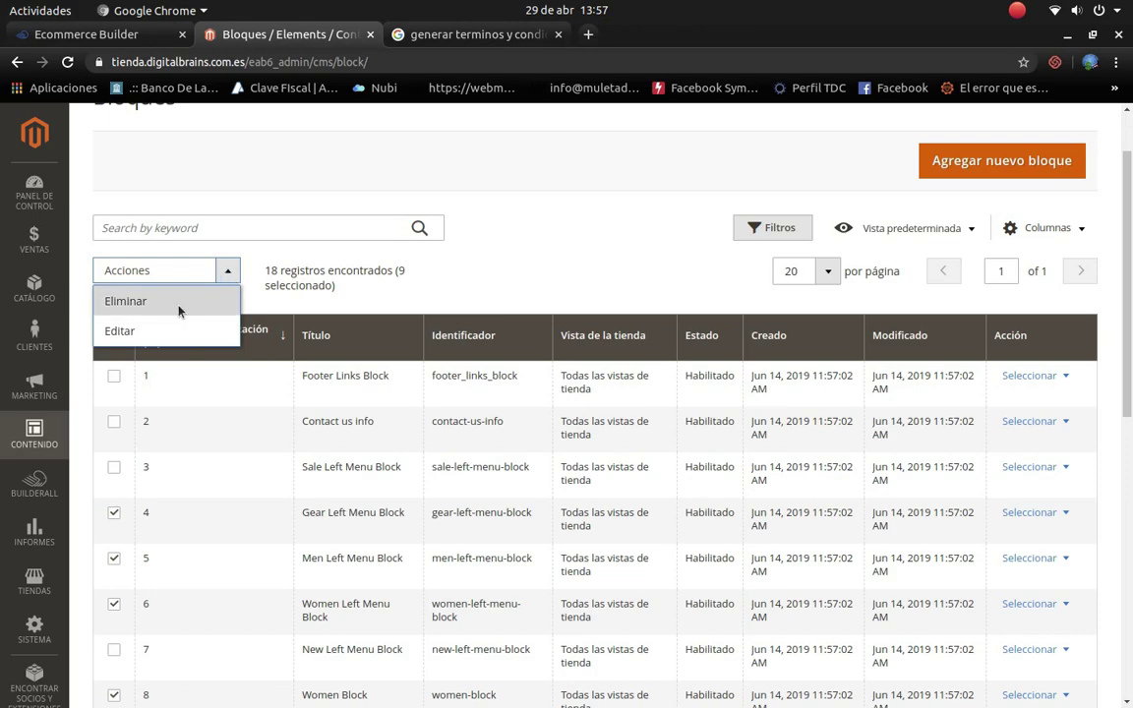
Step: Delete the nine selected blocks with Eliminar and close the extra search tab
left_click(179, 304)
left_click(669, 264)
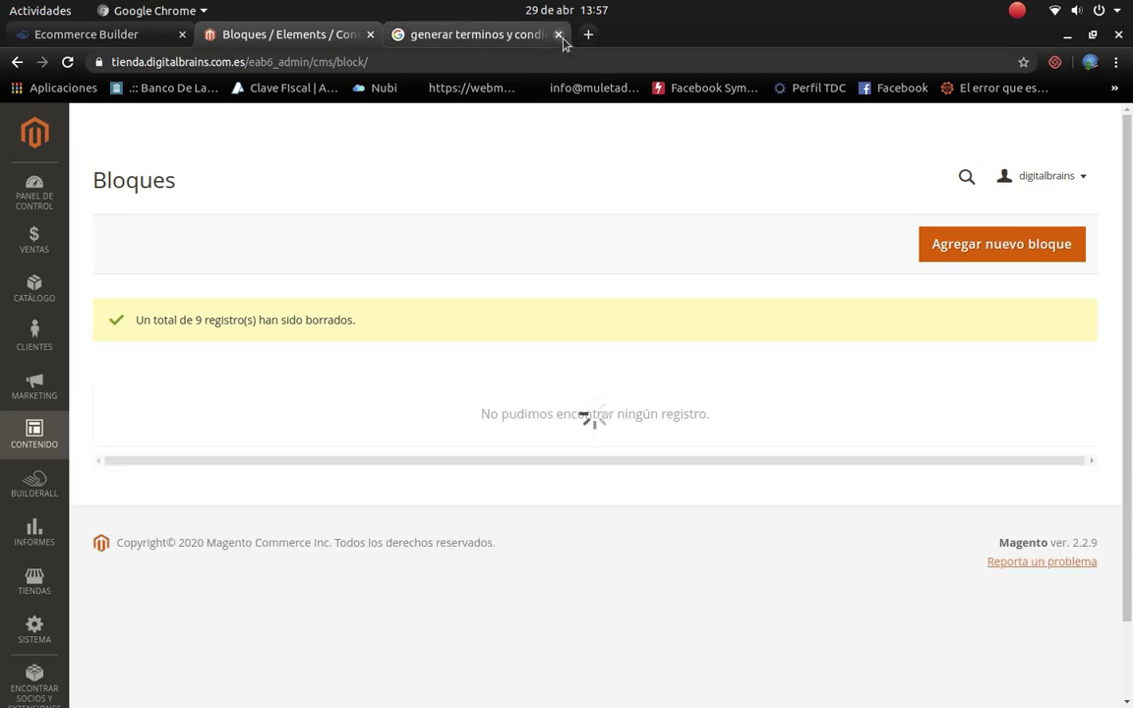
left_click(558, 34)
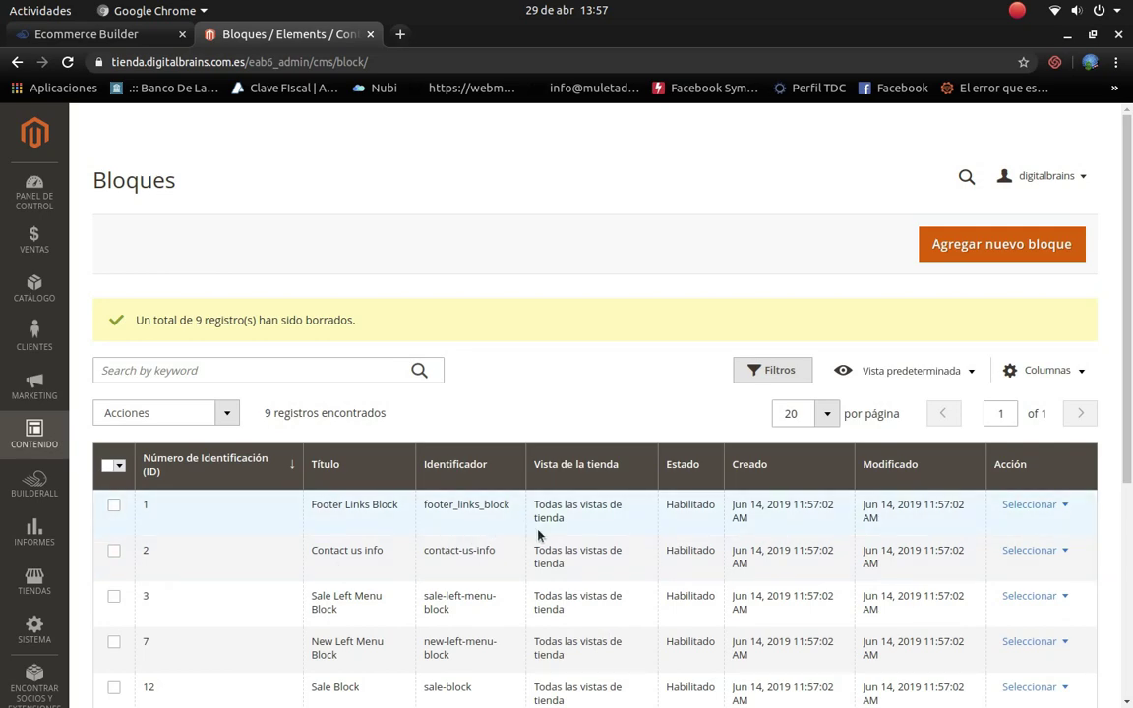
Step: Review the remaining nine blocks and open the Seleccionar actions for Home Page Block
scroll(420, 562, "down", 3)
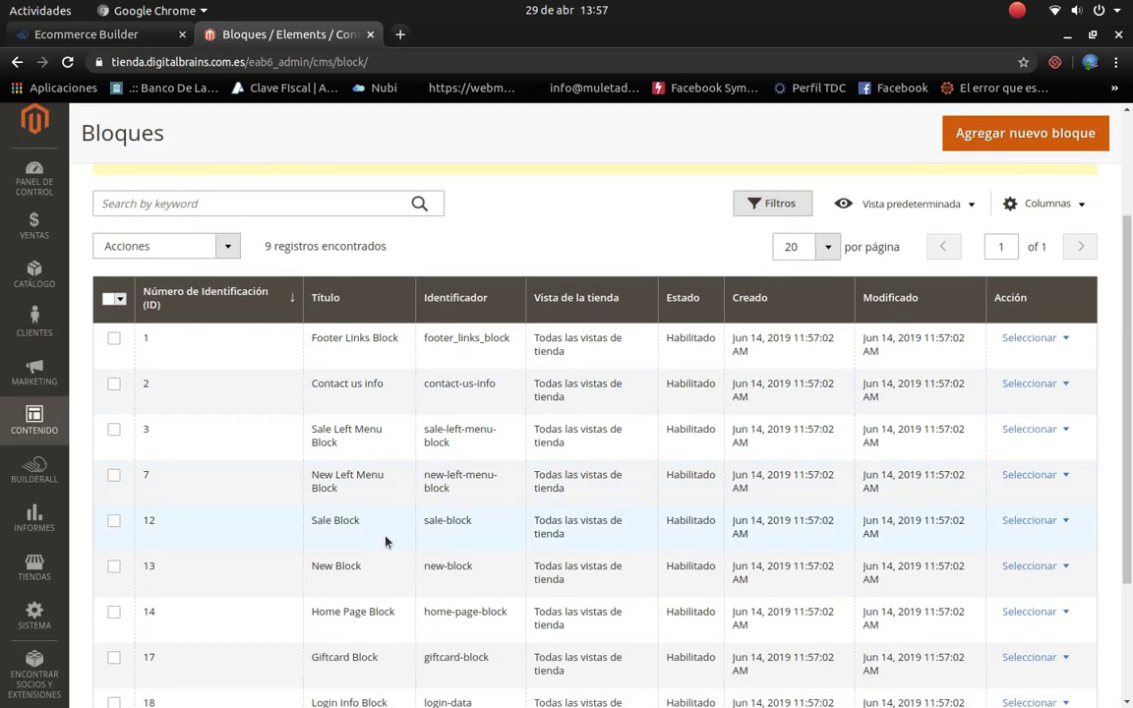
scroll(393, 463, "down", 1)
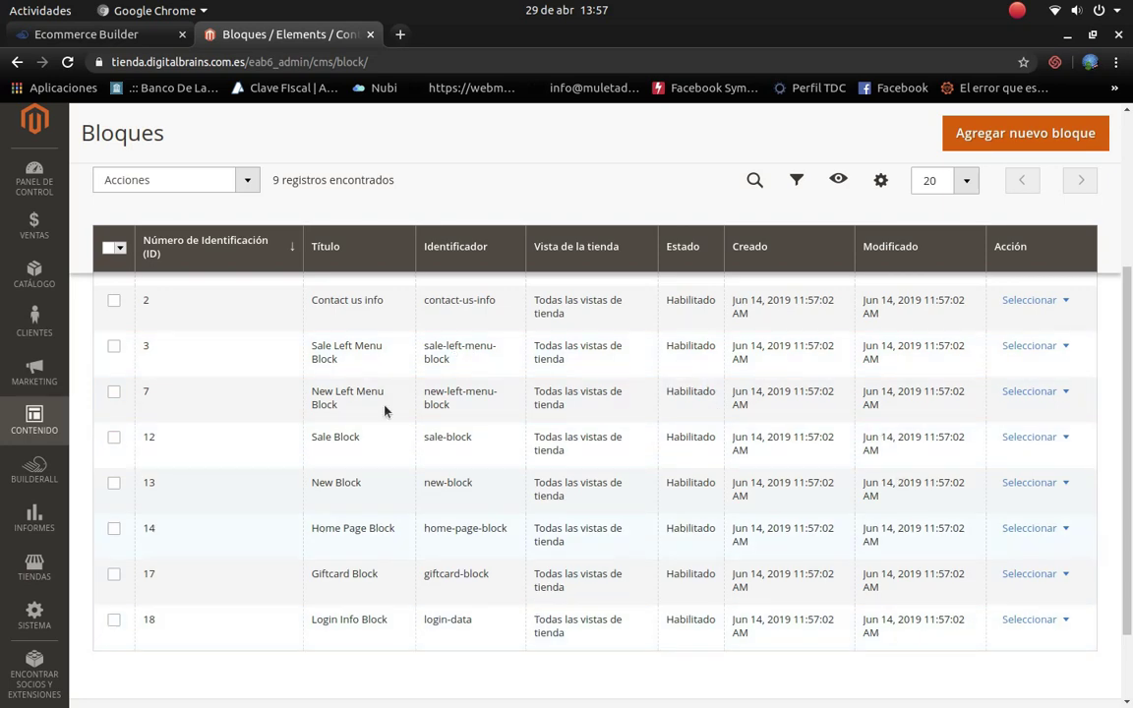
scroll(824, 456, "up", 2)
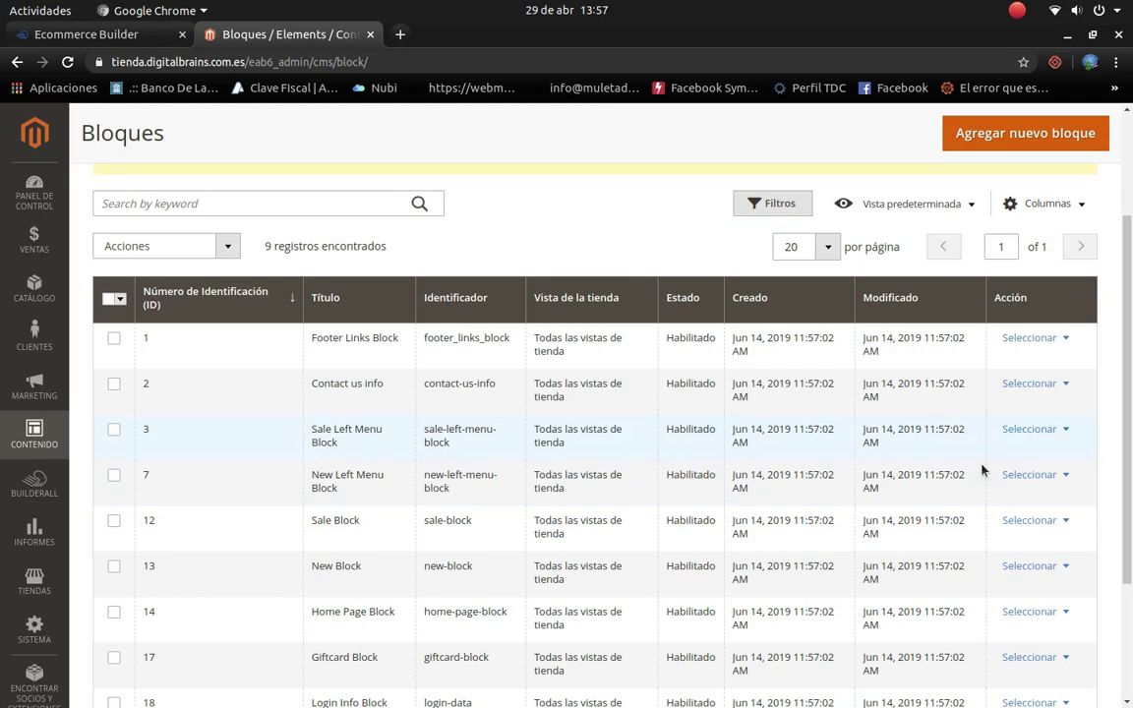
scroll(982, 471, "up", 2)
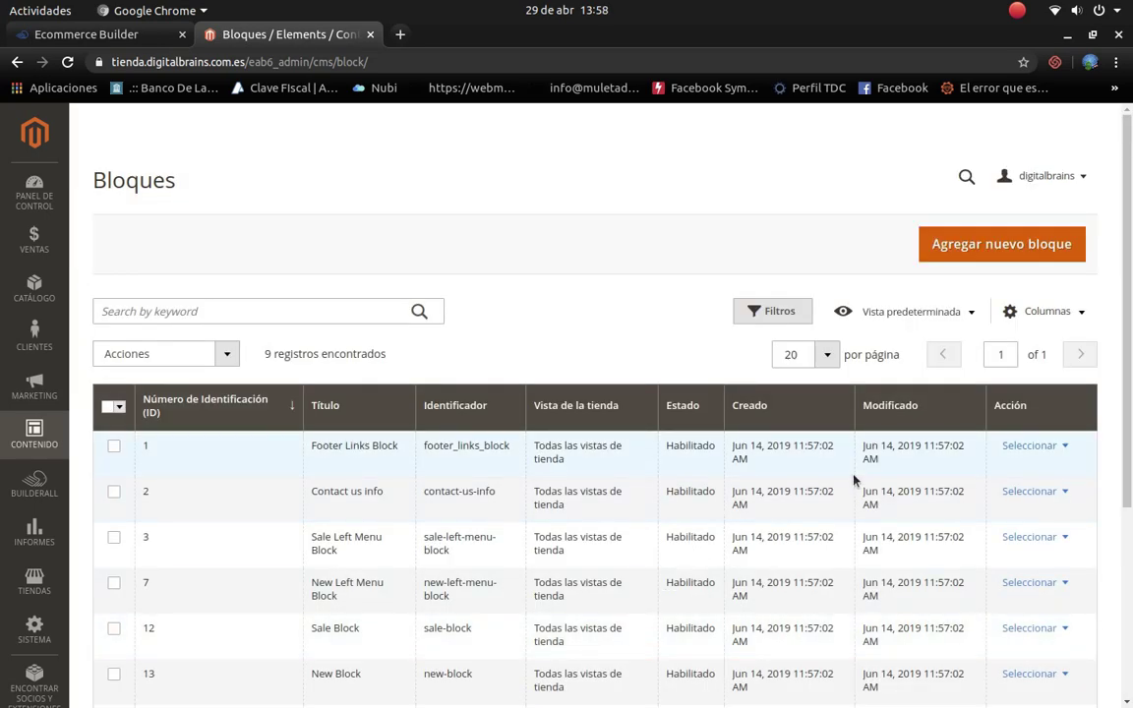
scroll(853, 480, "down", 3)
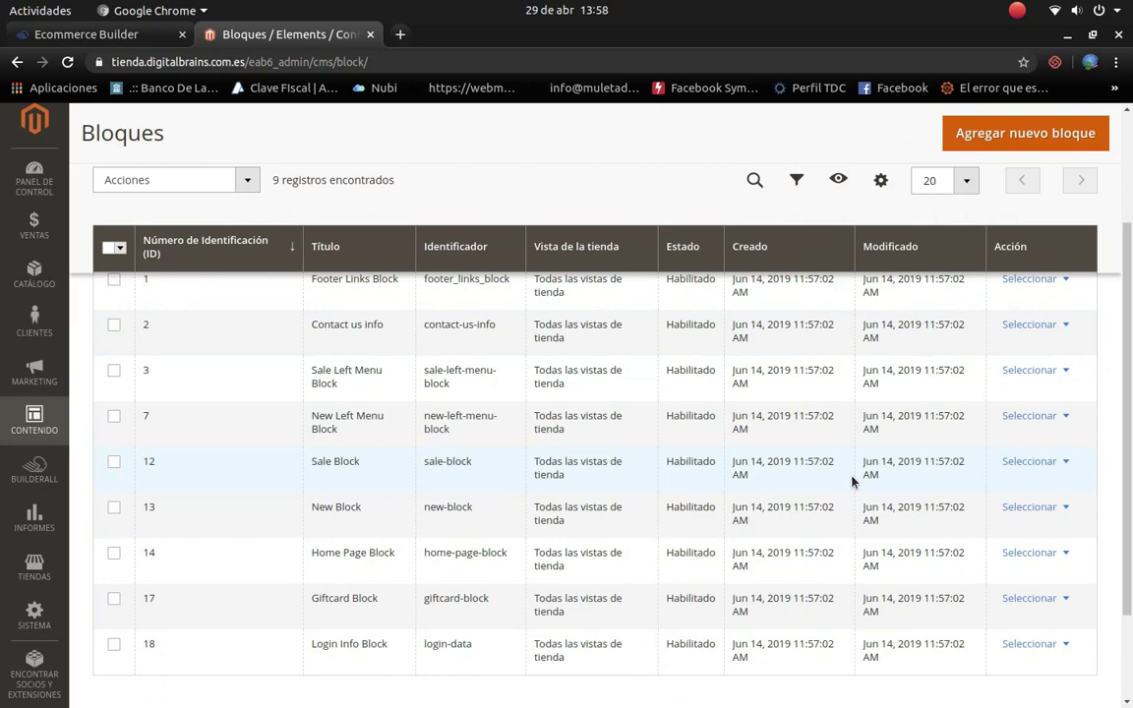
scroll(849, 481, "down", 1)
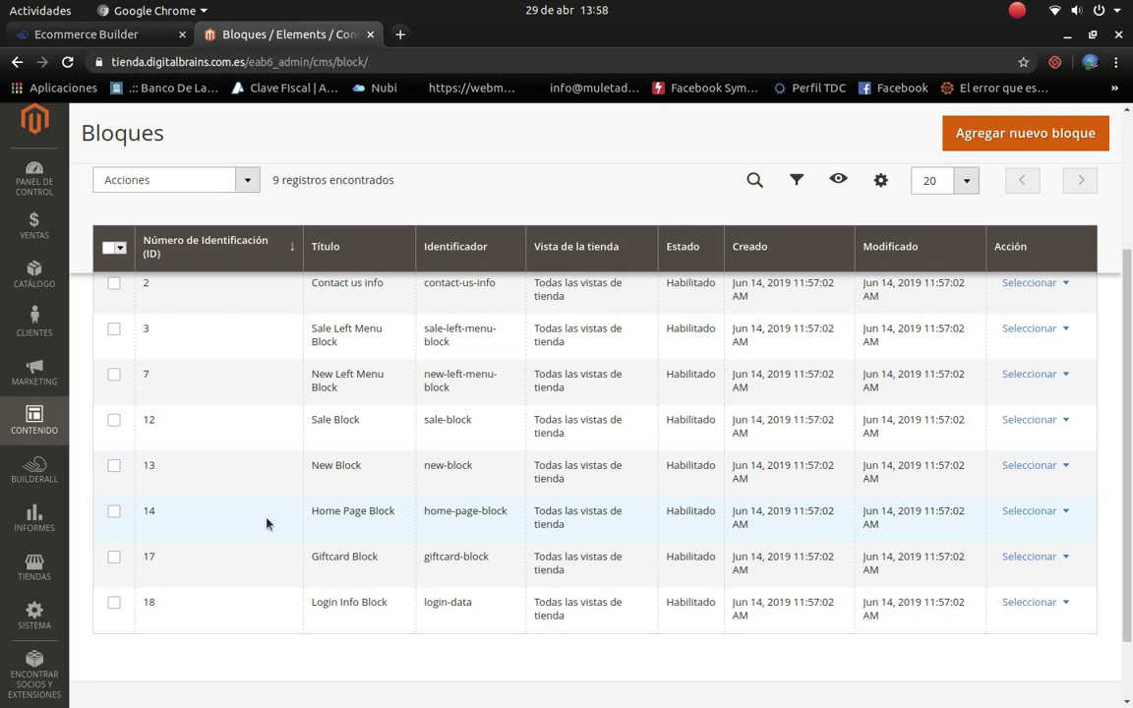
left_click(1023, 513)
Step: Open Home Page Block for editing and bring up the context menu on its yoga banner image
left_click(1032, 534)
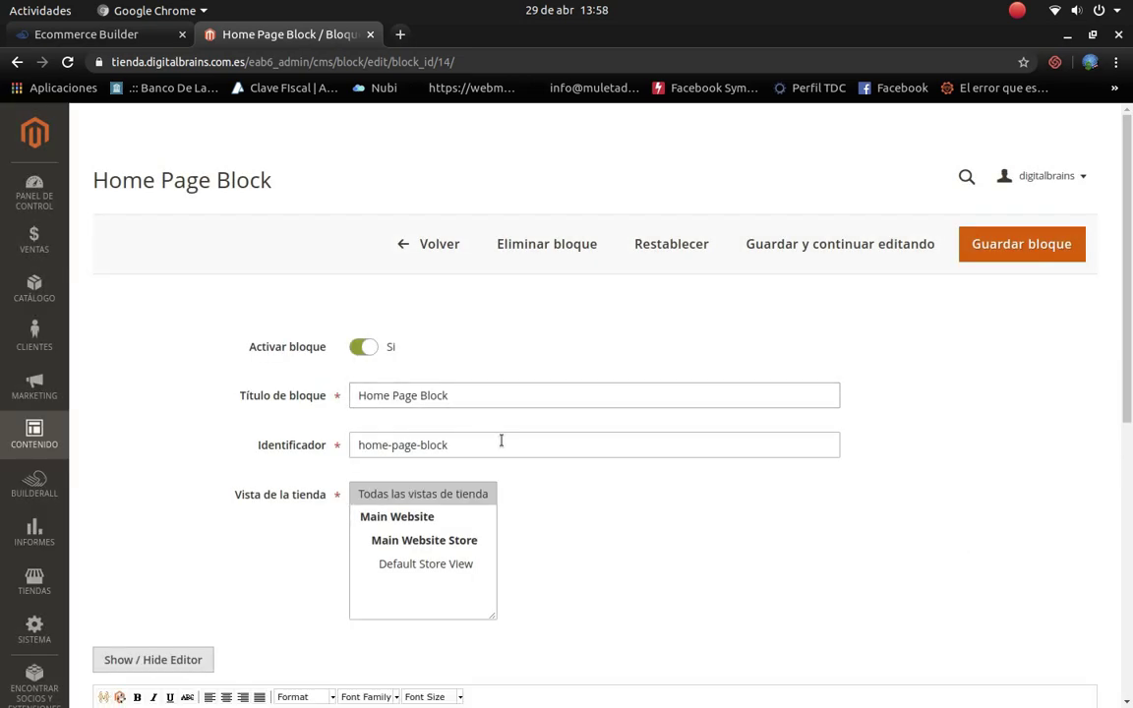
scroll(501, 442, "down", 6)
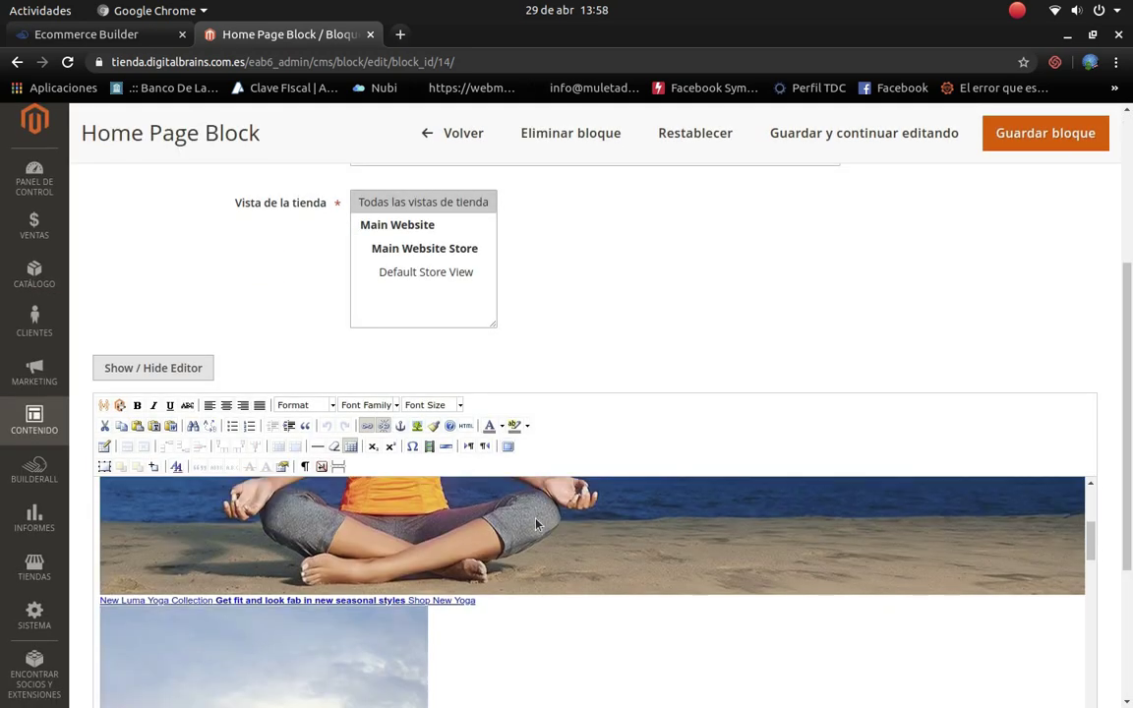
scroll(543, 551, "down", 3)
scroll(552, 585, "up", 3)
scroll(372, 570, "up", 5)
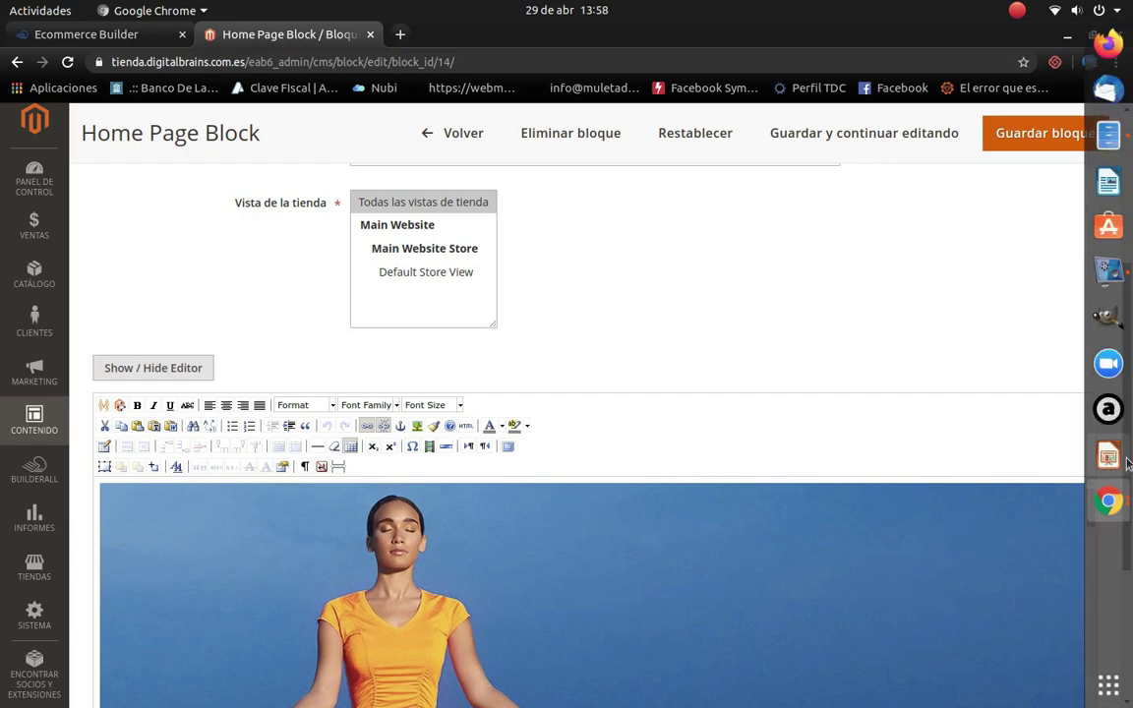
scroll(1128, 638, "down", 5)
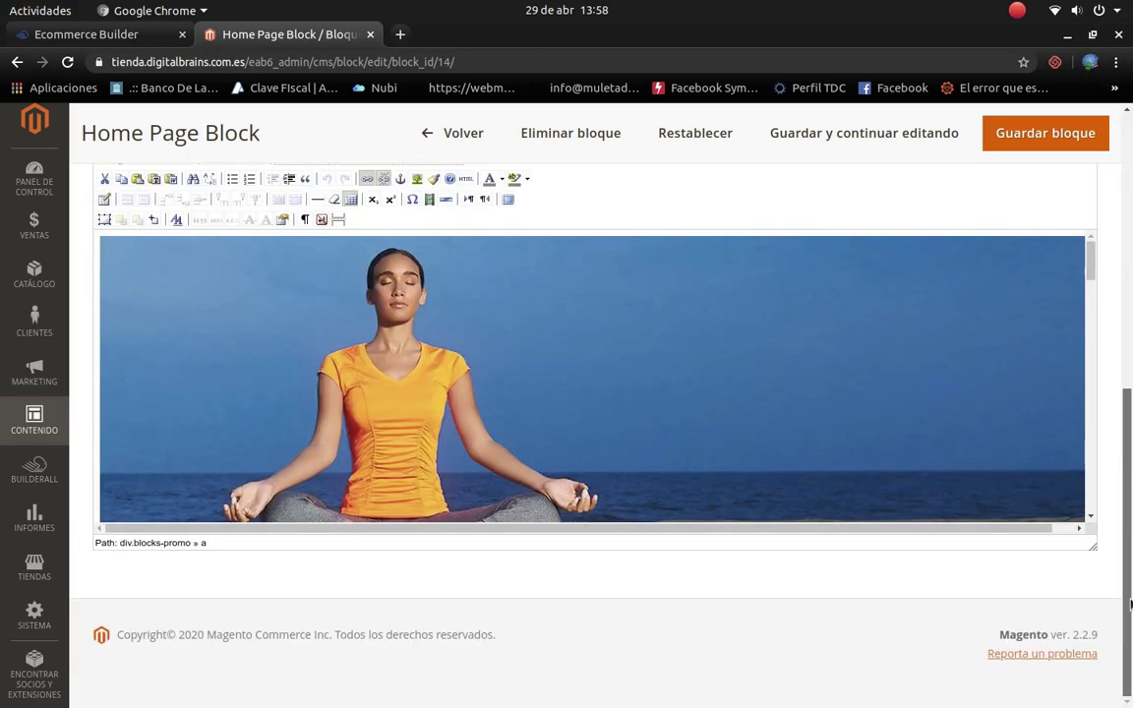
scroll(1042, 477, "down", 5)
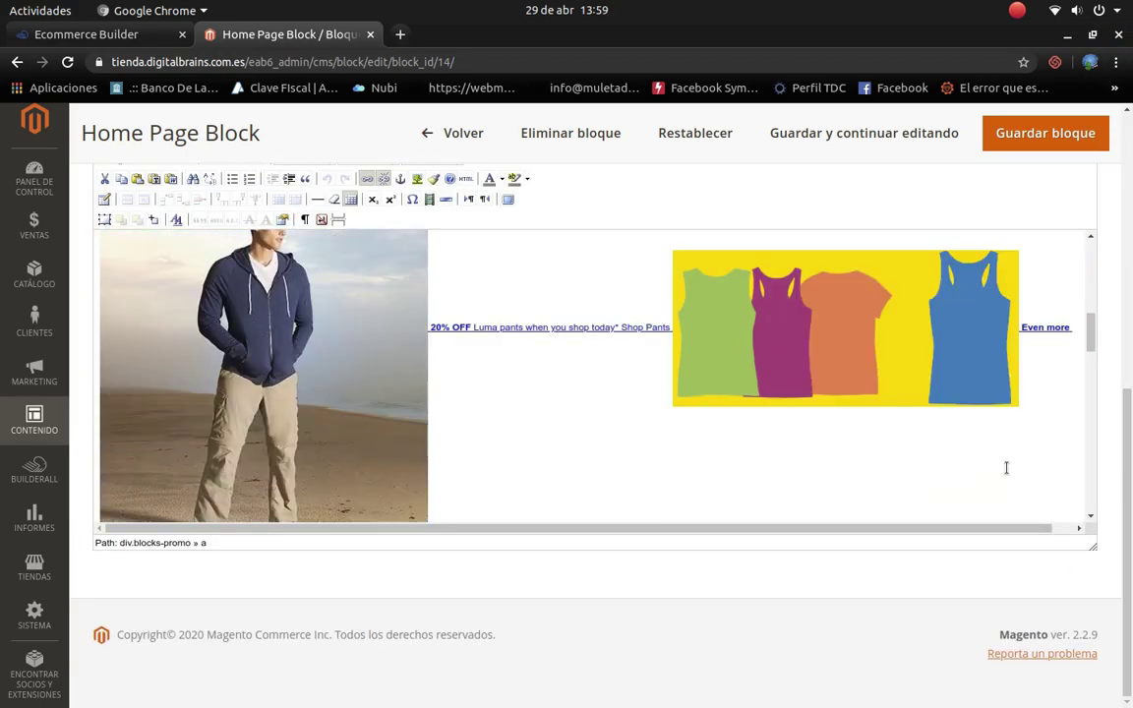
scroll(331, 321, "up", 5)
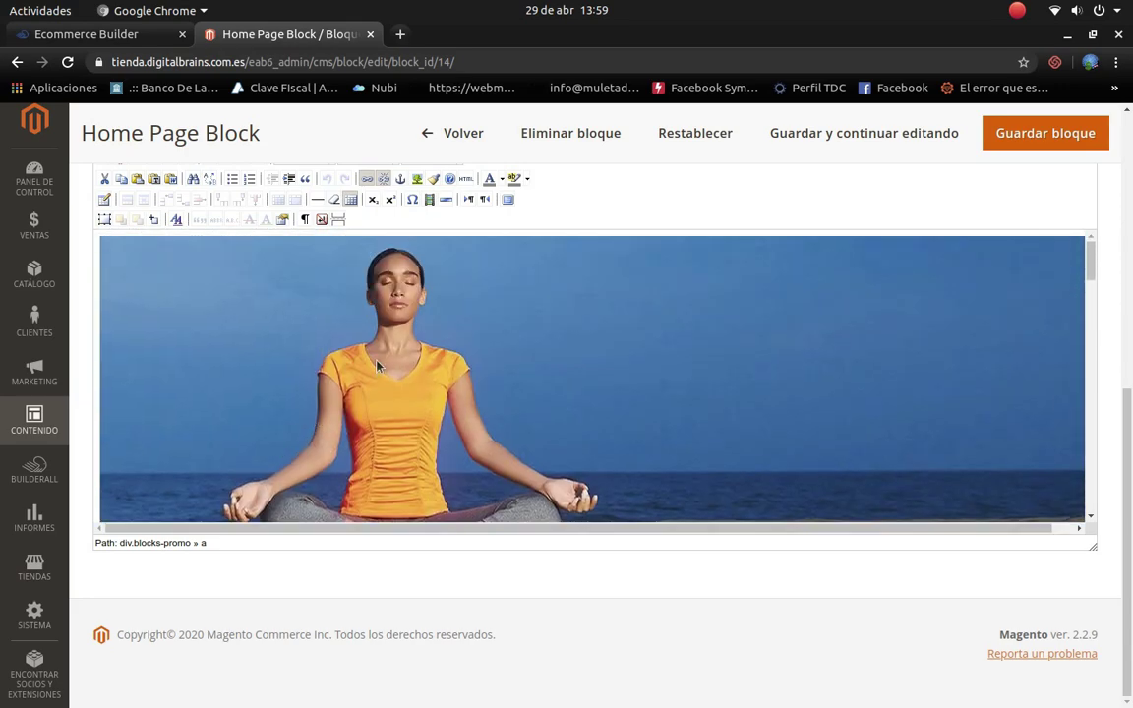
right_click(378, 365)
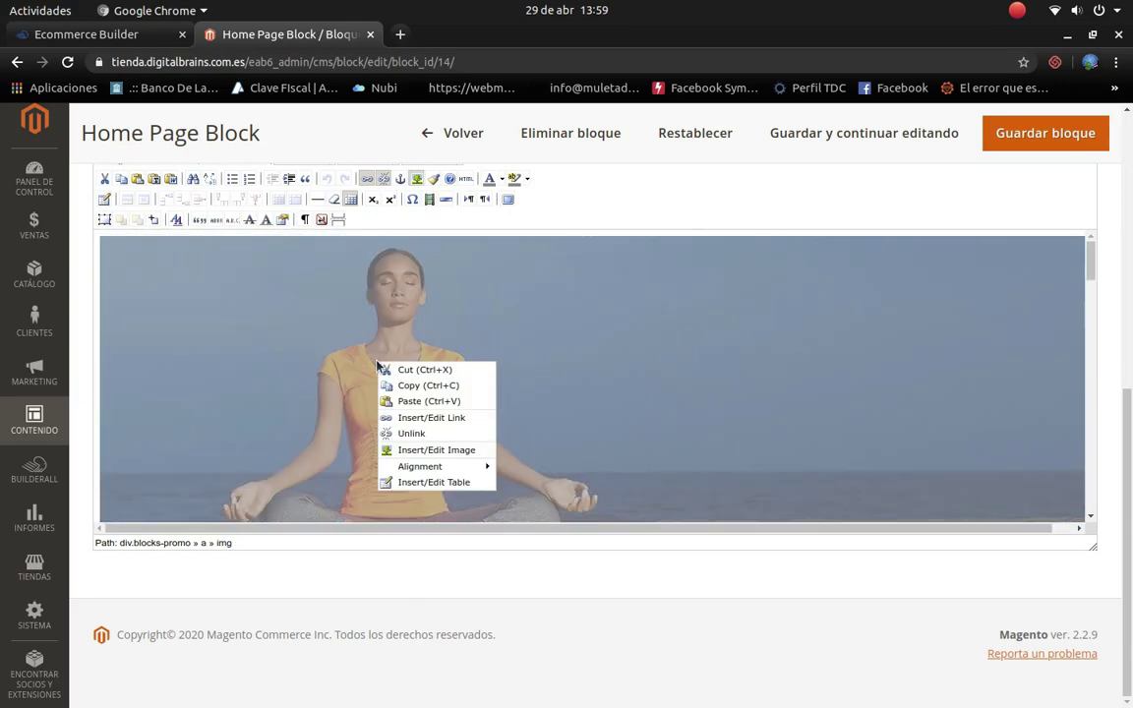
mouse_move(444, 472)
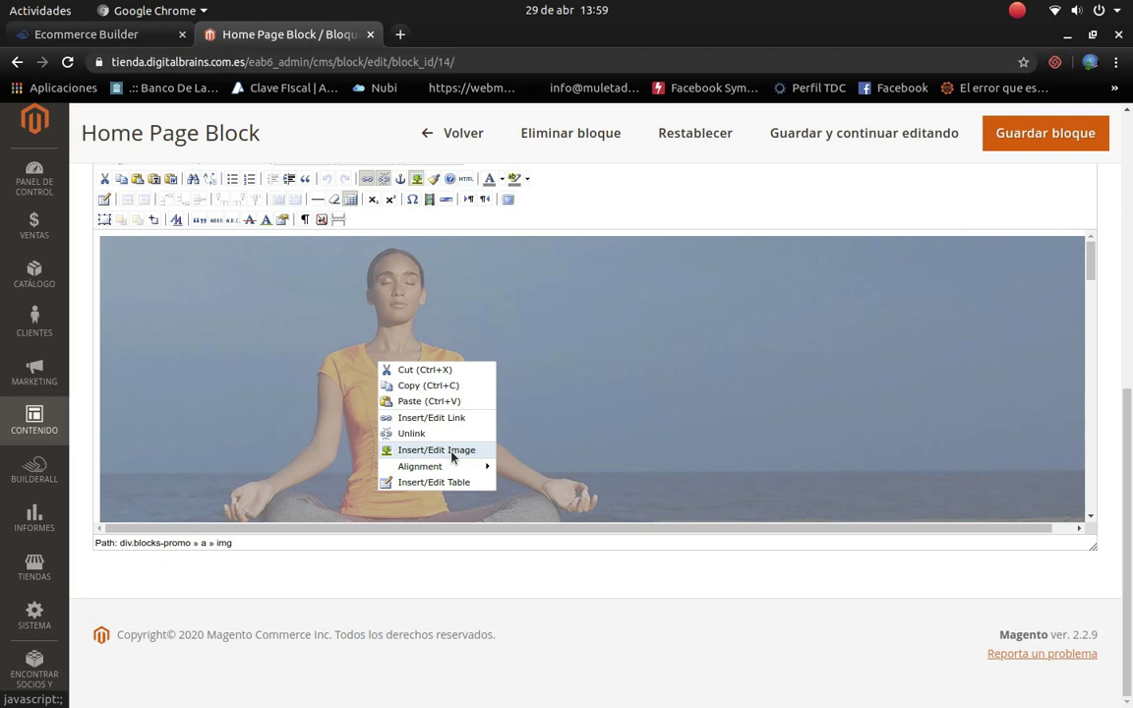
Step: Upload the Mac Pro desktop photo to media storage from the image properties
left_click(452, 453)
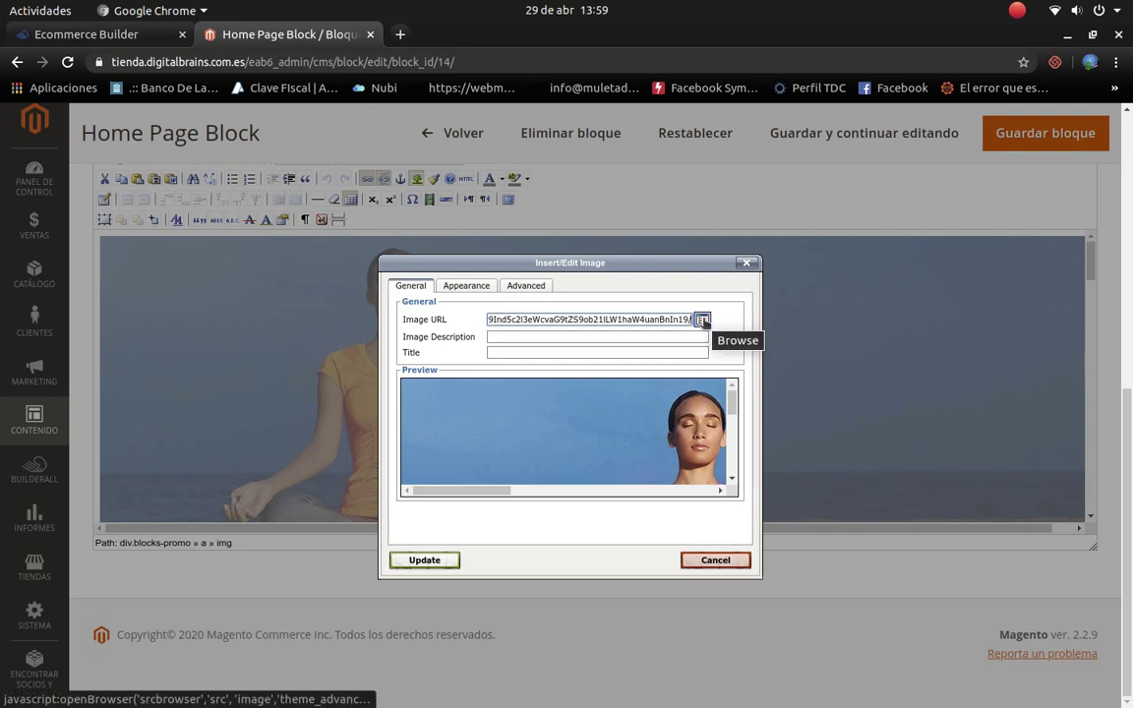
left_click(702, 322)
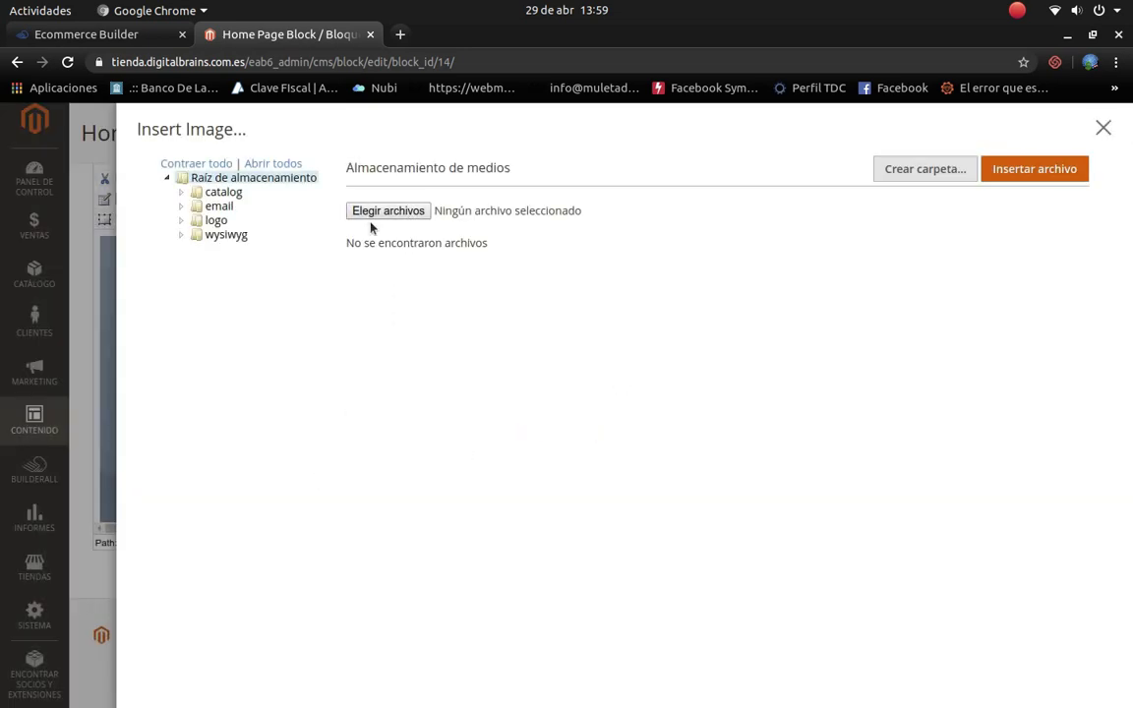
left_click(389, 212)
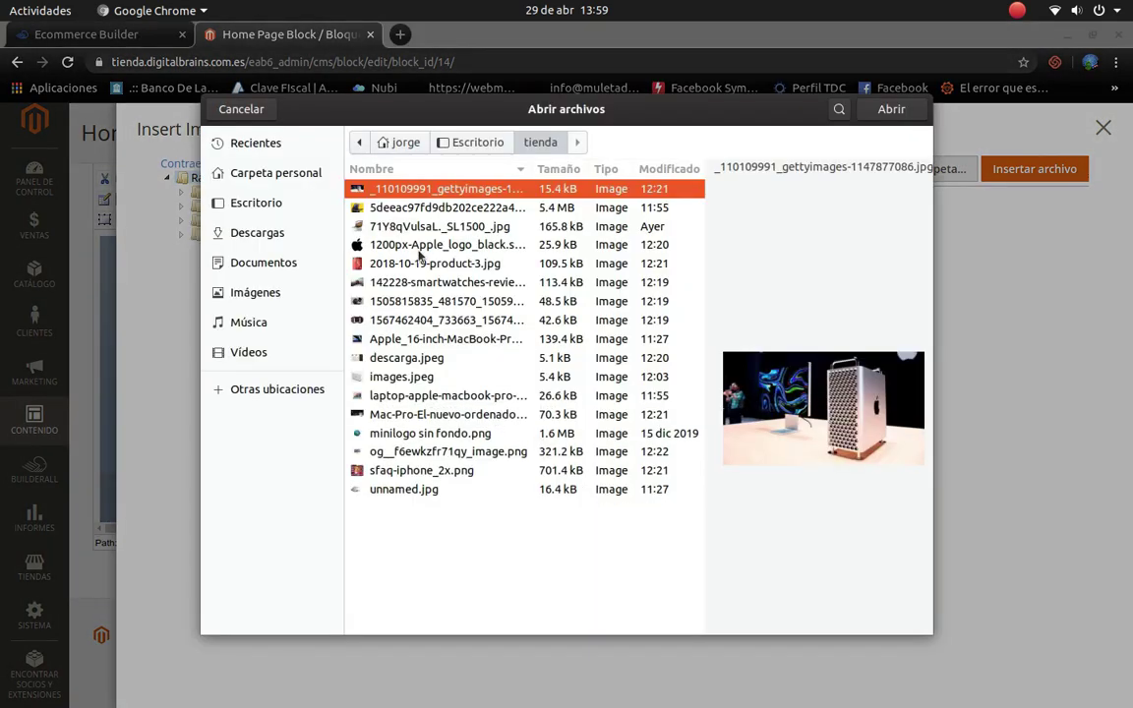
left_click(415, 207)
left_click(415, 227)
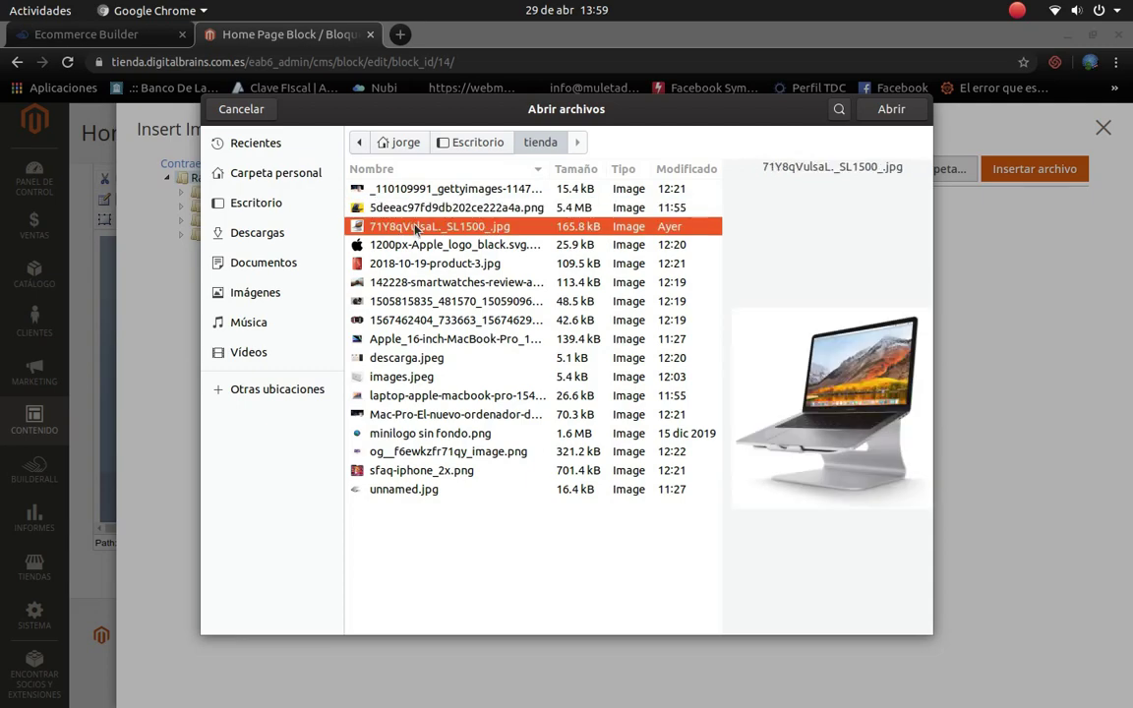
left_click(399, 397)
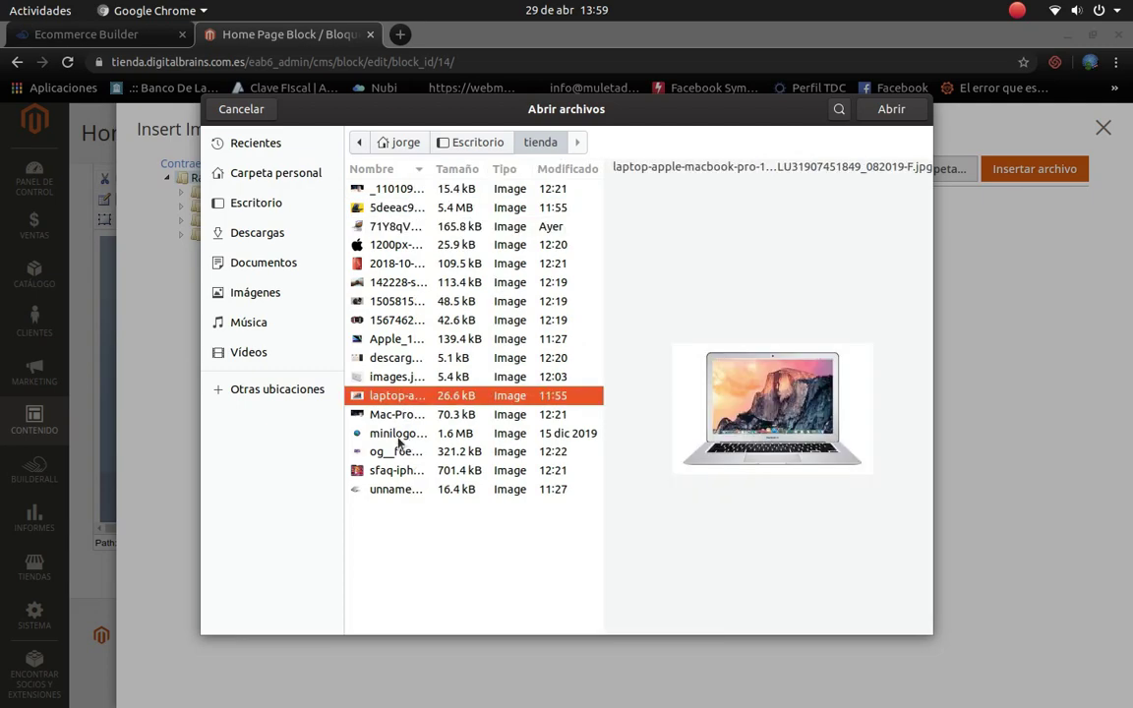
left_click(391, 489)
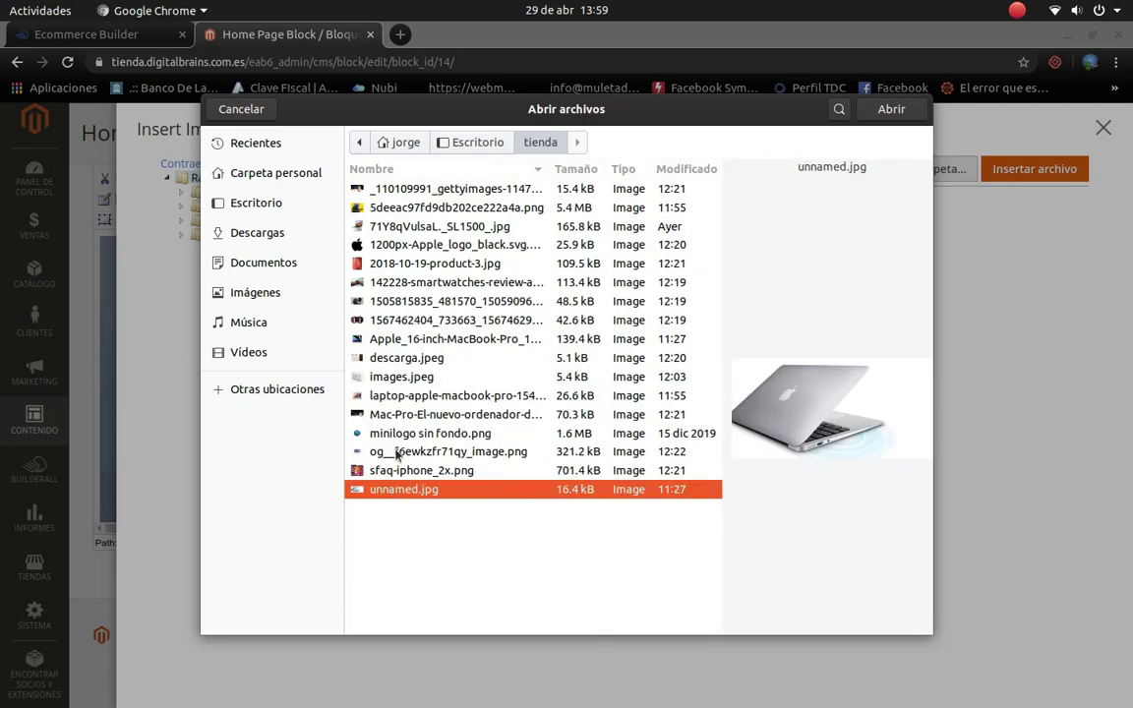
left_click(395, 452)
left_click(400, 432)
left_click(400, 419)
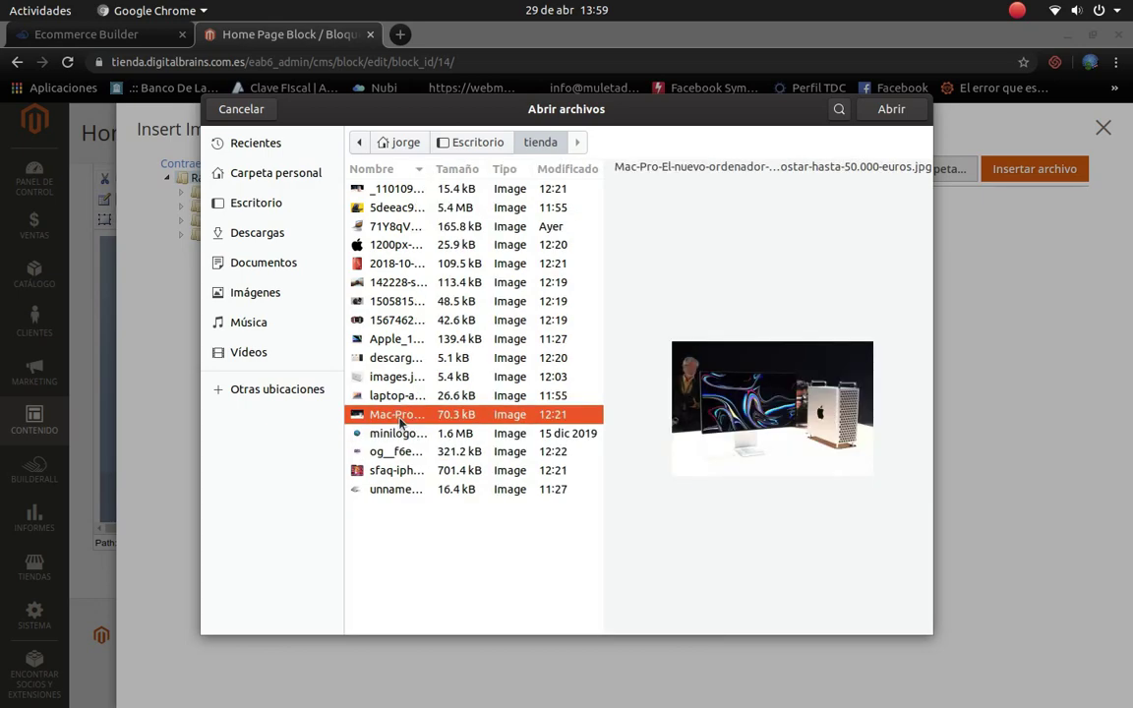
left_click(900, 111)
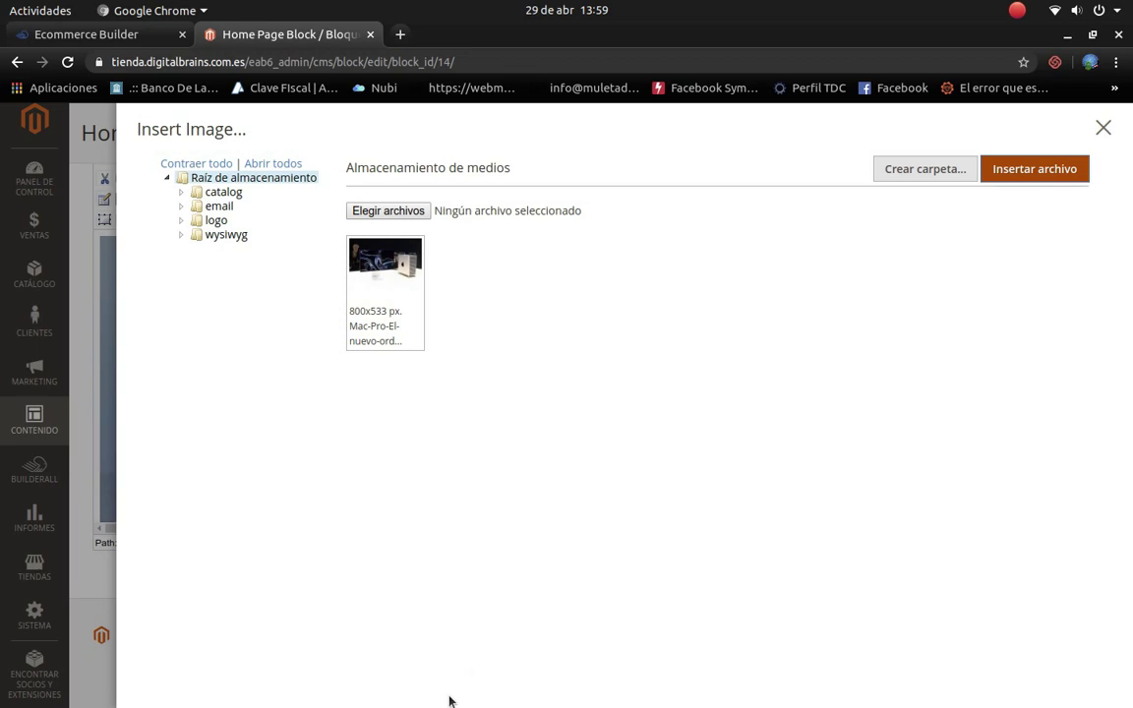
Step: Insert the uploaded Mac Pro photo in place of the yoga banner image, without a description
left_click(1024, 175)
left_click(374, 284)
left_click(991, 181)
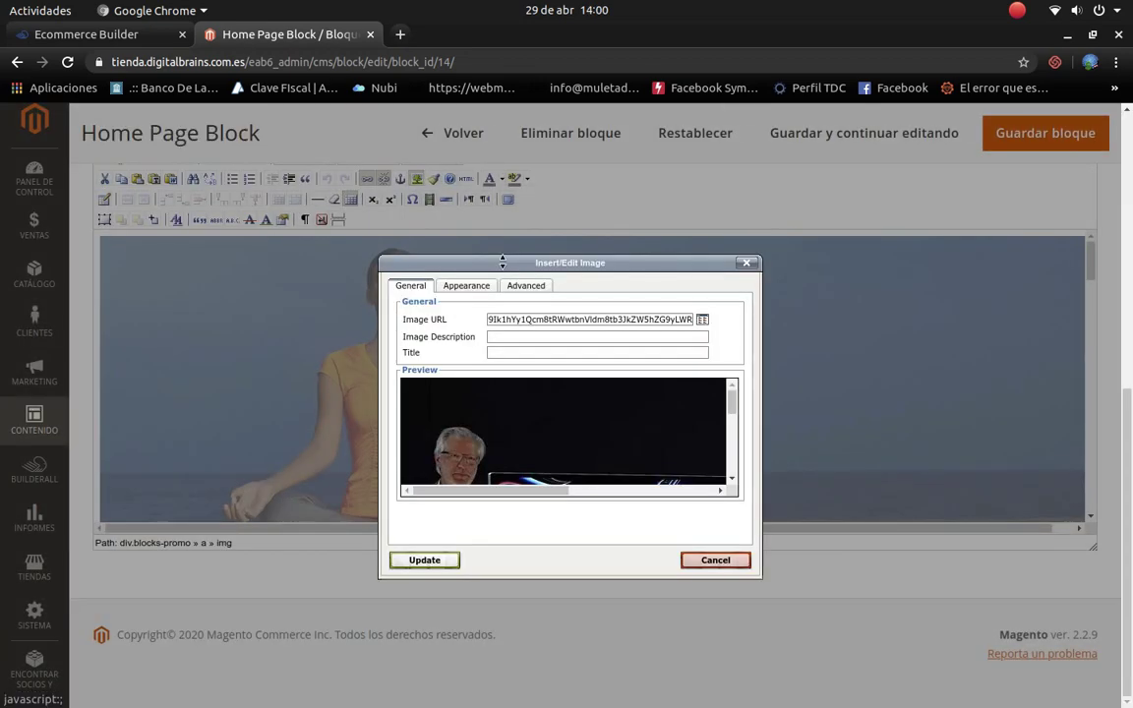
scroll(670, 410, "down", 5)
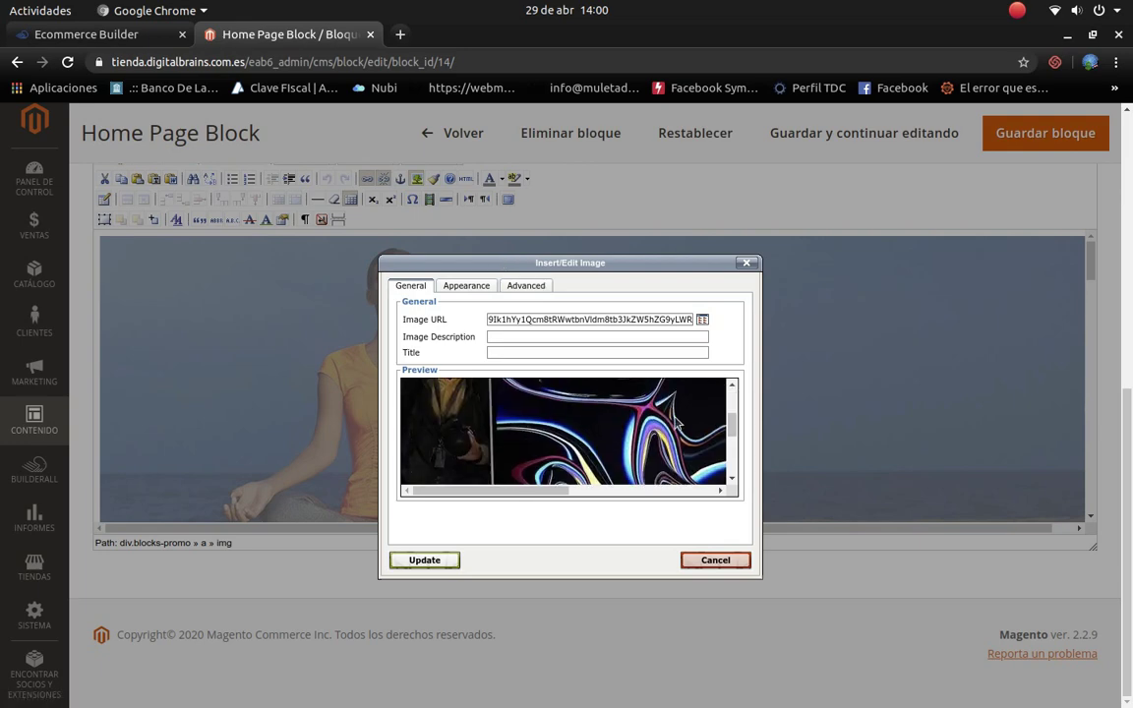
left_click(439, 561)
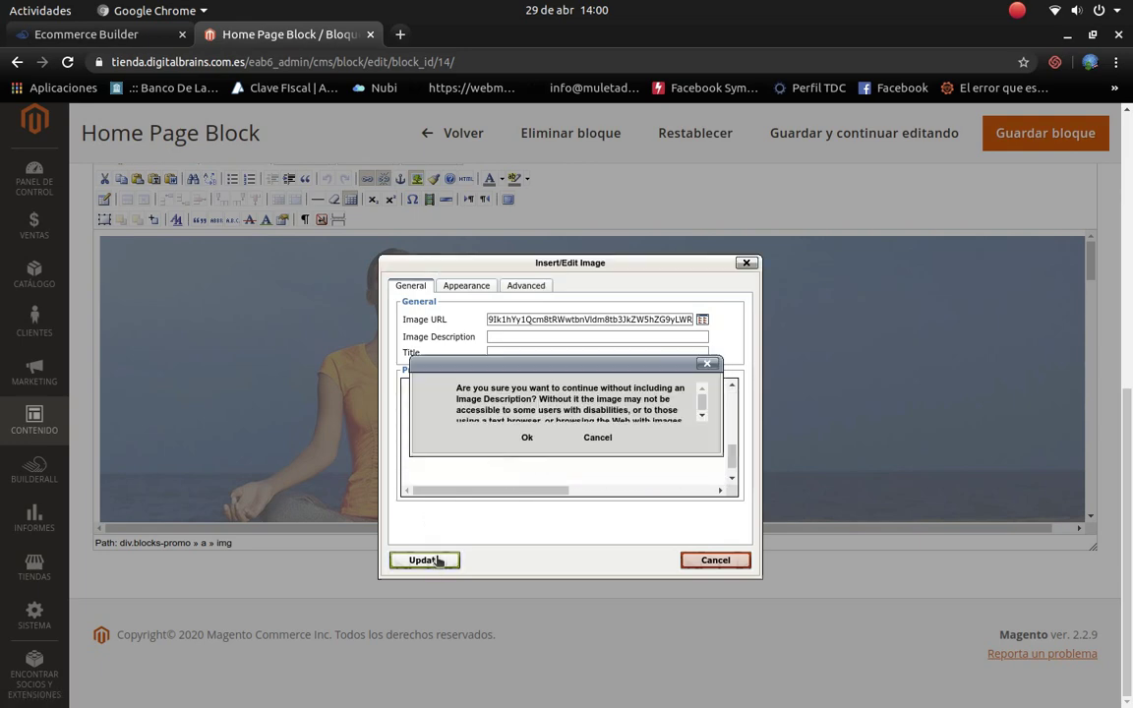
left_click(527, 438)
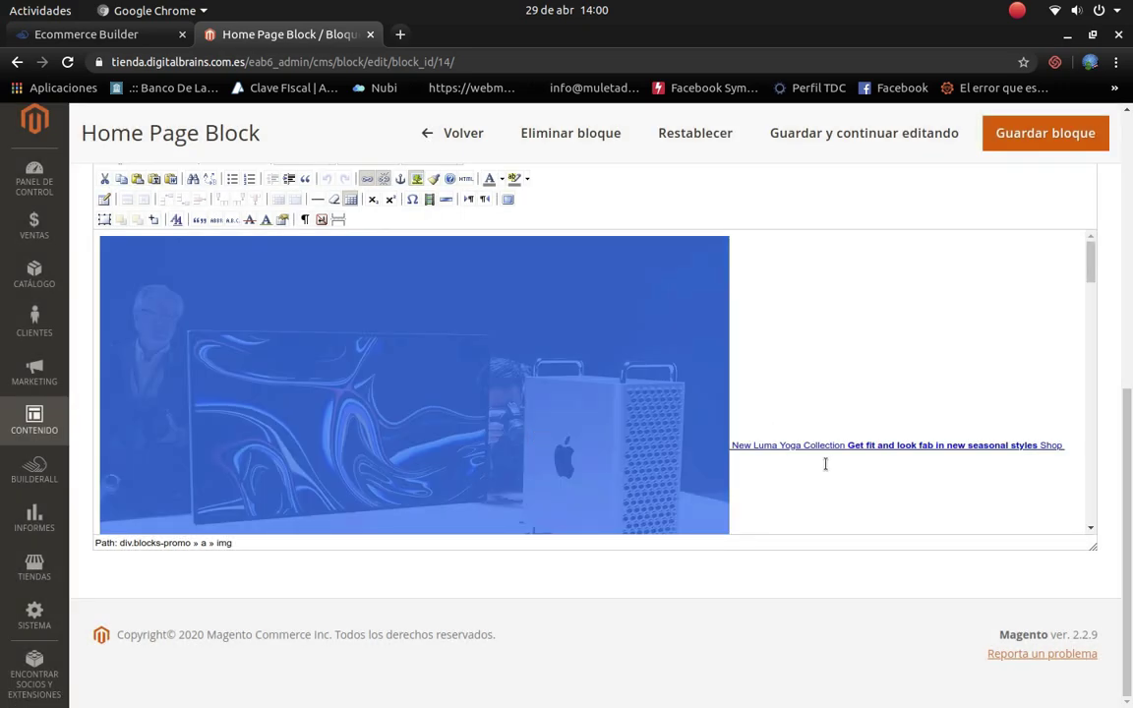
left_click(735, 443)
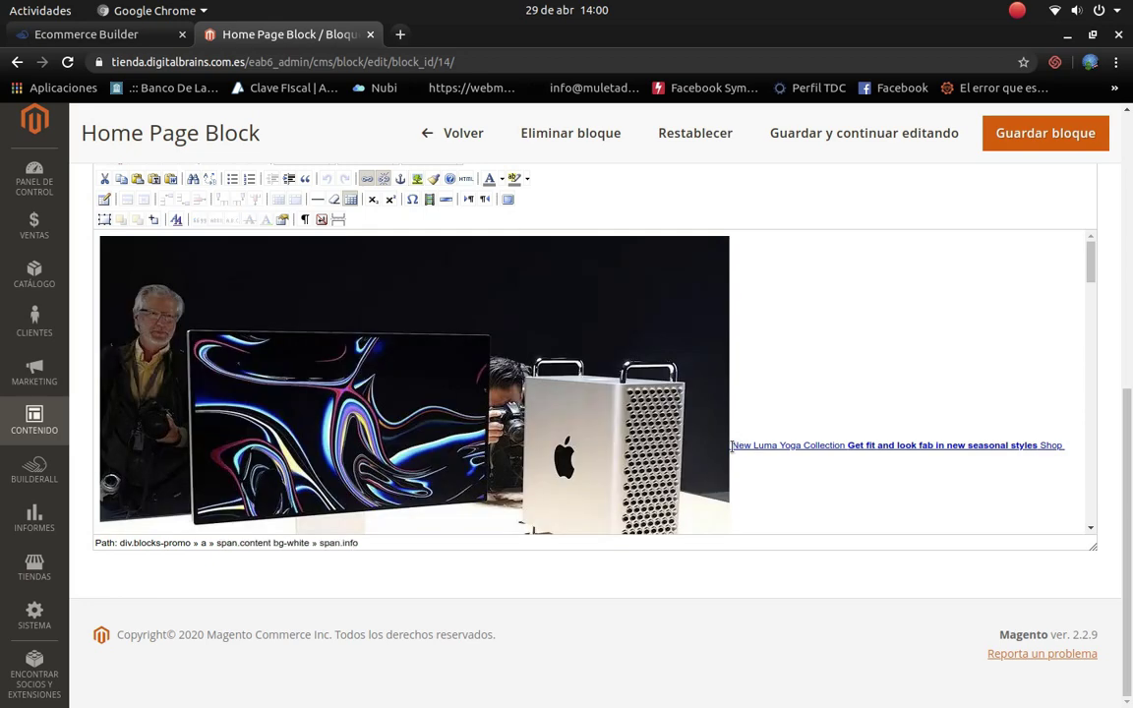
Step: Remove the link from the 'New Luma Yoga Collection' banner text
left_click_drag(733, 445, 1062, 450)
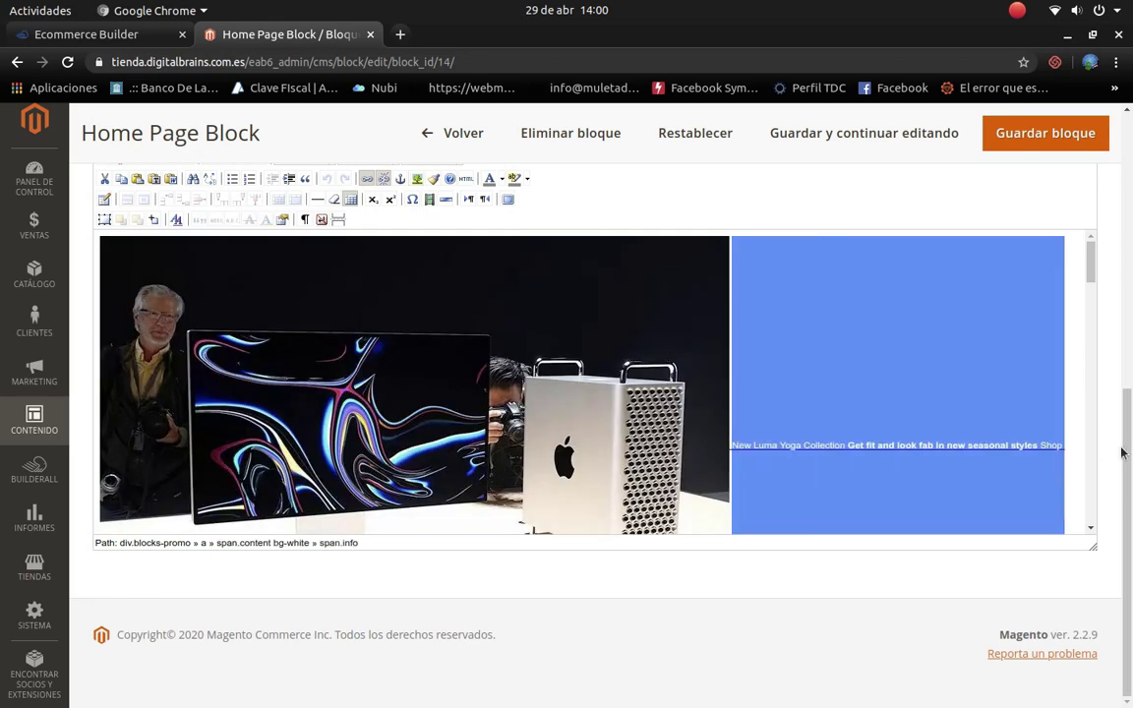
right_click(1021, 450)
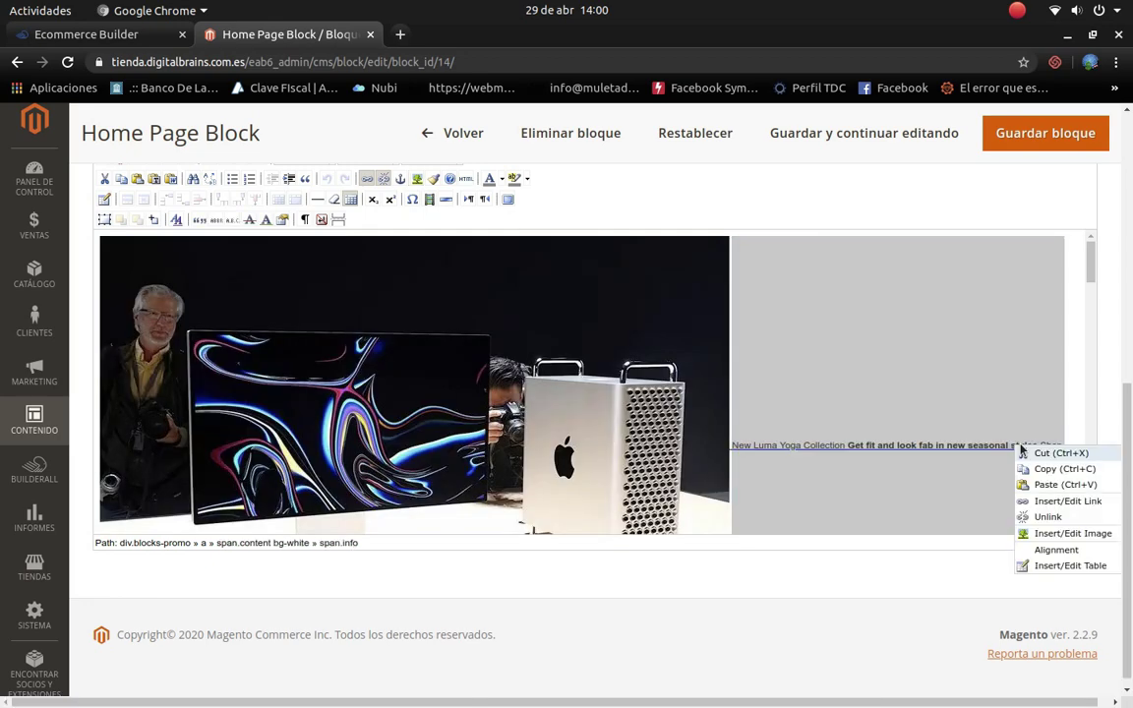
left_click(1045, 518)
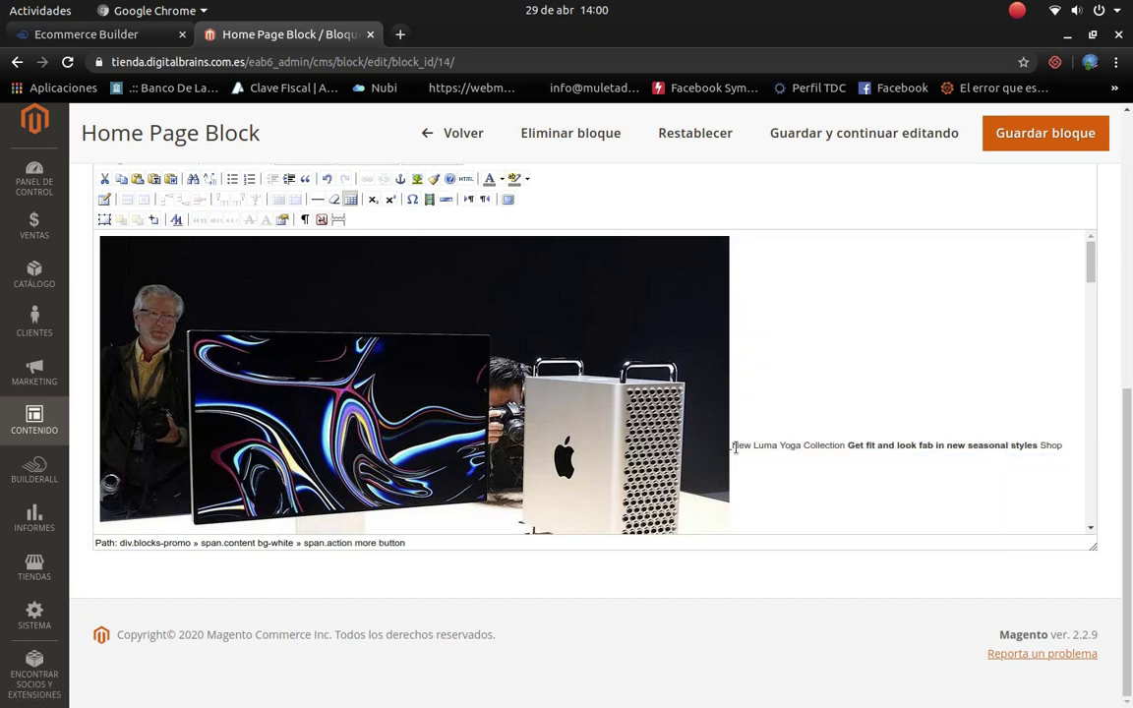
Step: Replace the banner text with 'Nueva Pc de Escritorio' and open a blank browser tab
left_click_drag(731, 446, 1063, 442)
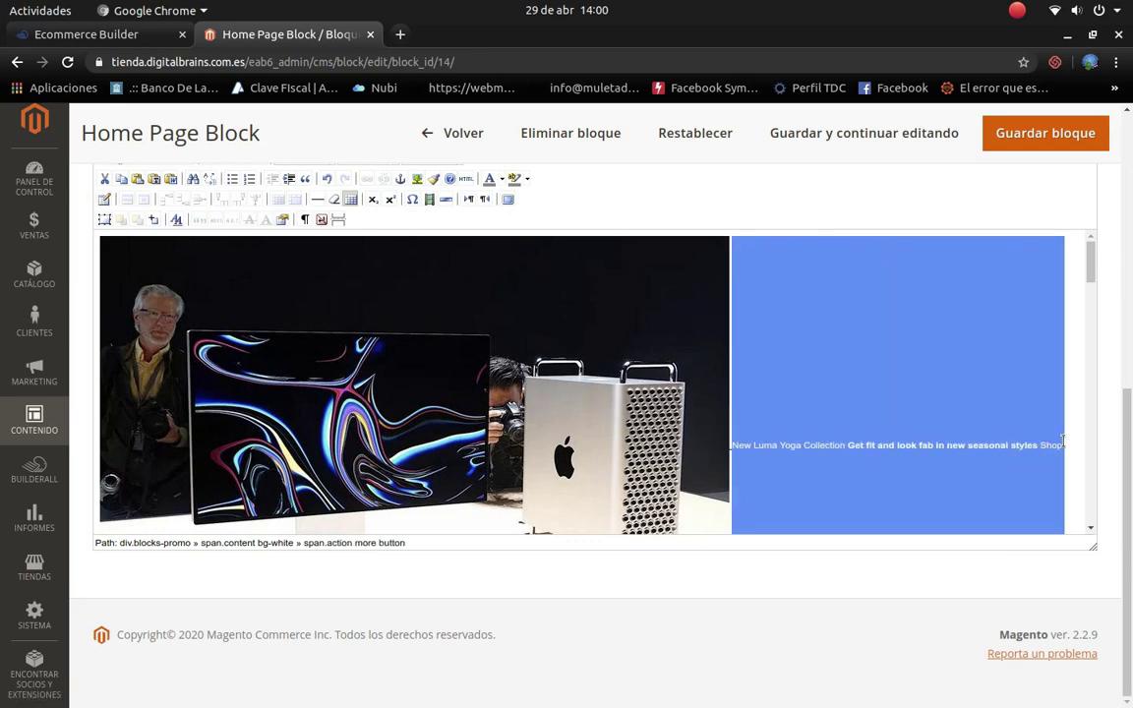
type("Nueva")
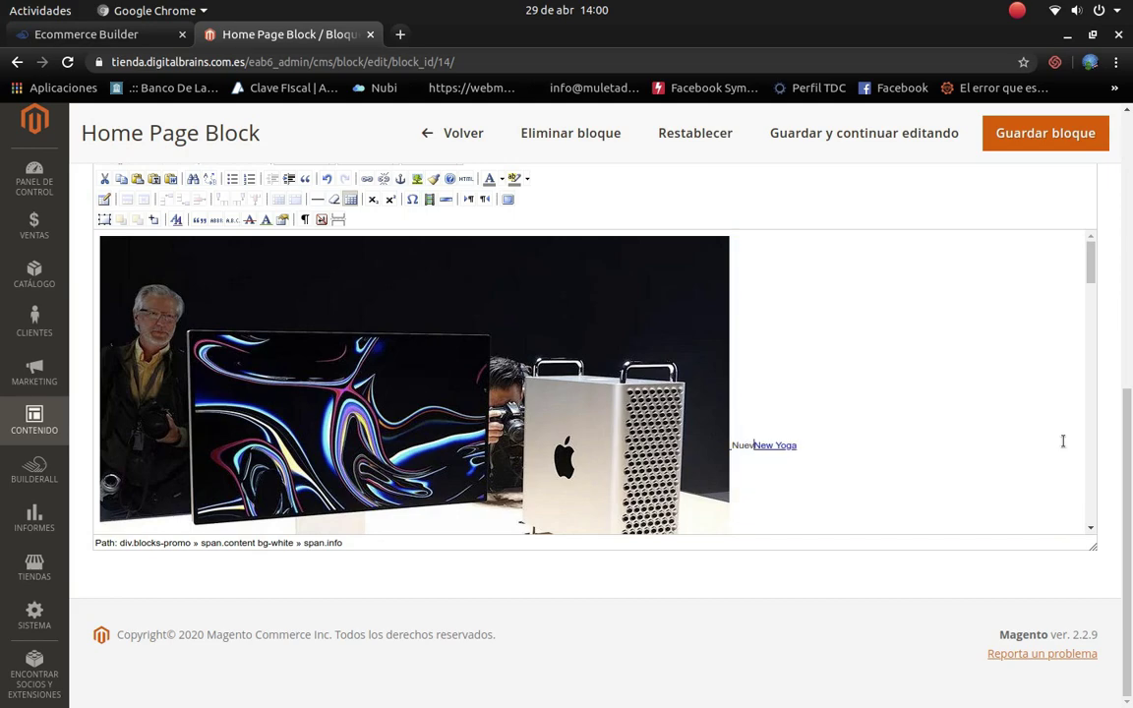
key("Delete")
key("Delete")
key("Delete")
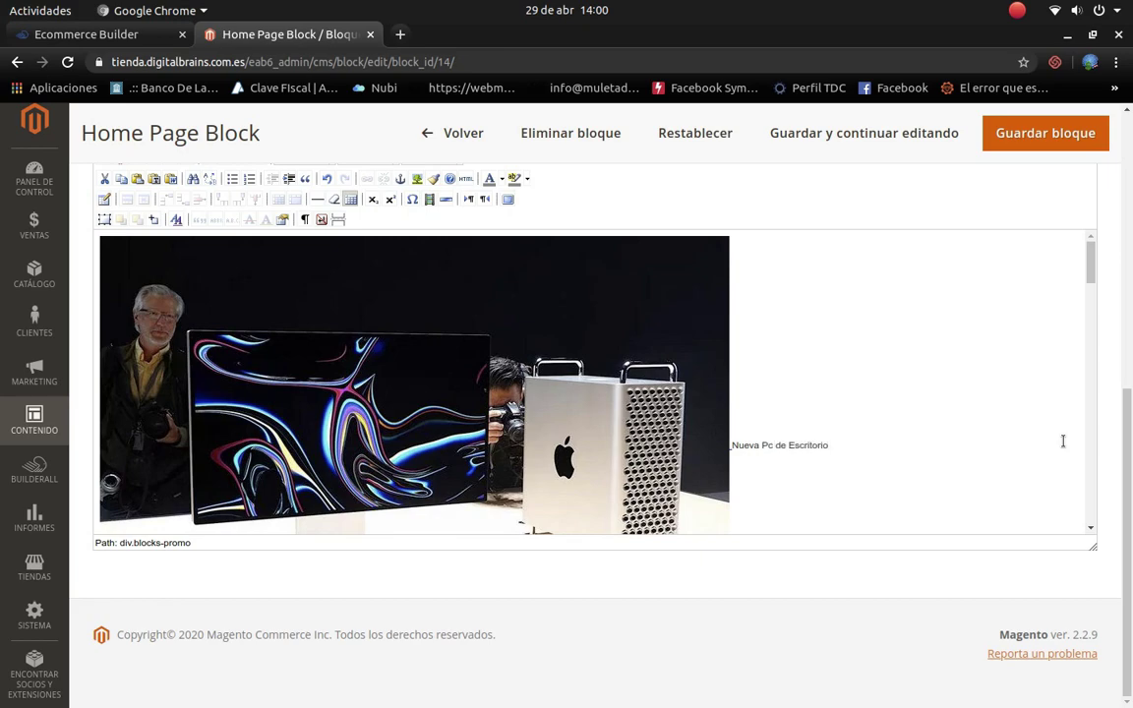
scroll(928, 440, "down", 4)
scroll(769, 328, "up", 2)
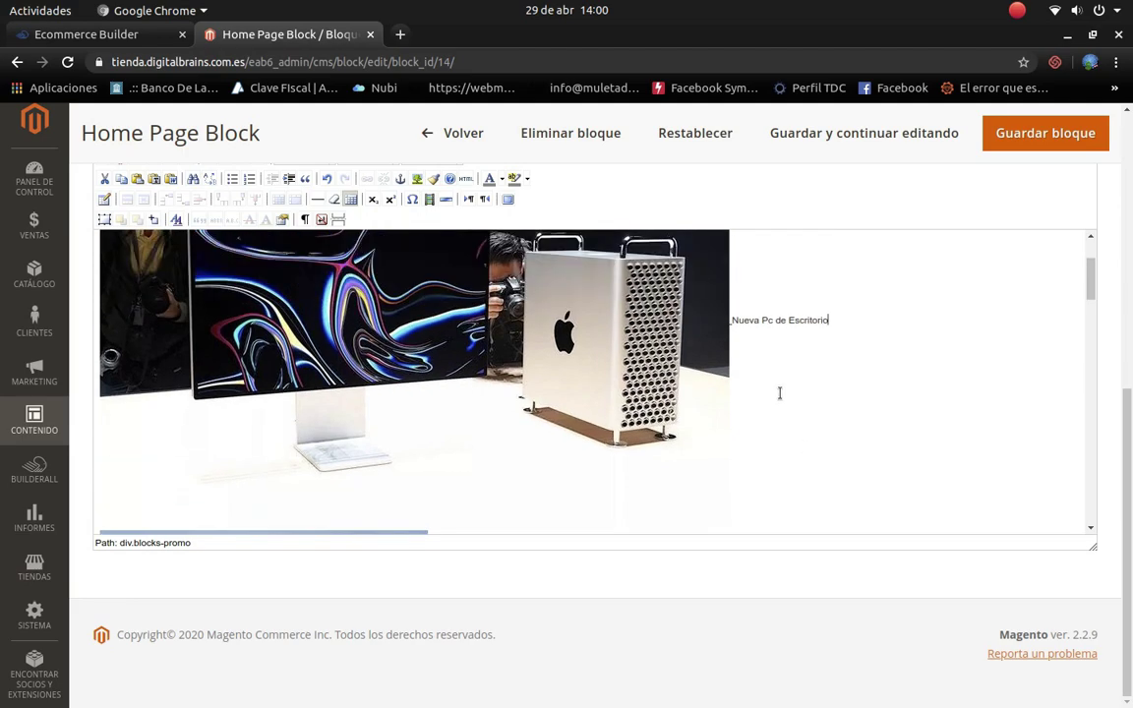
scroll(787, 327, "up", 3)
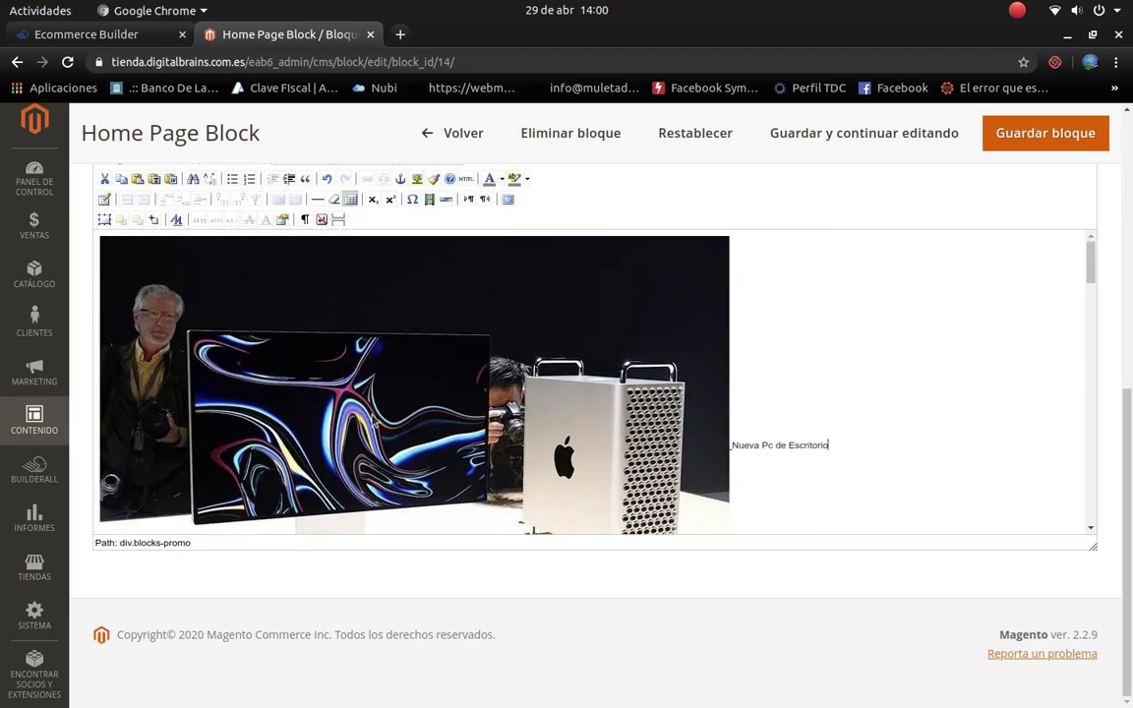
left_click(397, 35)
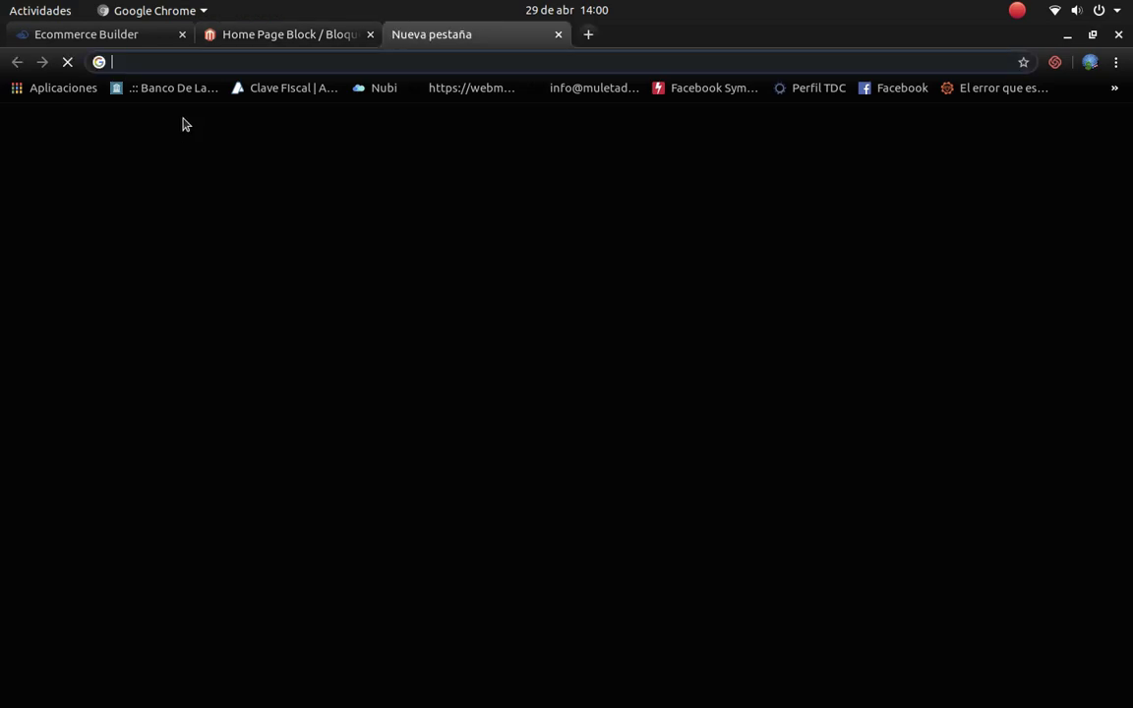
Step: Open the live store's Computadoras category and the 'PC de escritorio Apple' product page
left_click(127, 32)
left_click(364, 558)
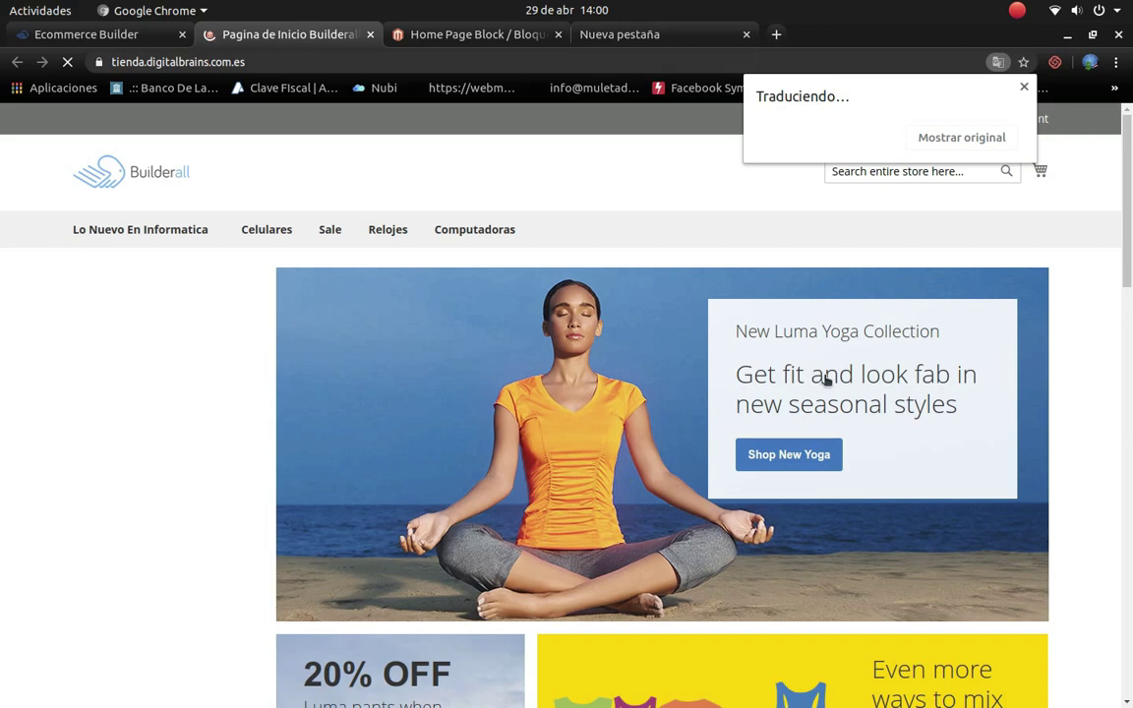
left_click(455, 230)
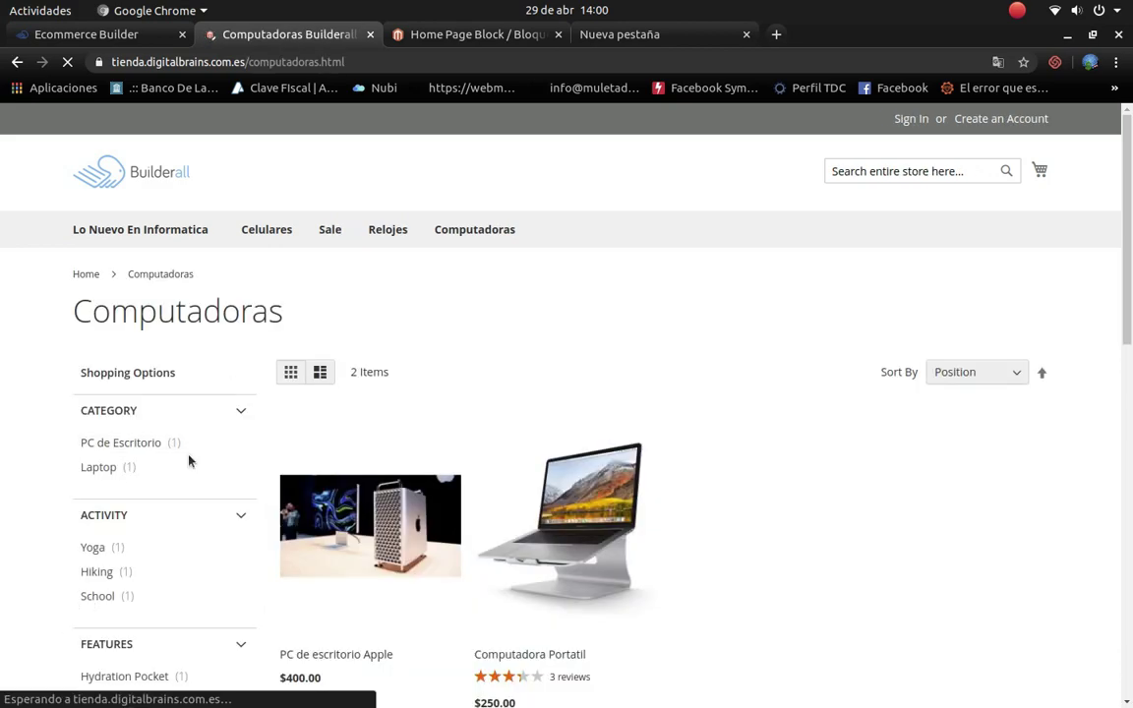
left_click(347, 489)
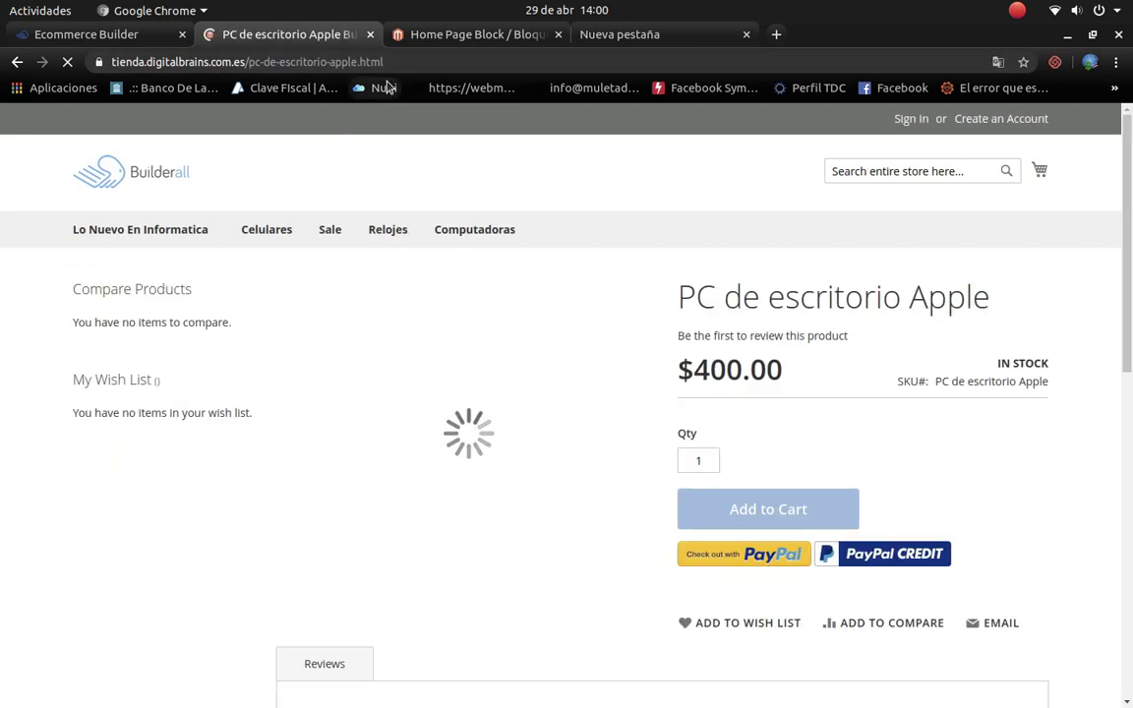
scroll(488, 539, "down", 5)
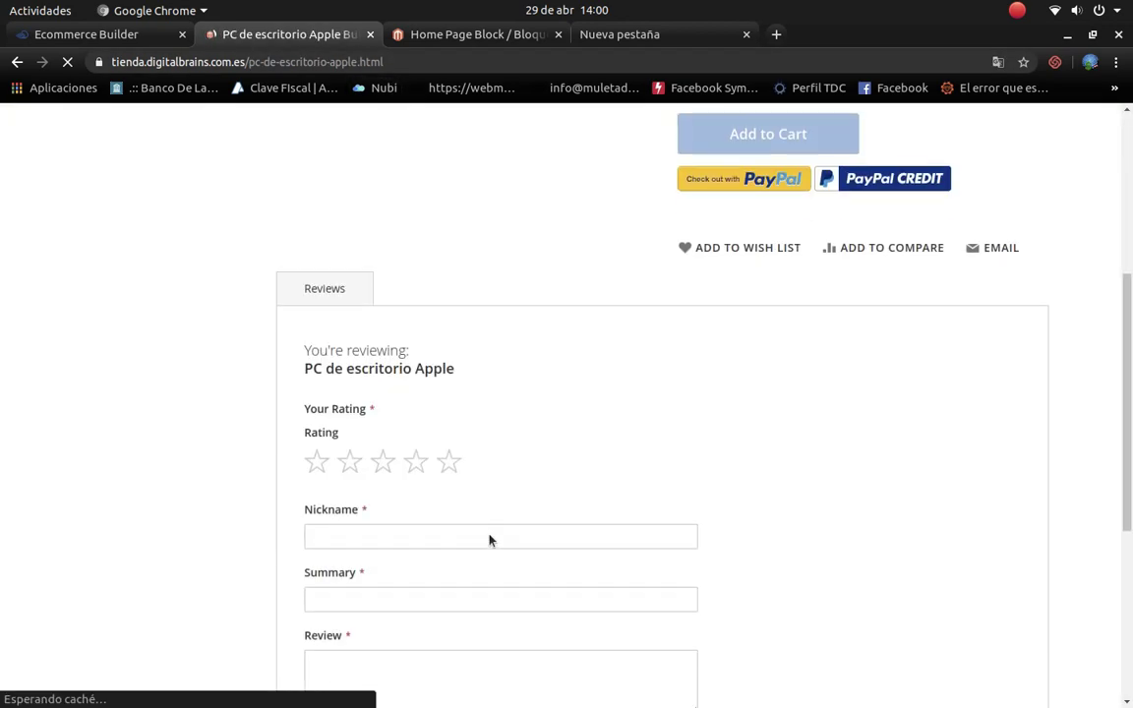
scroll(392, 473, "down", 3)
scroll(392, 475, "up", 8)
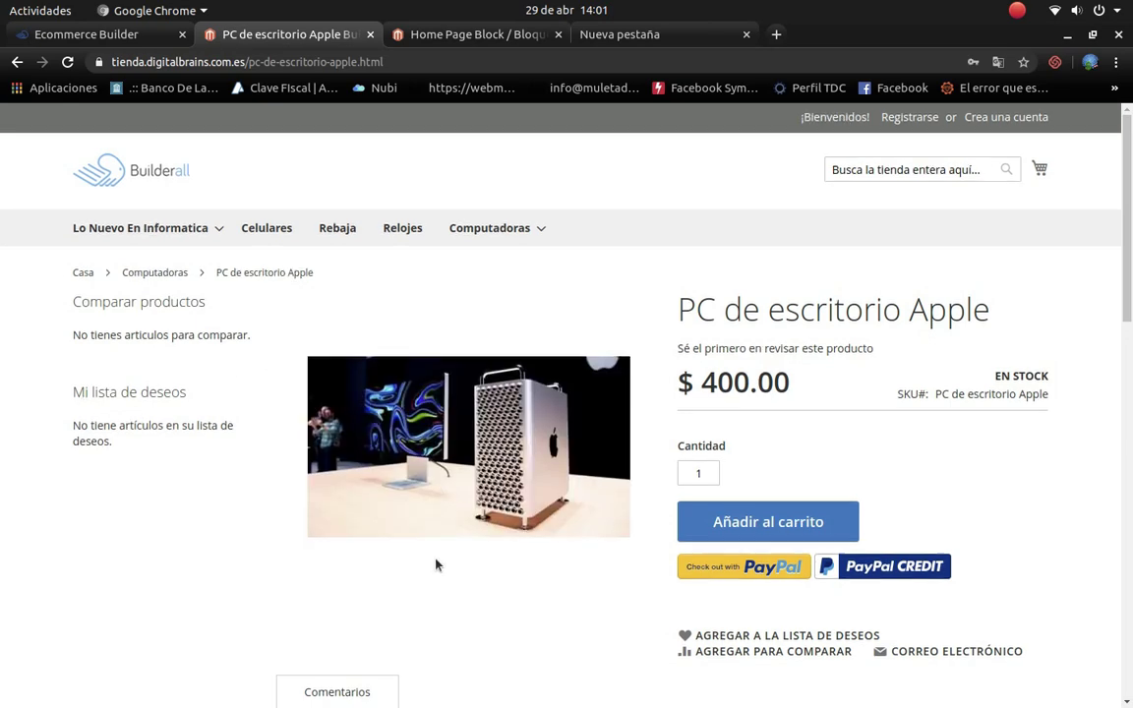
scroll(436, 564, "down", 3)
scroll(435, 565, "up", 4)
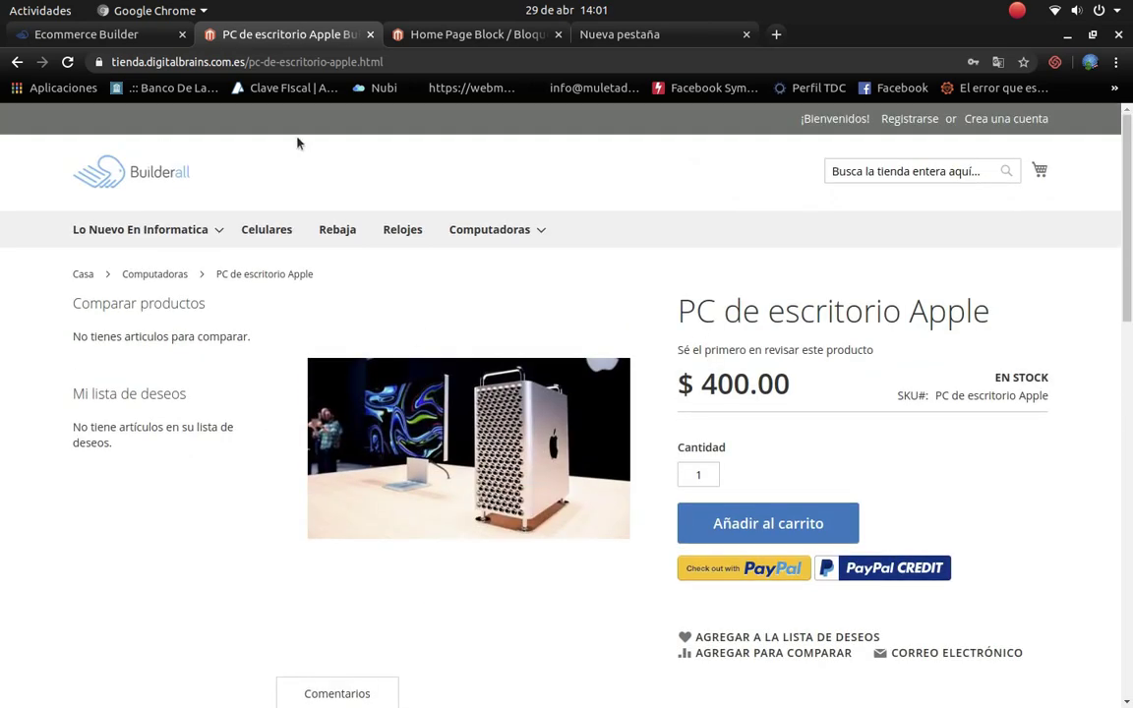
Step: Copy the product page address and return to the Home Page Block editor
left_click_drag(388, 62, 48, 64)
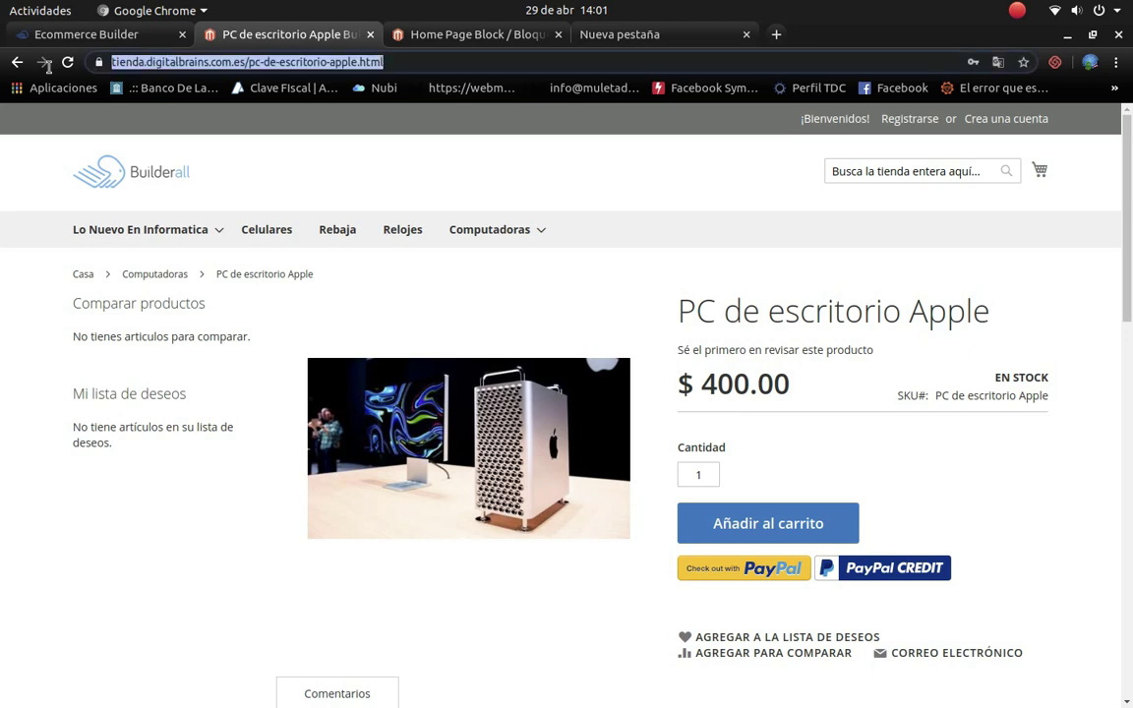
right_click(191, 68)
left_click(231, 110)
left_click(588, 36)
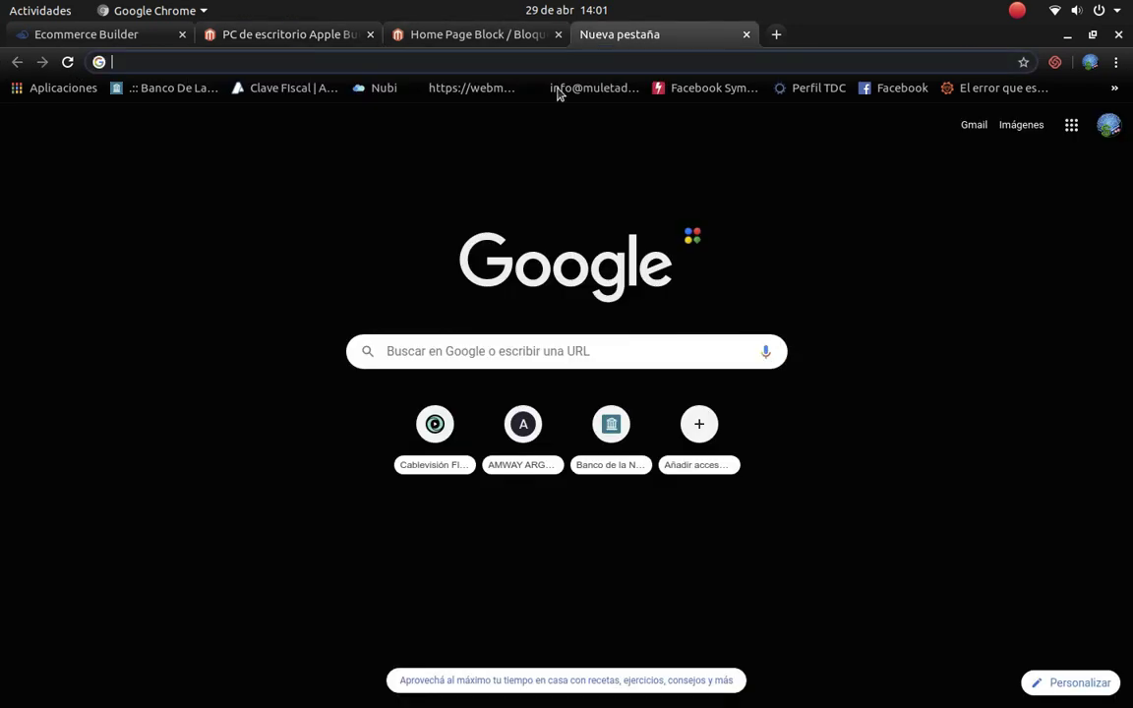
left_click(444, 35)
Step: Link 'Nueva Pc de Escritorio' to the copied pc-de-escritorio-apple.html product URL
left_click_drag(836, 444, 735, 252)
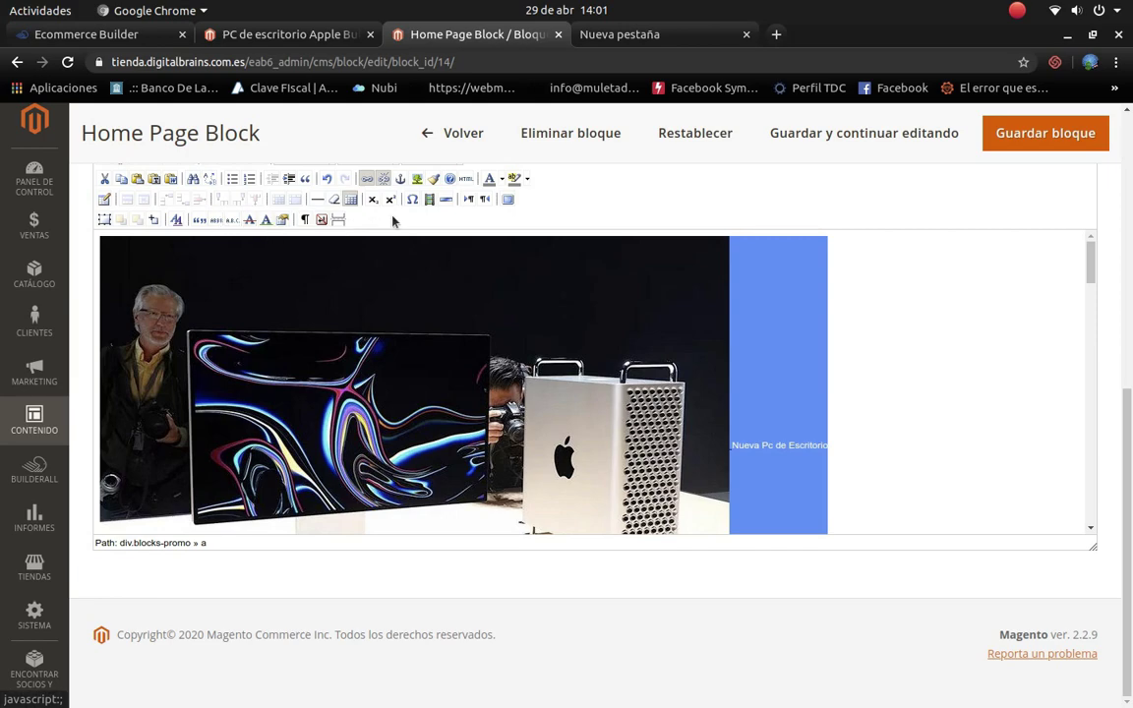
scroll(790, 442, "up", 2)
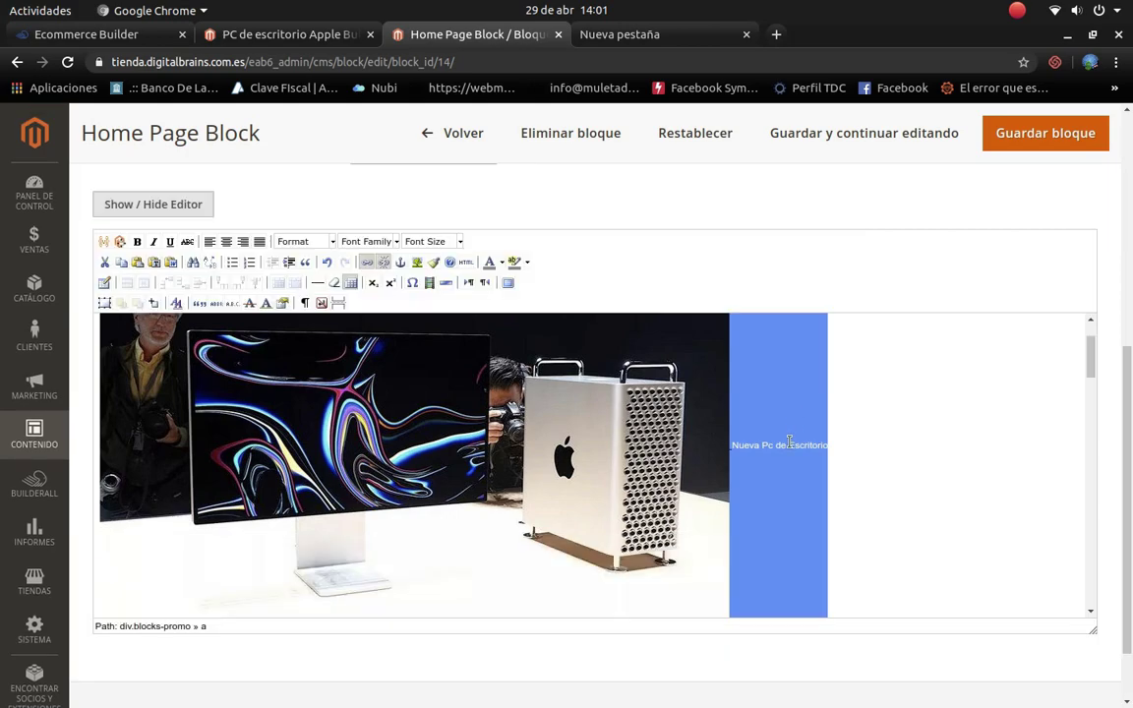
right_click(780, 449)
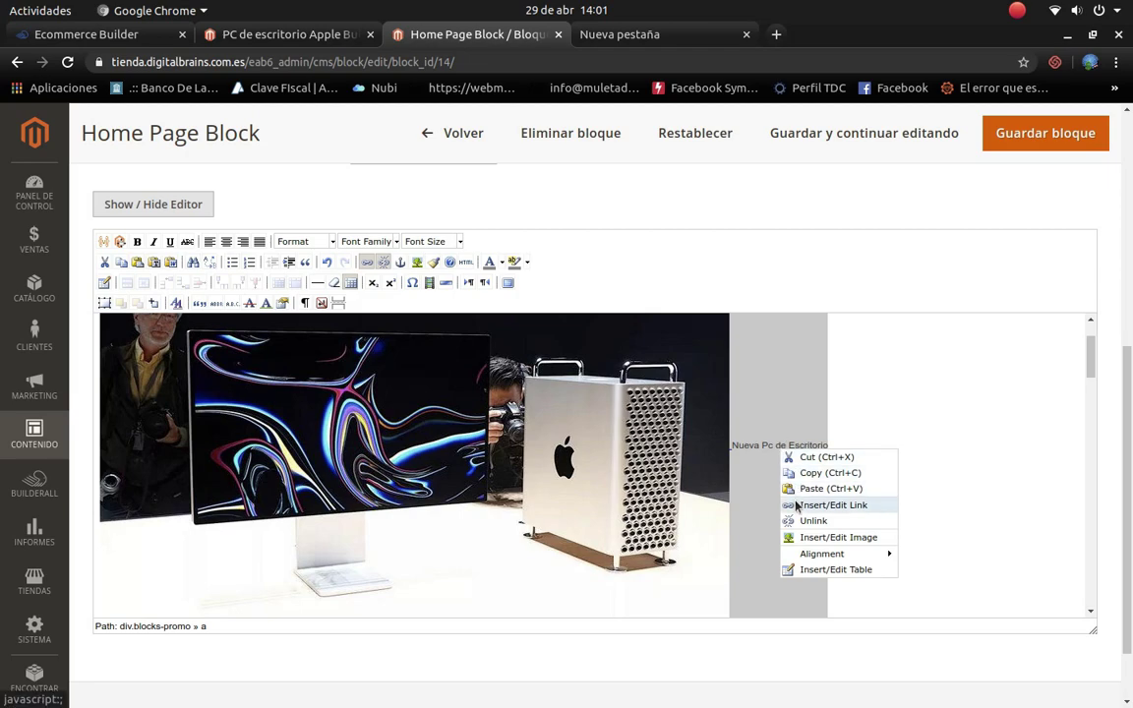
left_click(832, 505)
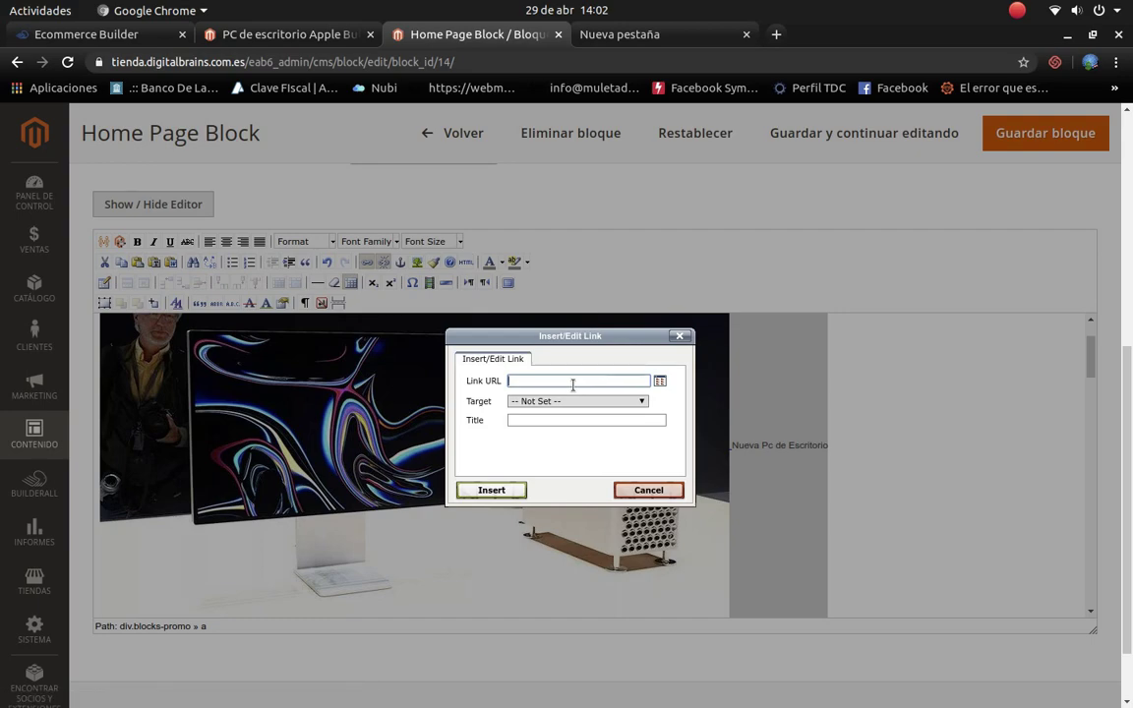
key("ctrl+v")
left_click(503, 490)
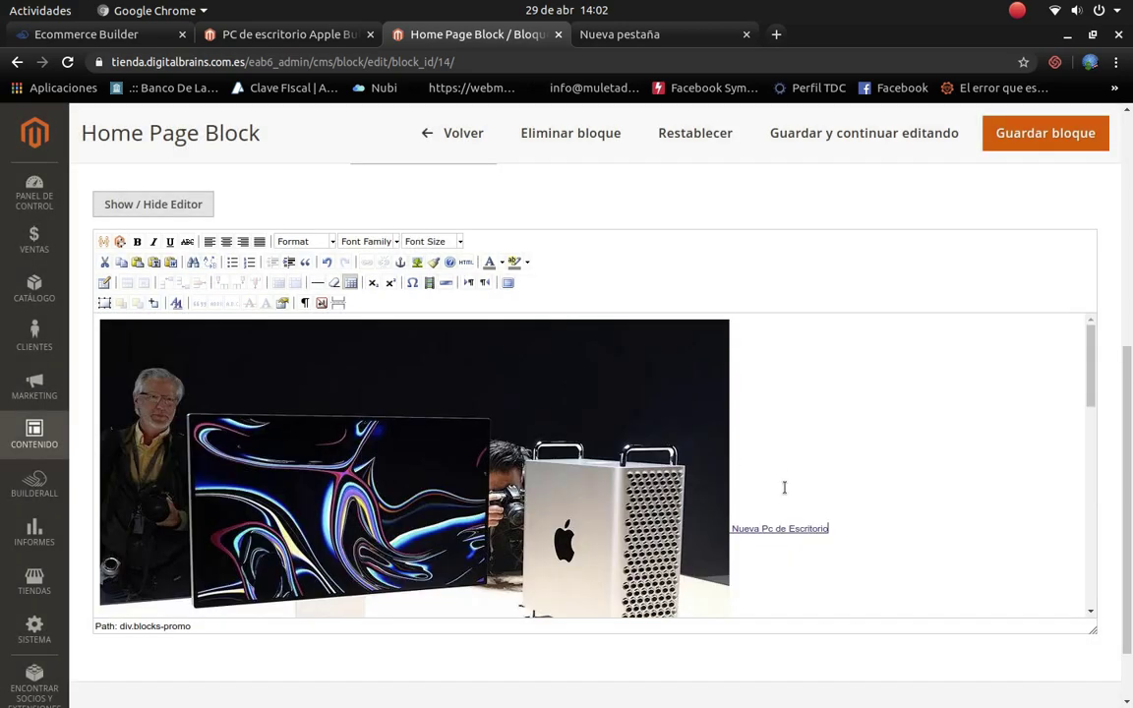
scroll(392, 447, "down", 10)
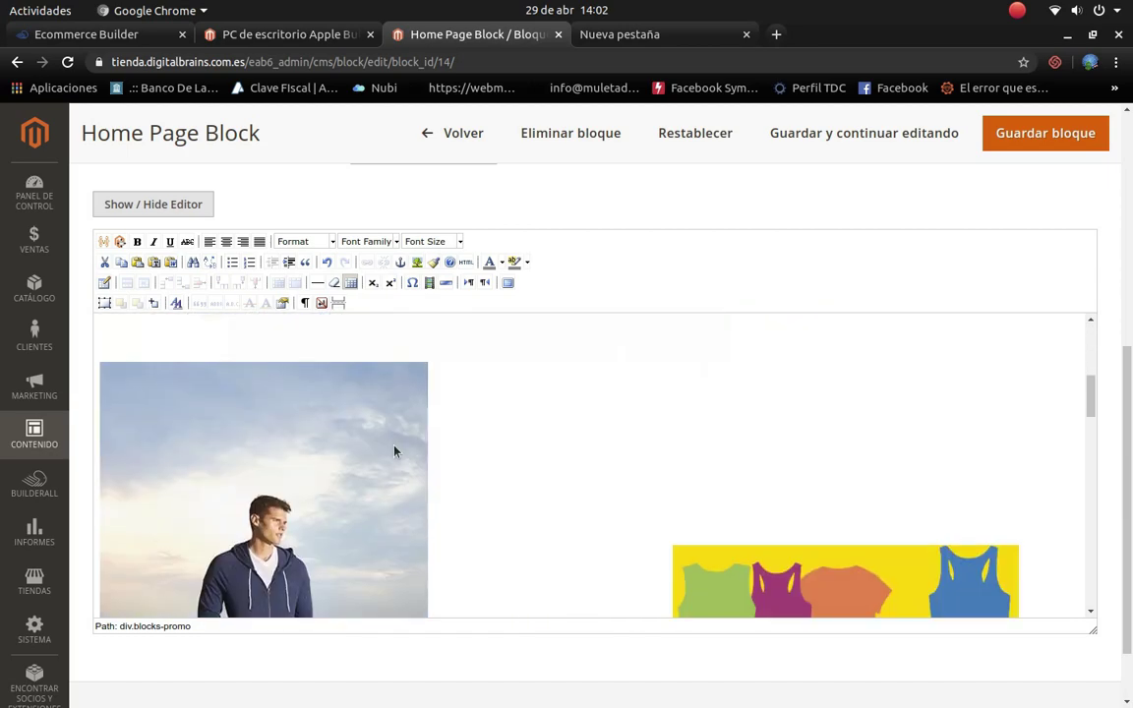
scroll(393, 453, "up", 3)
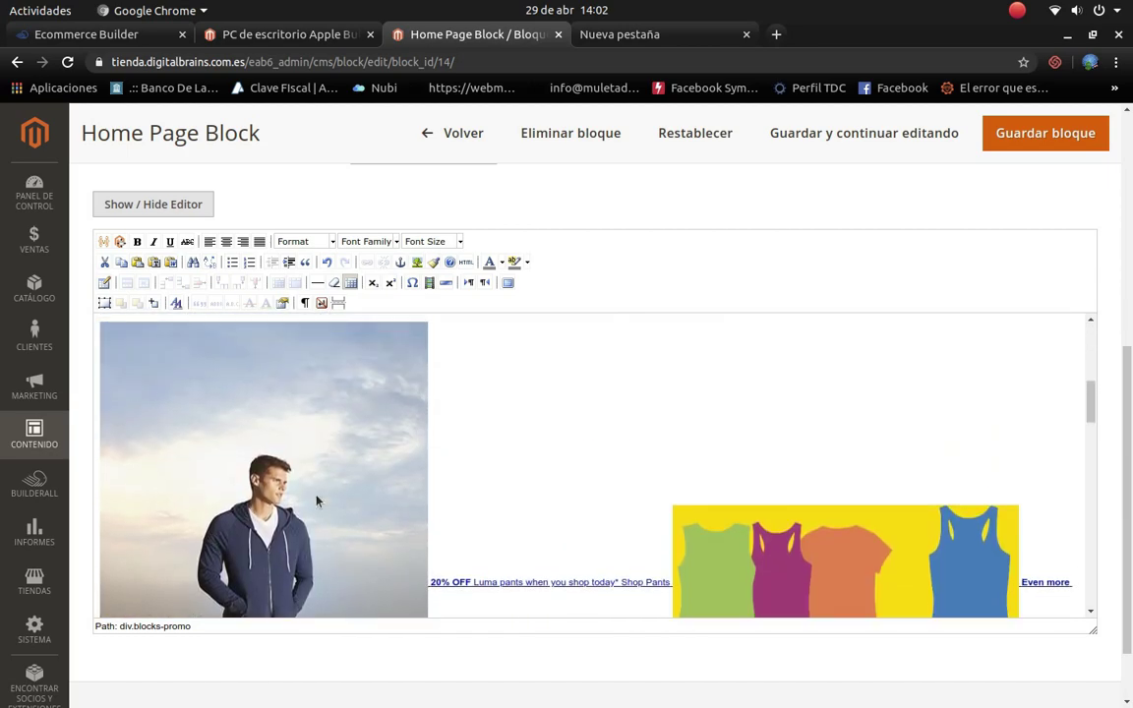
Step: Upload sfaq-iphone_2x.png and set it as the hoodie promo image's source
left_click(316, 501)
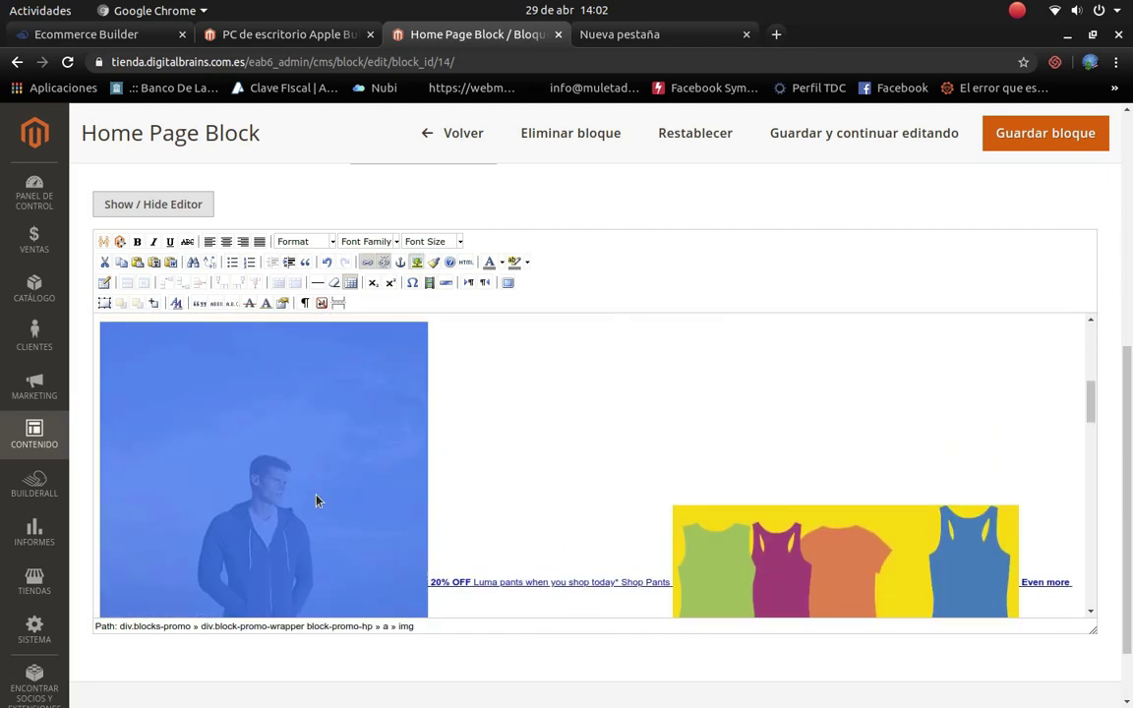
right_click(344, 450)
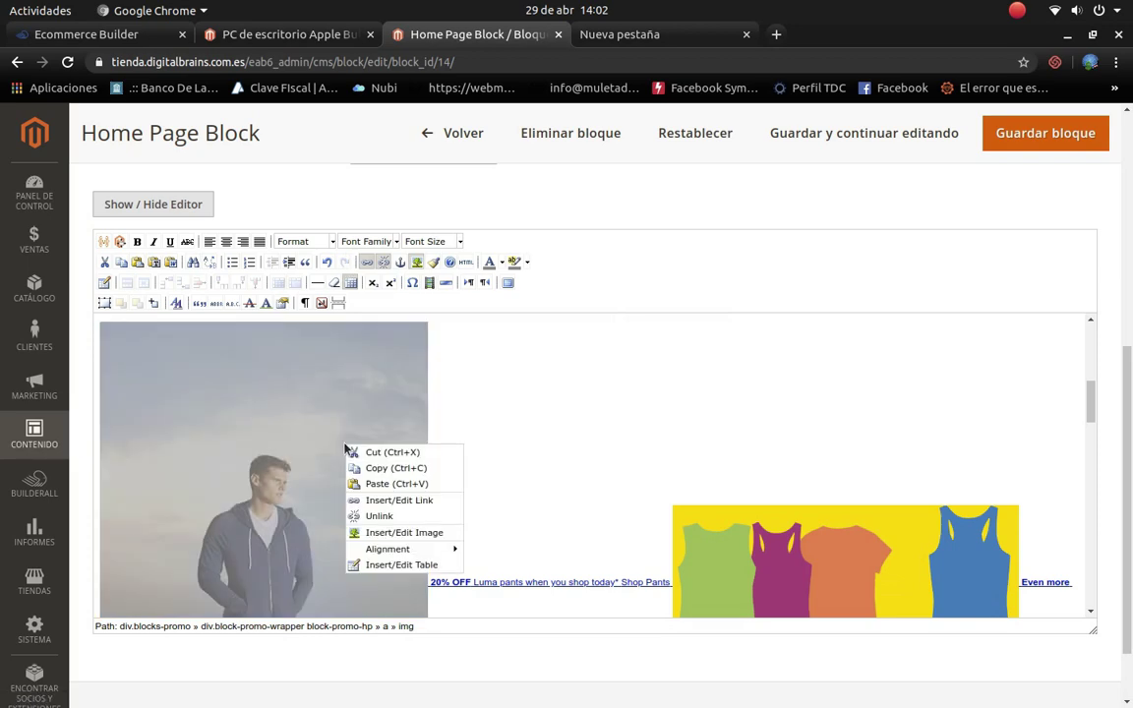
left_click(400, 533)
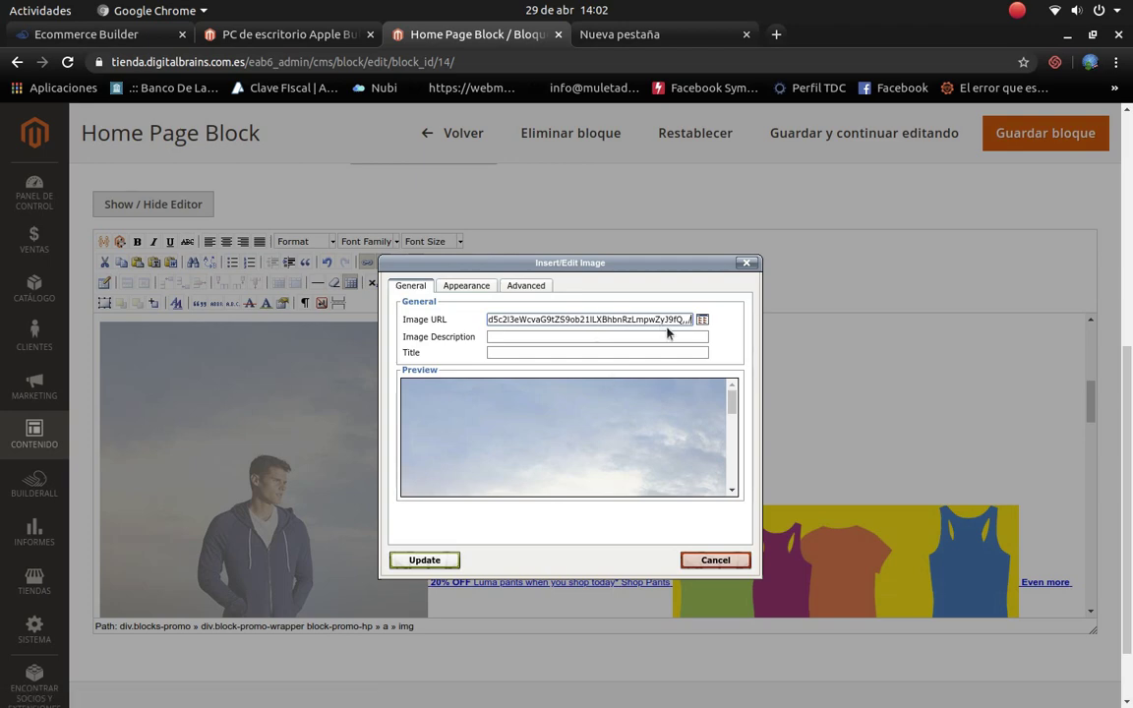
left_click(702, 319)
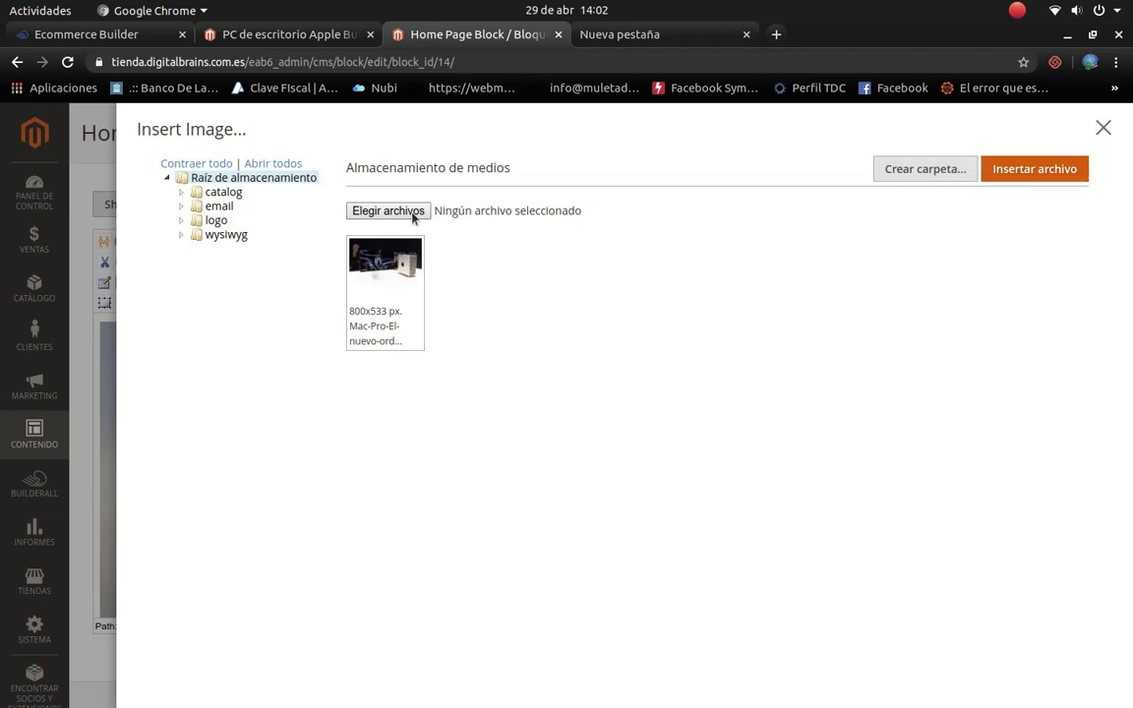
left_click(389, 210)
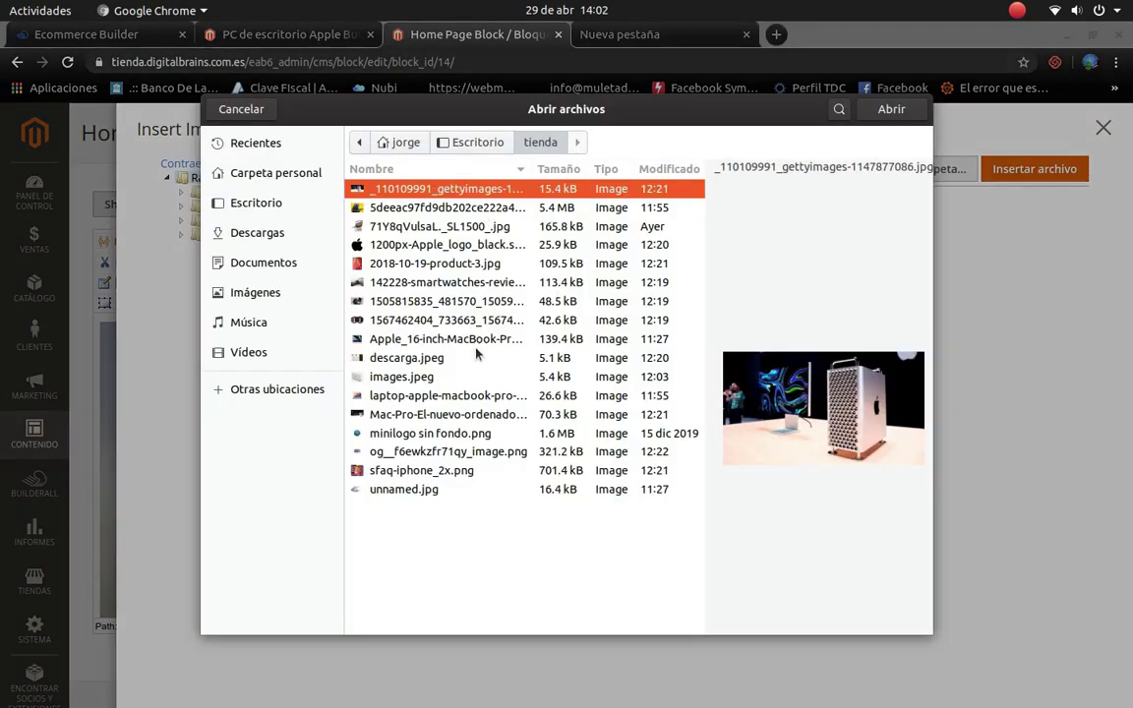
left_click(420, 471)
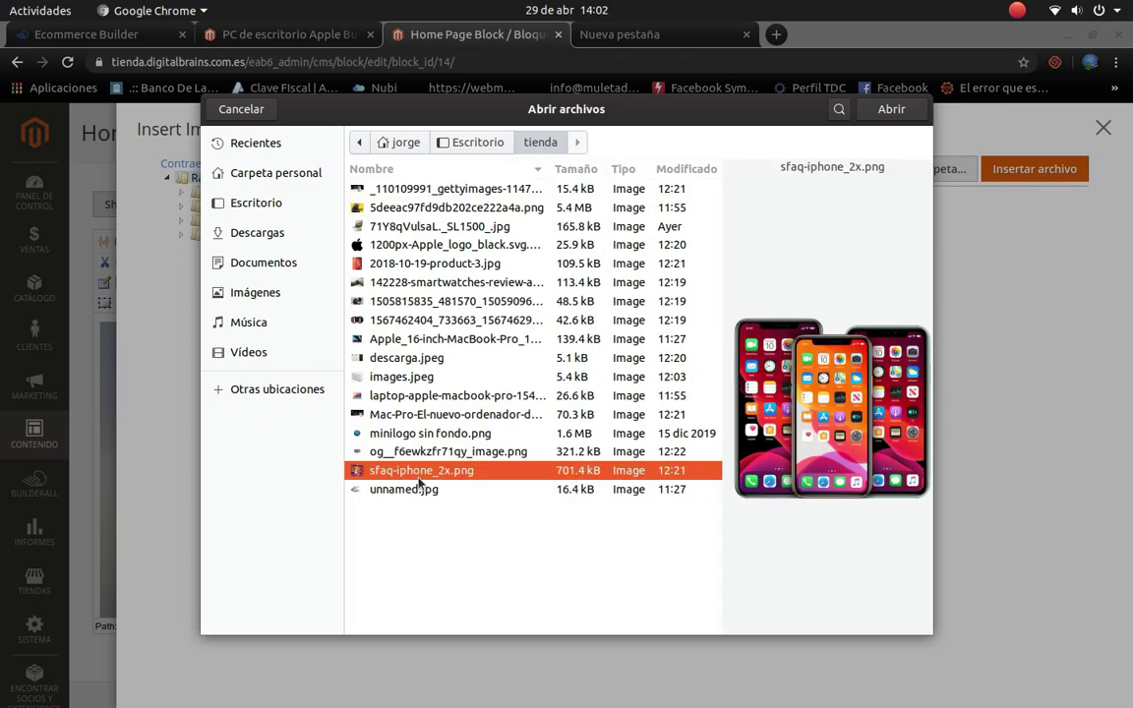
left_click(890, 109)
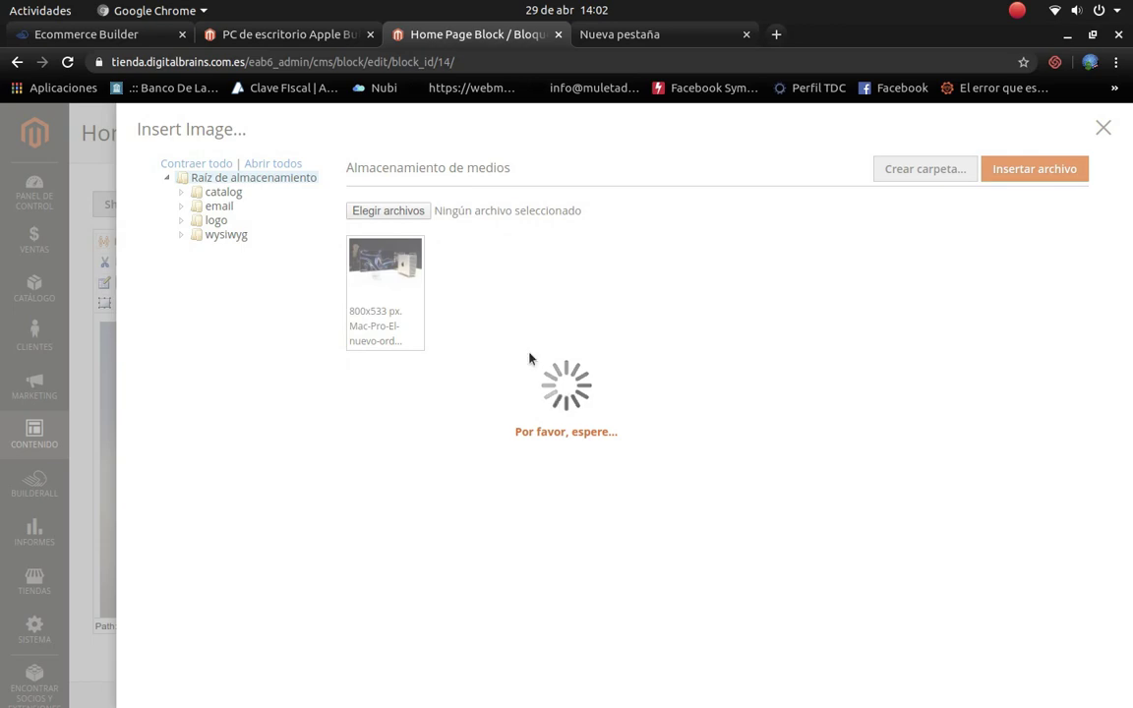
left_click(1035, 169)
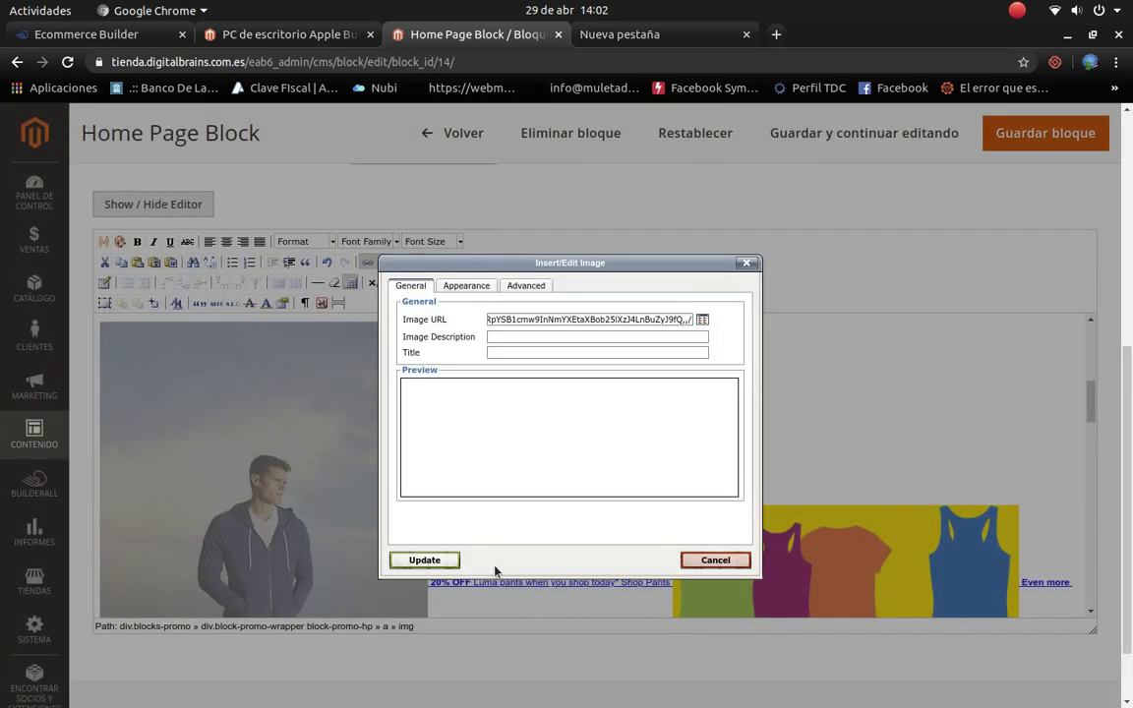
left_click(700, 561)
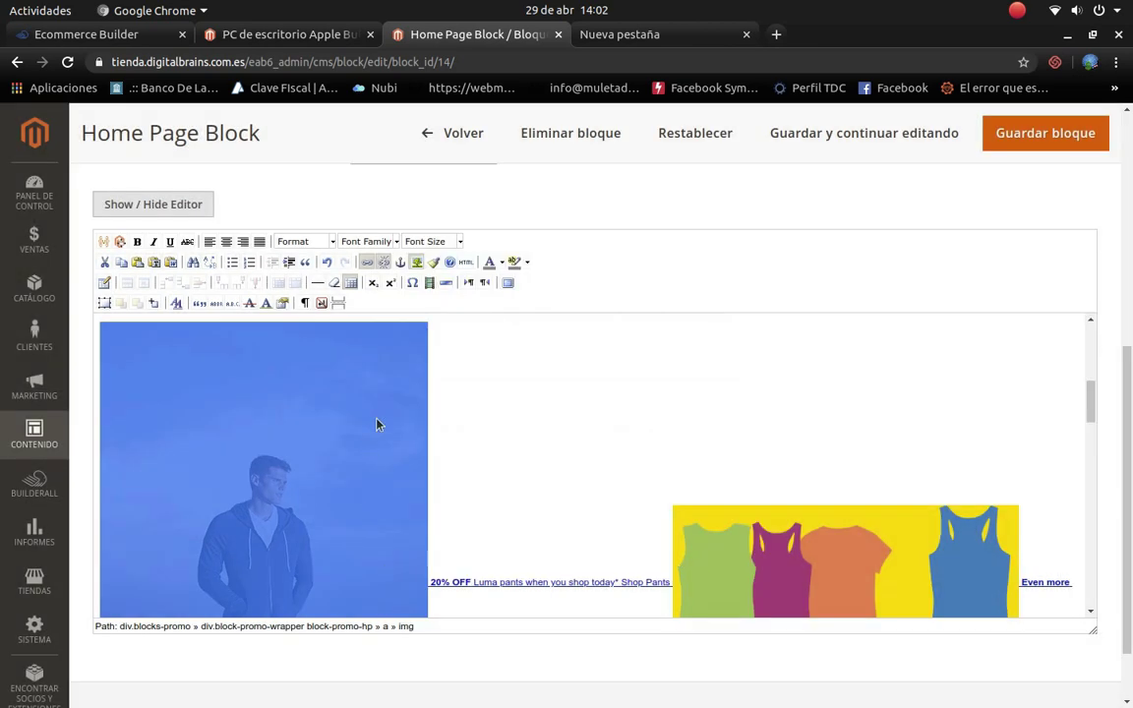
Step: Reapply the phones image from media storage to the promo, without a description
right_click(381, 464)
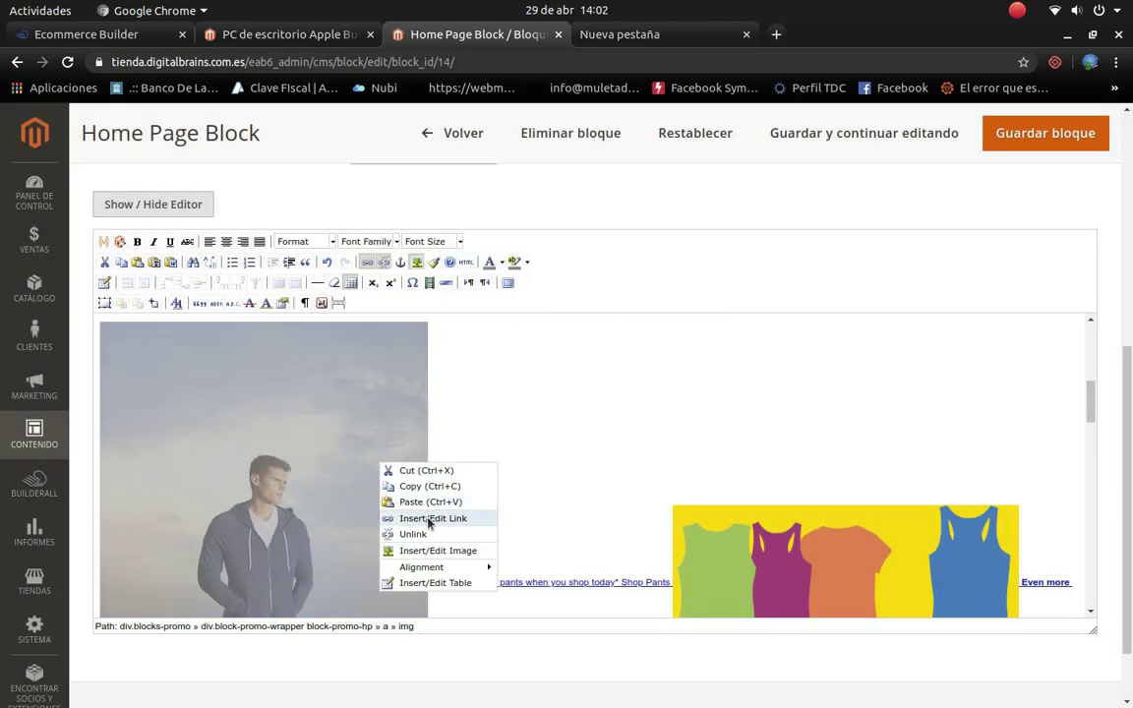
left_click(436, 552)
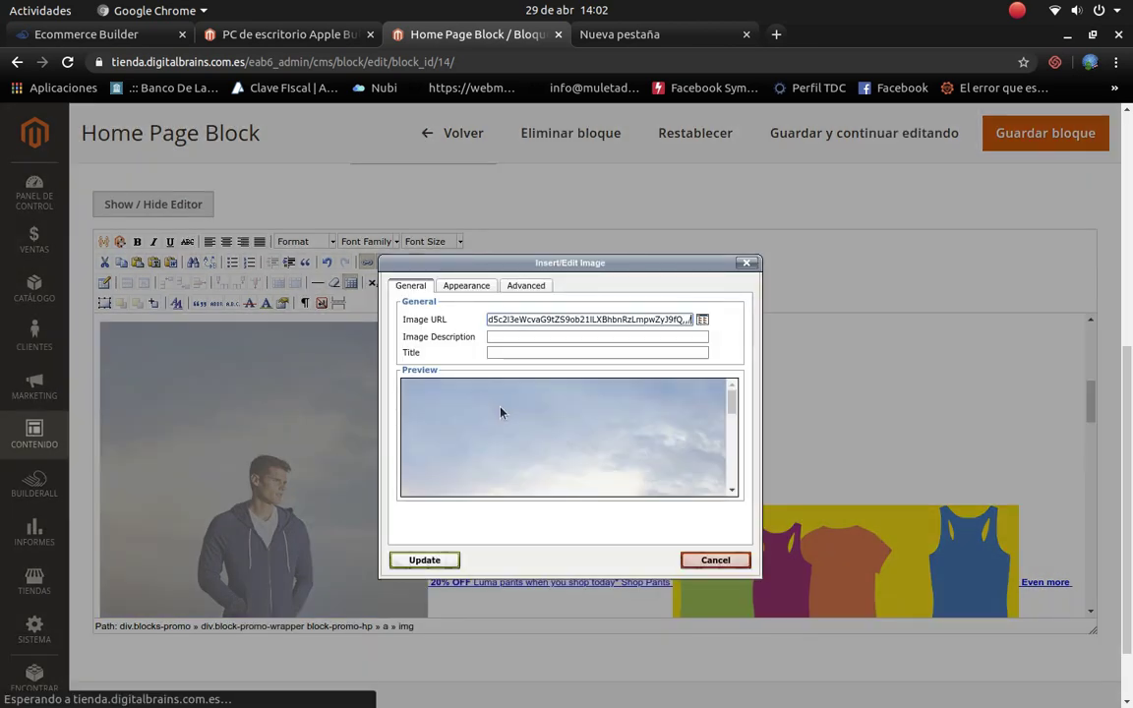
left_click(702, 320)
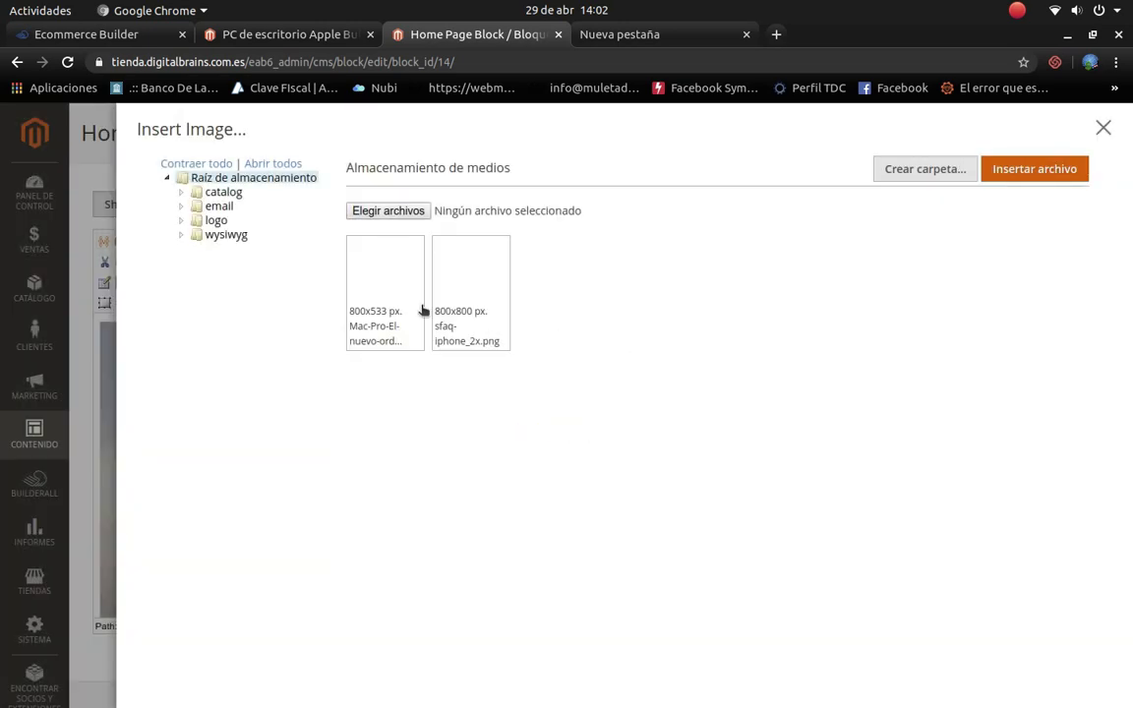
left_click(463, 286)
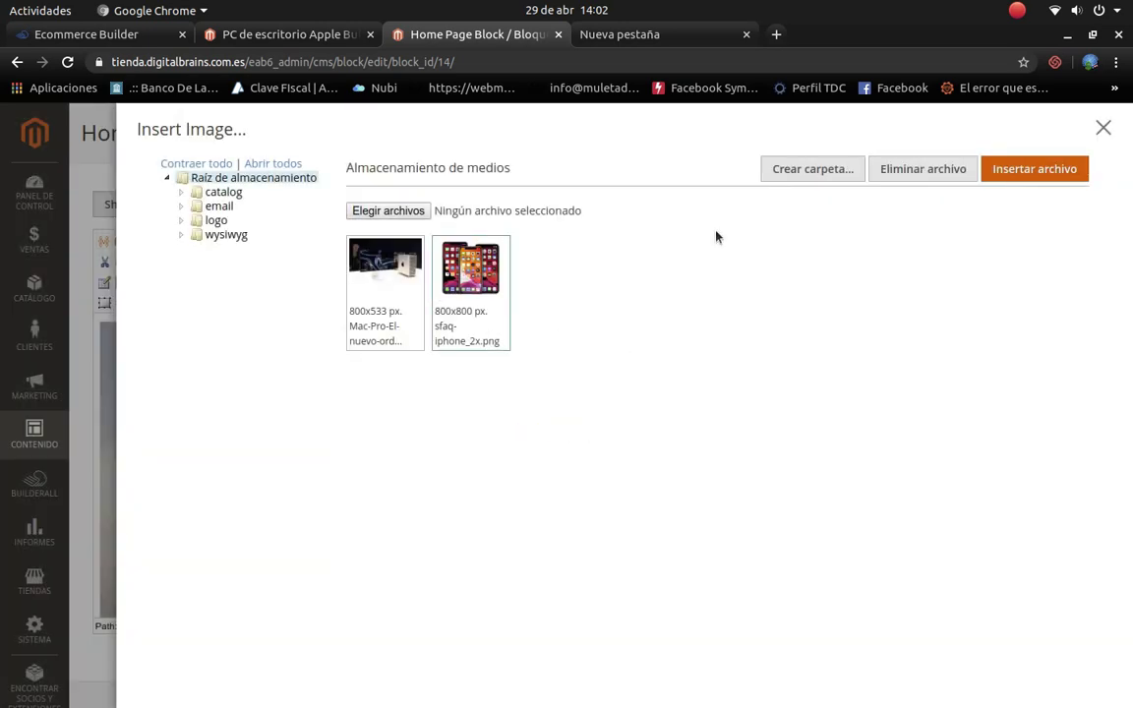
left_click(1017, 169)
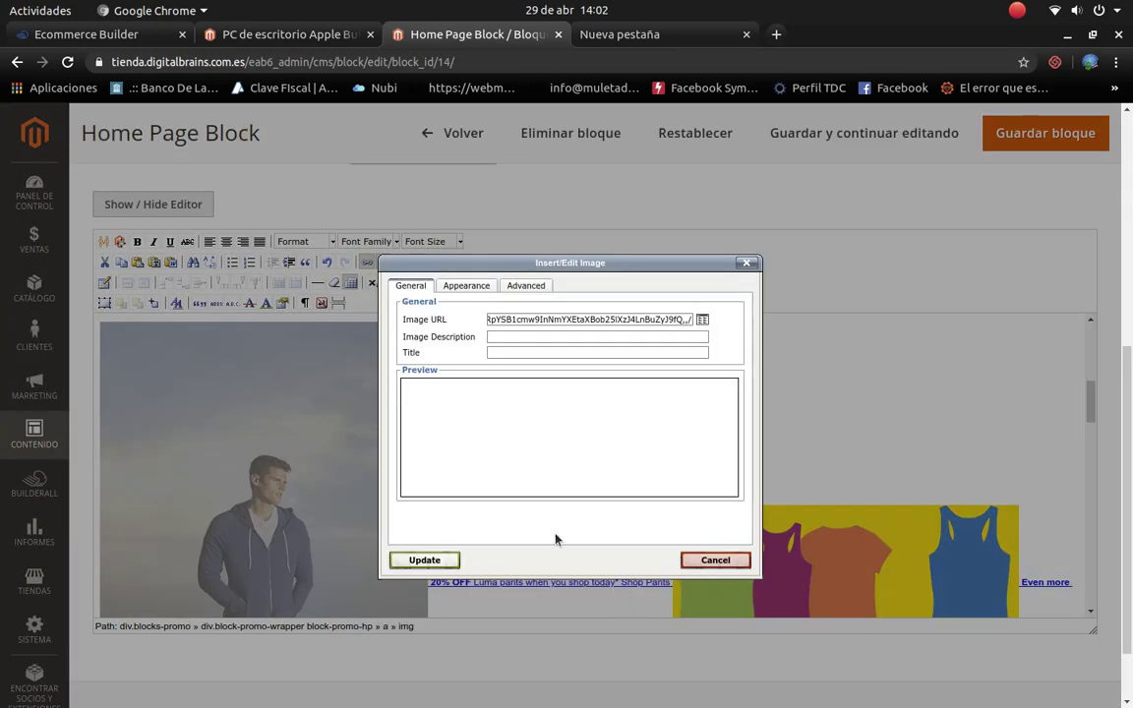
left_click(437, 562)
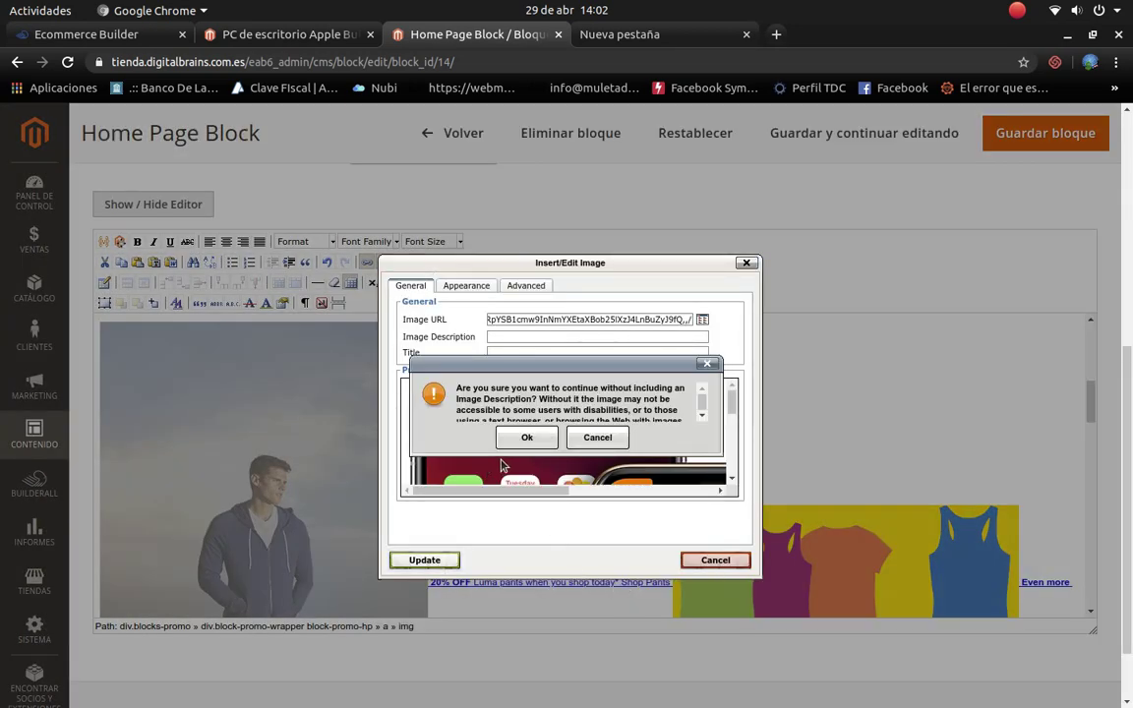
left_click(522, 436)
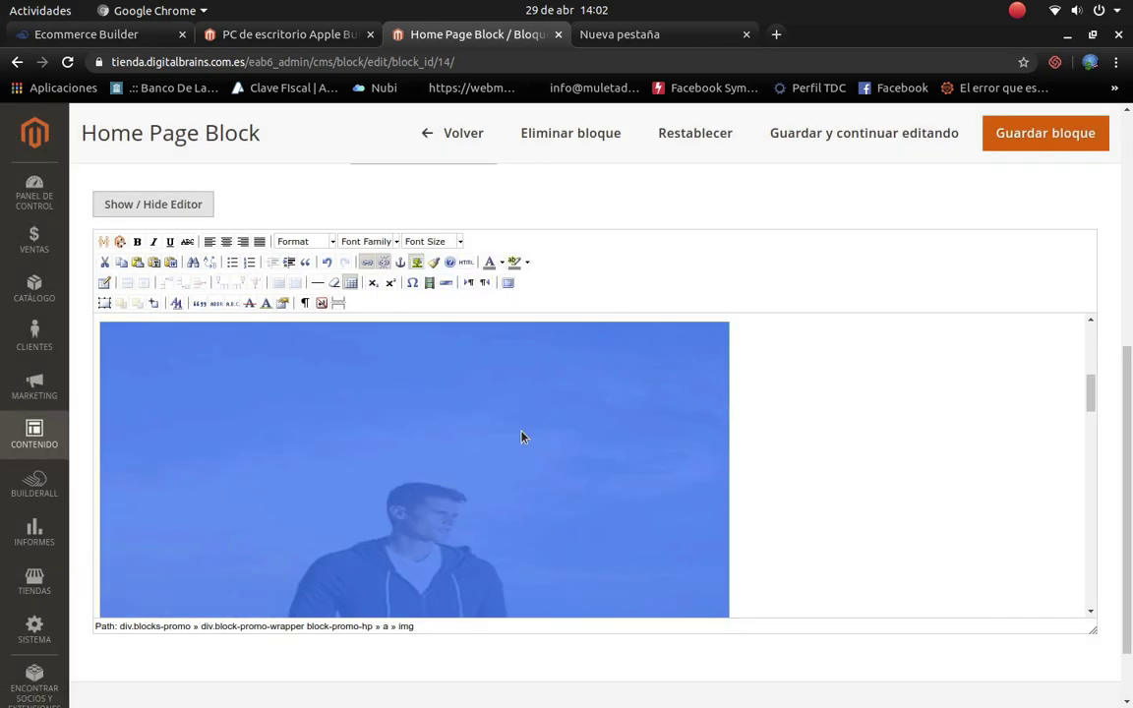
scroll(771, 407, "down", 5)
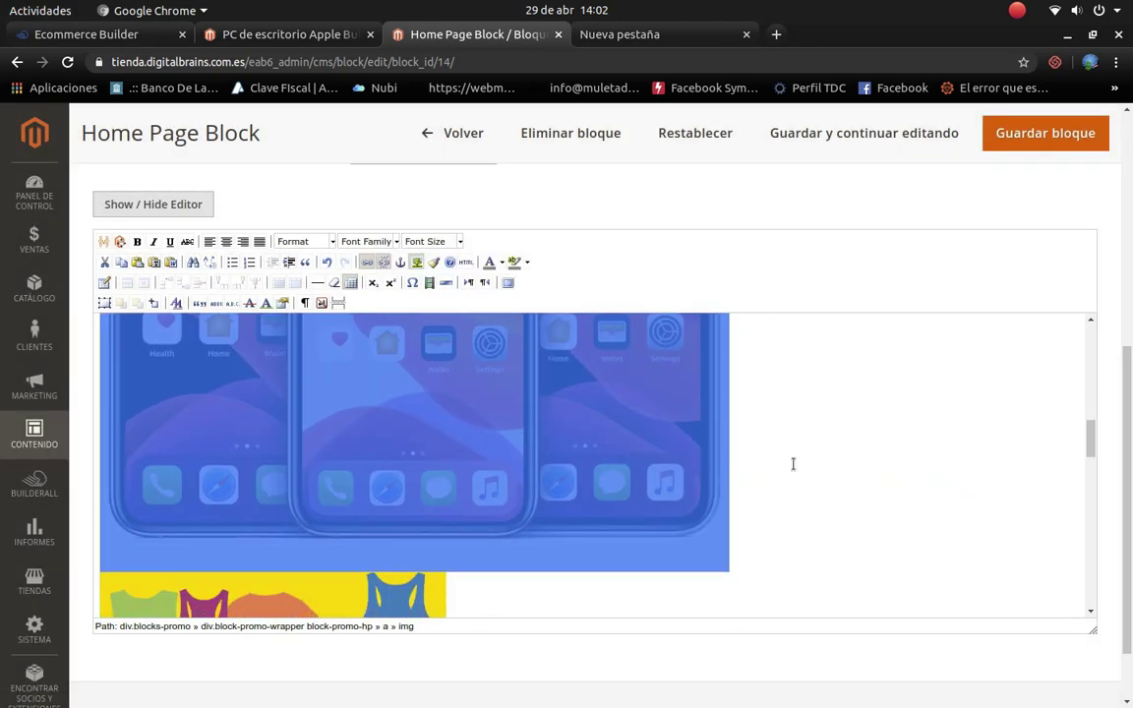
scroll(793, 463, "down", 5)
scroll(792, 464, "up", 8)
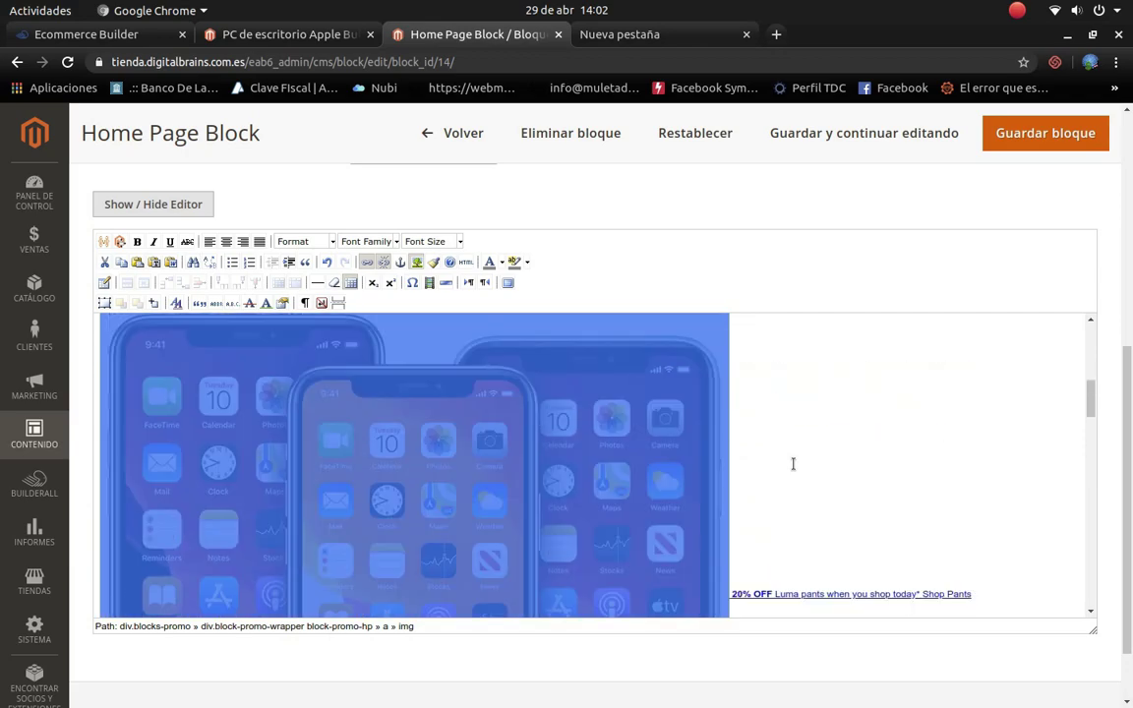
scroll(793, 463, "up", 5)
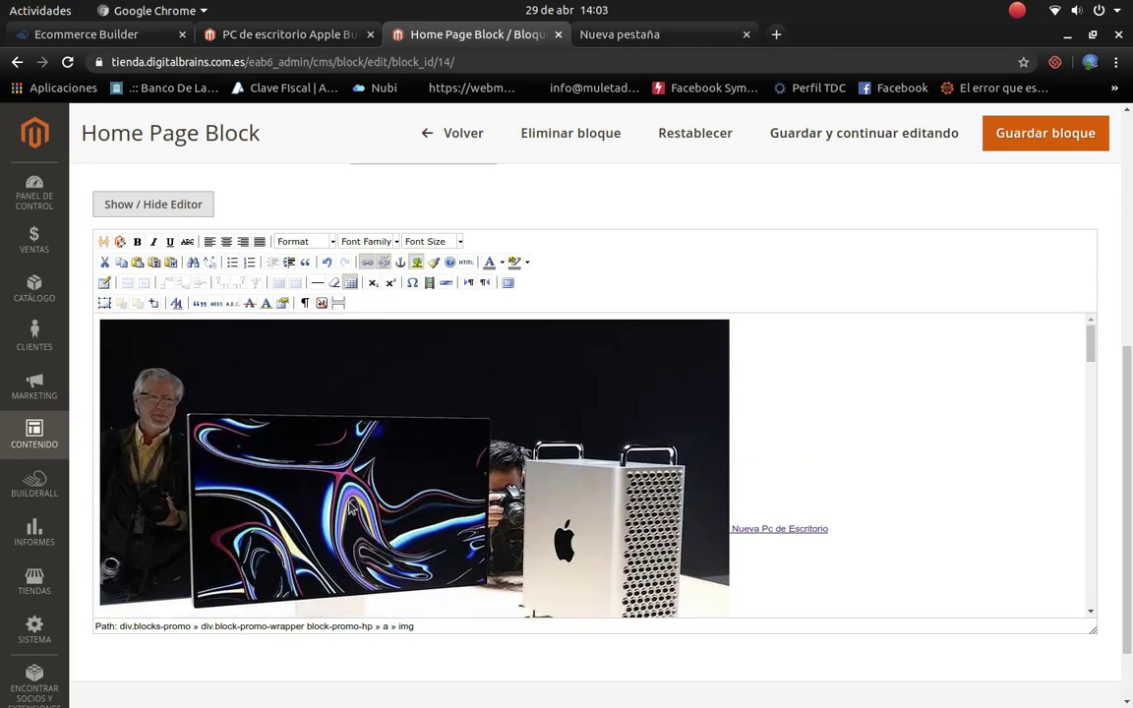
left_click(349, 506)
Step: Change the Mac Pro image's link to the PC de escritorio Apple page URL and save the block
right_click(349, 507)
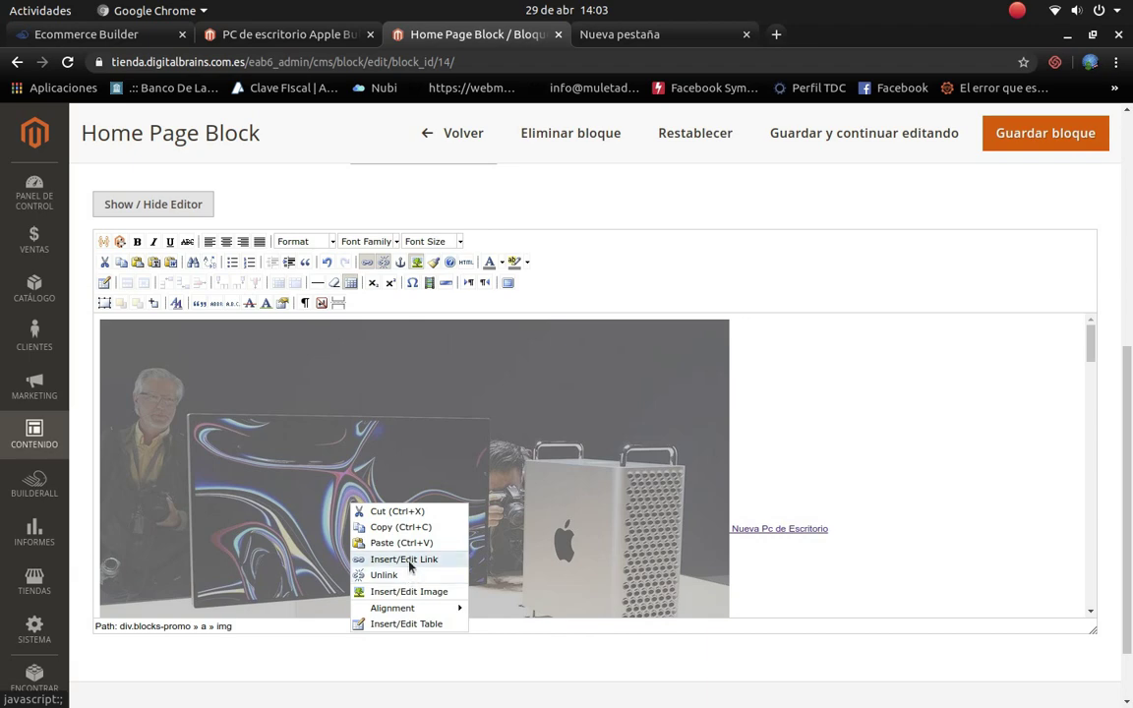
left_click(409, 559)
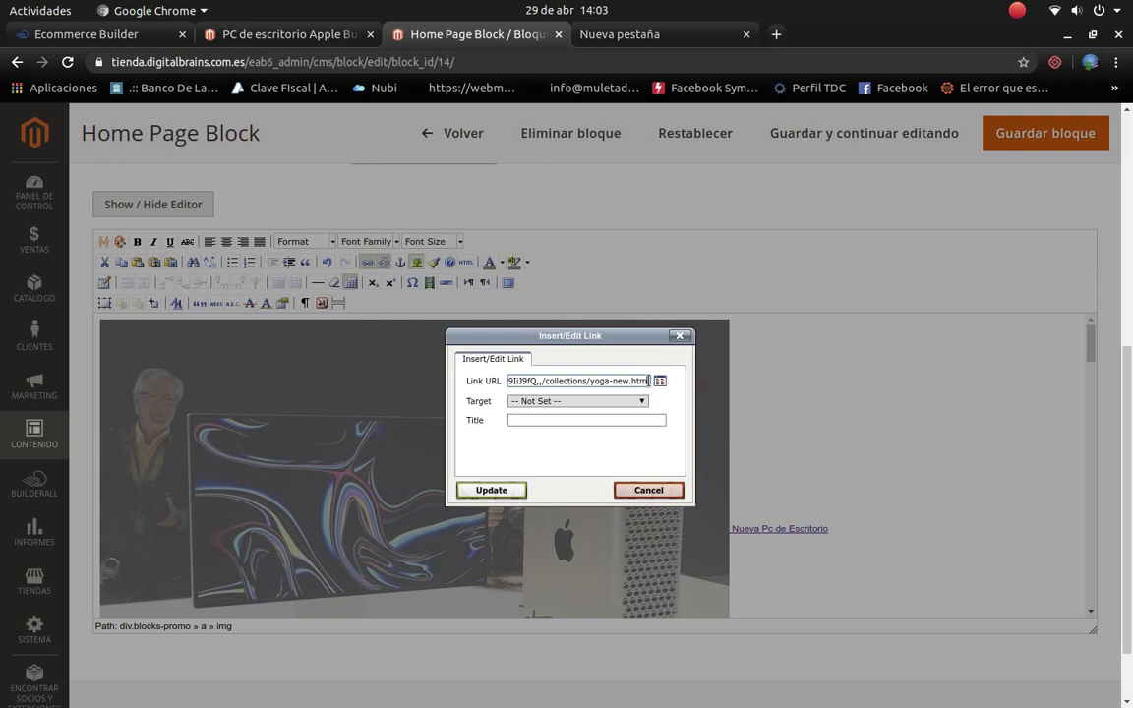
key("ctrl+shift+Left")
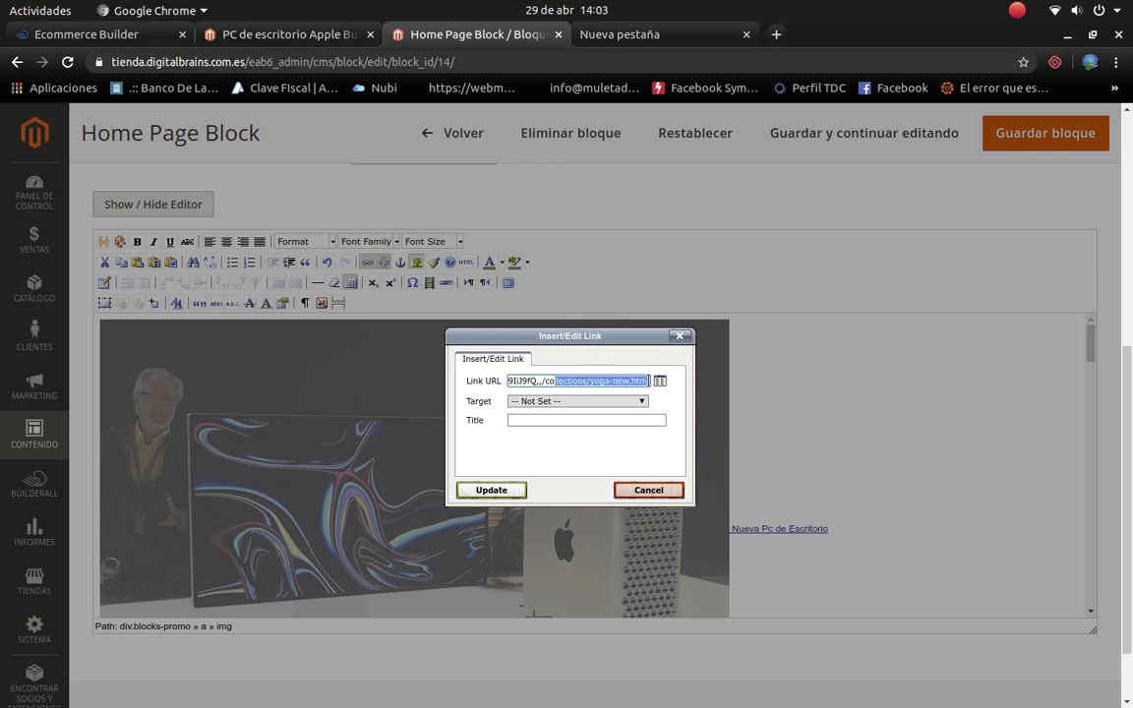
key("ctrl+shift+Left")
key("ctrl+shift+Left")
key("ctrl+shift+Left")
key("ctrl+shift+Left")
key("ctrl+shift+Left")
key("ctrl+shift+Left")
key("ctrl+shift+Left")
key("ctrl+shift+Left")
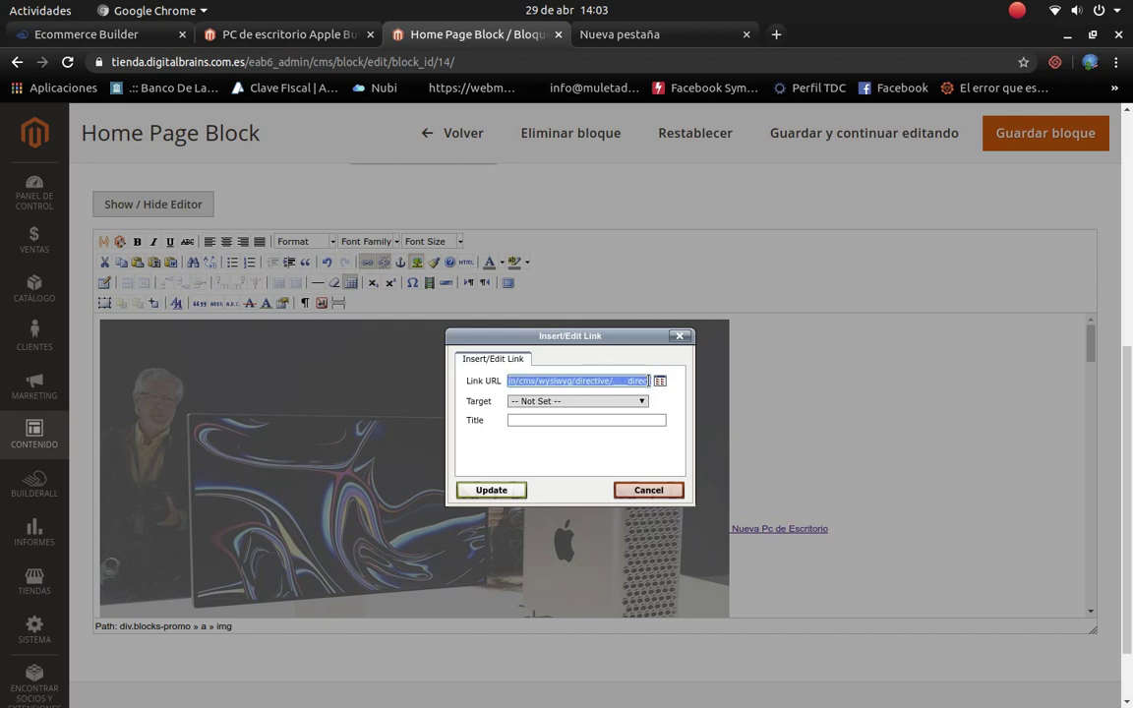
key("ctrl+shift+Left")
key("ctrl+shift+Left")
key("ctrl+shift+Left")
key("ctrl+shift+Left")
key("ctrl+shift+Left")
key("ctrl+shift+Left")
key("BackSpace")
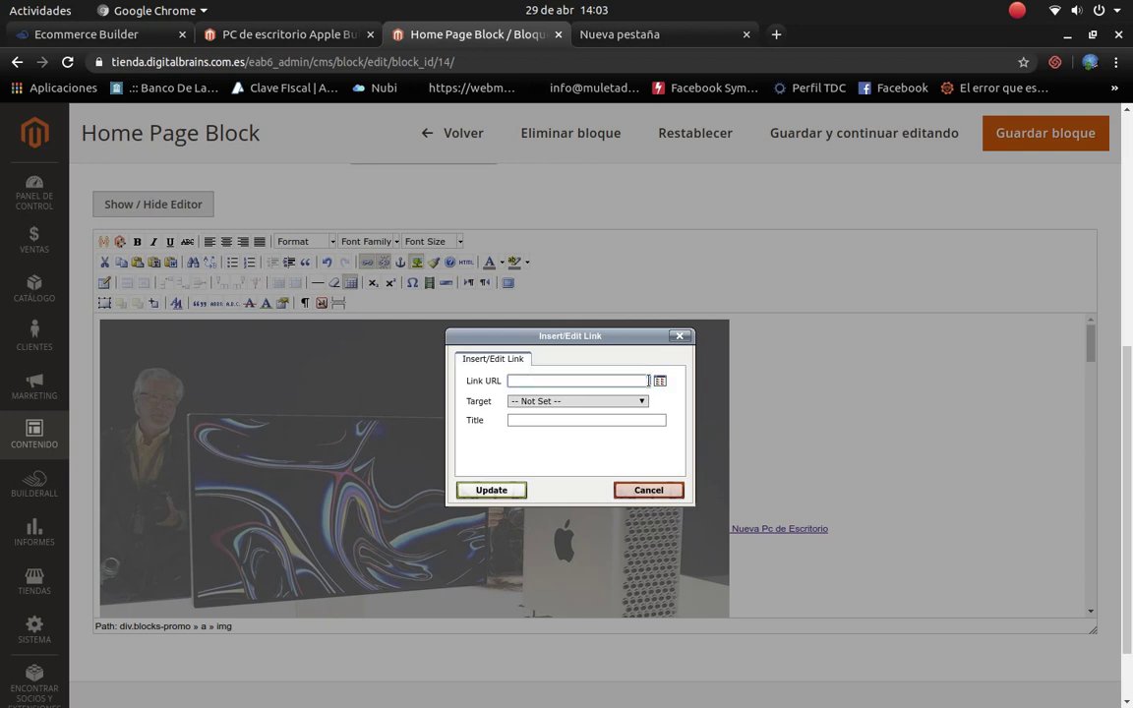
key("ctrl+v")
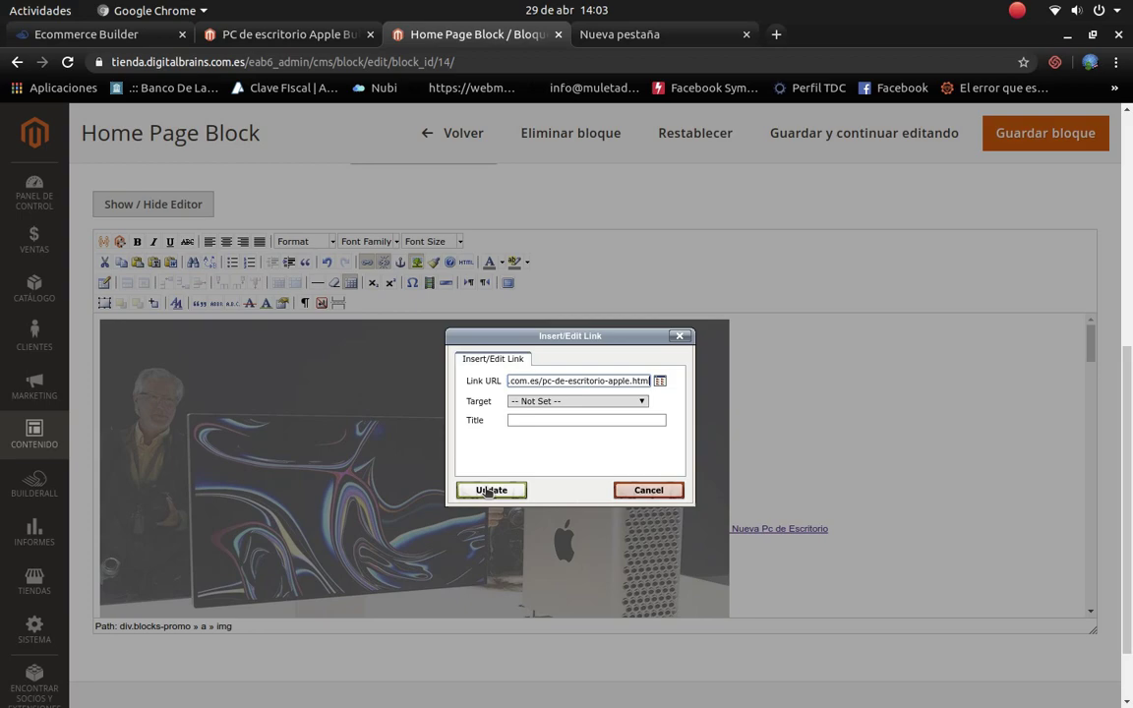
left_click(488, 491)
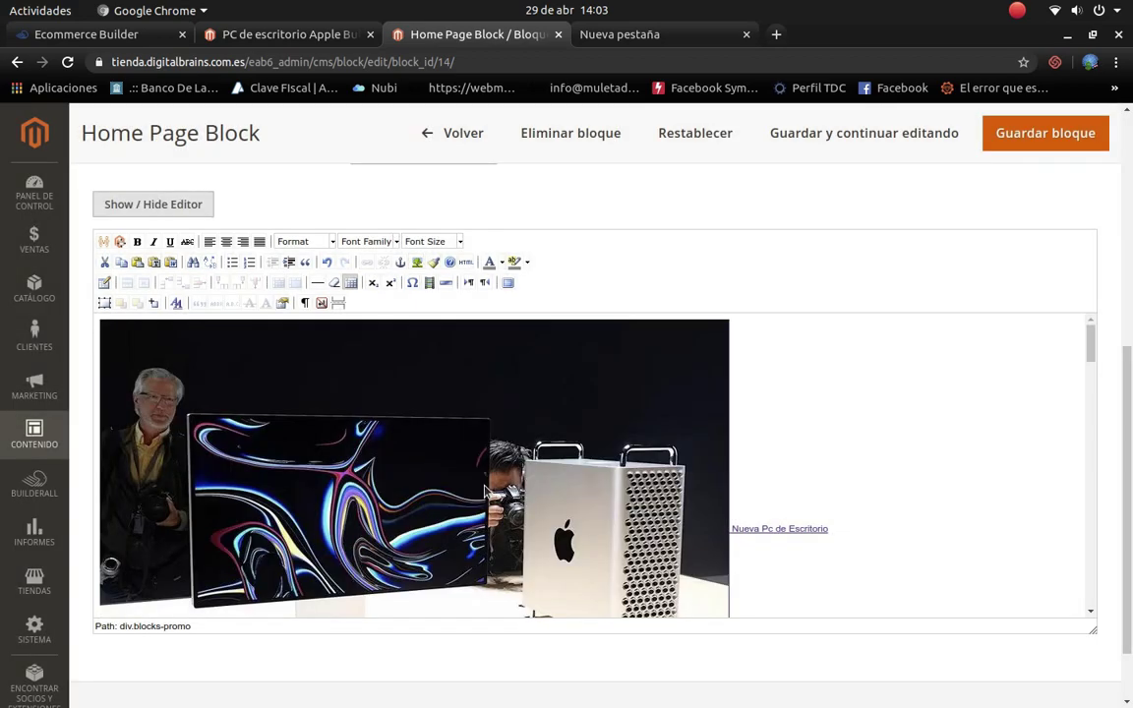
left_click(1057, 145)
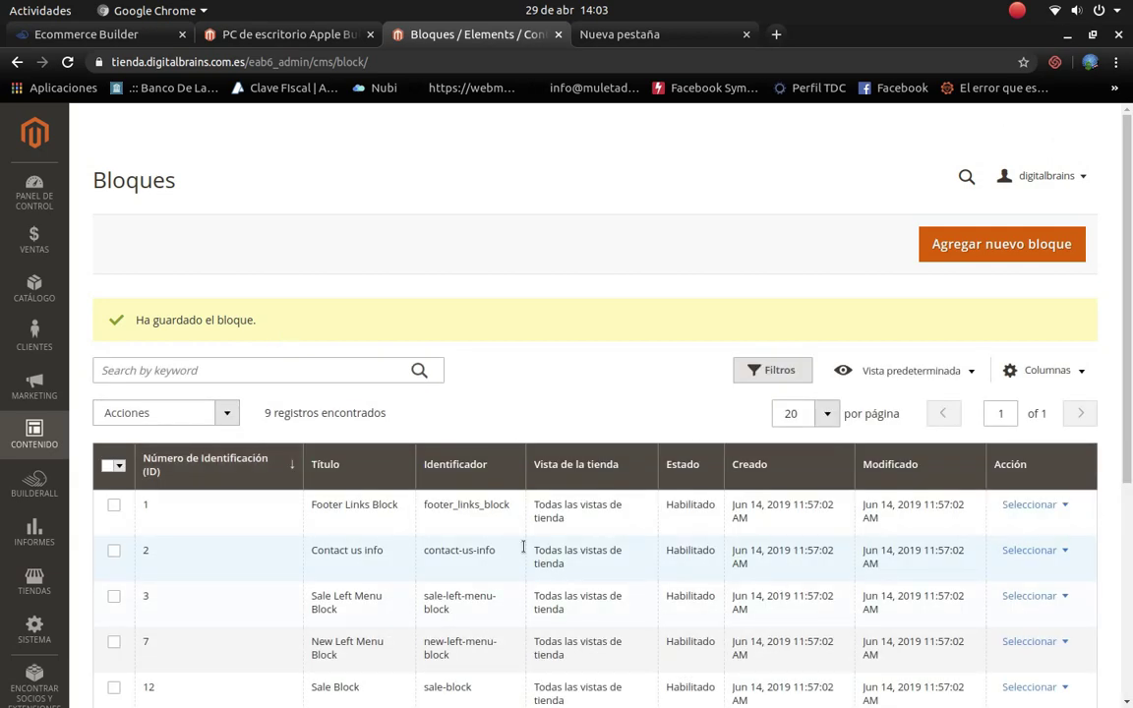
Step: Check the Bloques grid shows Home Page Block modified Apr 29, 2020 5:03:21 PM
scroll(523, 548, "down", 2)
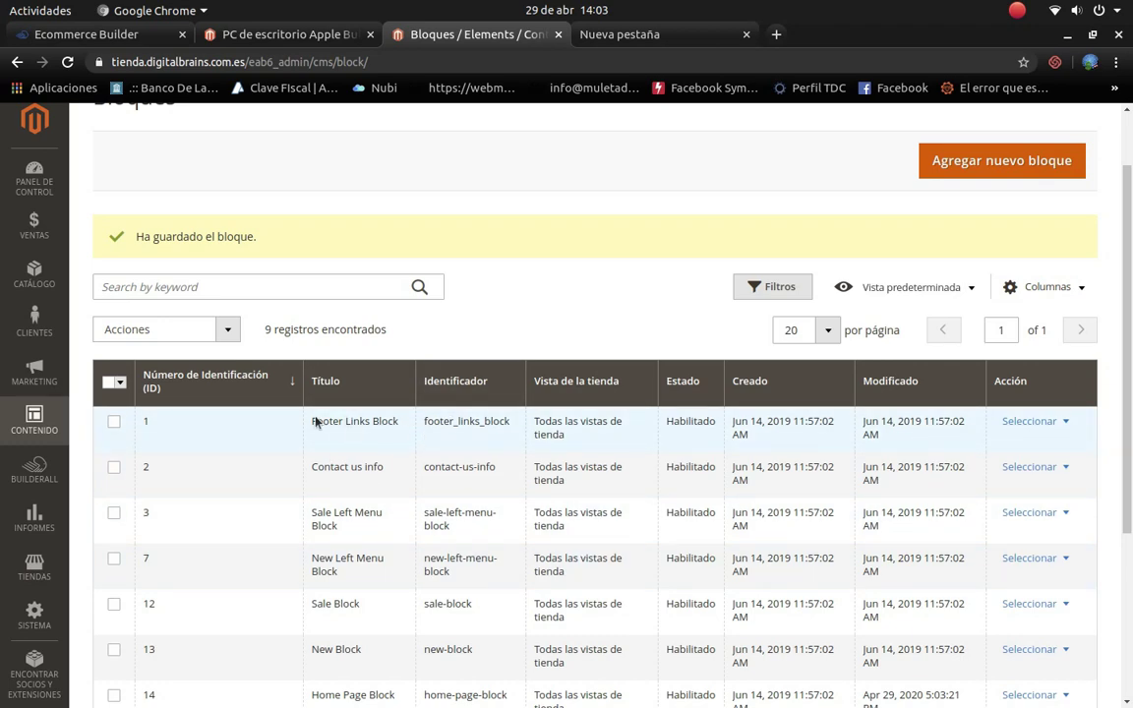
scroll(394, 428, "down", 5)
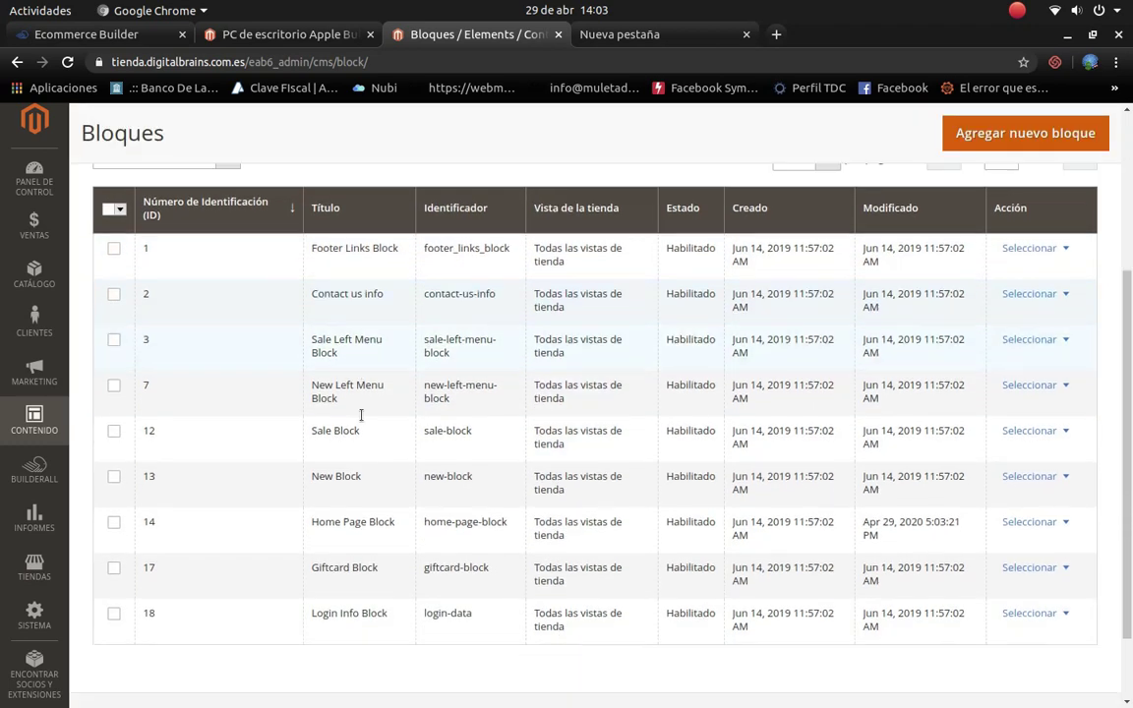
scroll(361, 432, "down", 2)
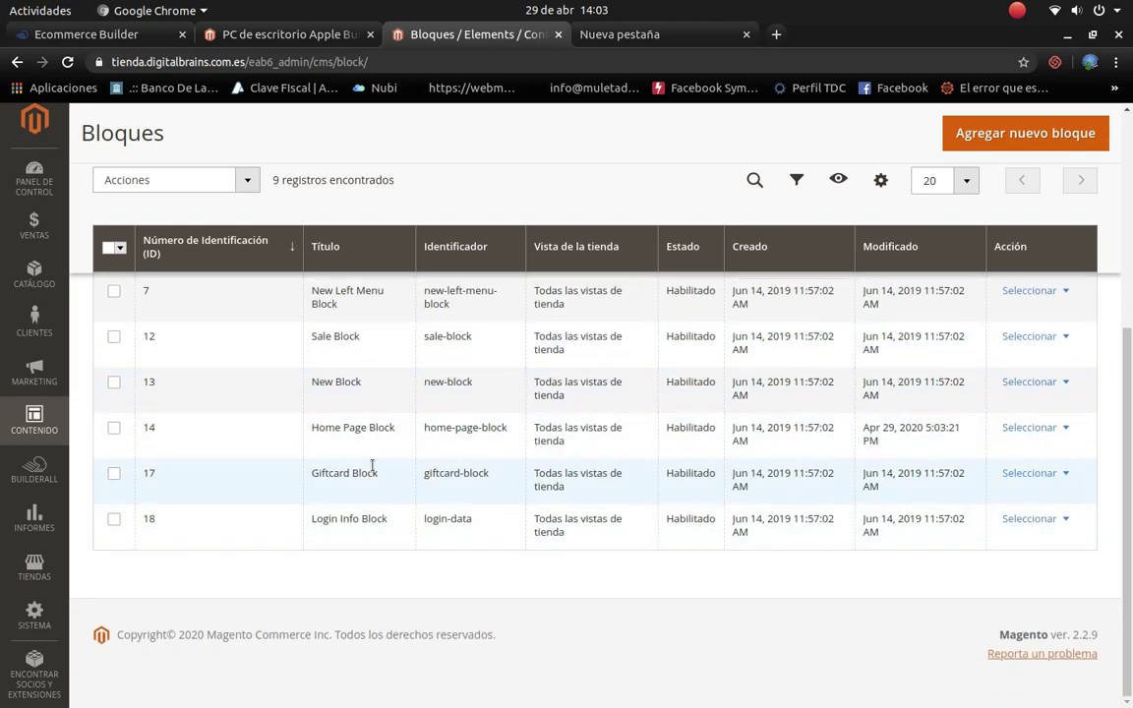
scroll(304, 393, "up", 5)
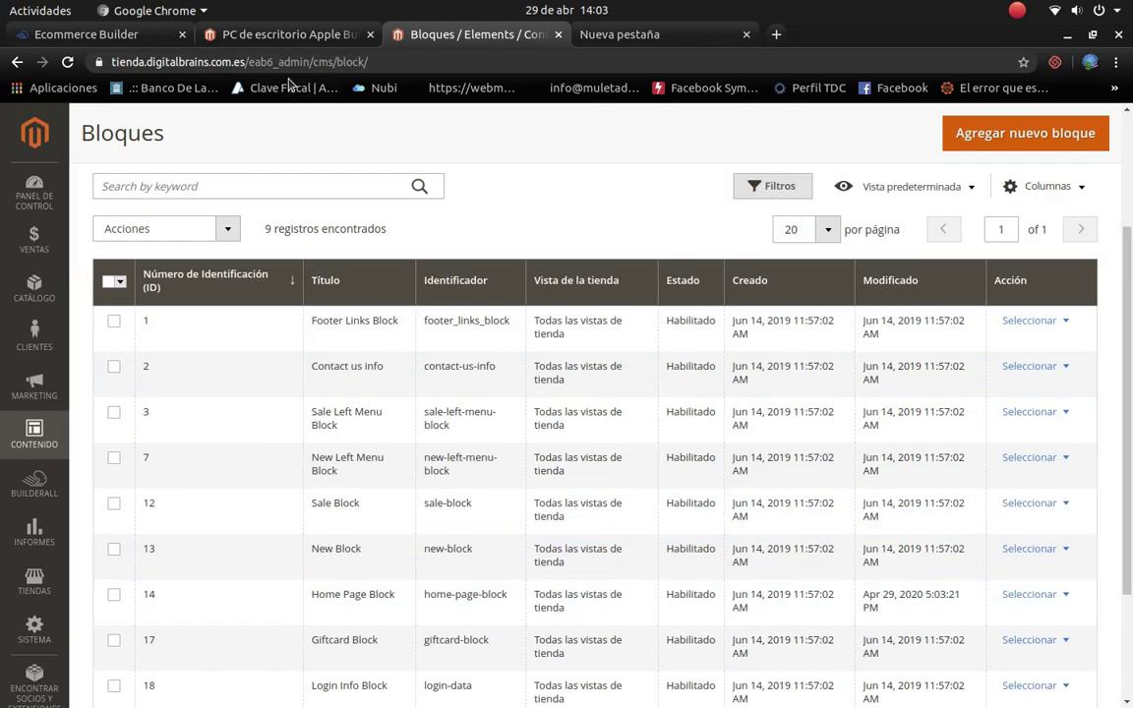
Step: Return to the storefront and open the store home page from the Builderall logo
left_click(287, 38)
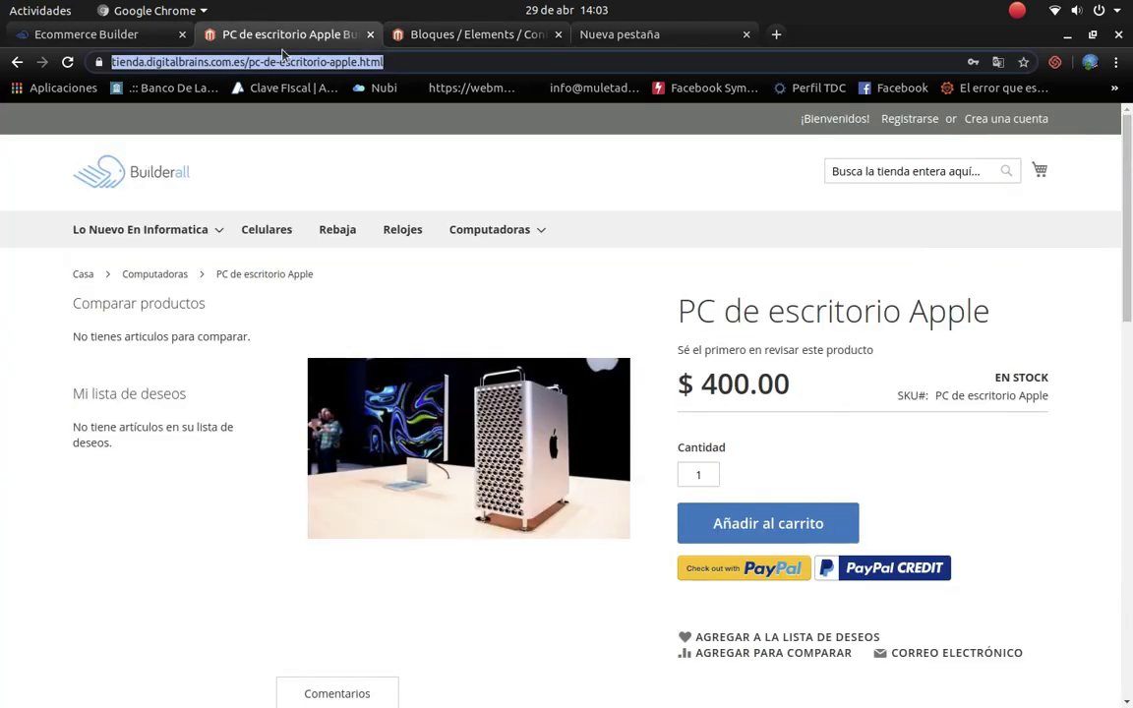
left_click(118, 169)
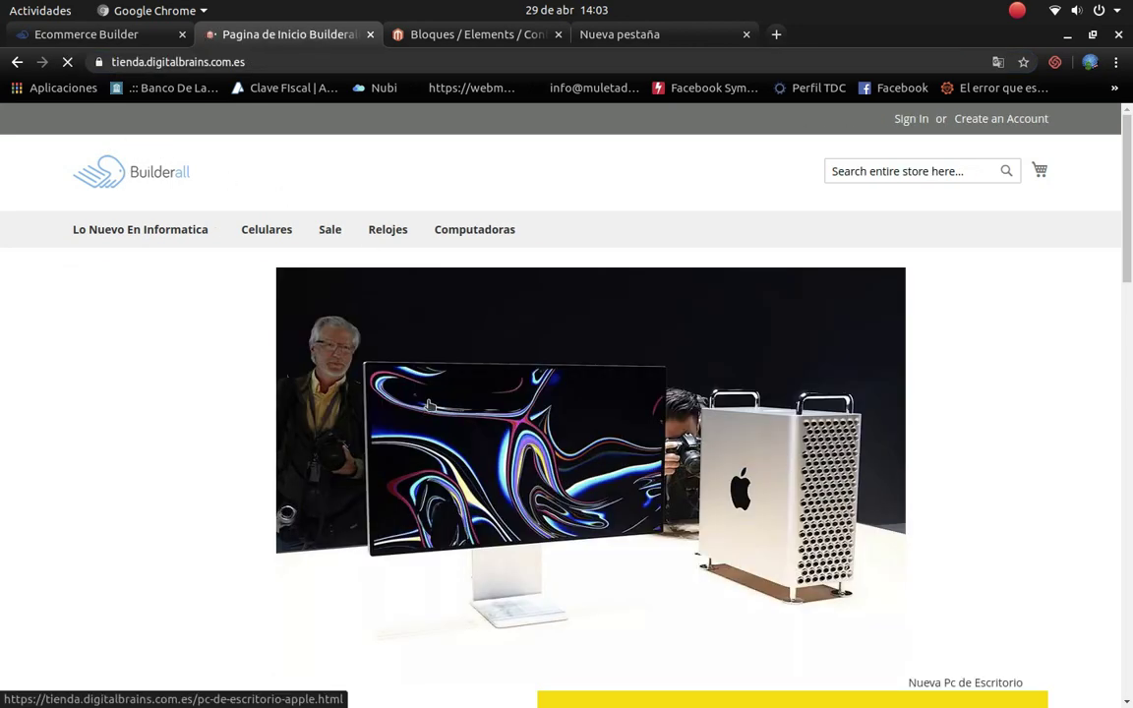
scroll(556, 419, "down", 3)
scroll(558, 427, "down", 2)
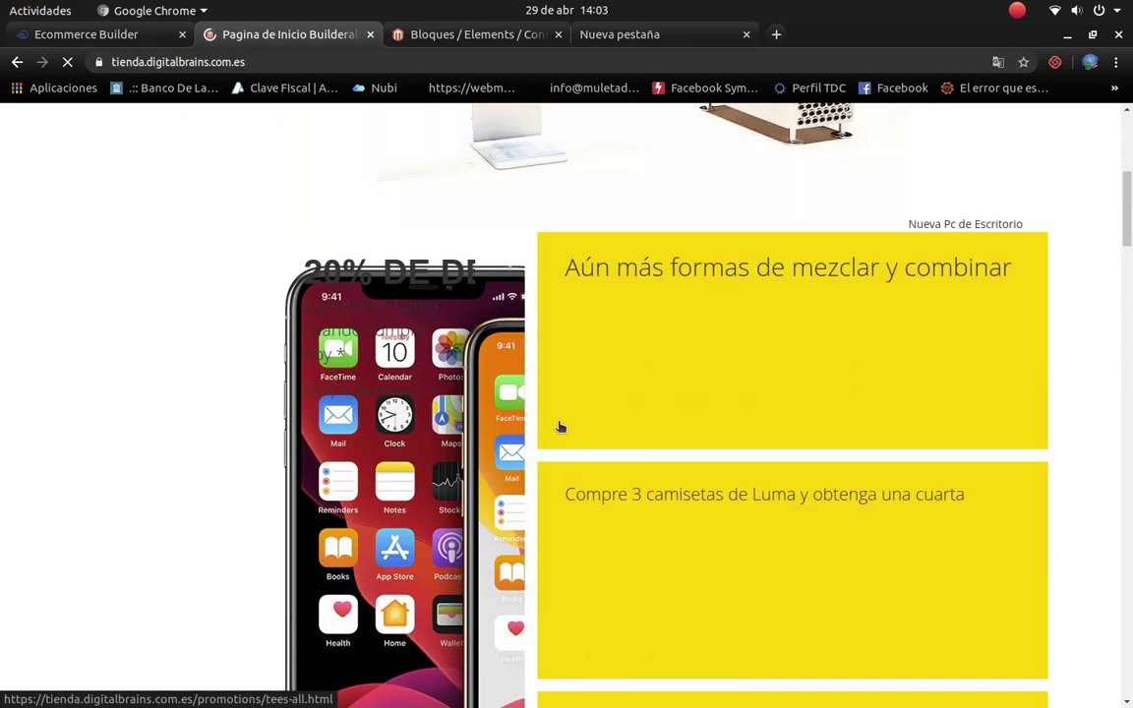
scroll(599, 382, "down", 2)
scroll(463, 417, "up", 3)
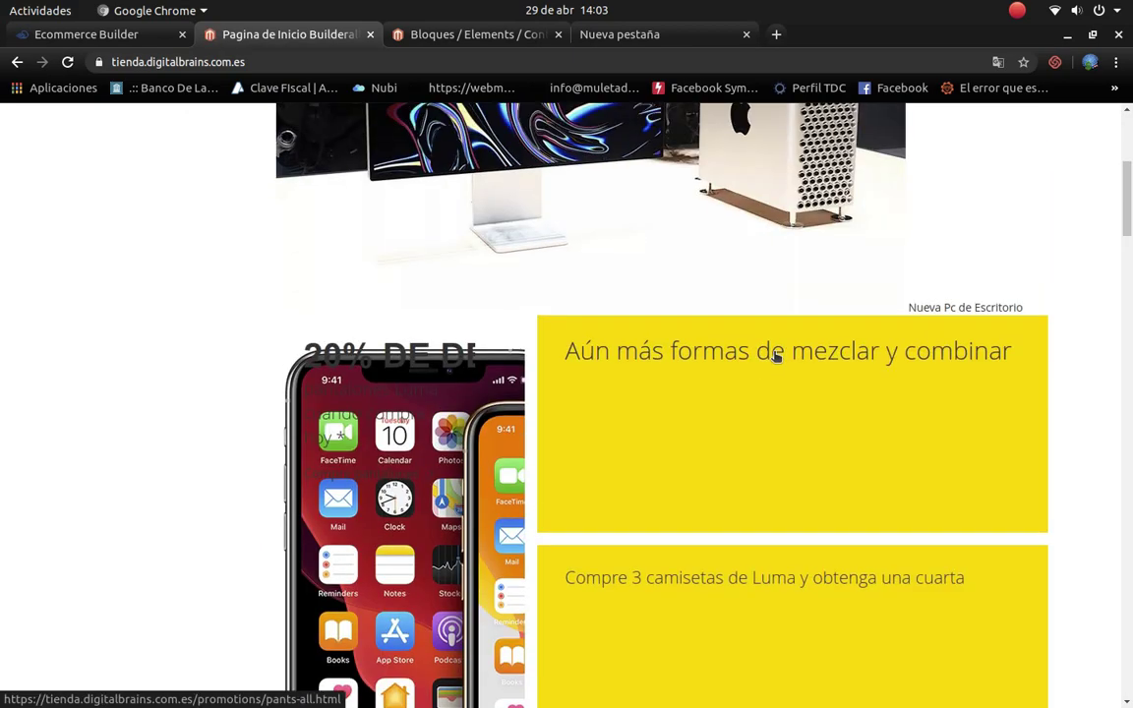
scroll(726, 466, "up", 1)
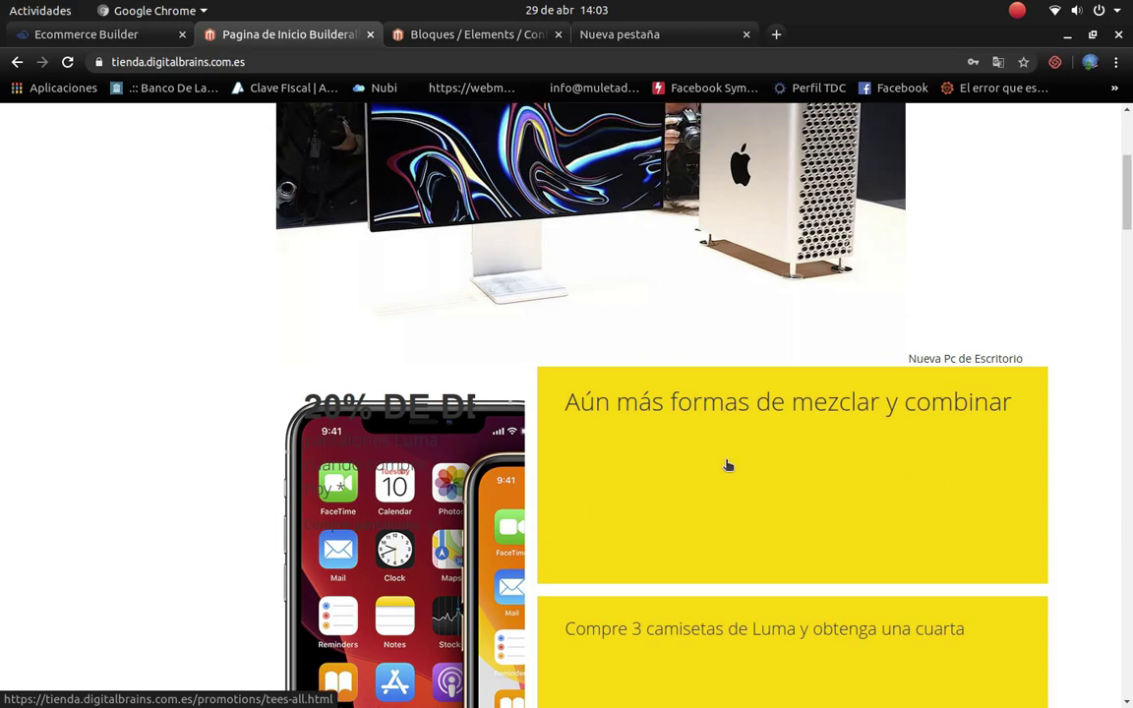
scroll(842, 518, "up", 2)
scroll(531, 502, "down", 2)
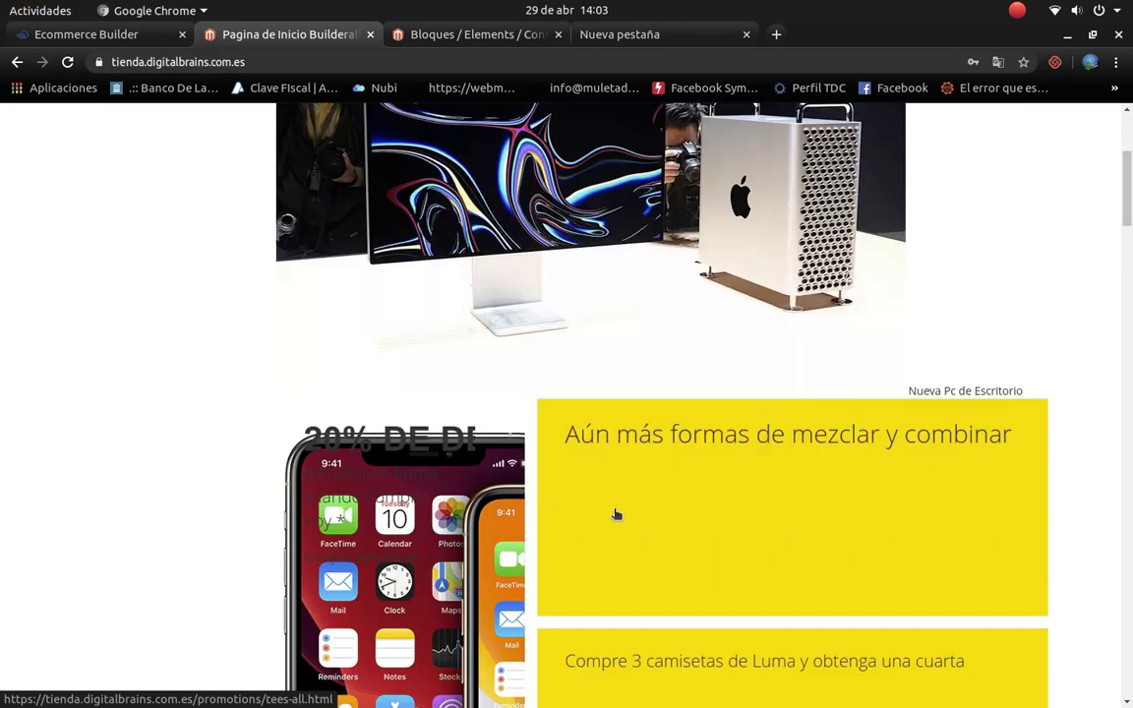
scroll(615, 513, "down", 2)
scroll(745, 478, "down", 2)
scroll(551, 356, "down", 6)
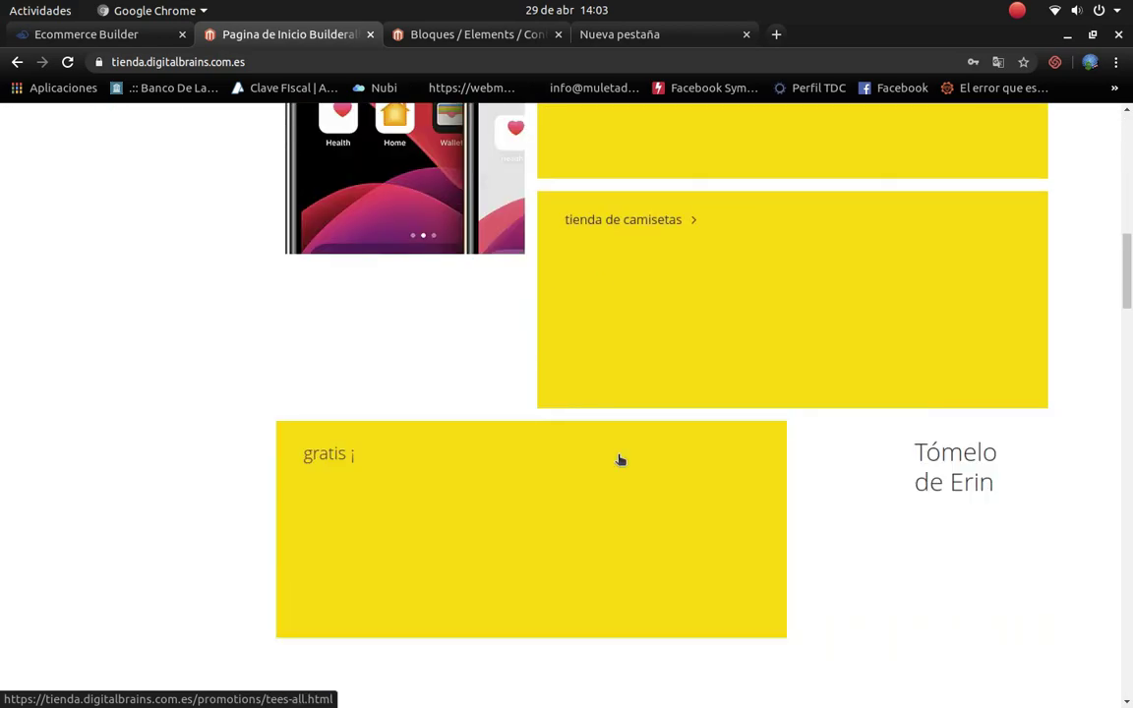
scroll(728, 403, "up", 3)
scroll(610, 345, "up", 3)
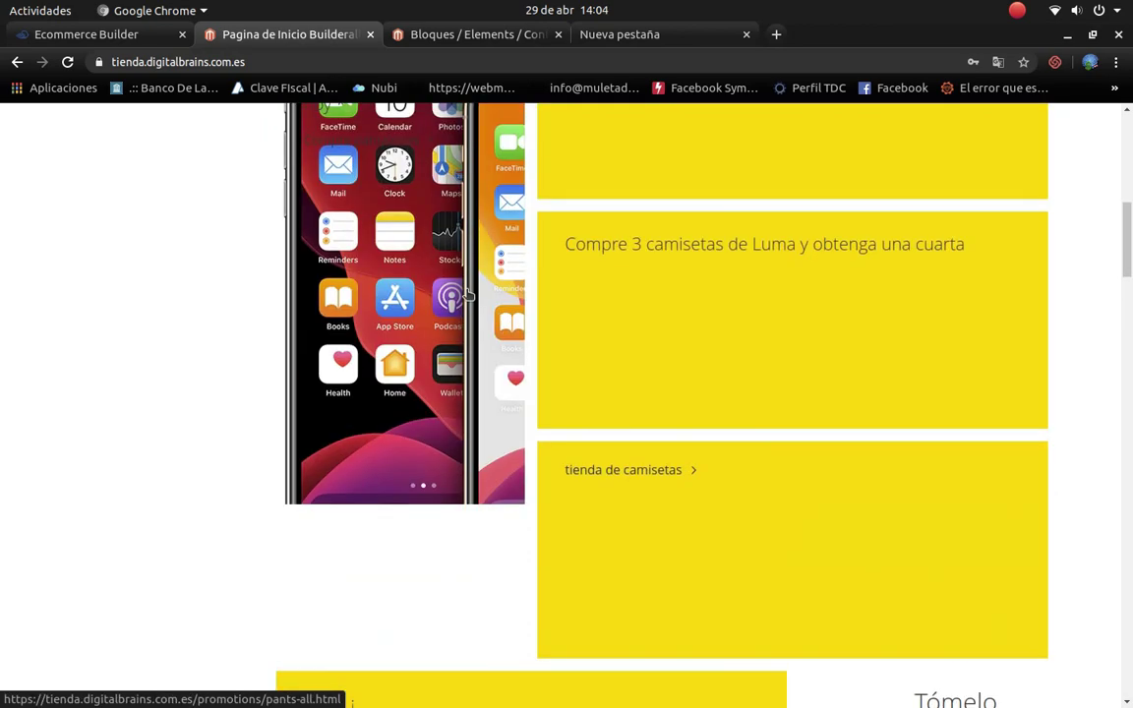
Step: Test a promo block link on the home page, then go back
left_click(460, 296)
scroll(532, 334, "up", 4)
scroll(531, 349, "up", 2)
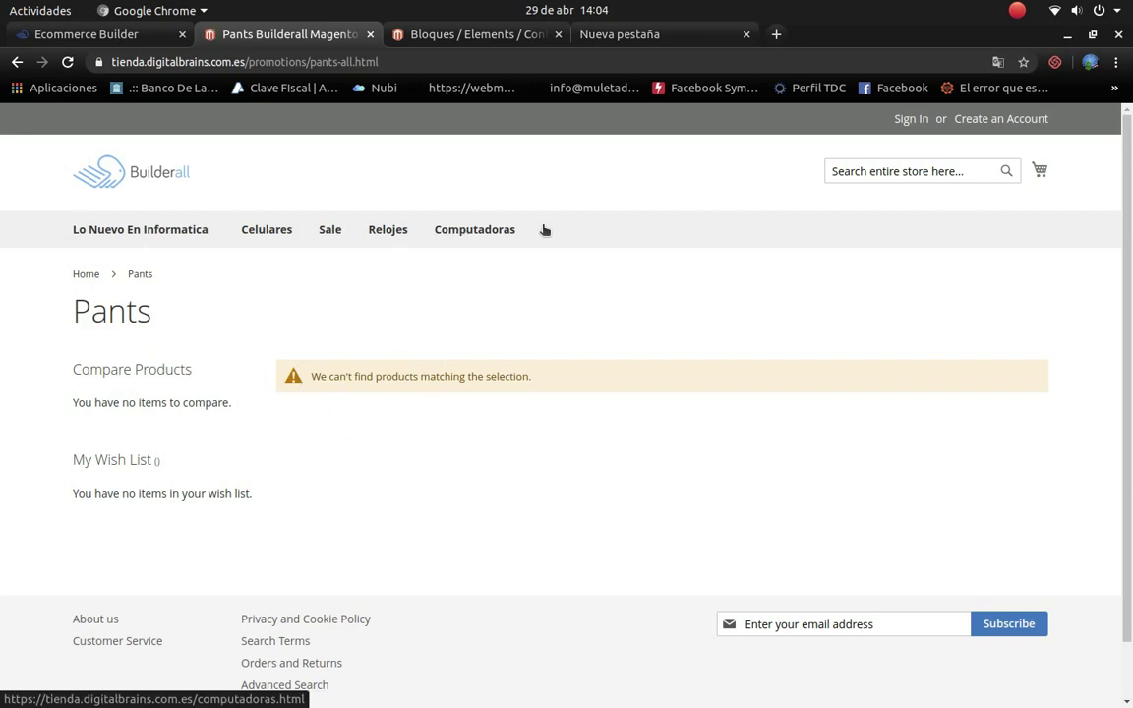
left_click(16, 62)
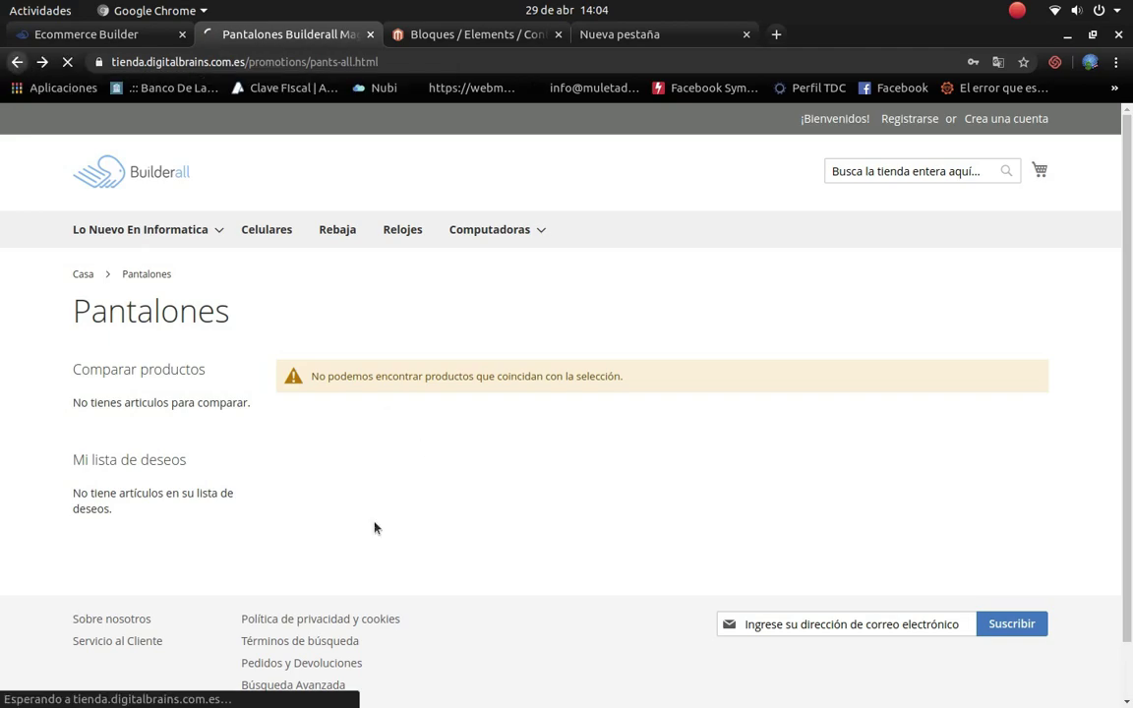
Step: Follow the Mac Pro banner to the PC de escritorio Apple product page ($ 400.00)
scroll(456, 468, "down", 5)
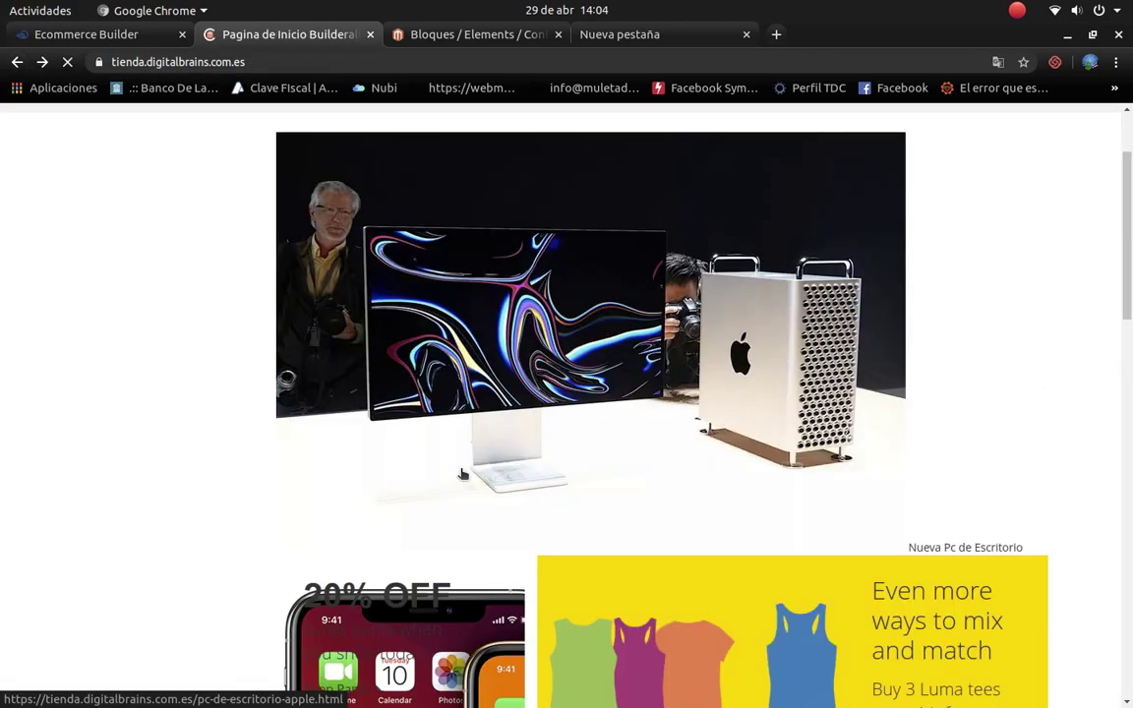
scroll(413, 351, "up", 5)
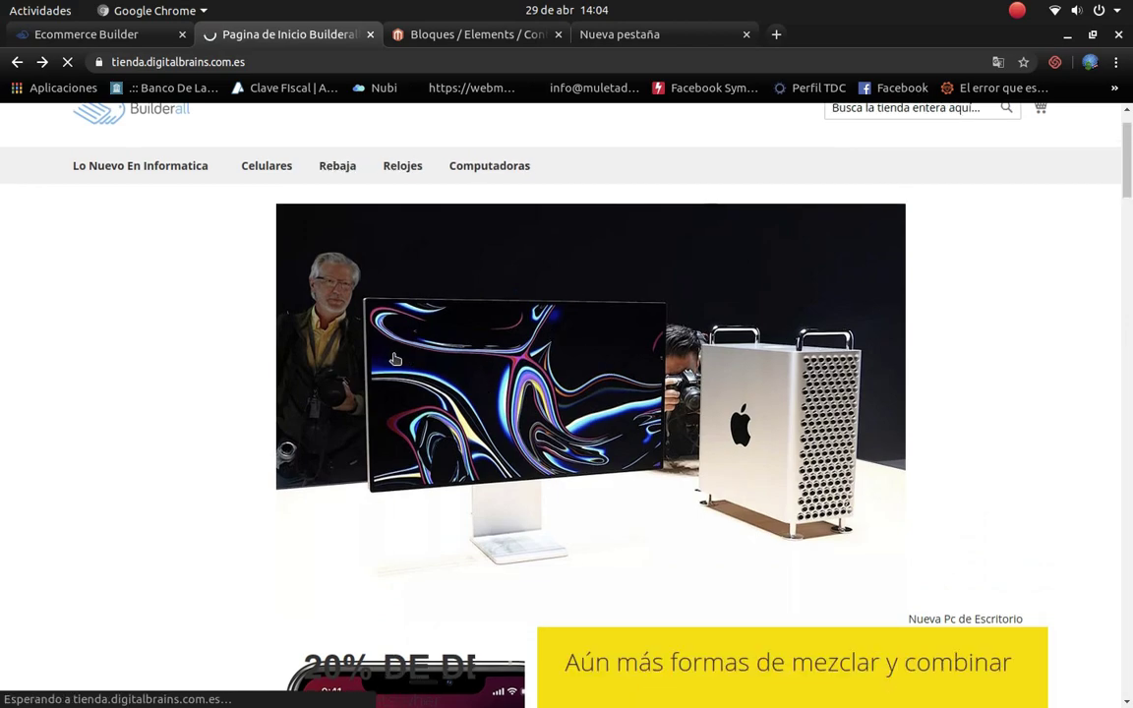
left_click(395, 359)
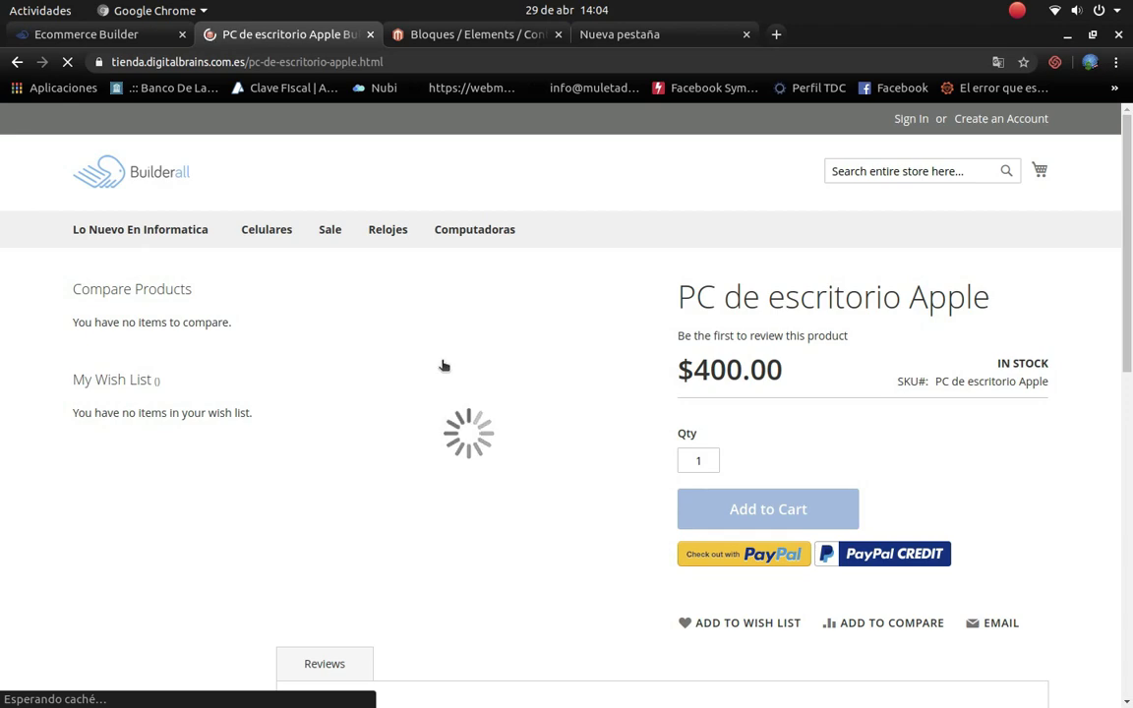
scroll(463, 422, "down", 8)
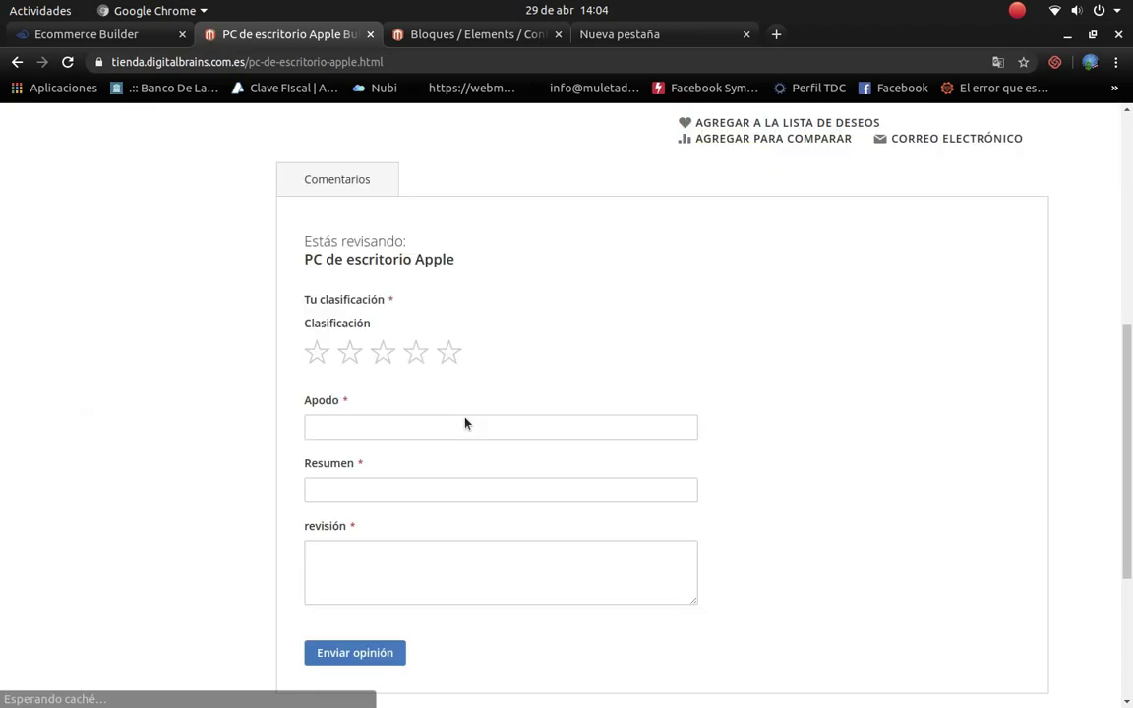
scroll(463, 420, "up", 7)
scroll(453, 409, "down", 6)
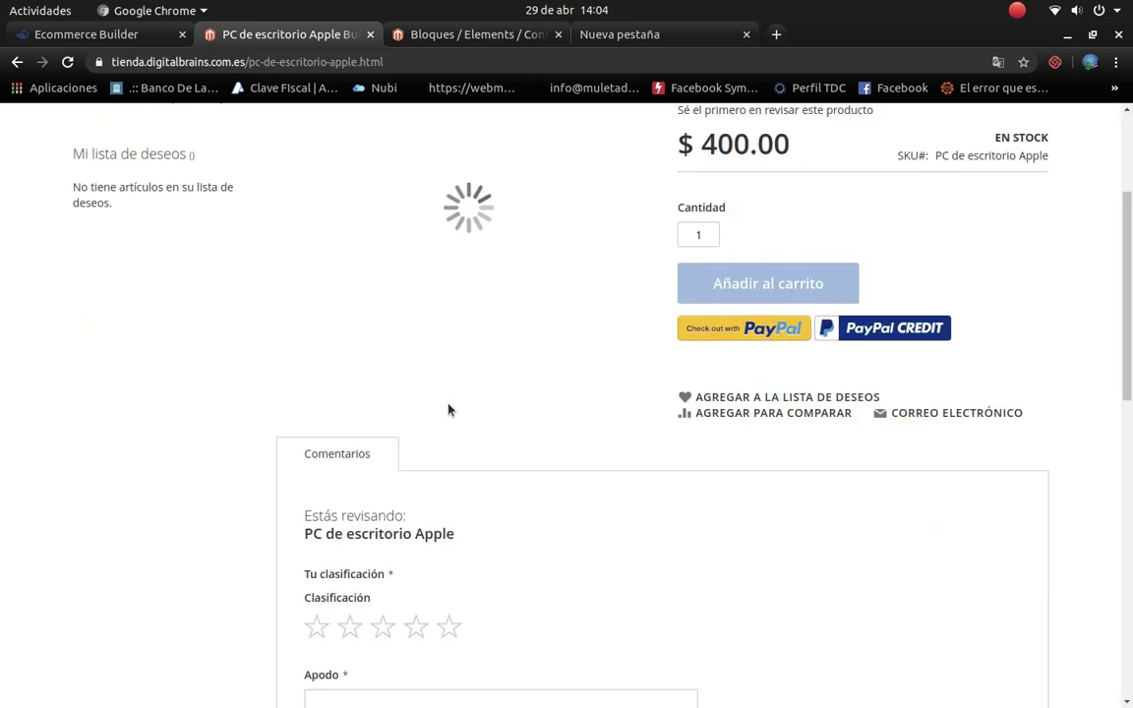
scroll(393, 433, "down", 5)
scroll(330, 460, "down", 2)
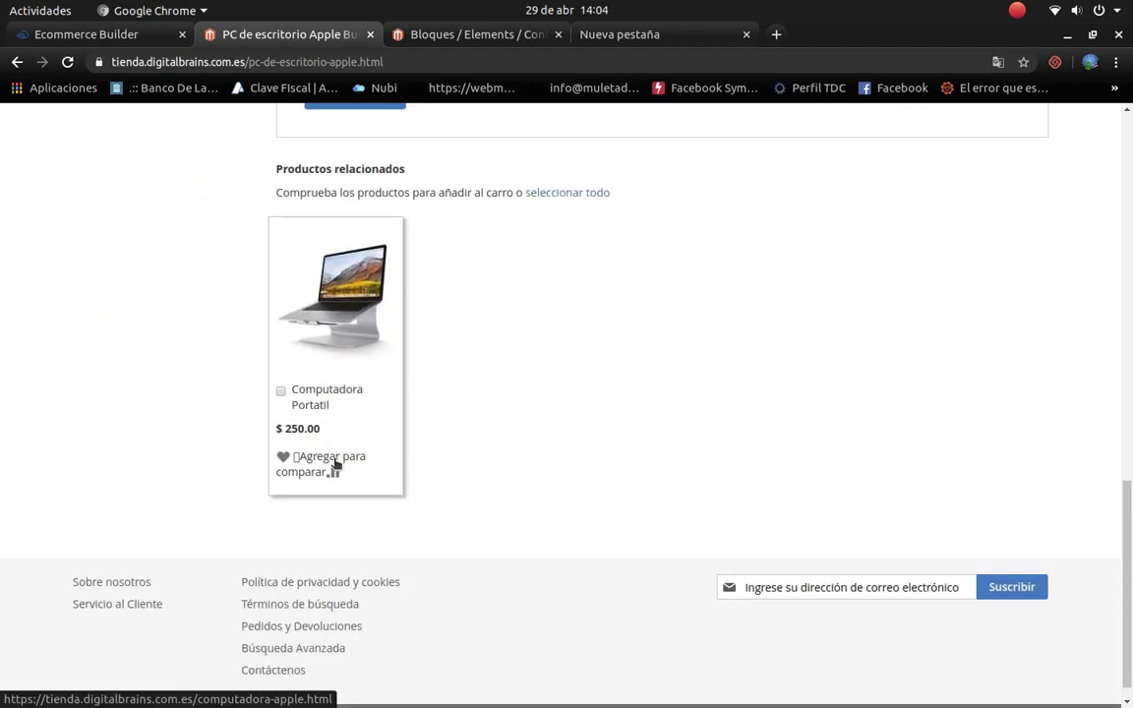
scroll(387, 412, "up", 9)
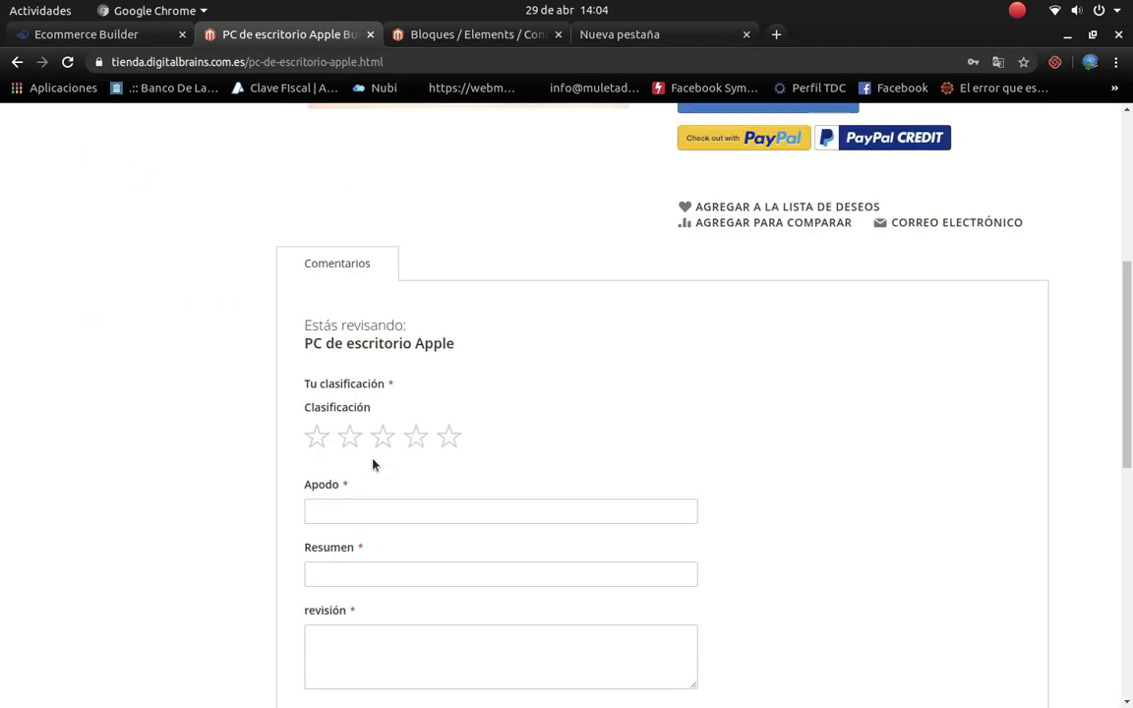
scroll(373, 463, "up", 1)
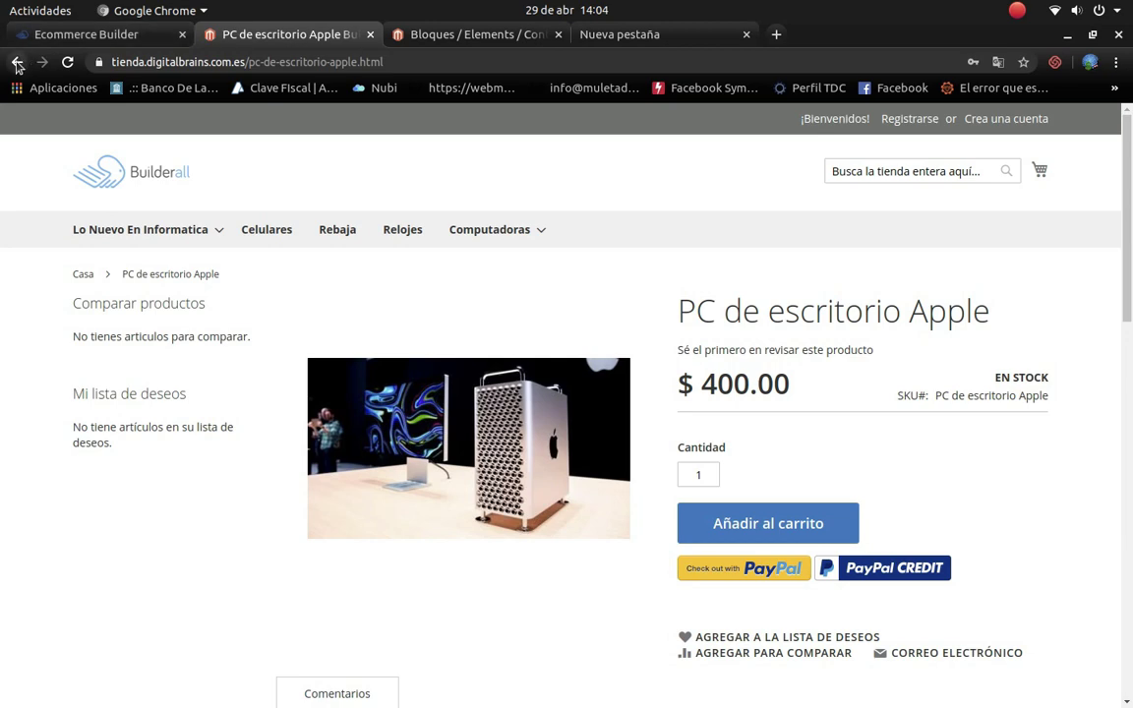
Step: Close the storefront tab and edit the Default Store View under Content > Design > Configuration
left_click(367, 35)
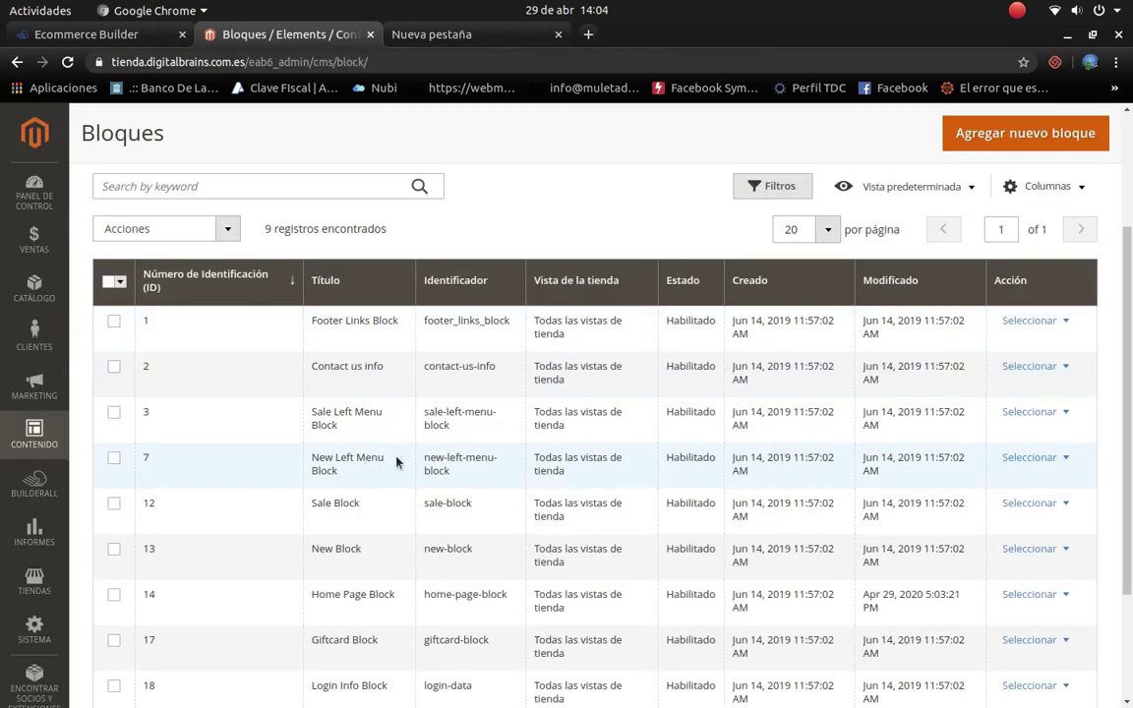
scroll(468, 456, "down", 5)
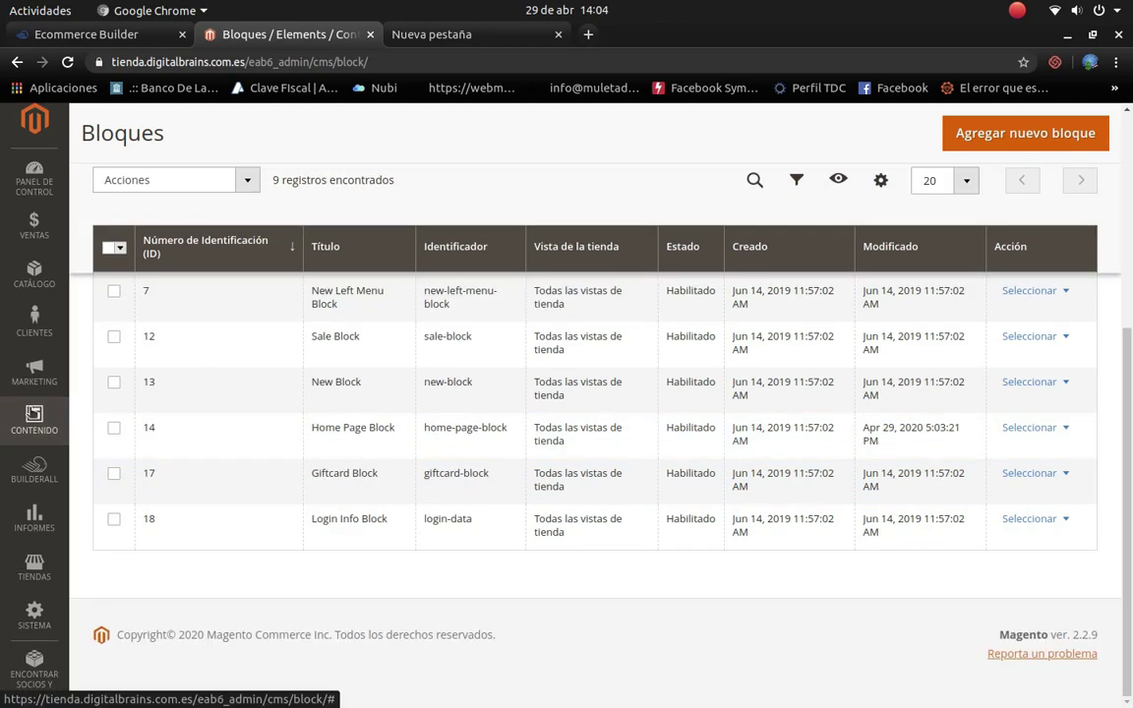
scroll(468, 456, "up", 6)
left_click(35, 432)
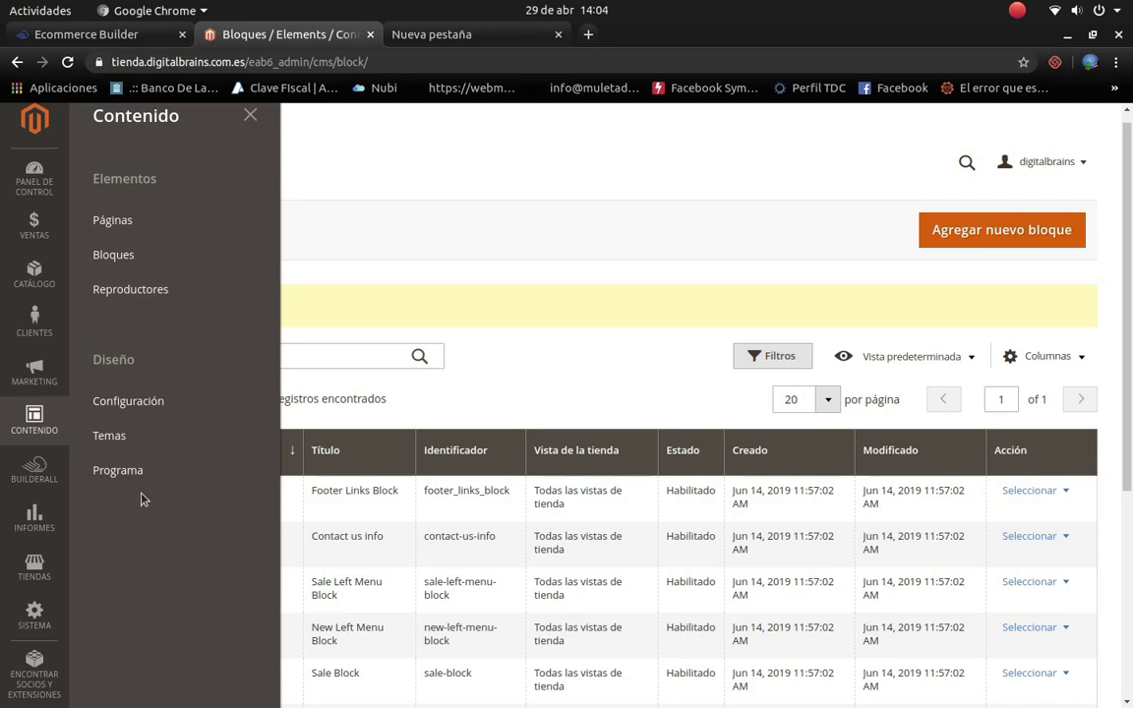
left_click(139, 443)
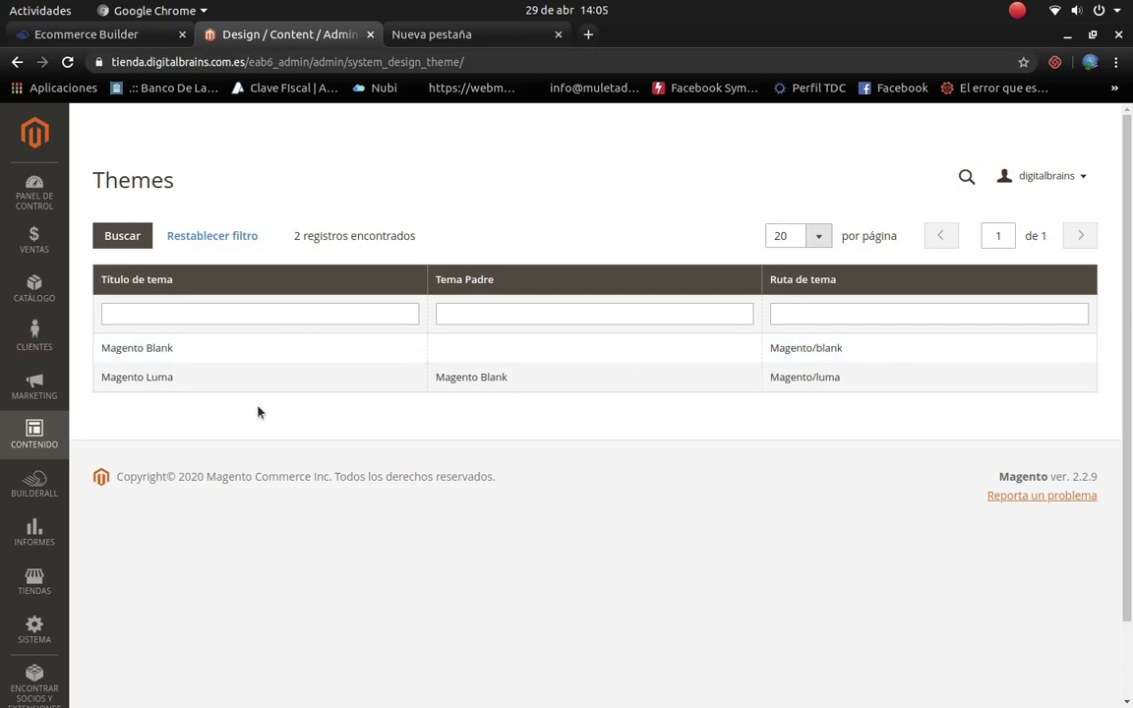
left_click(34, 429)
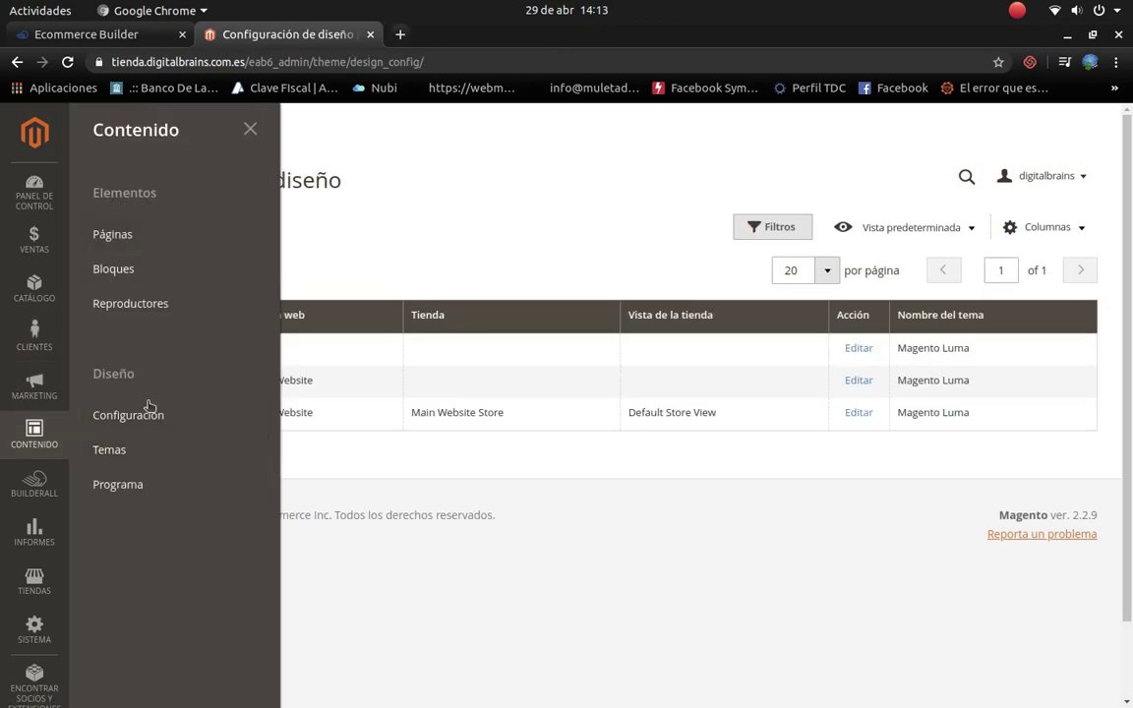
left_click(137, 421)
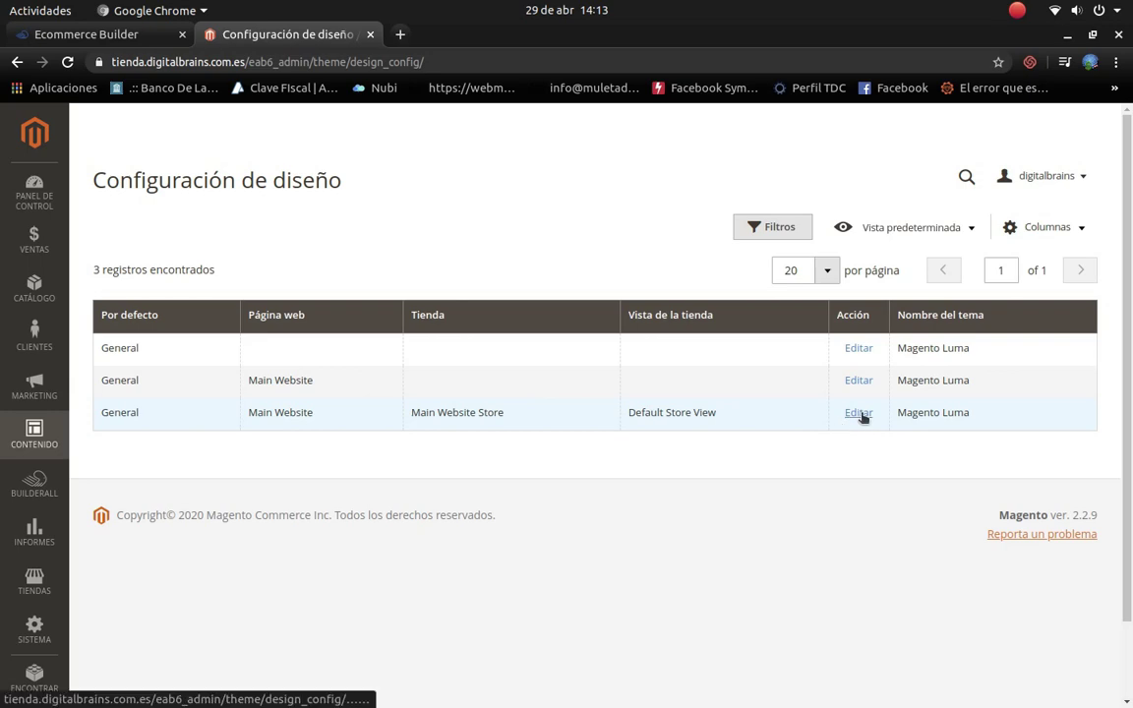
left_click(859, 414)
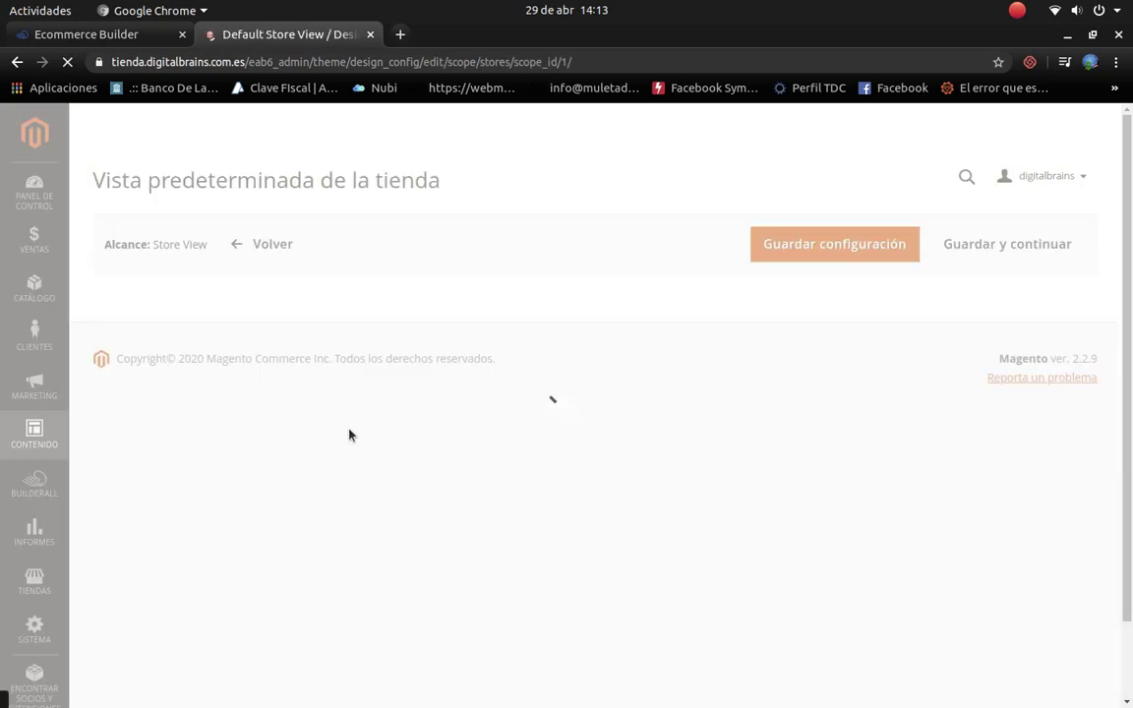
Step: In HTML Head, change the default page title to 'Tienda Informatica Digital Brains'
scroll(522, 463, "down", 2)
scroll(522, 462, "down", 3)
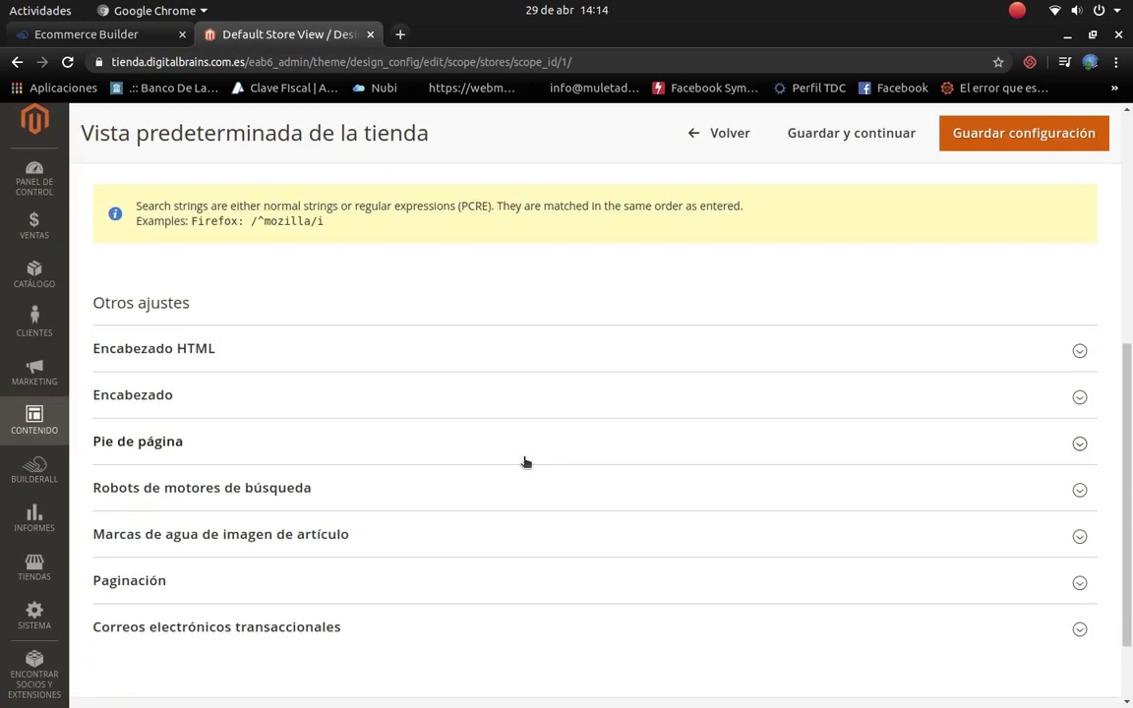
scroll(386, 405, "up", 3)
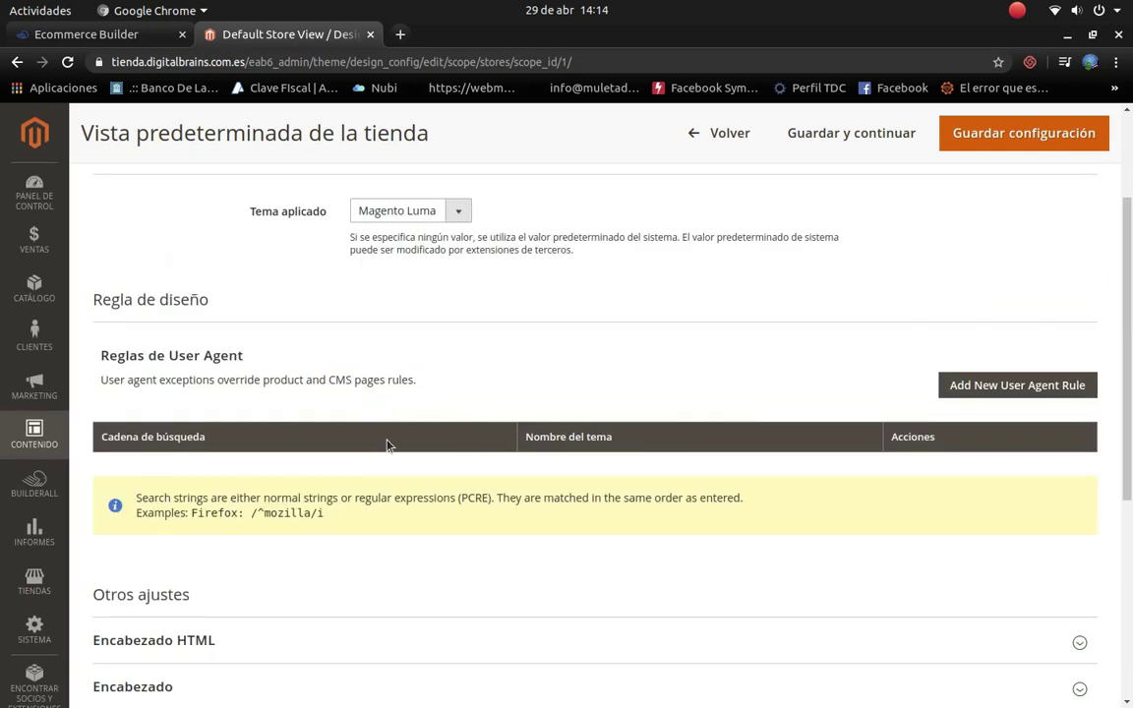
scroll(387, 444, "down", 3)
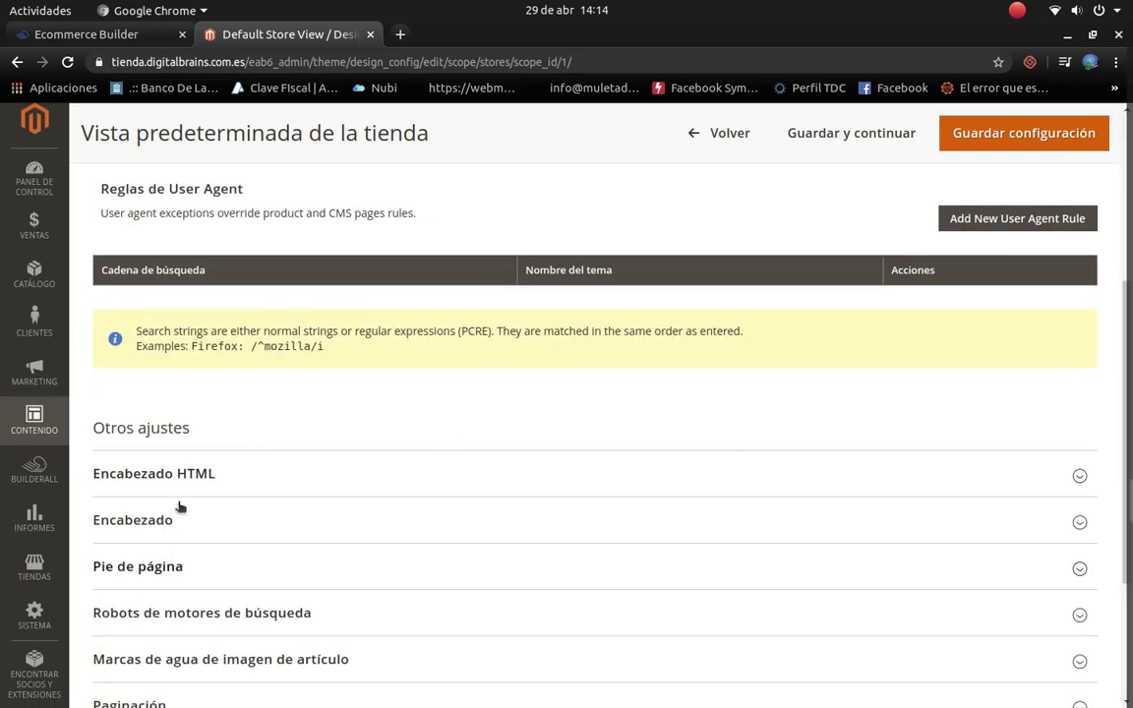
scroll(534, 377, "down", 2)
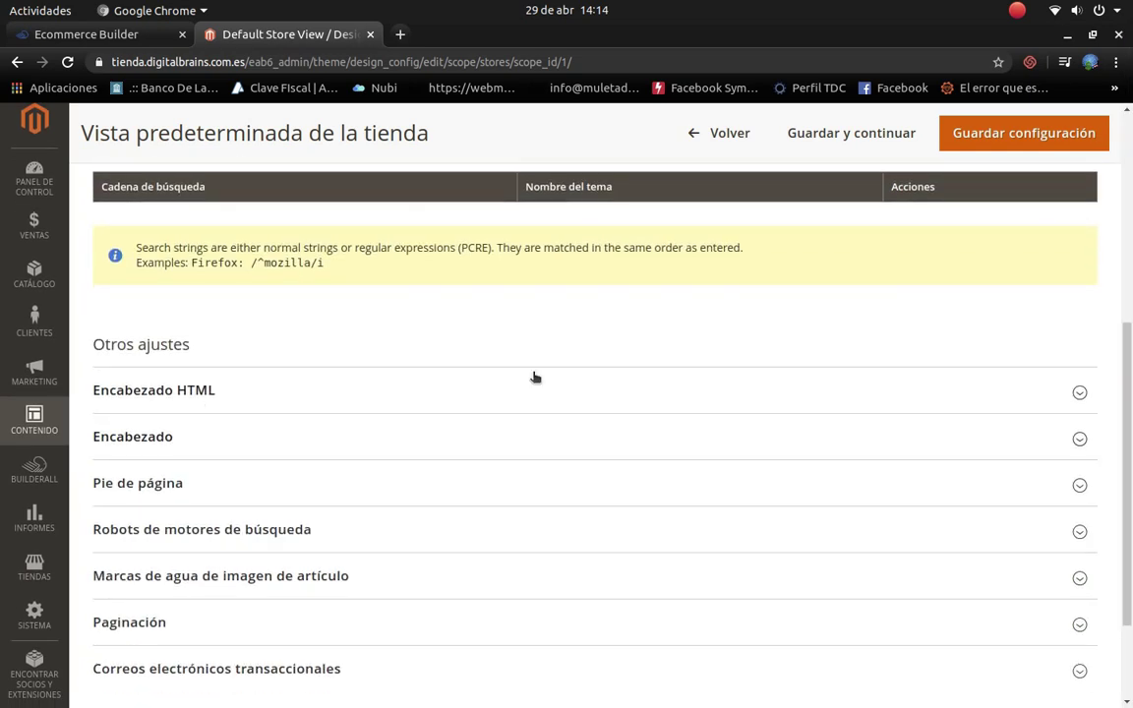
left_click(1080, 393)
scroll(483, 545, "down", 2)
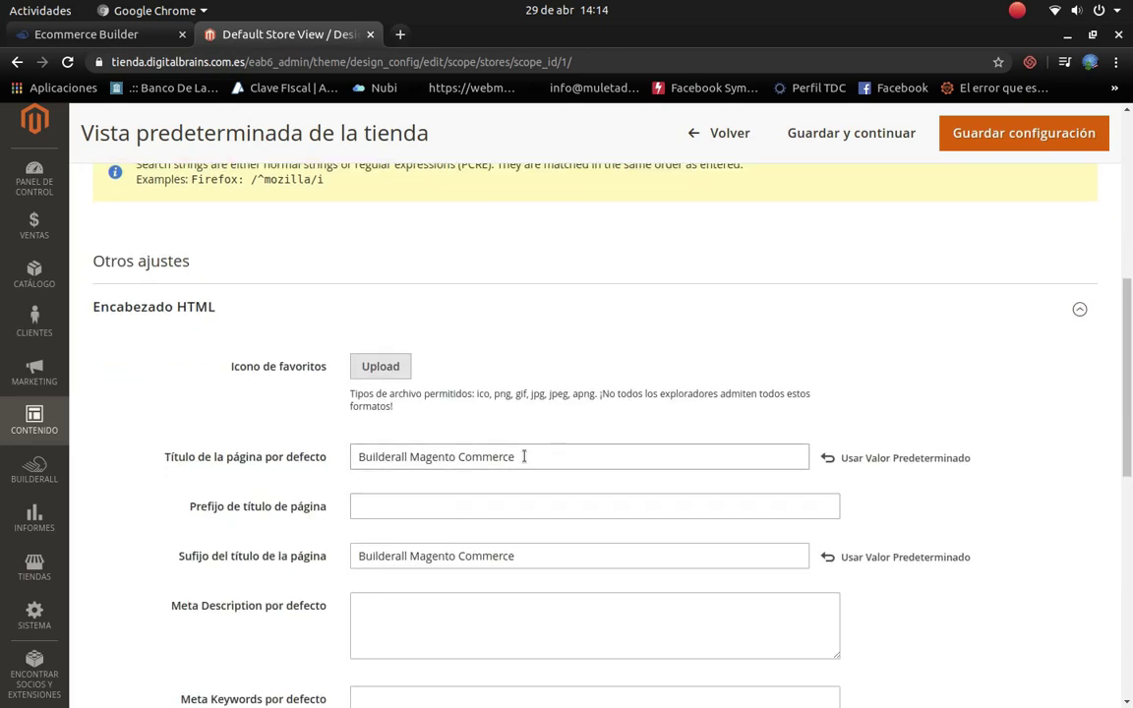
left_click_drag(555, 461, 130, 465)
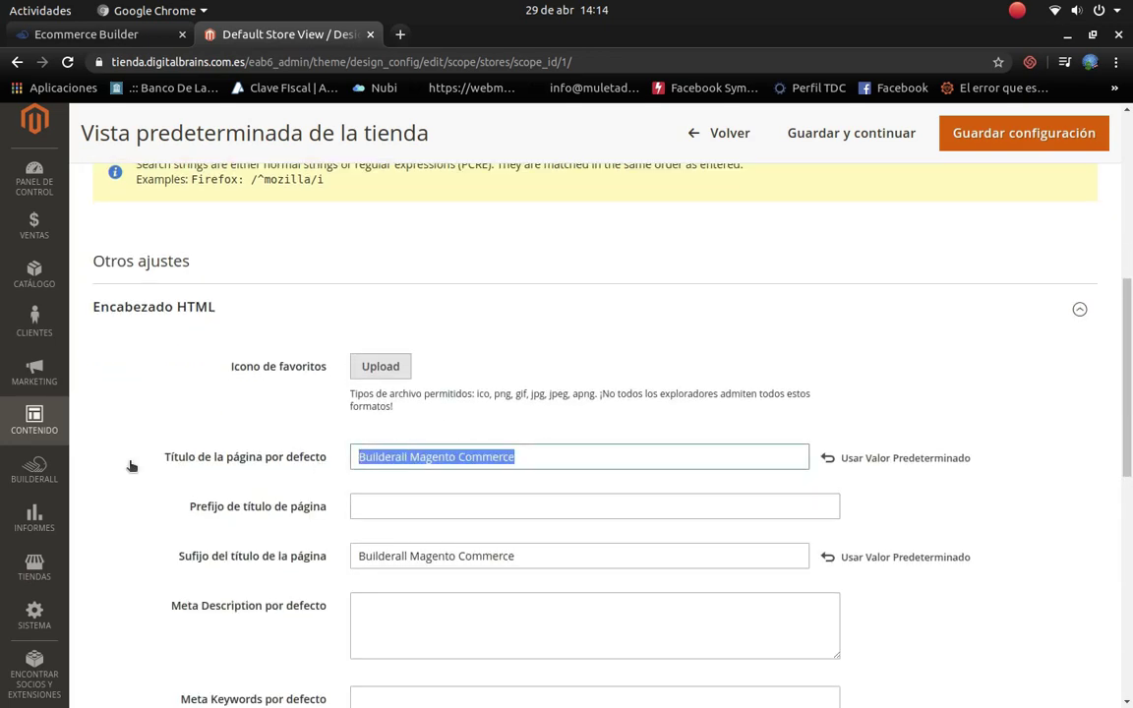
type("Tienda Informatica Digital Brai")
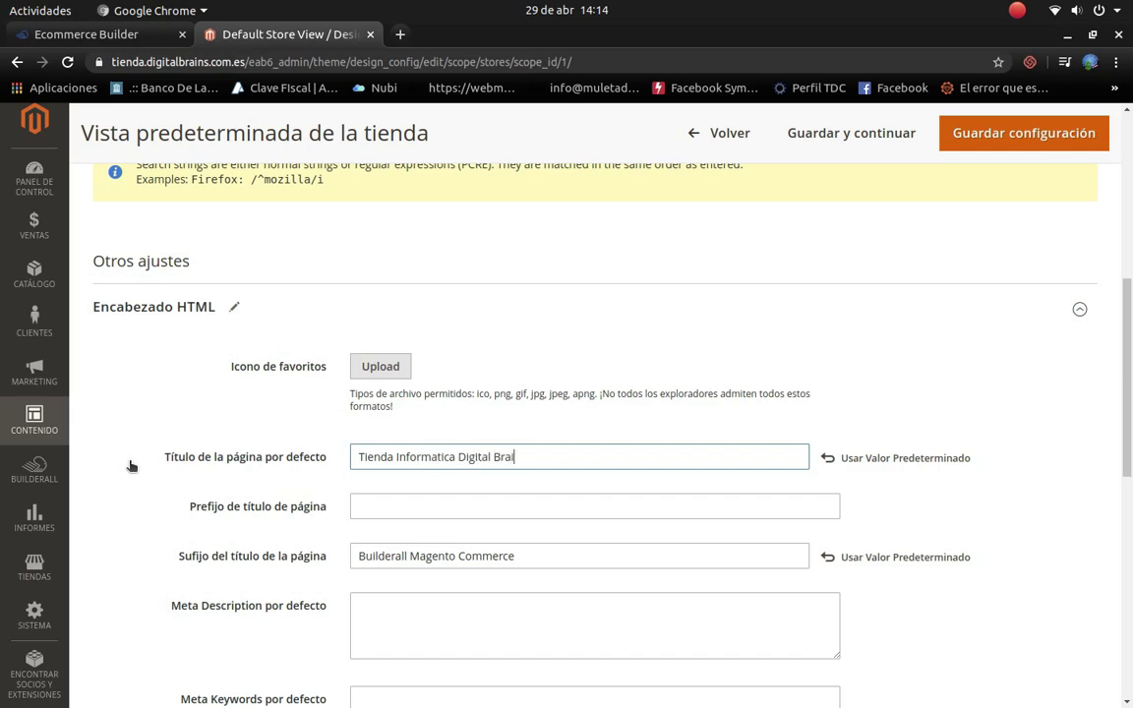
Step: Copy that title into the page title suffix, replacing 'Builderall Magento Commerce'
key("shift+Left")
key("shift+Left")
key("shift+Left")
key("shift+Left")
key("shift+Left")
key("shift+Left")
key("shift+Left")
key("shift+Left")
key("shift+Left")
key("shift+Left")
key("shift+Left")
key("shift+Left")
key("shift+Left")
key("shift+Left")
key("shift+Left")
key("shift+Left")
key("shift+Left")
key("shift+Left")
key("shift+Left")
key("shift+Left")
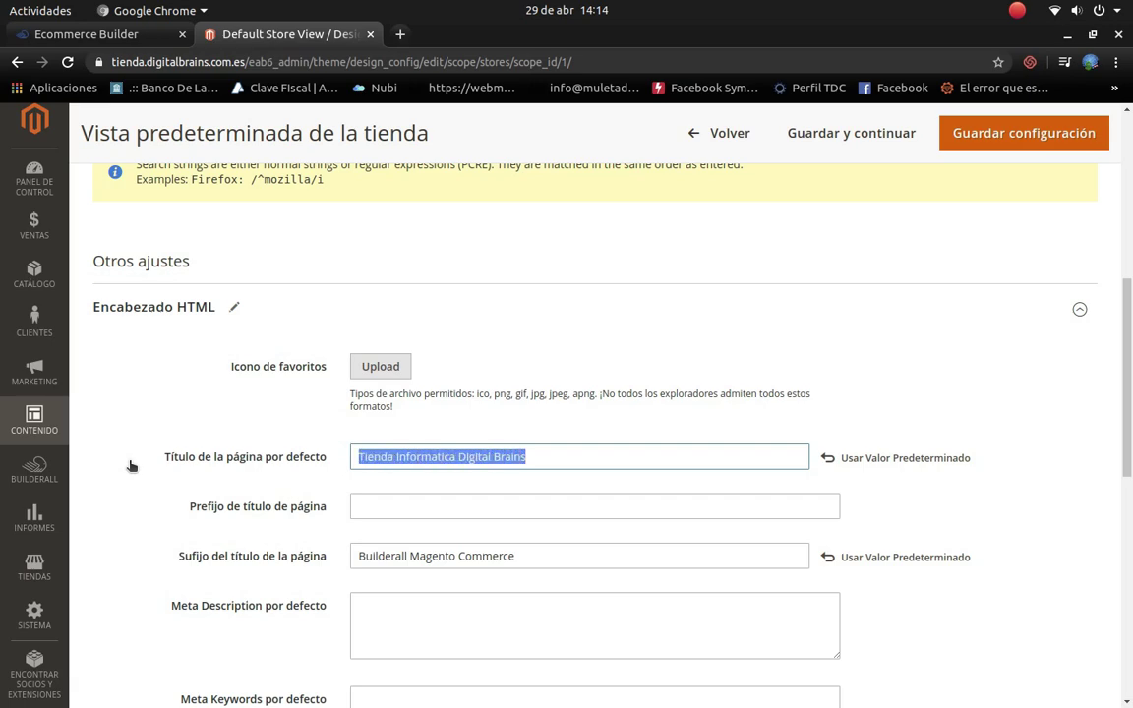
left_click(532, 558)
left_click_drag(480, 557, 316, 558)
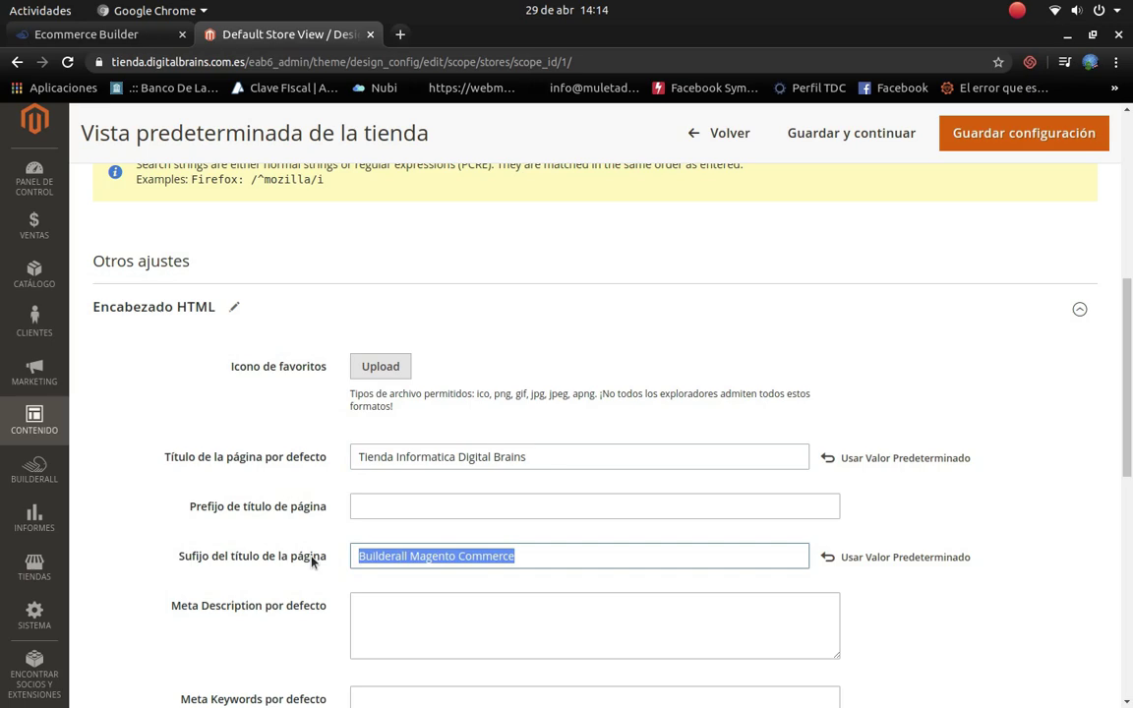
type("Tienda Informatica Digital Brains")
scroll(359, 575, "down", 5)
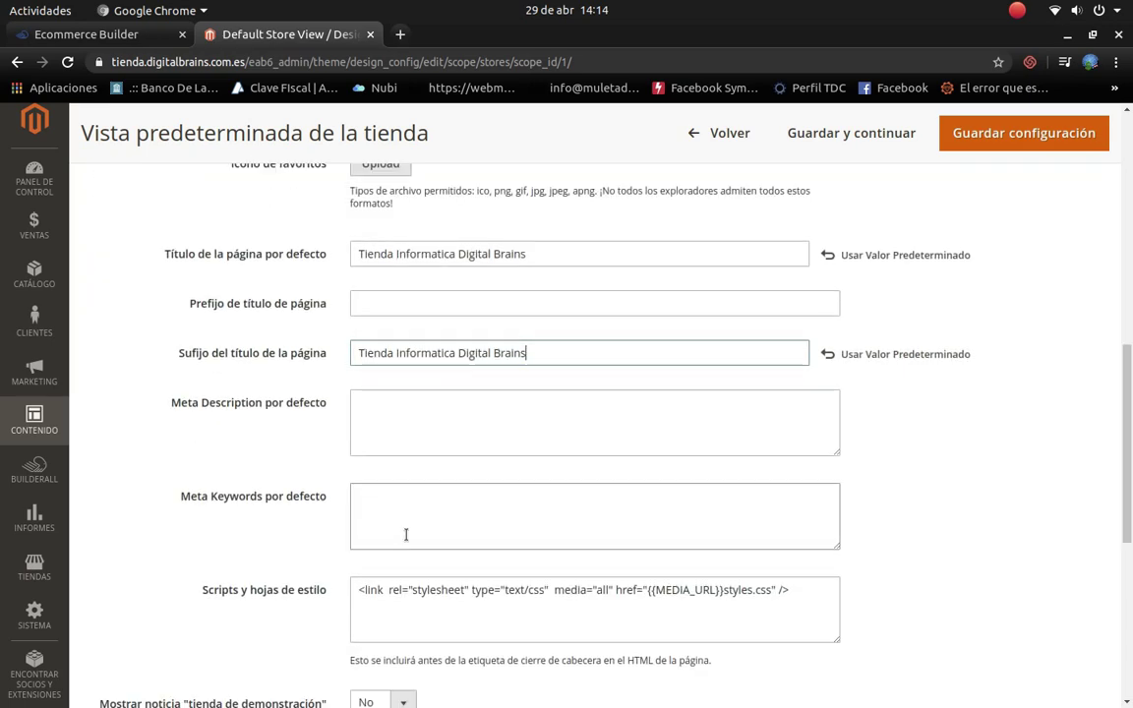
scroll(452, 440, "down", 2)
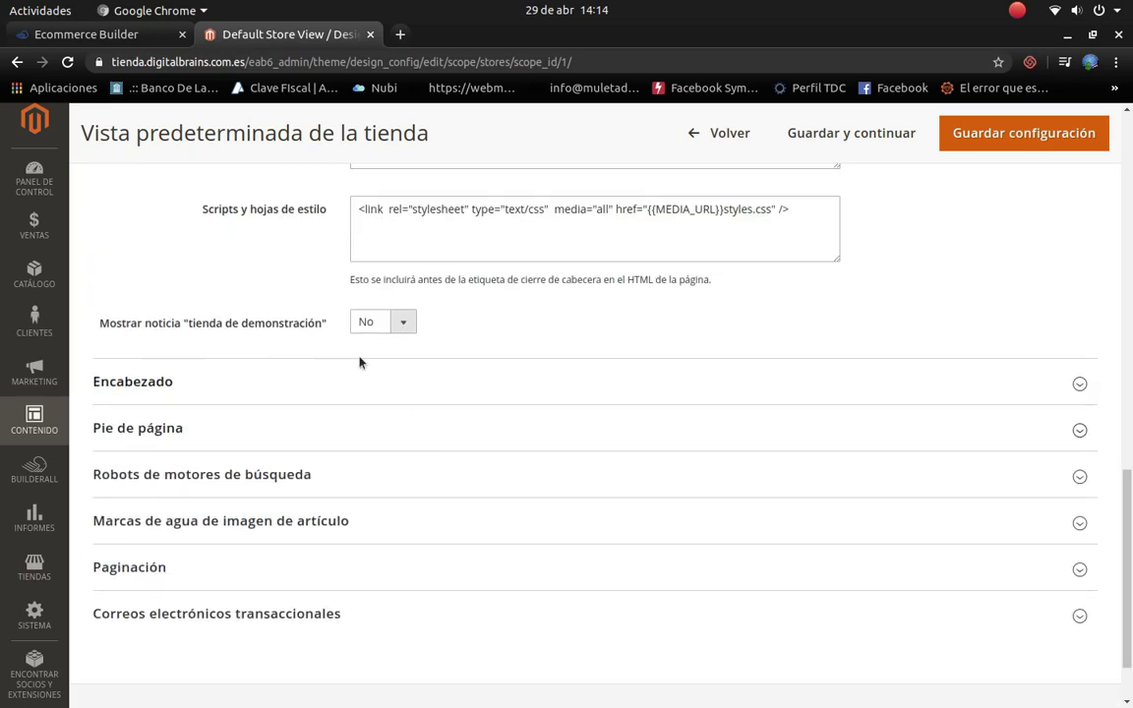
scroll(399, 337, "down", 1)
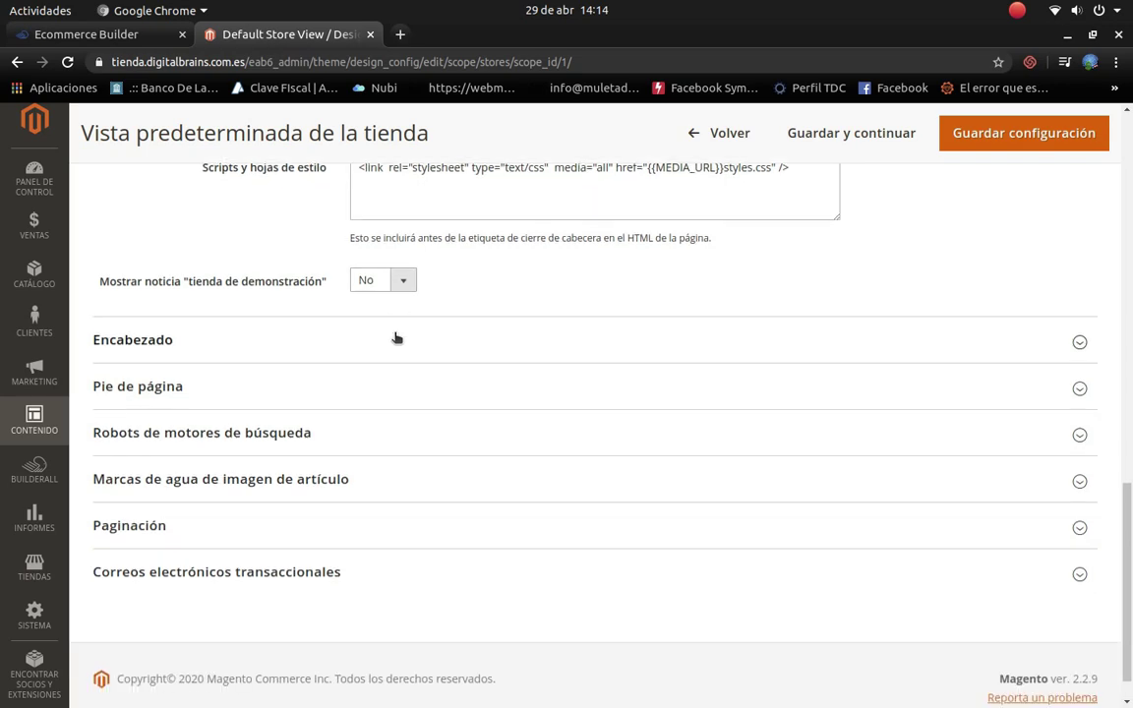
scroll(382, 312, "down", 1)
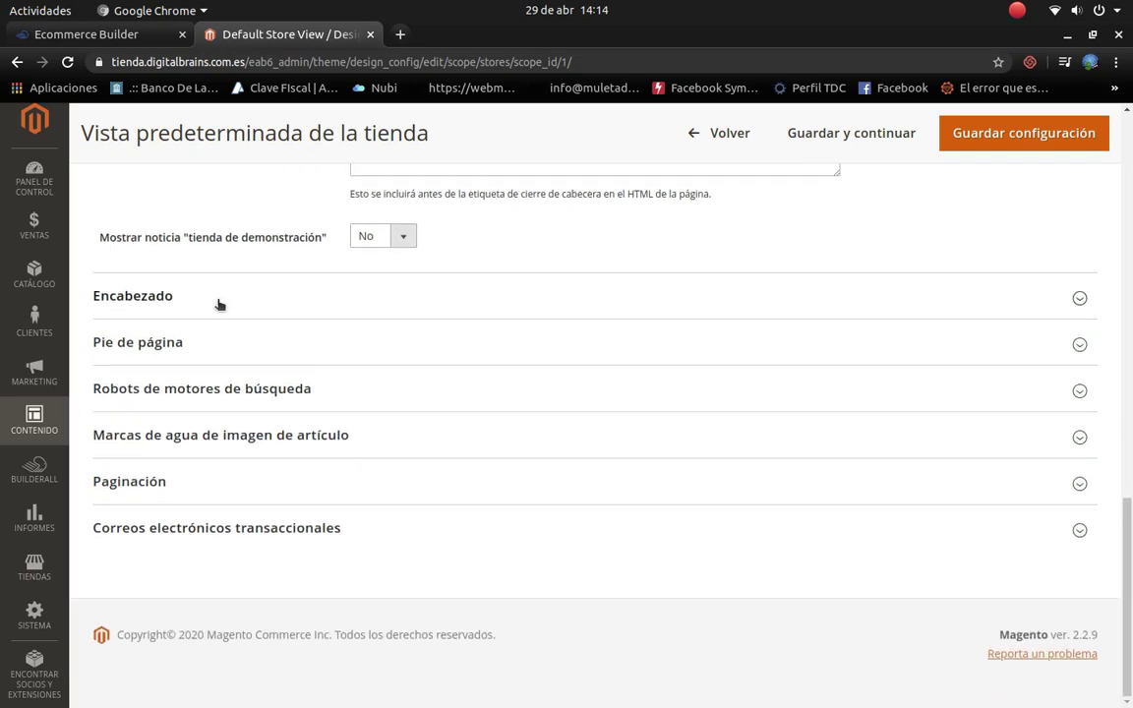
Step: In the Header section, browse the tienda folder images for a new logo
left_click(1080, 300)
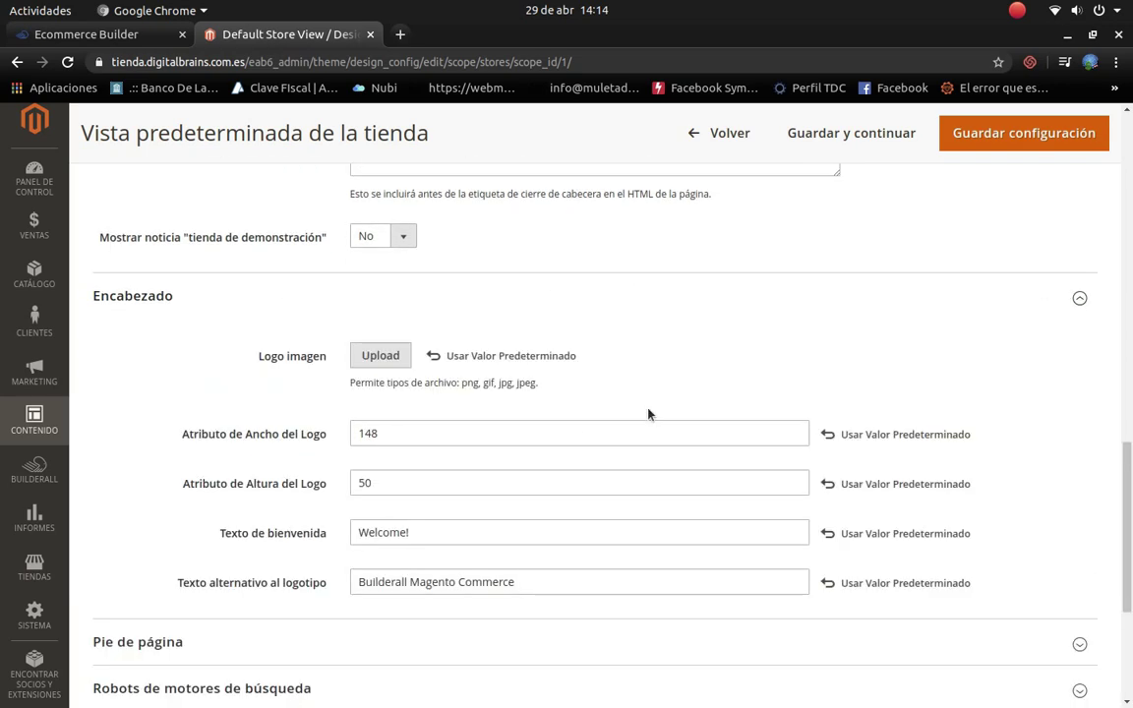
left_click(388, 363)
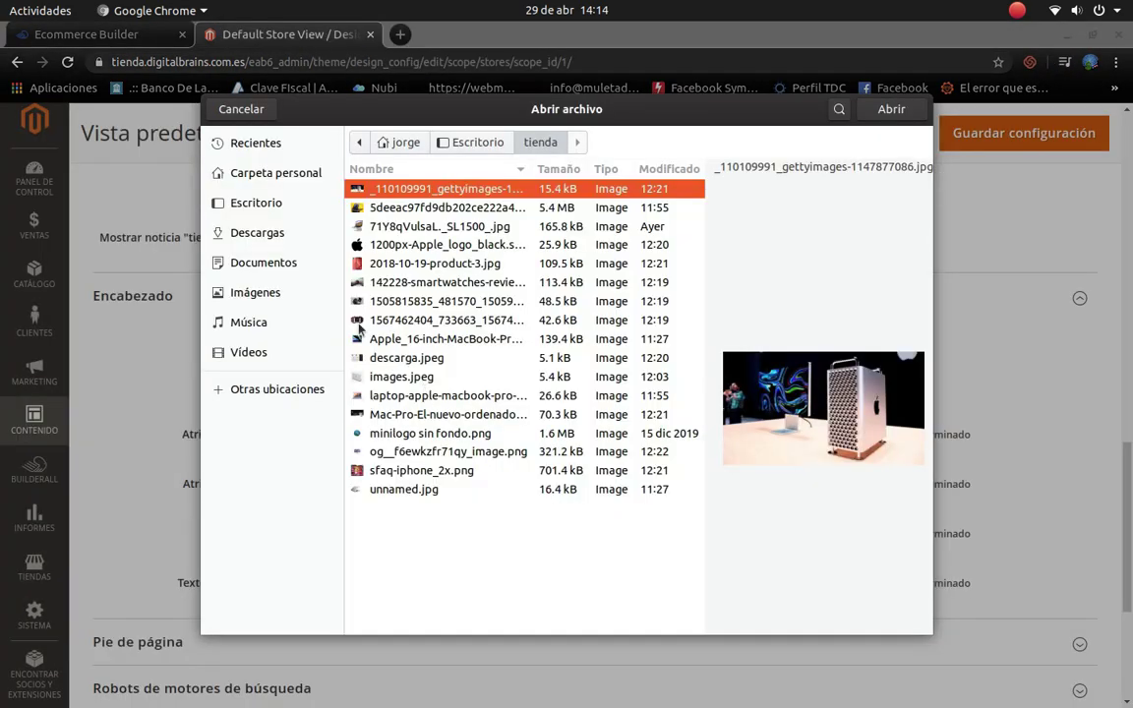
left_click(388, 491)
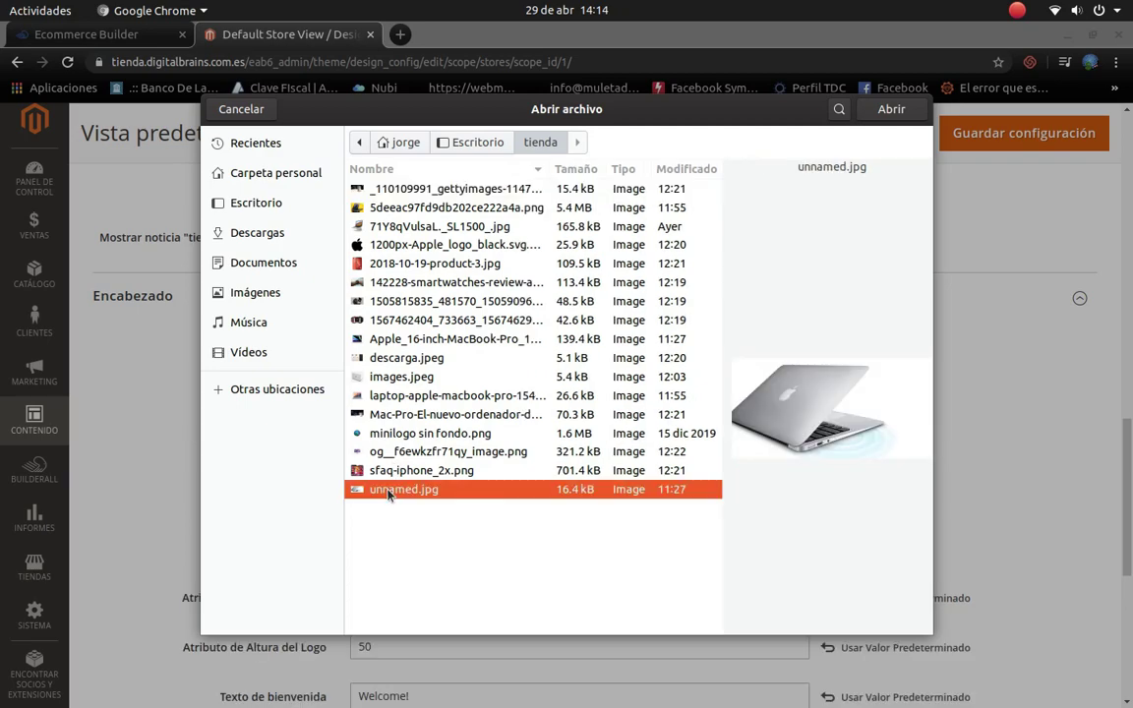
left_click(390, 477)
left_click(401, 454)
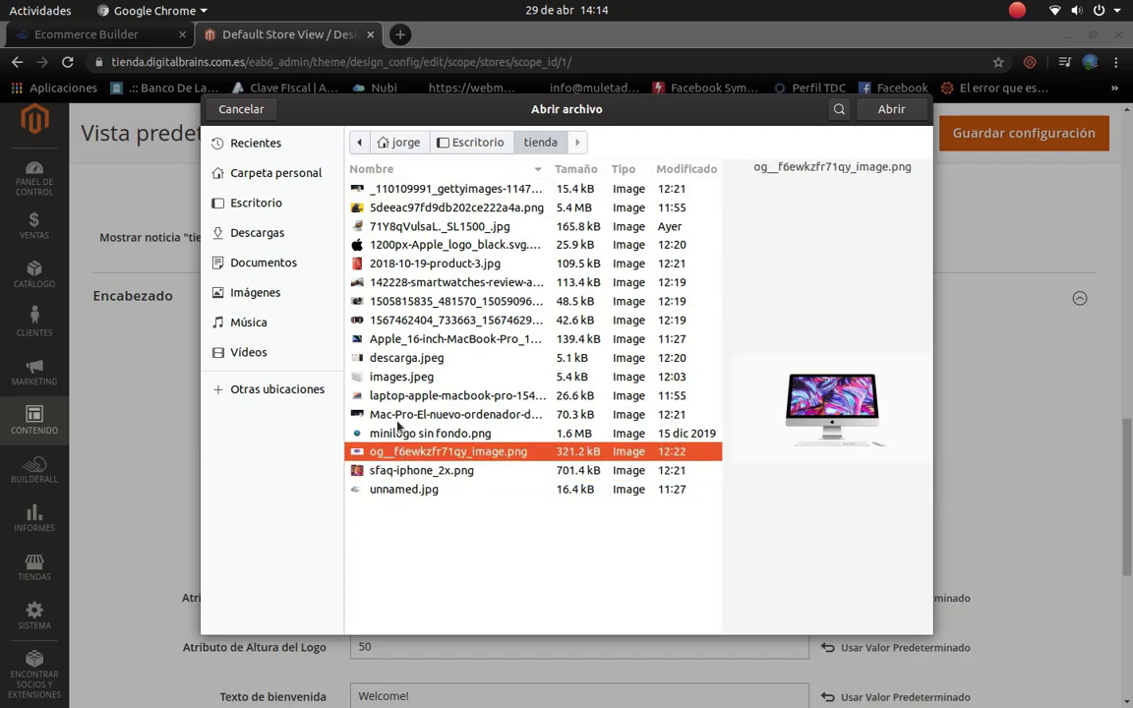
left_click(394, 435)
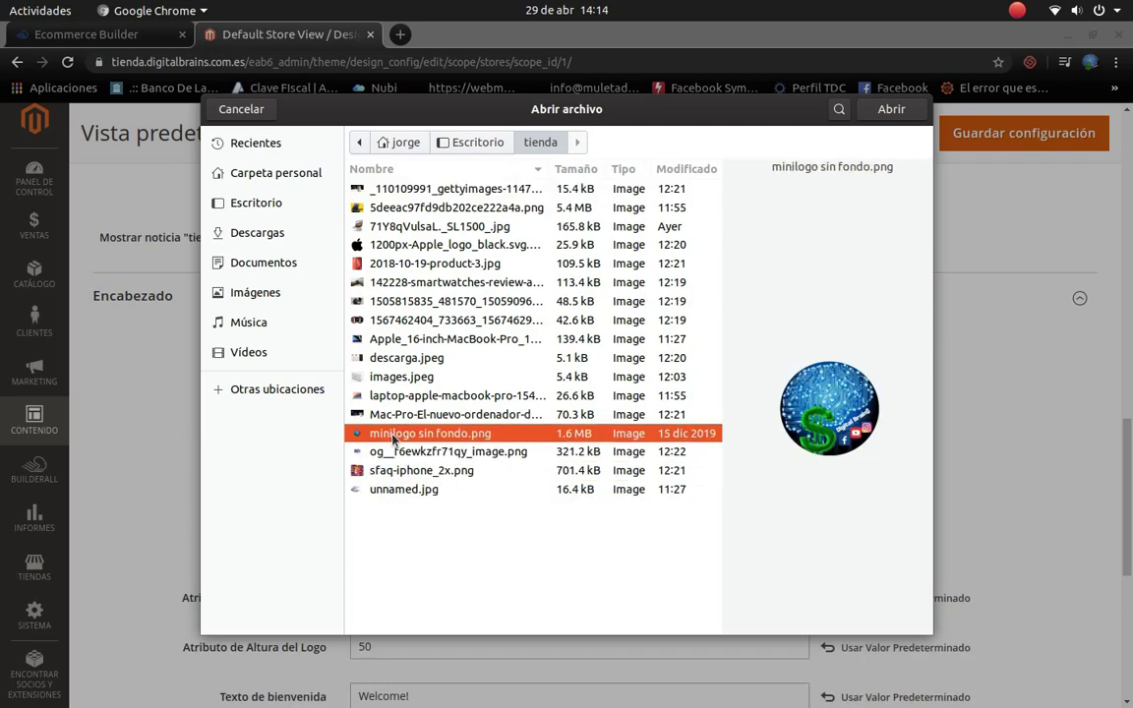
left_click(402, 397)
left_click(402, 376)
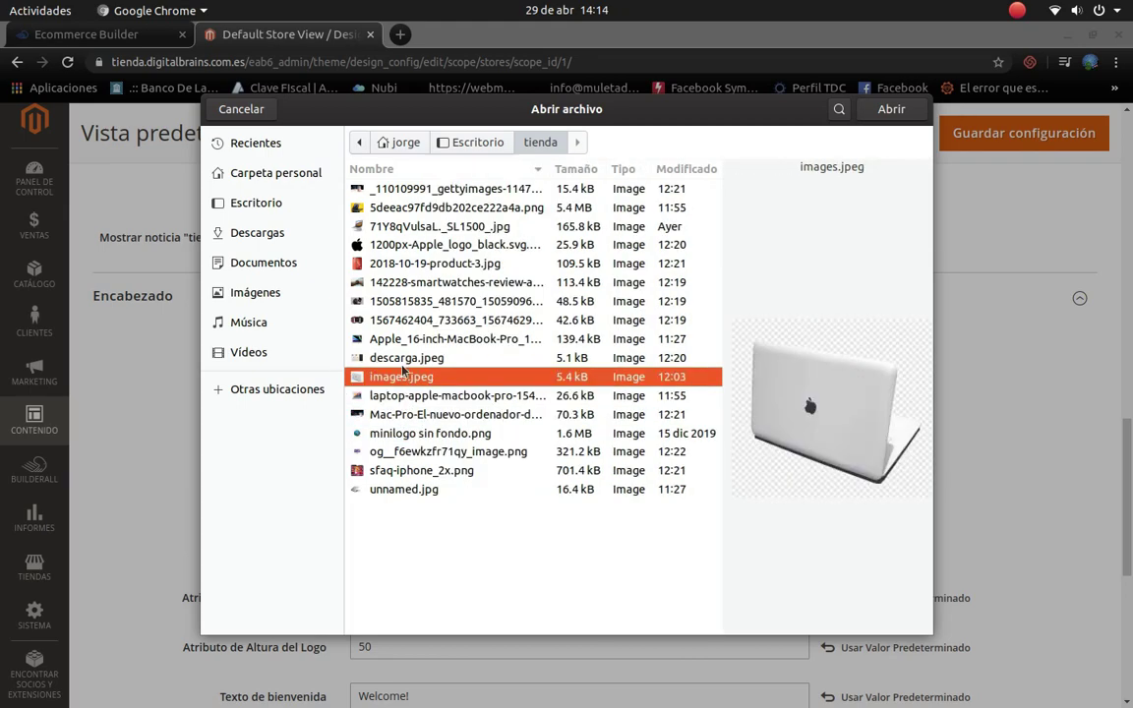
left_click(401, 359)
Step: Upload 1200px-Apple_logo_black.svg.png as the header logo image
left_click(398, 338)
left_click(394, 320)
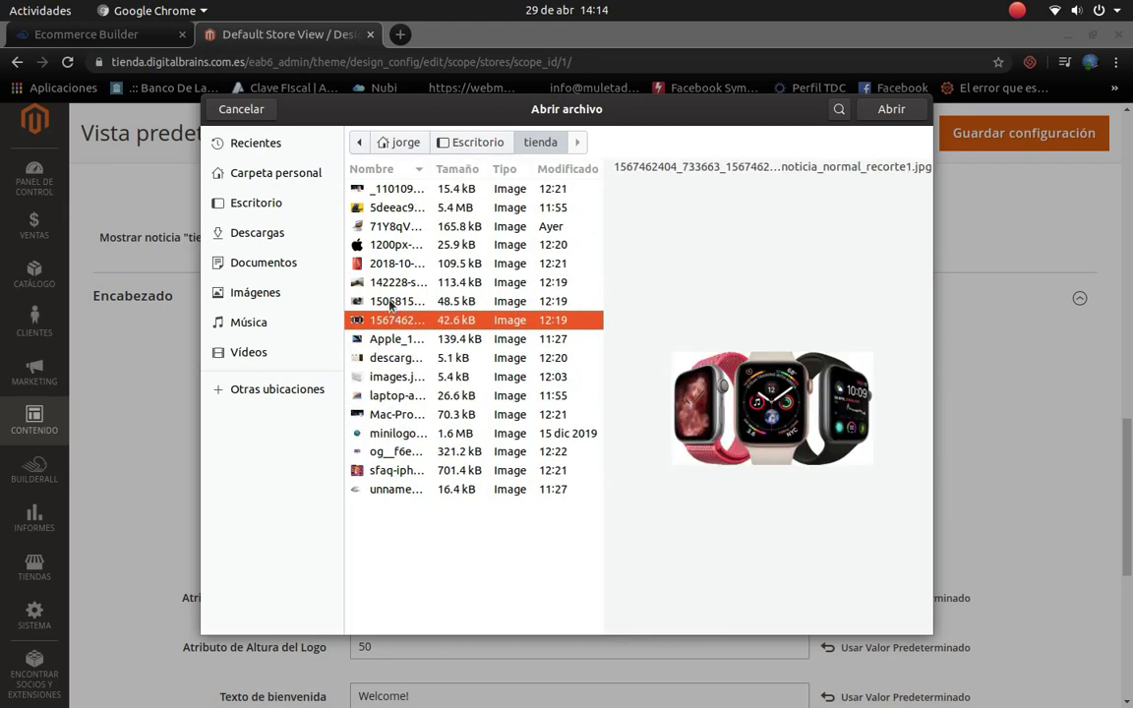
left_click(394, 301)
left_click(391, 282)
left_click(391, 263)
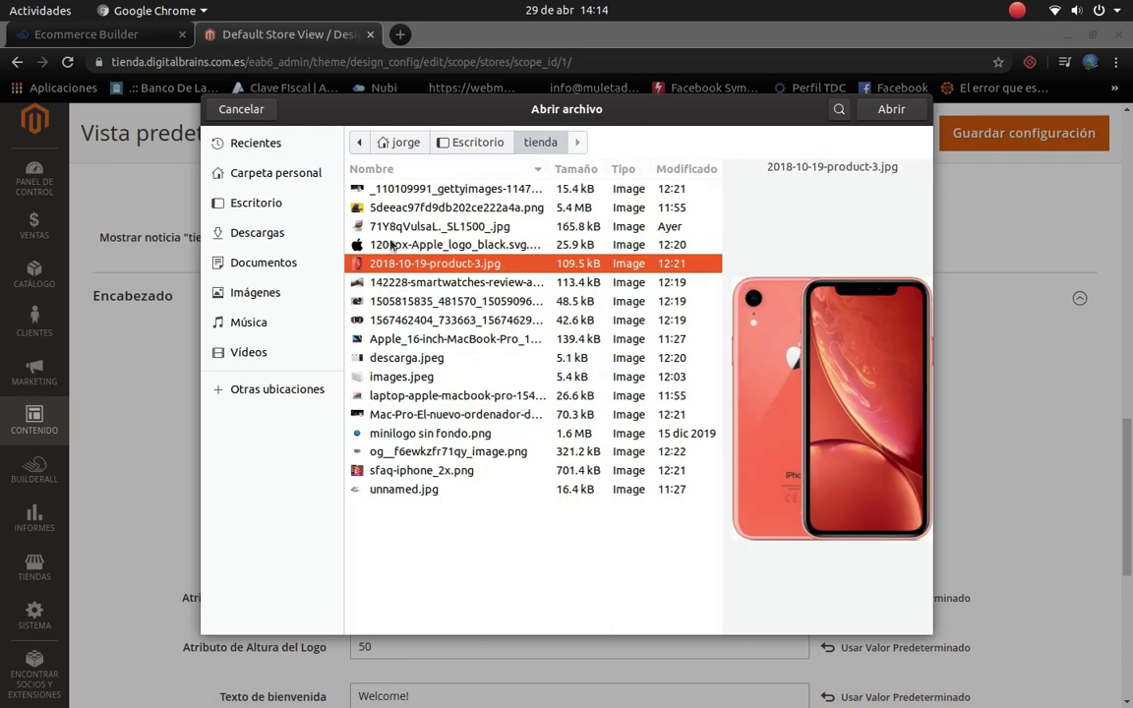
left_click(395, 241)
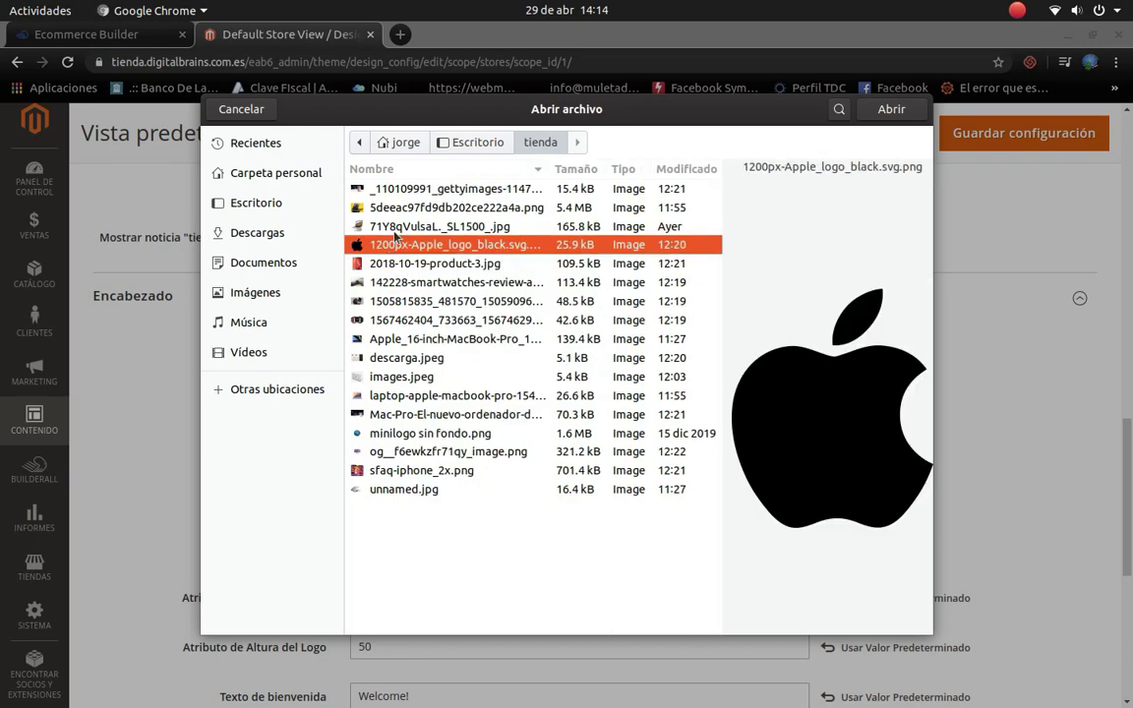
left_click(888, 109)
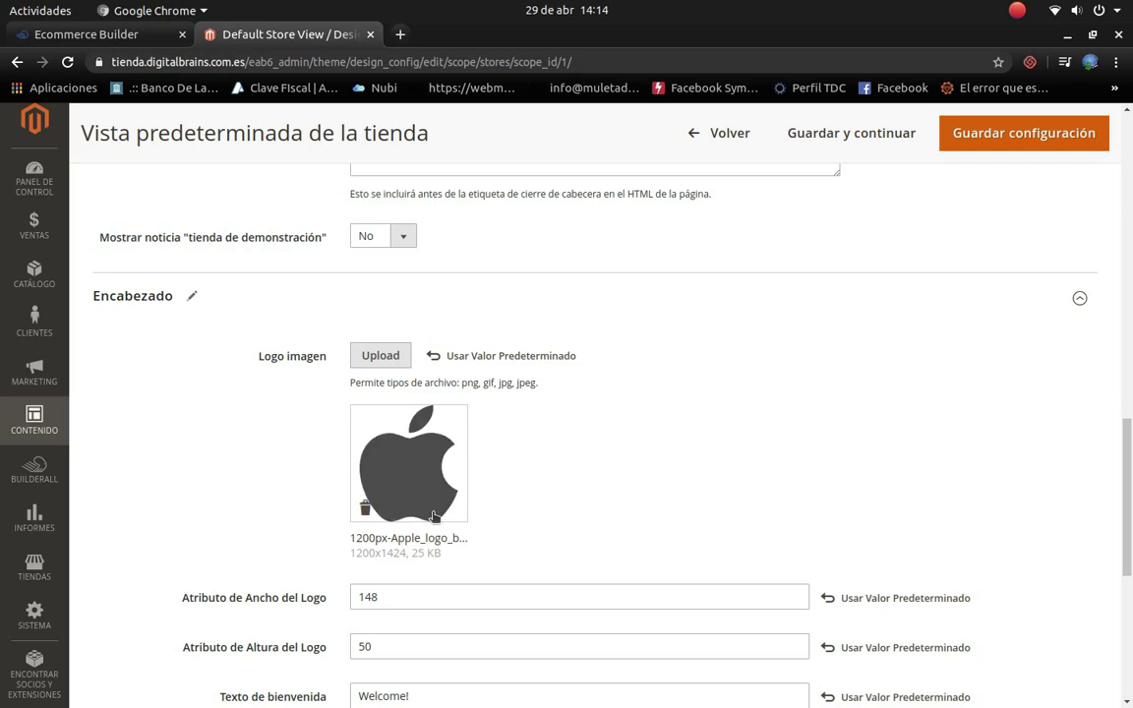
scroll(428, 513, "down", 5)
Step: Set the logo alt text to 'Tienda Informatica Digital Brains' and the welcome text to 'Bienvenido'
scroll(606, 458, "down", 3)
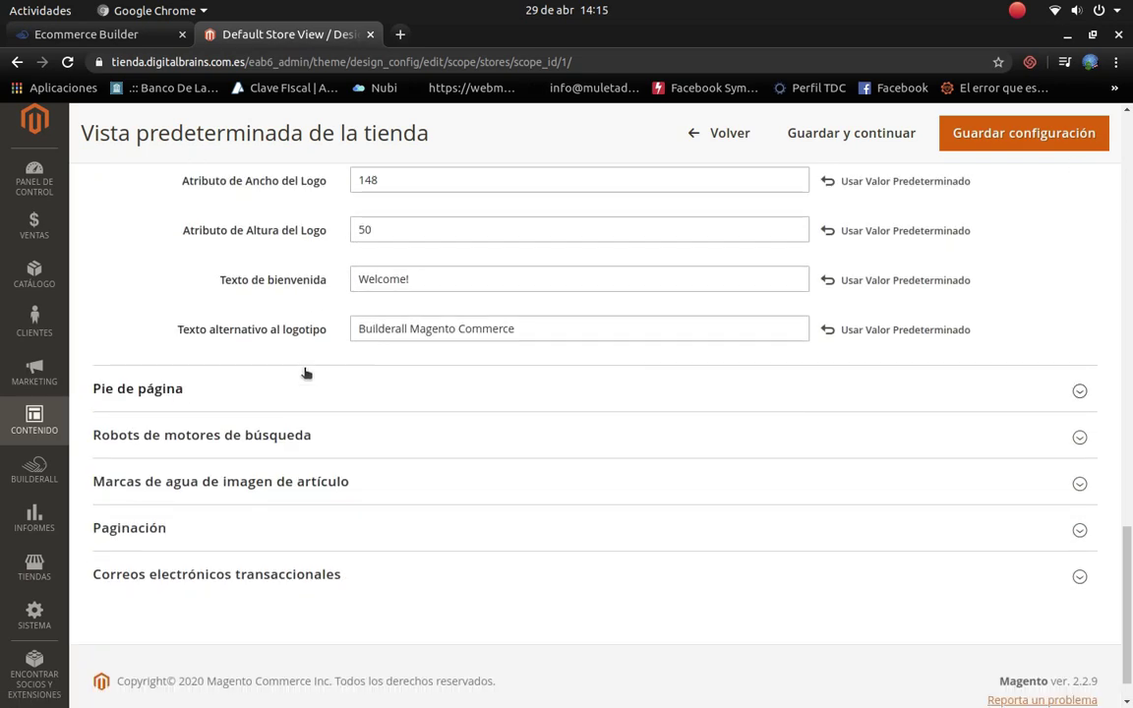
left_click(556, 332)
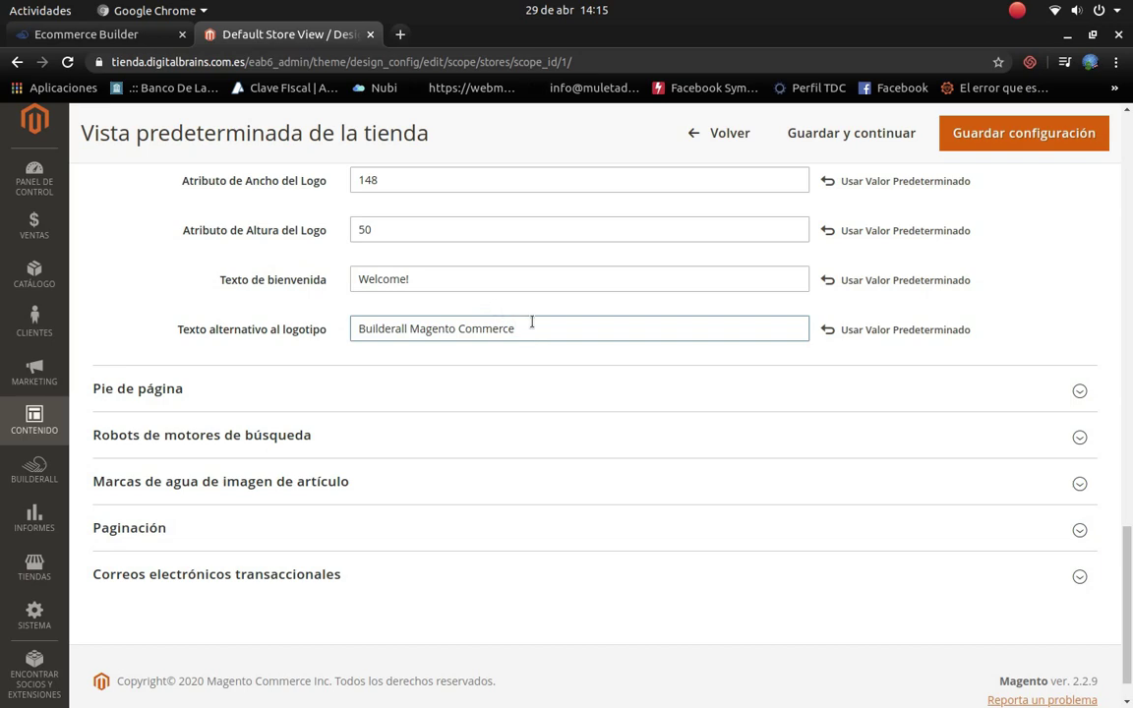
left_click_drag(531, 322, 324, 316)
type("Tienda Informatica Digital Brains")
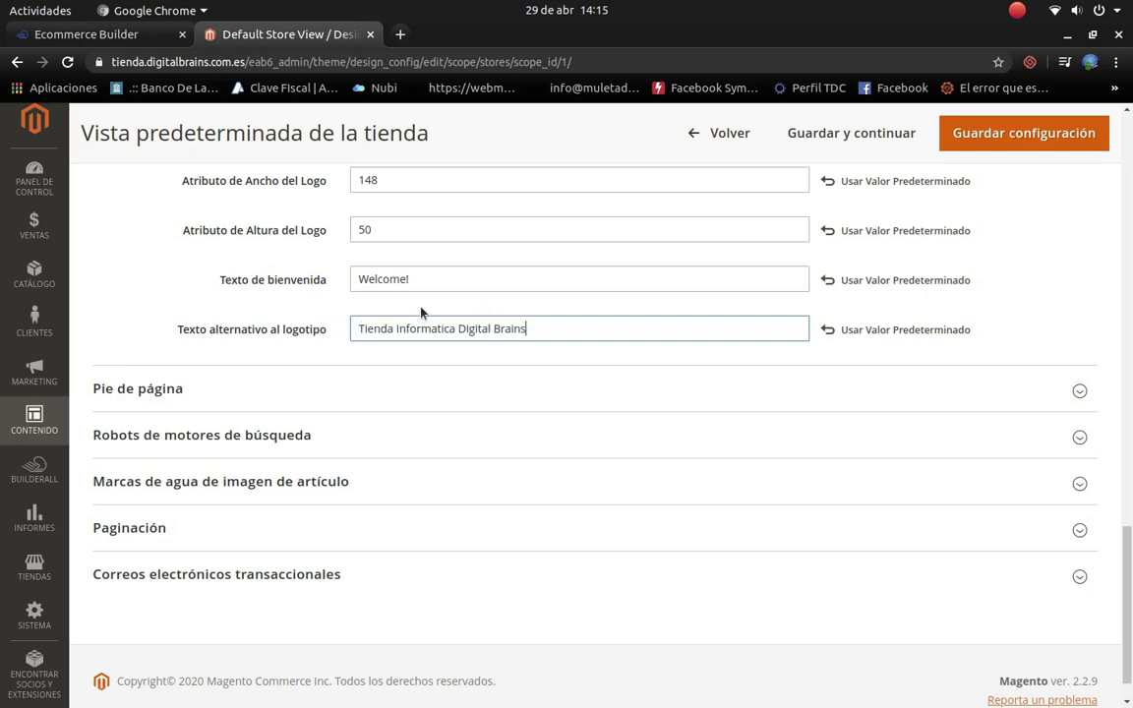
left_click_drag(423, 286, 325, 275)
type("Bienvenido")
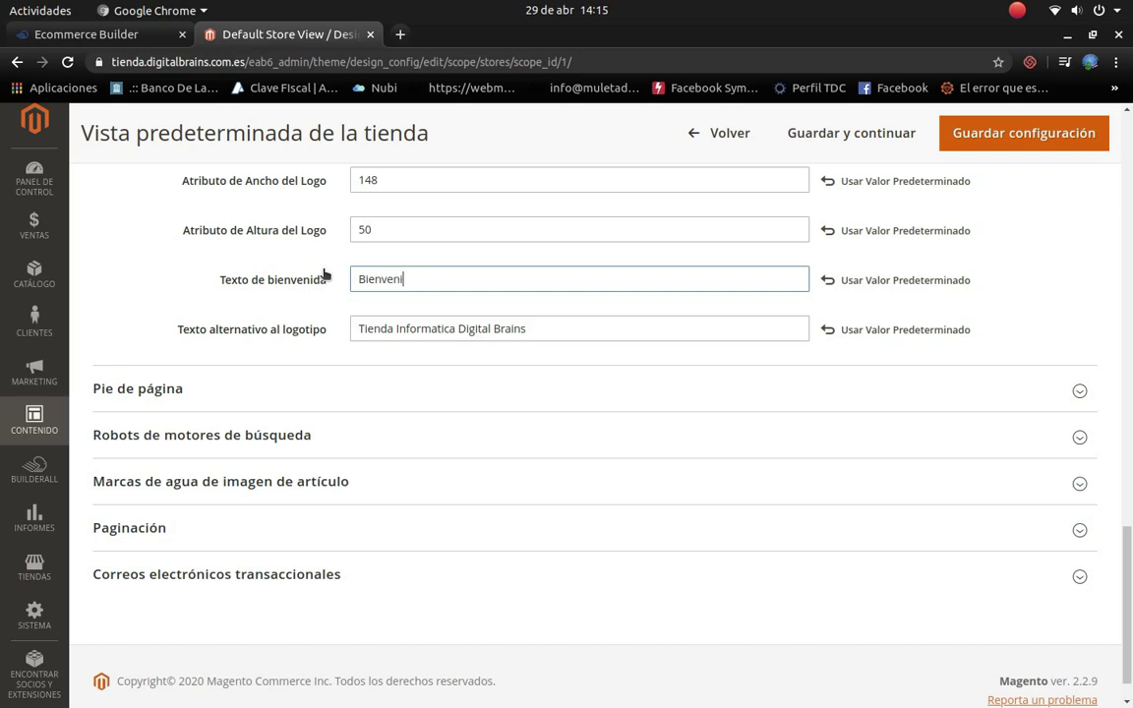
Step: Expand the Footer, Search Engine Robots and product image watermark sections
left_click(1076, 392)
scroll(526, 536, "down", 2)
scroll(523, 536, "down", 3)
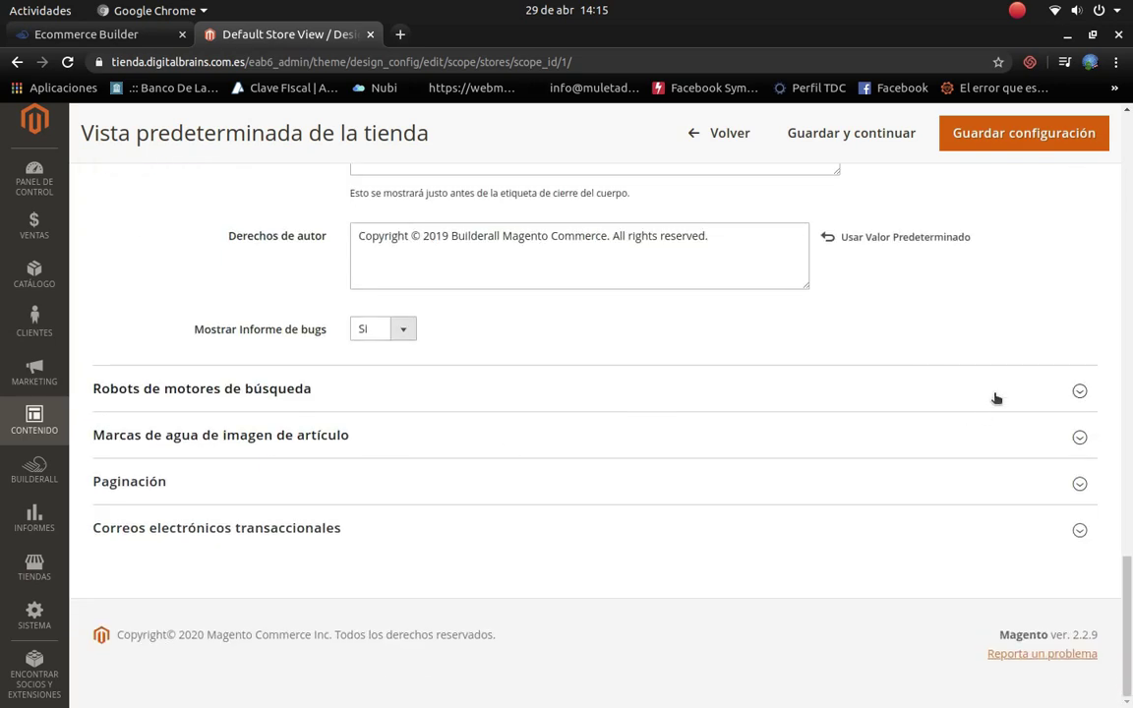
left_click(993, 395)
scroll(398, 425, "down", 2)
scroll(398, 424, "down", 1)
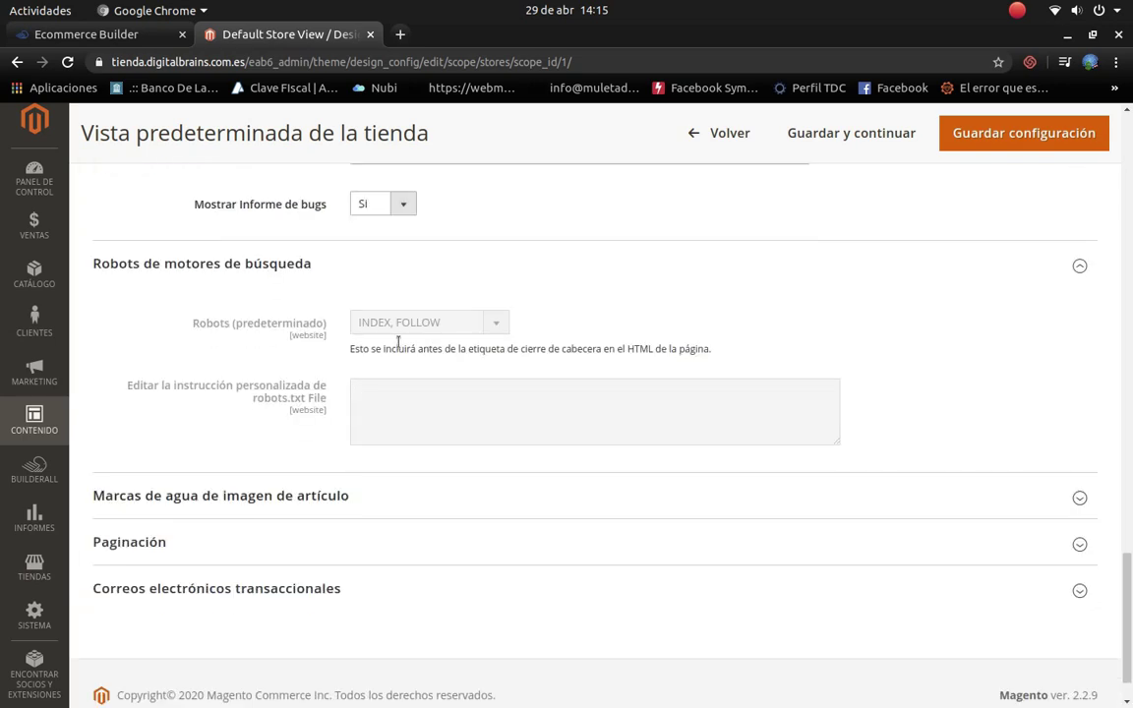
scroll(462, 325, "down", 1)
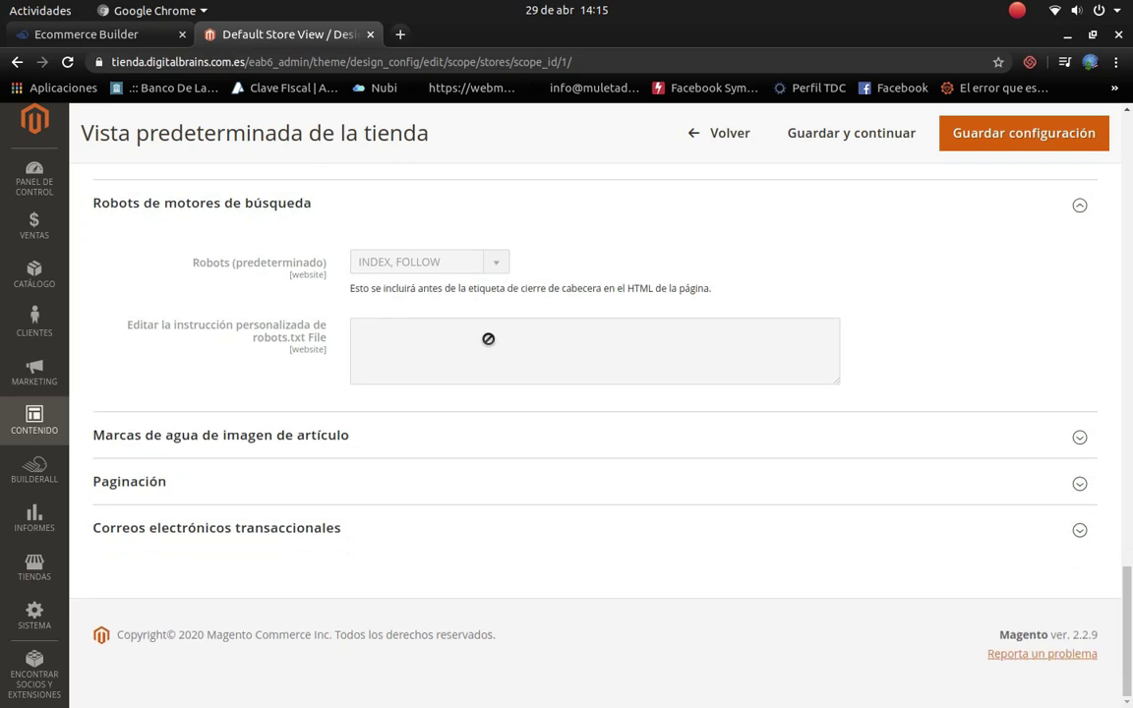
left_click(991, 435)
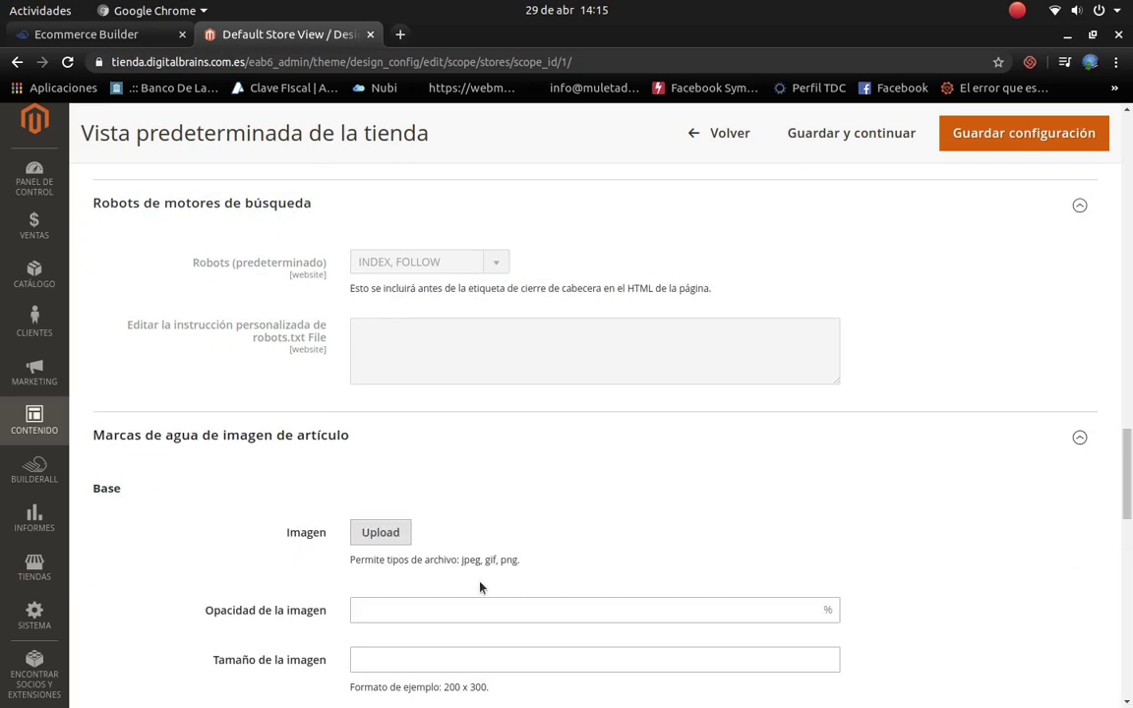
scroll(463, 575, "down", 3)
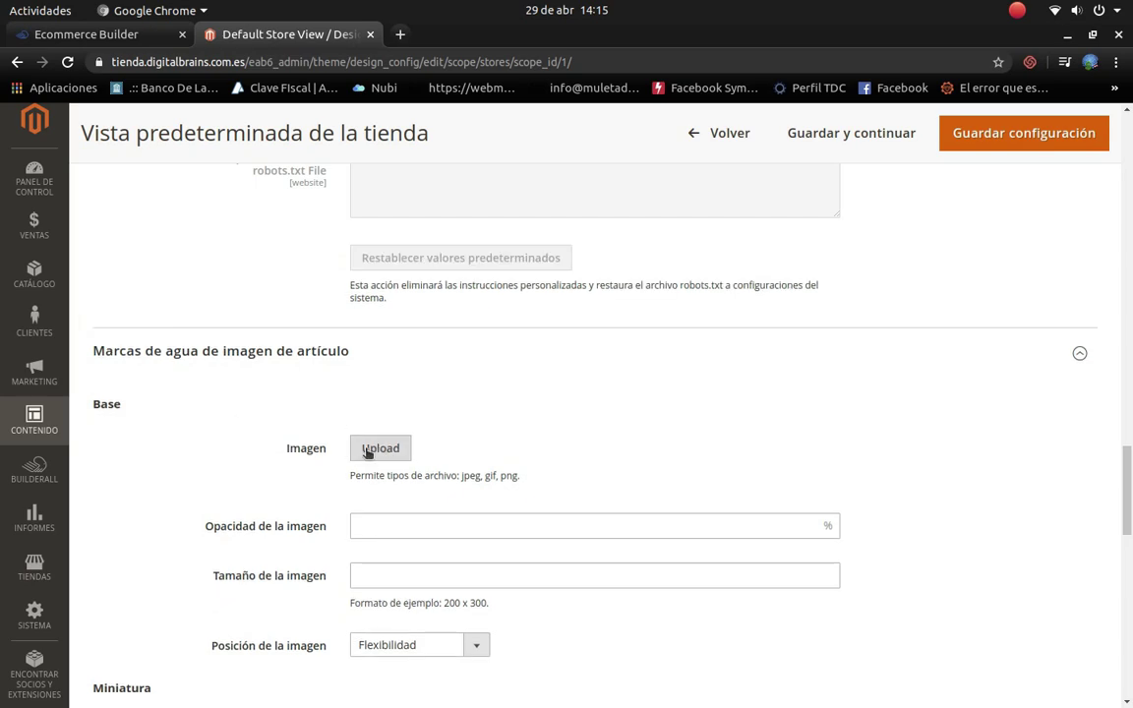
Step: Upload 2018-10-19-product-3.jpg as the Base image watermark
left_click(366, 451)
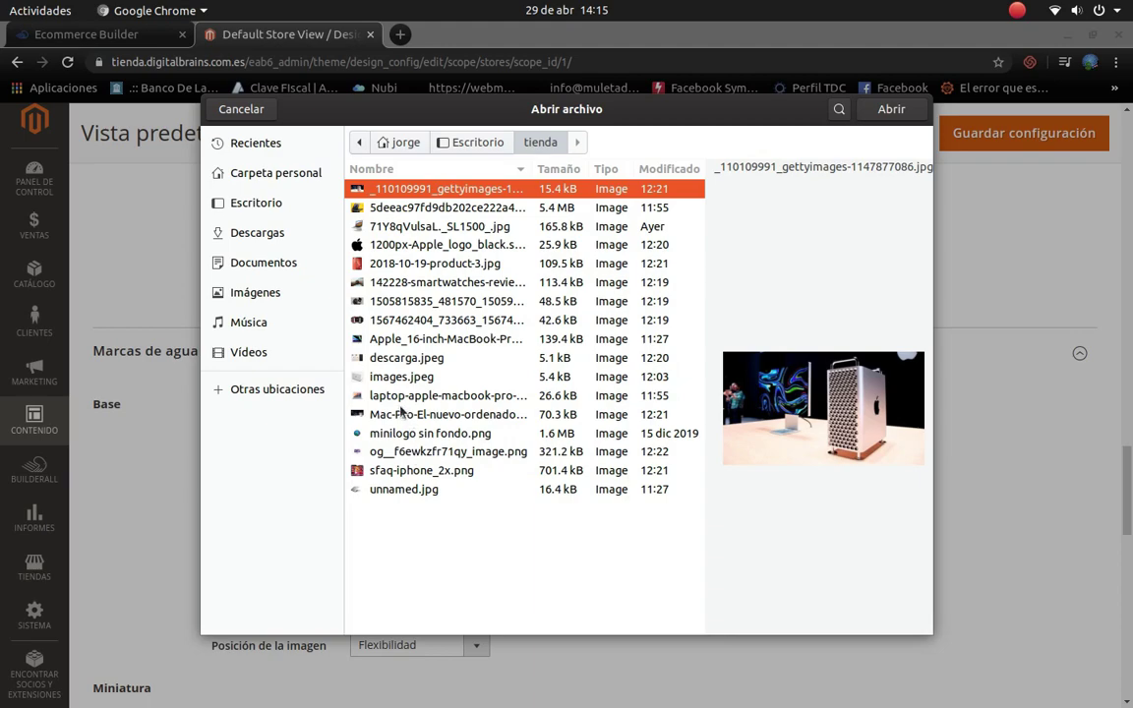
left_click(403, 397)
left_click(391, 383)
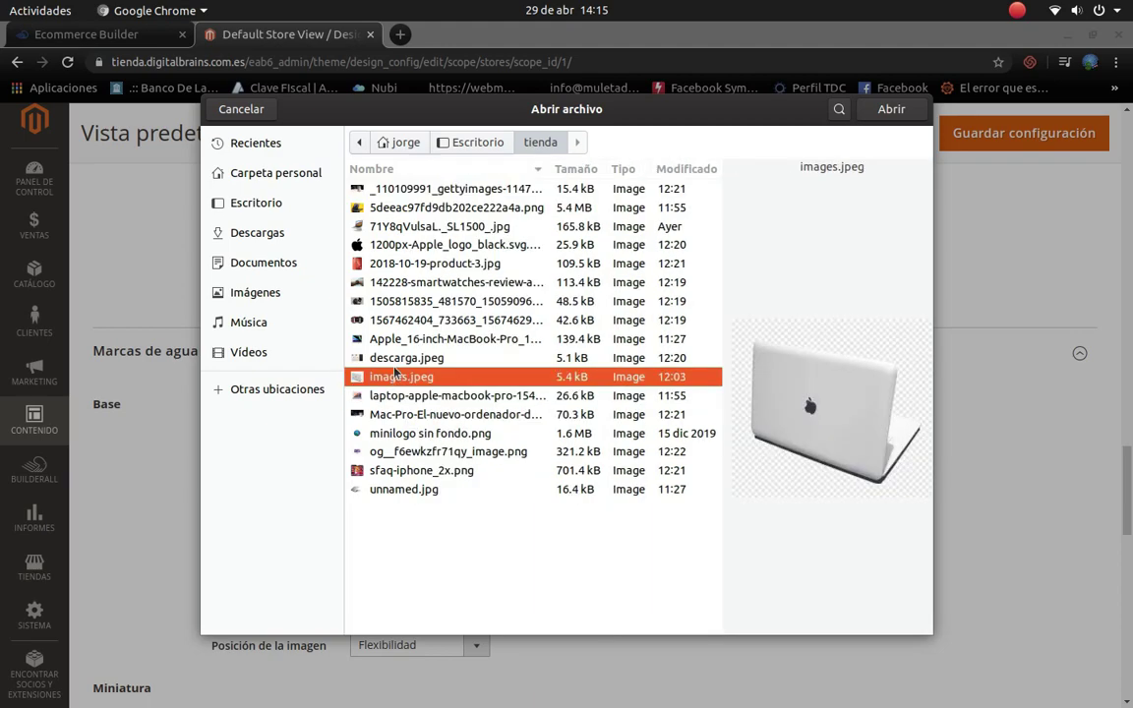
left_click(399, 359)
left_click(403, 339)
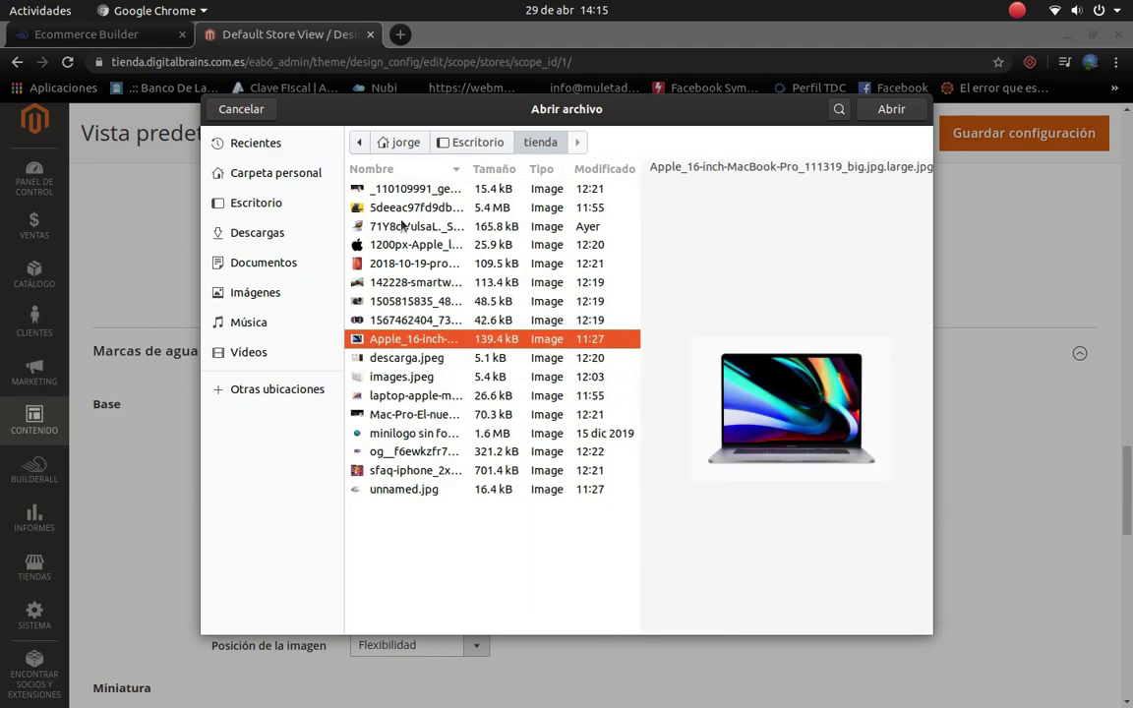
left_click(396, 209)
left_click(397, 227)
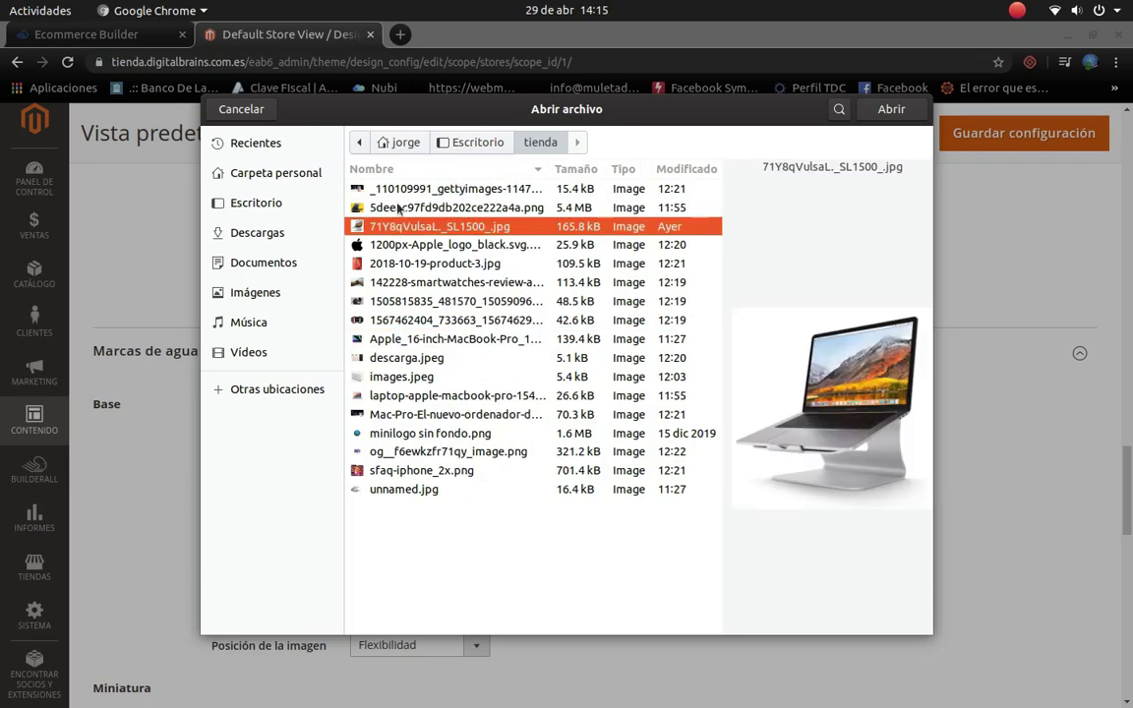
left_click(389, 188)
left_click(482, 264)
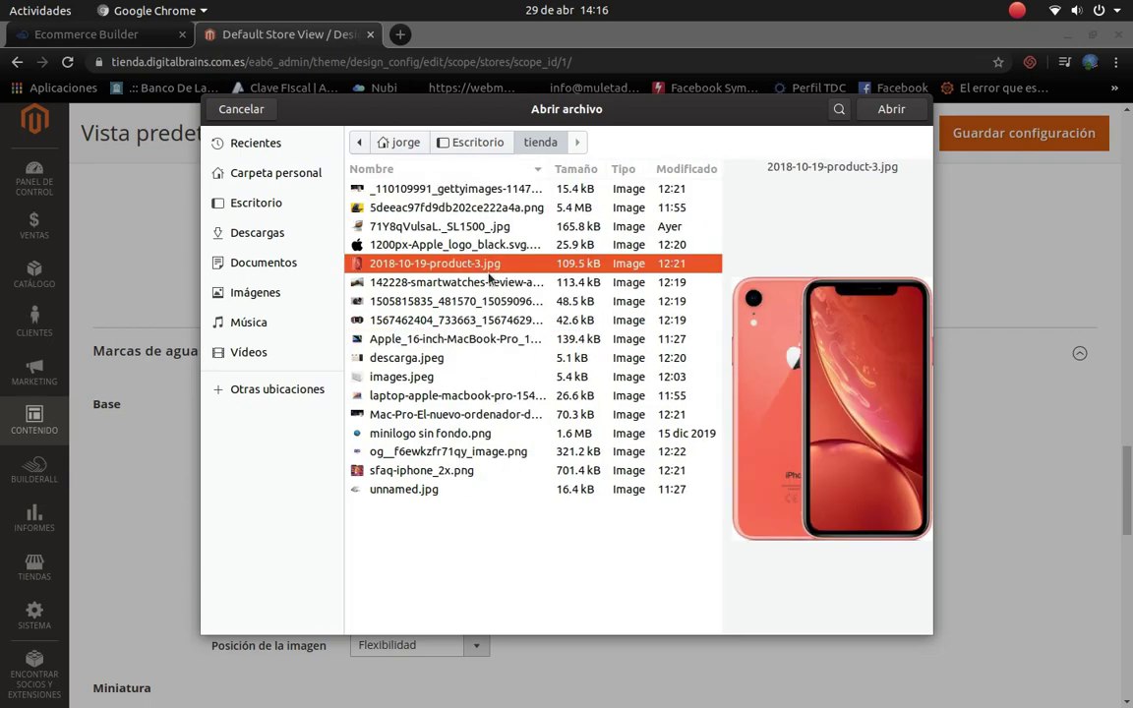
left_click(885, 109)
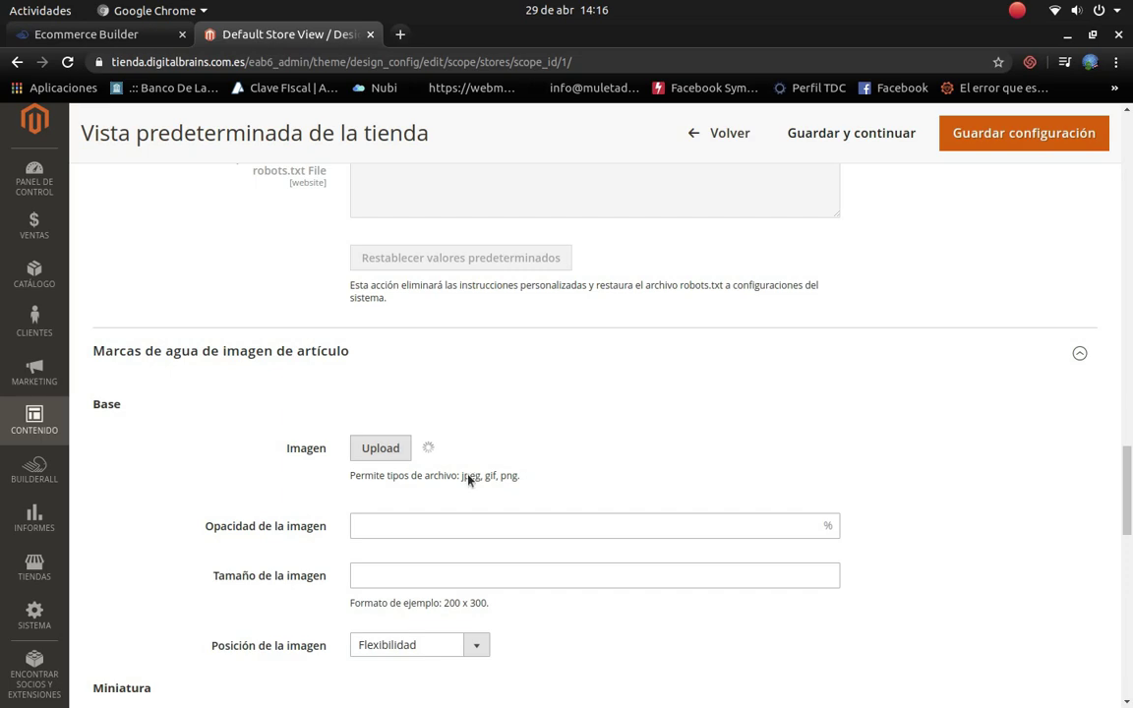
Step: Save the Default Store View design configuration
scroll(468, 479, "down", 8)
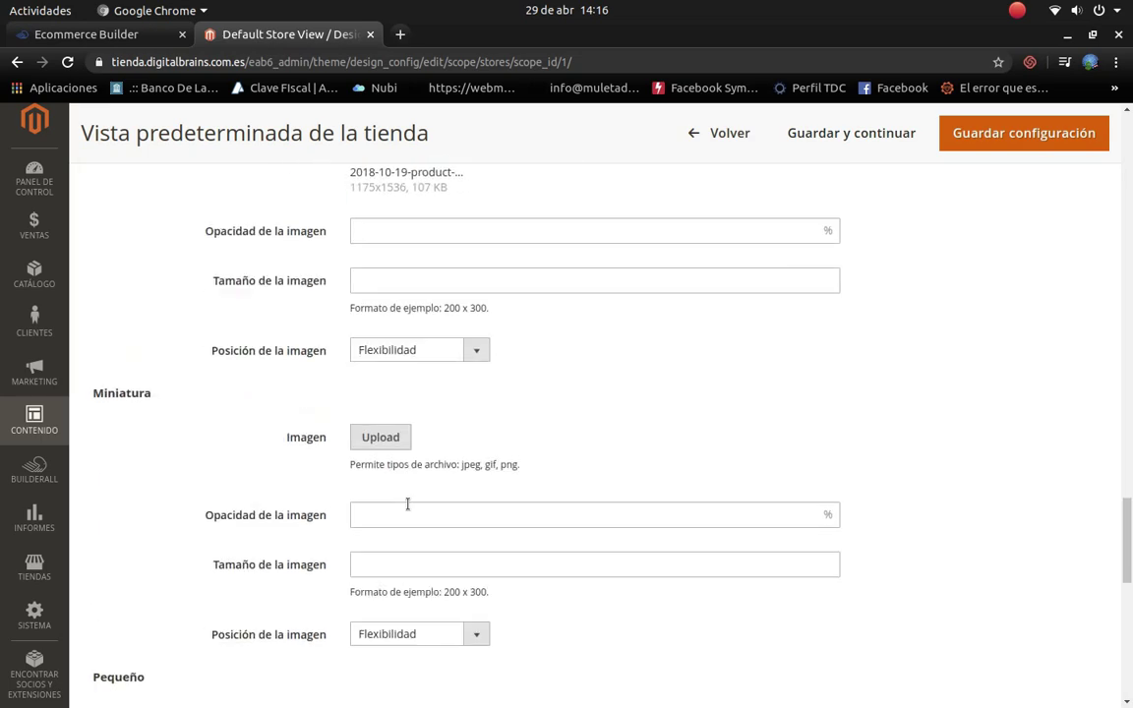
scroll(408, 503, "down", 1)
scroll(422, 374, "down", 3)
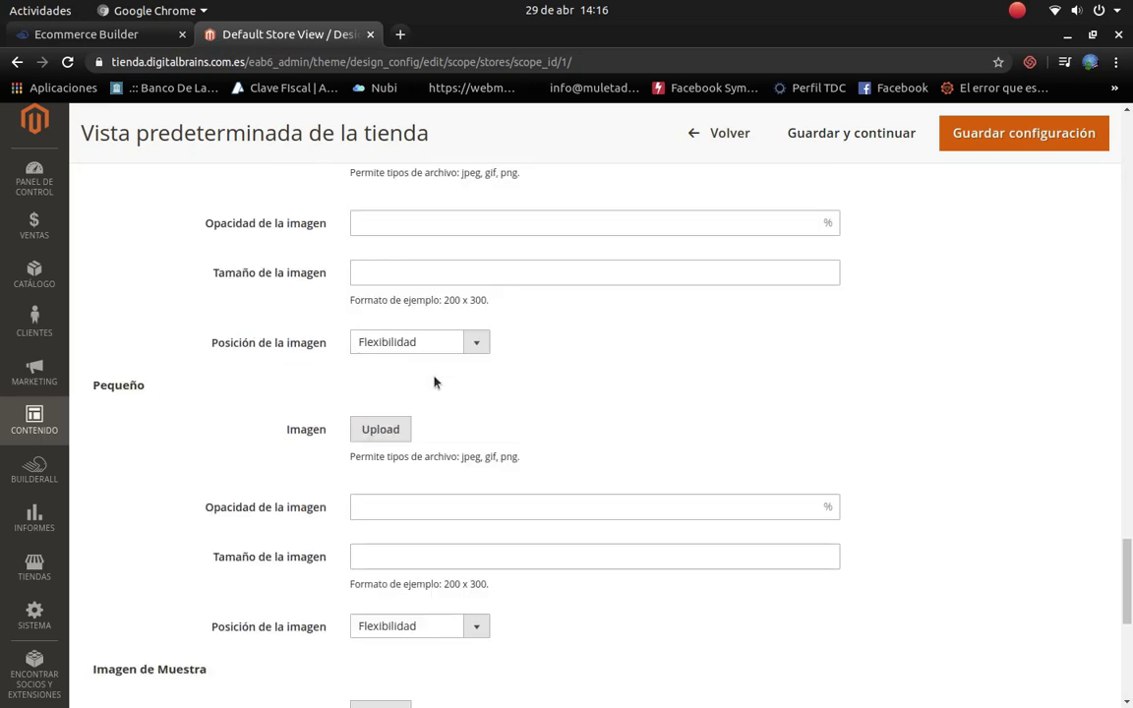
scroll(772, 373, "down", 3)
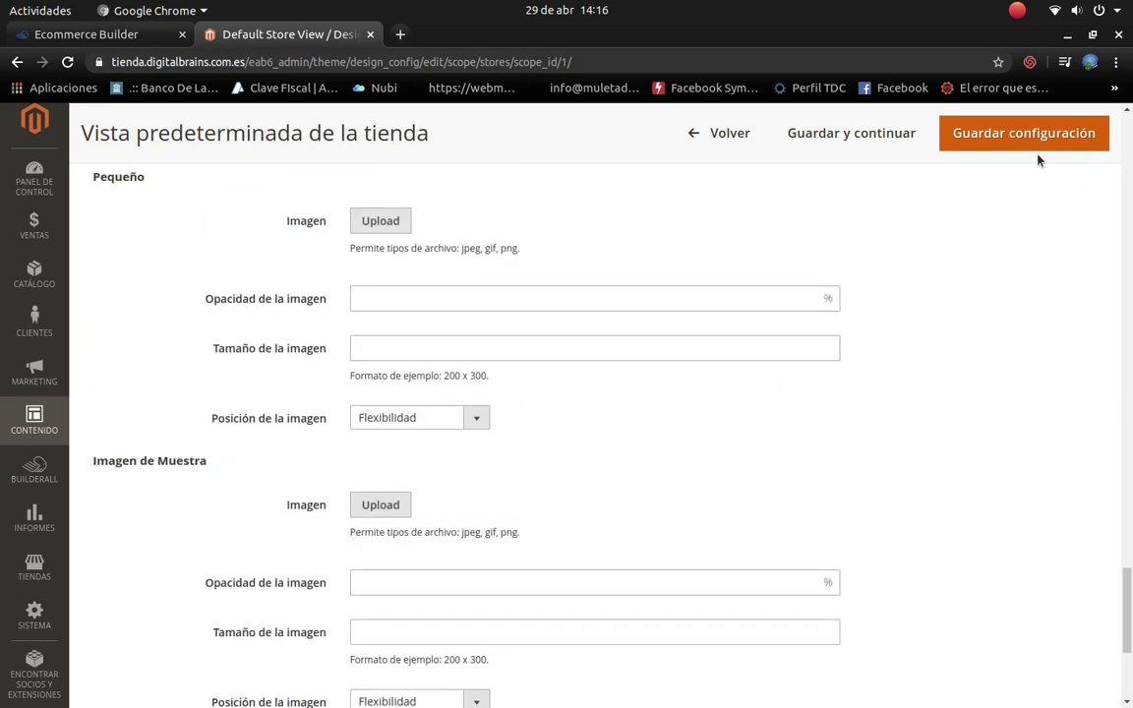
left_click(954, 143)
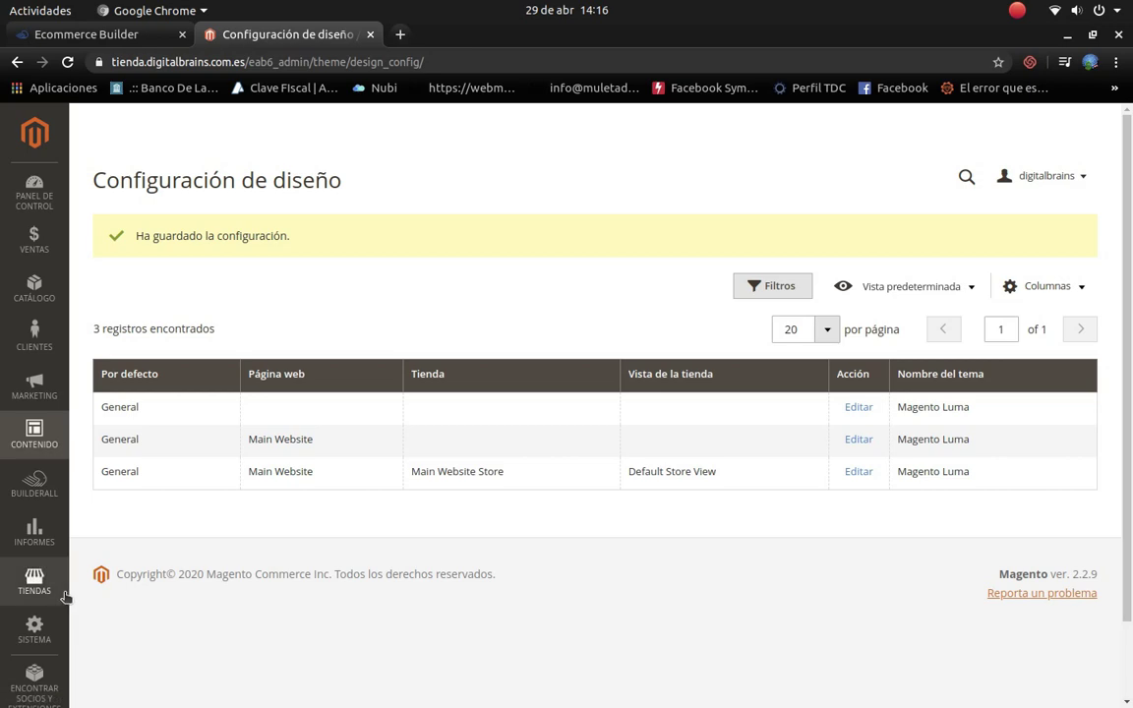
left_click(40, 485)
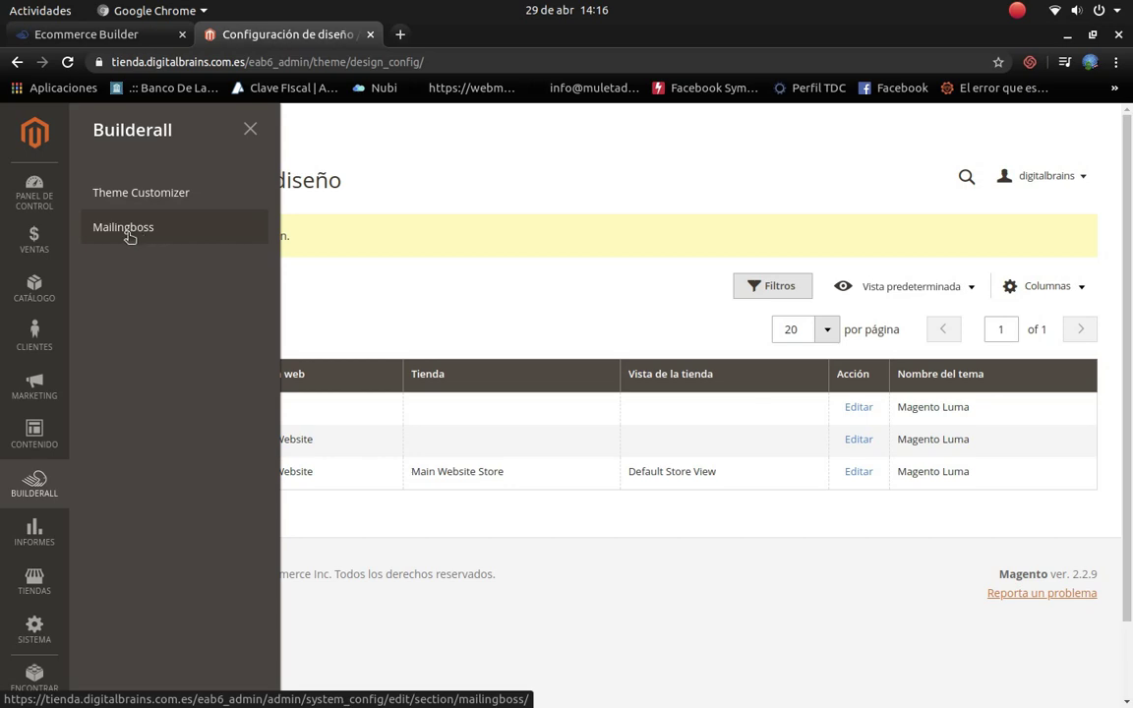
Step: Go to Marketing > Email Templates and start a new template from the empty list
left_click(35, 387)
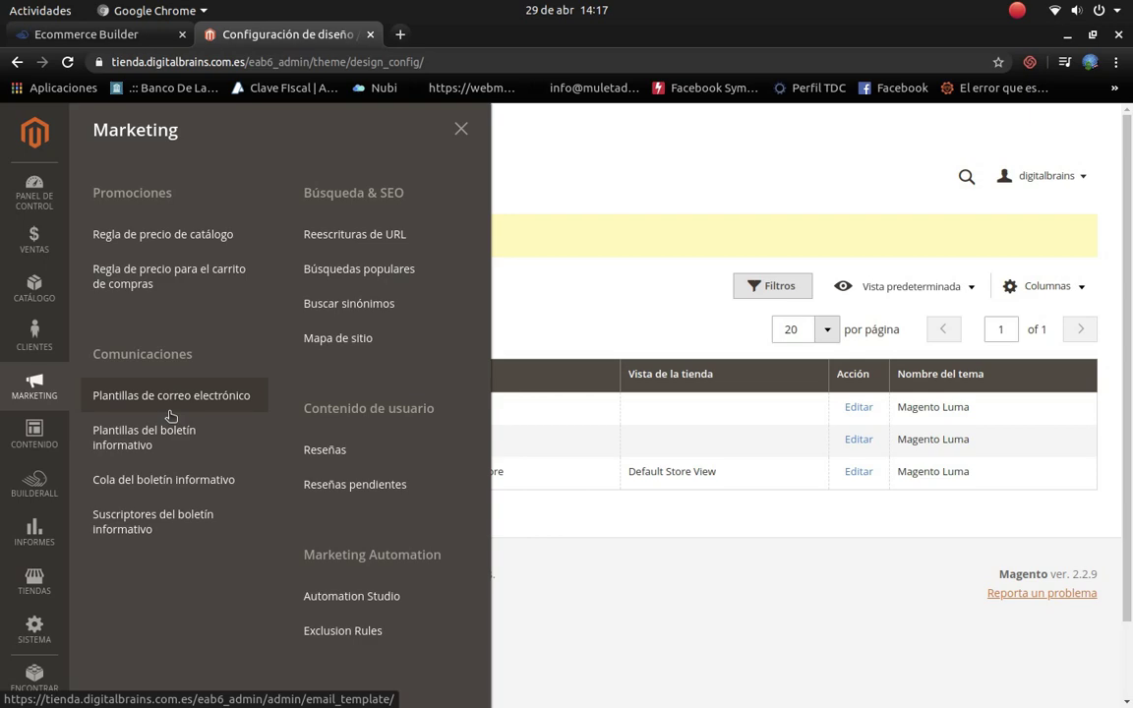
left_click(171, 399)
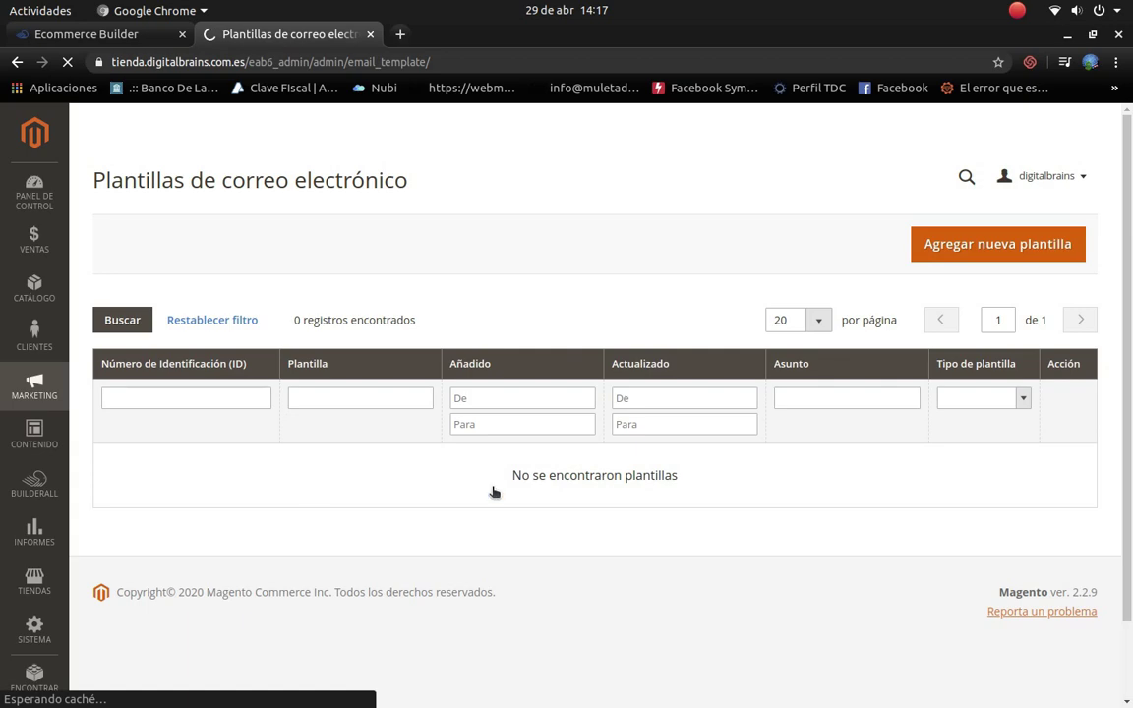
left_click(990, 257)
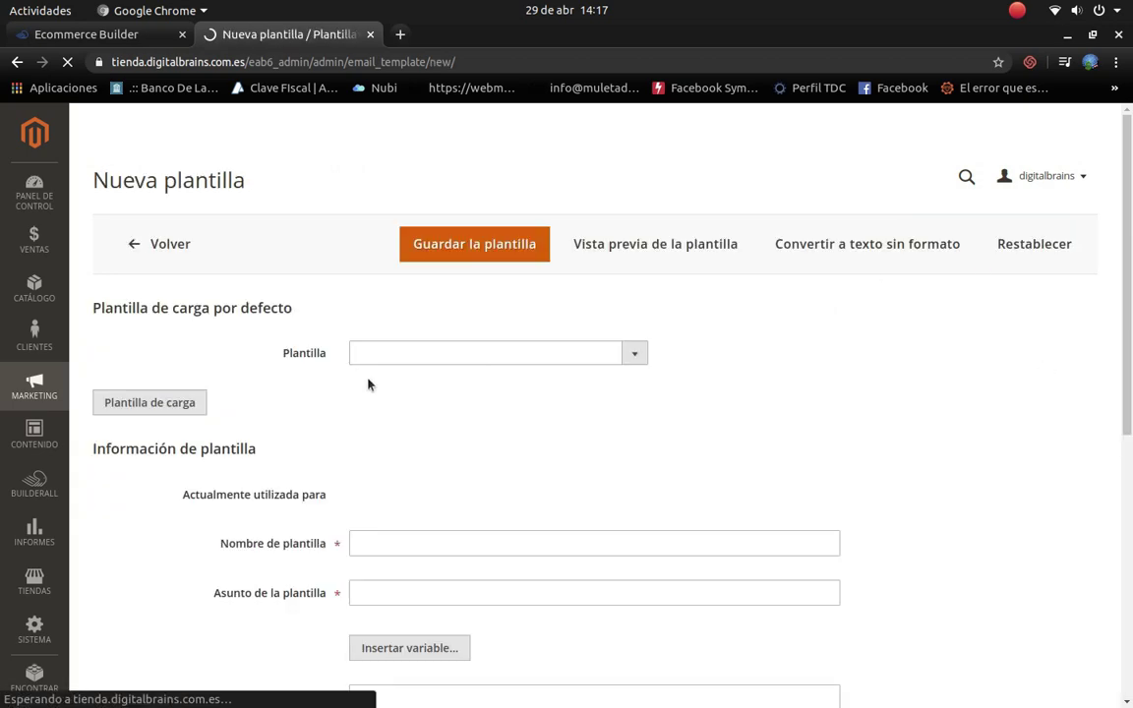
Step: Translate the New Template page into Spanish
left_click(634, 354)
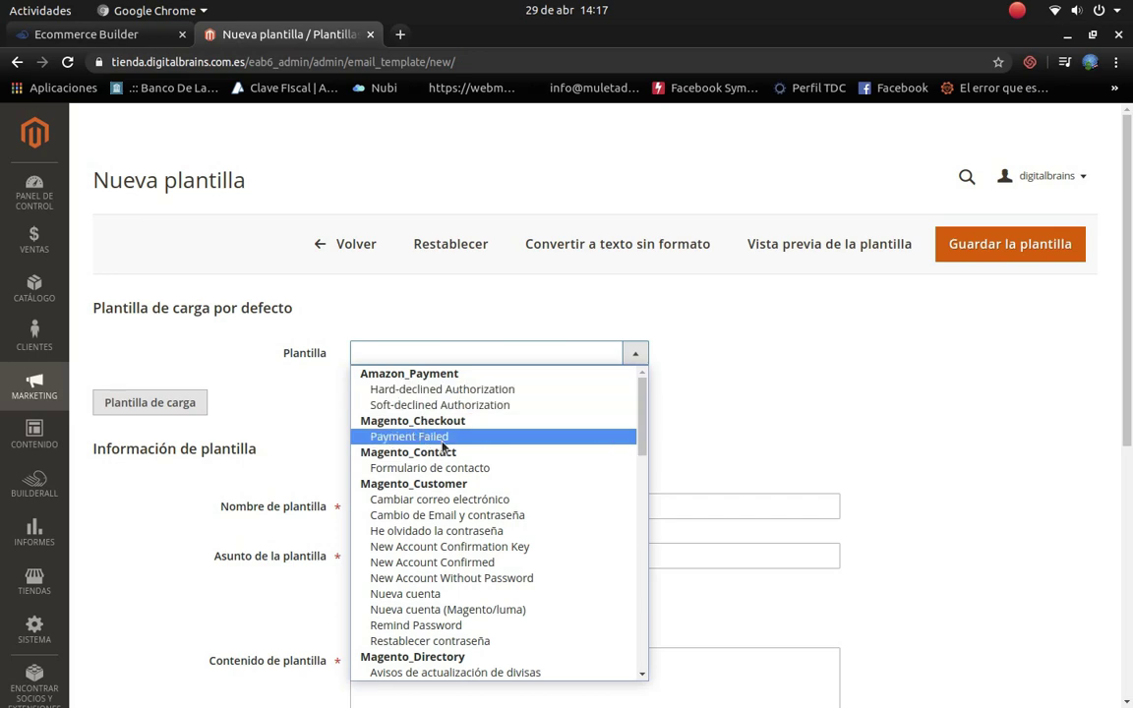
left_click(800, 384)
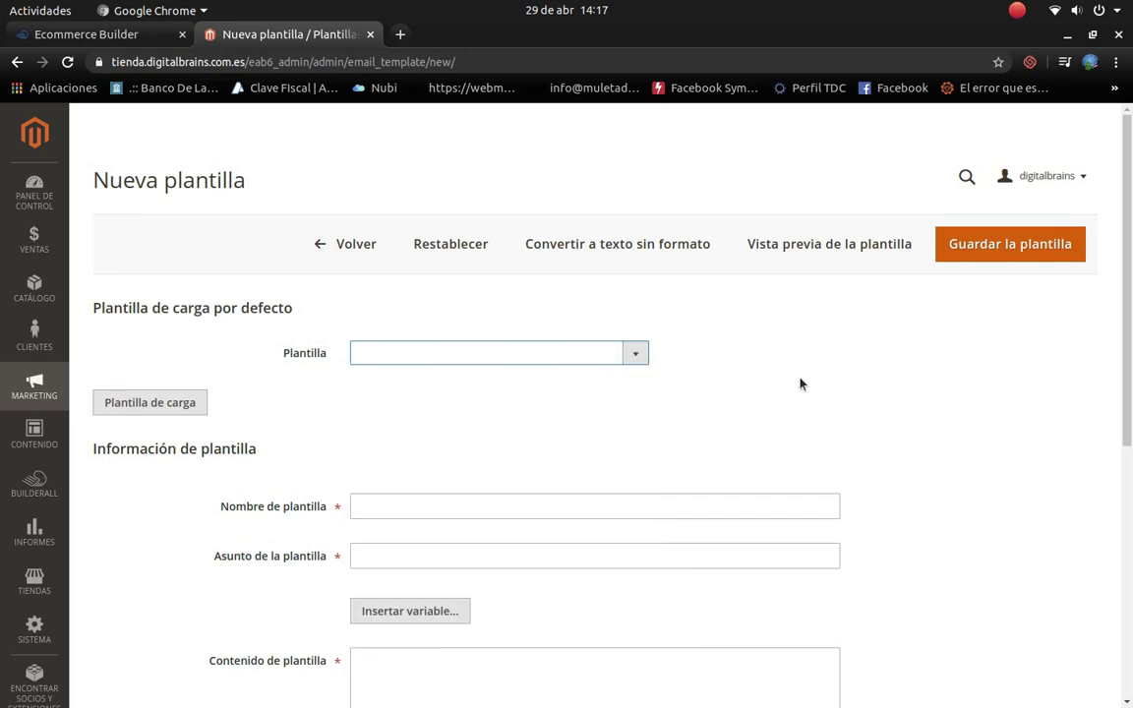
right_click(787, 386)
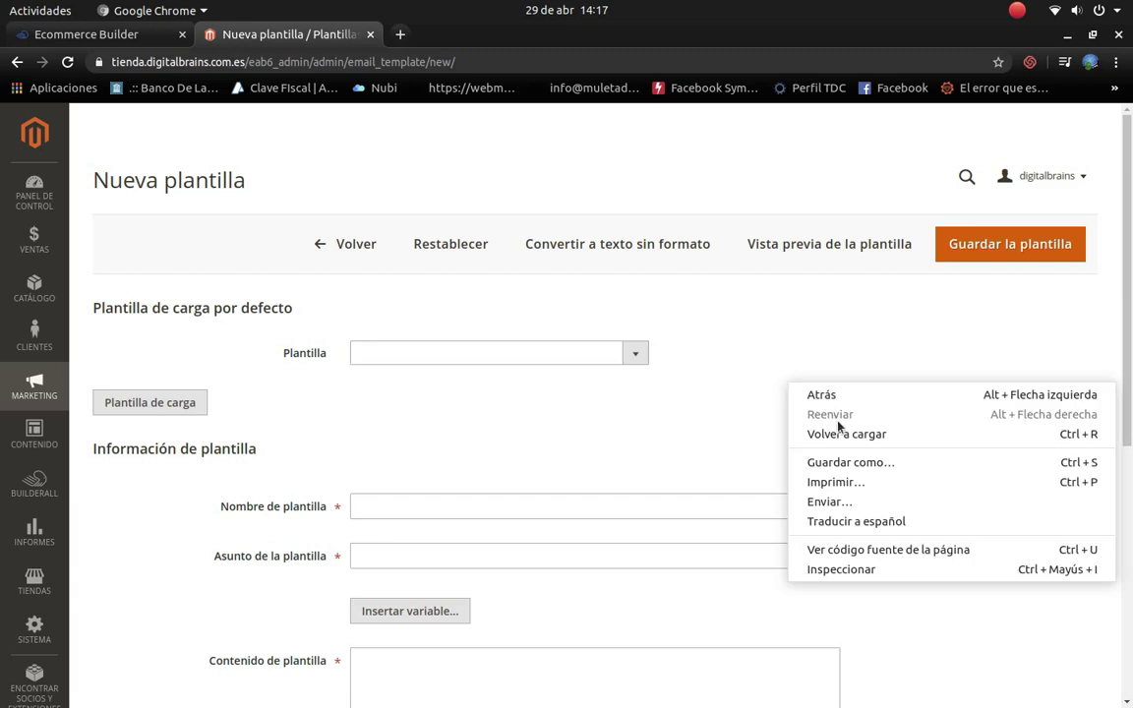
left_click(870, 521)
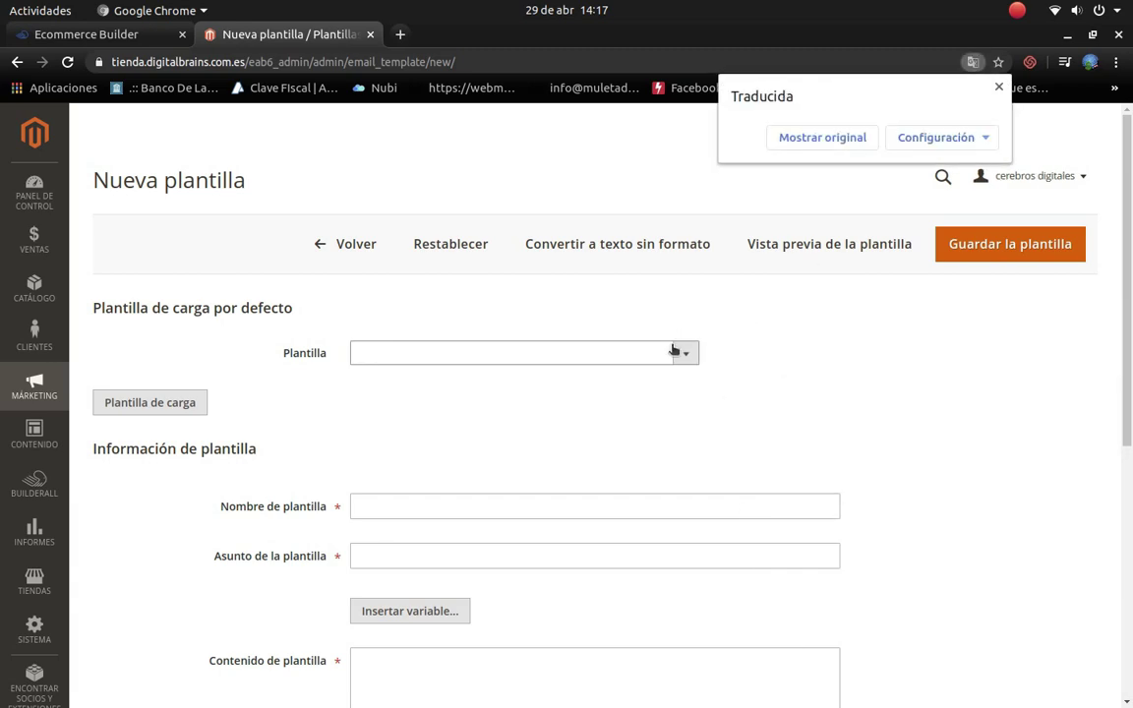
Step: Choose 'Pago fallido' as the default template to load
left_click(681, 357)
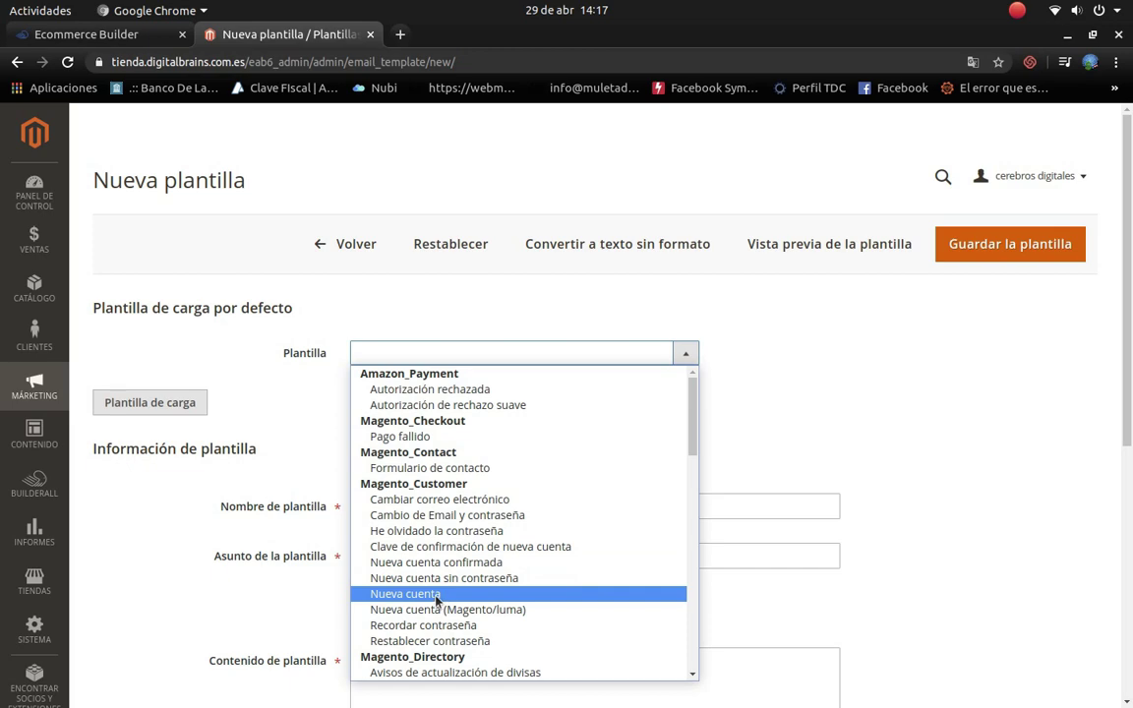
scroll(439, 570, "down", 3)
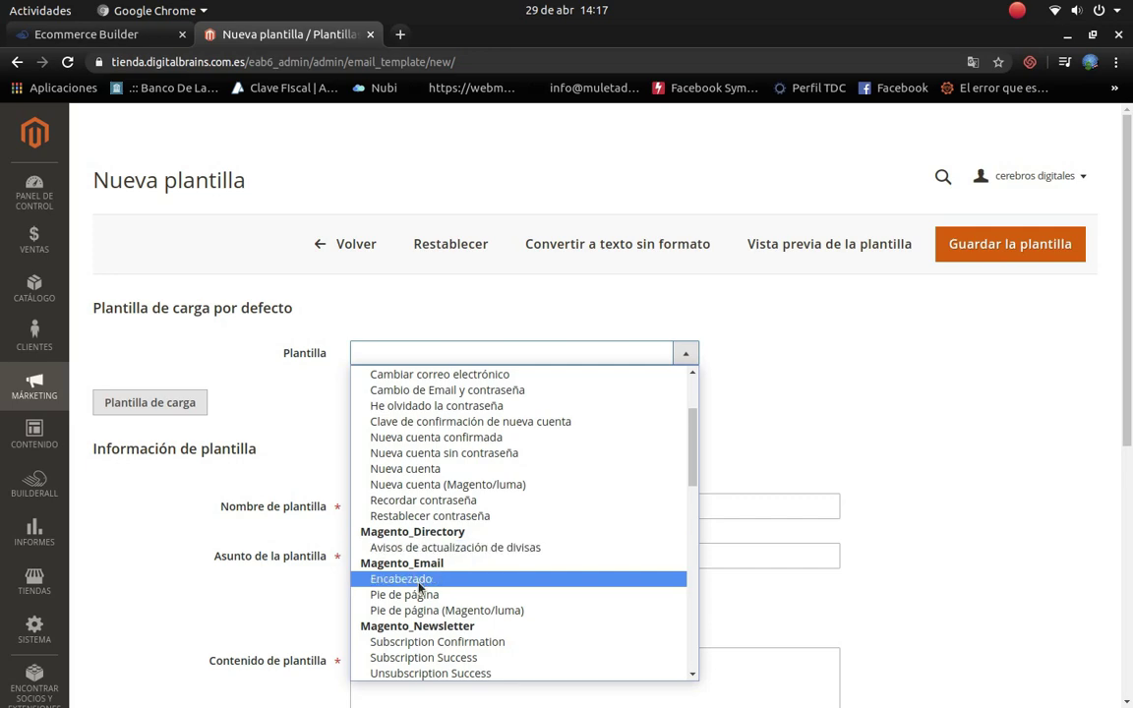
scroll(439, 576, "down", 2)
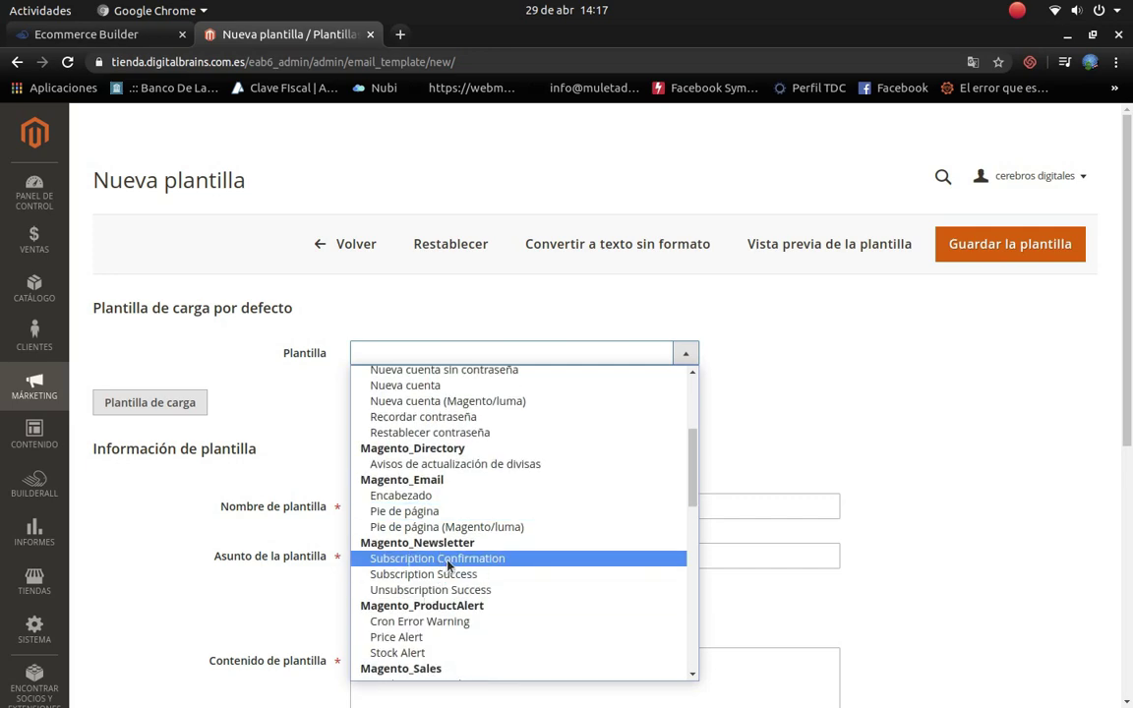
scroll(441, 573, "down", 2)
scroll(449, 560, "down", 1)
scroll(449, 556, "down", 7)
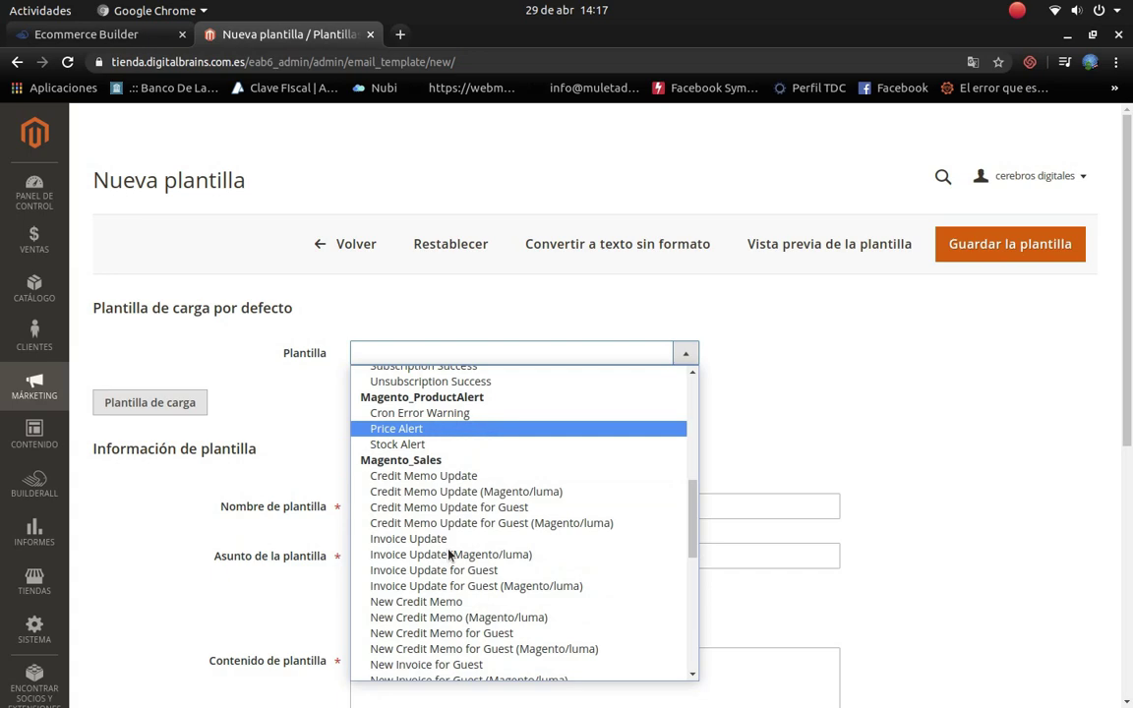
scroll(448, 556, "down", 2)
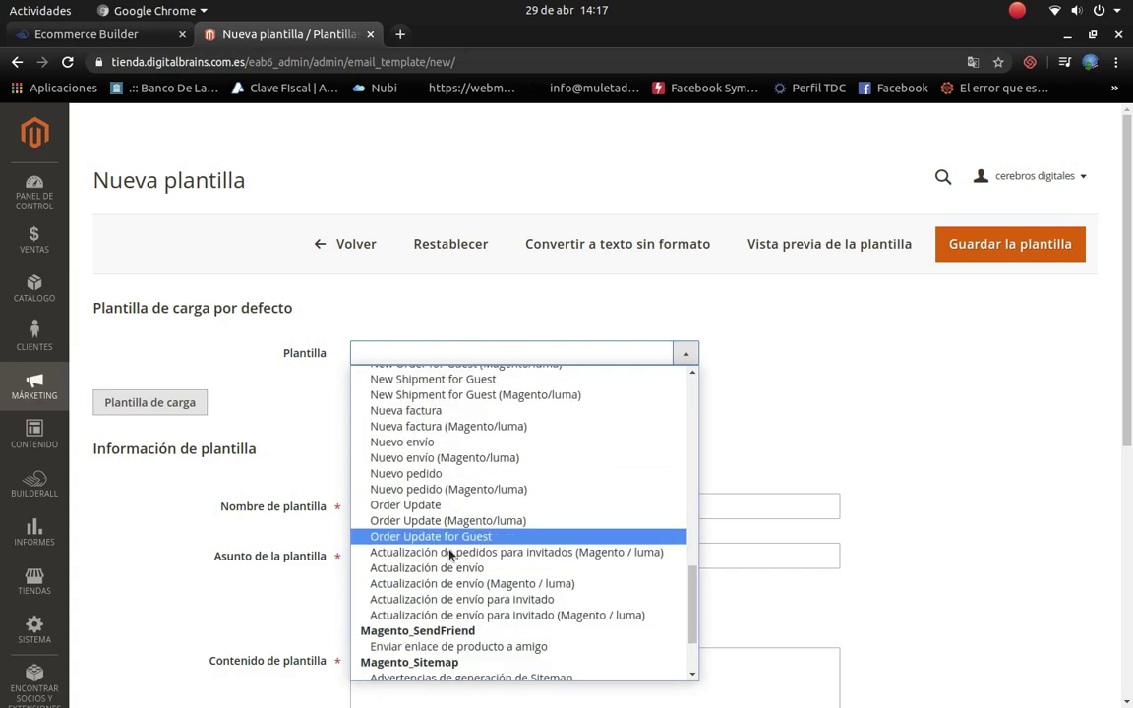
scroll(450, 546, "up", 20)
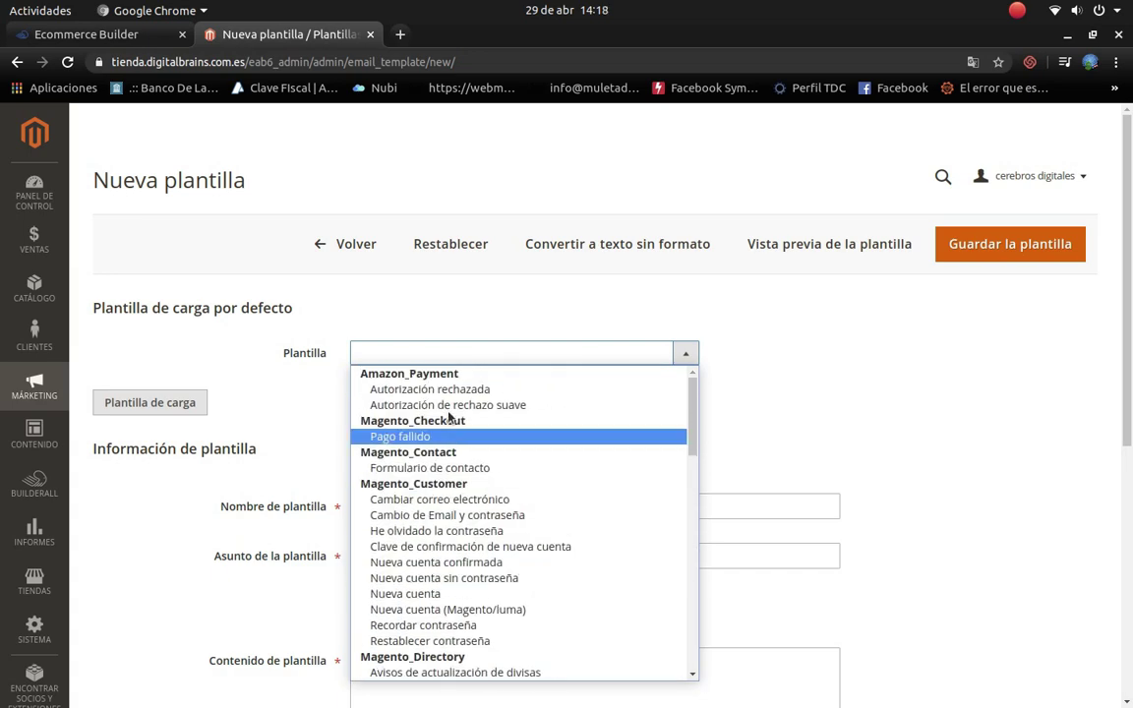
left_click(403, 436)
Step: Name the template 'Su pago fue rechazado' and use the same text as its subject
left_click(377, 506)
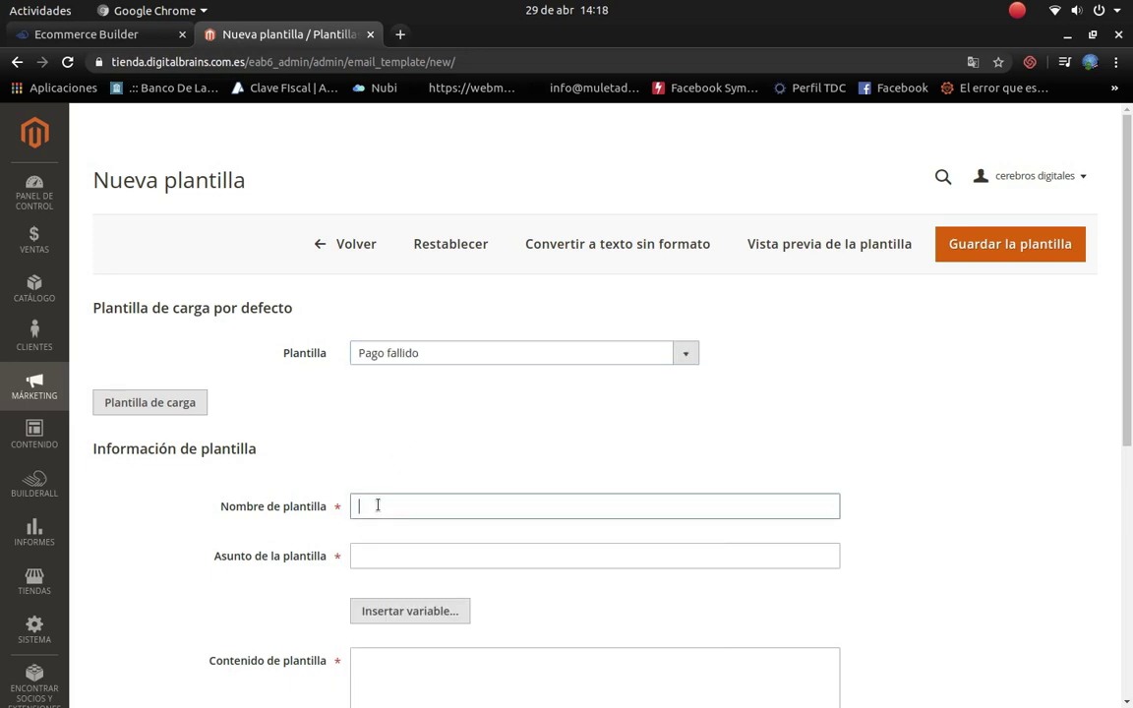
type("Su pago fue rechaz")
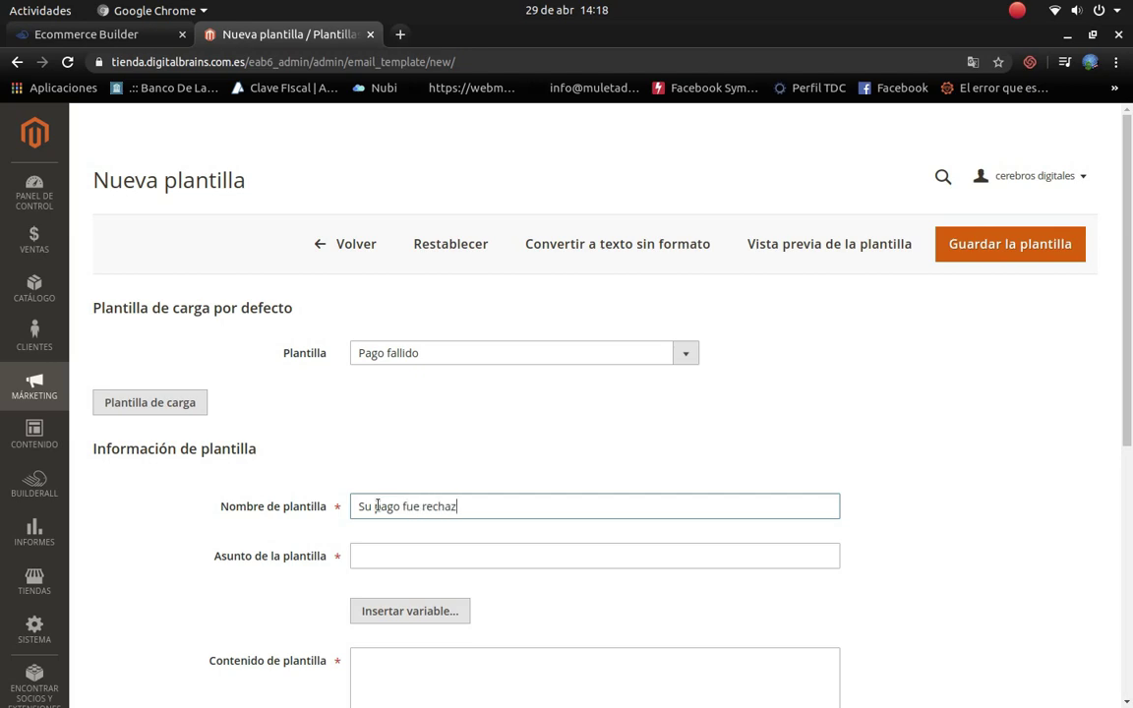
type("ado")
left_click_drag(503, 504, 298, 506)
key("ctrl+c")
left_click(425, 553)
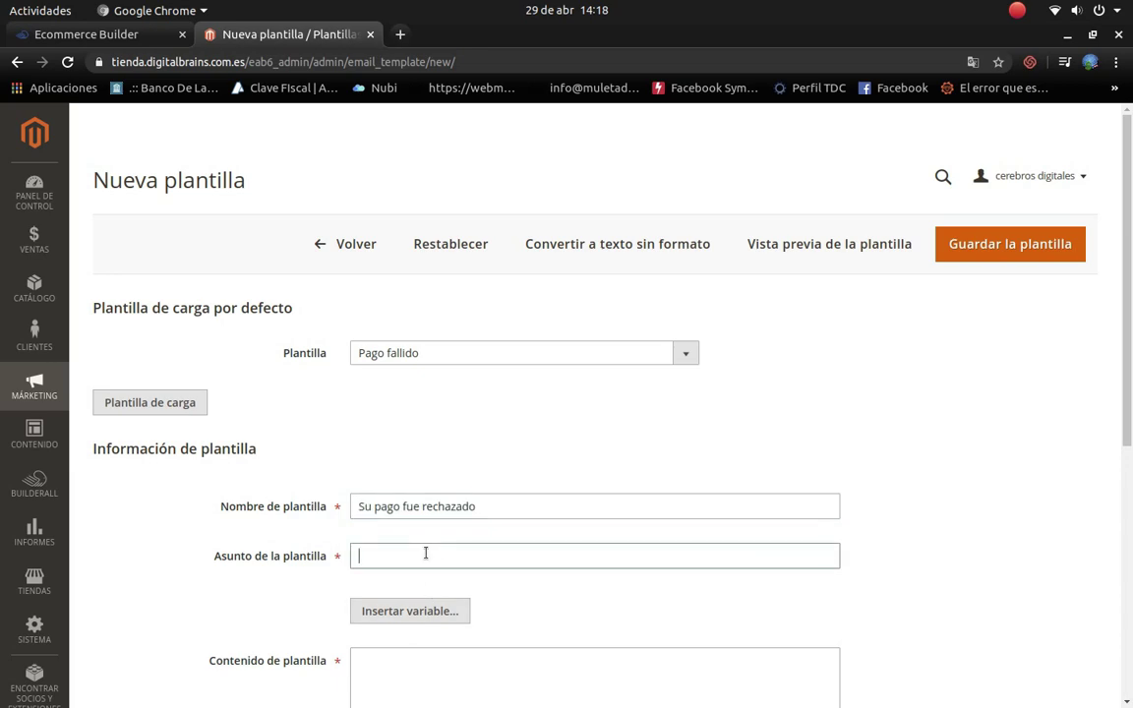
key("ctrl+v")
scroll(426, 553, "down", 4)
Step: Load the Pago fallido default template content into the form
left_click(434, 520)
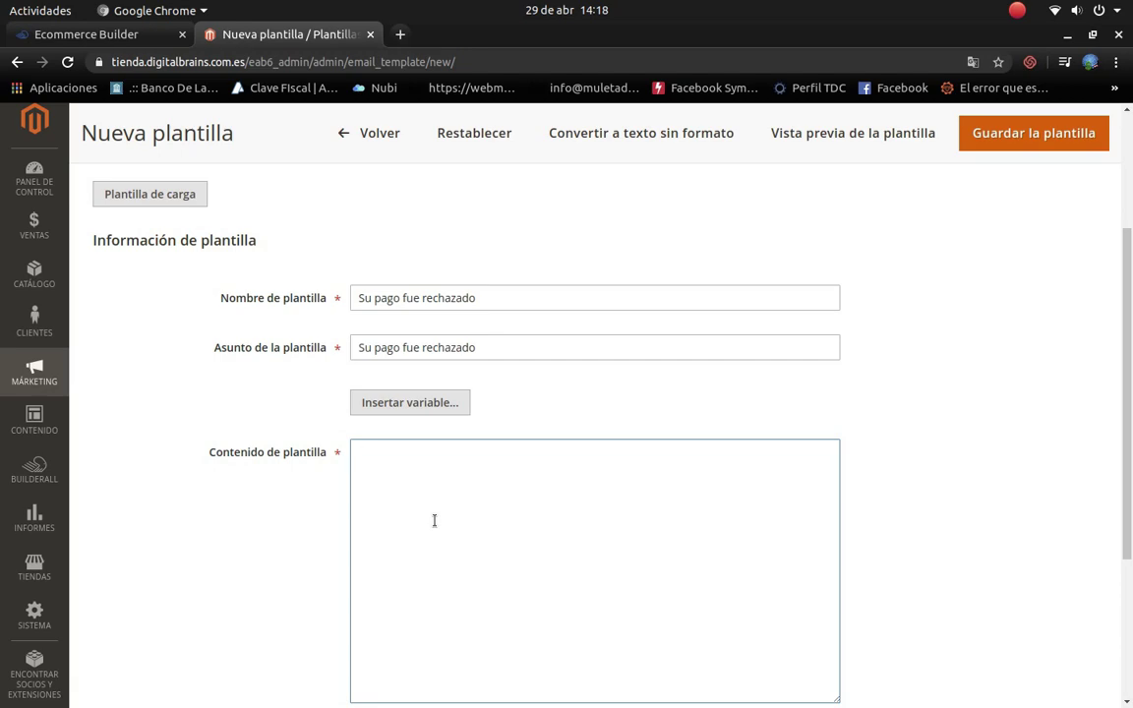
scroll(433, 520, "up", 4)
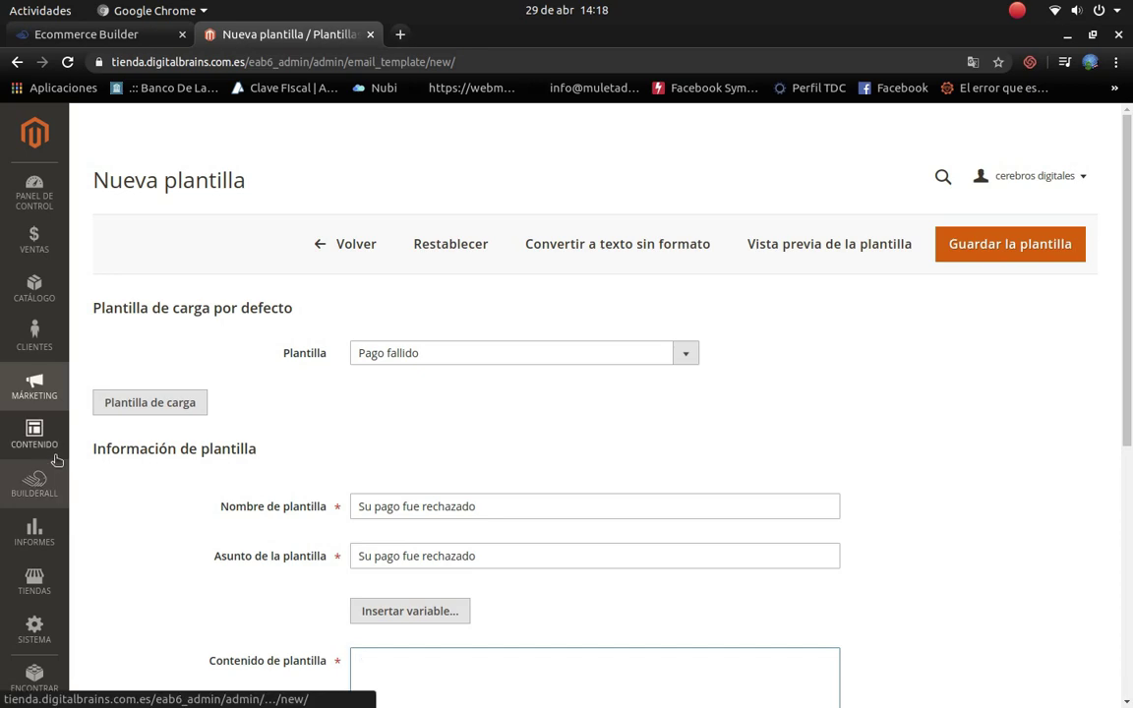
left_click(165, 404)
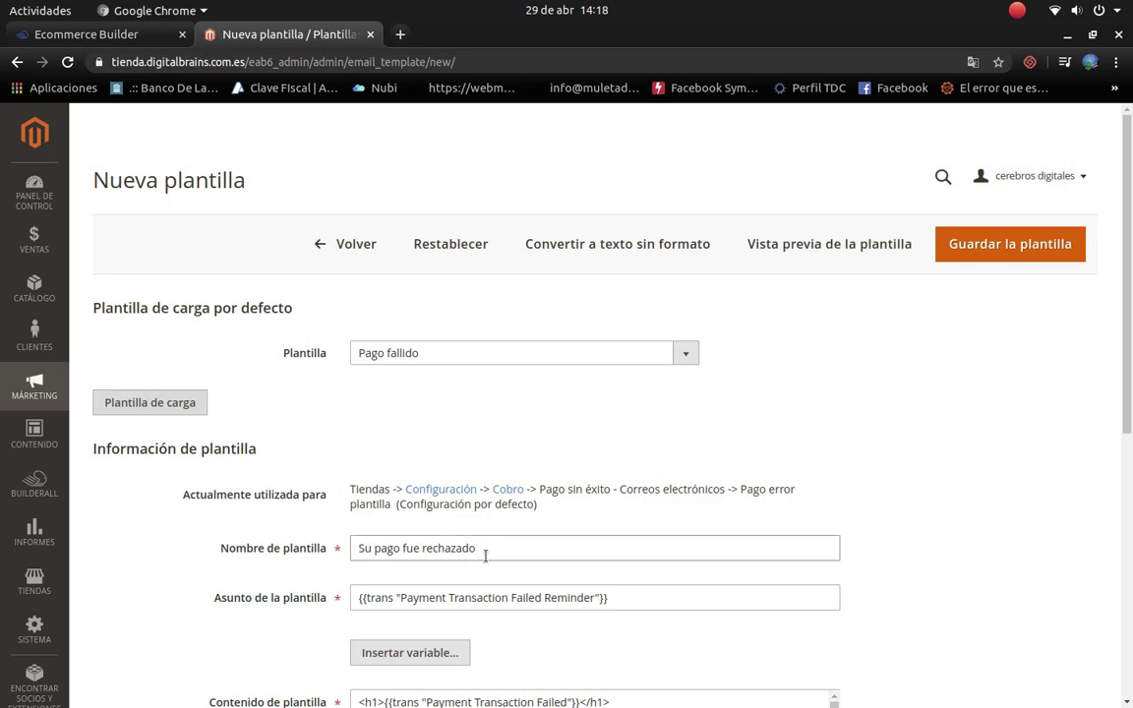
scroll(432, 639, "down", 3)
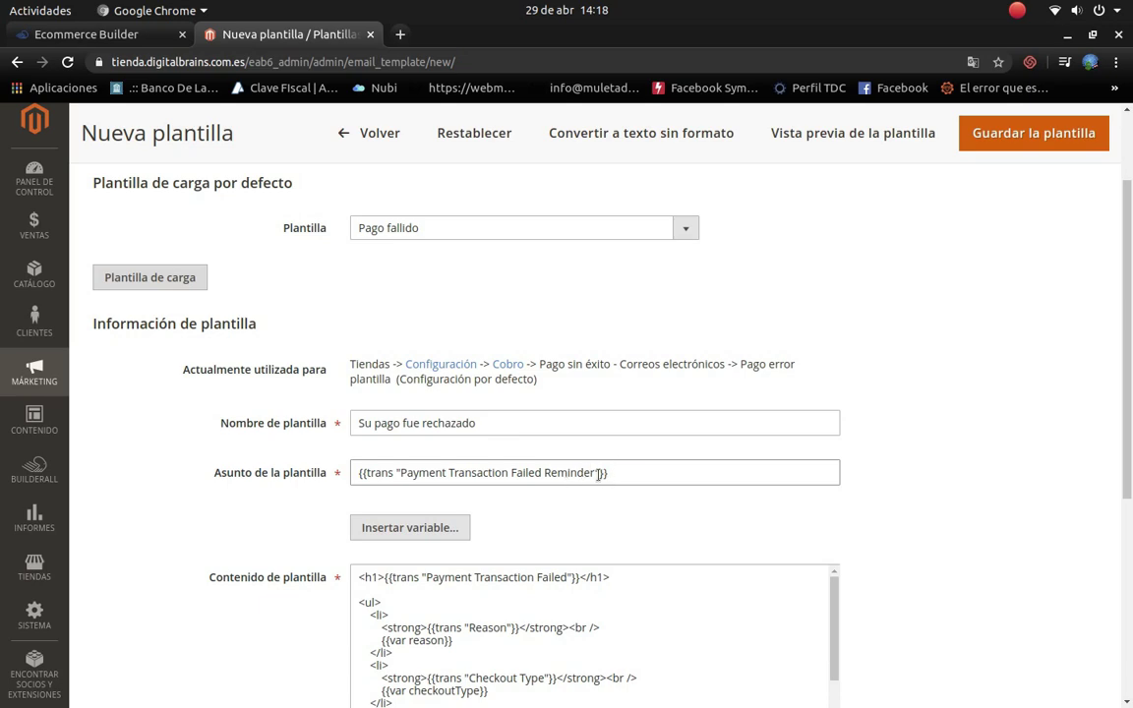
scroll(415, 590, "down", 3)
scroll(689, 610, "up", 3)
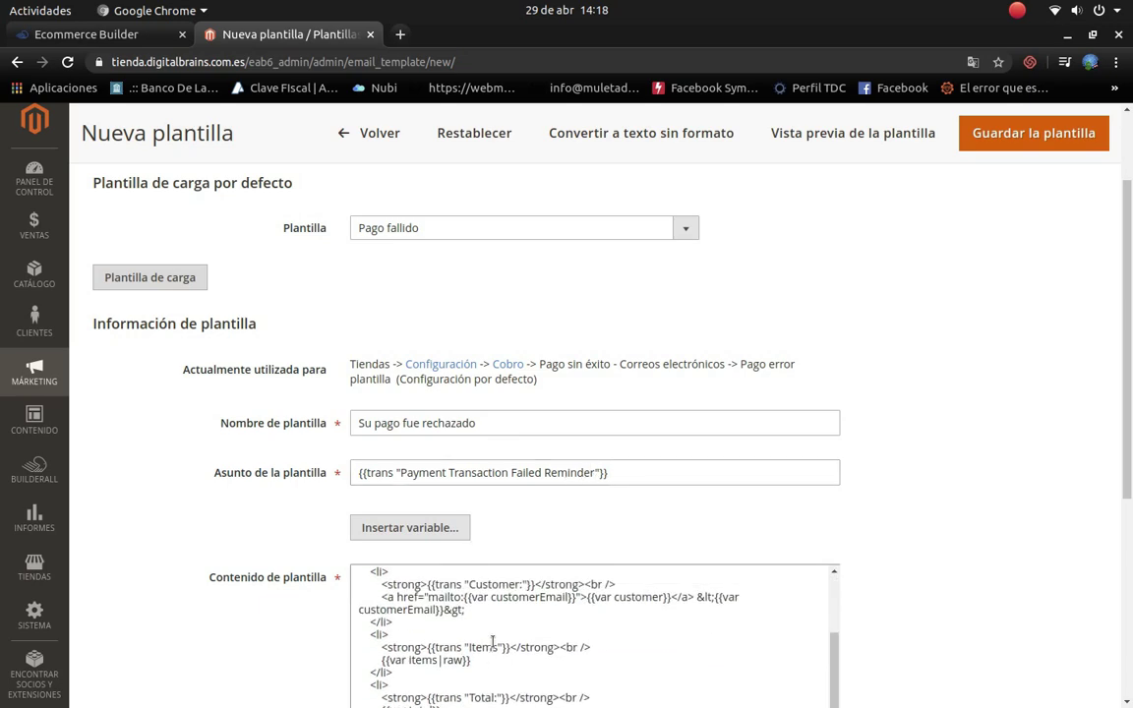
scroll(944, 539, "down", 9)
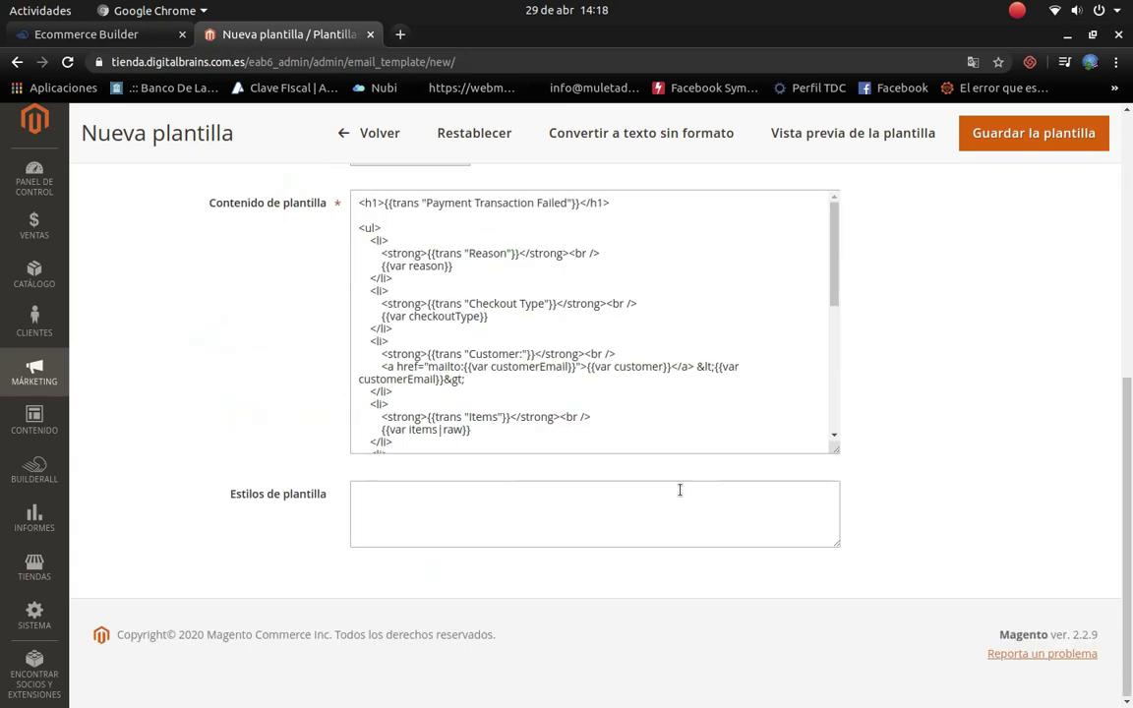
scroll(699, 430, "up", 12)
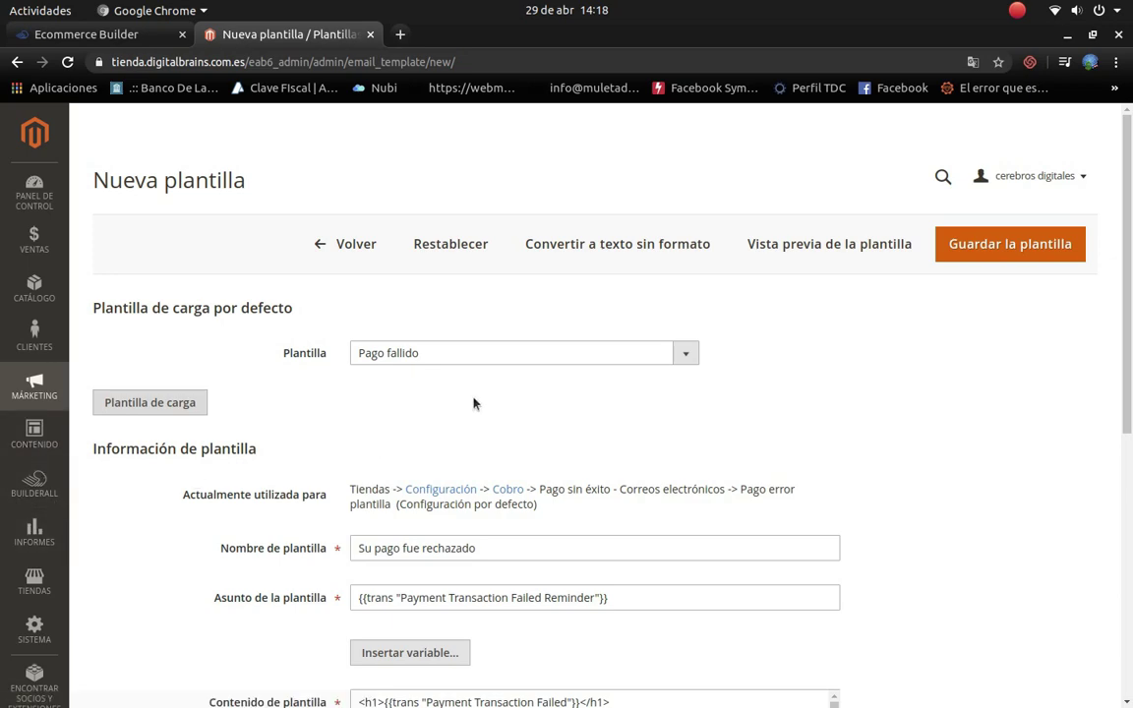
left_click(56, 469)
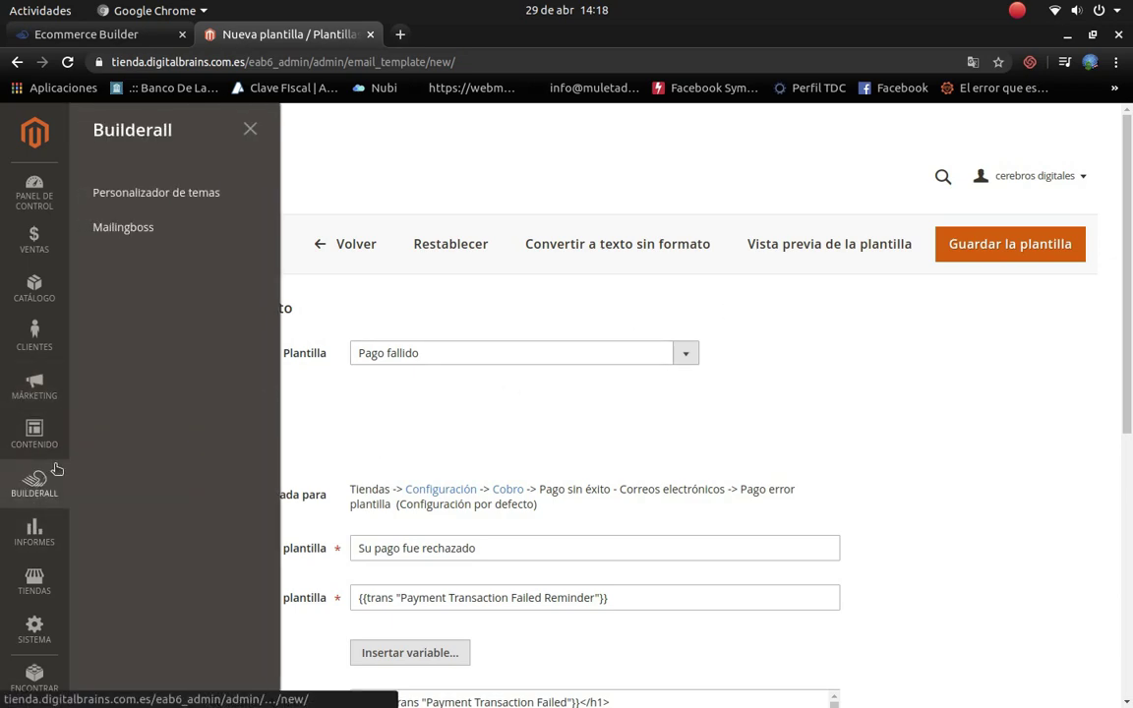
Step: Open the Builderall Theme Customizer settings and expand the General group to list its pages
left_click(155, 203)
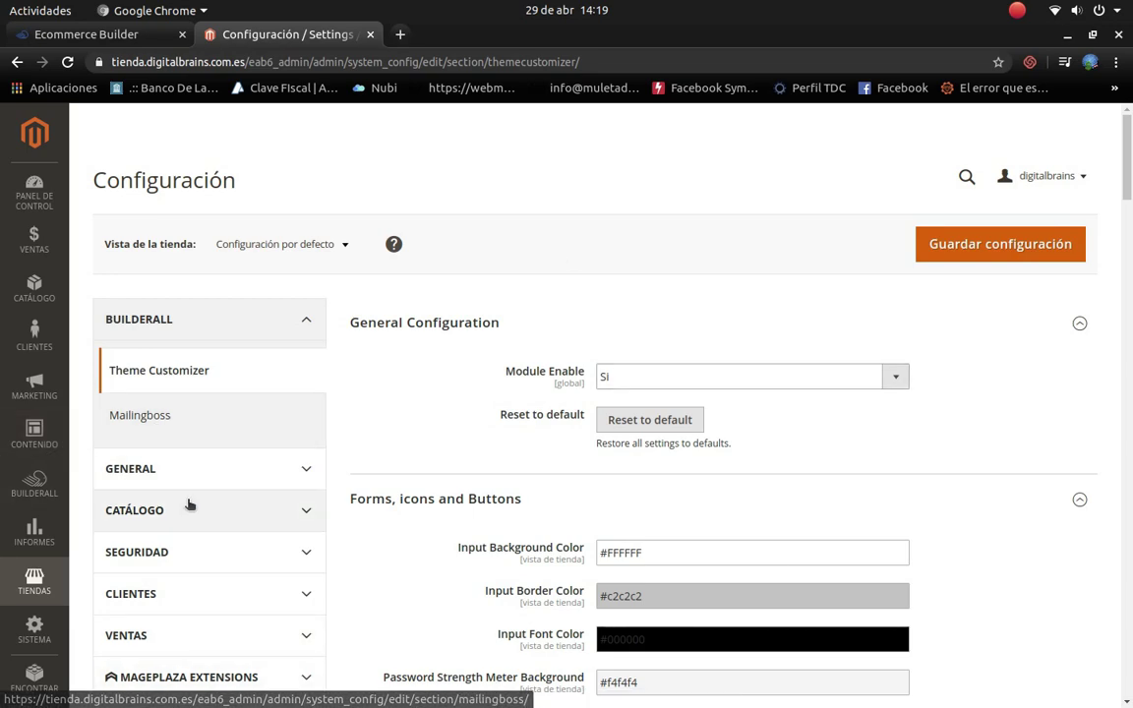
scroll(190, 503, "down", 3)
scroll(192, 505, "up", 3)
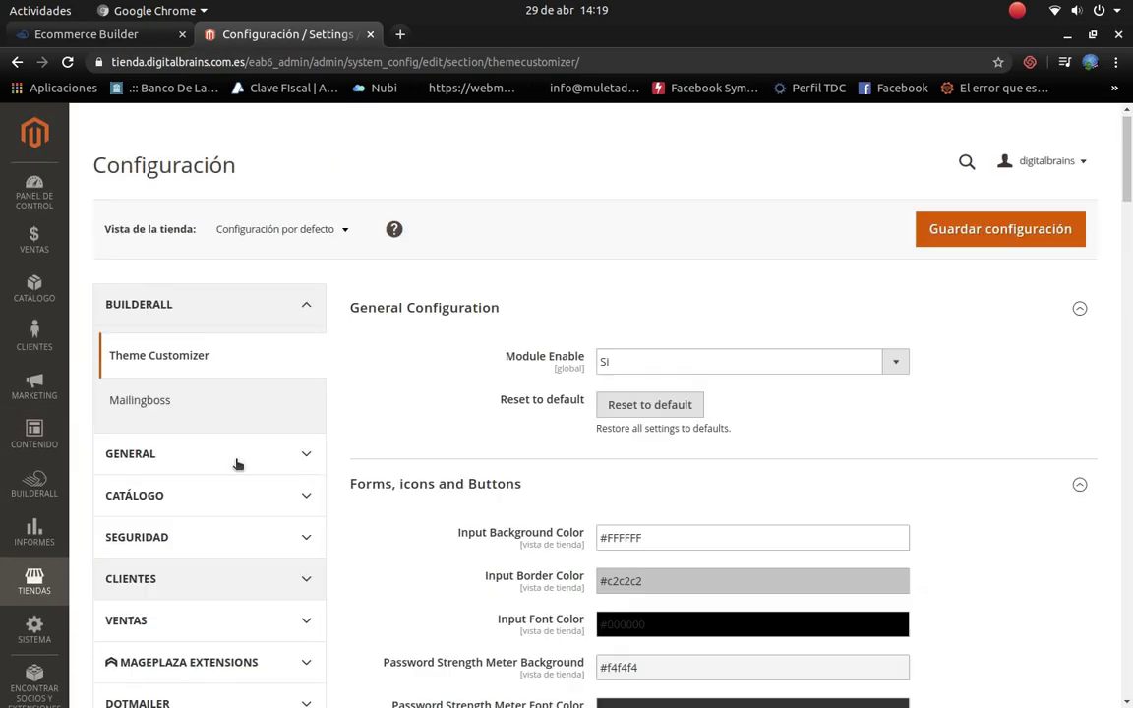
left_click(203, 473)
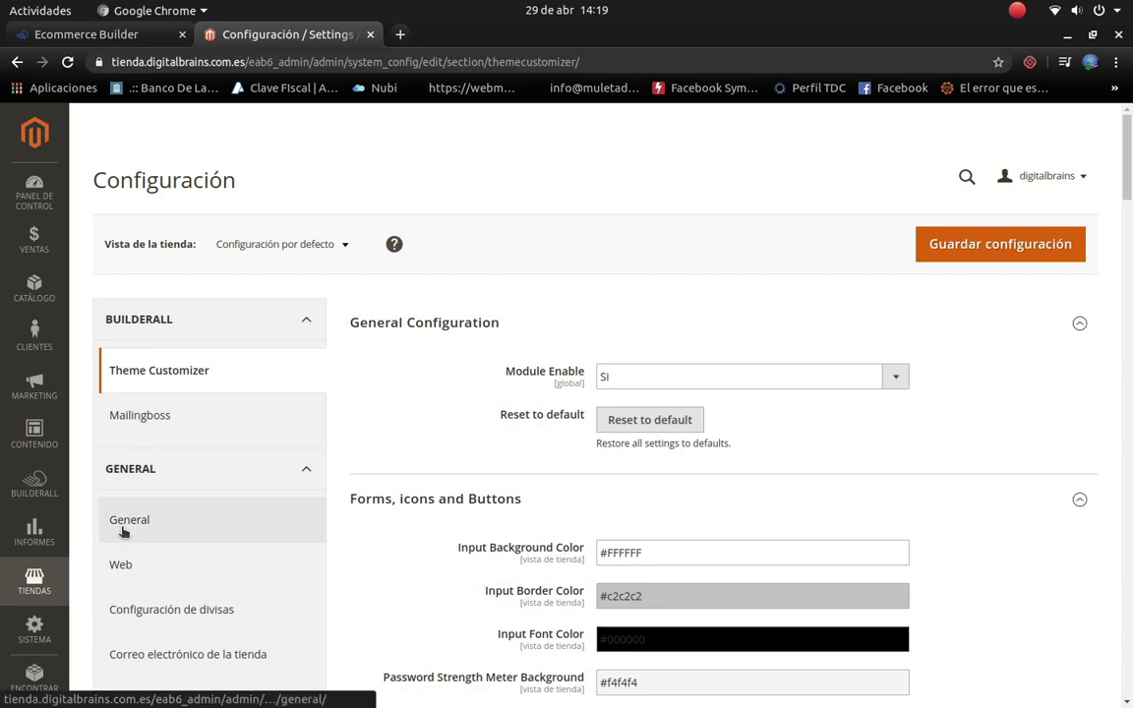
scroll(120, 531, "down", 2)
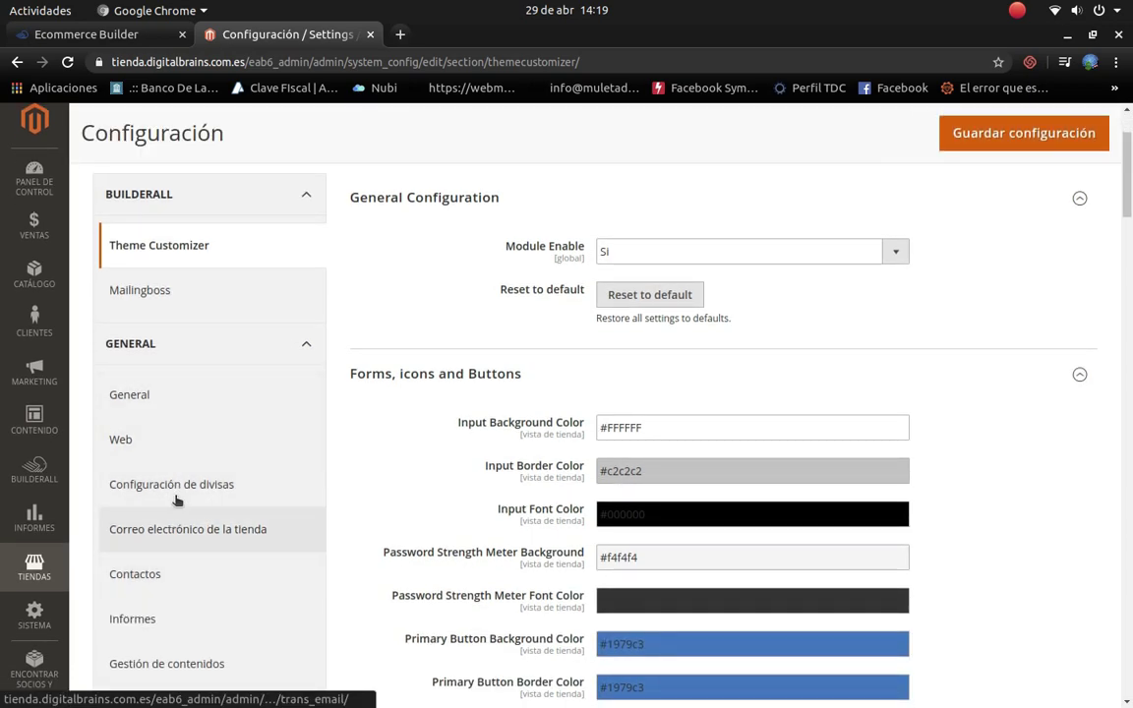
scroll(204, 652, "down", 2)
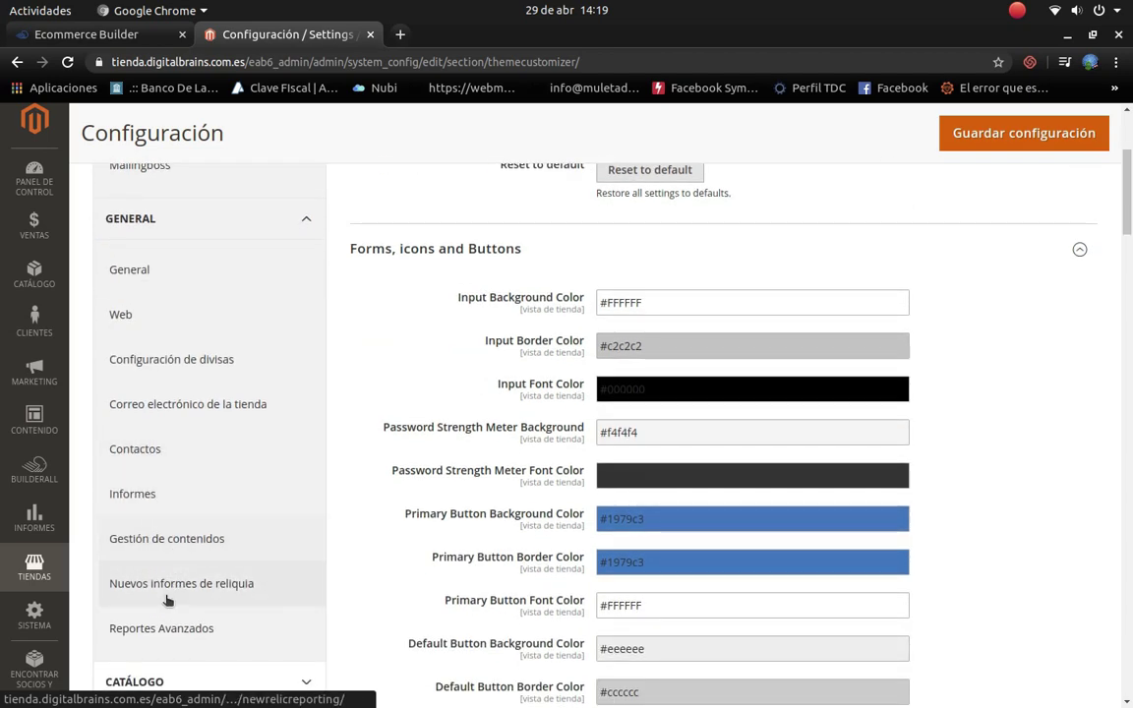
scroll(187, 639, "up", 1)
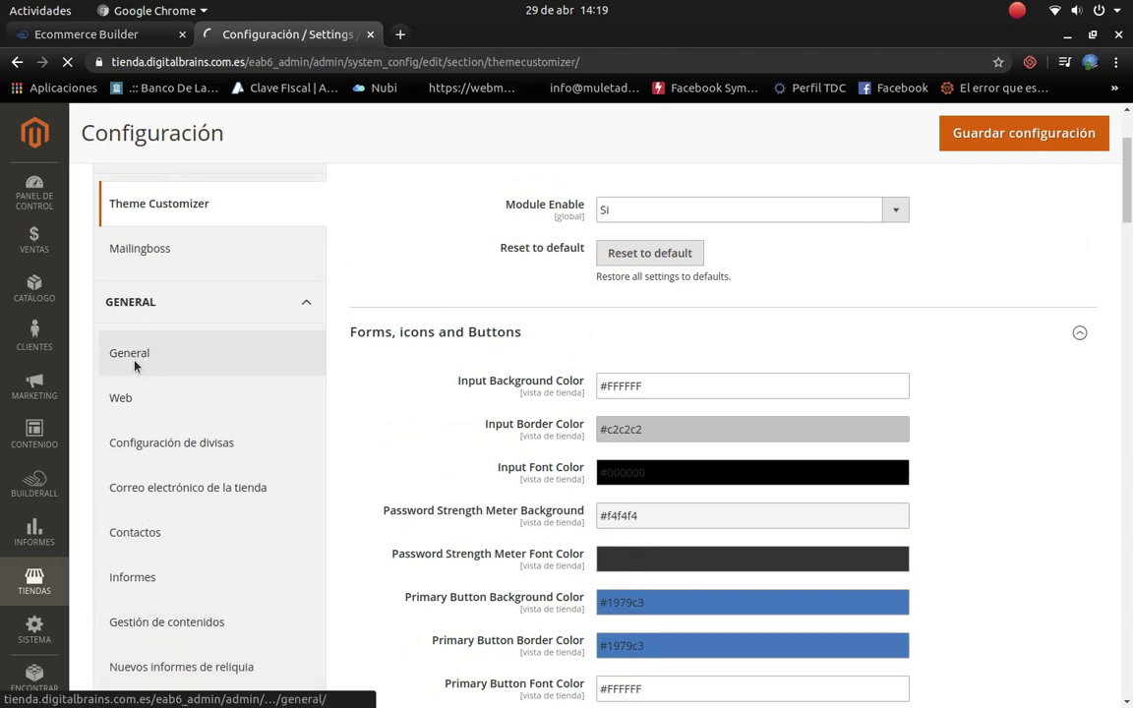
Step: Open the General store configuration settings
left_click(137, 365)
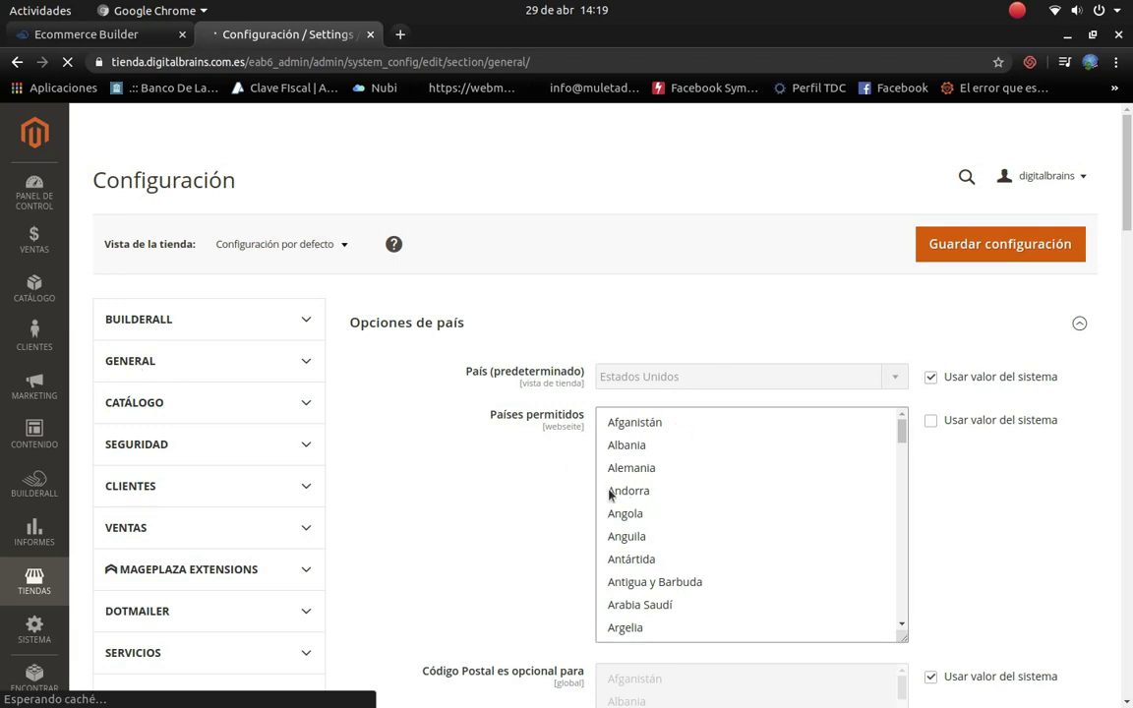
scroll(801, 489, "down", 4)
scroll(771, 509, "up", 4)
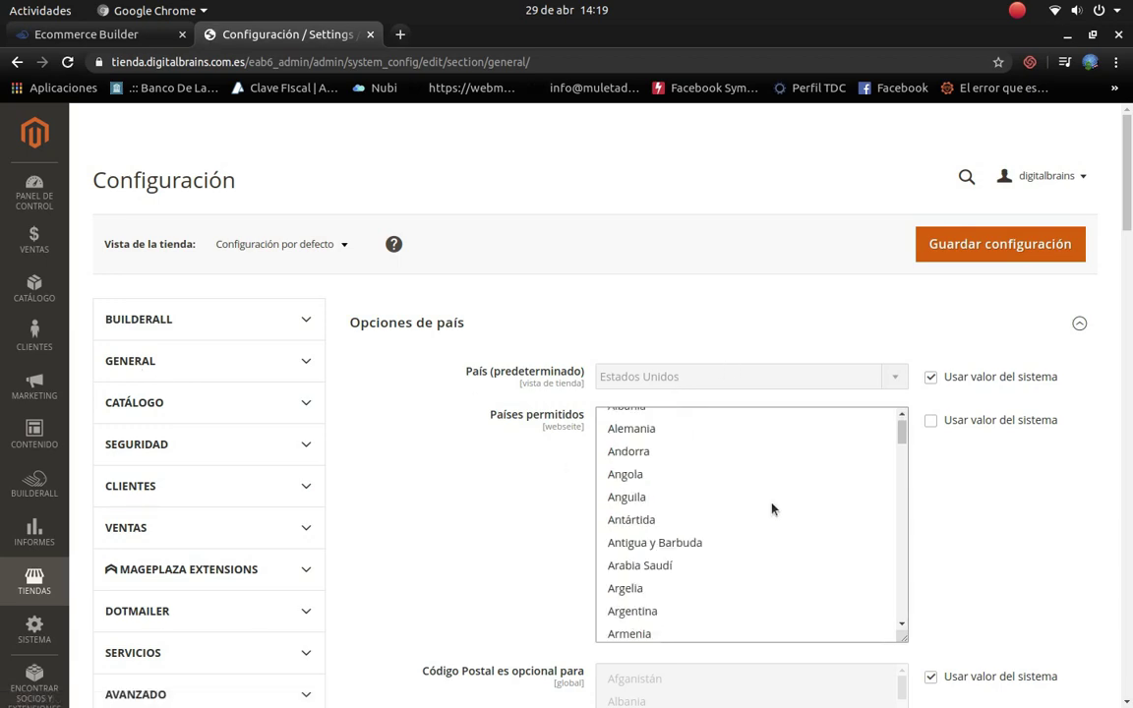
scroll(688, 503, "down", 3)
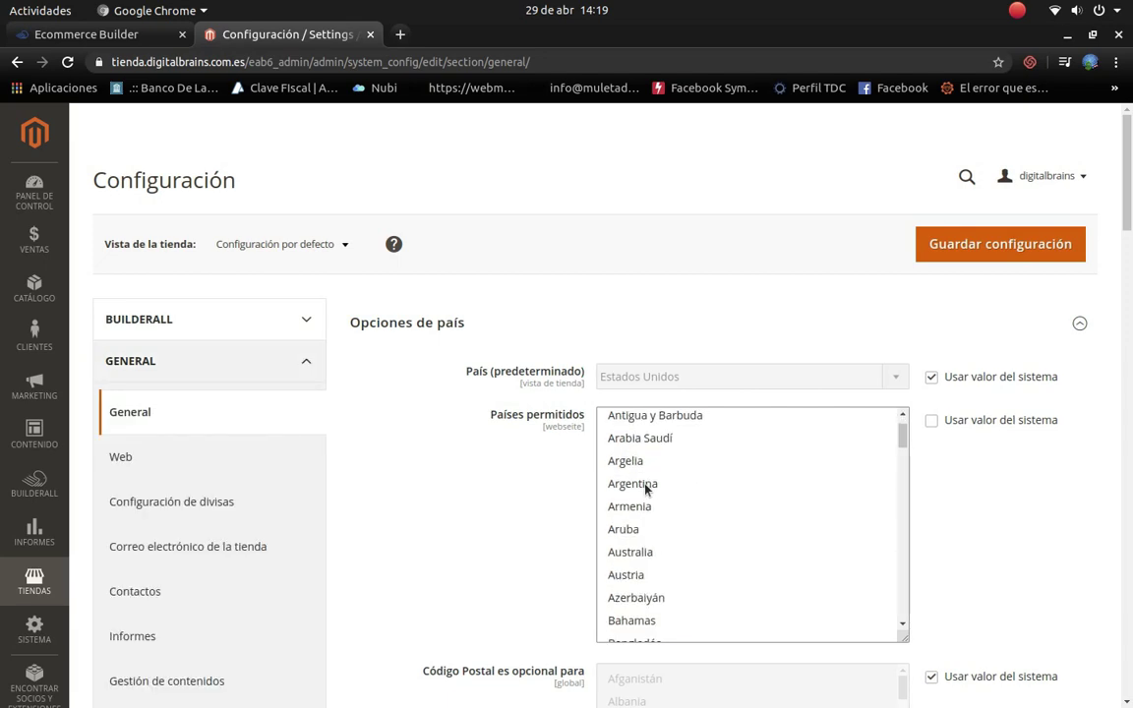
Step: Select Argentina in the permitted countries list
left_click(647, 487)
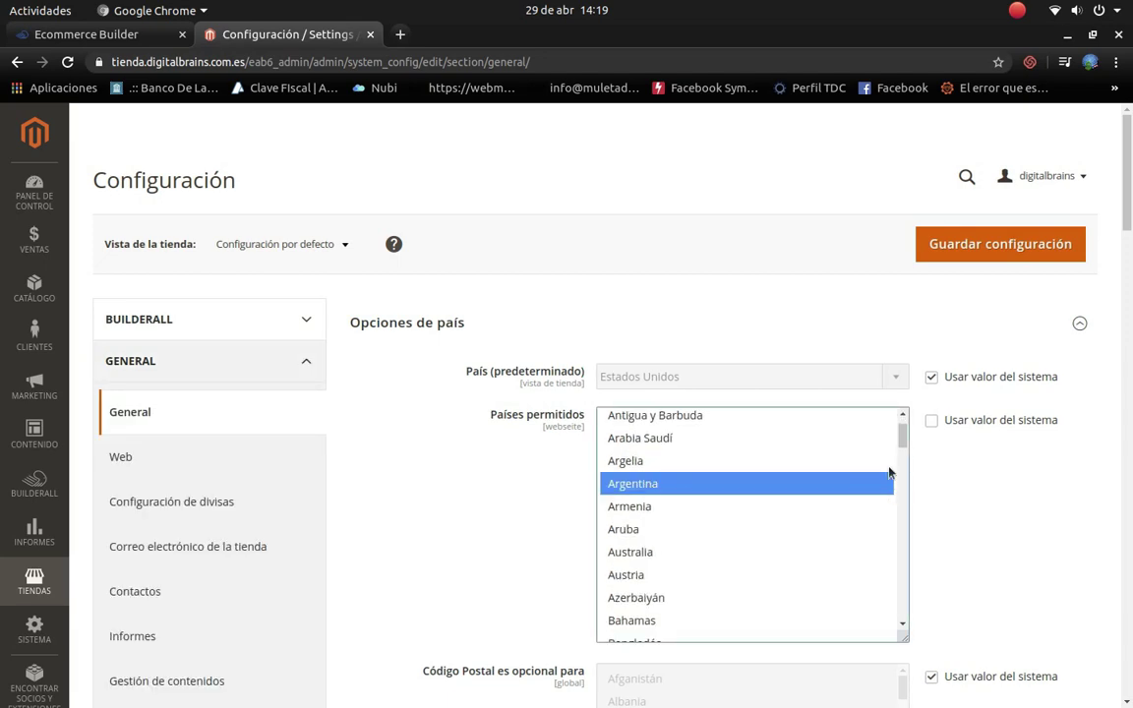
scroll(637, 506, "up", 3)
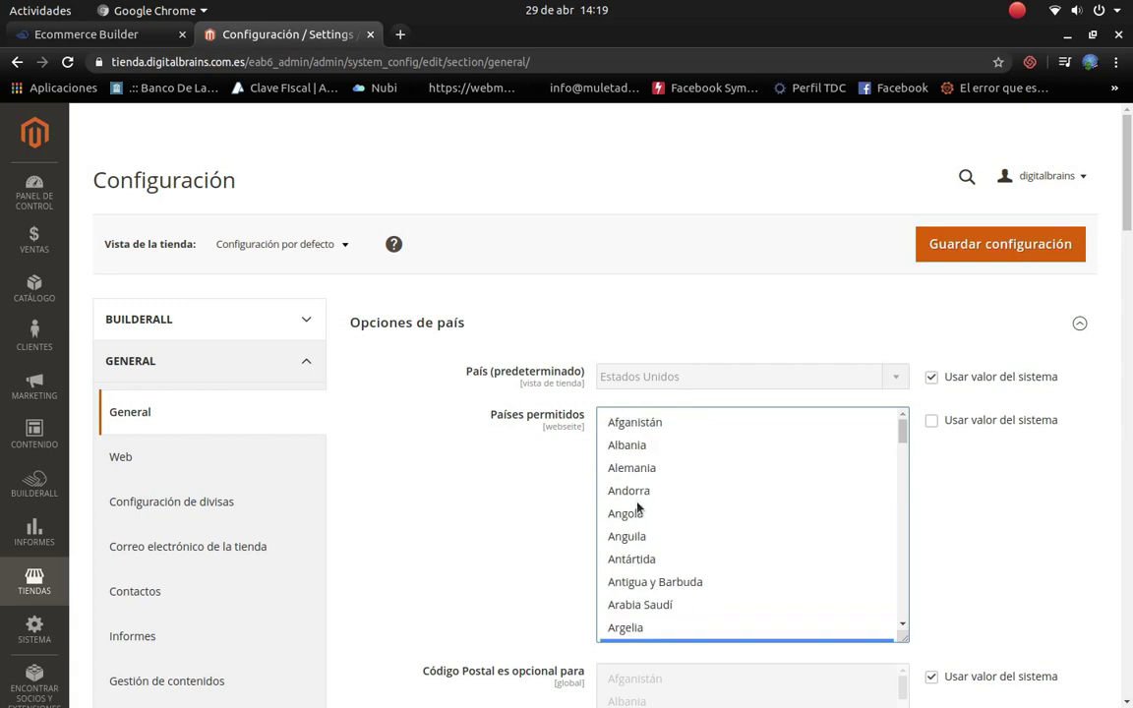
scroll(641, 507, "down", 8)
scroll(644, 508, "down", 18)
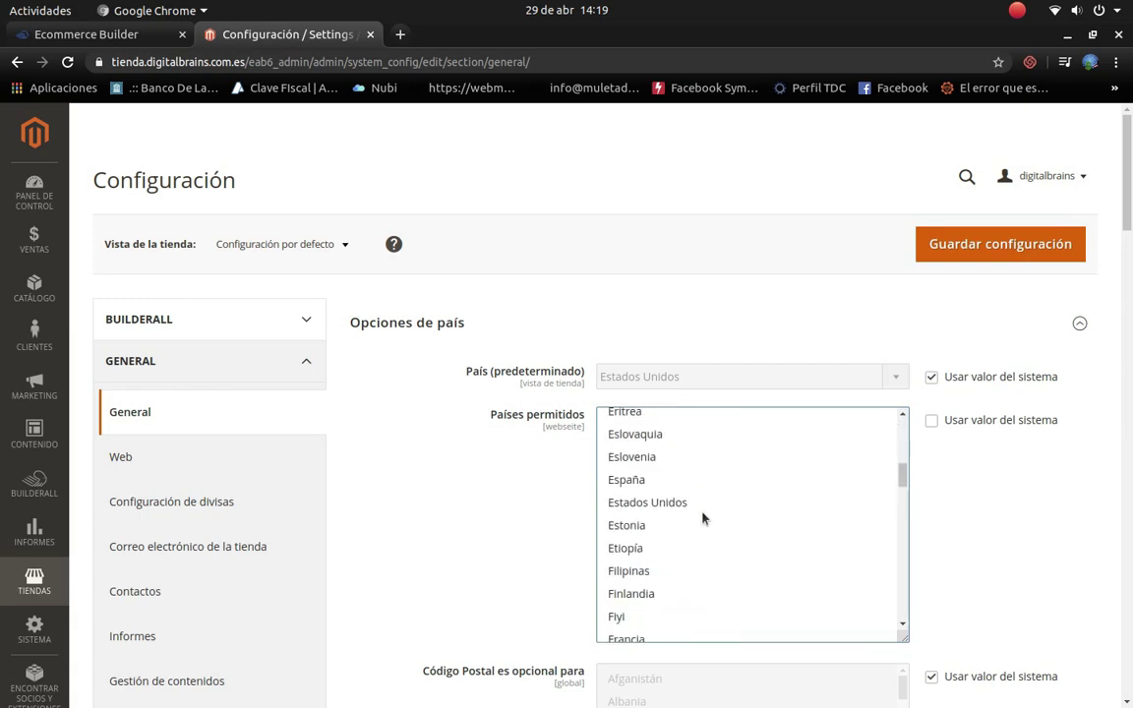
scroll(944, 462, "down", 3)
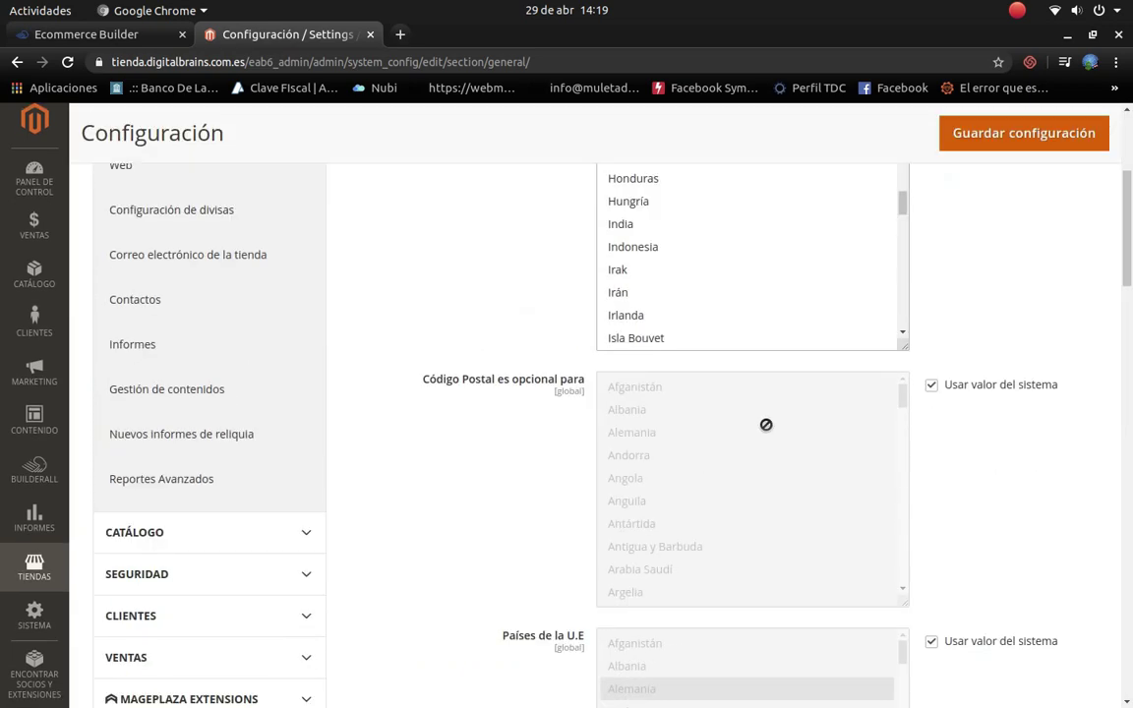
scroll(706, 412, "up", 1)
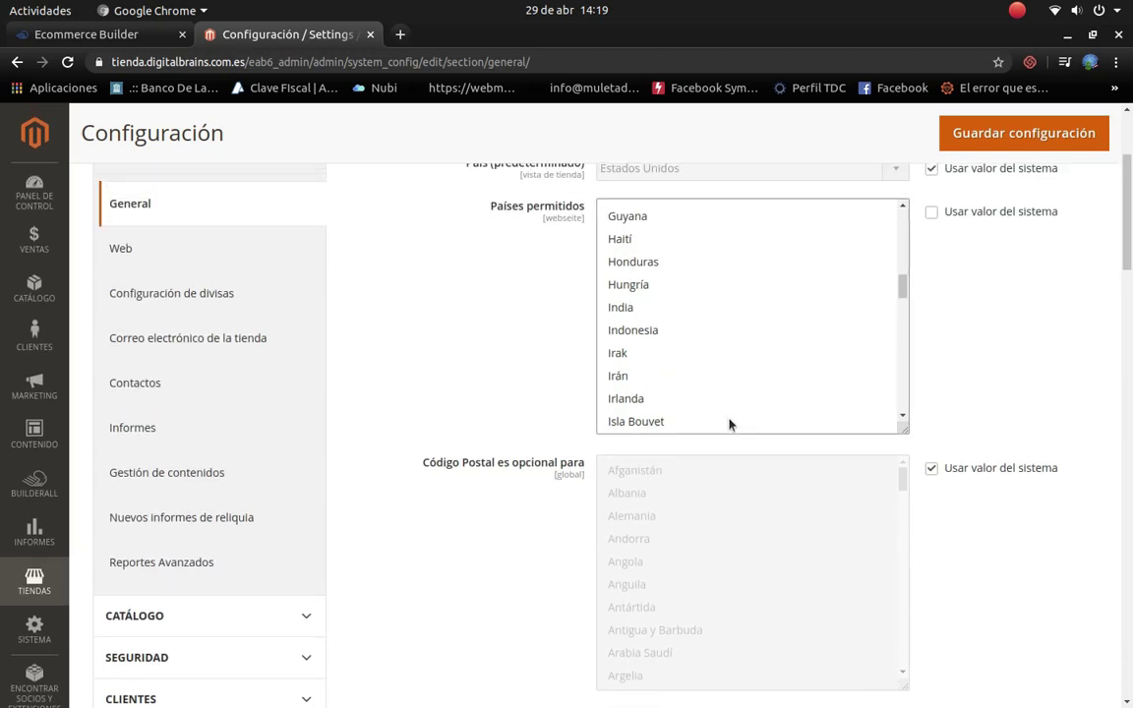
scroll(730, 426, "up", 4)
scroll(718, 357, "up", 1)
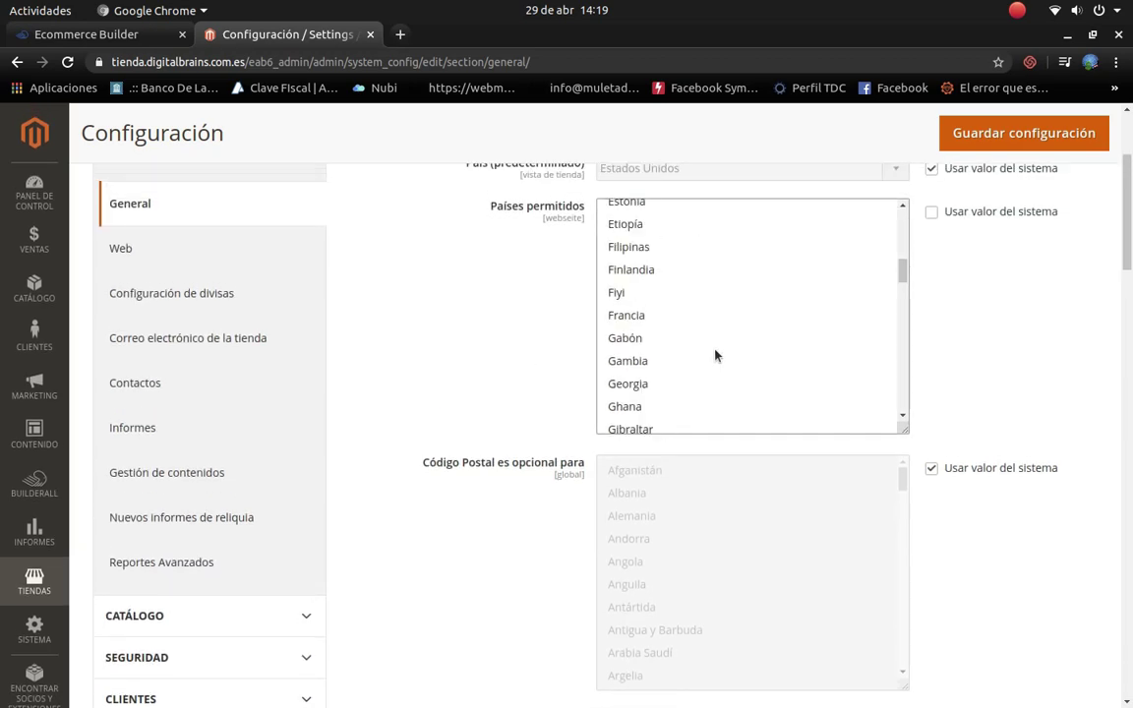
scroll(774, 404, "down", 8)
scroll(940, 278, "up", 3)
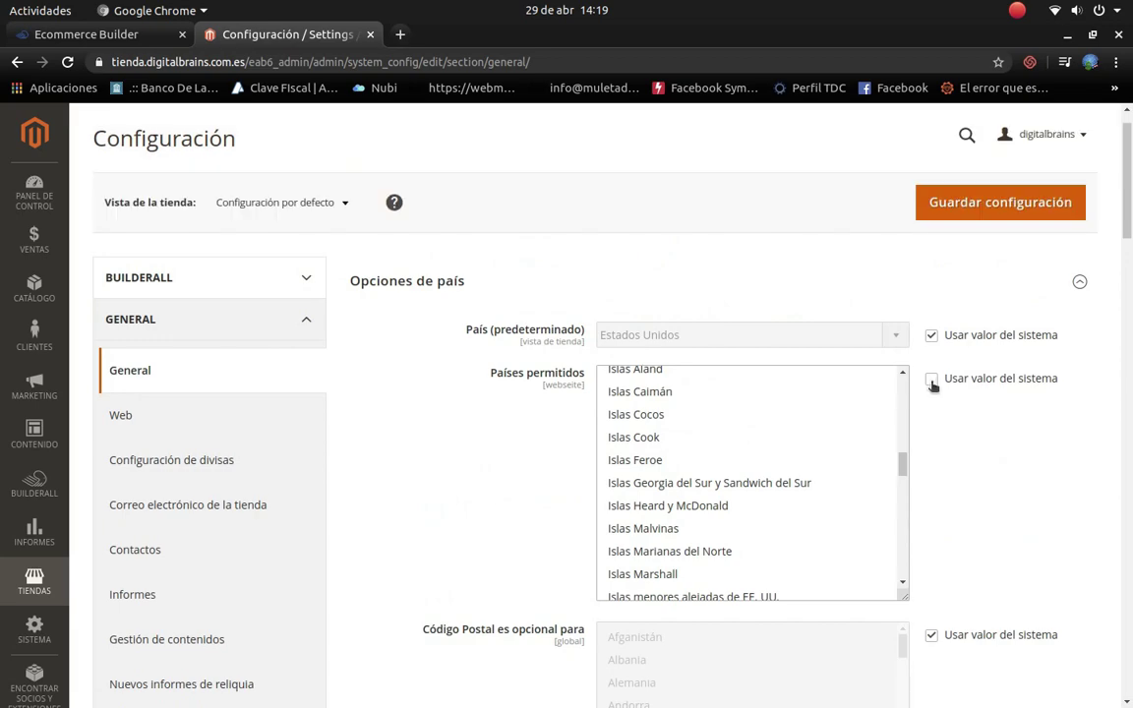
scroll(884, 605, "down", 3)
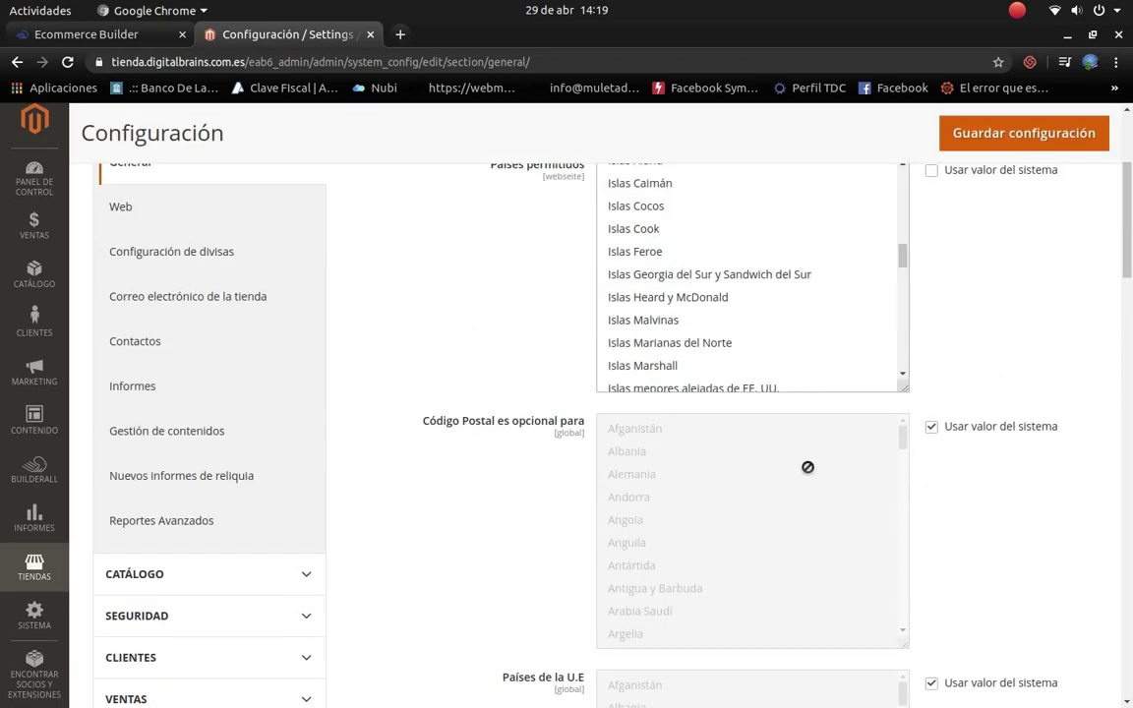
scroll(769, 473, "up", 4)
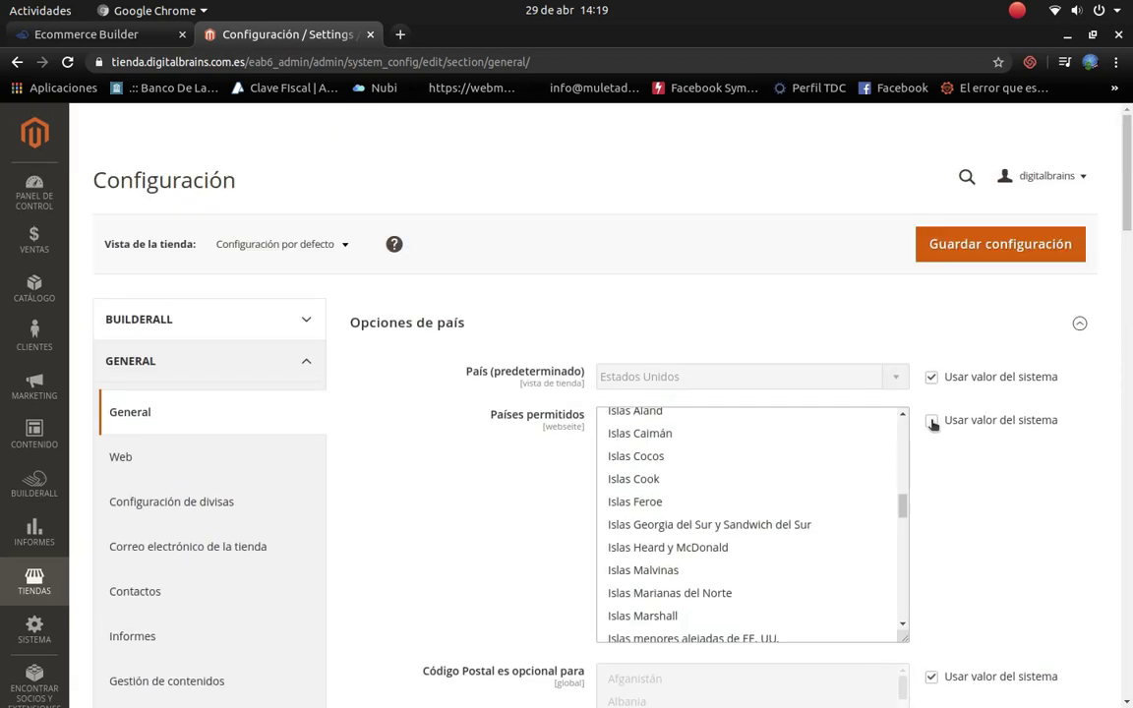
Step: Revert the permitted countries to the system default
left_click(932, 423)
scroll(673, 485, "up", 3)
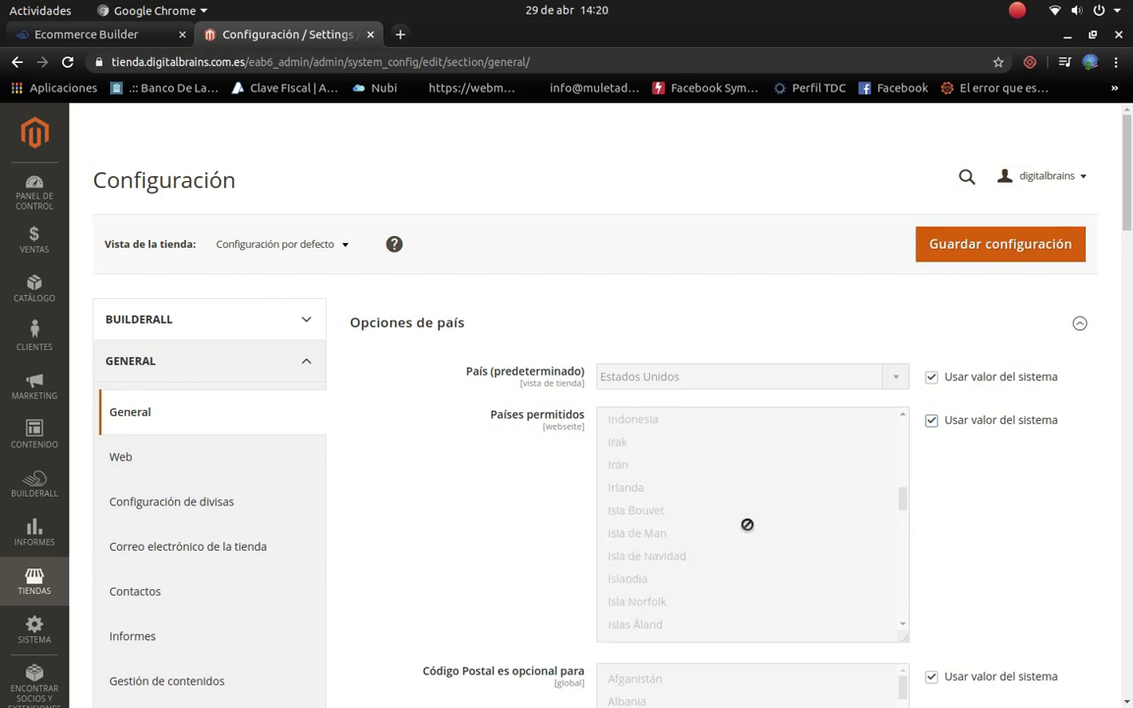
scroll(747, 525, "up", 15)
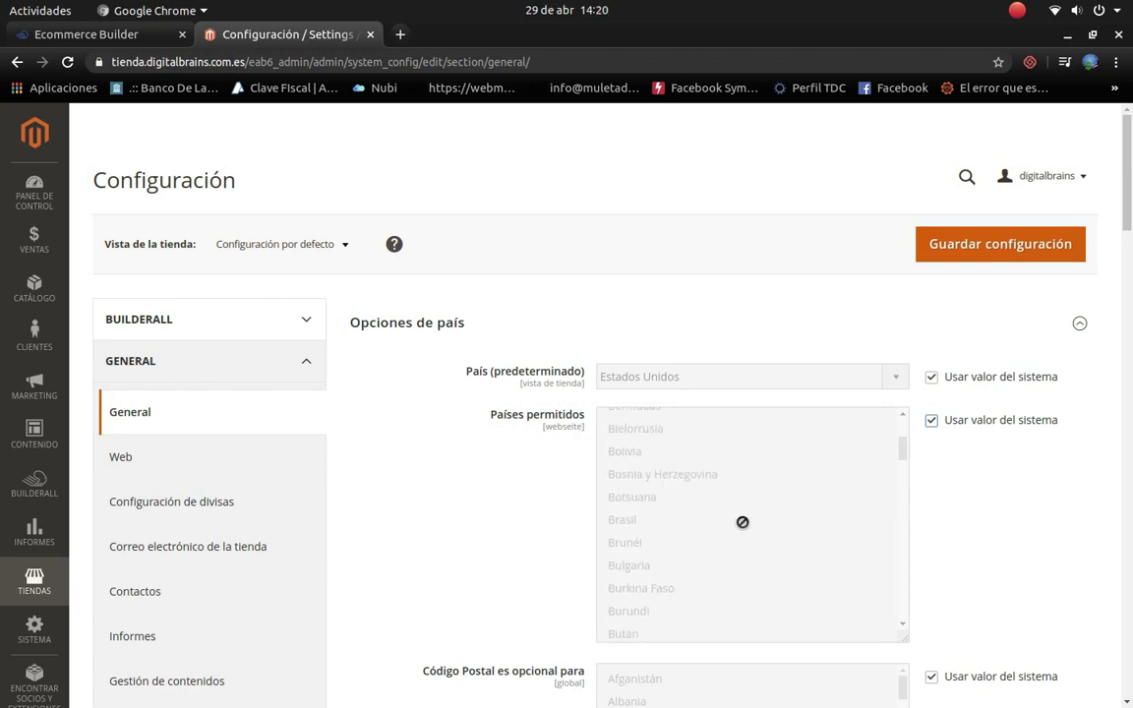
scroll(743, 522, "up", 2)
scroll(956, 526, "down", 8)
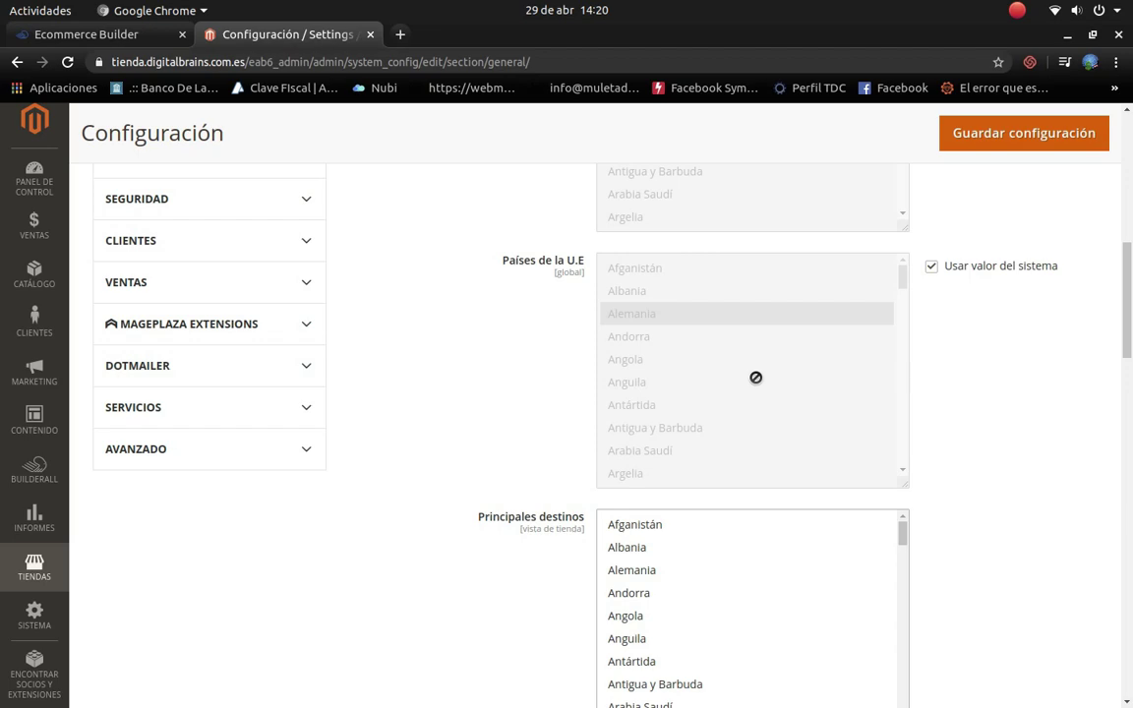
scroll(761, 372, "up", 4)
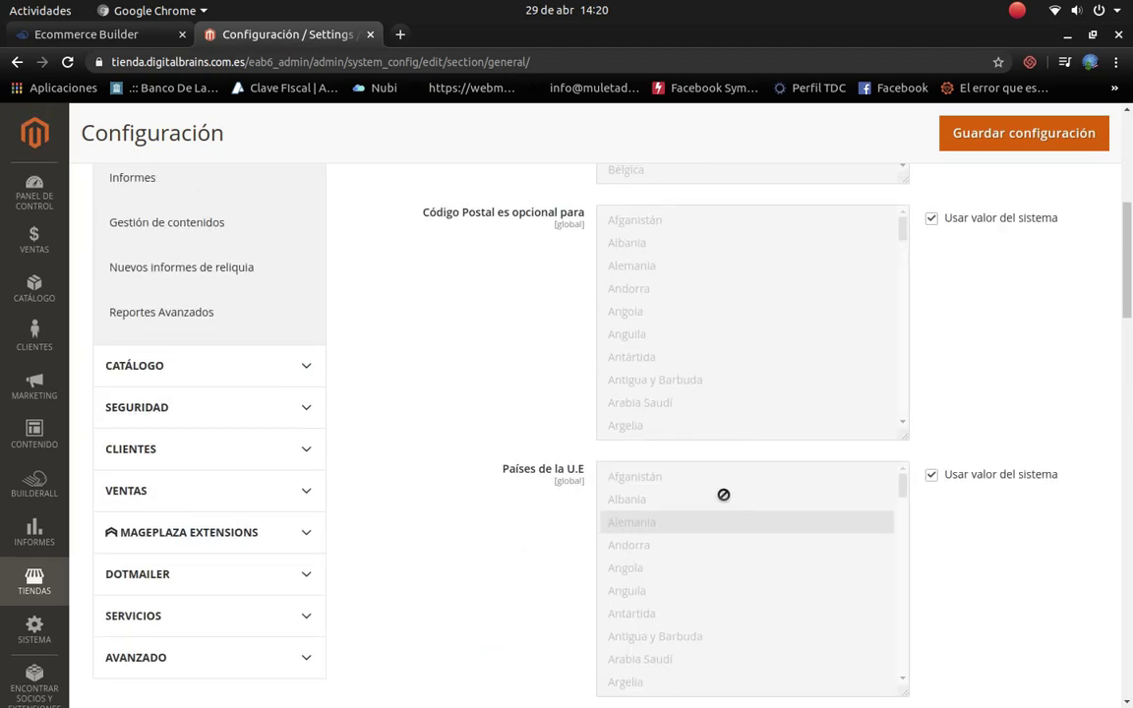
scroll(766, 451, "up", 6)
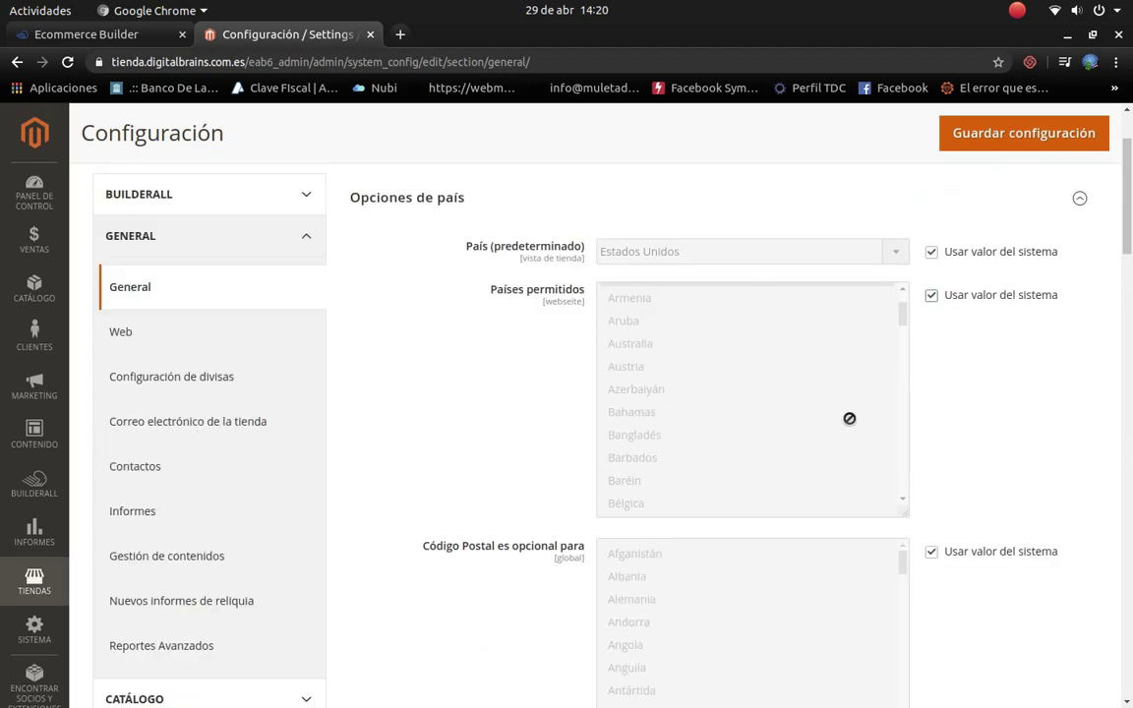
scroll(813, 454, "down", 12)
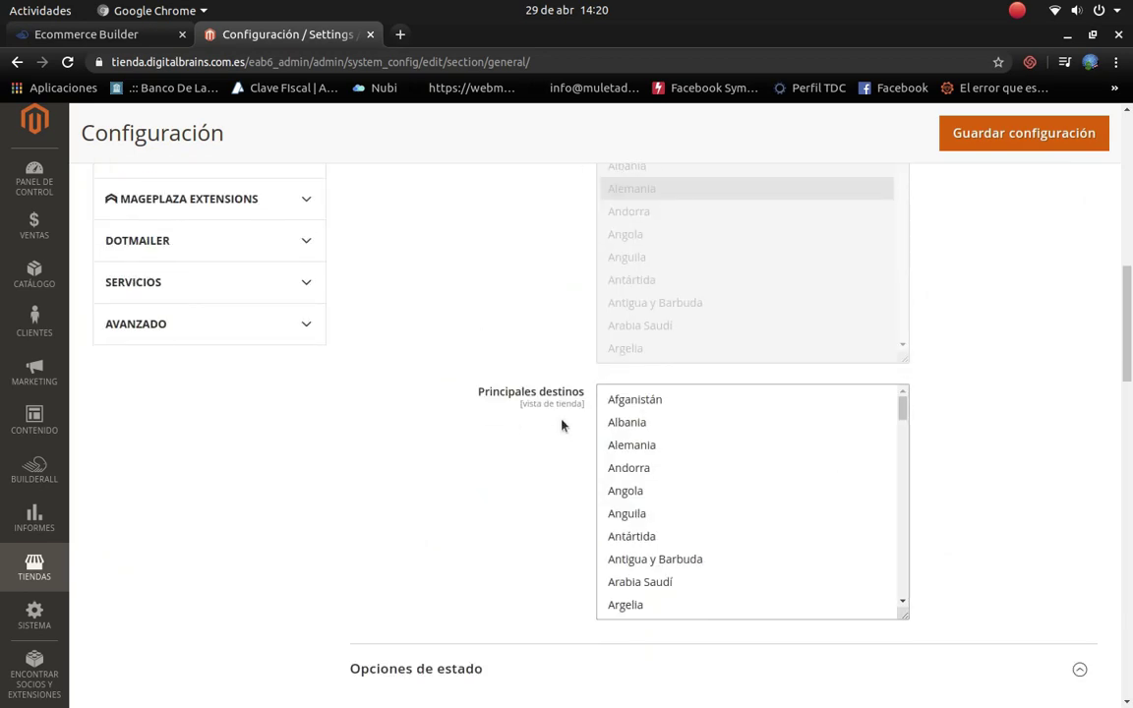
scroll(646, 526, "down", 2)
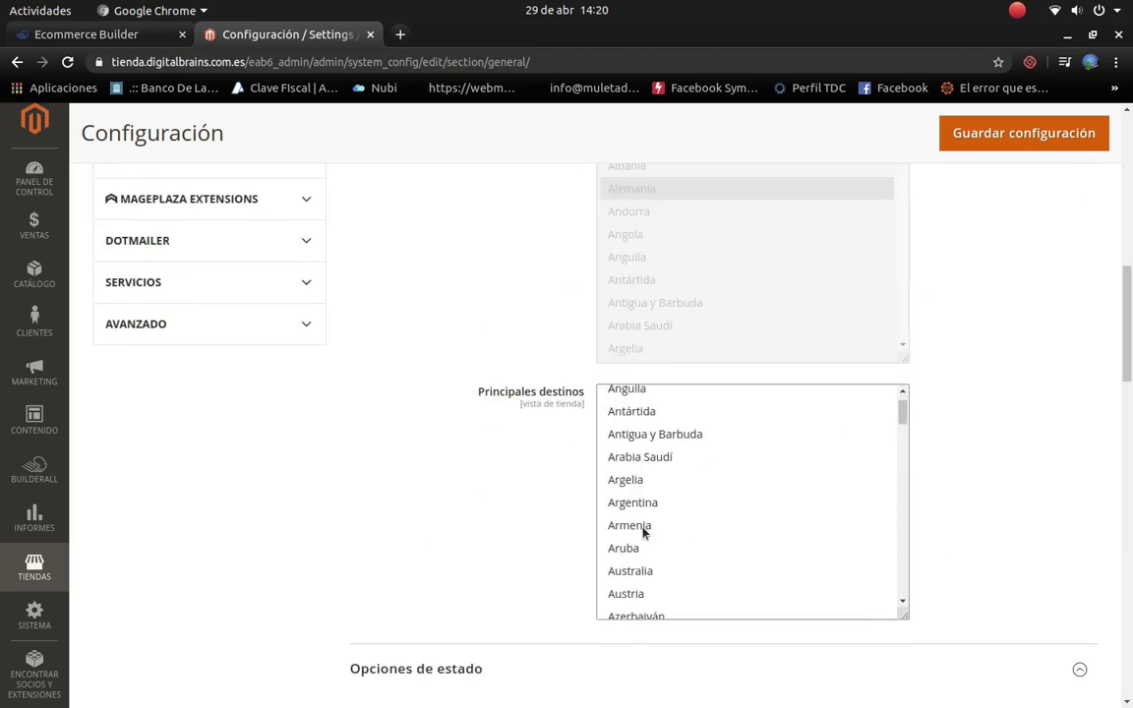
Step: Select Argentina in the Principales destinos list, then move down to the regional settings
left_click(649, 503)
scroll(983, 511, "down", 3)
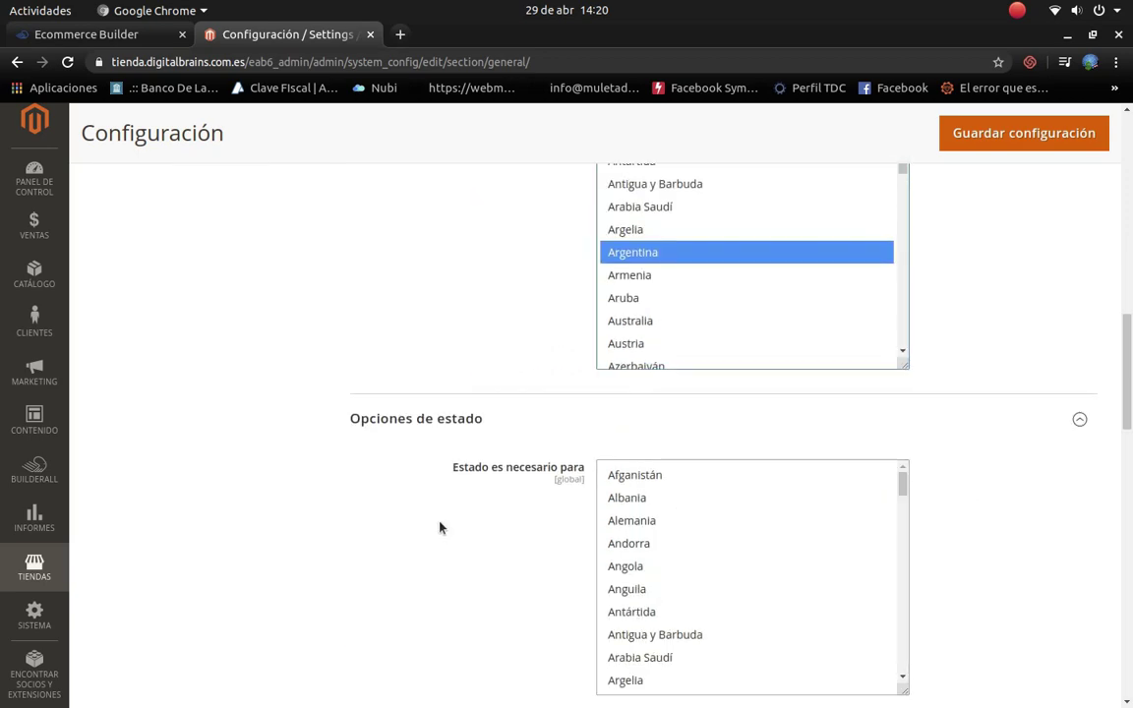
scroll(769, 528, "down", 5)
scroll(840, 529, "down", 3)
scroll(1027, 538, "down", 5)
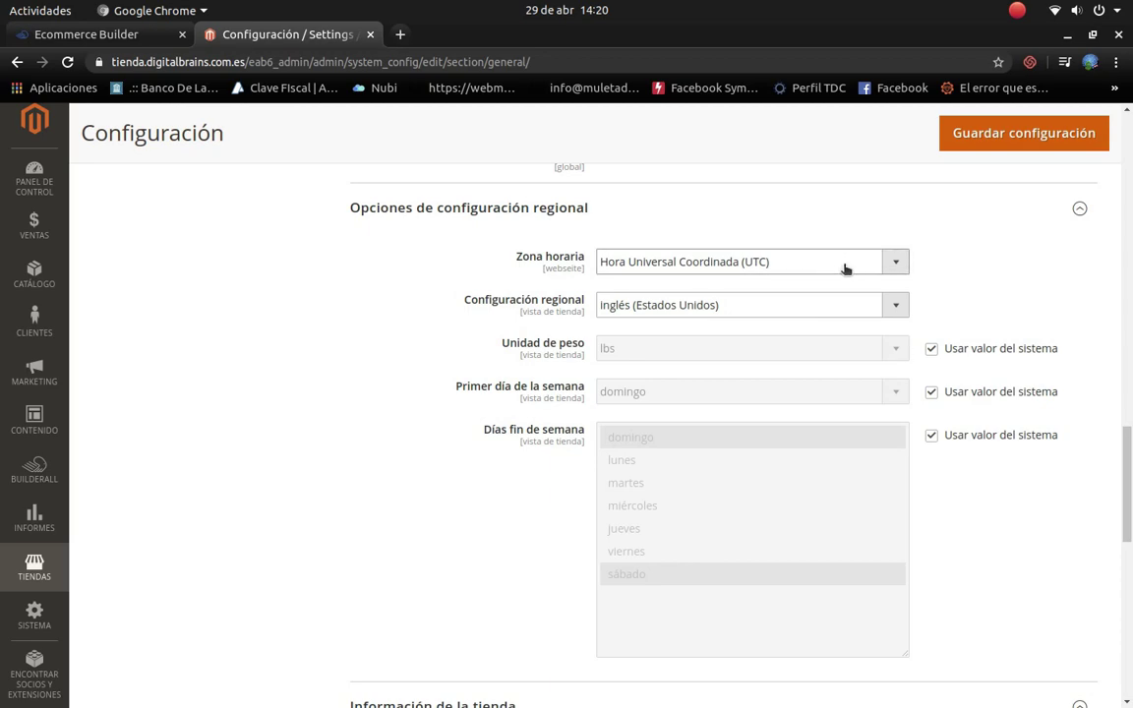
left_click(885, 263)
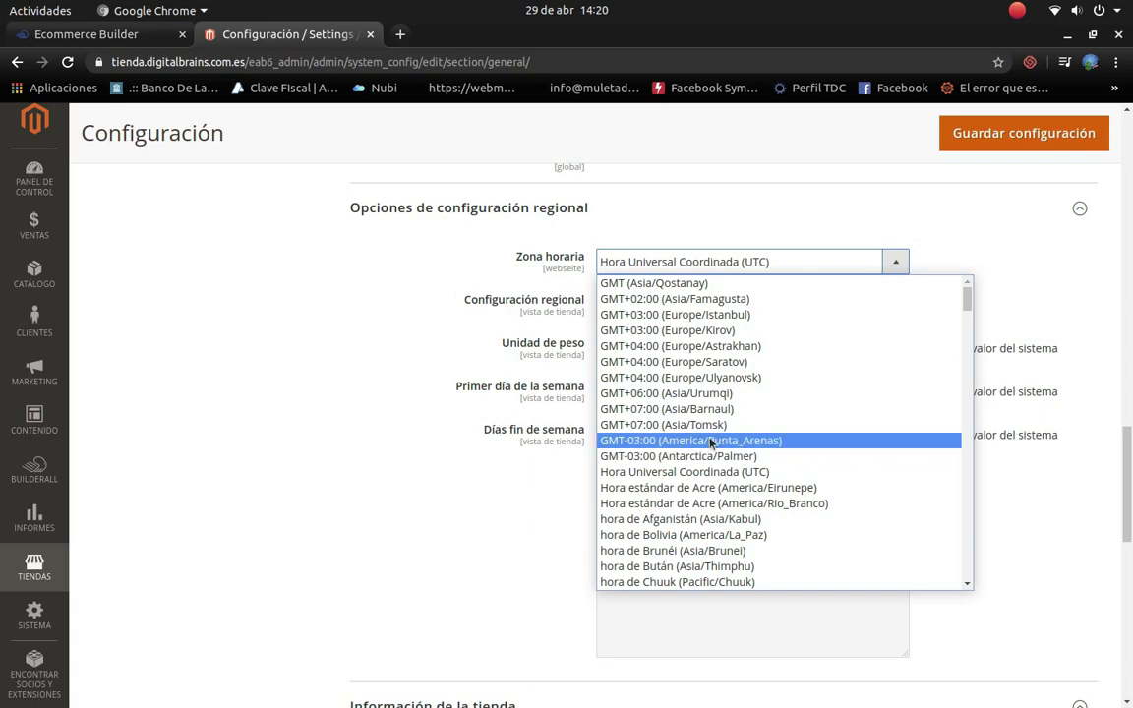
scroll(708, 491, "down", 5)
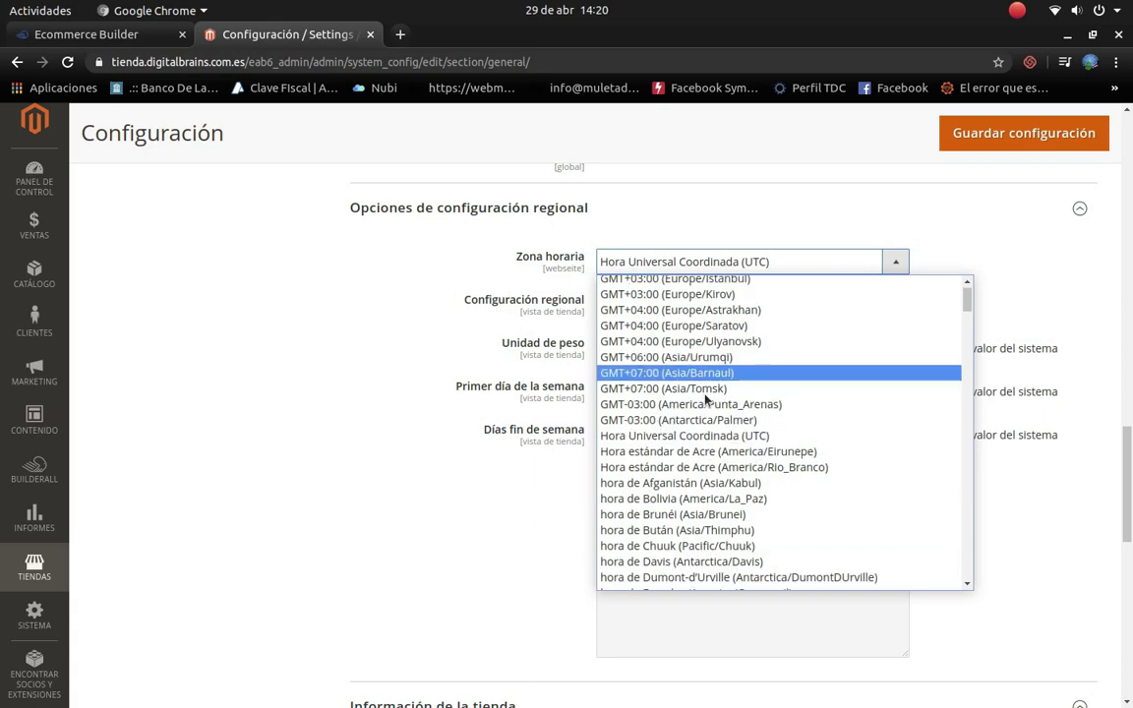
scroll(750, 536, "down", 3)
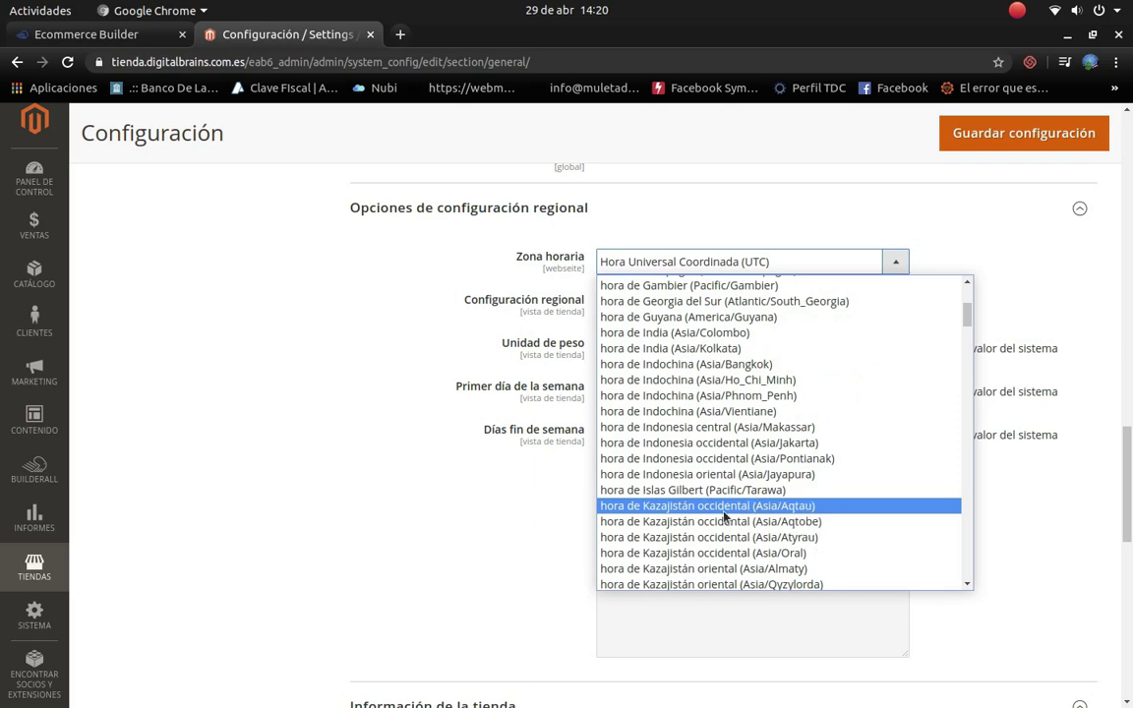
scroll(668, 538, "down", 4)
left_click(1030, 545)
scroll(694, 460, "down", 10)
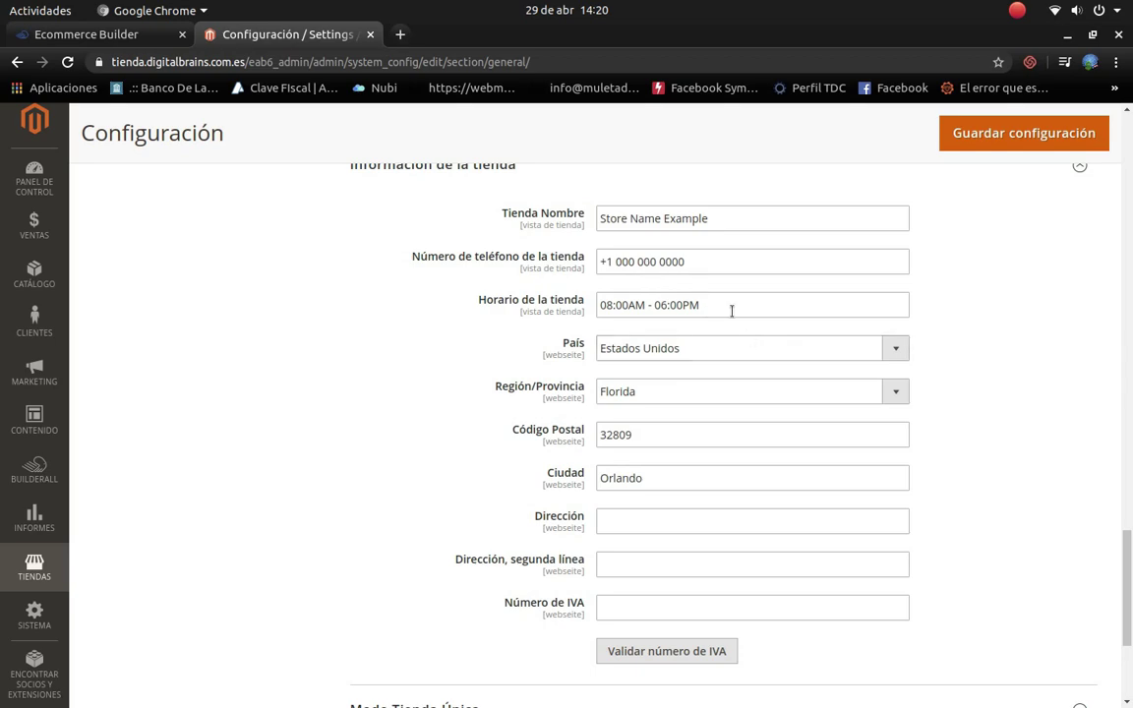
Step: Name the store Digital Brains and set the store country to Argentina
left_click(730, 220)
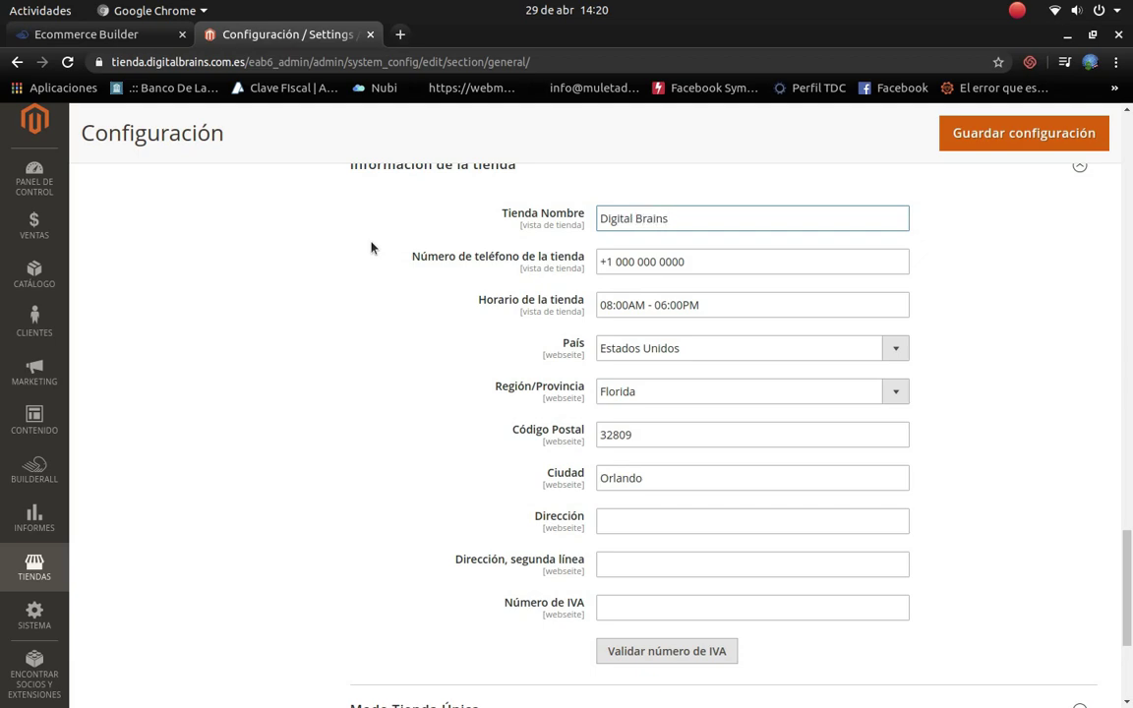
left_click(891, 350)
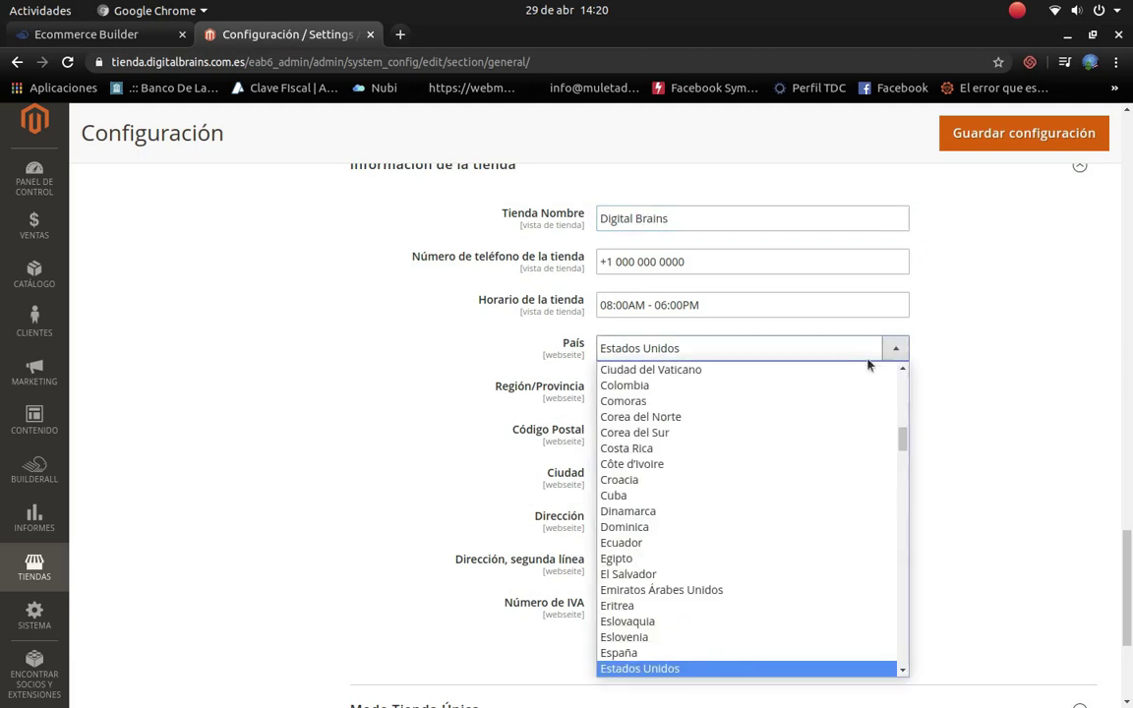
scroll(686, 488, "up", 1)
left_click(684, 685)
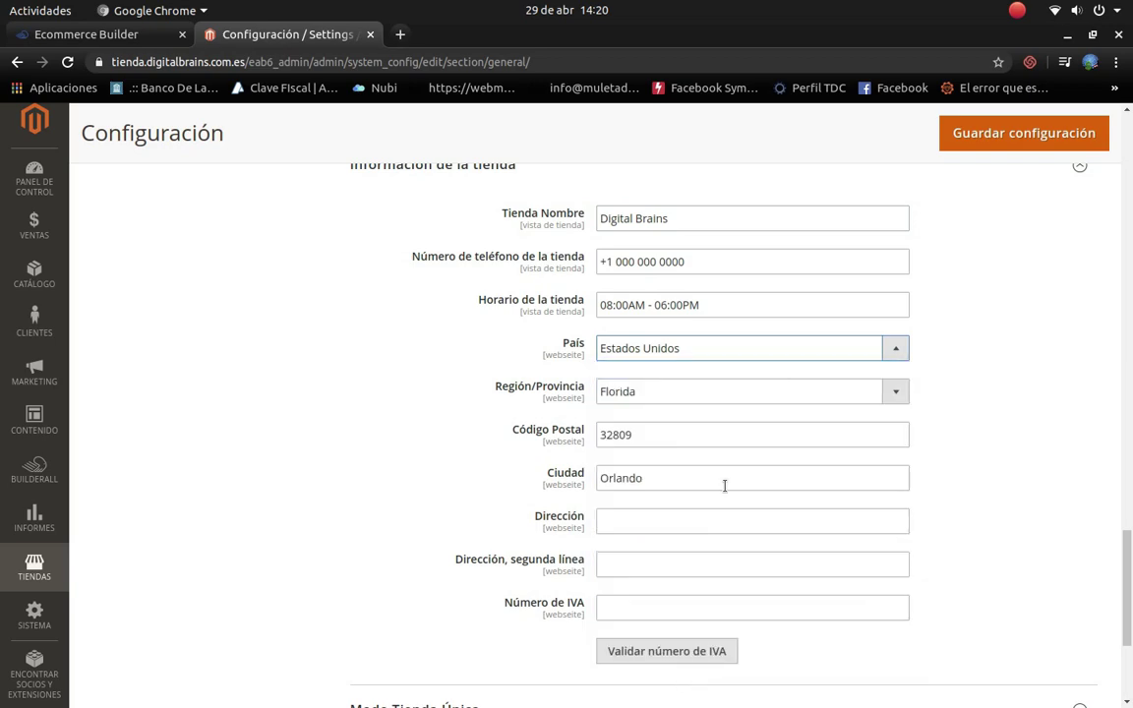
left_click(892, 352)
scroll(639, 595, "up", 1)
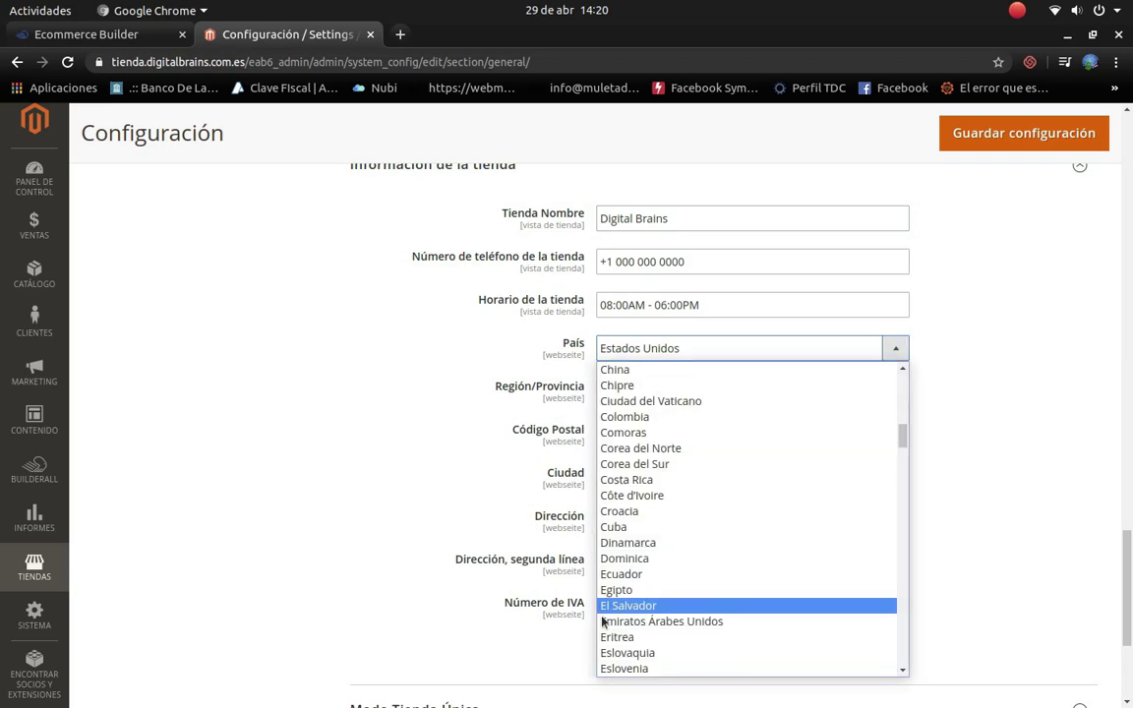
scroll(641, 584, "down", 1)
scroll(641, 584, "down", 8)
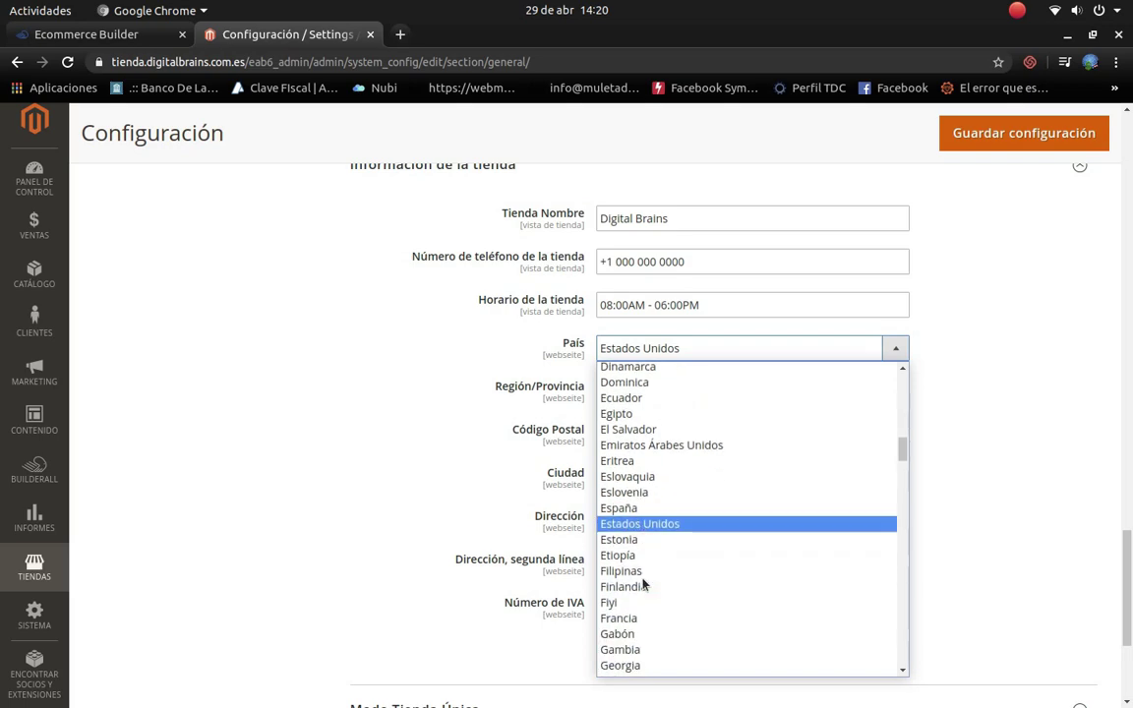
scroll(641, 584, "down", 15)
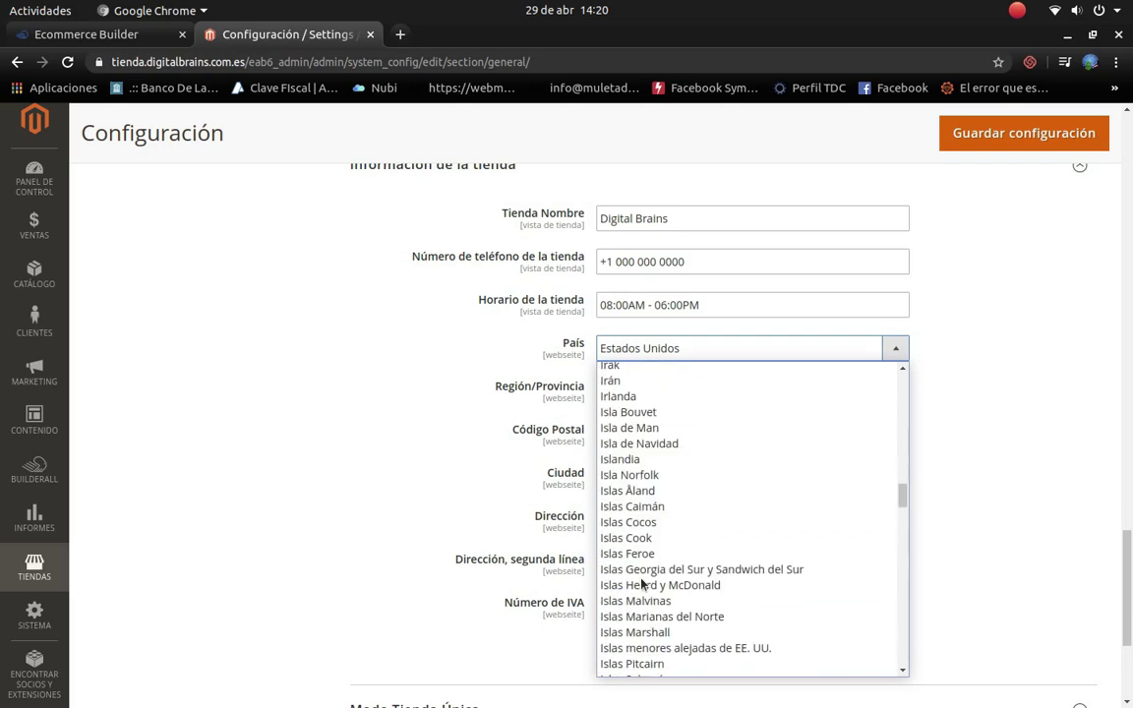
scroll(641, 584, "down", 8)
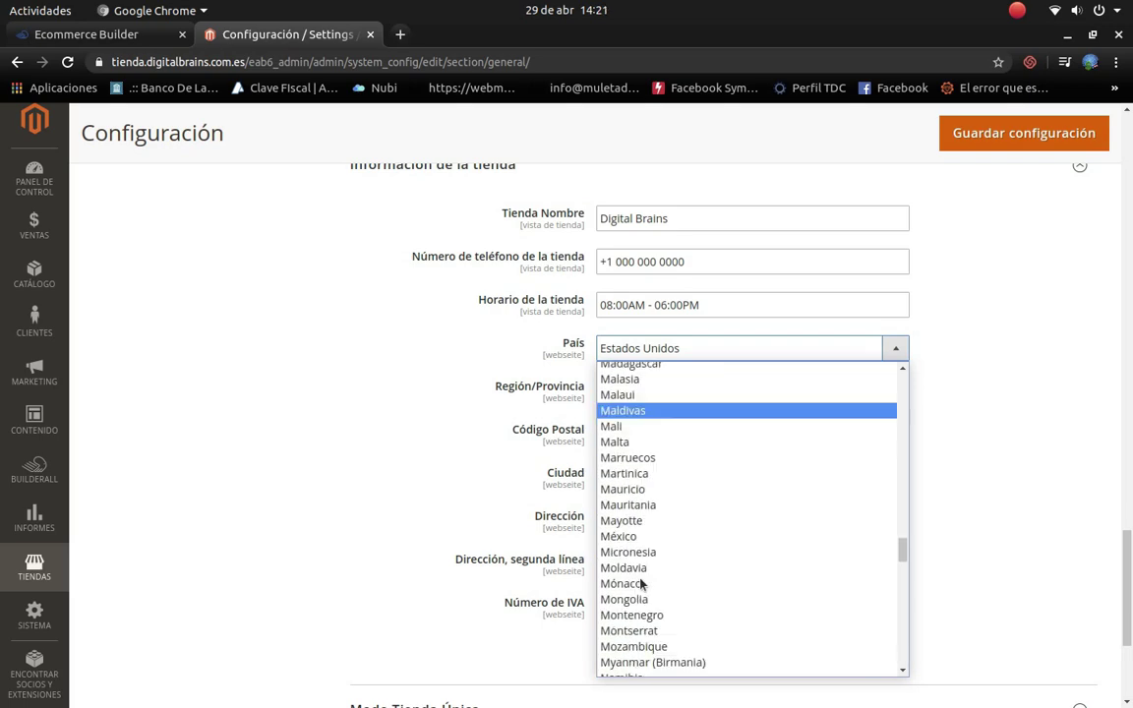
scroll(641, 585, "up", 15)
scroll(641, 586, "up", 20)
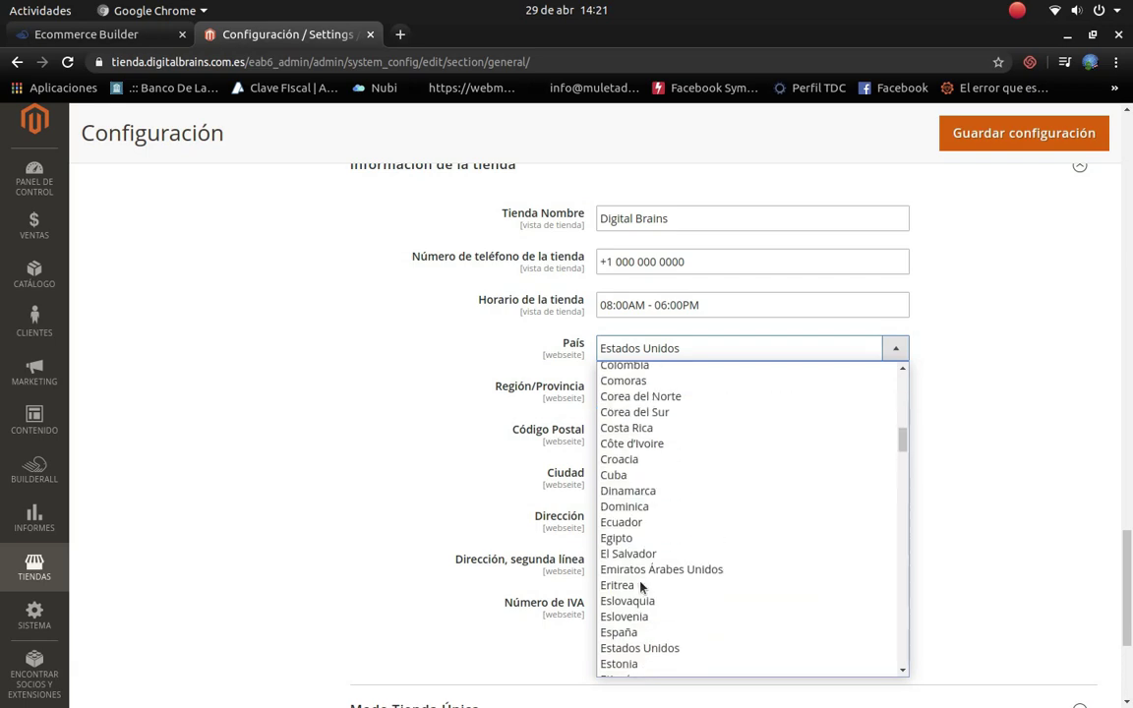
scroll(641, 585, "up", 1)
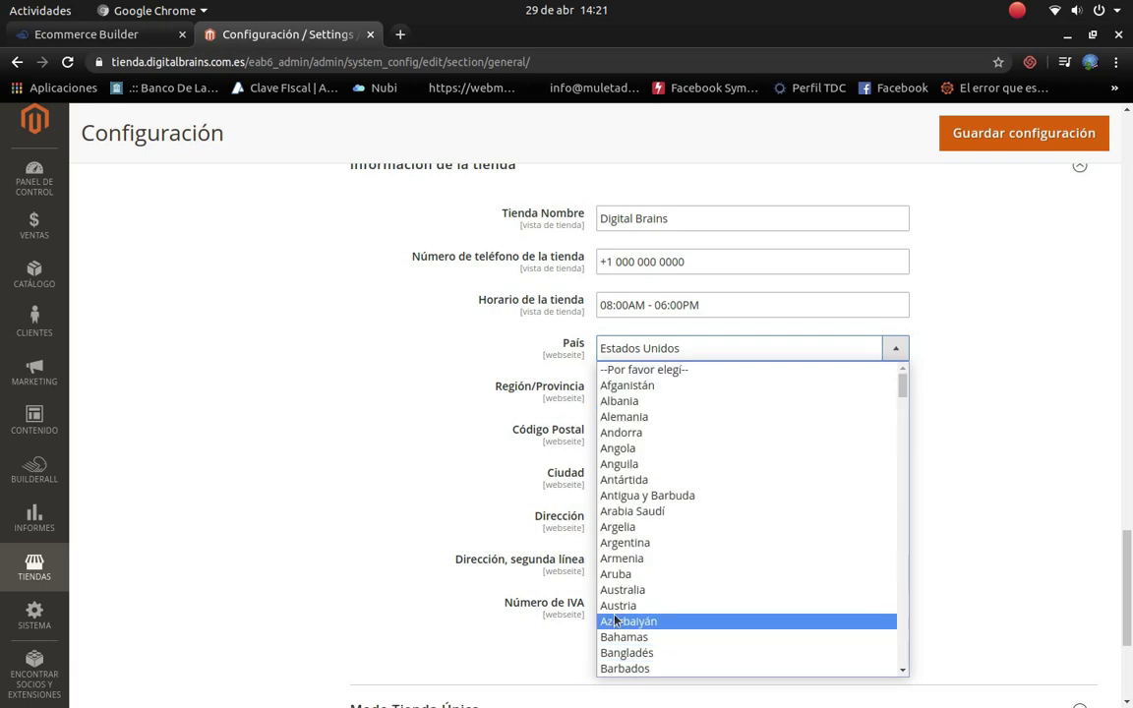
left_click(650, 546)
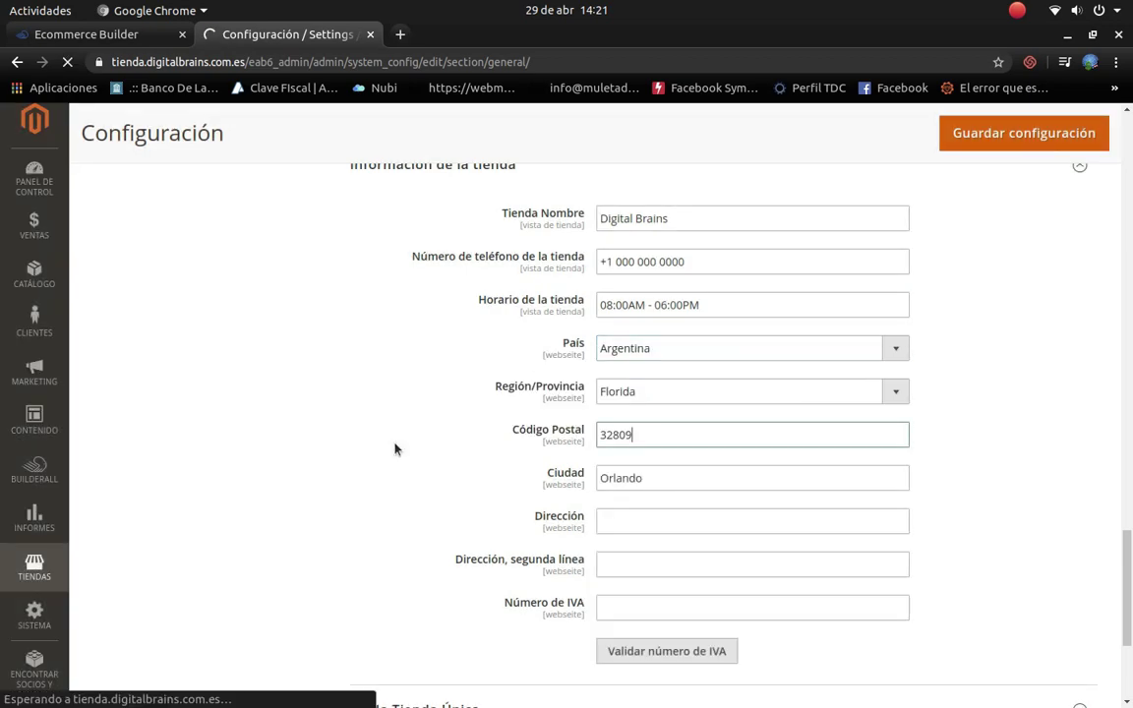
Step: Change the postal code to 2200, accept the autofilled city and address, and review the region options
key("BackSpace")
key("BackSpace")
key("BackSpace")
key("BackSpace")
key("BackSpace")
type("2")
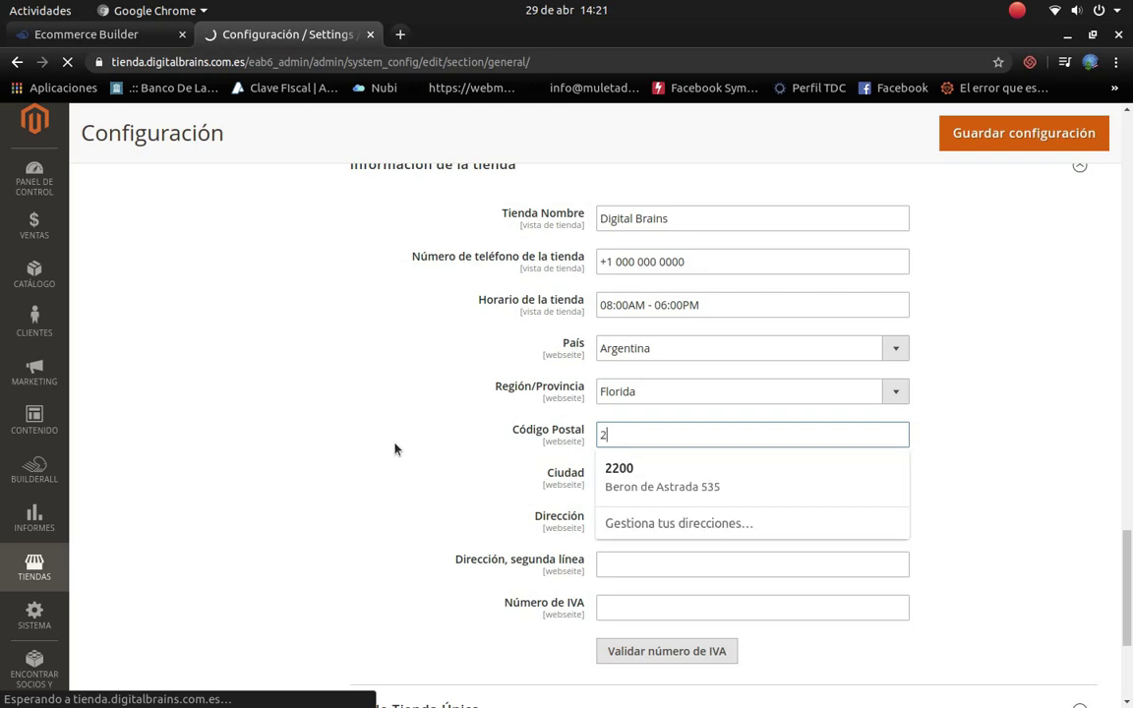
type("200")
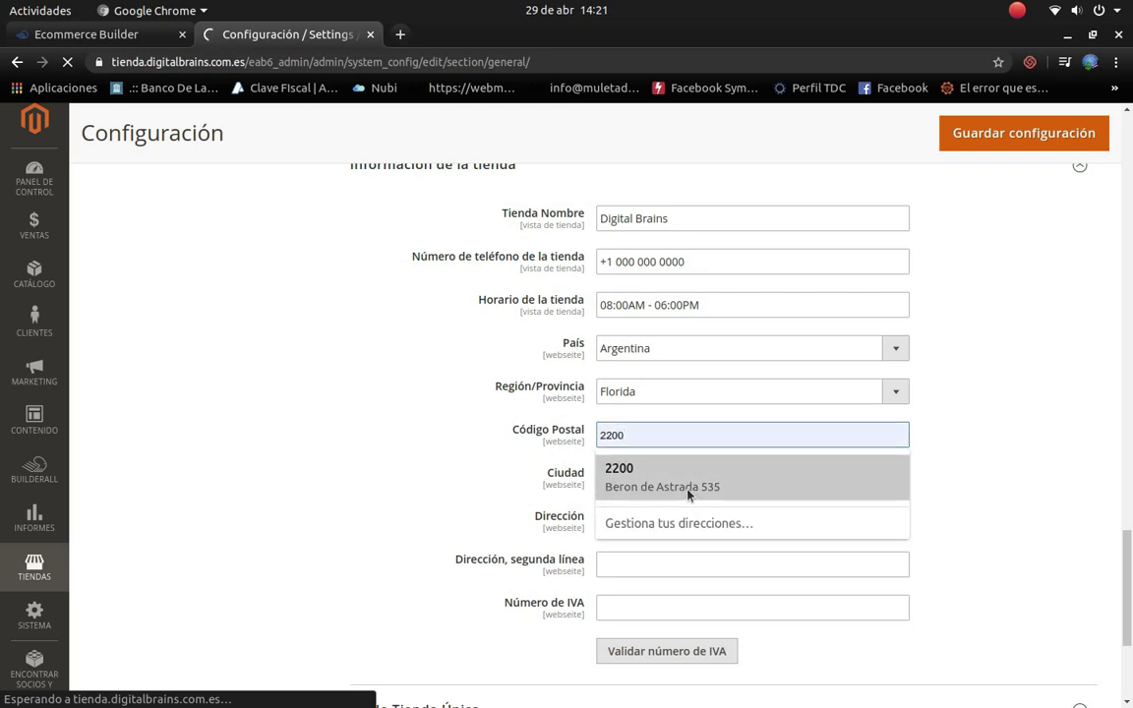
left_click(689, 491)
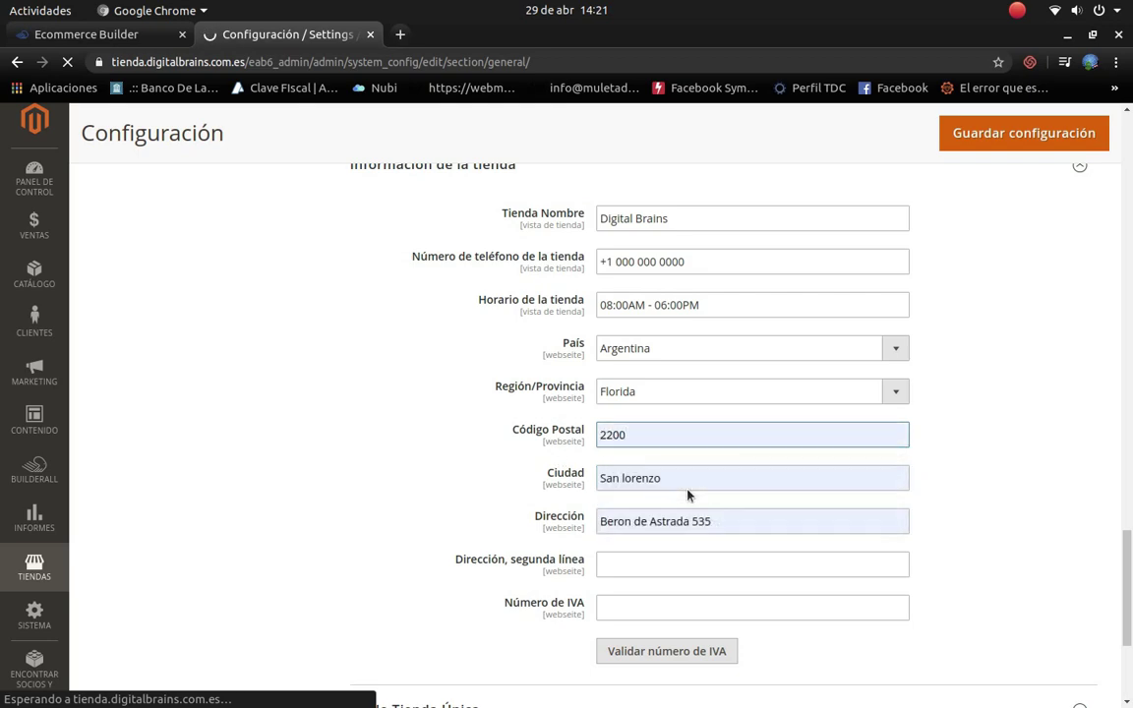
left_click(883, 394)
scroll(658, 332, "down", 5)
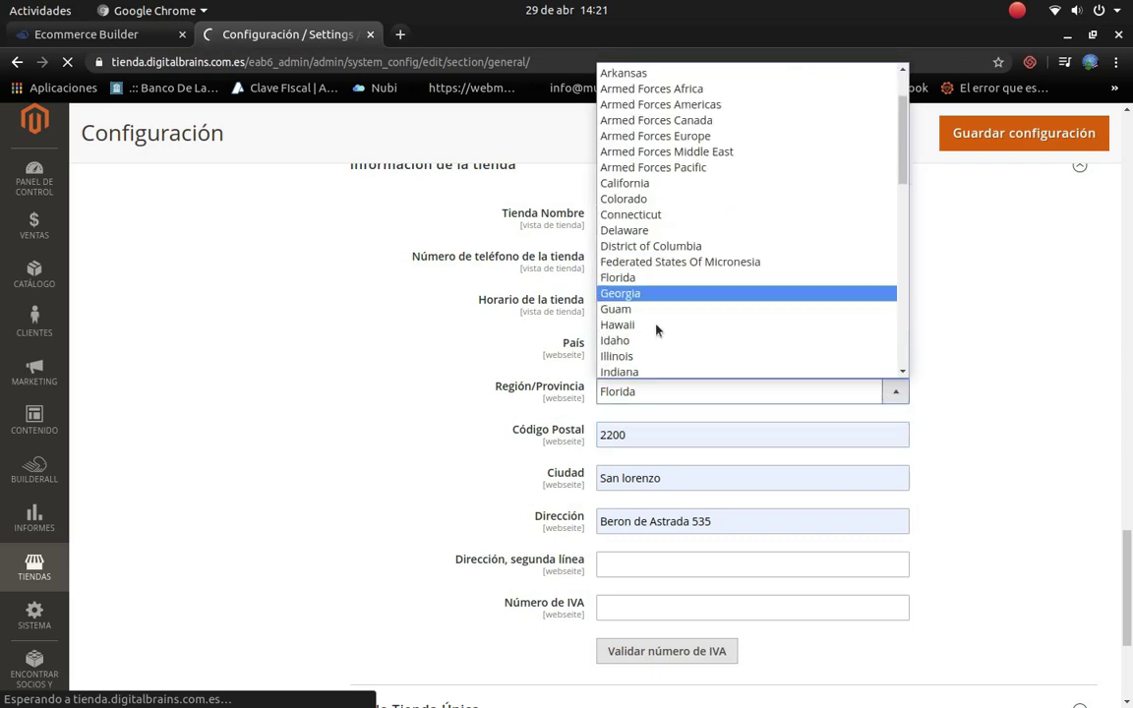
scroll(659, 332, "down", 5)
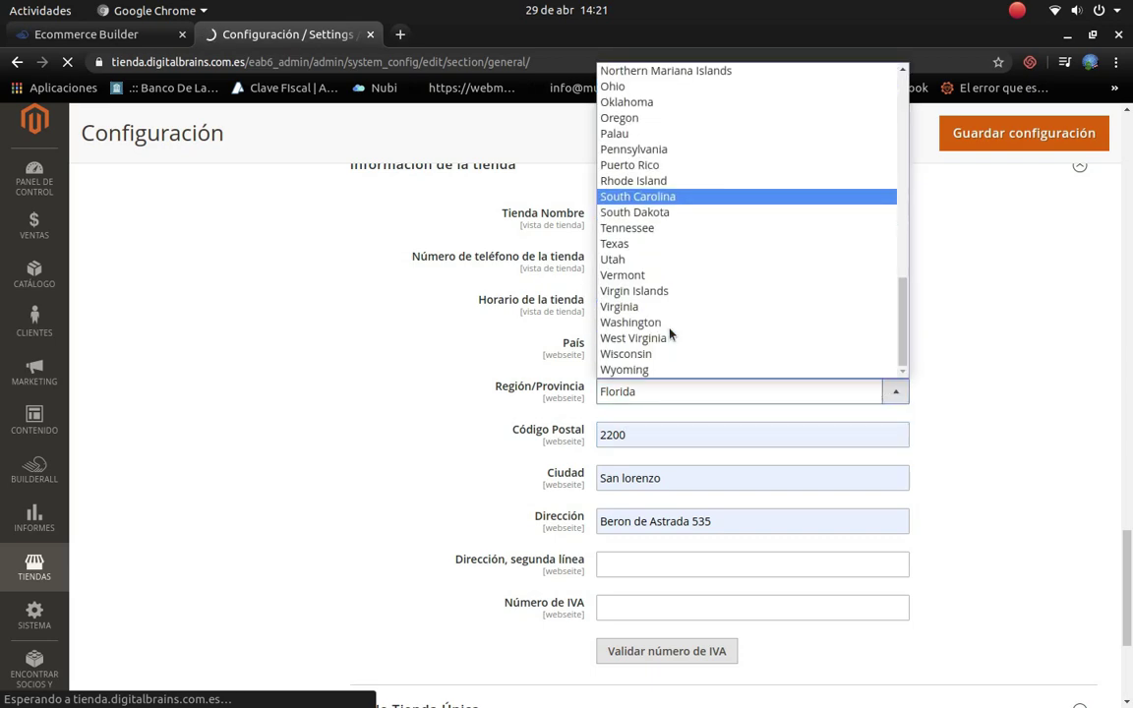
scroll(669, 334, "up", 3)
scroll(669, 334, "up", 8)
scroll(669, 337, "down", 10)
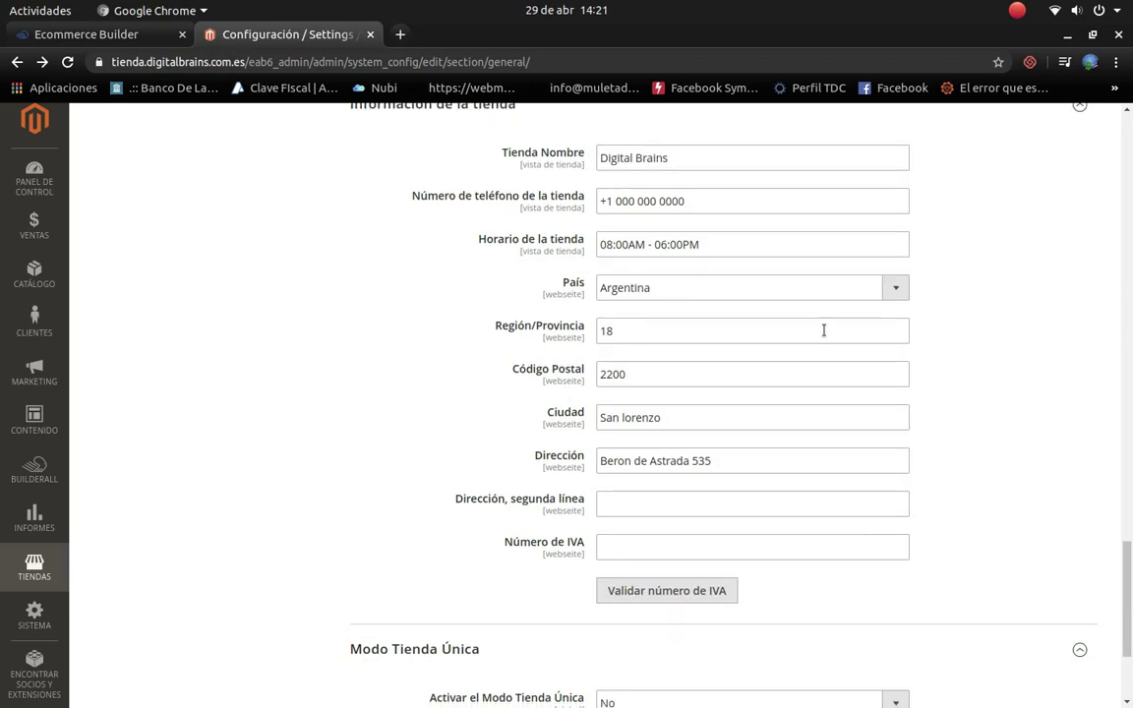
scroll(579, 456, "down", 4)
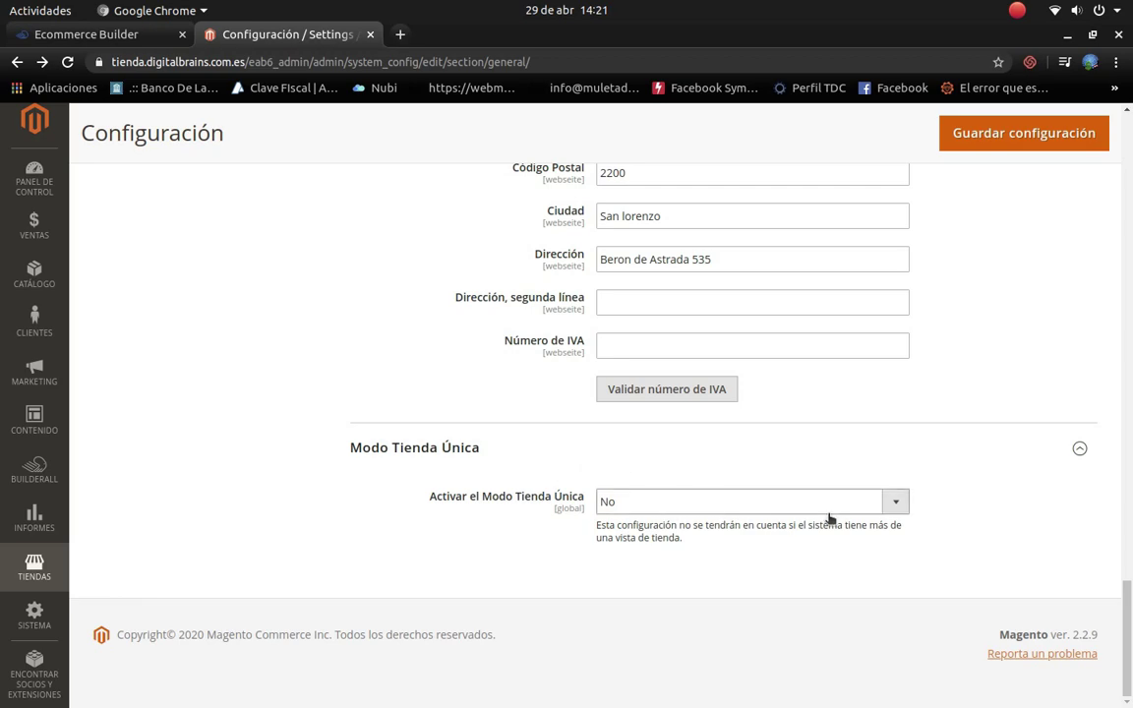
Step: Go to the General > Configuración de divisas currency settings section
scroll(283, 604, "up", 15)
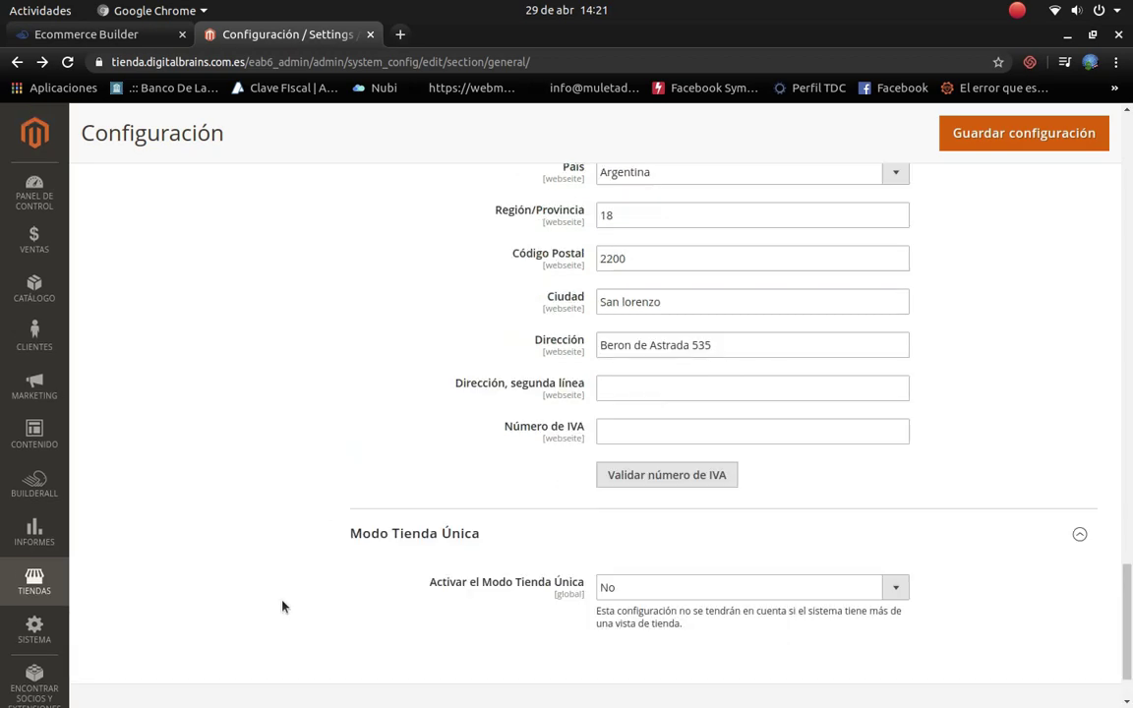
scroll(278, 577, "up", 15)
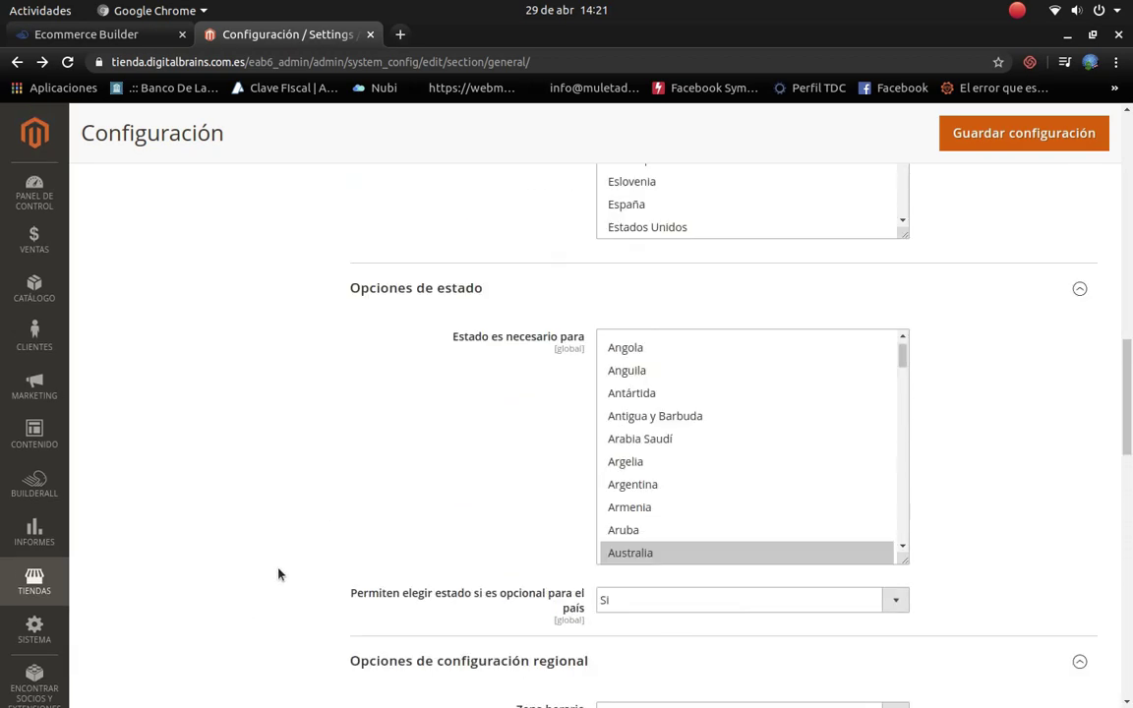
scroll(237, 418, "up", 5)
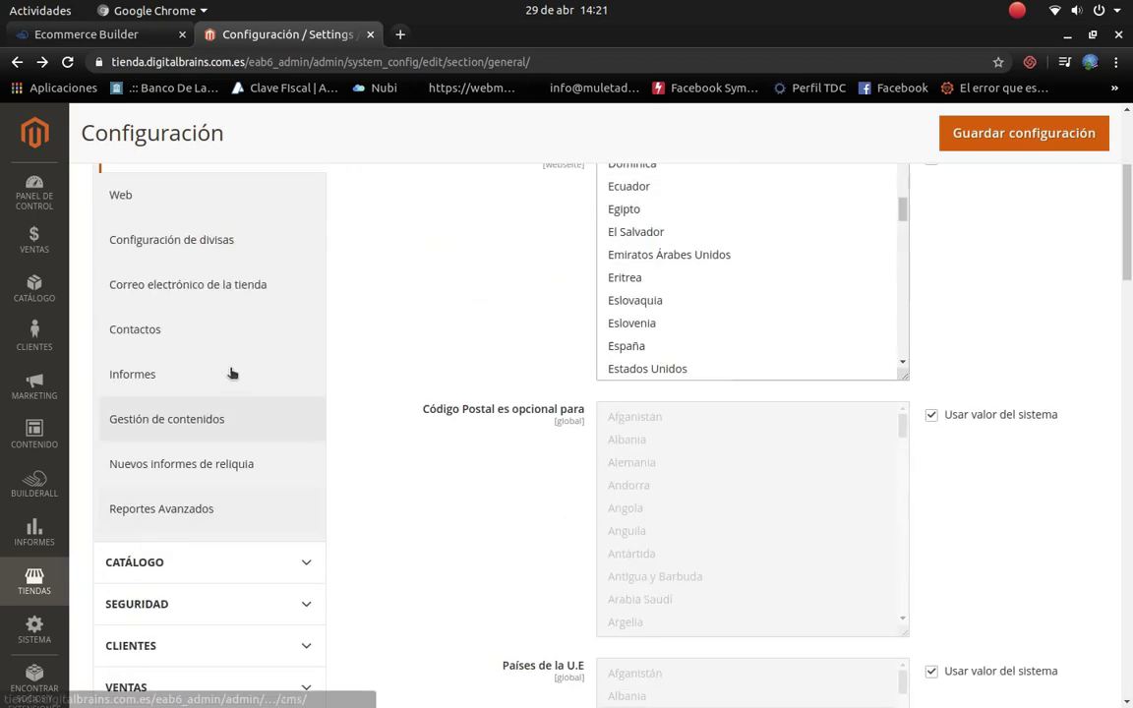
left_click(170, 330)
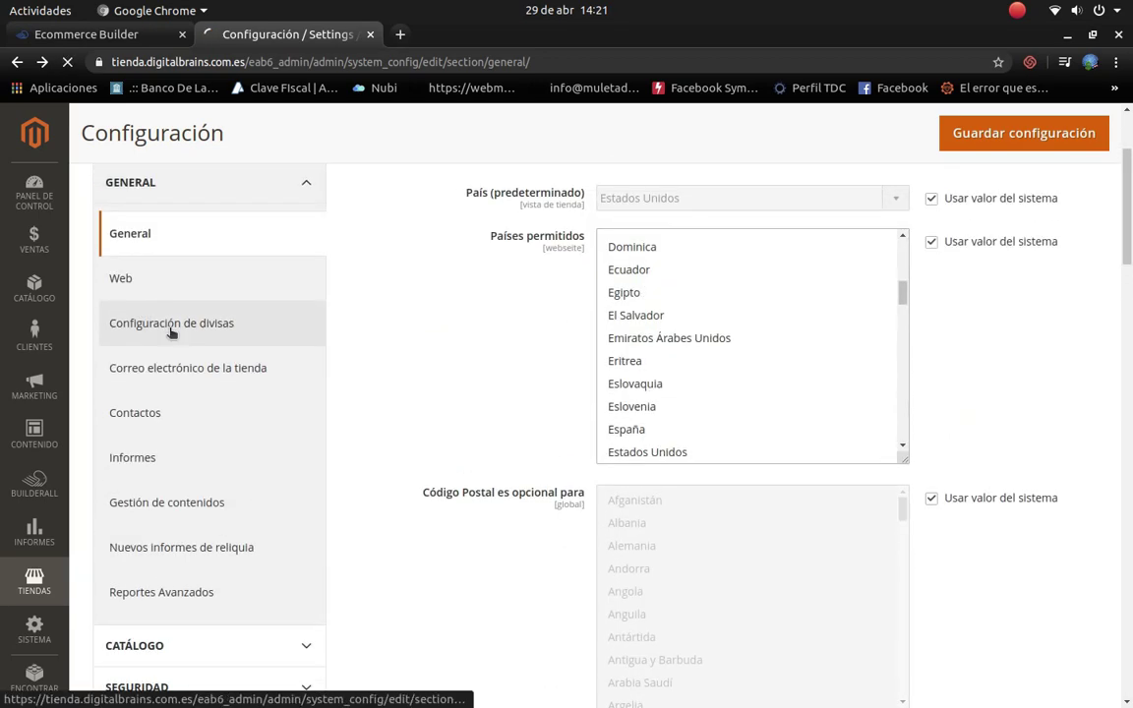
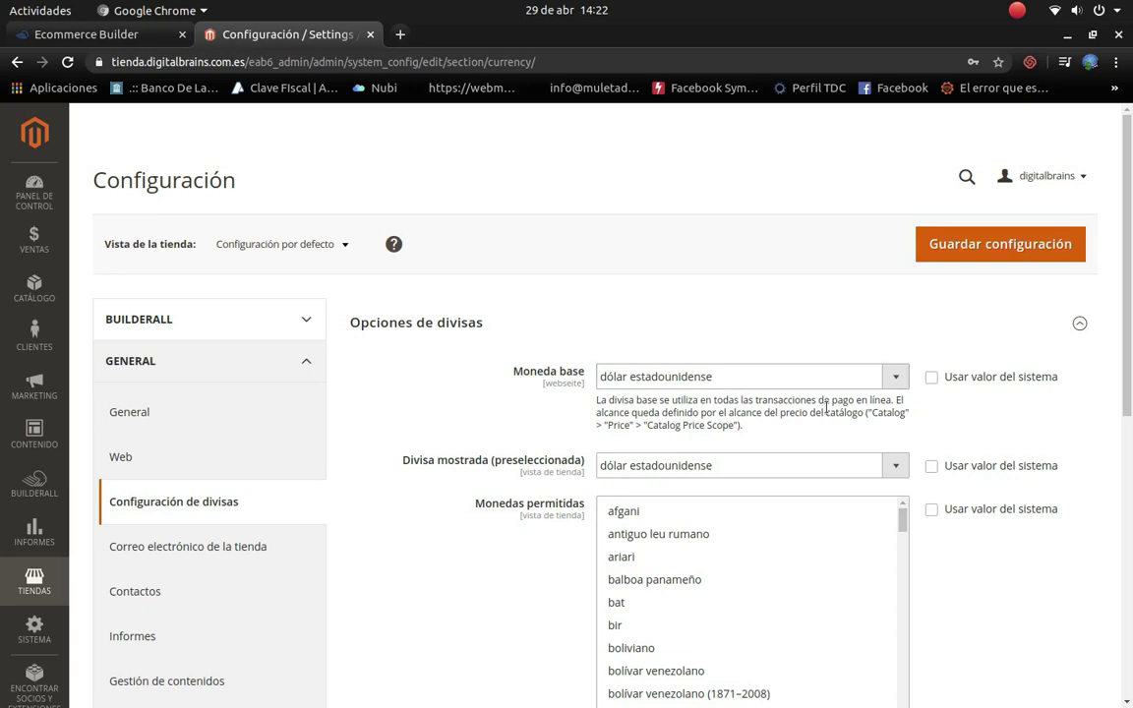
Step: Add peso argentino to the Monedas permitidas (allowed currencies) list
scroll(843, 482, "down", 1)
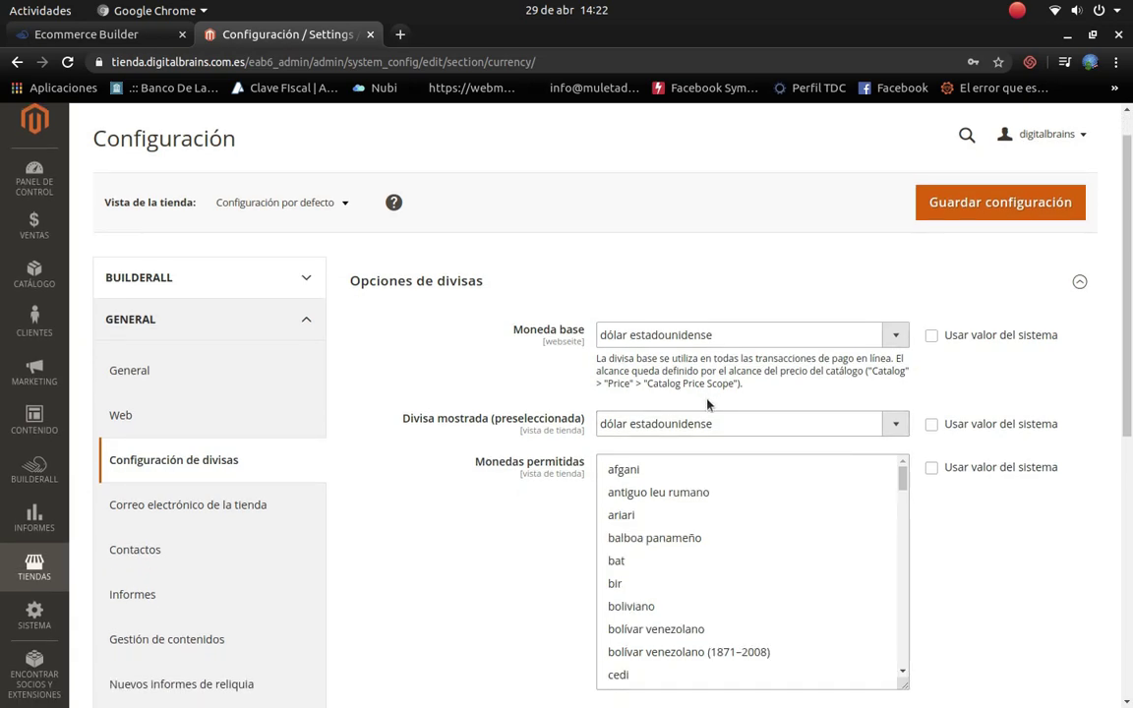
scroll(683, 529, "down", 10)
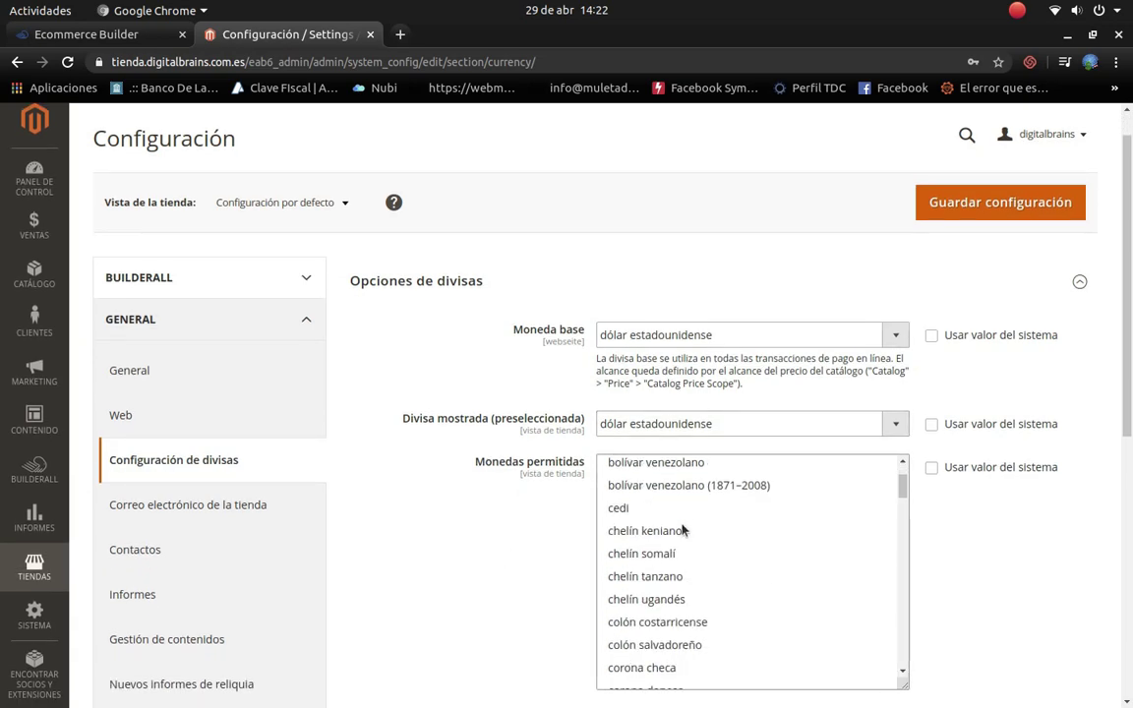
scroll(714, 556, "down", 6)
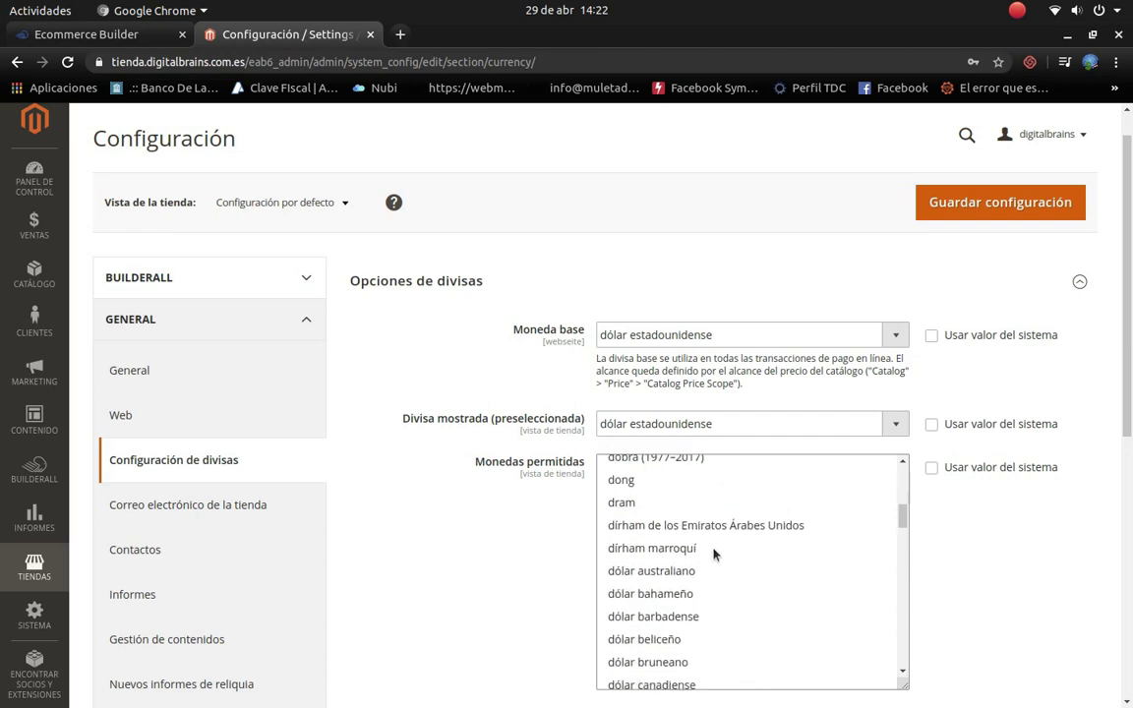
scroll(707, 573, "down", 4)
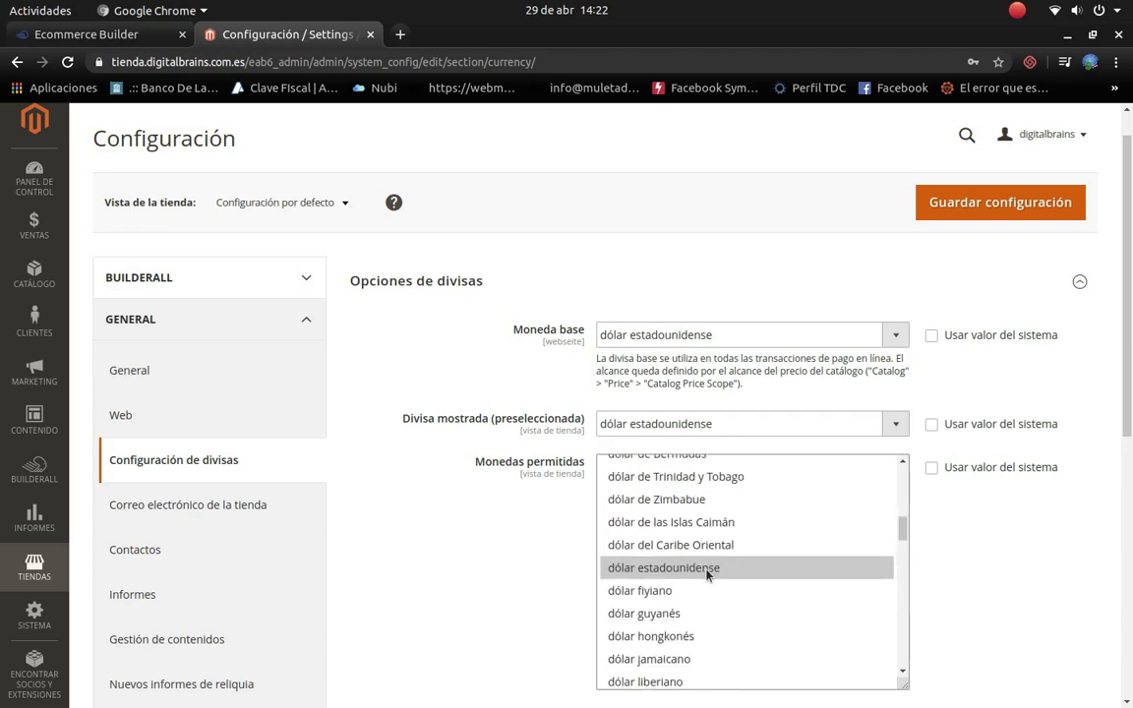
scroll(705, 575, "down", 5)
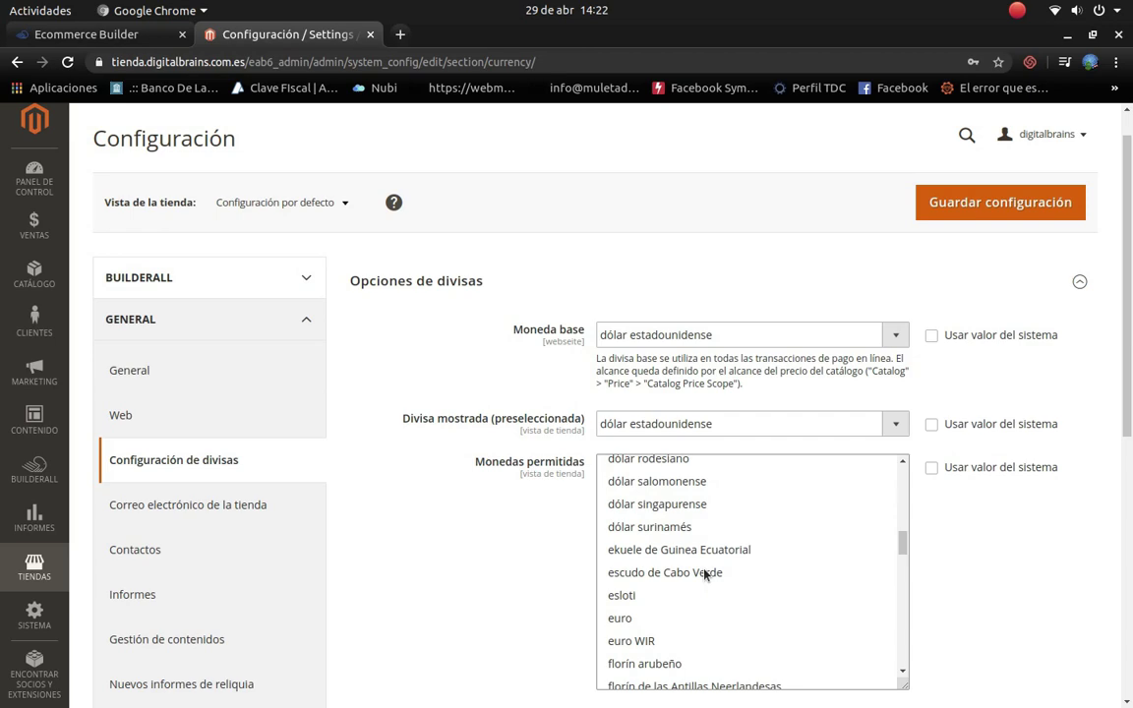
scroll(704, 574, "up", 3)
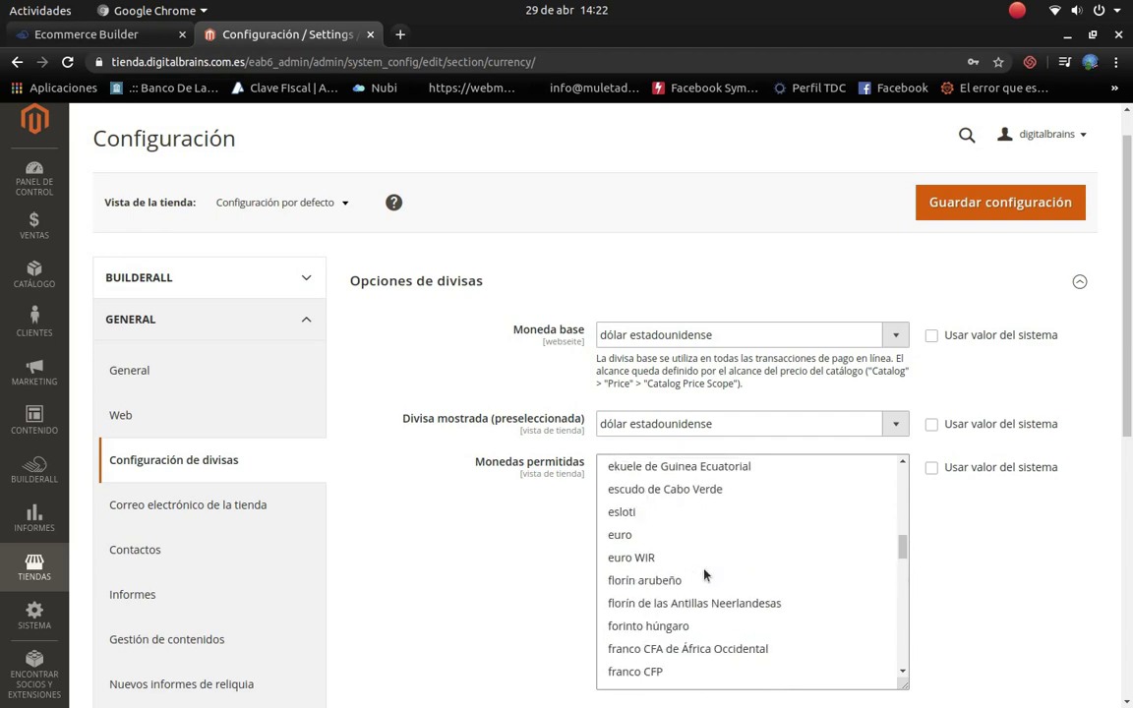
scroll(724, 617, "down", 6)
scroll(723, 618, "down", 6)
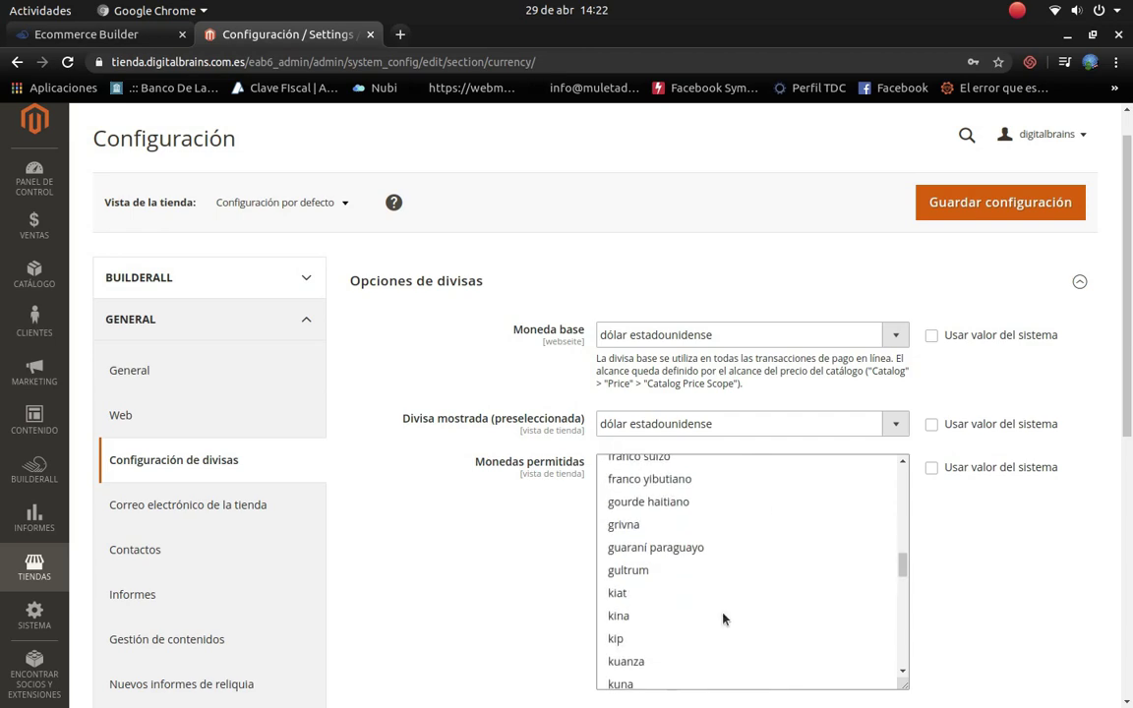
scroll(723, 617, "down", 7)
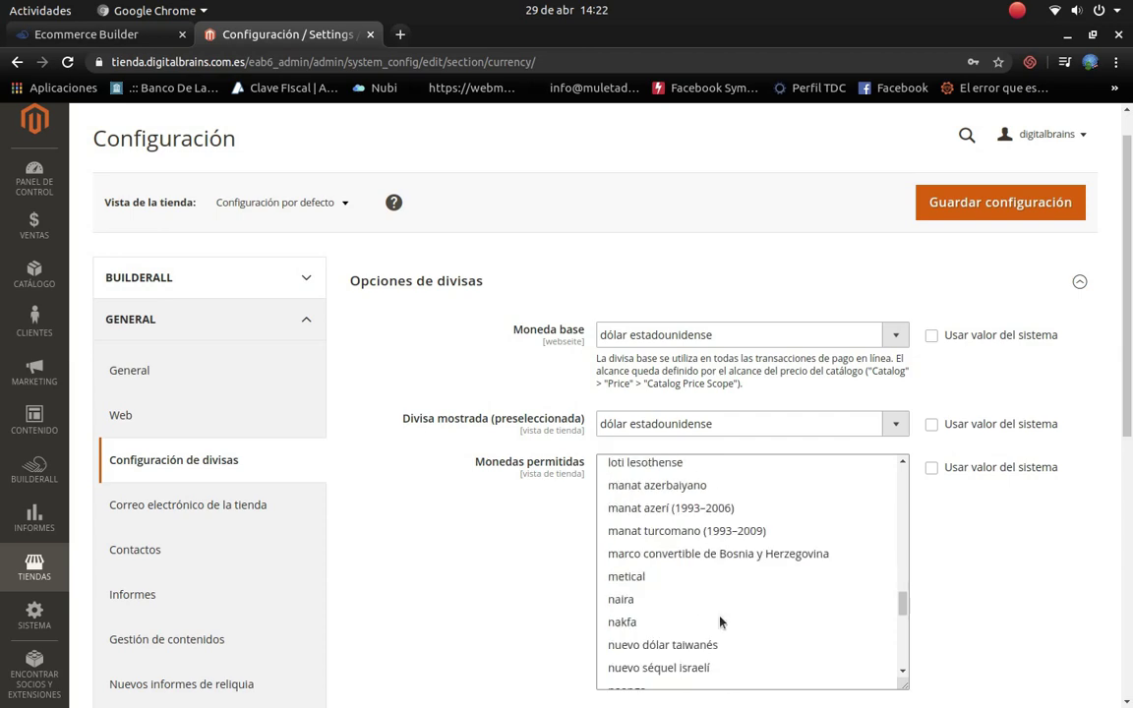
scroll(720, 621, "up", 2)
scroll(717, 626, "down", 3)
scroll(698, 625, "down", 2)
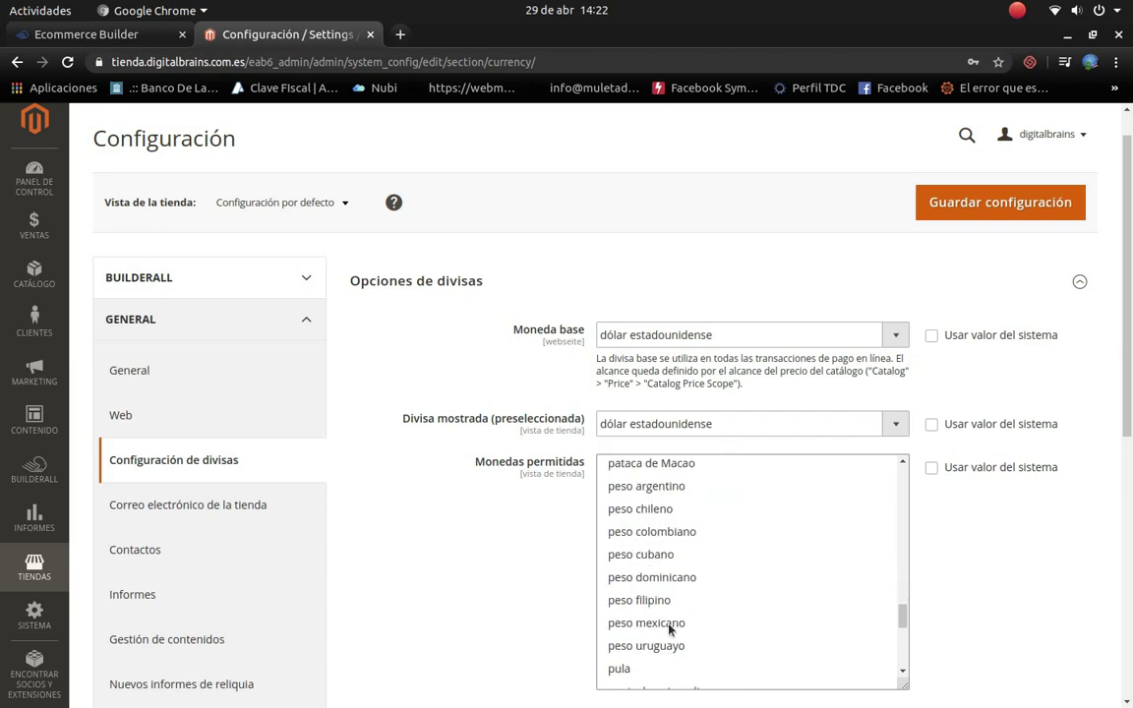
scroll(663, 562, "down", 2)
scroll(678, 541, "up", 1)
left_click(665, 488)
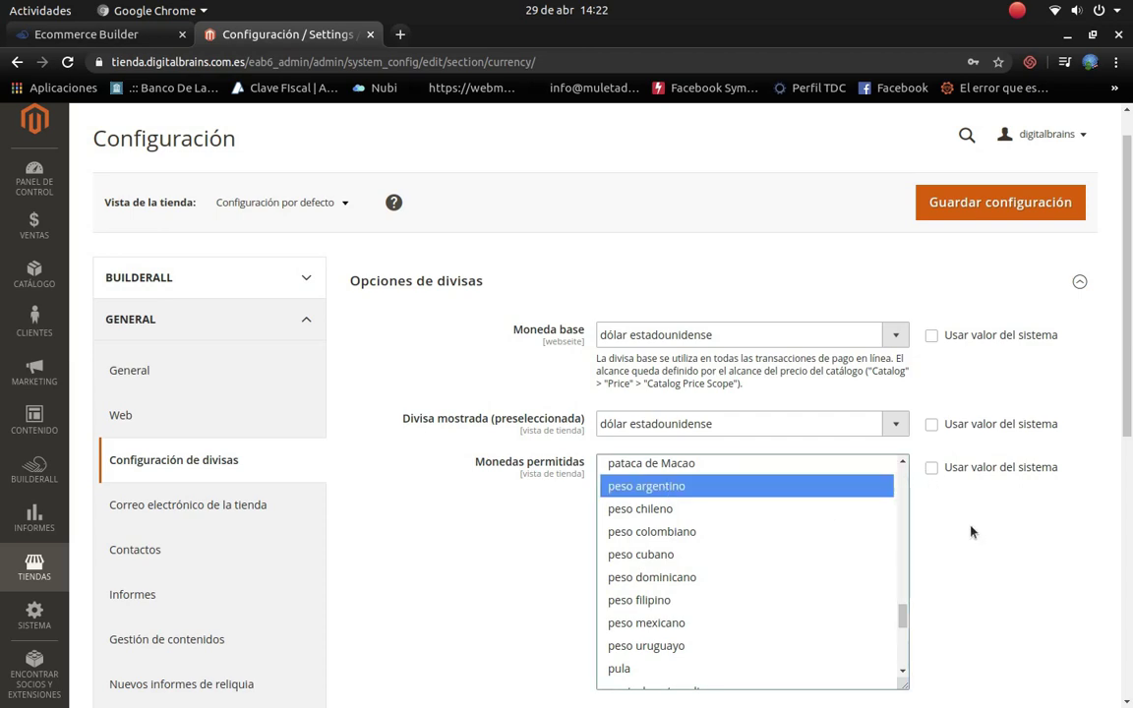
Step: Expand scheduled import settings and keep Fixer.io as the rate service with daily frequency
scroll(973, 534, "down", 5)
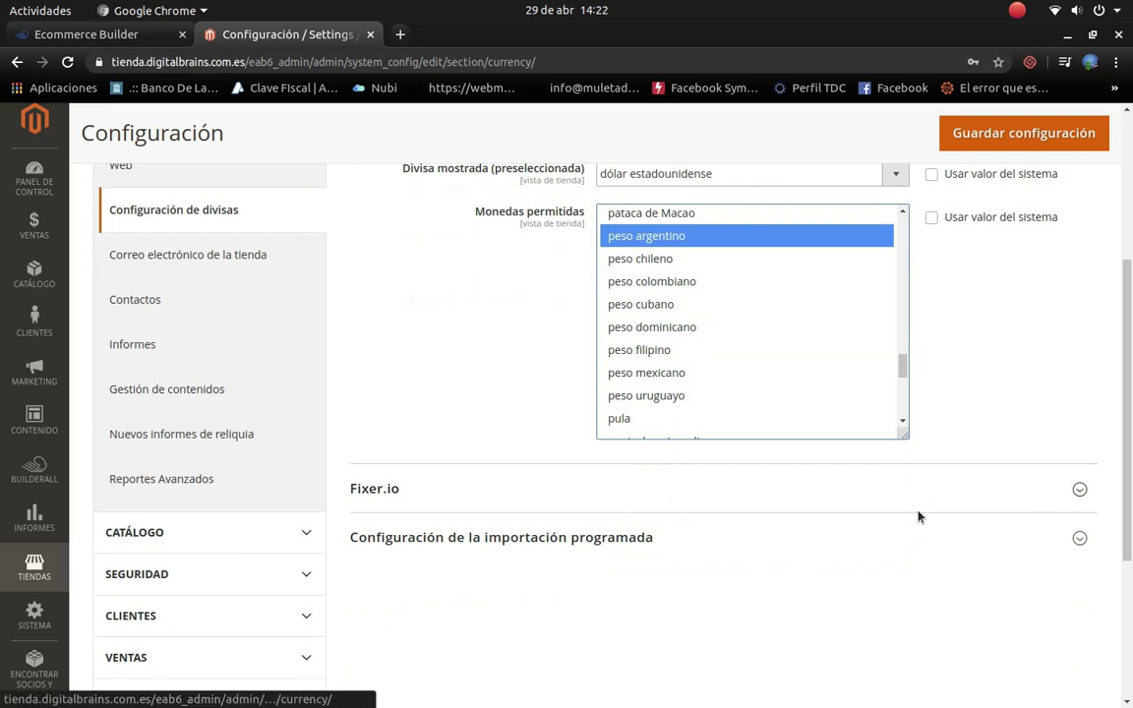
left_click(1080, 539)
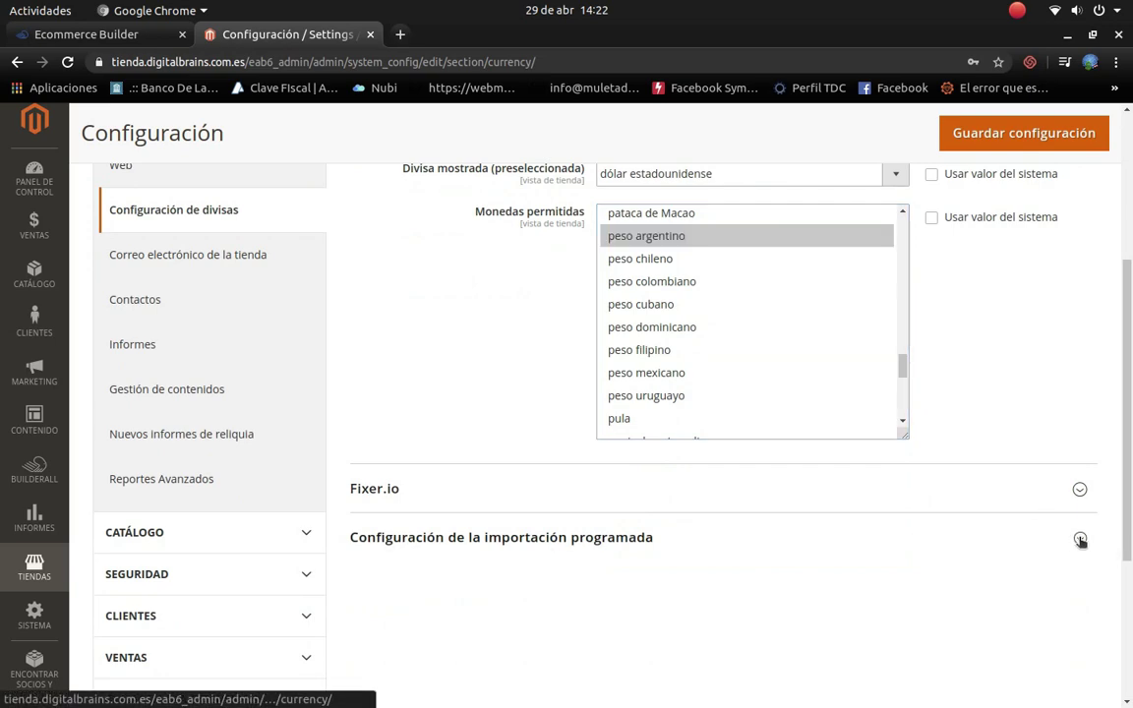
scroll(686, 563, "down", 3)
scroll(649, 546, "down", 4)
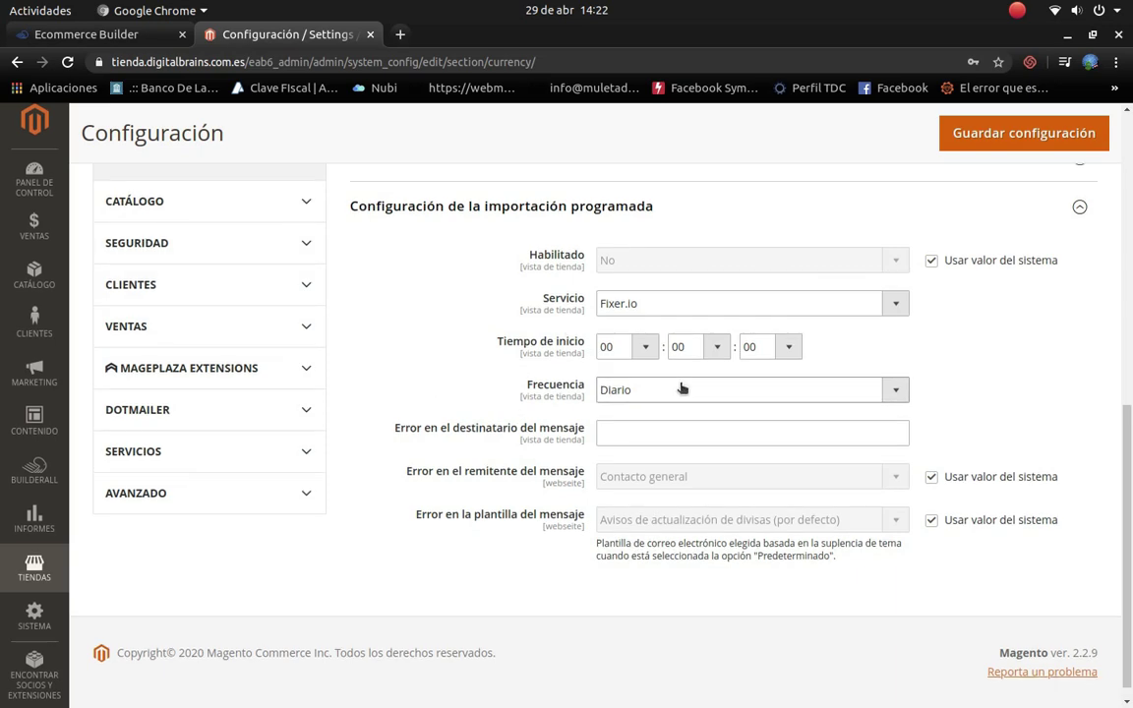
scroll(639, 432, "up", 3)
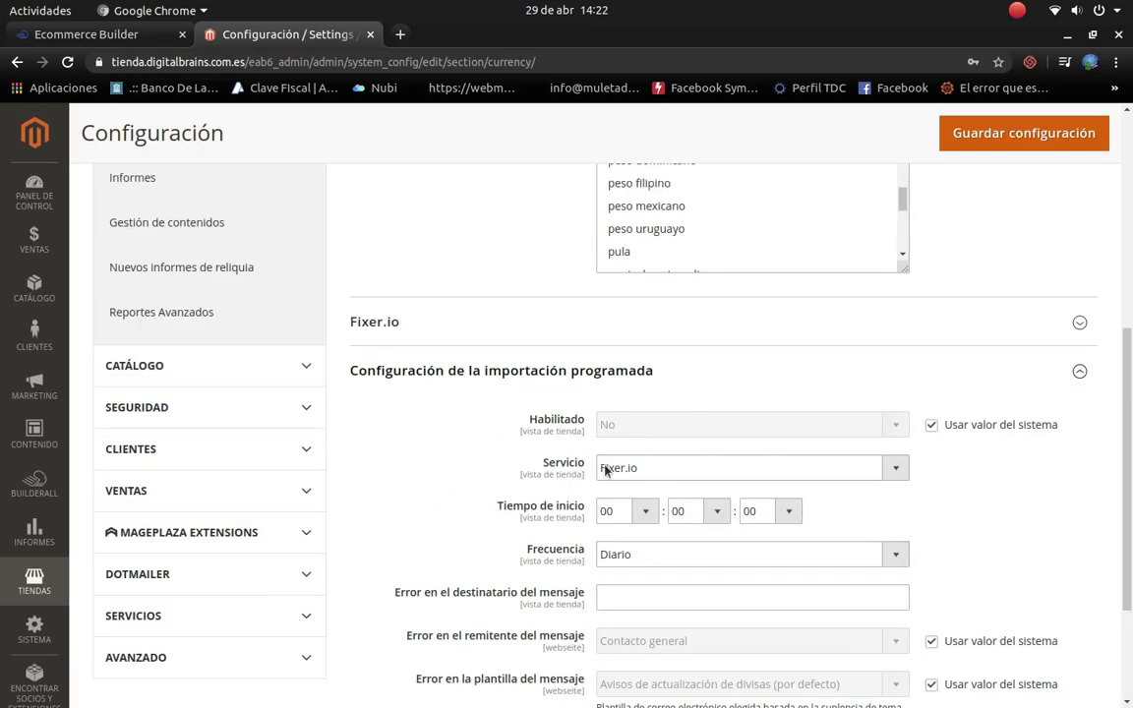
left_click(895, 472)
left_click(893, 474)
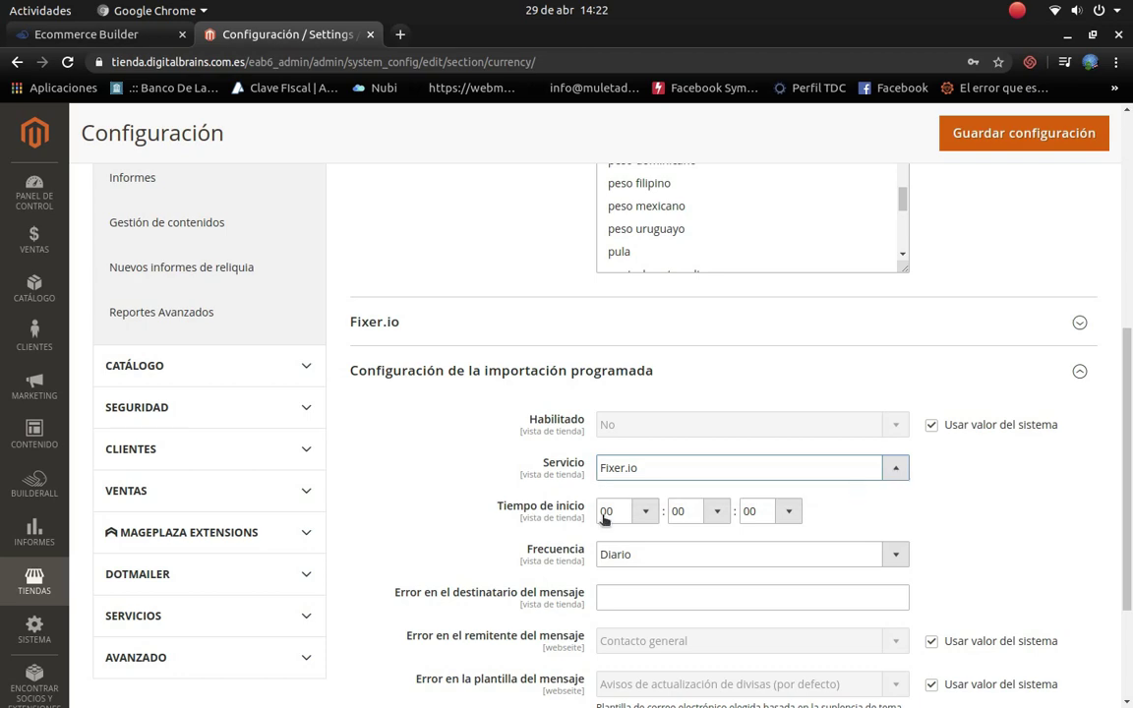
scroll(780, 608, "down", 2)
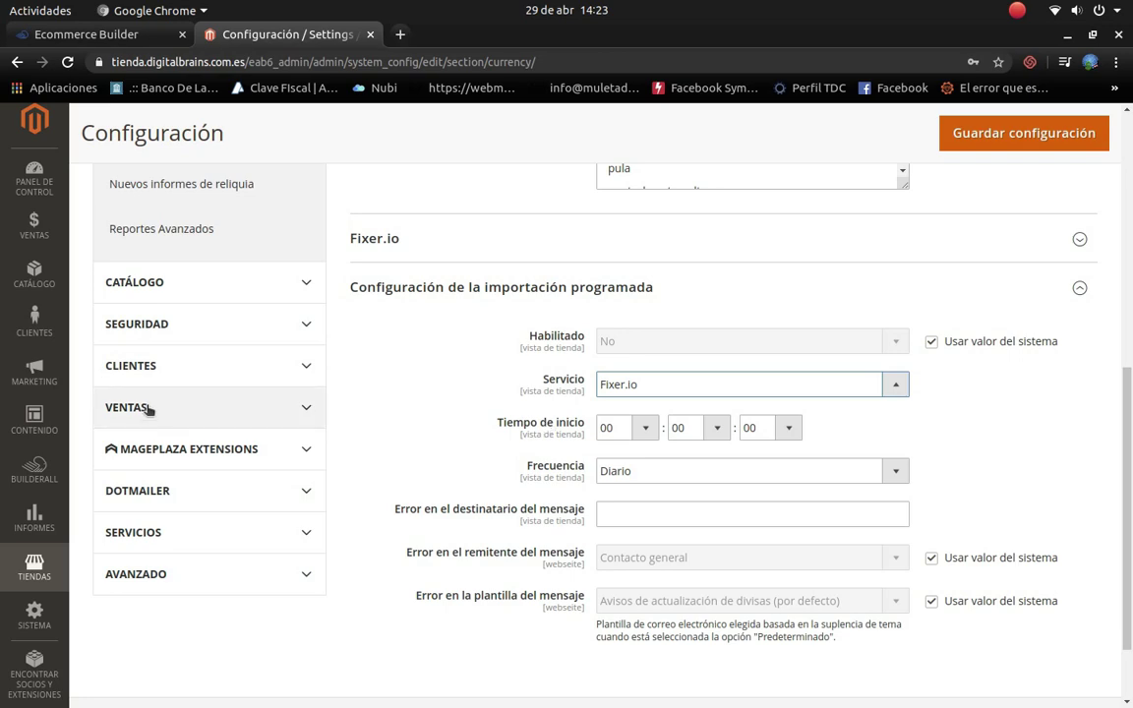
scroll(261, 293, "up", 7)
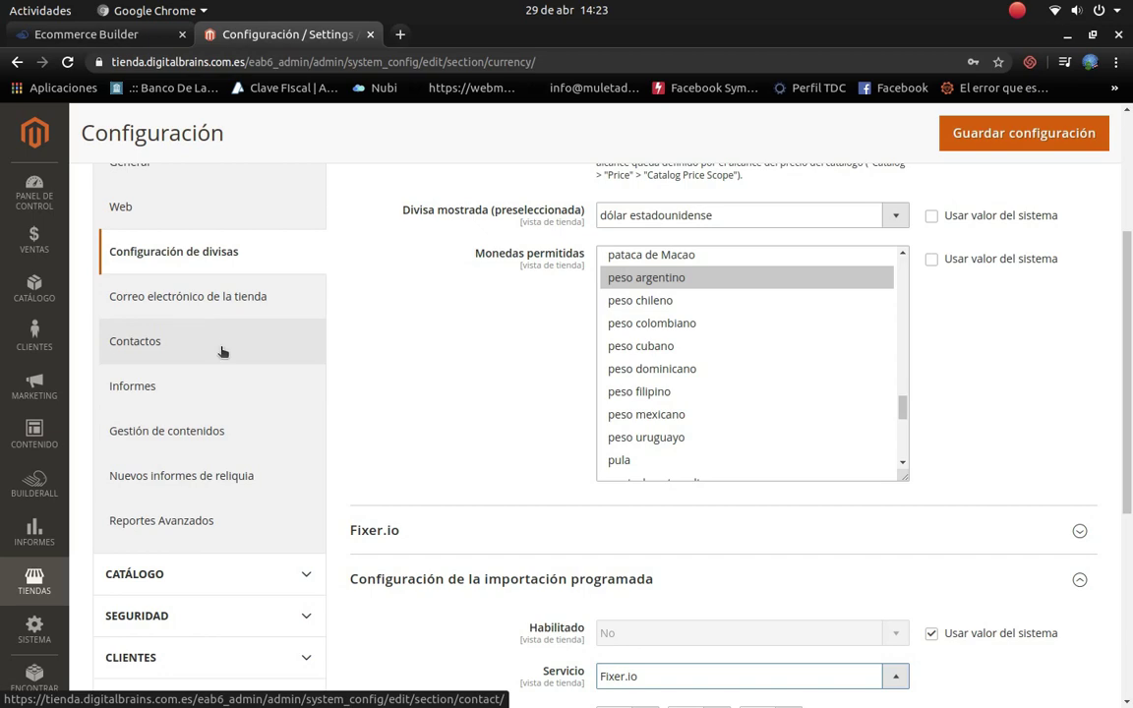
scroll(222, 352, "down", 5)
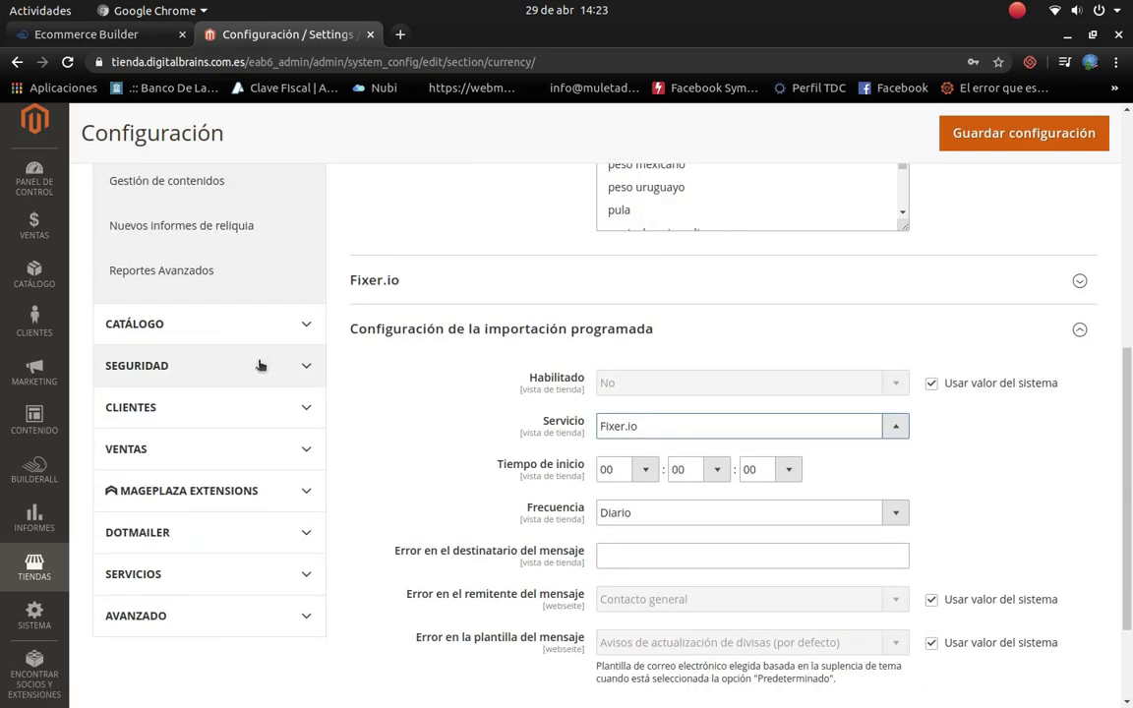
Step: Expand the CATÁLOGO and SEGURIDAD groups in the settings sidebar
left_click(264, 332)
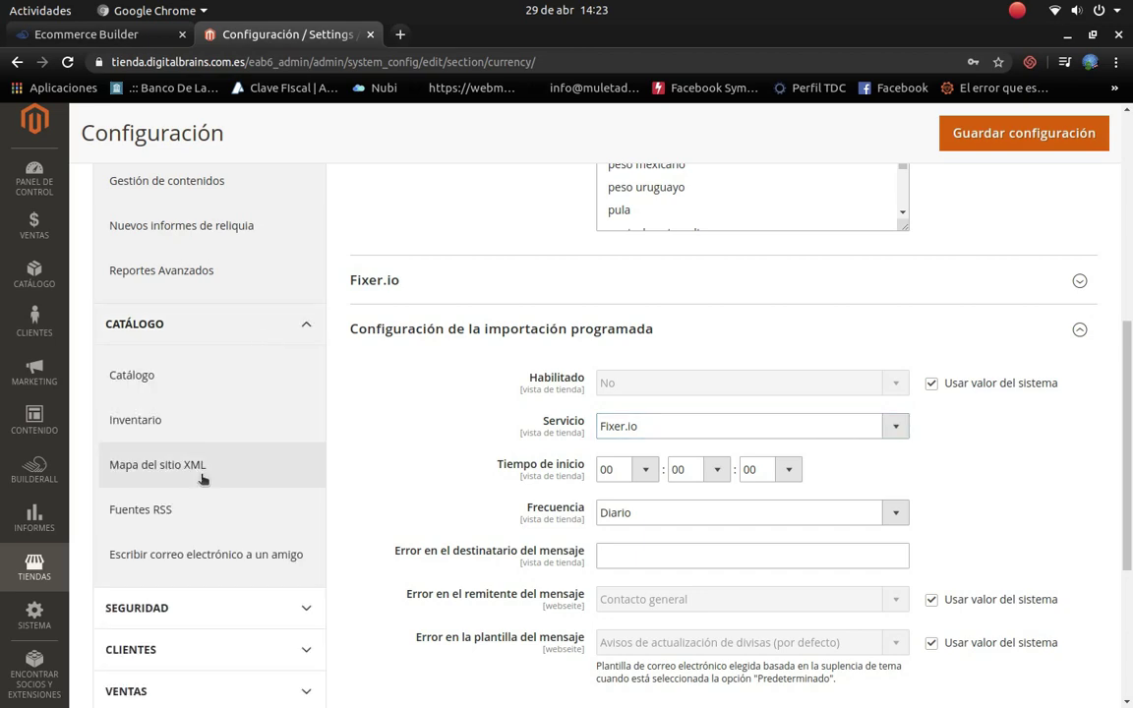
scroll(202, 479, "down", 3)
scroll(191, 413, "down", 1)
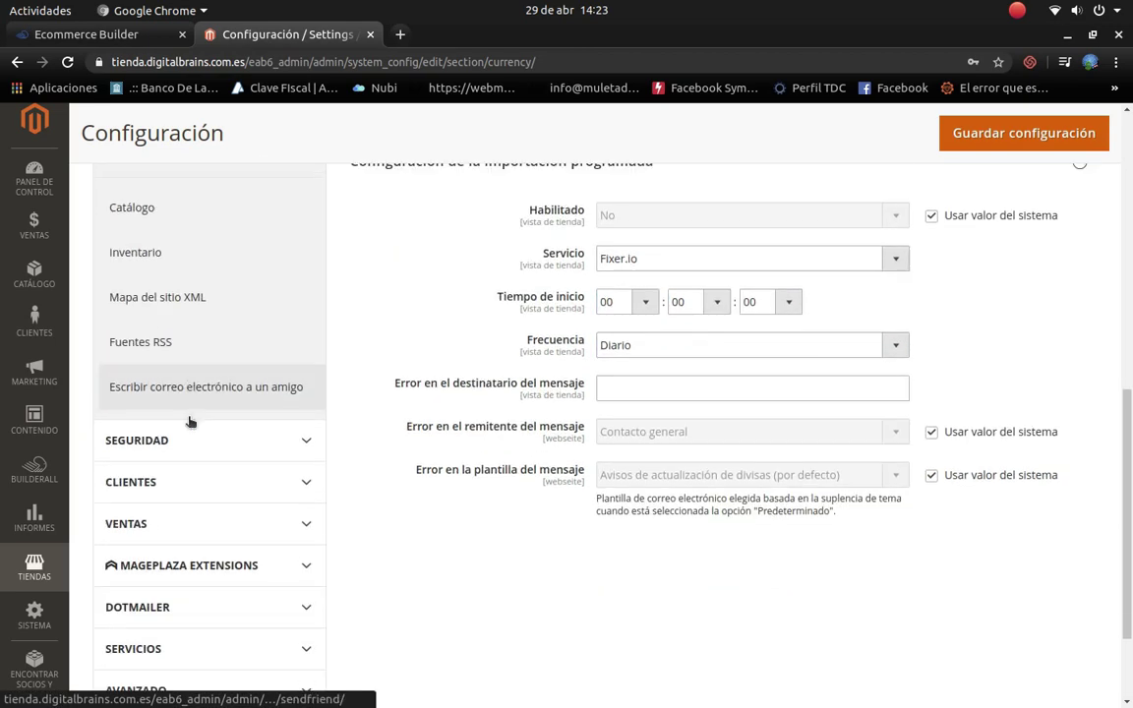
left_click(278, 402)
scroll(271, 425, "down", 2)
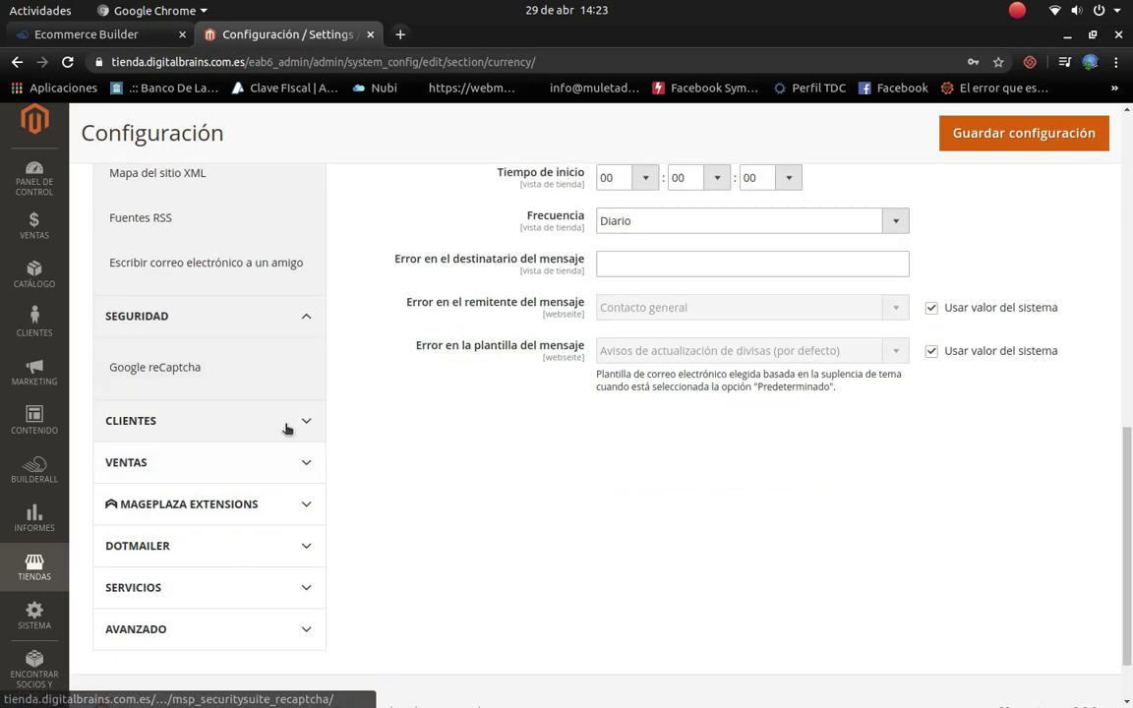
Step: Expand the CLIENTES and VENTAS groups, then go to the Ecommerce Builder tab
left_click(284, 433)
scroll(227, 445, "down", 2)
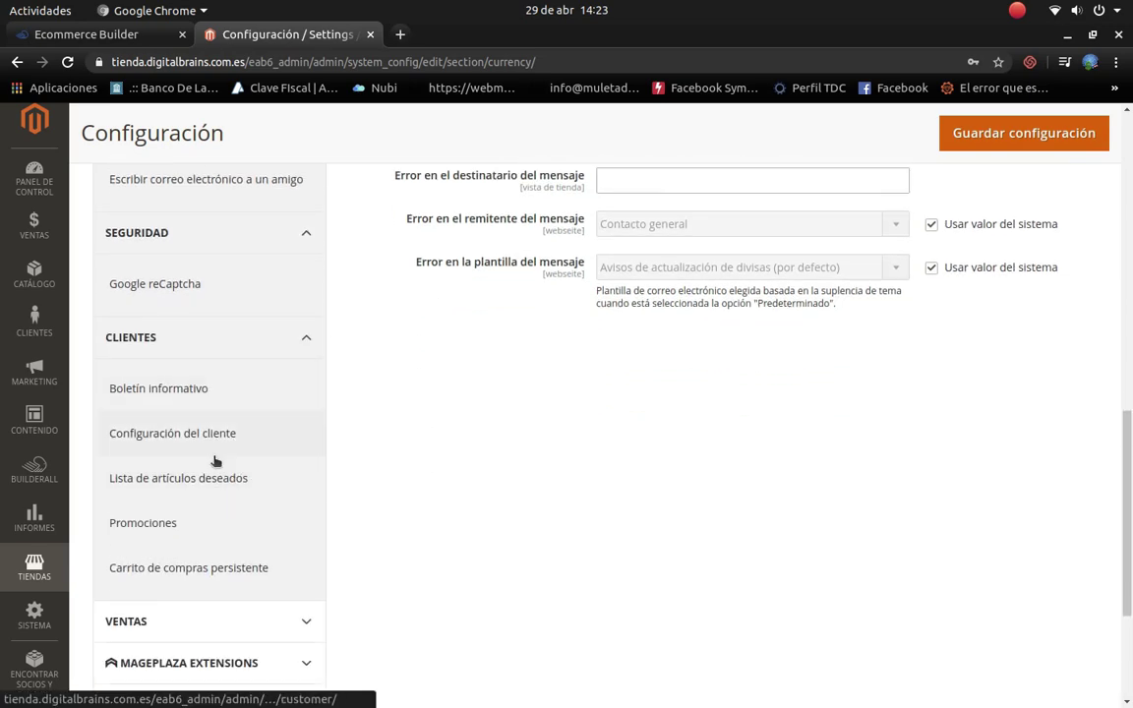
scroll(216, 464, "down", 3)
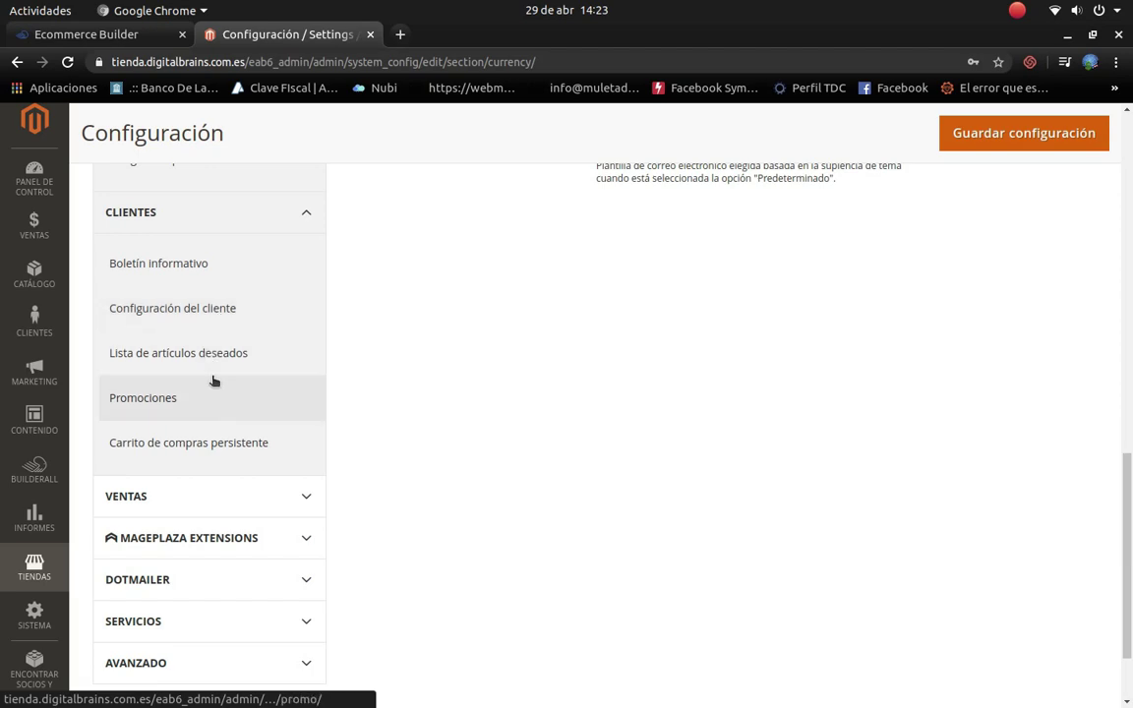
scroll(214, 415, "down", 2)
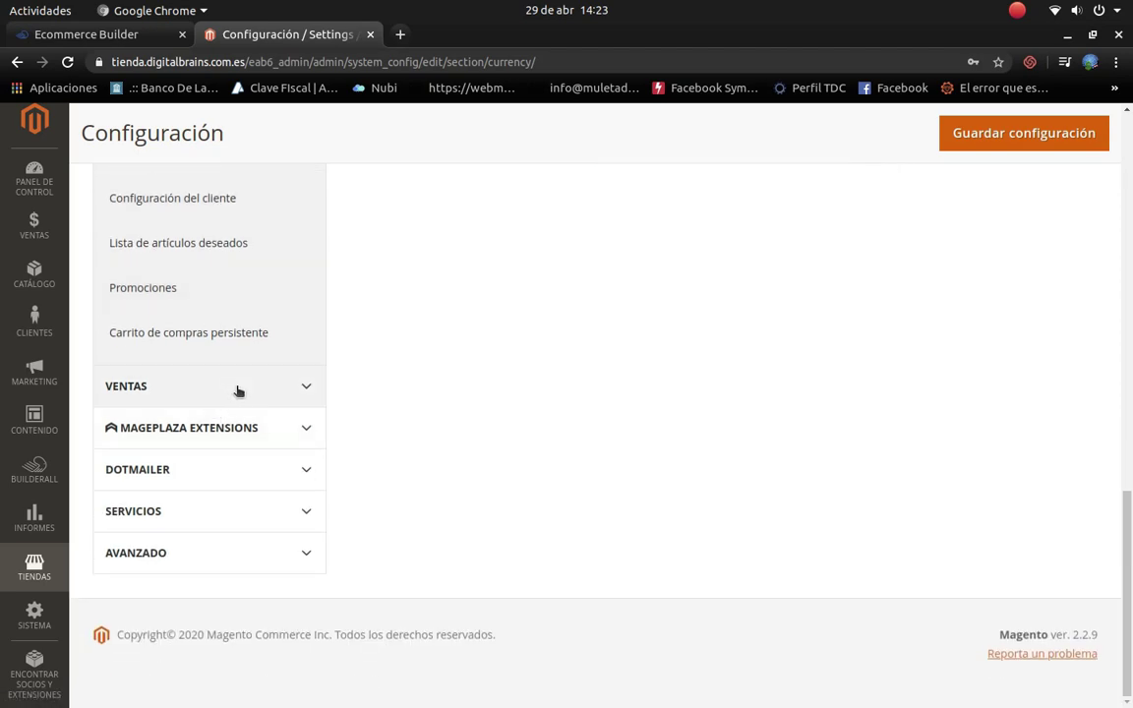
left_click(234, 388)
scroll(205, 473, "down", 1)
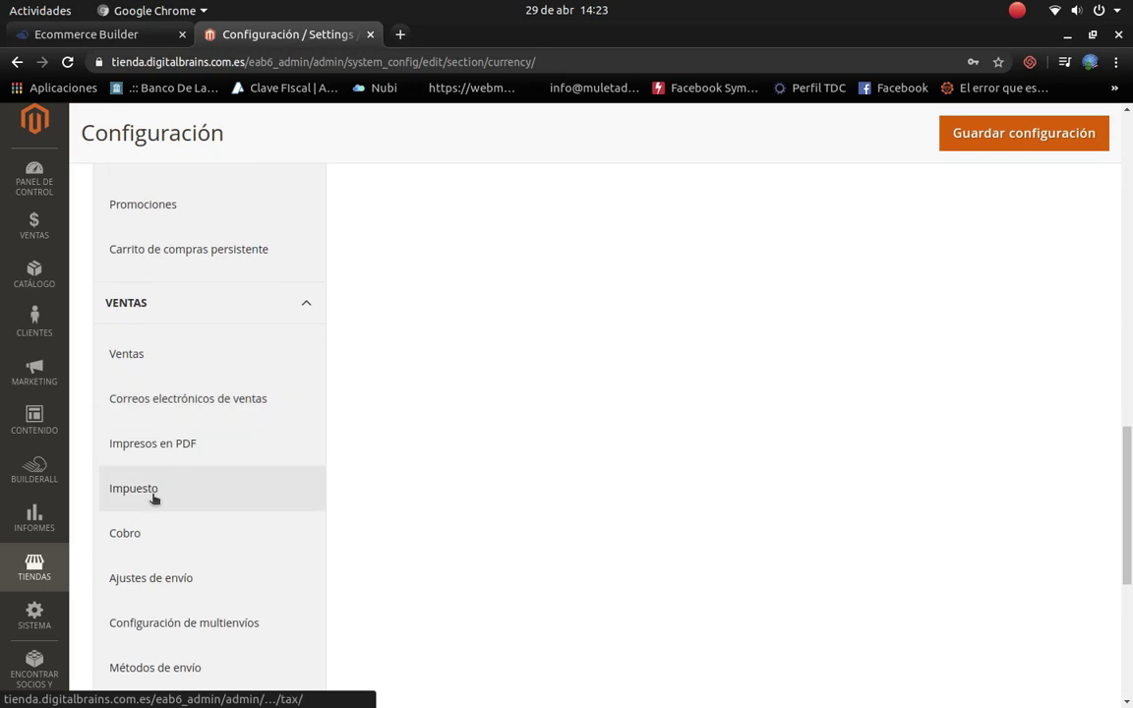
scroll(148, 496, "down", 1)
scroll(146, 454, "down", 2)
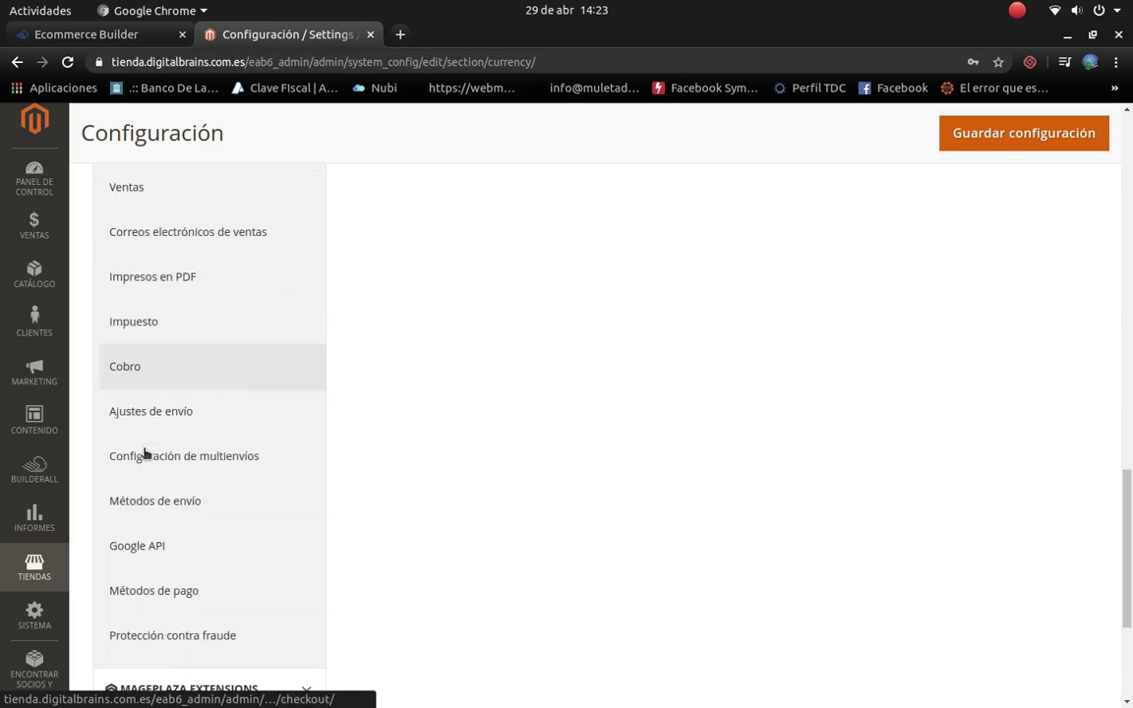
scroll(148, 467, "down", 2)
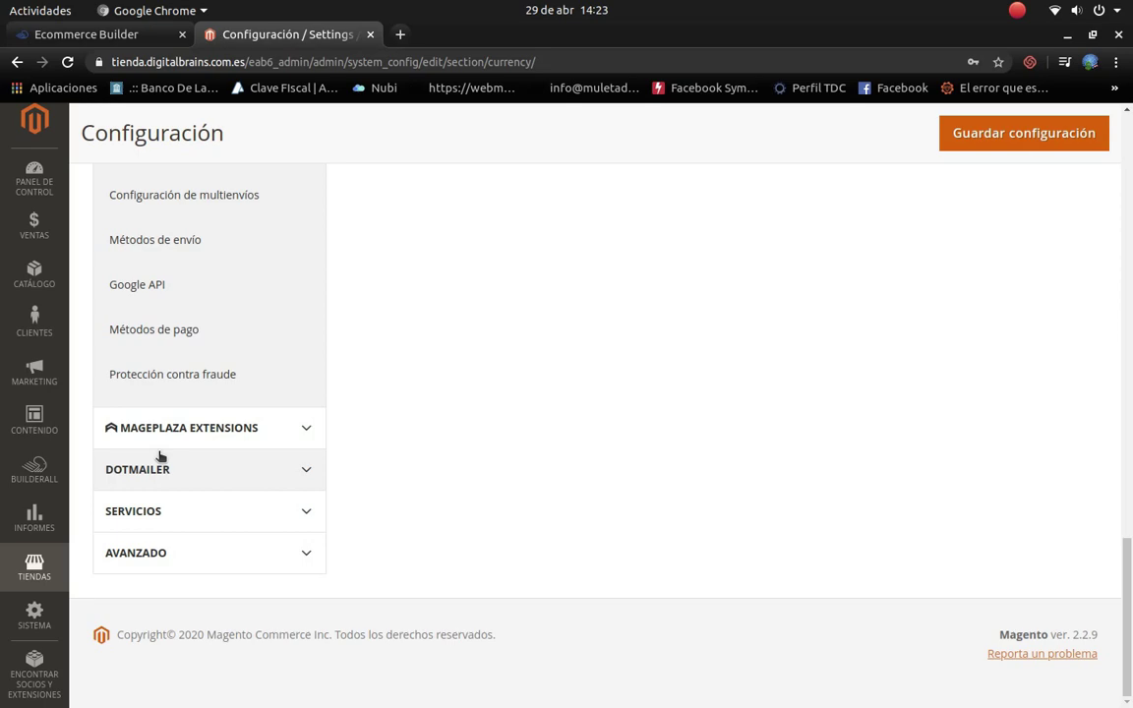
left_click(108, 38)
Step: Open the online store, then save the currency configuration with US dollar as base currency
left_click(338, 558)
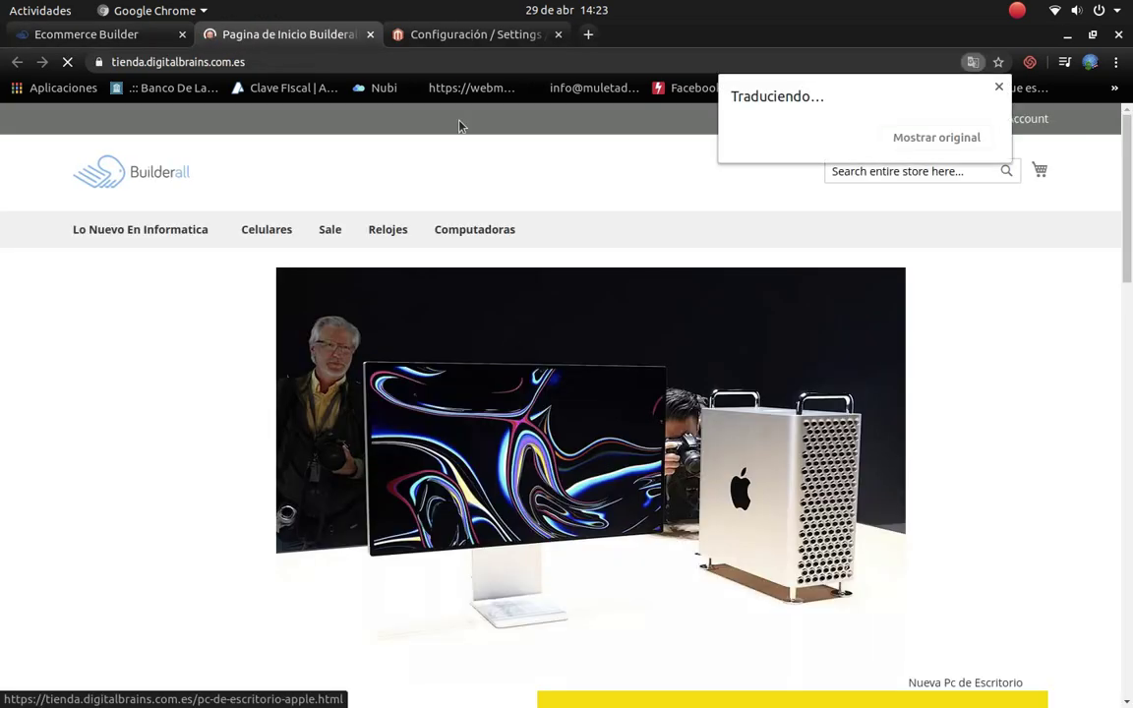
left_click(475, 37)
scroll(935, 422, "up", 20)
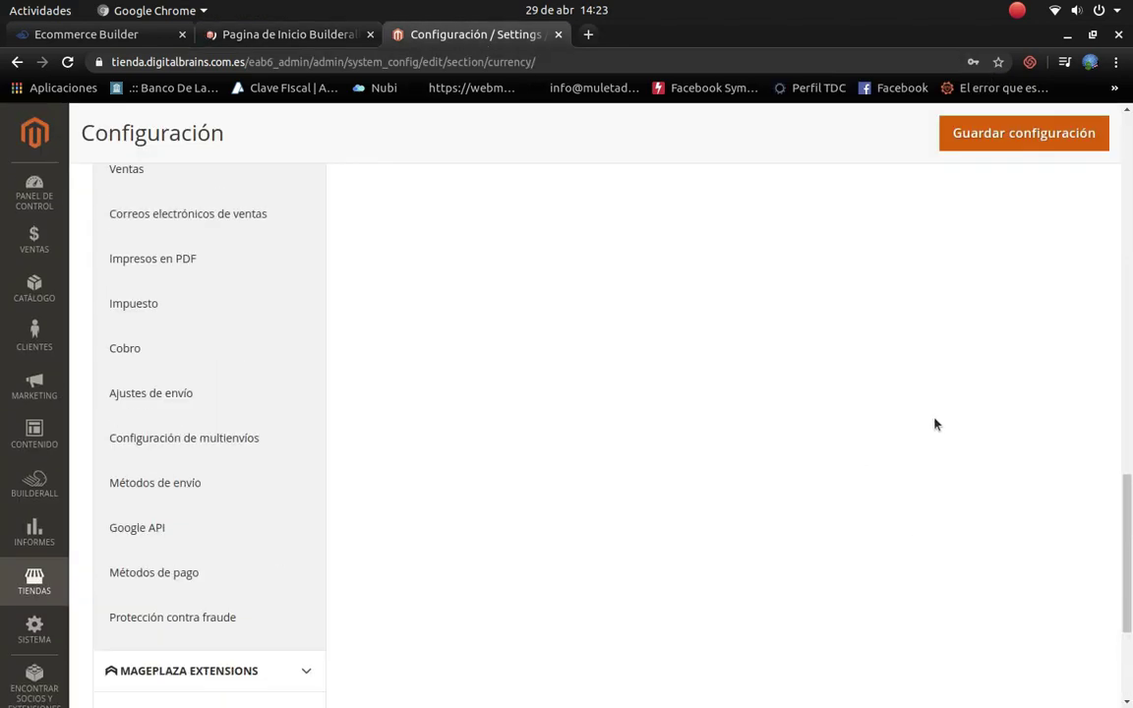
scroll(935, 422, "up", 1)
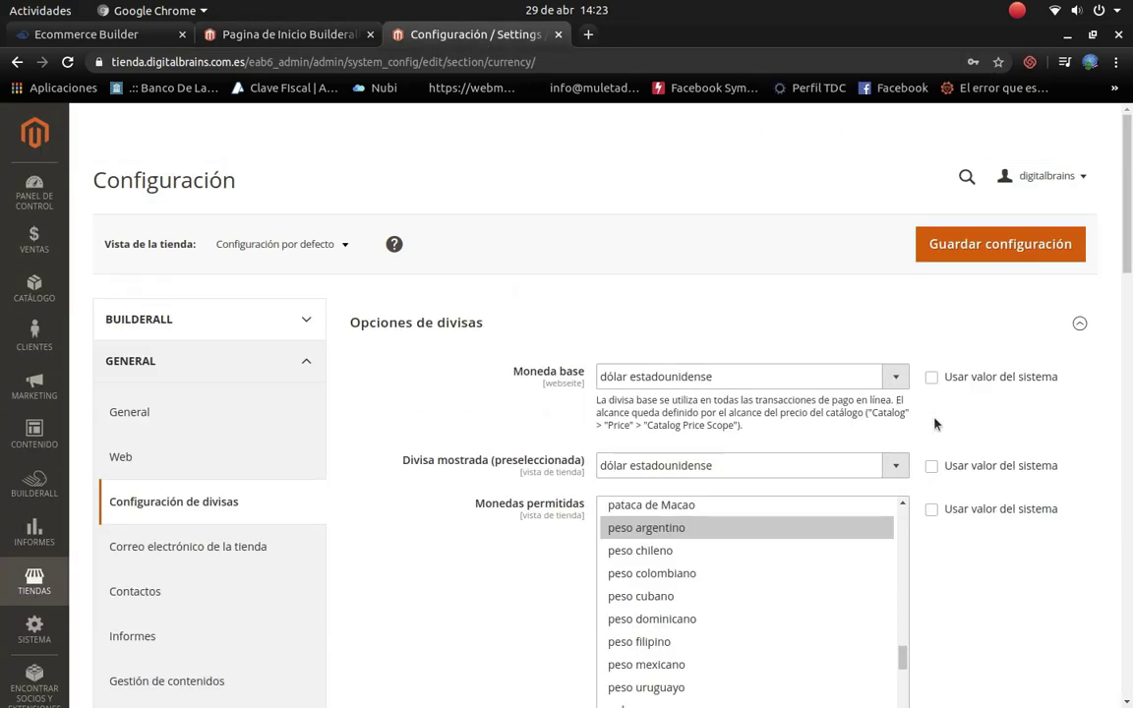
left_click(1001, 258)
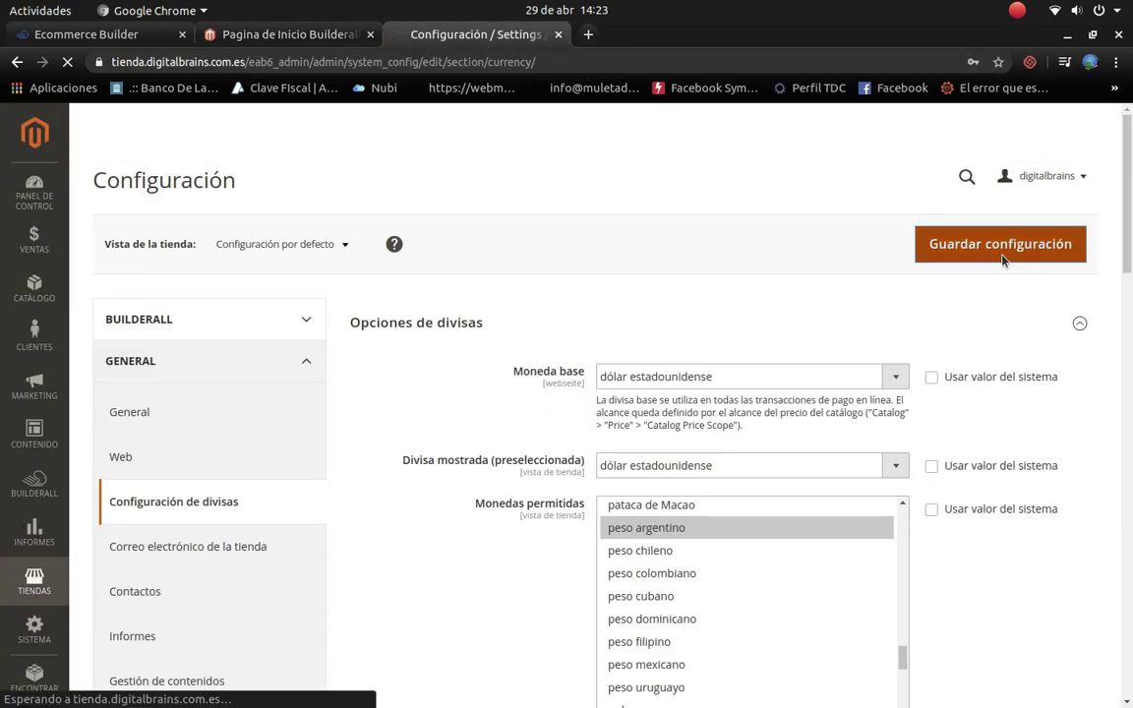
left_click(284, 35)
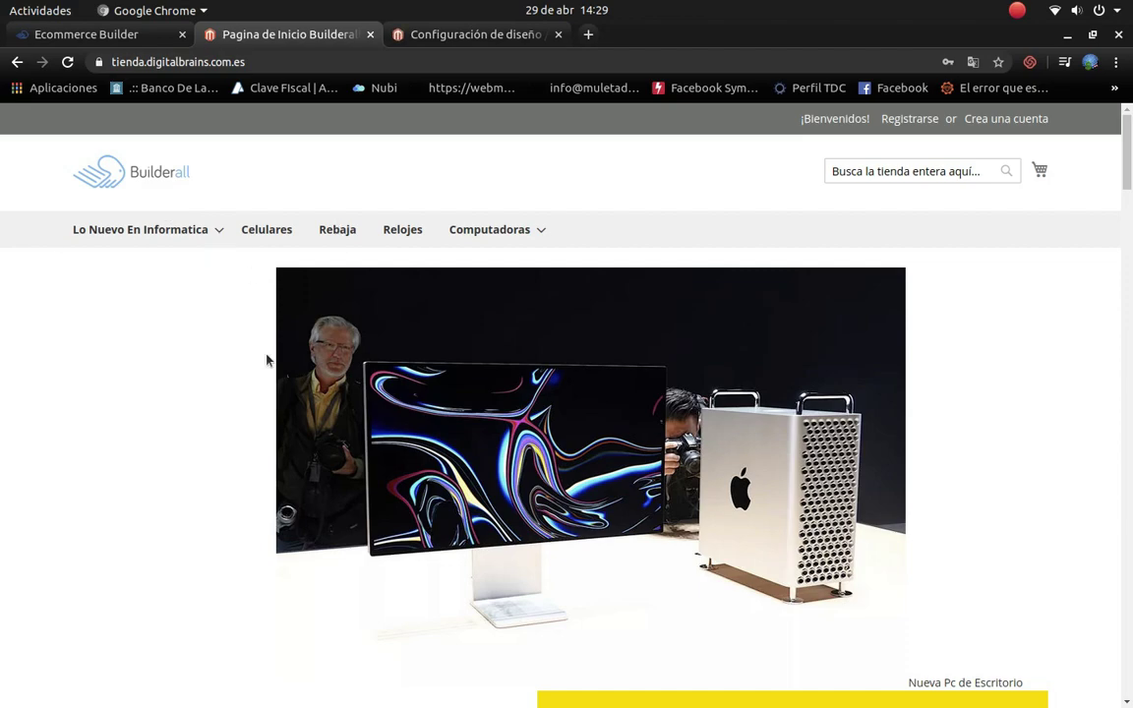
Step: Review the storefront home page banner and promo blocks, then return to admin design configuration
scroll(484, 364, "down", 10)
scroll(481, 365, "down", 4)
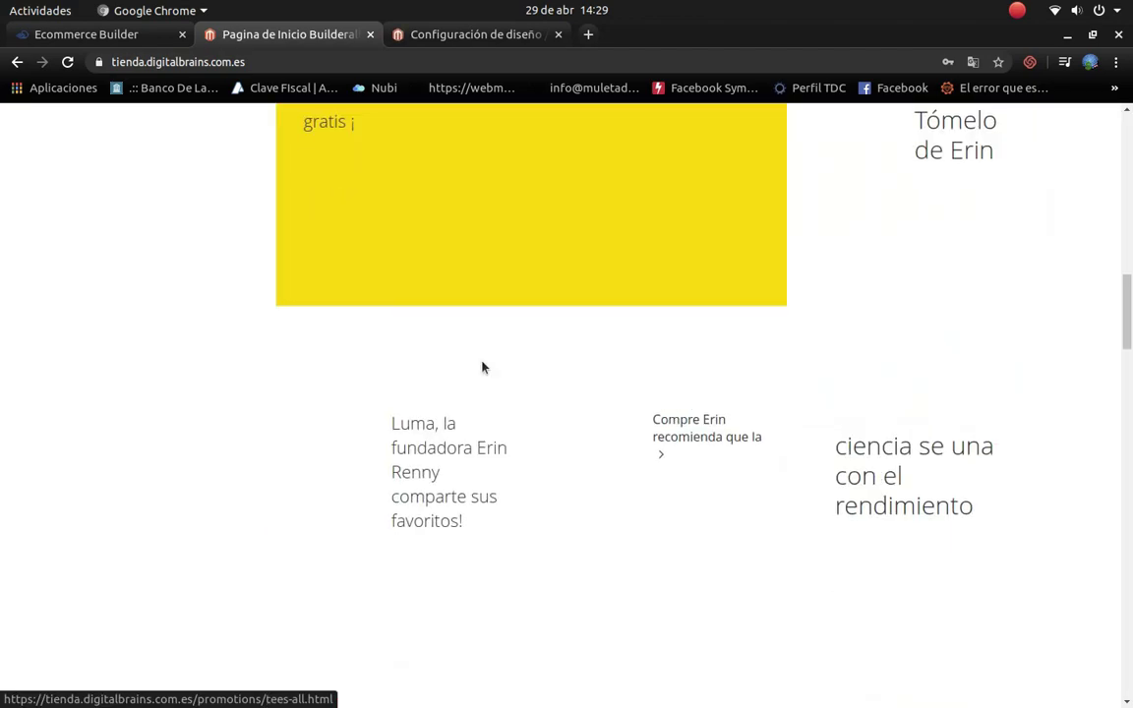
scroll(482, 366, "up", 5)
key("ctrl+Tab")
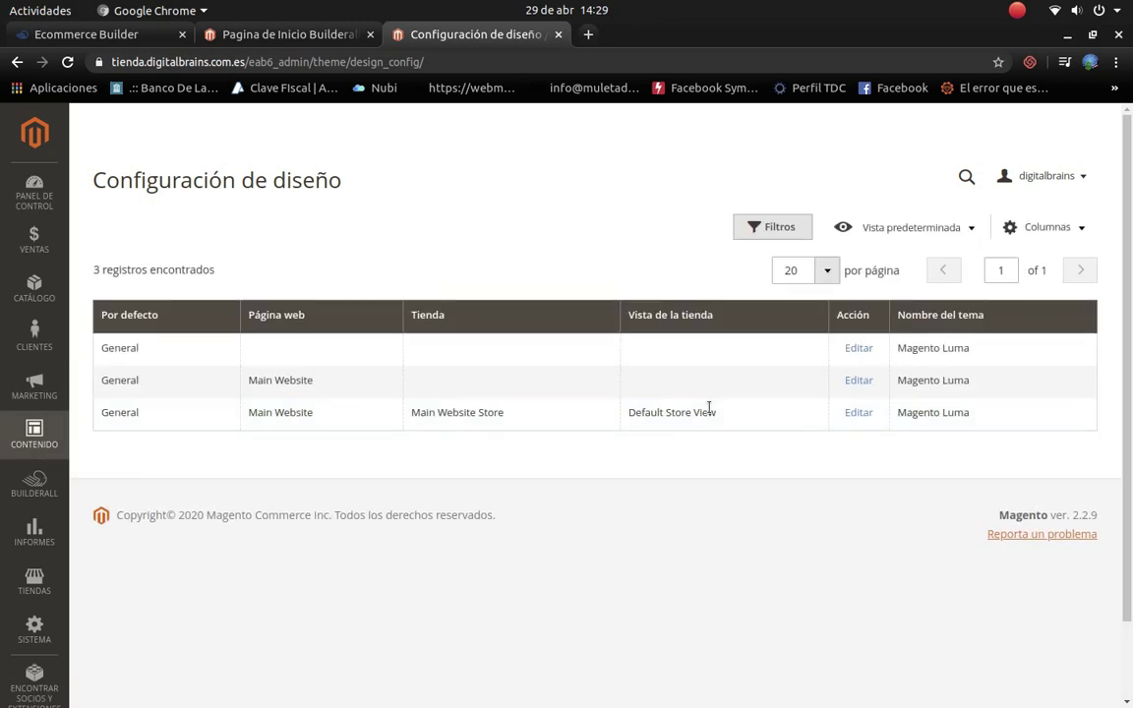
Step: Edit the default design scope and replace the page title with 'Tienda de informatica'
left_click(851, 350)
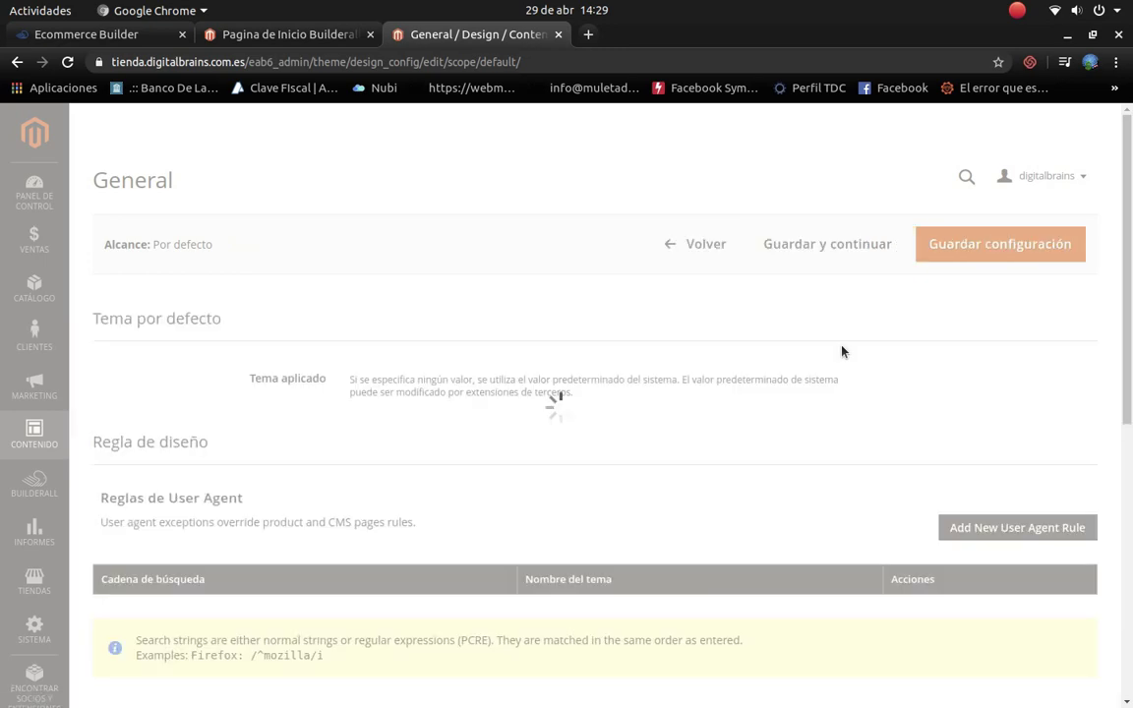
scroll(615, 351, "down", 6)
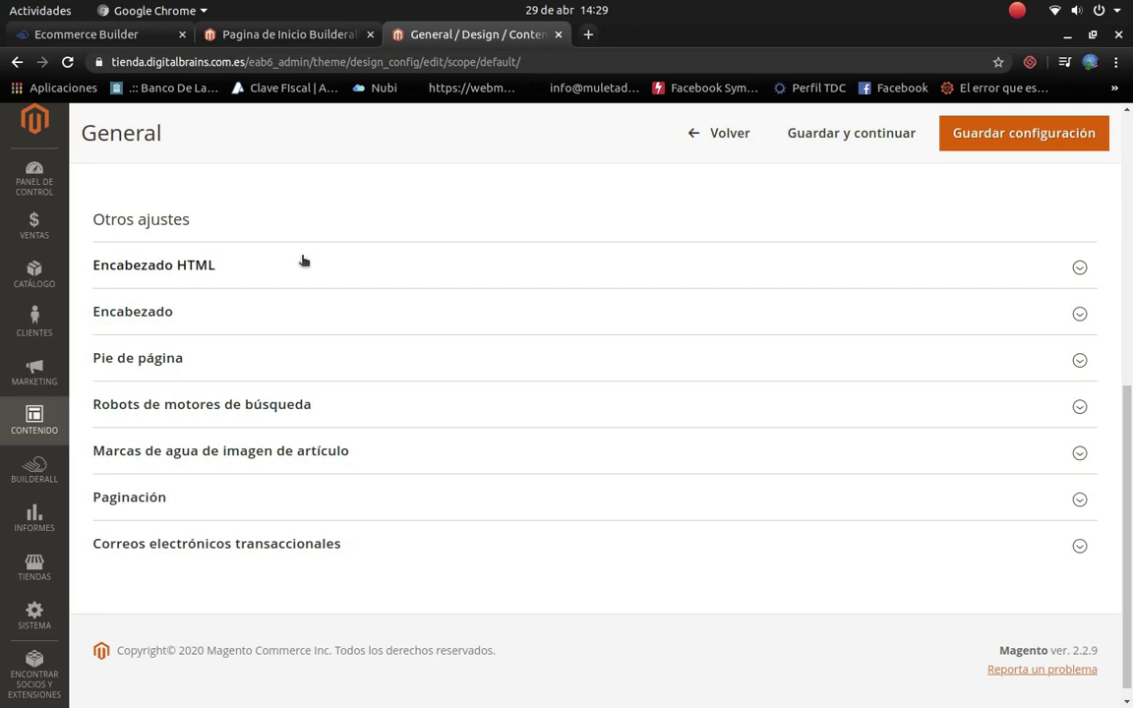
left_click(289, 283)
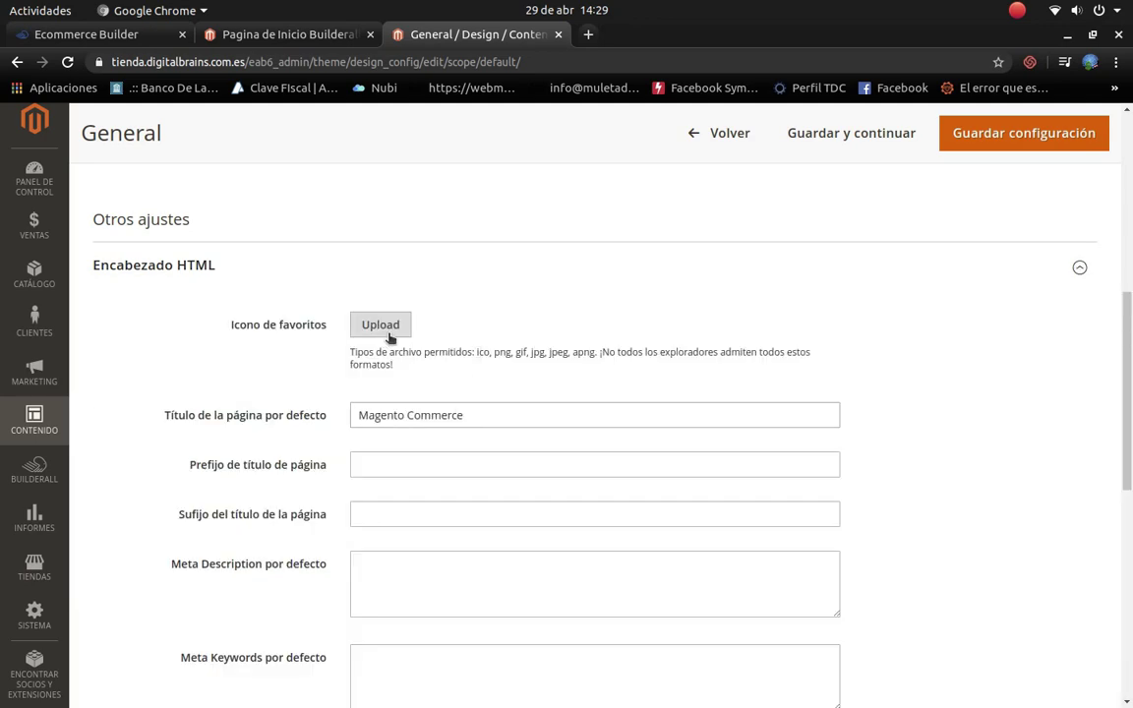
left_click_drag(511, 417, 220, 419)
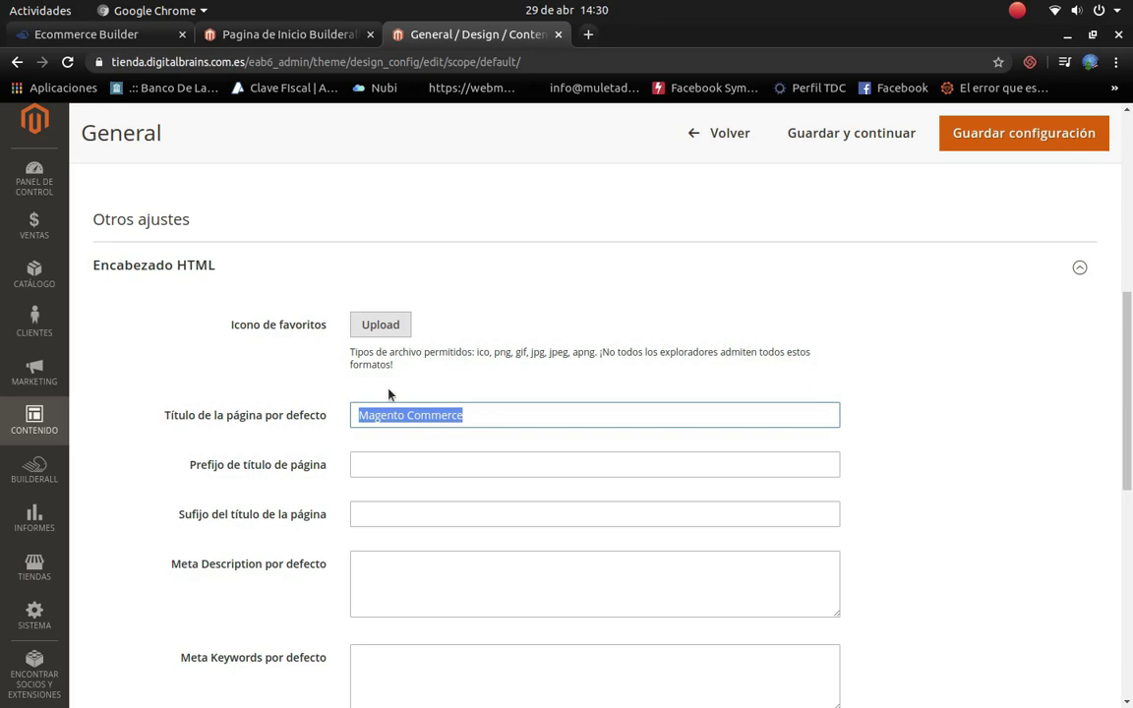
scroll(389, 392, "up", 10)
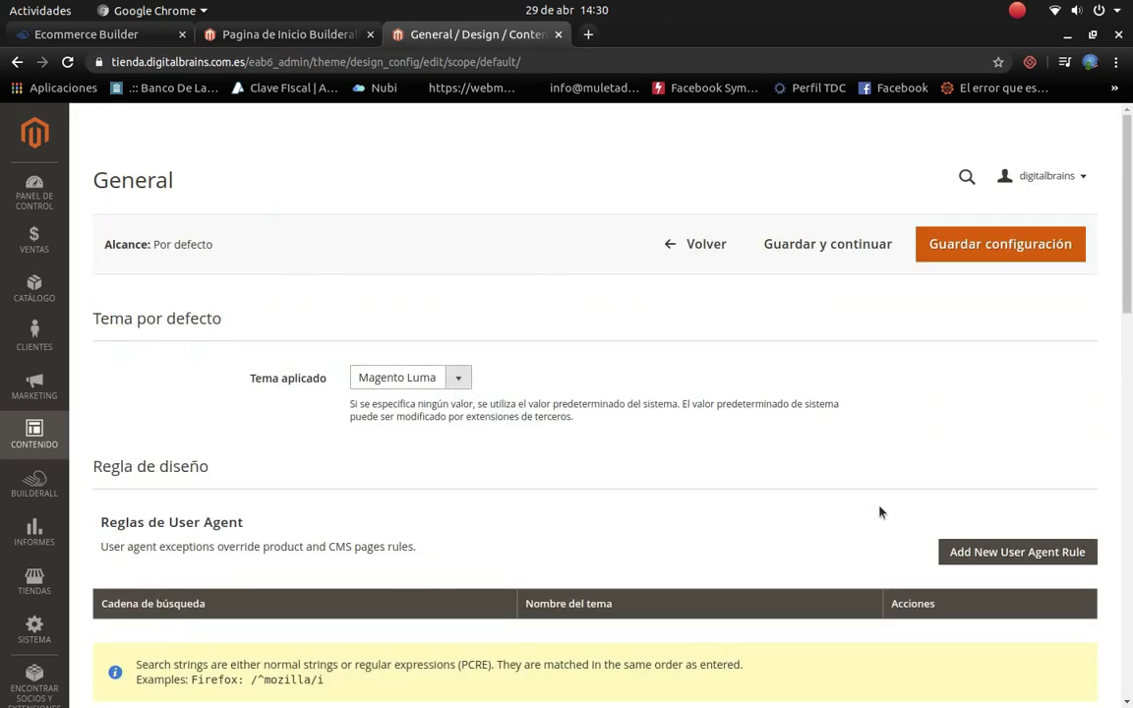
scroll(637, 610, "down", 5)
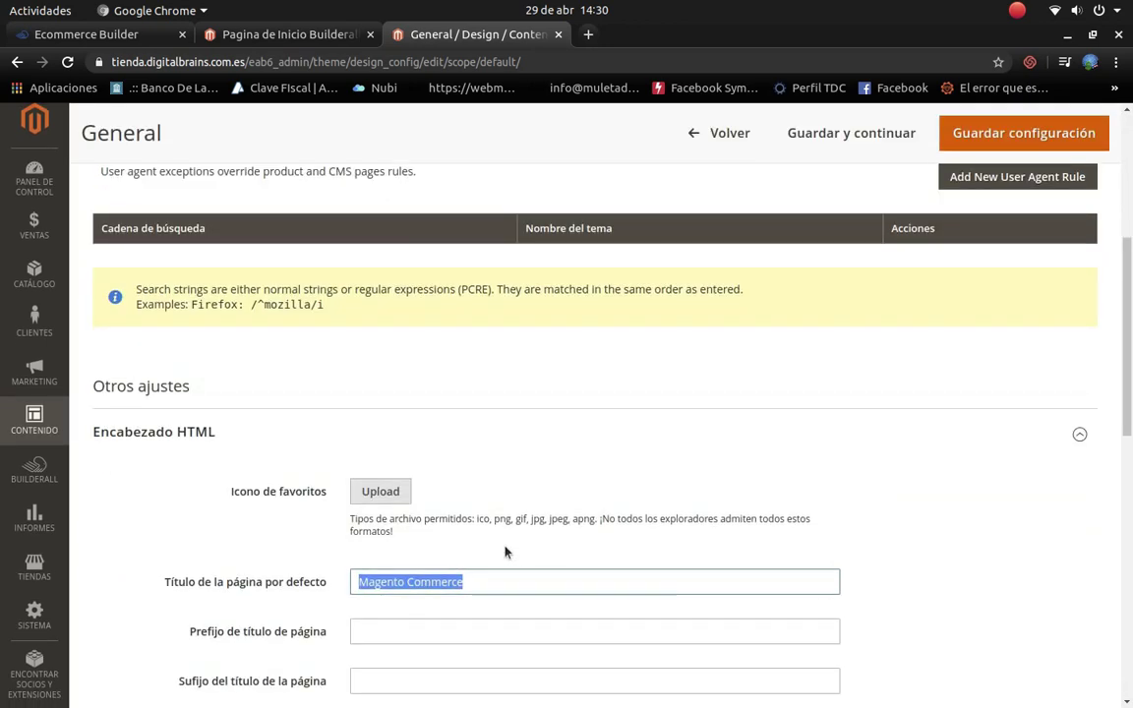
type("D")
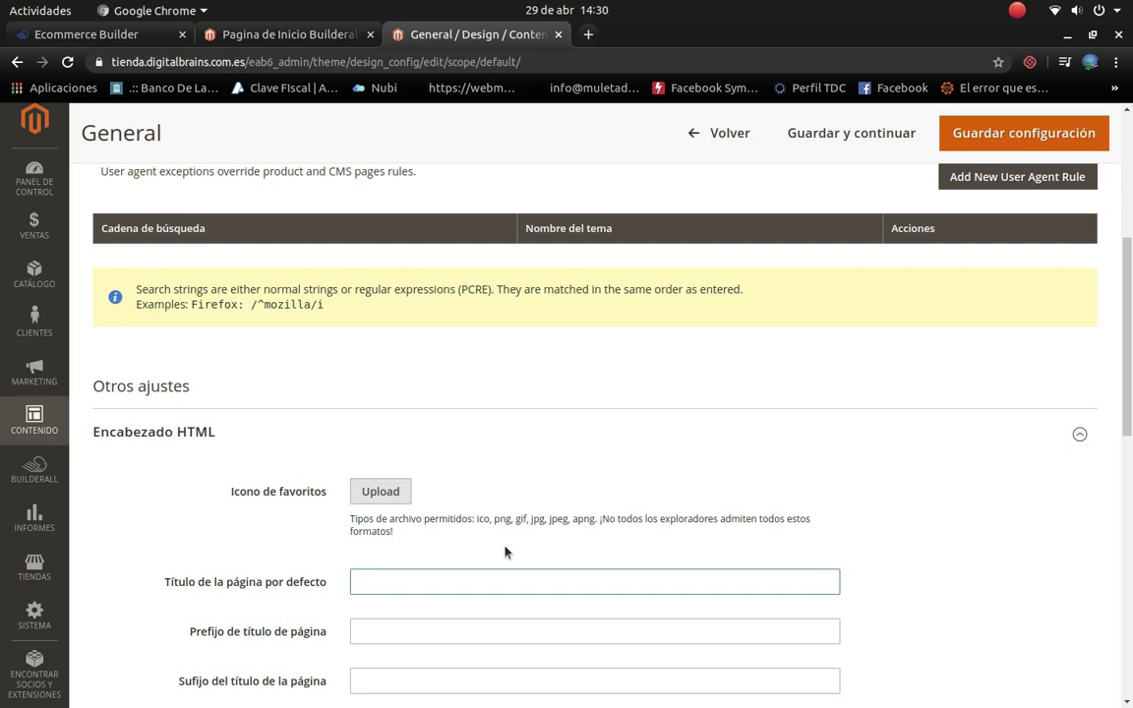
type("ienda de informatica")
scroll(505, 553, "down", 5)
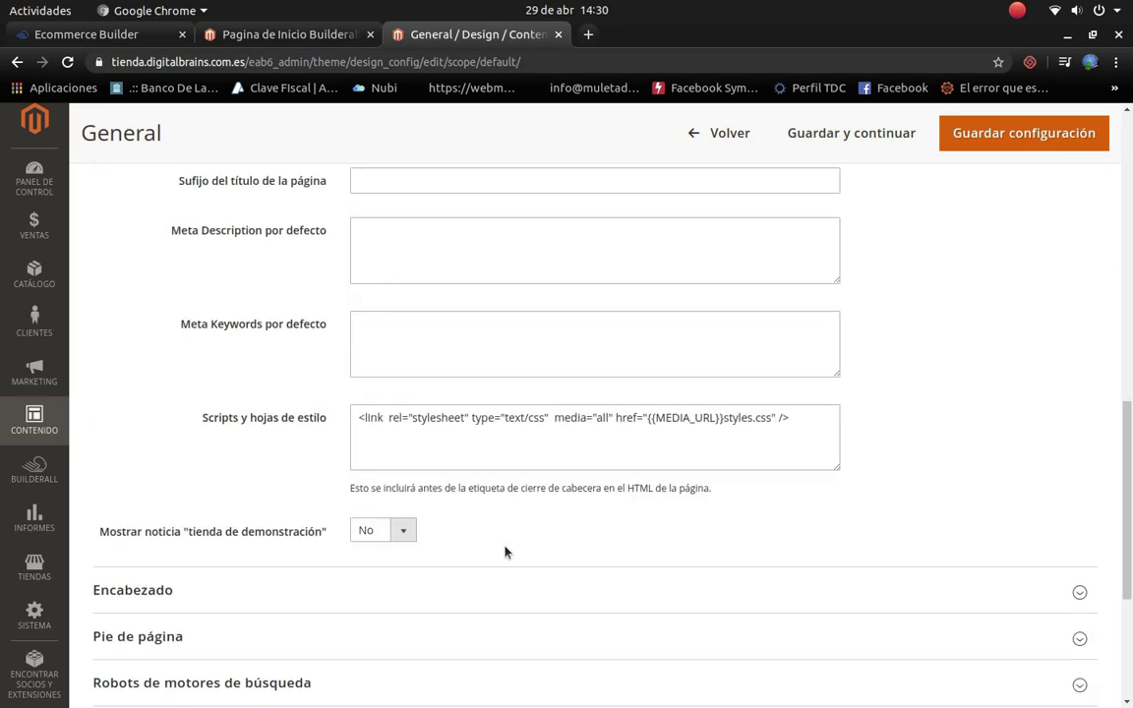
scroll(471, 547, "up", 5)
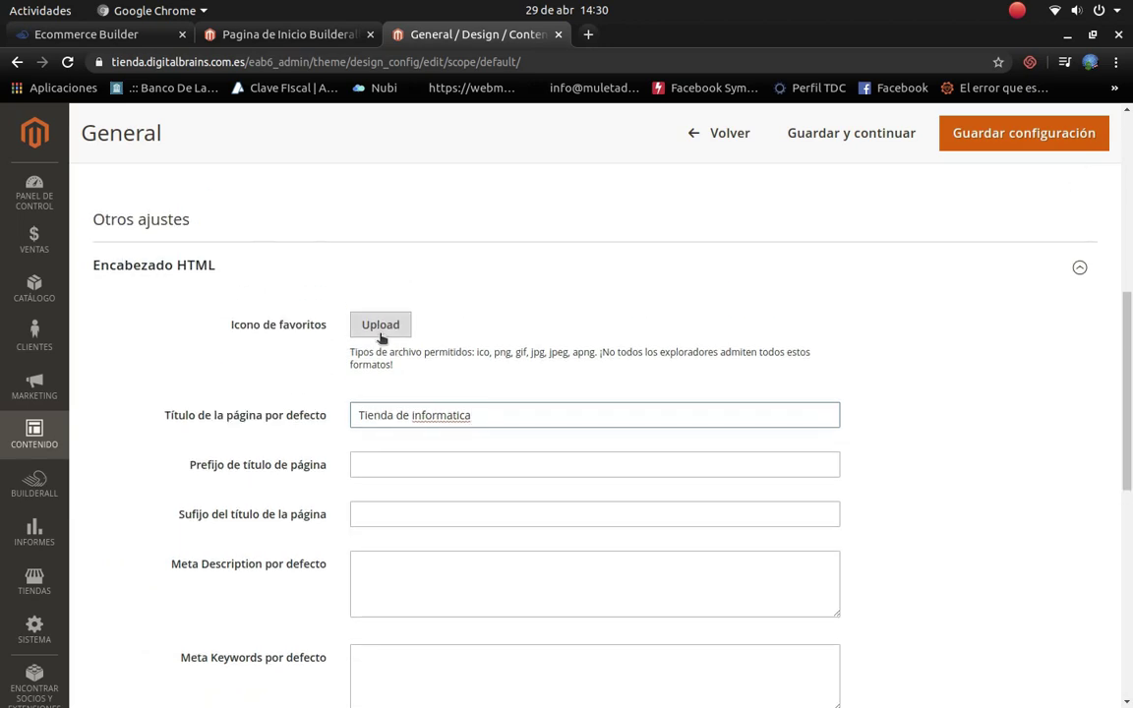
Step: Upload the Apple logo image as the favicon and expand the header settings
left_click(379, 324)
double_click(423, 238)
scroll(498, 550, "down", 5)
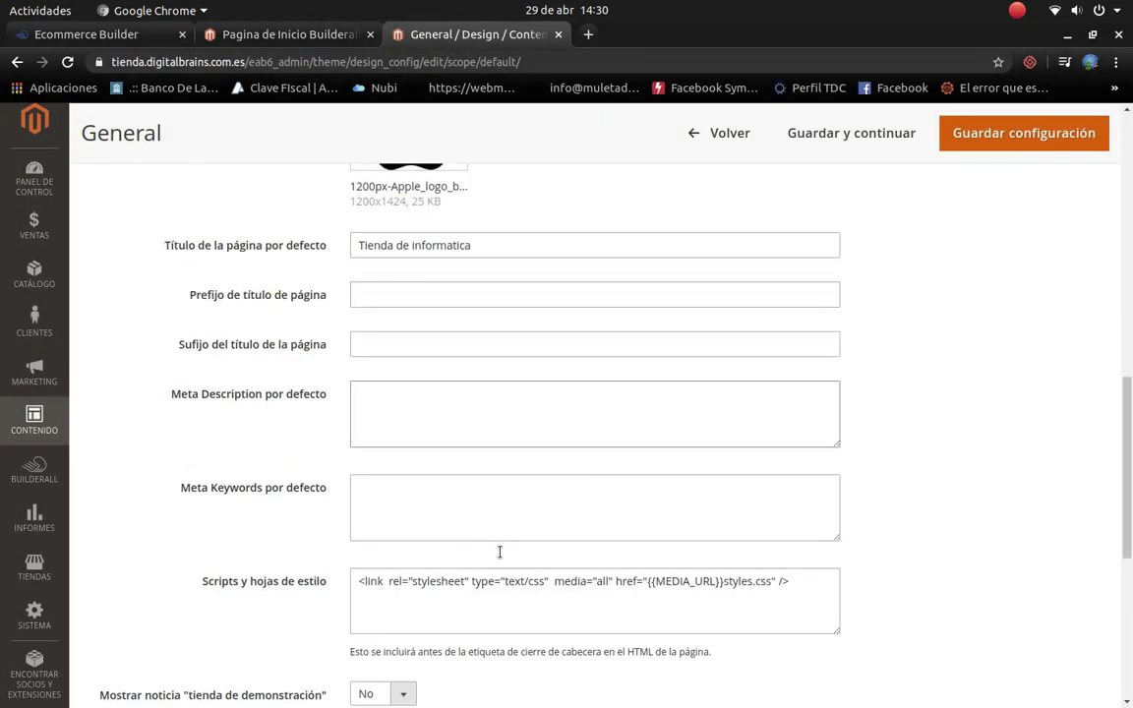
scroll(408, 461, "down", 3)
left_click(372, 425)
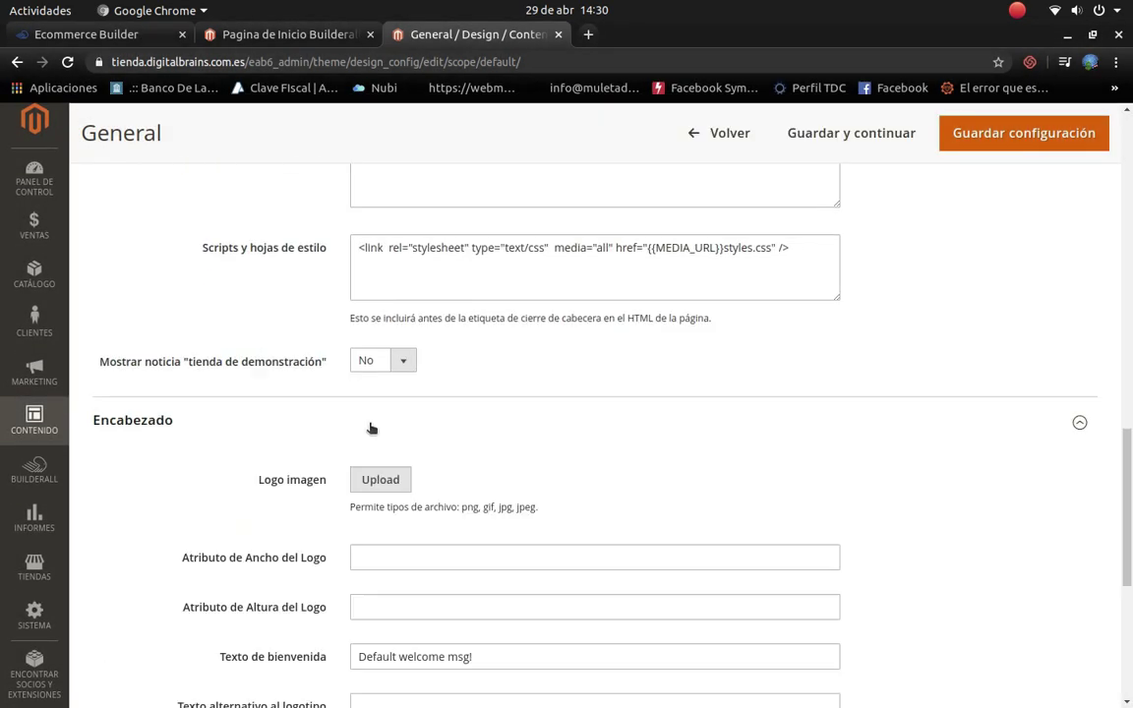
Step: Upload 1200px-Apple_logo_black.svg.png as the header logo image
left_click(387, 485)
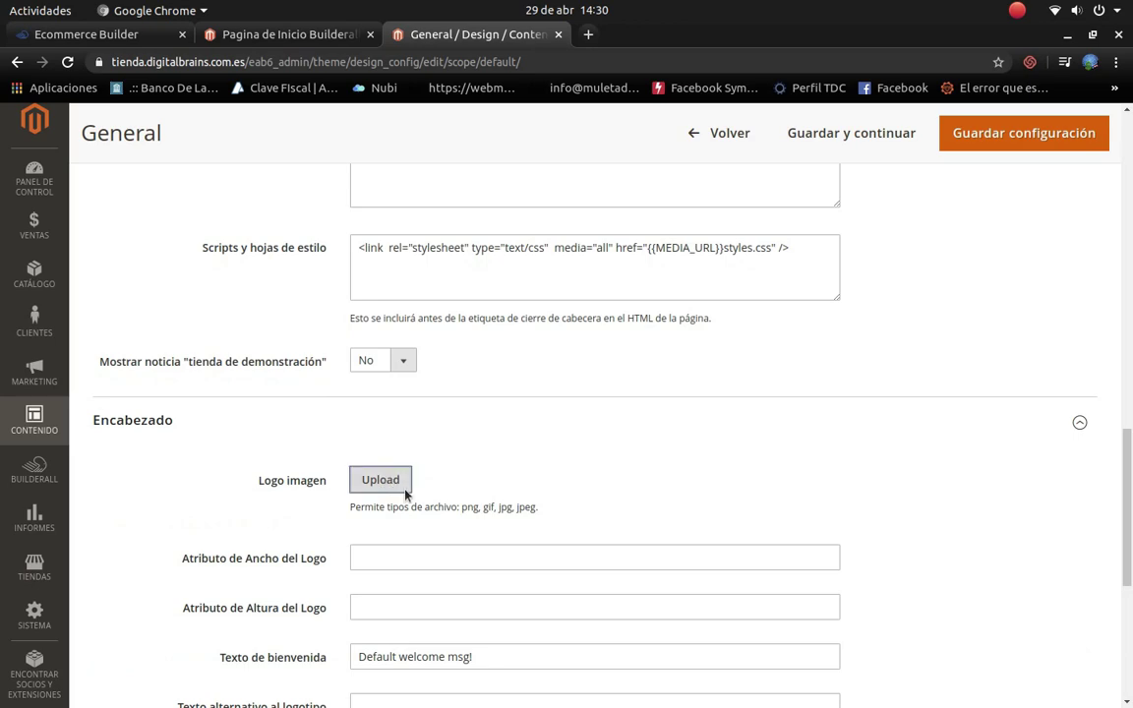
key("Down")
key("Down")
key("Down")
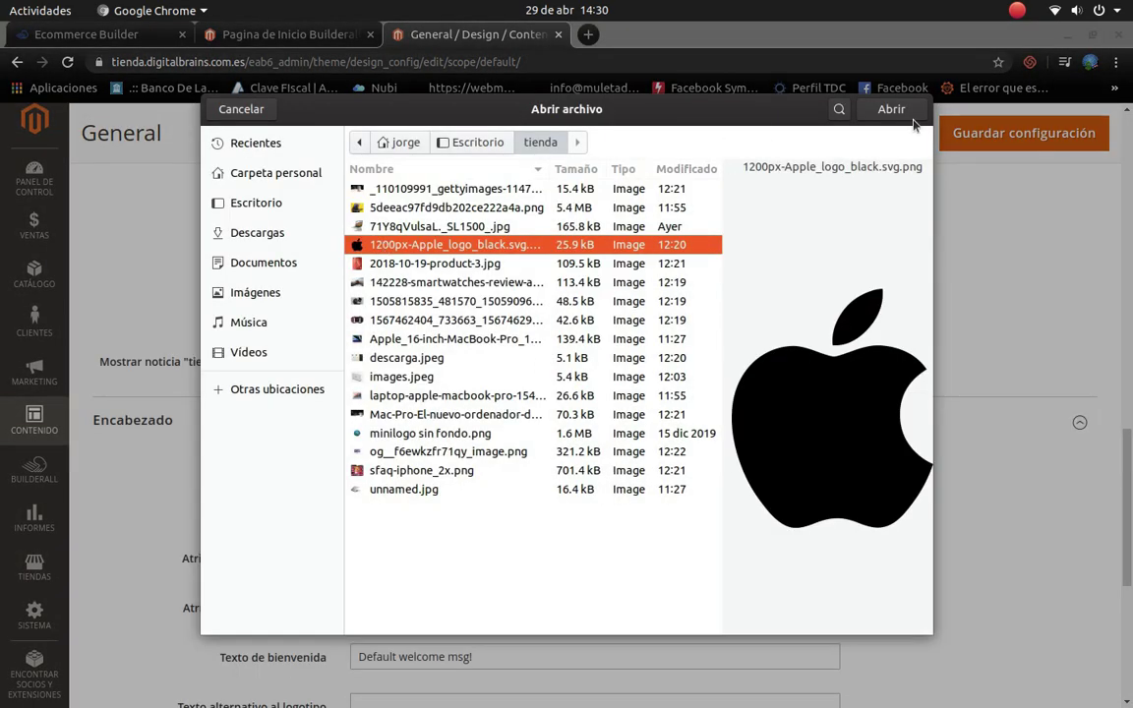
key("Return")
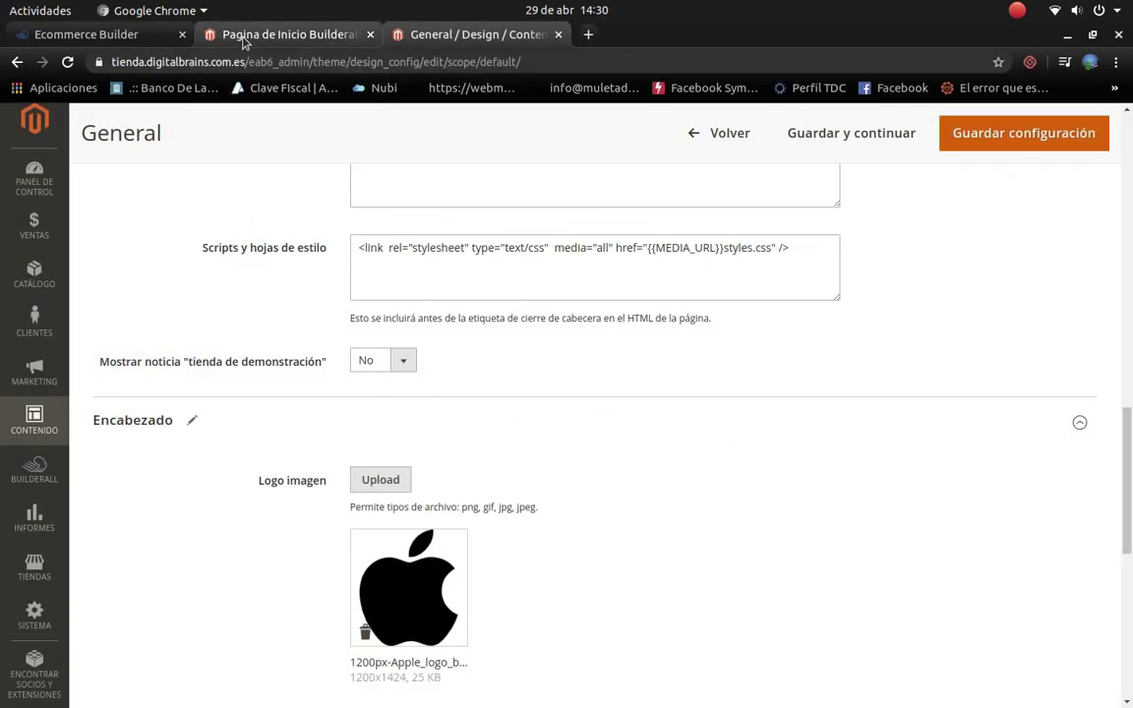
Step: Check the storefront home page, then return to the admin design settings
left_click(236, 36)
scroll(295, 521, "up", 2)
scroll(295, 521, "up", 5)
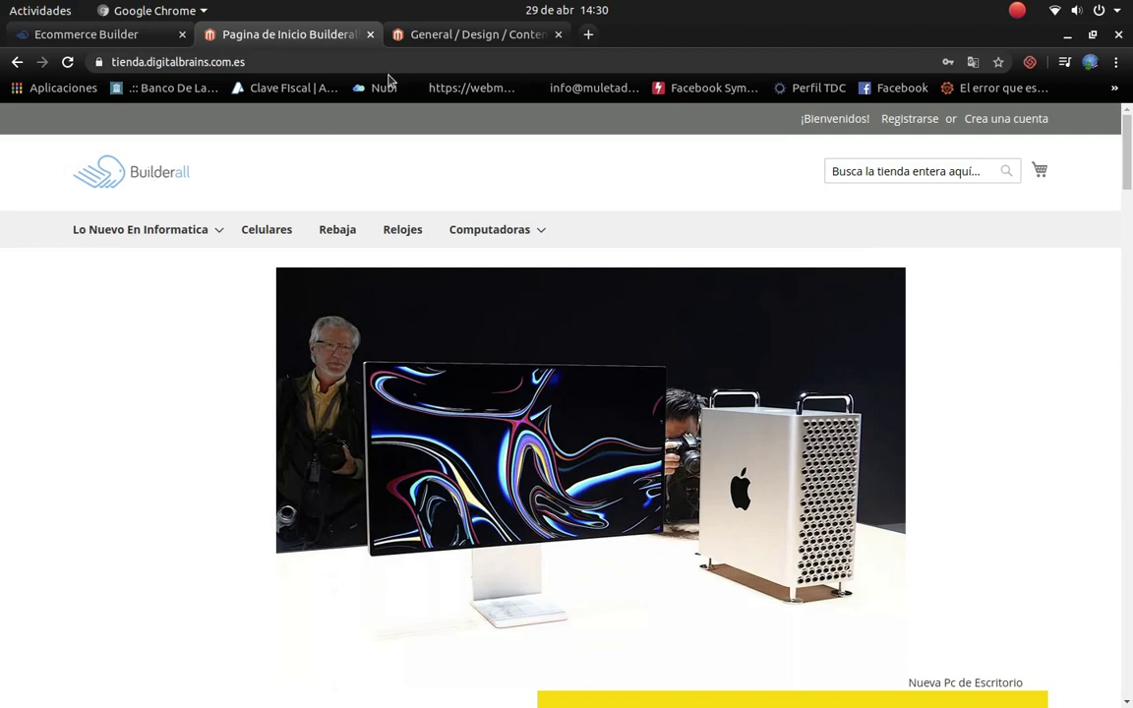
left_click(462, 34)
scroll(455, 406, "down", 5)
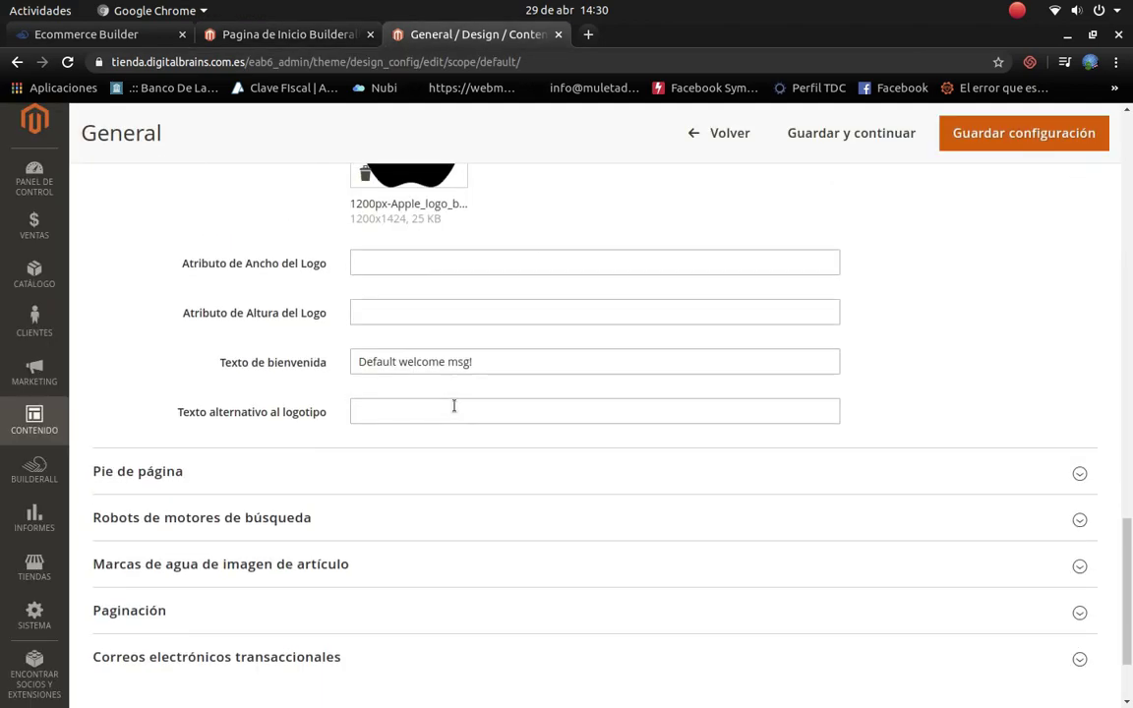
scroll(455, 406, "down", 3)
Step: Change the footer copyright to 'Copyright © 2020 Digital Brains, Inc. All rights reserved.'
left_click(268, 349)
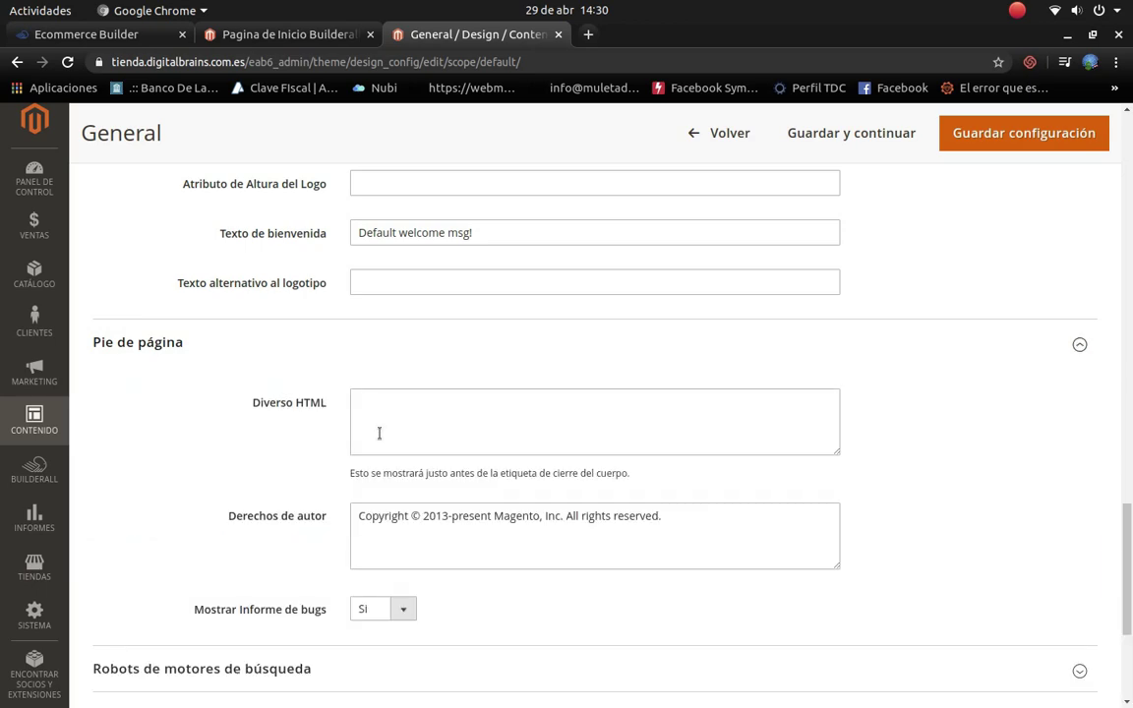
scroll(384, 438, "down", 5)
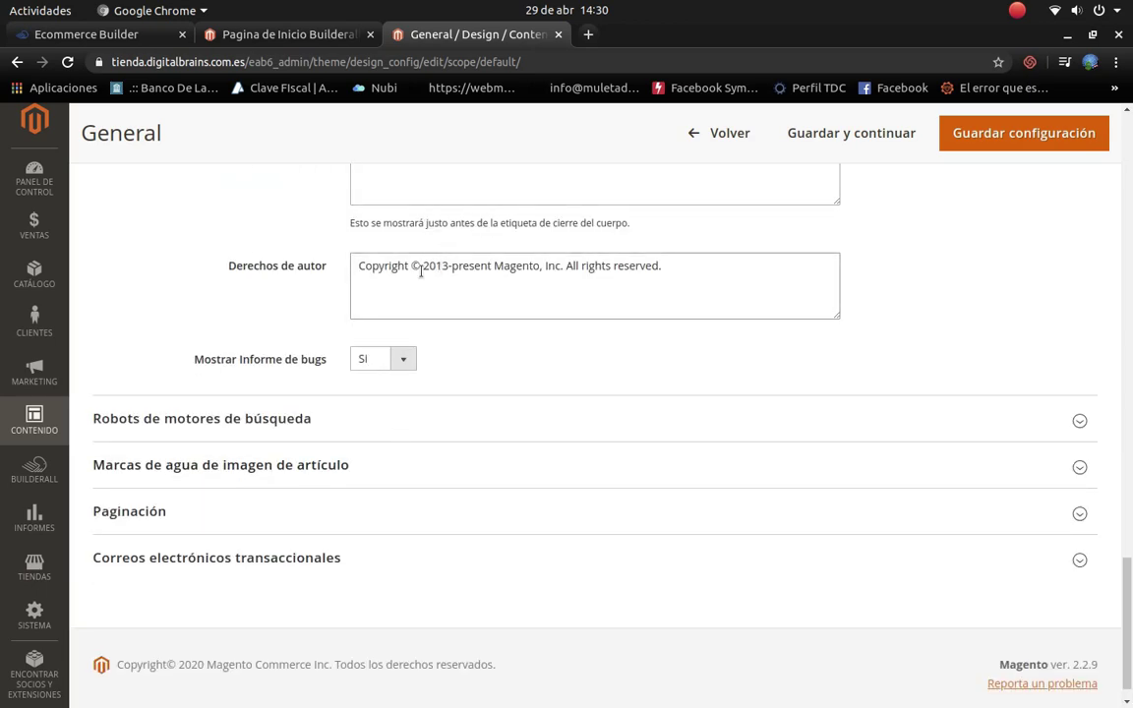
left_click_drag(427, 265, 542, 265)
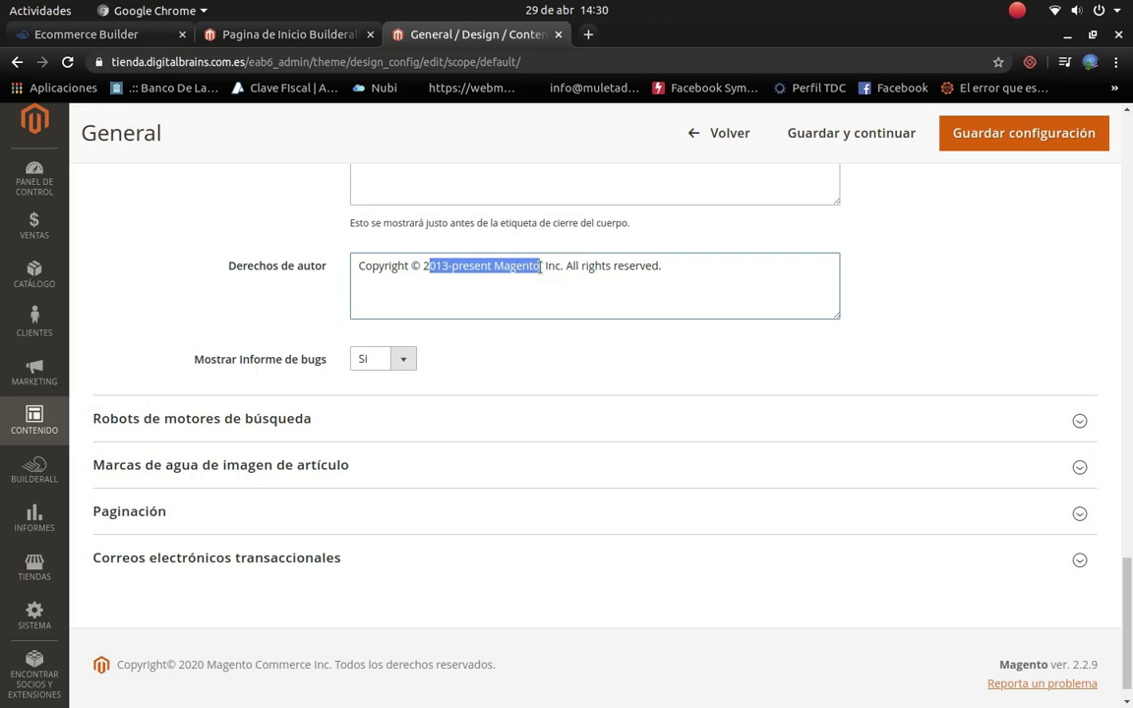
type("2020")
key("BackSpace")
key("BackSpace")
key("BackSpace")
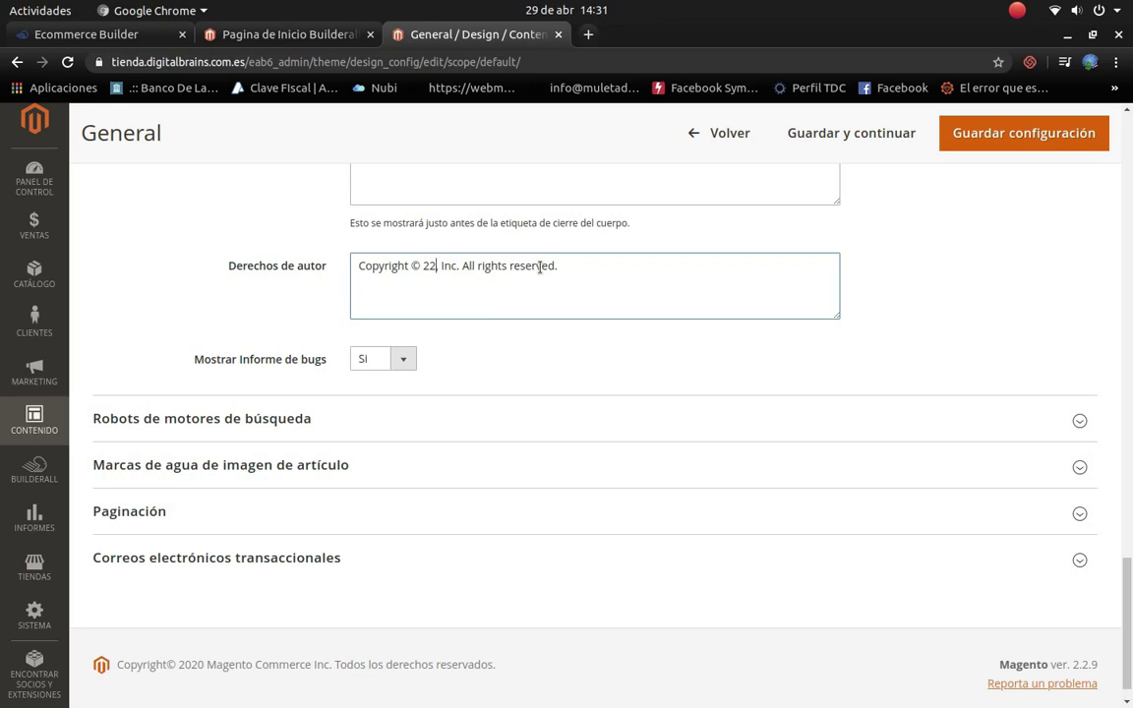
key("BackSpace")
type("020,")
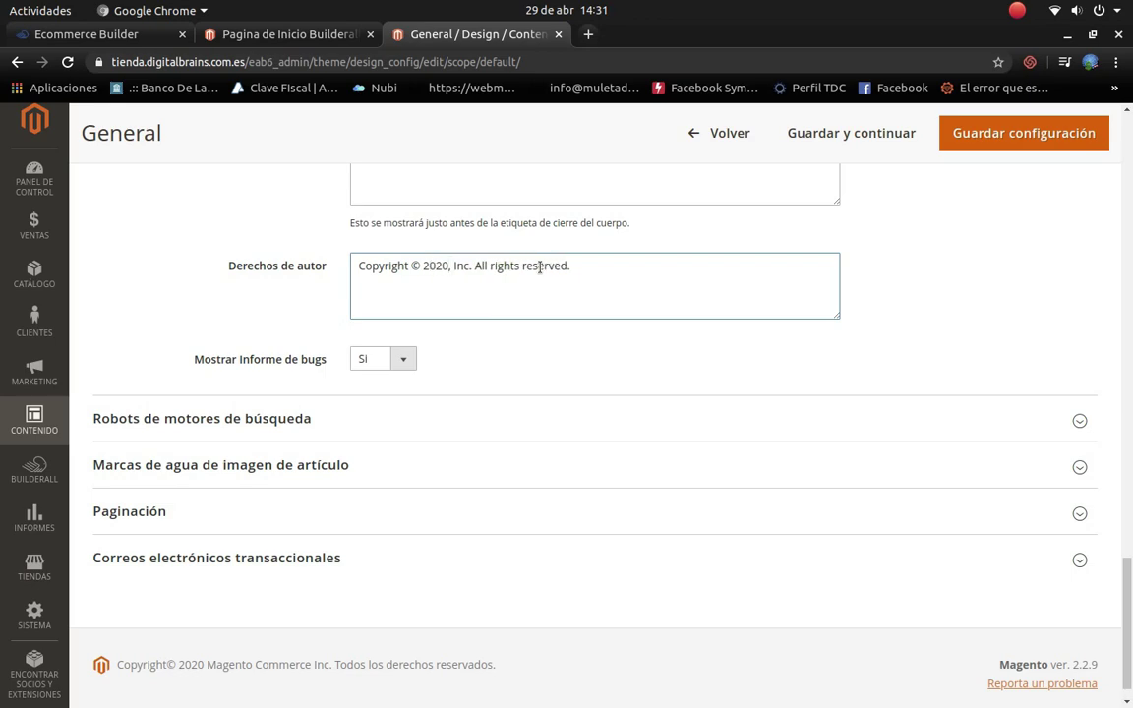
key("BackSpace")
type("Digital")
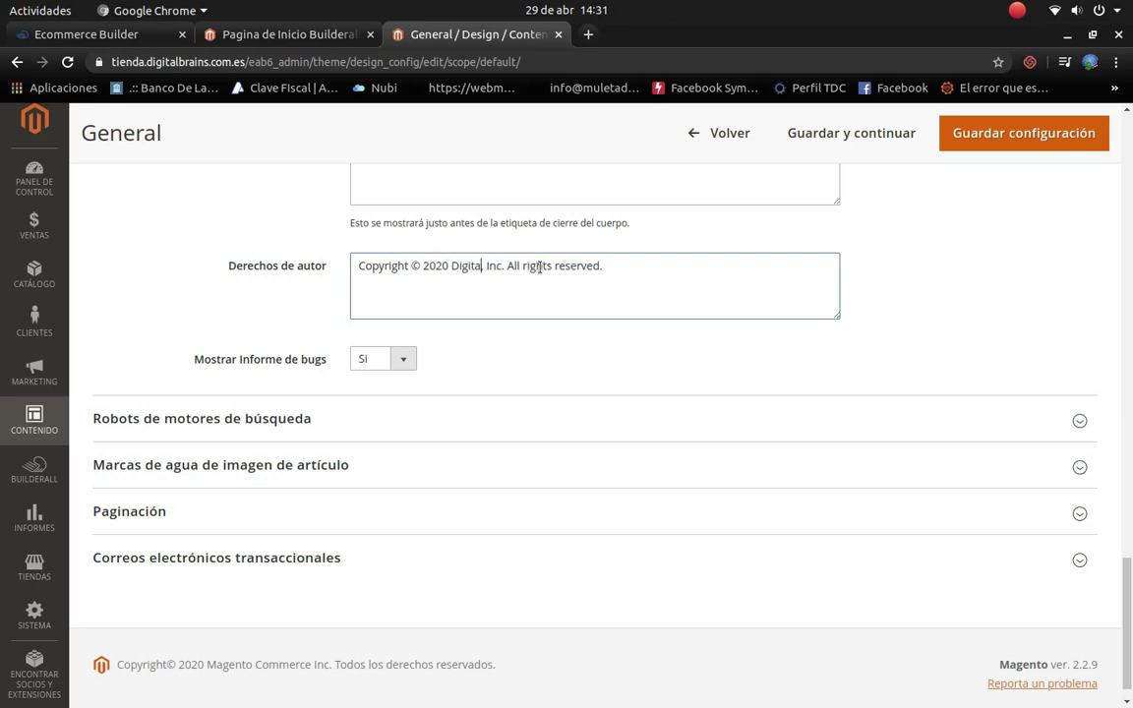
type(" Brains")
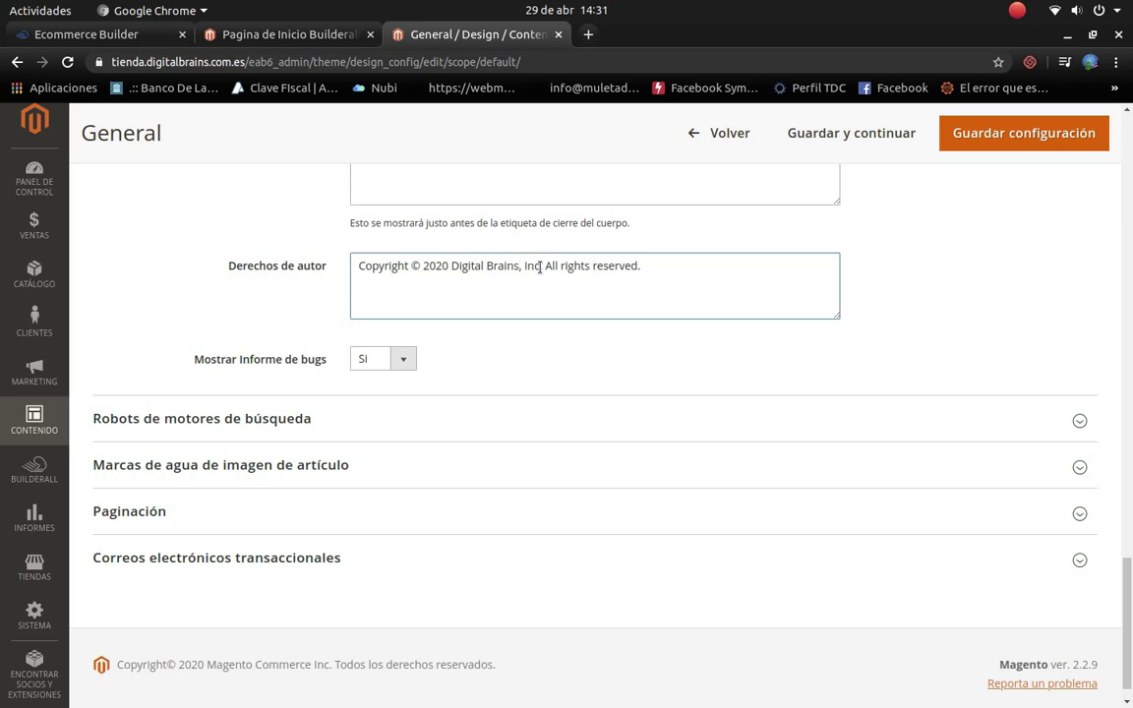
type(",")
scroll(650, 352, "down", 1)
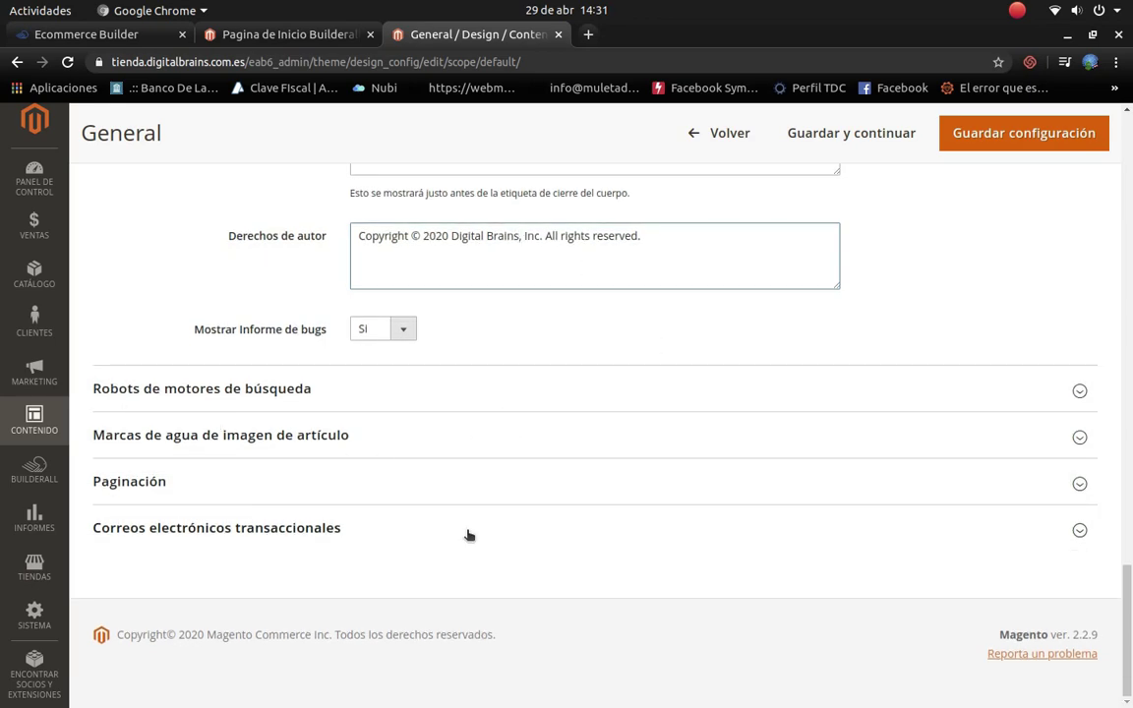
key("BackSpace")
Step: Expand transactional email settings, save the design configuration, and view the storefront homepage
left_click(384, 528)
scroll(546, 562, "down", 3)
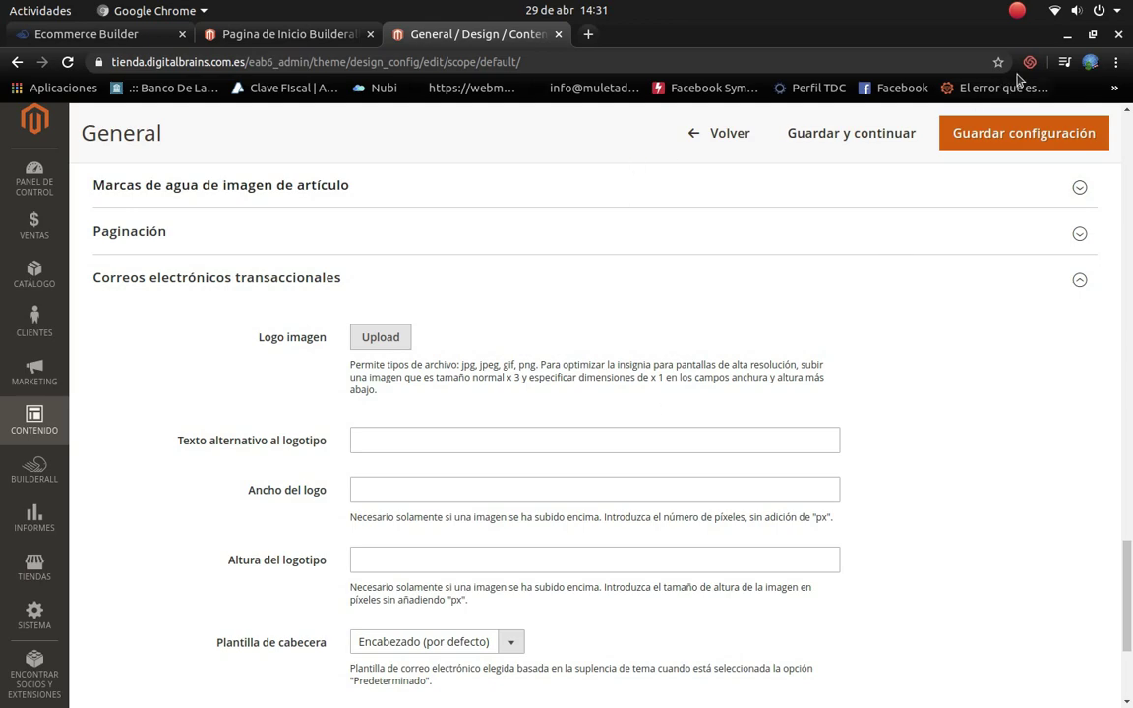
left_click(968, 145)
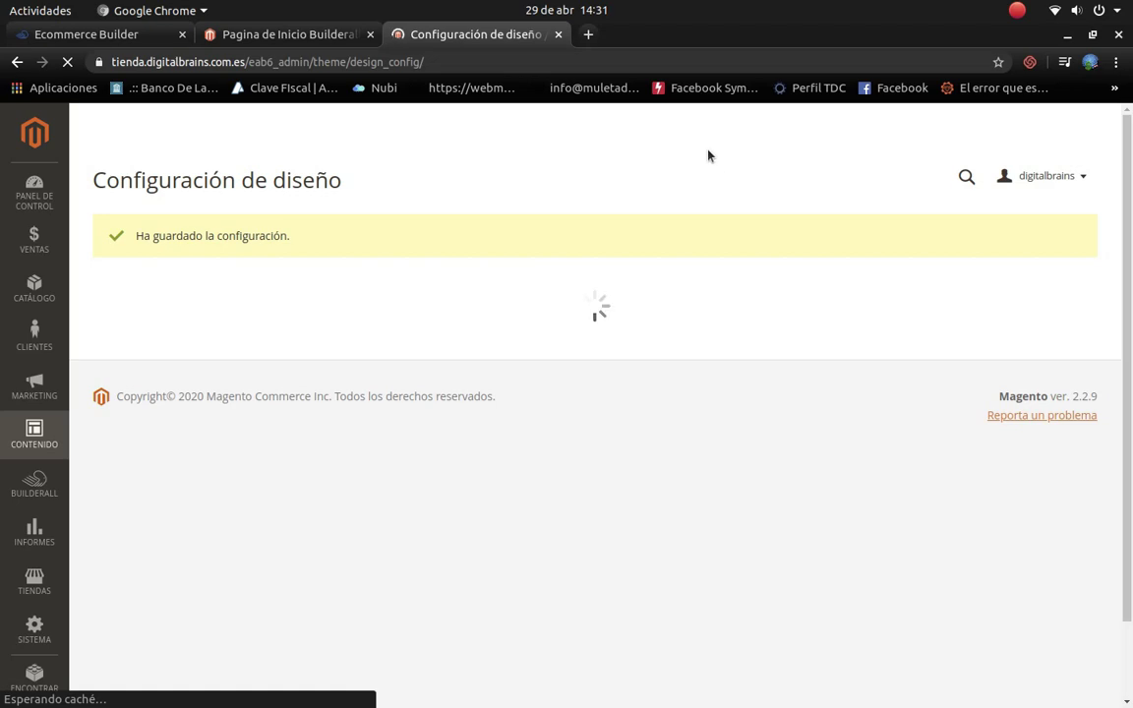
left_click(254, 31)
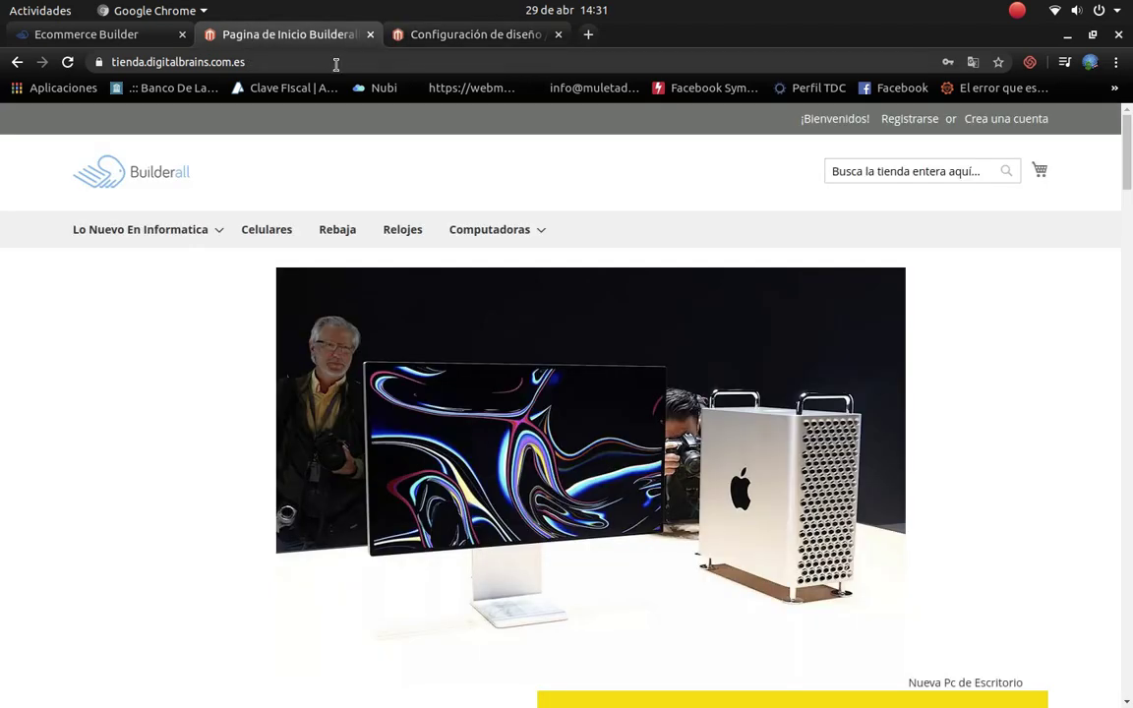
Step: Reload the storefront in its original language to see the Apple logo, then close that tab
left_click(434, 44)
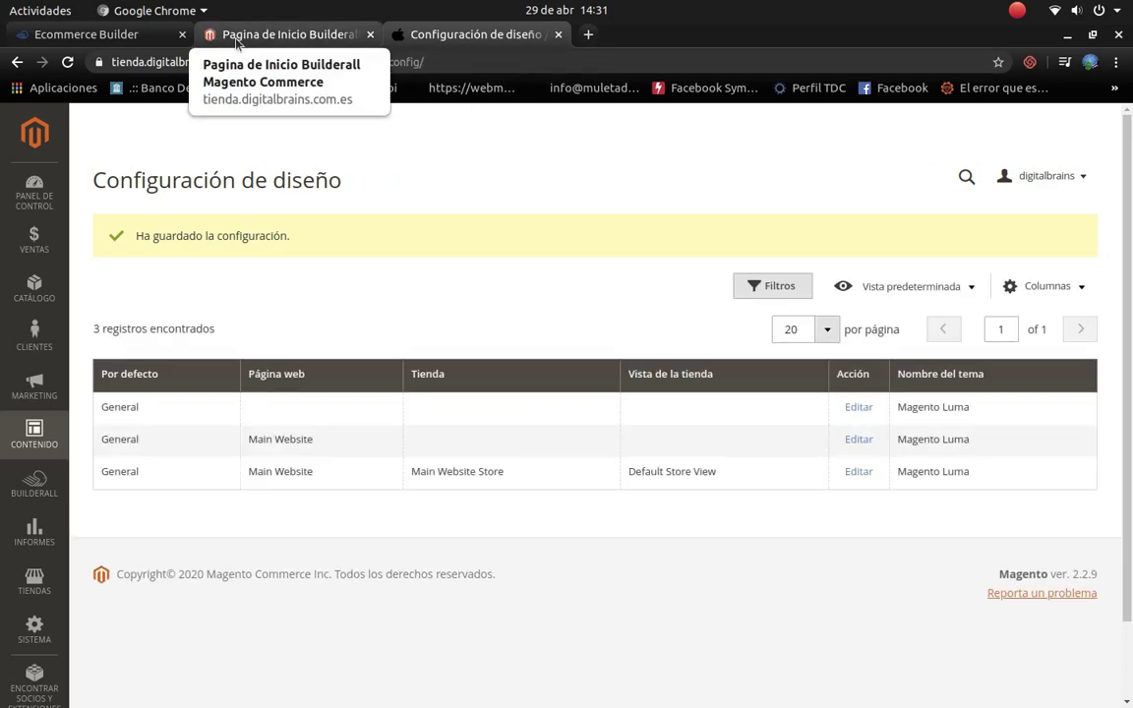
left_click(237, 37)
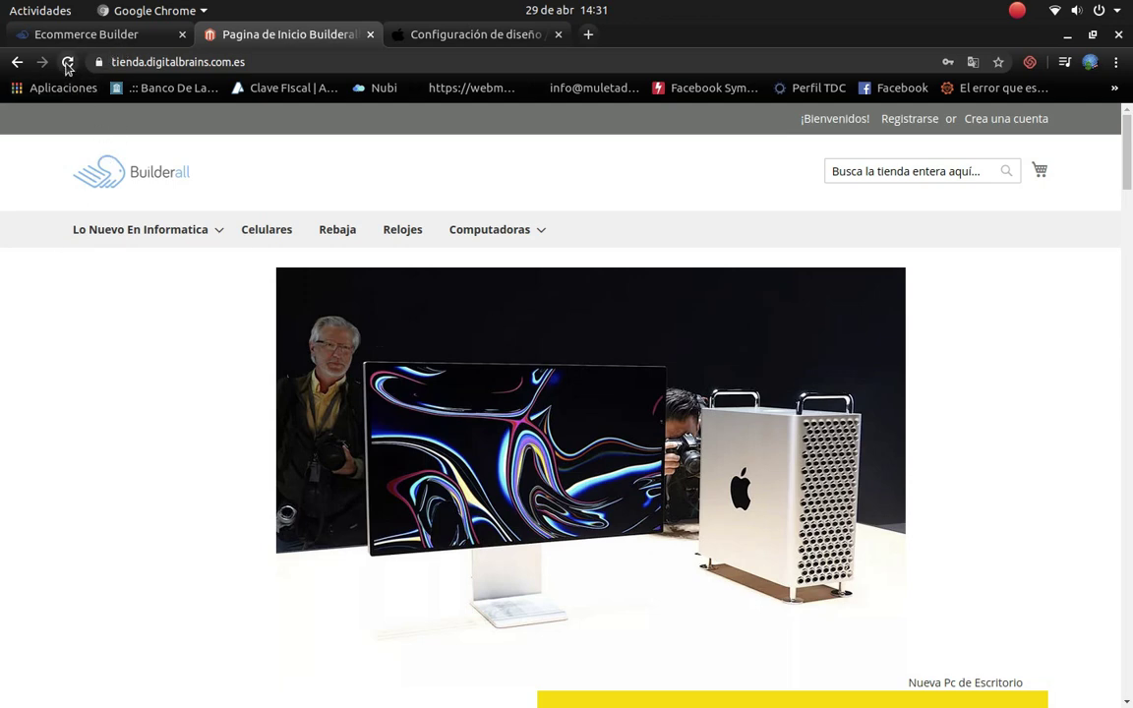
left_click(68, 62)
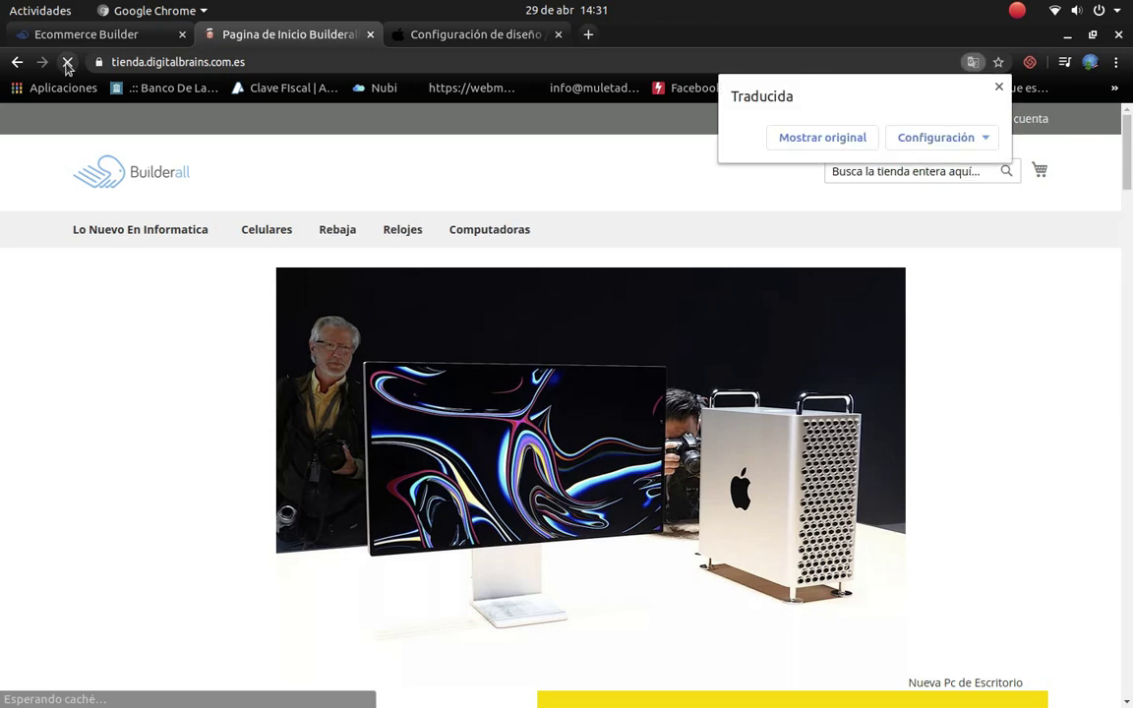
left_click(805, 140)
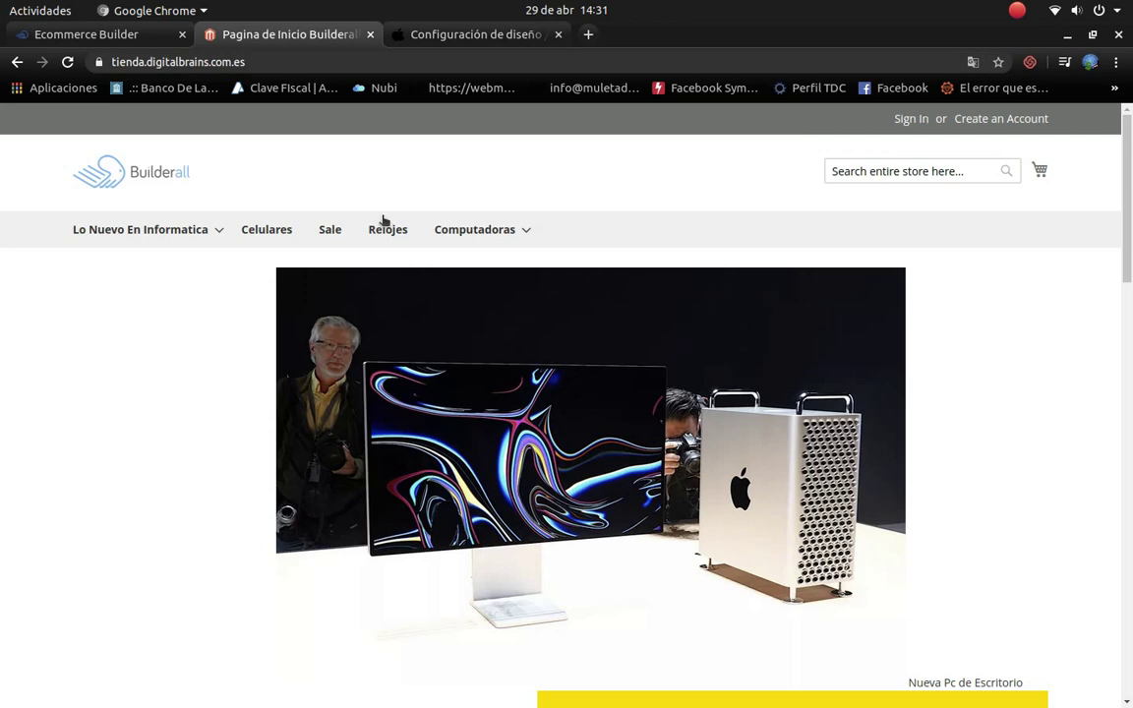
left_click(369, 35)
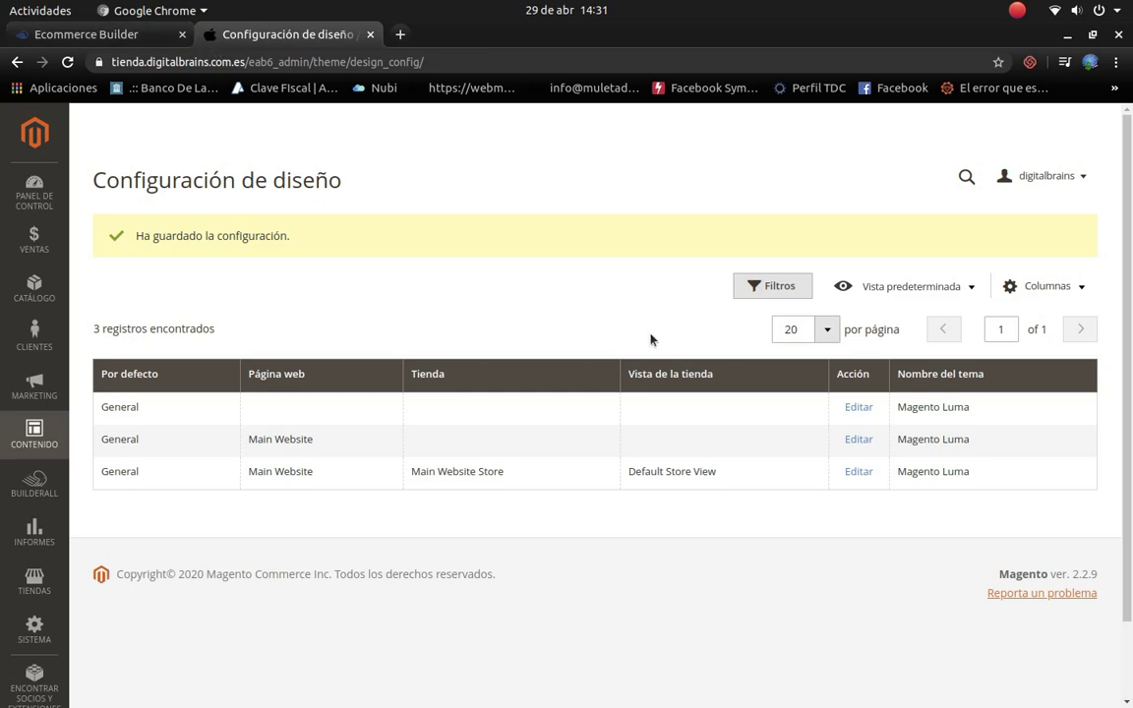
scroll(650, 339, "down", 2)
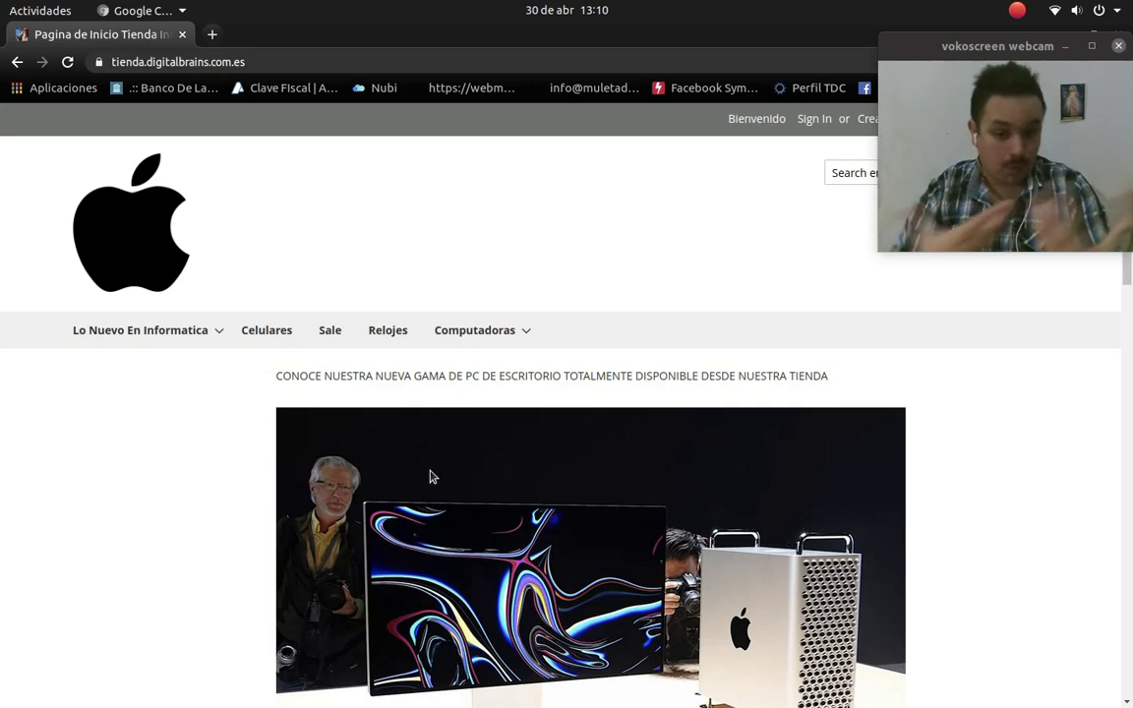
Step: Scroll through the storefront homepage to review the Apple logo header and product sections
scroll(429, 476, "down", 1)
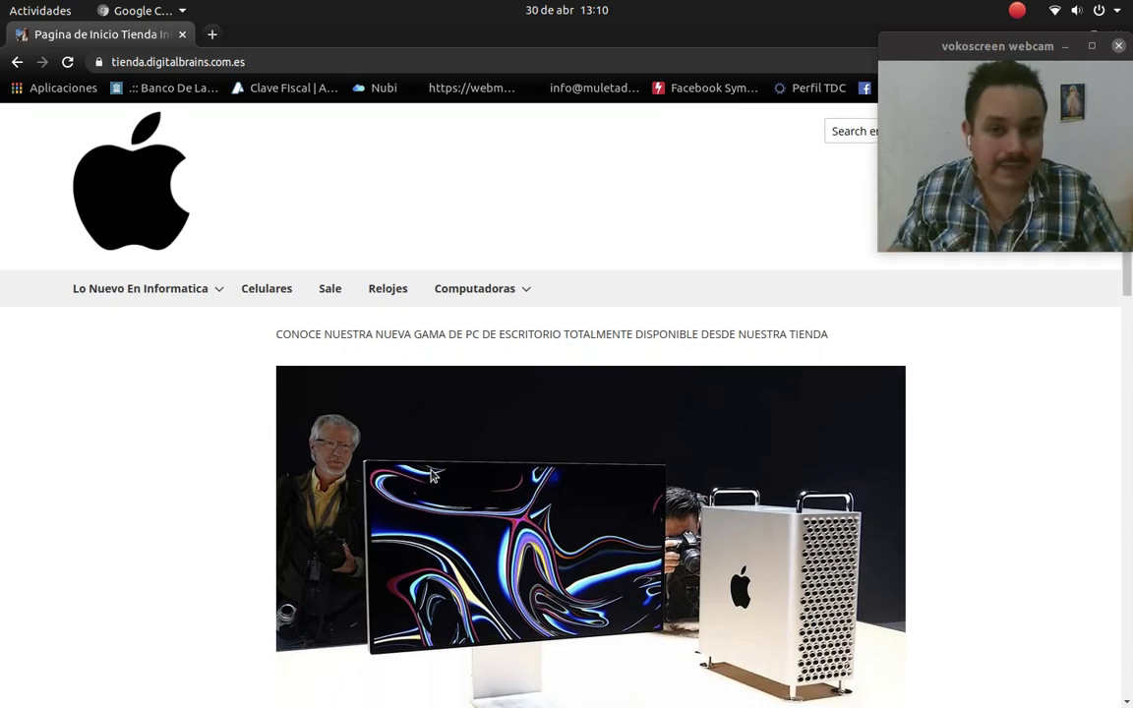
scroll(430, 476, "down", 7)
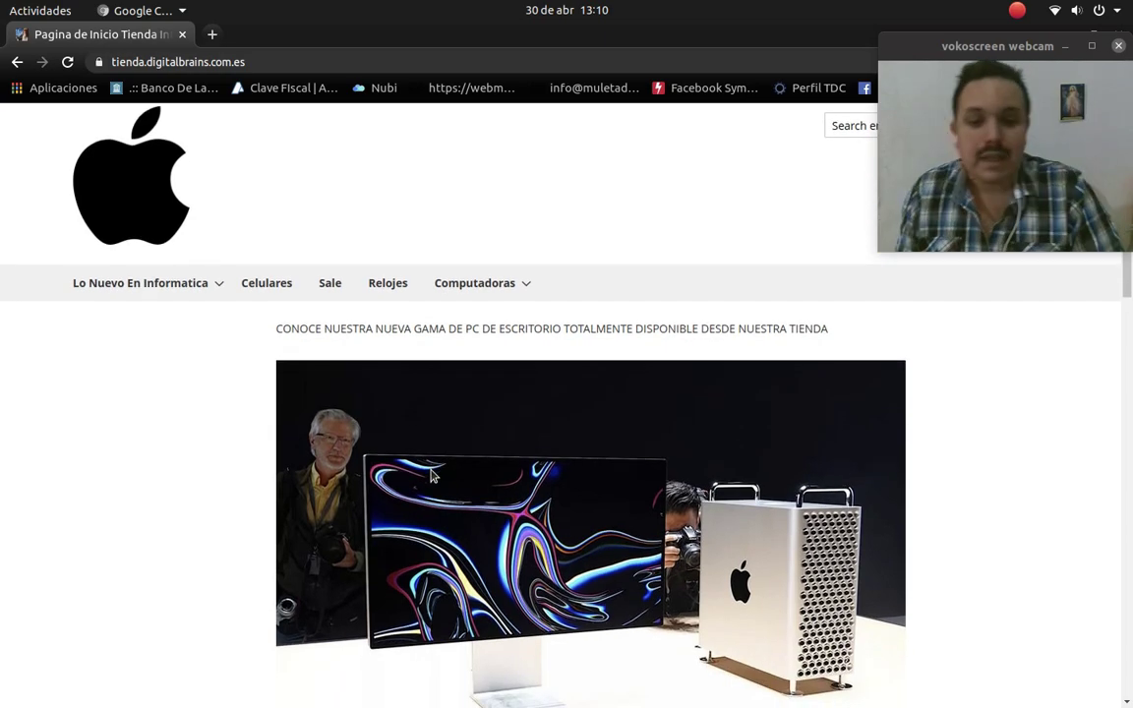
scroll(433, 476, "down", 9)
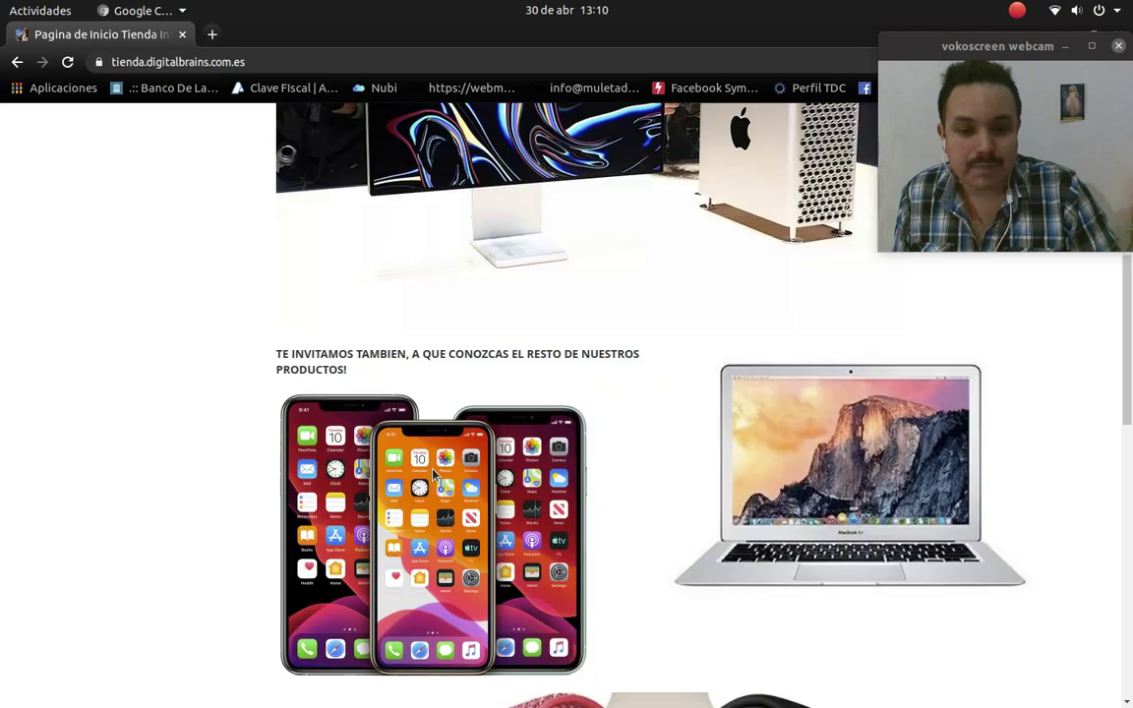
scroll(437, 474, "down", 1)
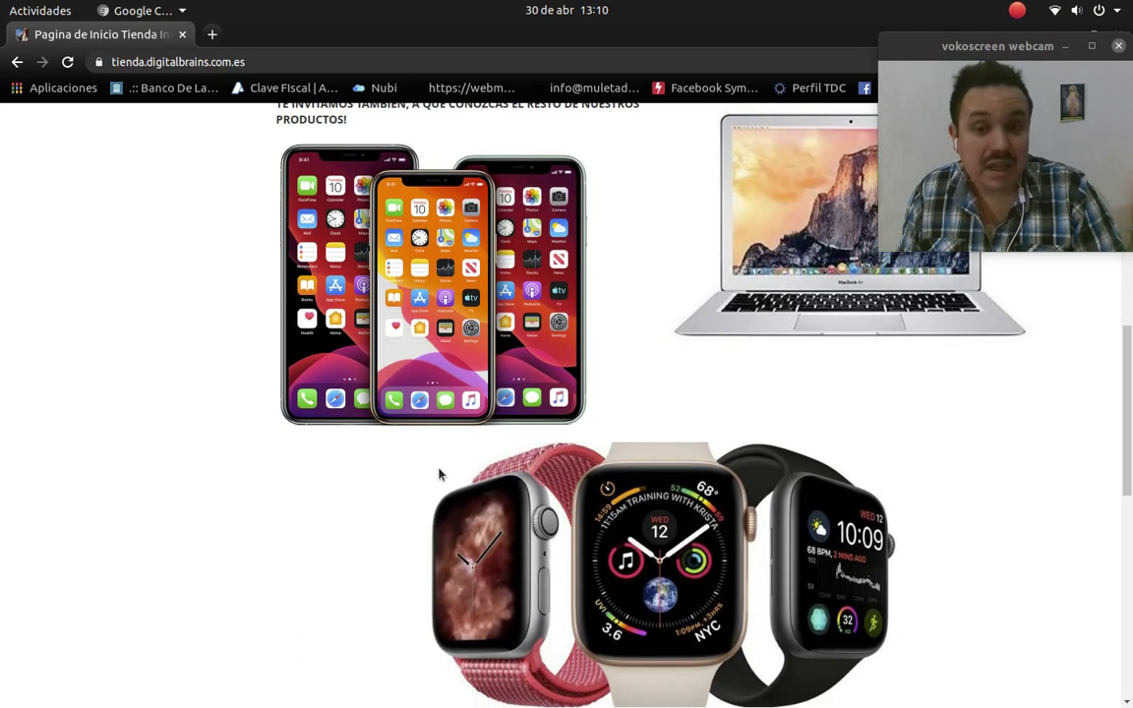
scroll(439, 474, "up", 1)
scroll(439, 475, "up", 3)
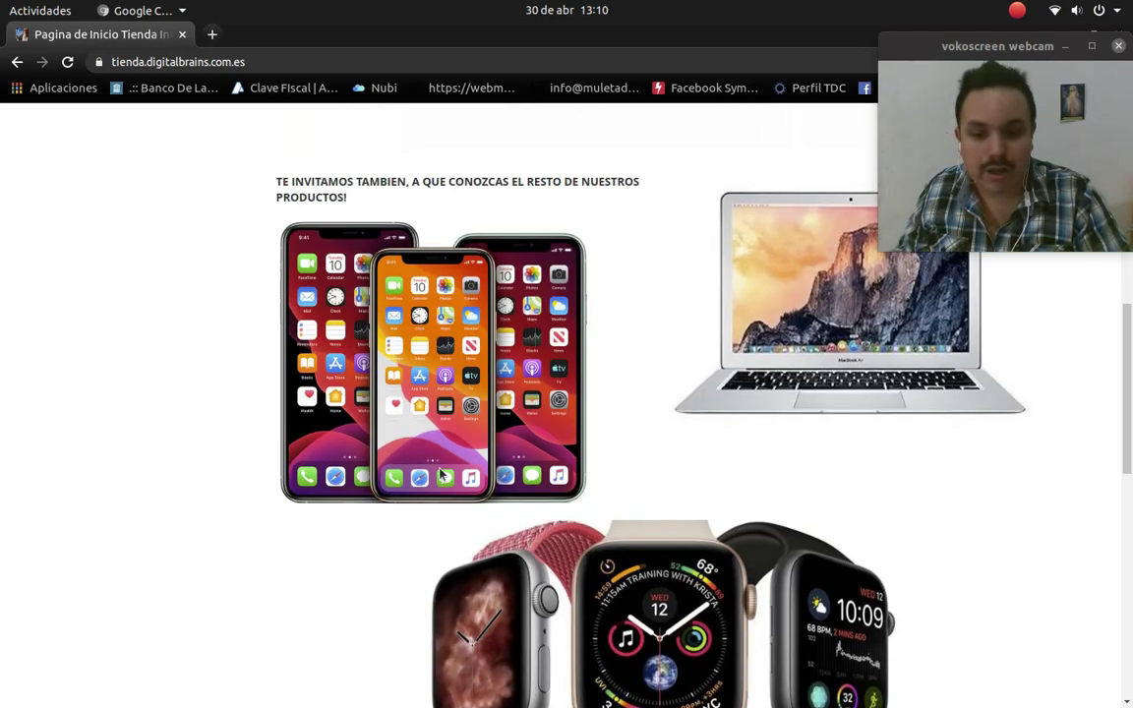
scroll(439, 475, "up", 11)
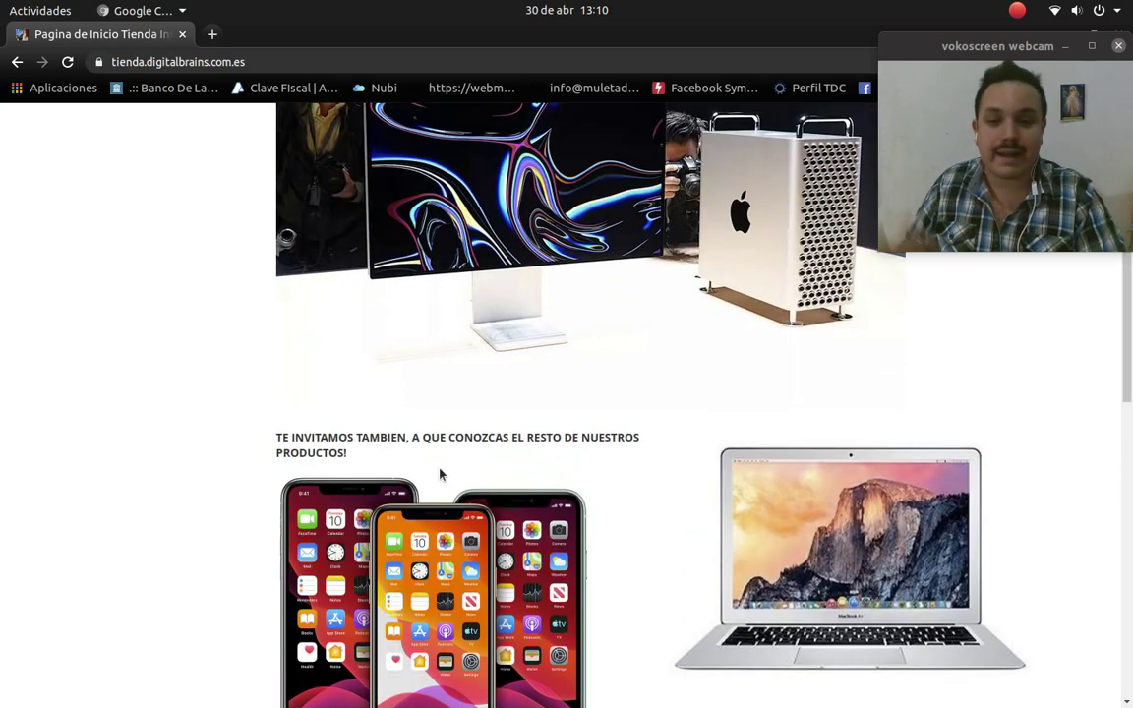
scroll(439, 475, "down", 12)
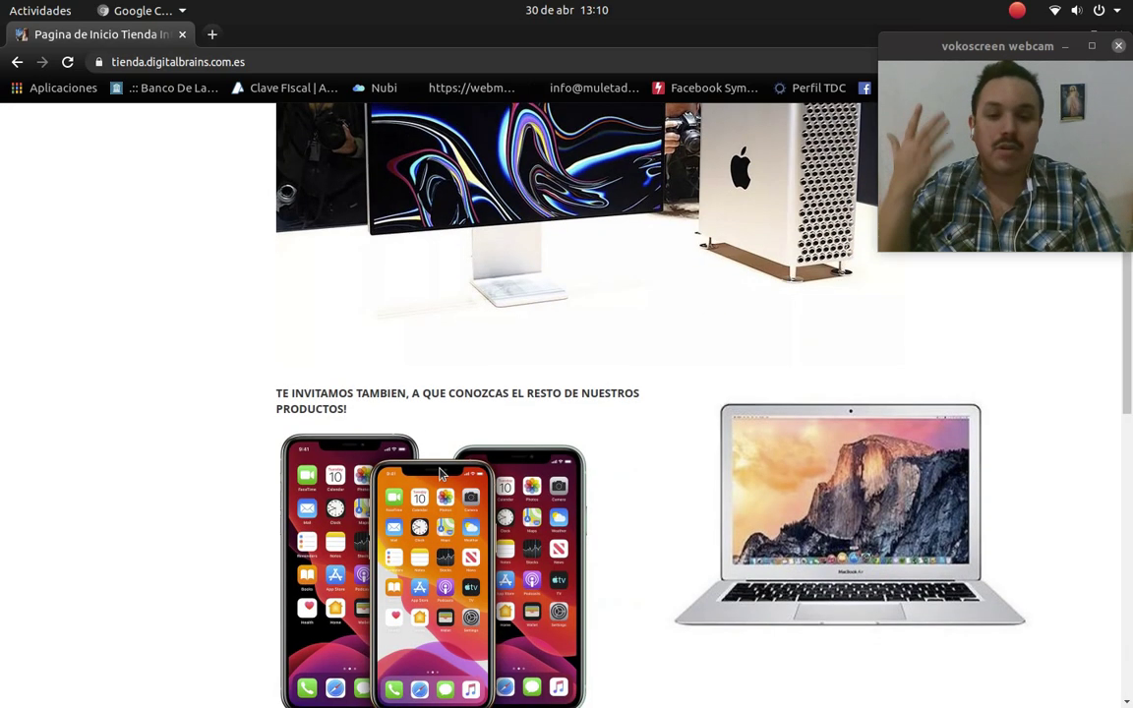
scroll(440, 475, "up", 4)
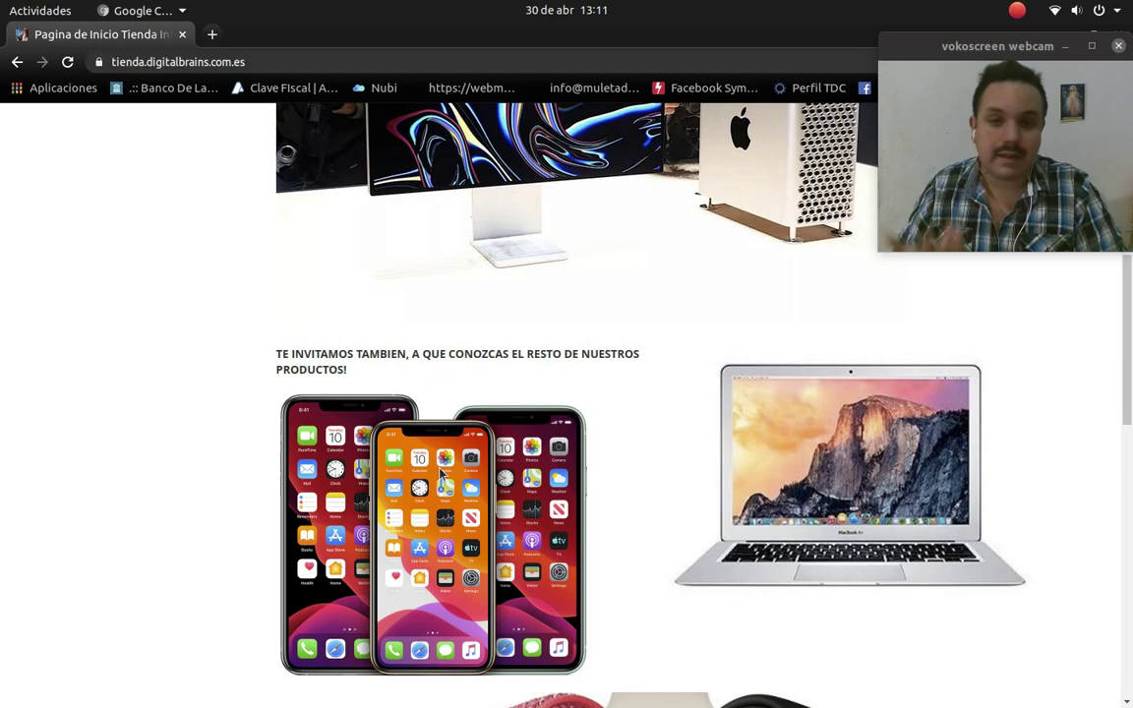
scroll(439, 473, "down", 2)
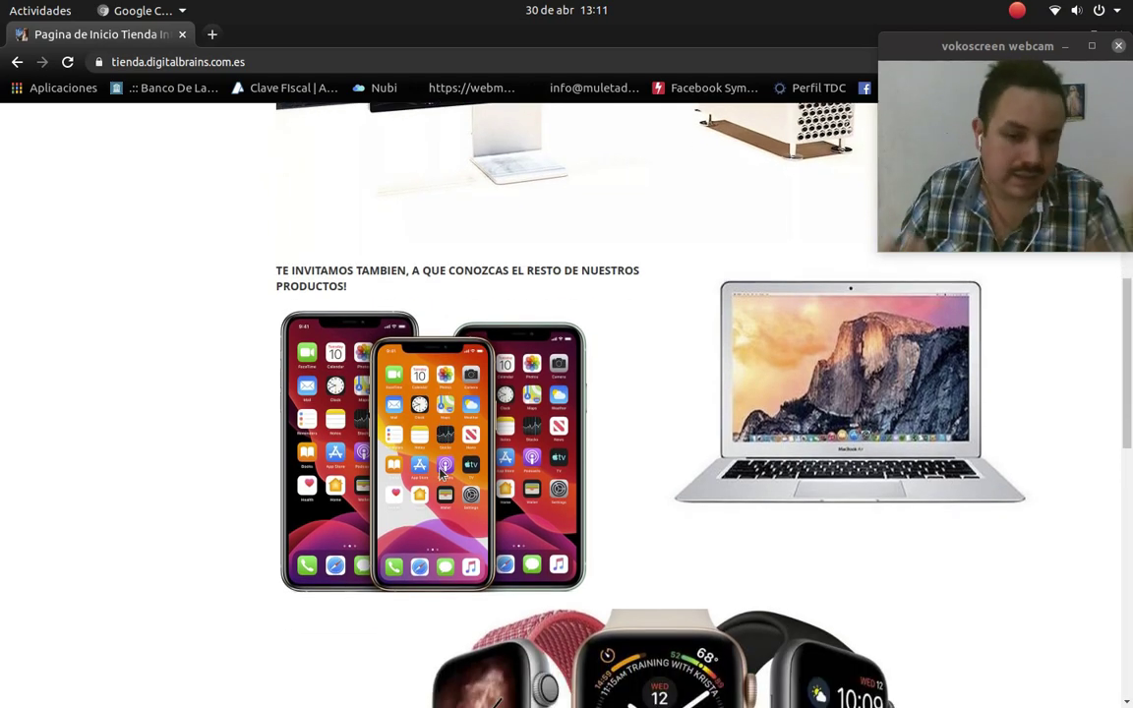
scroll(440, 474, "down", 4)
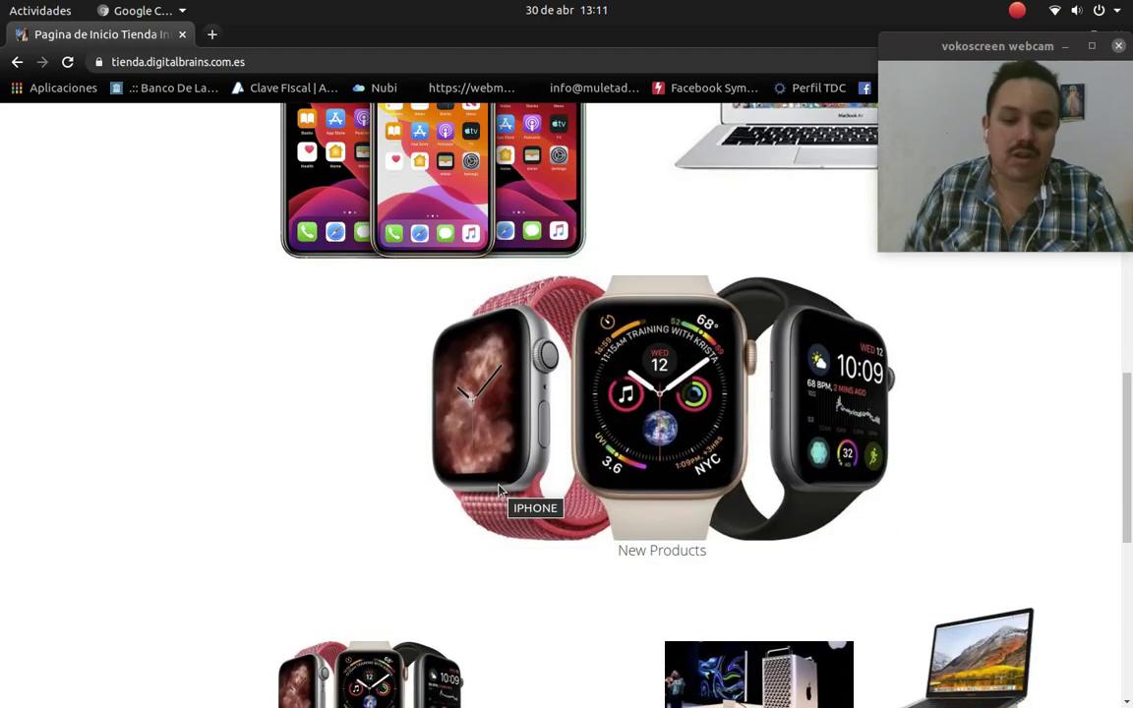
scroll(499, 488, "down", 2)
scroll(877, 457, "down", 2)
scroll(877, 458, "up", 2)
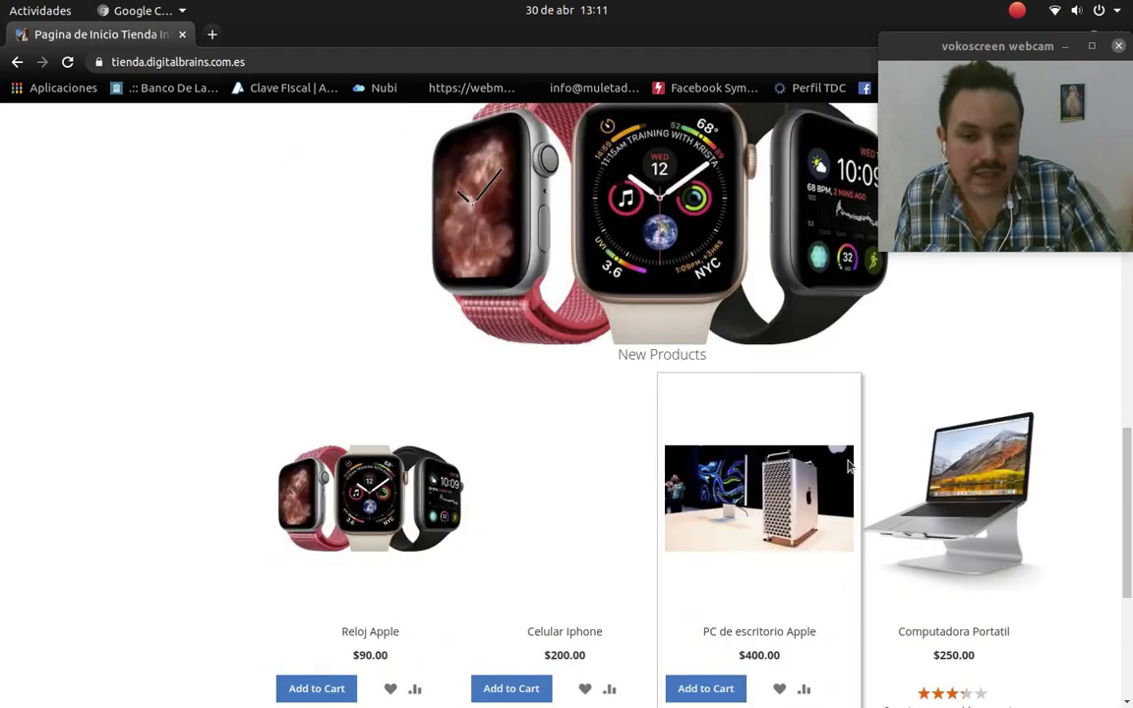
scroll(848, 466, "up", 2)
scroll(849, 466, "down", 2)
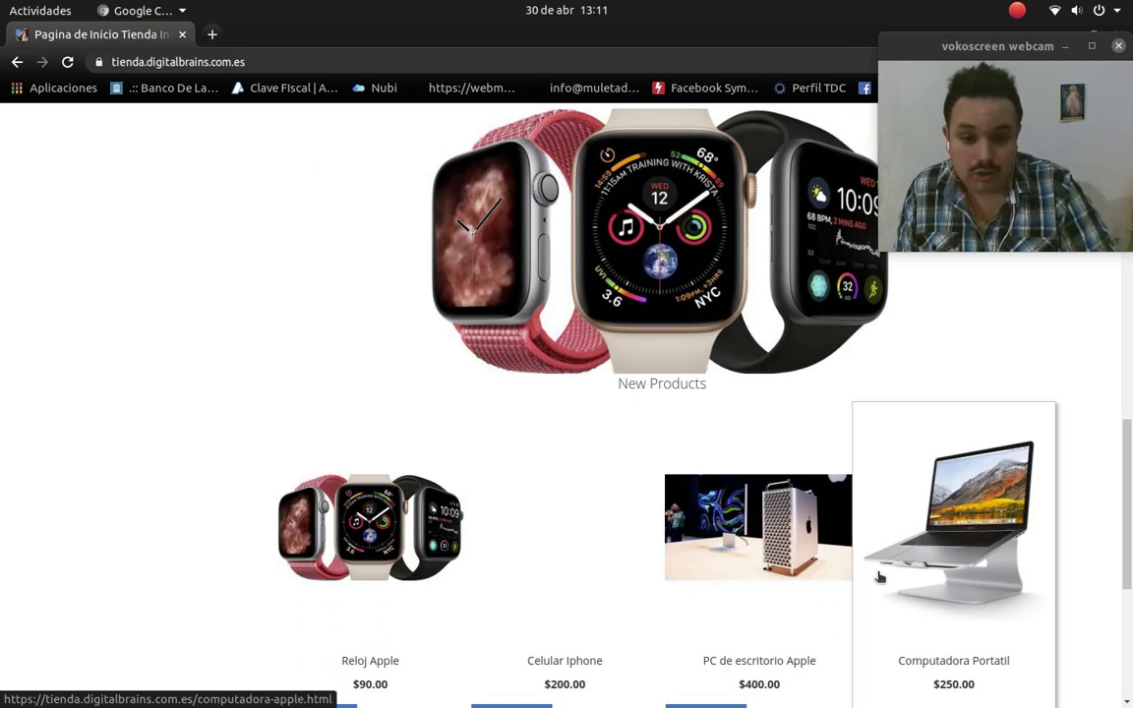
scroll(678, 486, "up", 5)
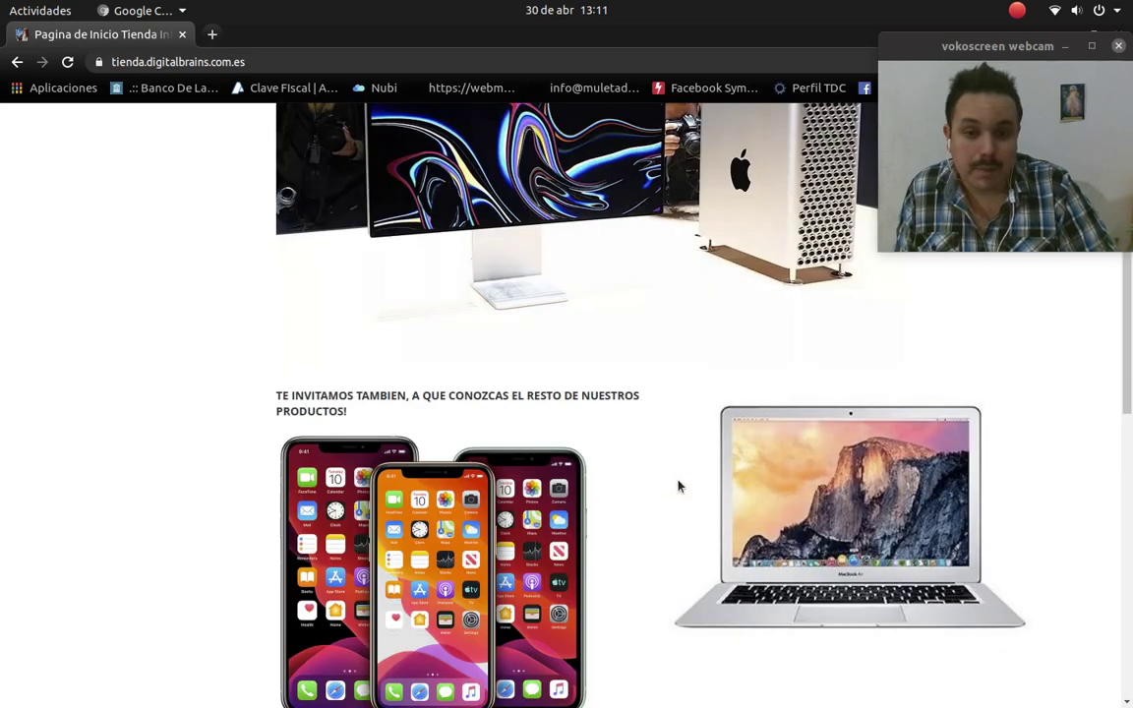
scroll(678, 486, "up", 4)
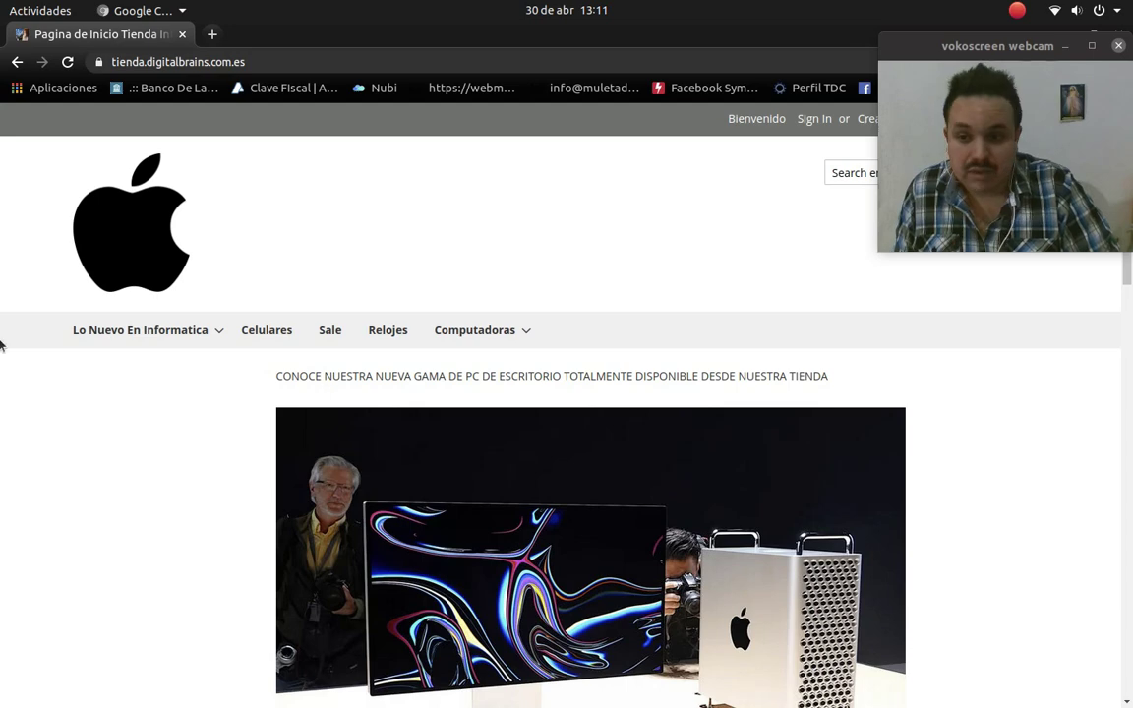
Step: Open the PC de Escritorio category from the Computadoras menu
mouse_move(132, 331)
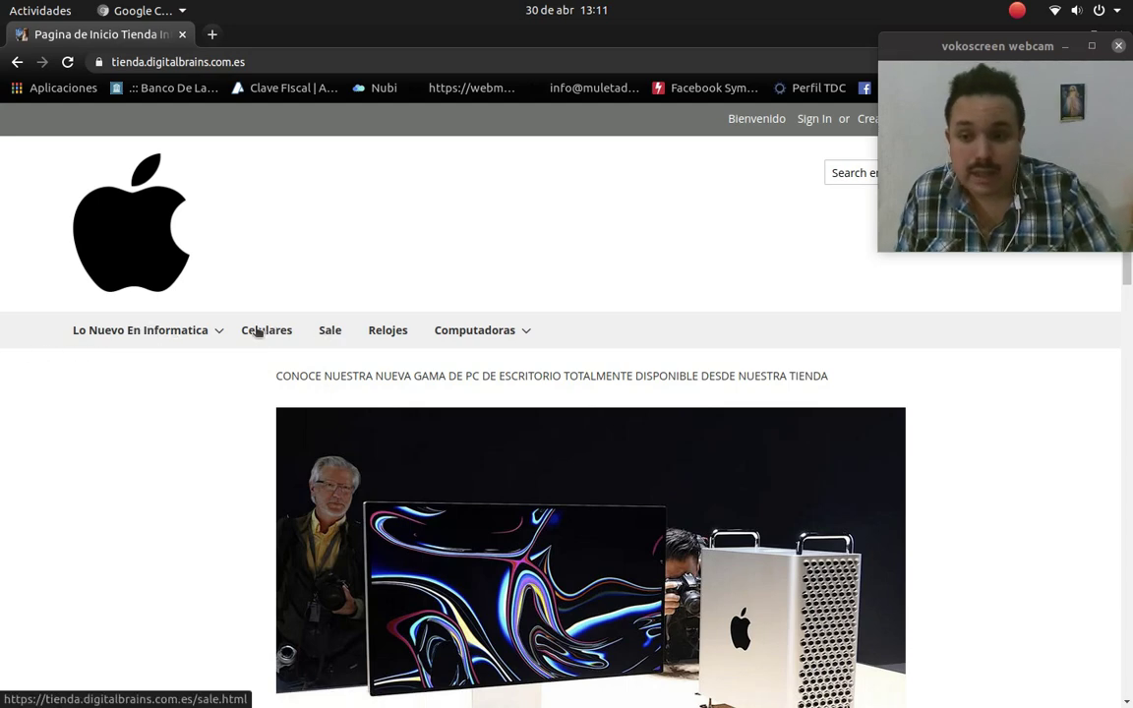
mouse_move(510, 338)
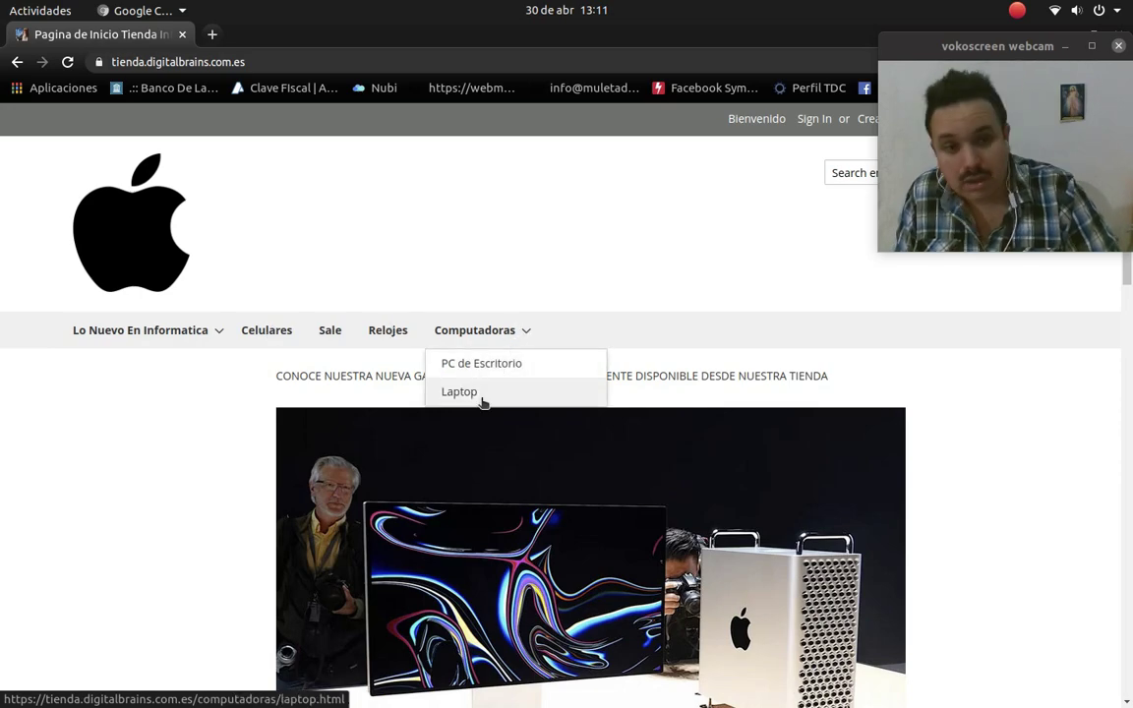
scroll(495, 390, "down", 3)
scroll(498, 177, "down", 3)
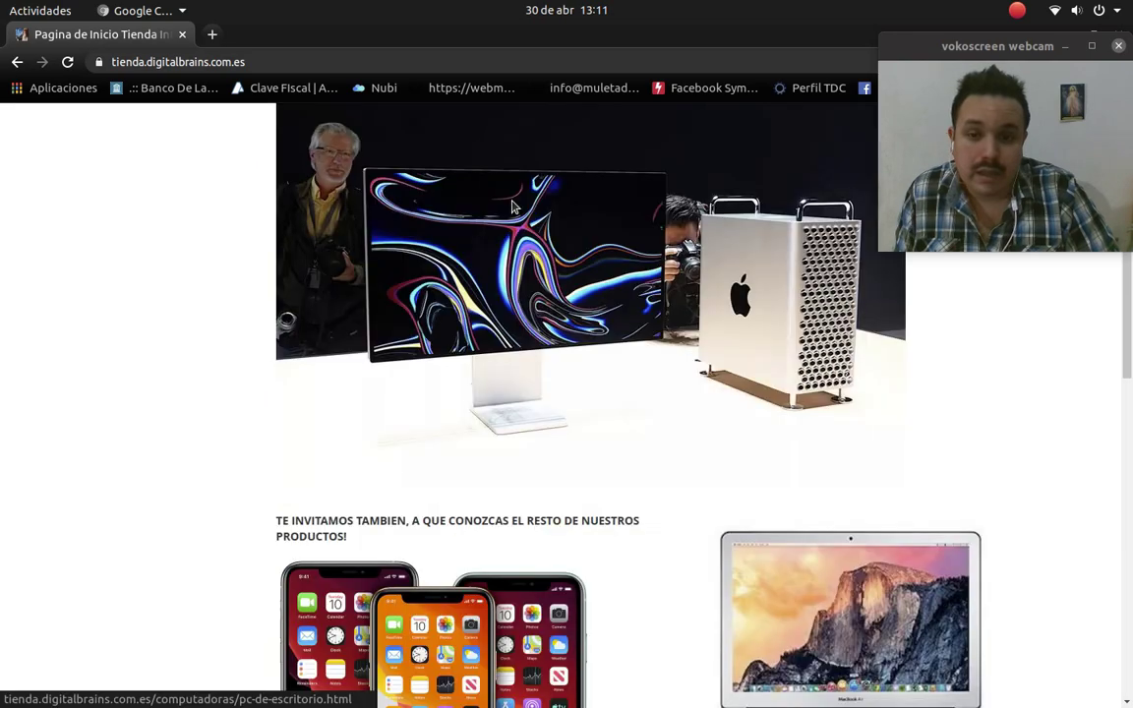
scroll(526, 228, "up", 2)
mouse_move(481, 169)
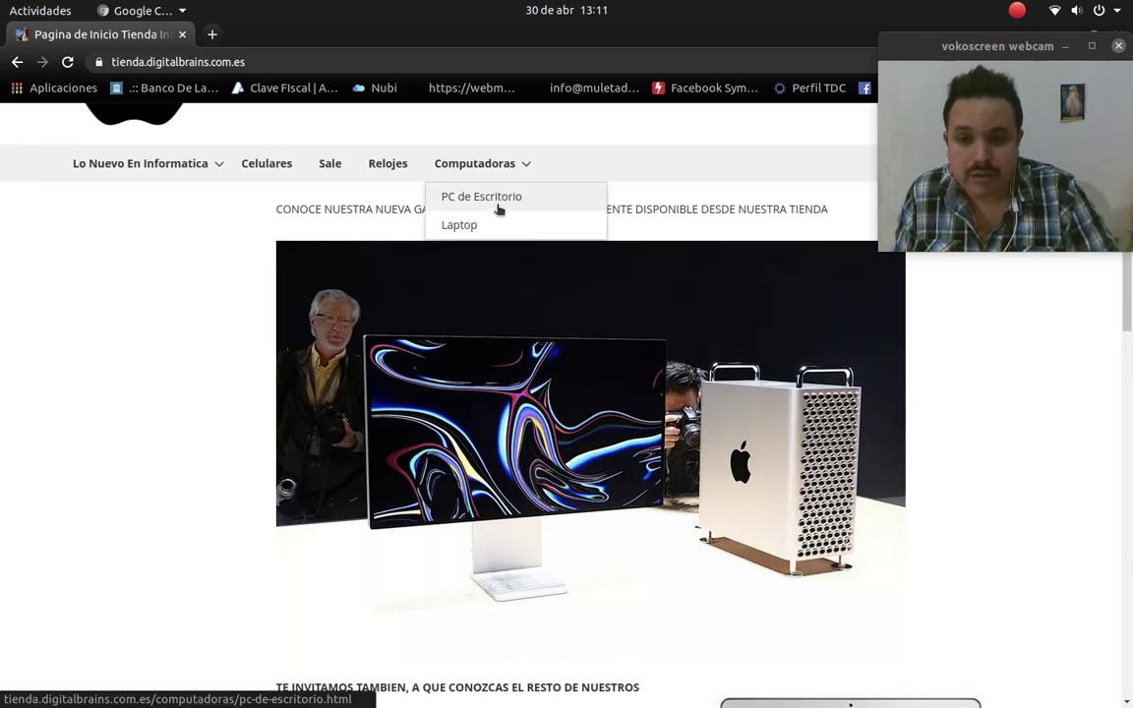
left_click(498, 207)
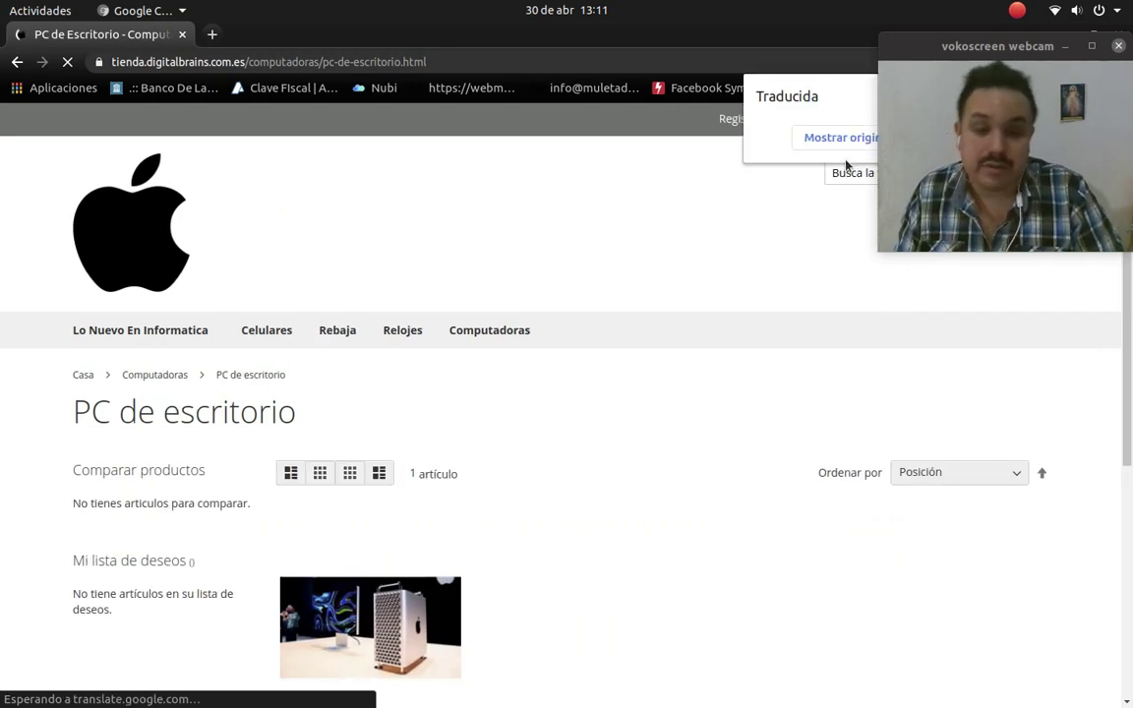
left_click(847, 144)
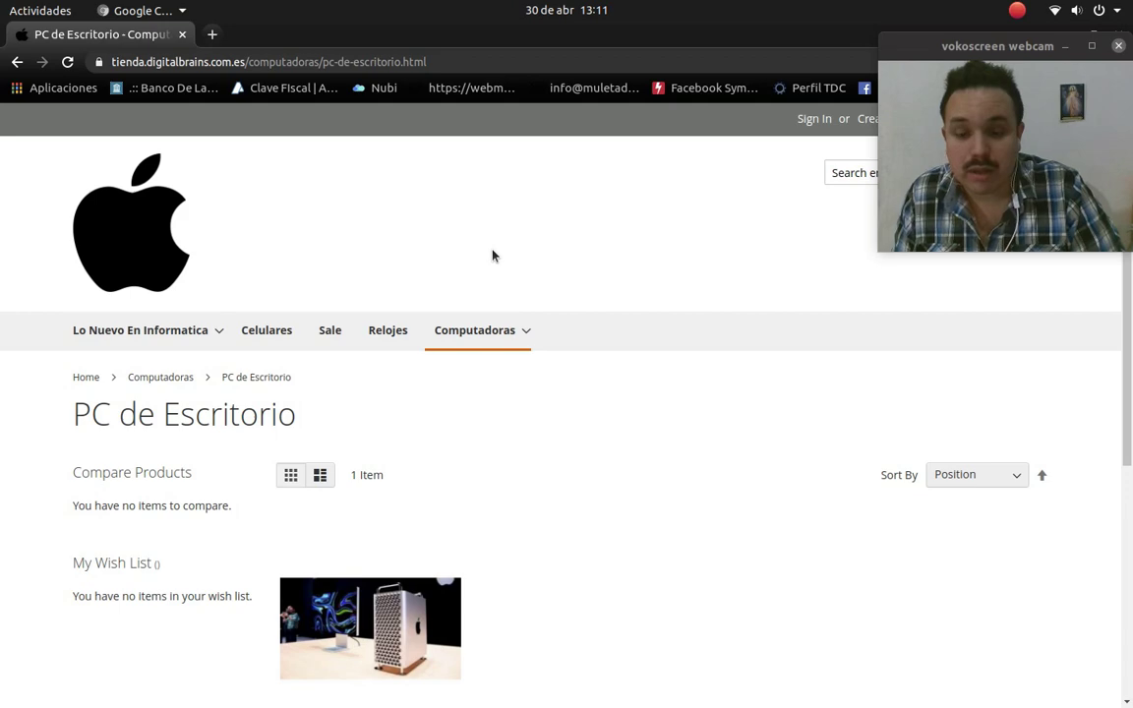
scroll(497, 252, "down", 2)
mouse_move(505, 281)
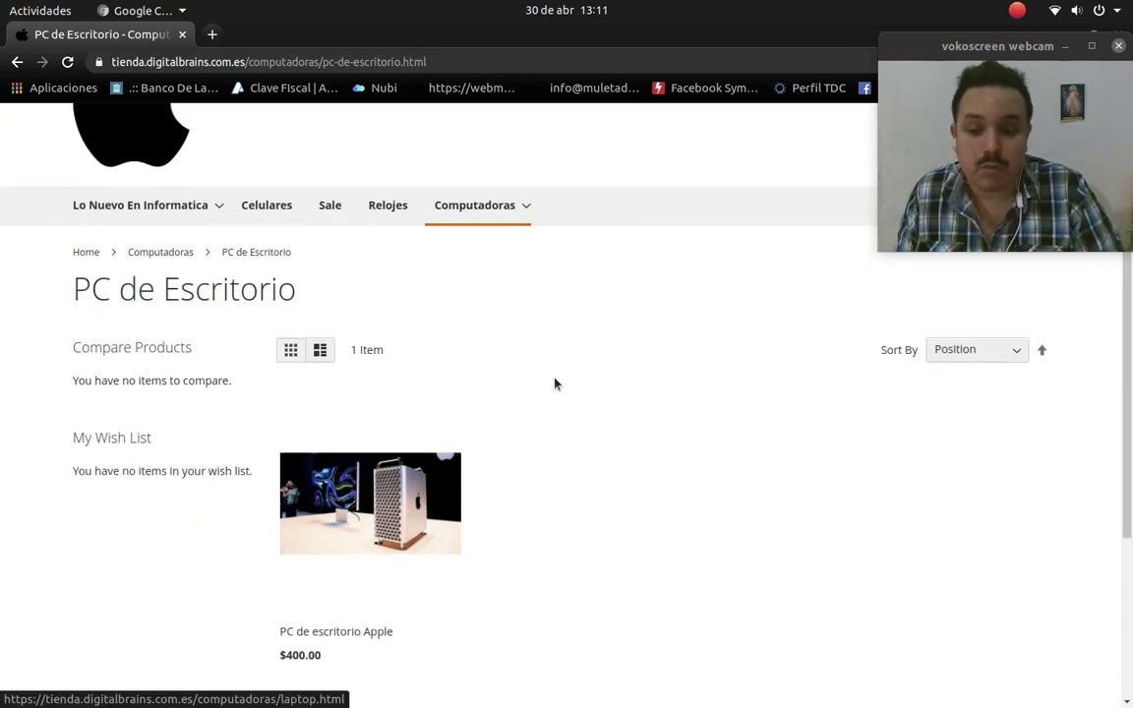
scroll(553, 383, "down", 5)
scroll(556, 385, "up", 6)
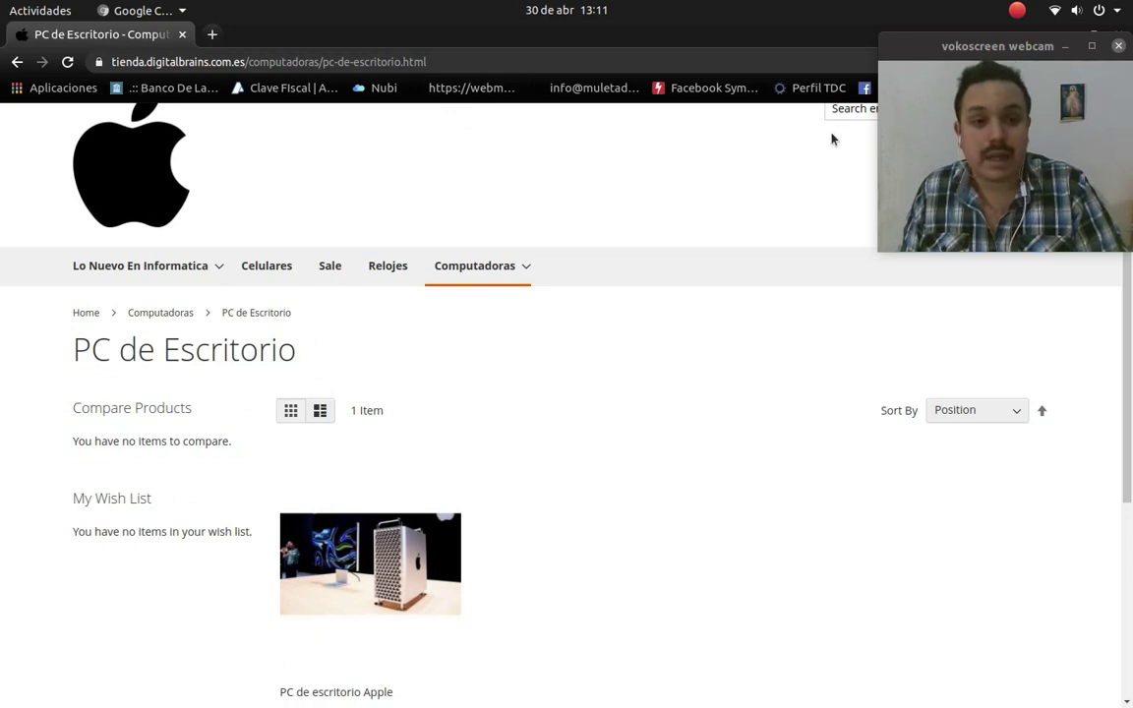
scroll(590, 341, "up", 1)
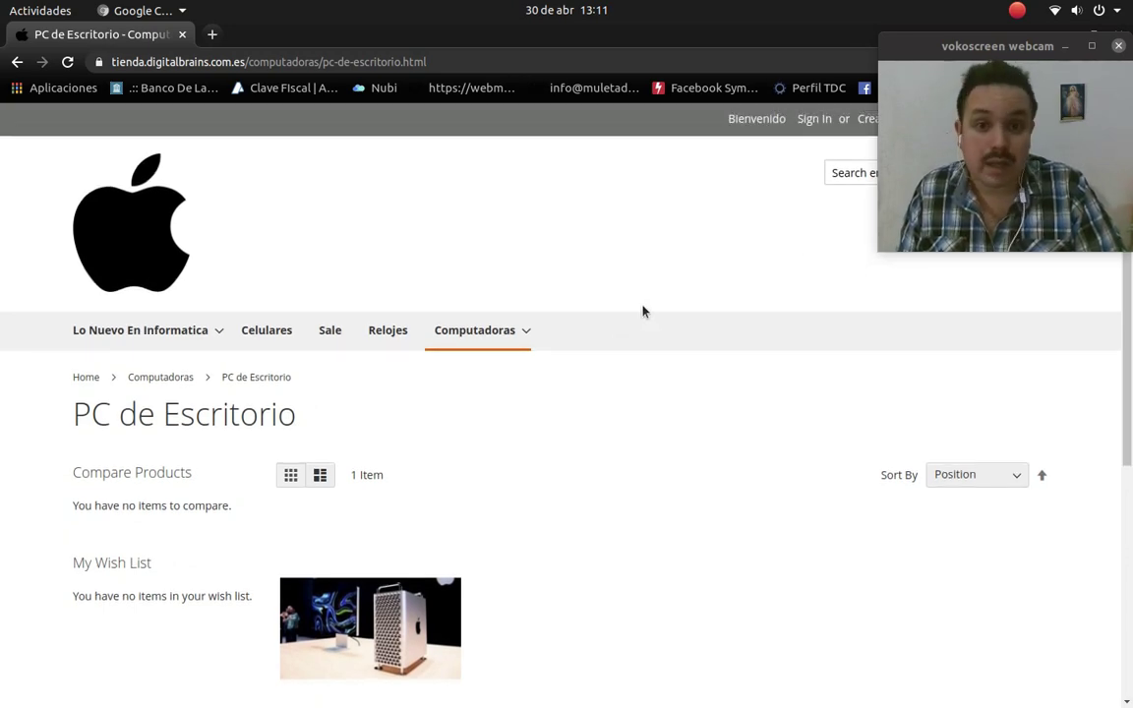
left_click_drag(842, 63, 159, 102)
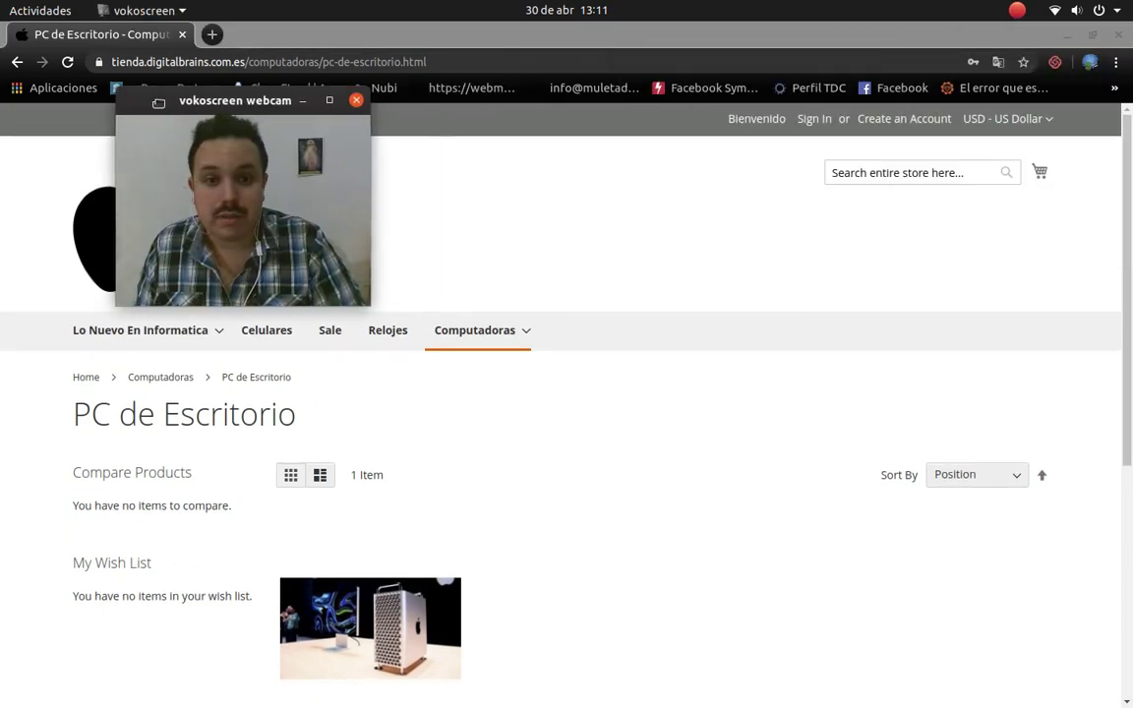
left_click(829, 174)
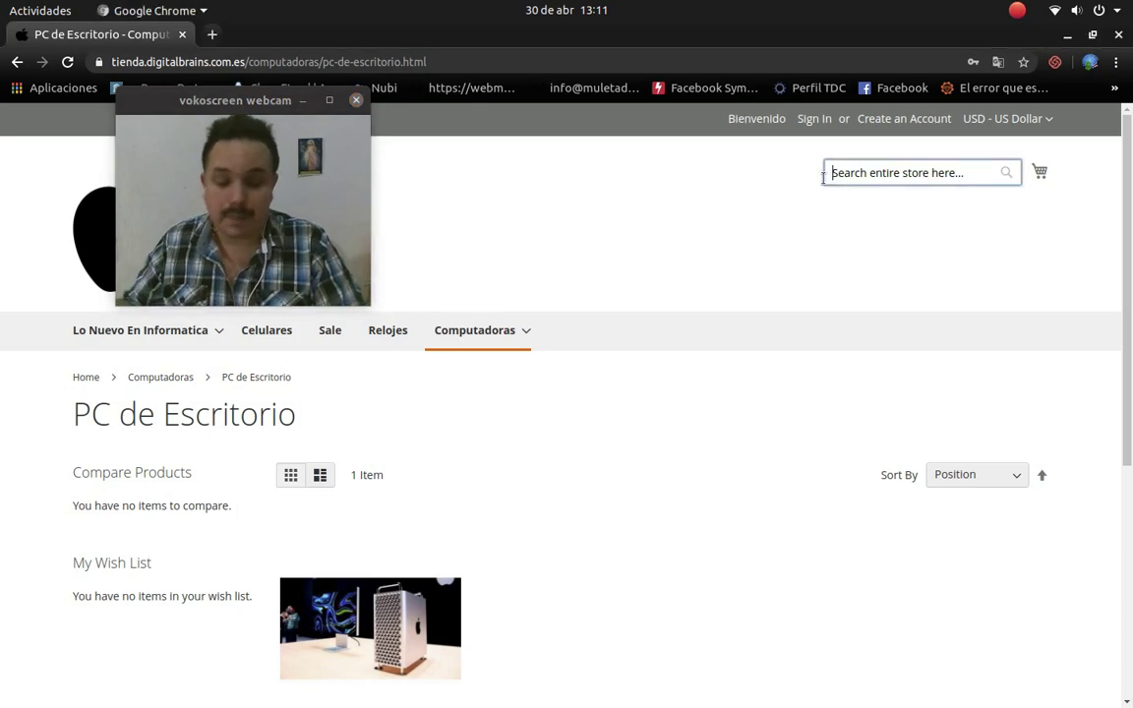
Step: Search the storefront for 'Iphone' and open the Celular Iphone product page
type("Iphone")
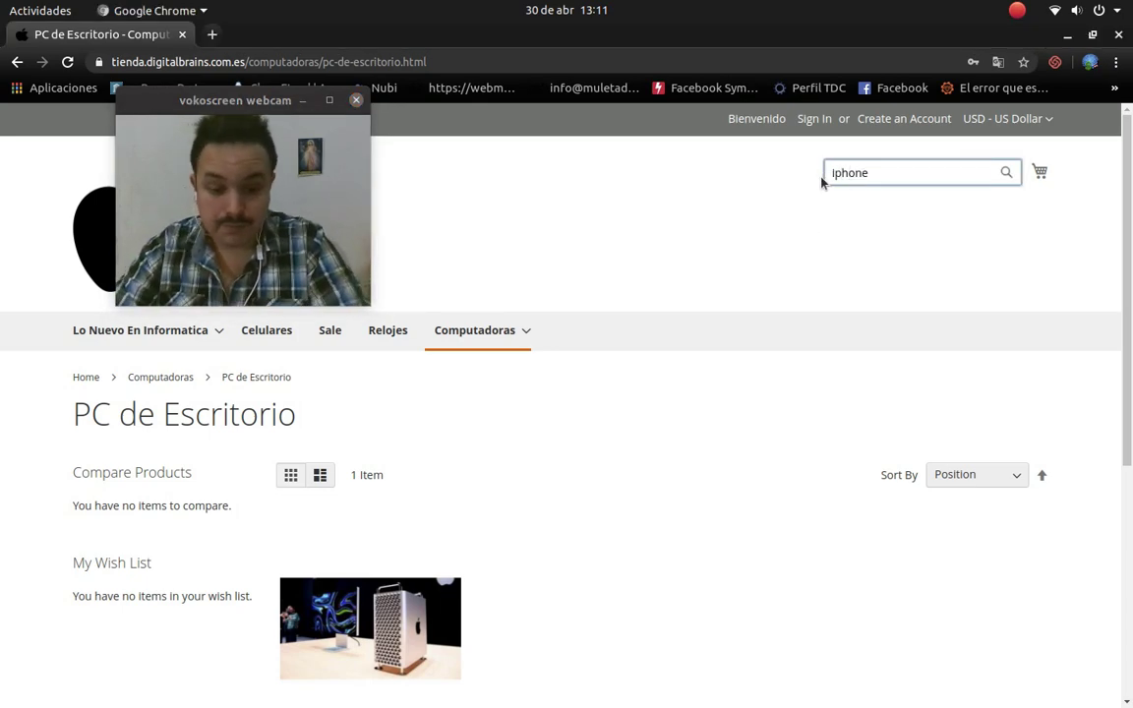
key("Return")
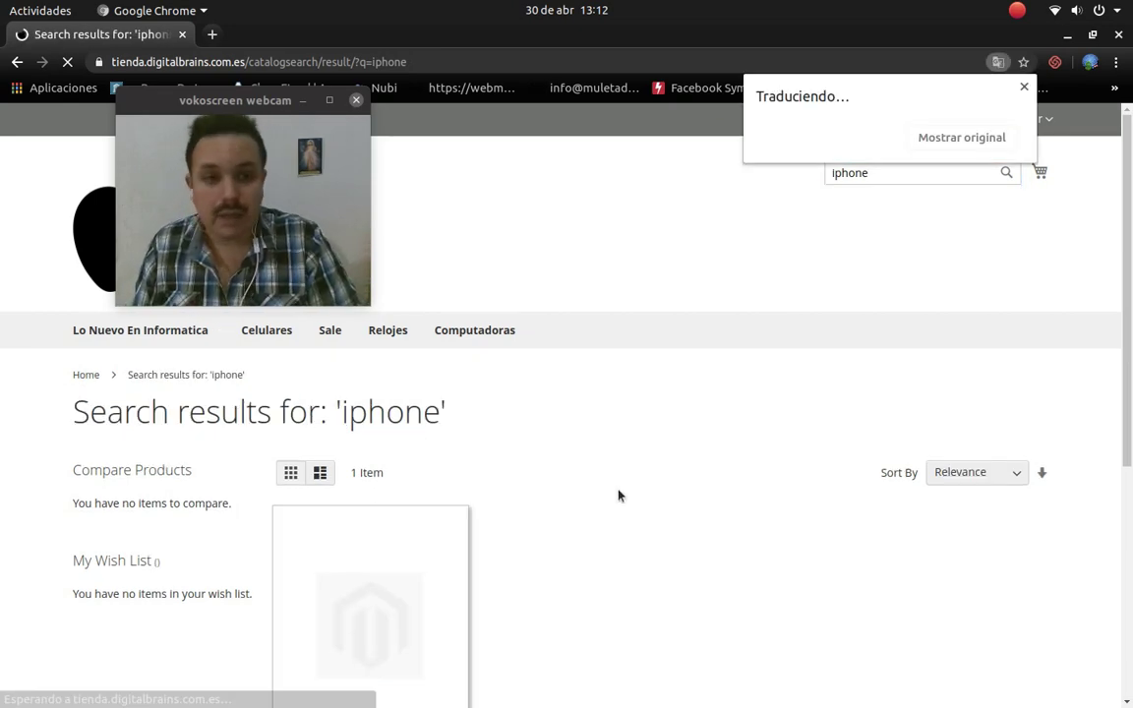
left_click(842, 139)
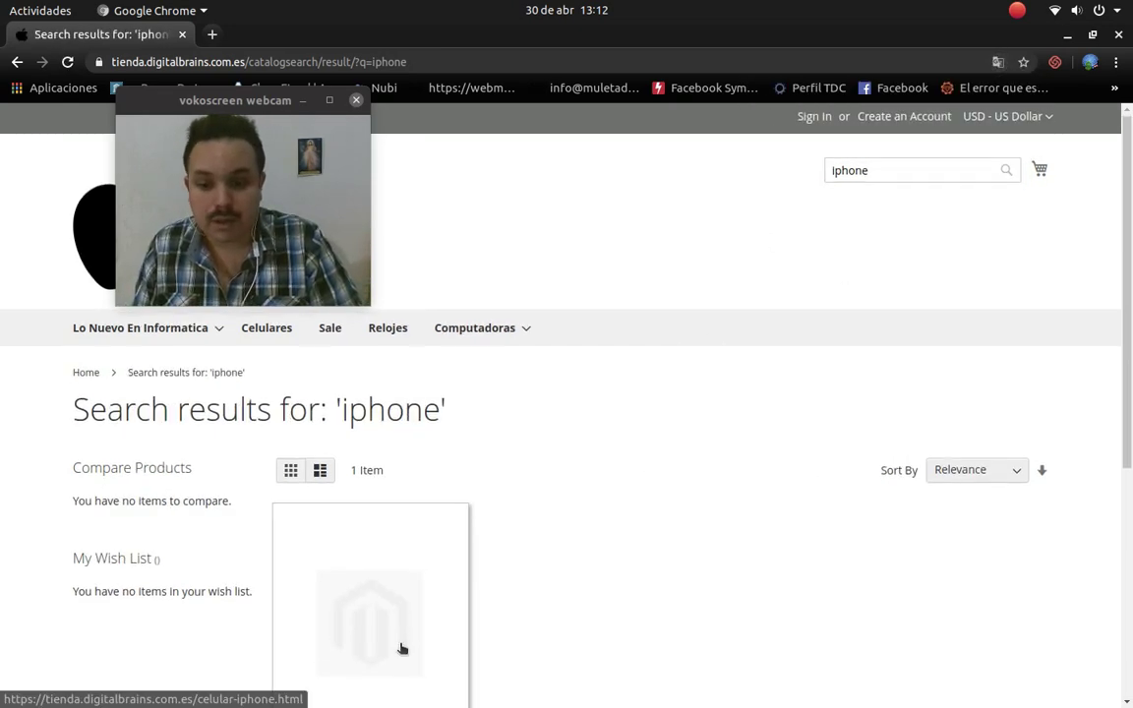
scroll(402, 648, "down", 5)
scroll(392, 581, "up", 4)
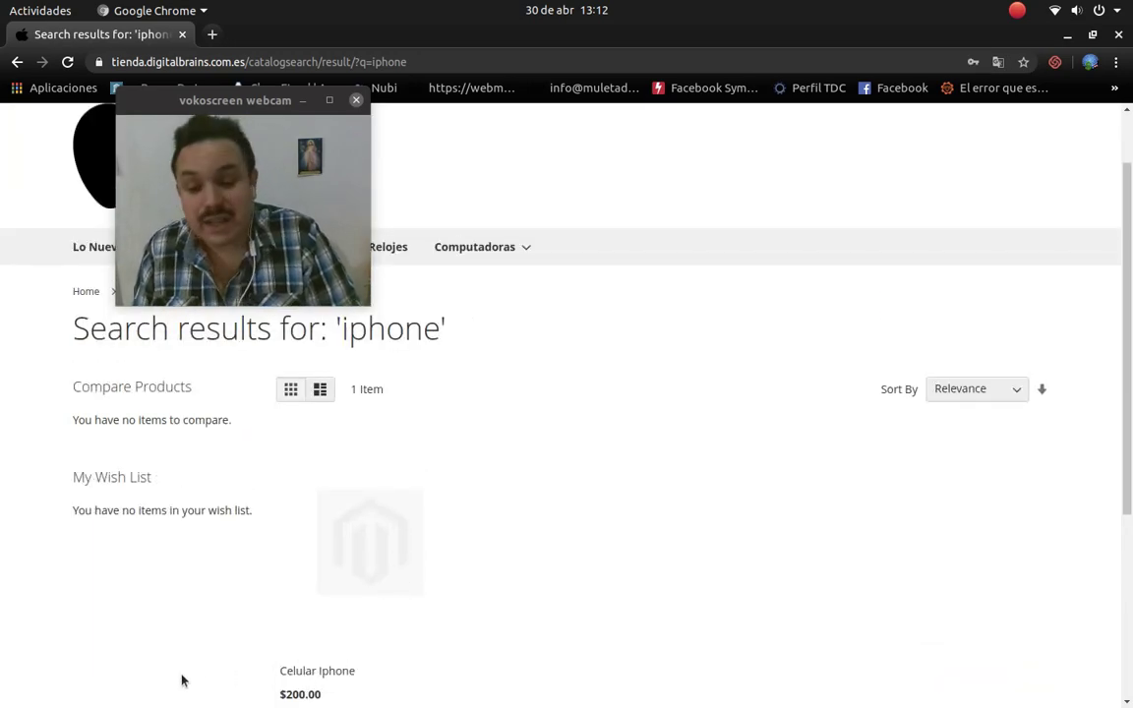
left_click(370, 529)
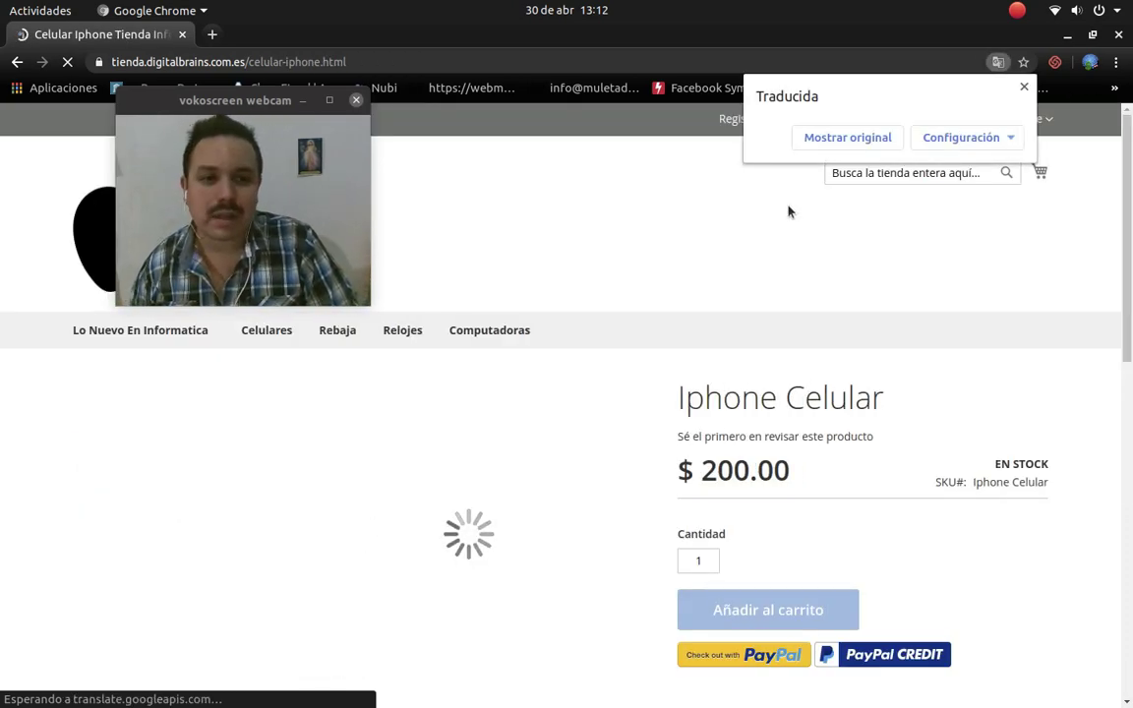
Step: Set Chrome to never translate this site
left_click(966, 139)
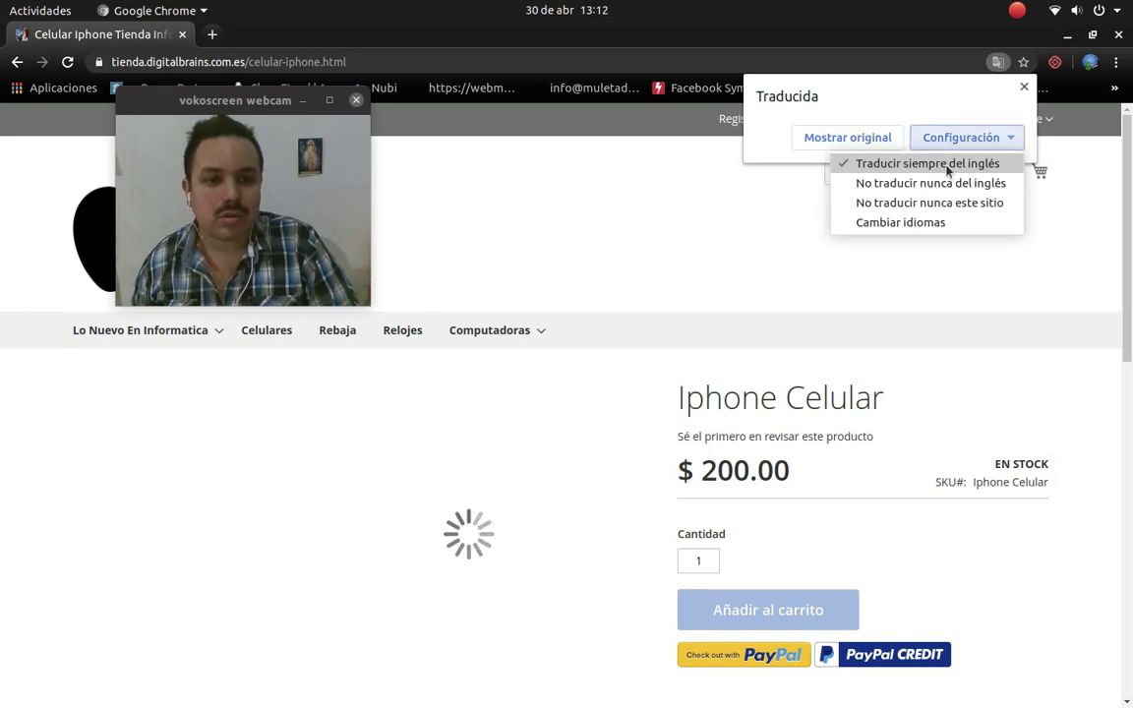
left_click(901, 203)
scroll(493, 474, "down", 3)
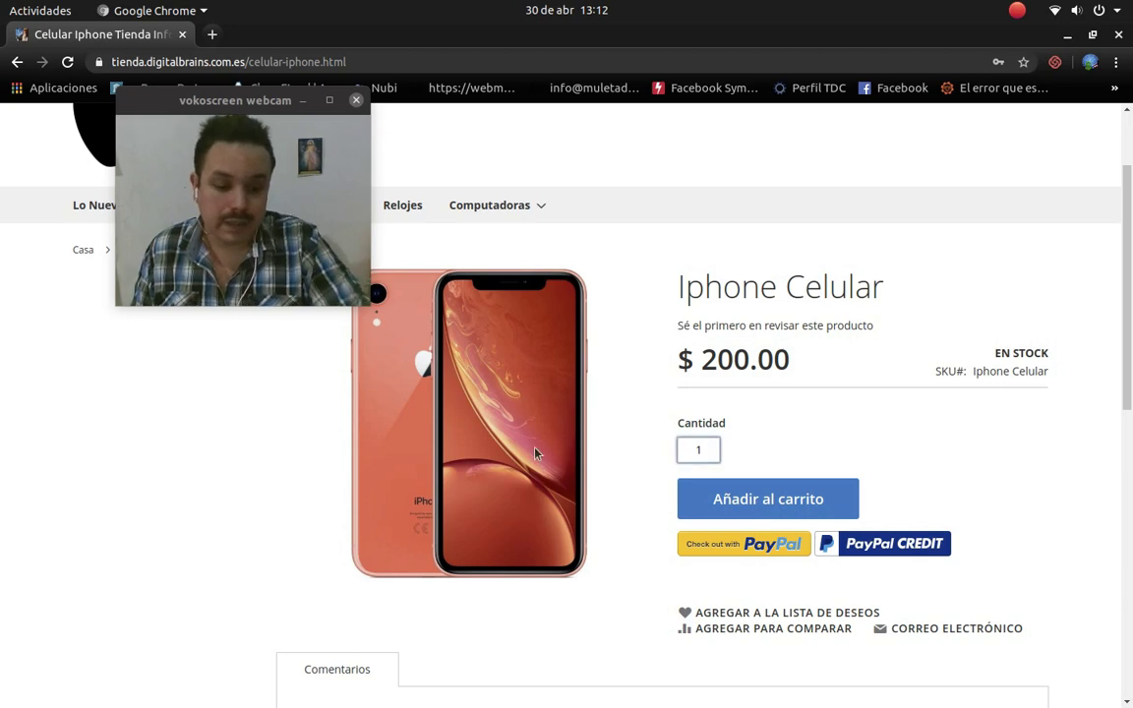
Step: Change the product quantity to 2, then go to the Sign In page
key("BackSpace")
type("2")
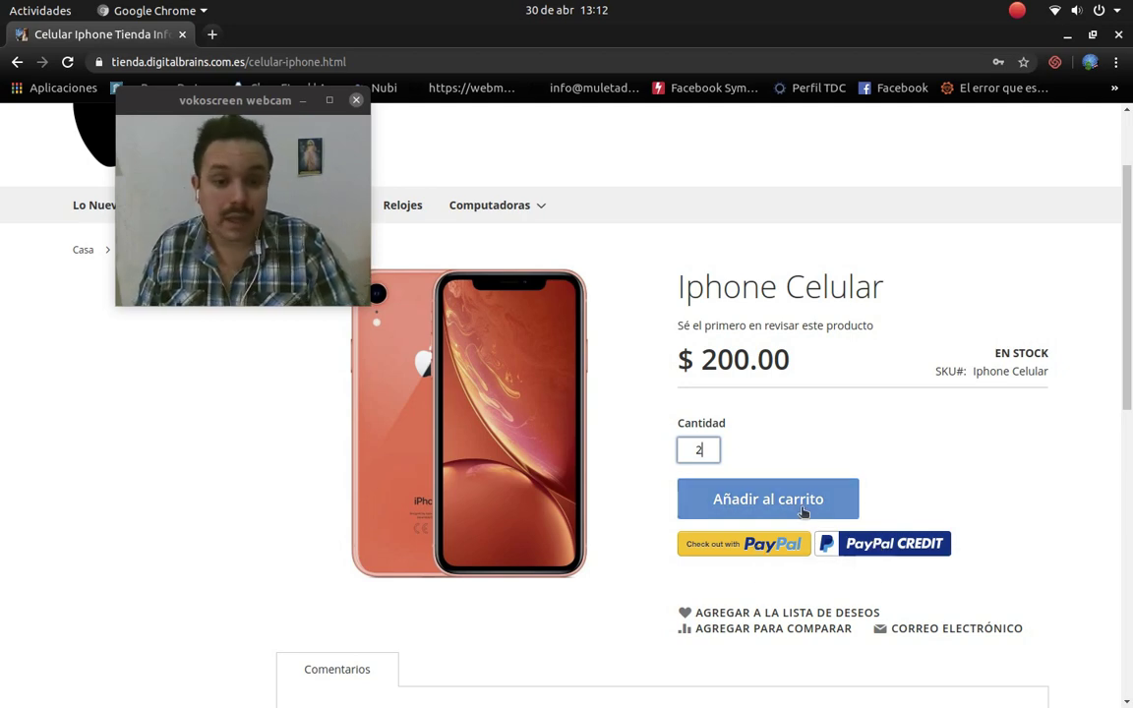
scroll(824, 505, "up", 3)
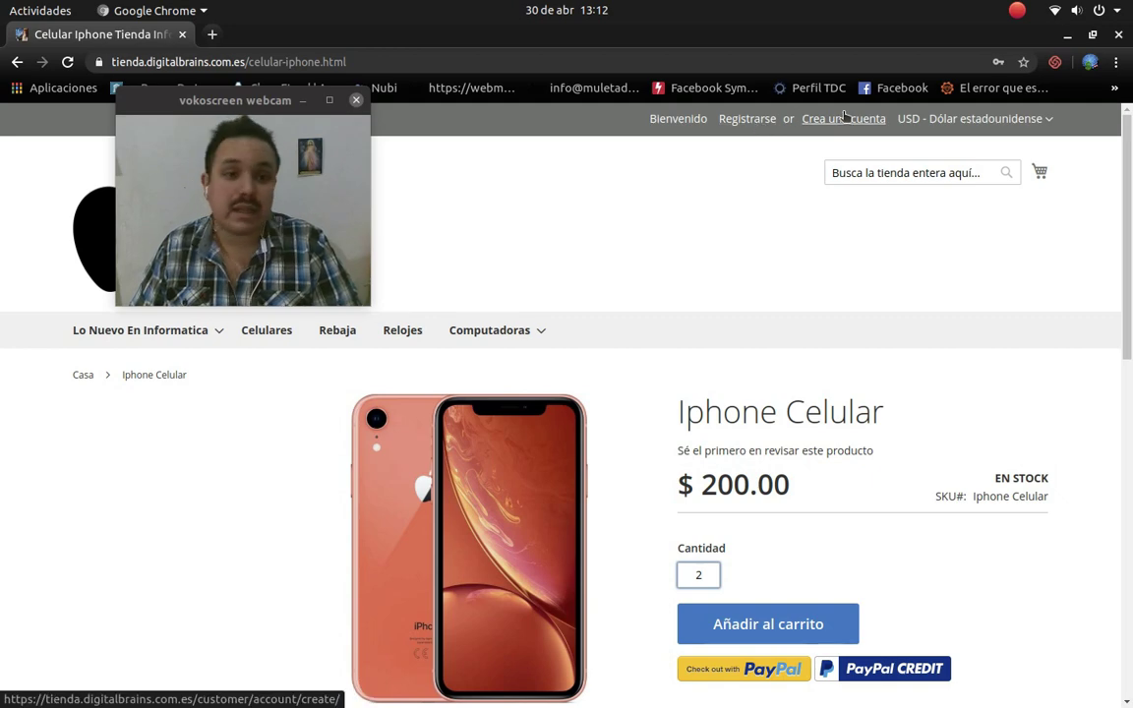
left_click(744, 120)
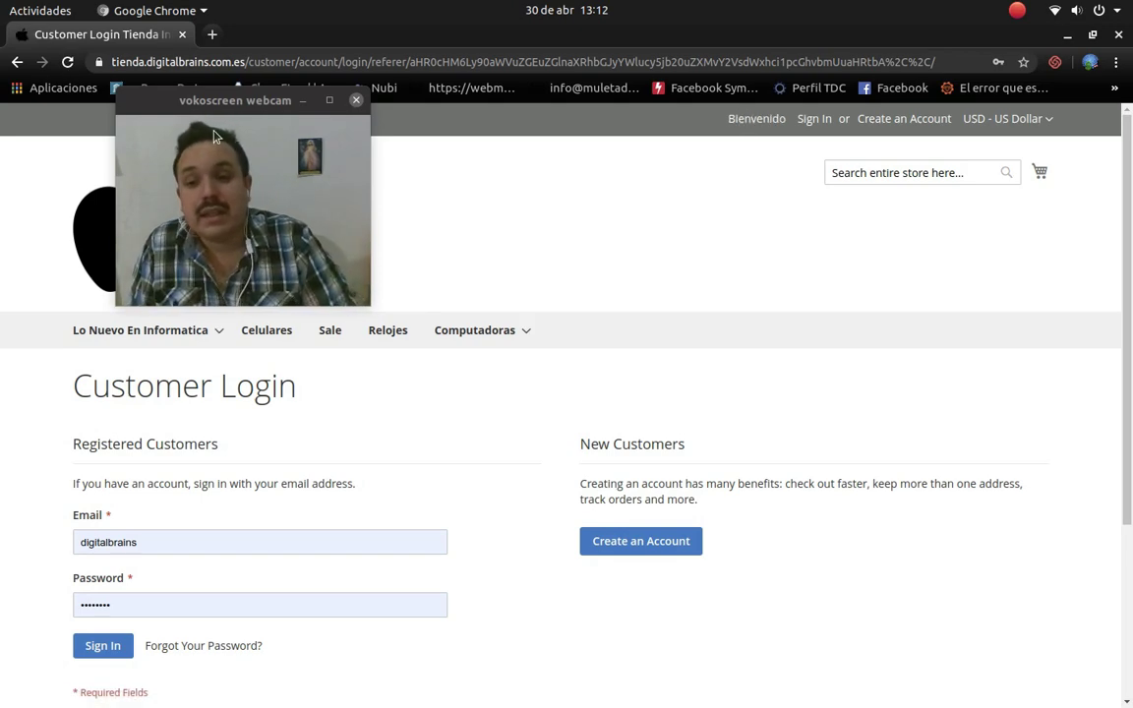
Step: Review the Customer Login page down to the footer, then open the Relojes category
left_click_drag(152, 102, 785, 102)
scroll(256, 470, "down", 3)
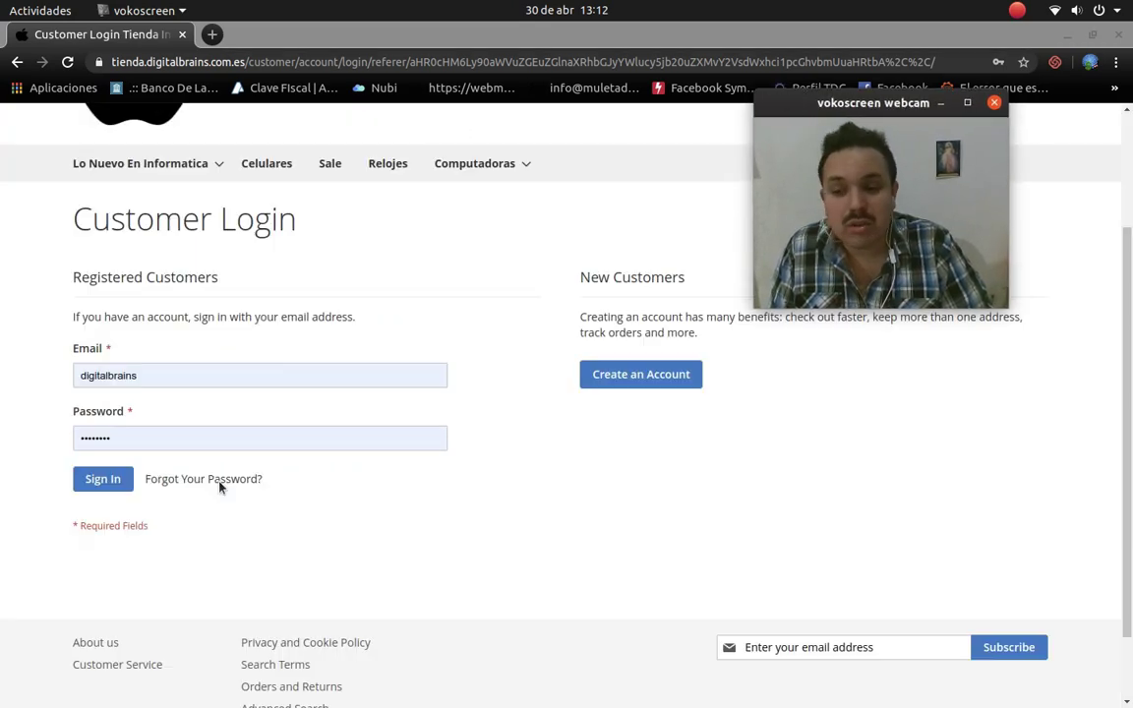
scroll(221, 486, "down", 2)
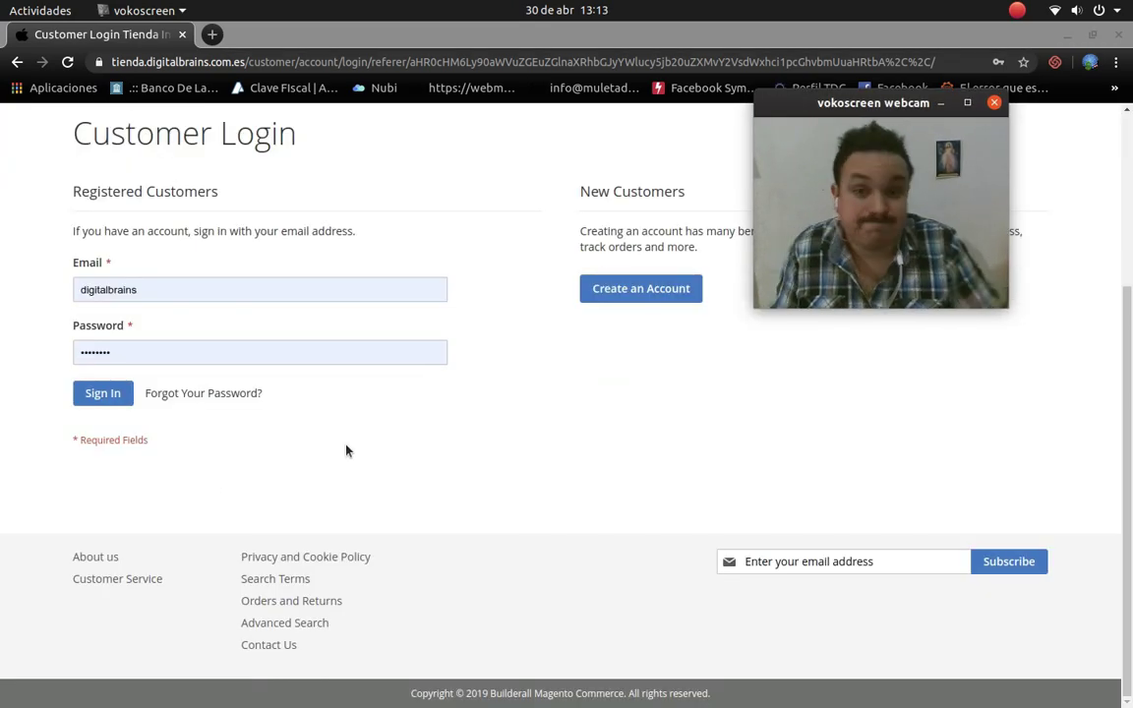
scroll(346, 451, "up", 3)
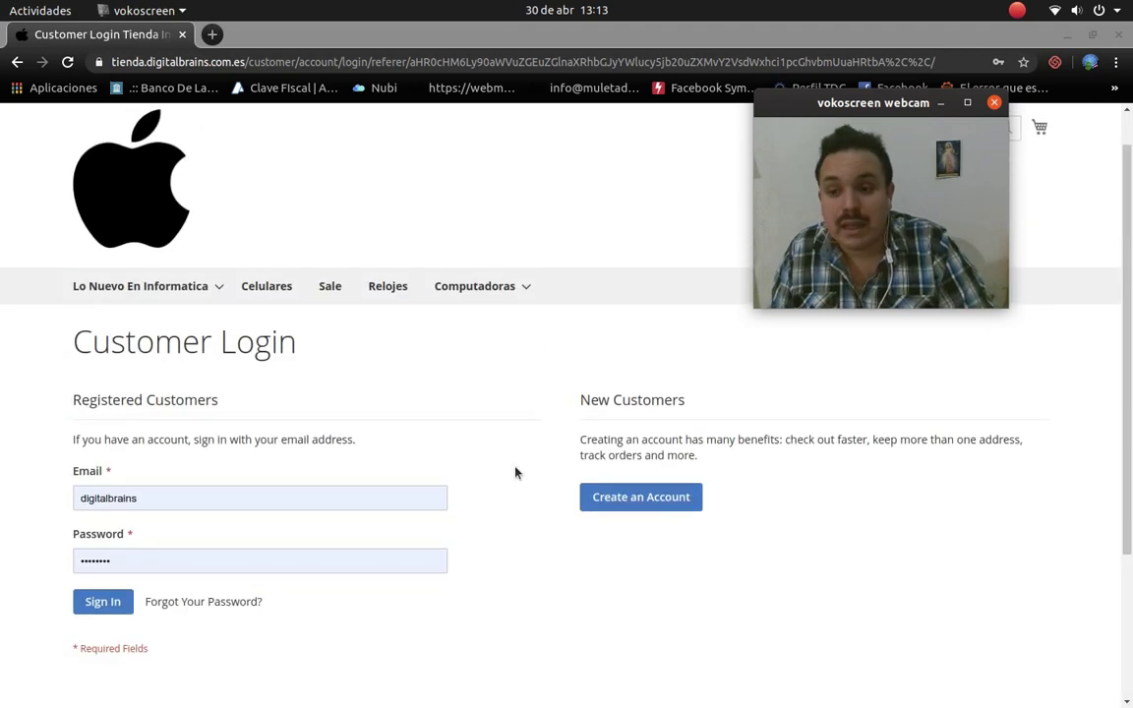
scroll(146, 433, "down", 3)
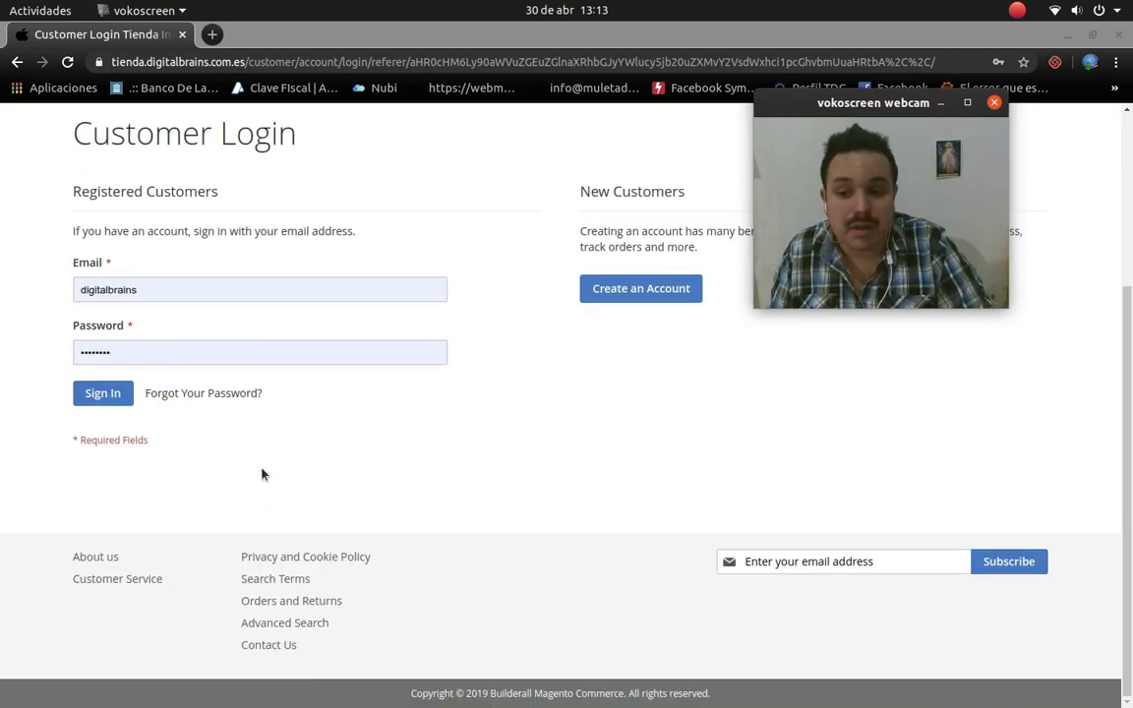
scroll(488, 404, "up", 3)
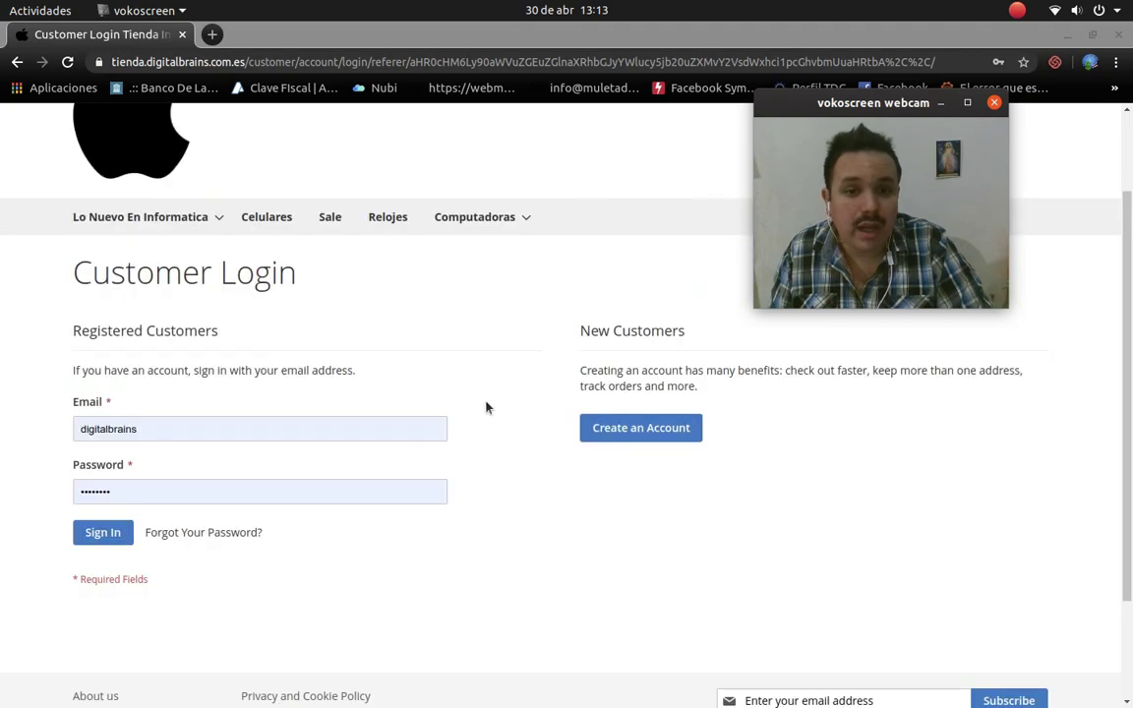
scroll(485, 406, "up", 2)
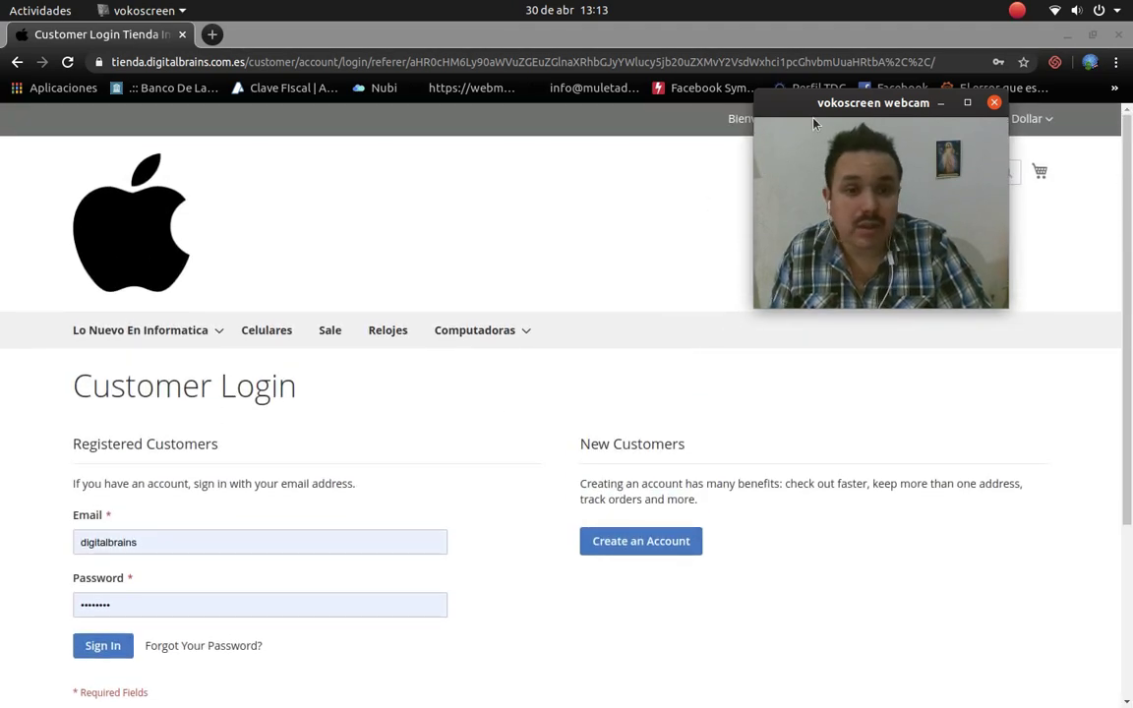
left_click_drag(814, 102, 71, 116)
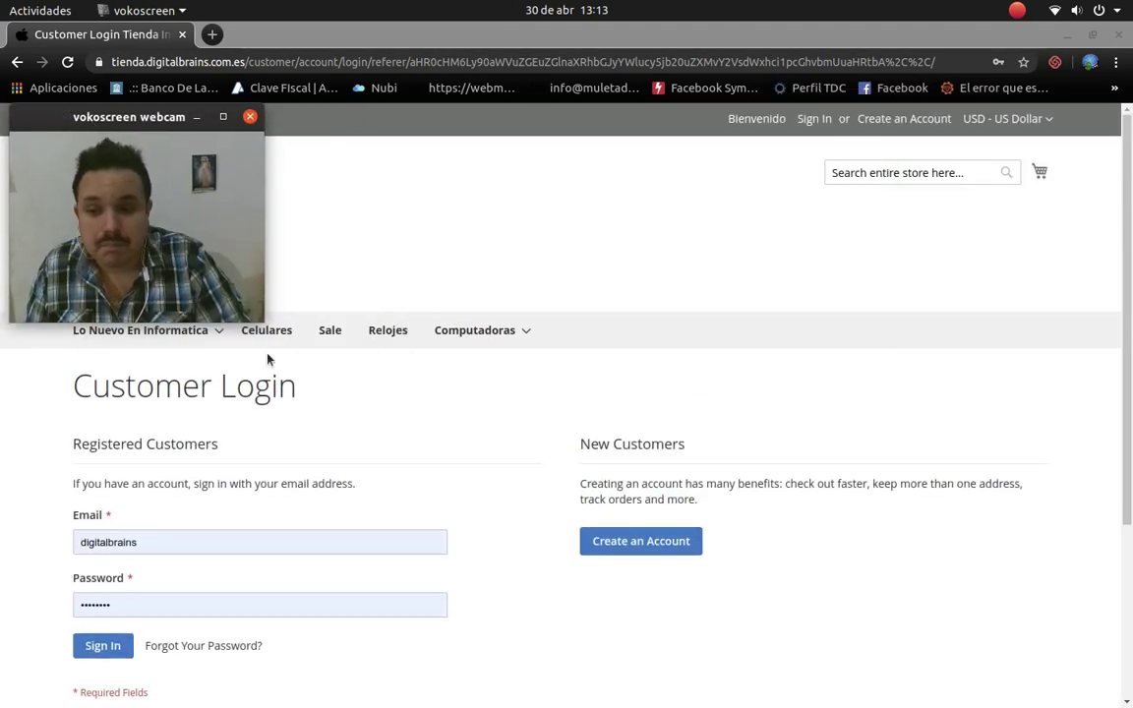
left_click(390, 332)
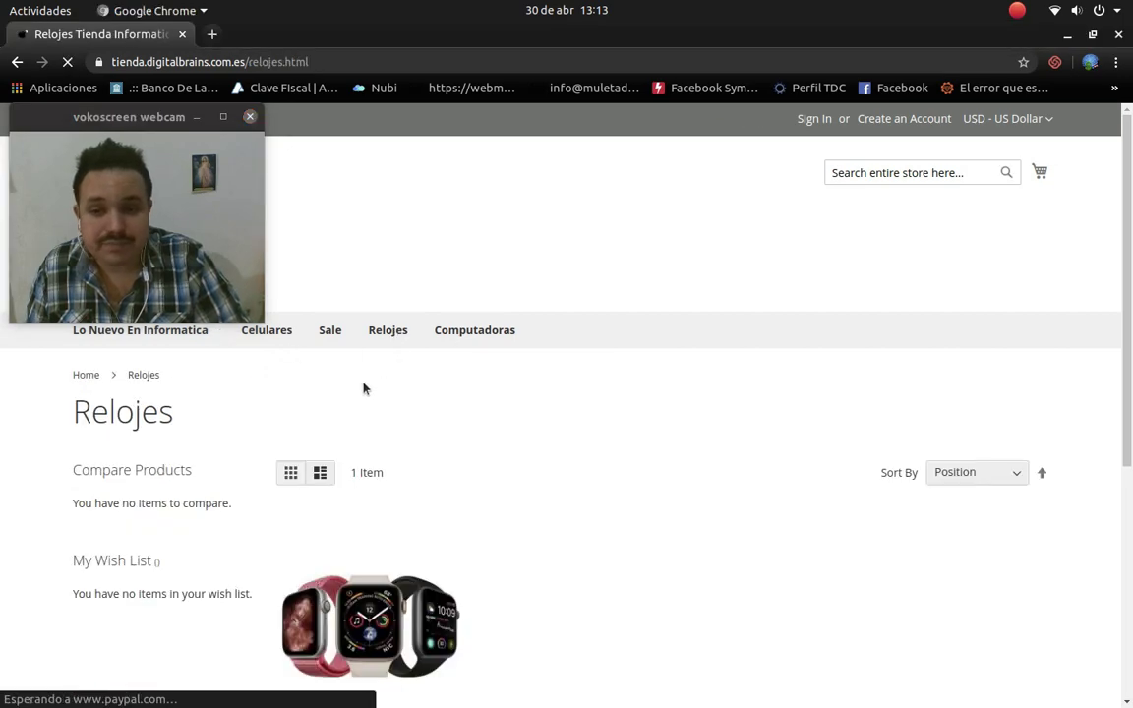
Step: Open the Laptop category under Computadoras to see Computadora Portatil at $250.00
scroll(363, 388, "down", 5)
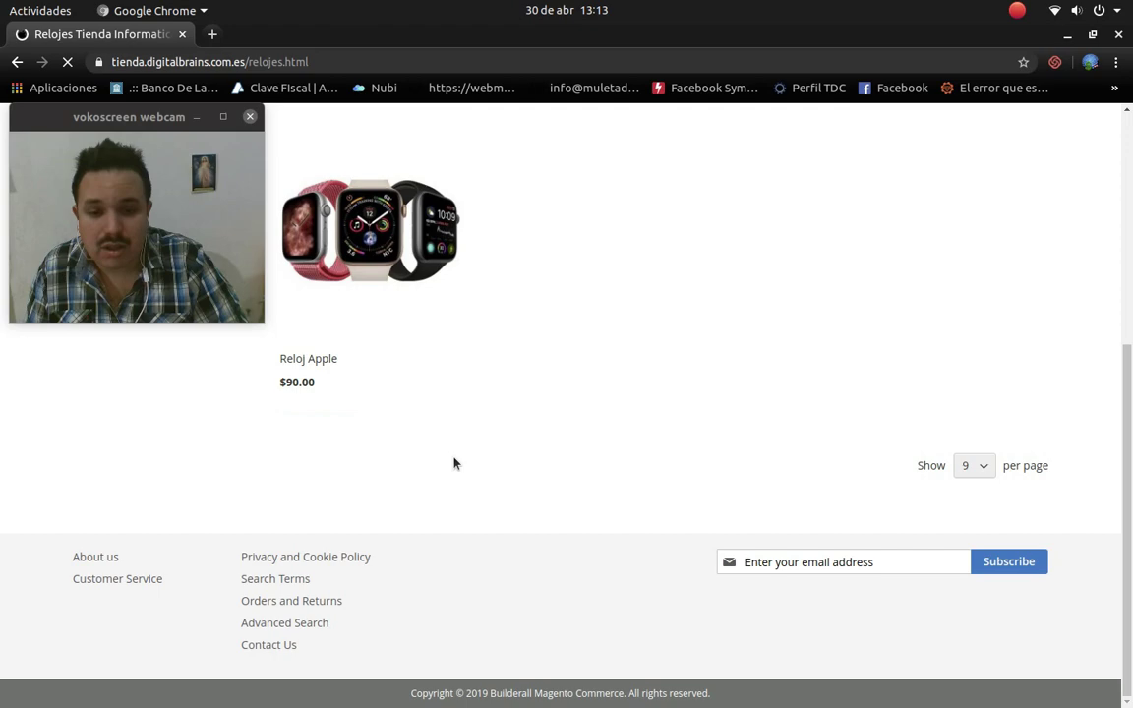
scroll(453, 464, "up", 5)
mouse_move(497, 272)
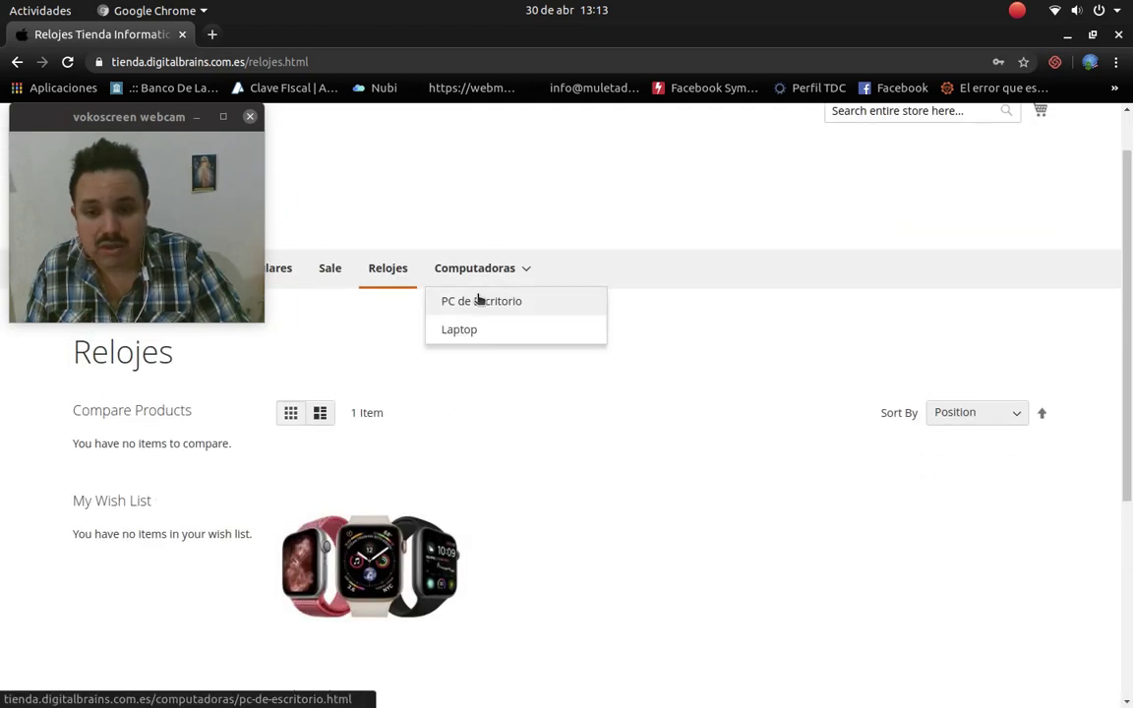
left_click(463, 336)
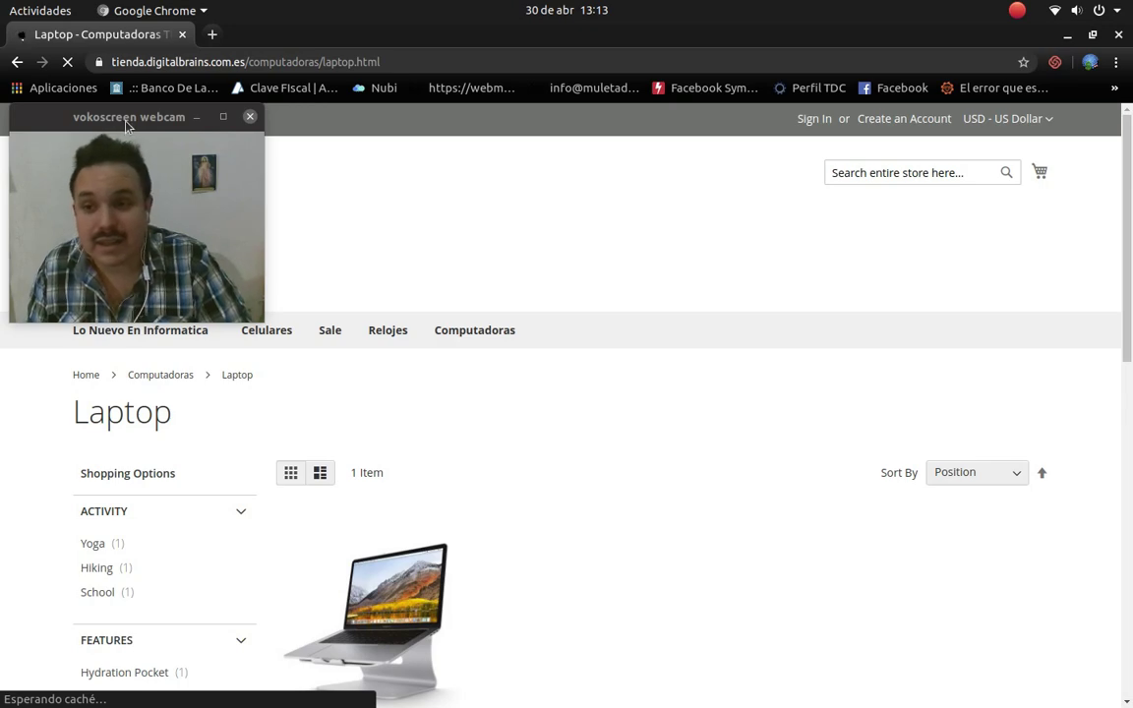
left_click_drag(126, 123, 959, 122)
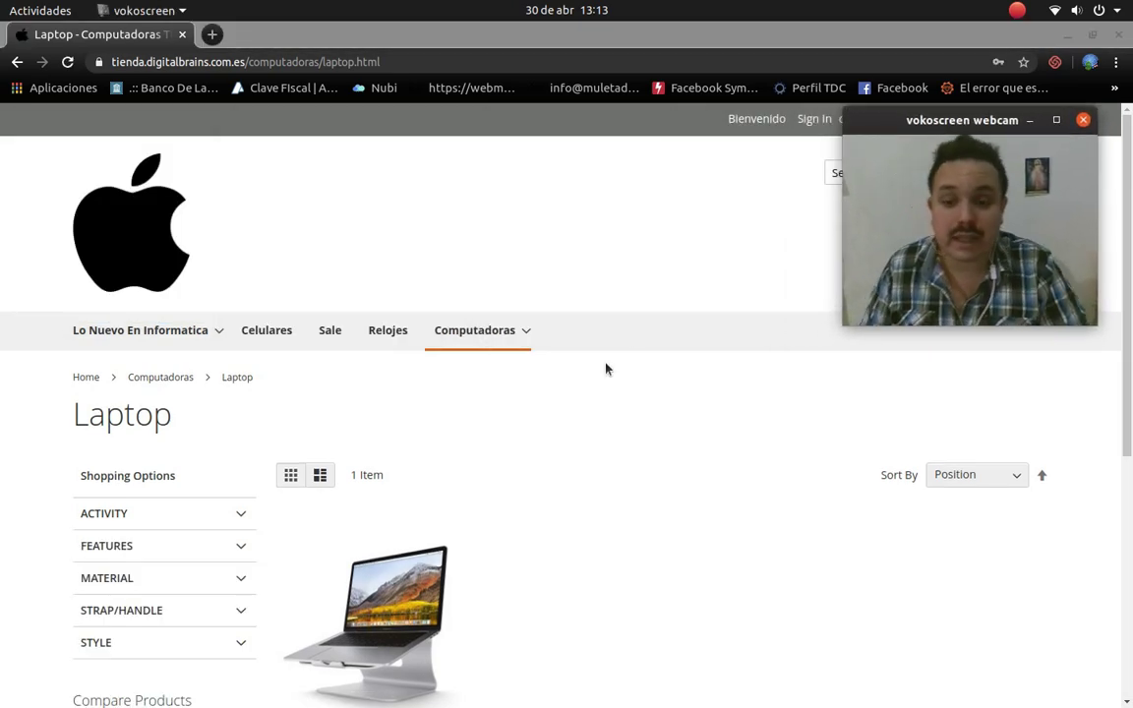
scroll(566, 407, "down", 5)
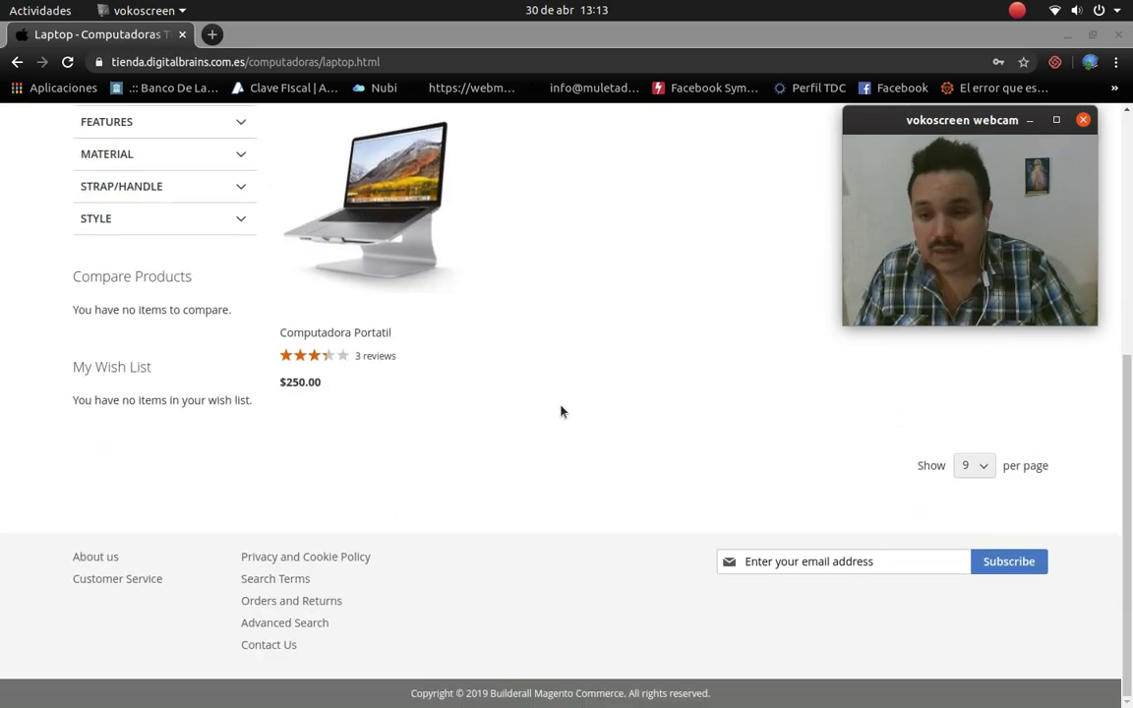